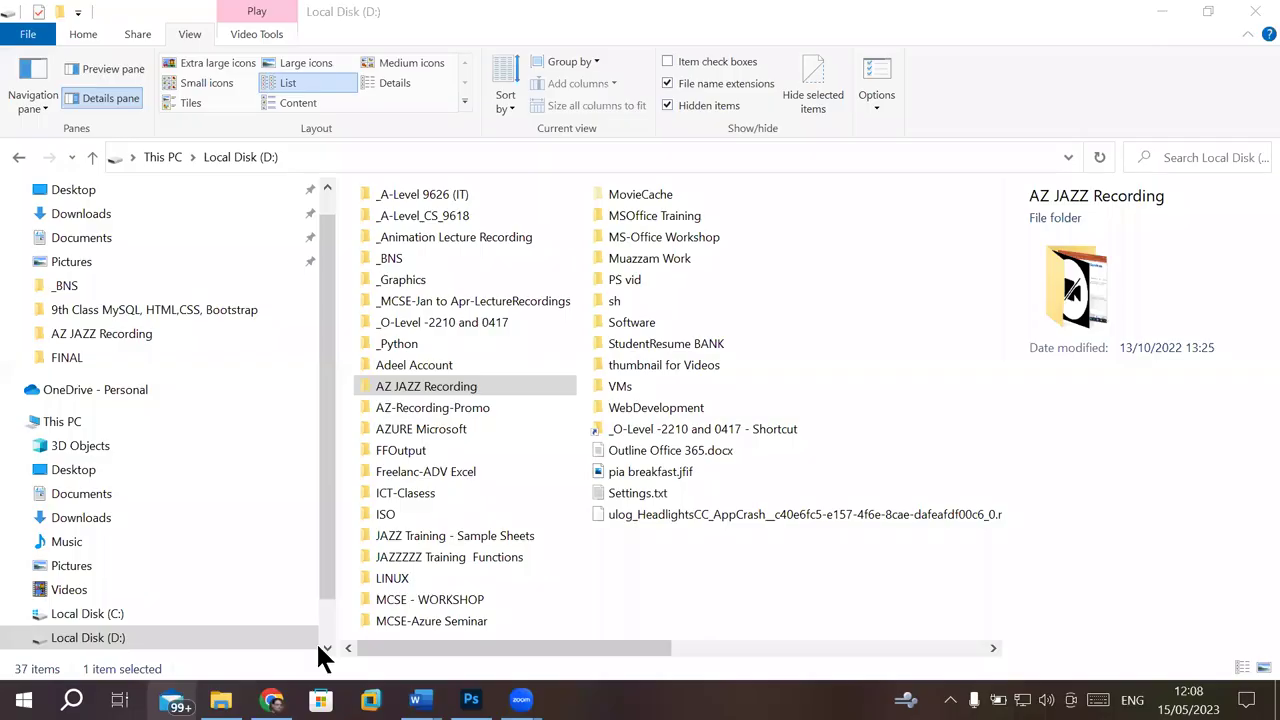
# Step: Open 3- PS Toolbox.pptx from D:\_Graphics\PhotoShop in PowerPoint
pyautogui.click(228, 158)
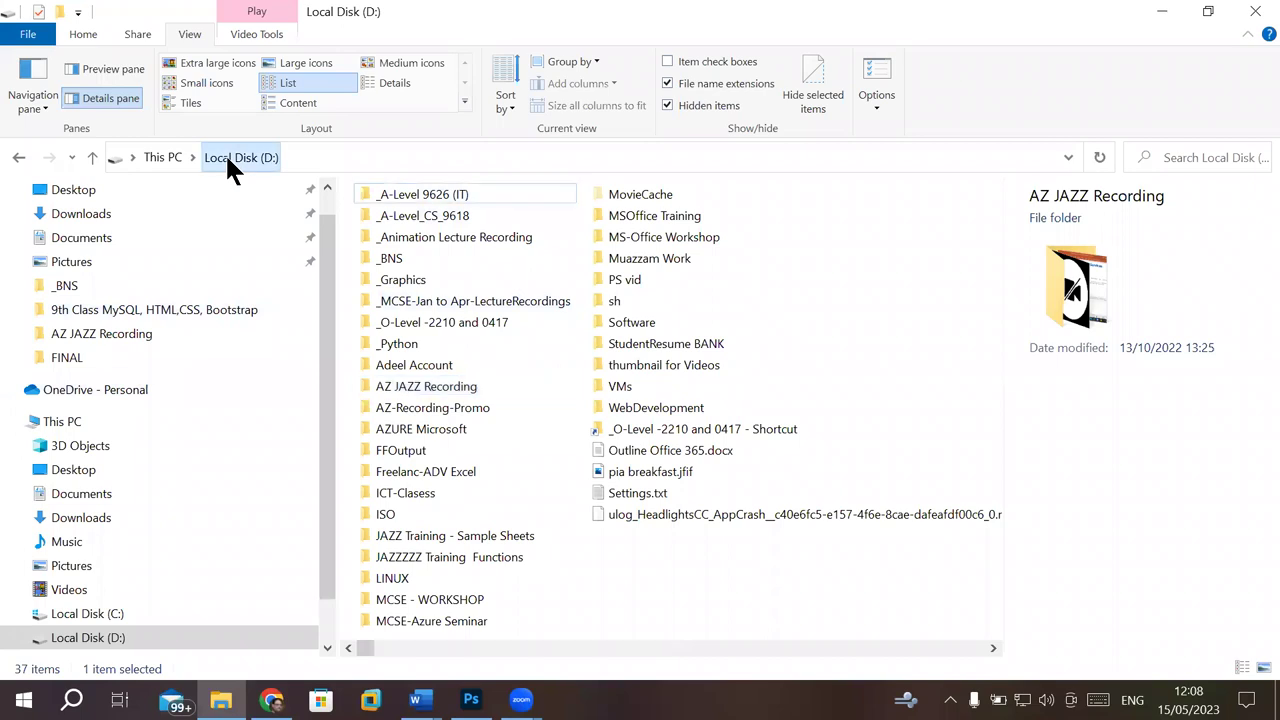
pyautogui.doubleClick(401, 279)
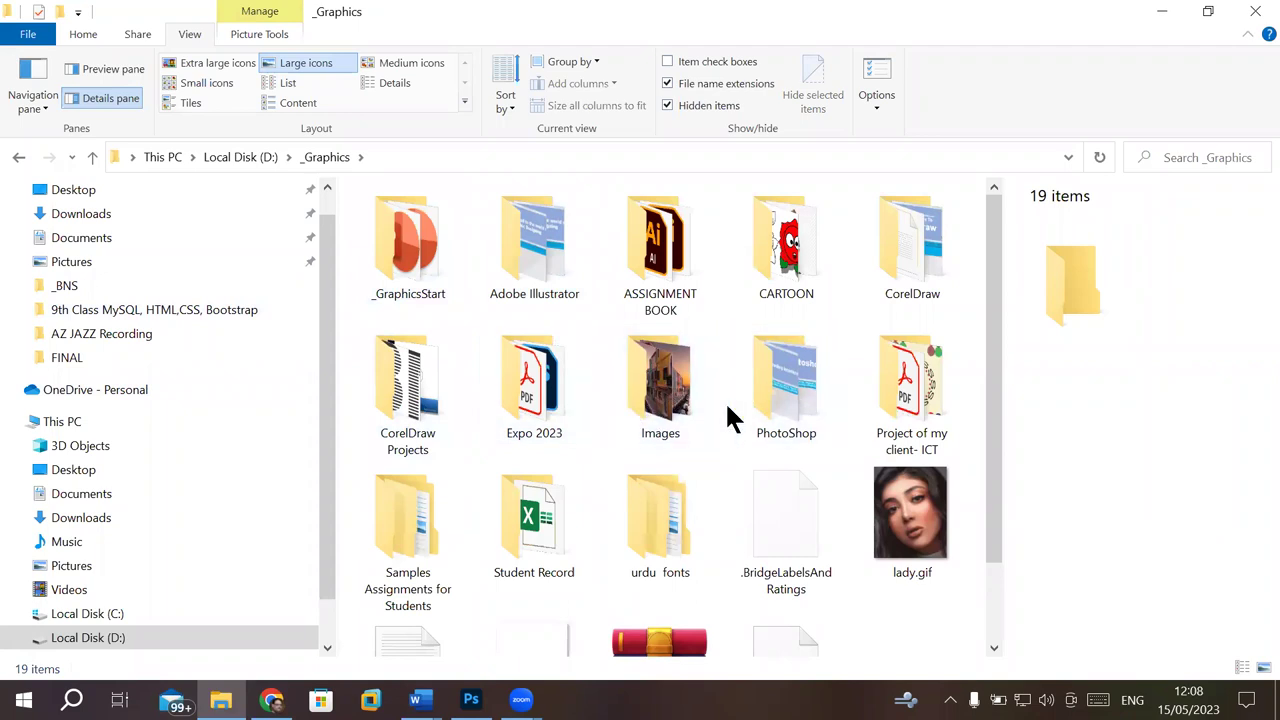
pyautogui.moveTo(786, 385)
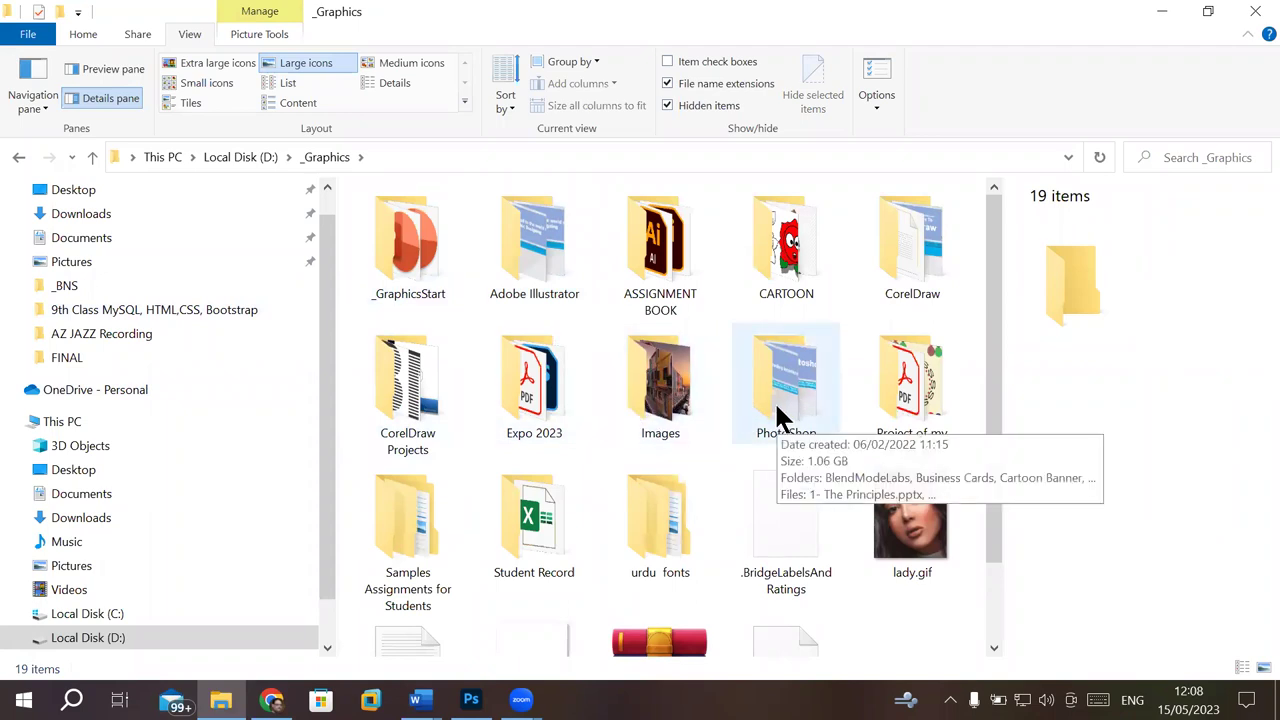
pyautogui.doubleClick(776, 407)
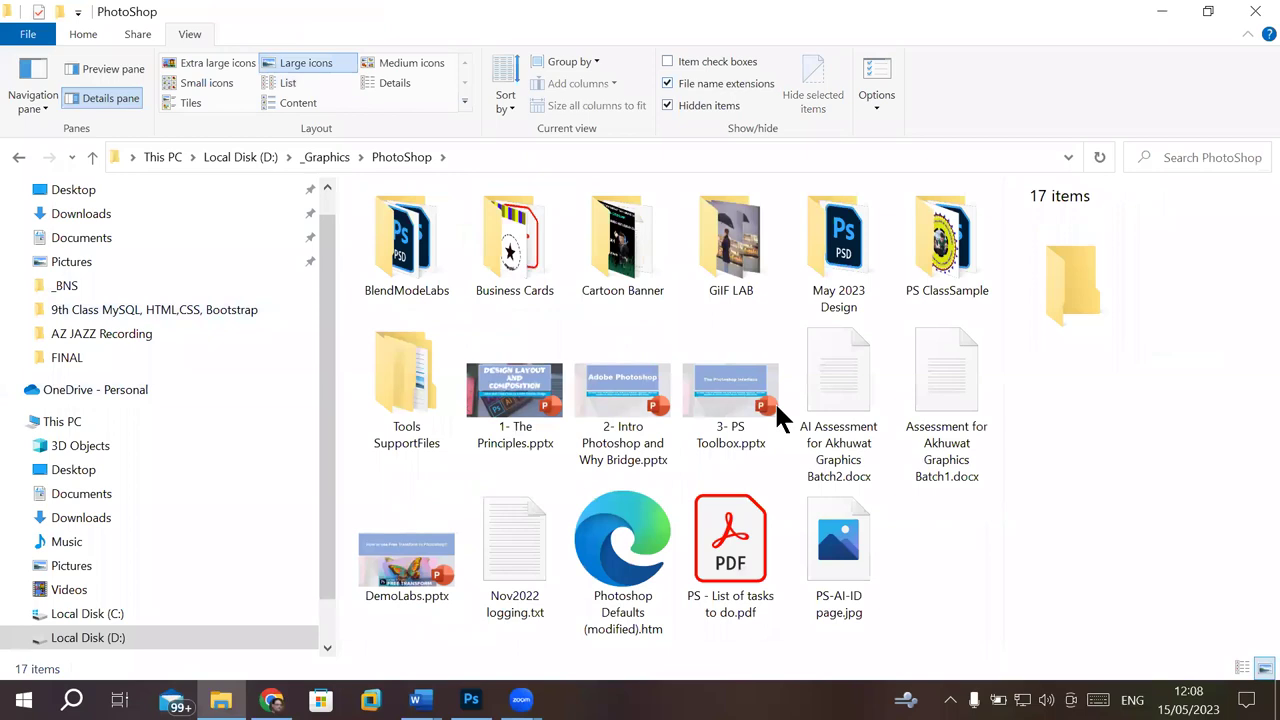
pyautogui.doubleClick(727, 425)
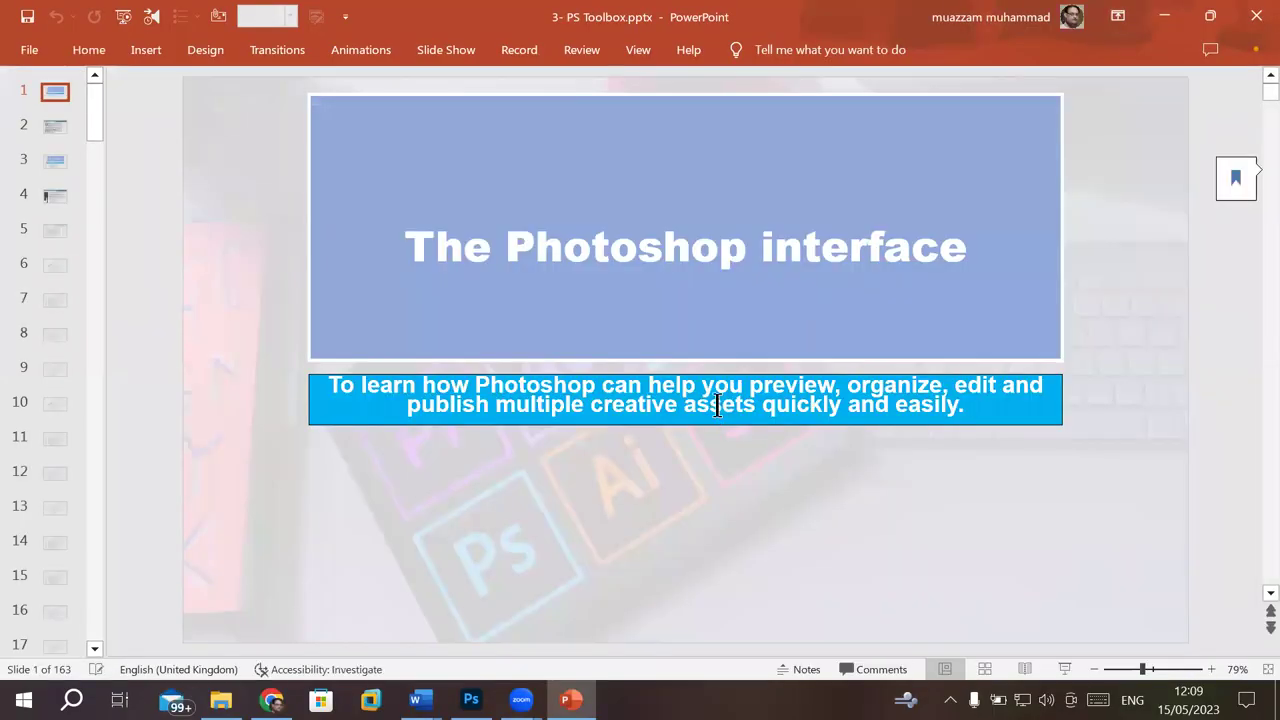
# Step: Review slides 9–14 covering Move, Selection, Lasso, Crop and Slice tools
pyautogui.click(57, 540)
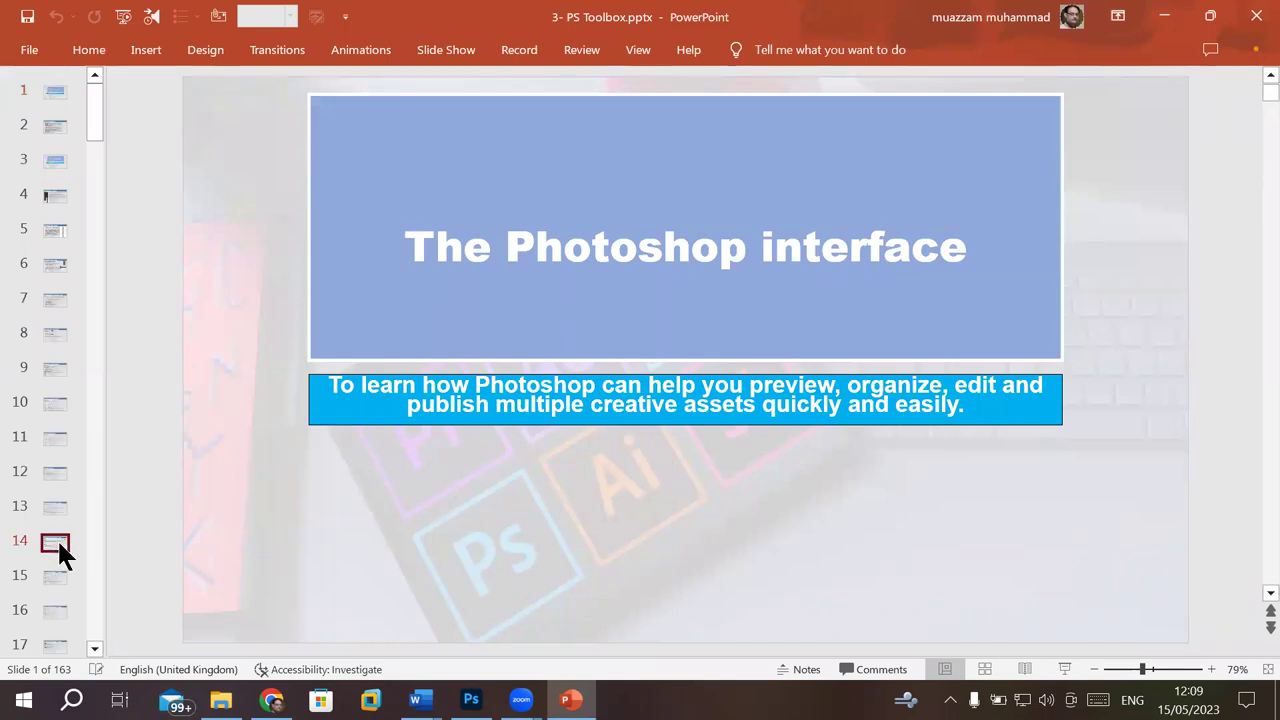
pyautogui.press('Up')
pyautogui.press('Up')
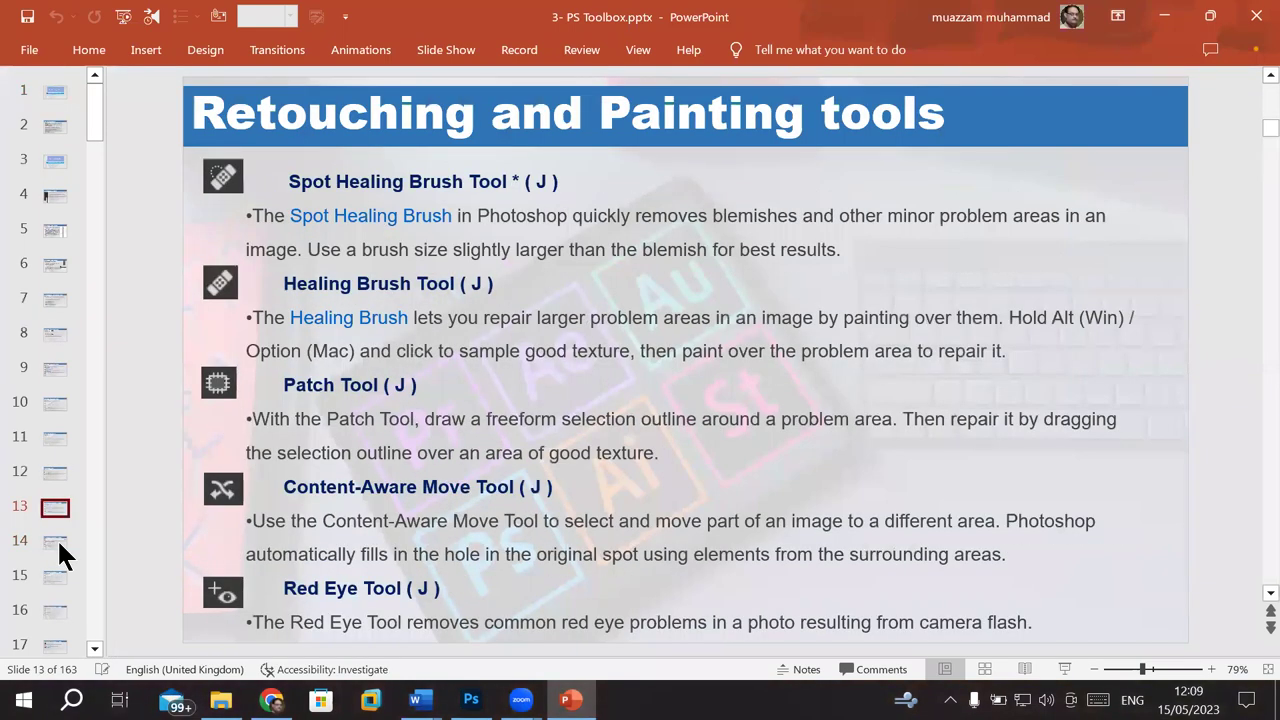
pyautogui.press('Up')
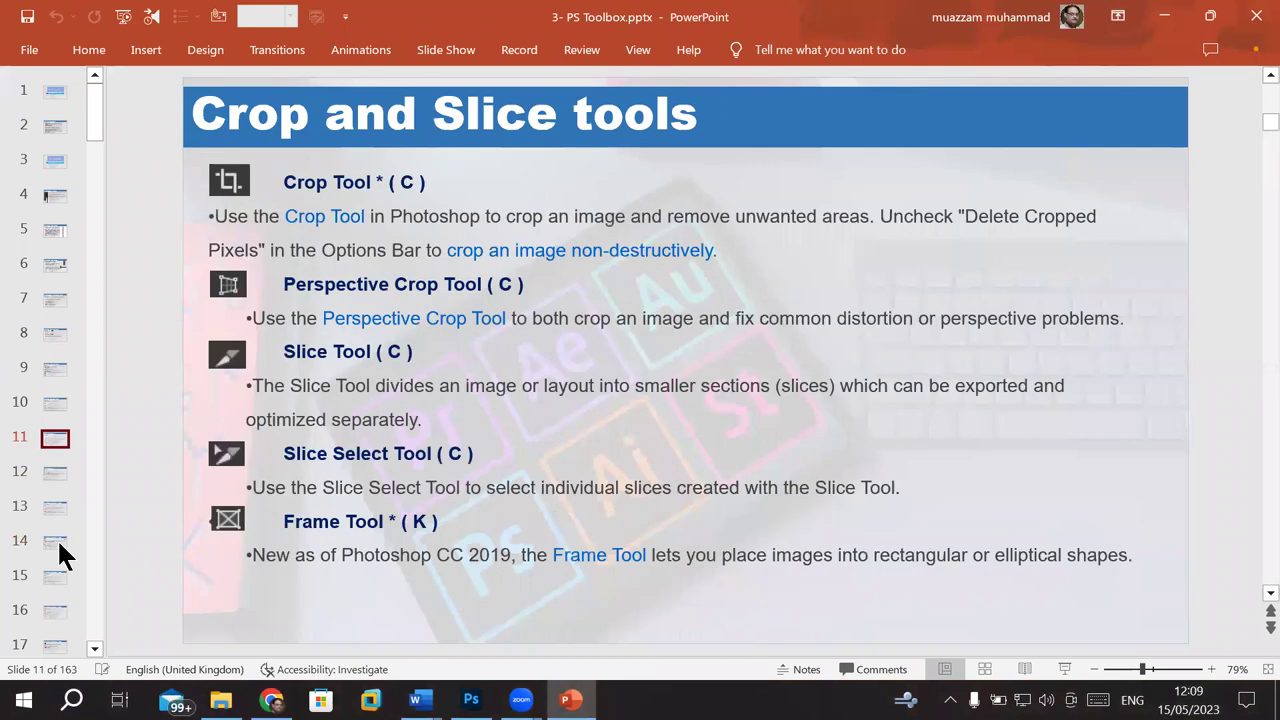
pyautogui.press('Up')
pyautogui.press('Up')
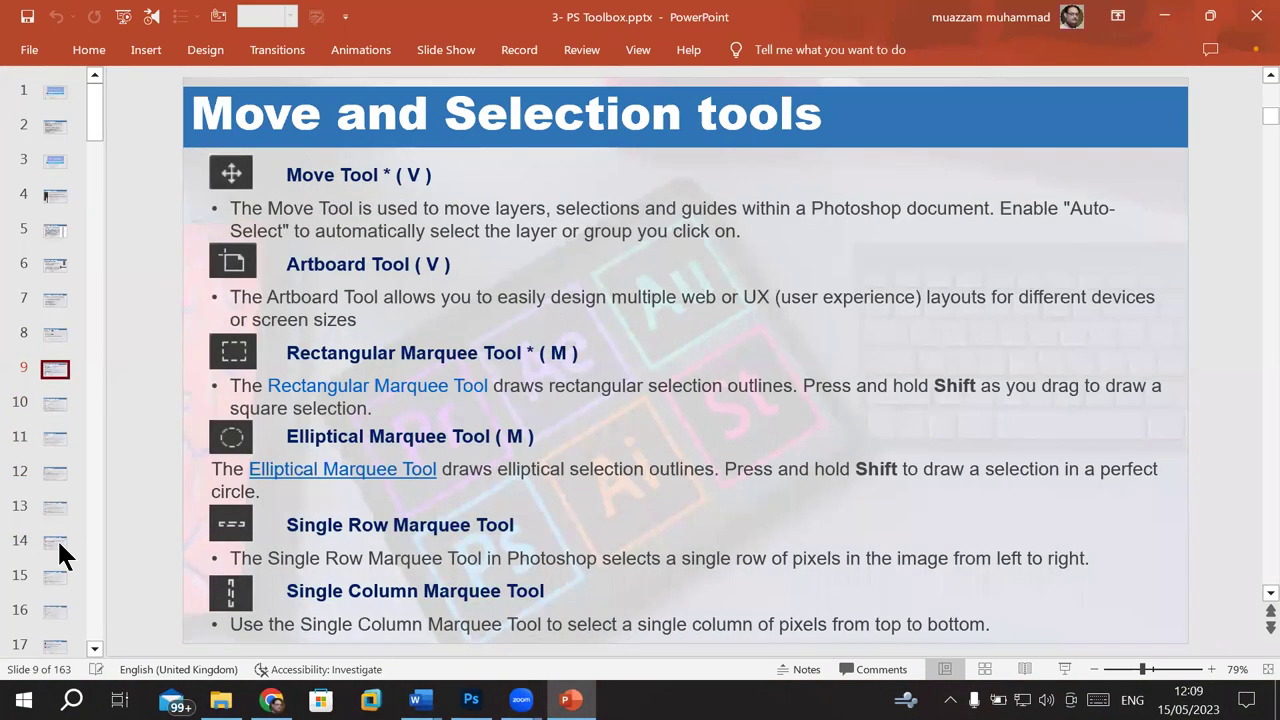
pyautogui.press('Down')
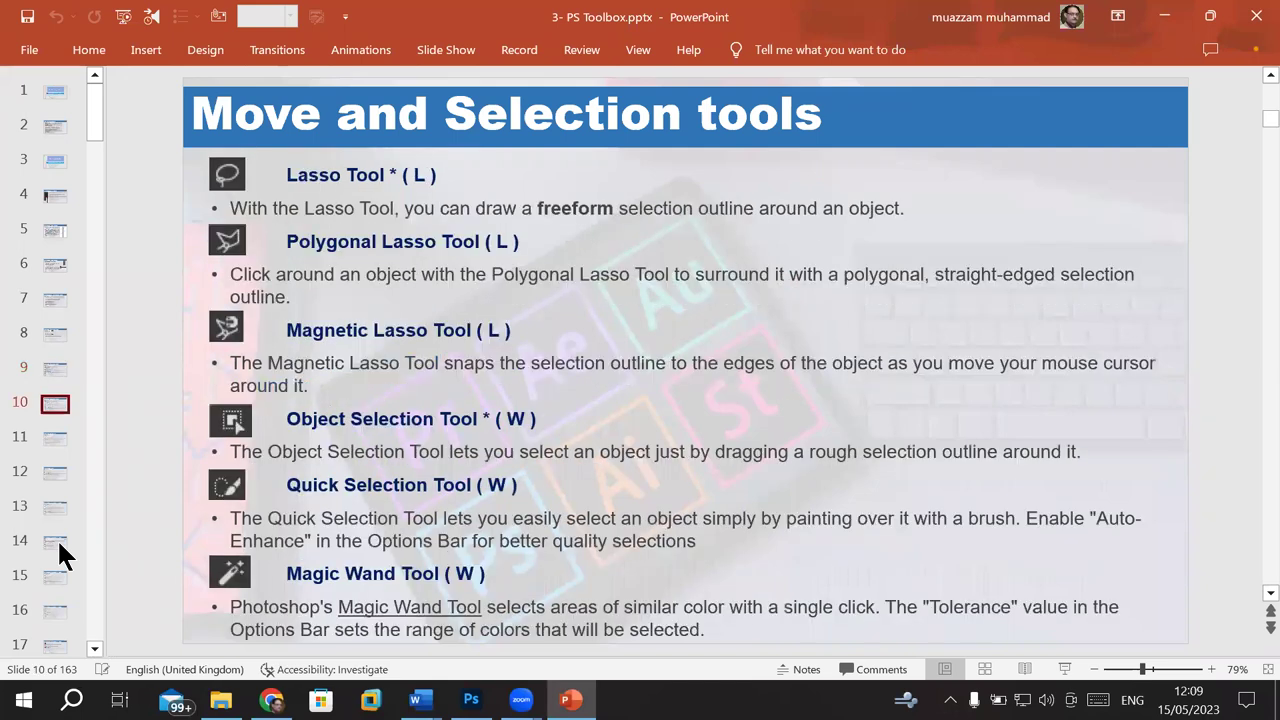
pyautogui.press('Down')
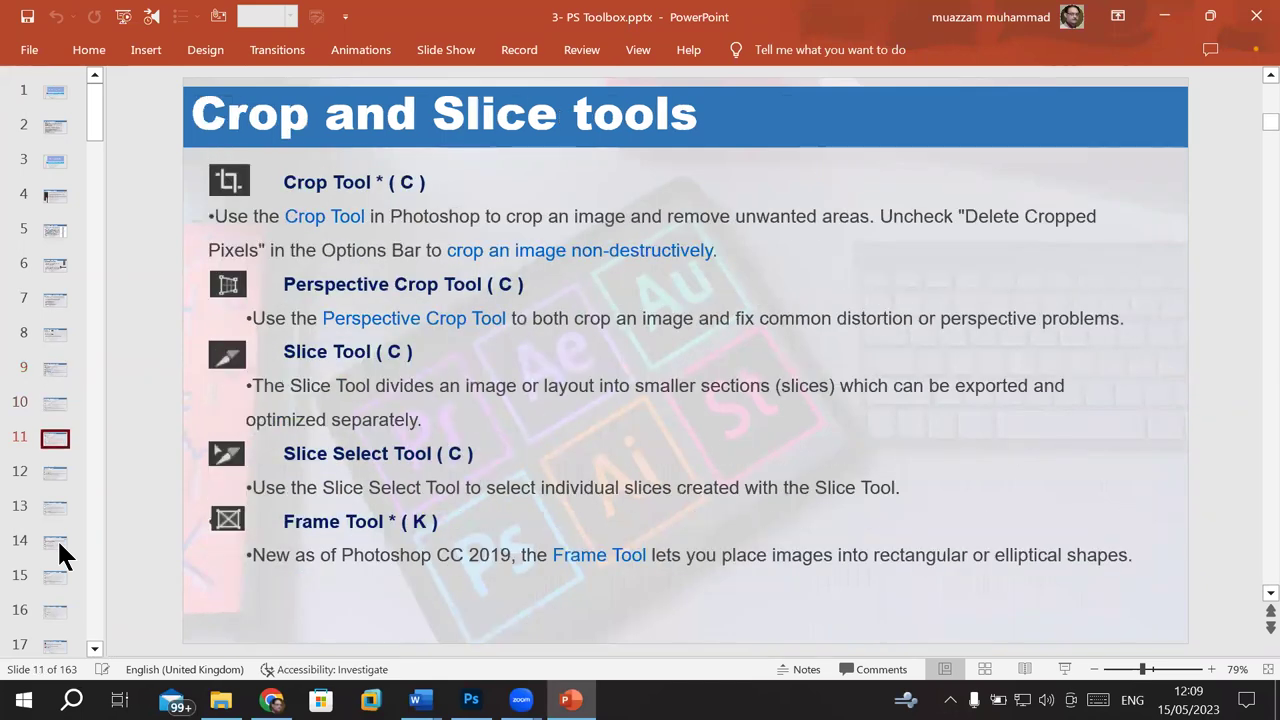
# Step: Advance through measurement, painting, type and navigation slides to slide 22, Zoom Tool
pyautogui.press('Down')
pyautogui.press('Down')
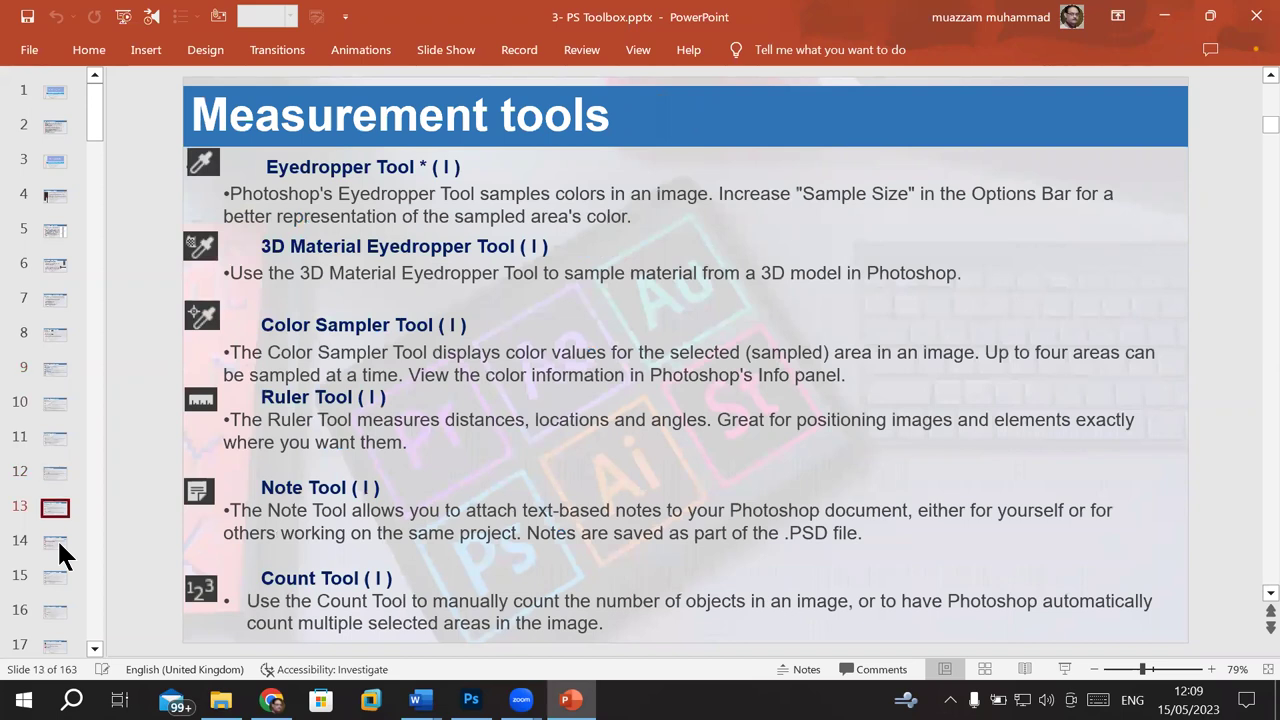
pyautogui.press('Down')
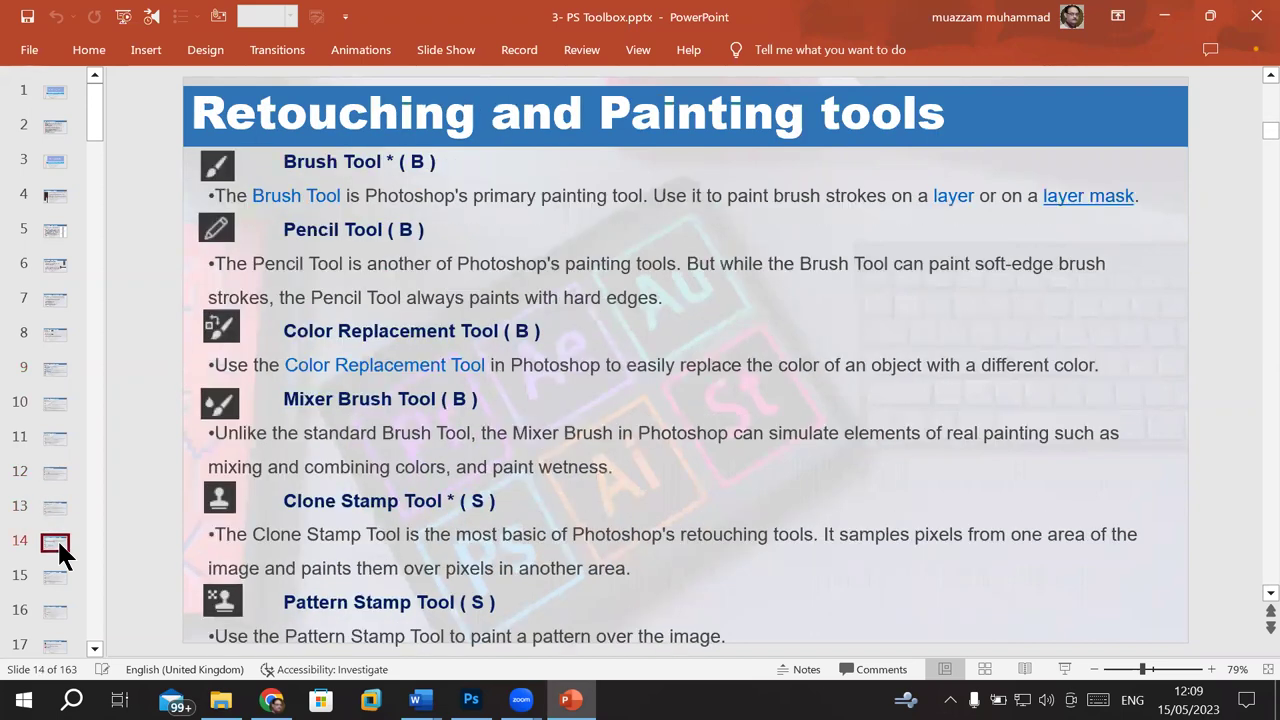
pyautogui.press('Down')
pyautogui.press('Down')
pyautogui.press('Down')
pyautogui.press('Down')
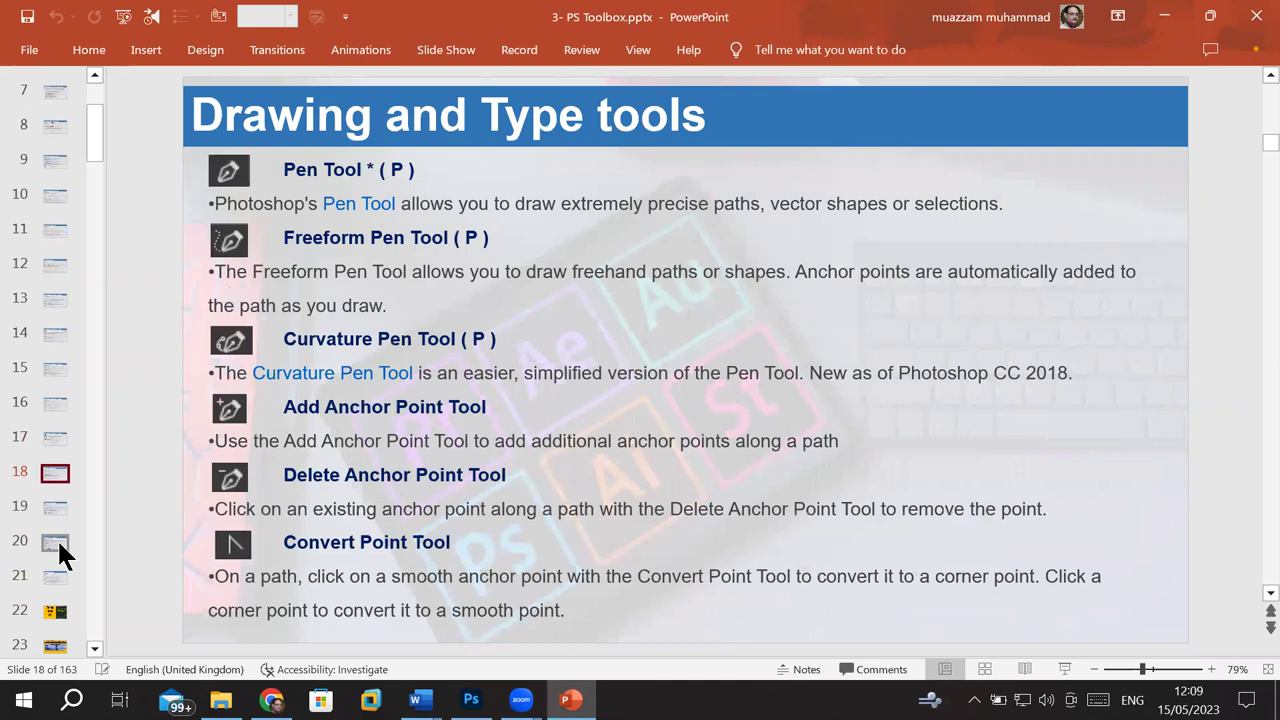
pyautogui.press('Down')
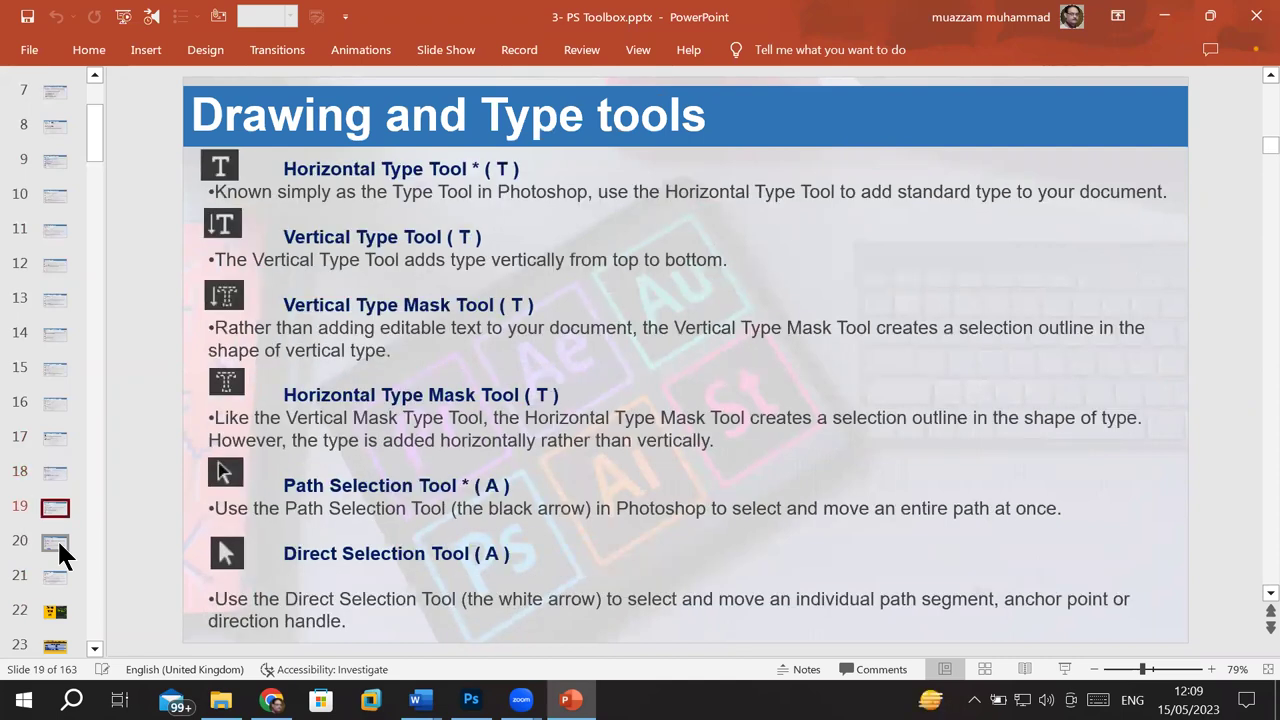
pyautogui.press('Down')
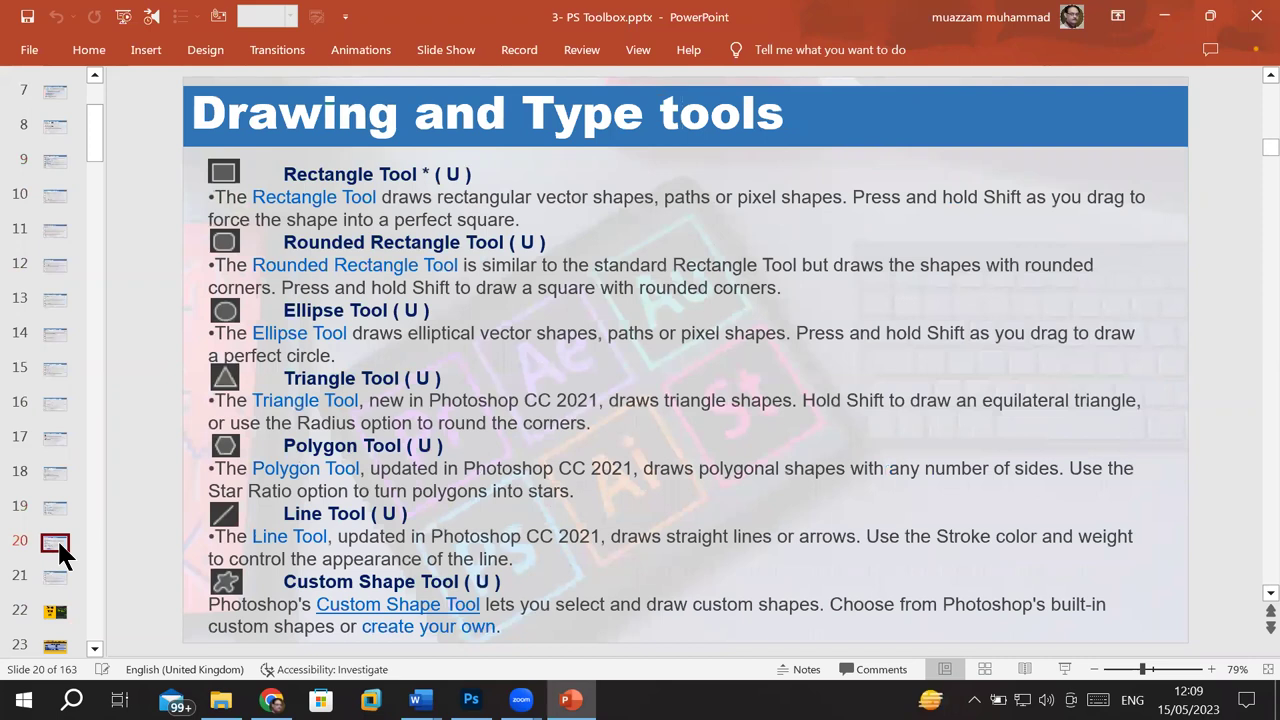
pyautogui.press('Down')
pyautogui.press('Up')
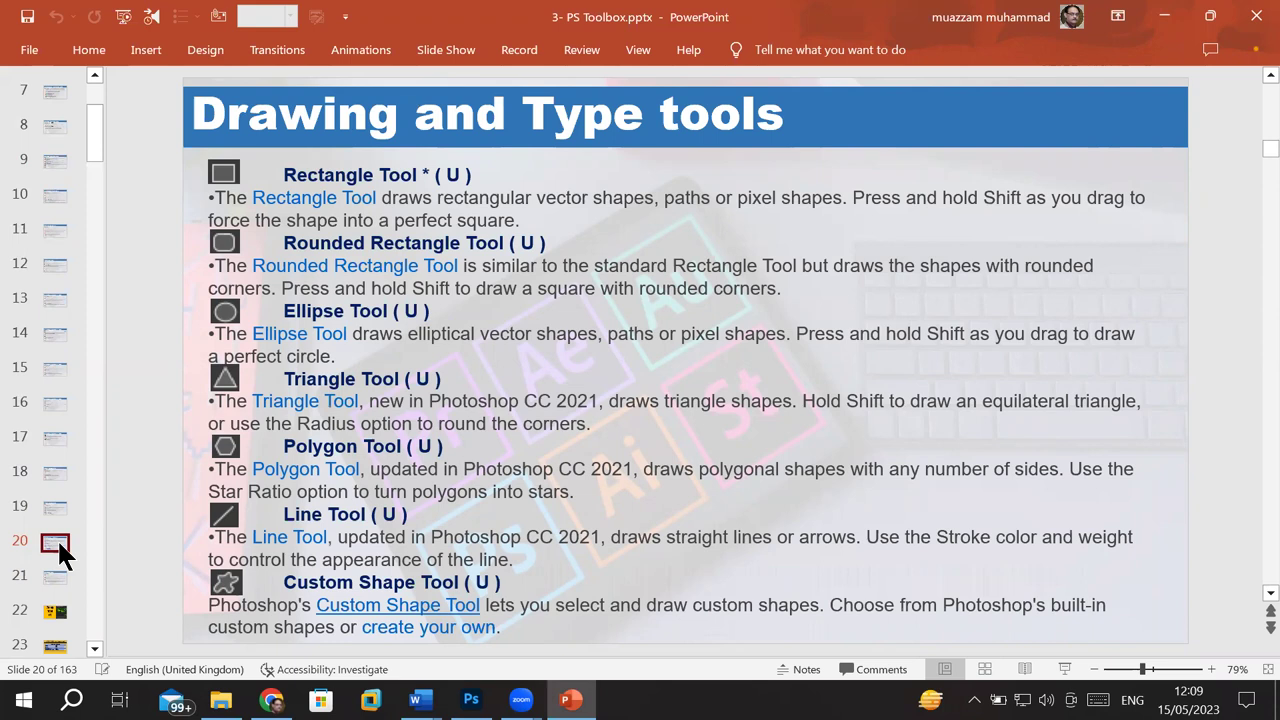
pyautogui.press('Down')
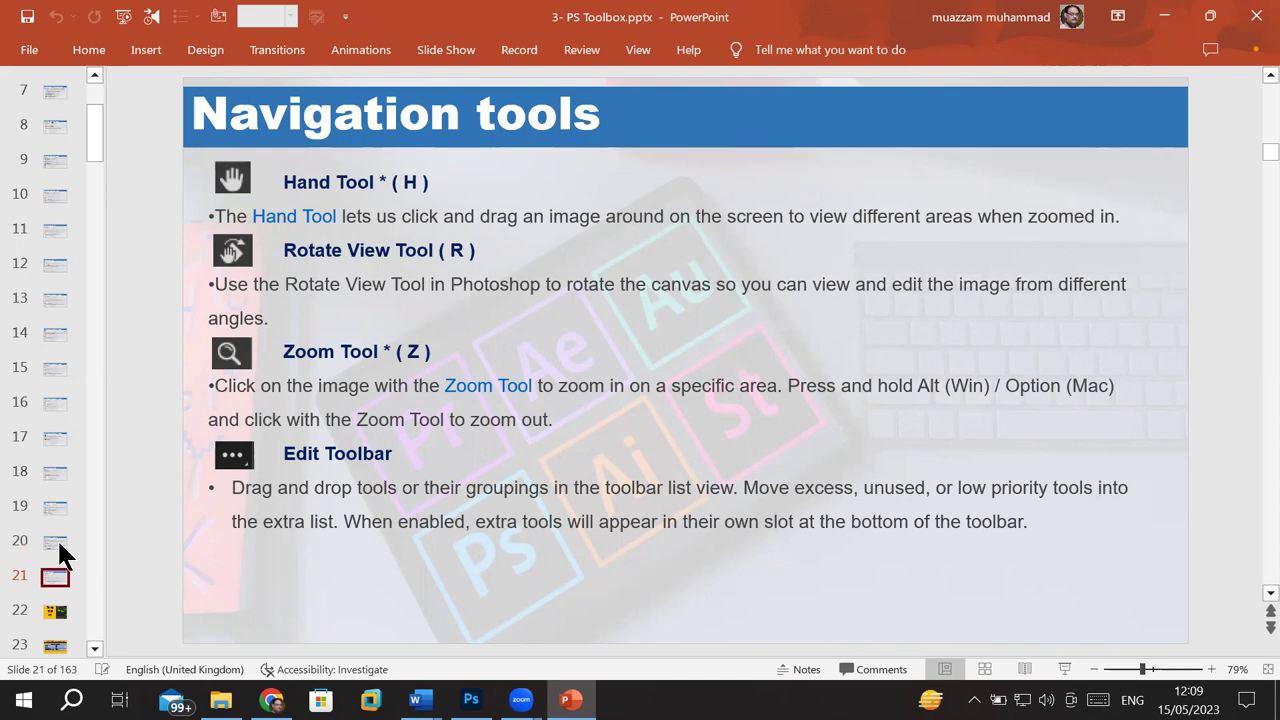
pyautogui.press('Down')
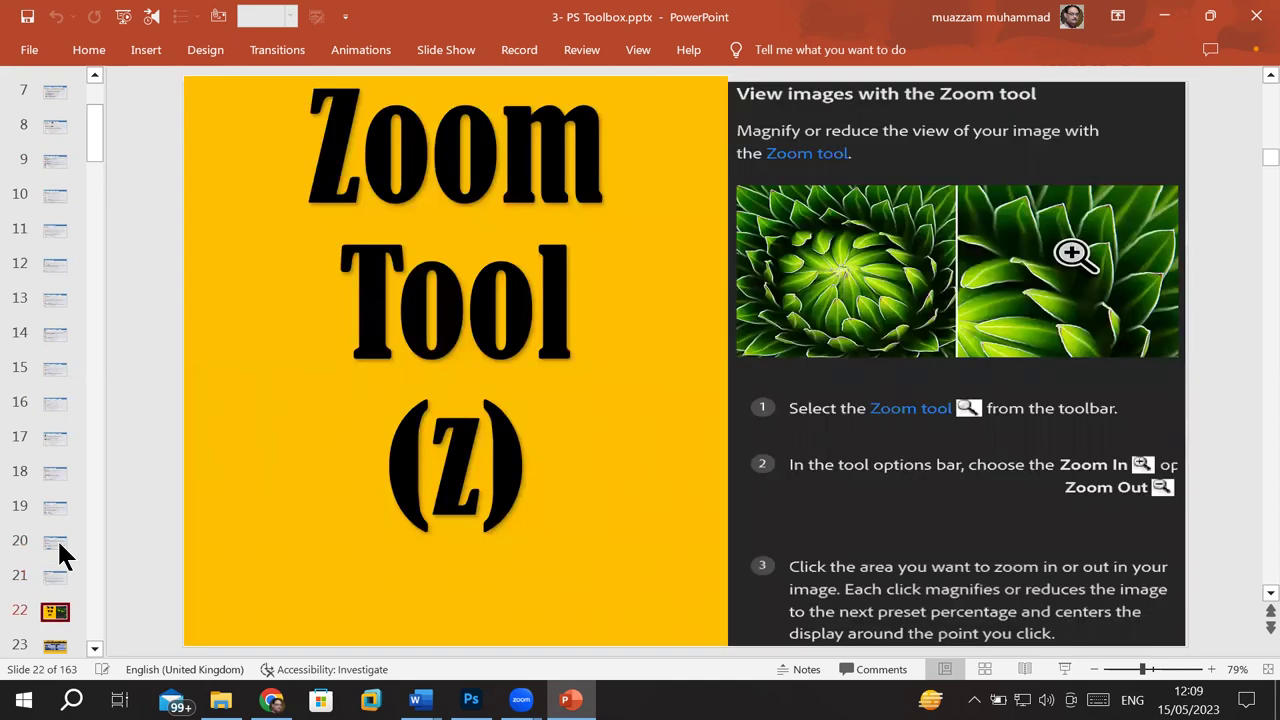
# Step: Advance past the Zoom Tool shortcuts and preferences slides to slide 27, Undo and History panel
pyautogui.press('Down')
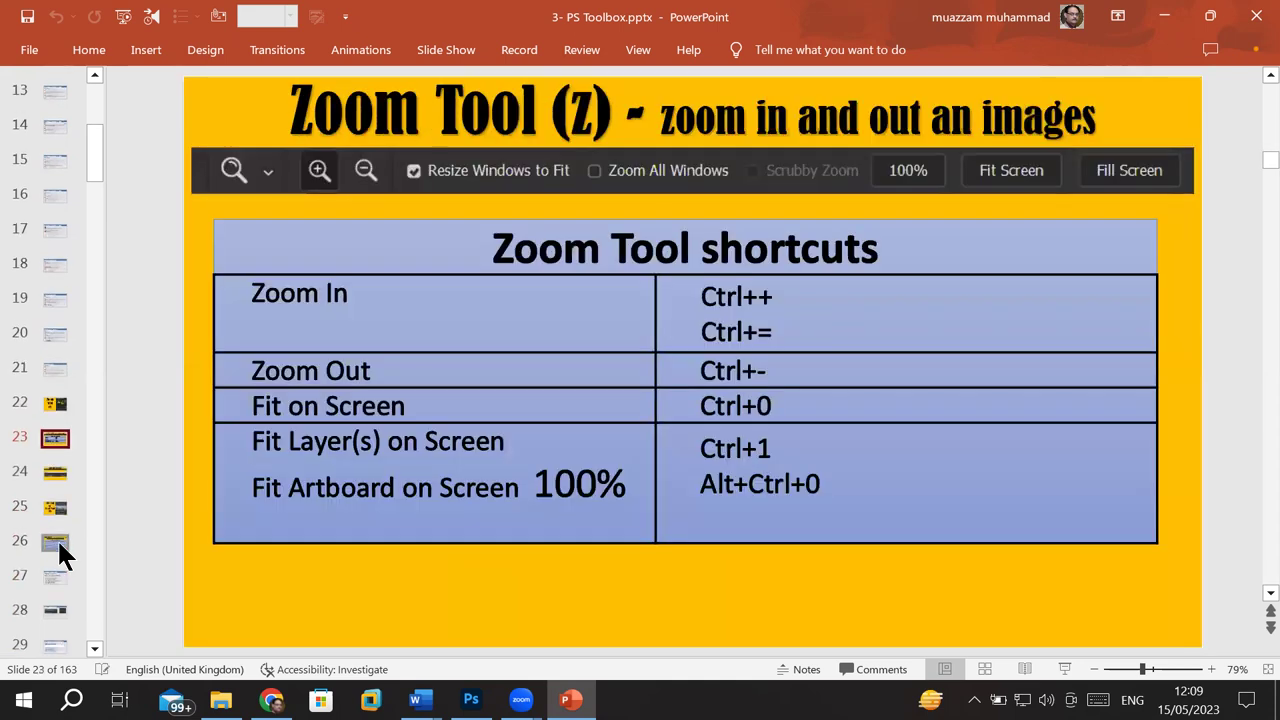
pyautogui.press('Down')
pyautogui.press('Down')
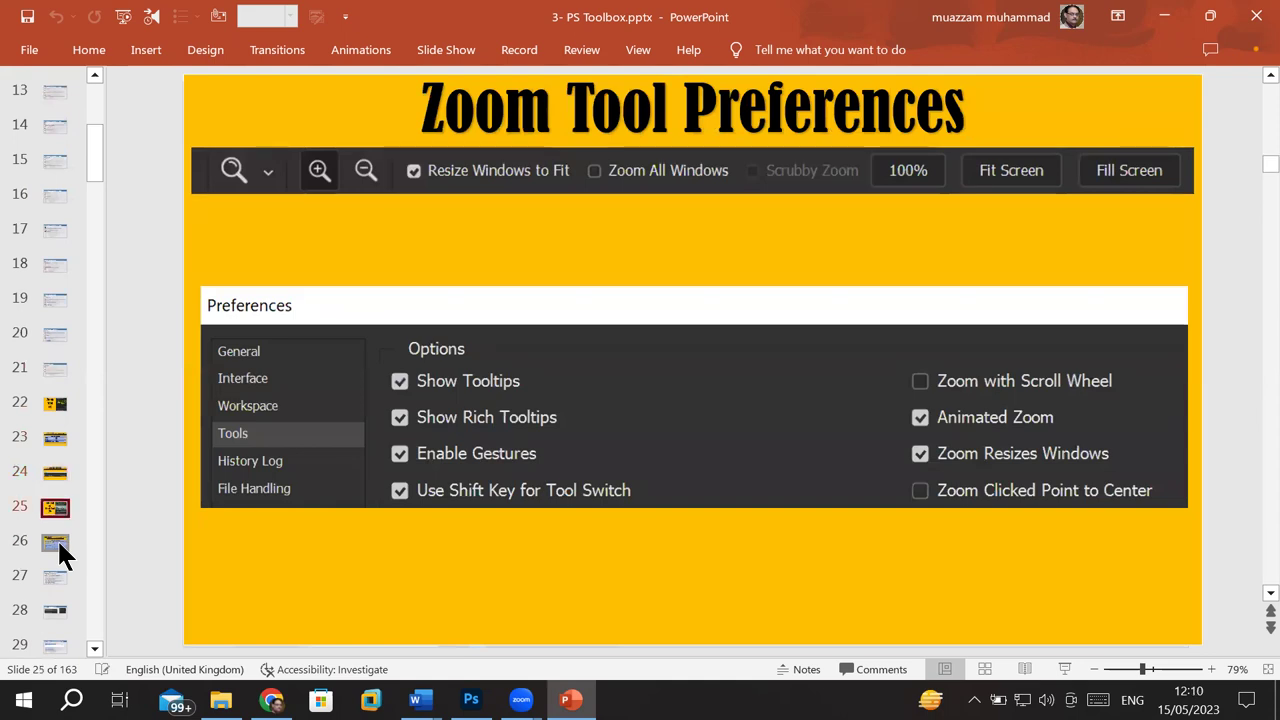
pyautogui.press('Down')
pyautogui.press('Down')
pyautogui.press('Down')
pyautogui.press('Up')
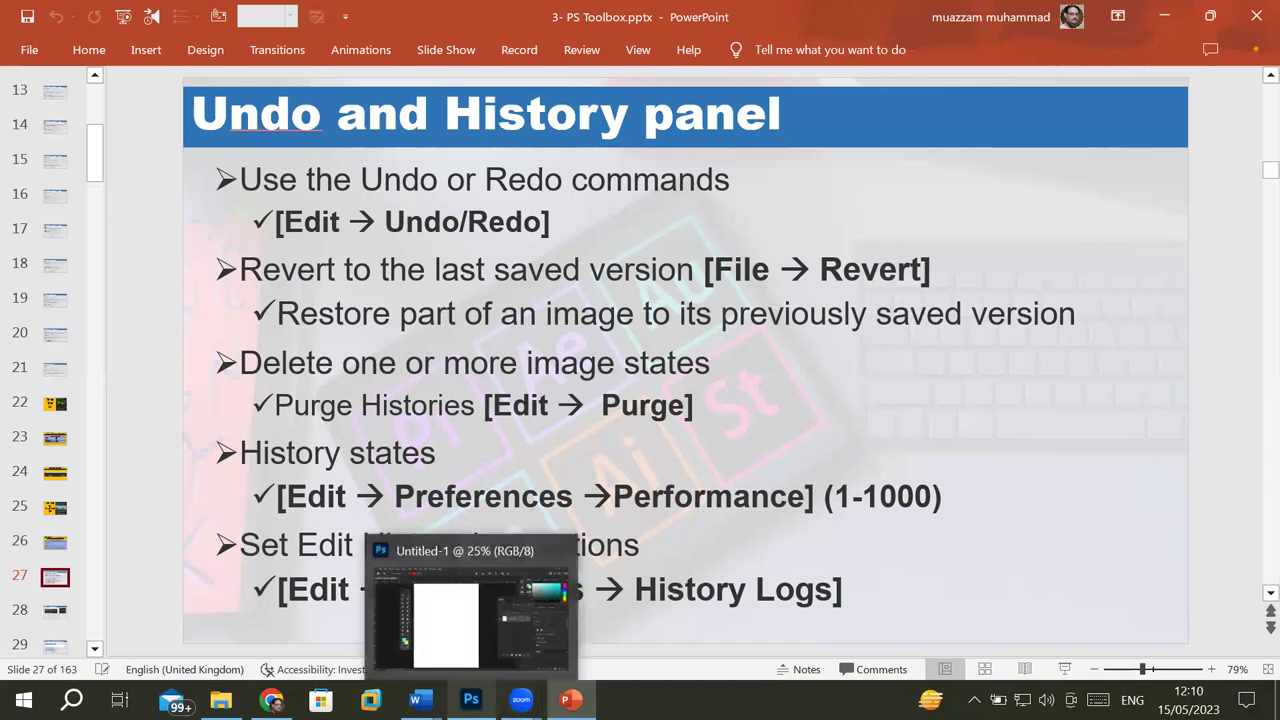
# Step: Reset Photoshop to the Essentials workspace and float the two-column toolbox beside the canvas
pyautogui.click(471, 699)
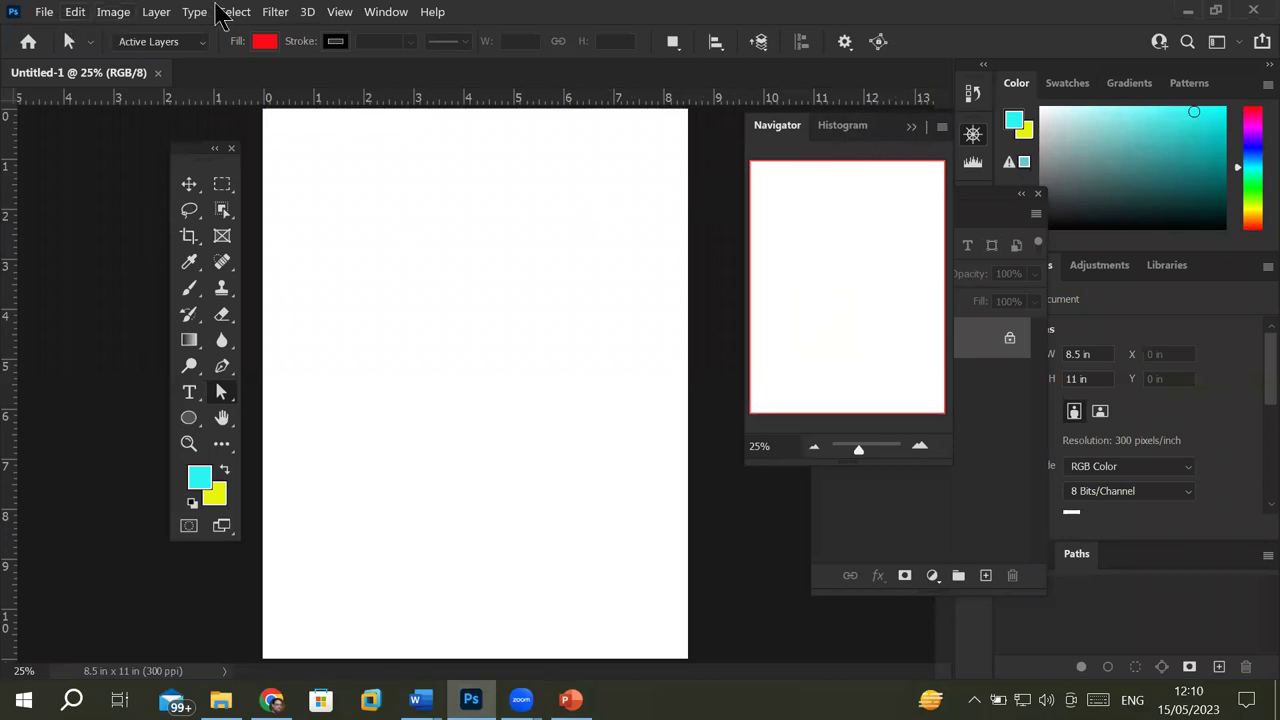
pyautogui.click(386, 11)
pyautogui.moveTo(463, 48)
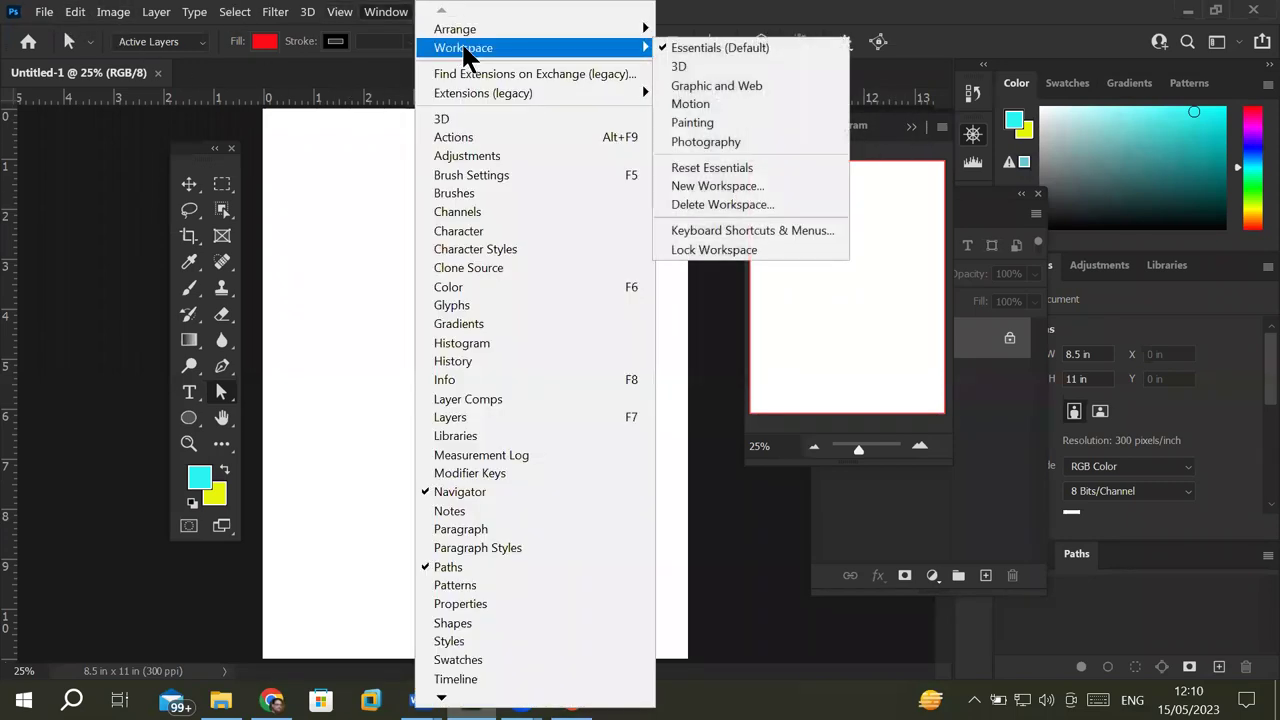
pyautogui.click(794, 167)
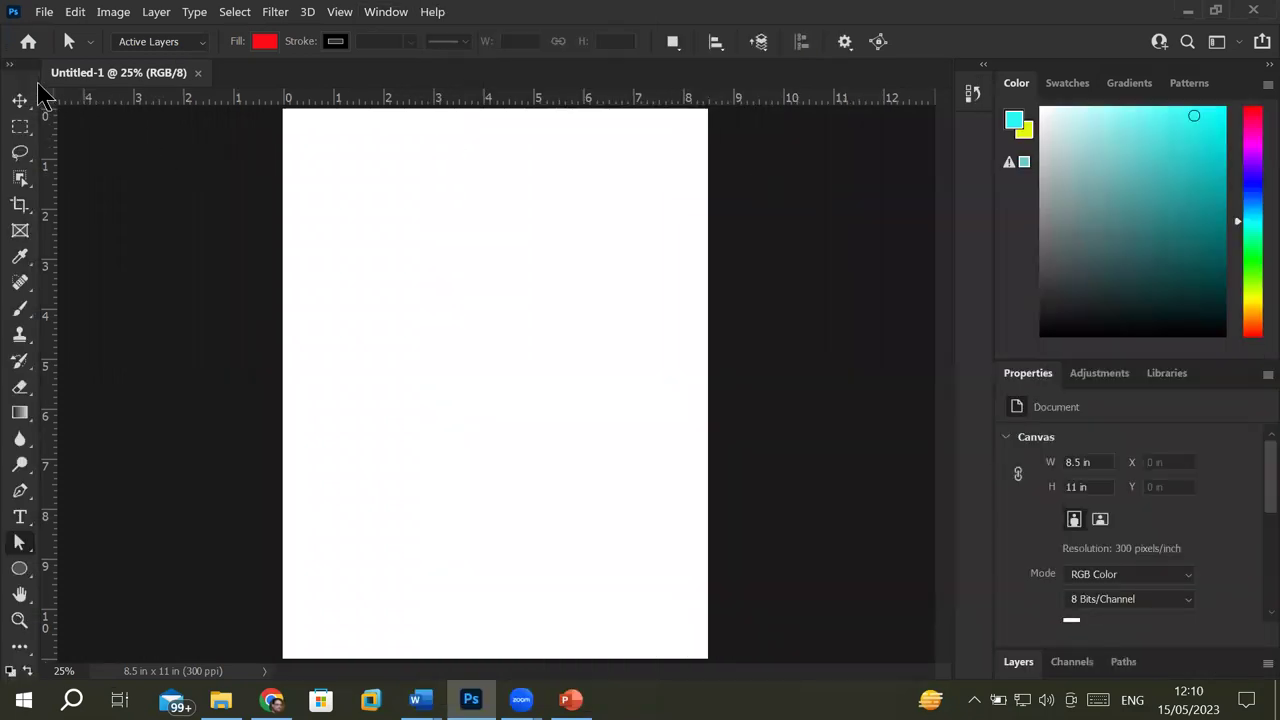
pyautogui.click(12, 67)
pyautogui.moveTo(15, 72); pyautogui.dragTo(214, 140)
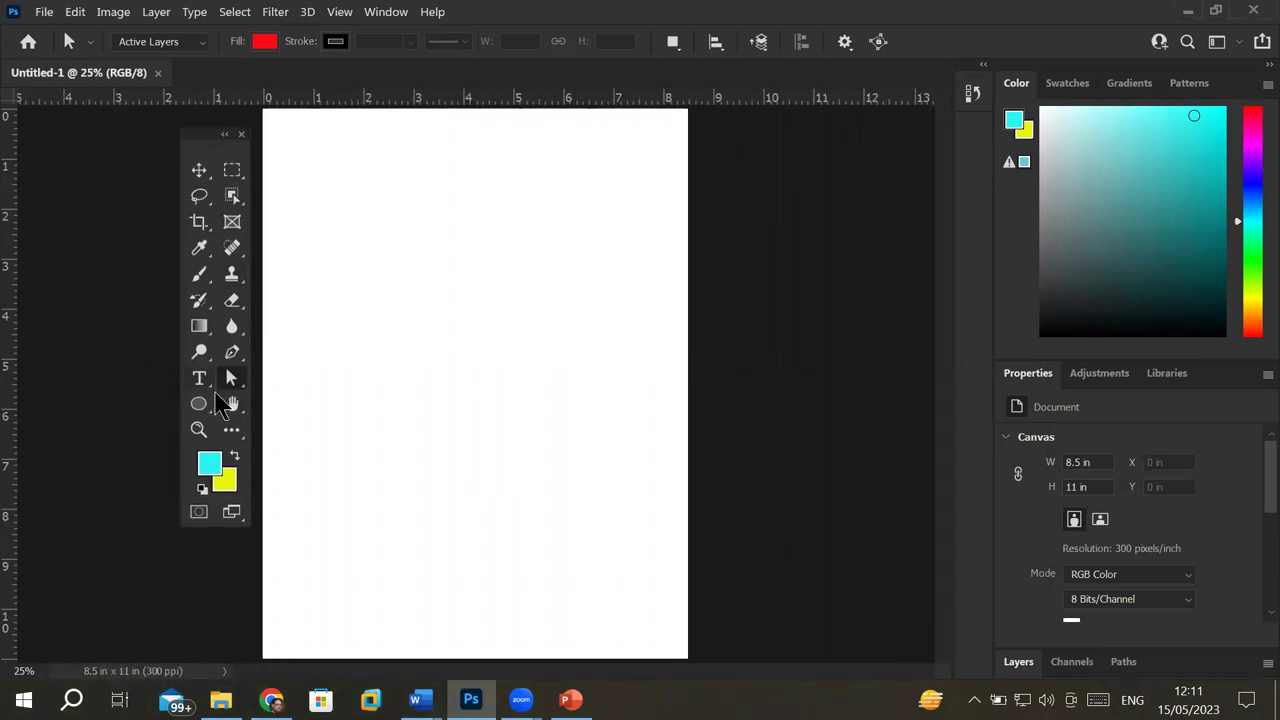
# Step: Select the Custom Shape Tool from the Ellipse tool group
pyautogui.click(207, 409)
pyautogui.rightClick(208, 410)
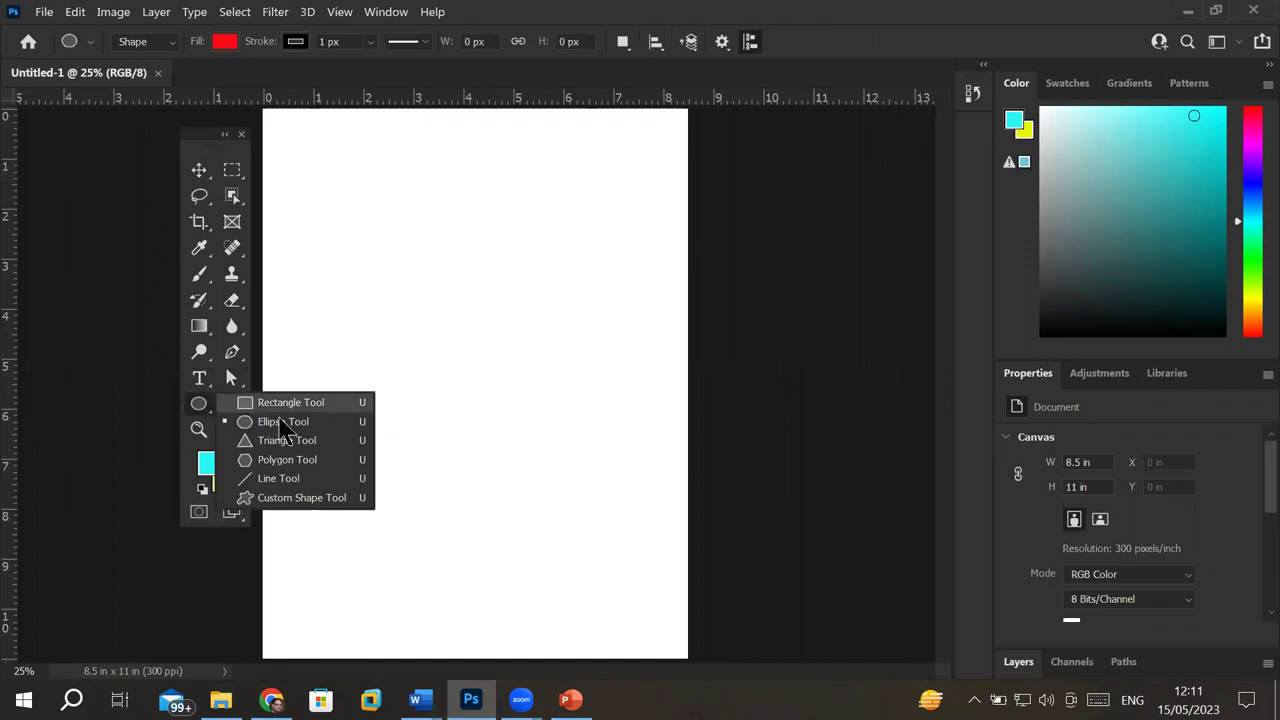
pyautogui.click(312, 498)
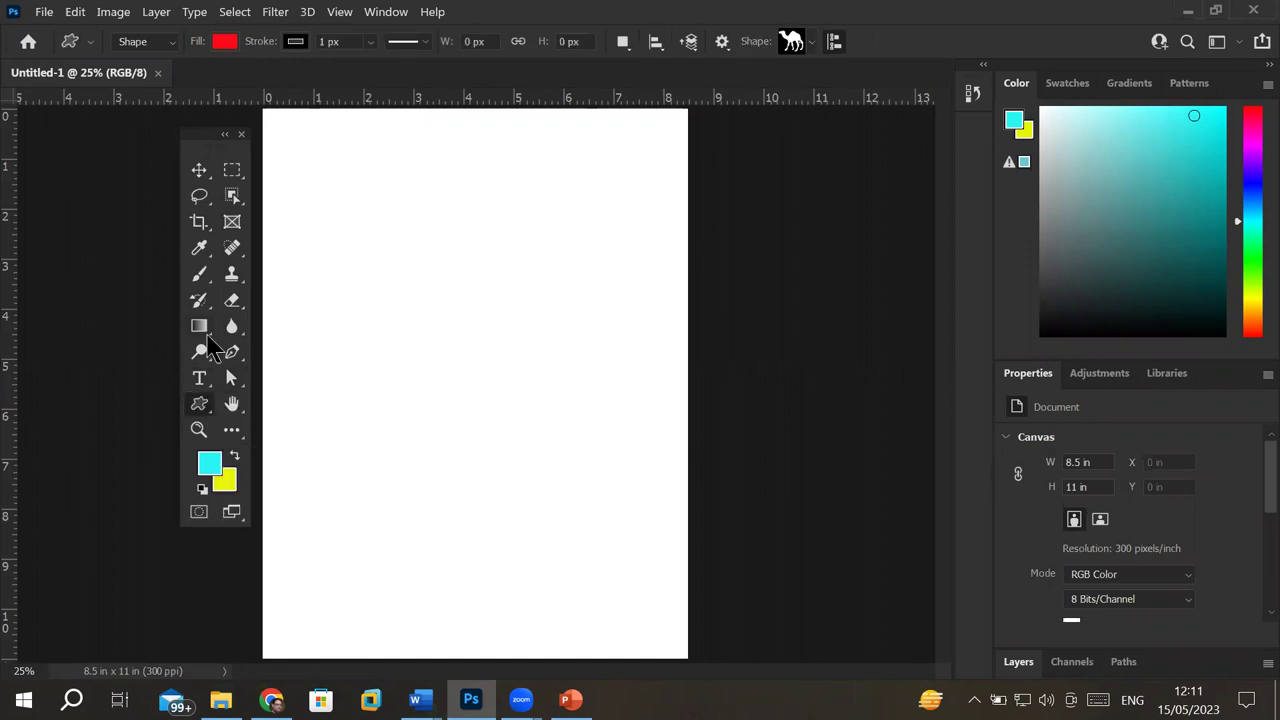
# Step: Browse the custom shape library folders and open its settings menu, then return to PowerPoint
pyautogui.click(811, 43)
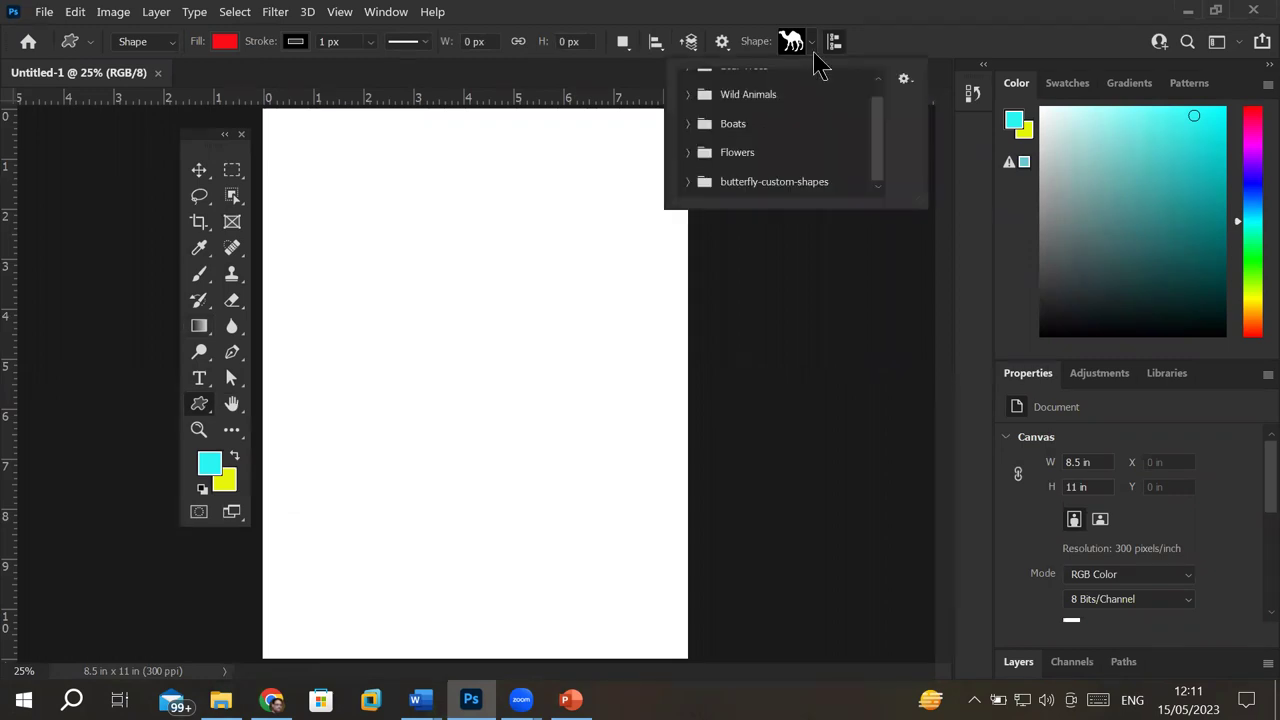
pyautogui.moveTo(872, 134); pyautogui.dragTo(874, 123)
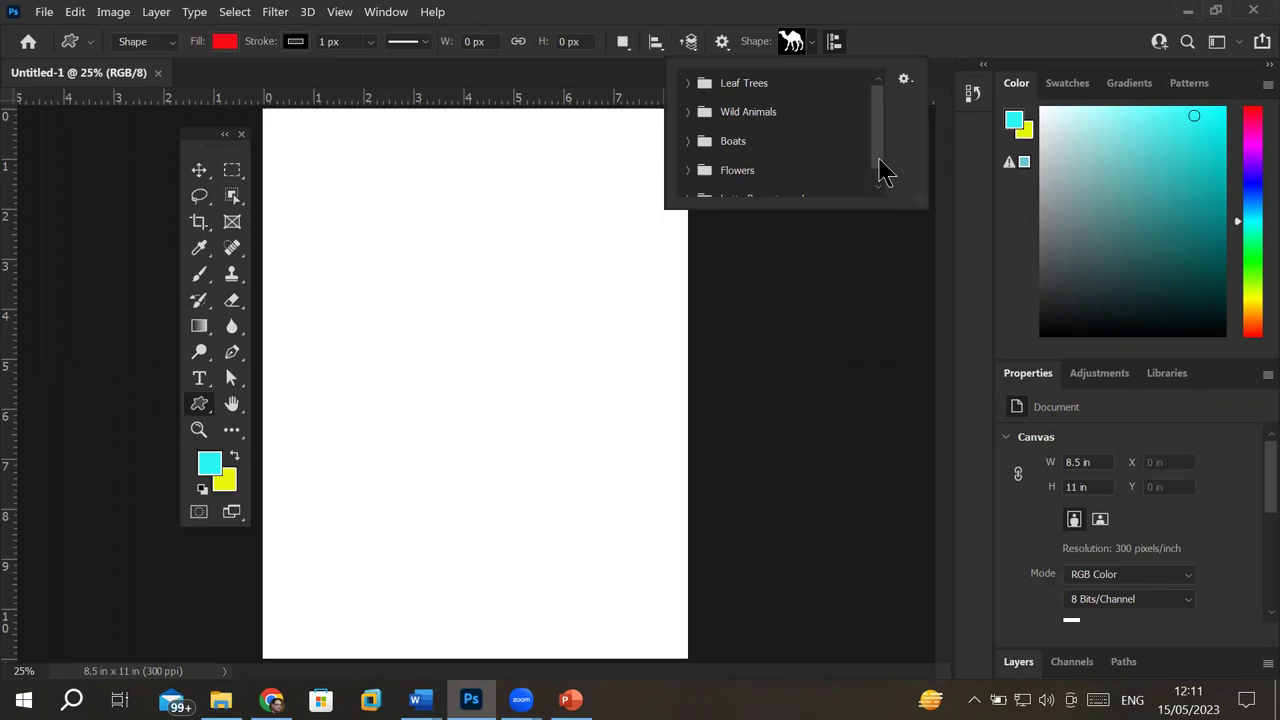
pyautogui.click(904, 80)
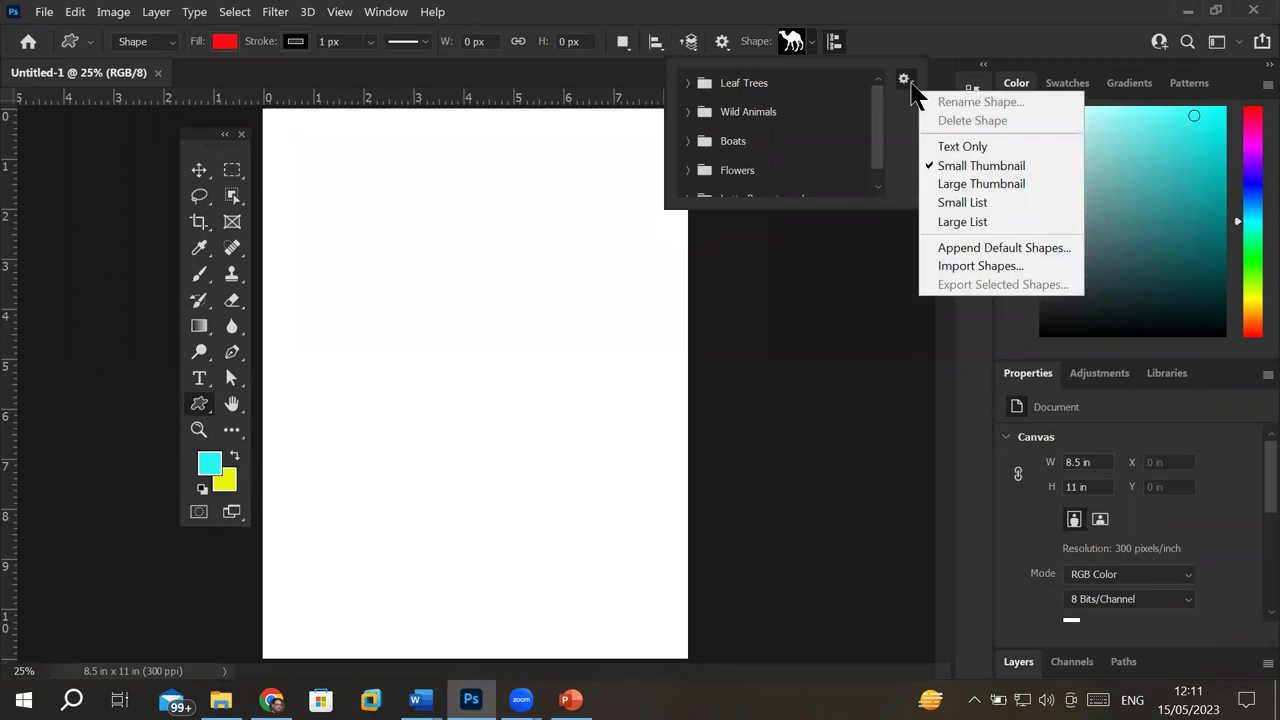
pyautogui.click(910, 86)
pyautogui.click(903, 88)
pyautogui.hotkey('alt', 'Tab')
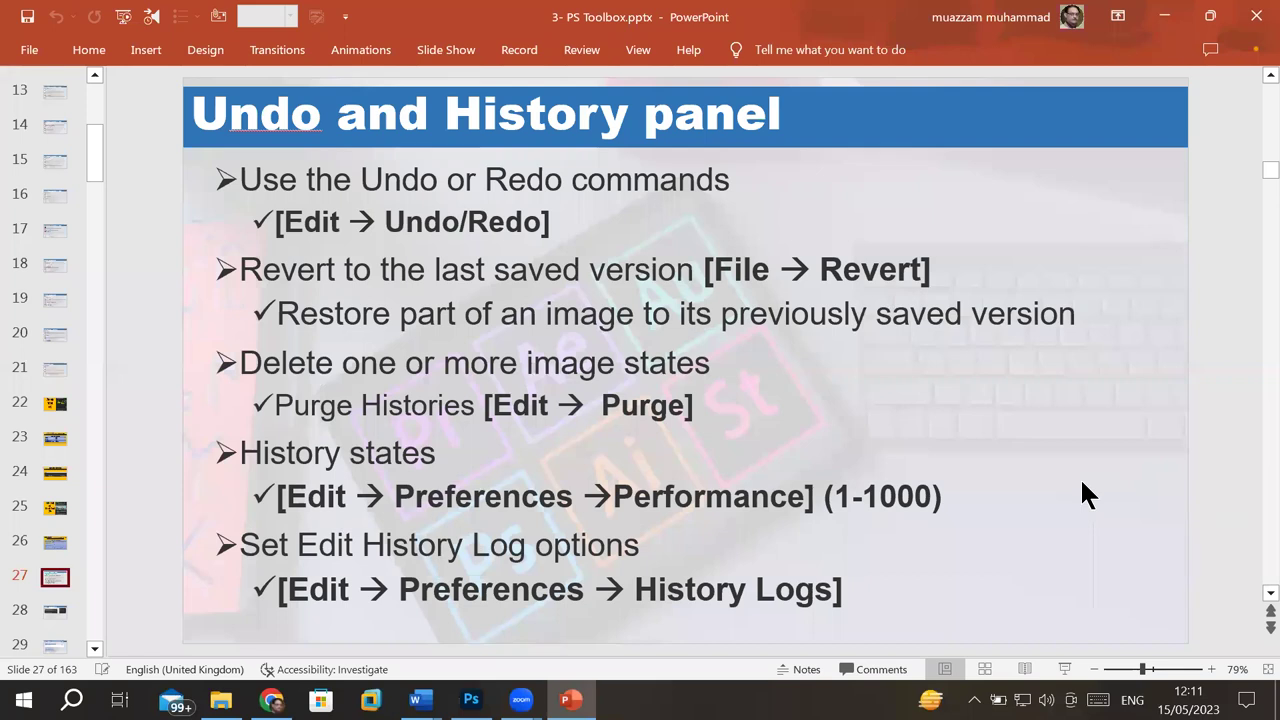
# Step: Move to slide 29, High Resolution Image resources, listing pixabay and other image sites
pyautogui.press('Down')
pyautogui.press('Down')
pyautogui.press('Down')
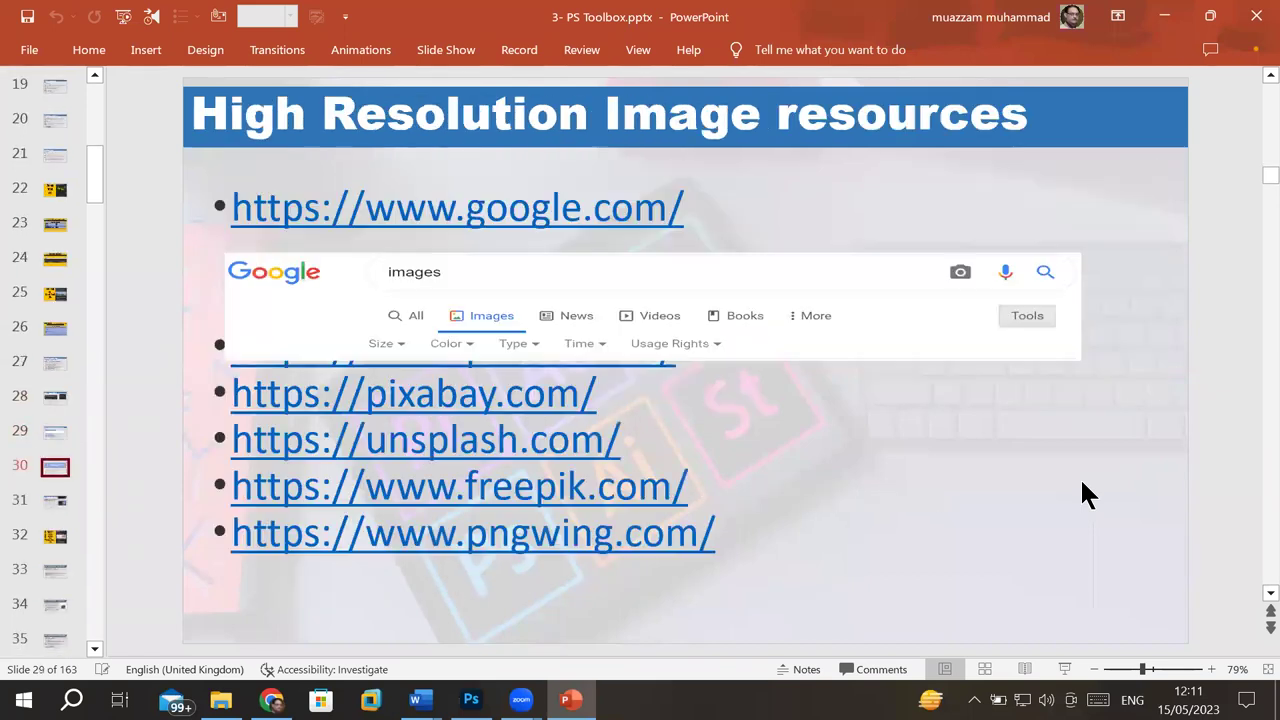
pyautogui.press('Down')
pyautogui.press('Up')
pyautogui.press('Up')
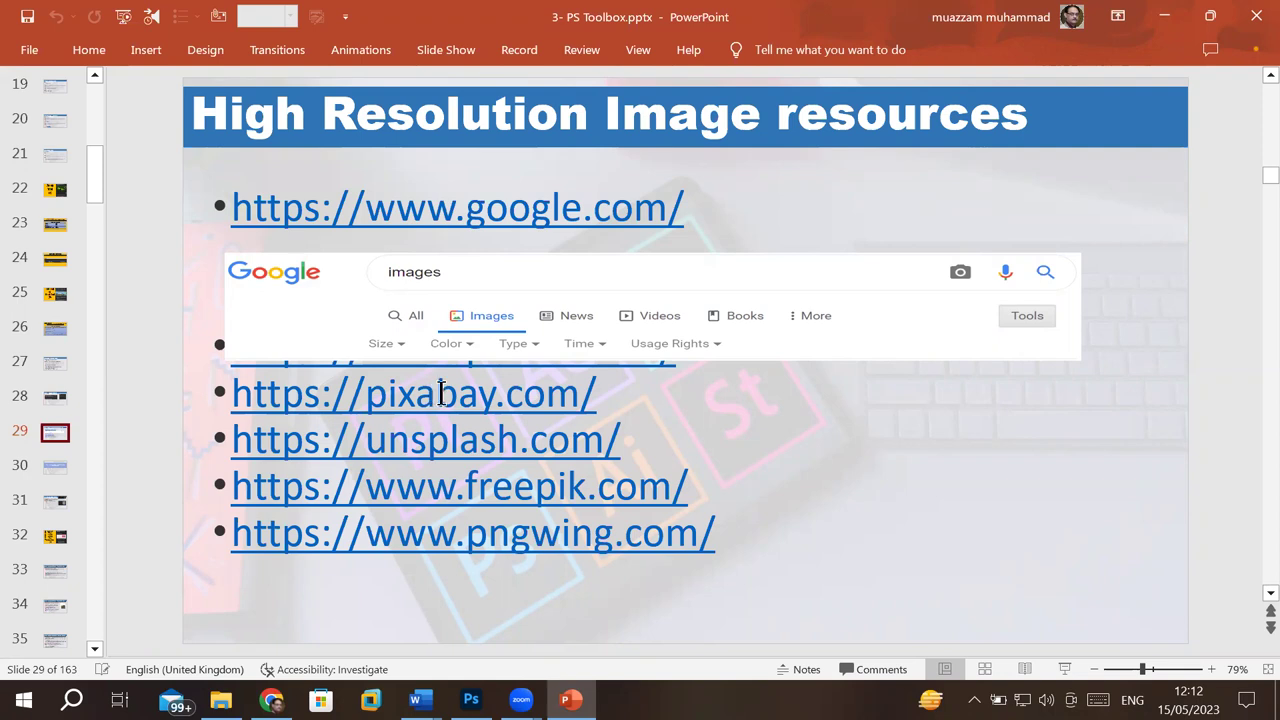
# Step: Search Pixabay's music section for 'vlog background' tracks and scroll the results
pyautogui.keyDown('ctrl'); pyautogui.click(443, 400); pyautogui.keyUp('ctrl')
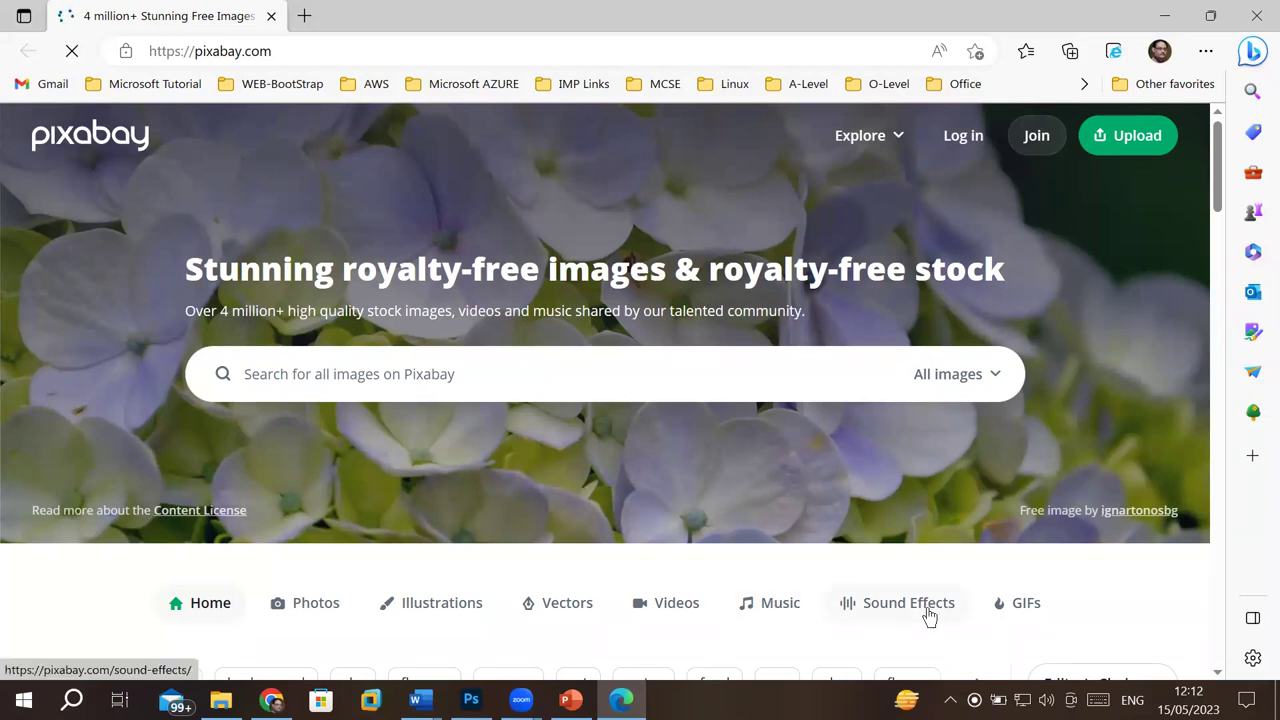
pyautogui.click(780, 610)
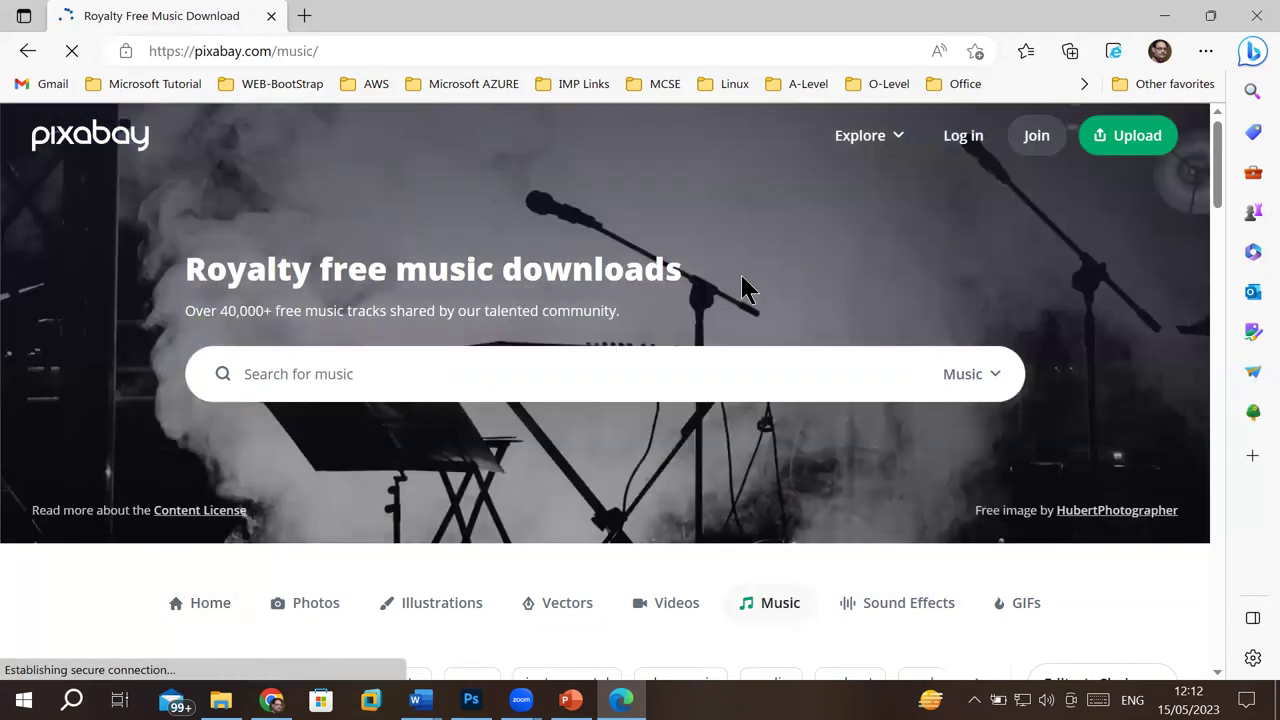
pyautogui.click(352, 374)
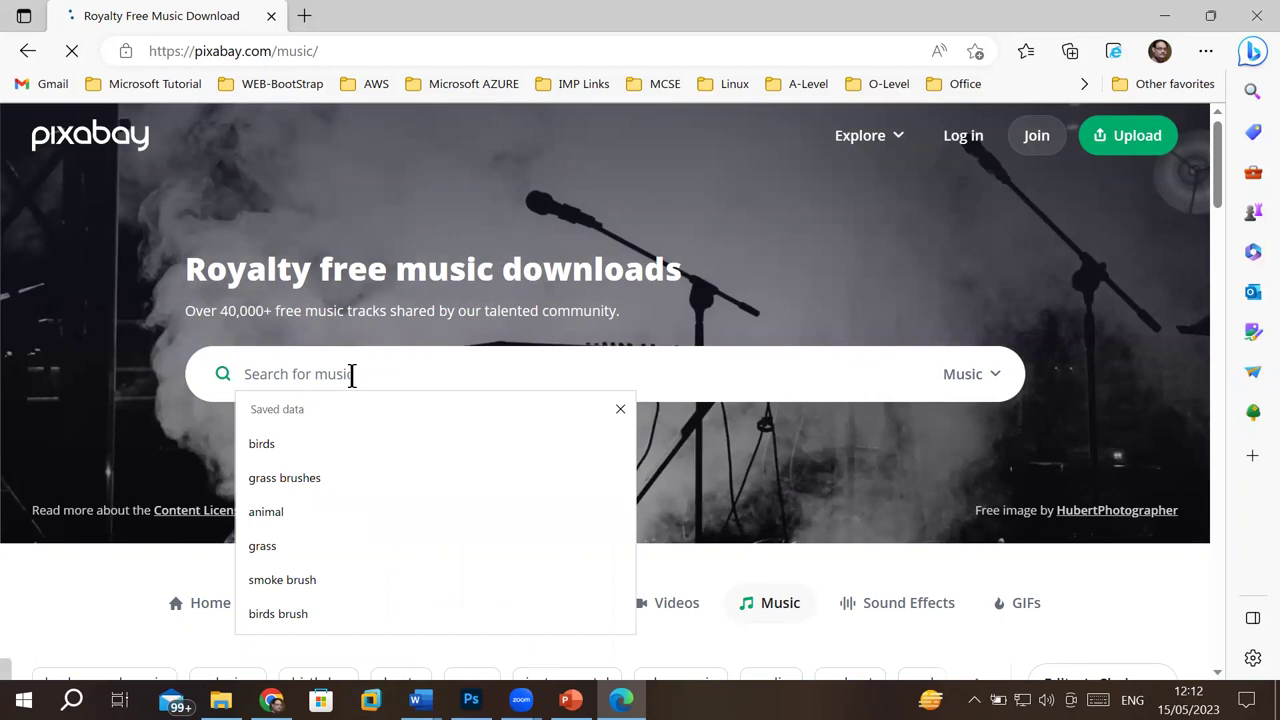
pyautogui.write('vlog')
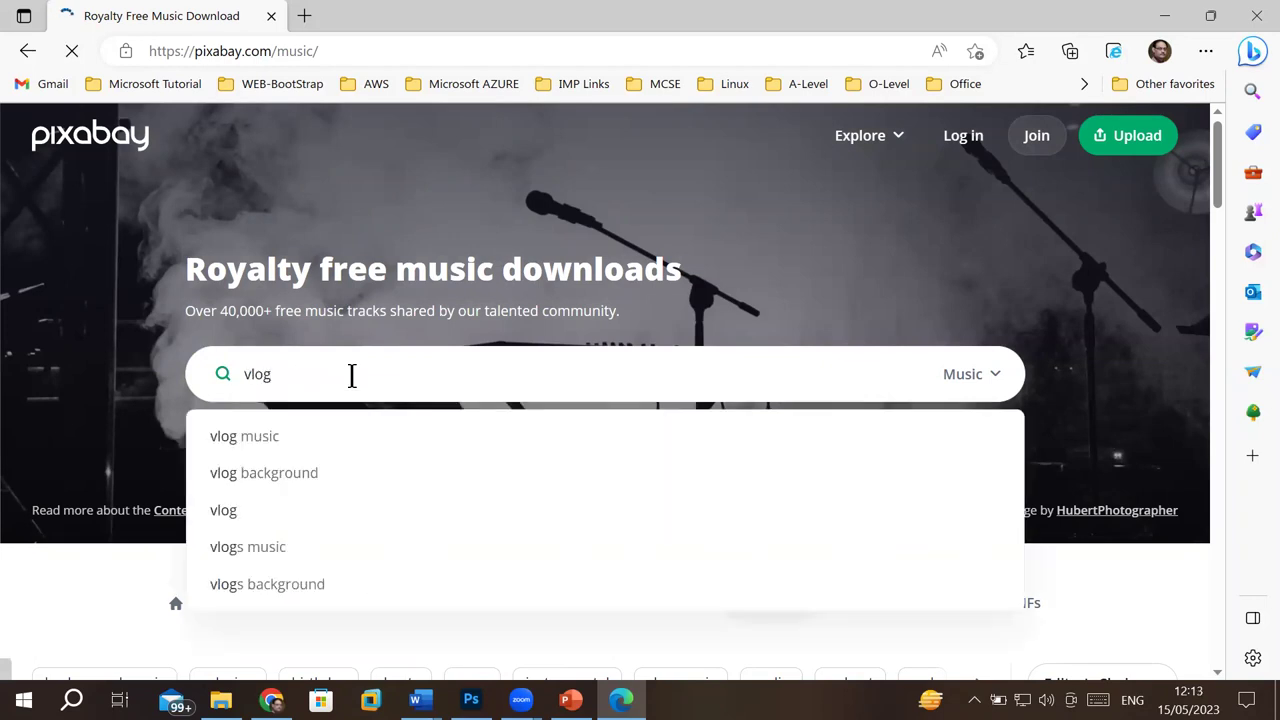
pyautogui.press('Down')
pyautogui.press('Down')
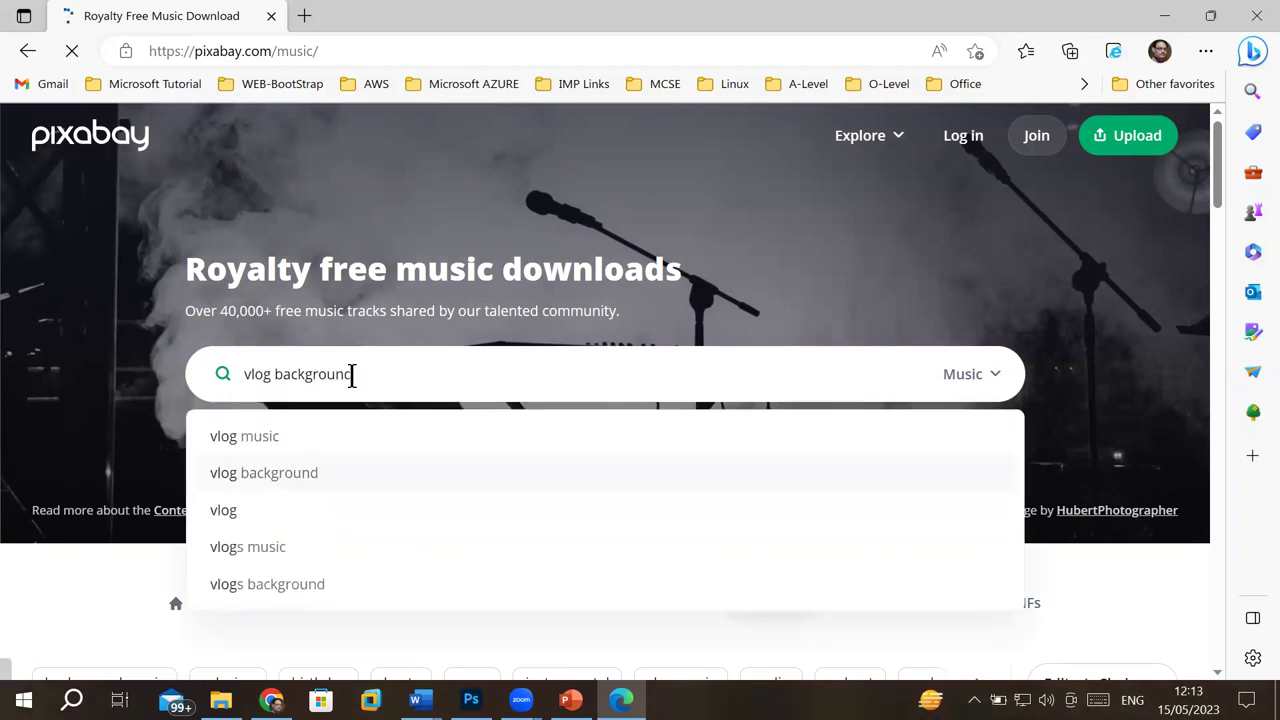
pyautogui.press('Return')
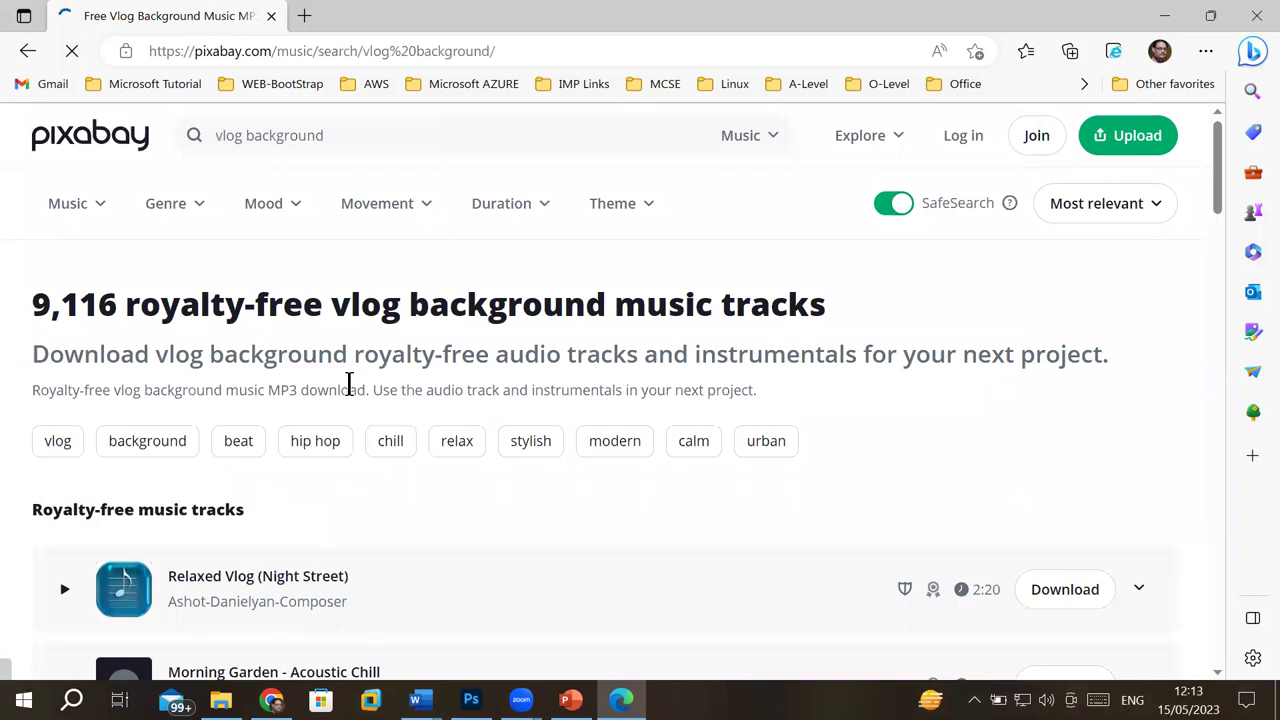
pyautogui.scroll(-3, 343, 428)
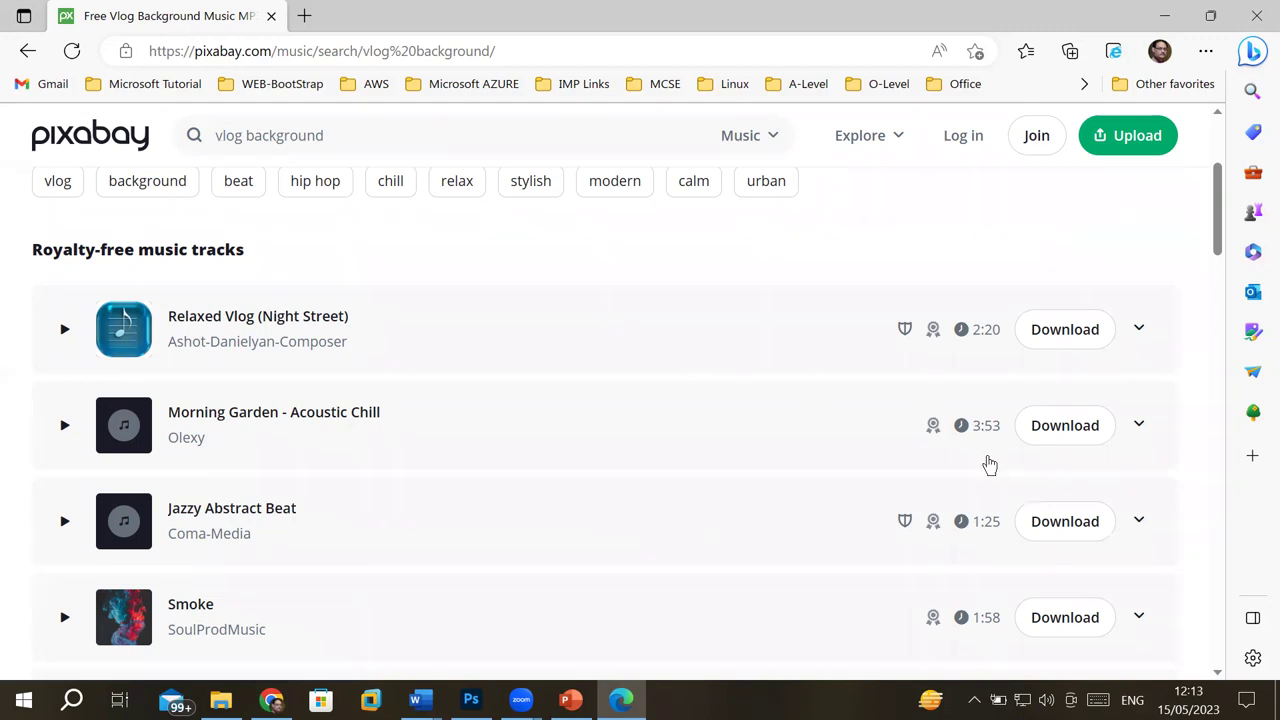
pyautogui.scroll(-1, 960, 520)
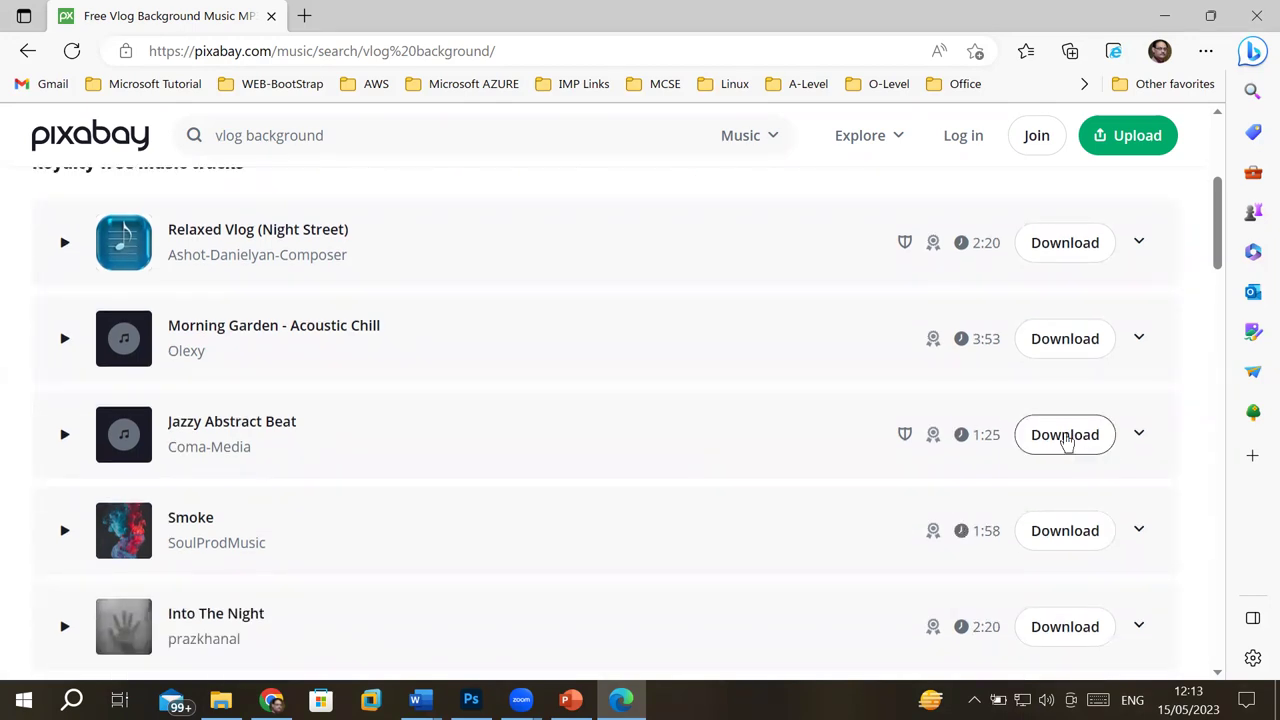
# Step: Preview and download Pixabay's Jazzy Abstract Beat track and copy its attribution credit
pyautogui.click(63, 440)
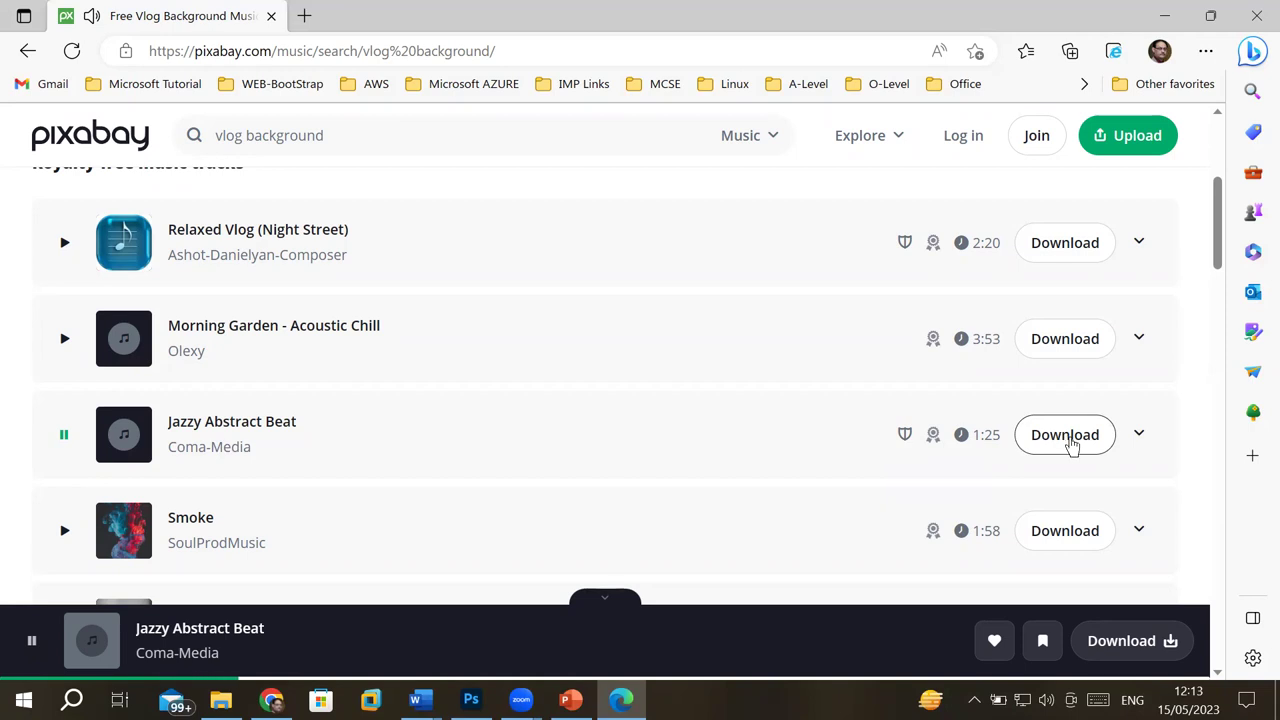
pyautogui.click(1067, 436)
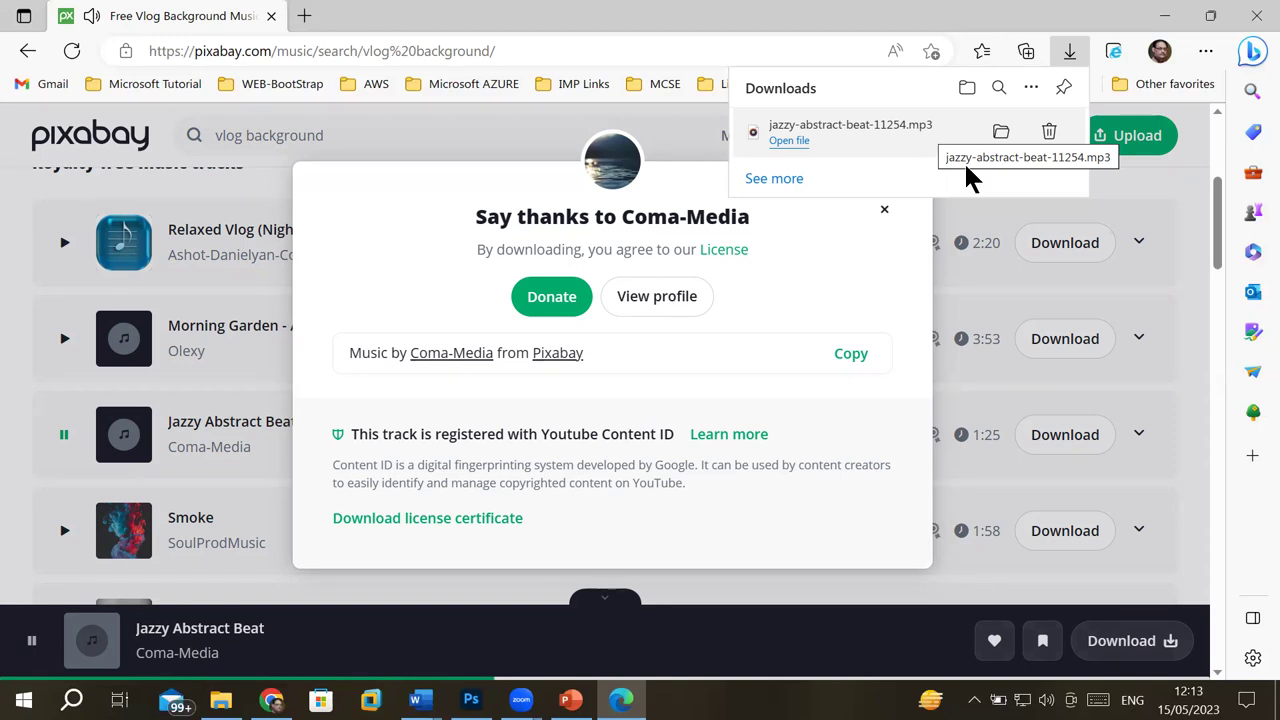
pyautogui.click(852, 360)
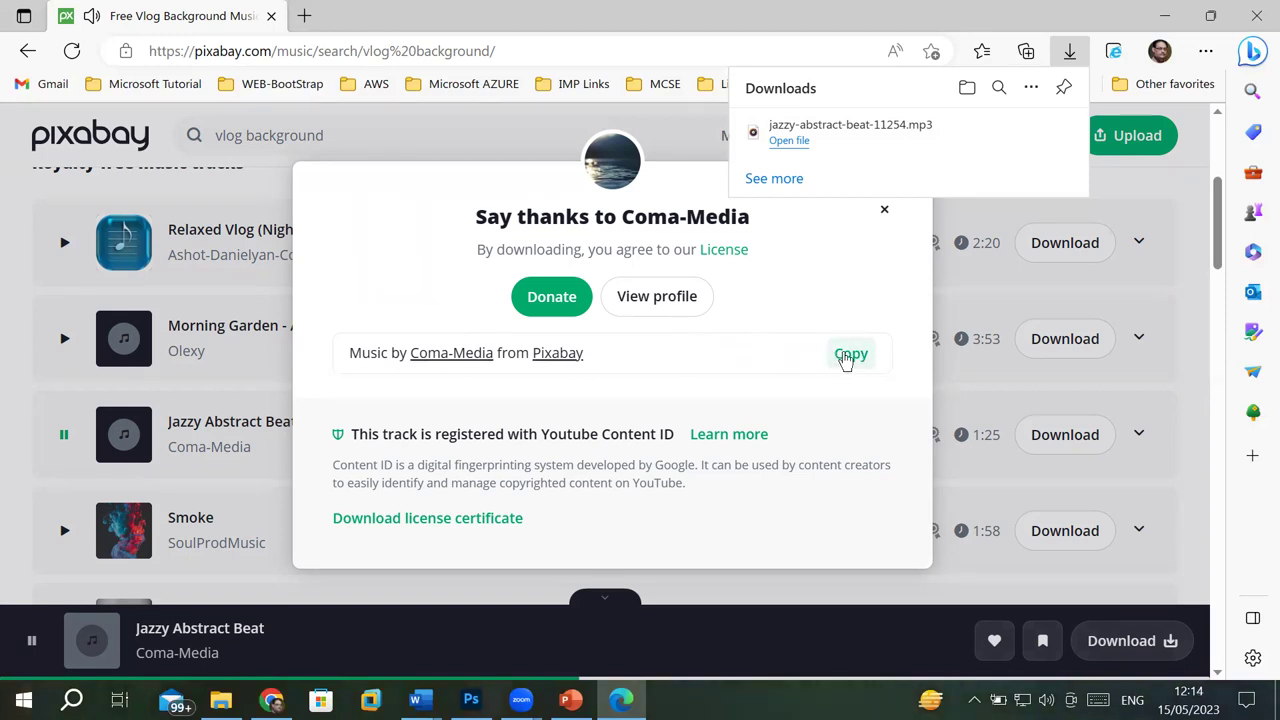
pyautogui.click(845, 358)
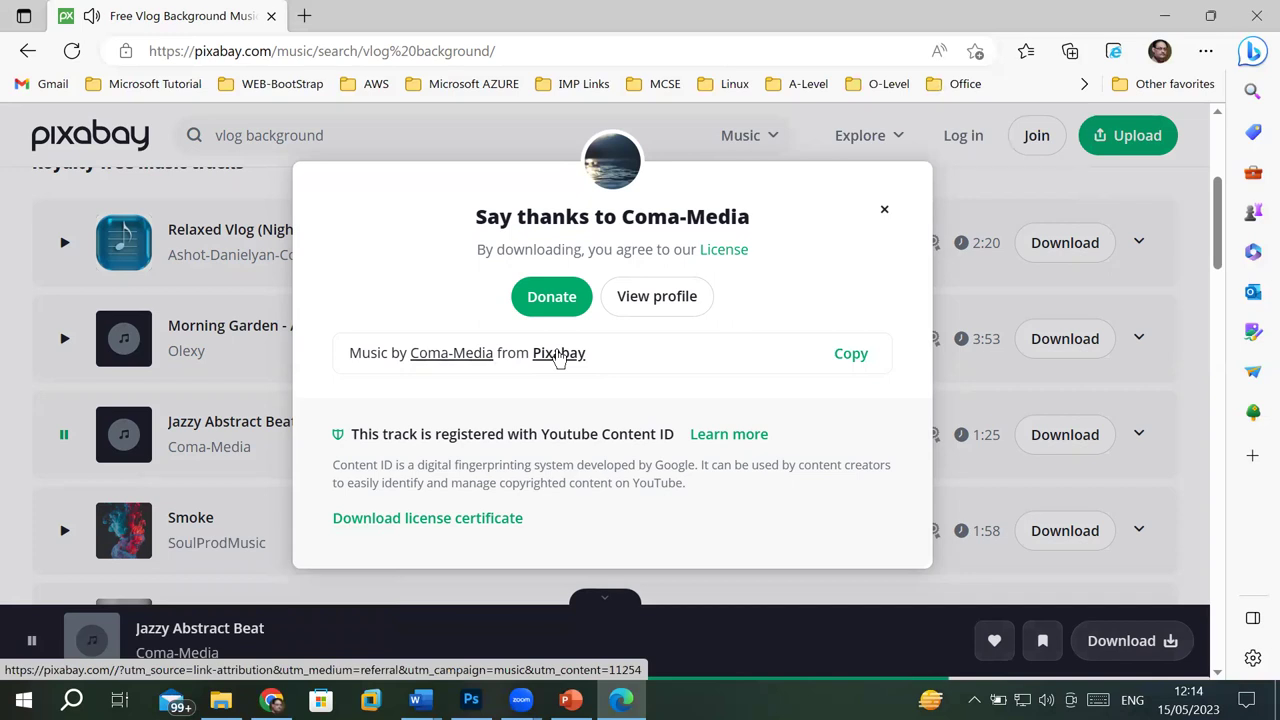
pyautogui.click(849, 354)
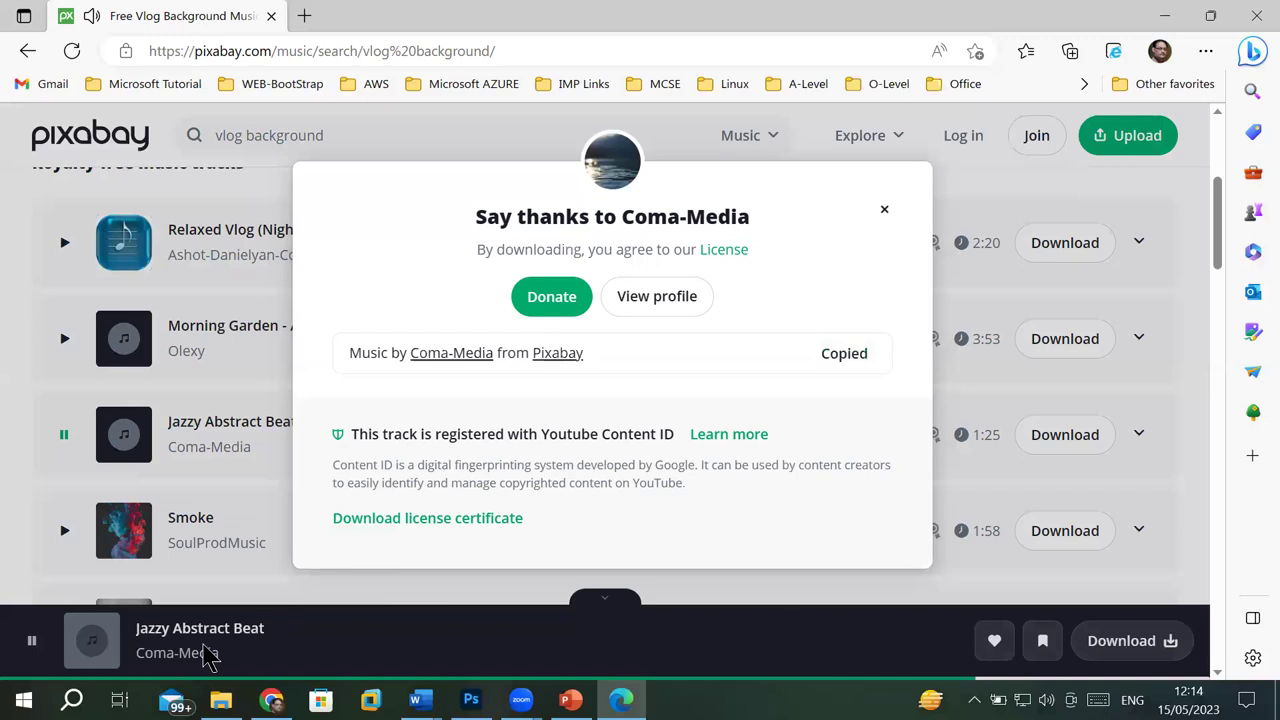
pyautogui.click(221, 700)
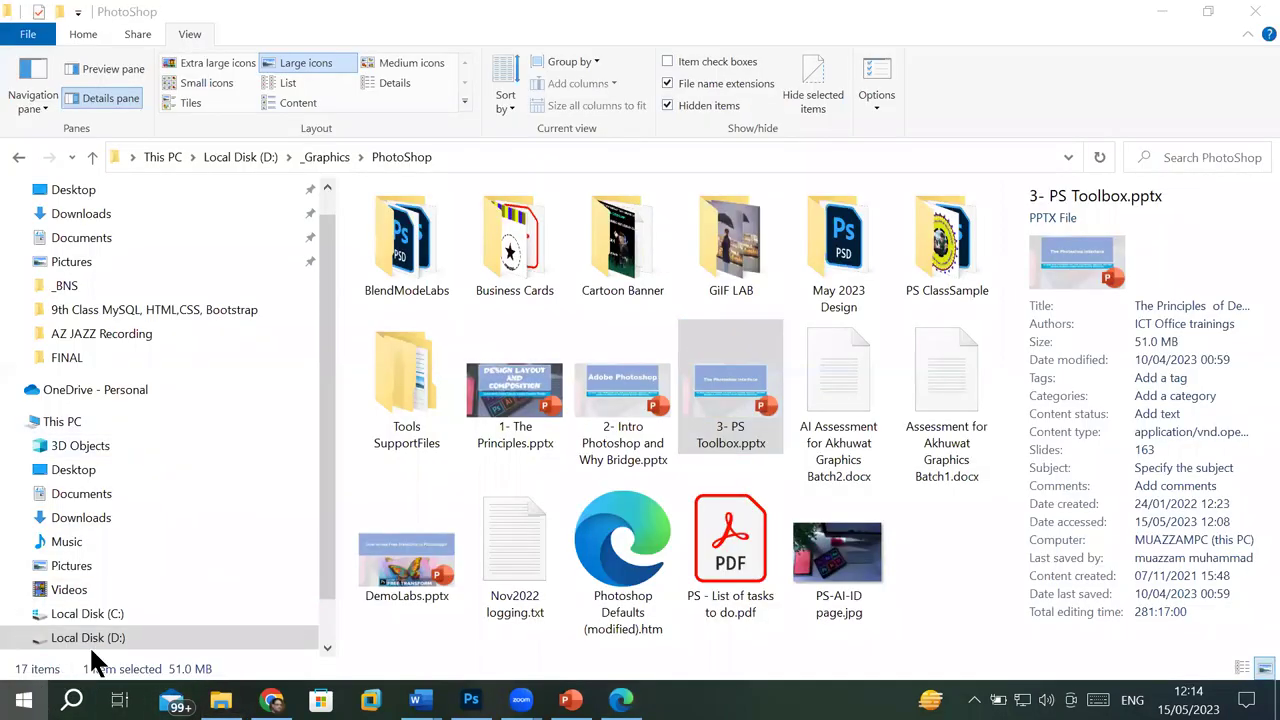
pyautogui.press('super')
pyautogui.click(71, 700)
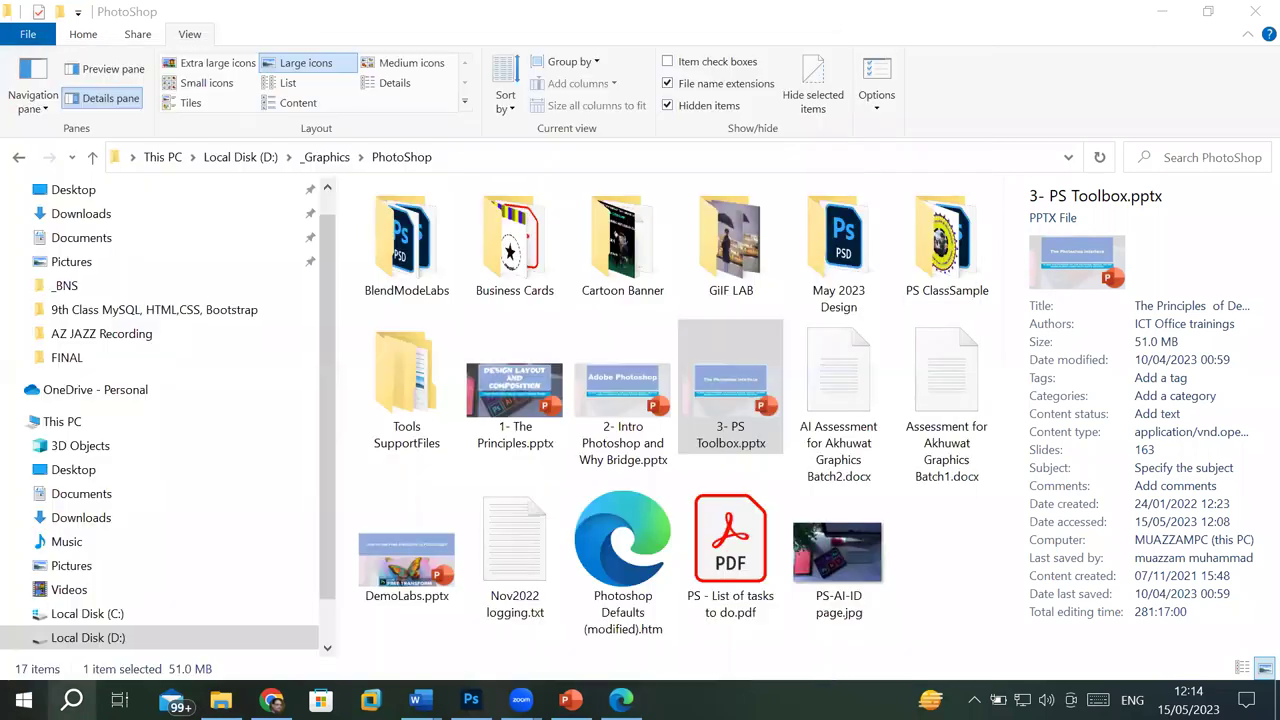
pyautogui.write('not')
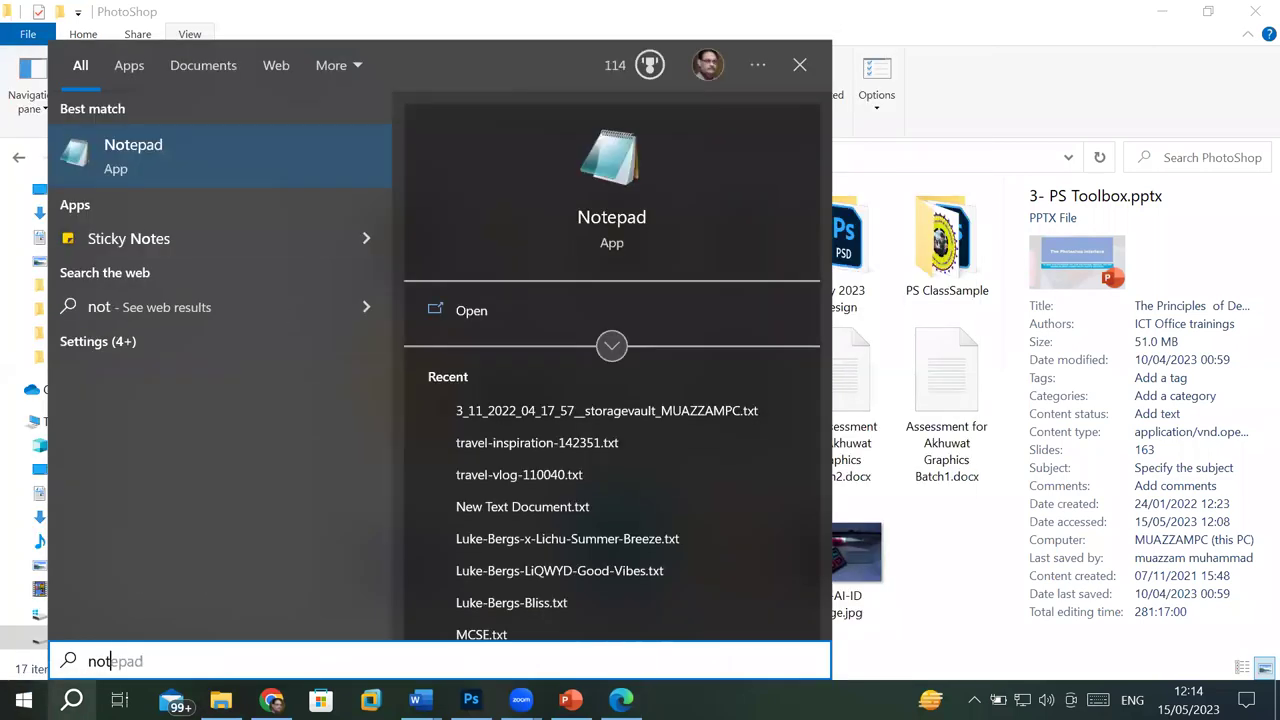
pyautogui.press('Return')
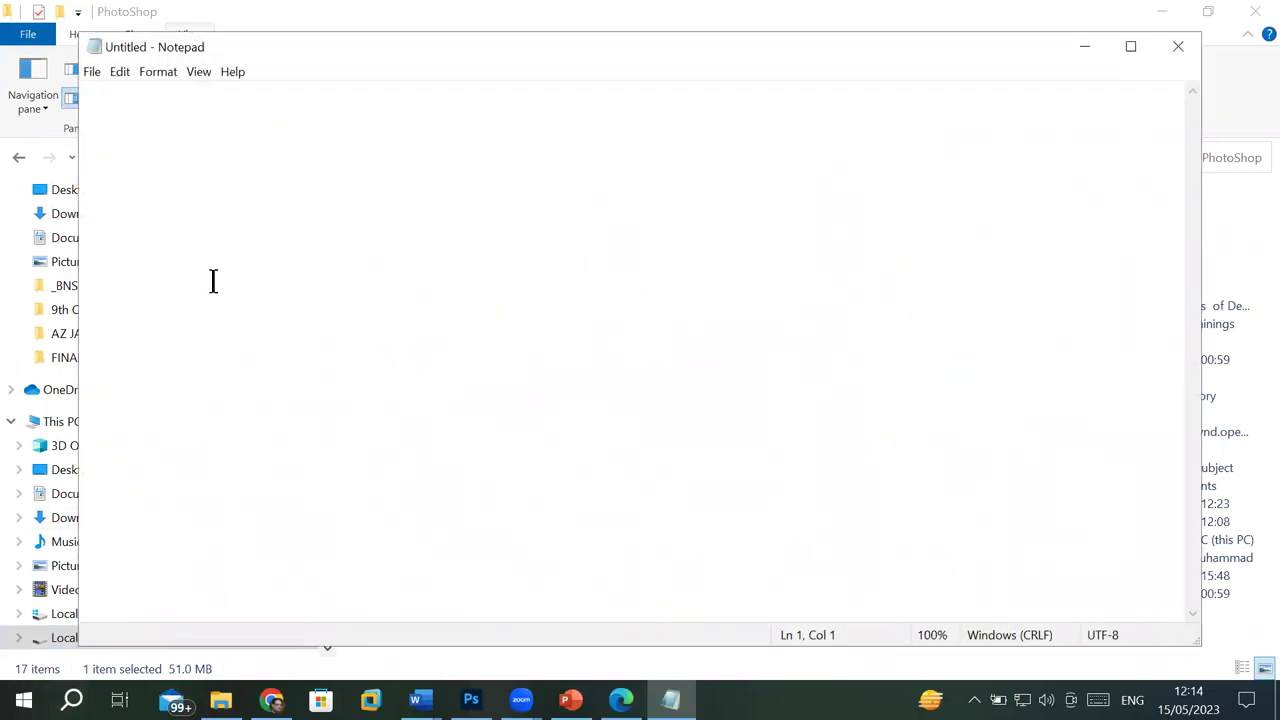
pyautogui.rightClick(260, 149)
pyautogui.click(371, 225)
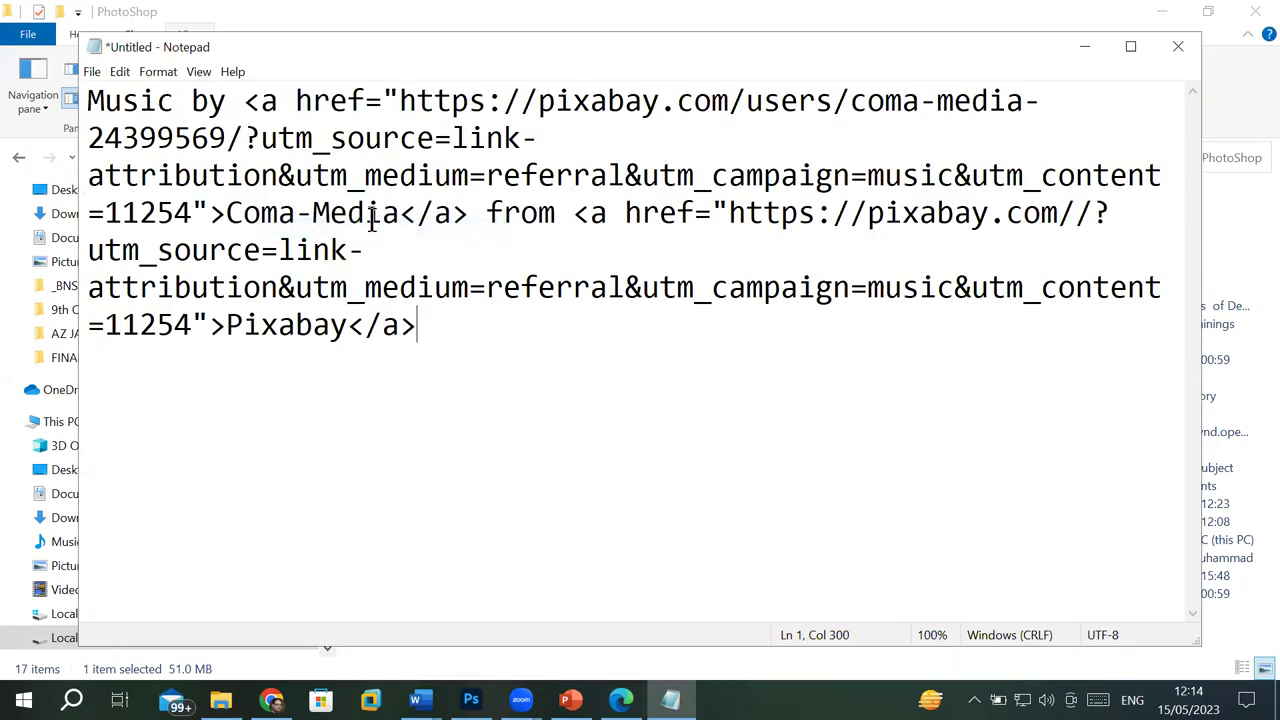
pyautogui.moveTo(103, 100)
pyautogui.mouseDown()
pyautogui.moveTo(657, 160)
pyautogui.moveTo(480, 345)
pyautogui.mouseUp()
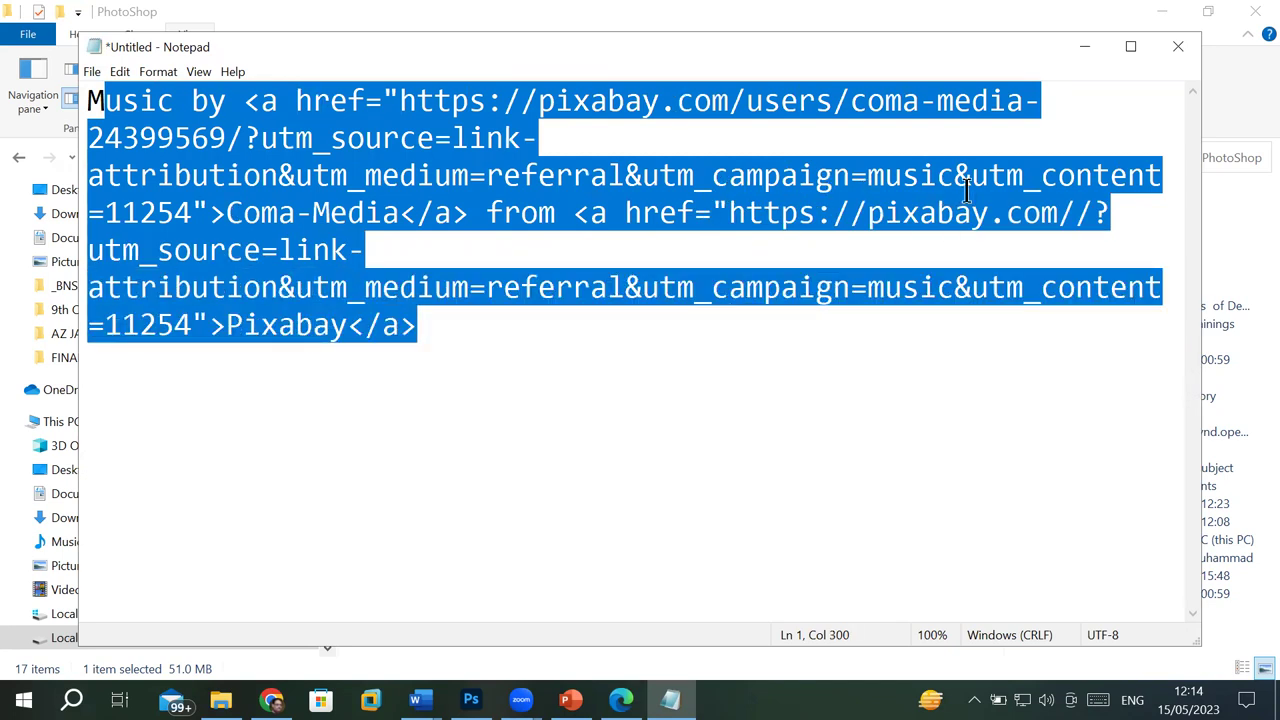
pyautogui.click(1178, 47)
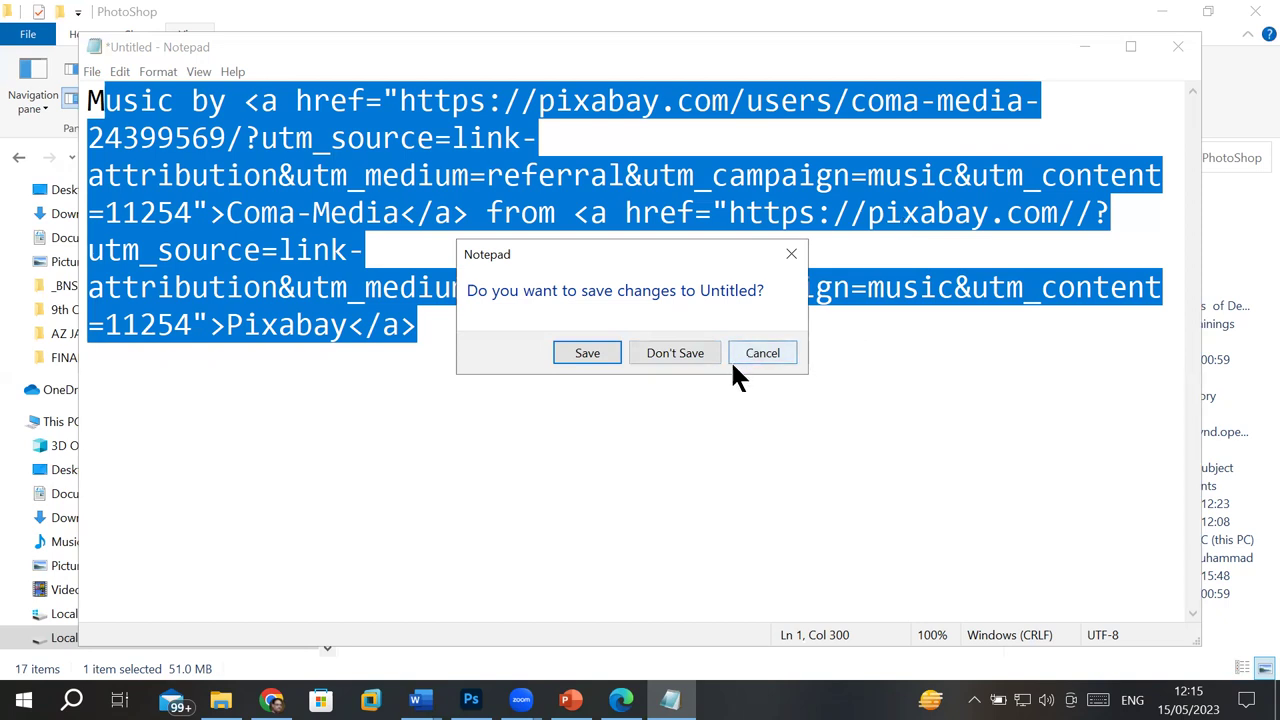
pyautogui.click(760, 353)
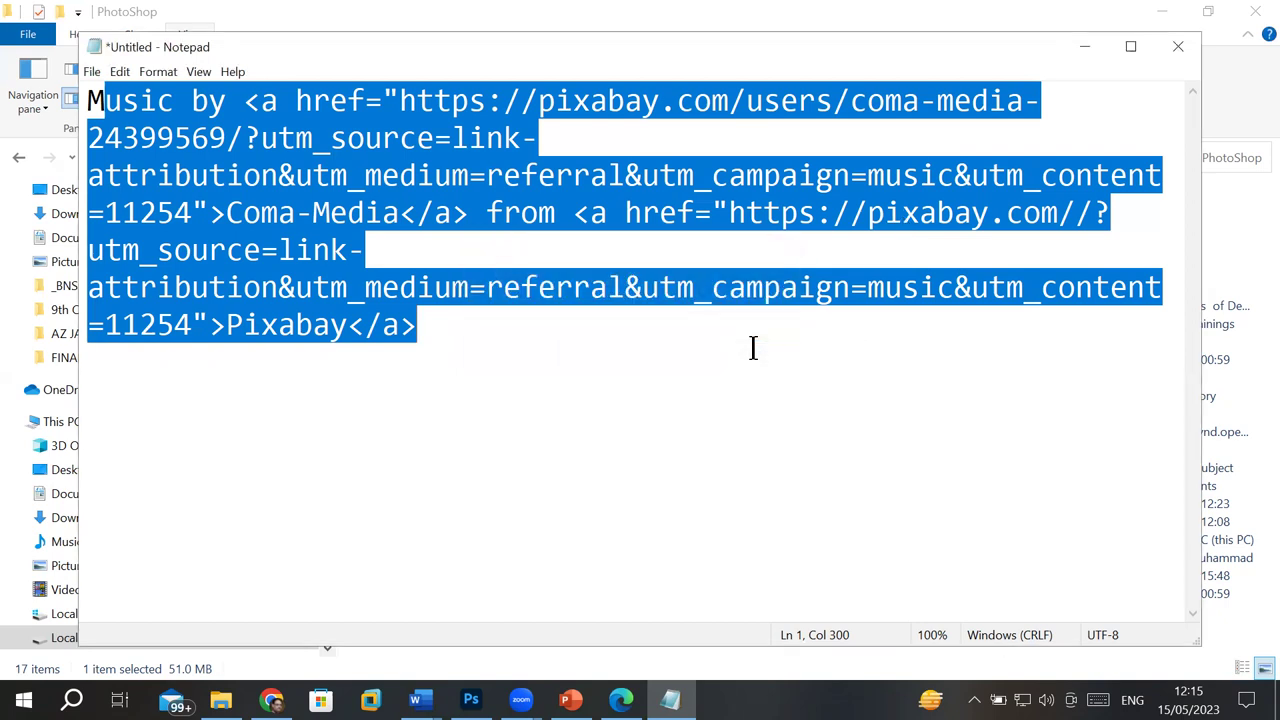
pyautogui.click(1176, 58)
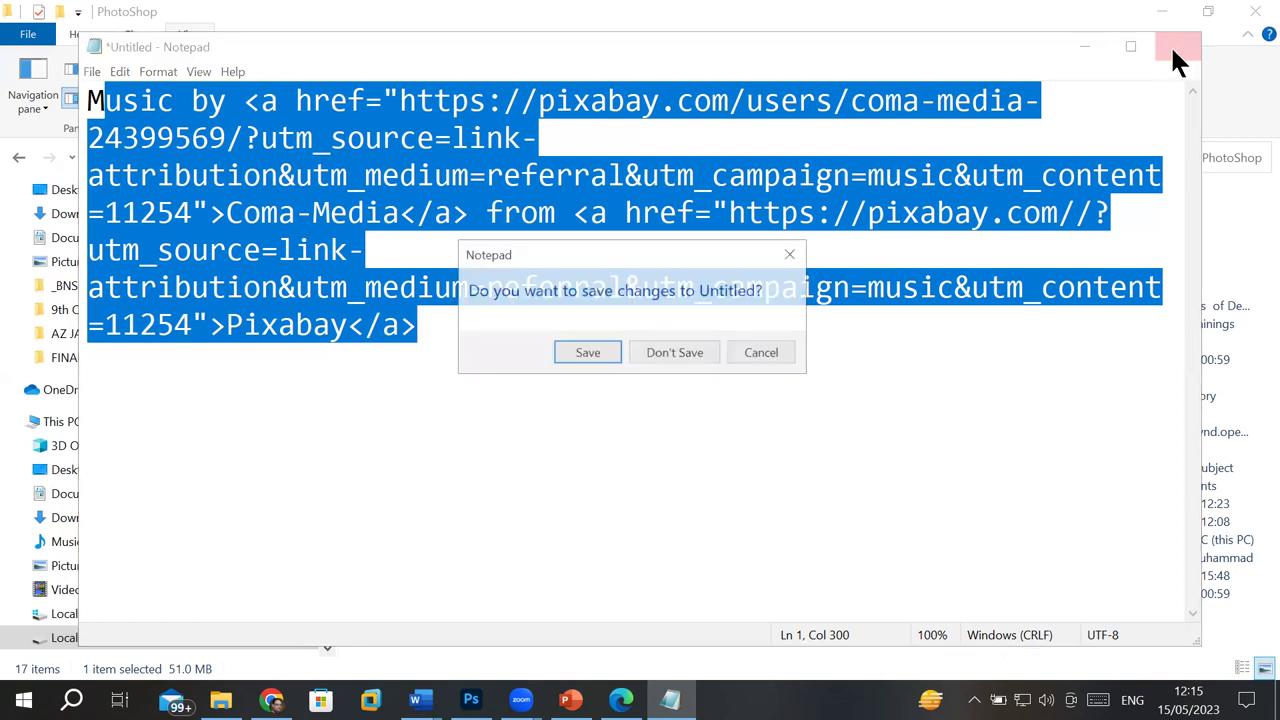
pyautogui.click(660, 360)
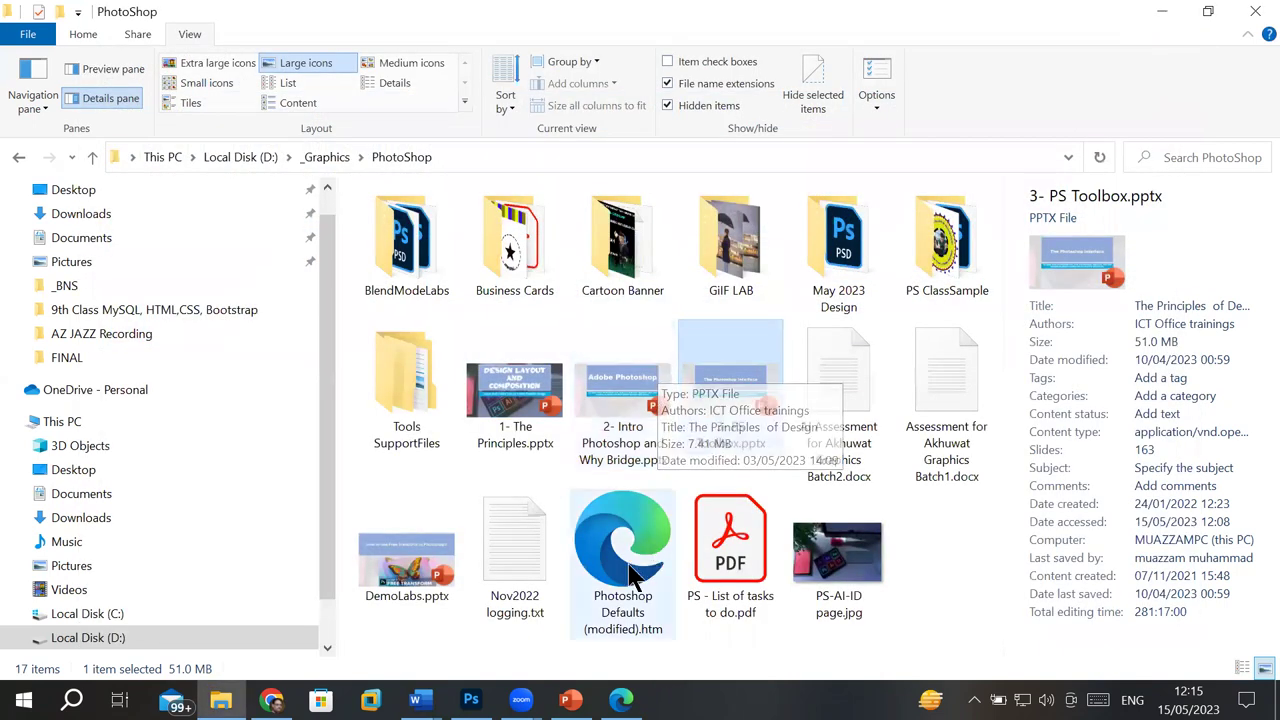
# Step: Close Pixabay's download thank-you dialog and return to PowerPoint's slide 29
pyautogui.click(271, 699)
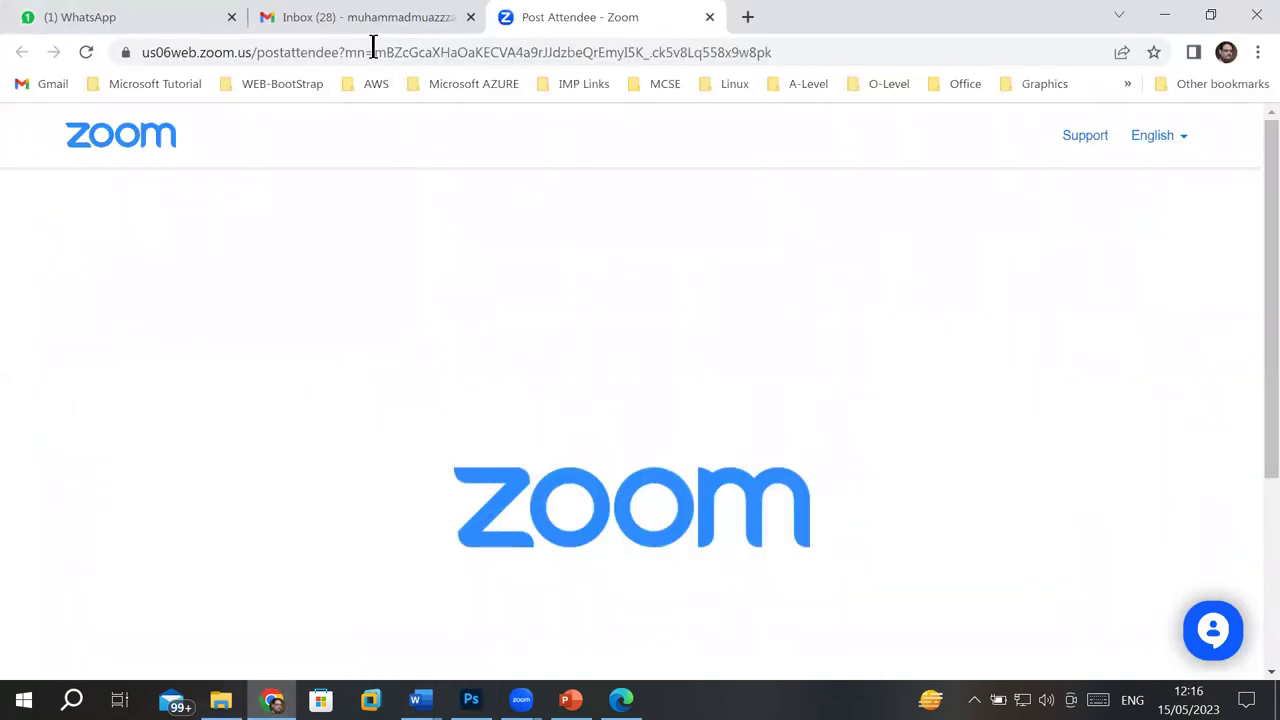
pyautogui.click(621, 699)
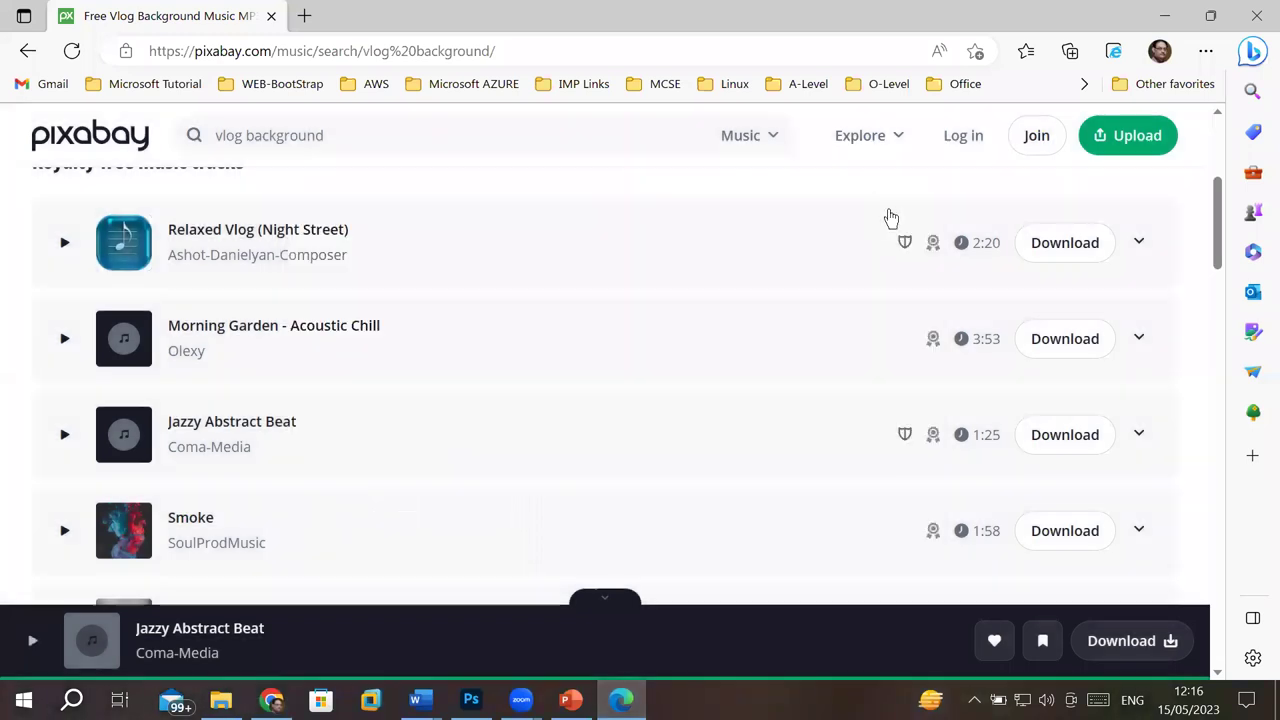
pyautogui.click(884, 210)
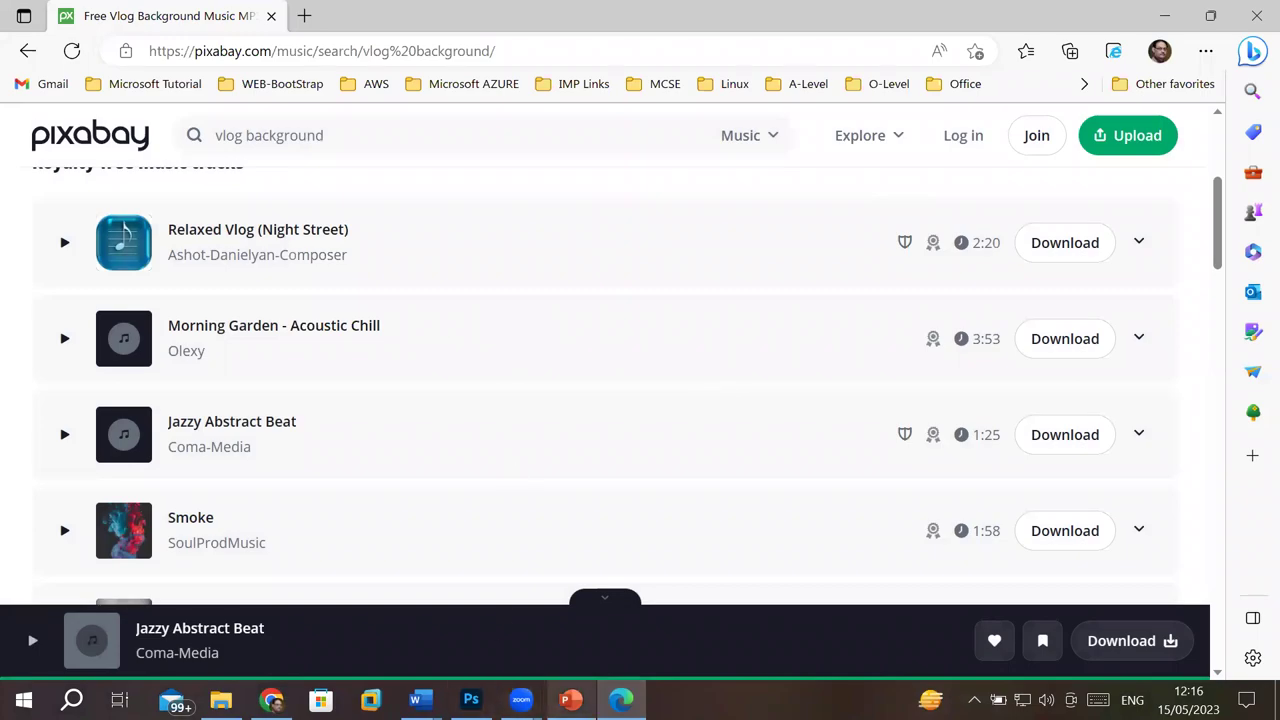
pyautogui.click(570, 700)
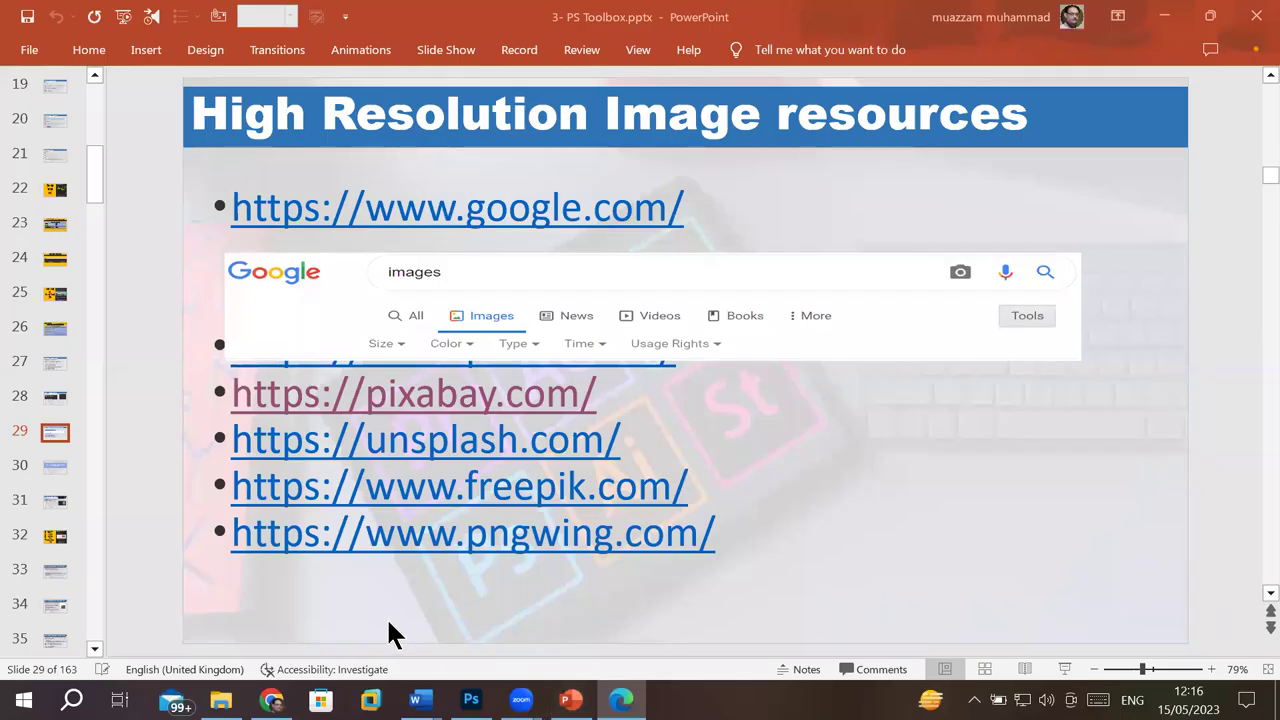
# Step: On slide 35, follow the myphotoshopbrushes.com custom shapes link to its Arrows page
pyautogui.moveTo(366, 207)
pyautogui.mouseDown()
pyautogui.moveTo(395, 209)
pyautogui.moveTo(586, 380)
pyautogui.moveTo(700, 533)
pyautogui.moveTo(696, 546)
pyautogui.mouseUp()
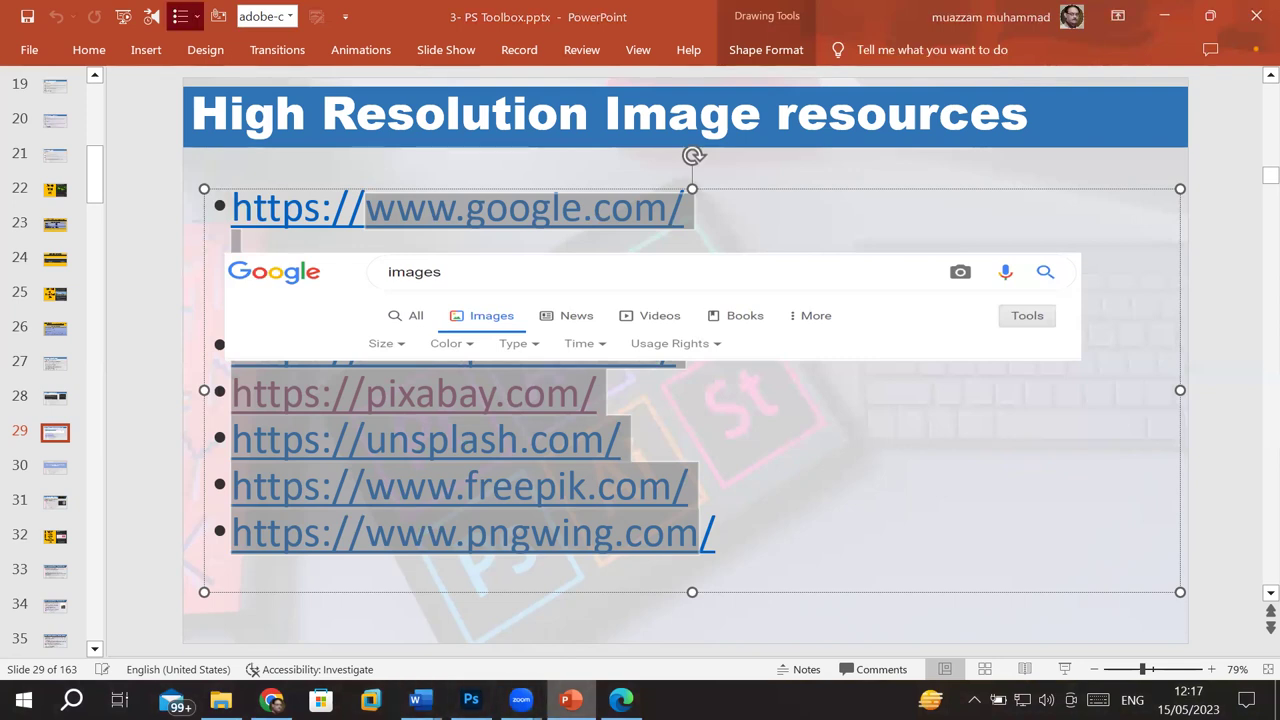
pyautogui.scroll(-5, 672, 497)
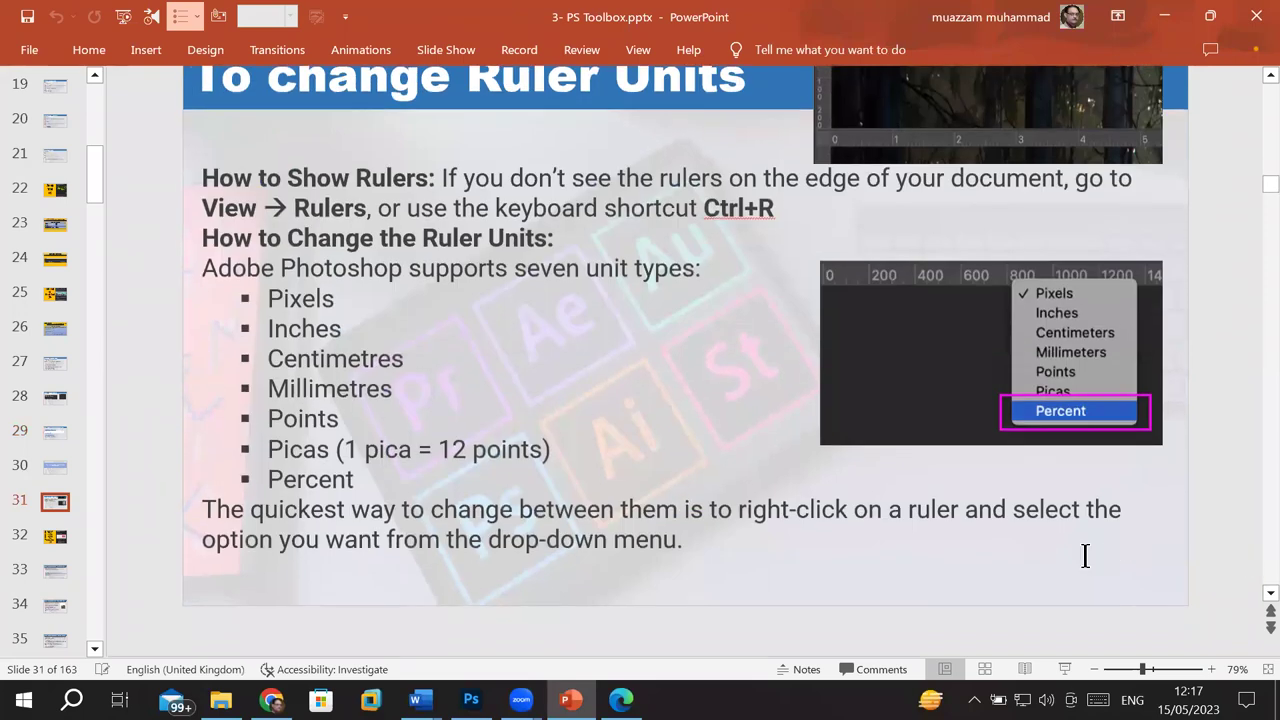
pyautogui.scroll(1, 1004, 558)
pyautogui.scroll(3, 1004, 558)
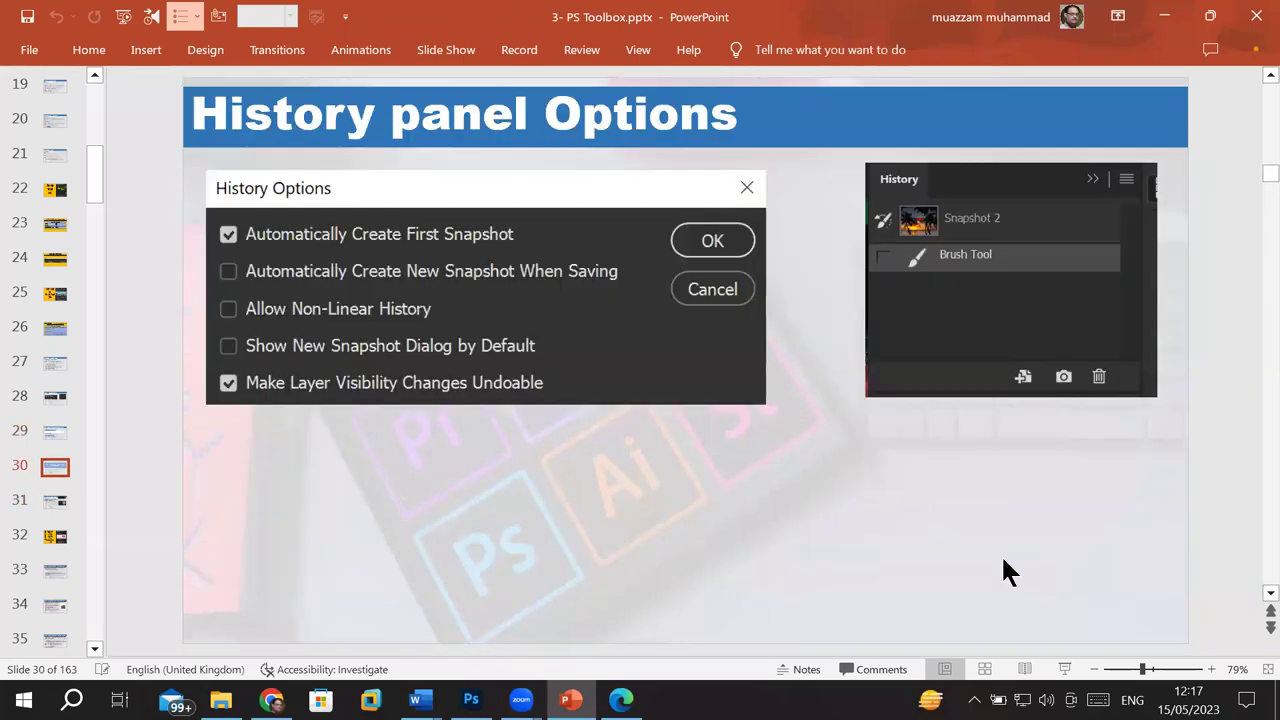
pyautogui.scroll(8, 1004, 558)
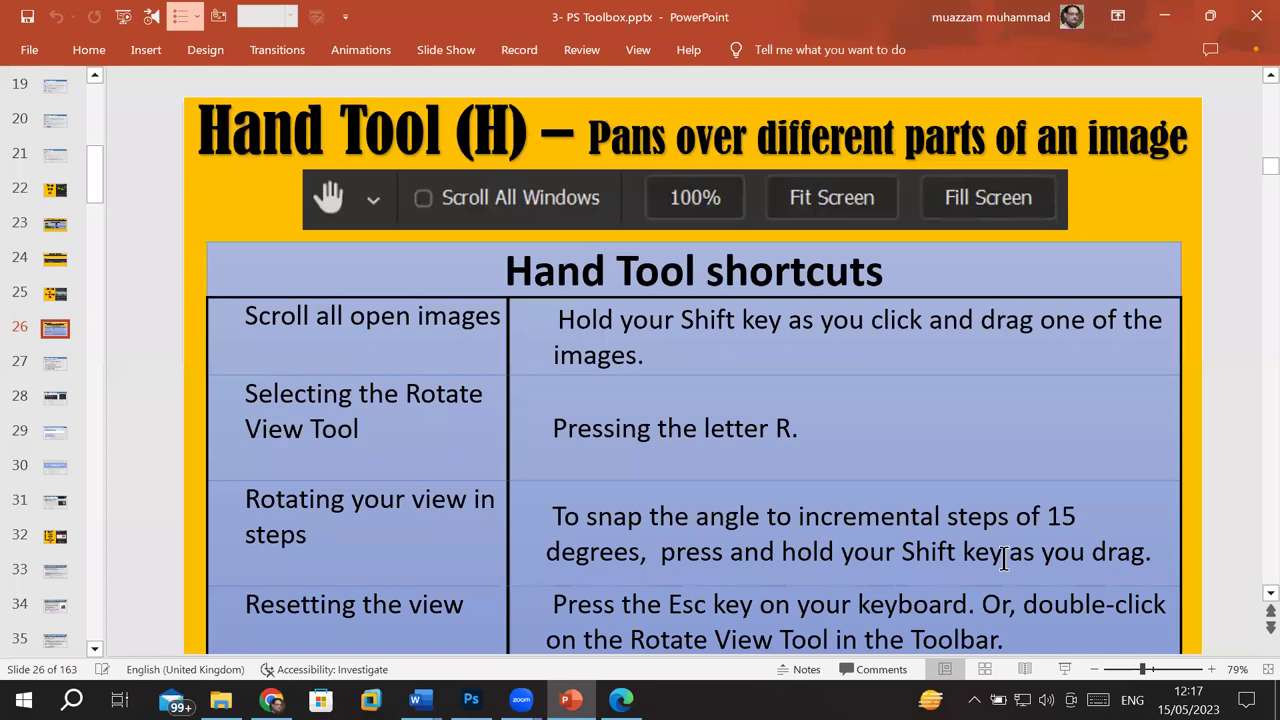
pyautogui.scroll(2, 1004, 560)
pyautogui.scroll(-2, 1004, 560)
pyautogui.scroll(-6, 1004, 560)
pyautogui.scroll(-4, 1003, 558)
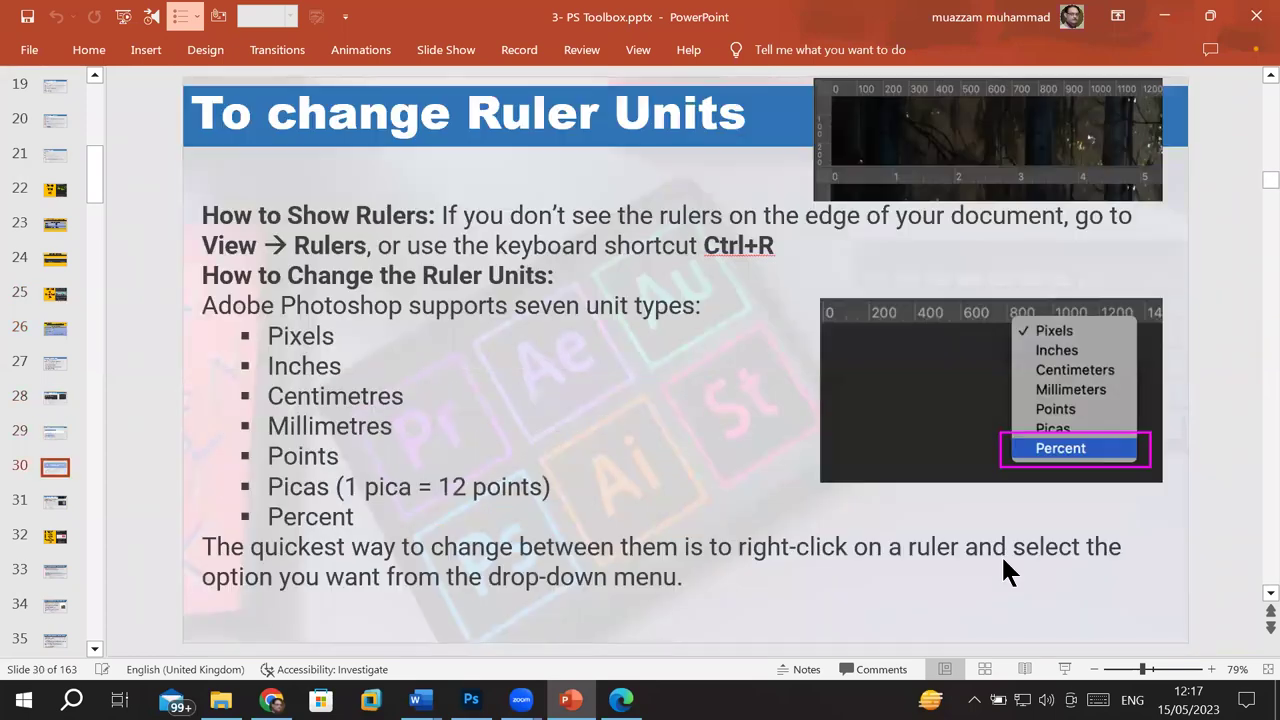
pyautogui.scroll(-1, 1003, 558)
pyautogui.scroll(-1, 1003, 558)
pyautogui.scroll(-1, 1003, 558)
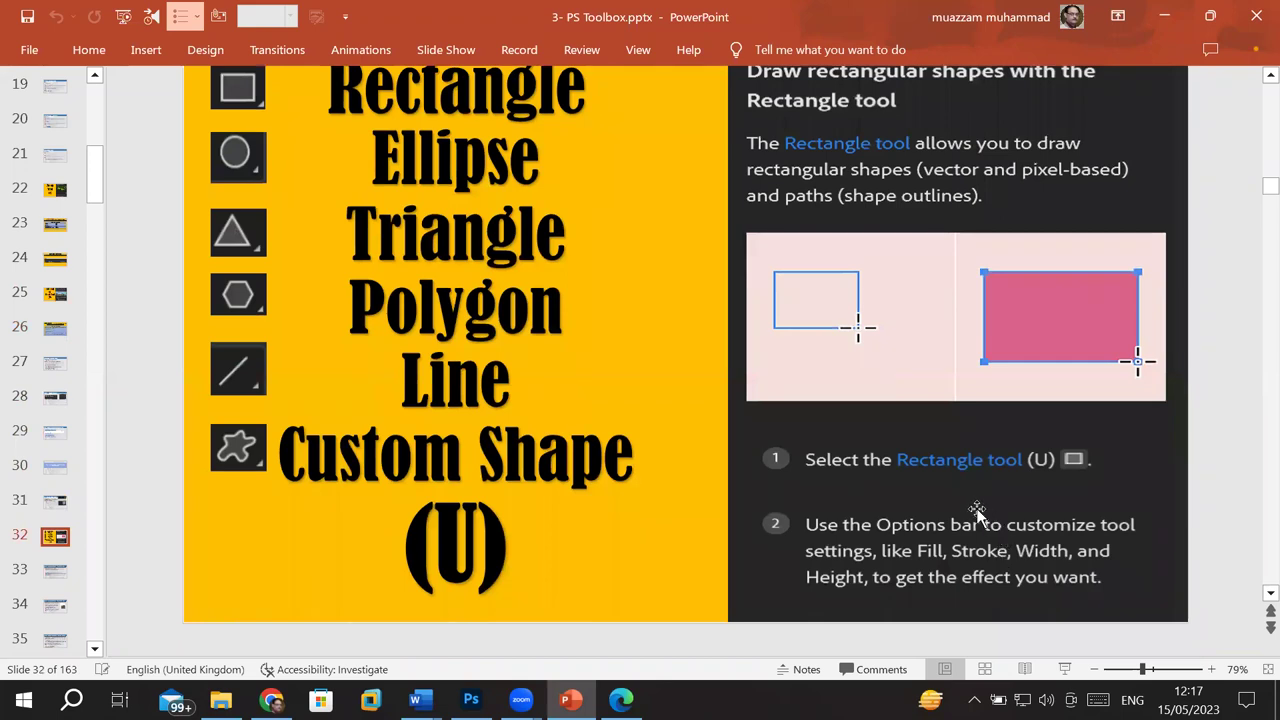
pyautogui.scroll(-3, 976, 510)
pyautogui.scroll(-3, 976, 510)
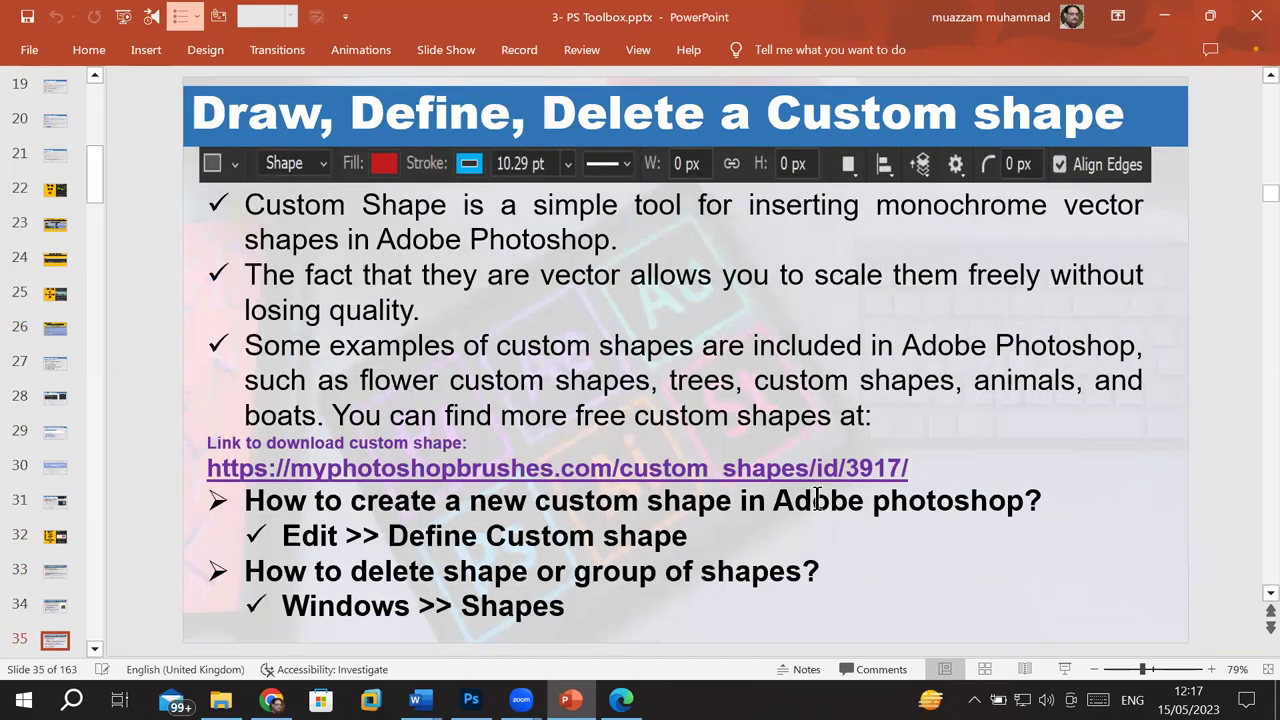
pyautogui.keyDown('ctrl'); pyautogui.click(694, 477); pyautogui.keyUp('ctrl')
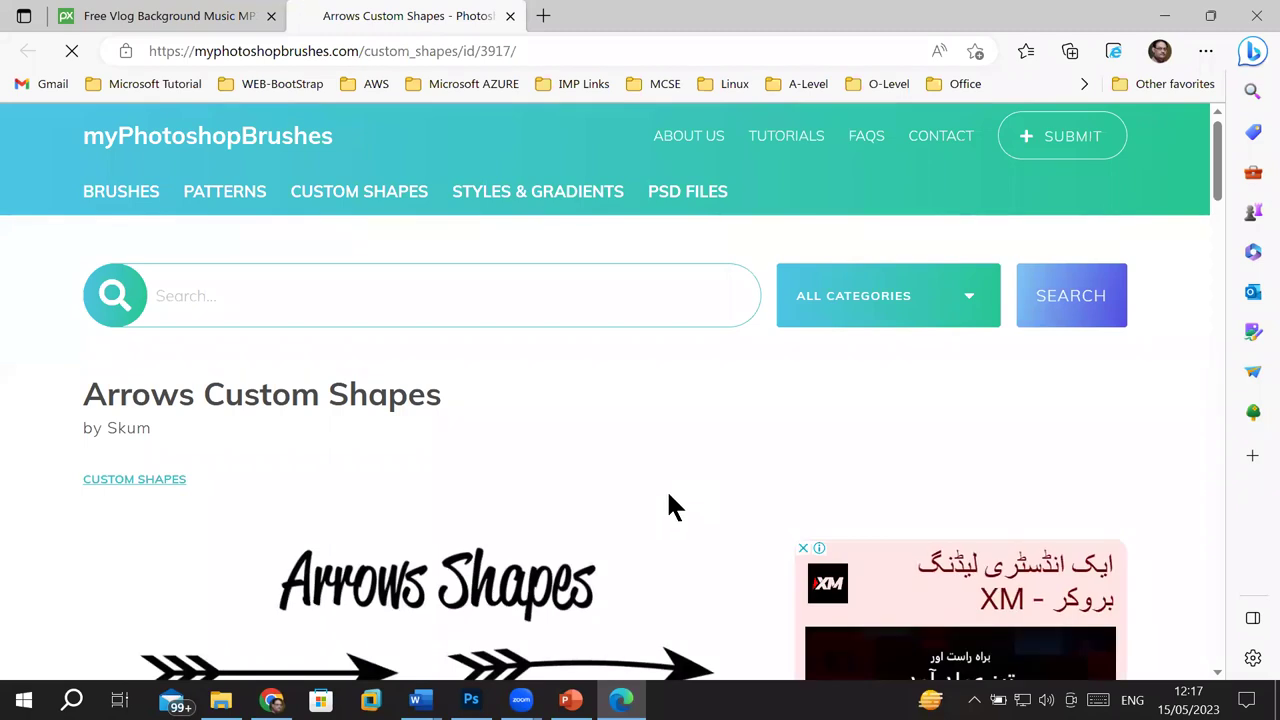
# Step: Go to the Custom Shapes gallery and dismiss the full-page advertisement
pyautogui.scroll(-2, 668, 505)
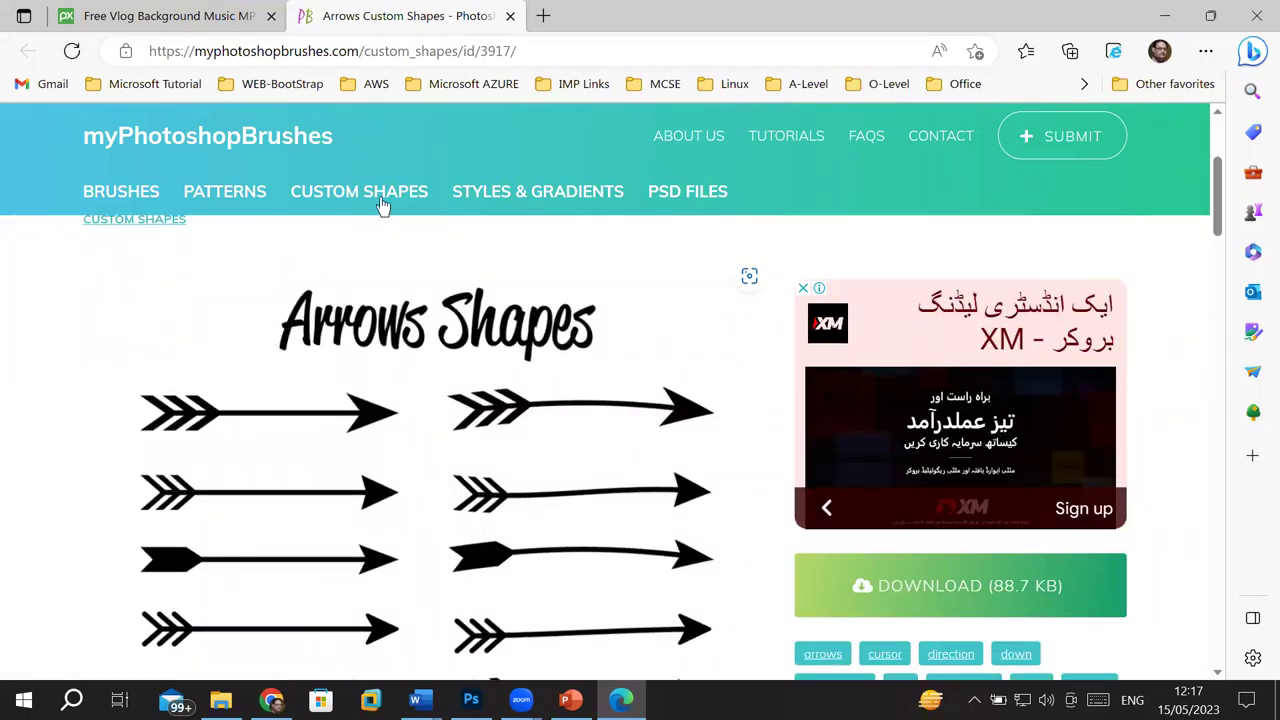
pyautogui.click(350, 196)
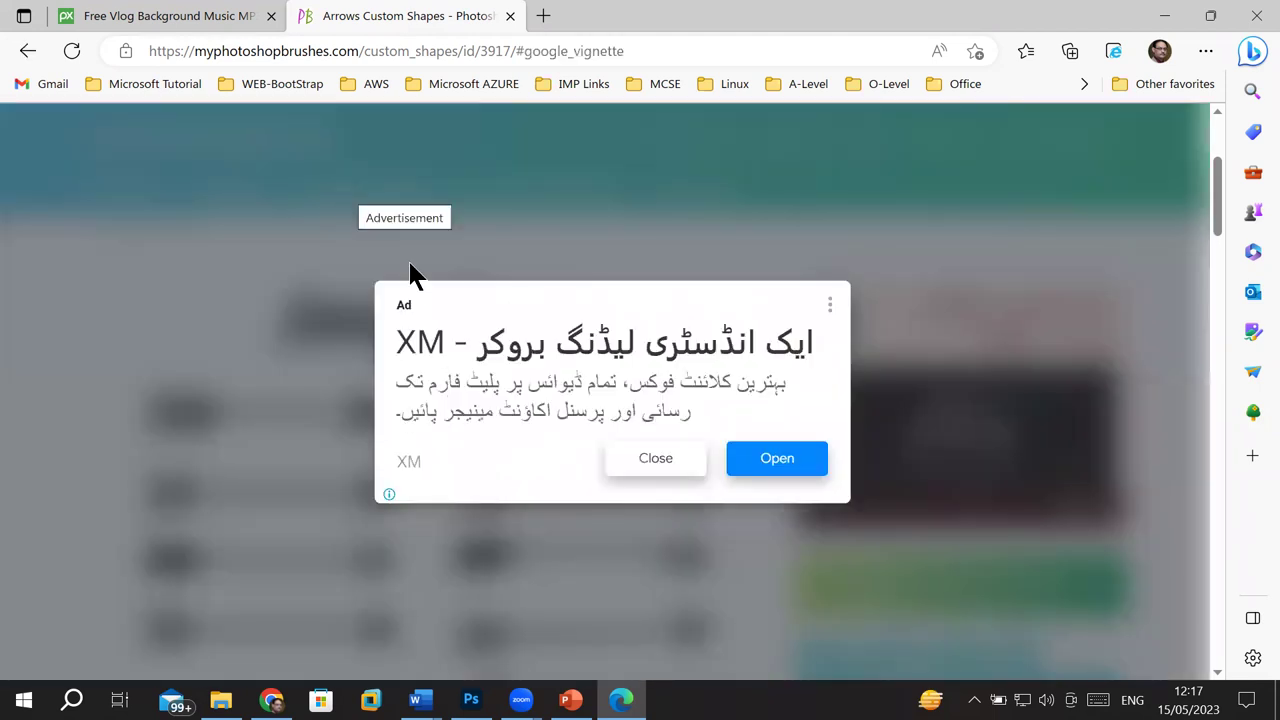
pyautogui.click(655, 458)
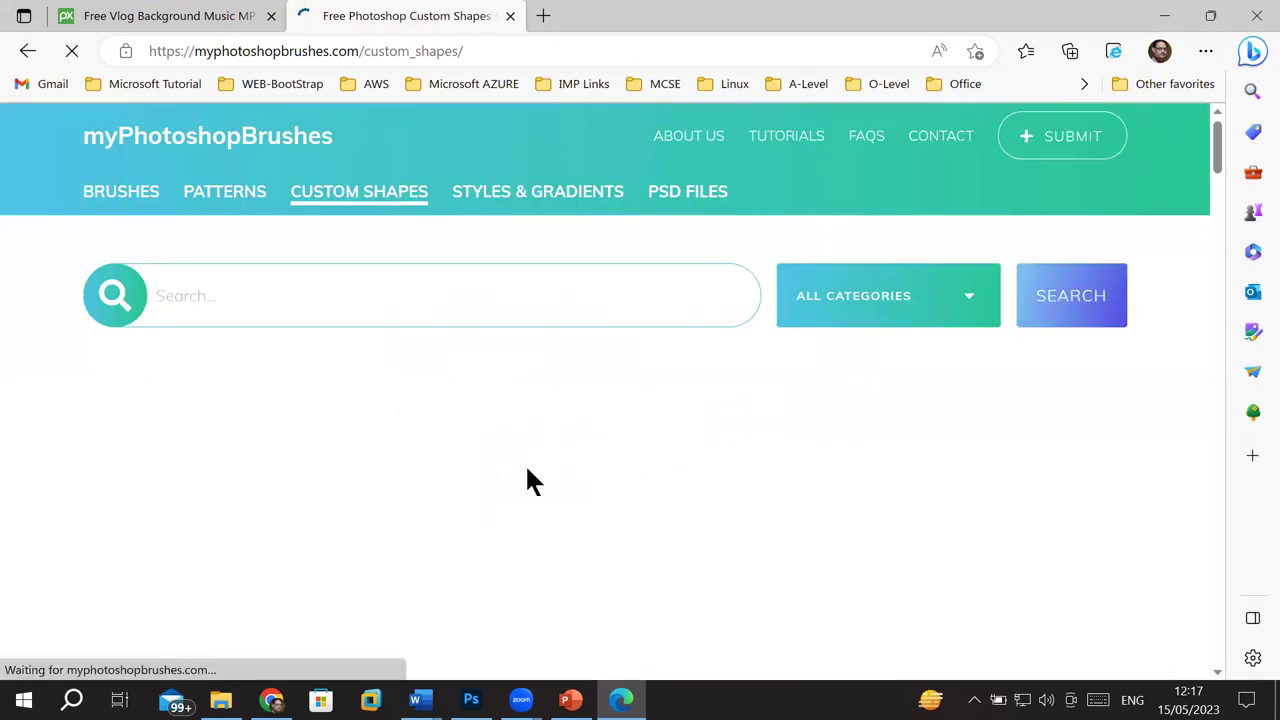
# Step: Scroll down the gallery and open the Ray of Light Custom Shapes set
pyautogui.scroll(-3, 528, 470)
pyautogui.scroll(-4, 528, 470)
pyautogui.scroll(-5, 527, 470)
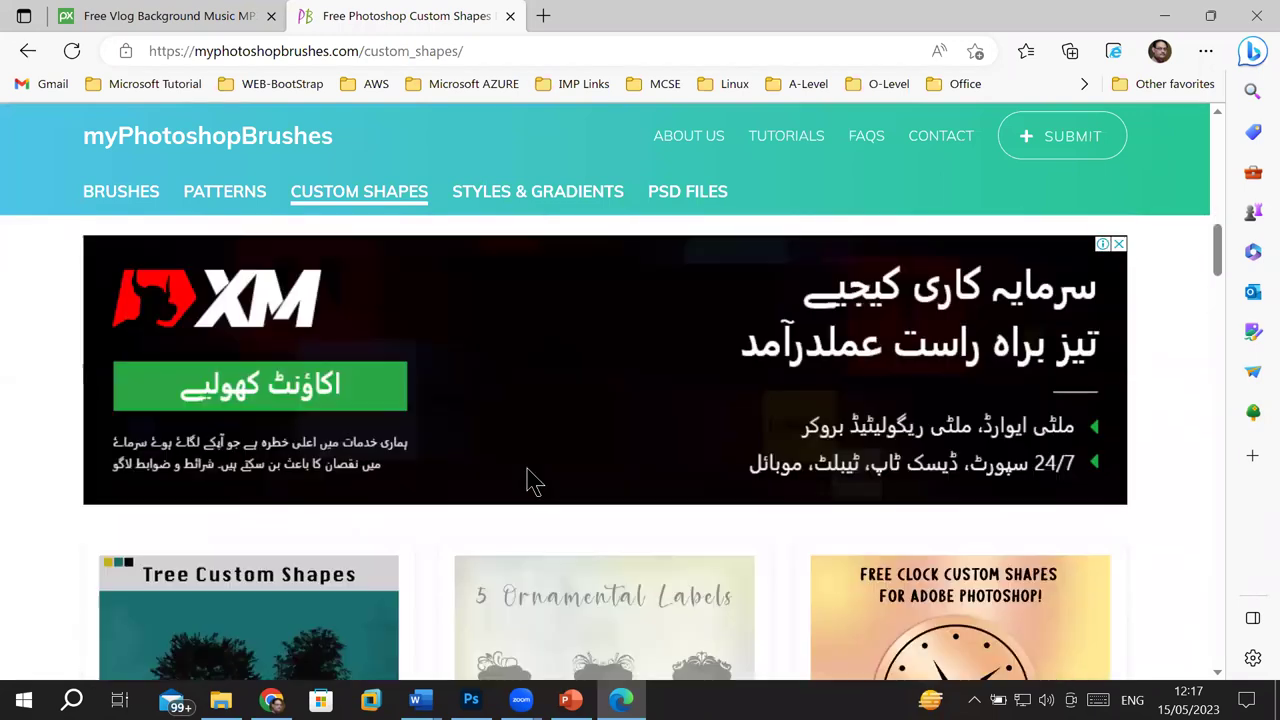
pyautogui.scroll(-1, 528, 475)
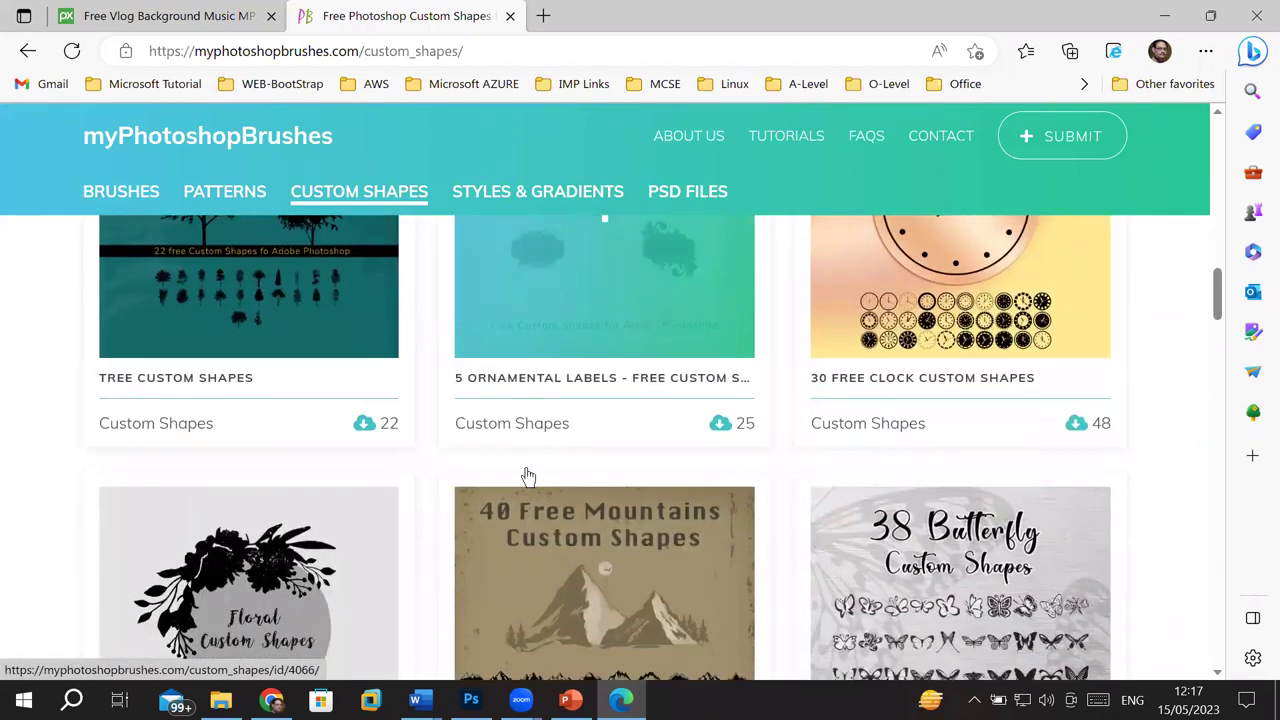
pyautogui.scroll(-3, 528, 477)
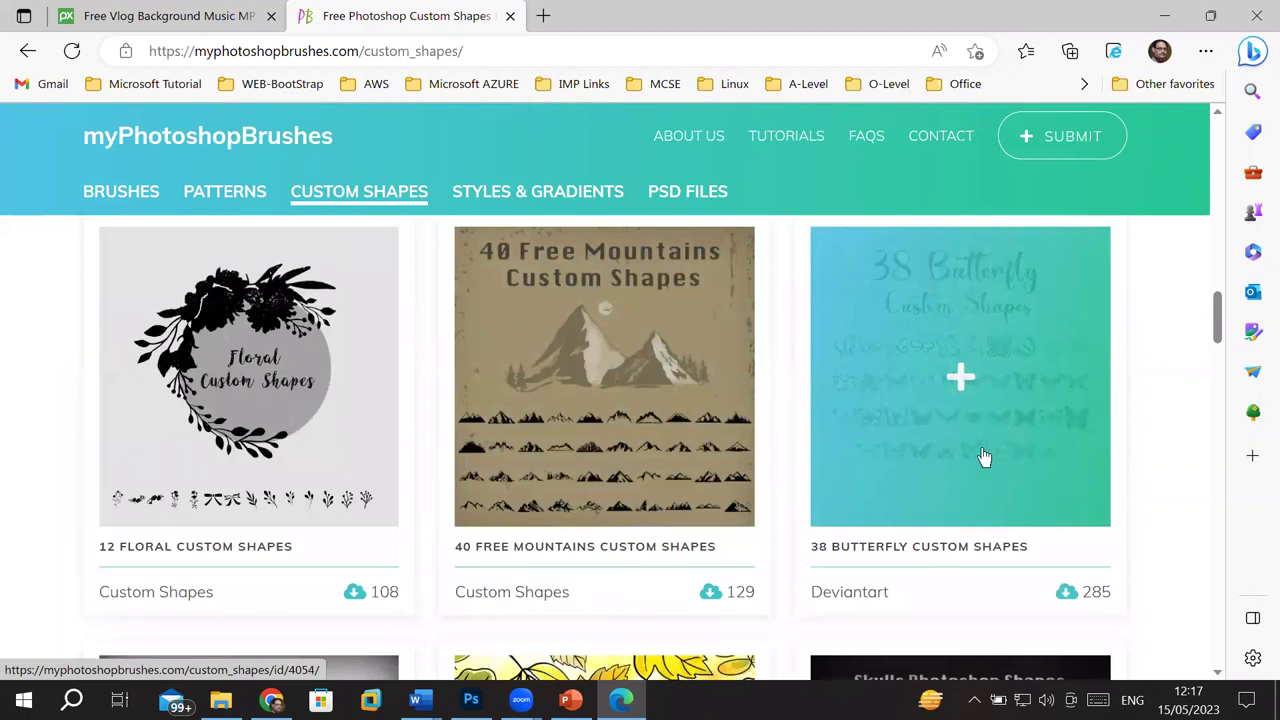
pyautogui.scroll(-3, 983, 457)
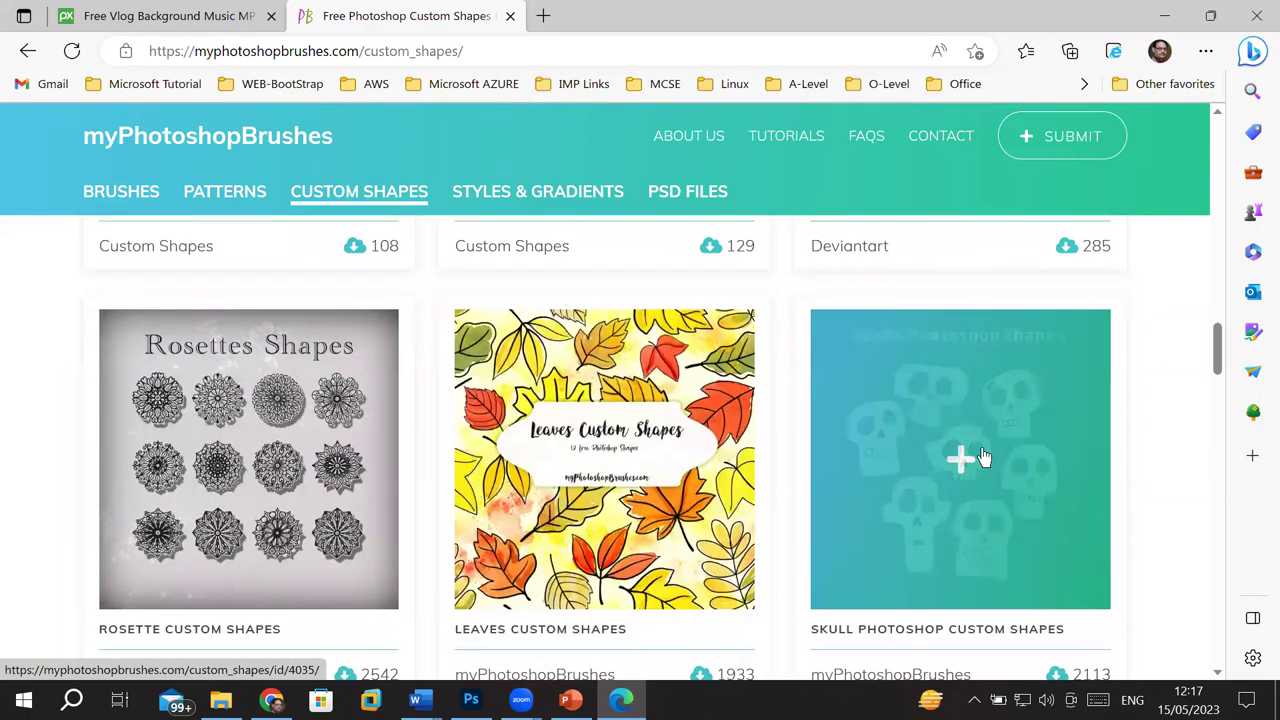
pyautogui.scroll(-1, 398, 470)
pyautogui.scroll(-1, 398, 470)
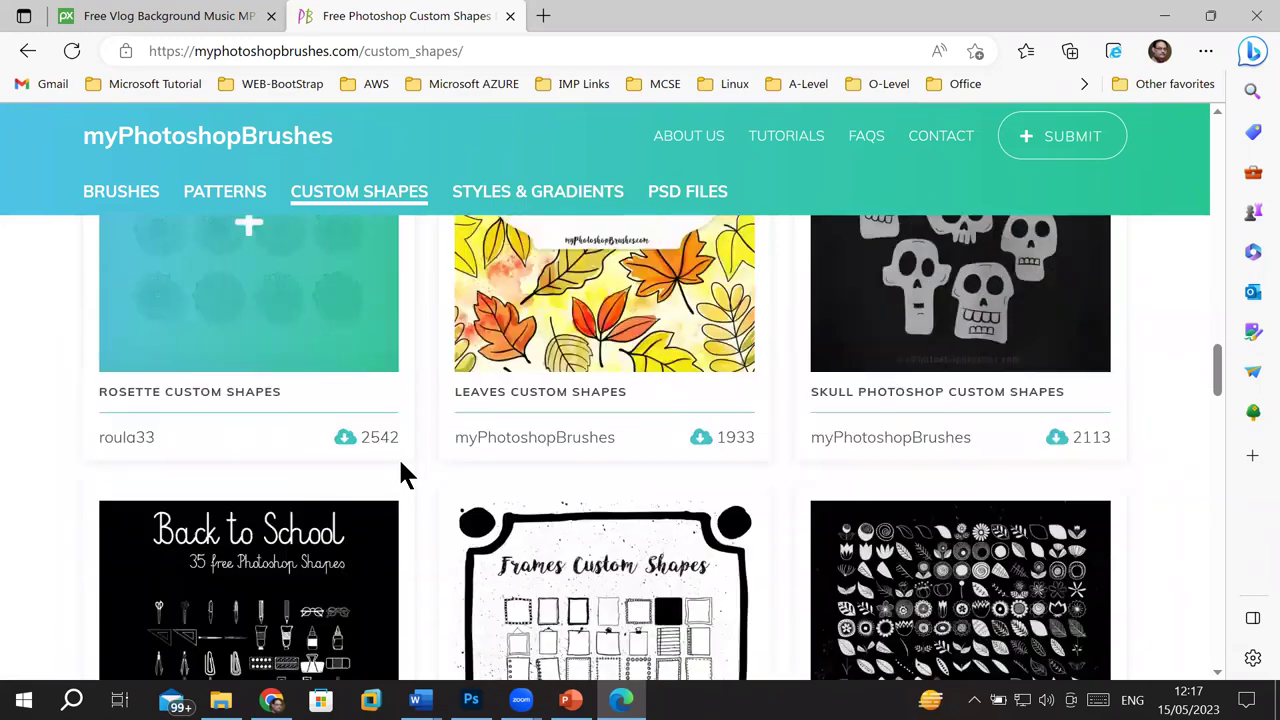
pyautogui.scroll(-2, 398, 470)
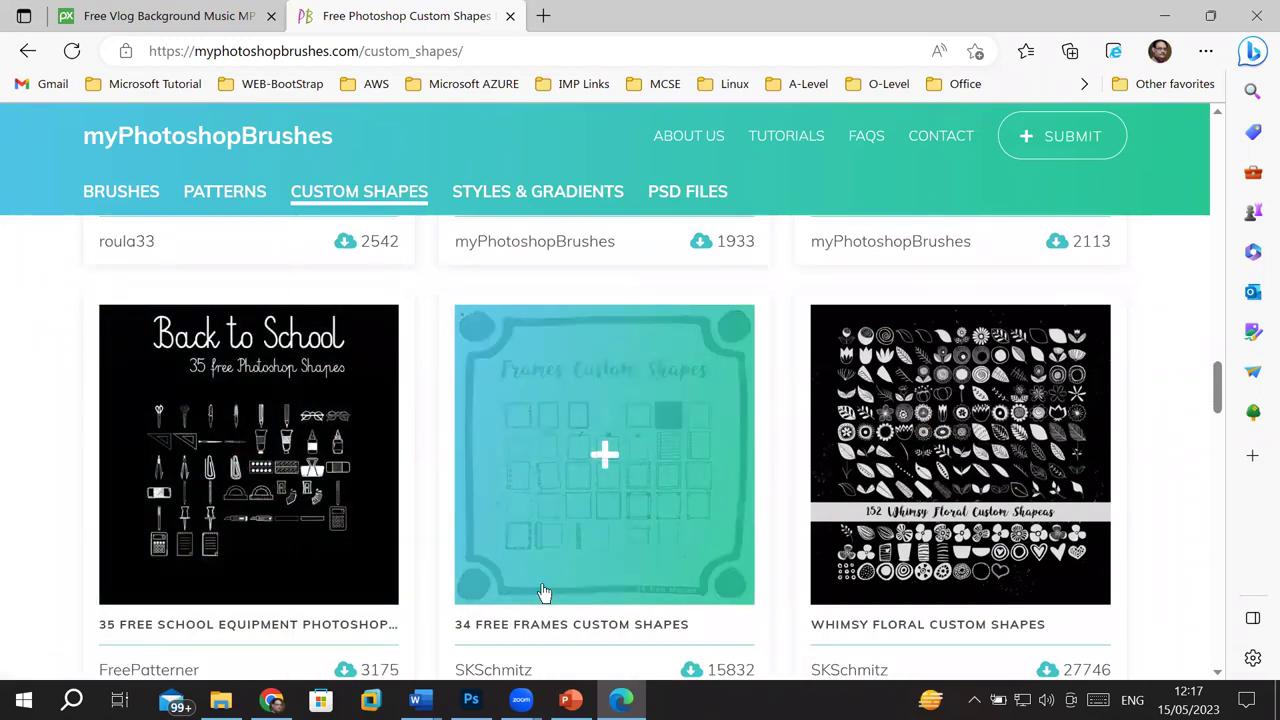
pyautogui.scroll(-1, 500, 580)
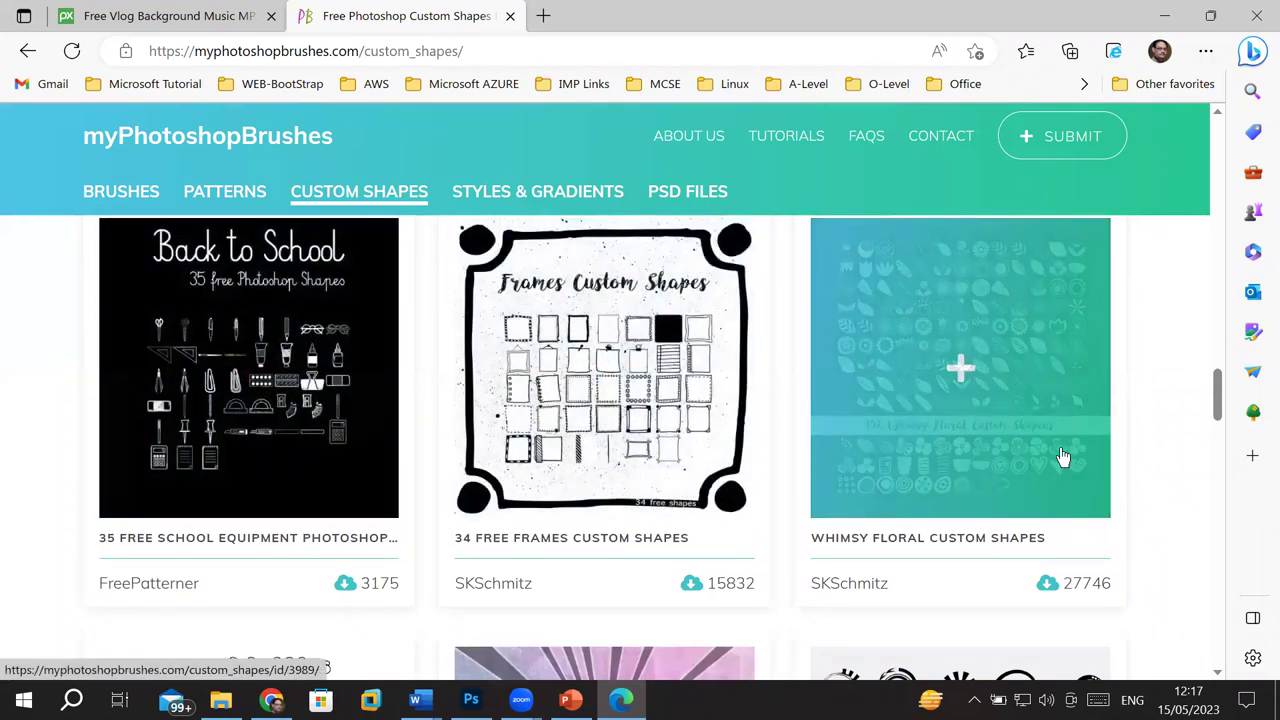
pyautogui.scroll(-1, 935, 402)
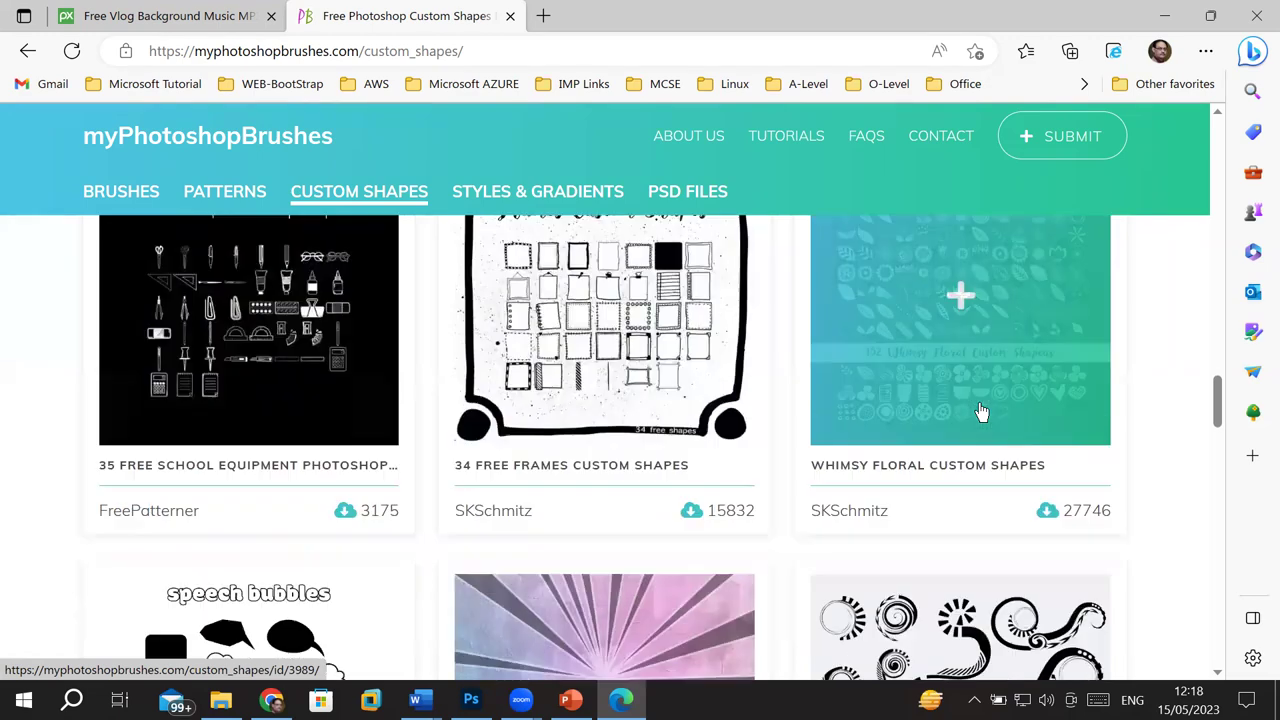
pyautogui.scroll(-1, 960, 408)
pyautogui.scroll(-1, 980, 412)
pyautogui.scroll(-1, 981, 410)
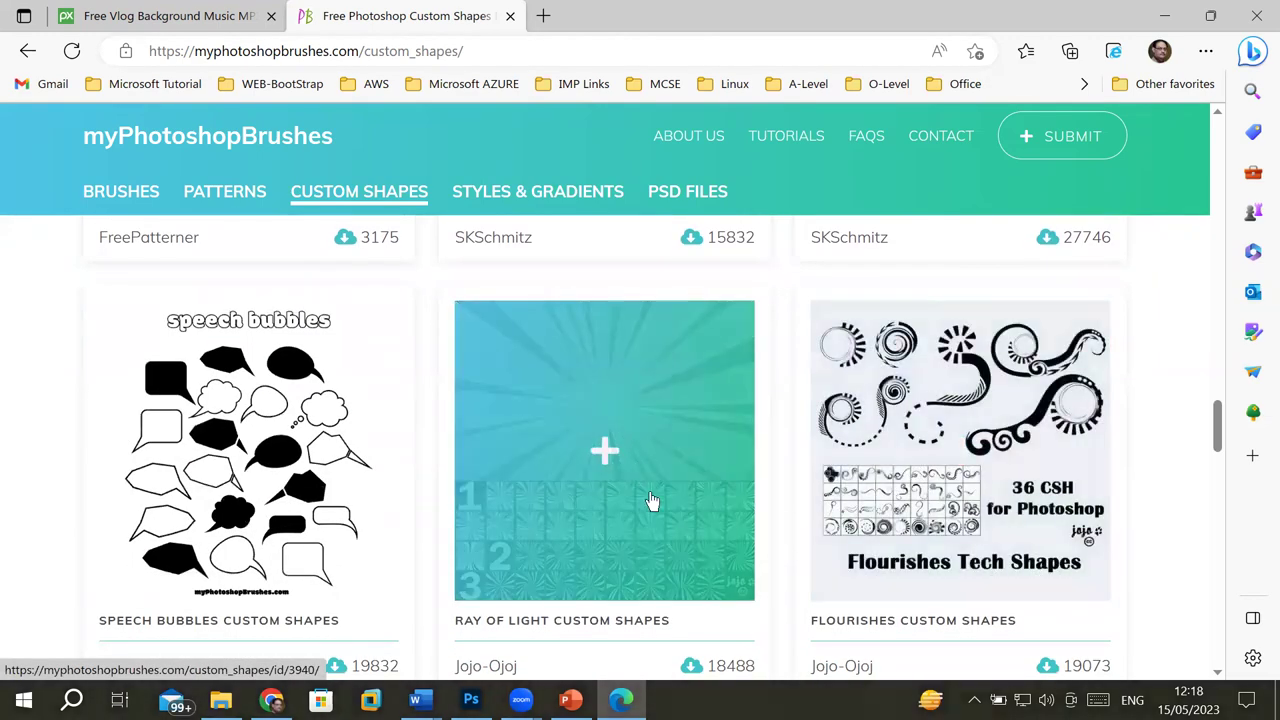
pyautogui.scroll(-1, 652, 490)
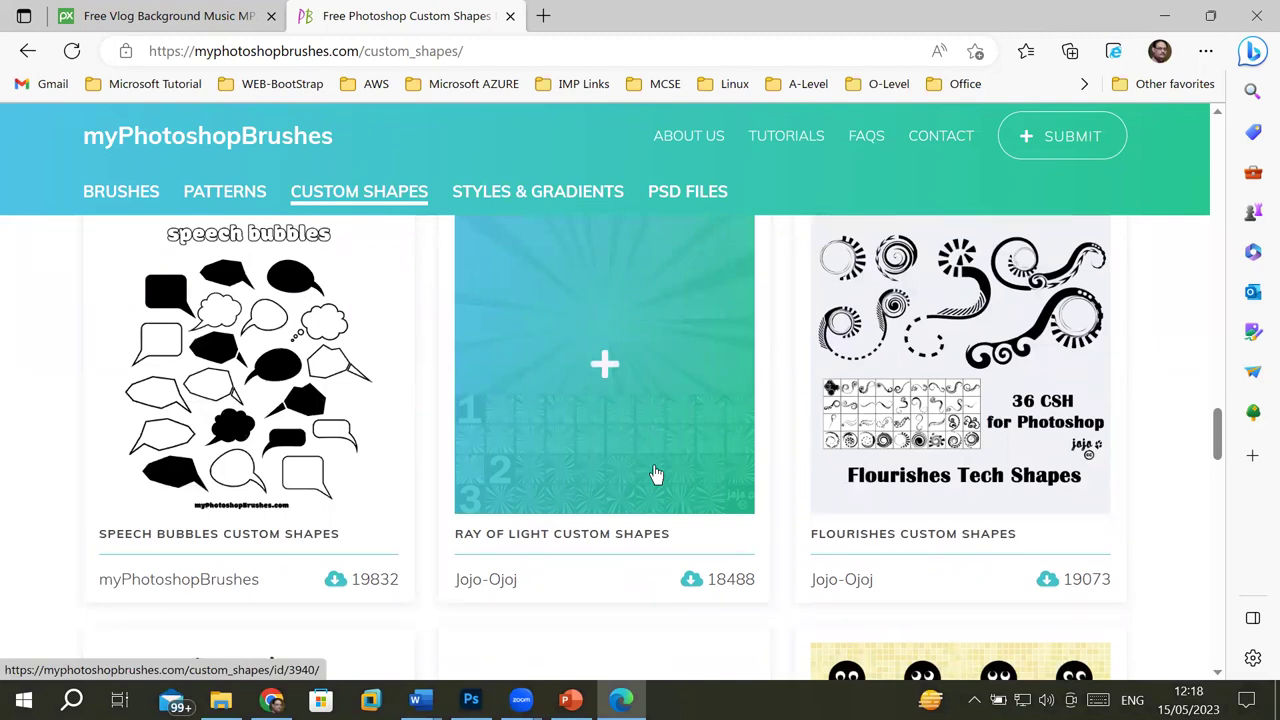
pyautogui.click(655, 466)
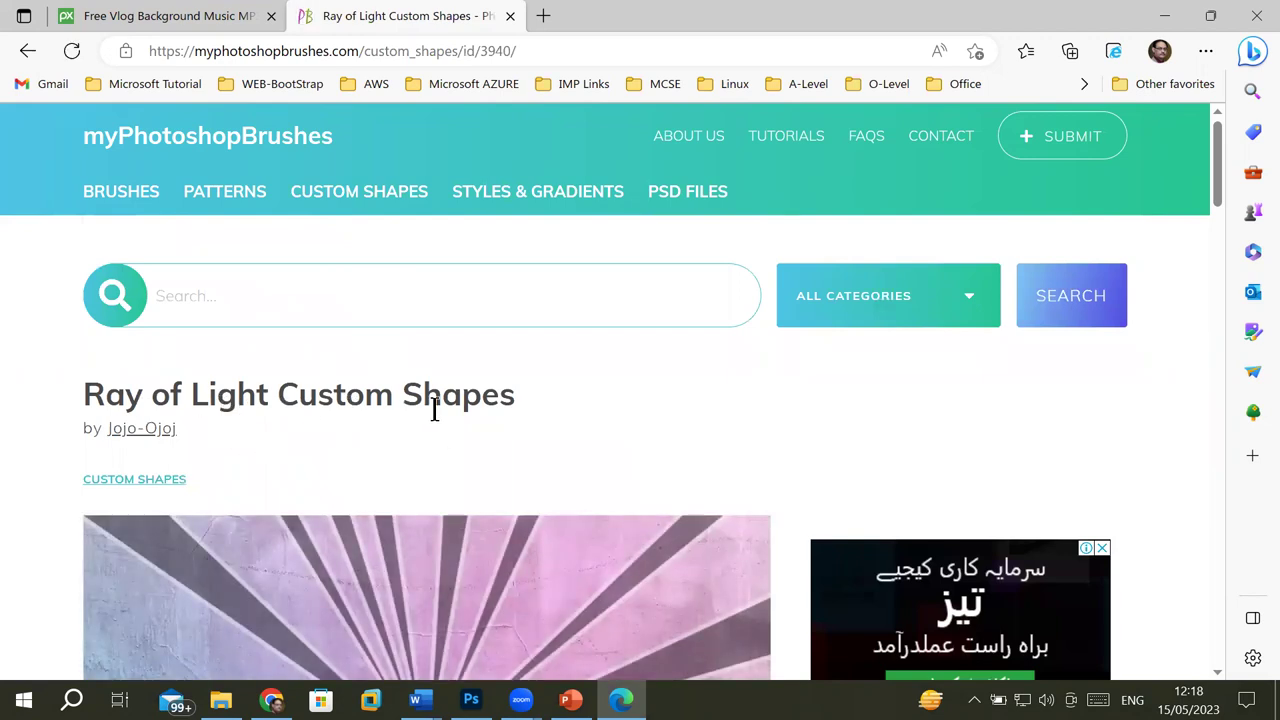
# Step: Download the Ray of Light set as rays-shapes.zip (1.7 MB), then switch to File Explorer
pyautogui.scroll(-3, 594, 428)
pyautogui.scroll(-2, 594, 428)
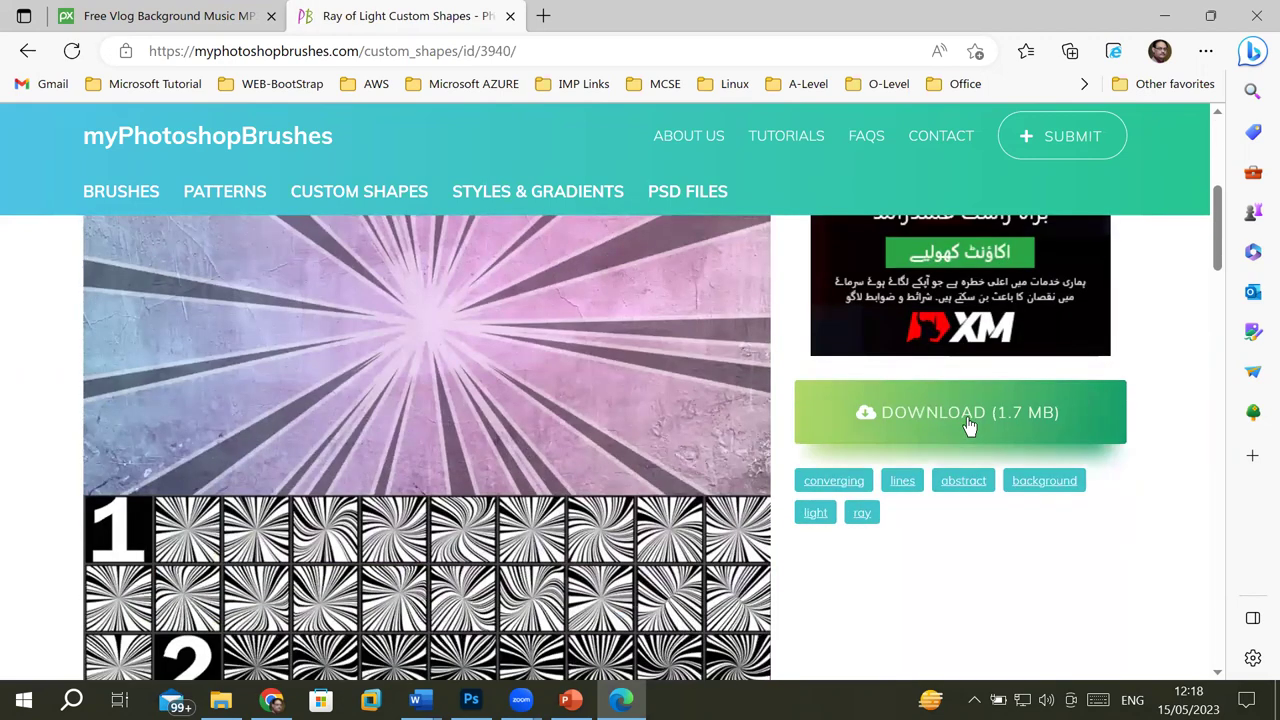
pyautogui.click(1022, 426)
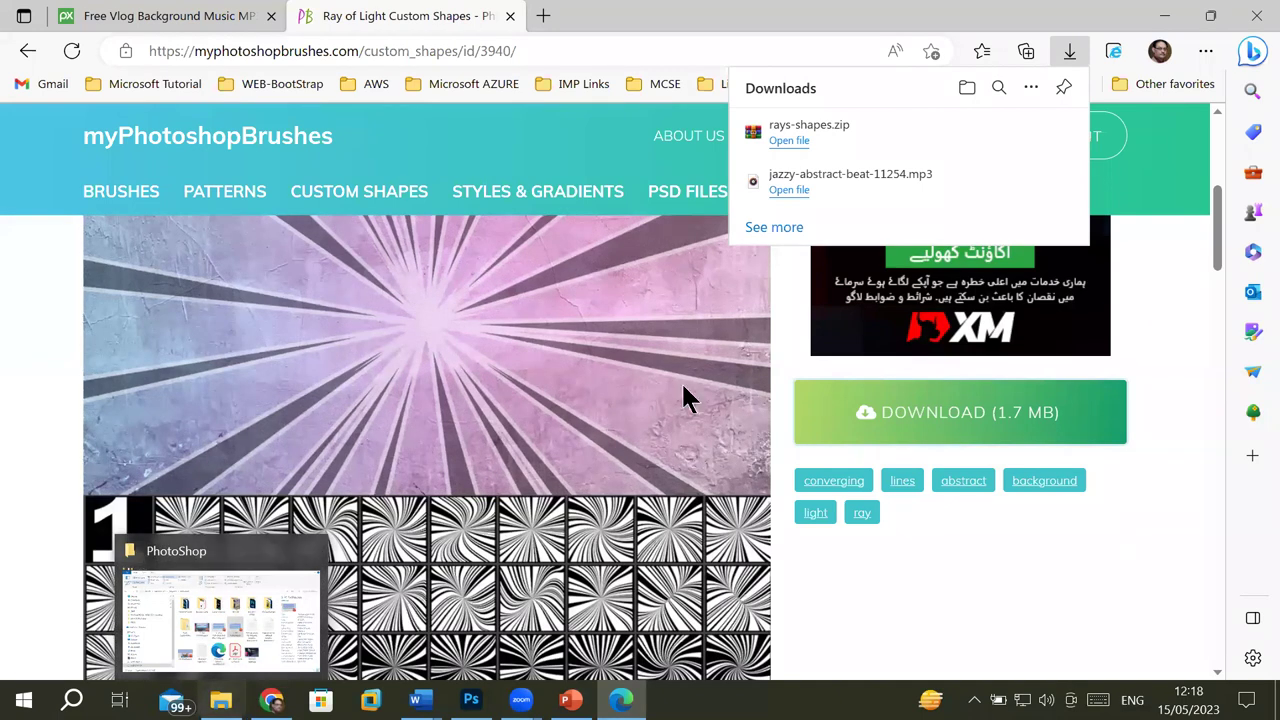
pyautogui.click(1204, 52)
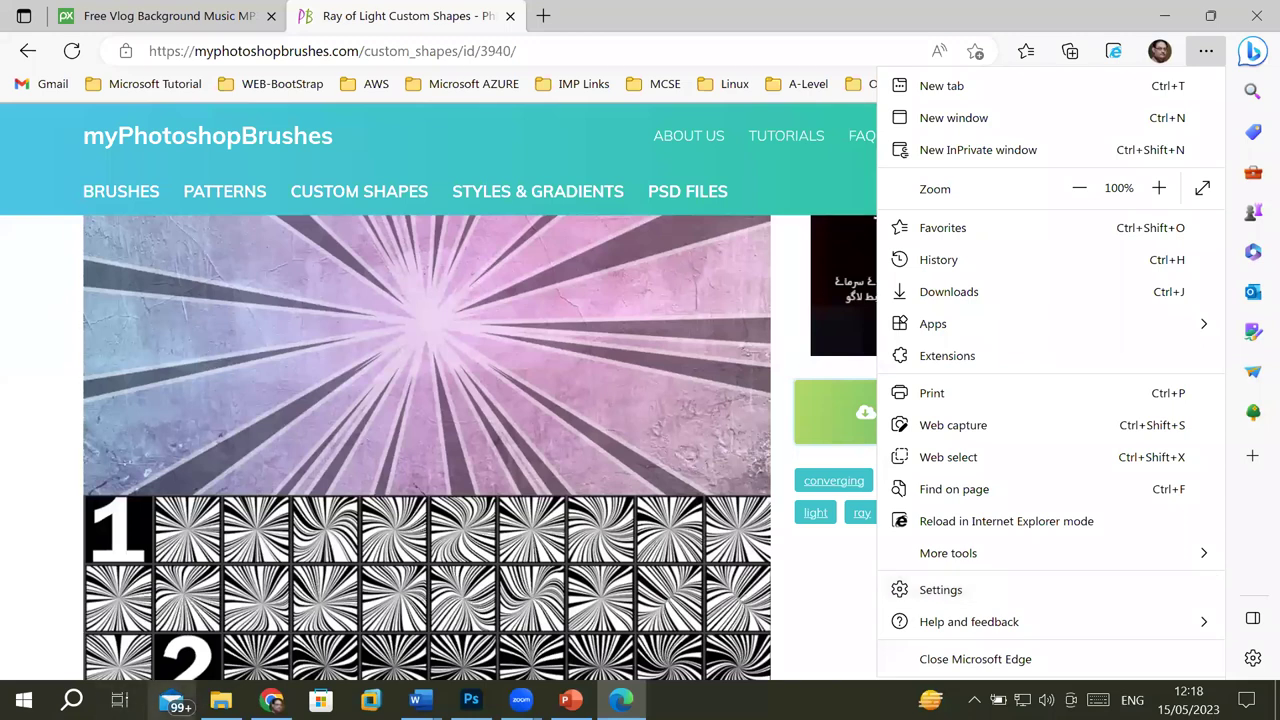
pyautogui.click(221, 700)
# Step: In Downloads, extract rays-shapes.zip to a rays-shapes folder and switch back to Photoshop
pyautogui.click(88, 216)
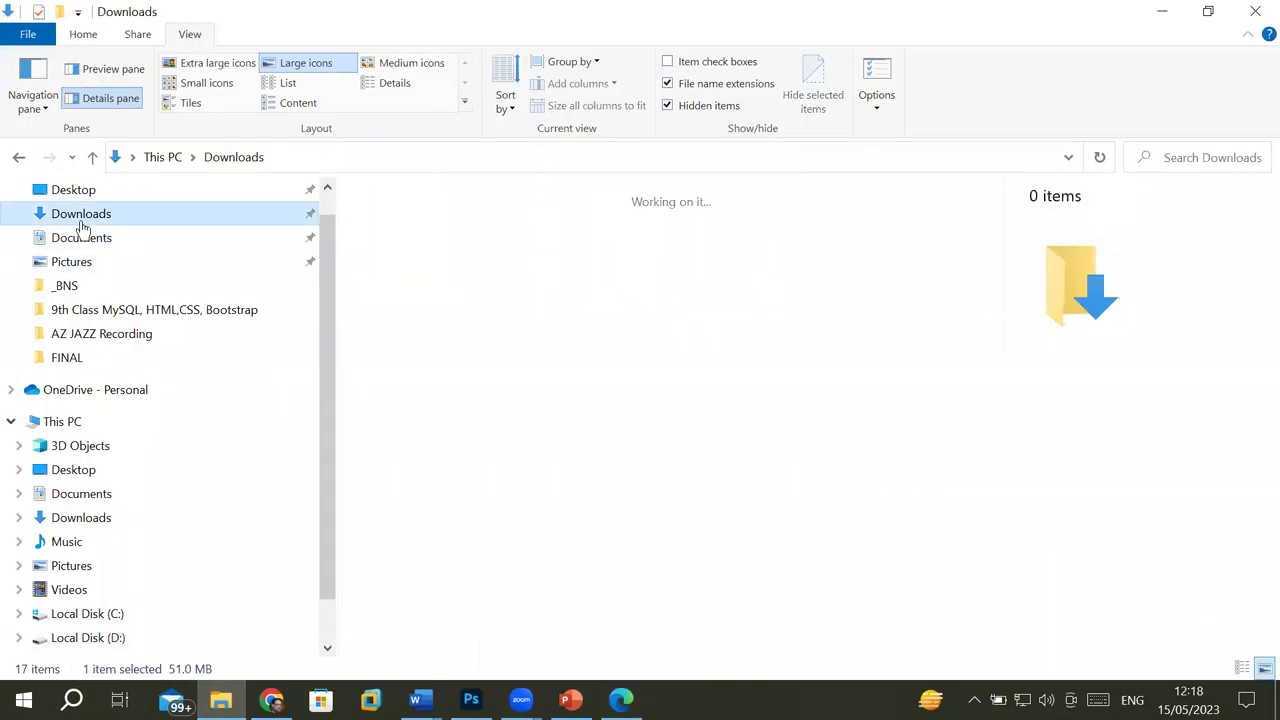
pyautogui.click(400, 268)
pyautogui.rightClick(427, 262)
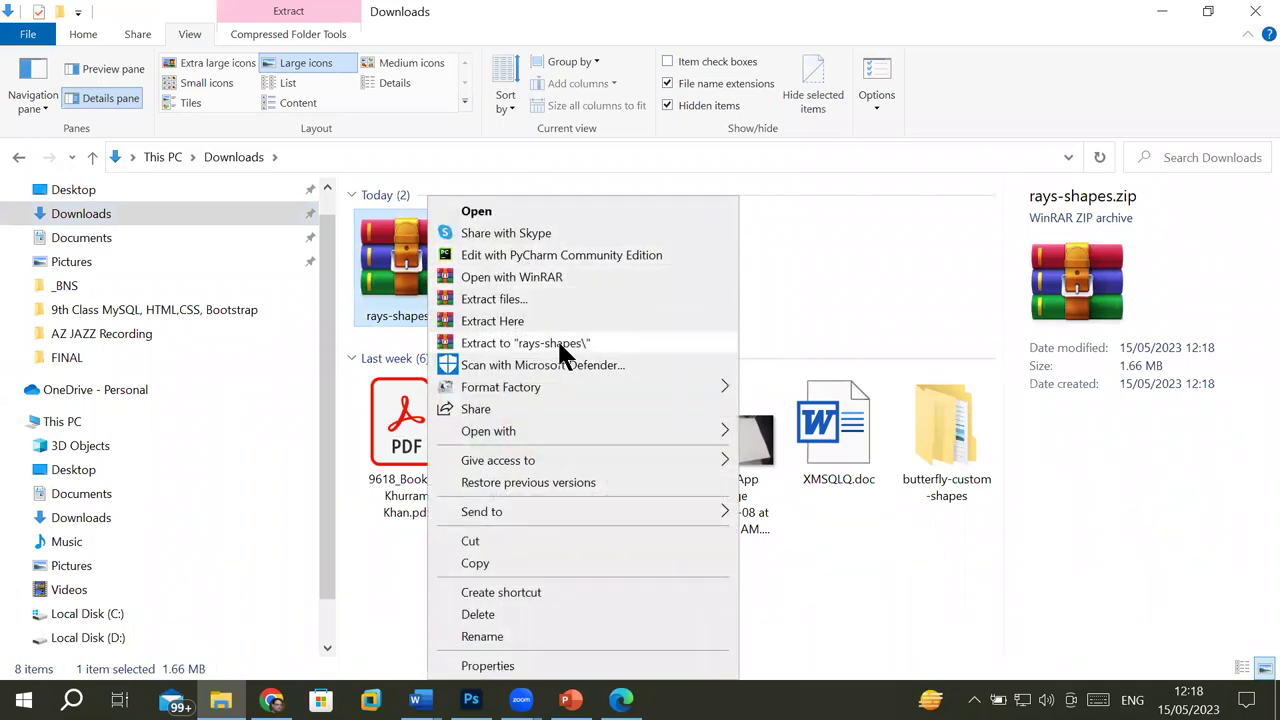
pyautogui.click(578, 345)
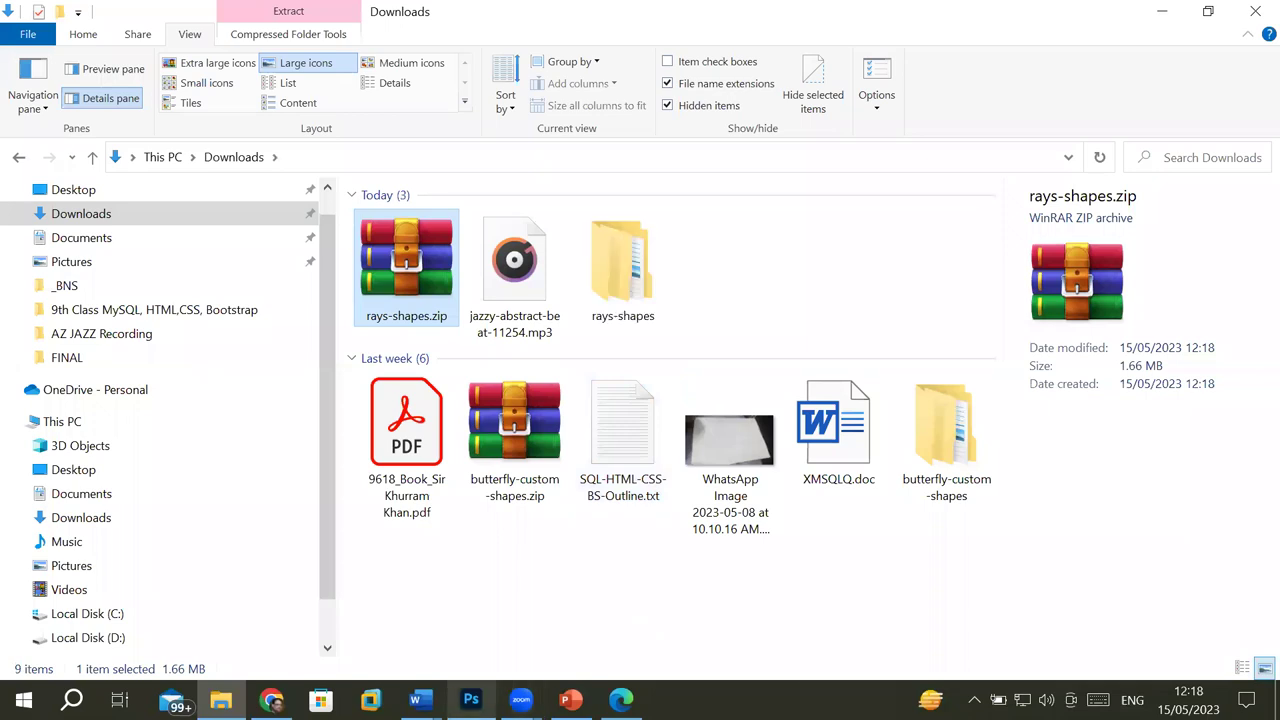
pyautogui.click(471, 699)
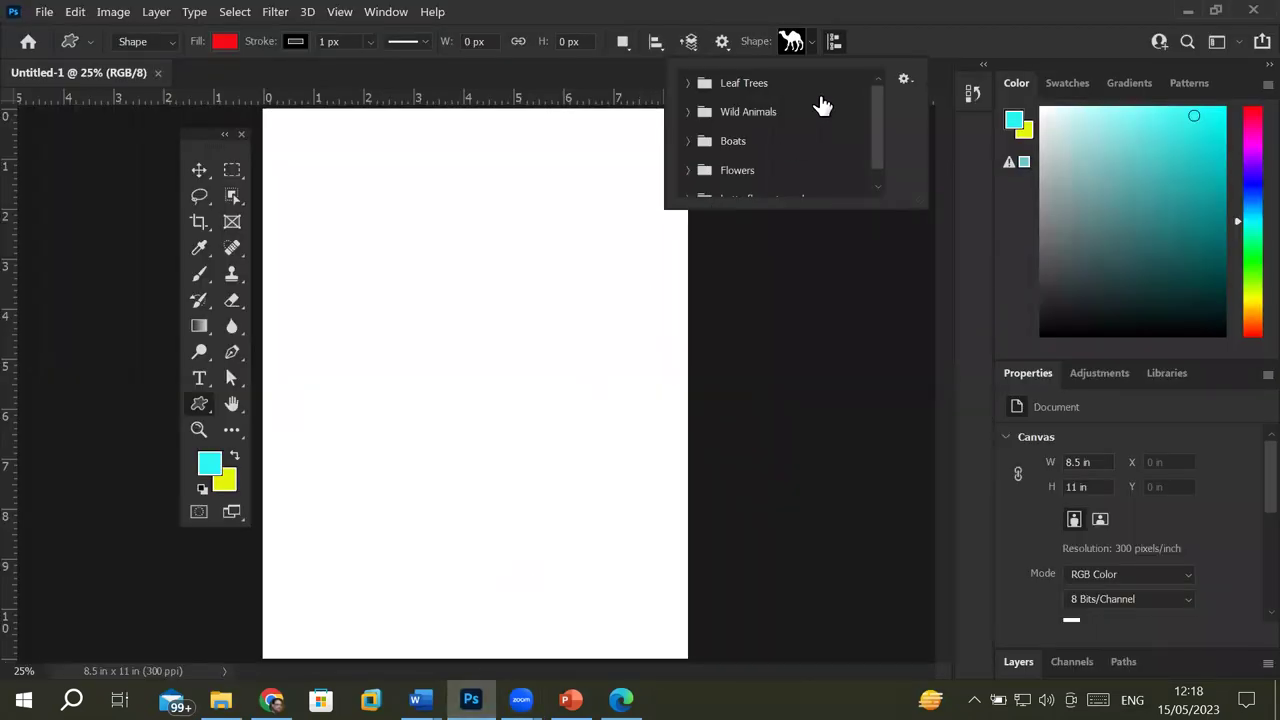
# Step: Switch the shape tool to the Custom Shape tool
pyautogui.click(555, 279)
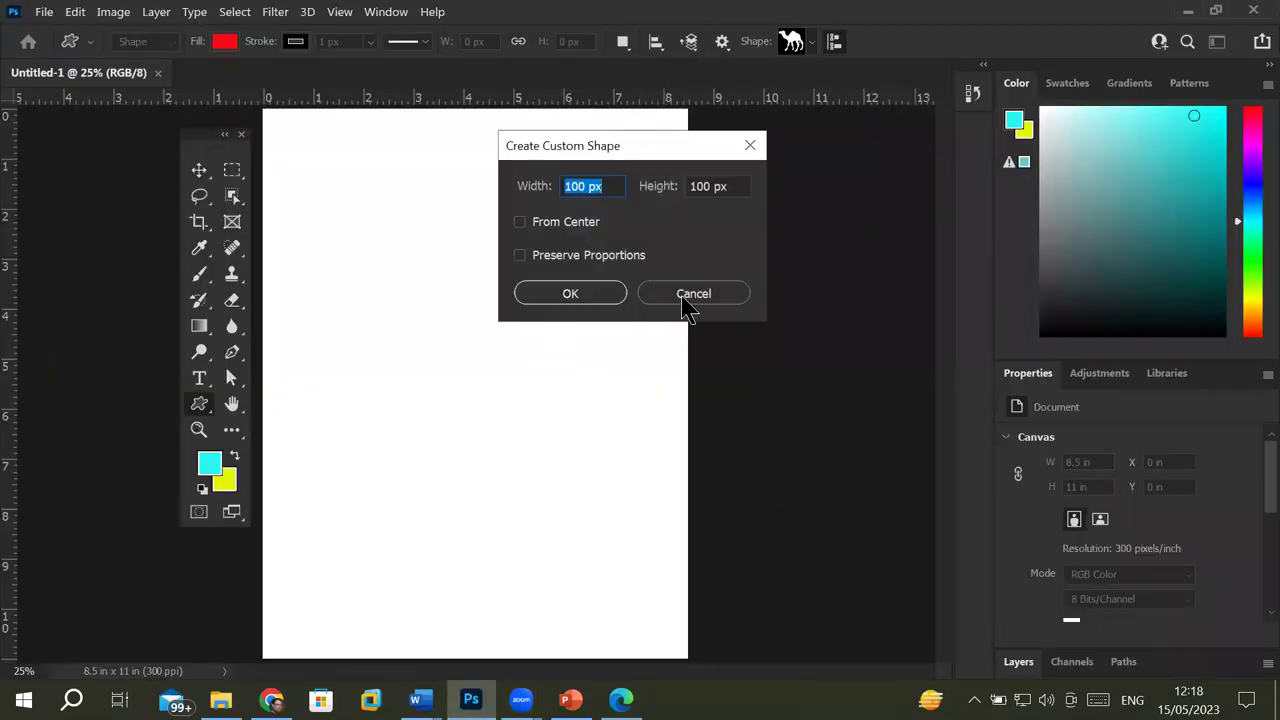
pyautogui.click(690, 298)
pyautogui.rightClick(199, 411)
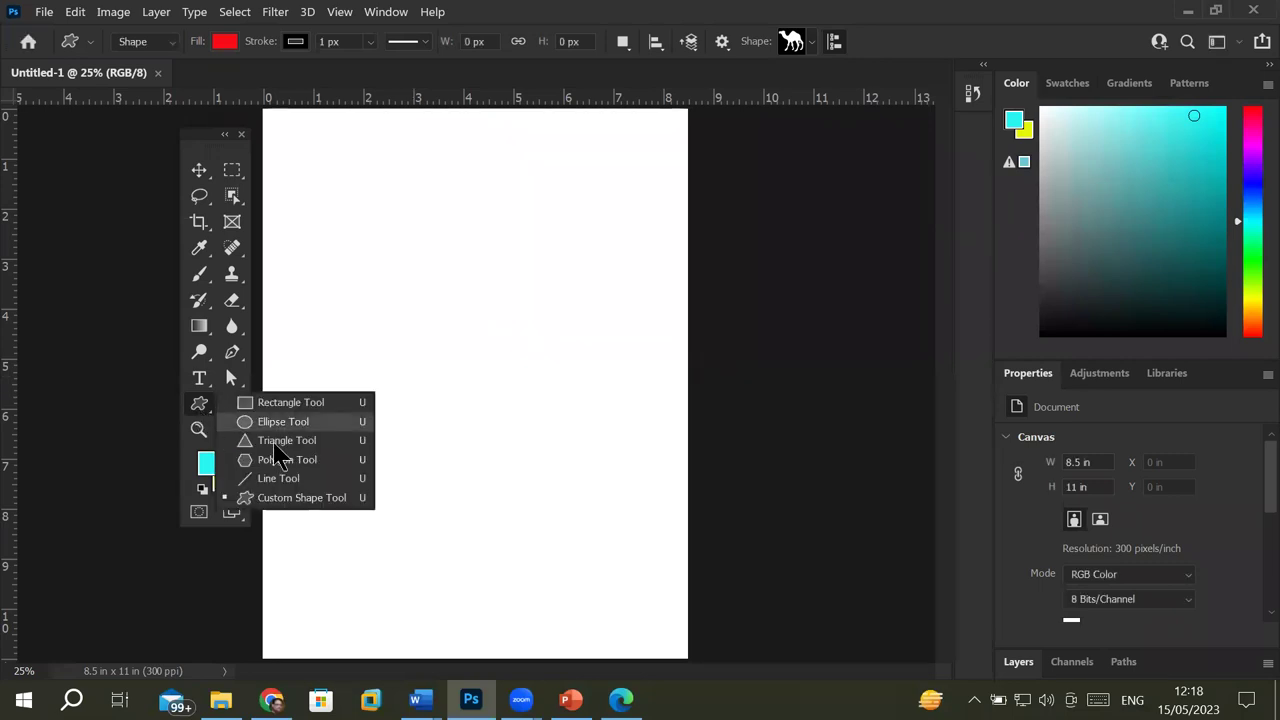
pyautogui.click(287, 513)
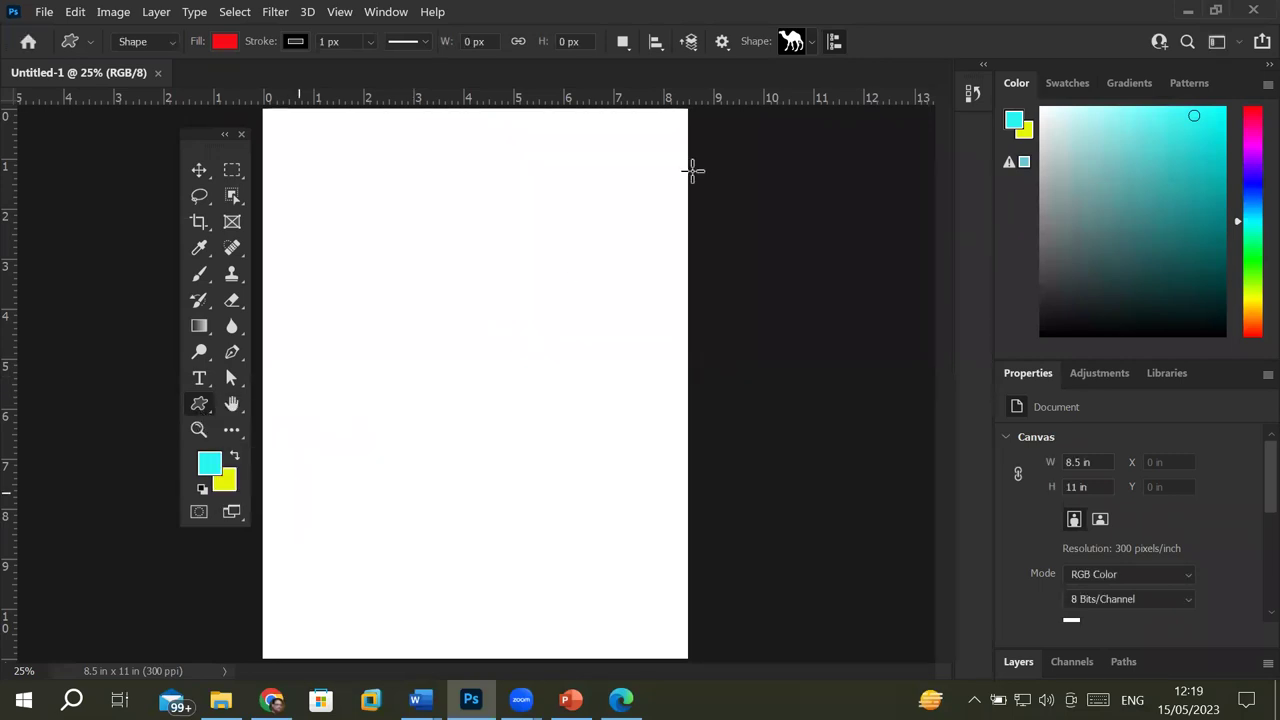
# Step: Expand the Wild Animals, Boats, Flowers and butterfly-custom-shapes sets, then open the picker's gear menu
pyautogui.click(815, 45)
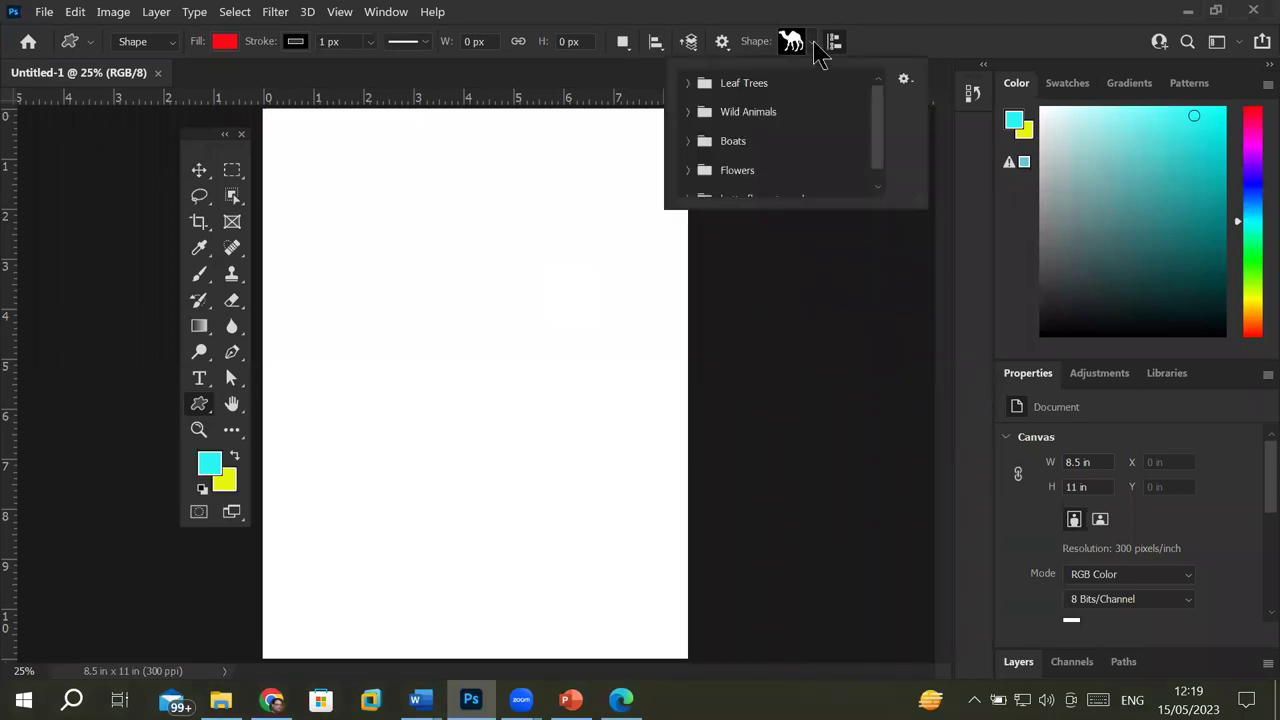
pyautogui.click(687, 112)
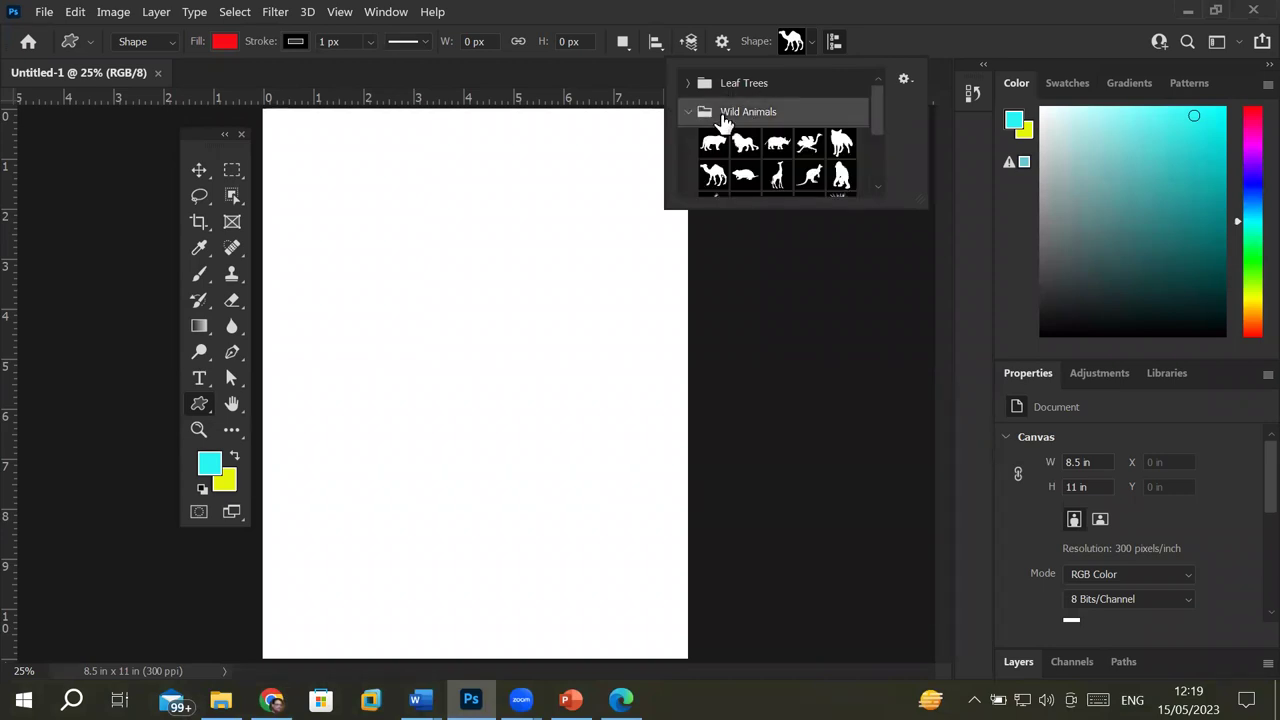
pyautogui.scroll(-3, 886, 150)
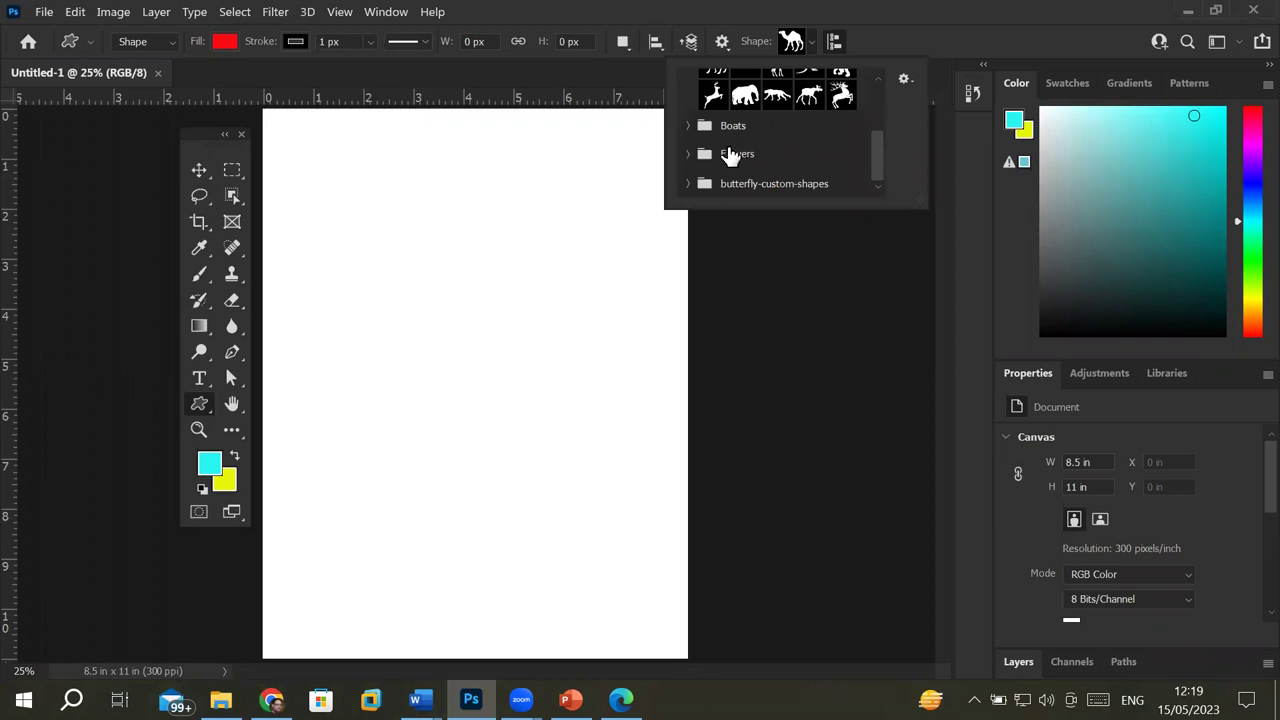
pyautogui.click(688, 126)
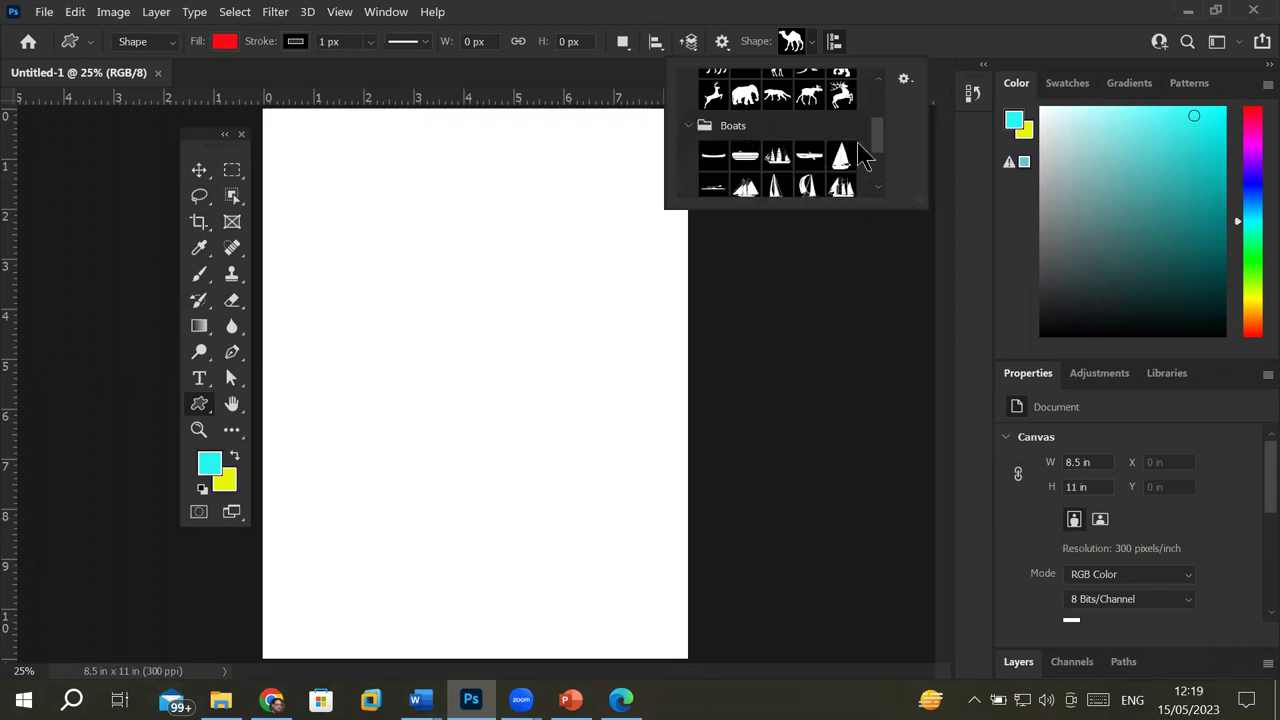
pyautogui.scroll(-2, 876, 150)
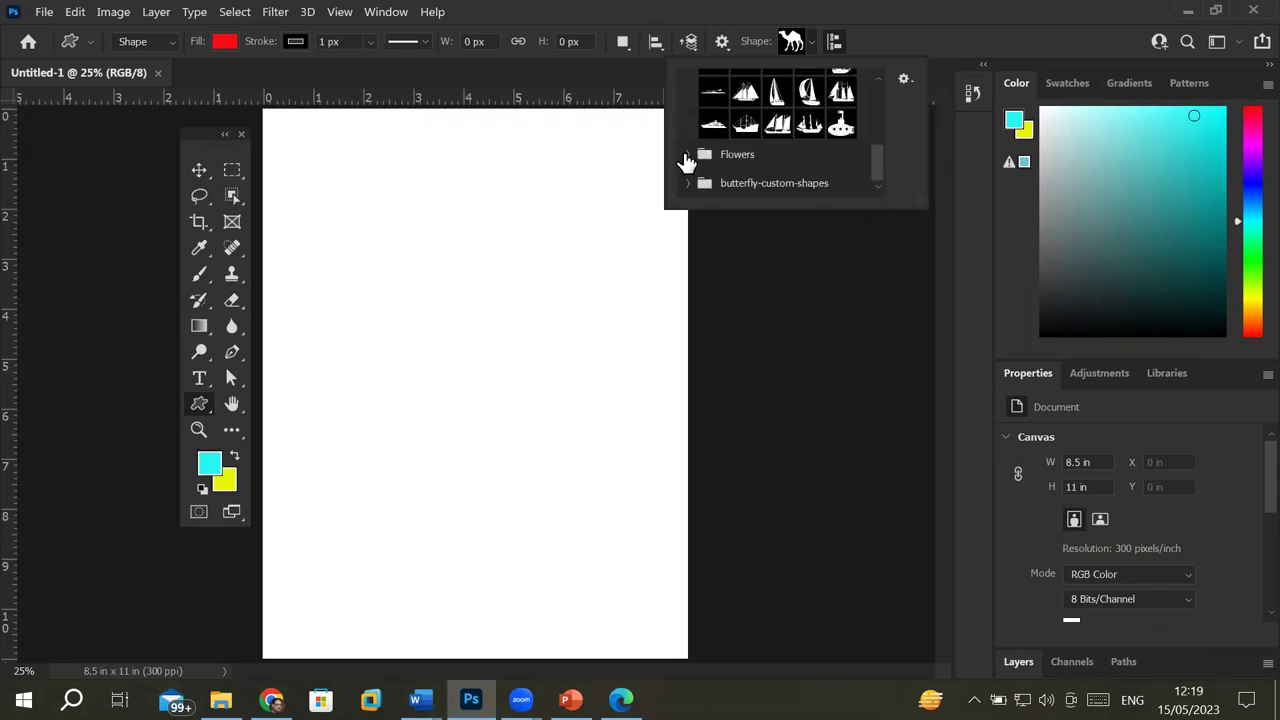
pyautogui.click(688, 154)
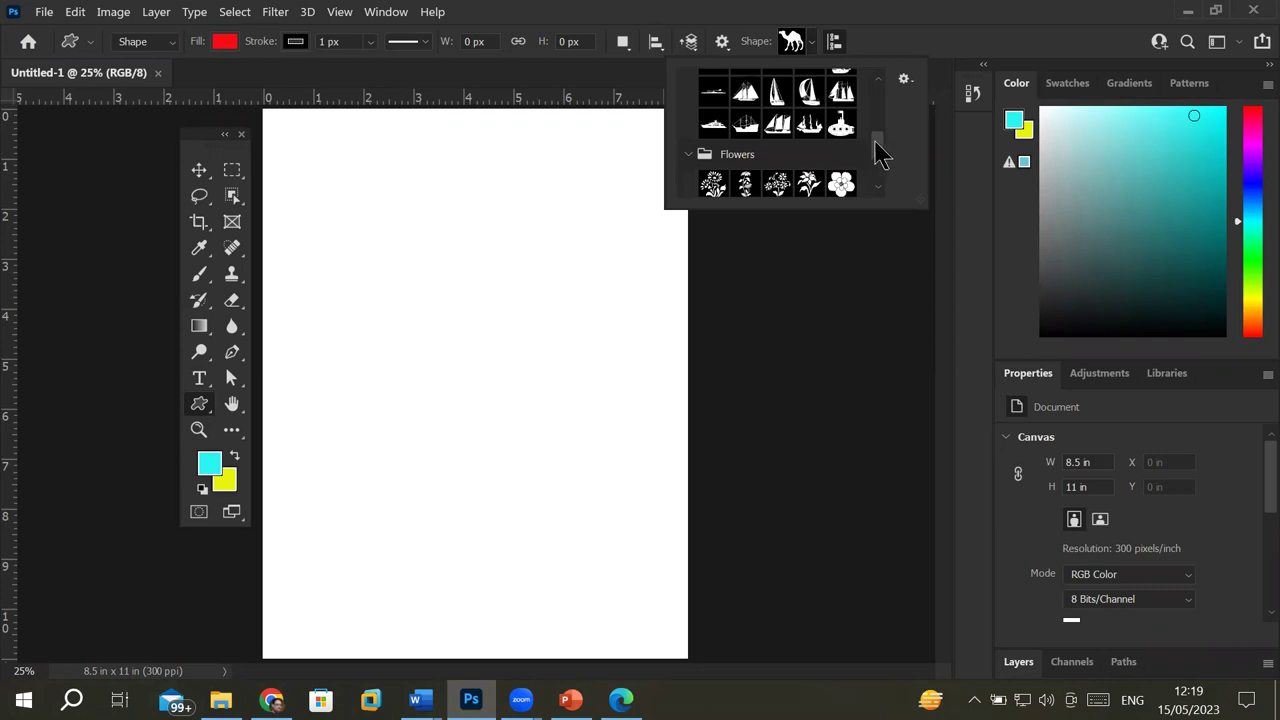
pyautogui.scroll(-2, 876, 151)
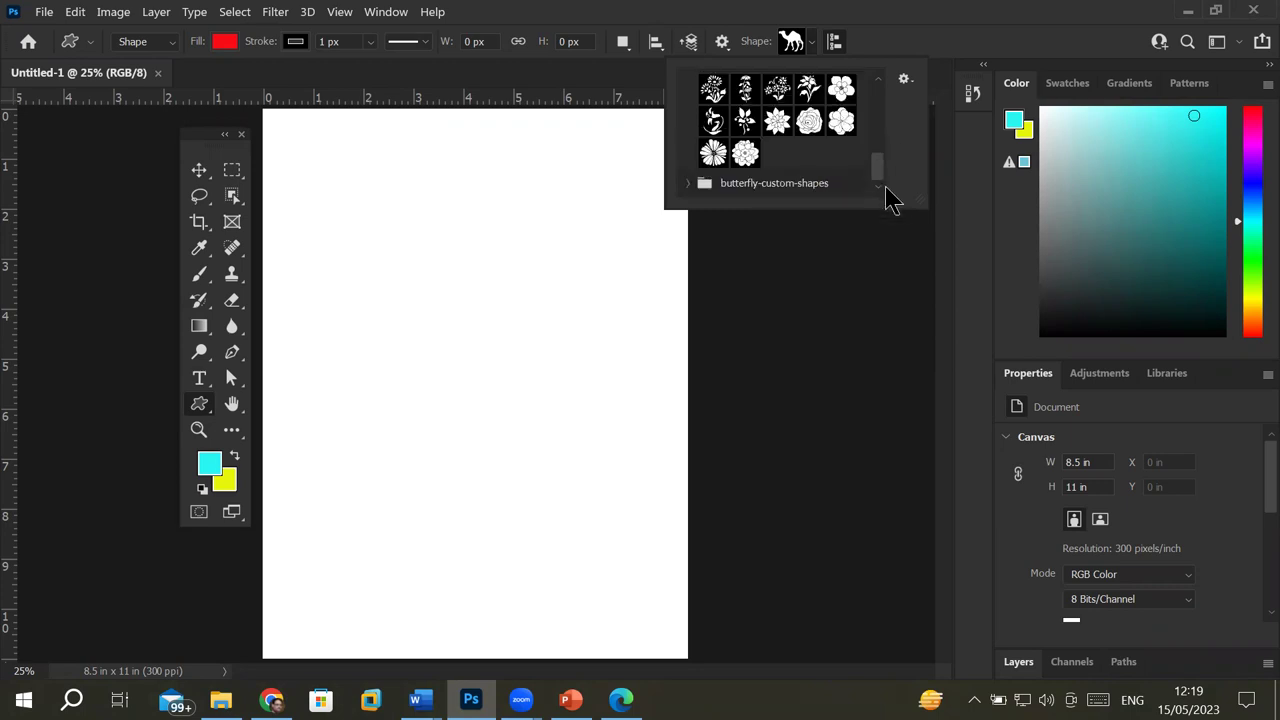
pyautogui.click(688, 183)
pyautogui.moveTo(877, 143); pyautogui.dragTo(885, 181)
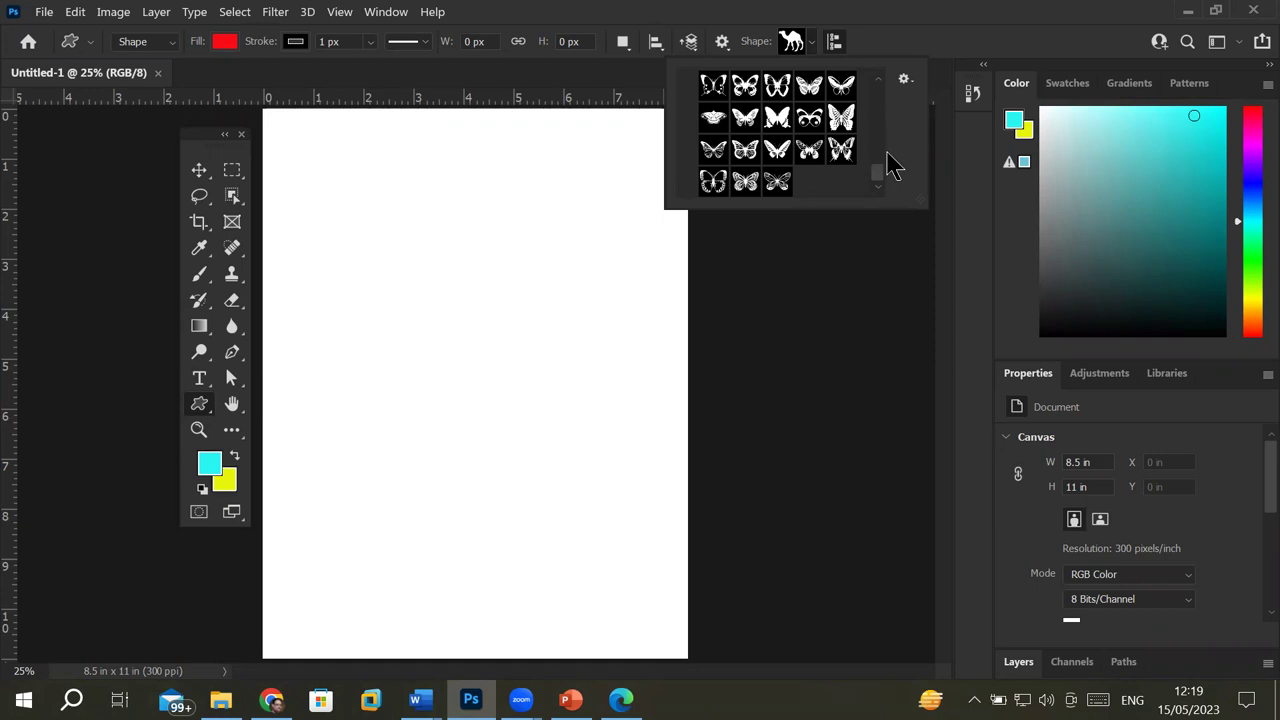
pyautogui.click(905, 80)
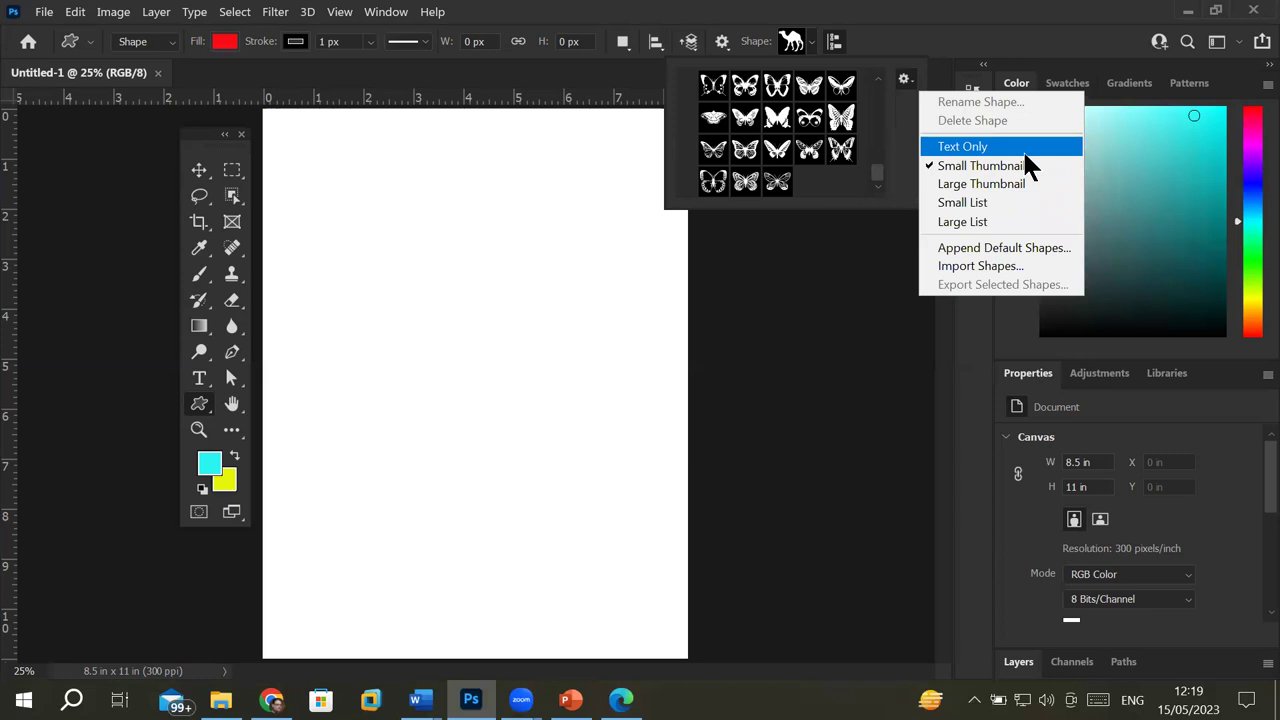
# Step: Import Shapes from Downloads > rays-shapes > rays-shapes > rays-shapes.csh
pyautogui.click(1033, 268)
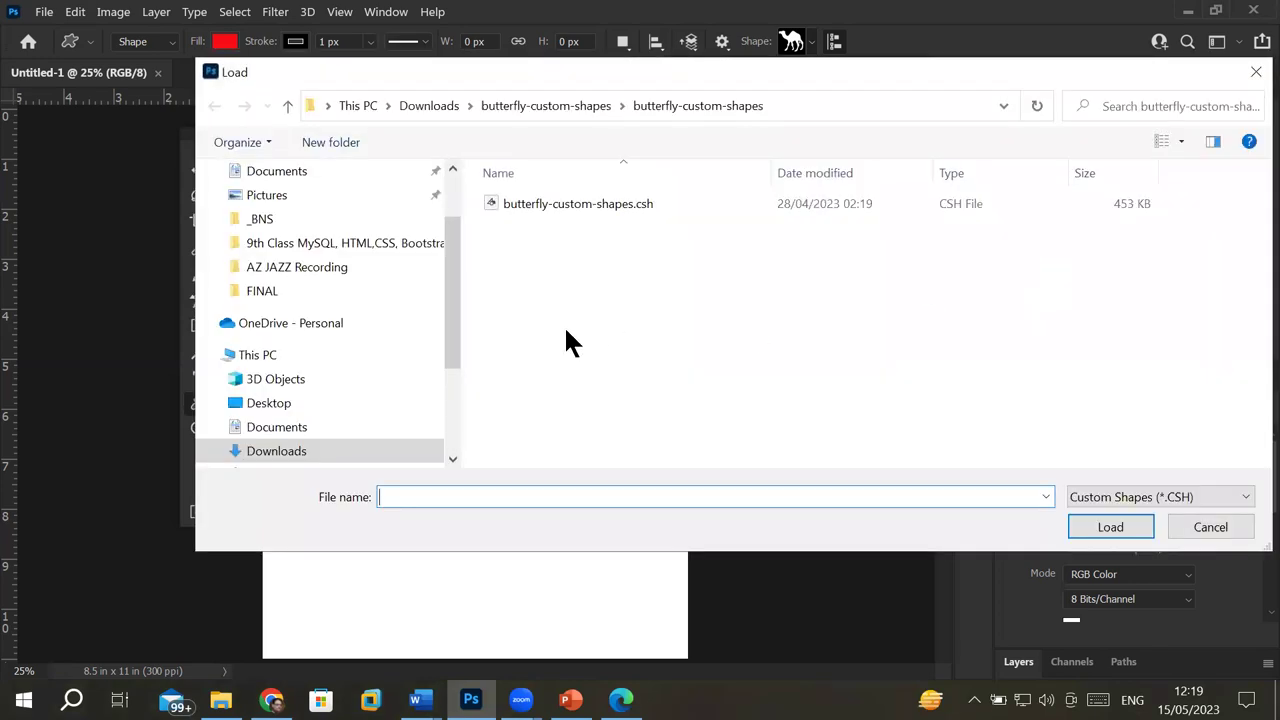
pyautogui.click(279, 453)
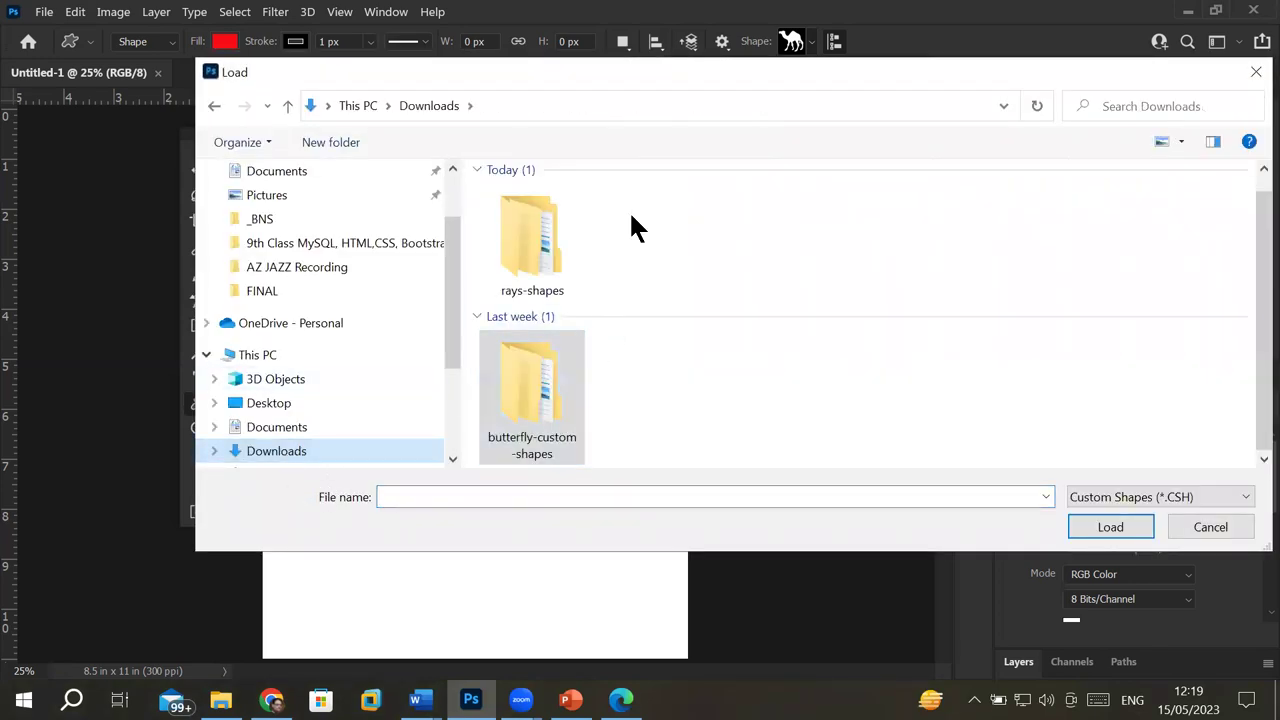
pyautogui.doubleClick(501, 247)
pyautogui.click(540, 228)
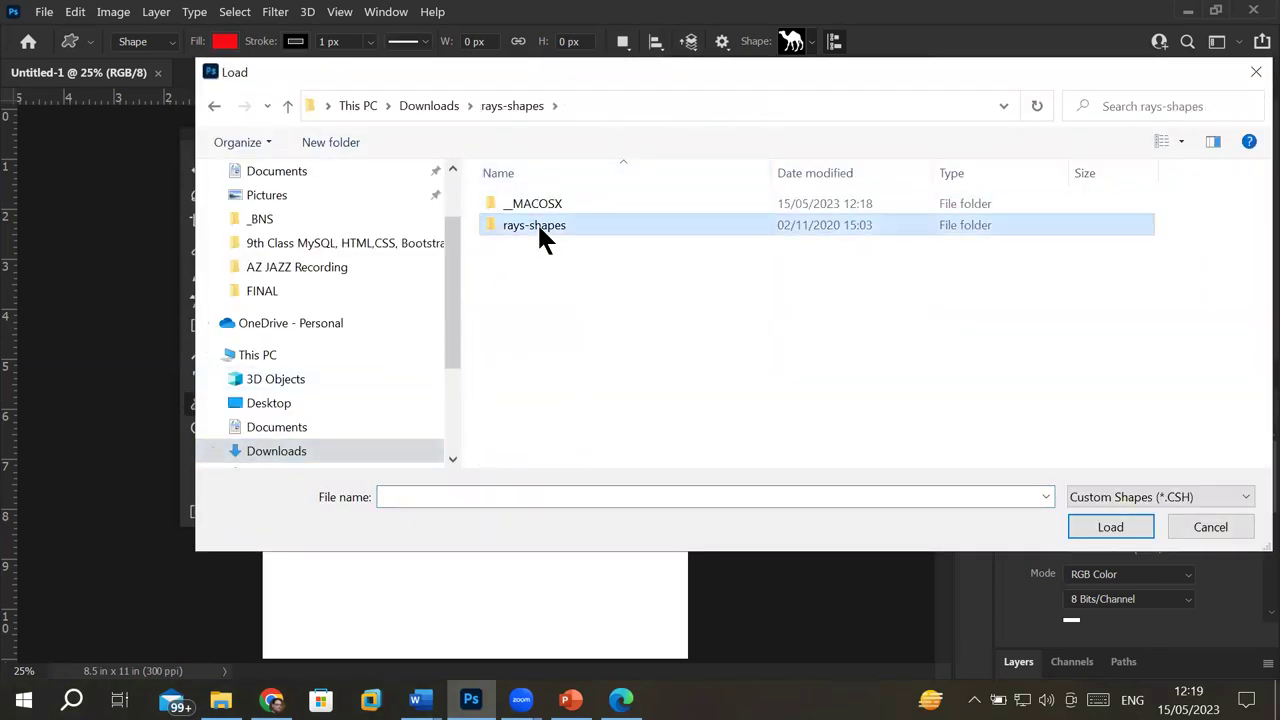
pyautogui.doubleClick(537, 222)
pyautogui.click(737, 209)
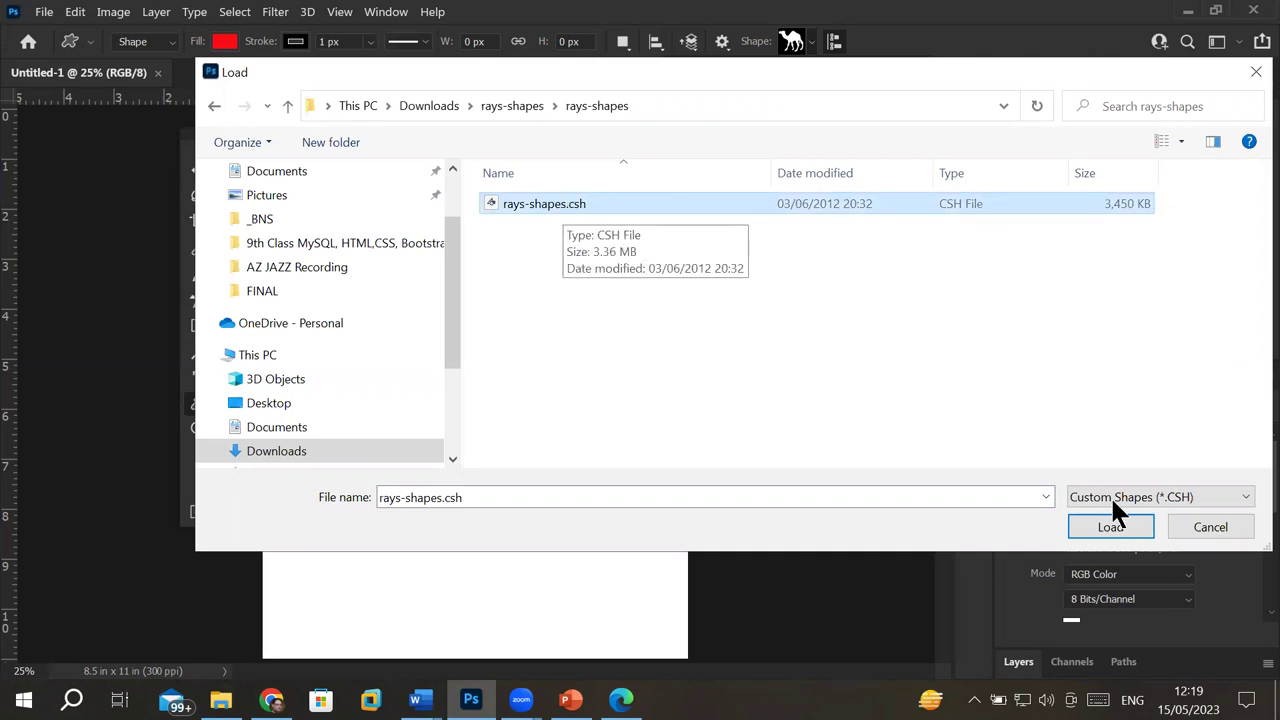
pyautogui.click(1121, 527)
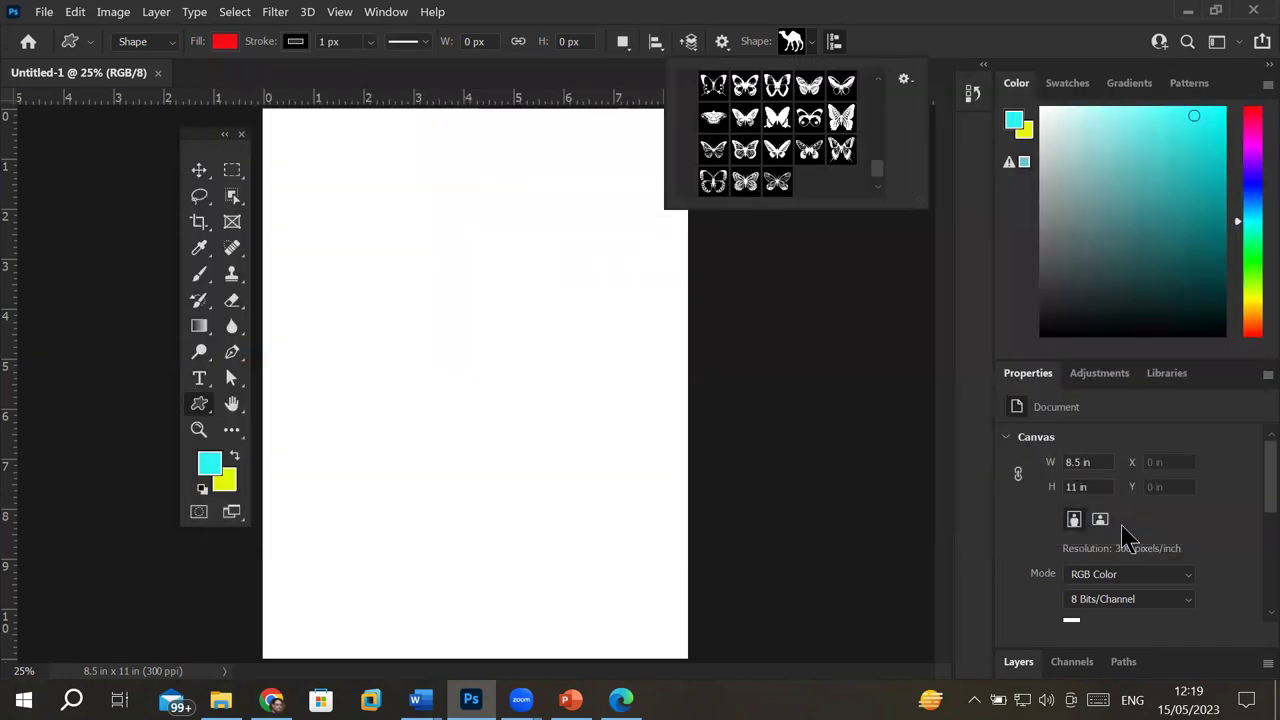
# Step: Expand the new rays-shapes set and browse its ray-burst shapes
pyautogui.click(879, 187)
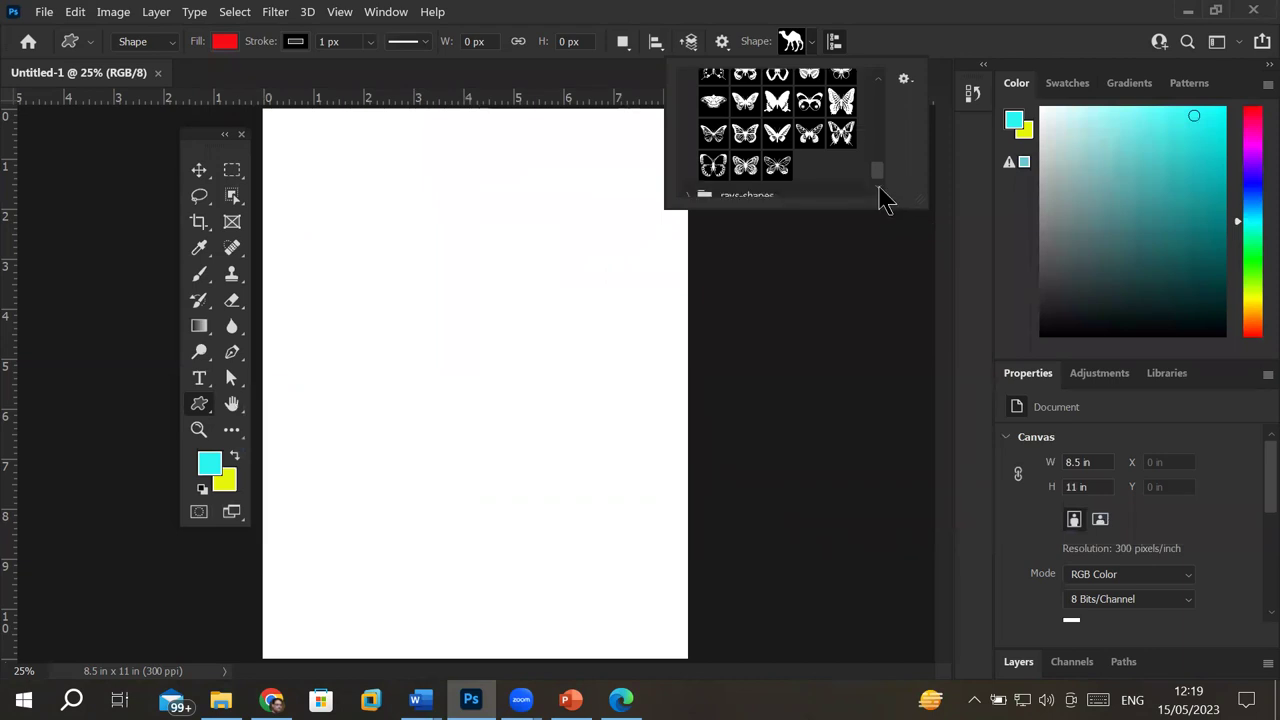
pyautogui.click(688, 183)
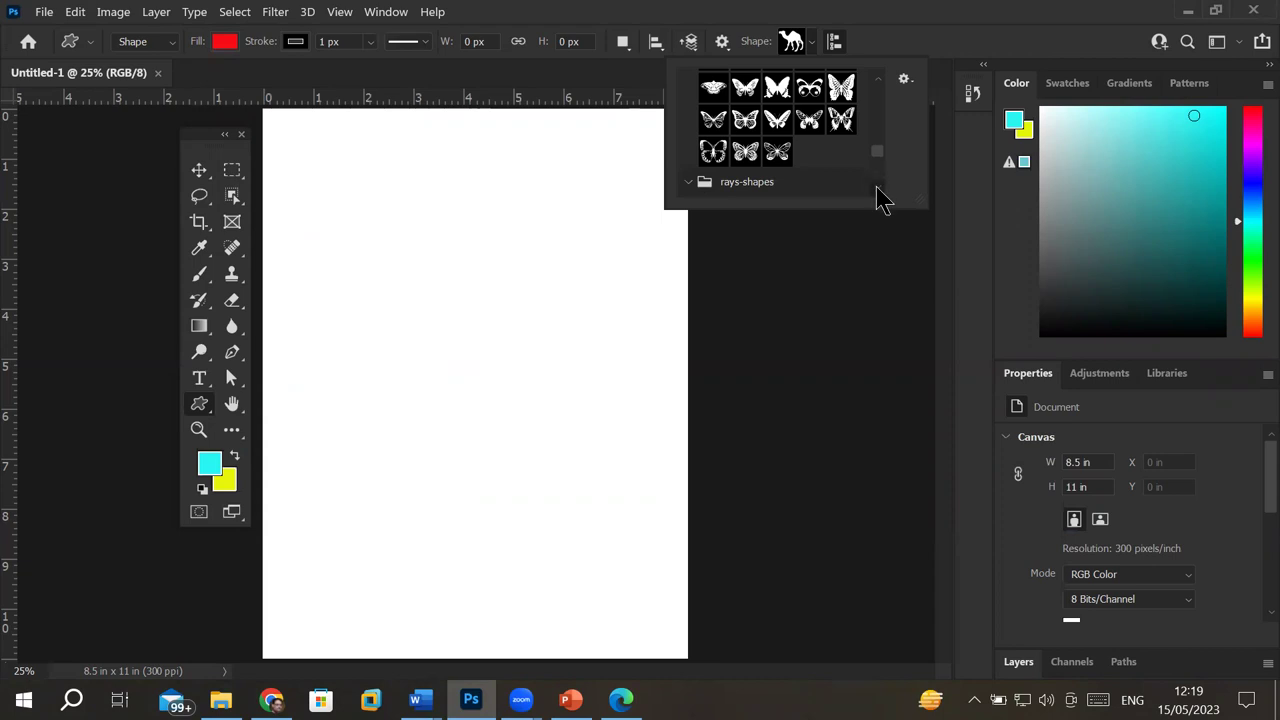
pyautogui.scroll(-2, 878, 195)
pyautogui.scroll(-1, 877, 188)
pyautogui.scroll(-1, 877, 188)
pyautogui.scroll(-1, 877, 188)
pyautogui.scroll(-1, 877, 188)
pyautogui.scroll(-1, 877, 195)
pyautogui.scroll(-1, 877, 195)
pyautogui.scroll(-1, 877, 195)
pyautogui.scroll(-1, 877, 192)
# Step: Draw a red ray-burst shape and stretch its corners to cover the 8.5 × 11 in page
pyautogui.click(809, 168)
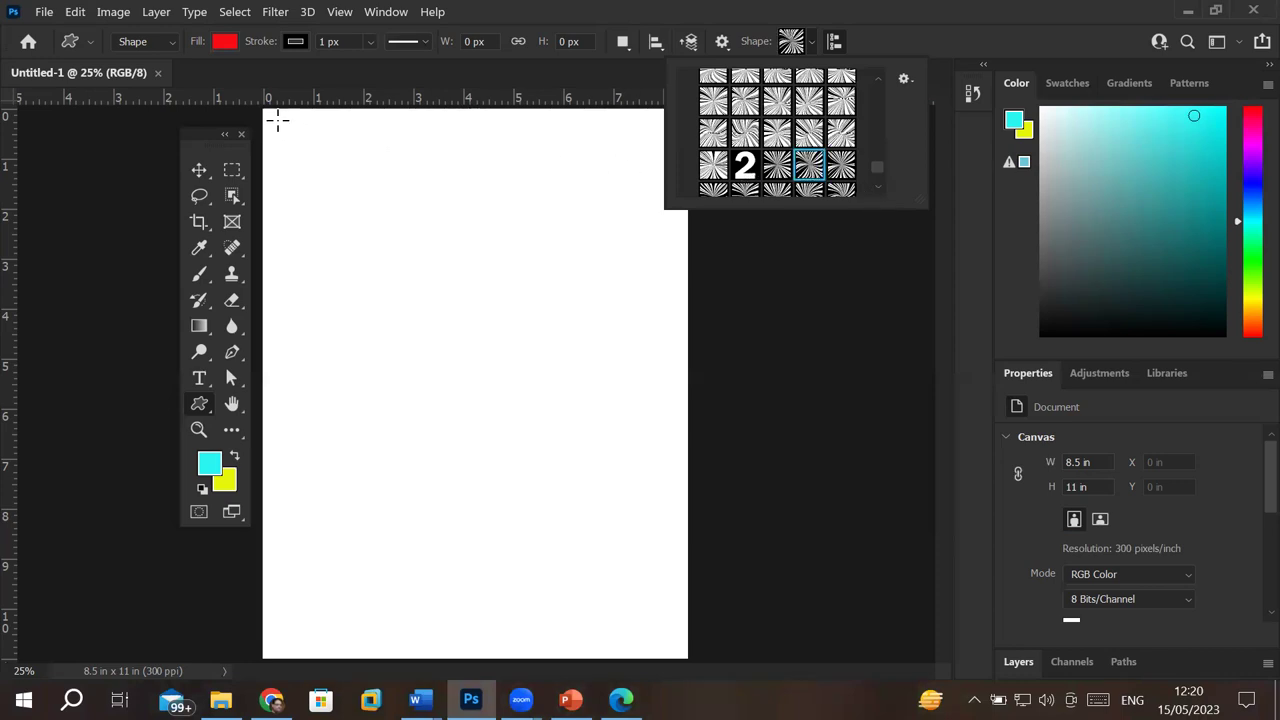
pyautogui.moveTo(281, 120); pyautogui.dragTo(676, 652)
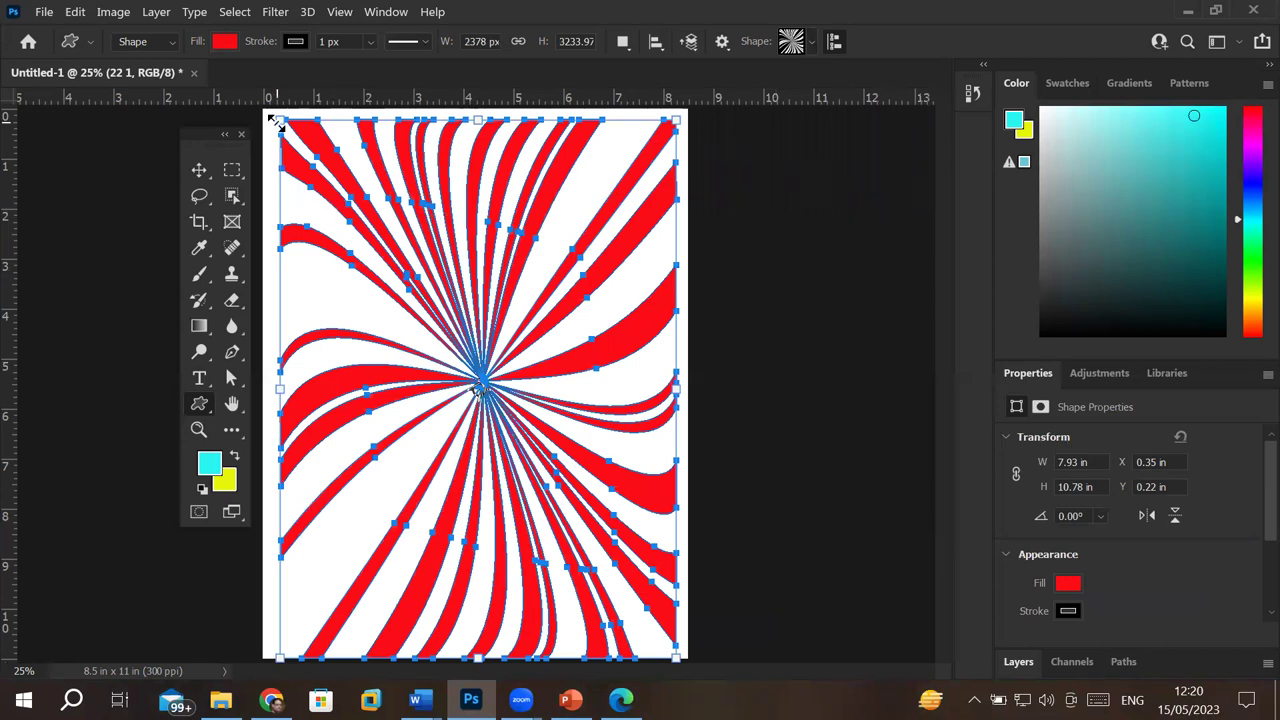
pyautogui.moveTo(272, 117); pyautogui.dragTo(263, 108)
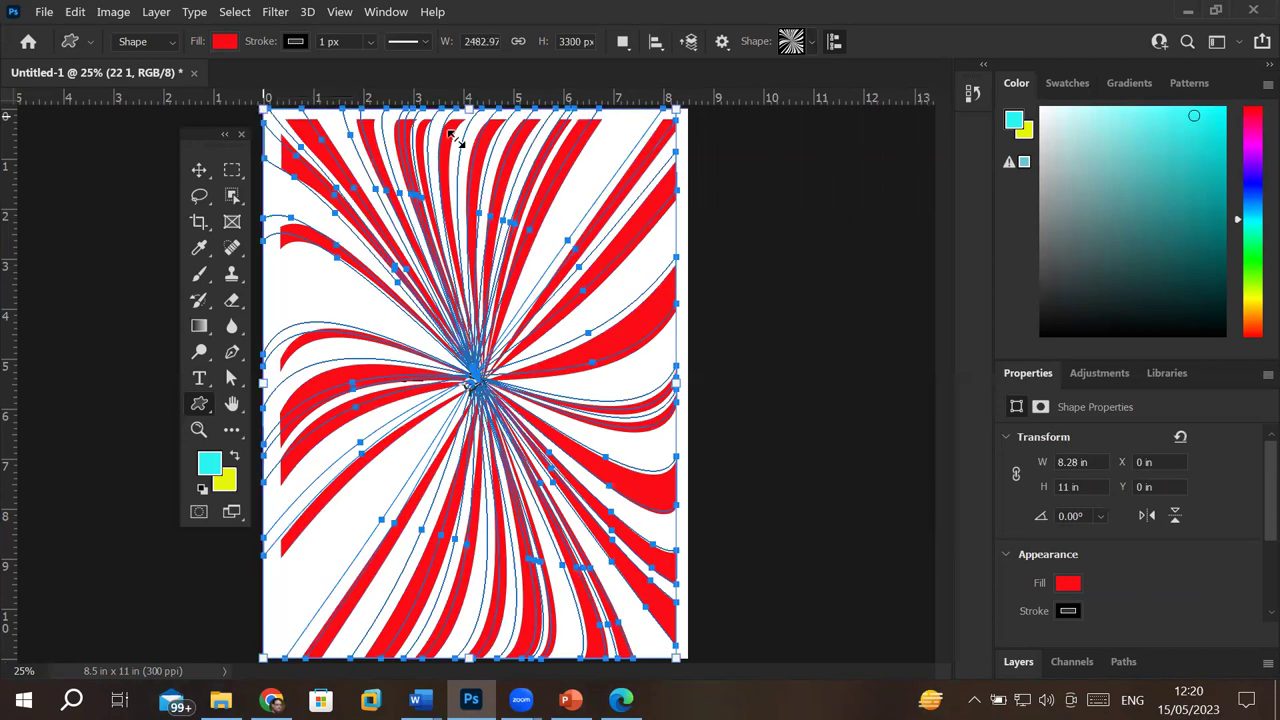
pyautogui.moveTo(677, 113); pyautogui.dragTo(687, 111)
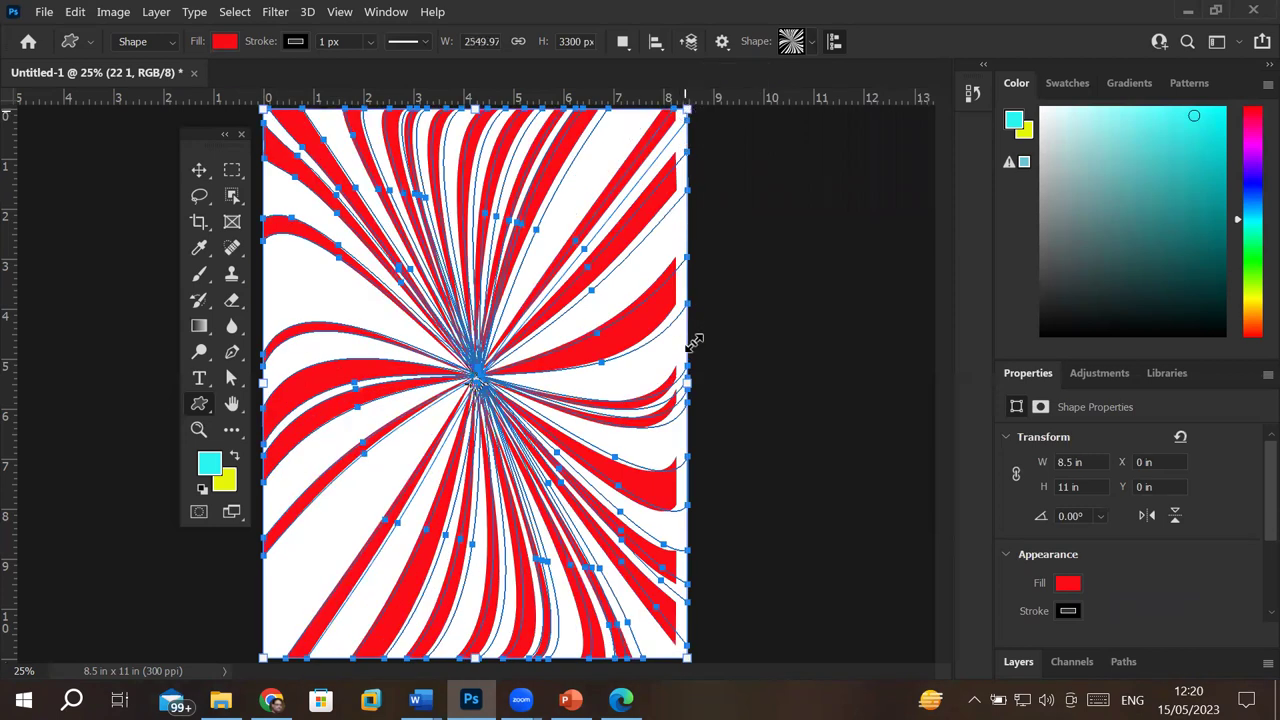
pyautogui.scroll(-1, 760, 420)
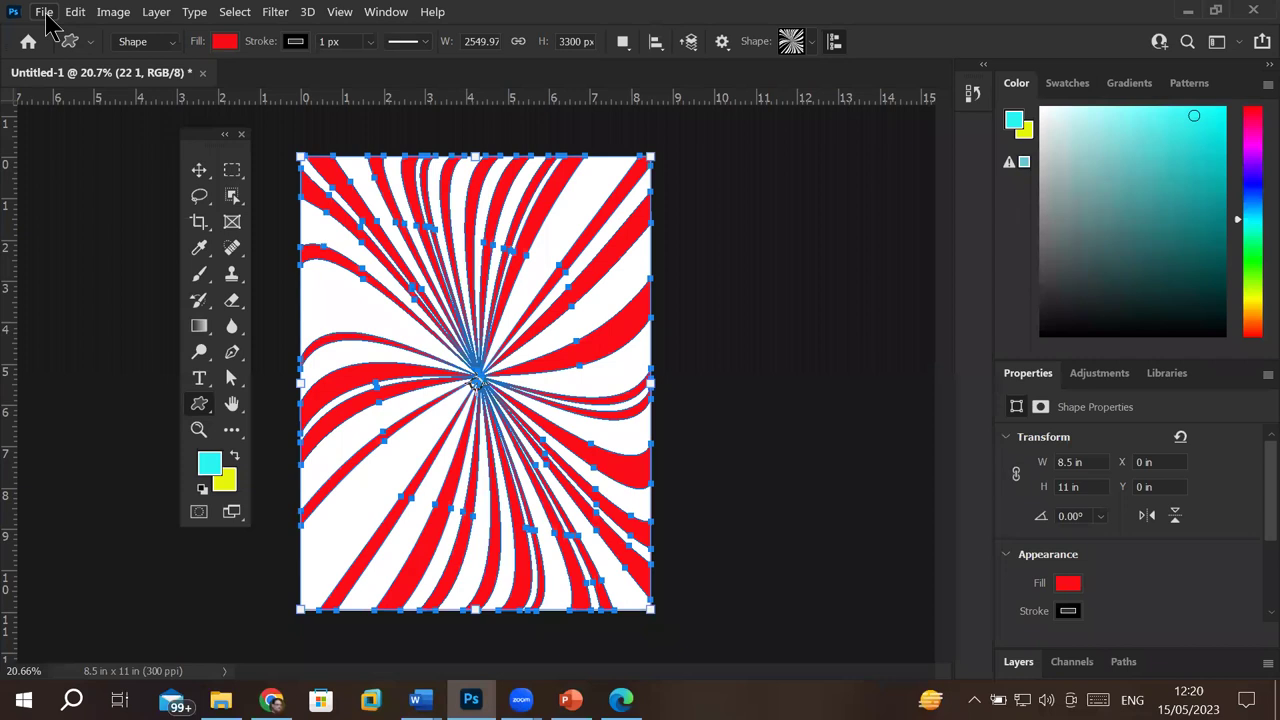
# Step: Place Embedded pngwing.com (1).png from Images > Transparent PNG into the poster
pyautogui.click(45, 13)
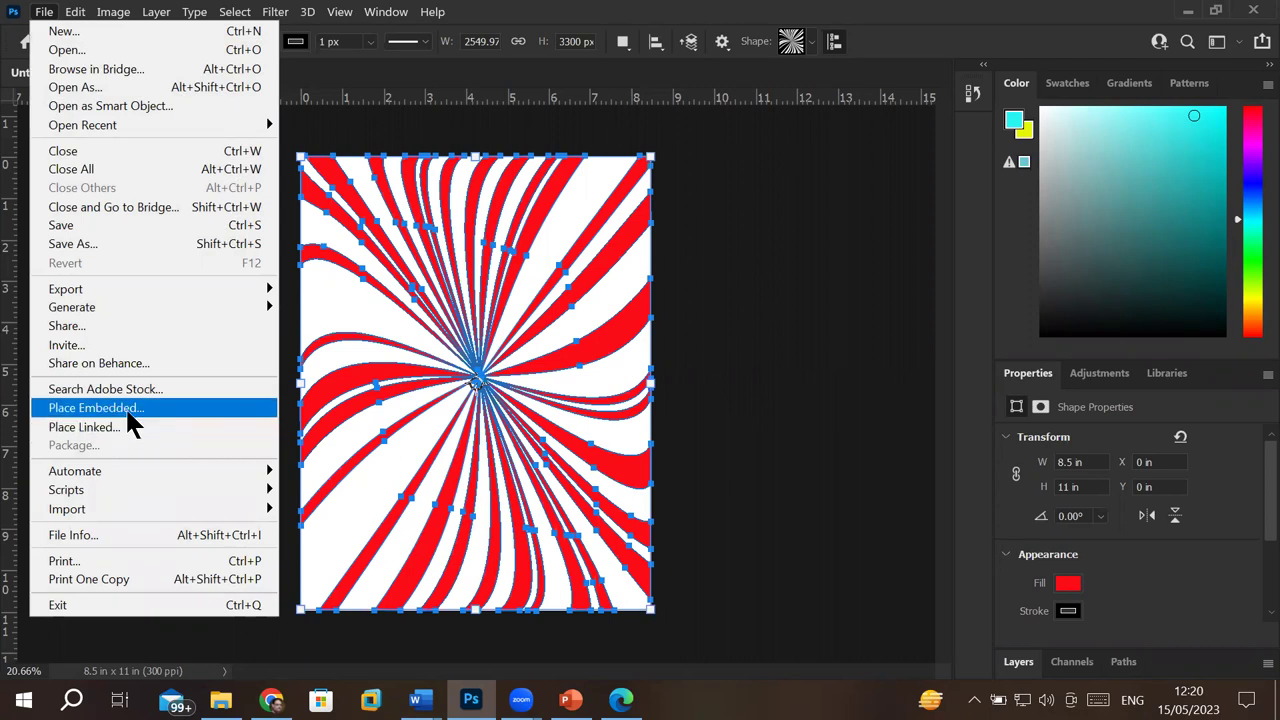
pyautogui.click(127, 412)
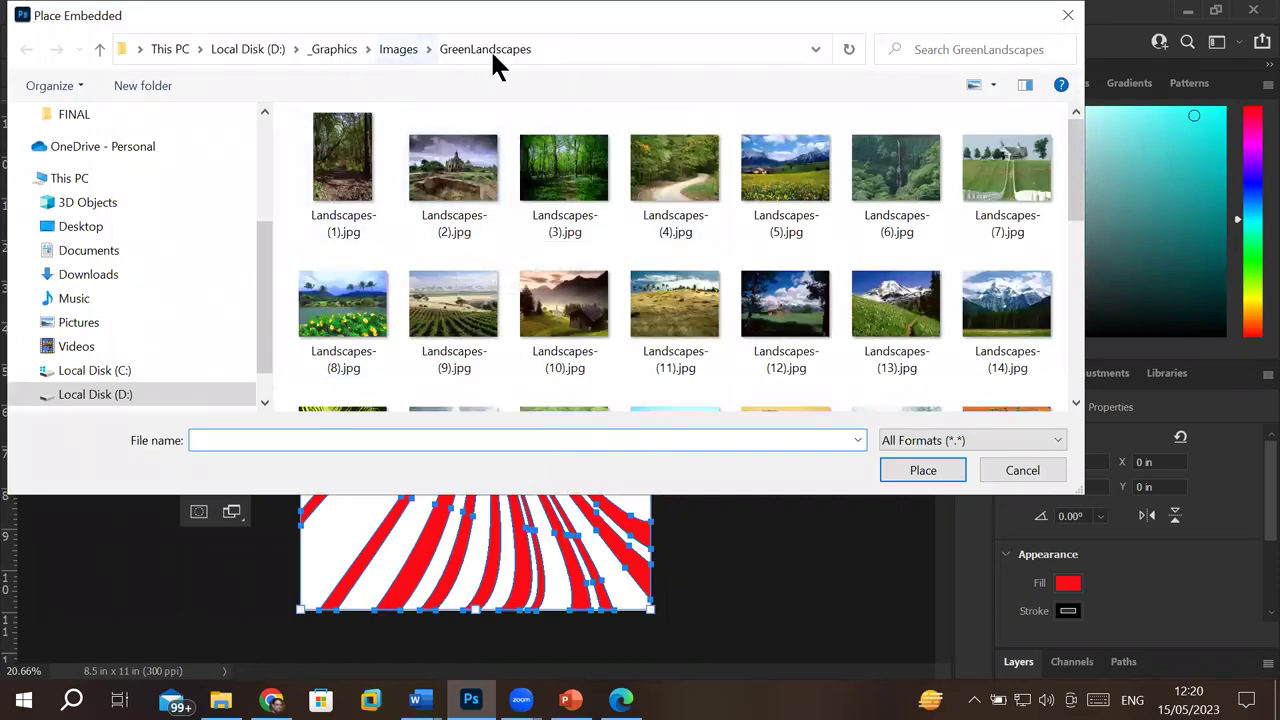
pyautogui.click(397, 50)
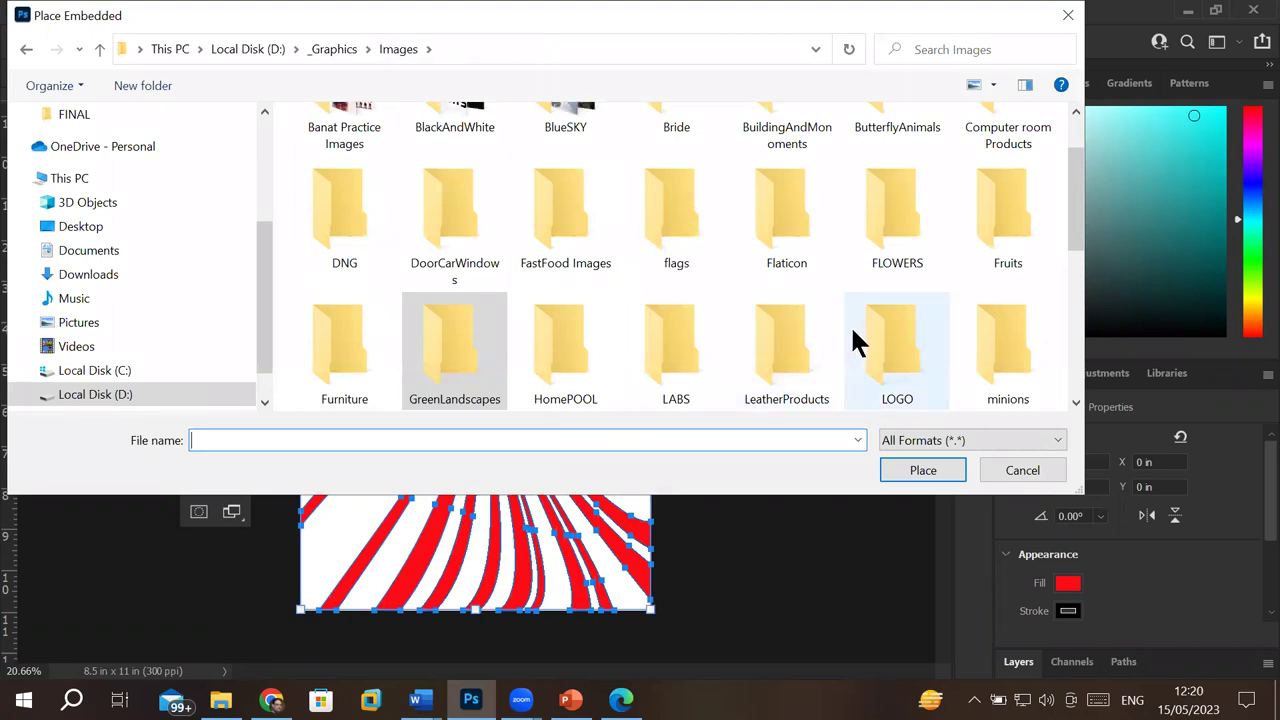
pyautogui.scroll(-1, 855, 340)
pyautogui.scroll(-3, 855, 340)
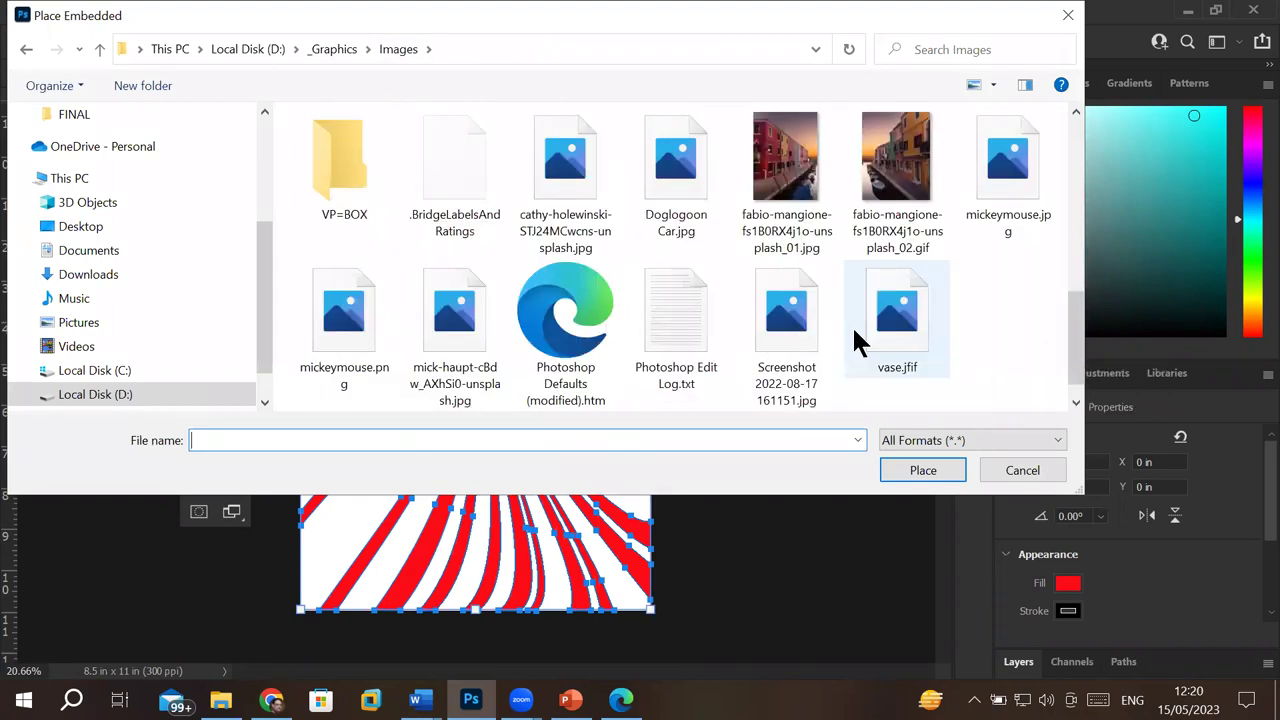
pyautogui.scroll(2, 855, 340)
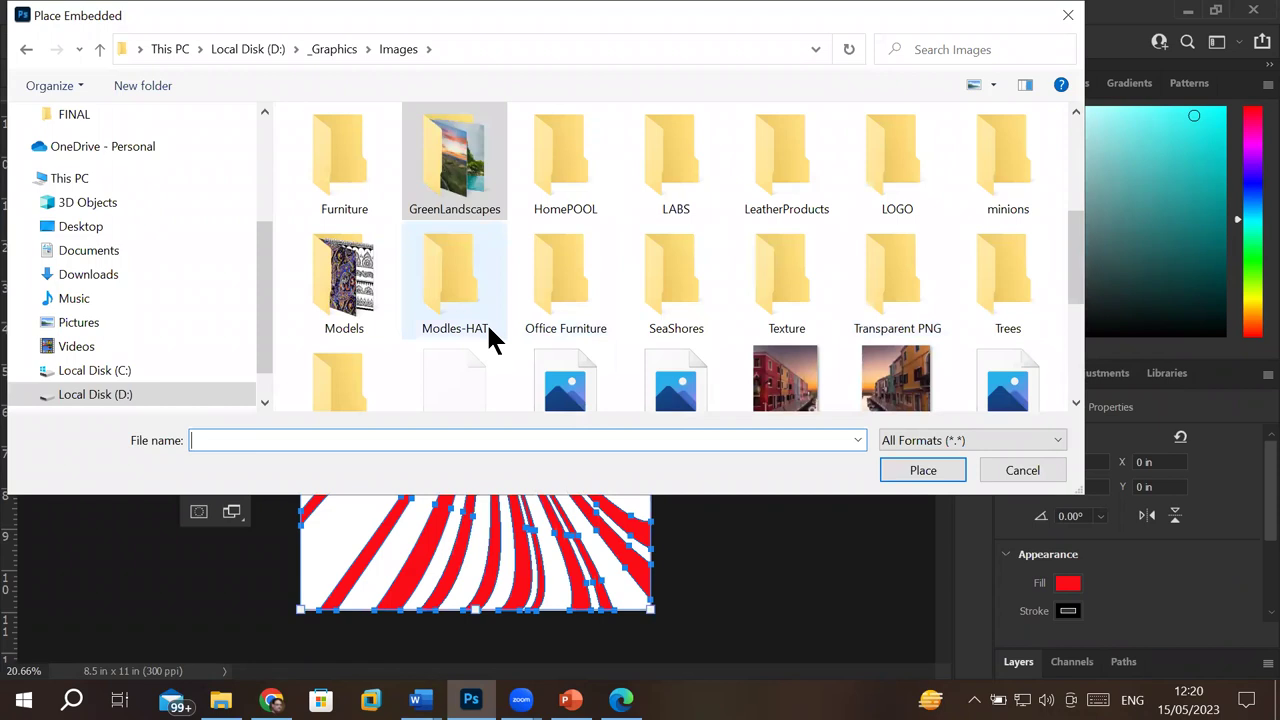
pyautogui.doubleClick(905, 300)
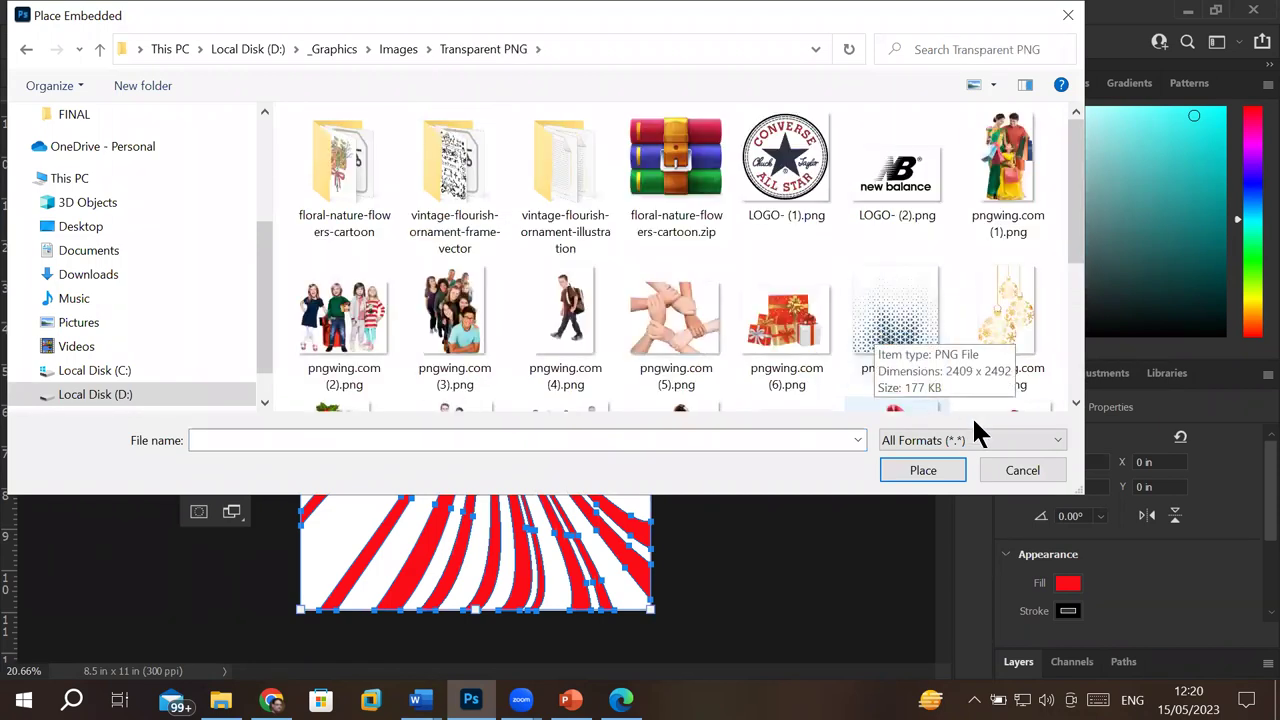
pyautogui.click(1010, 160)
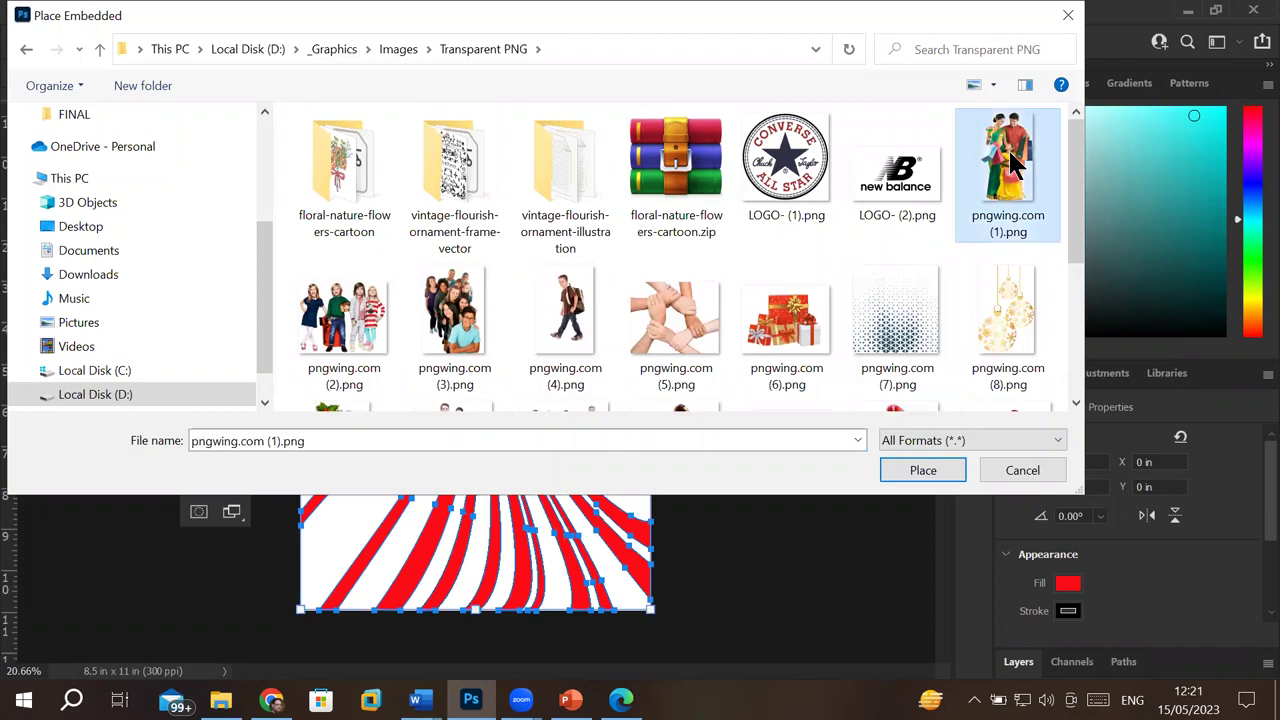
pyautogui.click(922, 476)
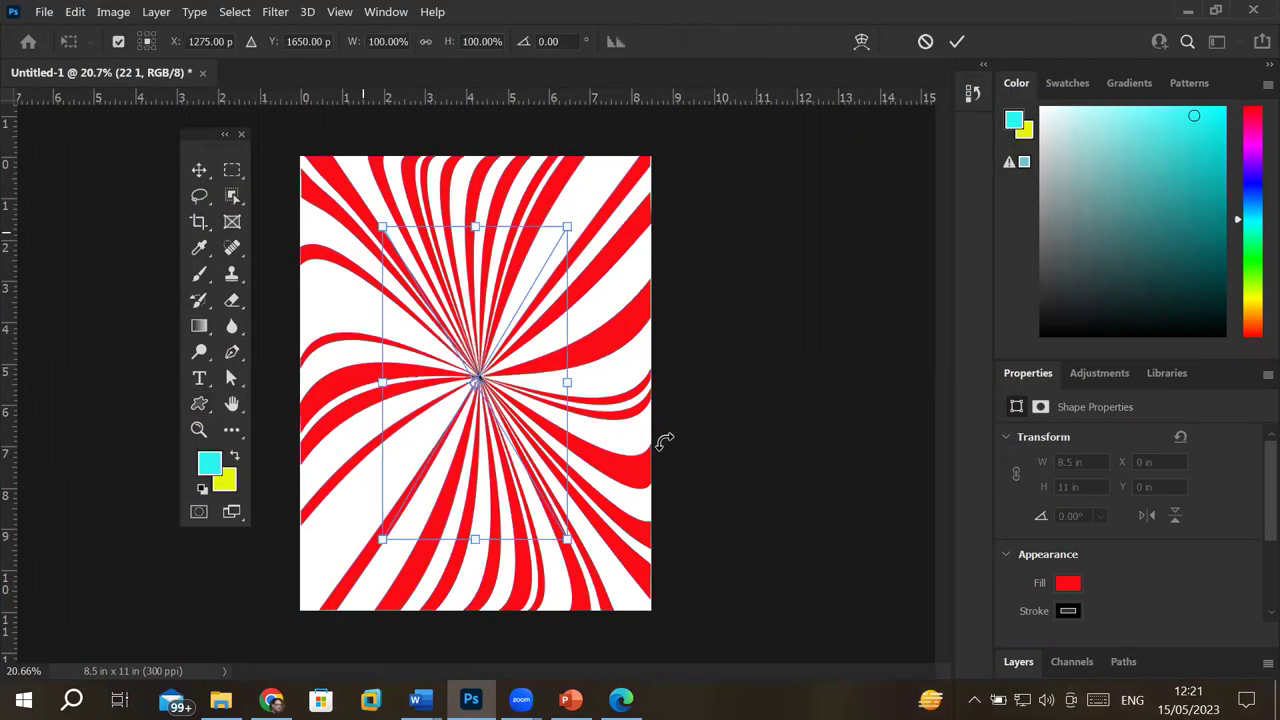
# Step: Commit the placed family shopping image and show the Layers panel
pyautogui.scroll(-1, 665, 432)
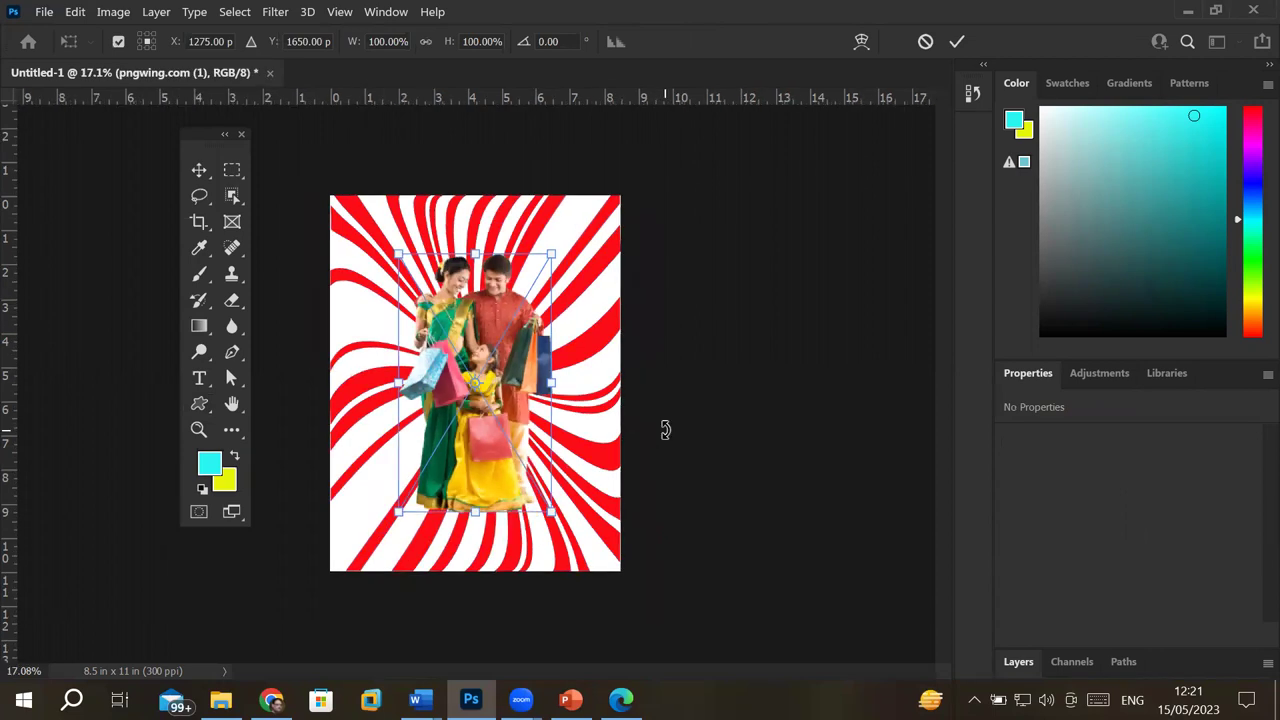
pyautogui.rightClick(200, 175)
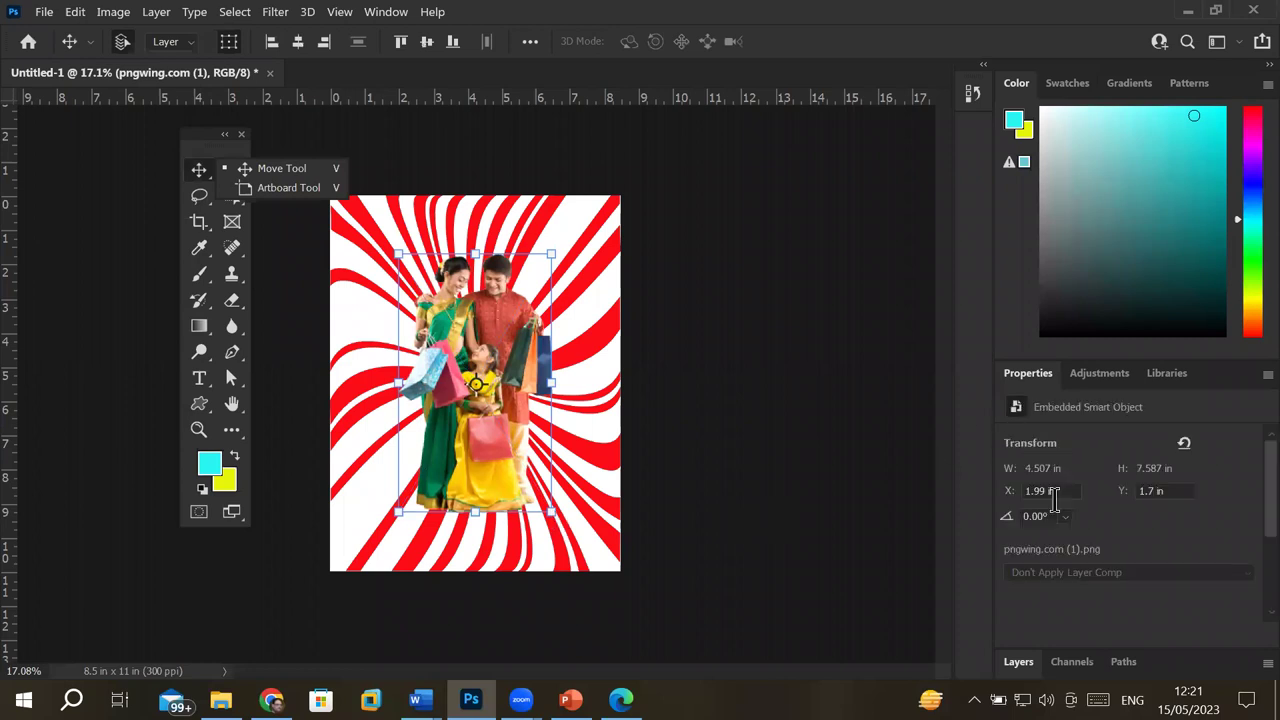
pyautogui.click(1017, 663)
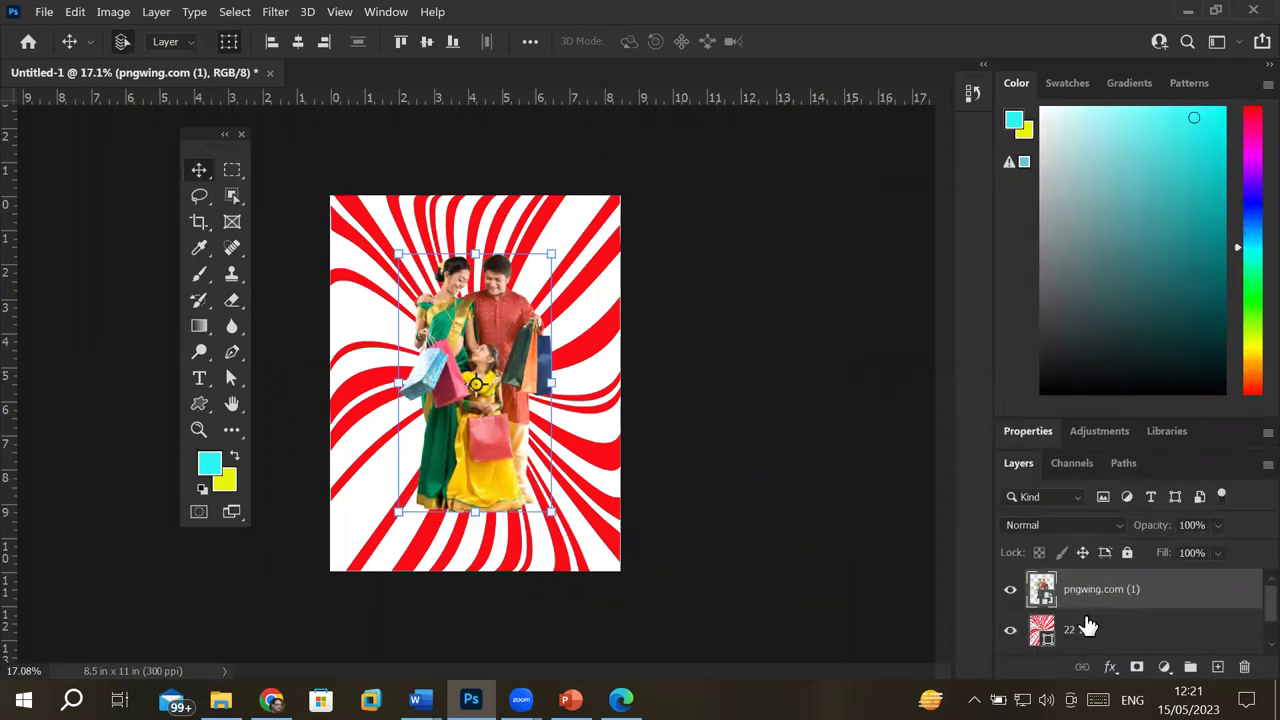
# Step: Toggle the 22 1 swirl layer's visibility to check it, then select the Background layer
pyautogui.click(1043, 630)
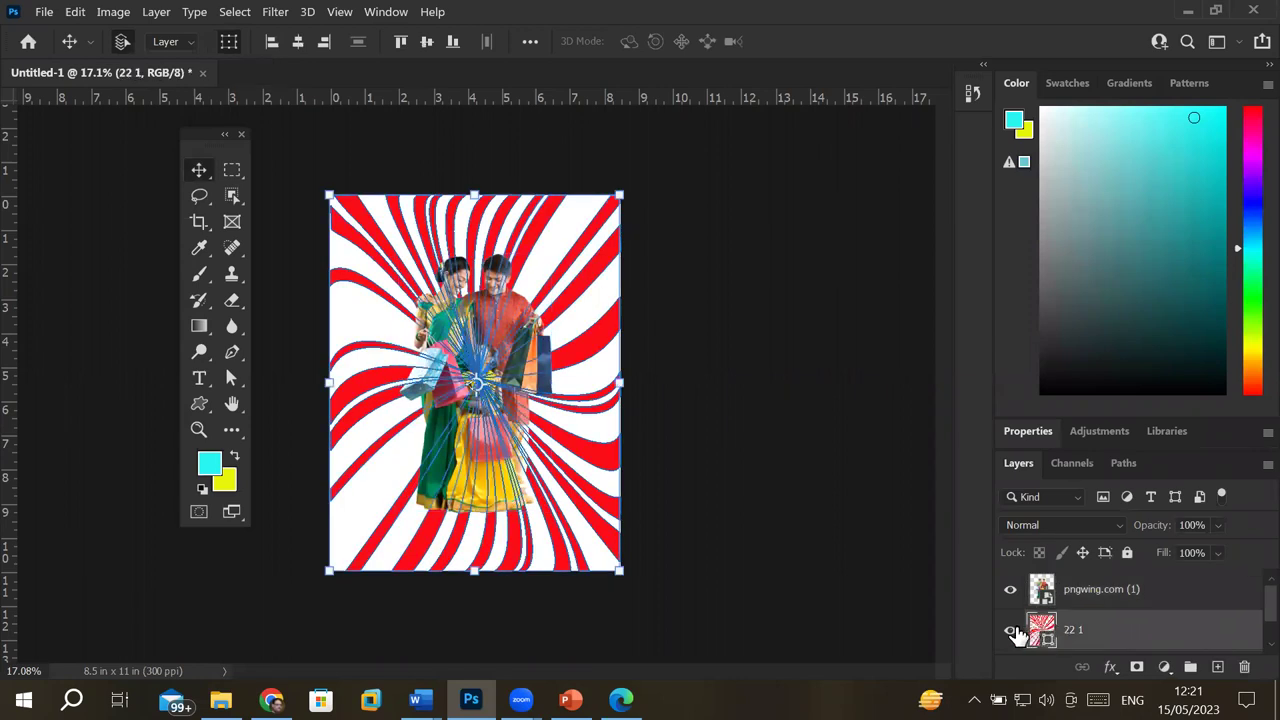
pyautogui.click(1012, 630)
pyautogui.click(1012, 630)
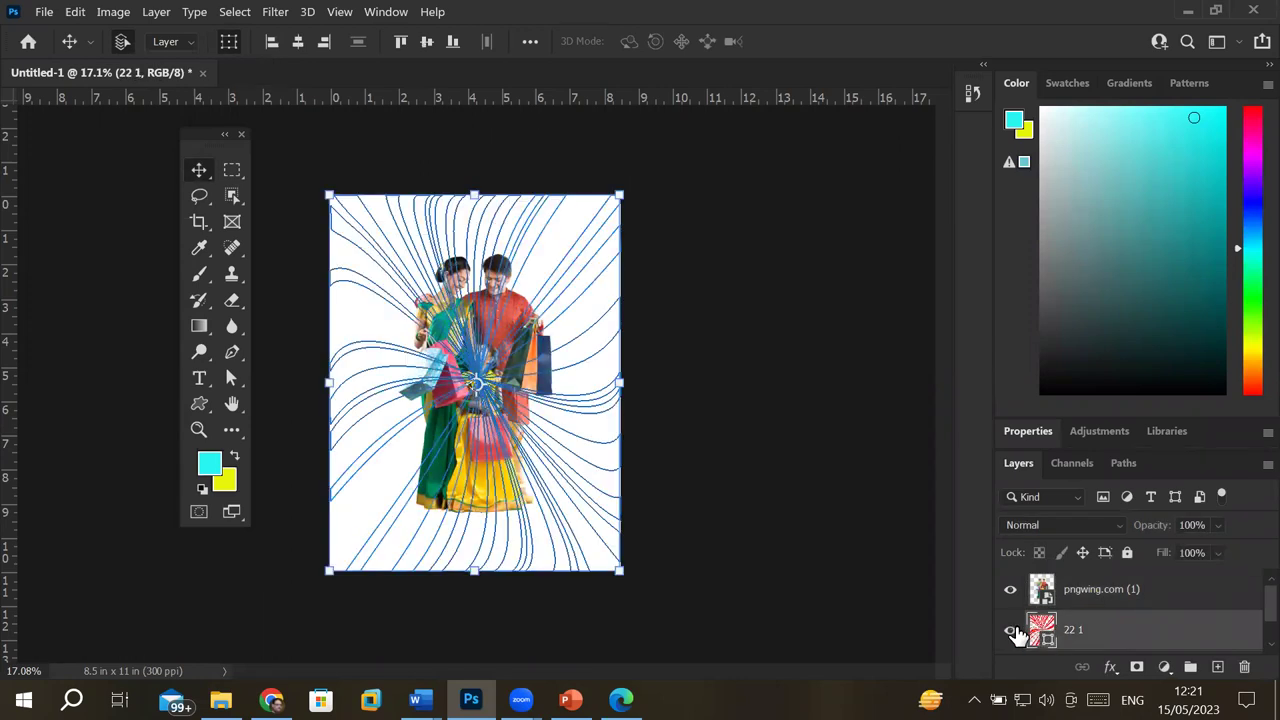
pyautogui.click(1011, 630)
pyautogui.click(1012, 630)
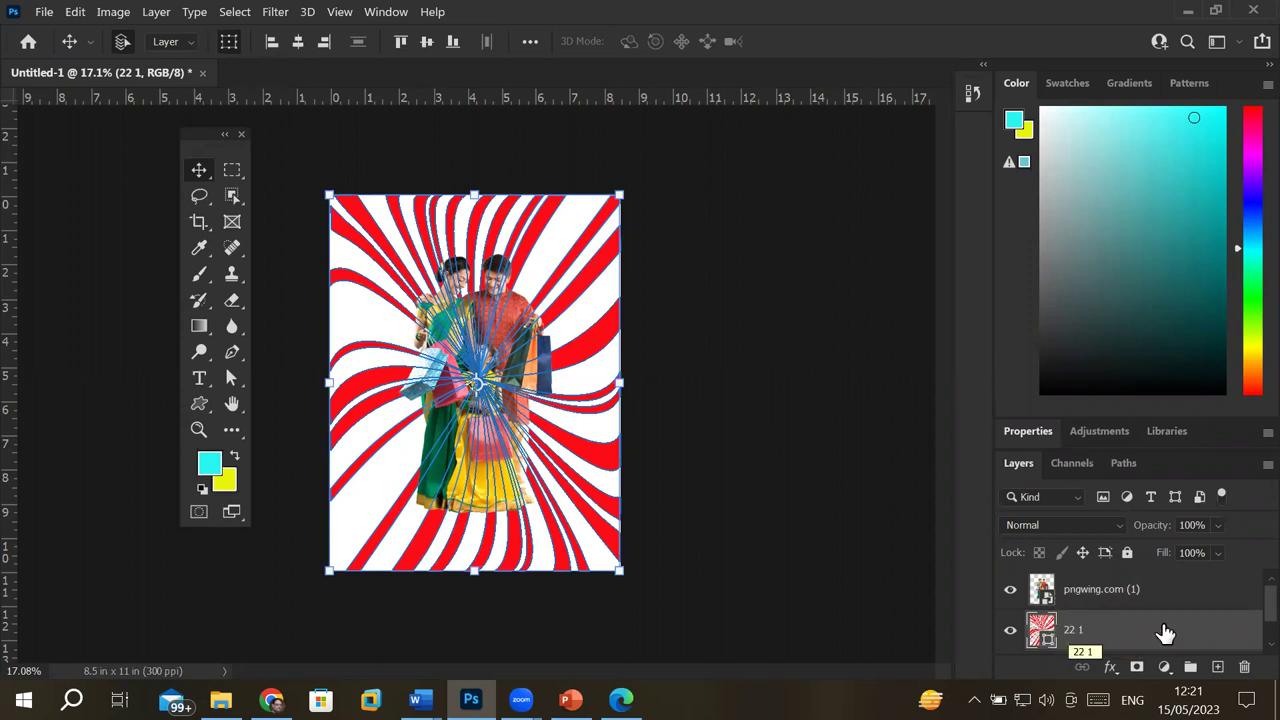
pyautogui.scroll(-2, 1257, 608)
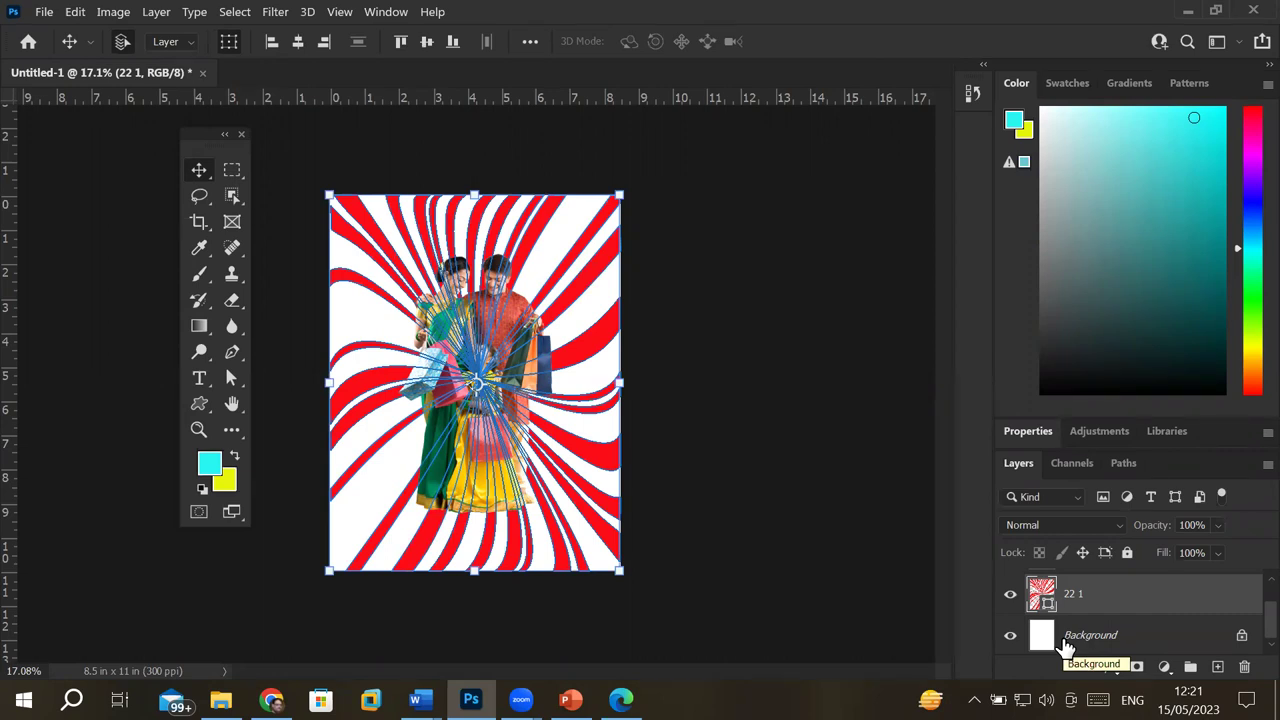
pyautogui.click(1066, 648)
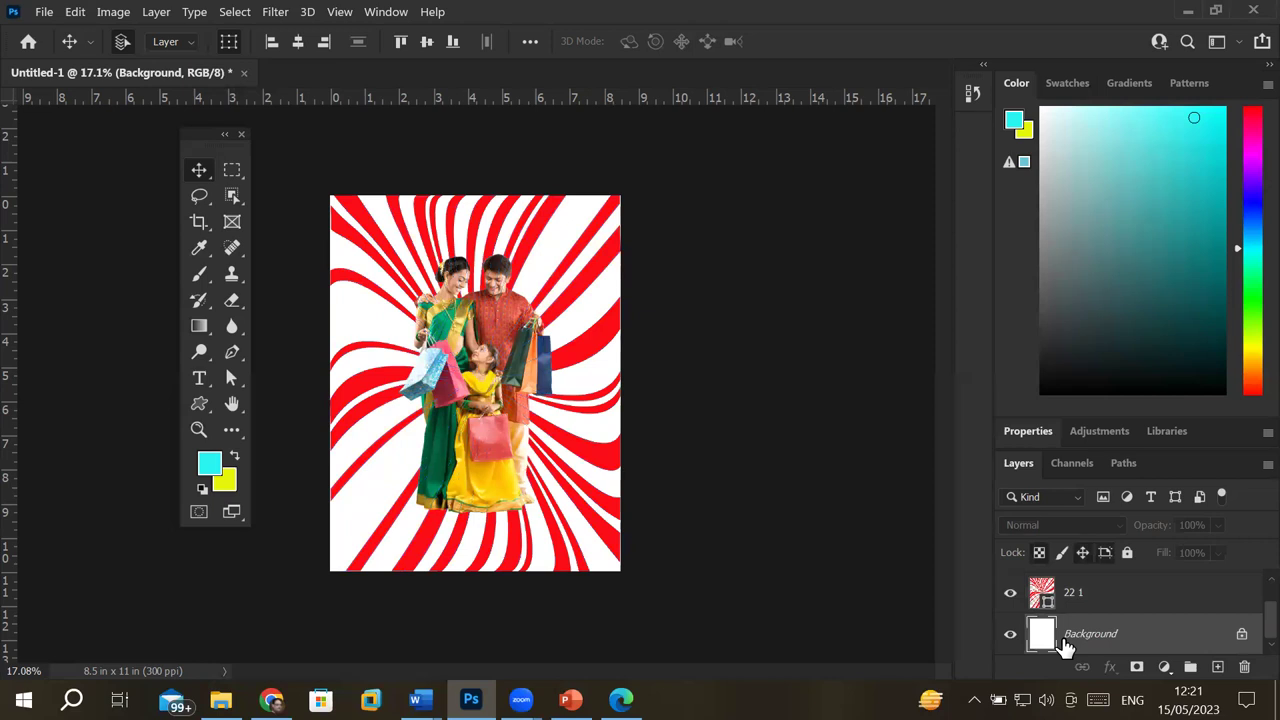
# Step: Unlock the Background into Layer 0 and fill it with cyan using Alt+Backspace
pyautogui.click(1241, 634)
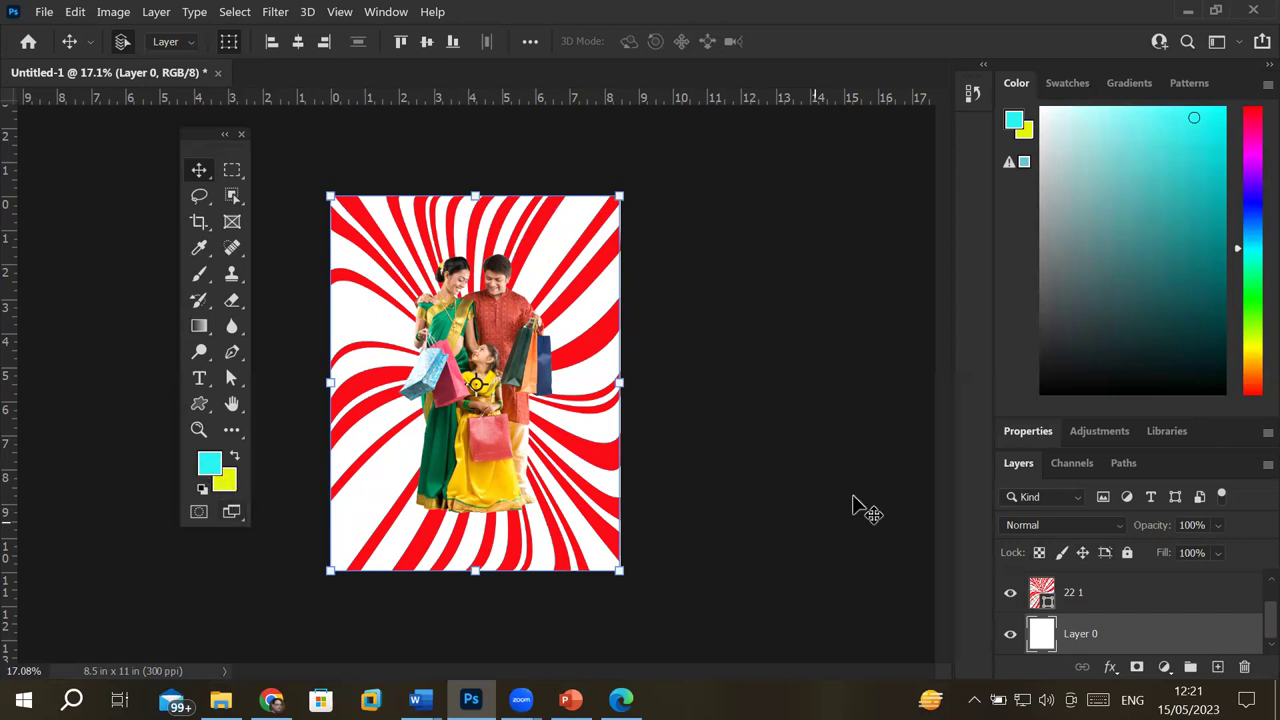
pyautogui.hotkey('ctrl', 'BackSpace')
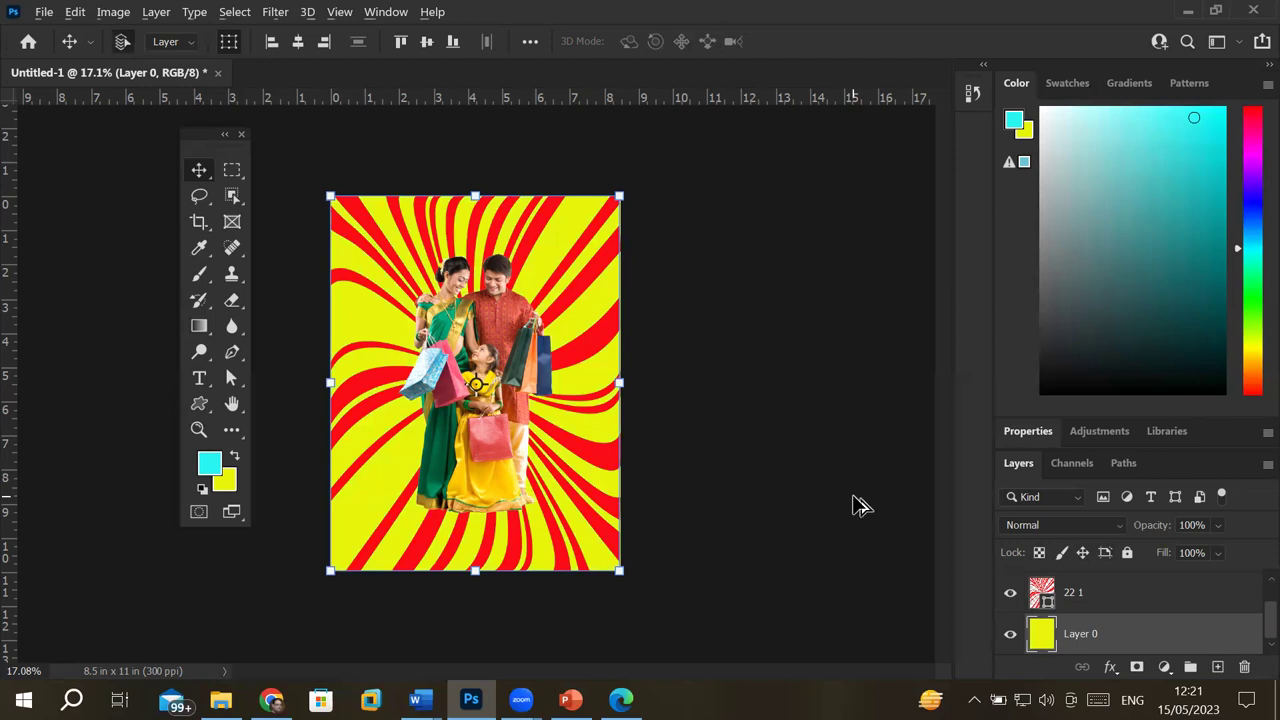
pyautogui.hotkey('alt', 'BackSpace')
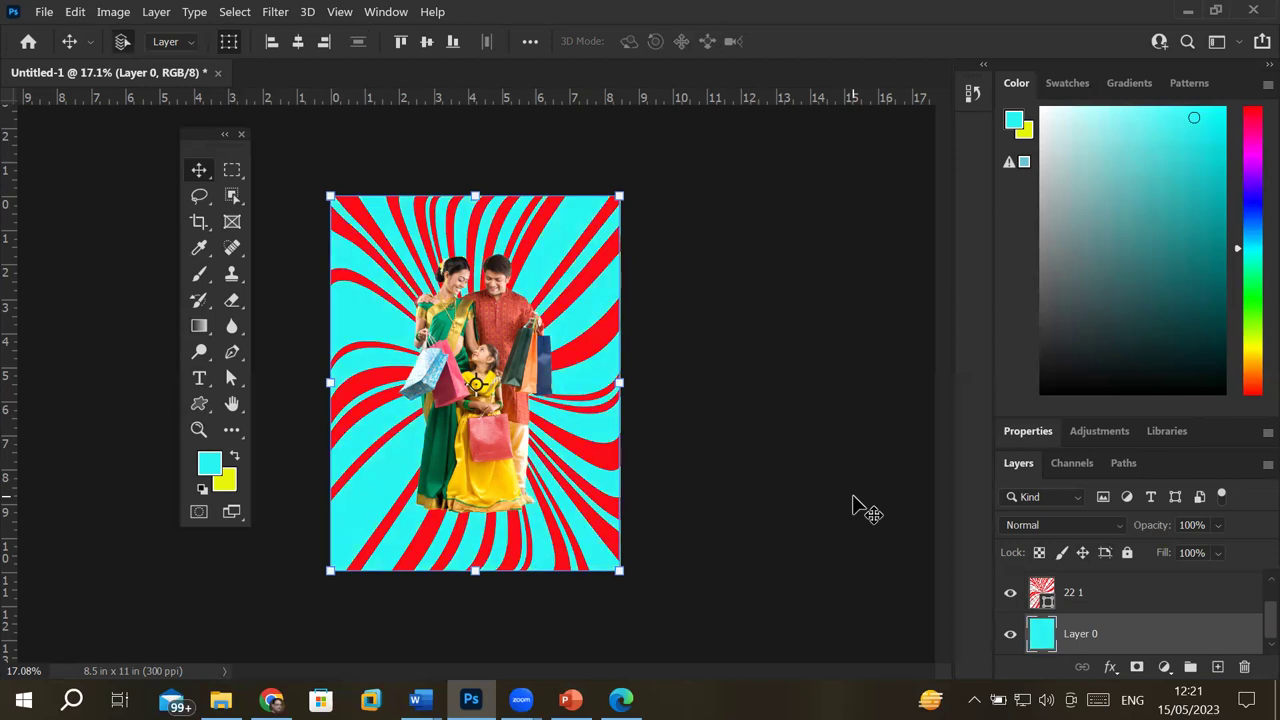
pyautogui.click(108, 14)
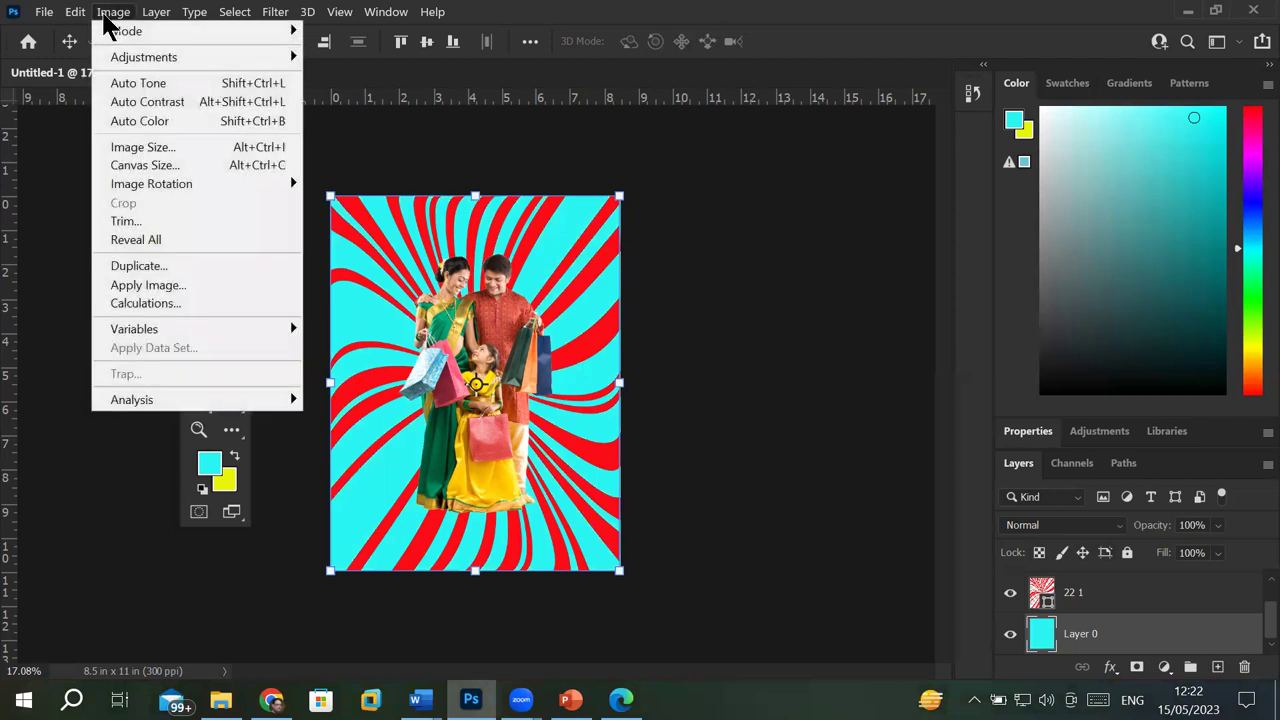
pyautogui.click(106, 14)
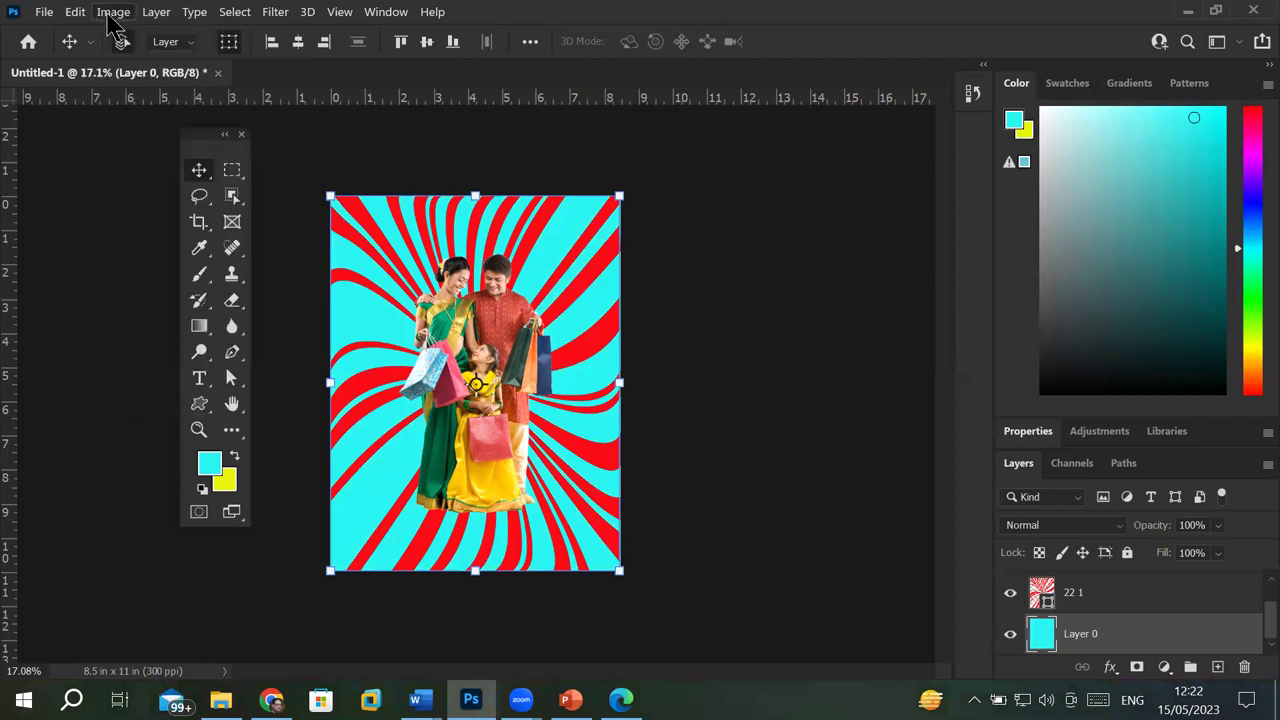
pyautogui.click(80, 14)
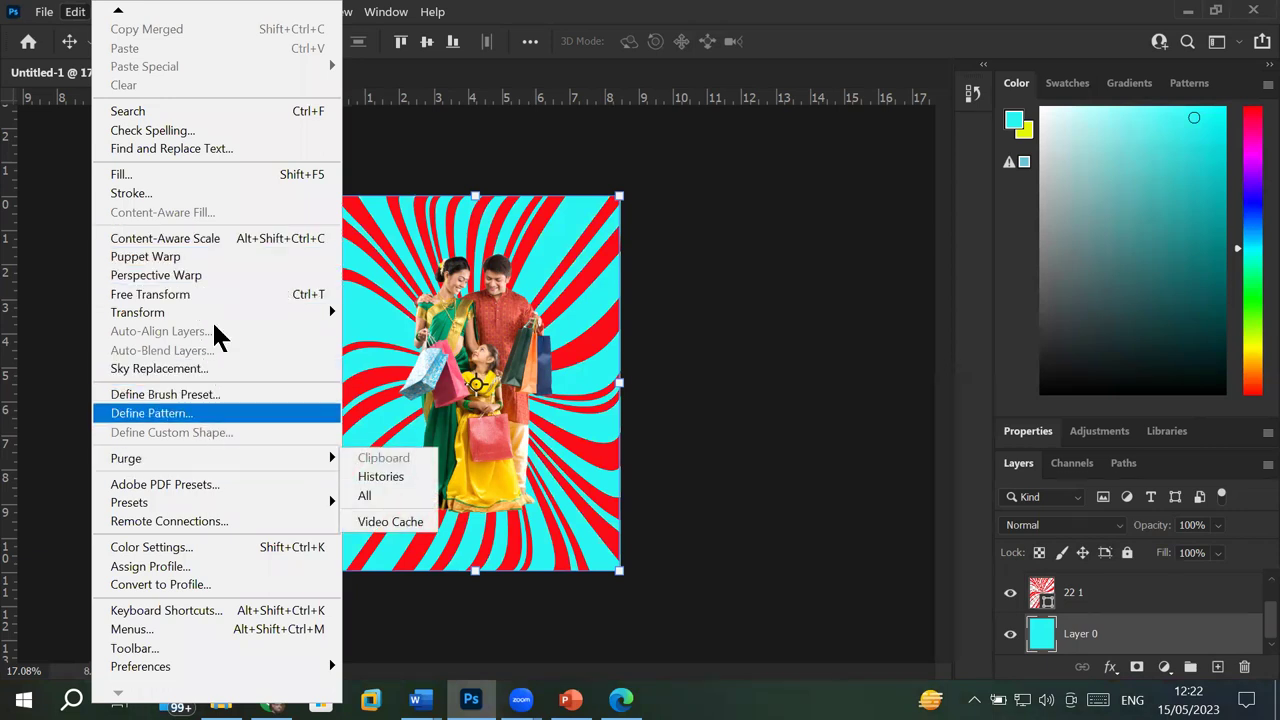
# Step: Fill Layer 0 with the blue mosaic pattern via Edit > Fill, replacing the cyan
pyautogui.click(232, 183)
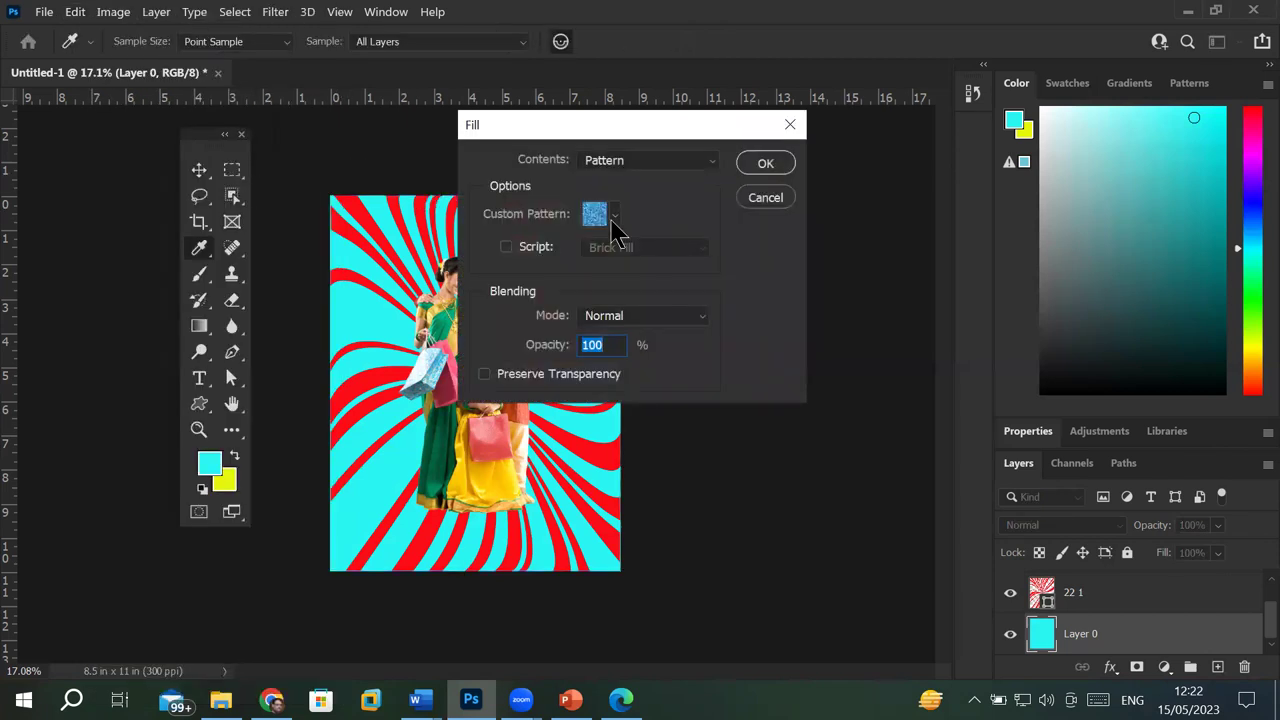
pyautogui.click(765, 168)
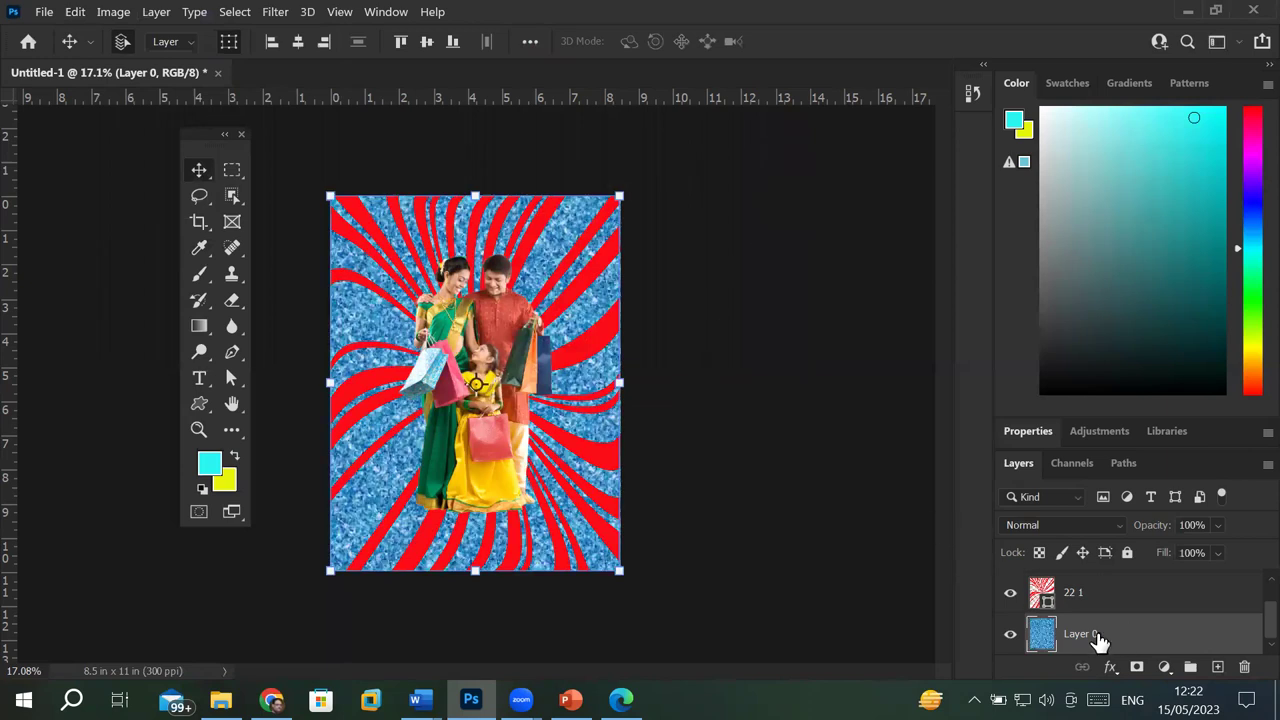
pyautogui.scroll(1, 495, 383)
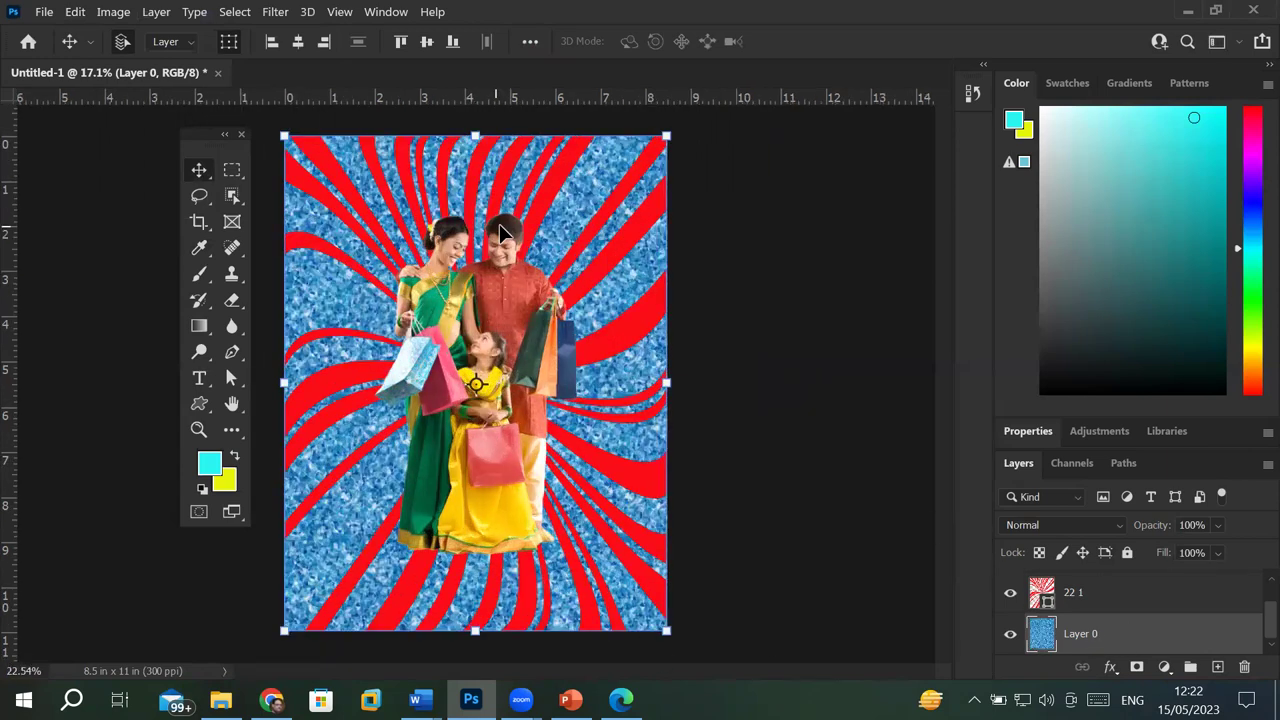
pyautogui.scroll(1, 668, 263)
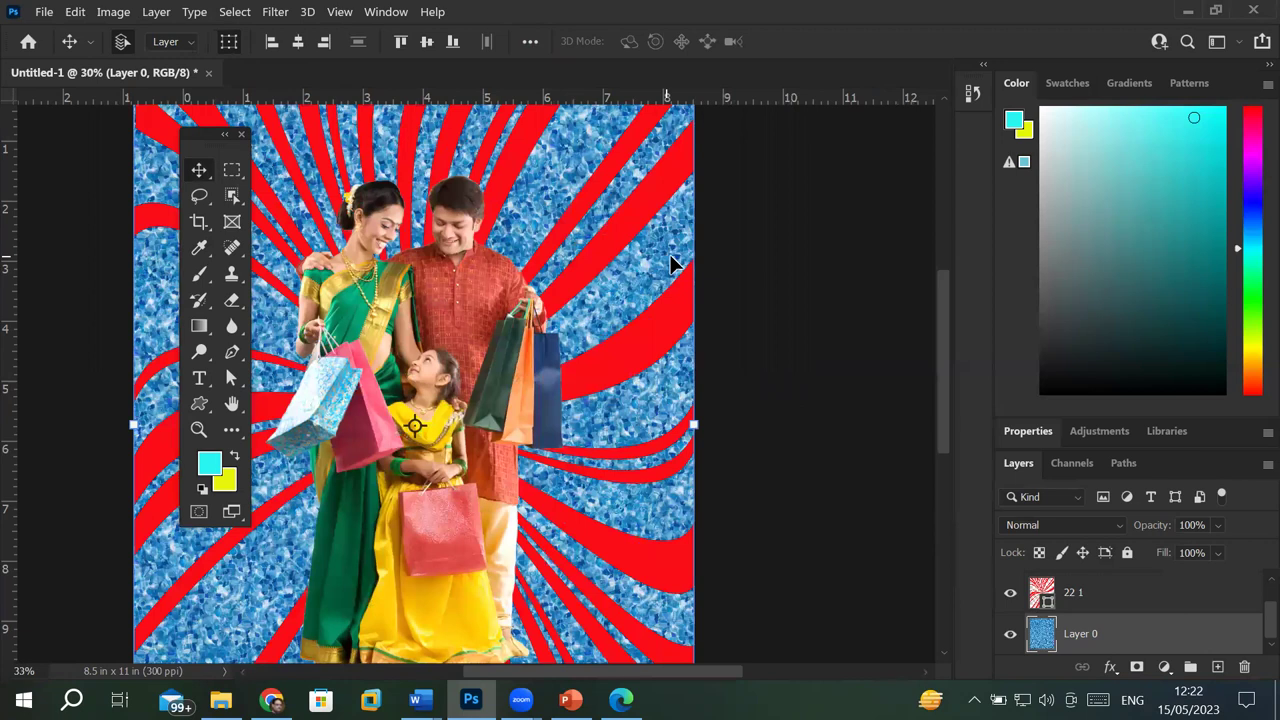
pyautogui.scroll(-1, 586, 285)
pyautogui.scroll(-1, 586, 285)
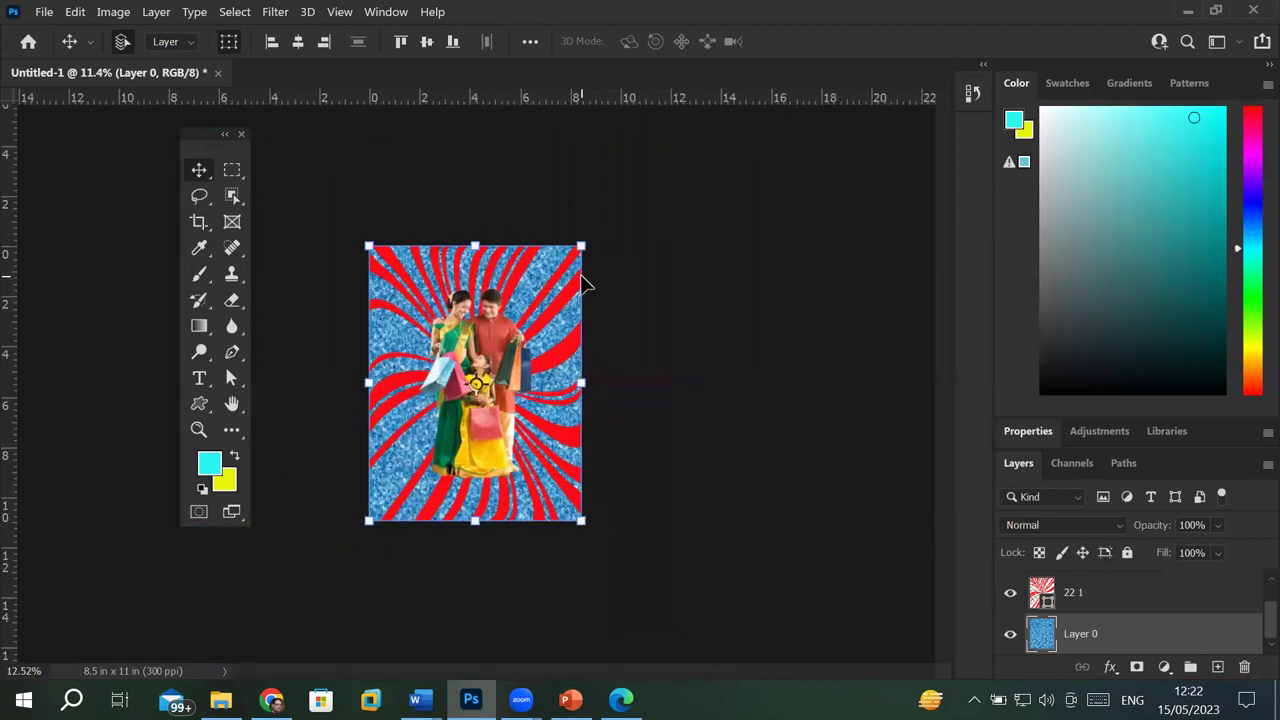
pyautogui.scroll(1, 586, 285)
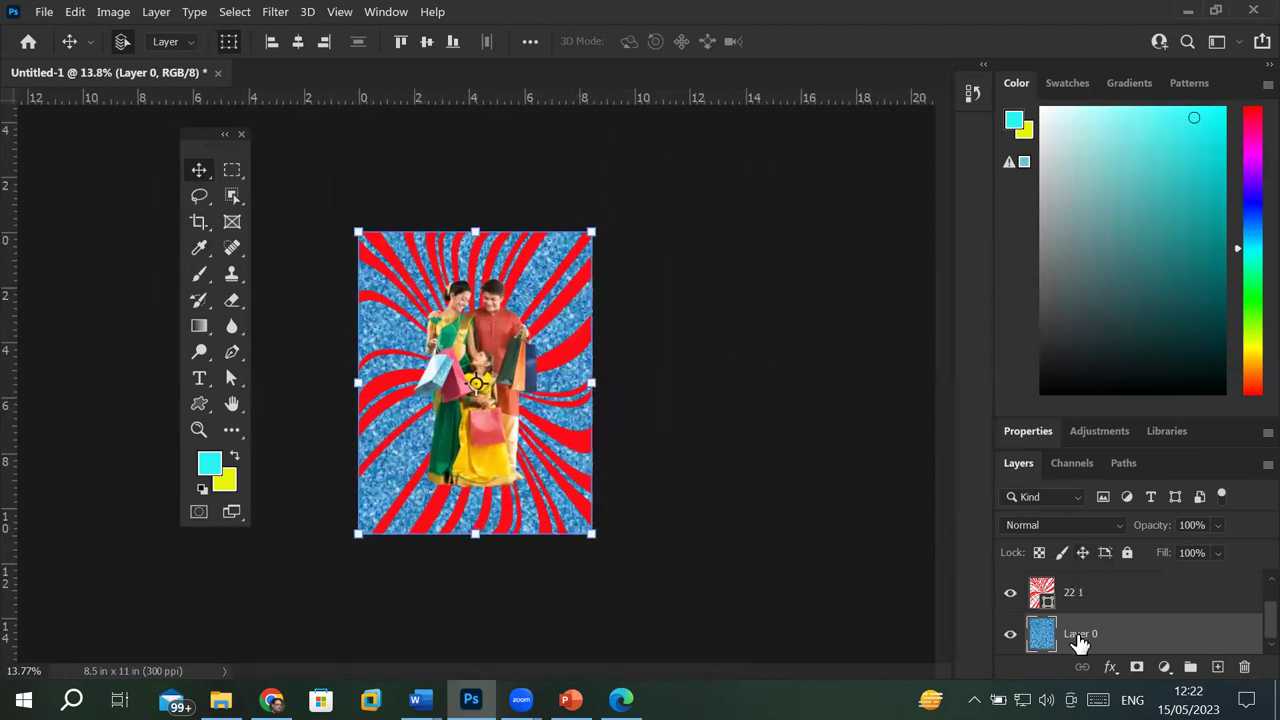
# Step: Open Edit > Stroke and choose a vivid bright green stroke colour
pyautogui.click(78, 13)
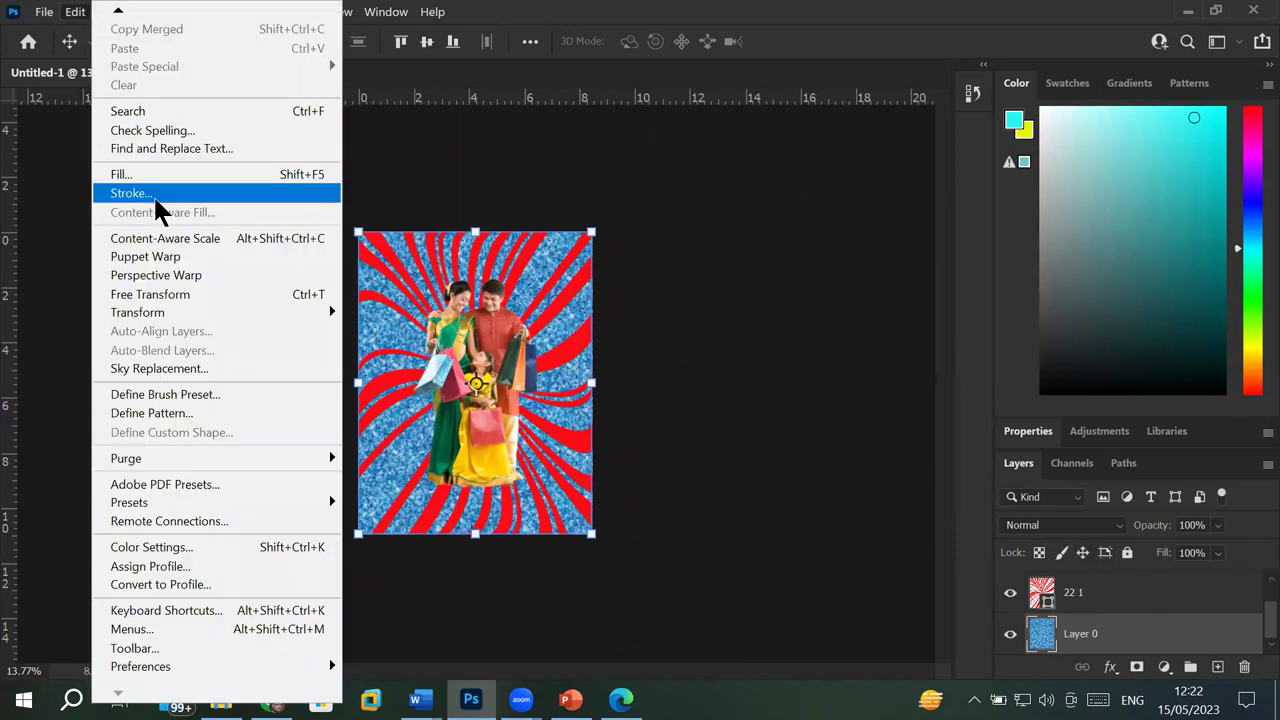
pyautogui.click(155, 197)
pyautogui.moveTo(622, 115); pyautogui.dragTo(806, 100)
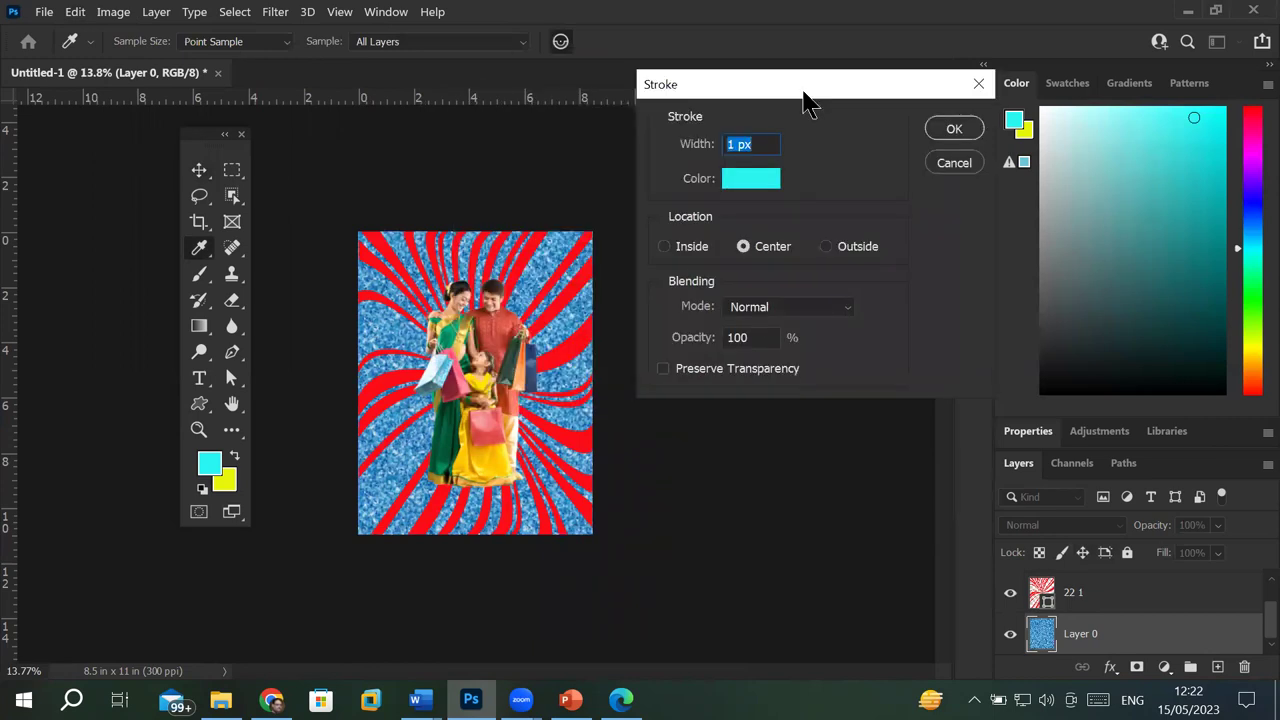
pyautogui.click(746, 144)
pyautogui.click(750, 190)
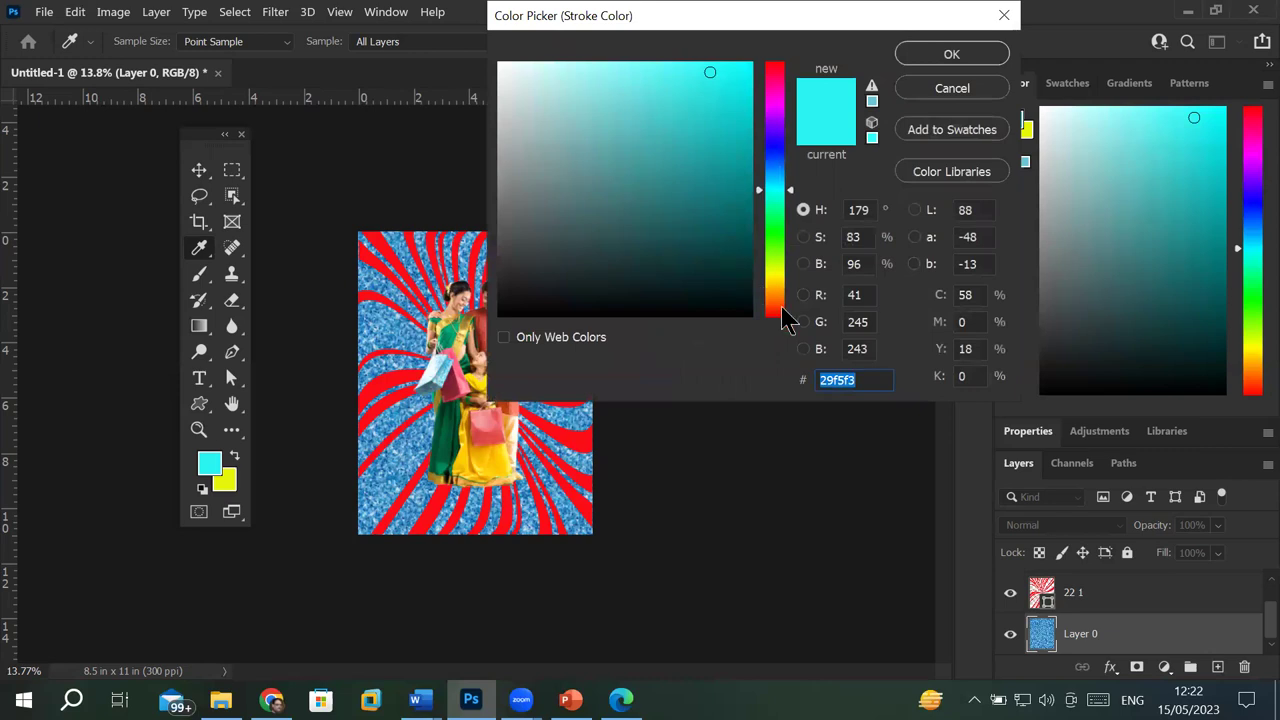
pyautogui.click(781, 309)
pyautogui.click(776, 146)
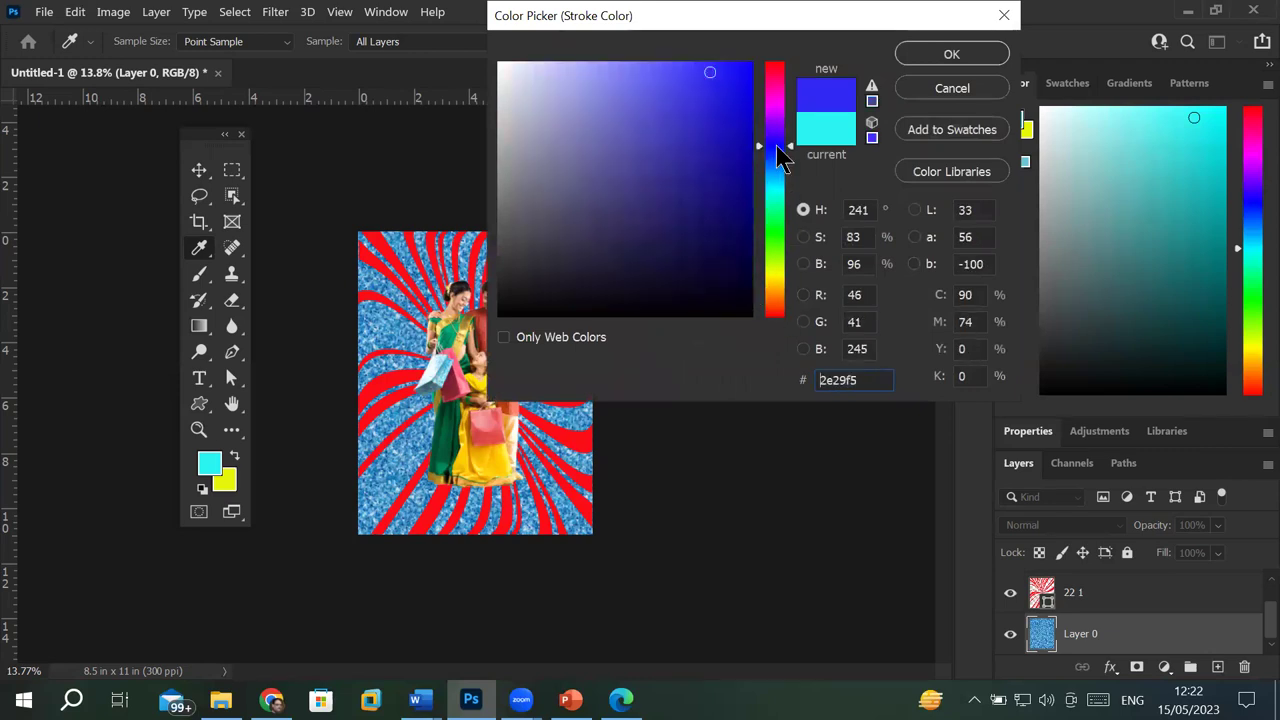
pyautogui.click(775, 71)
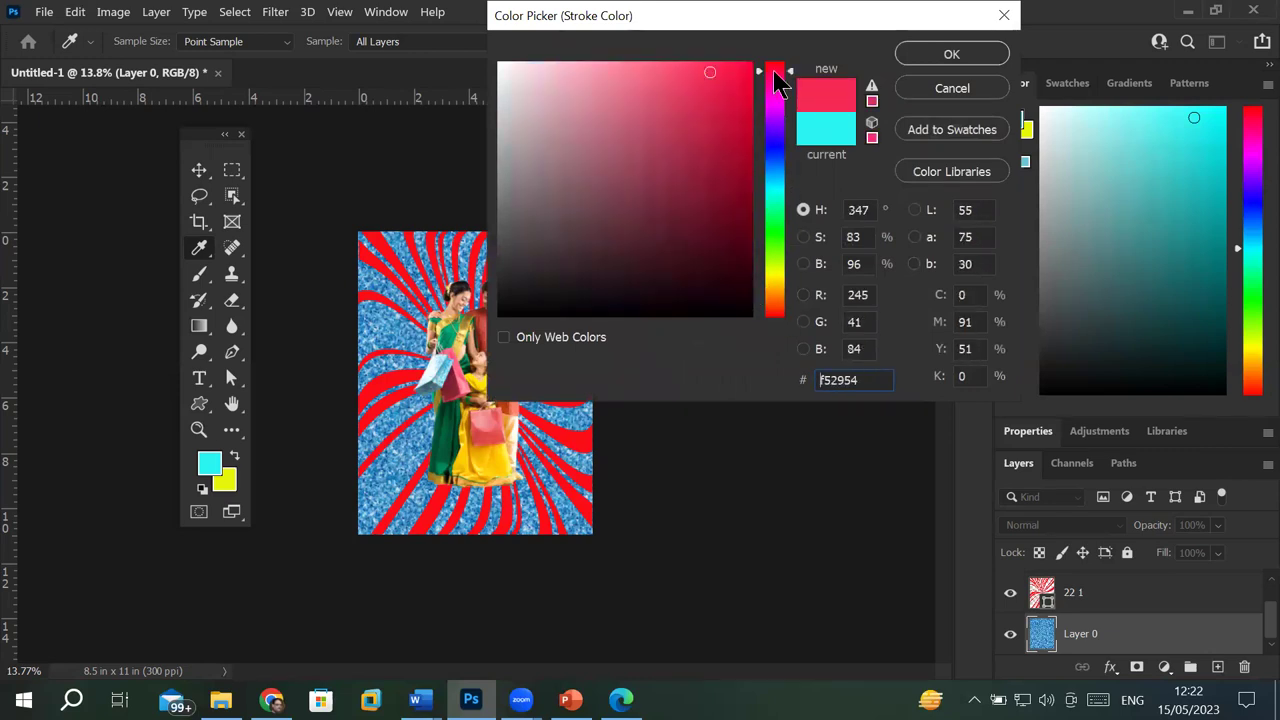
pyautogui.click(775, 229)
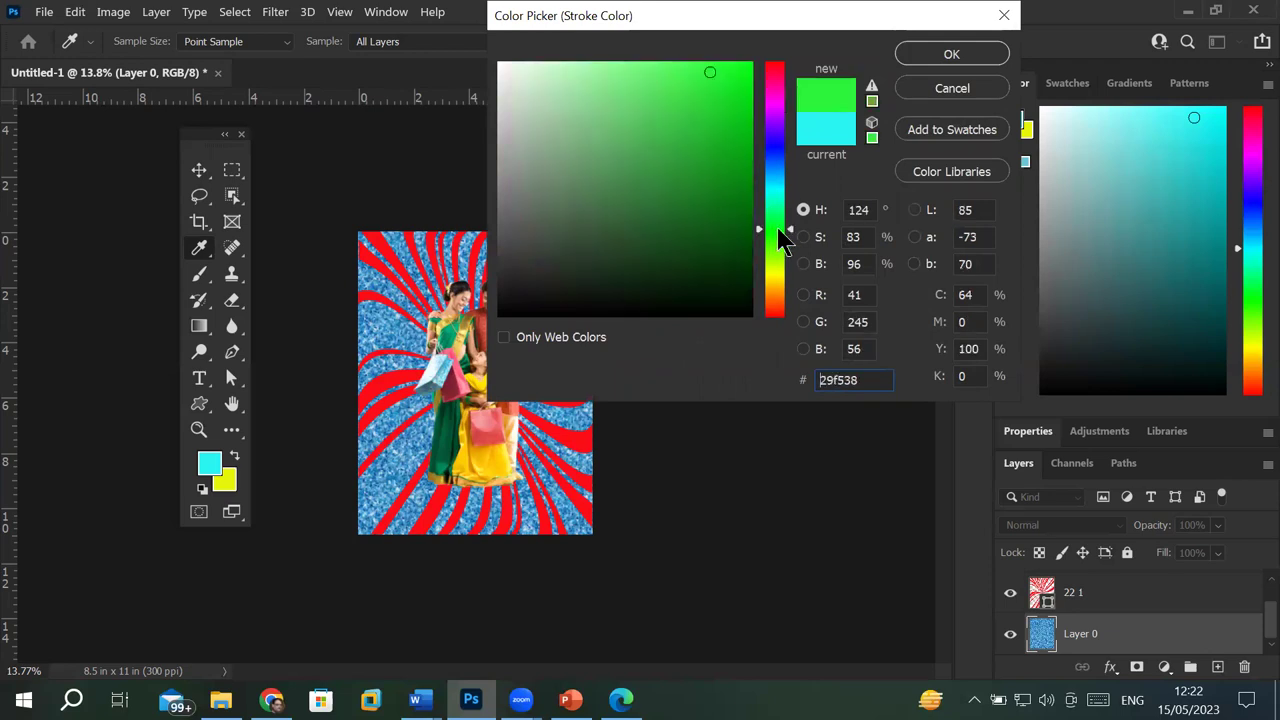
pyautogui.click(743, 68)
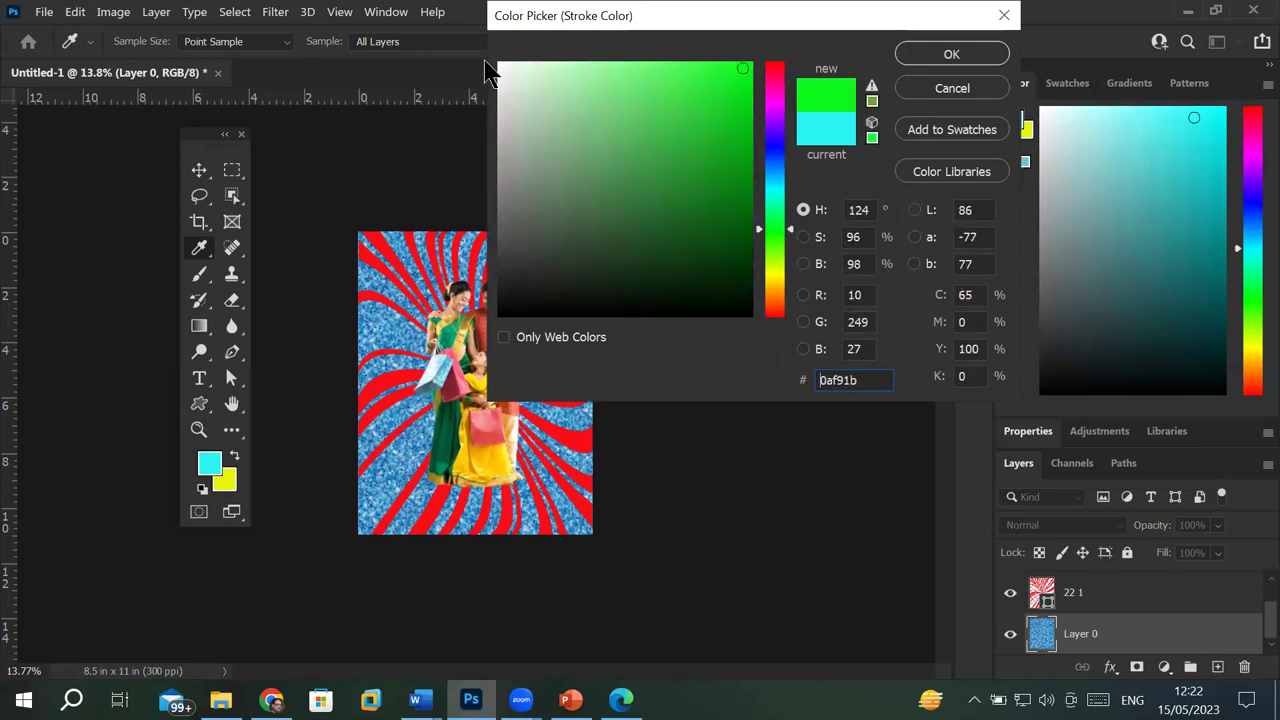
pyautogui.click(945, 56)
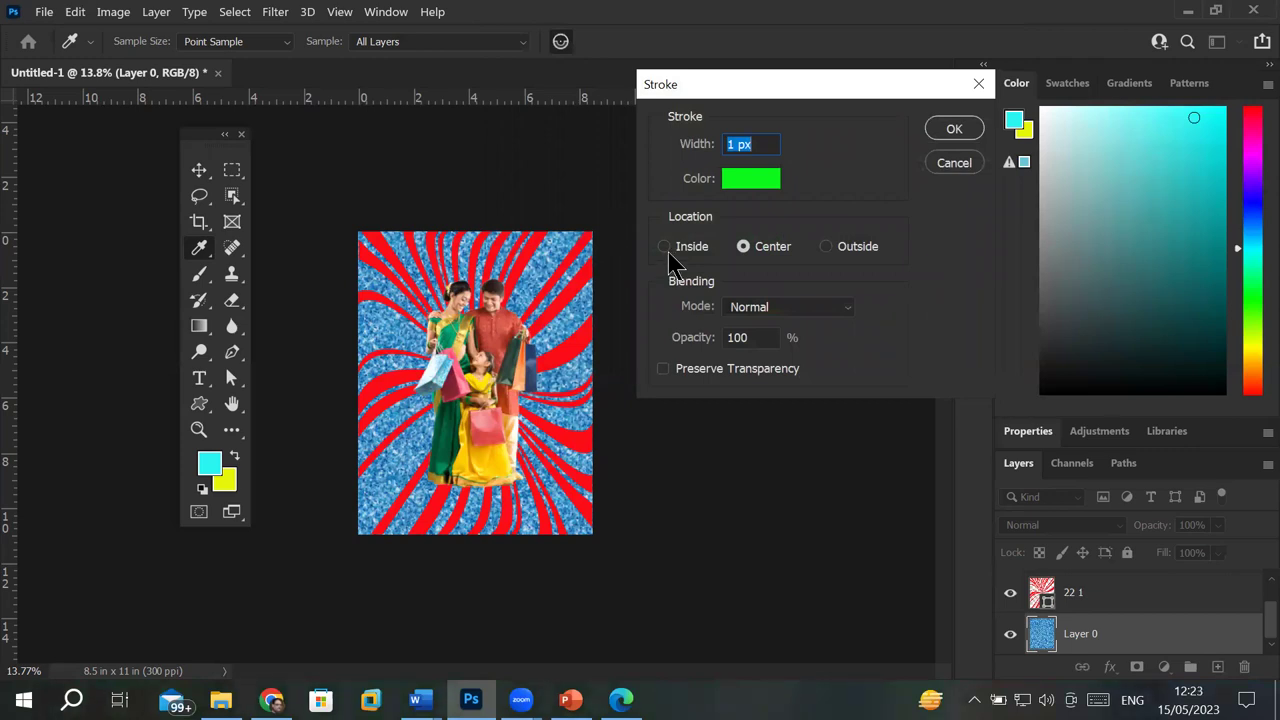
# Step: Set the stroke to 8 px placed Inside and apply the green border
pyautogui.click(664, 246)
pyautogui.scroll(1, 412, 220)
pyautogui.scroll(5, 271, 200)
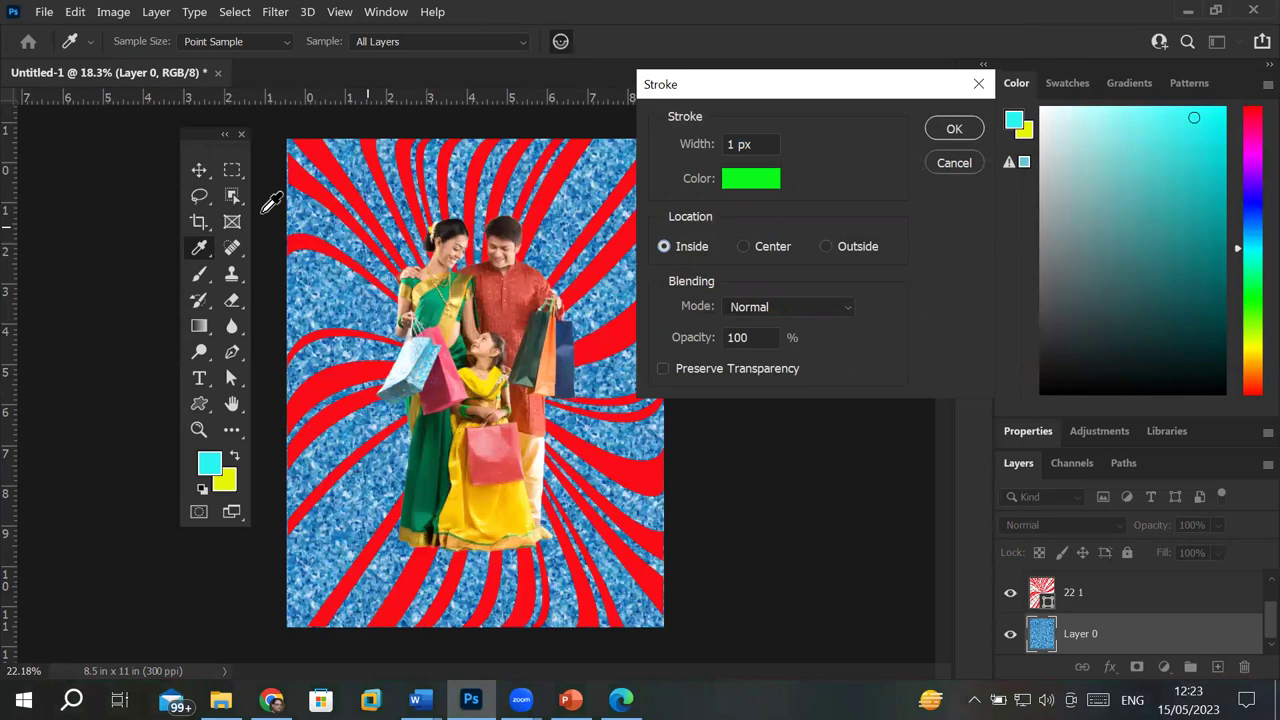
pyautogui.scroll(3, 251, 251)
pyautogui.scroll(2, 200, 400)
pyautogui.scroll(1, 118, 524)
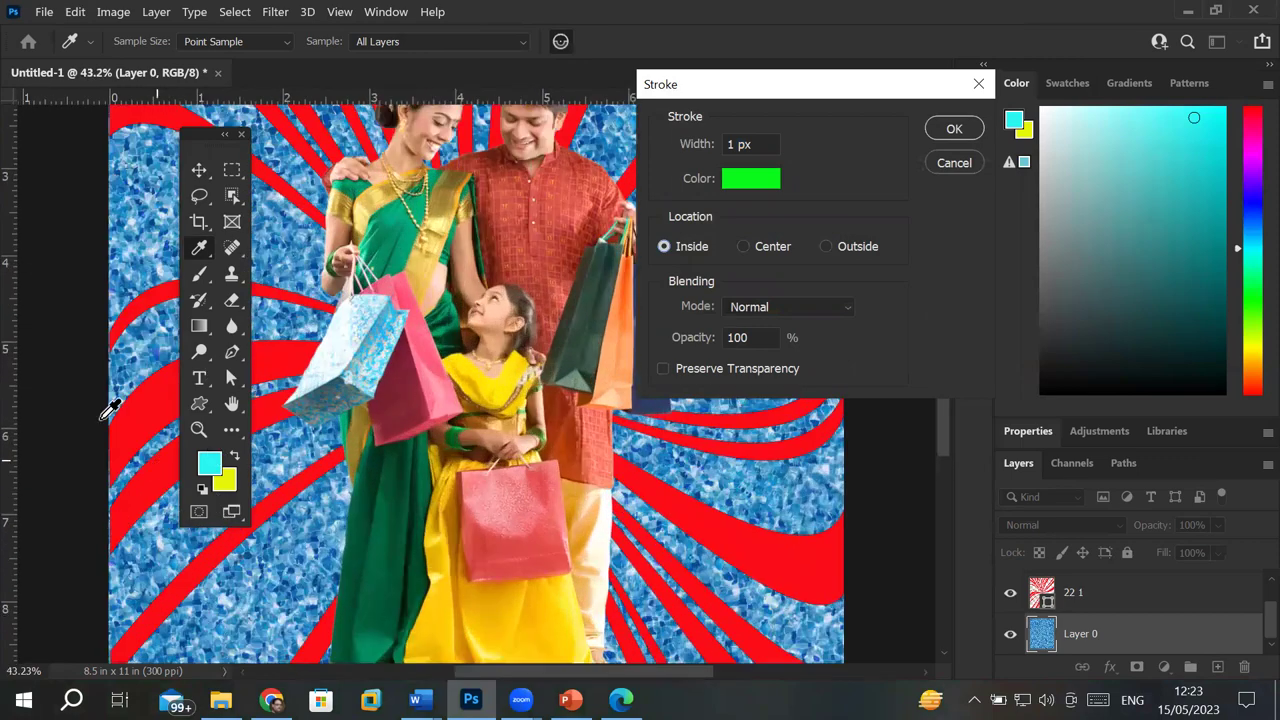
pyautogui.scroll(1, 104, 394)
pyautogui.scroll(2, 102, 392)
pyautogui.scroll(1, 102, 392)
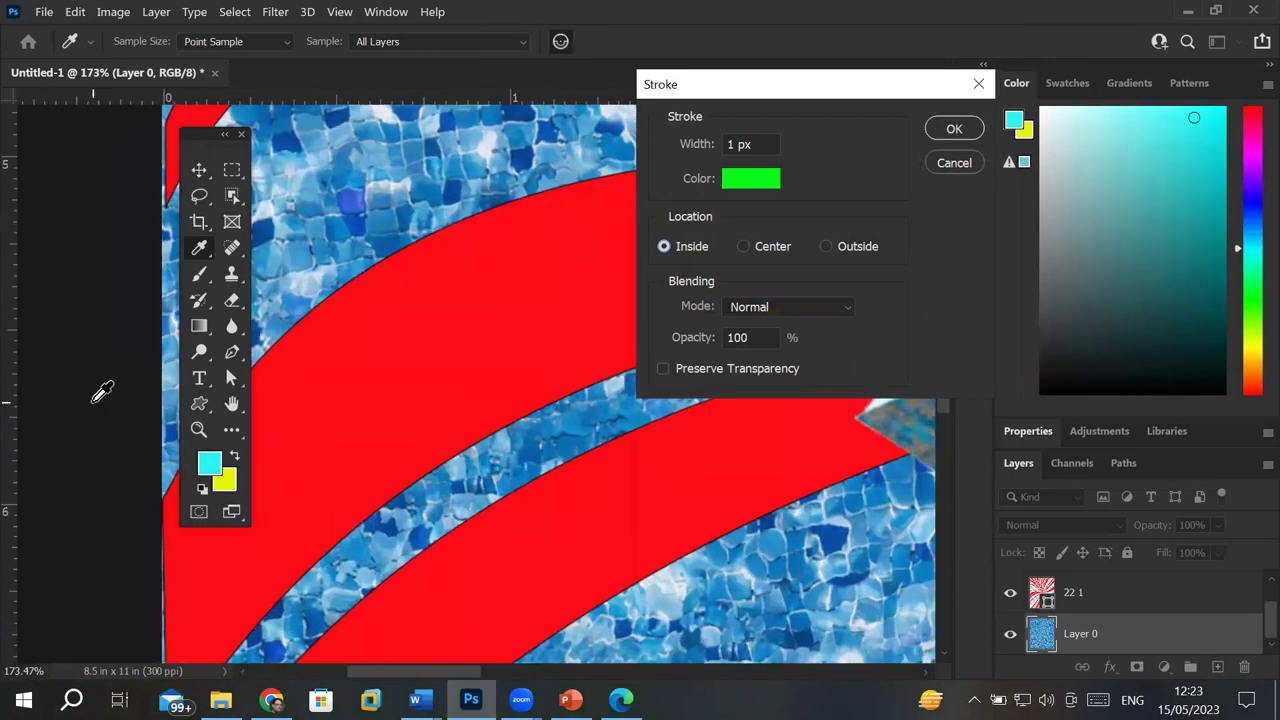
pyautogui.scroll(2, 763, 140)
pyautogui.click(958, 132)
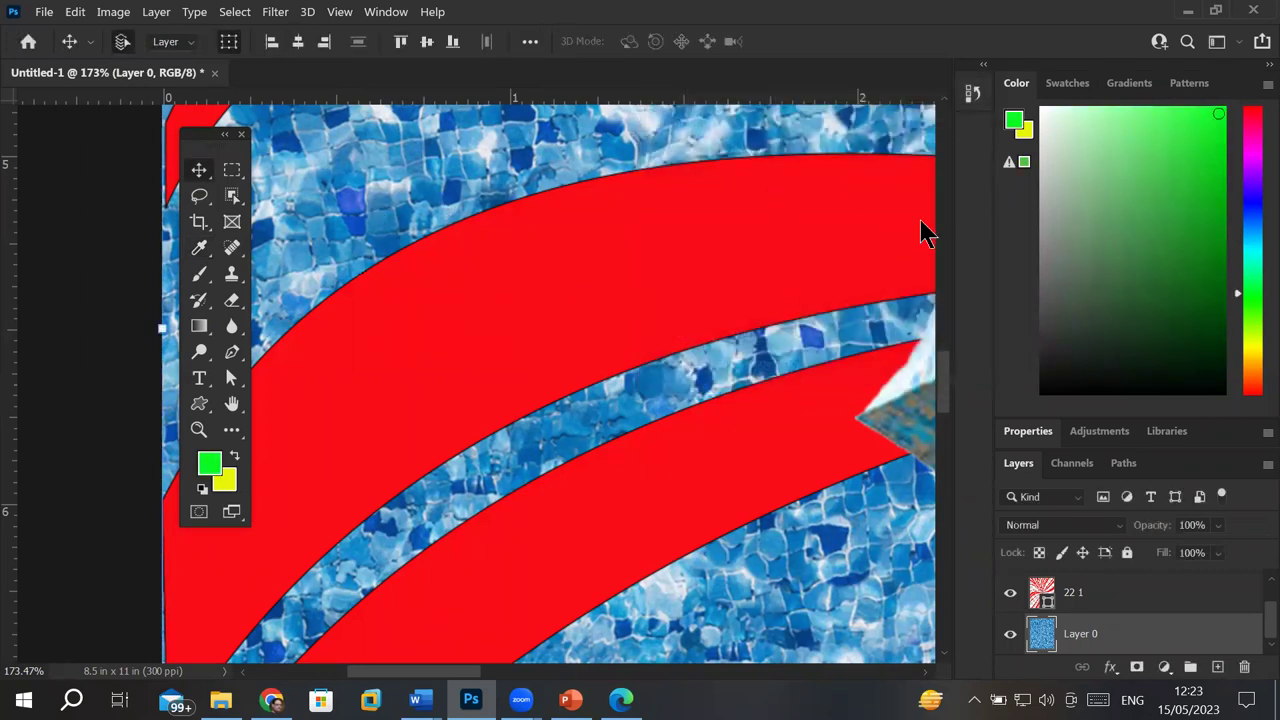
pyautogui.scroll(-3, 592, 194)
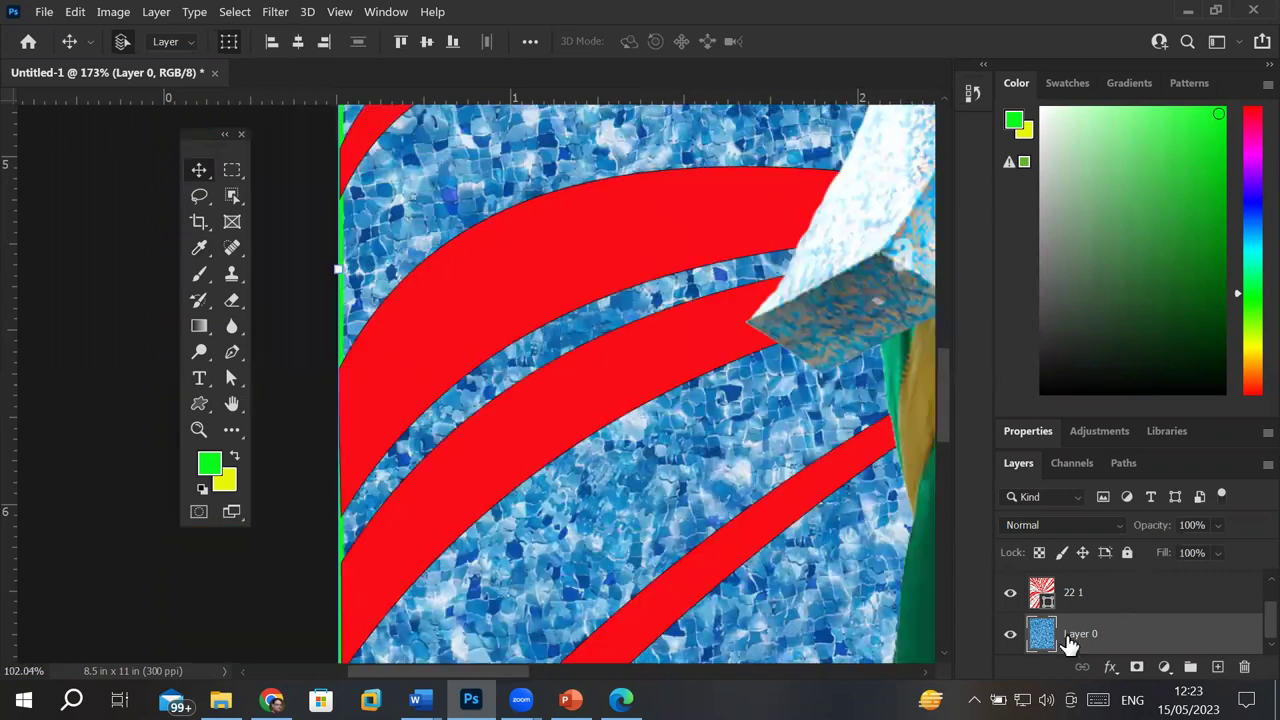
pyautogui.scroll(2, 340, 265)
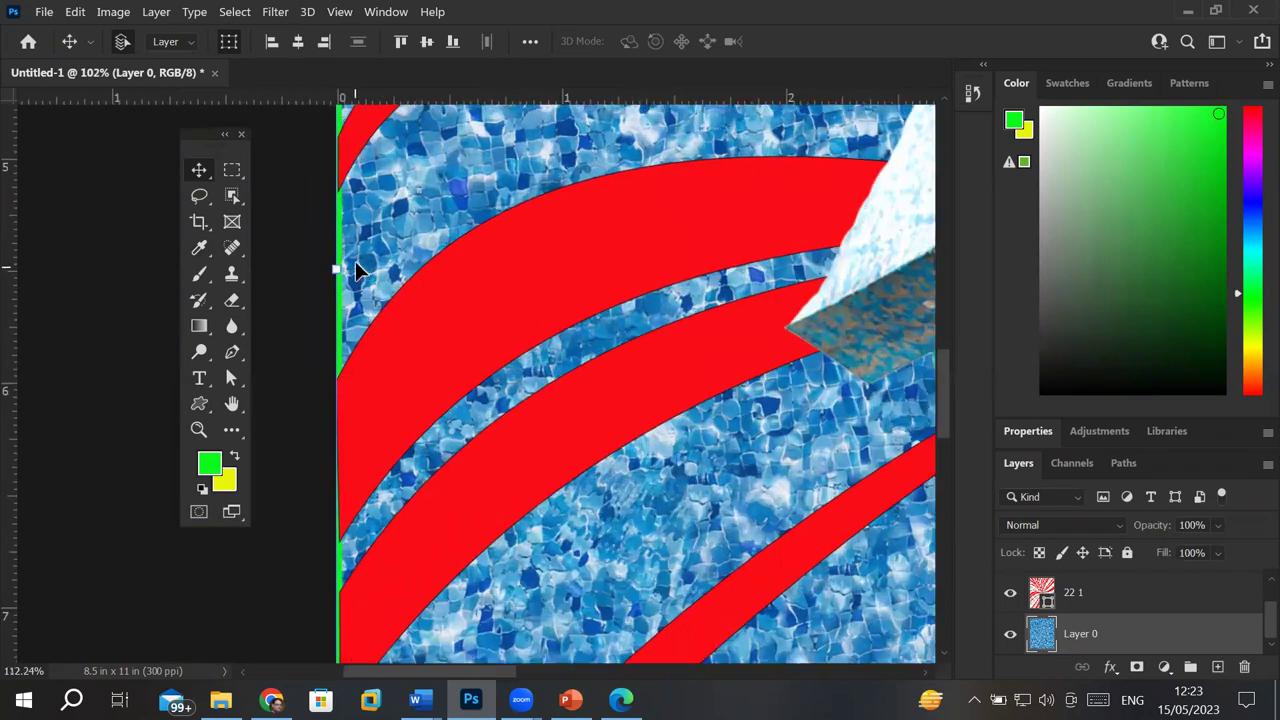
pyautogui.scroll(2, 342, 270)
pyautogui.scroll(2, 342, 270)
pyautogui.scroll(2, 342, 270)
pyautogui.scroll(2, 342, 270)
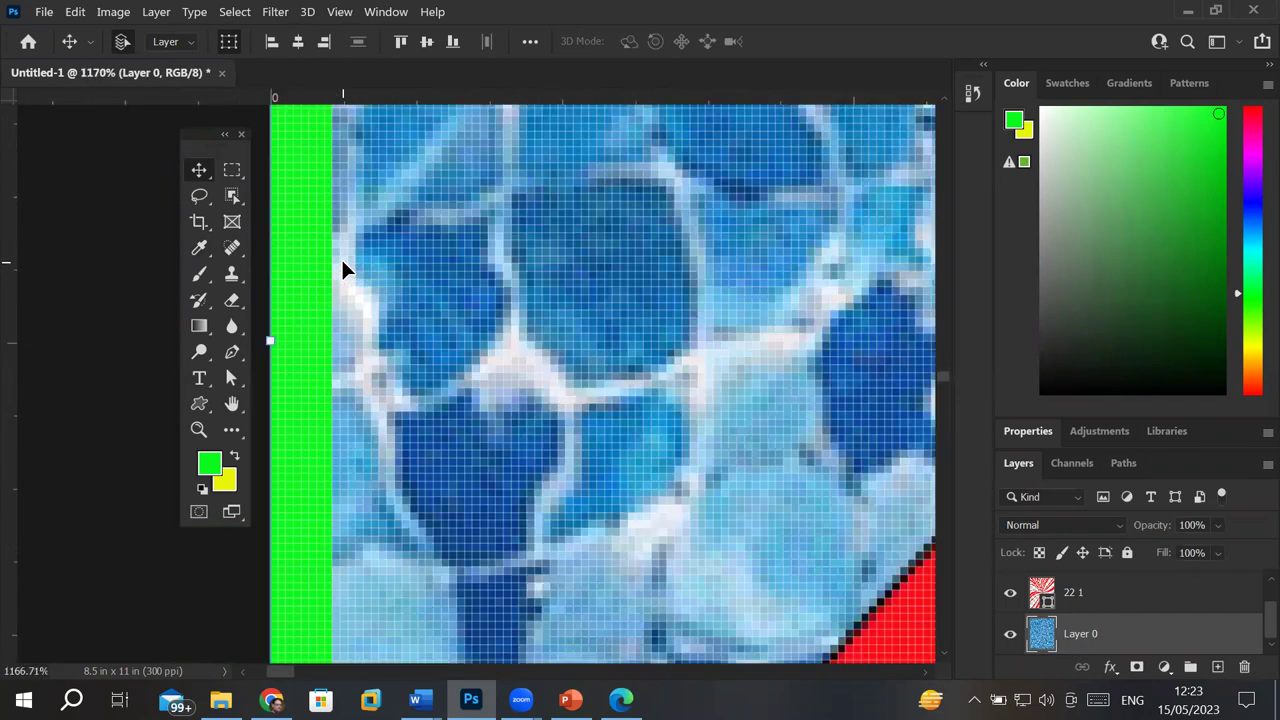
pyautogui.scroll(-2, 342, 270)
pyautogui.scroll(-2, 342, 270)
pyautogui.scroll(-2, 342, 270)
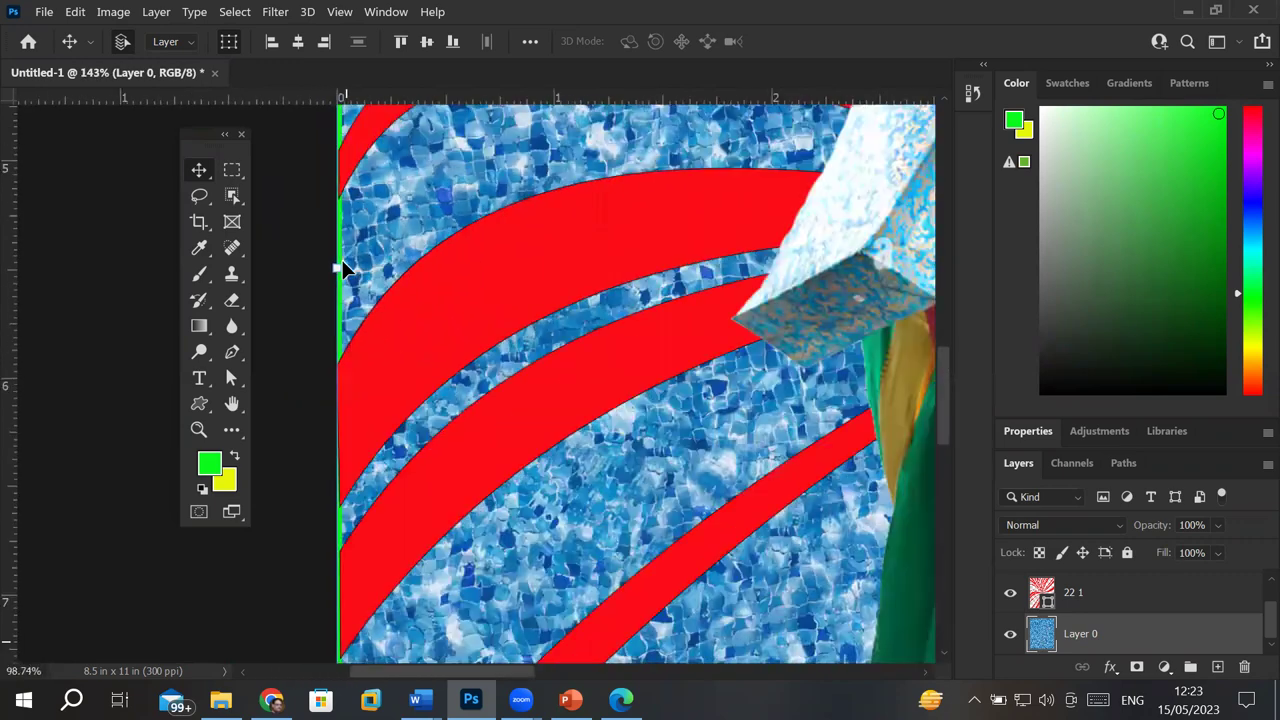
pyautogui.scroll(-2, 342, 270)
pyautogui.scroll(-2, 341, 265)
pyautogui.scroll(-3, 341, 265)
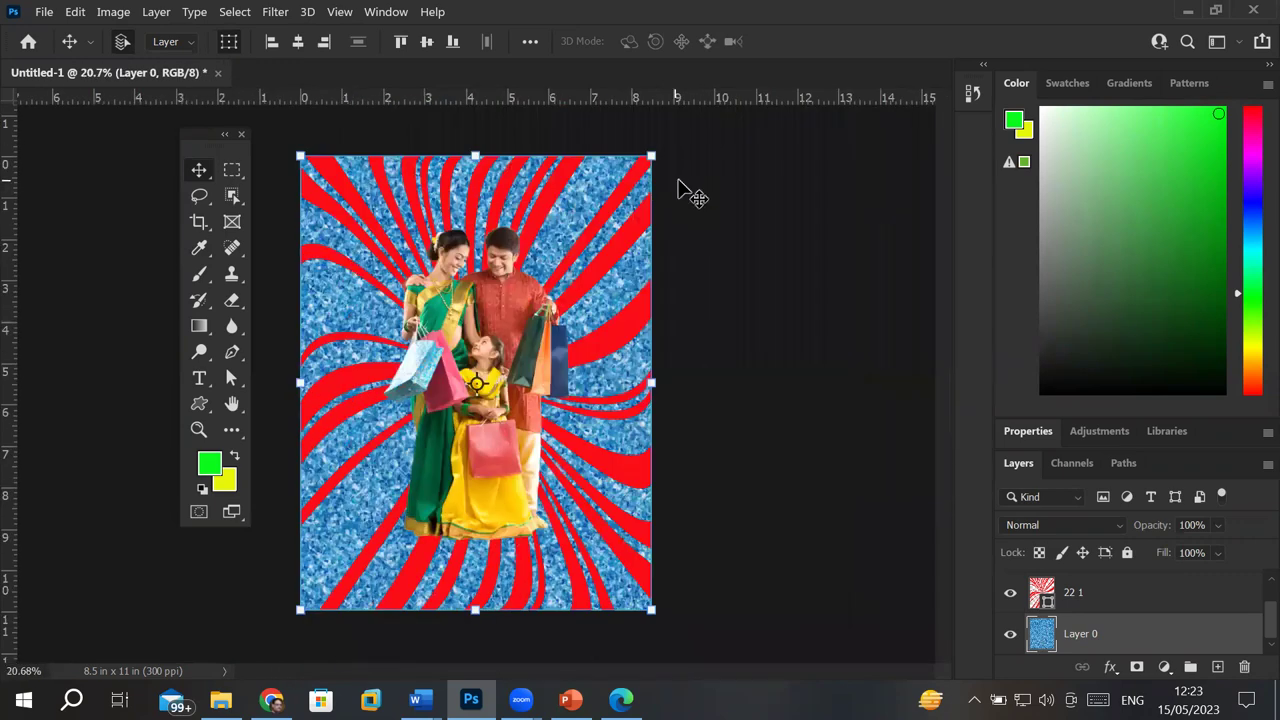
pyautogui.scroll(1, 690, 195)
pyautogui.scroll(2, 705, 200)
pyautogui.scroll(3, 705, 200)
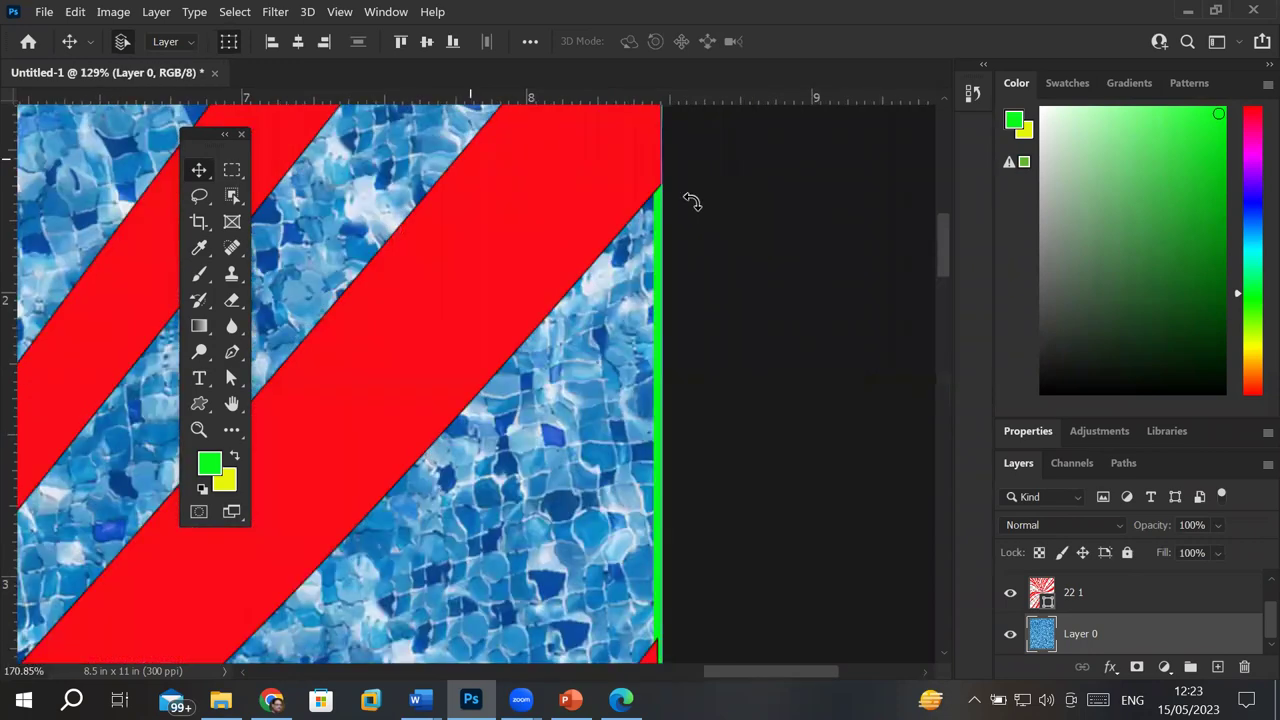
pyautogui.scroll(3, 700, 210)
pyautogui.scroll(1, 690, 212)
pyautogui.scroll(-1, 686, 209)
pyautogui.scroll(-1, 686, 209)
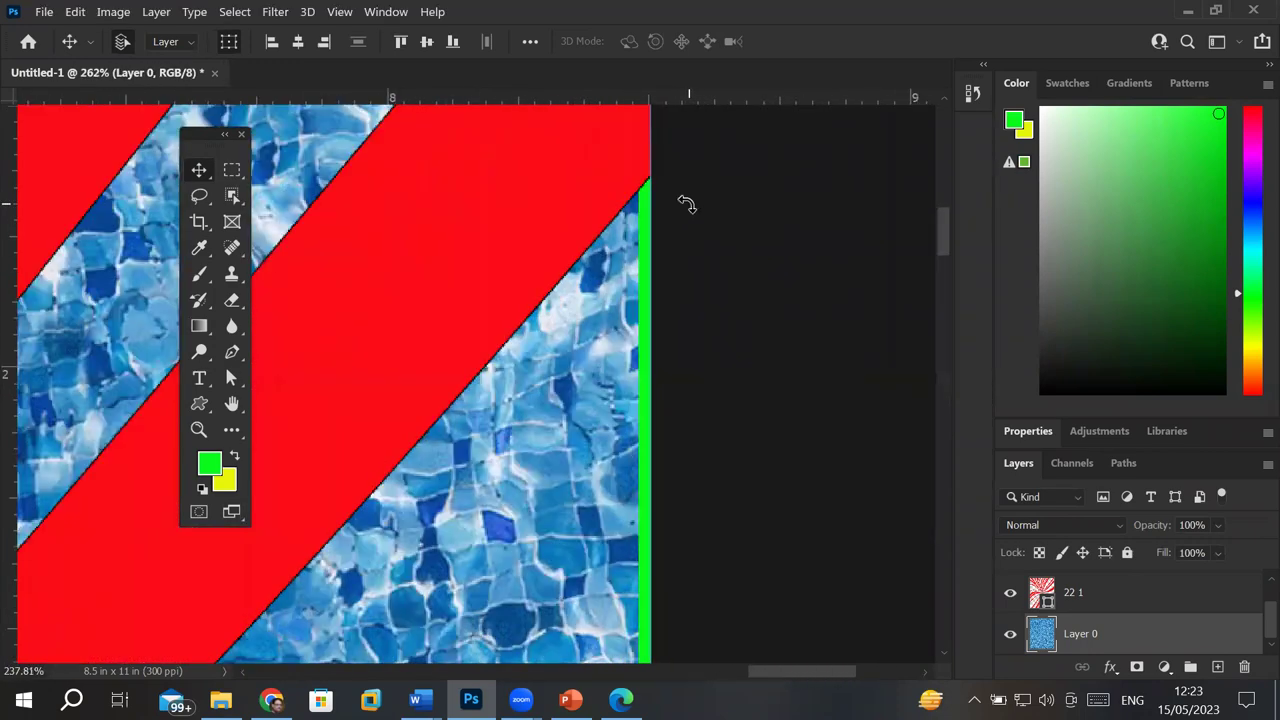
pyautogui.scroll(-2, 685, 205)
pyautogui.scroll(-3, 685, 204)
pyautogui.scroll(-3, 685, 204)
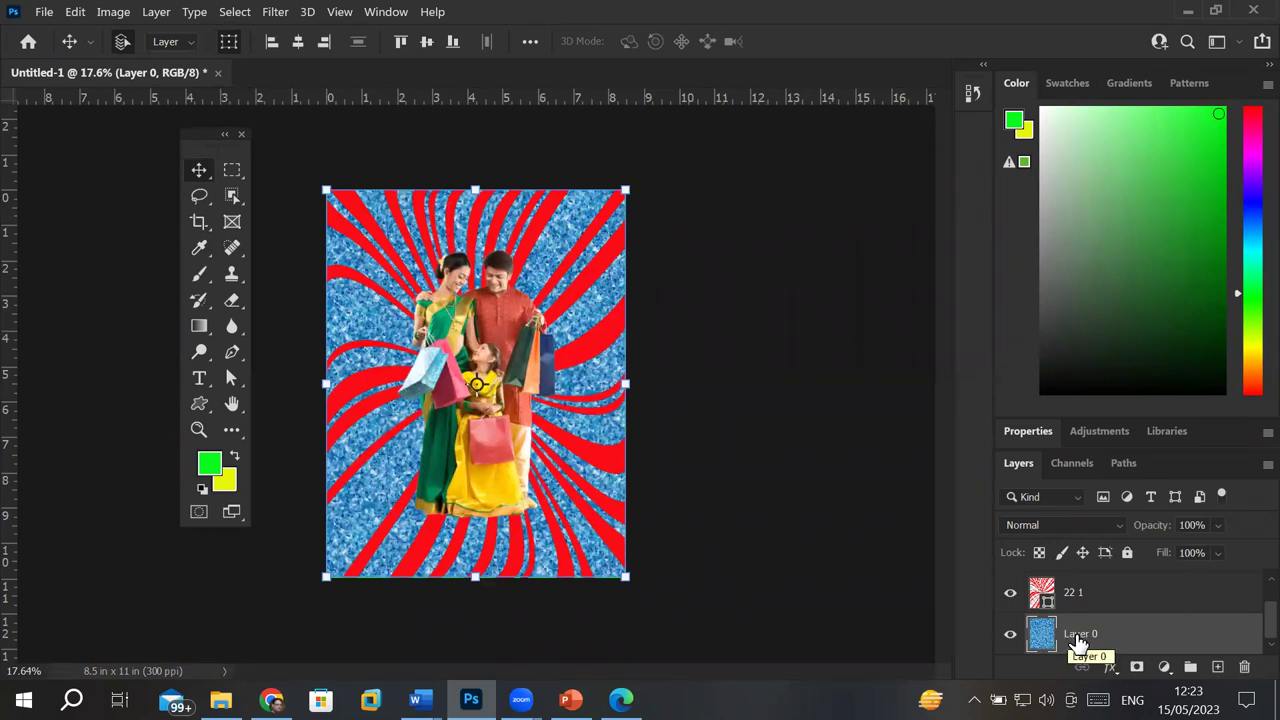
# Step: Select the pngwing.com (1) family photo layer in the Layers panel
pyautogui.click(86, 16)
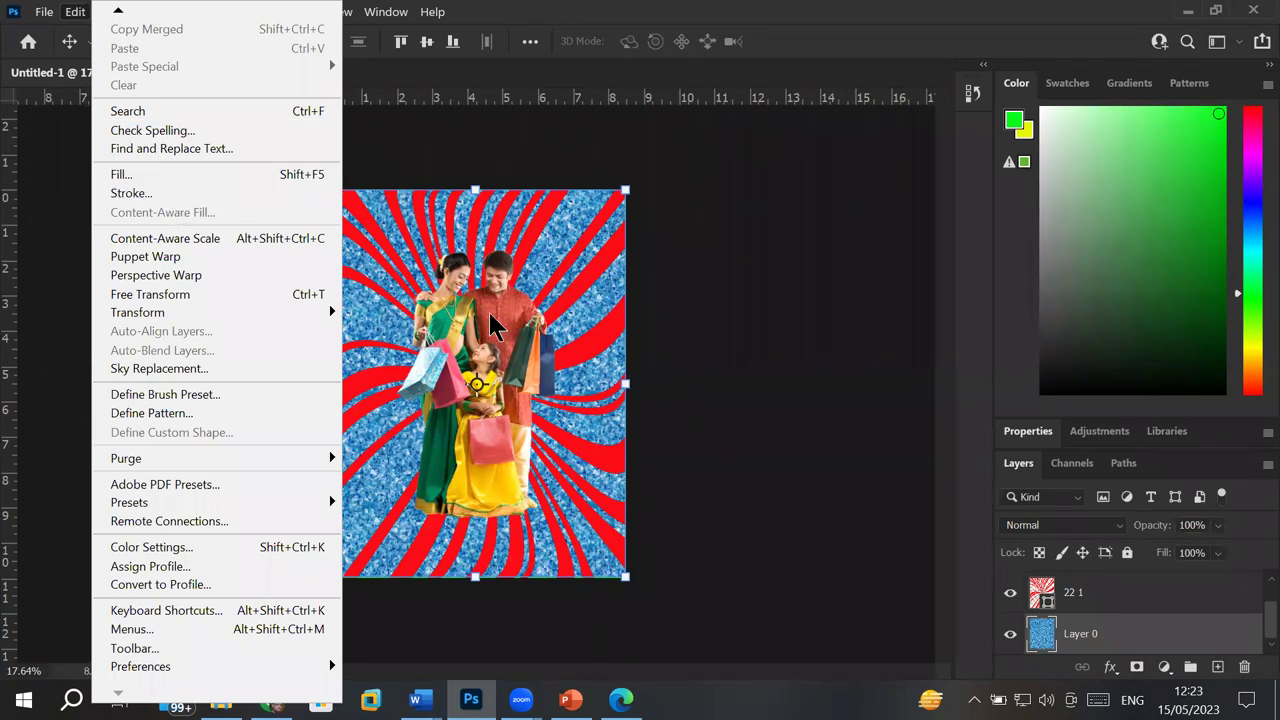
pyautogui.click(1113, 633)
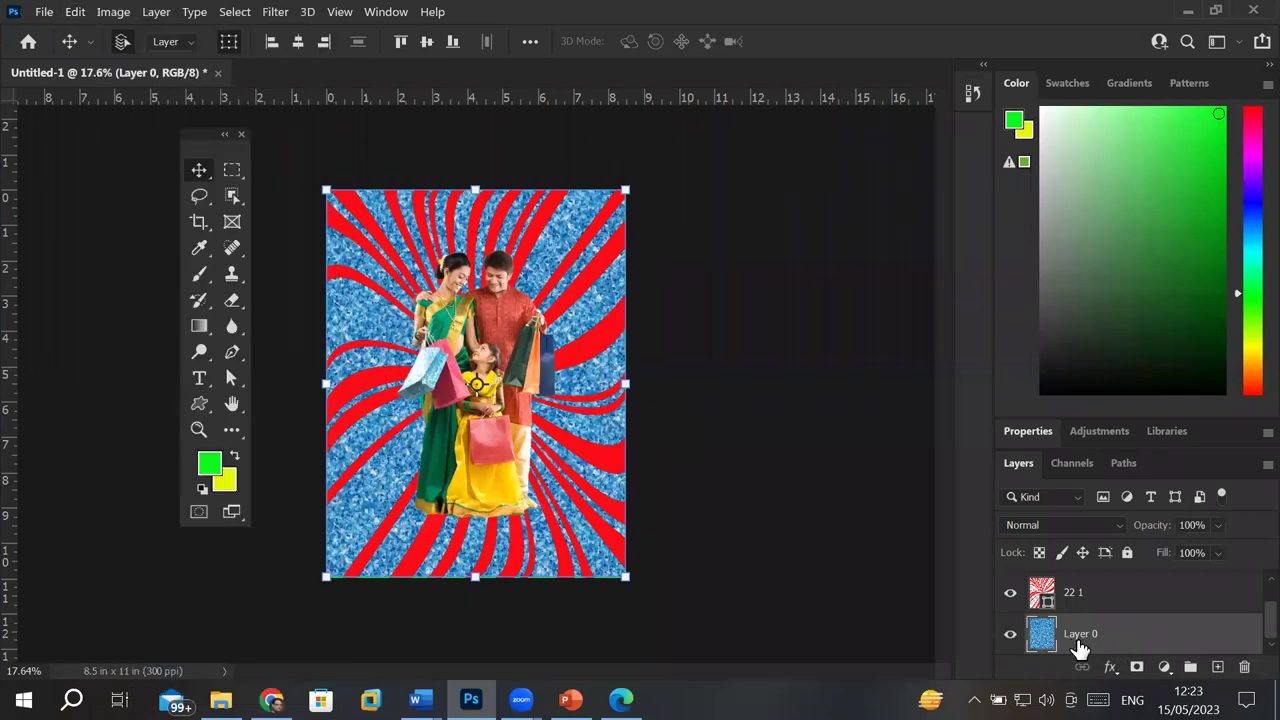
pyautogui.click(1076, 597)
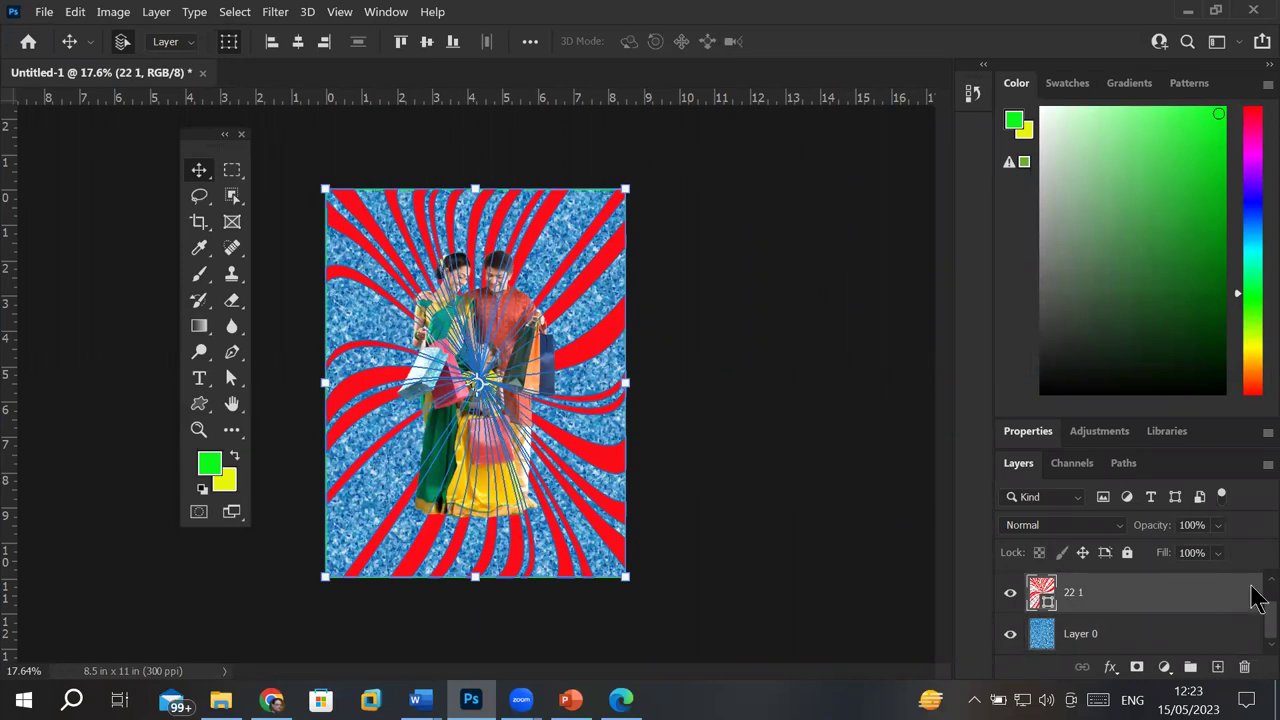
pyautogui.scroll(2, 1258, 590)
pyautogui.click(1074, 598)
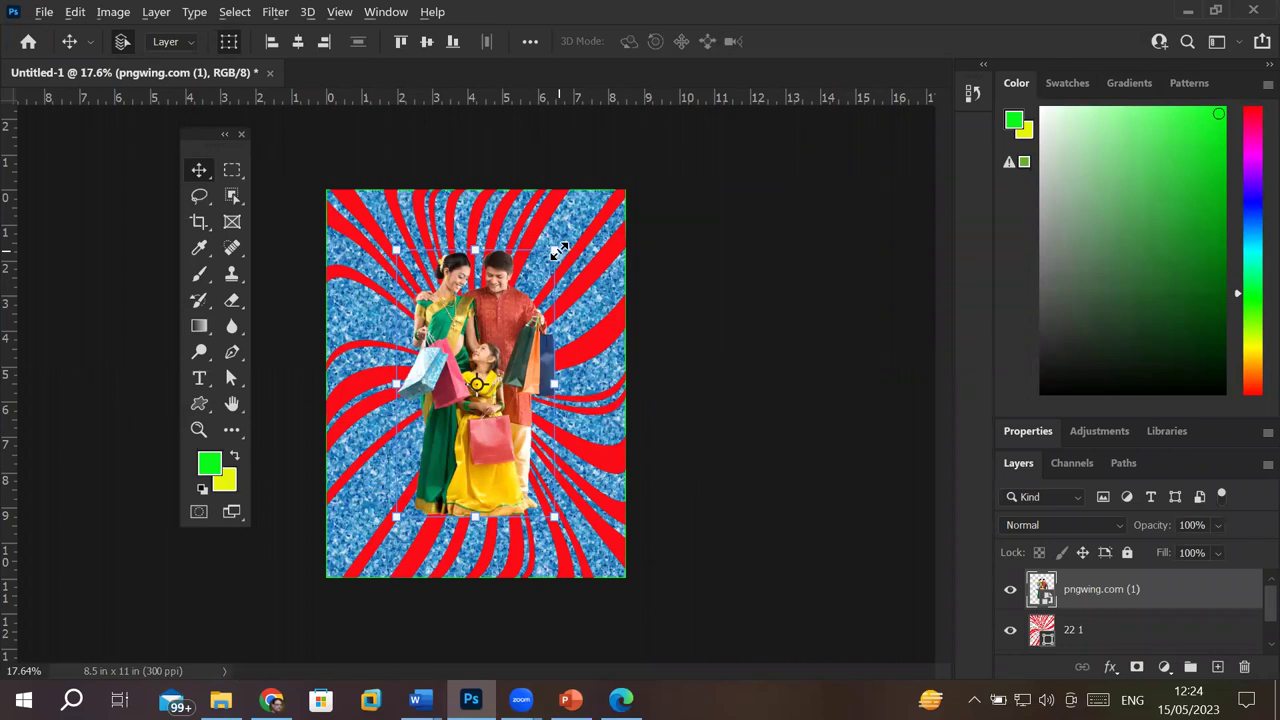
# Step: Scale the pngwing.com (1) family photo to about 120% and commit the transform
pyautogui.moveTo(558, 252); pyautogui.dragTo(773, 133)
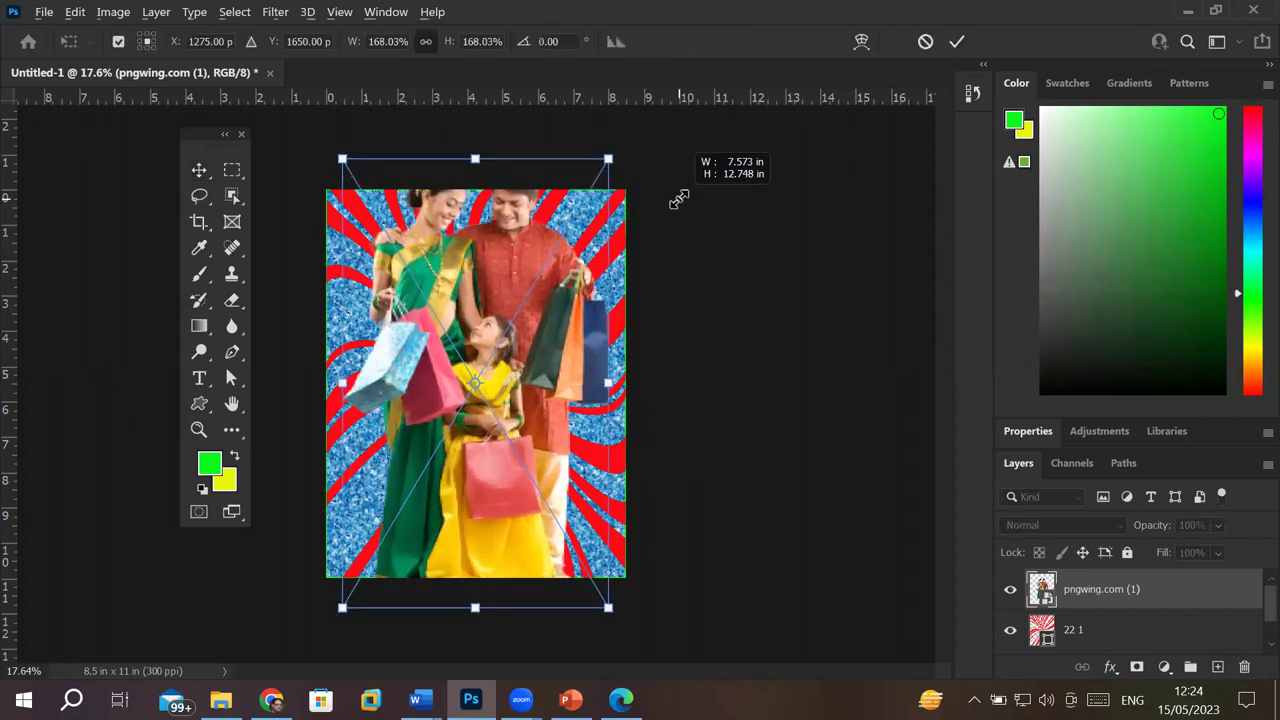
pyautogui.moveTo(773, 133)
pyautogui.mouseDown()
pyautogui.moveTo(571, 383)
pyautogui.moveTo(725, 255)
pyautogui.moveTo(712, 270)
pyautogui.mouseUp()
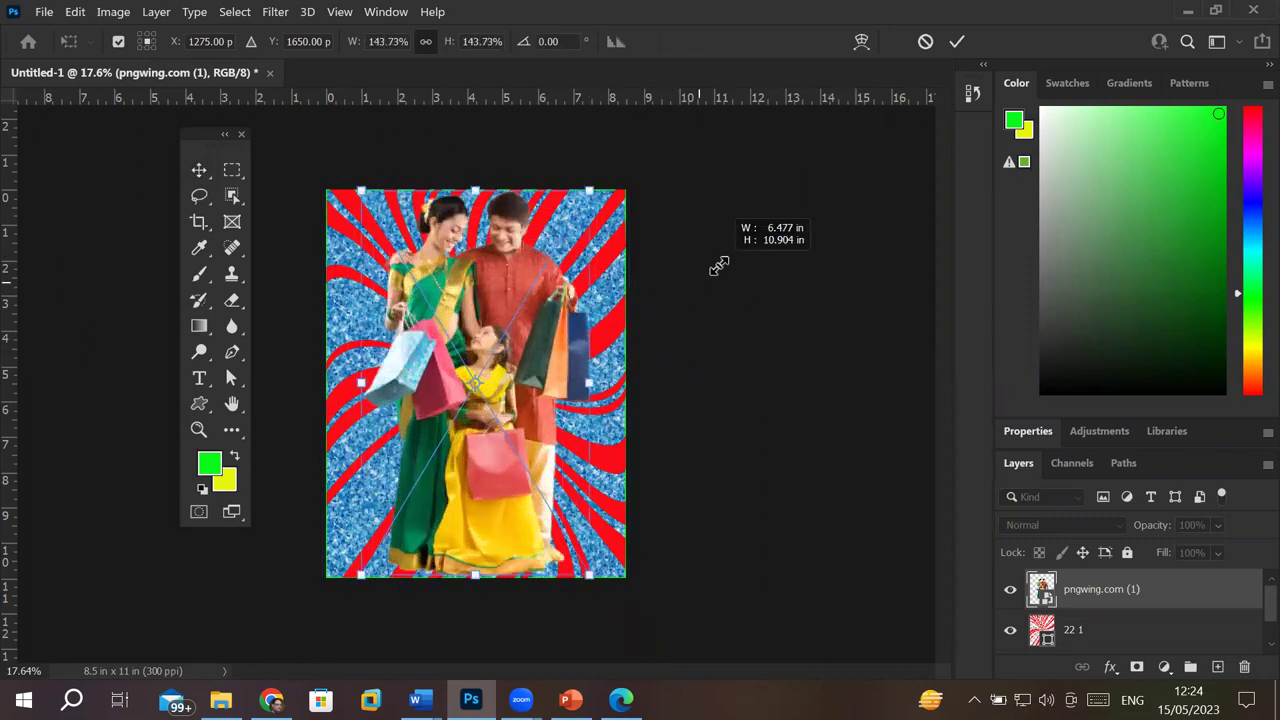
pyautogui.moveTo(712, 270)
pyautogui.mouseDown()
pyautogui.moveTo(604, 385)
pyautogui.moveTo(709, 289)
pyautogui.moveTo(687, 310)
pyautogui.mouseUp()
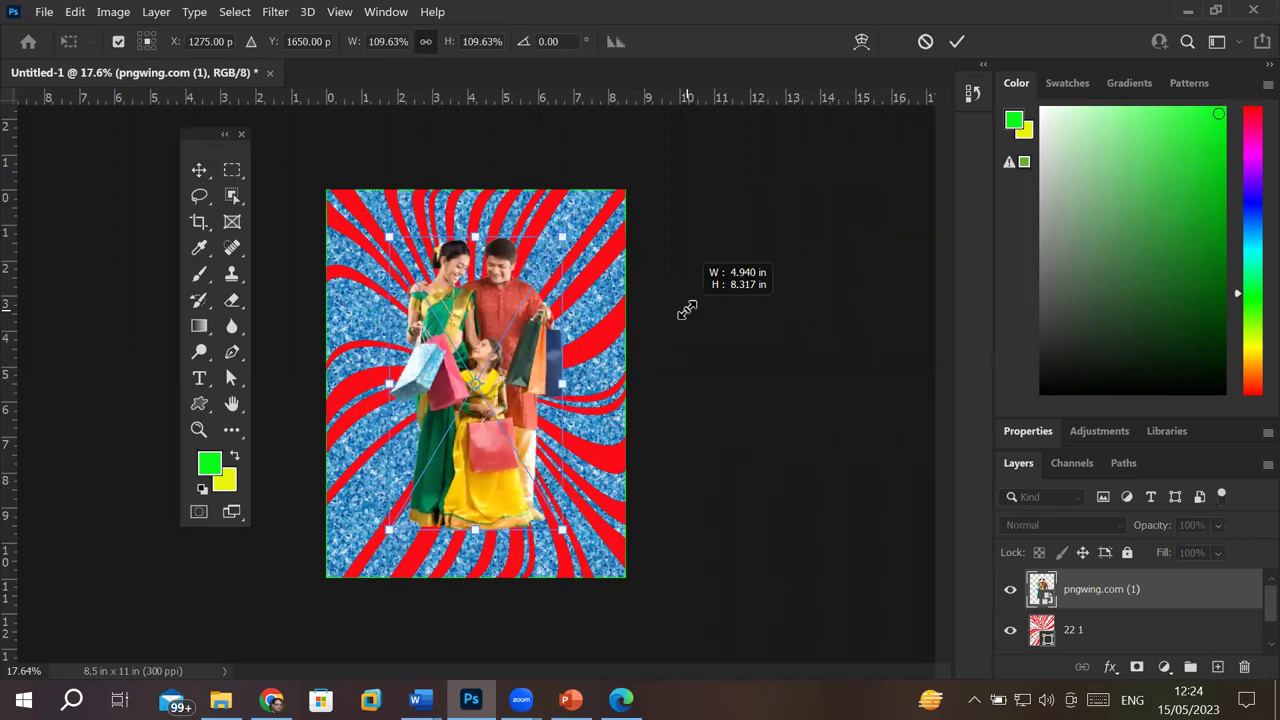
pyautogui.moveTo(687, 310)
pyautogui.mouseDown()
pyautogui.moveTo(646, 337)
pyautogui.moveTo(695, 295)
pyautogui.mouseUp()
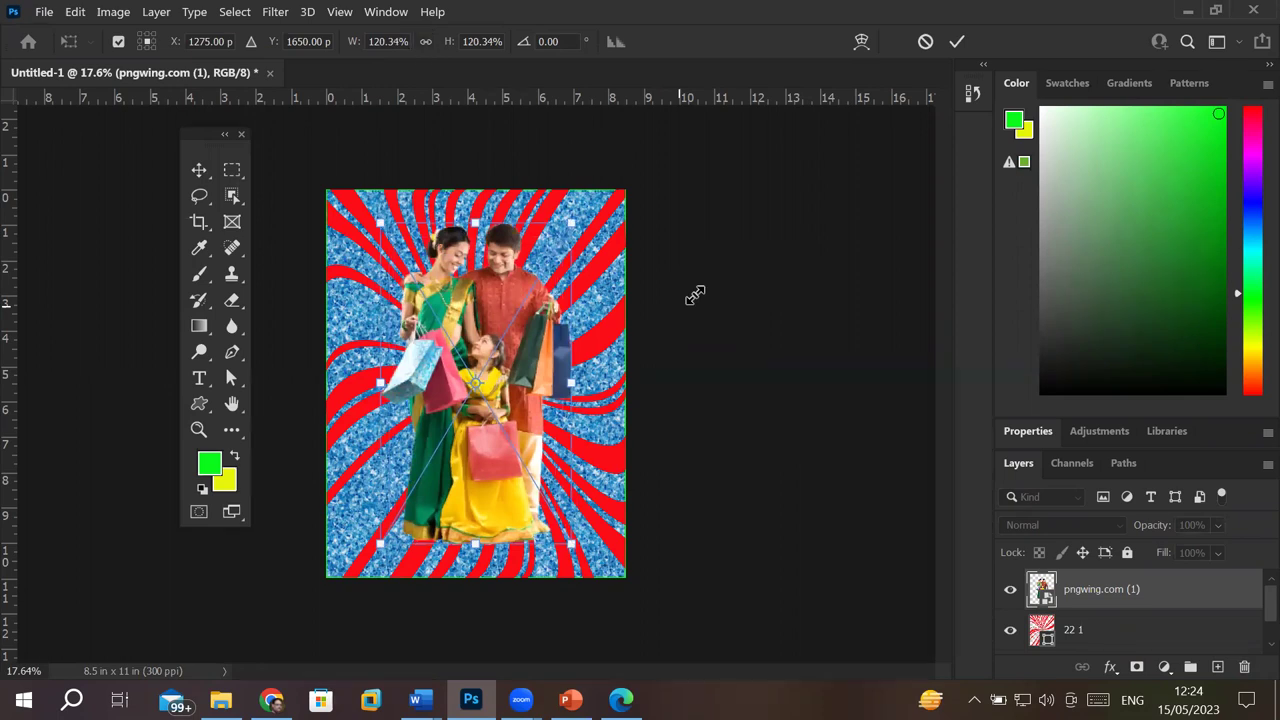
pyautogui.click(956, 43)
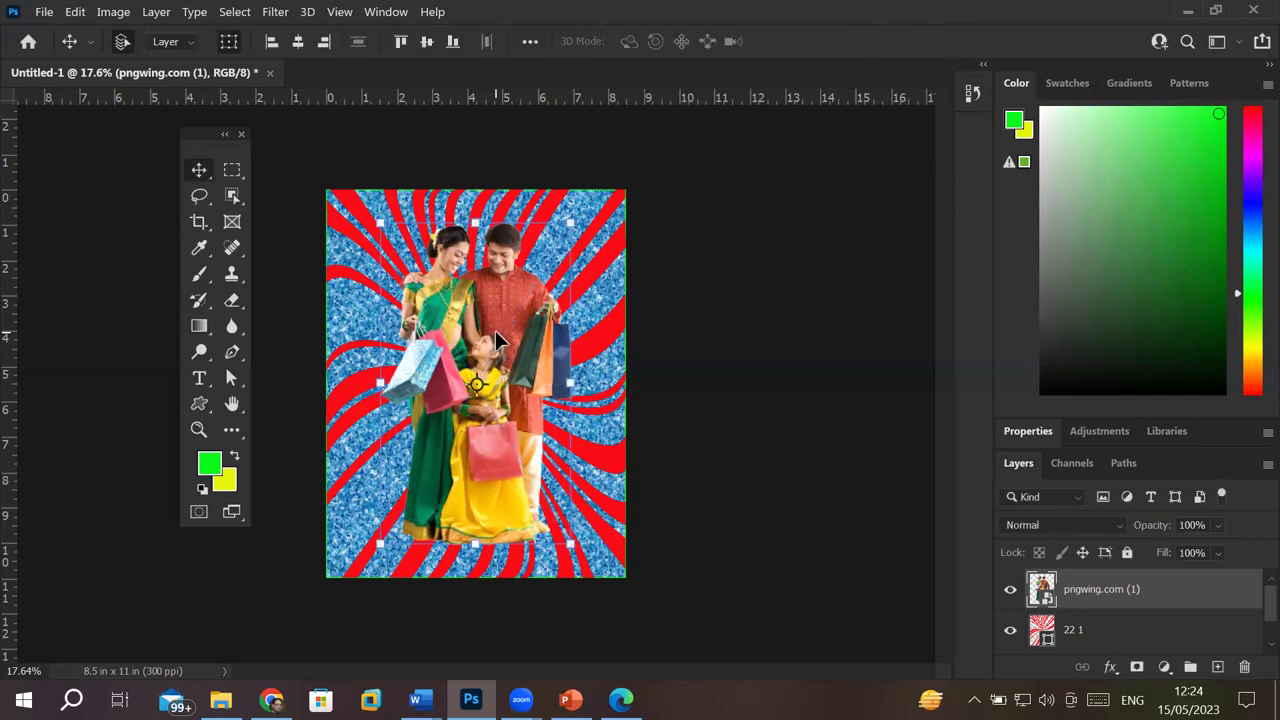
pyautogui.click(596, 327)
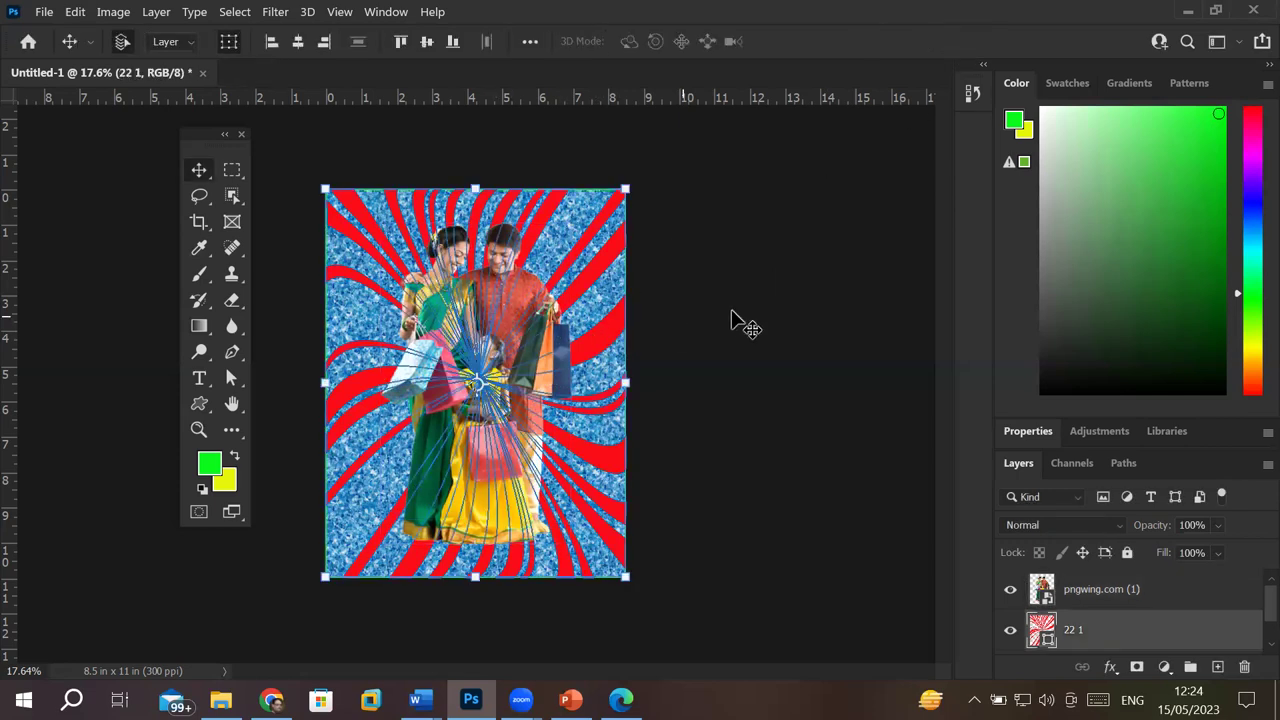
# Step: Select the 22 1 swirl layer and fit the whole poster in the window
pyautogui.click(742, 338)
pyautogui.click(1062, 645)
pyautogui.scroll(1, 631, 304)
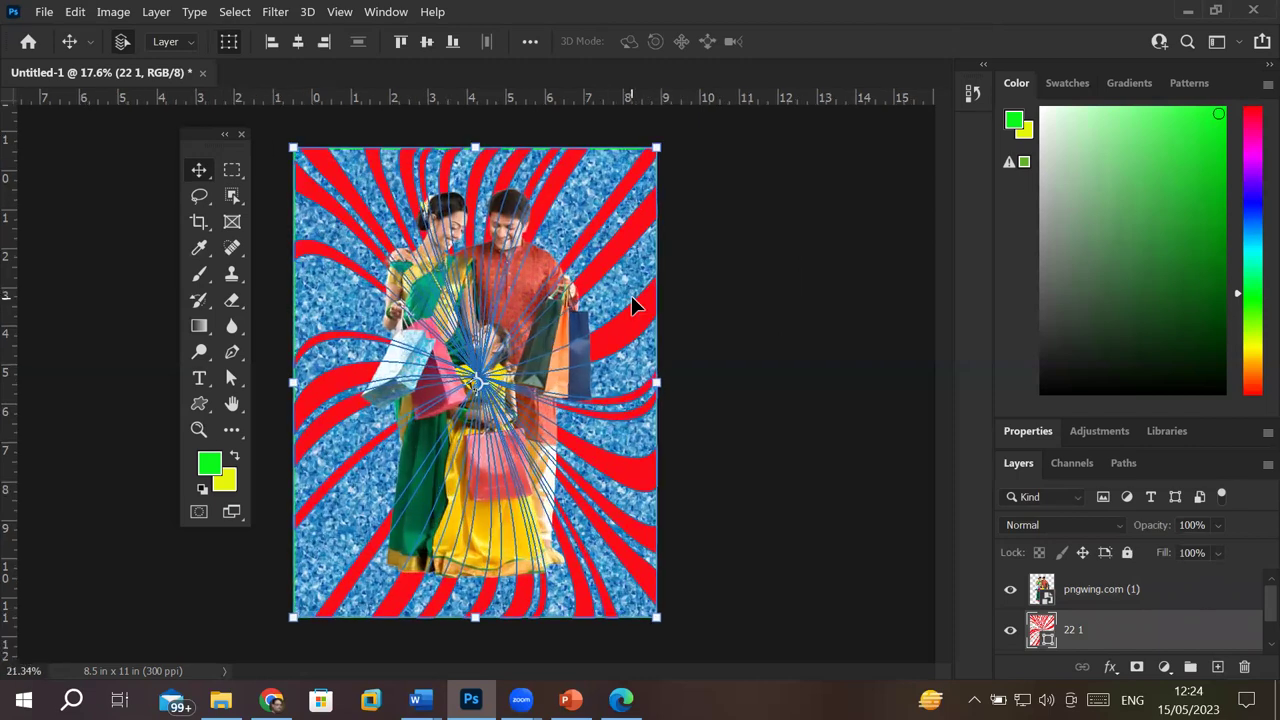
pyautogui.scroll(1, 632, 300)
pyautogui.scroll(1, 631, 300)
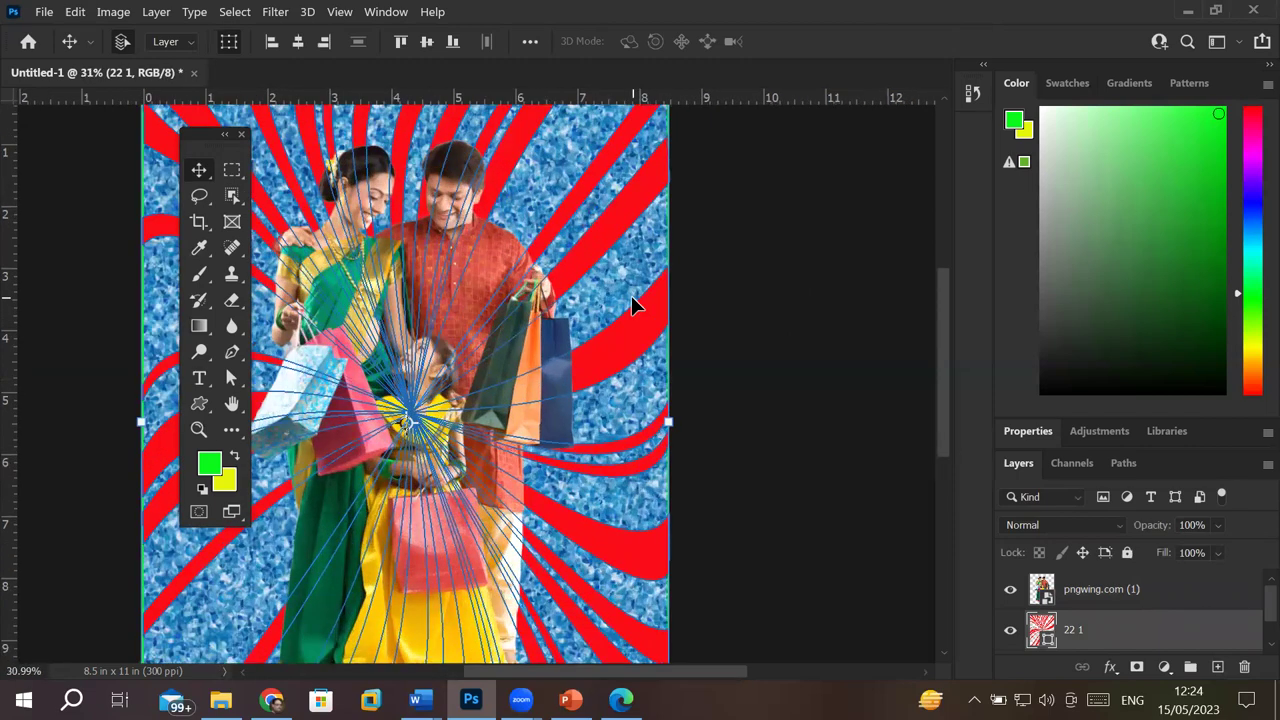
pyautogui.hotkey('ctrl', '0')
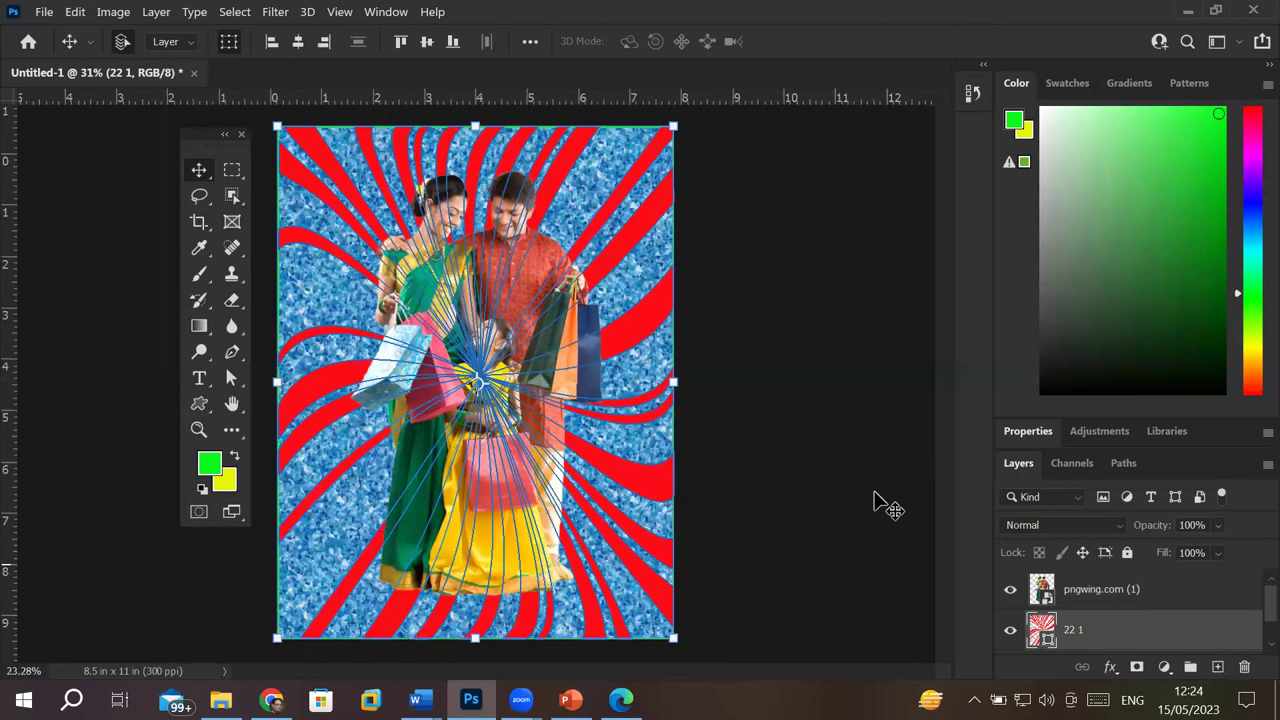
# Step: Lower the 22 1 swirl layer's opacity to 15%
pyautogui.click(1217, 525)
pyautogui.moveTo(1254, 551); pyautogui.dragTo(1222, 551)
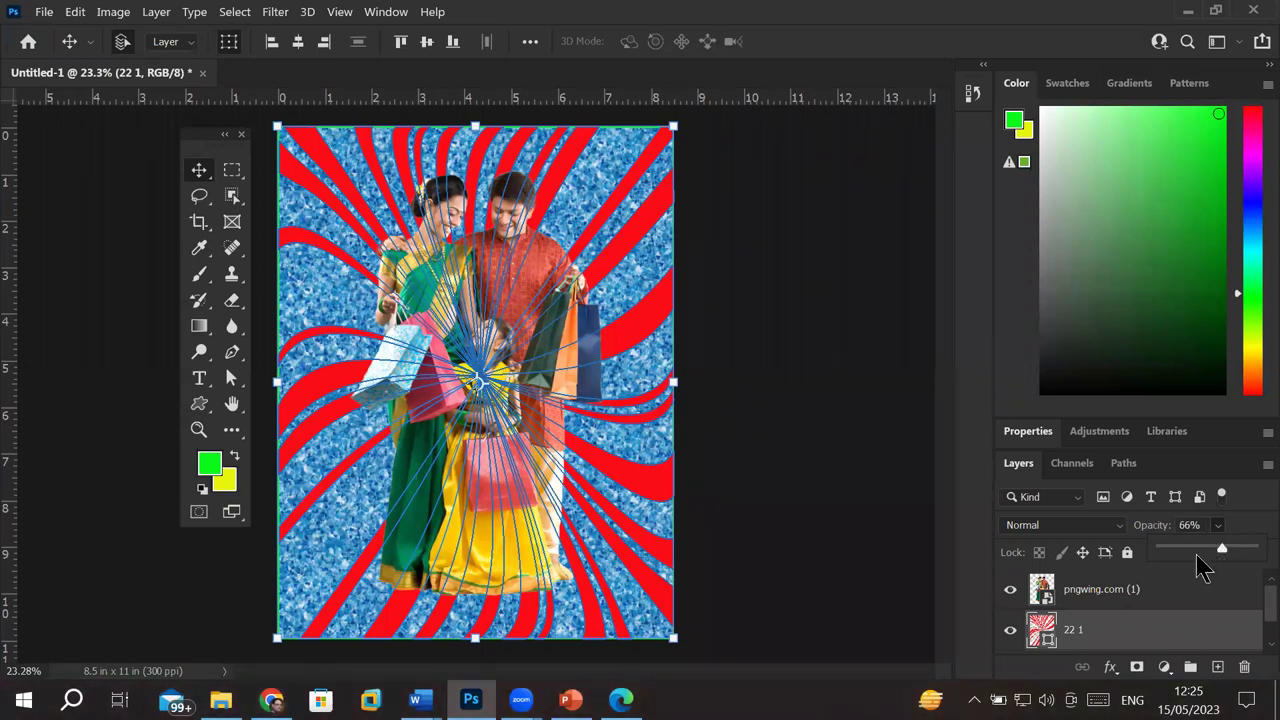
pyautogui.moveTo(1198, 557); pyautogui.dragTo(1187, 557)
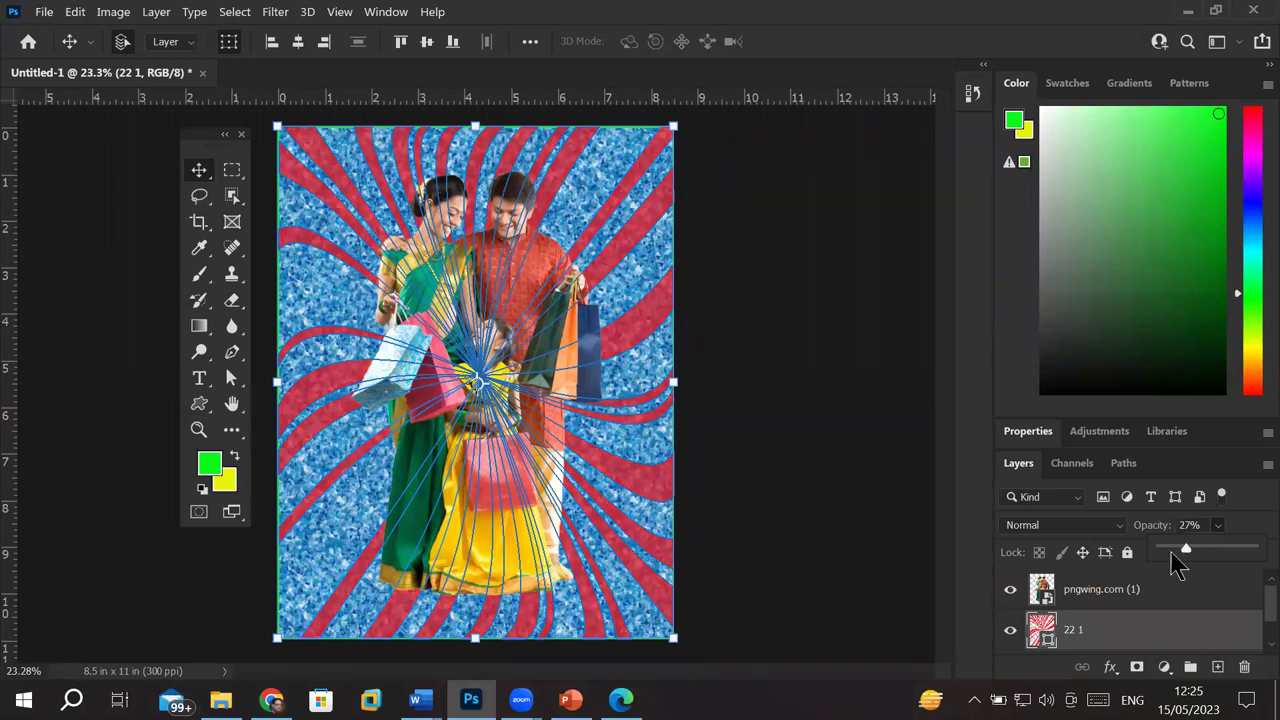
pyautogui.click(1172, 555)
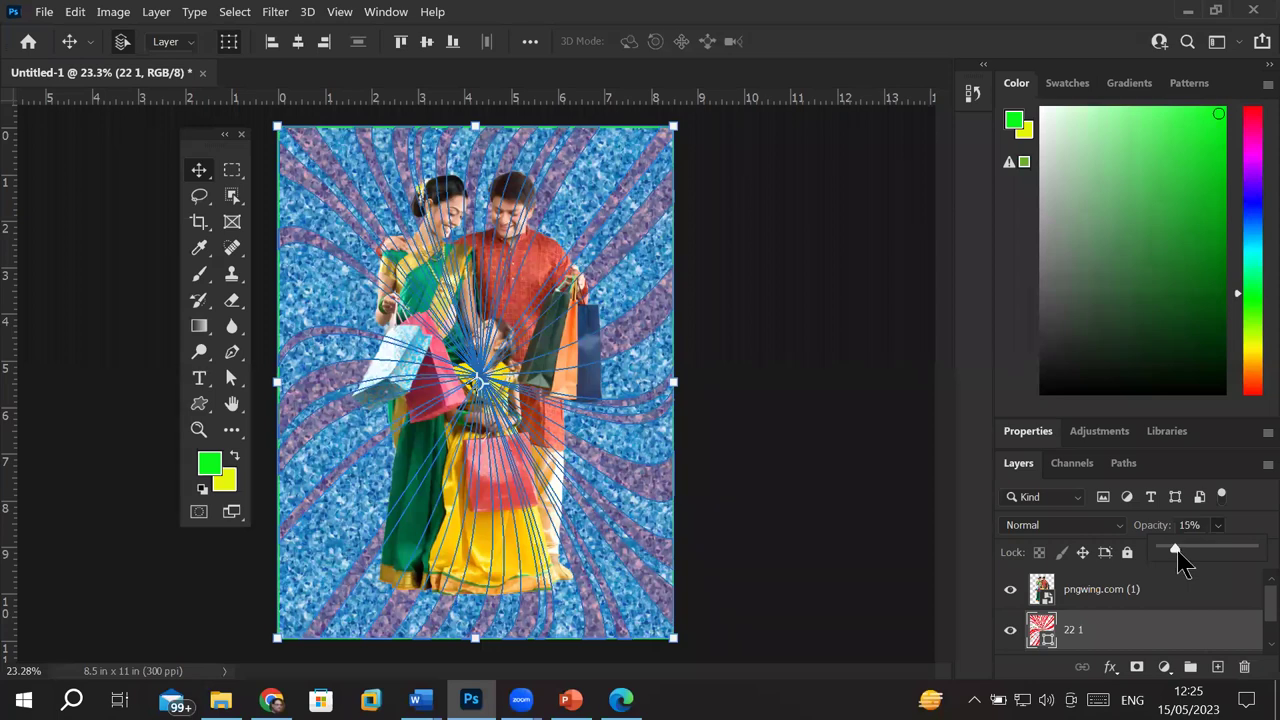
pyautogui.click(752, 322)
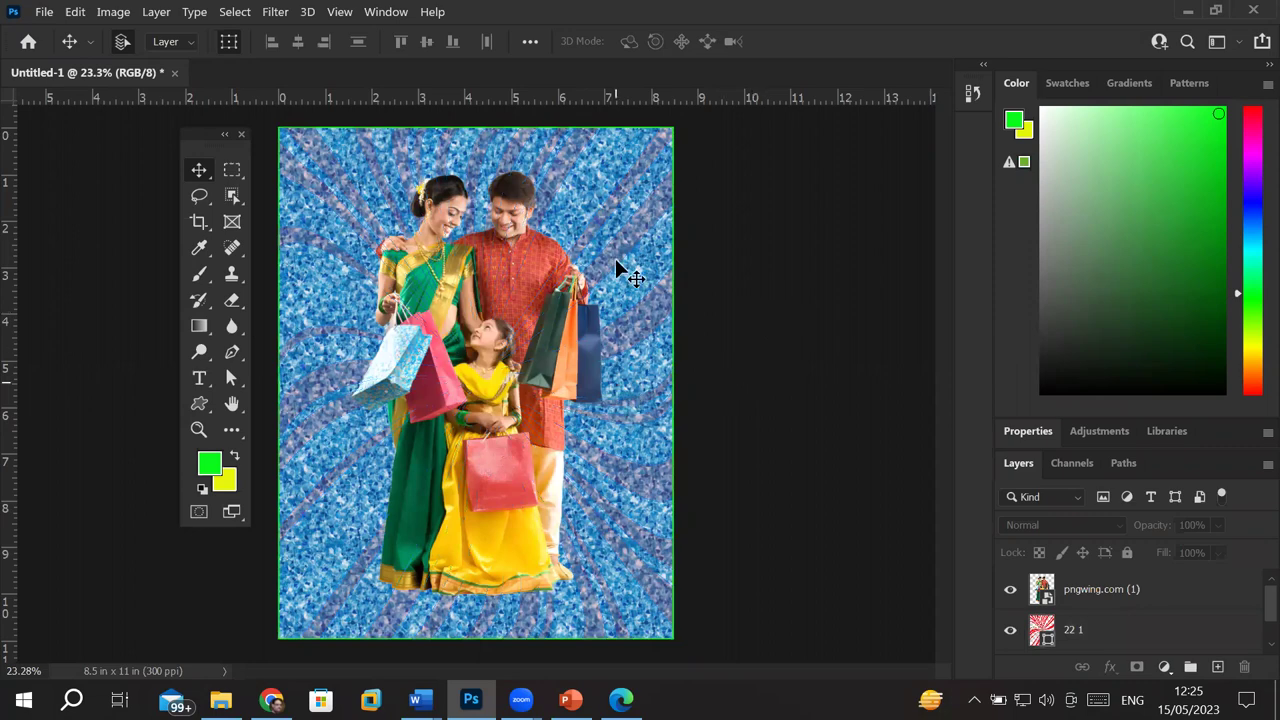
pyautogui.scroll(2, 605, 190)
pyautogui.scroll(1, 612, 188)
pyautogui.scroll(1, 617, 195)
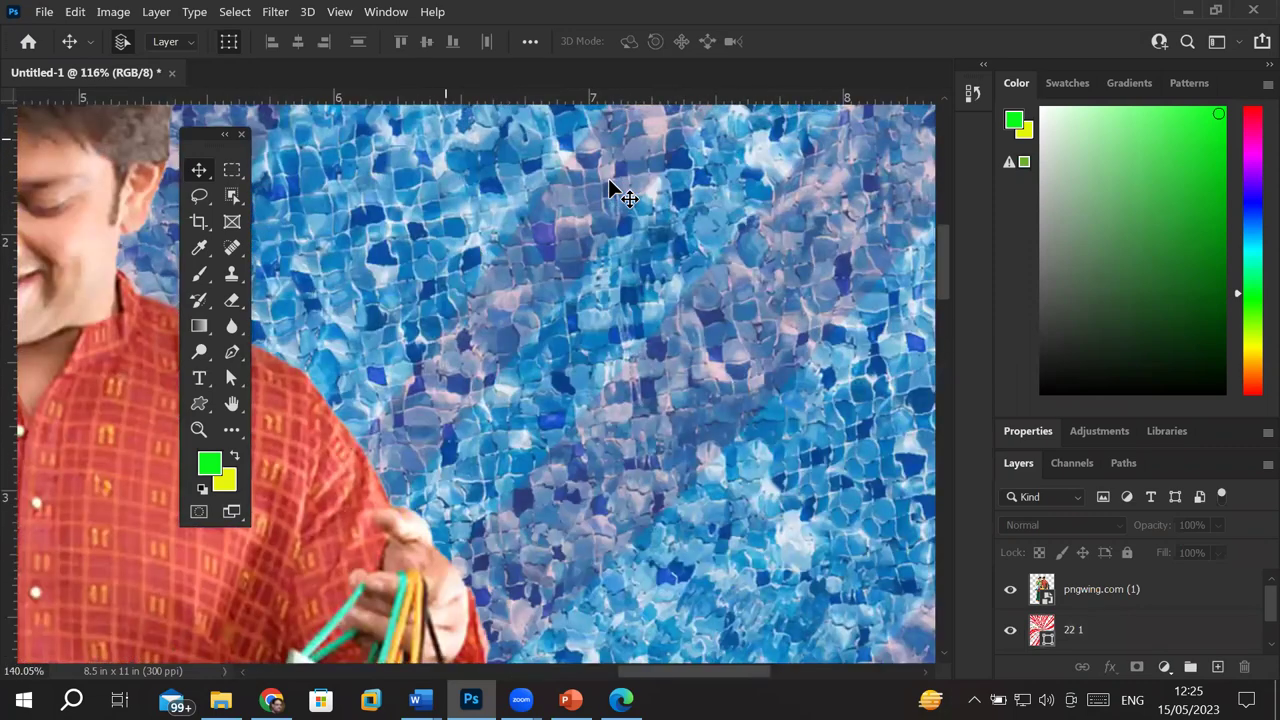
pyautogui.scroll(-1, 612, 188)
pyautogui.scroll(-1, 612, 188)
# Step: Float the Layers panel and group 22 1 and pngwing.com (1) into Group 1
pyautogui.scroll(-1, 612, 188)
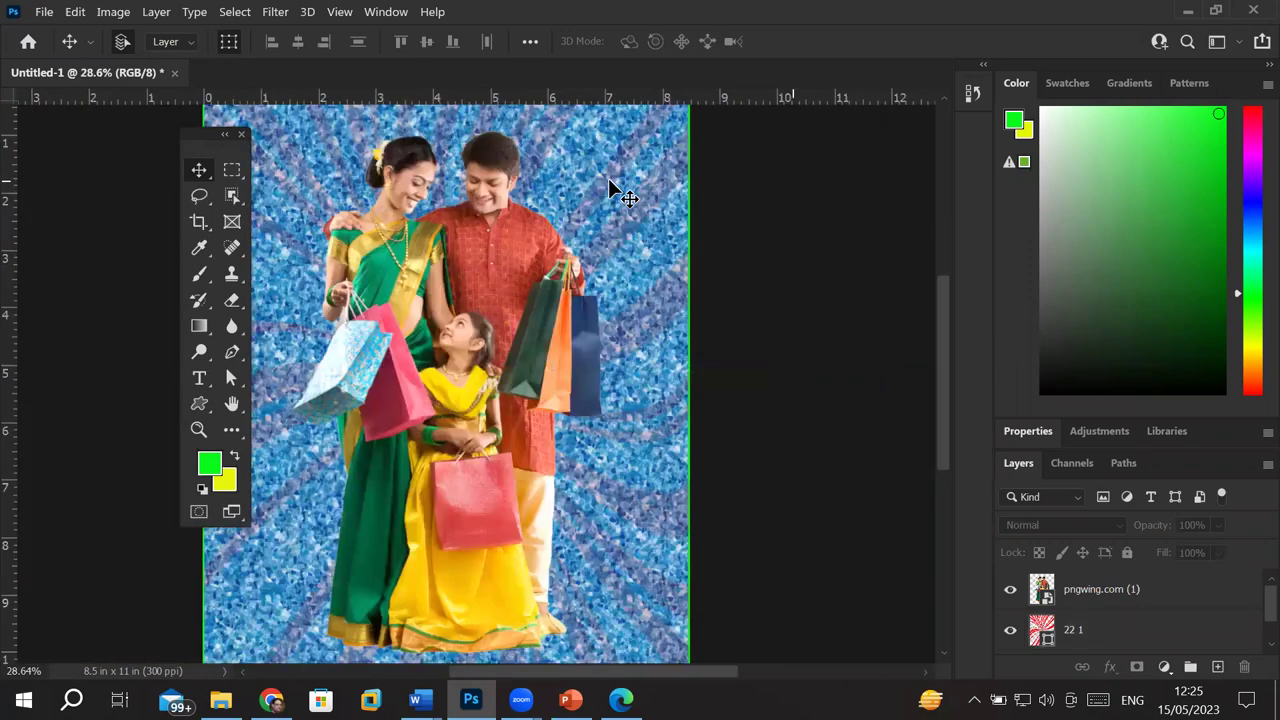
pyautogui.scroll(-1, 612, 188)
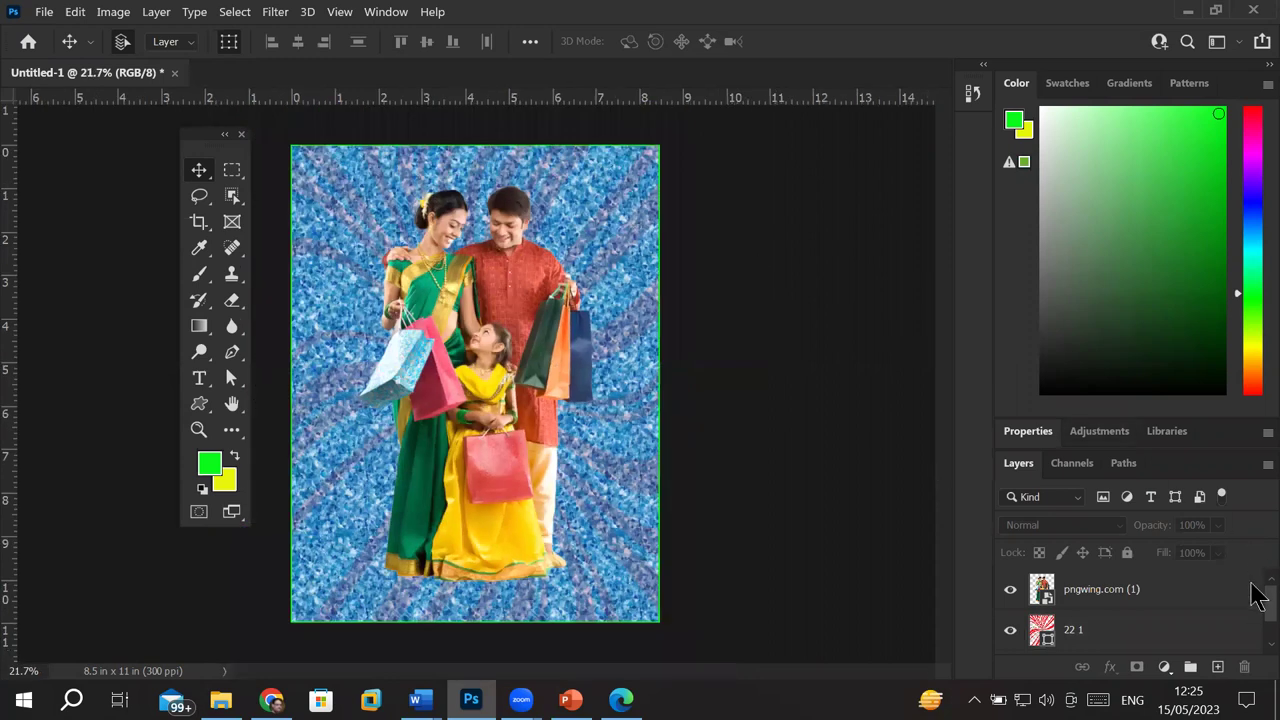
pyautogui.moveTo(1035, 480); pyautogui.dragTo(789, 189)
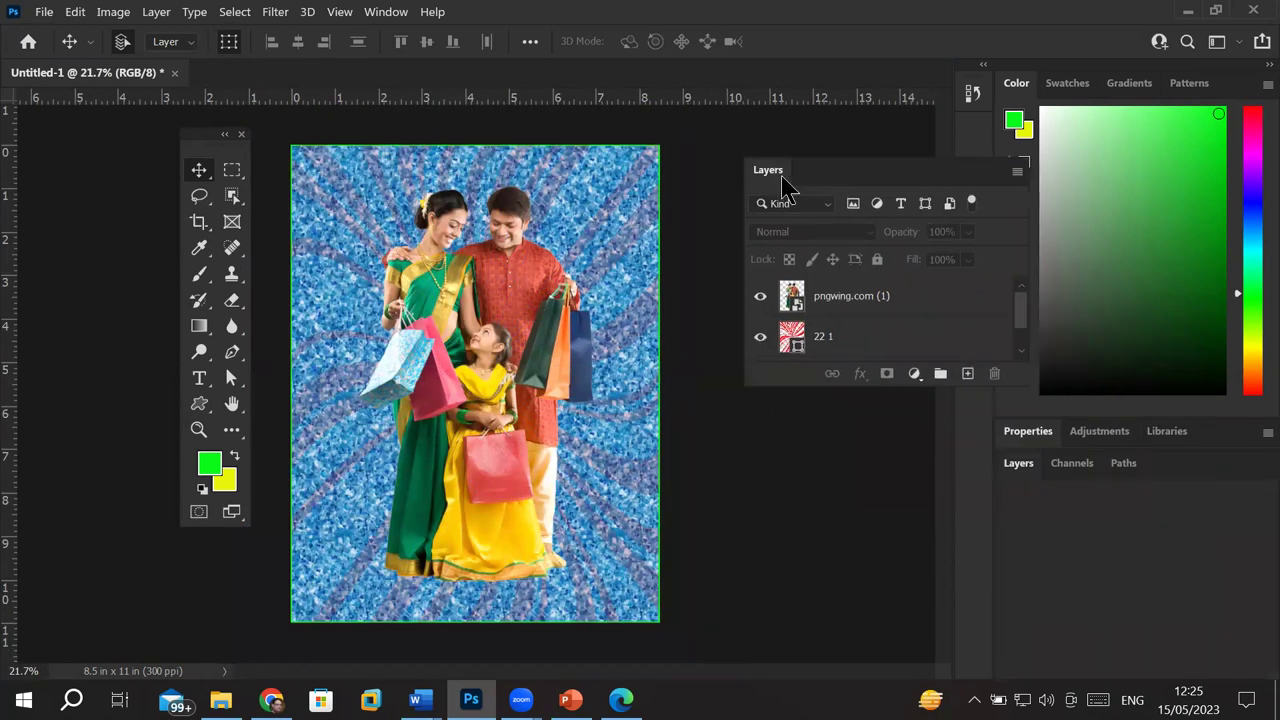
pyautogui.moveTo(822, 393); pyautogui.dragTo(851, 553)
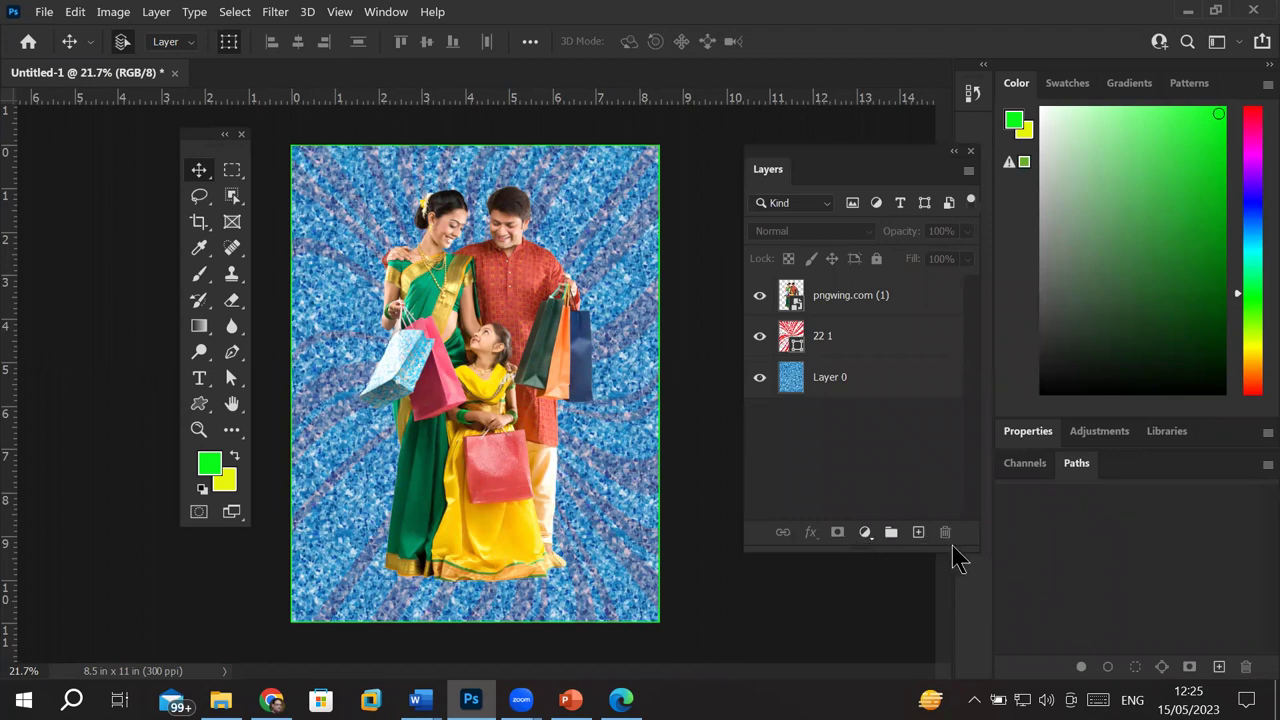
pyautogui.click(810, 343)
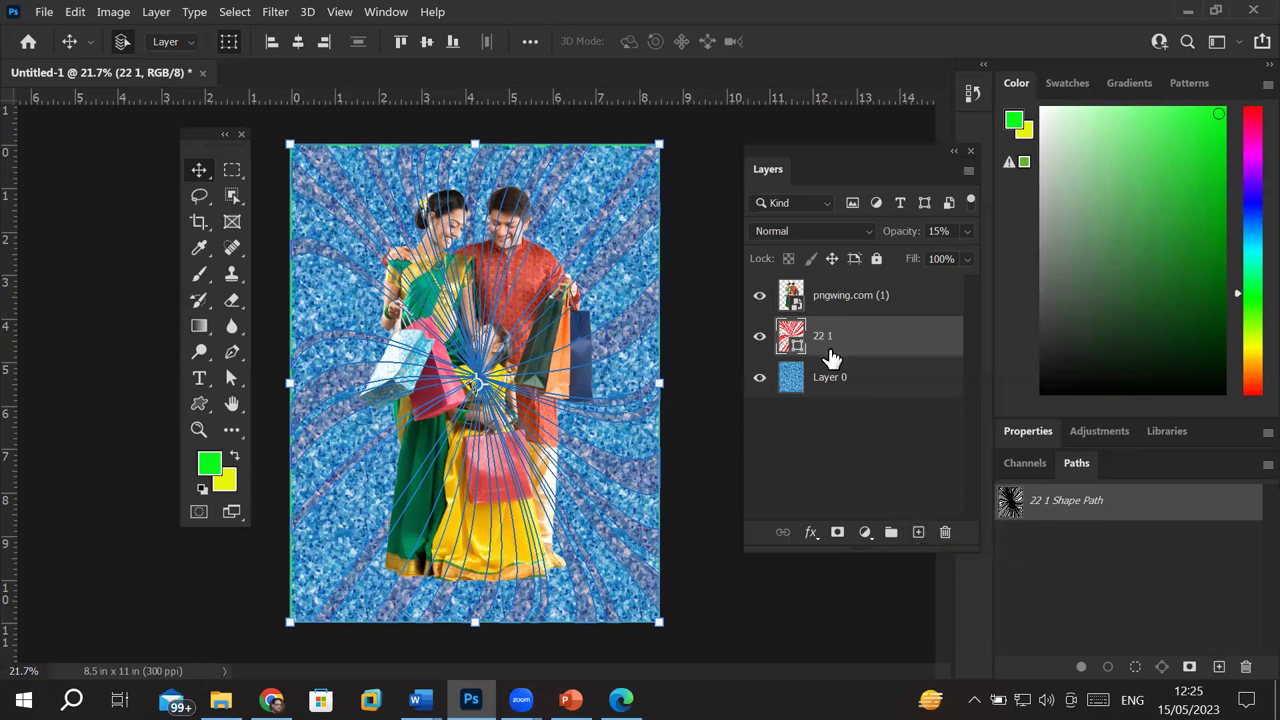
pyautogui.keyDown('shift'); pyautogui.click(850, 300); pyautogui.keyUp('shift')
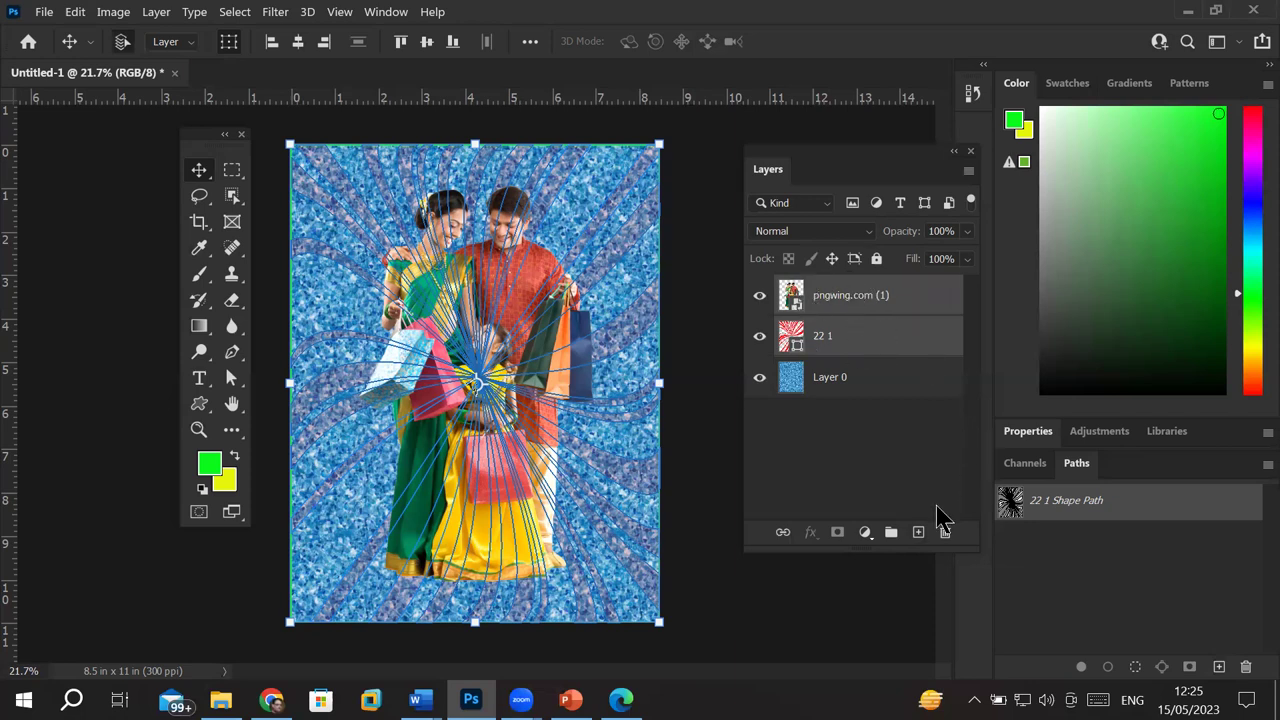
pyautogui.click(892, 535)
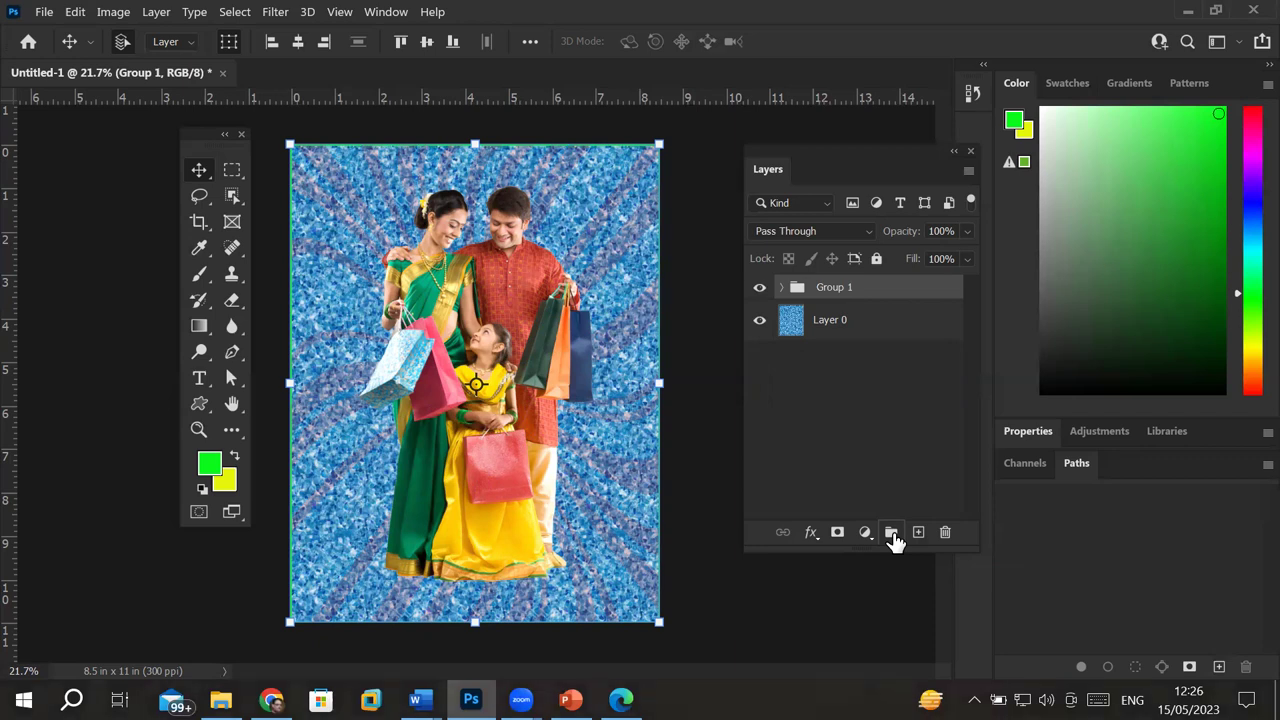
# Step: Expand Group 1 to show its photo and swirl layers, leaving all layers visible
pyautogui.click(760, 290)
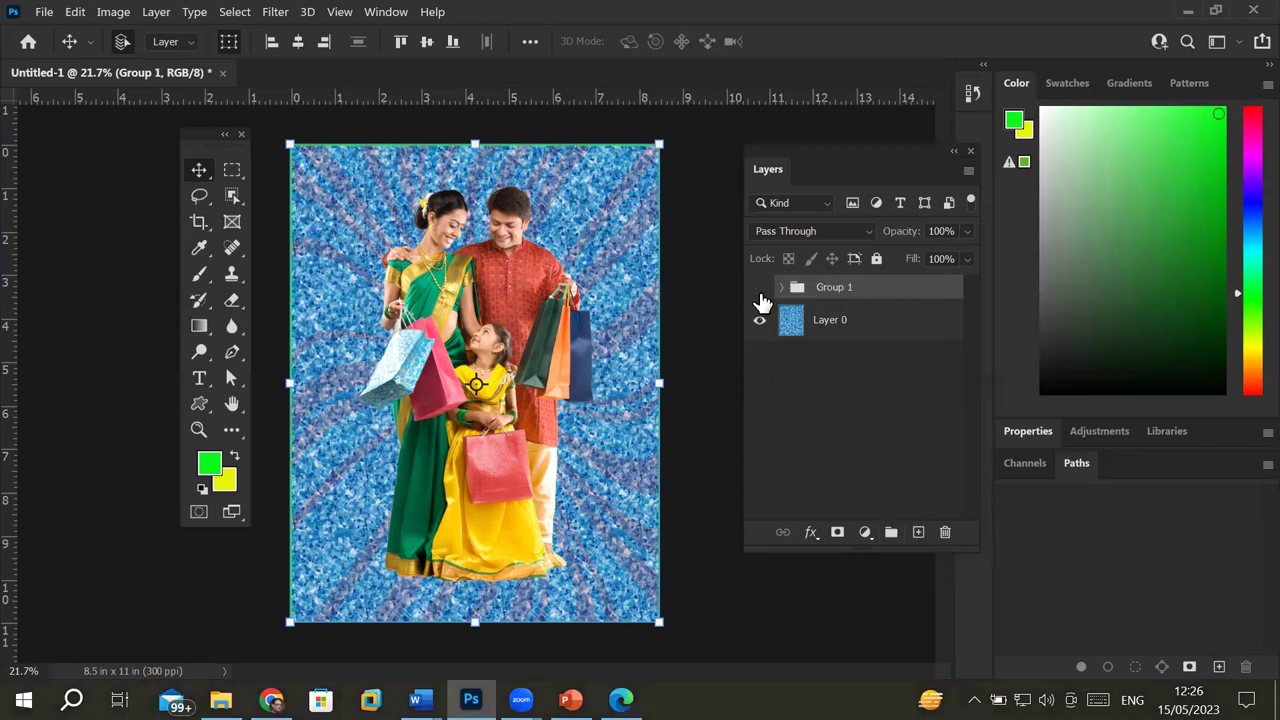
pyautogui.click(760, 292)
pyautogui.click(782, 288)
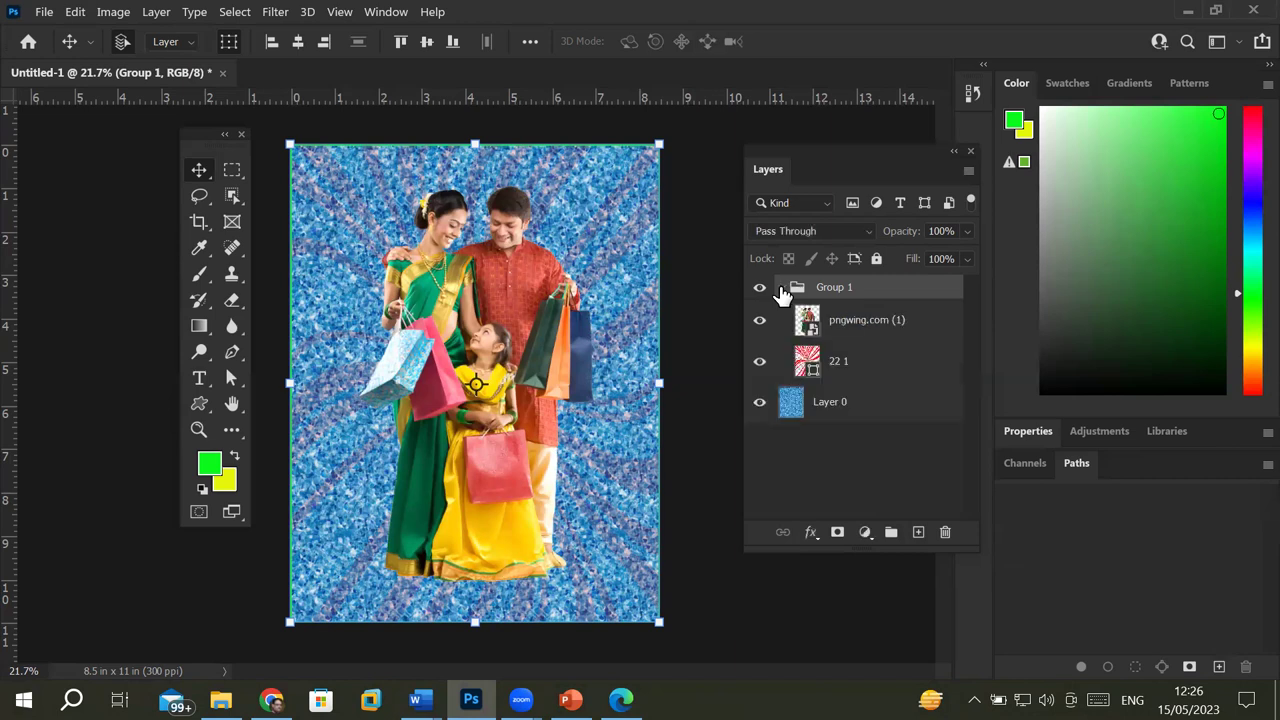
pyautogui.click(782, 288)
pyautogui.moveTo(762, 330); pyautogui.dragTo(762, 367)
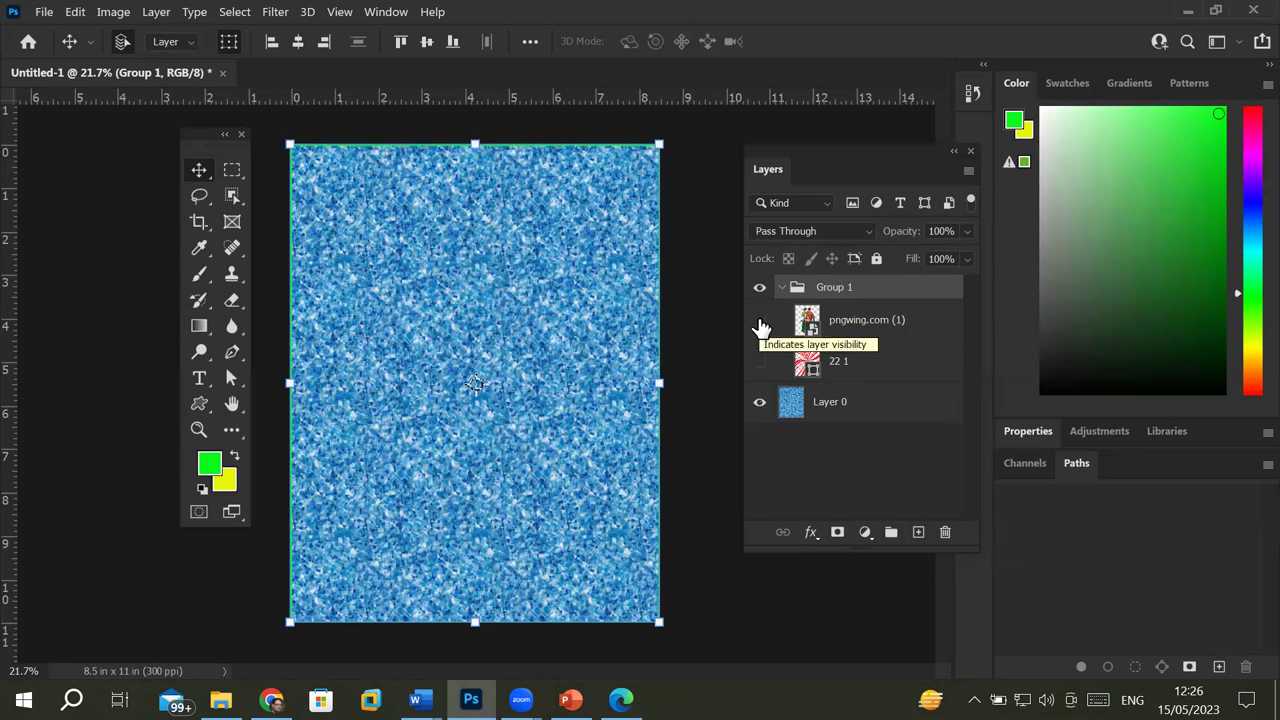
pyautogui.click(760, 320)
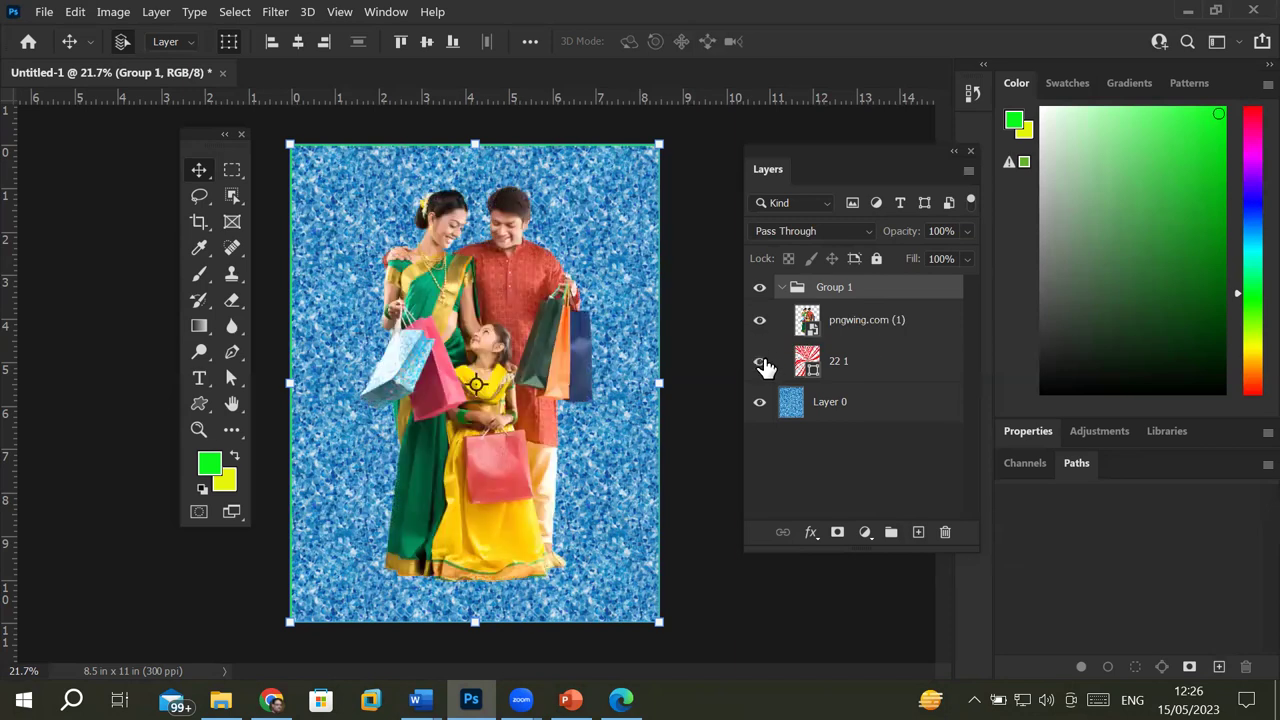
pyautogui.click(760, 288)
pyautogui.click(760, 289)
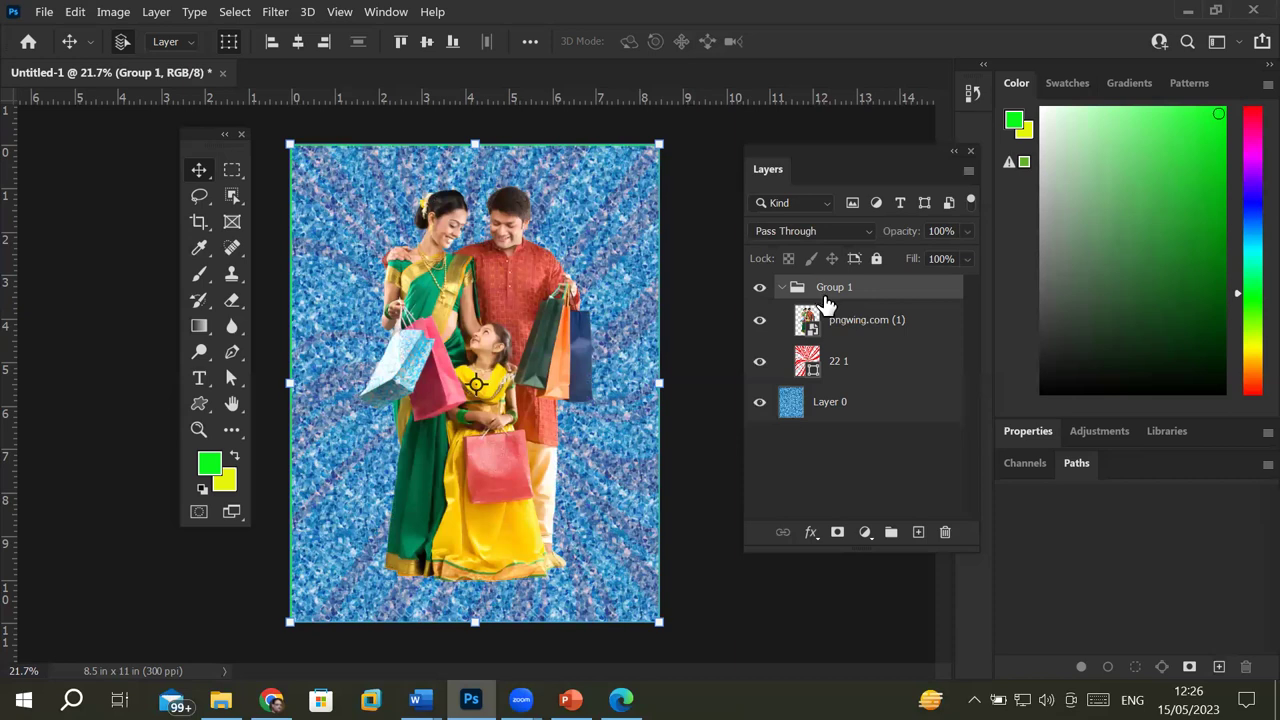
# Step: Add a 'SHOPPING POSTER' text layer near the page's top-left
pyautogui.click(199, 378)
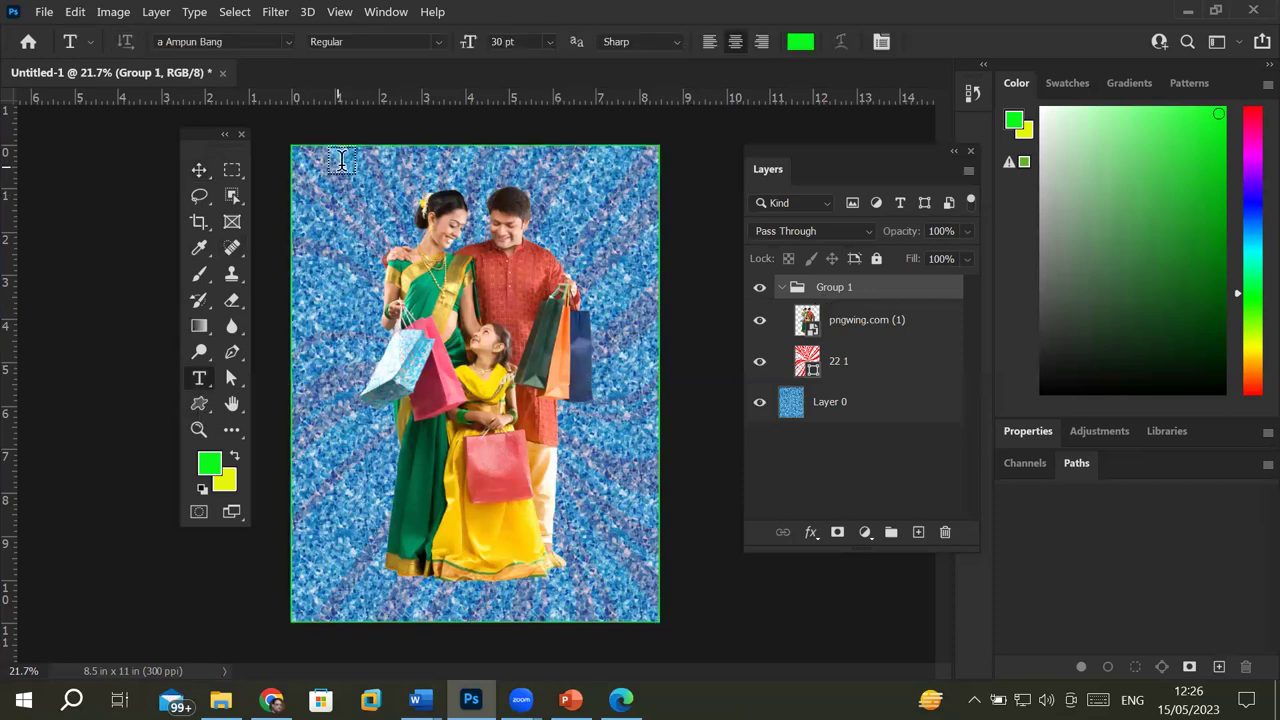
pyautogui.click(326, 190)
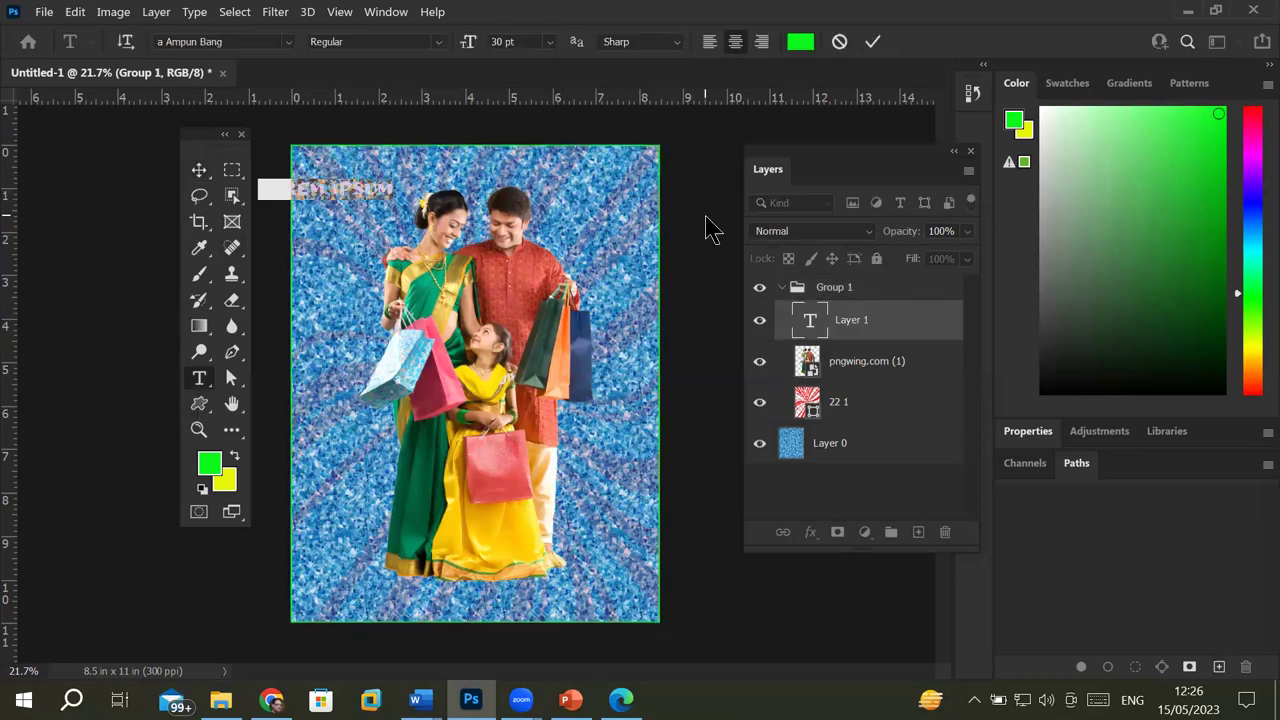
pyautogui.write('SHOPPING POSTER')
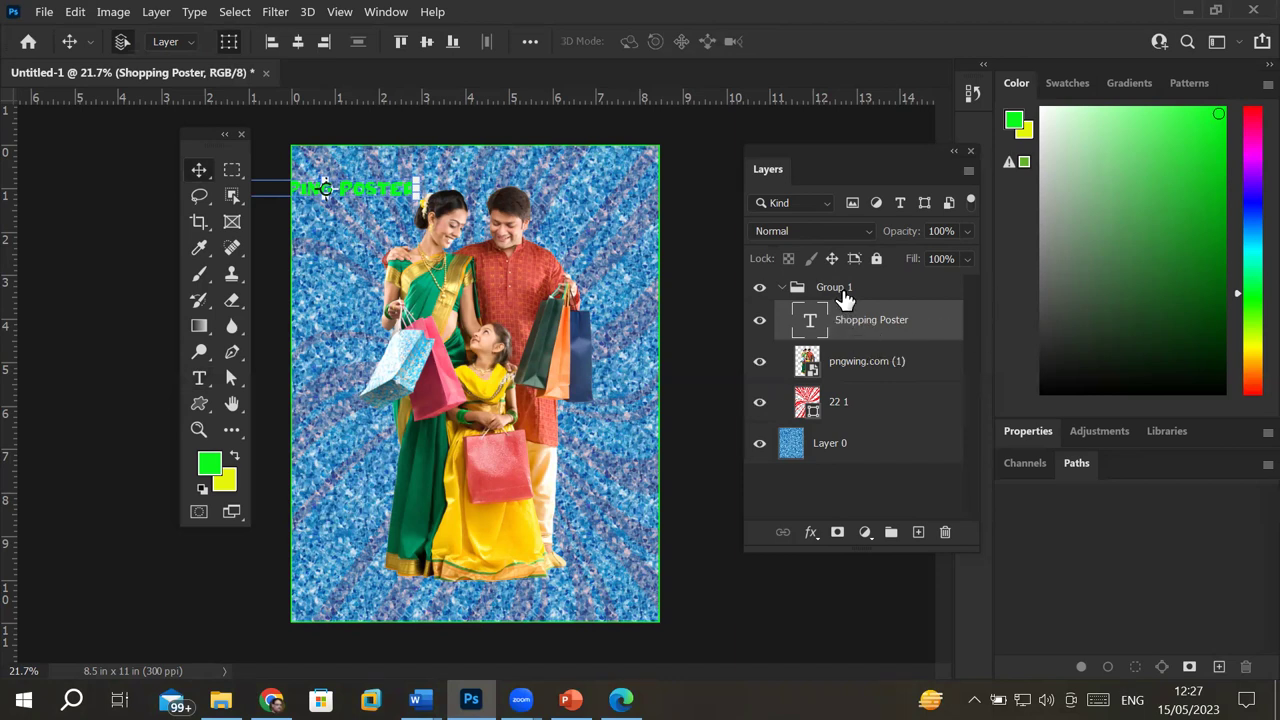
# Step: Move the SHOPPING POSTER layer to the top of the stack, above Group 1
pyautogui.click(845, 300)
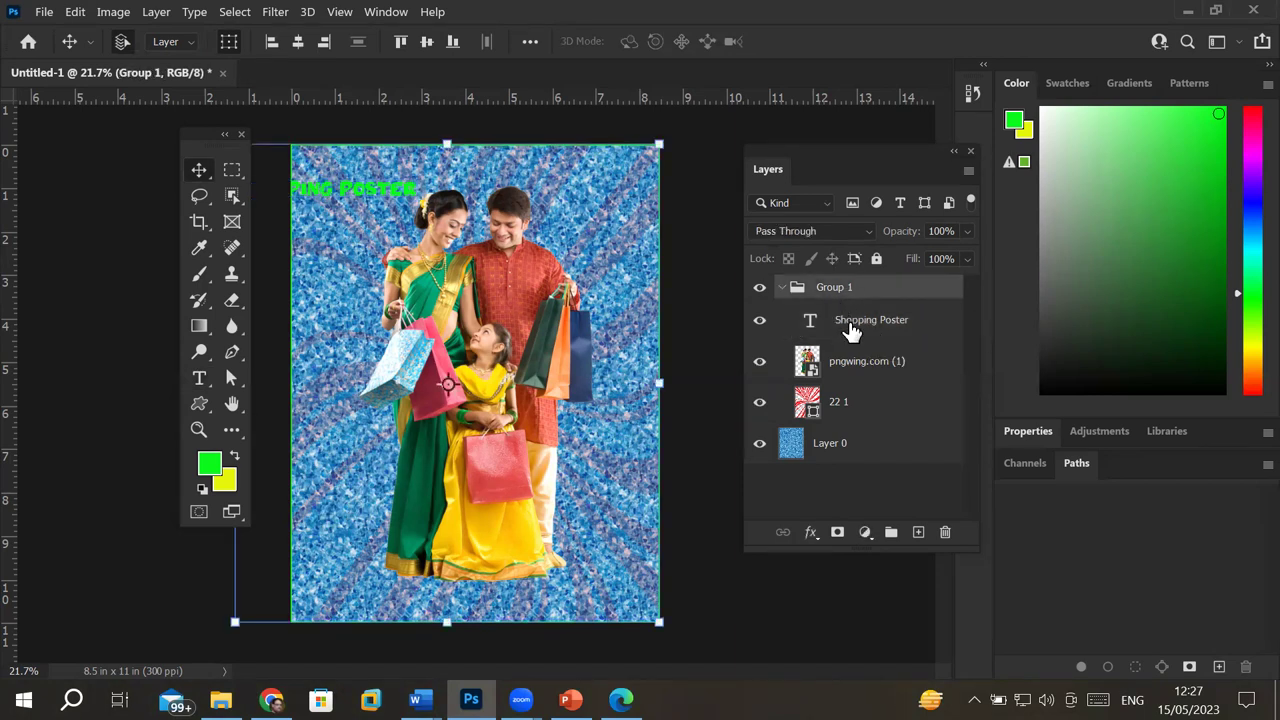
pyautogui.click(850, 325)
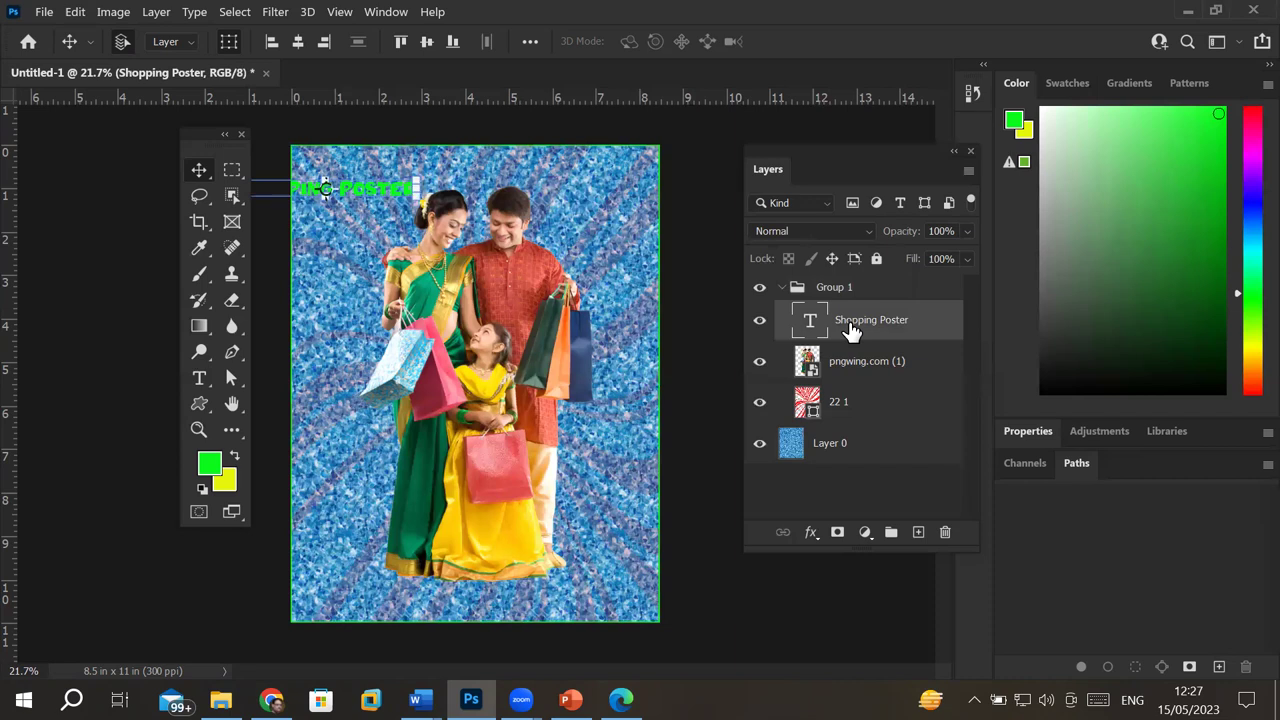
pyautogui.moveTo(848, 326); pyautogui.dragTo(848, 280)
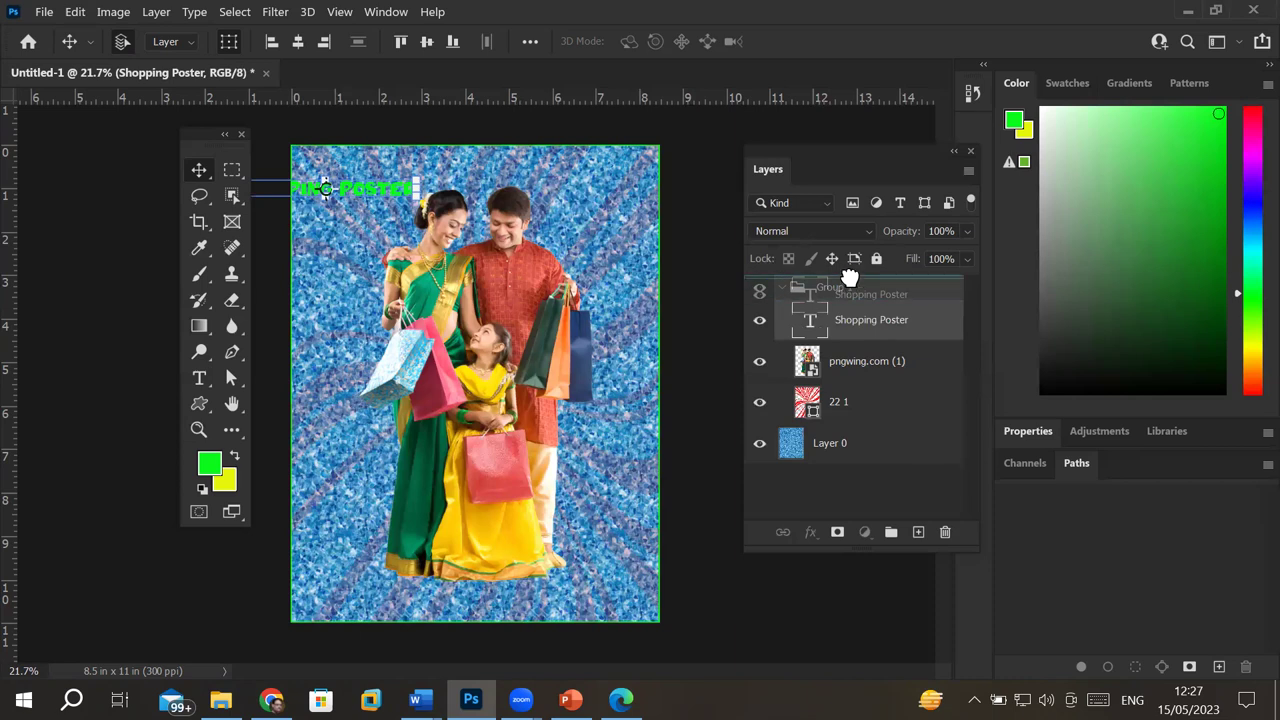
pyautogui.moveTo(848, 283); pyautogui.dragTo(850, 278)
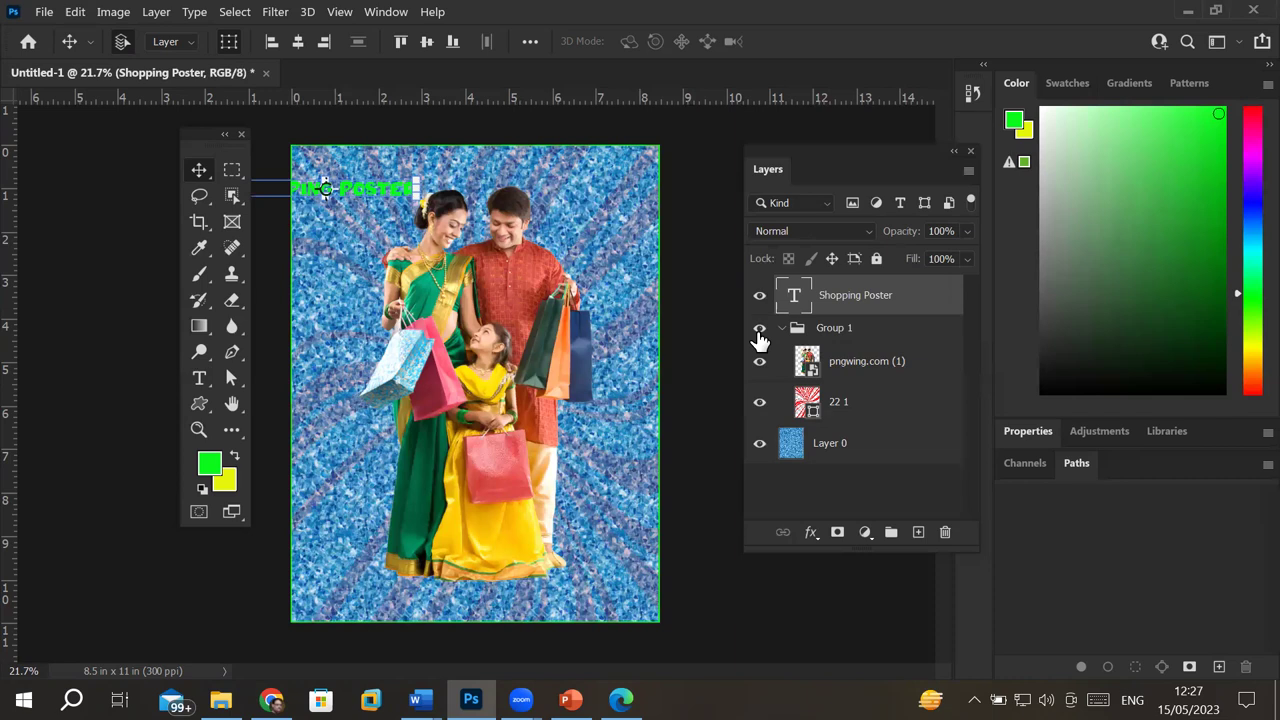
pyautogui.click(759, 331)
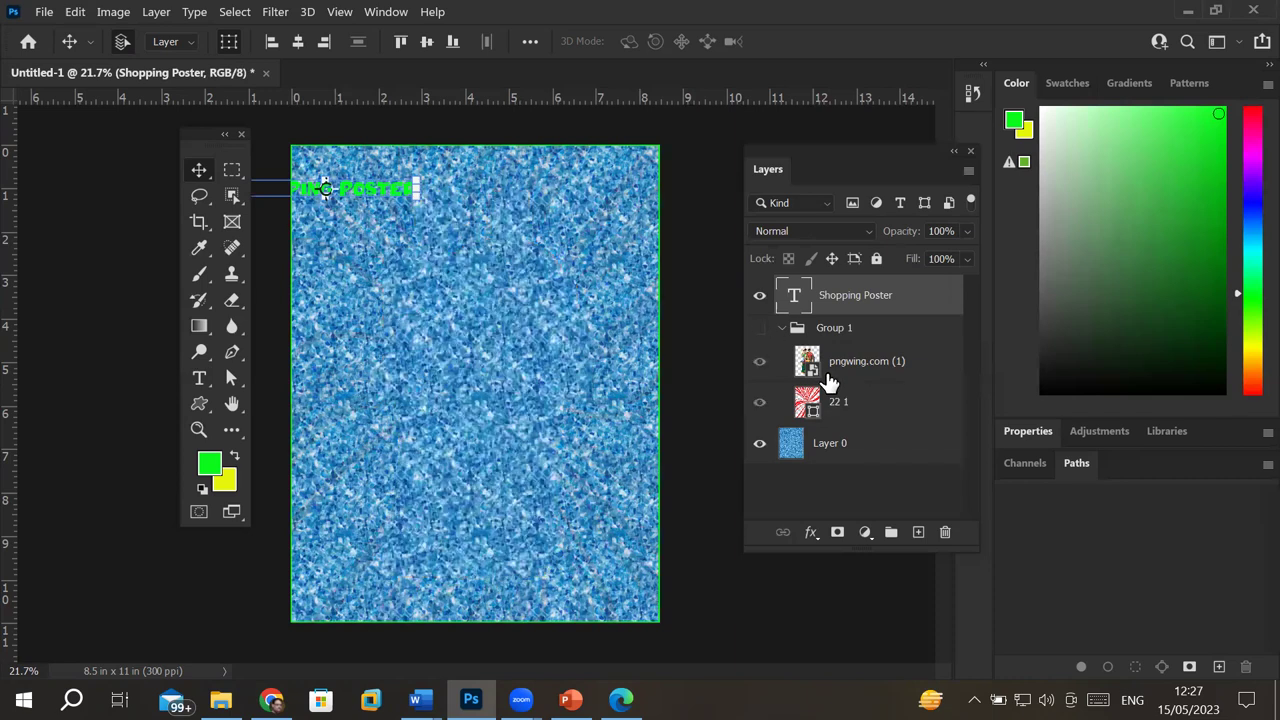
pyautogui.click(760, 331)
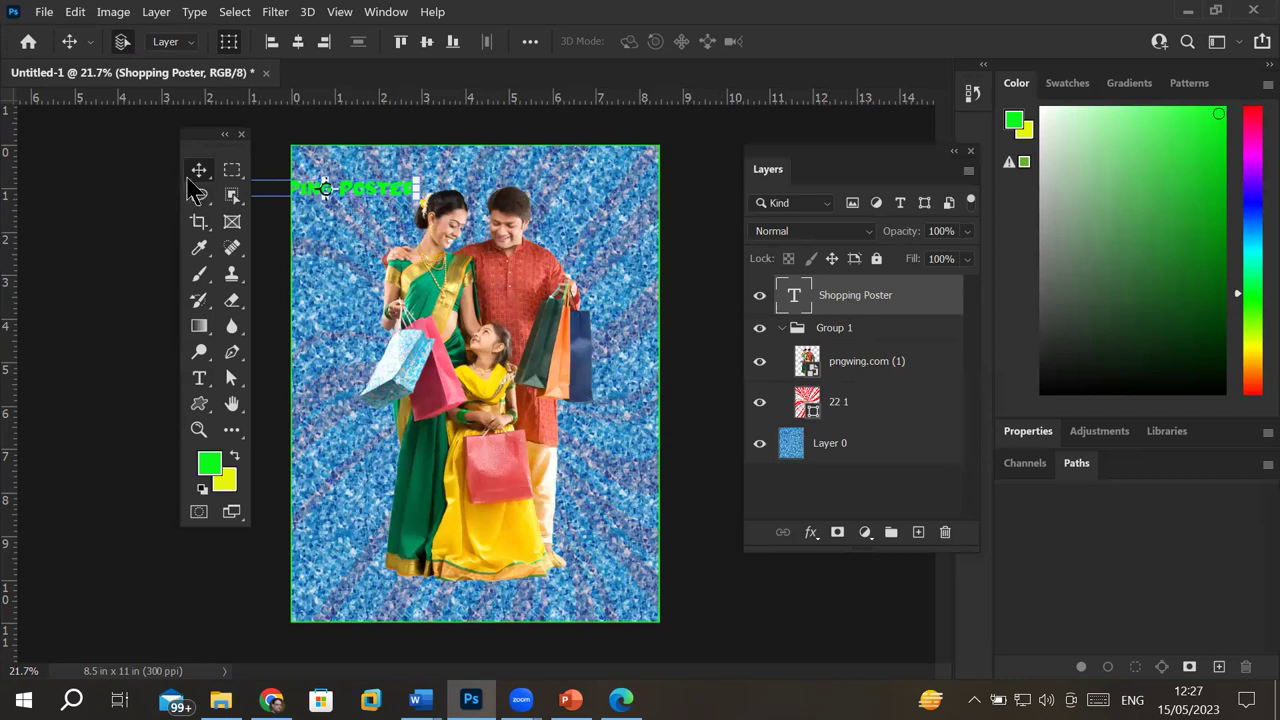
# Step: Move the SHOPPING POSTER title to the top centre of the page
pyautogui.moveTo(349, 185); pyautogui.dragTo(506, 172)
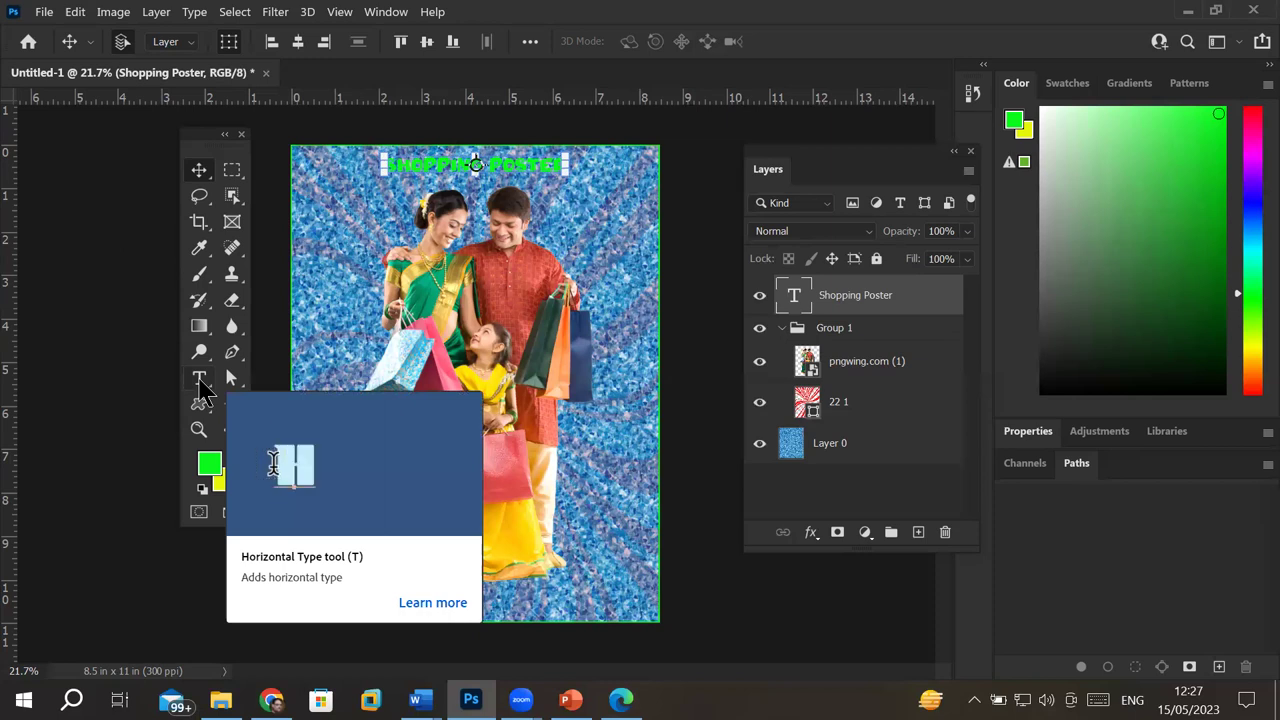
pyautogui.click(200, 384)
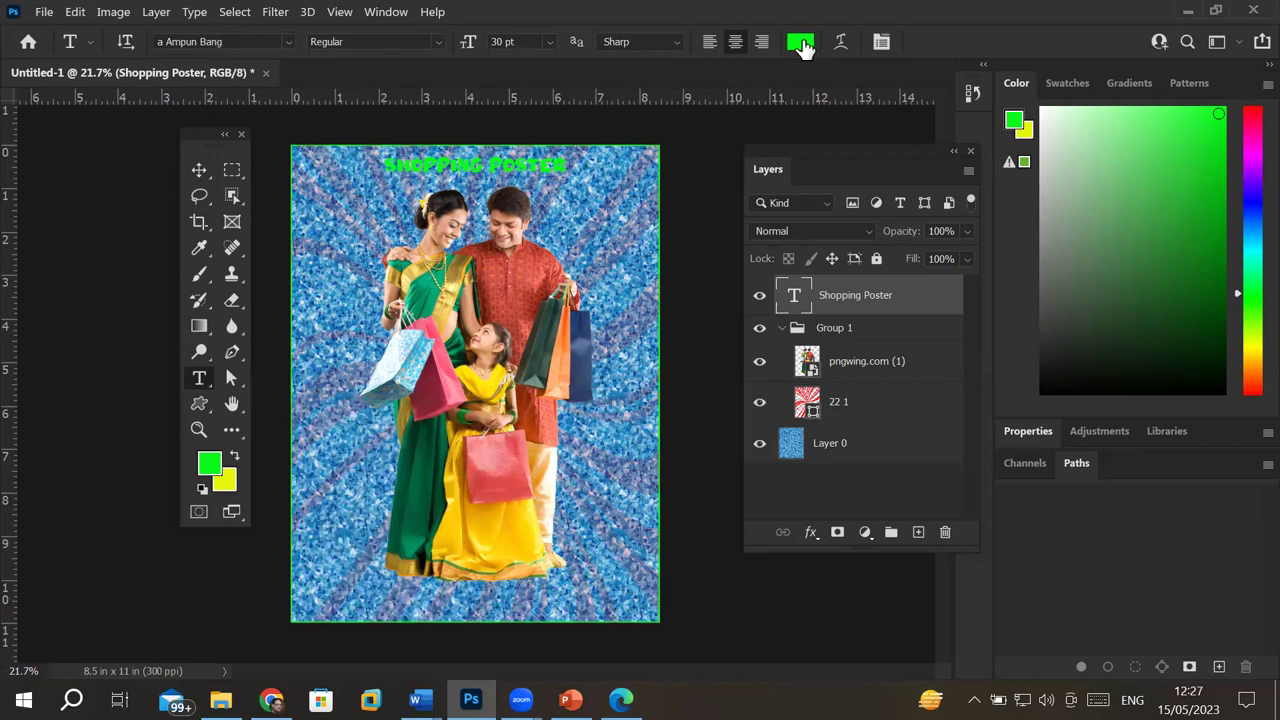
pyautogui.scroll(1, 471, 183)
pyautogui.scroll(1, 462, 140)
pyautogui.scroll(1, 460, 100)
pyautogui.scroll(1, 460, 100)
pyautogui.scroll(1, 460, 100)
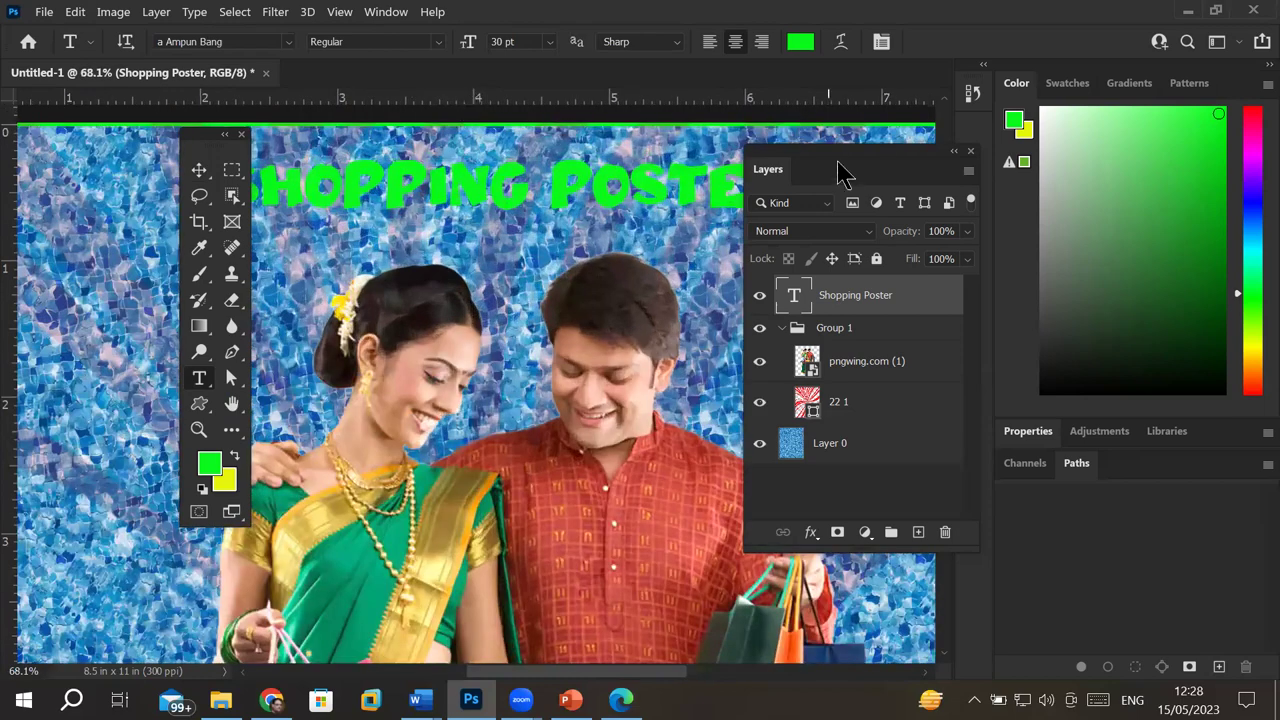
pyautogui.moveTo(838, 172); pyautogui.dragTo(918, 278)
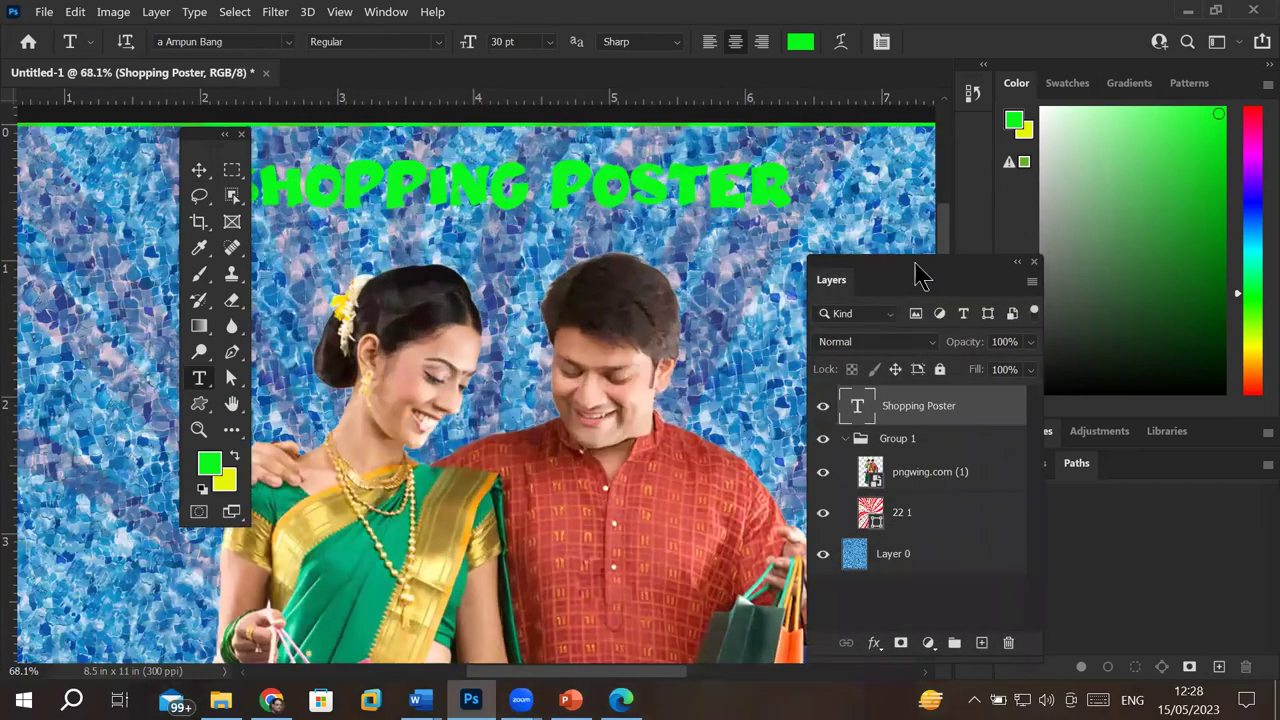
# Step: Change the title's text colour to blue #100bdf
pyautogui.click(805, 45)
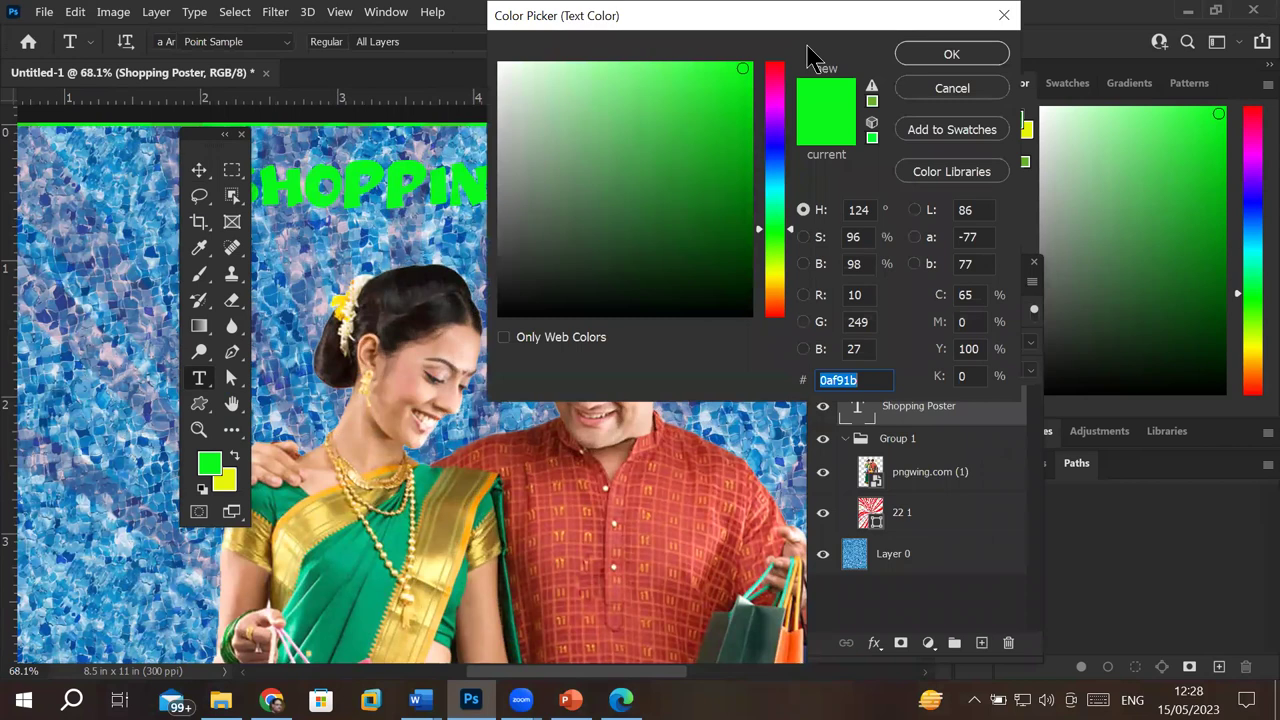
pyautogui.click(778, 147)
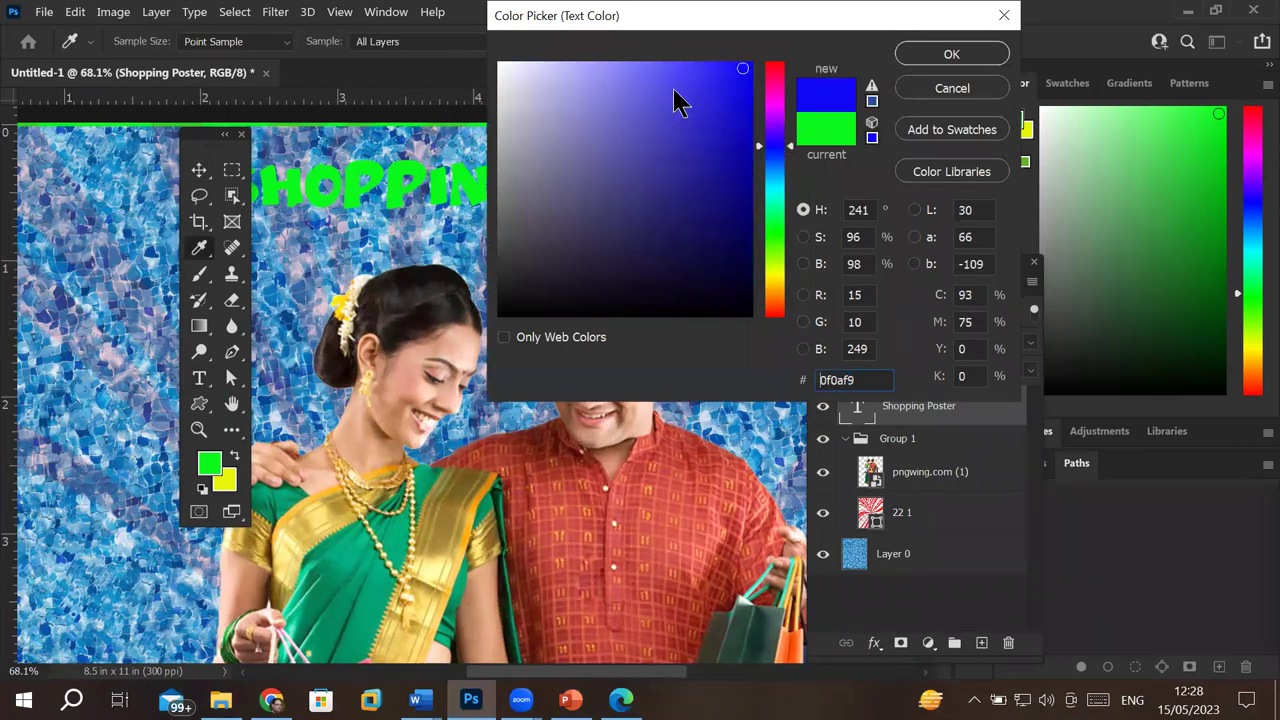
pyautogui.click(738, 91)
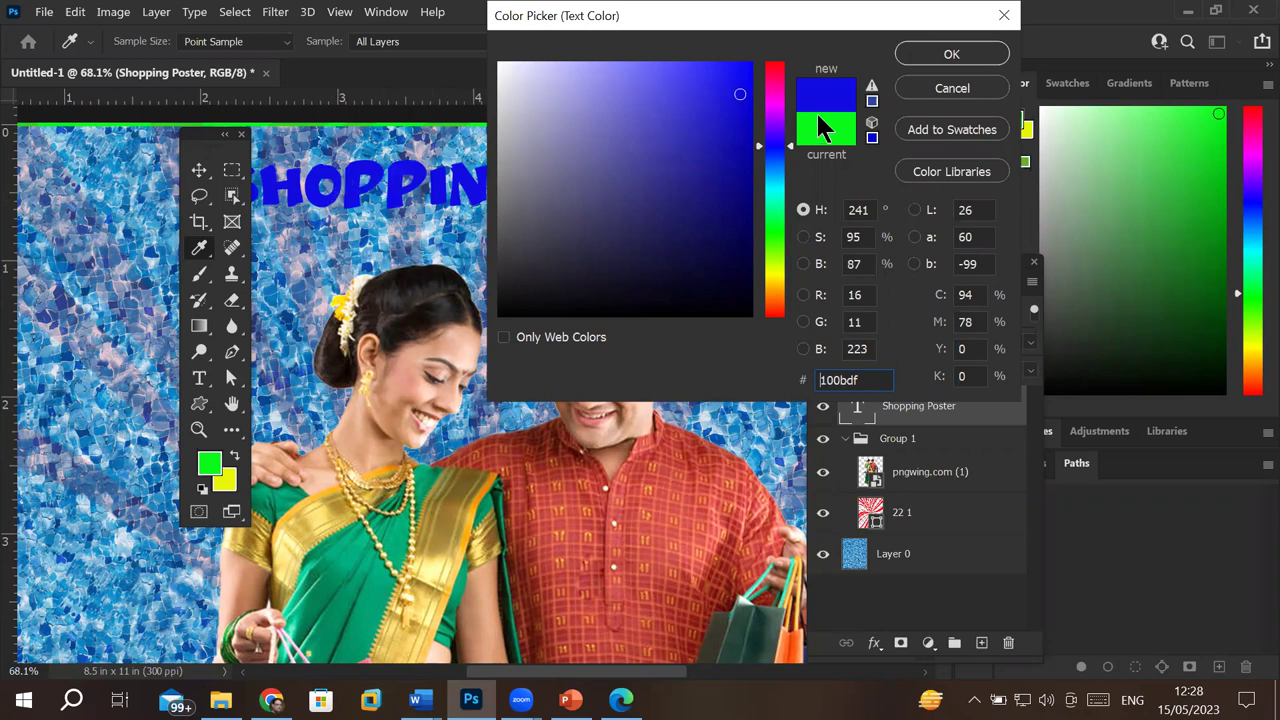
pyautogui.click(944, 54)
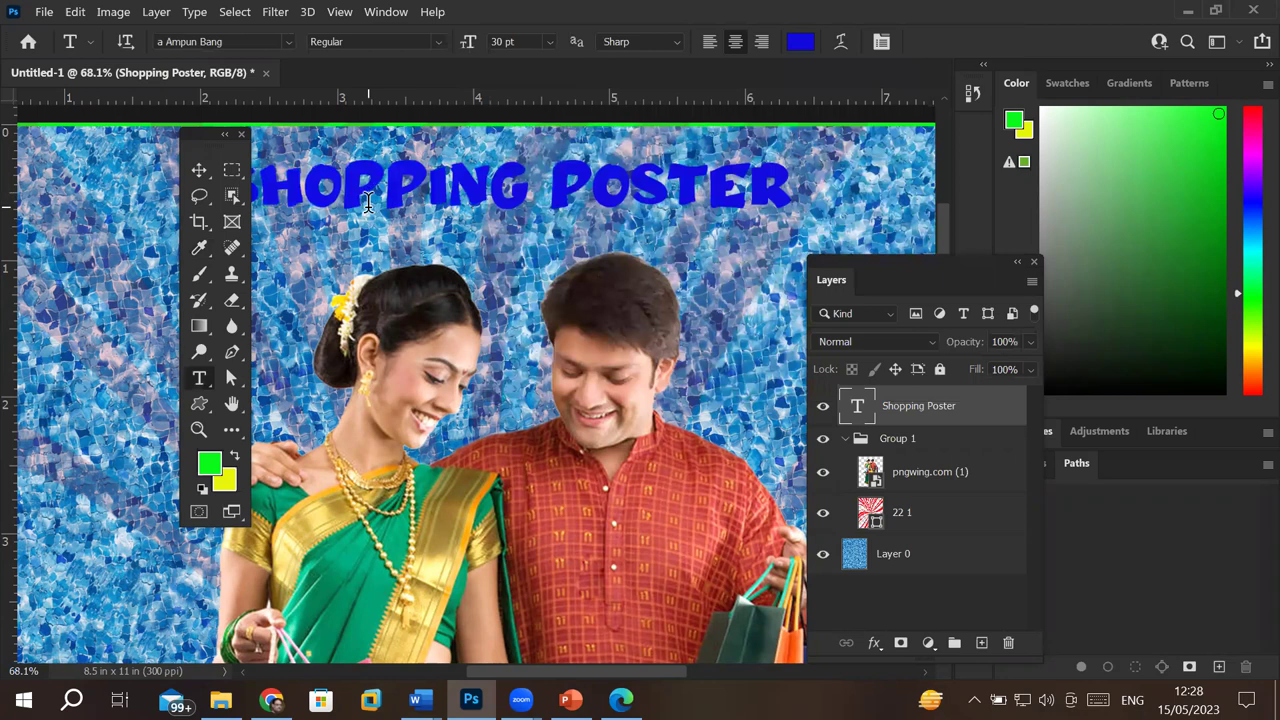
# Step: Move the floating Tools panel aside and select all SHOPPING POSTER title letters with Ctrl+A
pyautogui.moveTo(206, 138); pyautogui.dragTo(112, 194)
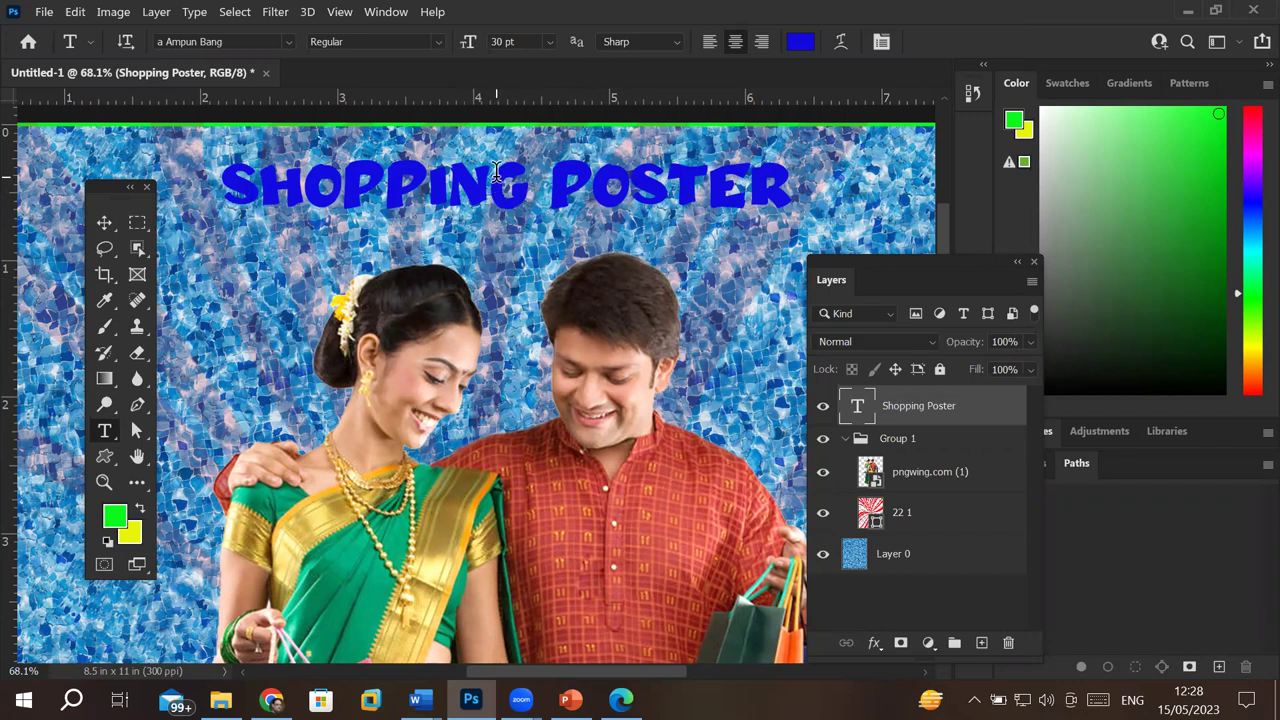
pyautogui.click(495, 172)
pyautogui.hotkey('ctrl', 'a')
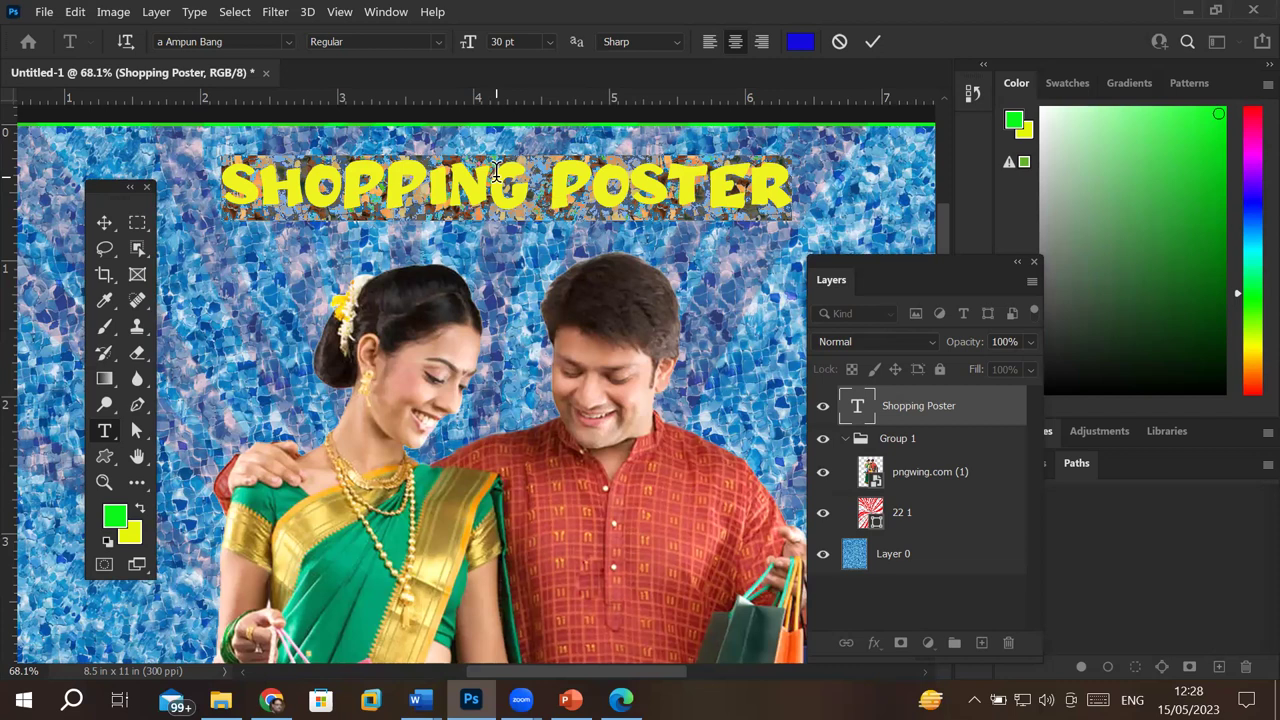
pyautogui.moveTo(99, 190); pyautogui.dragTo(92, 148)
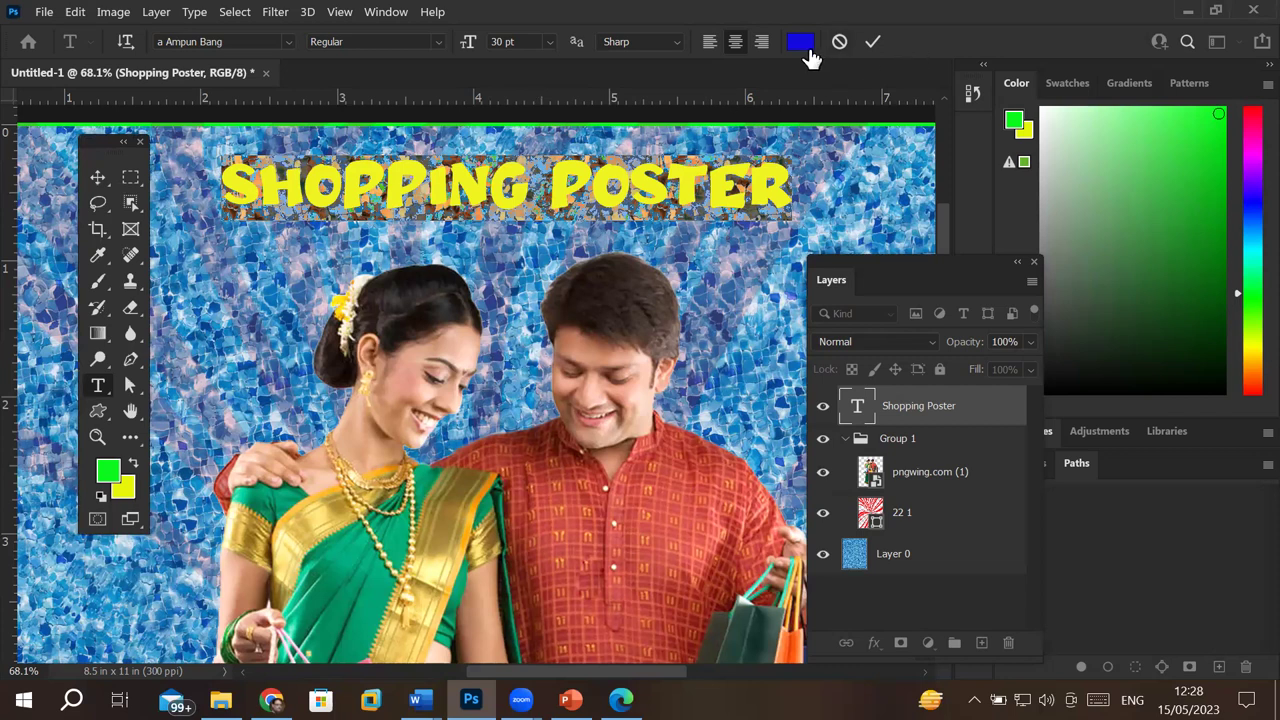
# Step: Commit the title edit, then browse Customize Toolbar and close it unchanged
pyautogui.click(129, 443)
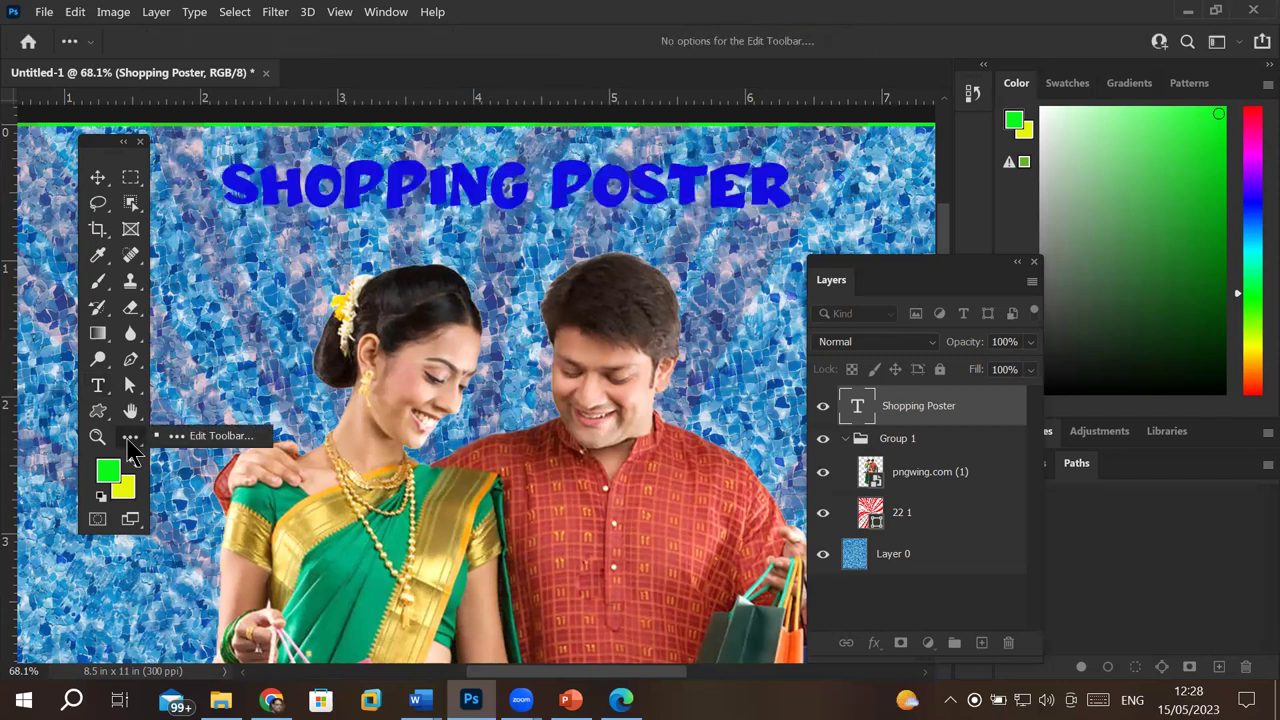
pyautogui.click(212, 440)
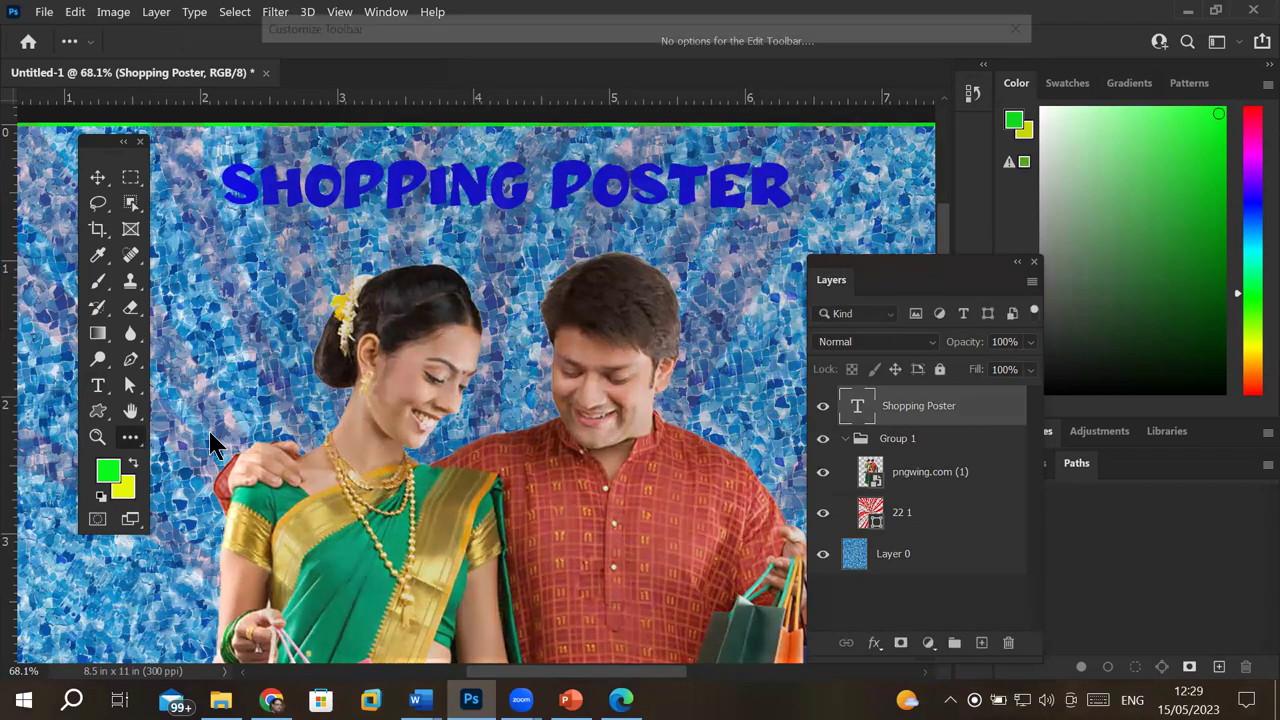
pyautogui.moveTo(569, 203)
pyautogui.mouseDown()
pyautogui.moveTo(597, 425)
pyautogui.moveTo(589, 603)
pyautogui.moveTo(600, 381)
pyautogui.moveTo(625, 250)
pyautogui.mouseUp()
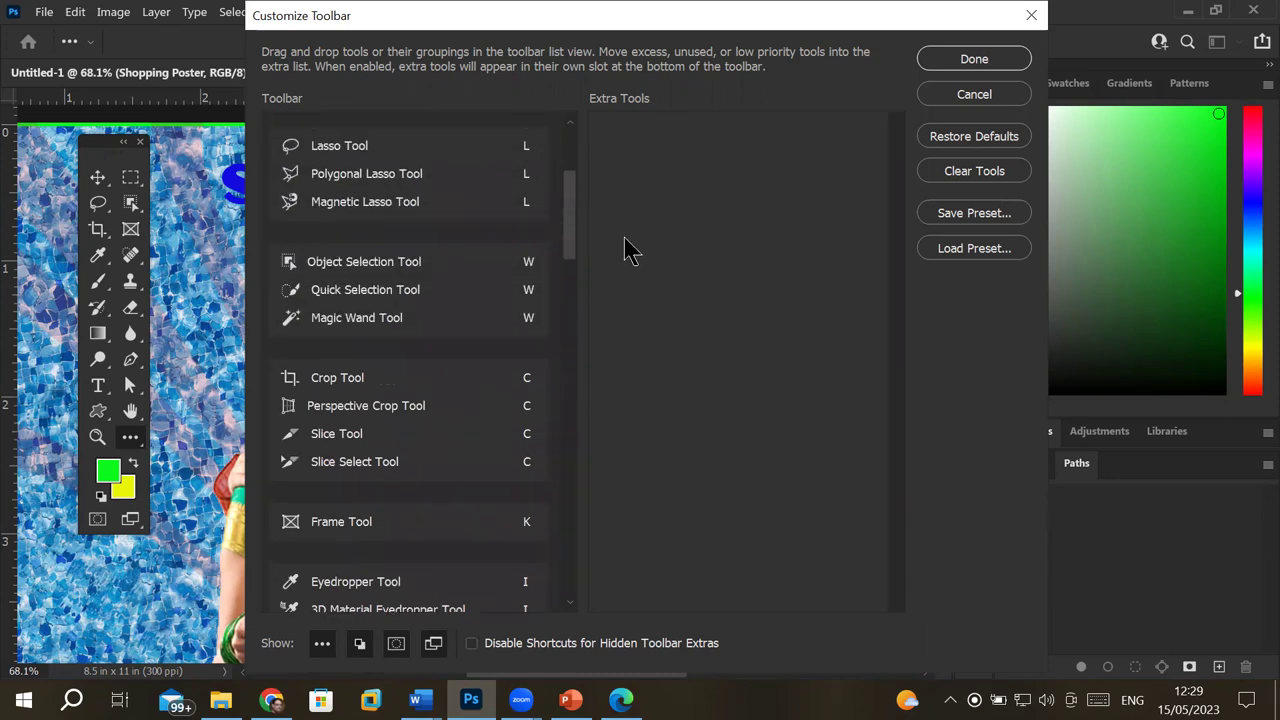
pyautogui.click(1014, 52)
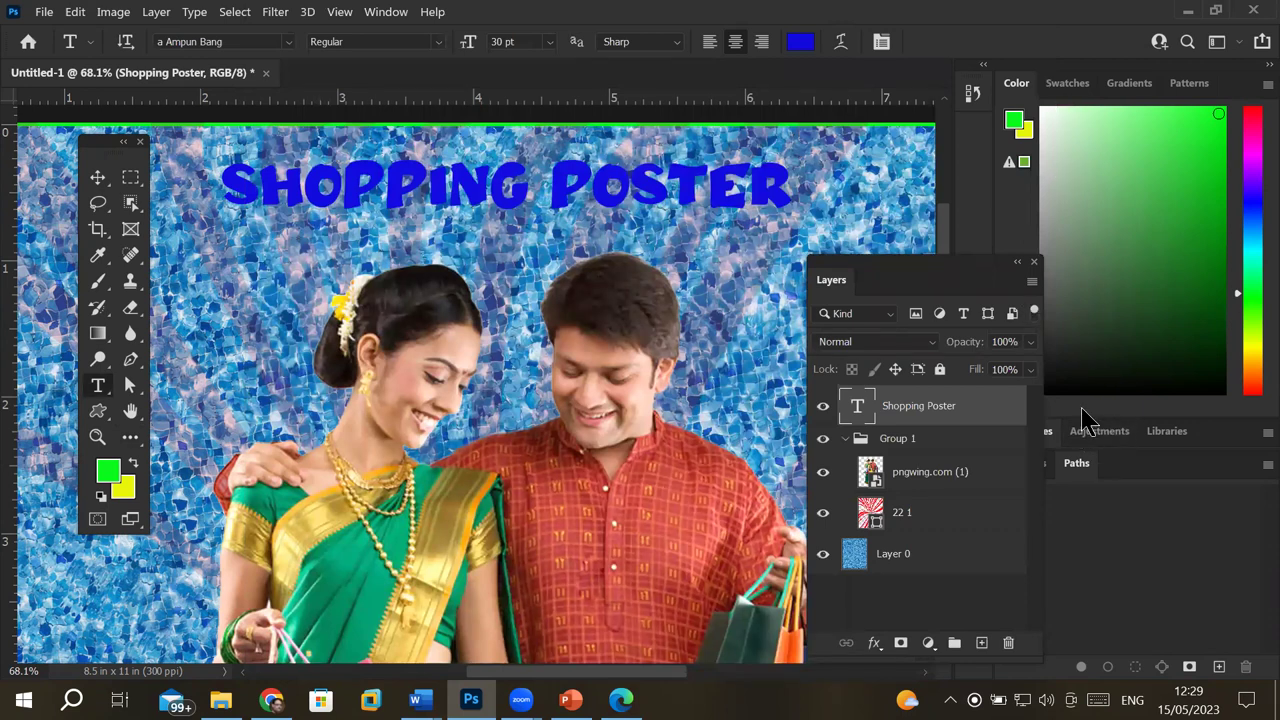
# Step: Show the SHOPPING POSTER type layer's settings in the Properties panel
pyautogui.moveTo(942, 265); pyautogui.dragTo(832, 280)
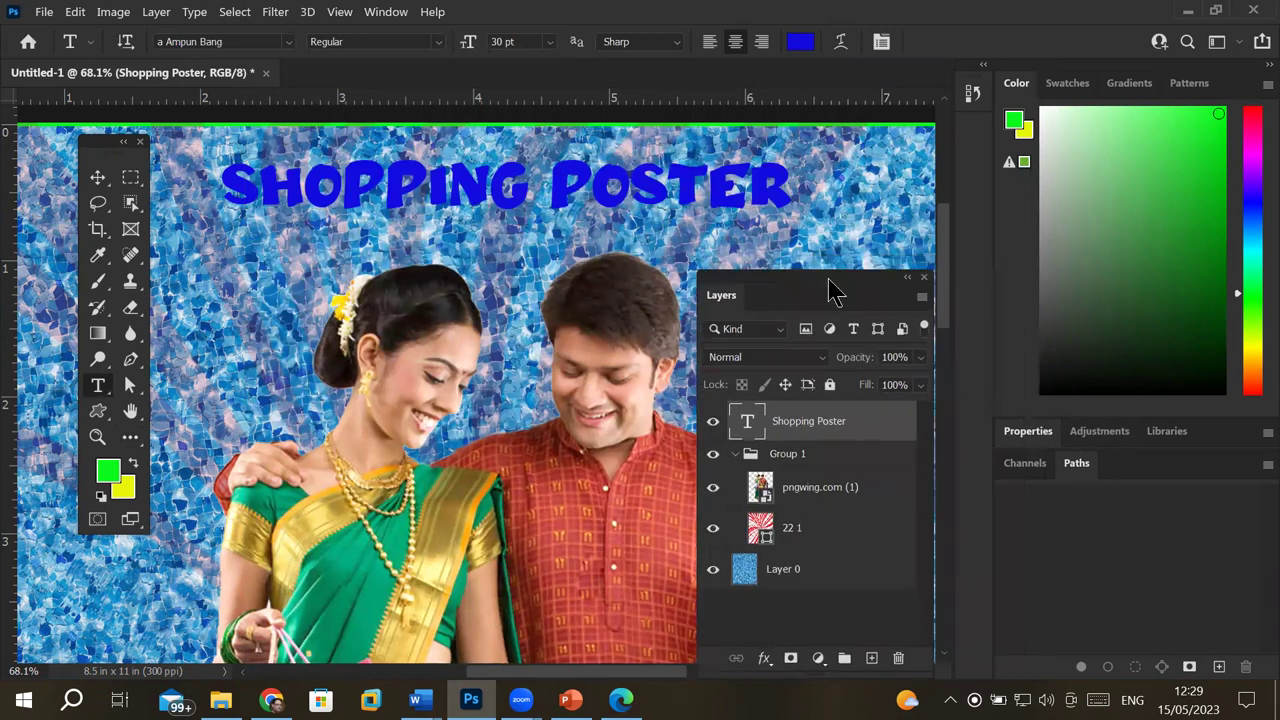
pyautogui.click(1025, 436)
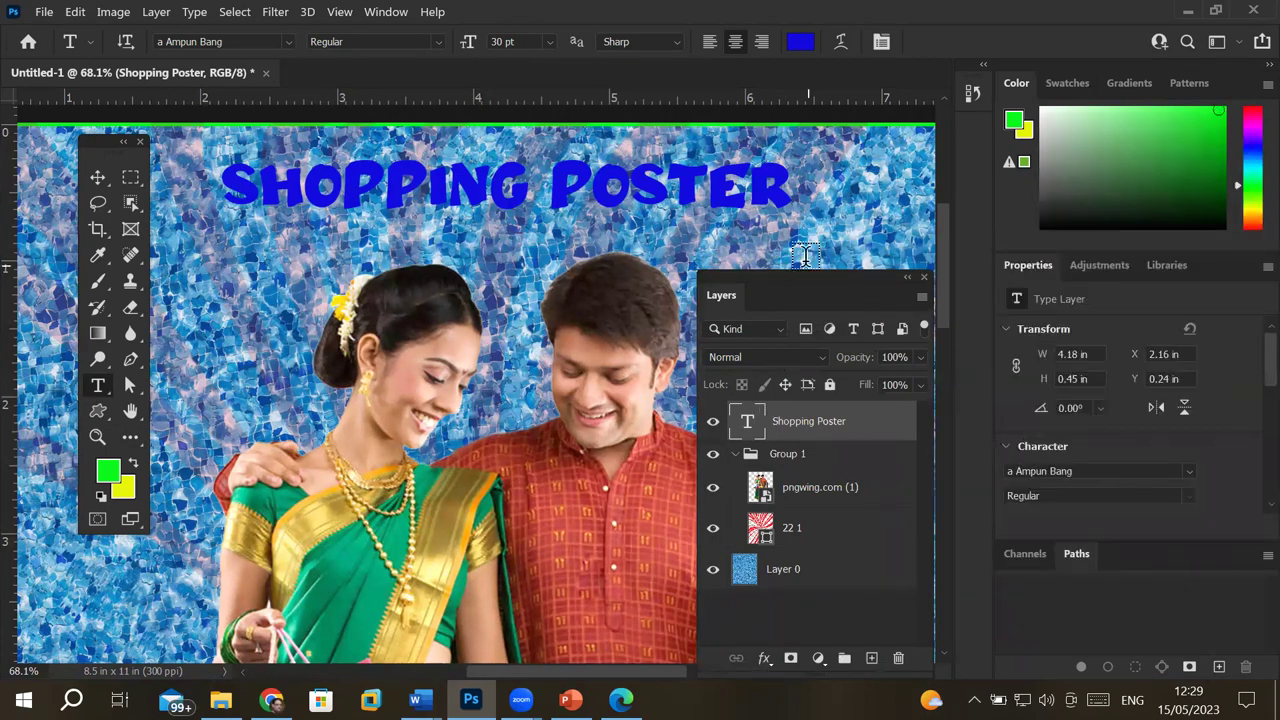
pyautogui.moveTo(814, 286); pyautogui.dragTo(909, 177)
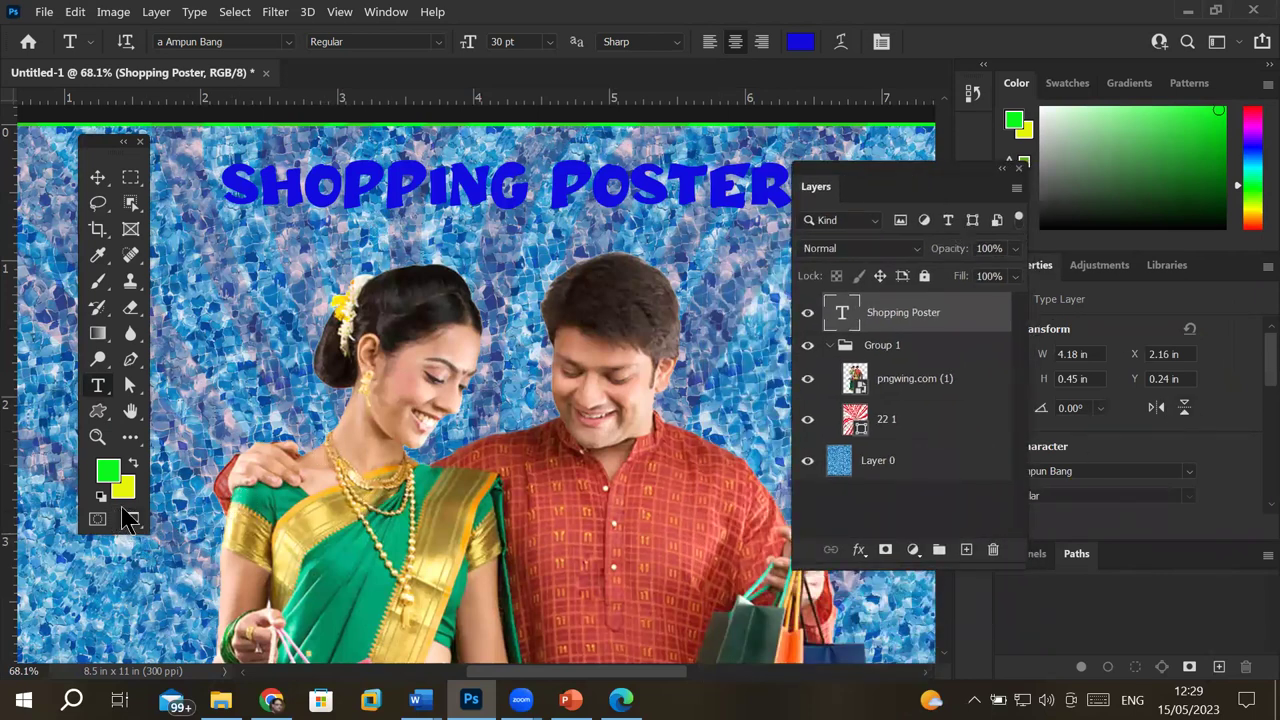
# Step: Select all of the SHOPPING POSTER title text and centre-align it
pyautogui.tripleClick(416, 197)
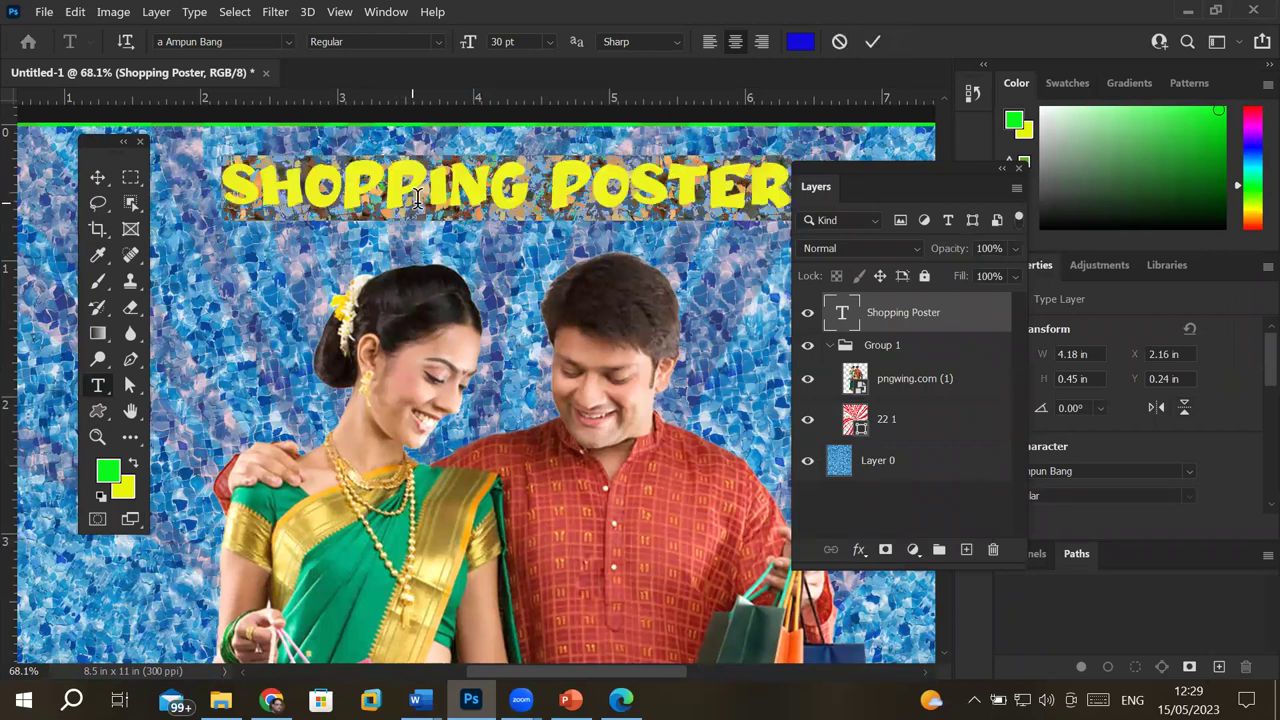
pyautogui.click(75, 12)
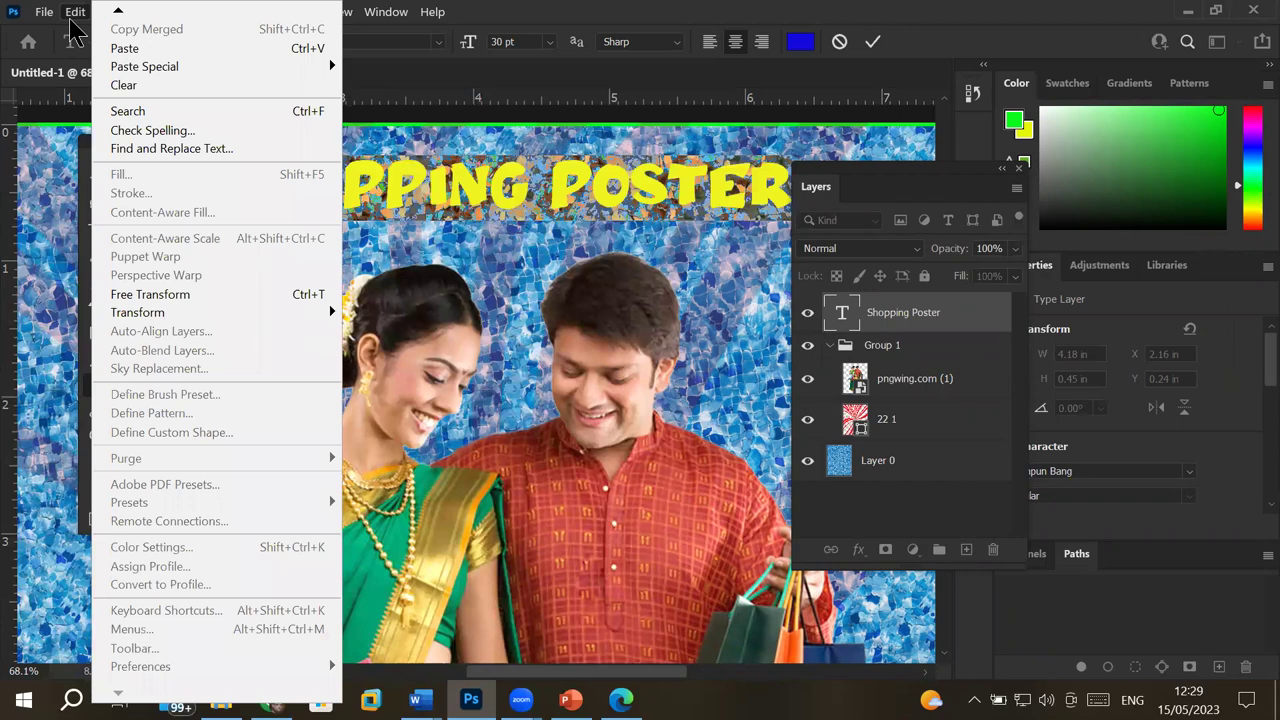
pyautogui.click(478, 200)
pyautogui.hotkey('ctrl', 'a')
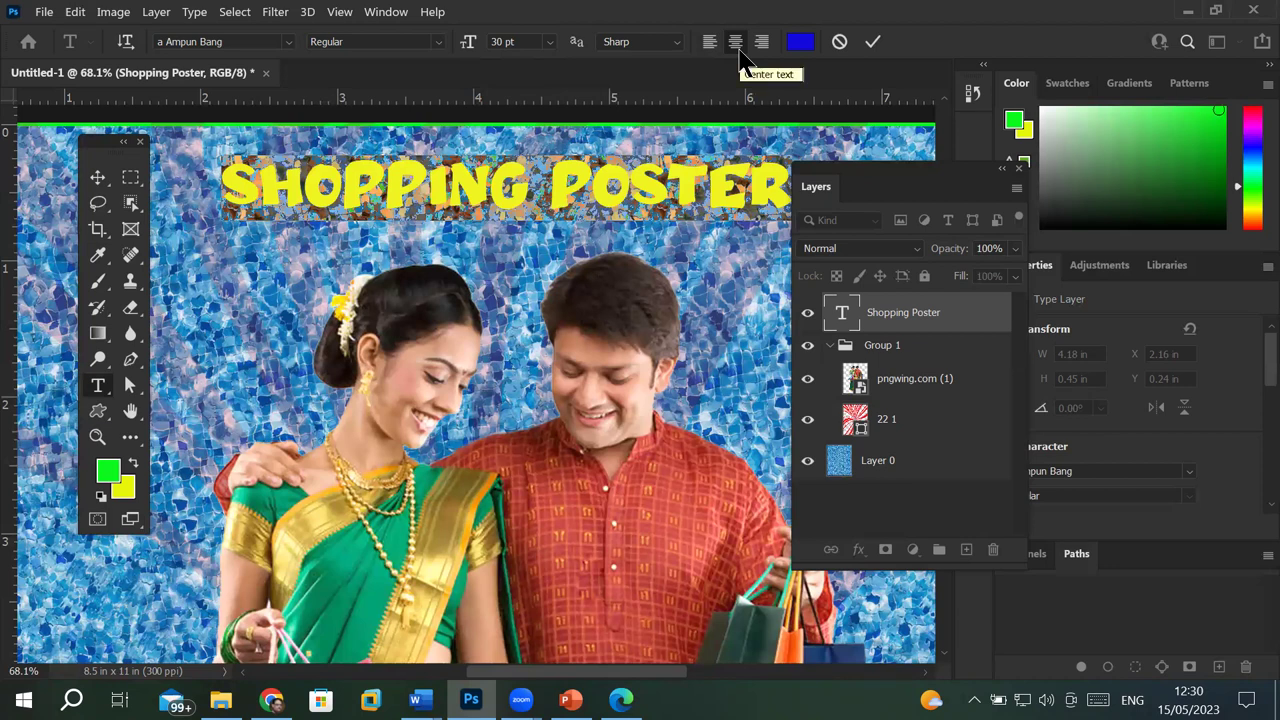
pyautogui.click(740, 57)
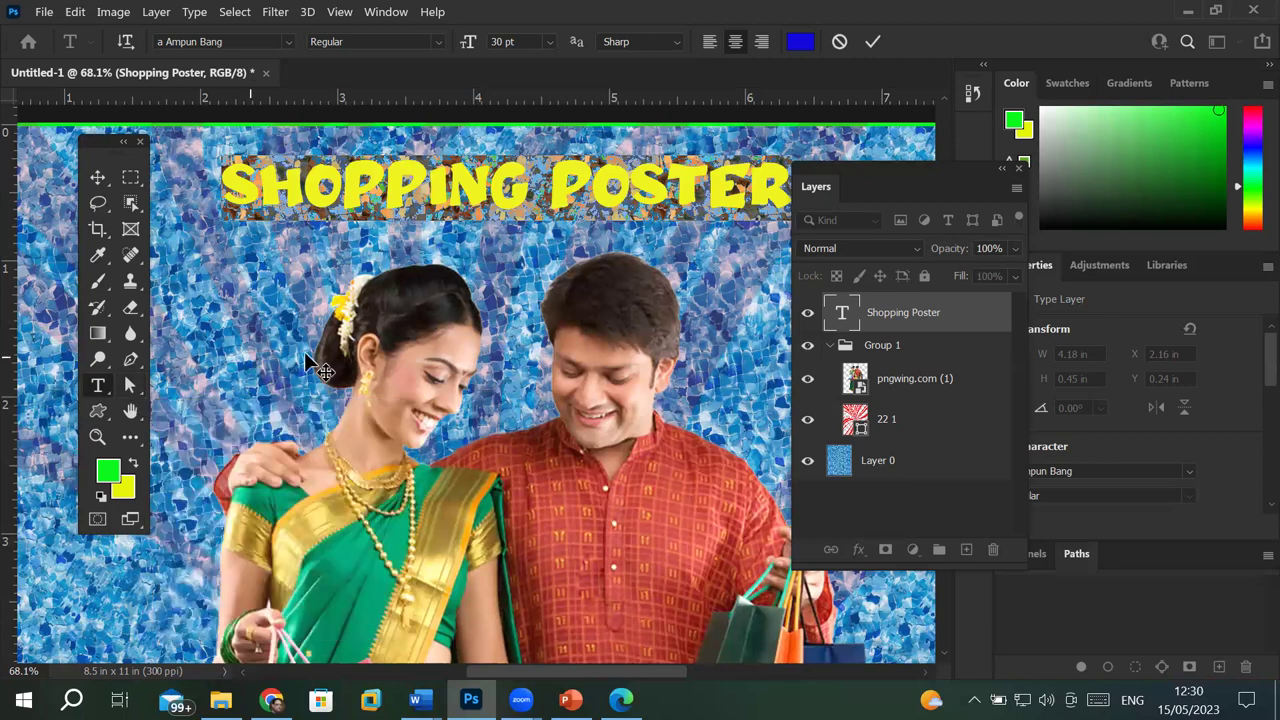
# Step: Commit the blue 30 pt Ampun Bang SHOPPING POSTER title, then return to the Type tool
pyautogui.click(526, 181)
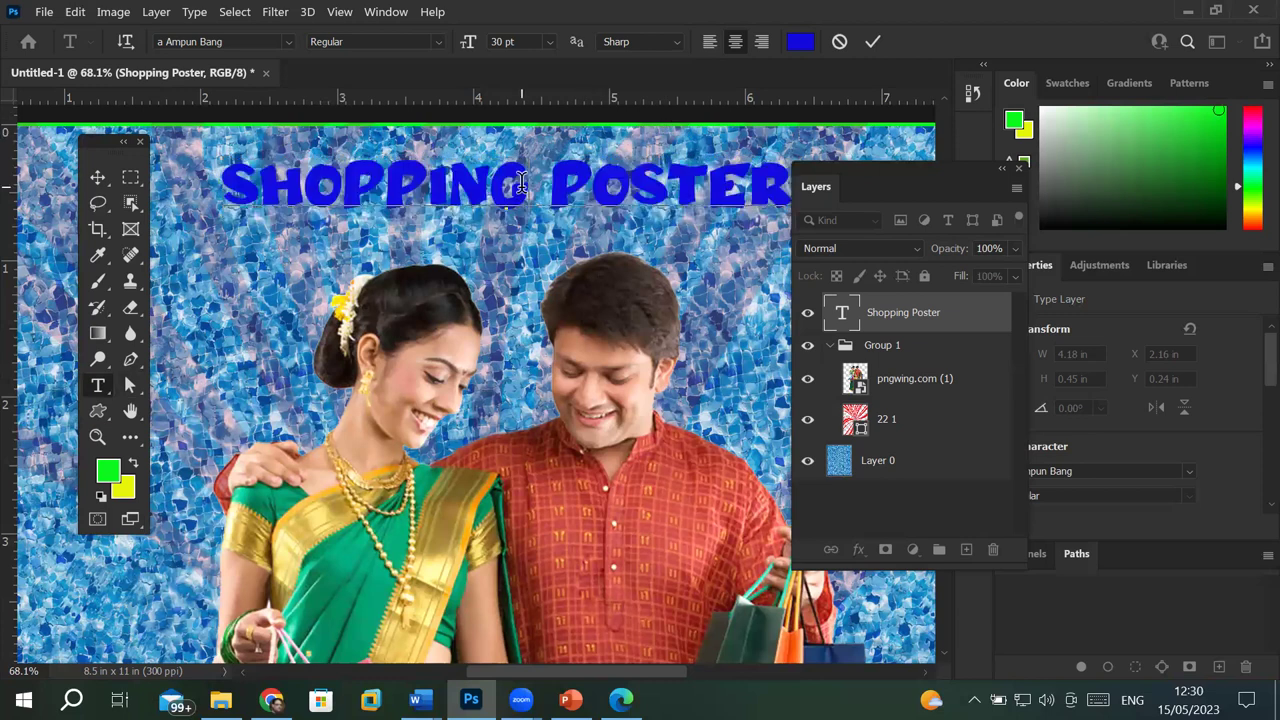
pyautogui.click(98, 178)
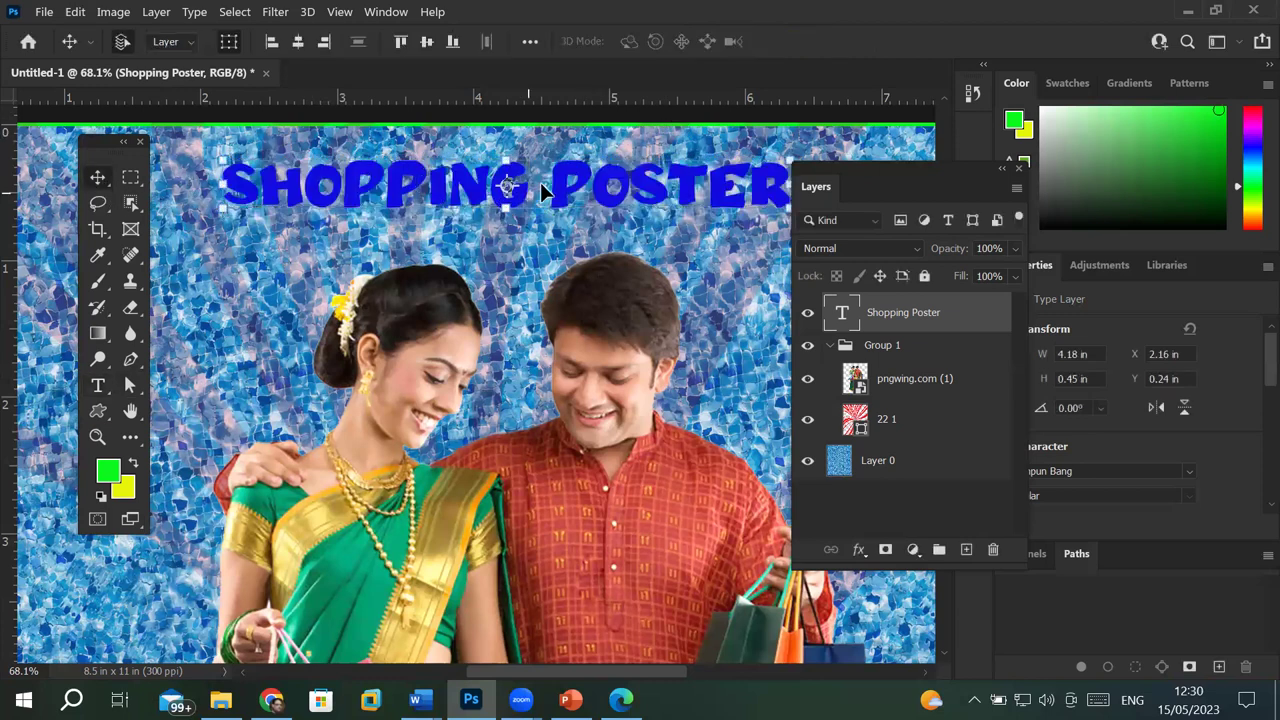
pyautogui.click(97, 386)
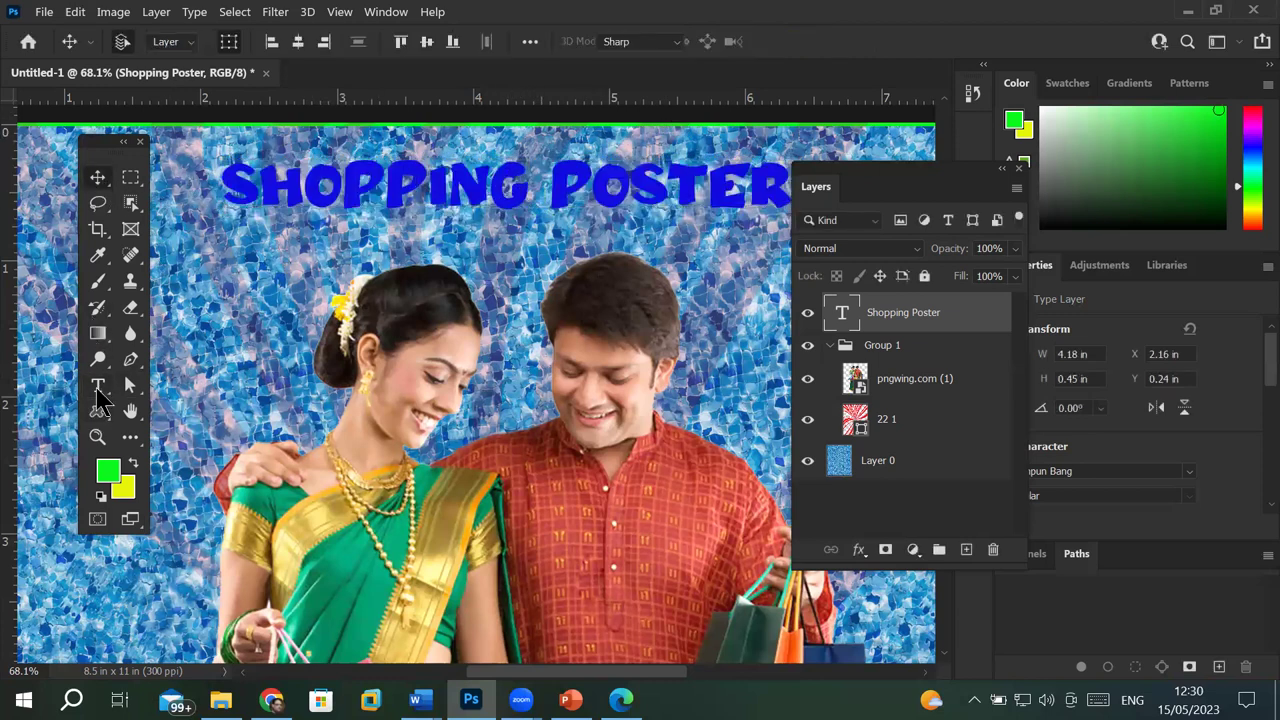
pyautogui.click(513, 197)
pyautogui.doubleClick(513, 197)
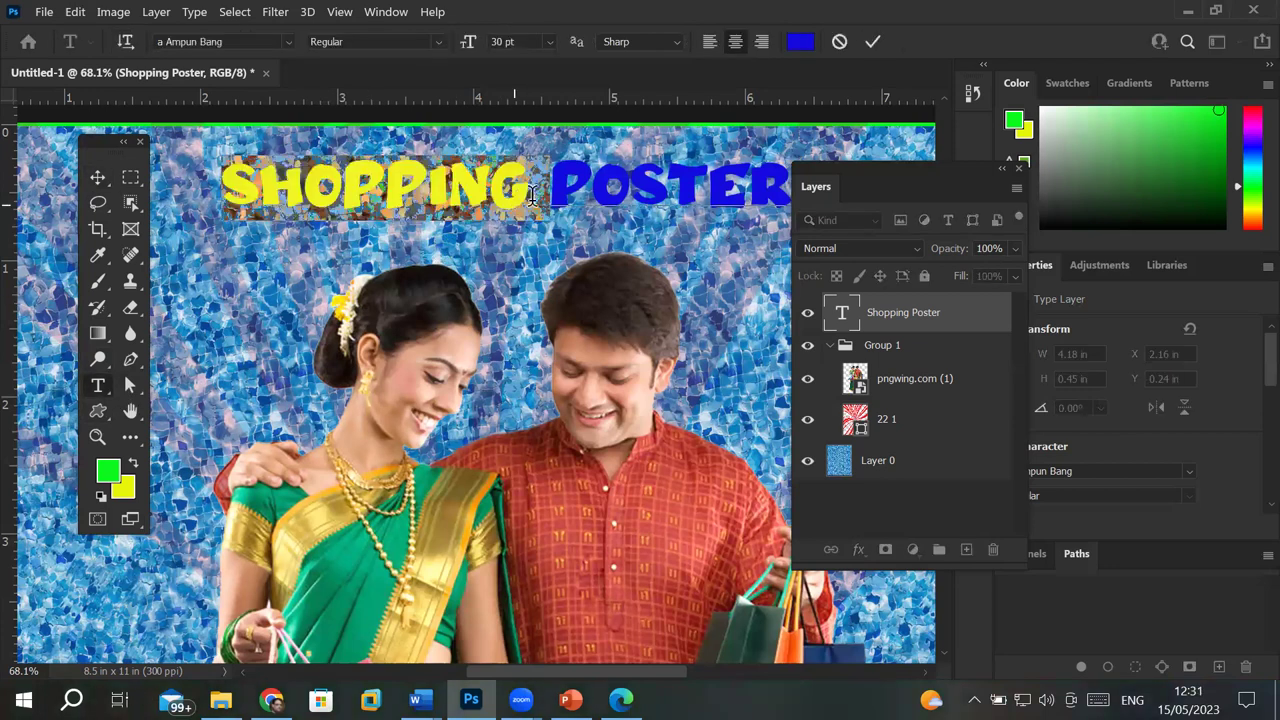
pyautogui.click(577, 188)
pyautogui.press('ctrl')
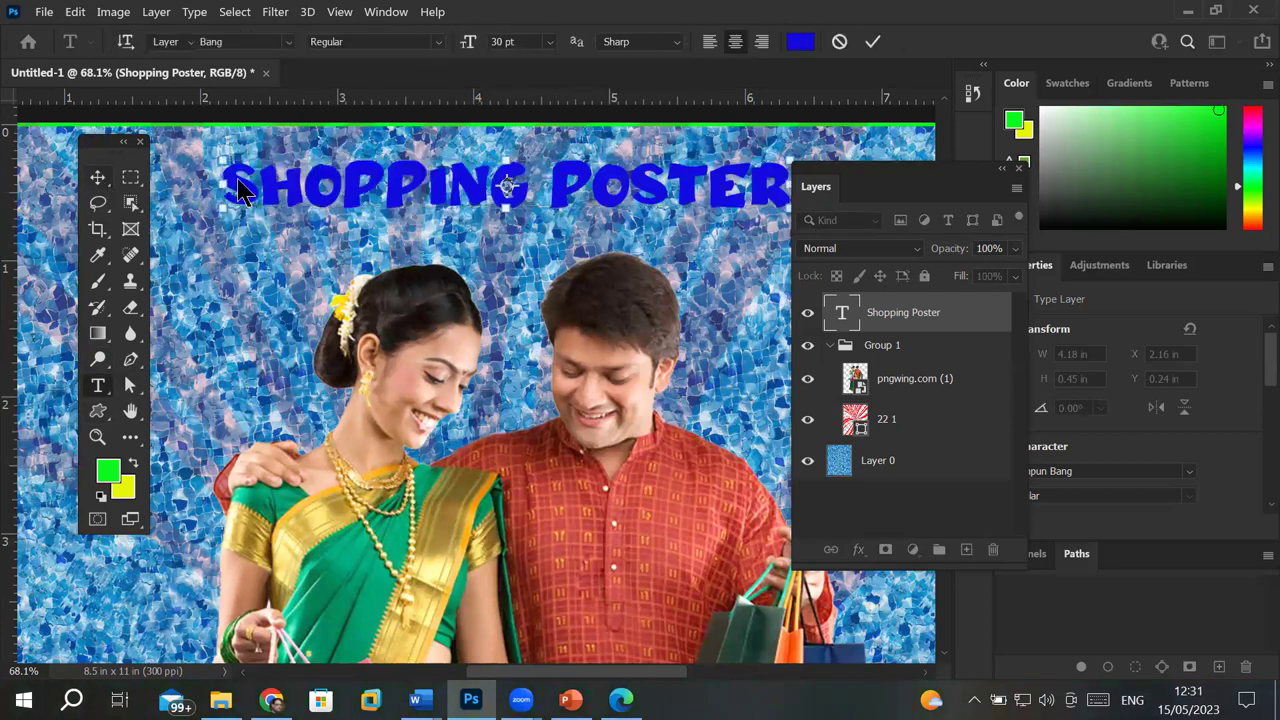
pyautogui.hotkey('ctrl', 'Return')
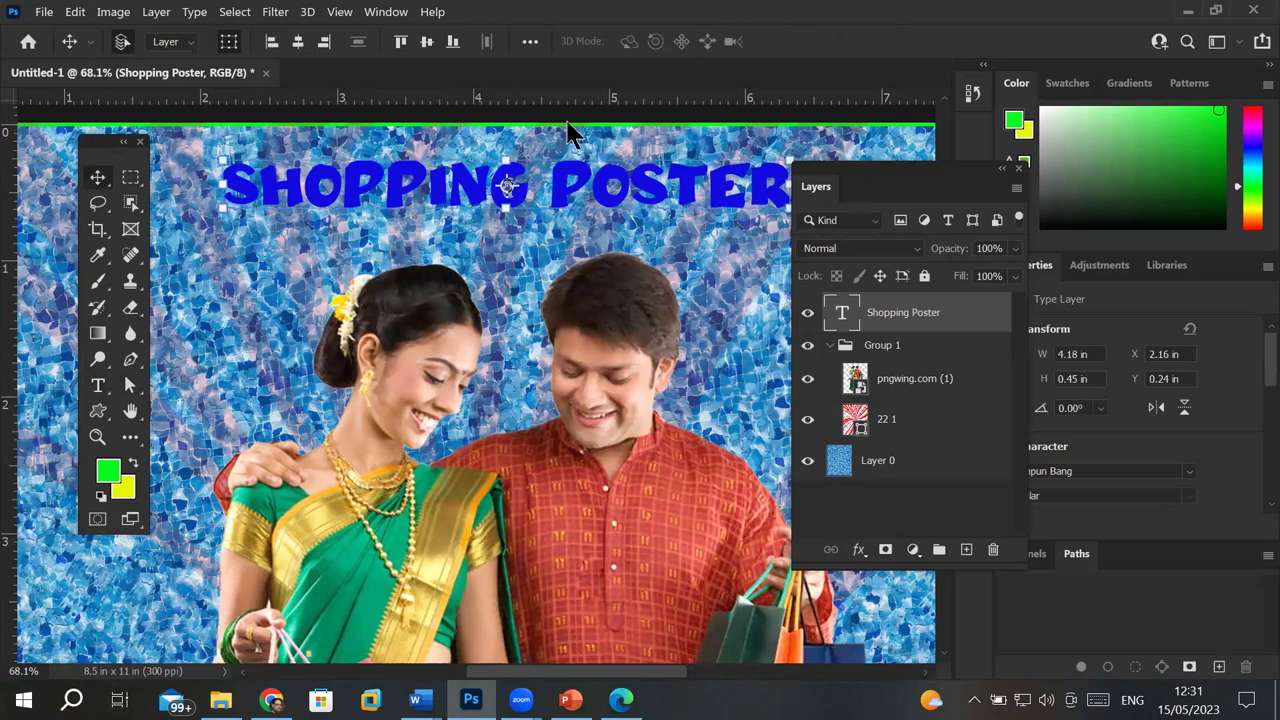
pyautogui.click(100, 388)
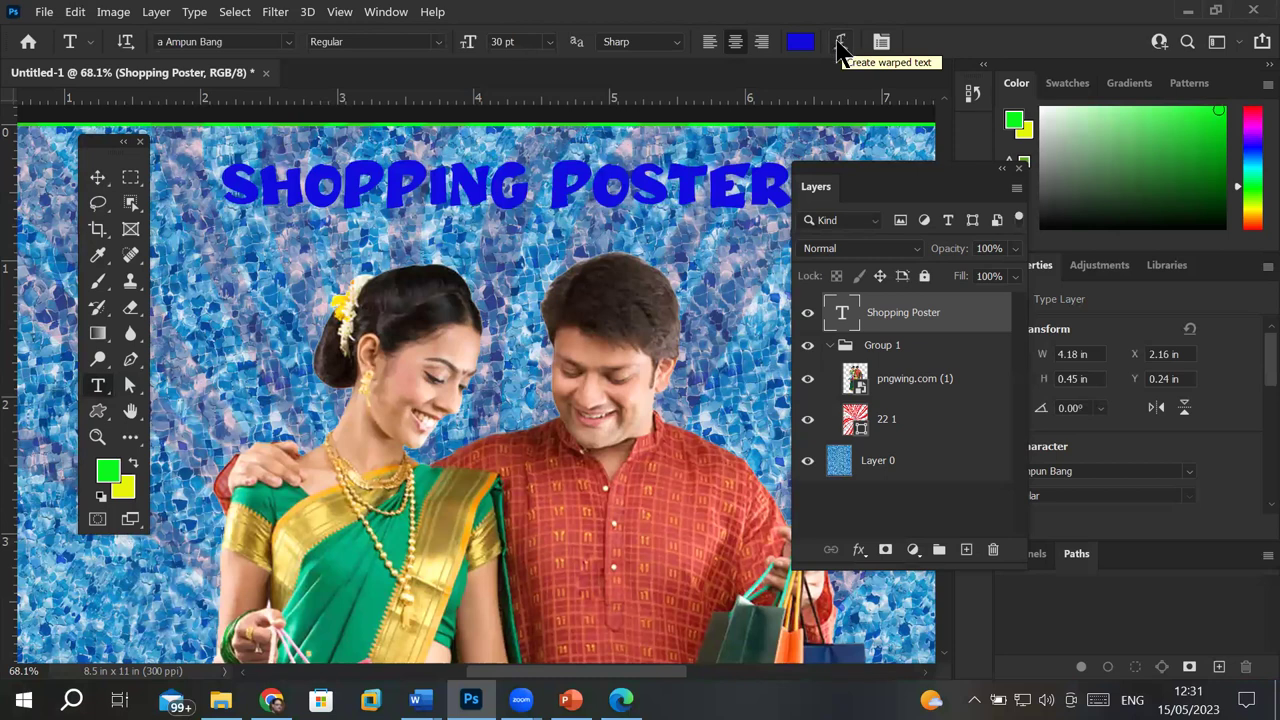
# Step: Warp the SHOPPING POSTER title with the Arc style, Horizontal, Bend +2%
pyautogui.click(838, 45)
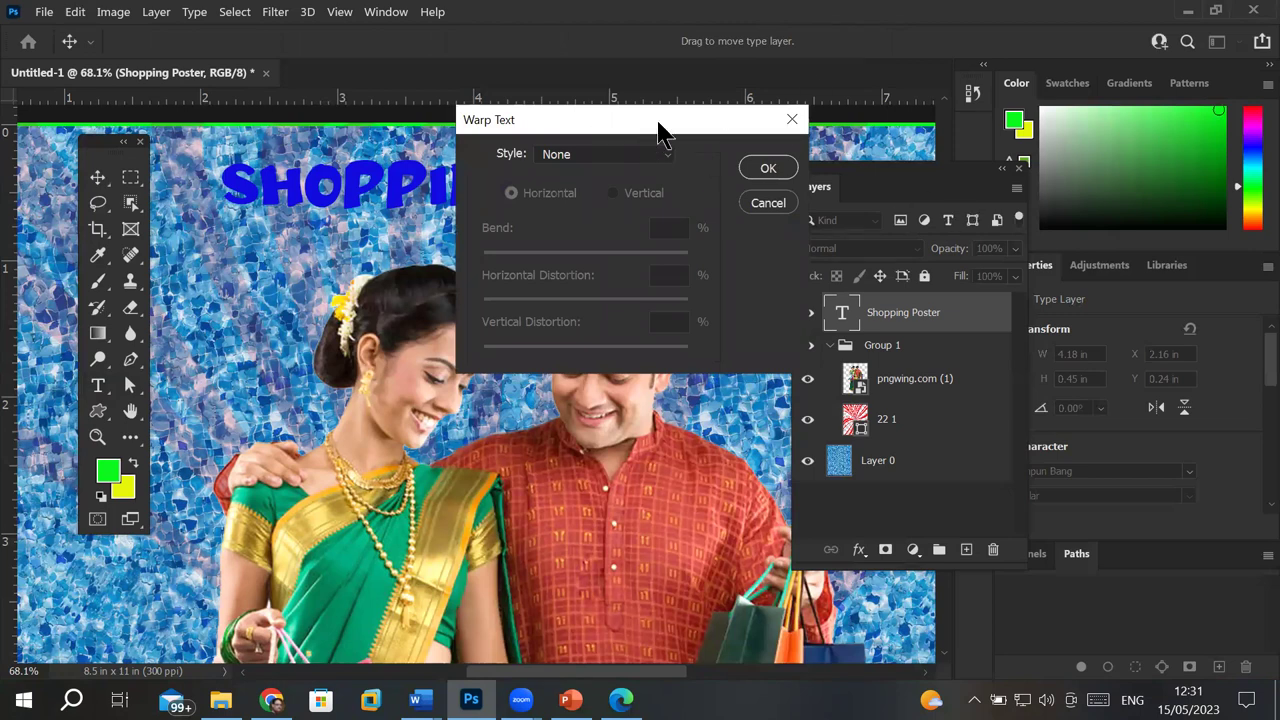
pyautogui.moveTo(660, 130); pyautogui.dragTo(680, 308)
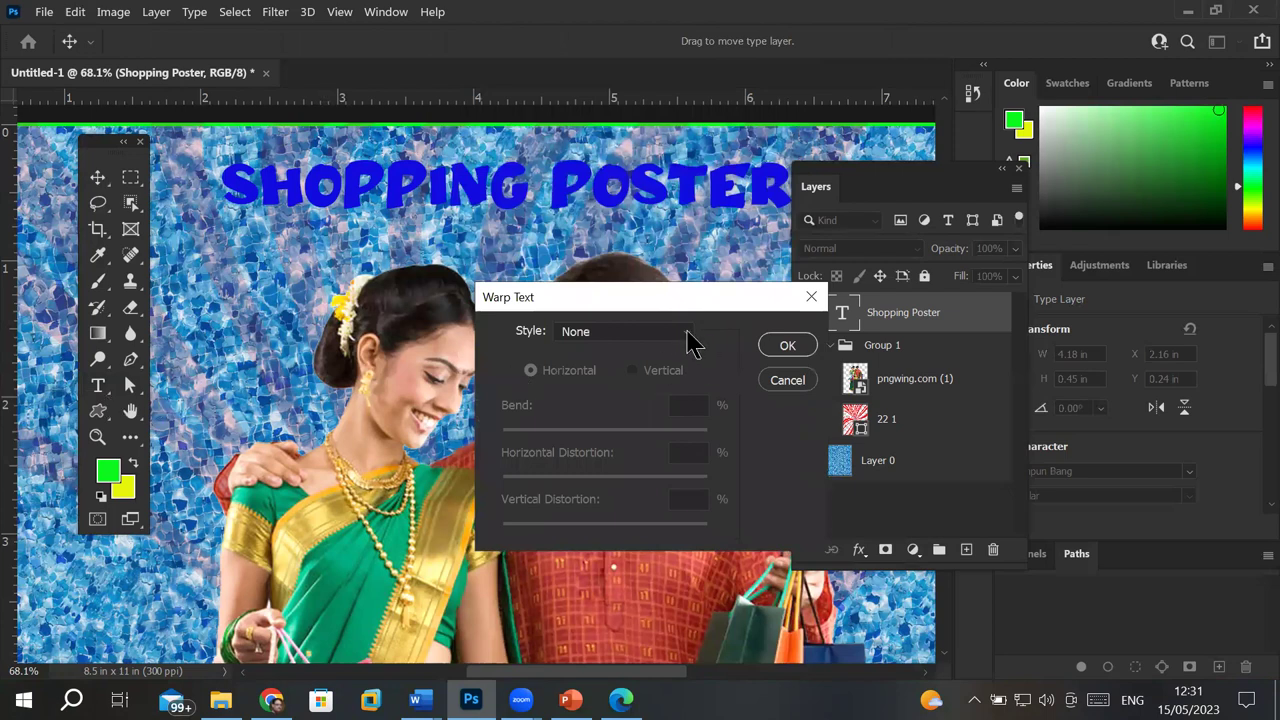
pyautogui.click(690, 338)
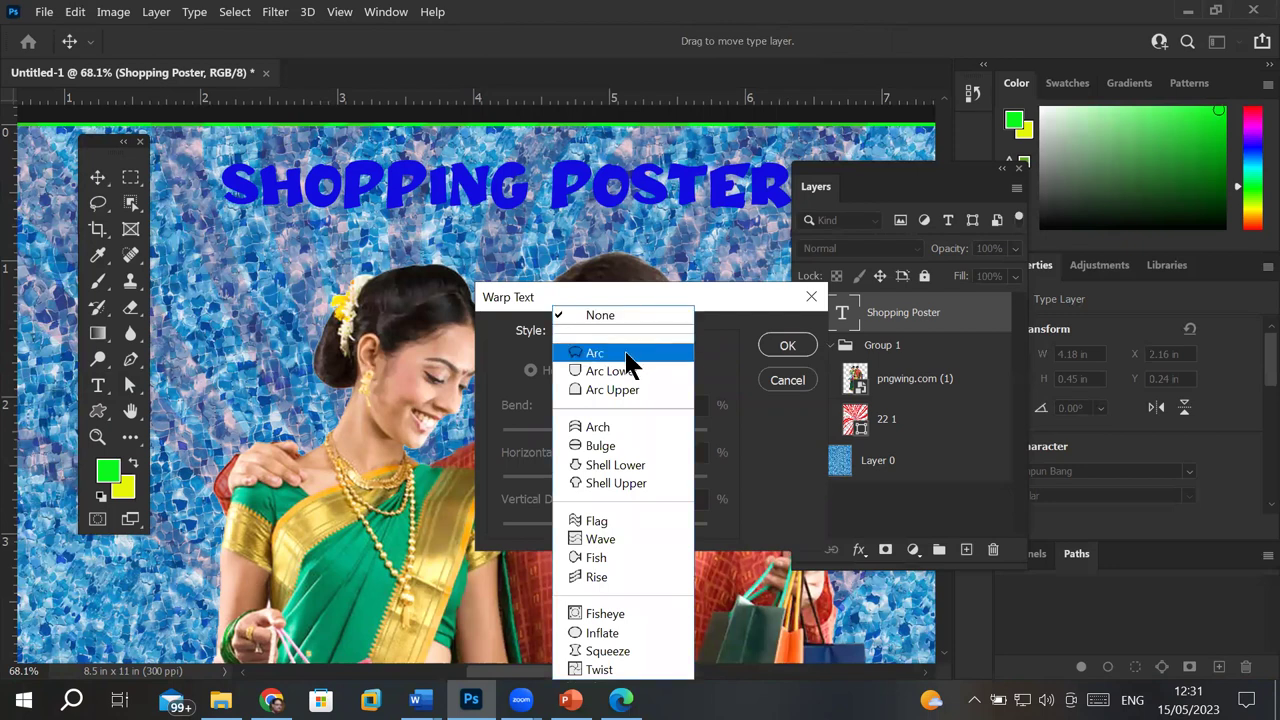
pyautogui.click(595, 353)
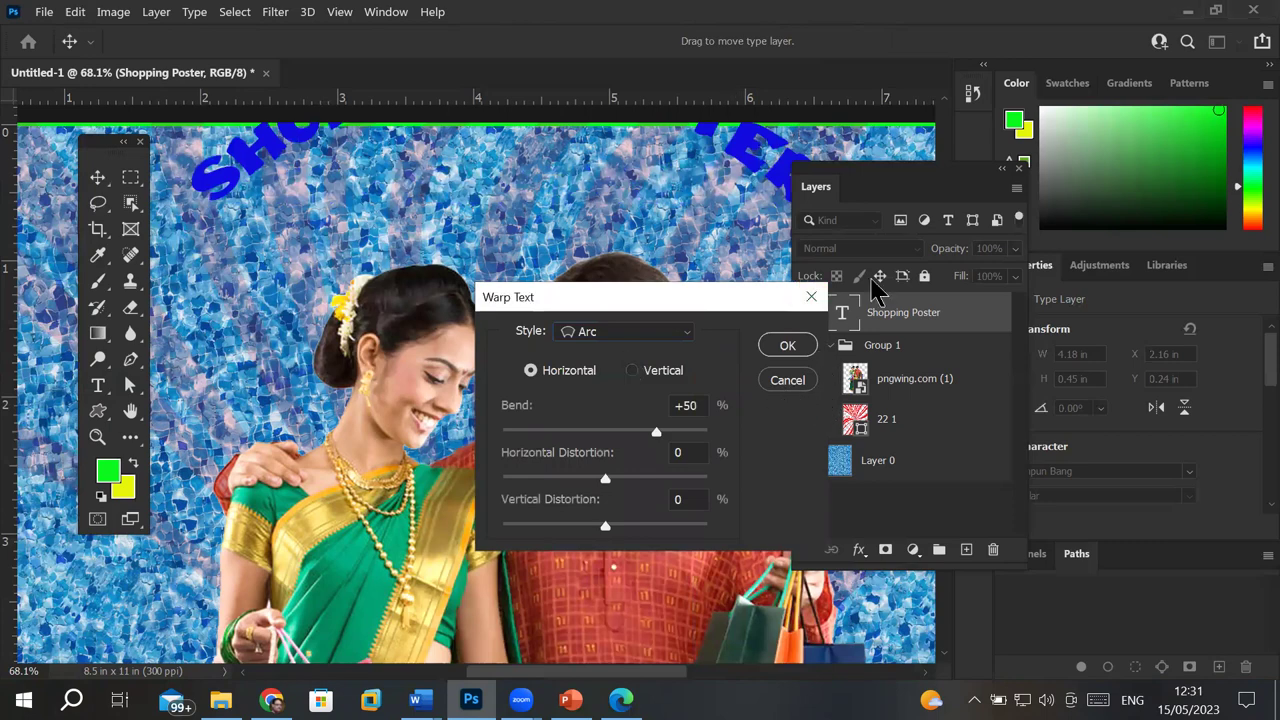
pyautogui.scroll(-2, 614, 184)
pyautogui.scroll(-2, 614, 184)
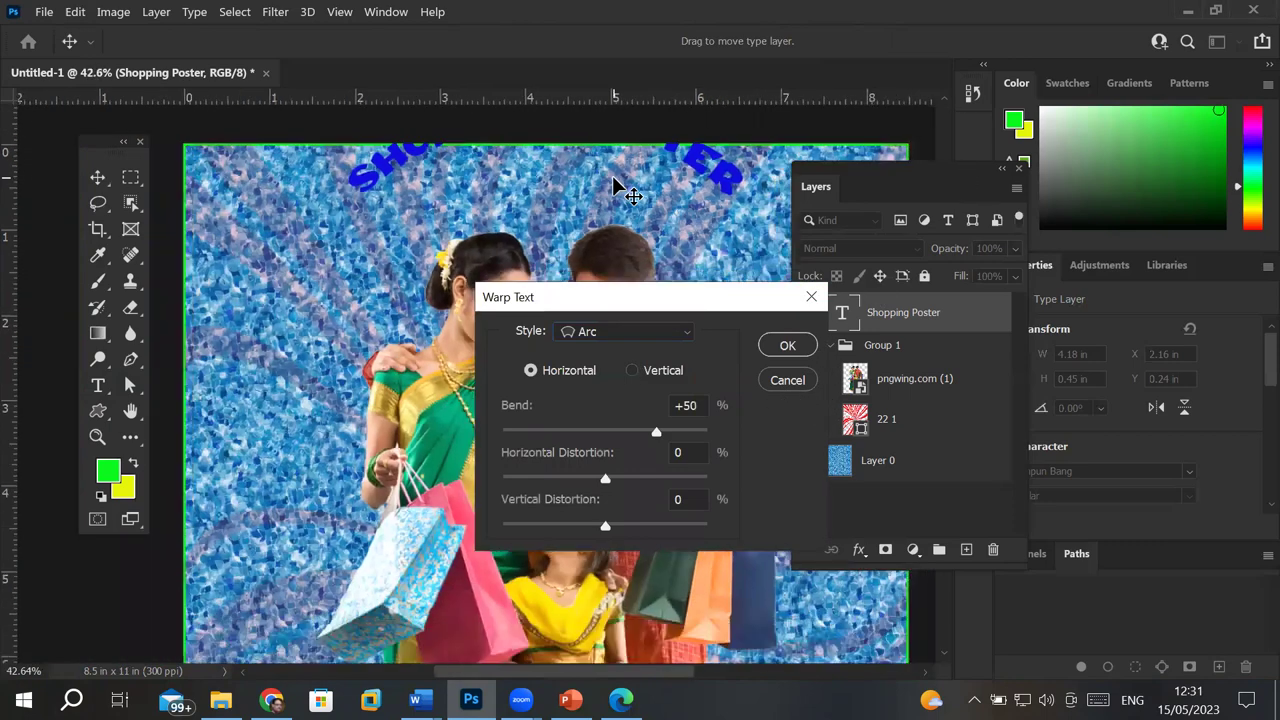
pyautogui.scroll(-1, 614, 184)
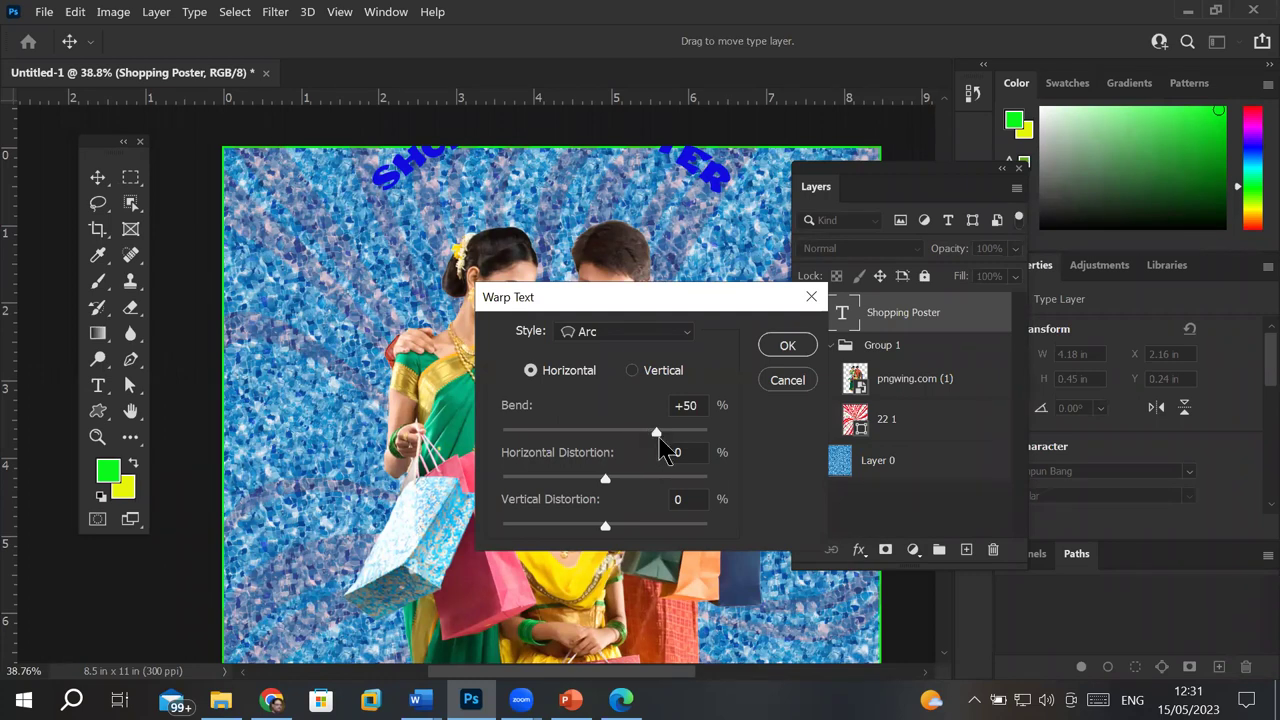
pyautogui.click(608, 432)
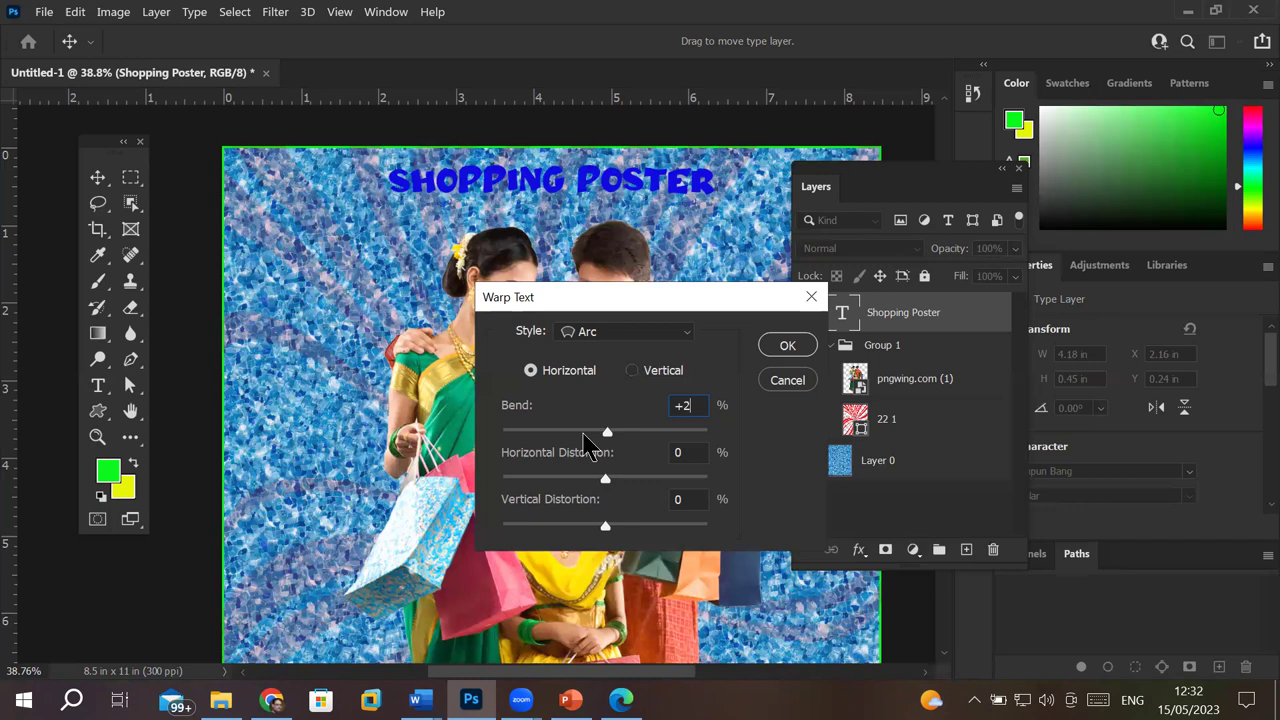
# Step: Preview the title with an Arc Lower warp and a raised bend
pyautogui.click(672, 340)
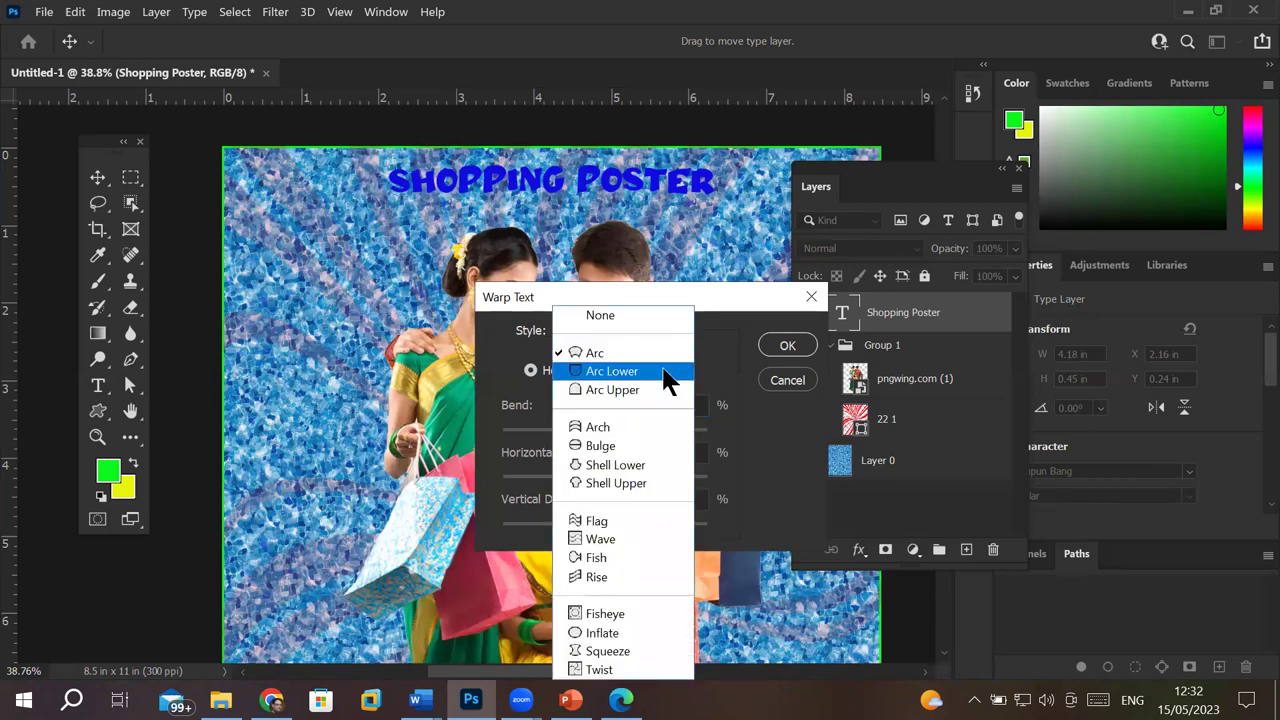
pyautogui.click(668, 375)
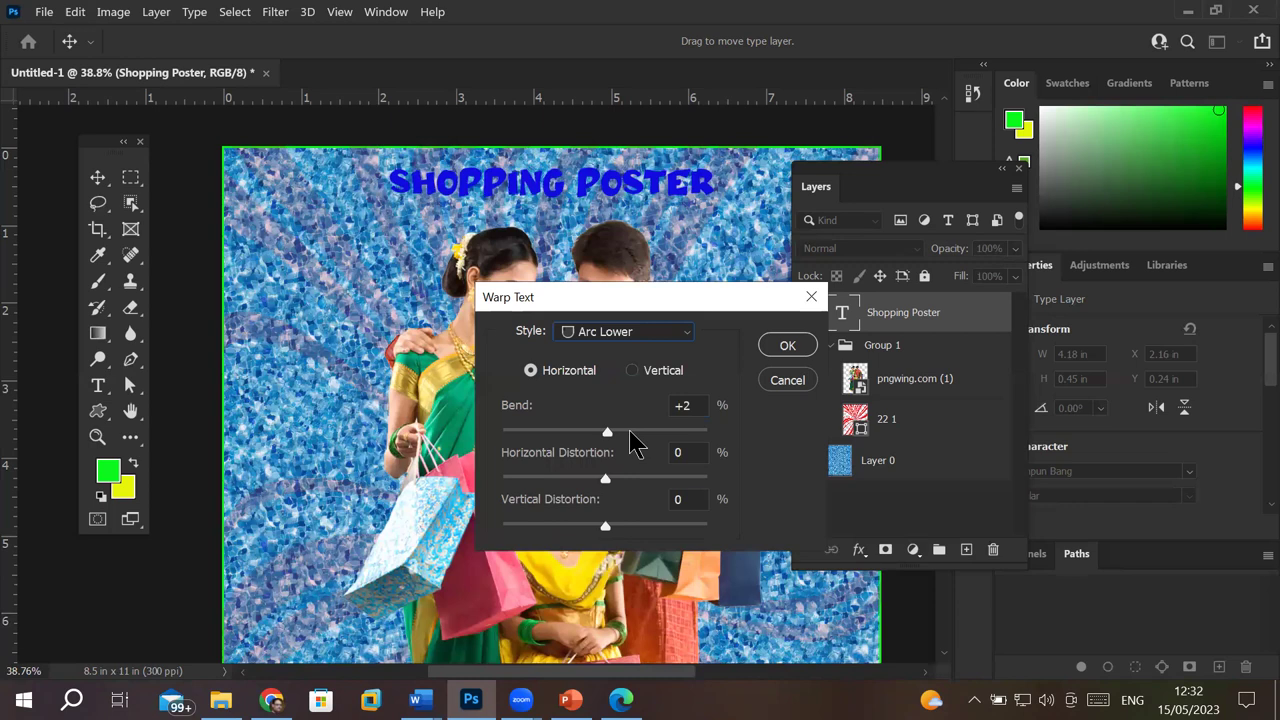
pyautogui.click(700, 406)
pyautogui.press('Up')
pyautogui.press('Up')
pyautogui.press('Up')
pyautogui.press('Up')
pyautogui.press('Up')
pyautogui.press('Up')
pyautogui.press('Up')
pyautogui.press('Up')
pyautogui.press('Up')
pyautogui.press('Up')
pyautogui.press('Up')
pyautogui.press('Up')
pyautogui.press('Up')
pyautogui.press('Up')
pyautogui.press('Up')
pyautogui.press('Up')
pyautogui.press('Up')
pyautogui.press('Up')
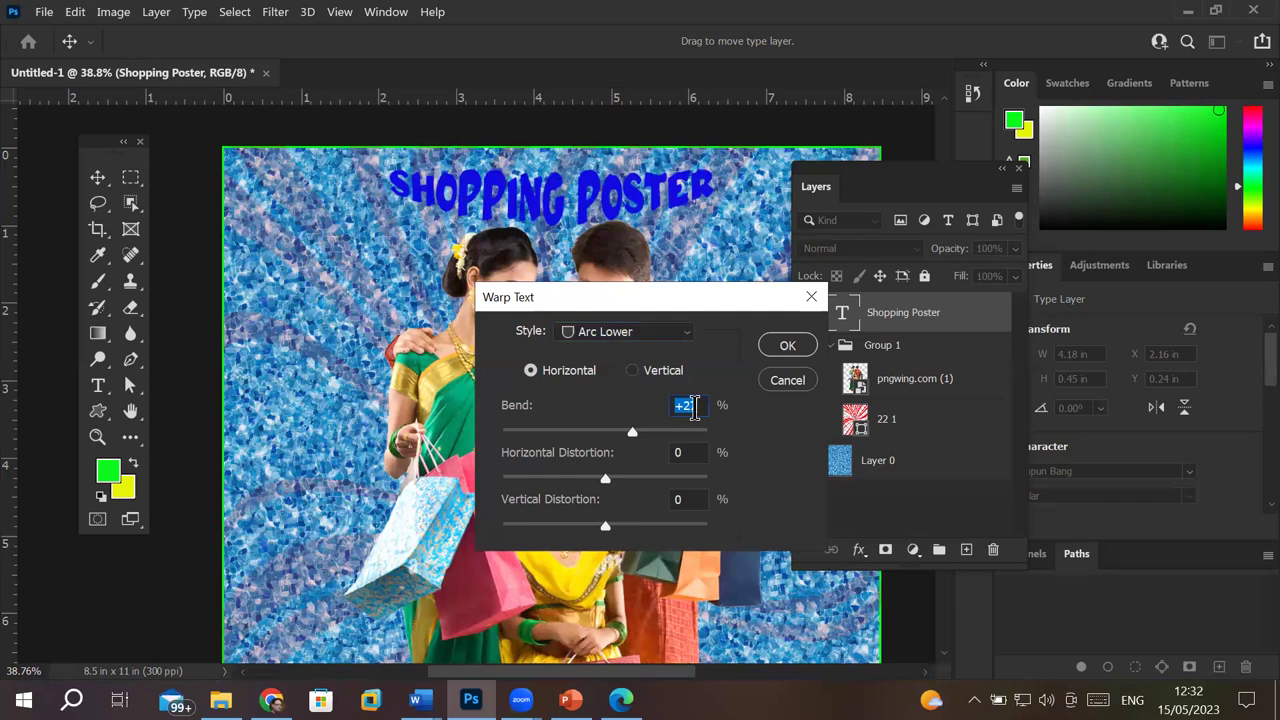
# Step: Preview an Arc Upper warp at adjusted bends, then cancel to keep the title straight
pyautogui.click(686, 335)
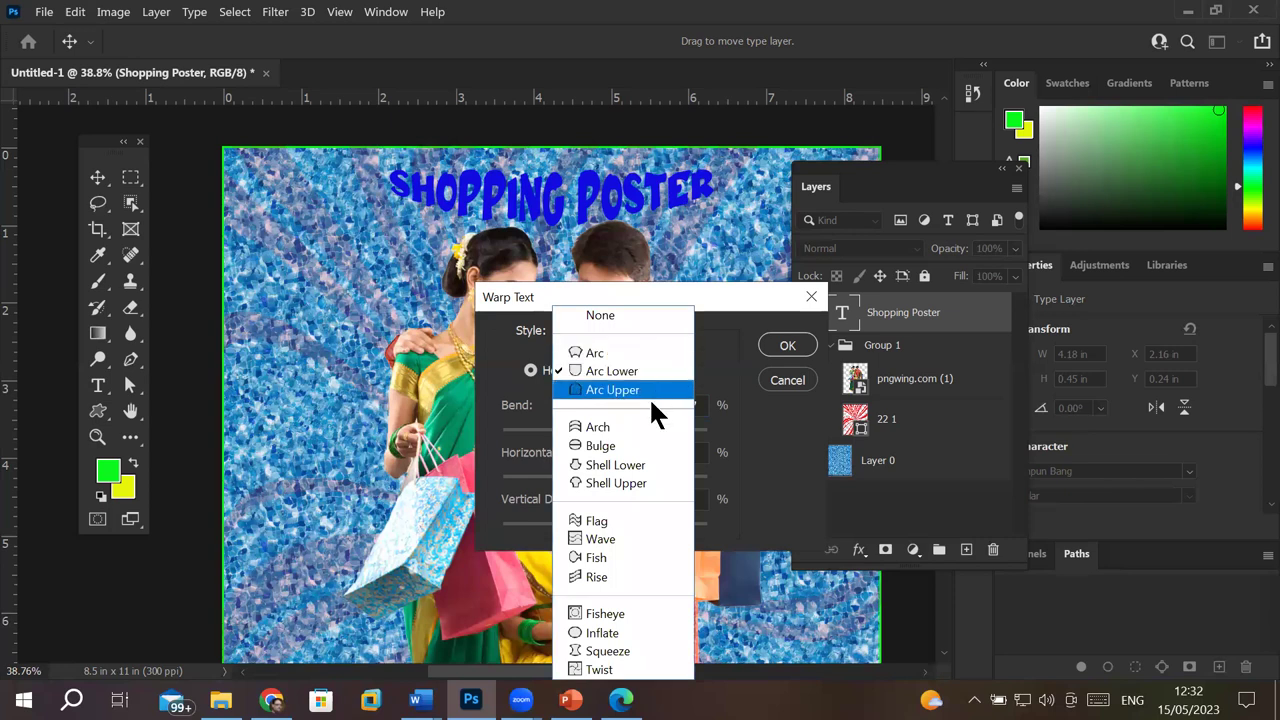
pyautogui.click(651, 392)
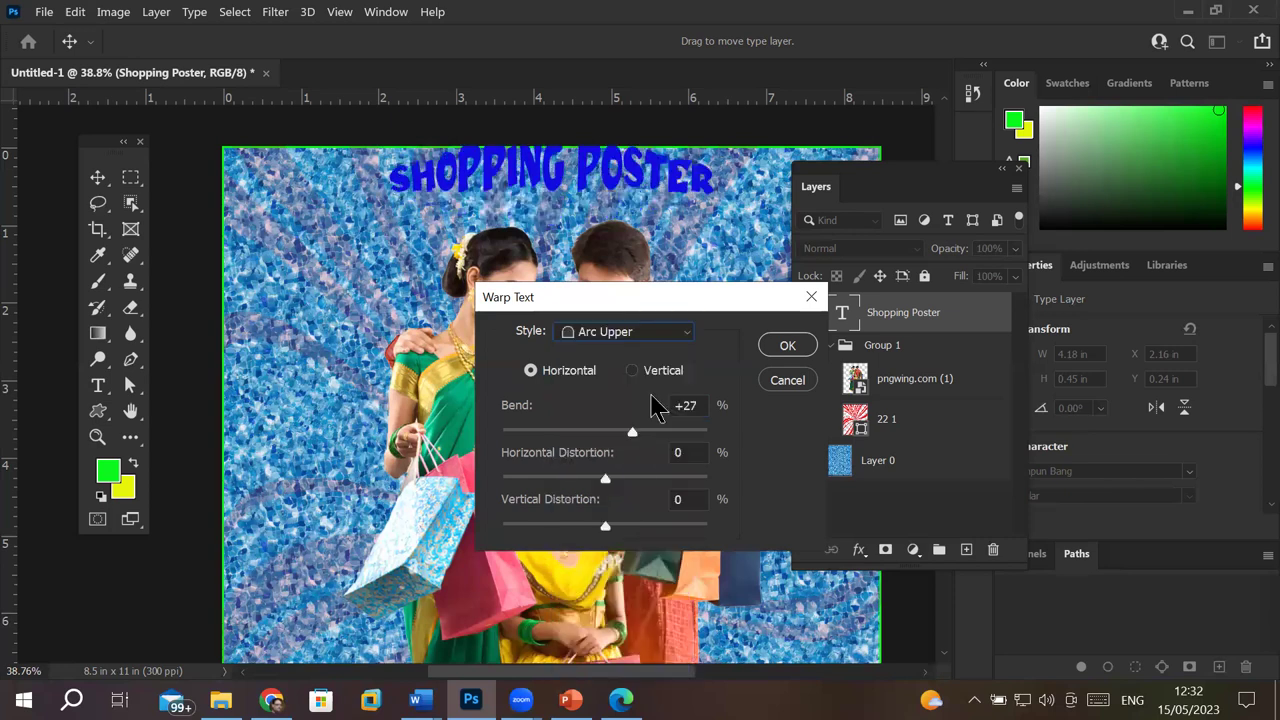
pyautogui.click(700, 405)
pyautogui.press('Up')
pyautogui.press('Up')
pyautogui.press('Up')
pyautogui.press('Up')
pyautogui.press('Up')
pyautogui.press('Up')
pyautogui.press('Up')
pyautogui.press('Up')
pyautogui.press('Up')
pyautogui.press('Up')
pyautogui.press('Up')
pyautogui.press('Up')
pyautogui.press('Up')
pyautogui.press('Up')
pyautogui.press('Up')
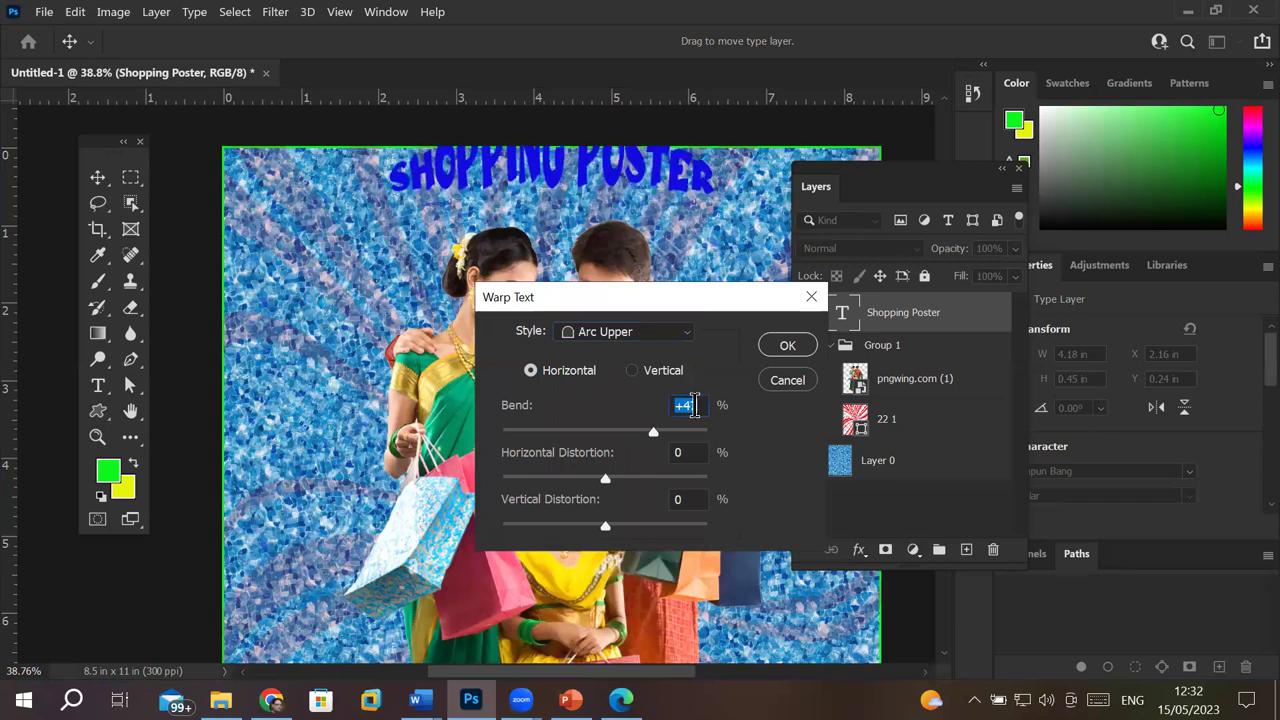
pyautogui.press('Down')
pyautogui.press('Down')
pyautogui.press('Down')
pyautogui.press('Down')
pyautogui.press('Down')
pyautogui.press('Down')
pyautogui.press('Down')
pyautogui.press('Down')
pyautogui.press('Down')
pyautogui.press('Down')
pyautogui.press('Down')
pyautogui.press('Down')
pyautogui.press('Down')
pyautogui.press('Down')
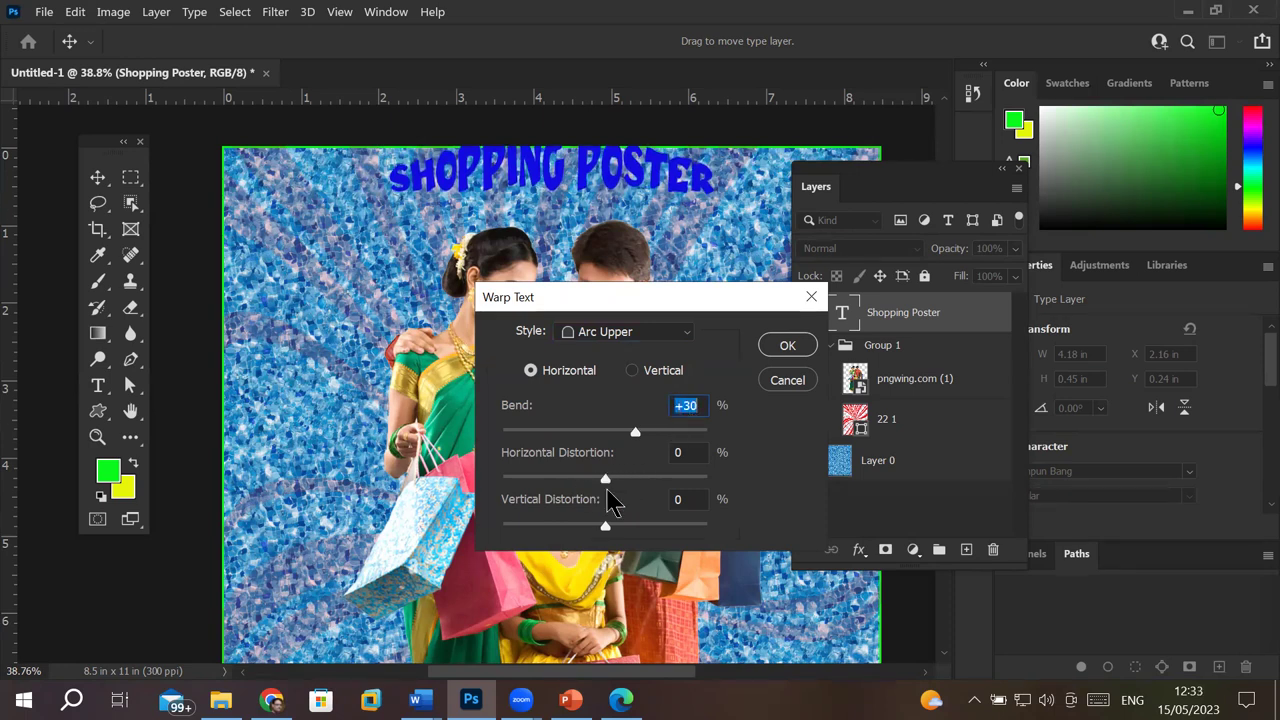
pyautogui.click(790, 382)
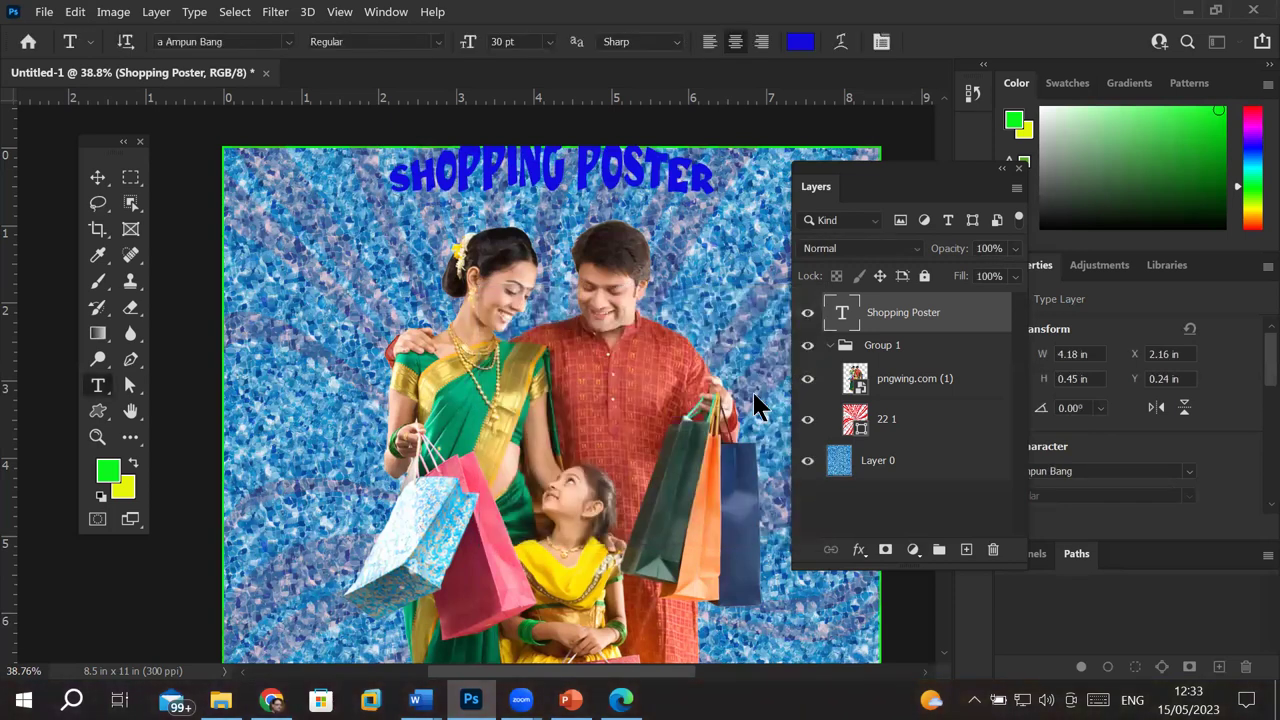
# Step: Create a new blank Letter-size document
pyautogui.click(44, 12)
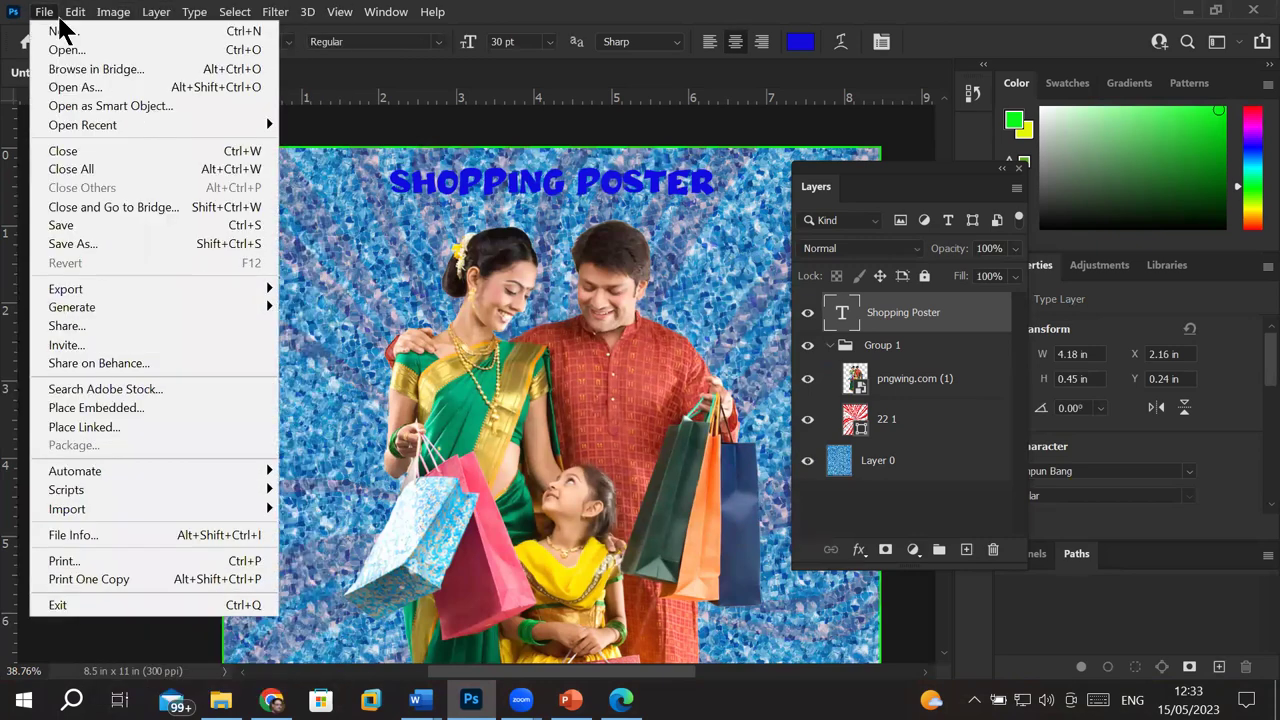
pyautogui.click(62, 31)
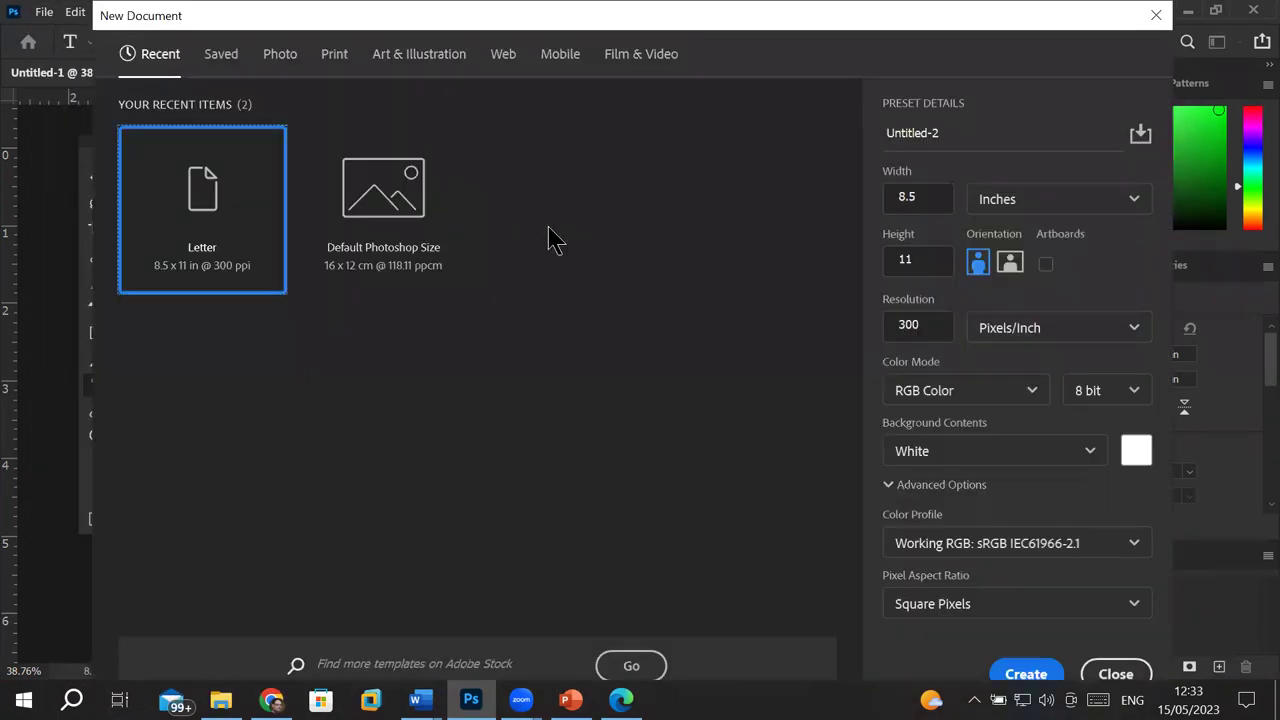
pyautogui.click(1026, 673)
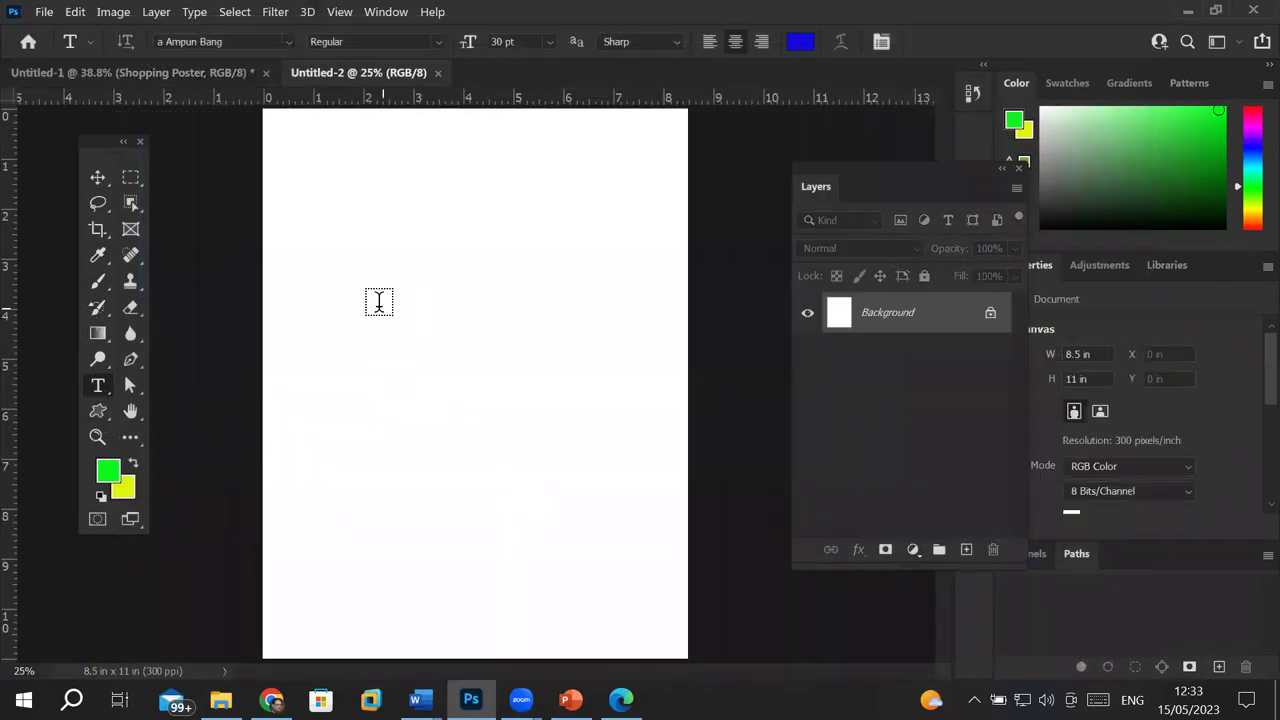
# Step: Add blue HEADING text and scale it to about 308% near the page top
pyautogui.click(378, 303)
pyautogui.write('HEADING')
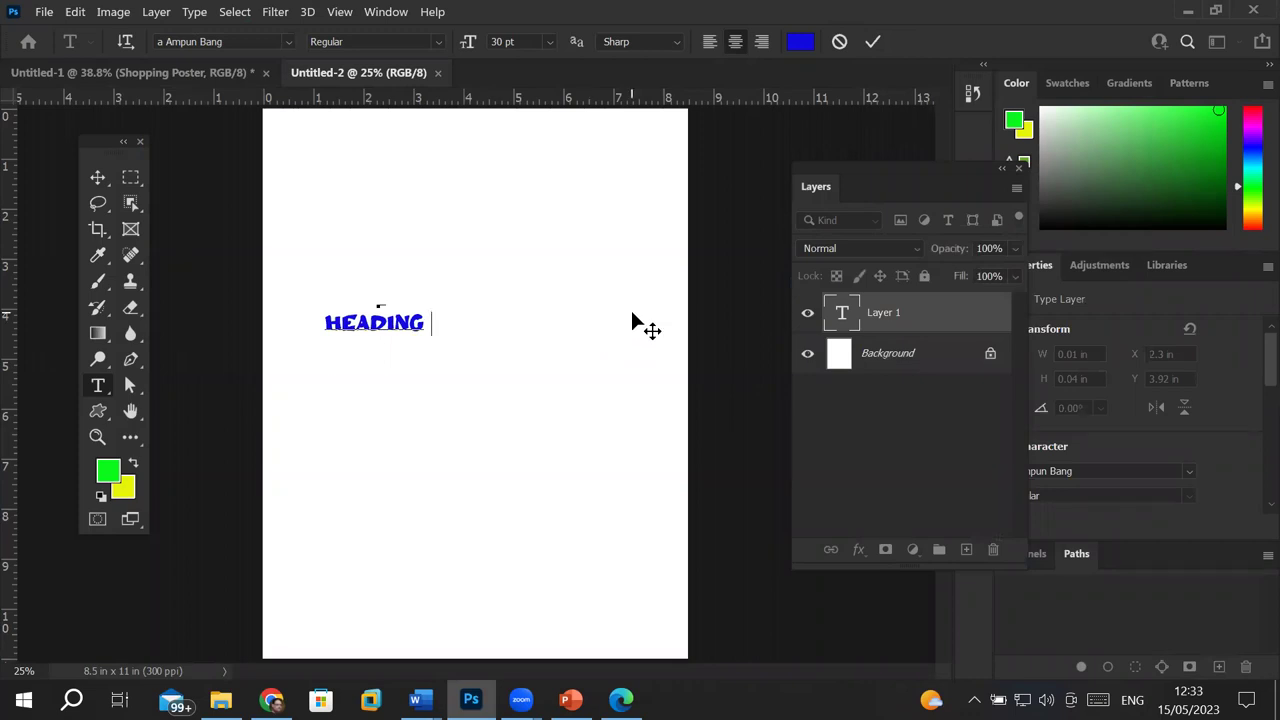
pyautogui.click(97, 178)
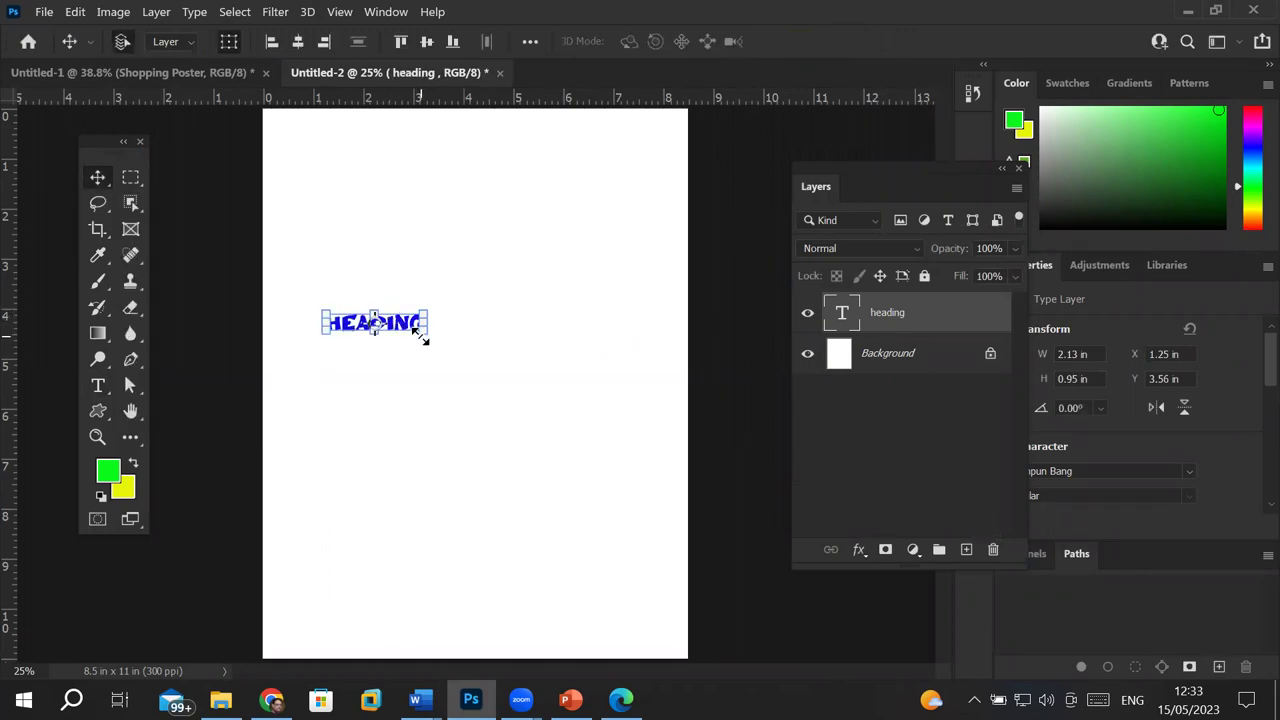
pyautogui.moveTo(420, 337); pyautogui.dragTo(471, 388)
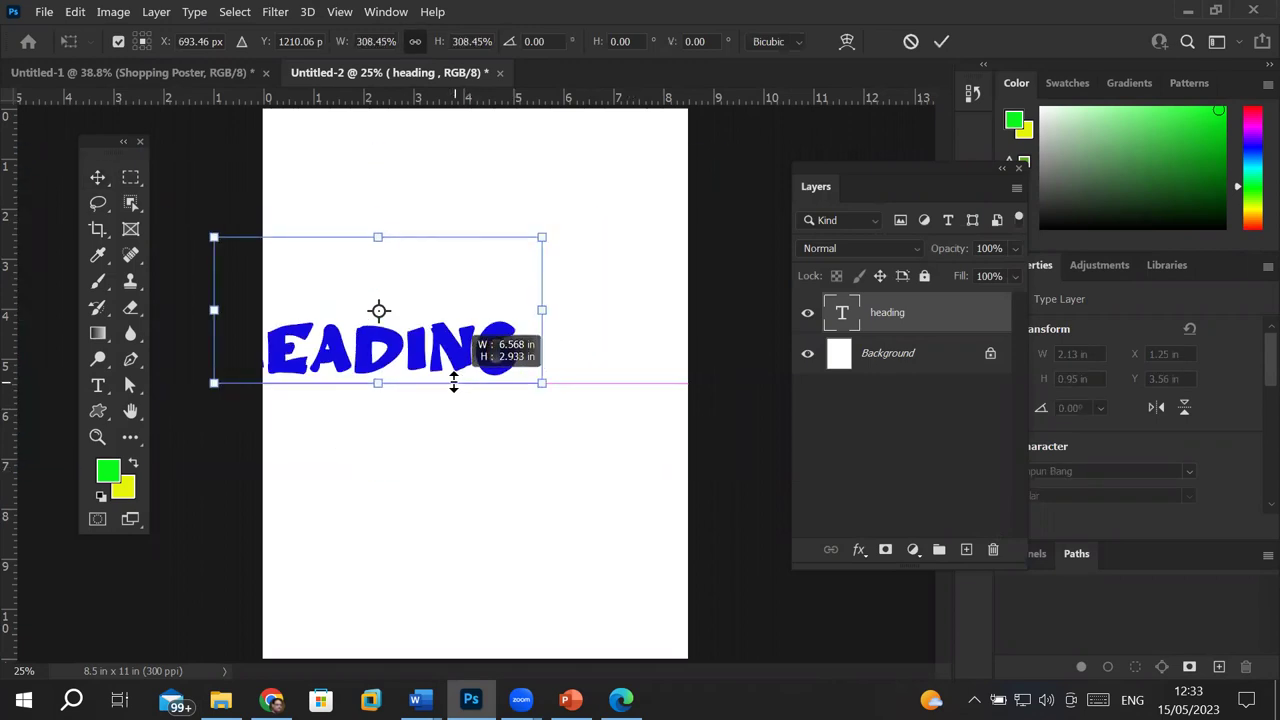
pyautogui.moveTo(471, 388)
pyautogui.mouseDown()
pyautogui.moveTo(458, 383)
pyautogui.moveTo(521, 320)
pyautogui.mouseUp()
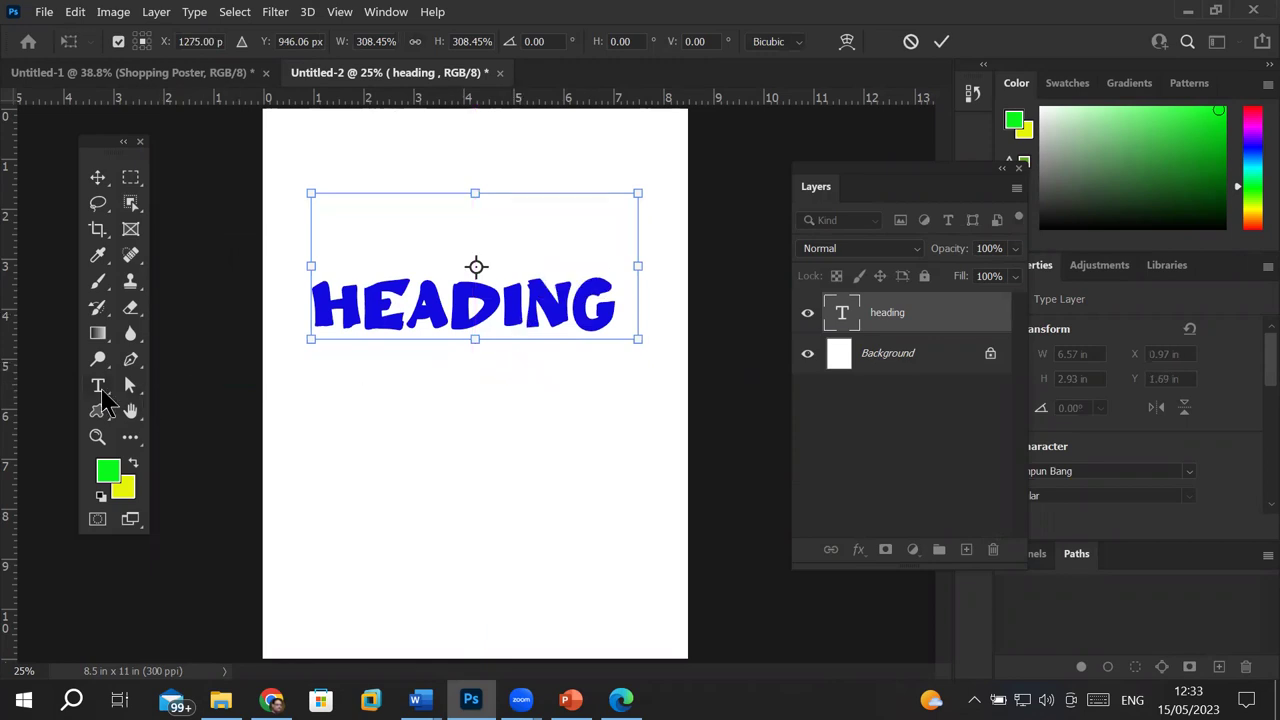
pyautogui.click(98, 388)
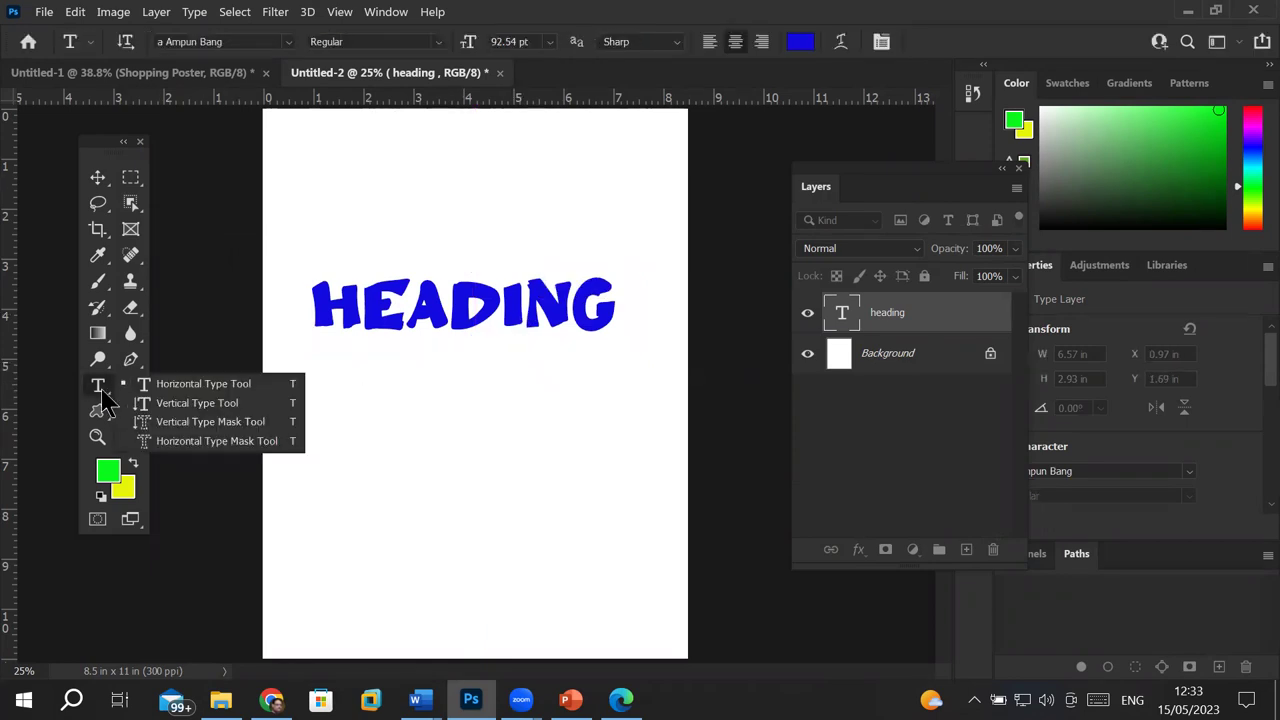
# Step: Preview Arc, Arc Lower and Arc Upper warps on HEADING
pyautogui.click(840, 43)
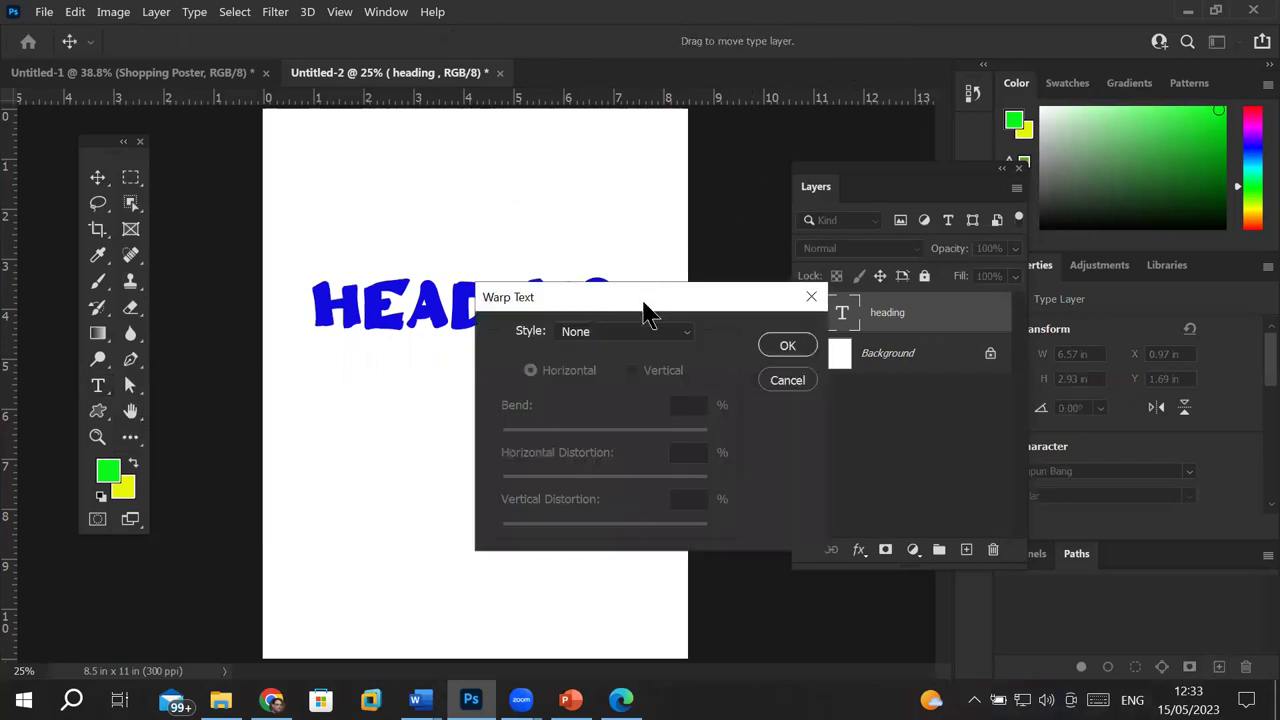
pyautogui.moveTo(645, 310); pyautogui.dragTo(541, 406)
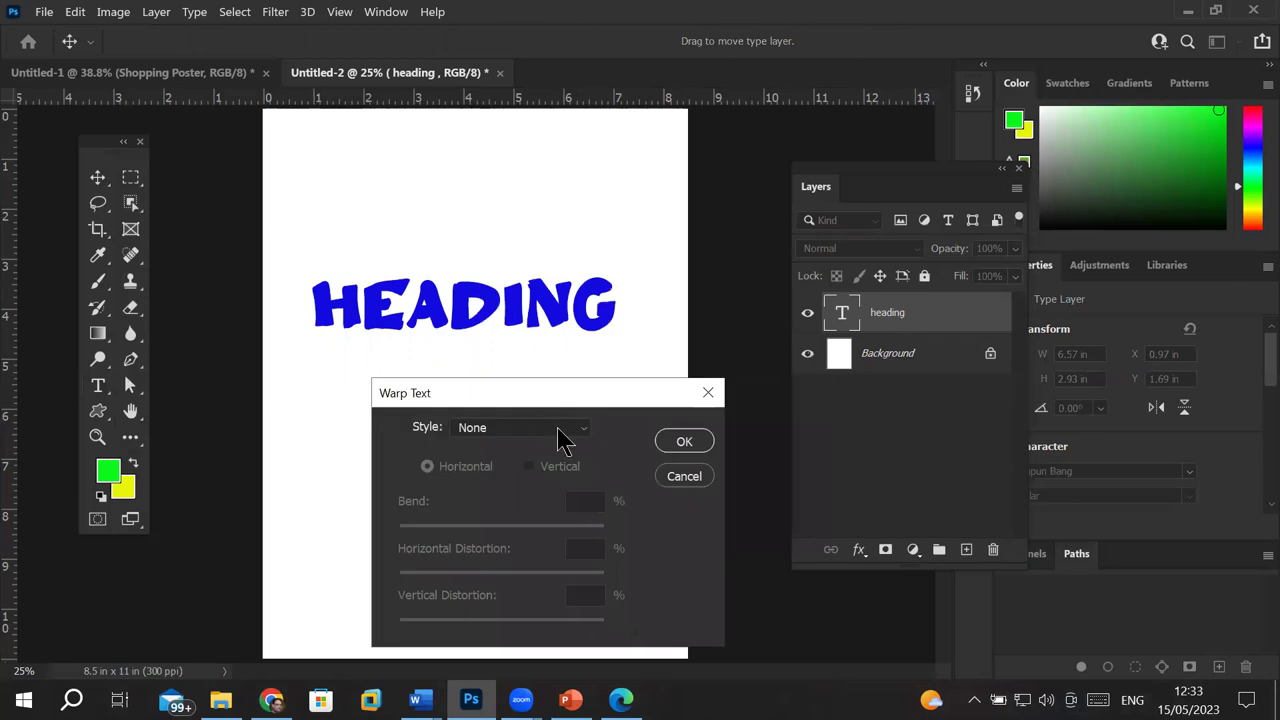
pyautogui.click(560, 432)
pyautogui.click(533, 93)
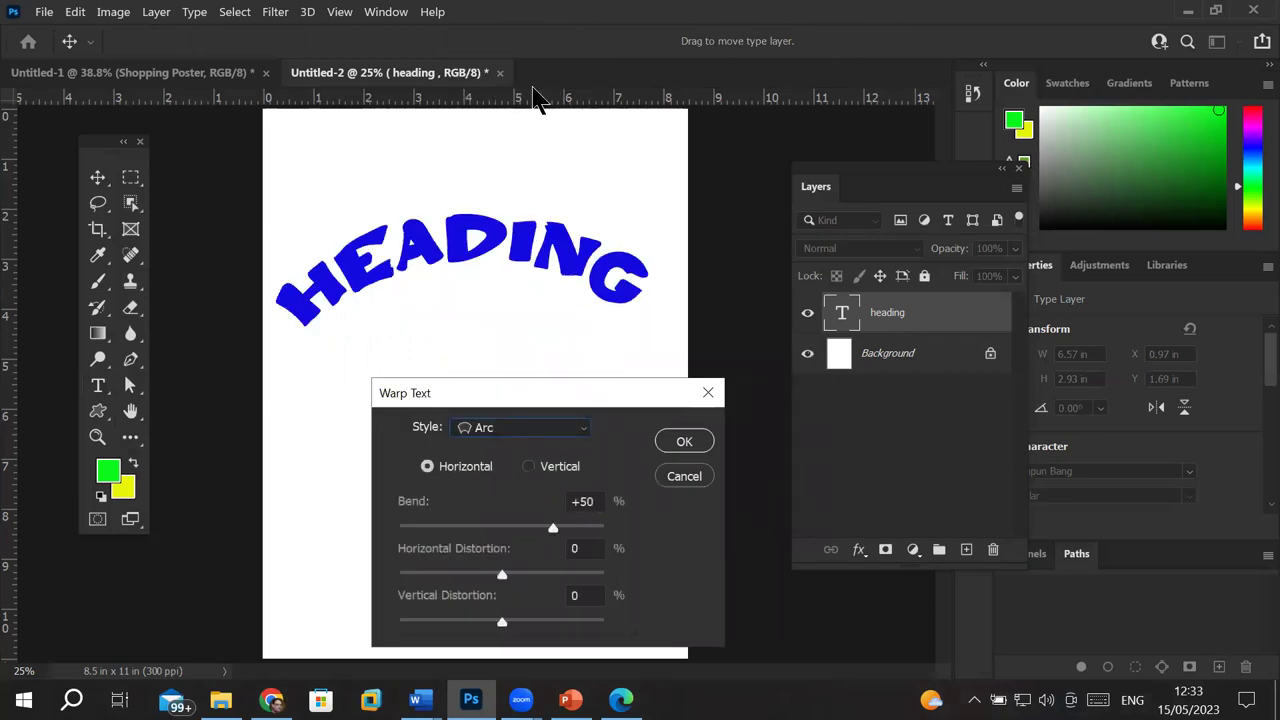
pyautogui.click(584, 428)
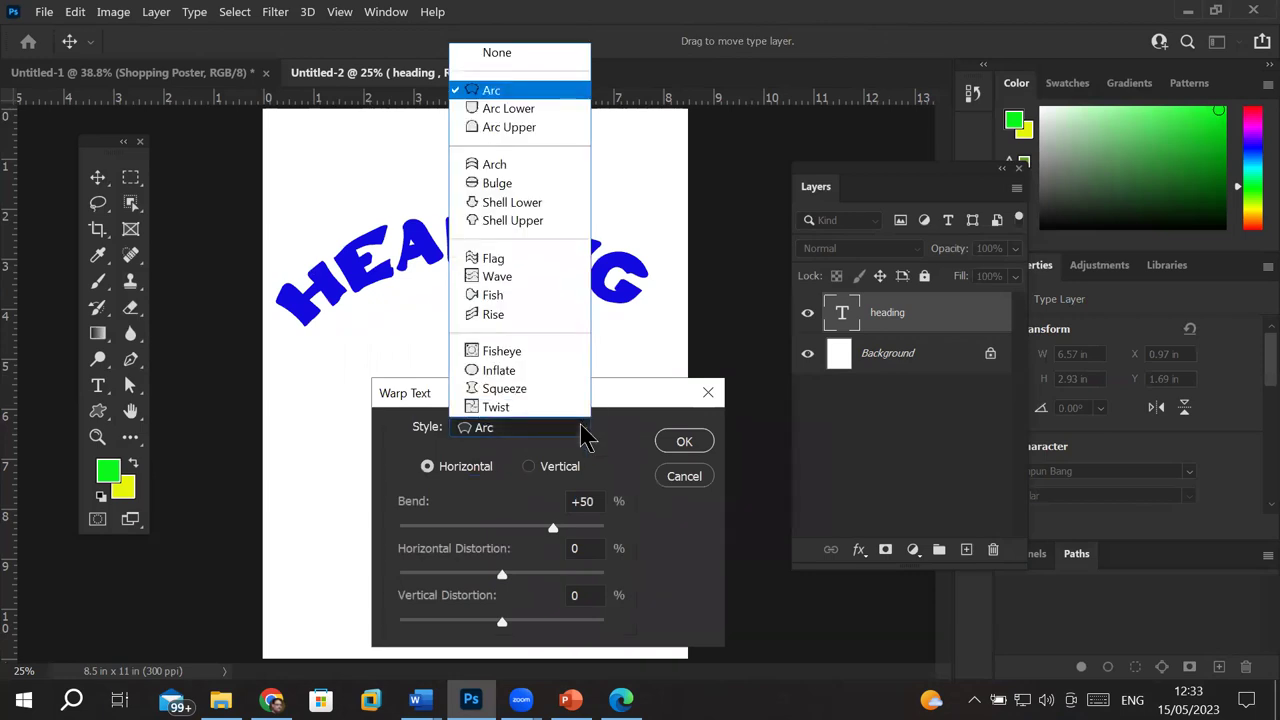
pyautogui.click(540, 108)
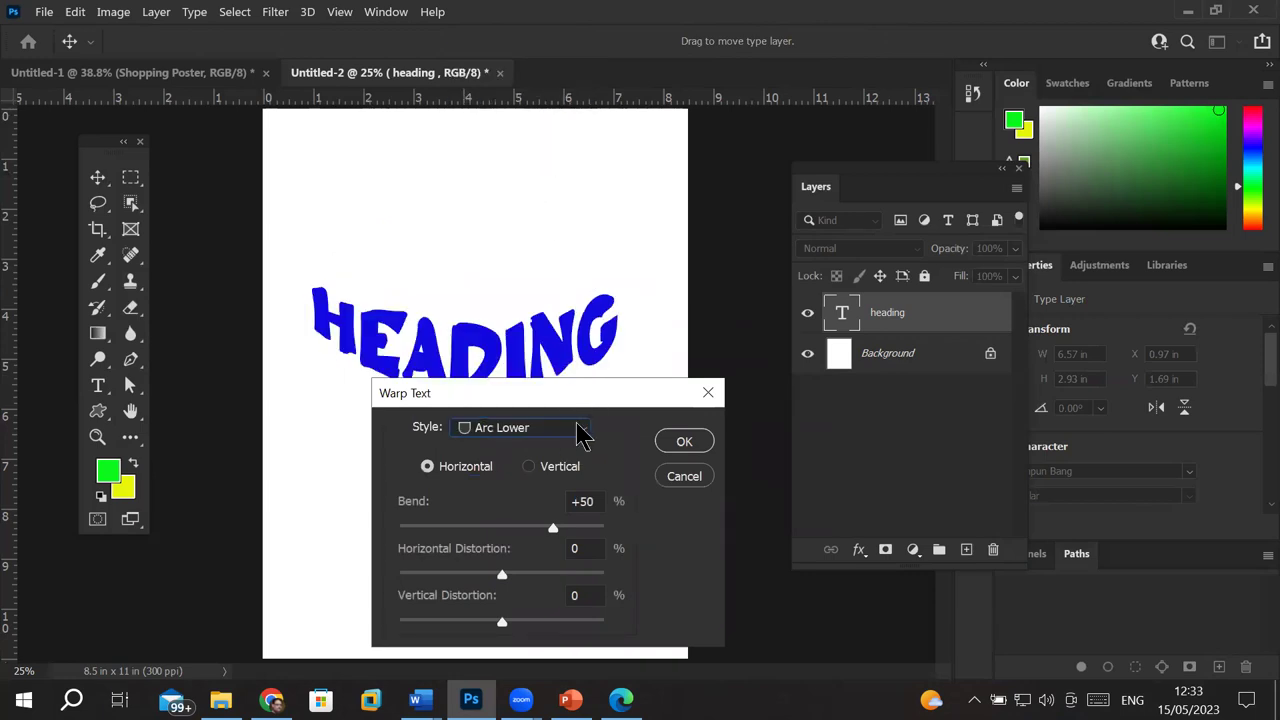
pyautogui.click(584, 437)
pyautogui.click(545, 133)
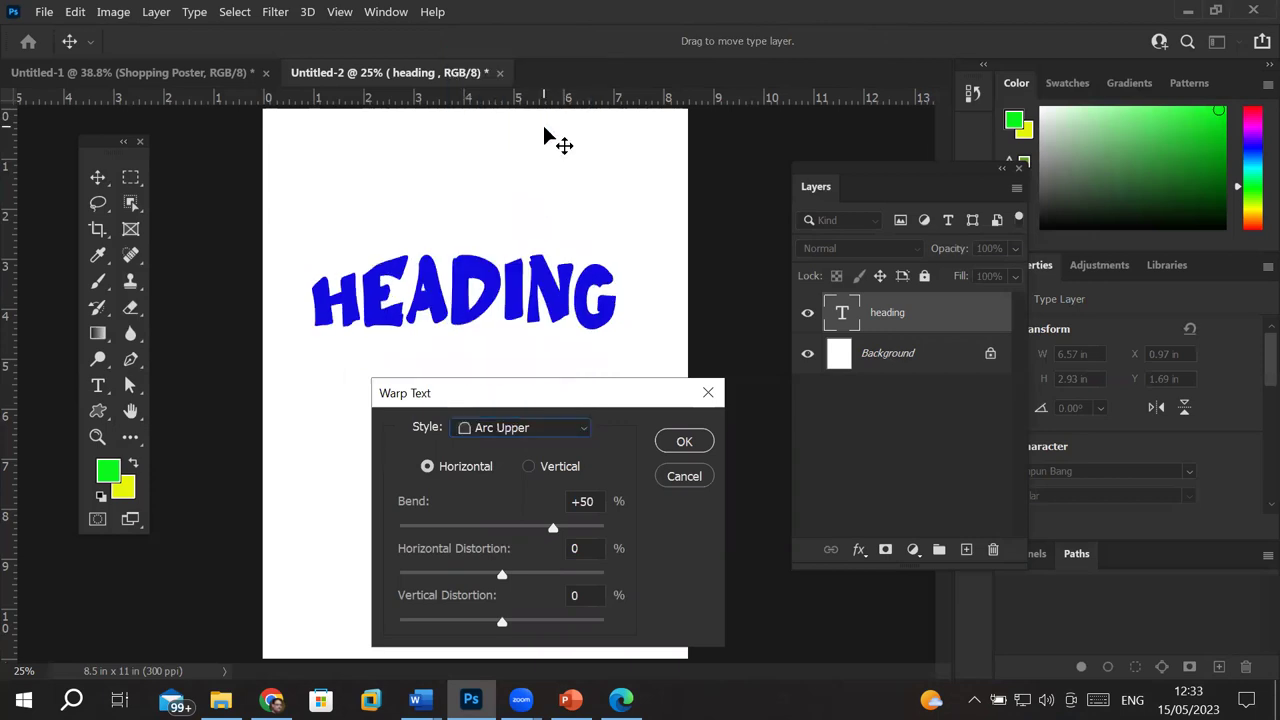
# Step: Preview Arch, Bulge and Shell Lower warps, ending on Shell Upper at +50 bend
pyautogui.click(580, 432)
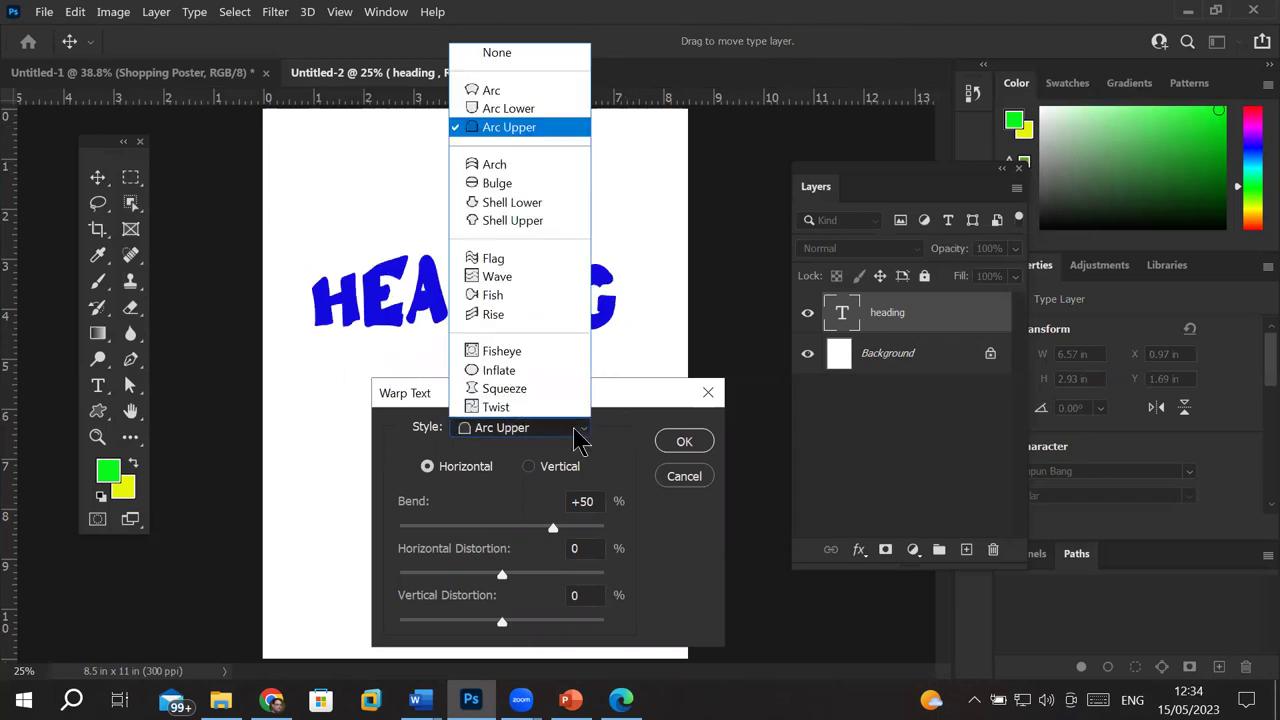
pyautogui.click(537, 168)
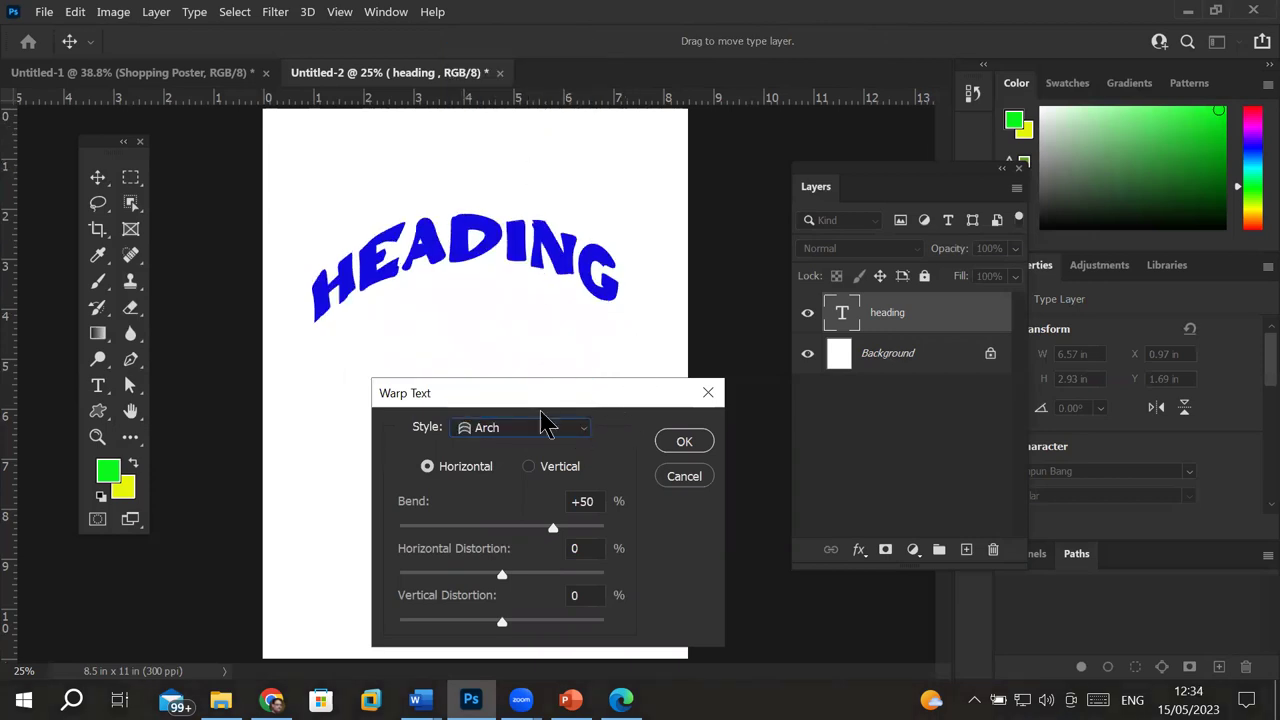
pyautogui.click(569, 458)
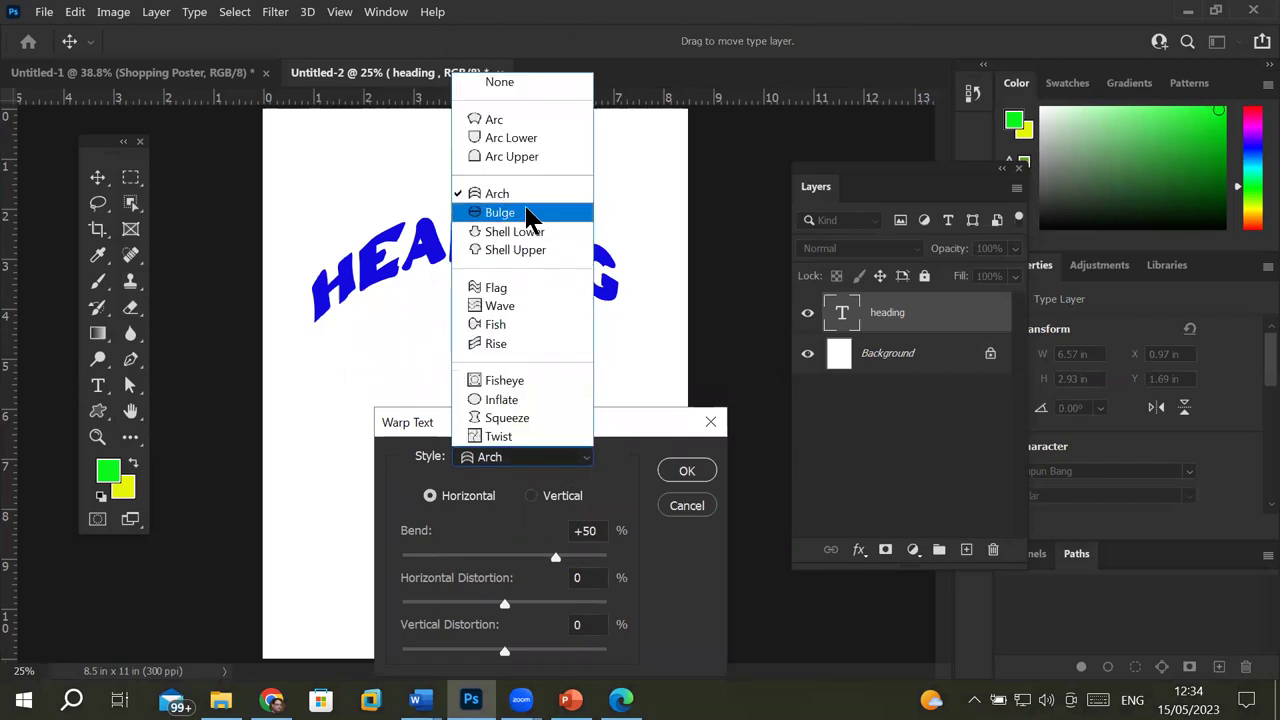
pyautogui.click(534, 214)
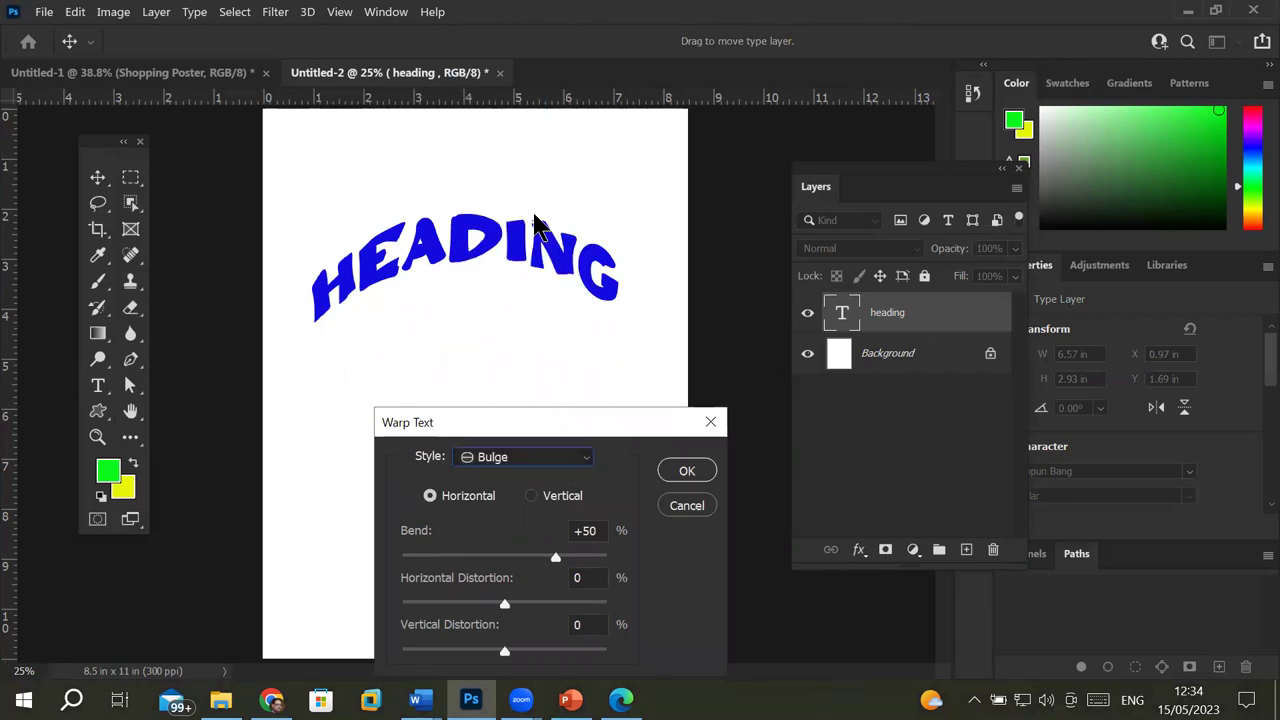
pyautogui.click(537, 466)
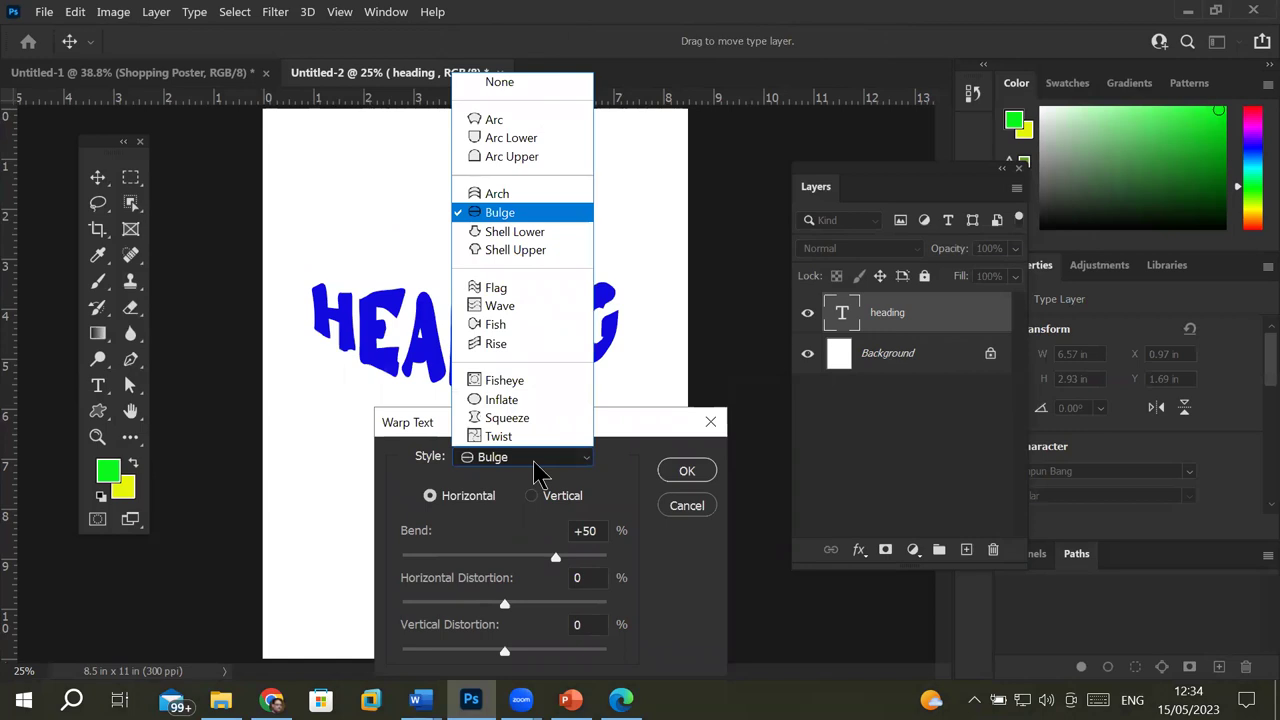
pyautogui.click(565, 233)
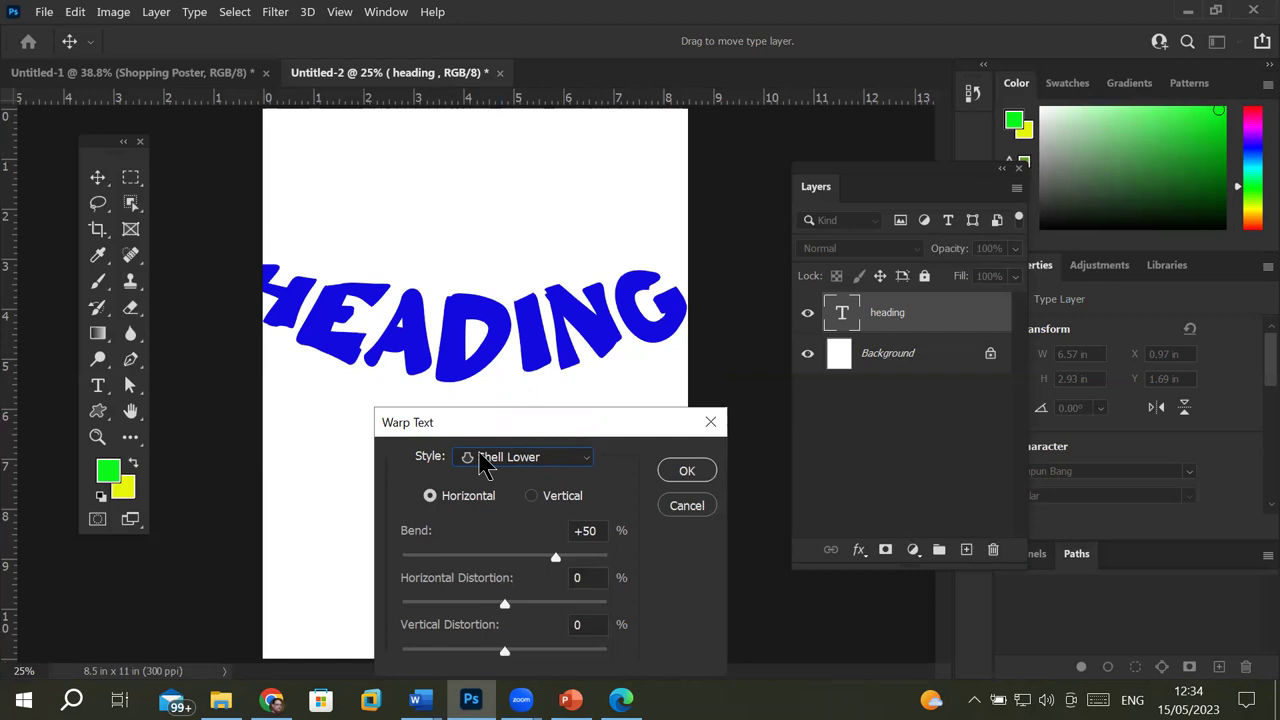
pyautogui.click(484, 465)
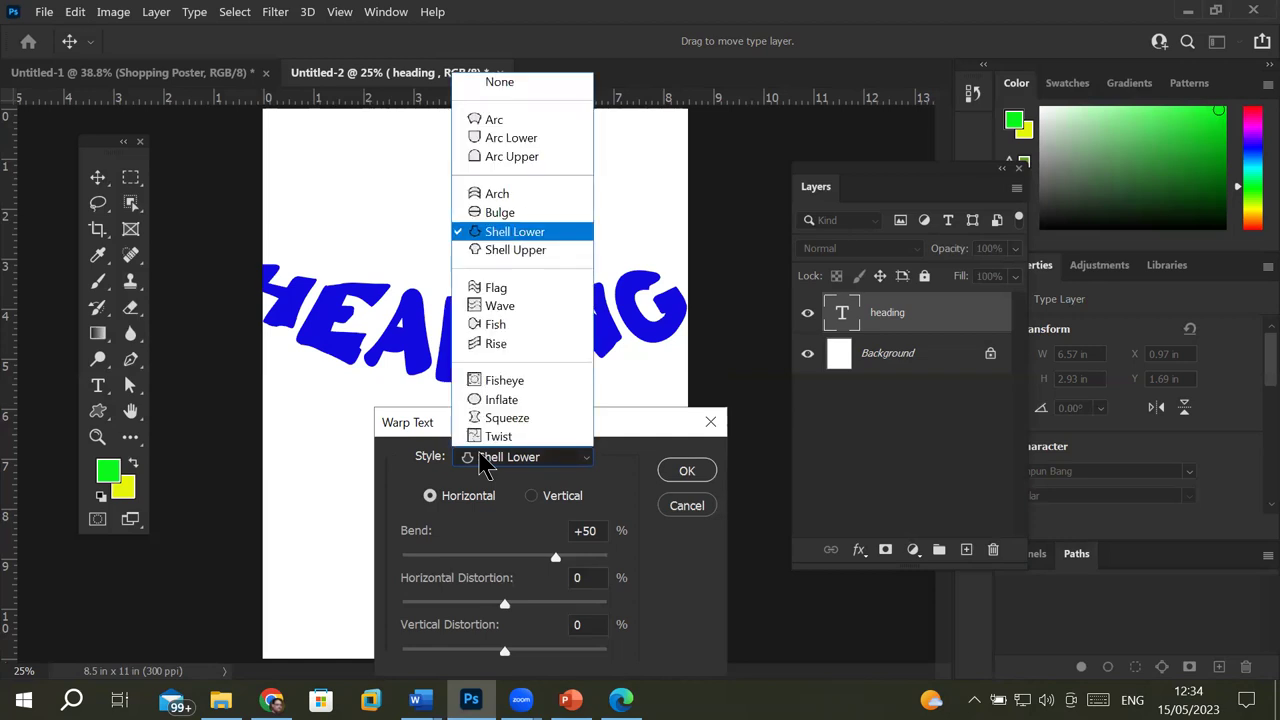
pyautogui.click(529, 252)
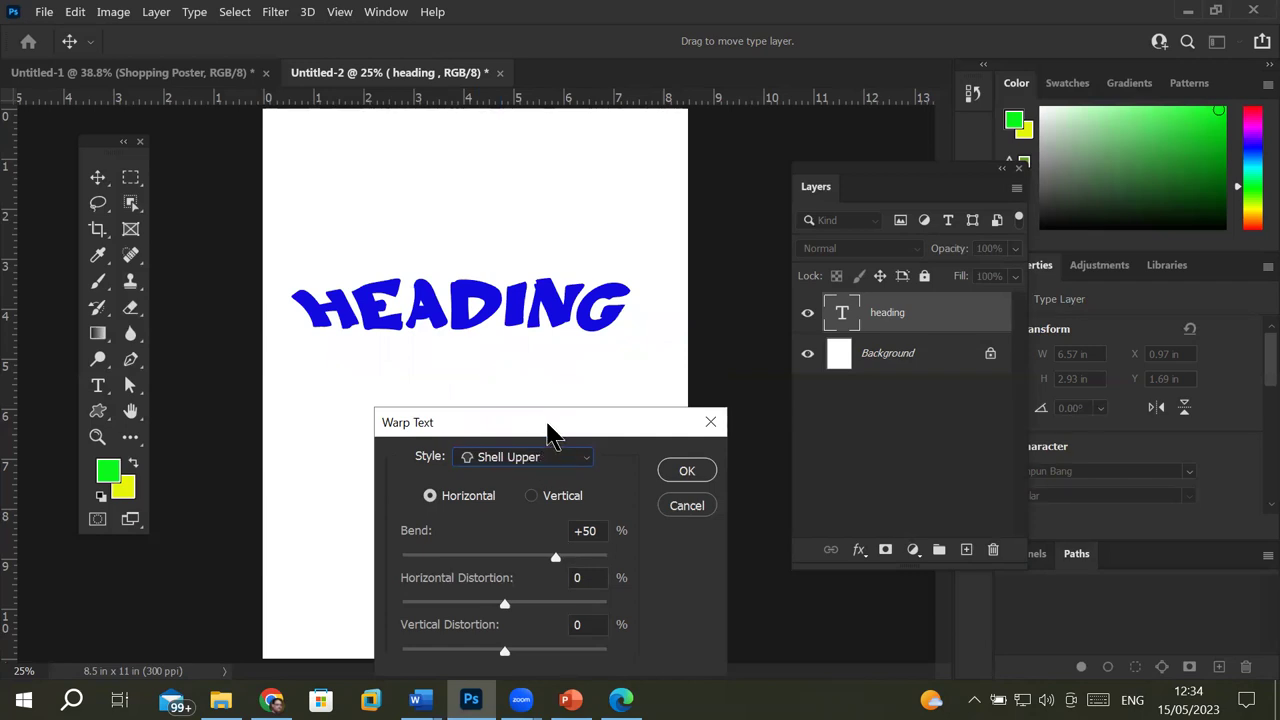
pyautogui.moveTo(550, 430); pyautogui.dragTo(568, 390)
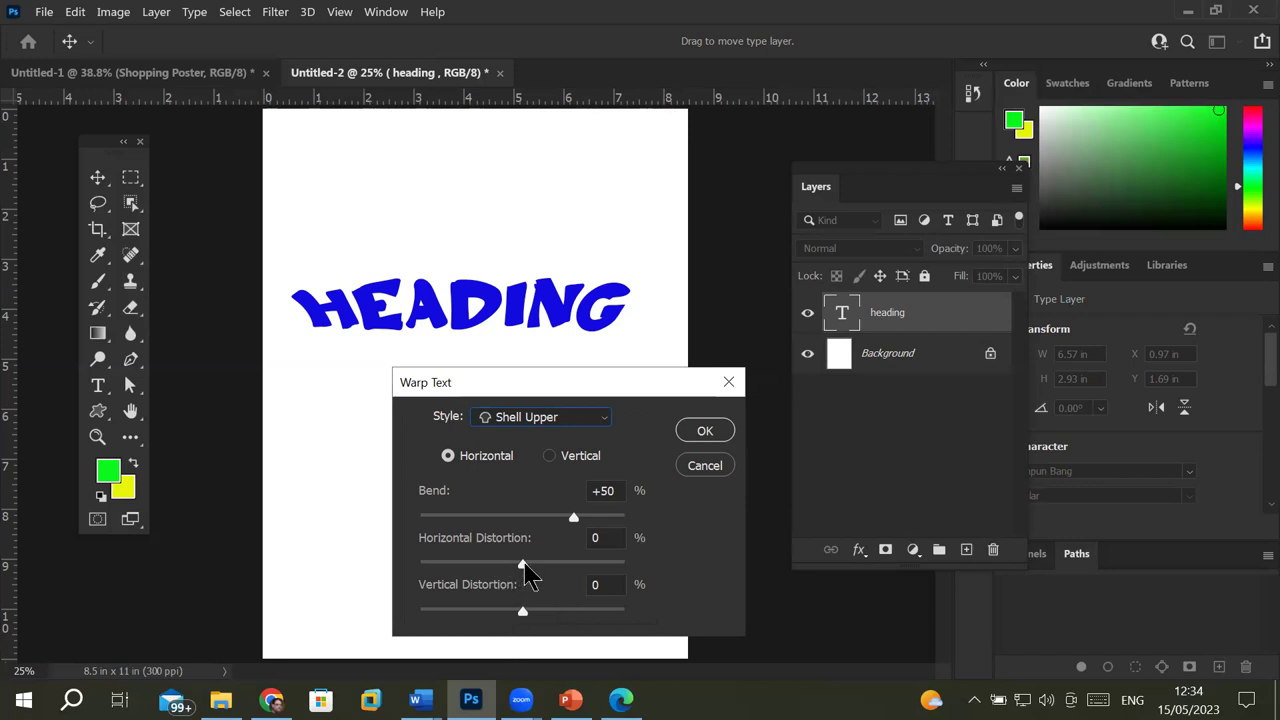
pyautogui.click(607, 538)
pyautogui.press('Up')
pyautogui.press('Up')
pyautogui.press('Up')
pyautogui.press('Up')
pyautogui.press('Up')
pyautogui.press('Up')
pyautogui.press('Up')
pyautogui.press('Up')
pyautogui.press('Up')
pyautogui.press('Up')
pyautogui.press('Up')
pyautogui.press('Up')
pyautogui.press('Up')
pyautogui.press('Up')
pyautogui.press('Up')
pyautogui.press('Up')
pyautogui.press('Up')
pyautogui.press('Up')
pyautogui.press('Up')
pyautogui.press('Up')
pyautogui.press('Up')
pyautogui.press('Up')
pyautogui.press('Up')
pyautogui.press('Up')
pyautogui.press('Up')
pyautogui.press('Up')
pyautogui.press('Up')
pyautogui.press('Up')
pyautogui.press('Up')
pyautogui.press('Up')
pyautogui.press('Up')
pyautogui.press('Up')
pyautogui.press('Up')
pyautogui.press('Up')
pyautogui.press('Up')
pyautogui.press('Up')
pyautogui.press('Up')
pyautogui.press('Up')
pyautogui.press('Up')
pyautogui.press('Up')
pyautogui.press('Up')
pyautogui.press('Up')
pyautogui.press('Up')
pyautogui.press('Up')
pyautogui.press('Up')
pyautogui.press('Up')
pyautogui.press('Up')
pyautogui.press('Up')
pyautogui.press('Up')
pyautogui.press('Up')
pyautogui.press('Up')
pyautogui.press('Up')
pyautogui.press('Up')
pyautogui.press('Up')
pyautogui.press('Up')
pyautogui.press('Up')
pyautogui.press('Up')
pyautogui.press('Up')
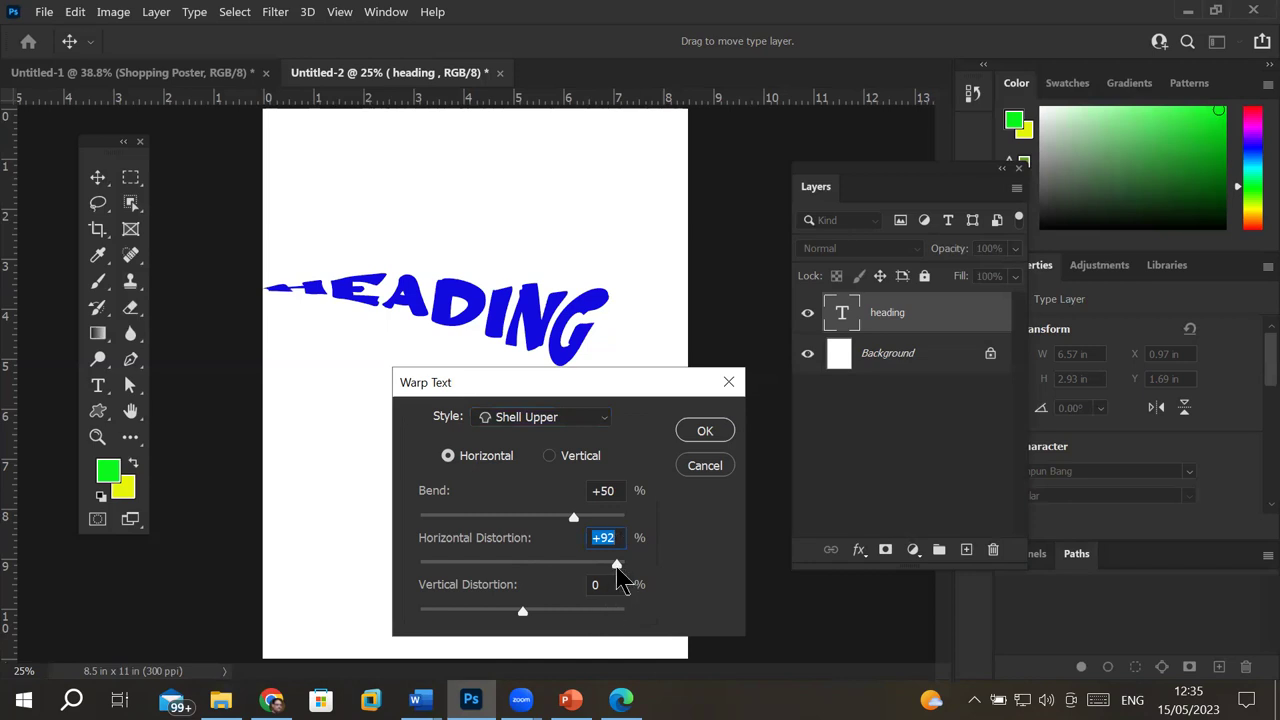
pyautogui.moveTo(617, 566); pyautogui.dragTo(403, 580)
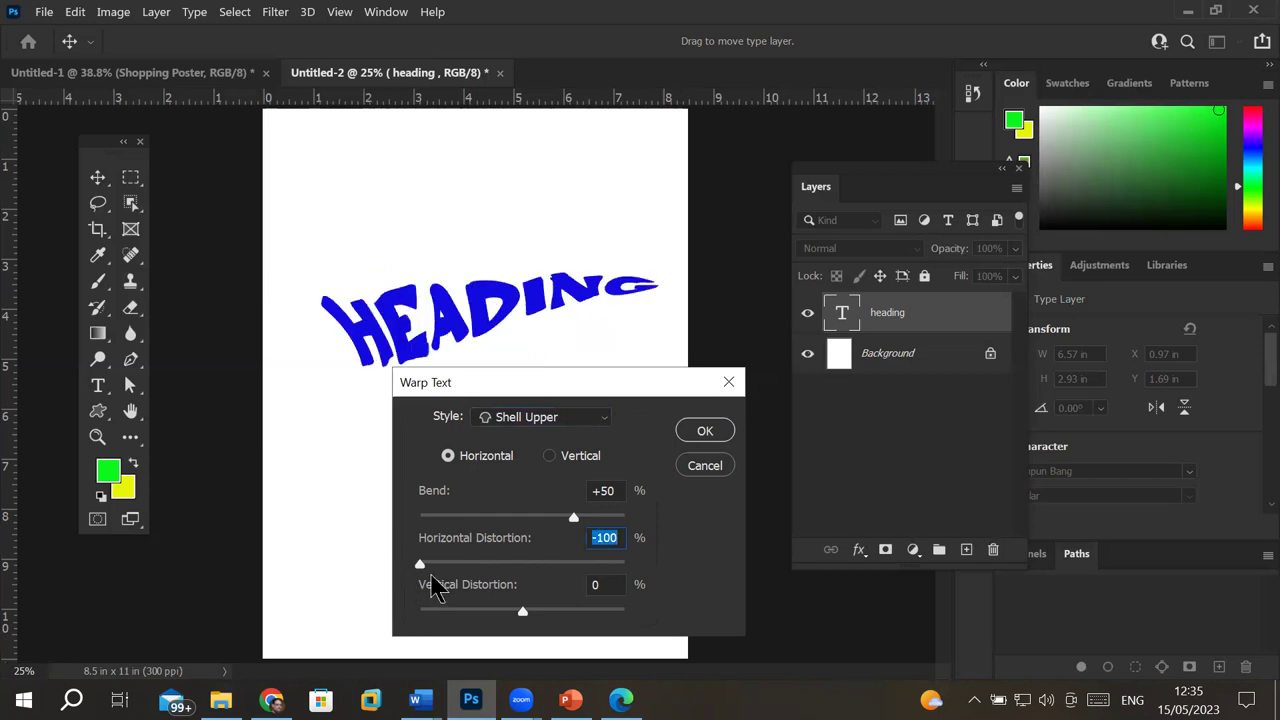
pyautogui.moveTo(420, 565)
pyautogui.mouseDown()
pyautogui.moveTo(634, 570)
pyautogui.moveTo(521, 568)
pyautogui.mouseUp()
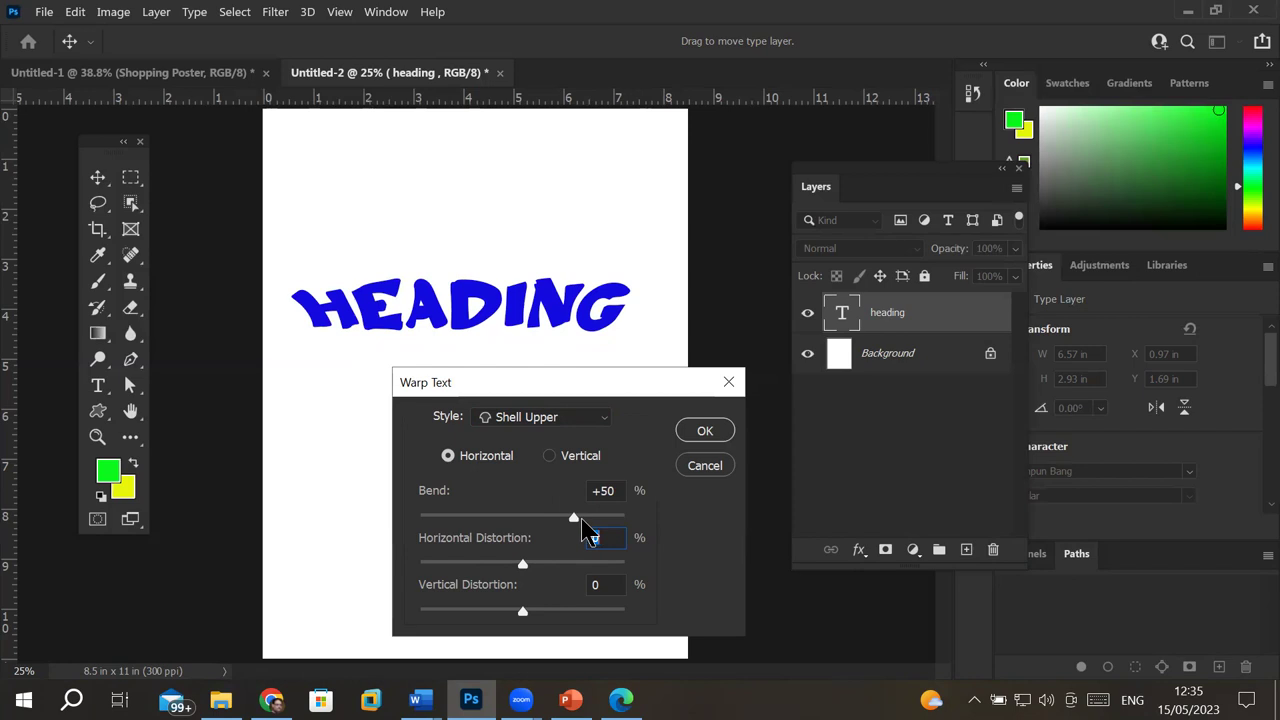
# Step: Apply a horizontal Flag warp at +50 bend to HEADING after briefly trying Vertical
pyautogui.click(590, 420)
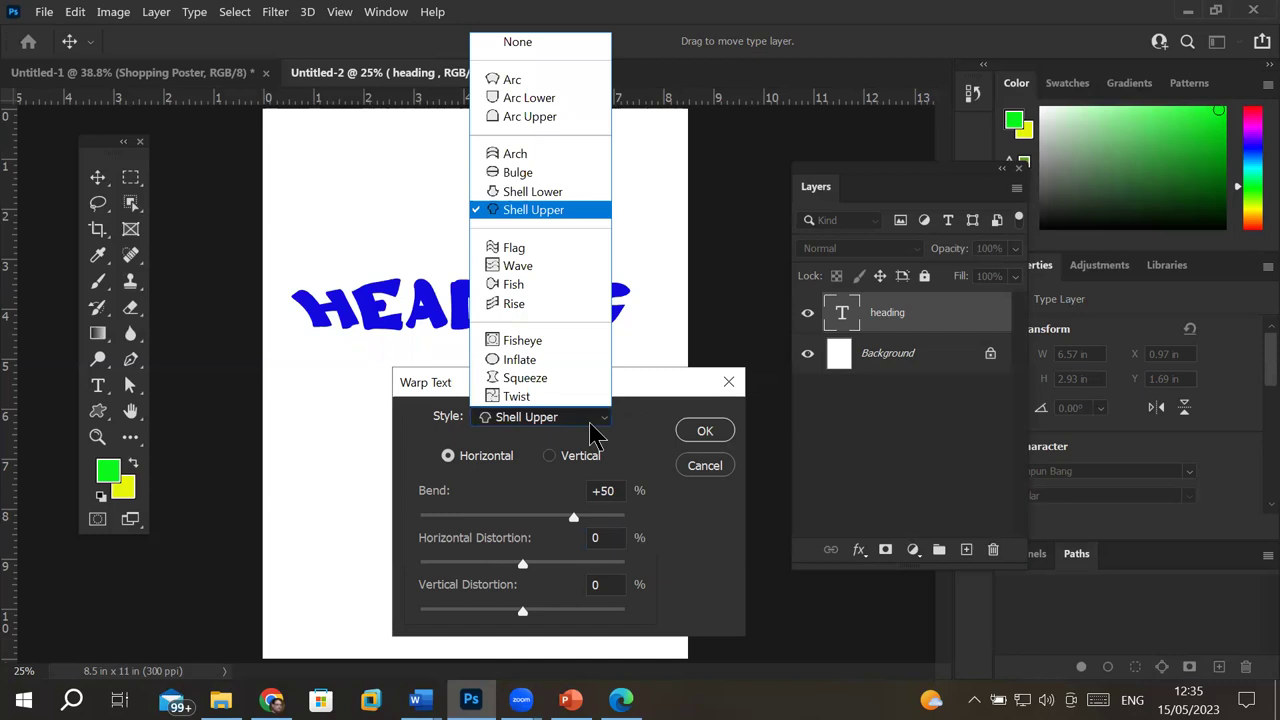
pyautogui.click(545, 262)
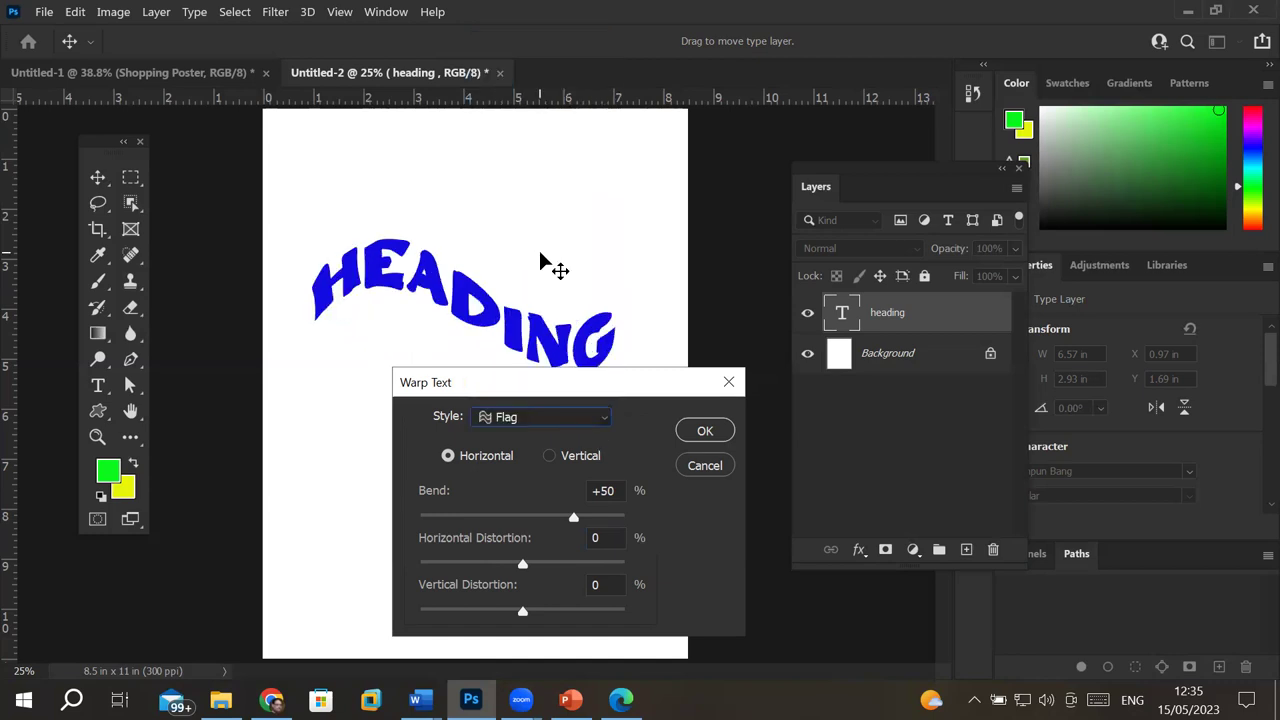
pyautogui.moveTo(636, 395)
pyautogui.mouseDown()
pyautogui.moveTo(628, 437)
pyautogui.moveTo(488, 378)
pyautogui.mouseUp()
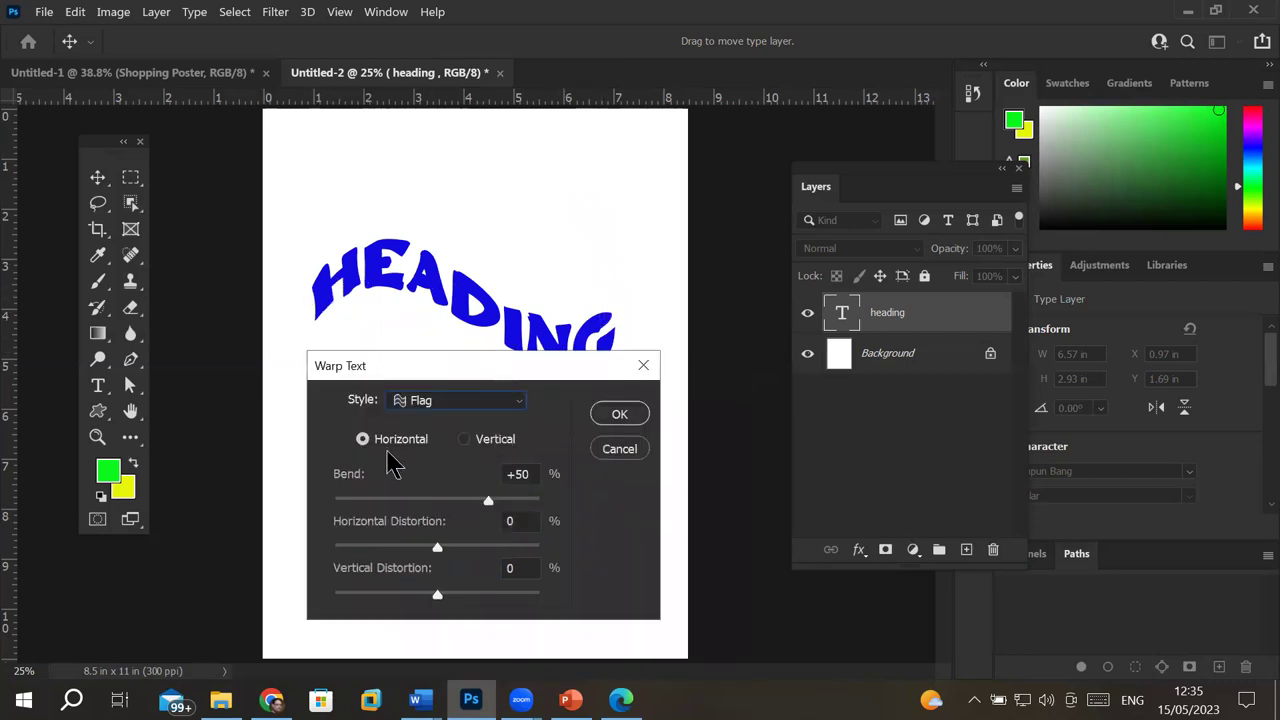
pyautogui.click(474, 444)
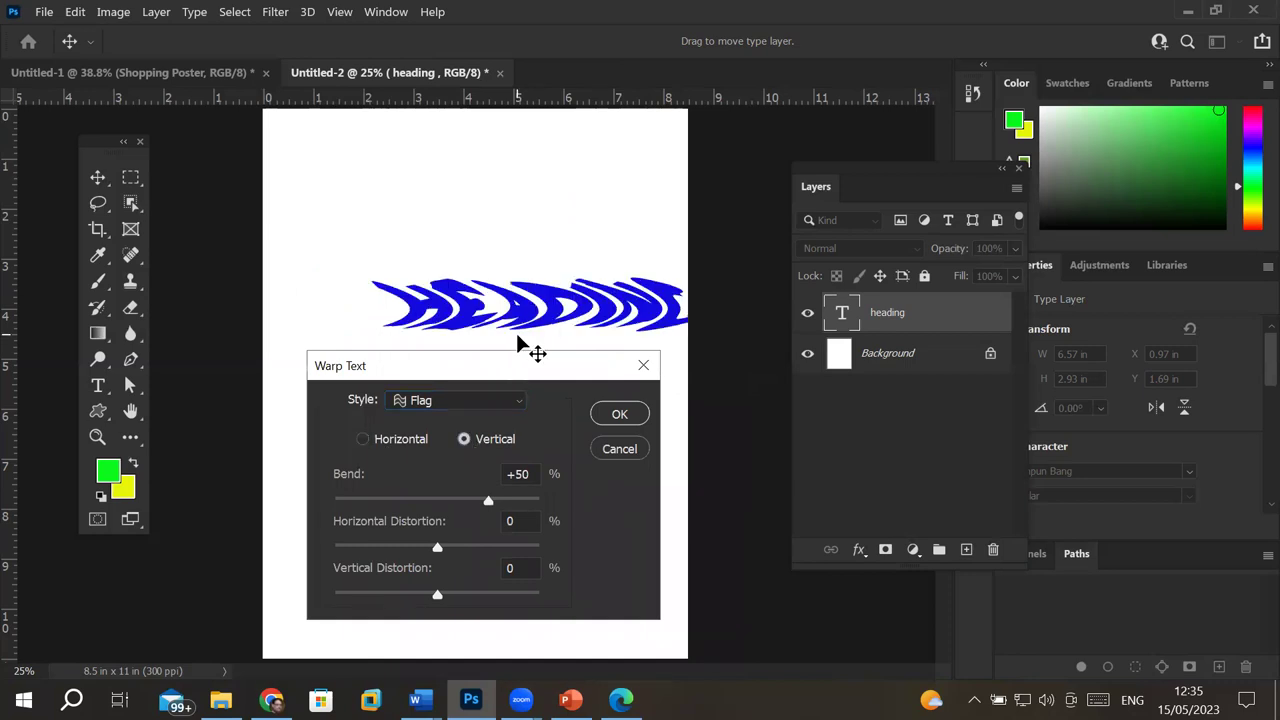
pyautogui.moveTo(518, 370); pyautogui.dragTo(585, 409)
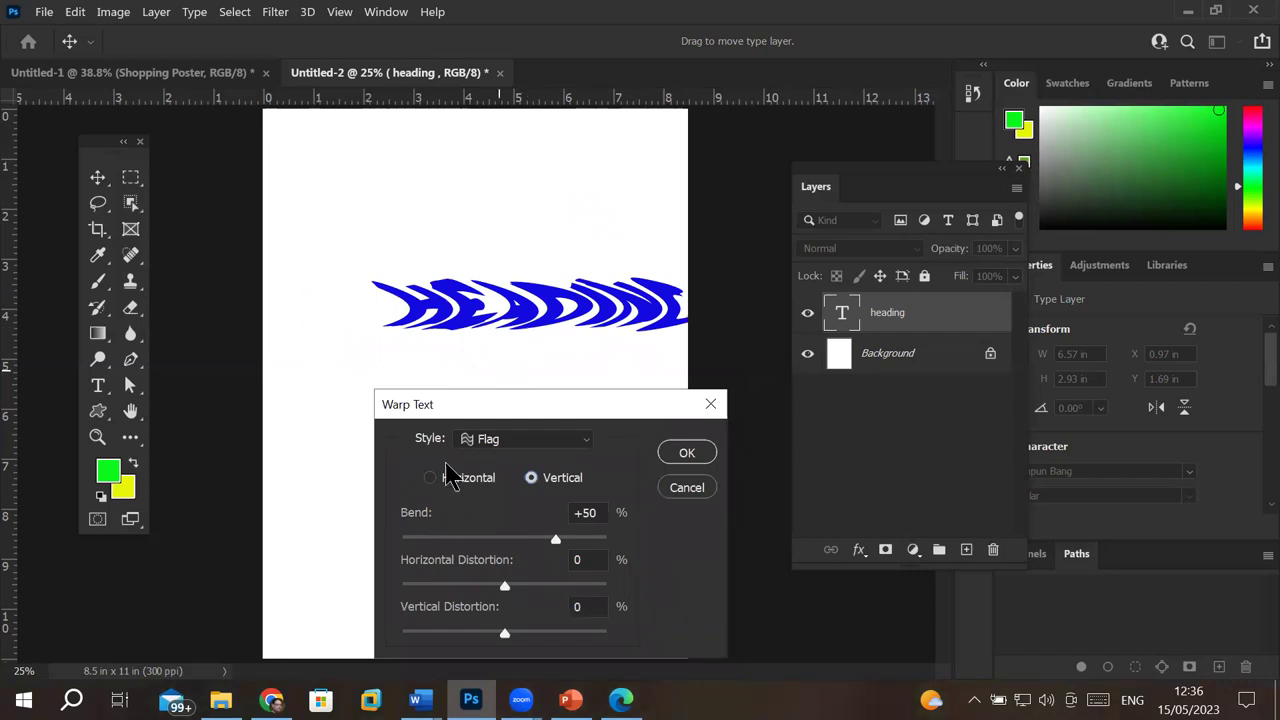
pyautogui.click(439, 487)
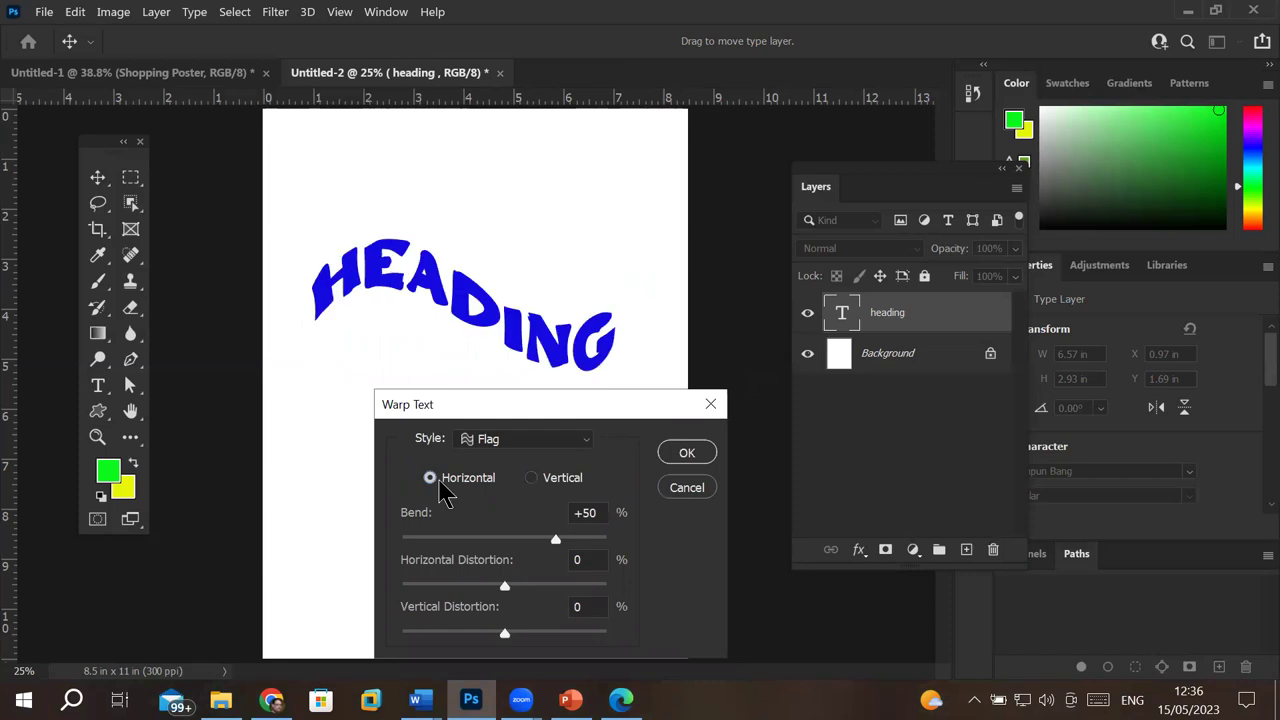
pyautogui.click(686, 457)
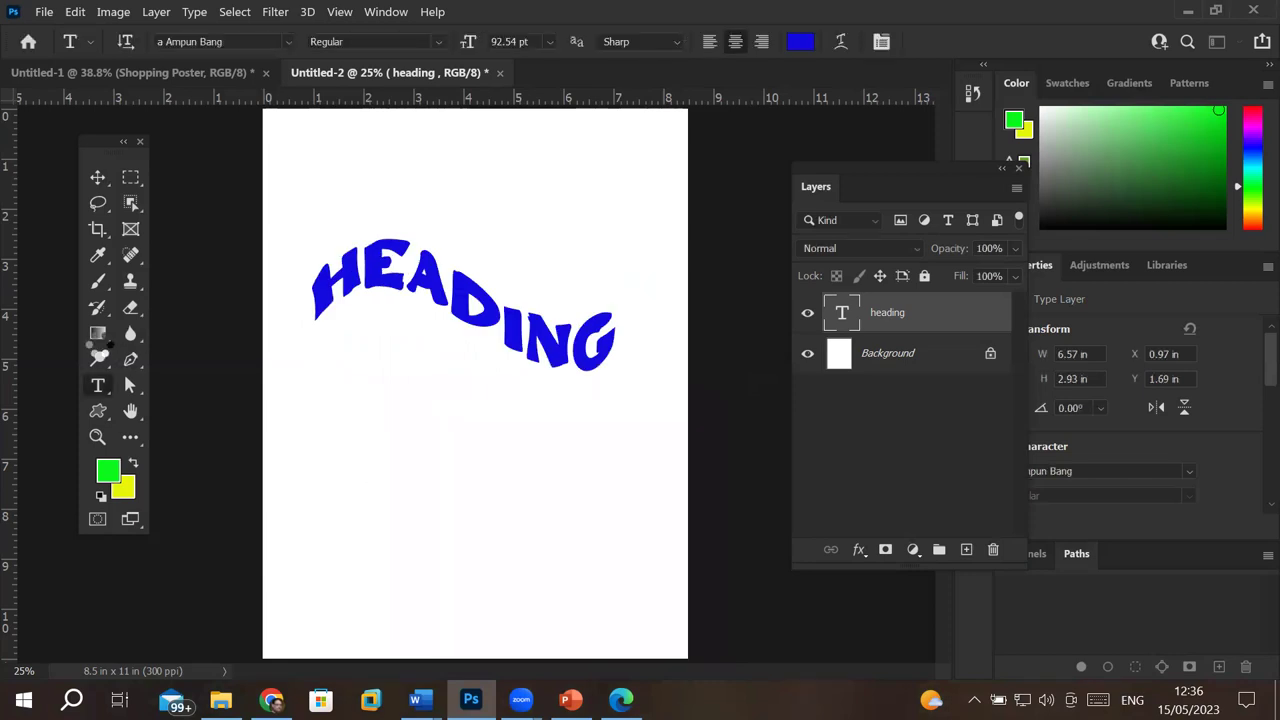
pyautogui.click(331, 418)
pyautogui.write('www')
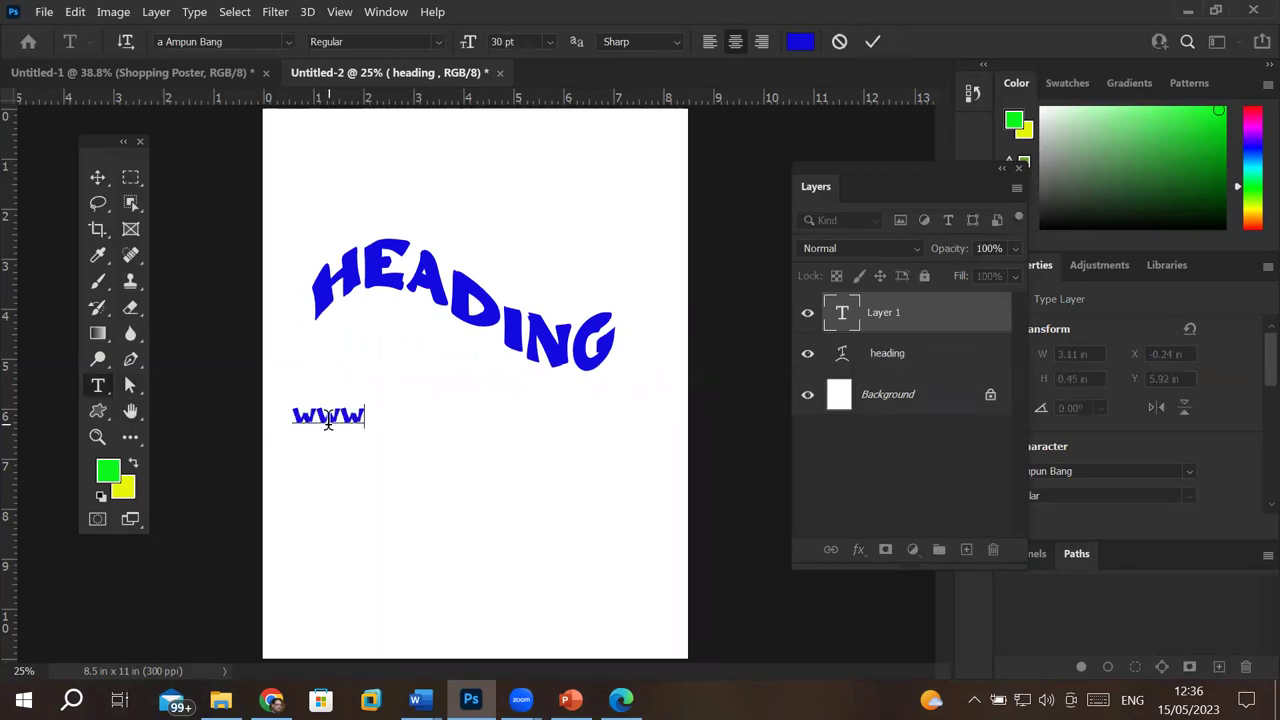
pyautogui.write('.headk')
pyautogui.press('BackSpace')
pyautogui.write('ing.com')
pyautogui.press('Left')
pyautogui.press('Left')
pyautogui.press('Left')
pyautogui.press('Left')
pyautogui.press('Left')
pyautogui.press('Left')
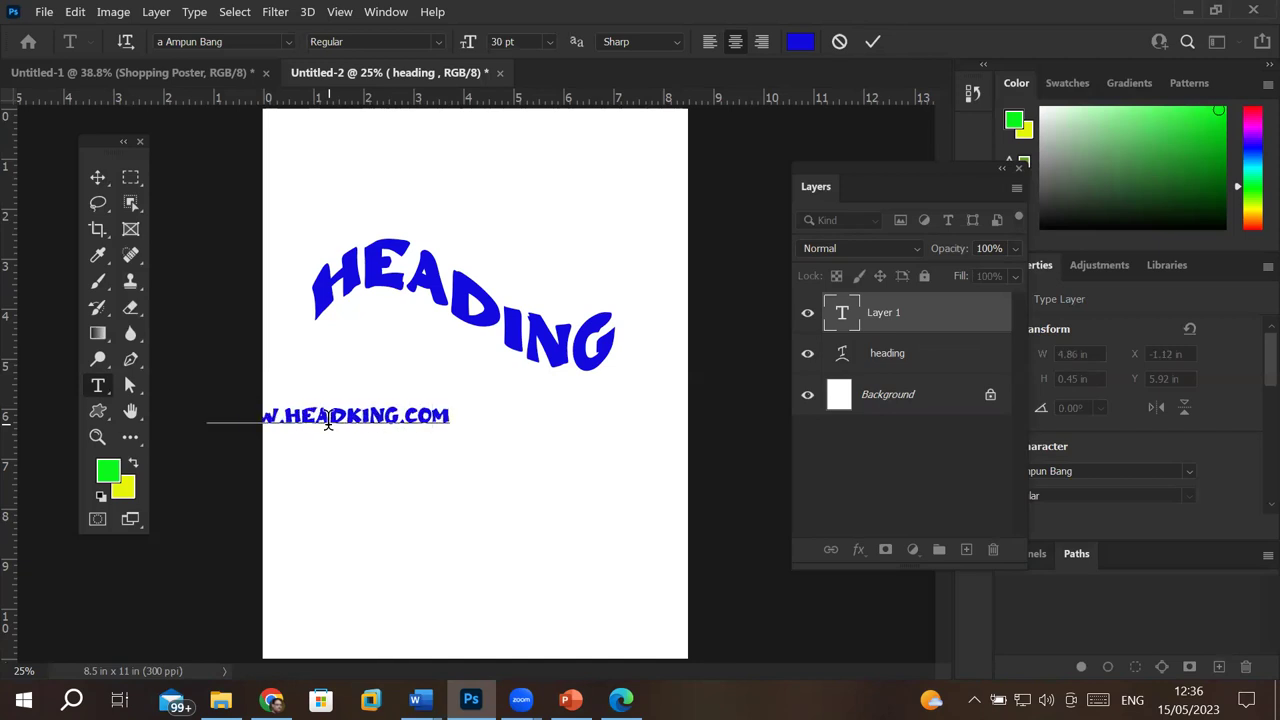
pyautogui.press('BackSpace')
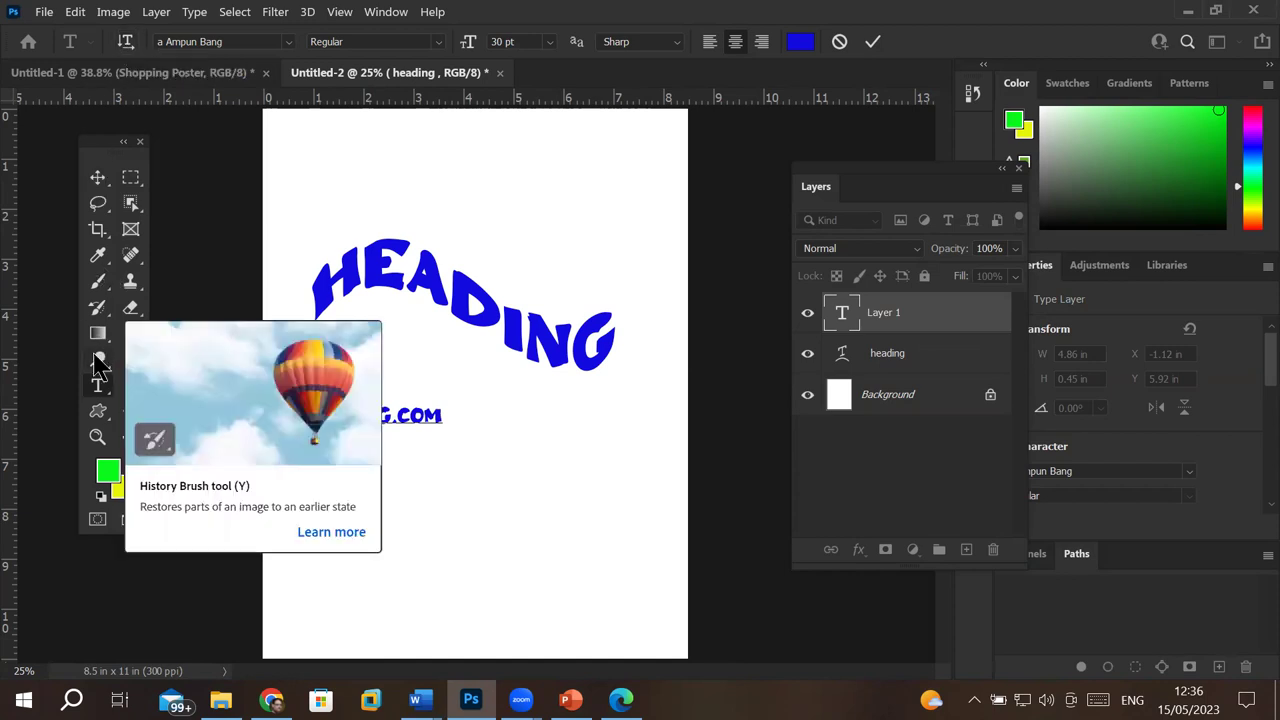
# Step: Toggle the web address text to vertical orientation
pyautogui.rightClick(97, 388)
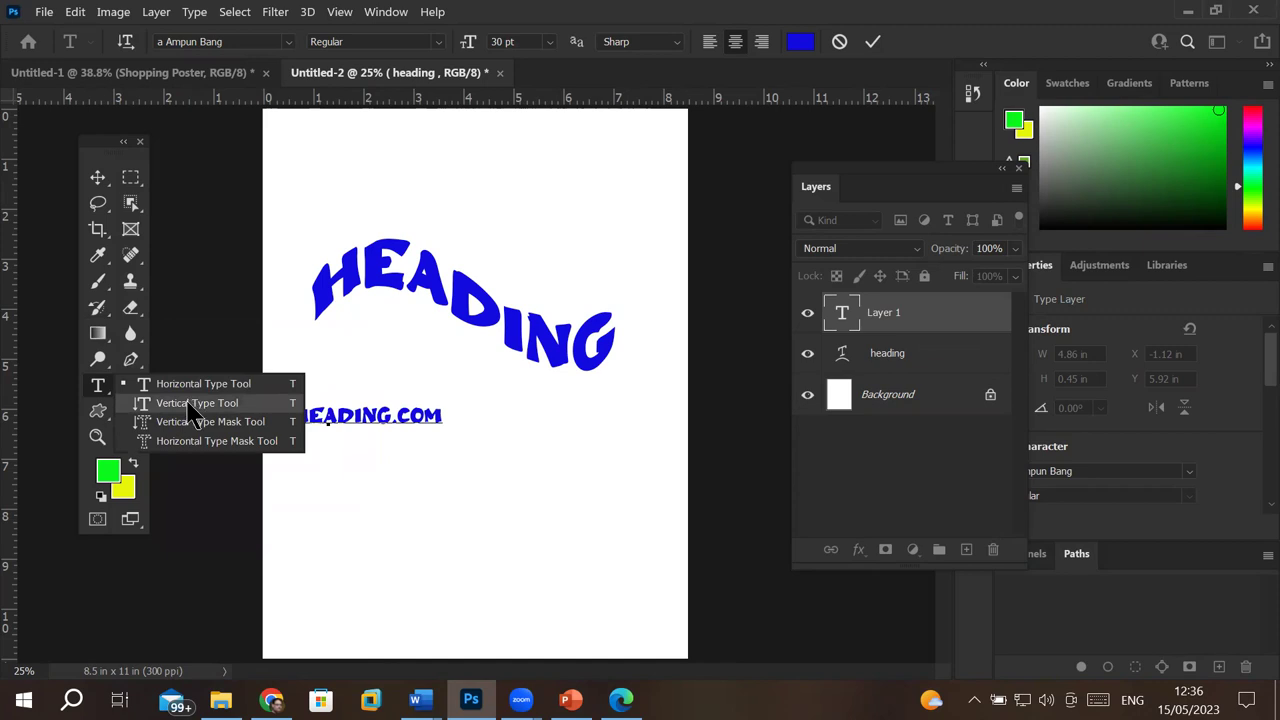
pyautogui.click(108, 392)
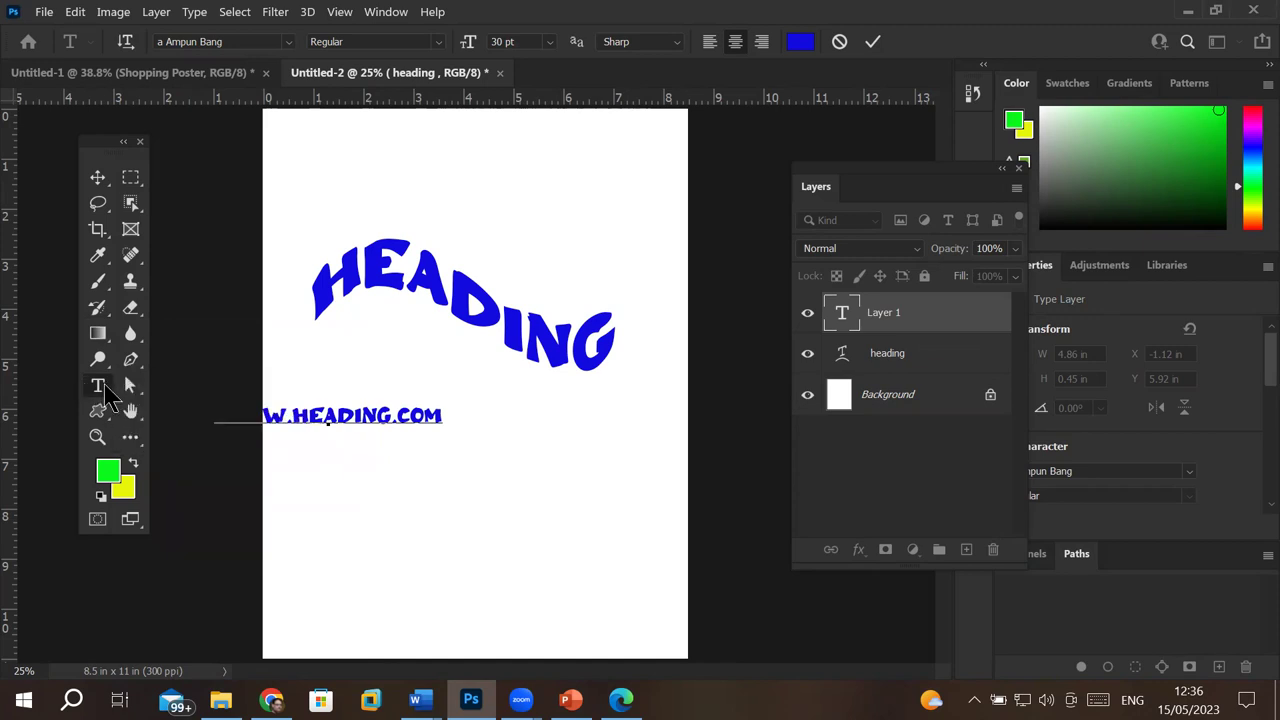
pyautogui.click(125, 42)
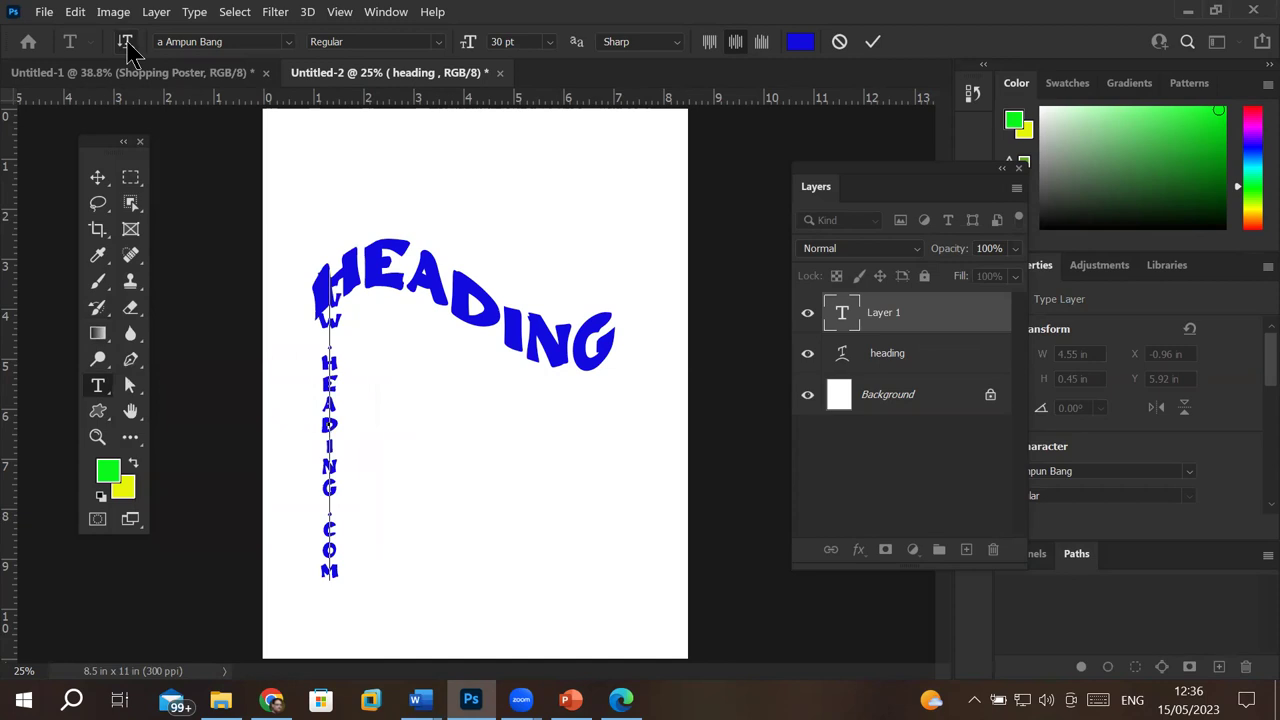
# Step: Move HEADING to the page top and the vertical URL up beneath its left edge
pyautogui.click(104, 182)
pyautogui.moveTo(314, 343)
pyautogui.mouseDown()
pyautogui.moveTo(660, 360)
pyautogui.moveTo(668, 226)
pyautogui.moveTo(323, 443)
pyautogui.mouseUp()
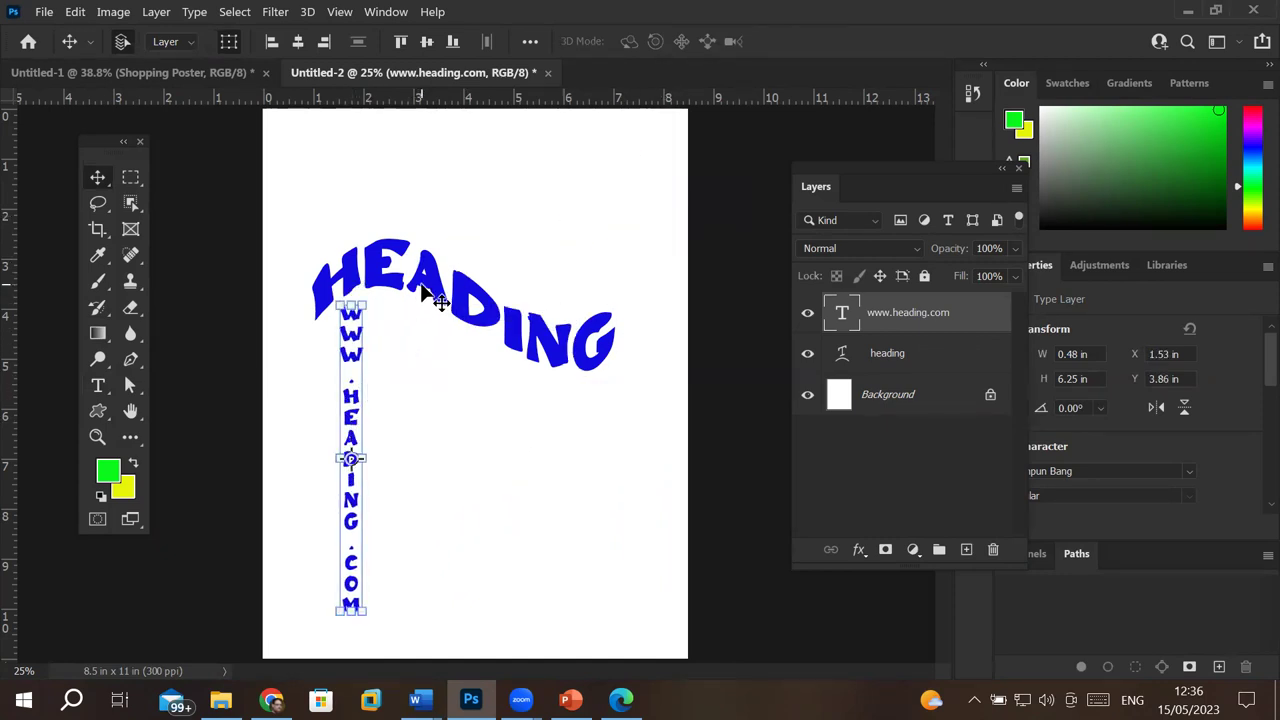
pyautogui.moveTo(420, 295); pyautogui.dragTo(448, 165)
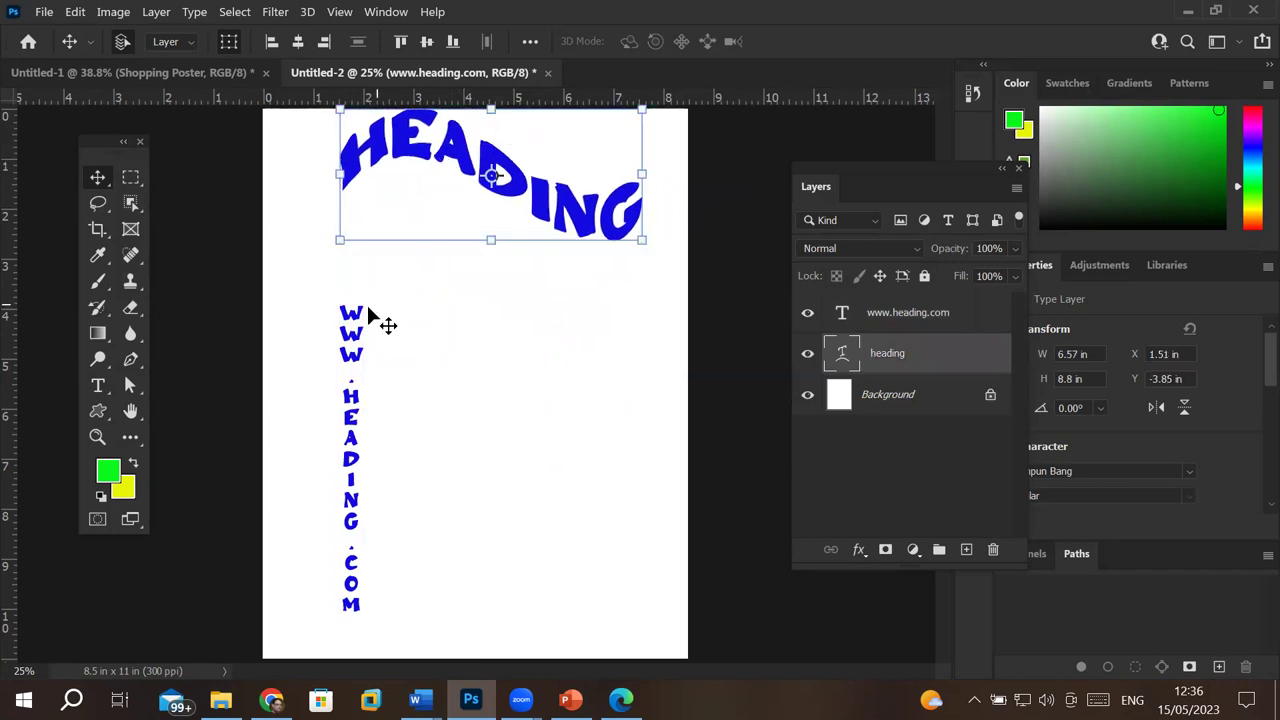
pyautogui.moveTo(370, 325)
pyautogui.mouseDown()
pyautogui.moveTo(345, 255)
pyautogui.moveTo(357, 245)
pyautogui.mouseUp()
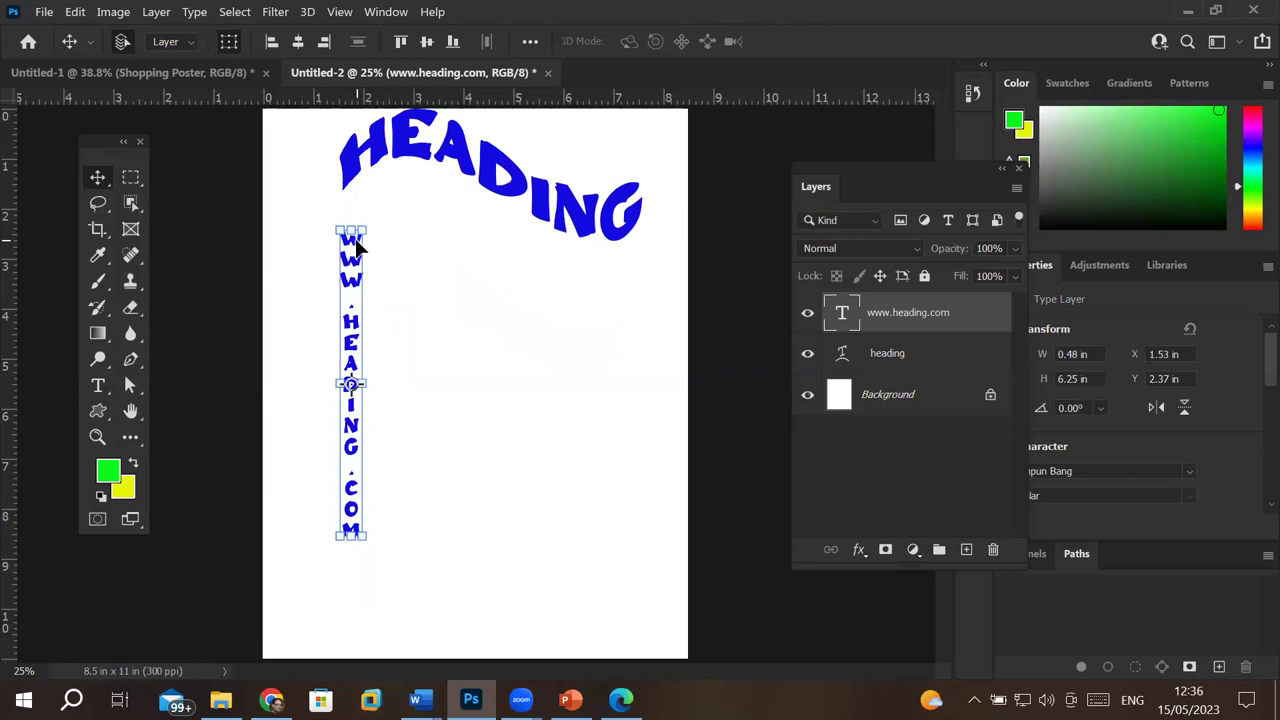
pyautogui.click(97, 386)
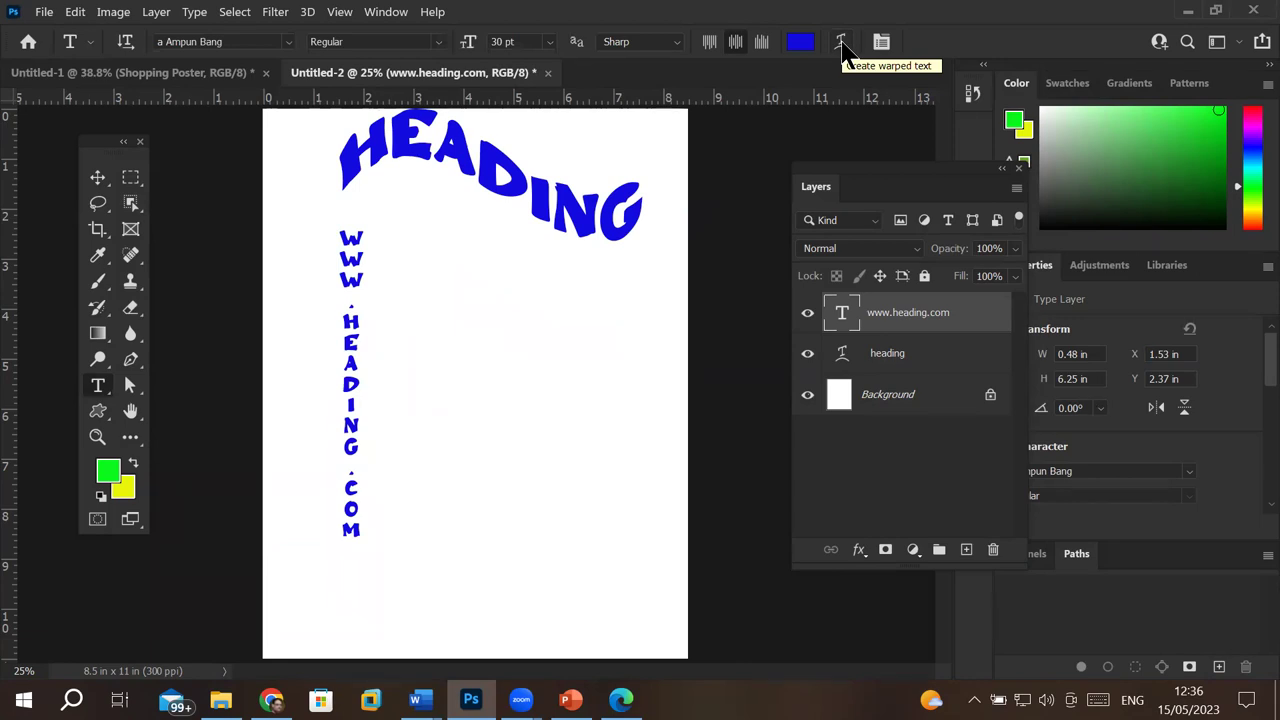
# Step: Preview an Arc warp at +50 bend on the vertical URL text
pyautogui.click(841, 42)
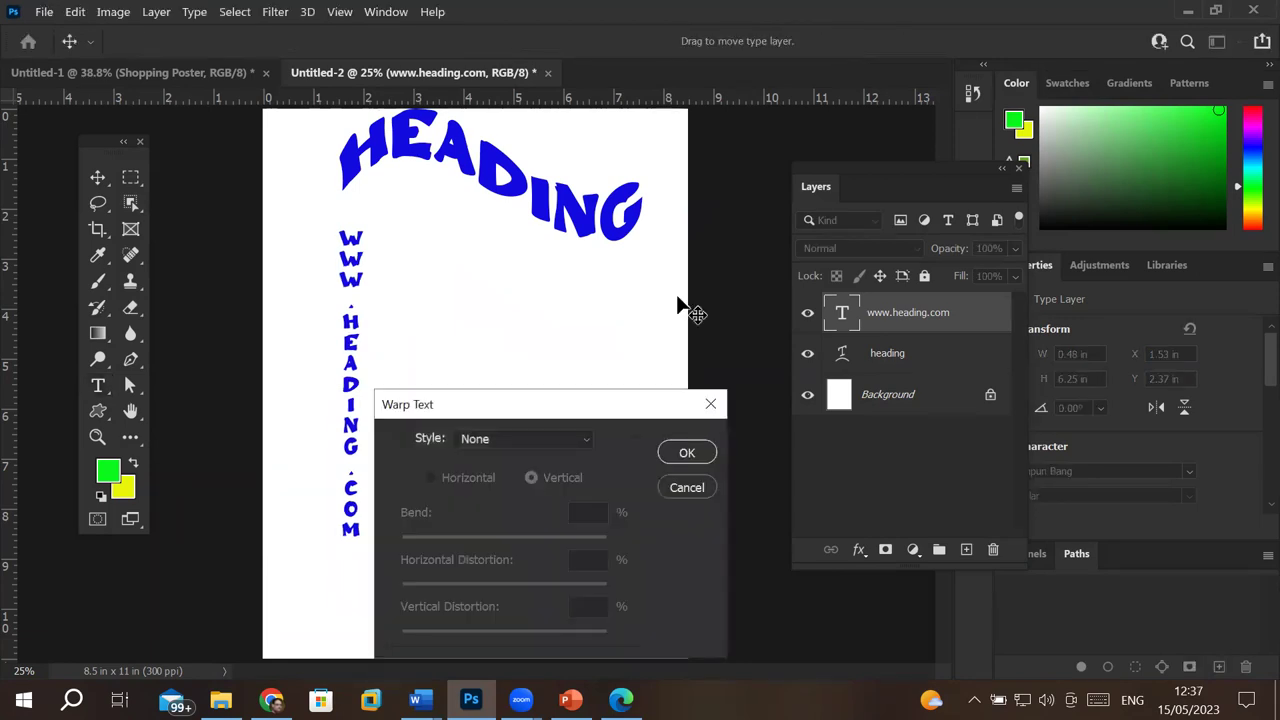
pyautogui.moveTo(590, 410); pyautogui.dragTo(677, 203)
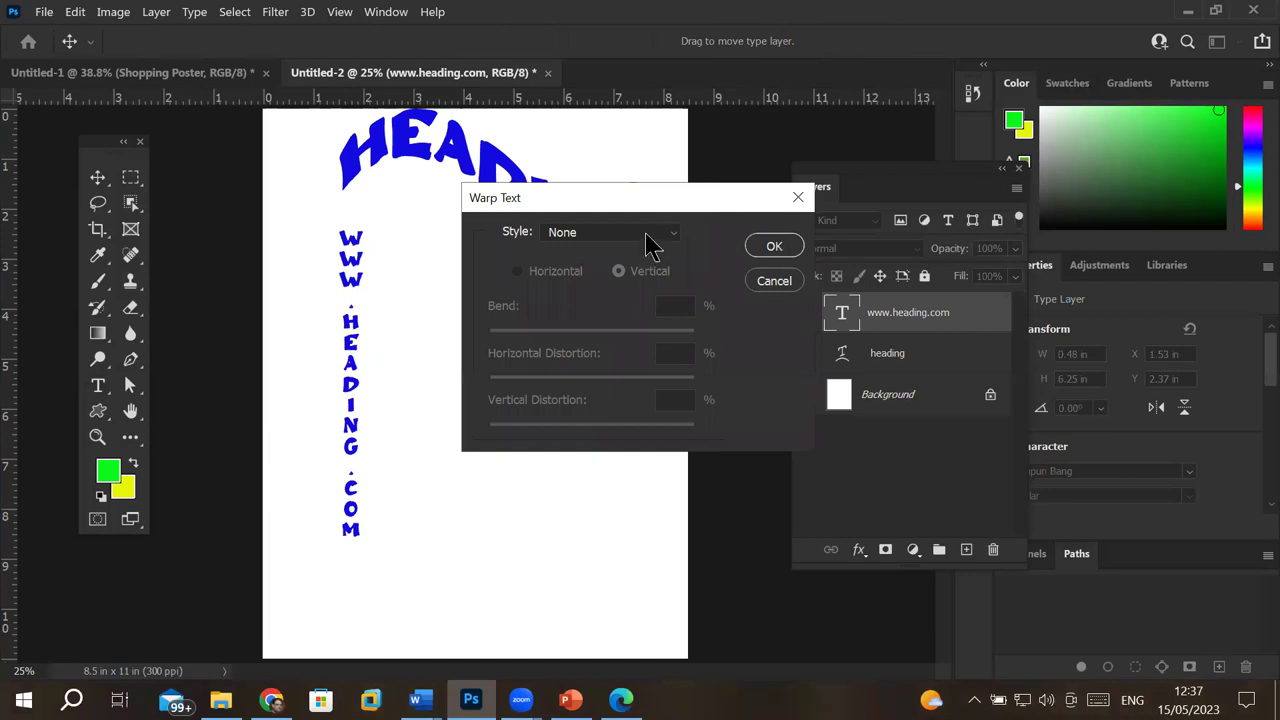
pyautogui.click(646, 236)
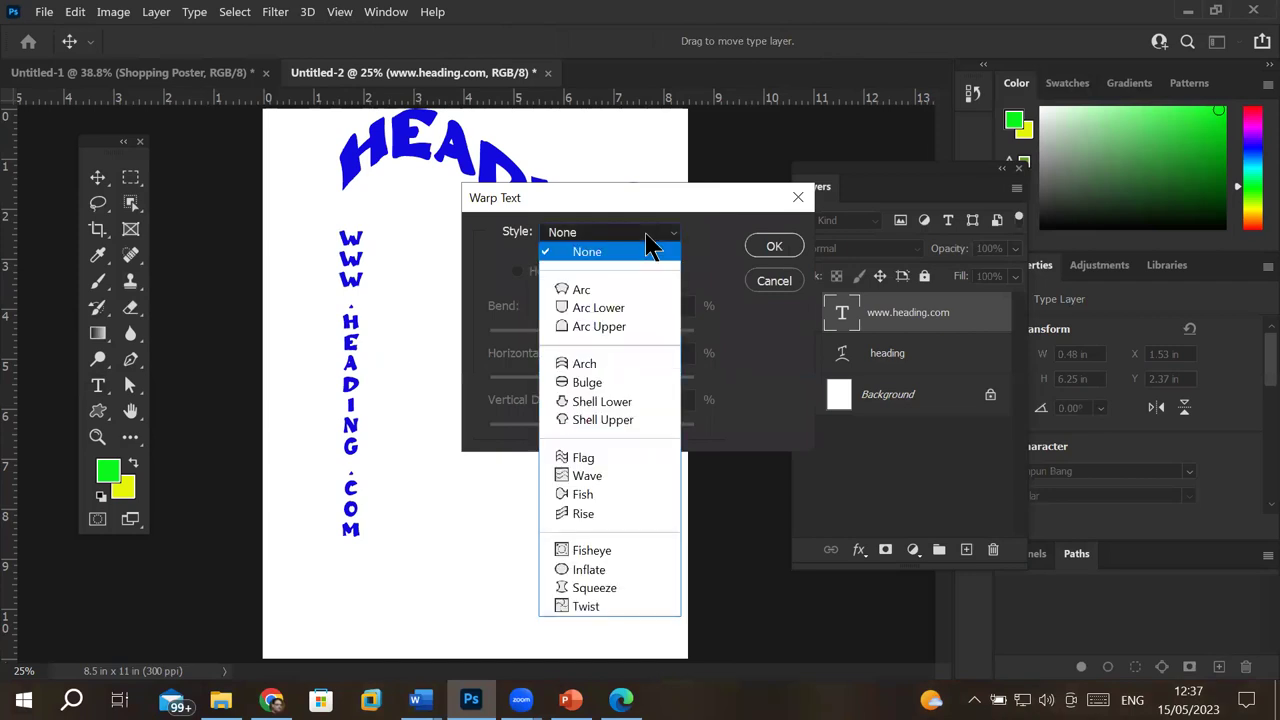
pyautogui.click(626, 289)
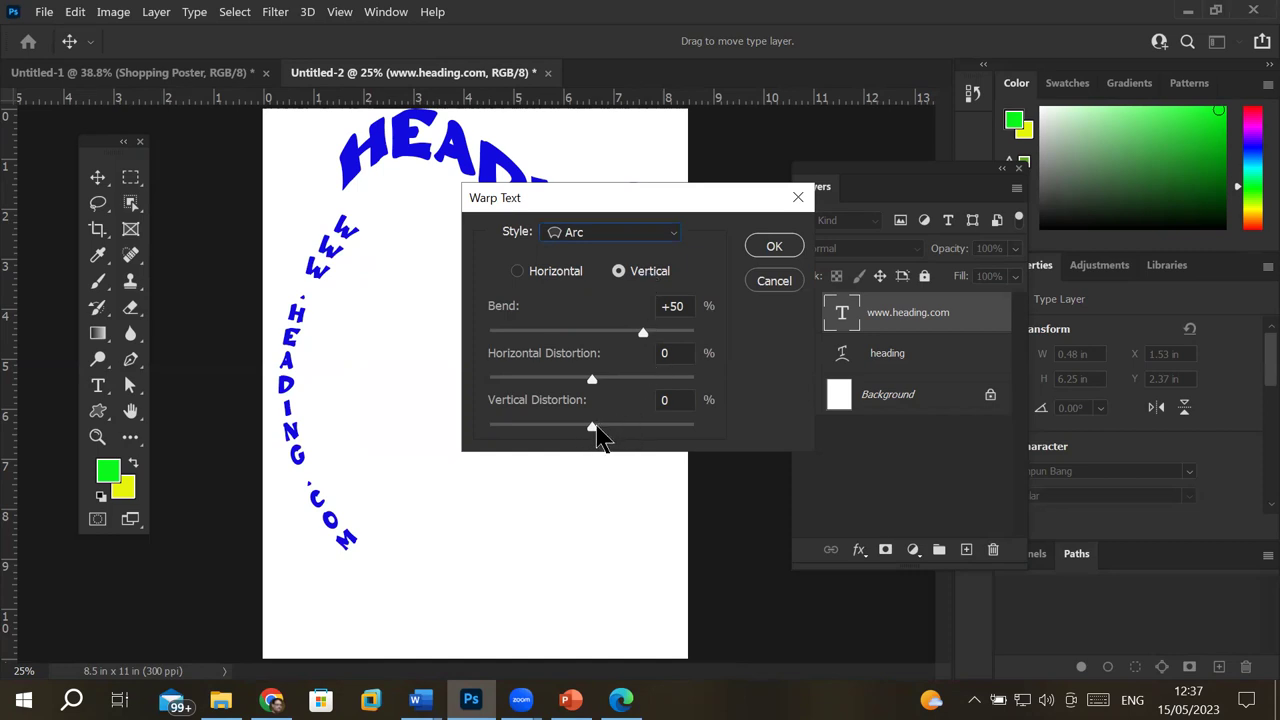
# Step: Try positive and negative vertical distortion, then return it to 0
pyautogui.moveTo(591, 428); pyautogui.dragTo(703, 434)
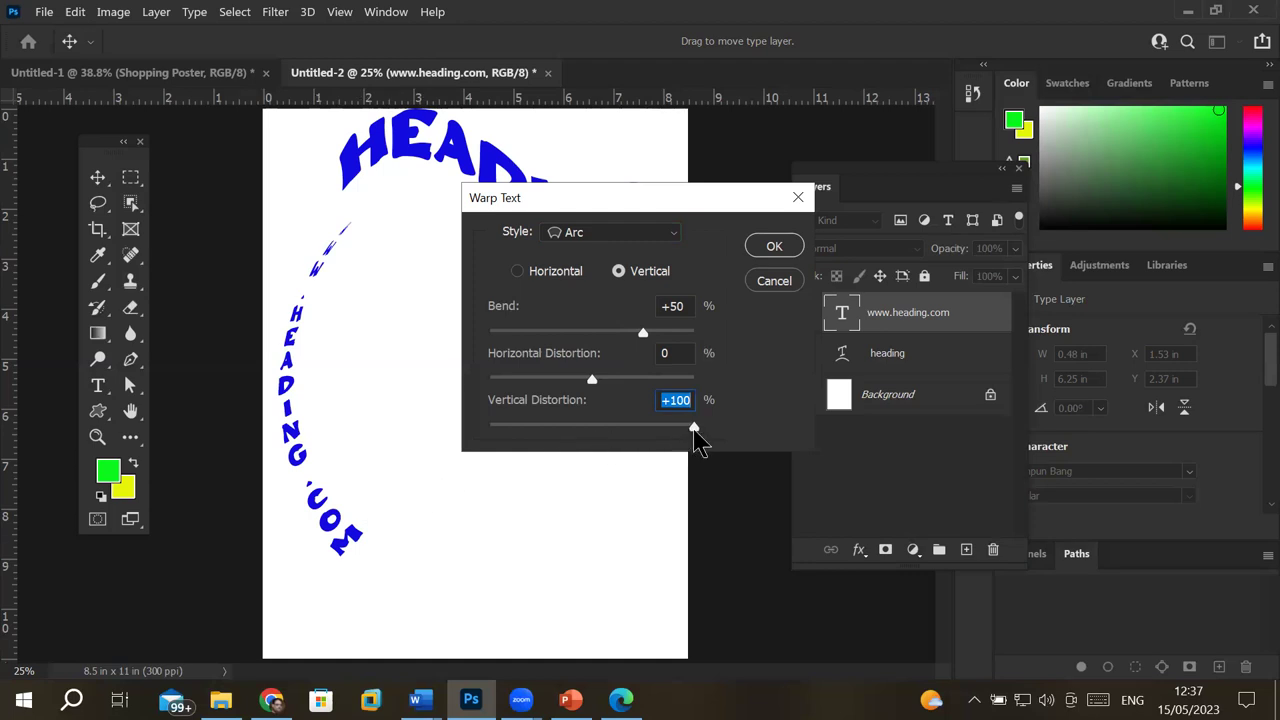
pyautogui.moveTo(693, 428); pyautogui.dragTo(590, 427)
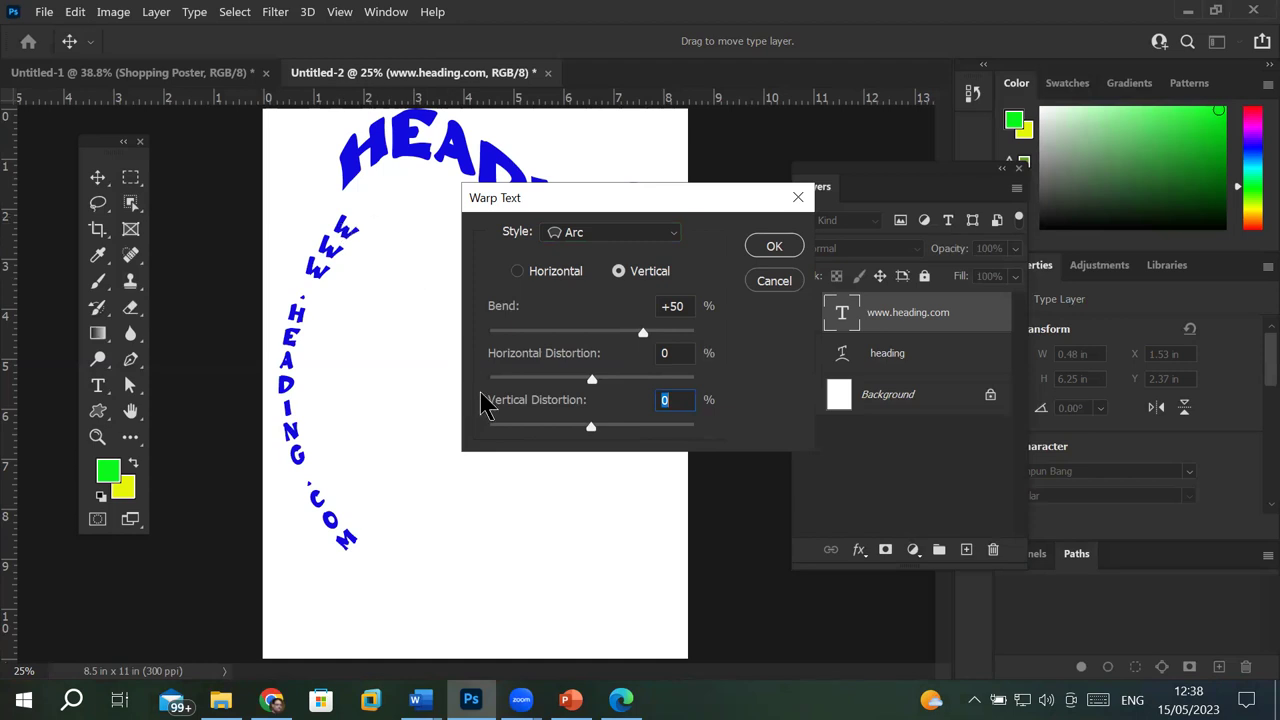
pyautogui.moveTo(592, 430); pyautogui.dragTo(475, 436)
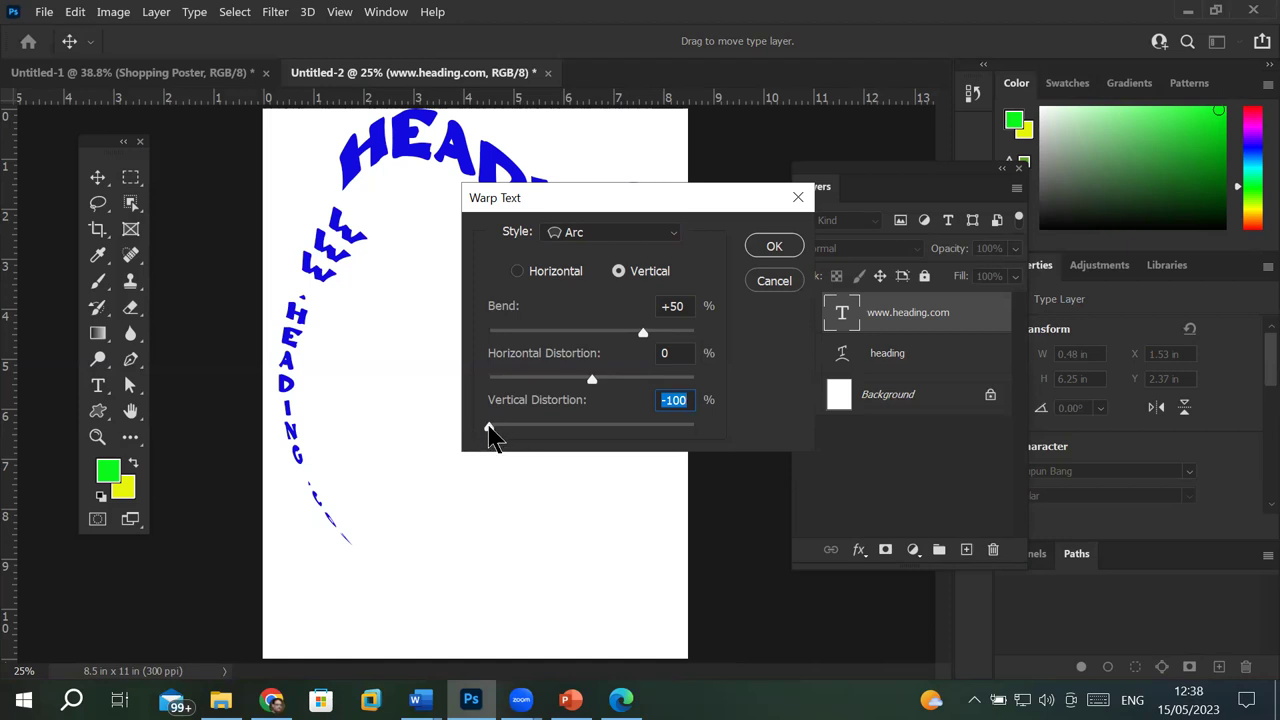
pyautogui.moveTo(490, 430); pyautogui.dragTo(595, 430)
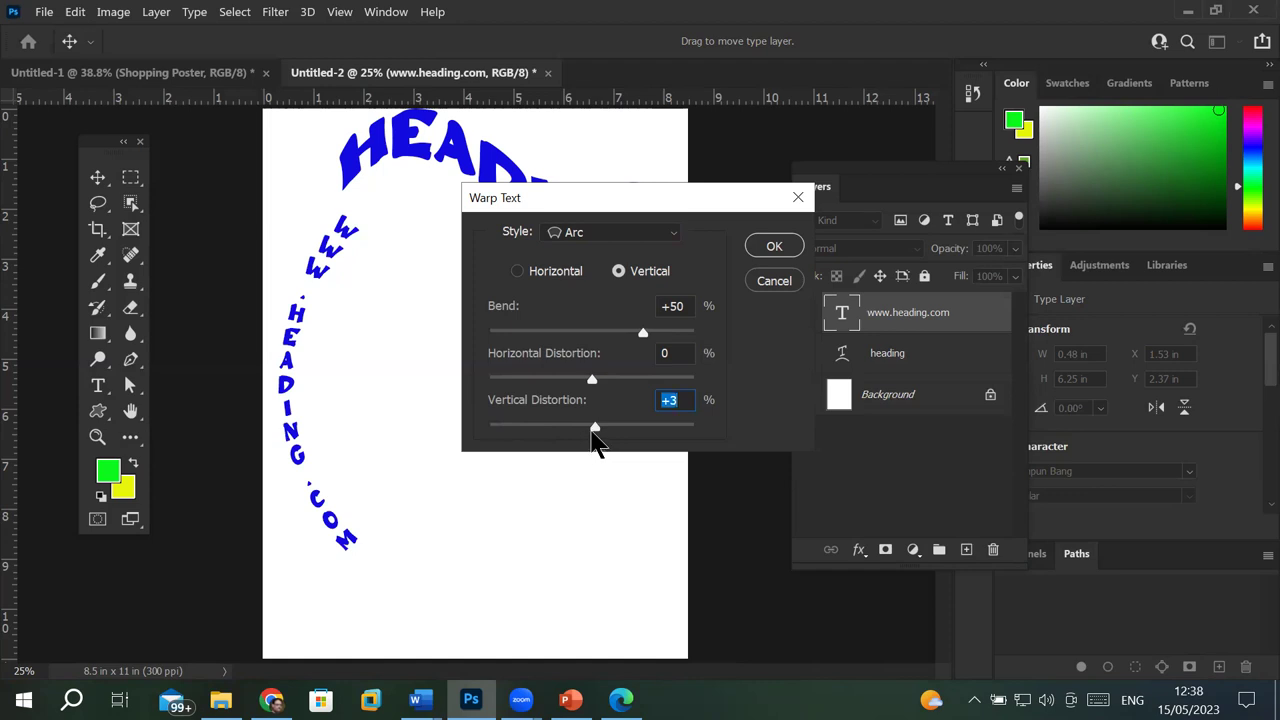
pyautogui.moveTo(595, 430); pyautogui.dragTo(591, 430)
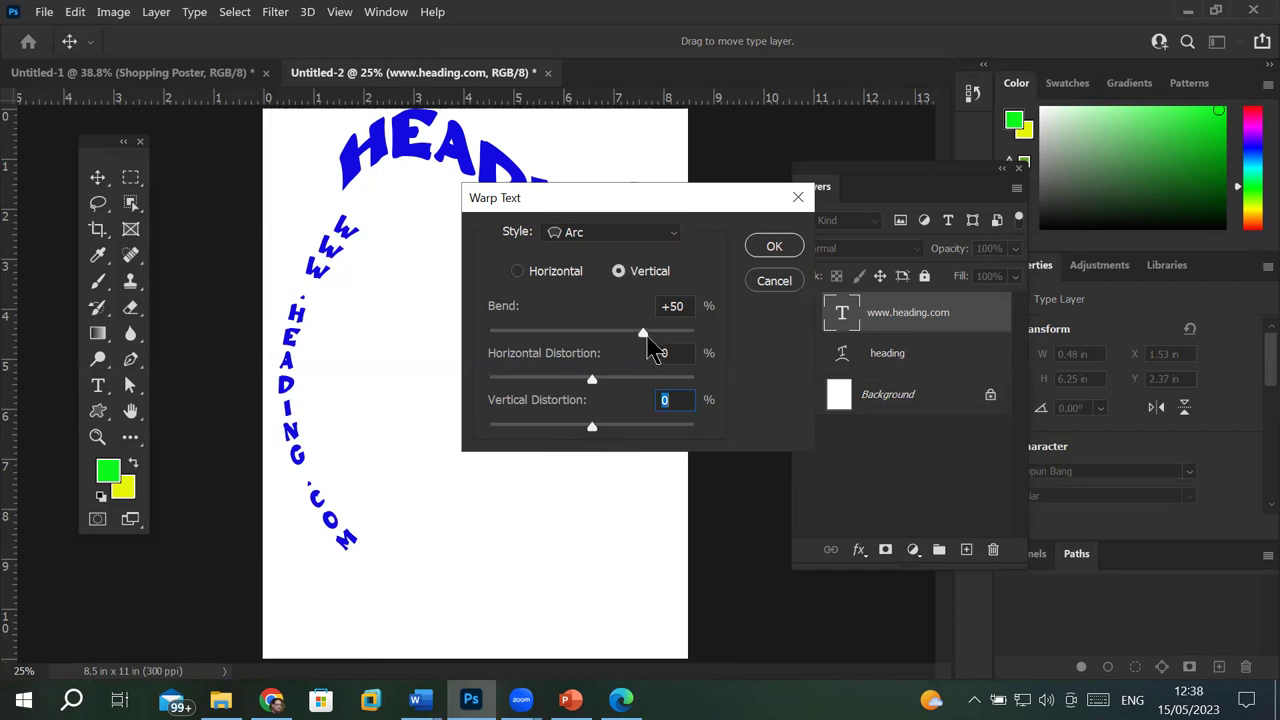
# Step: Apply the URL's Arc warp with a -48 bend, curving it the opposite way
pyautogui.moveTo(643, 338); pyautogui.dragTo(697, 343)
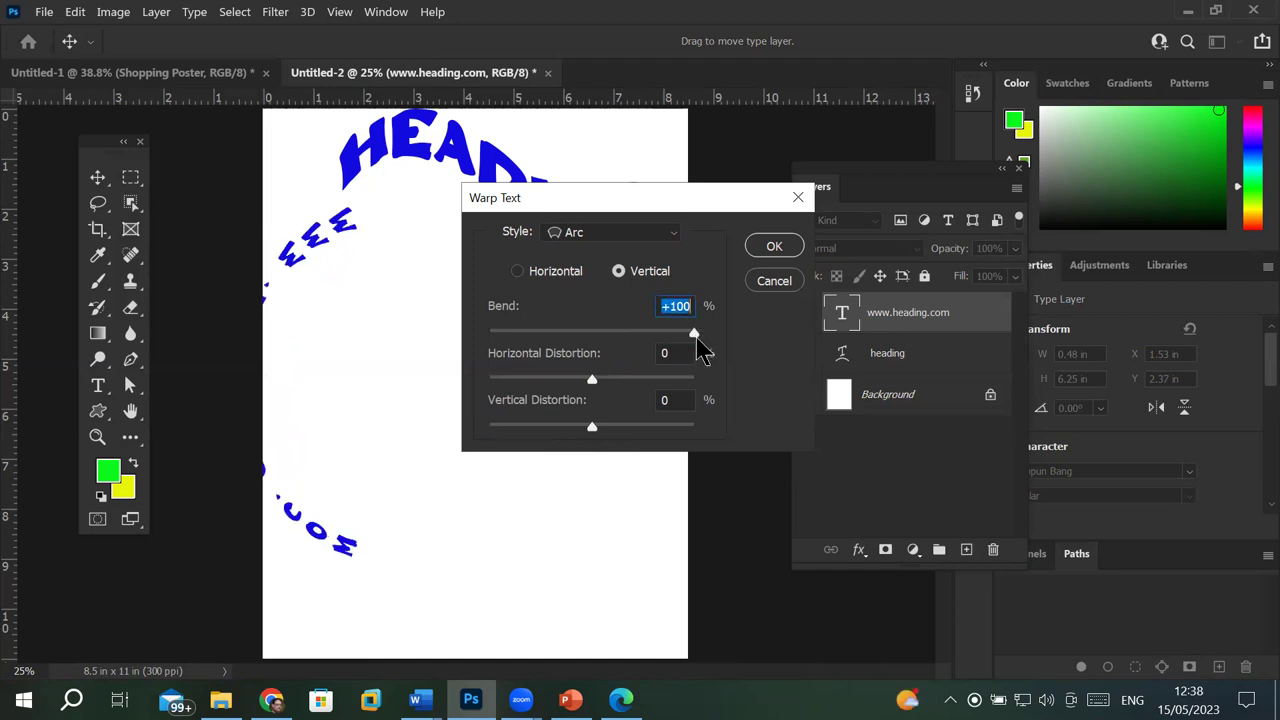
pyautogui.click(606, 335)
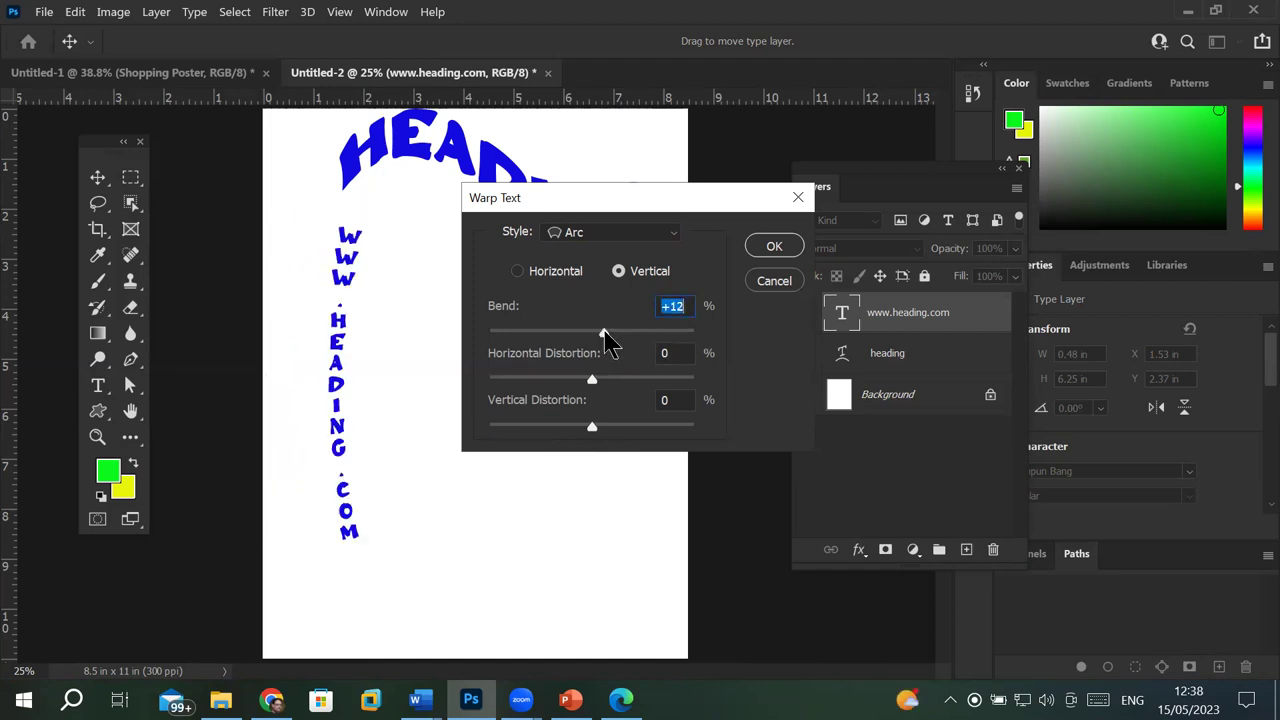
pyautogui.moveTo(606, 335); pyautogui.dragTo(625, 338)
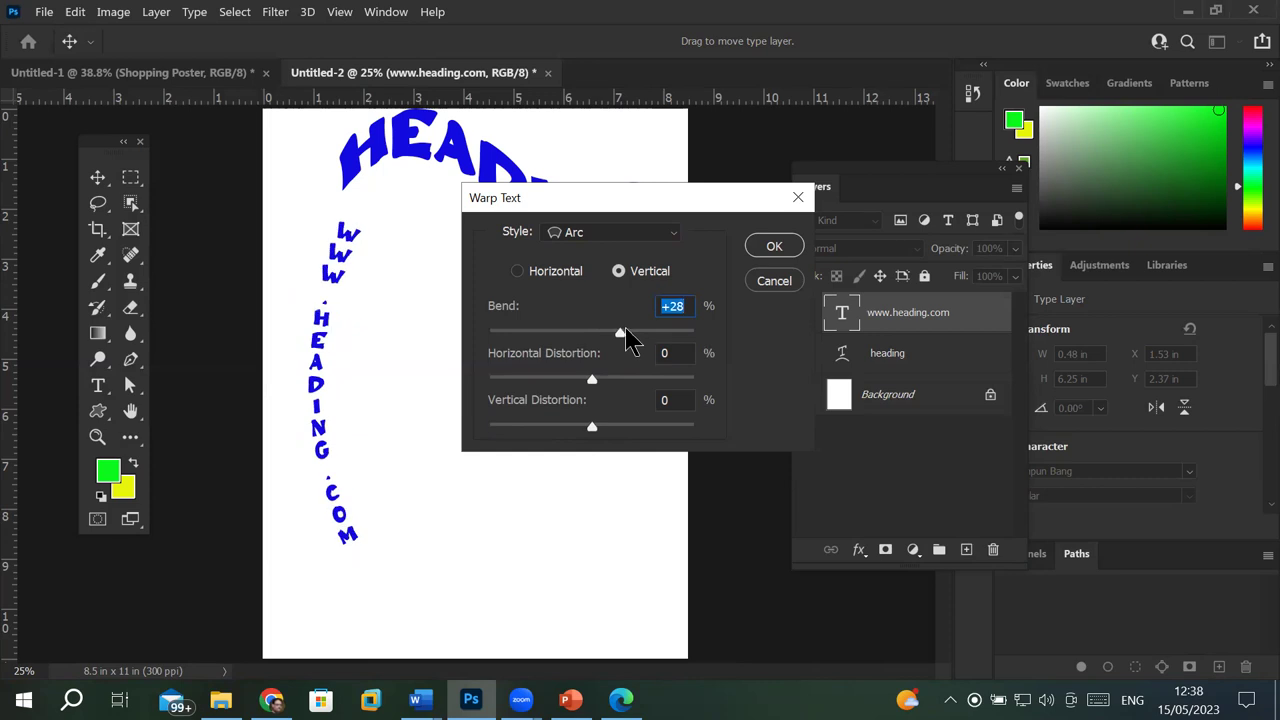
pyautogui.moveTo(622, 333); pyautogui.dragTo(638, 335)
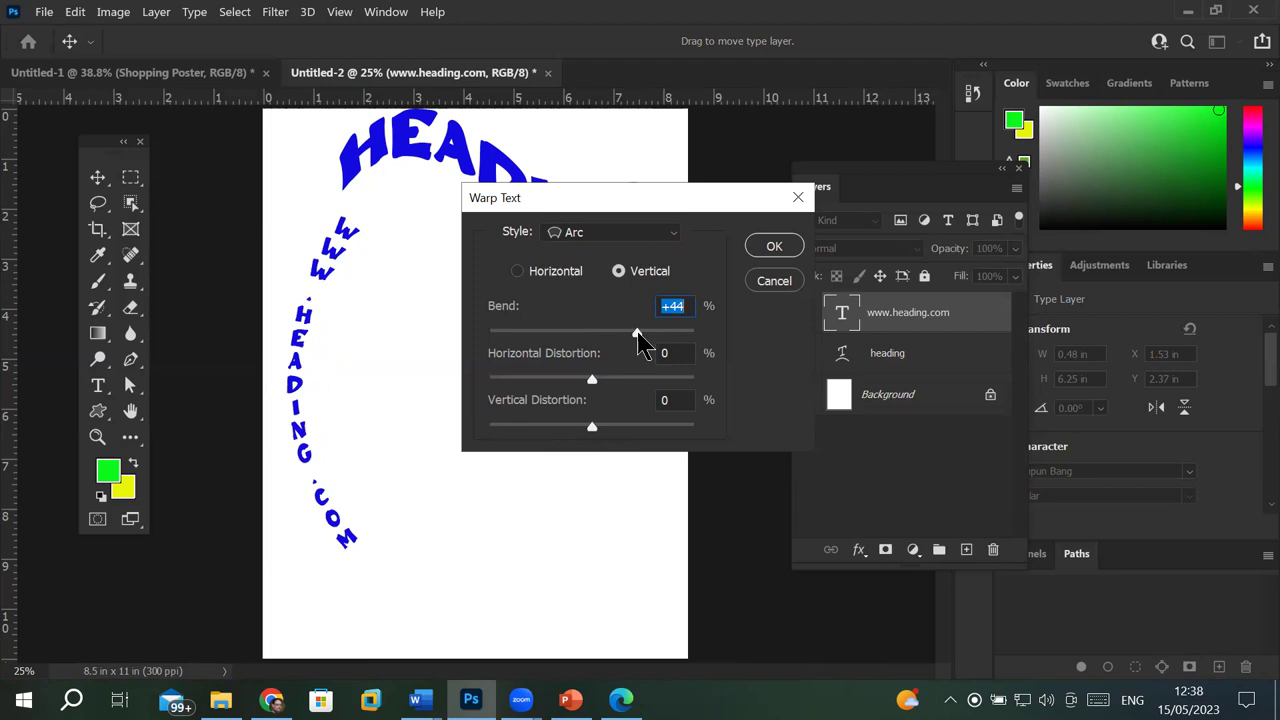
pyautogui.moveTo(637, 334); pyautogui.dragTo(541, 338)
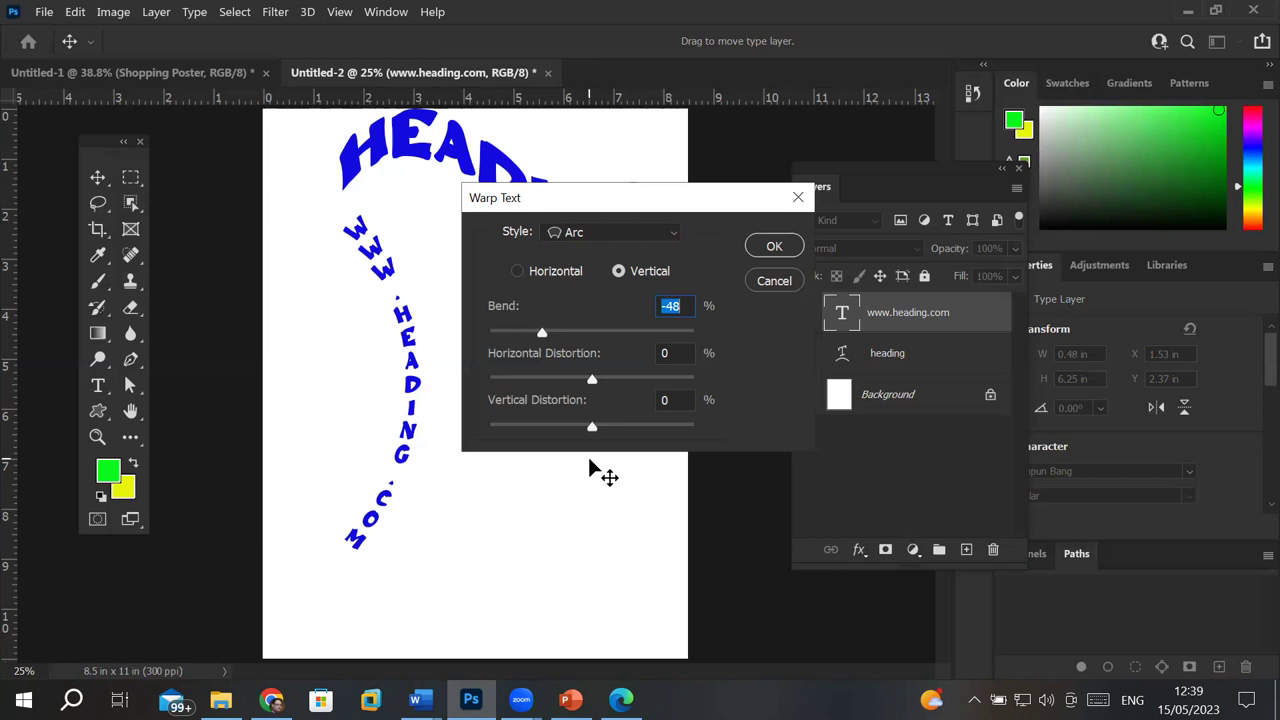
pyautogui.click(772, 247)
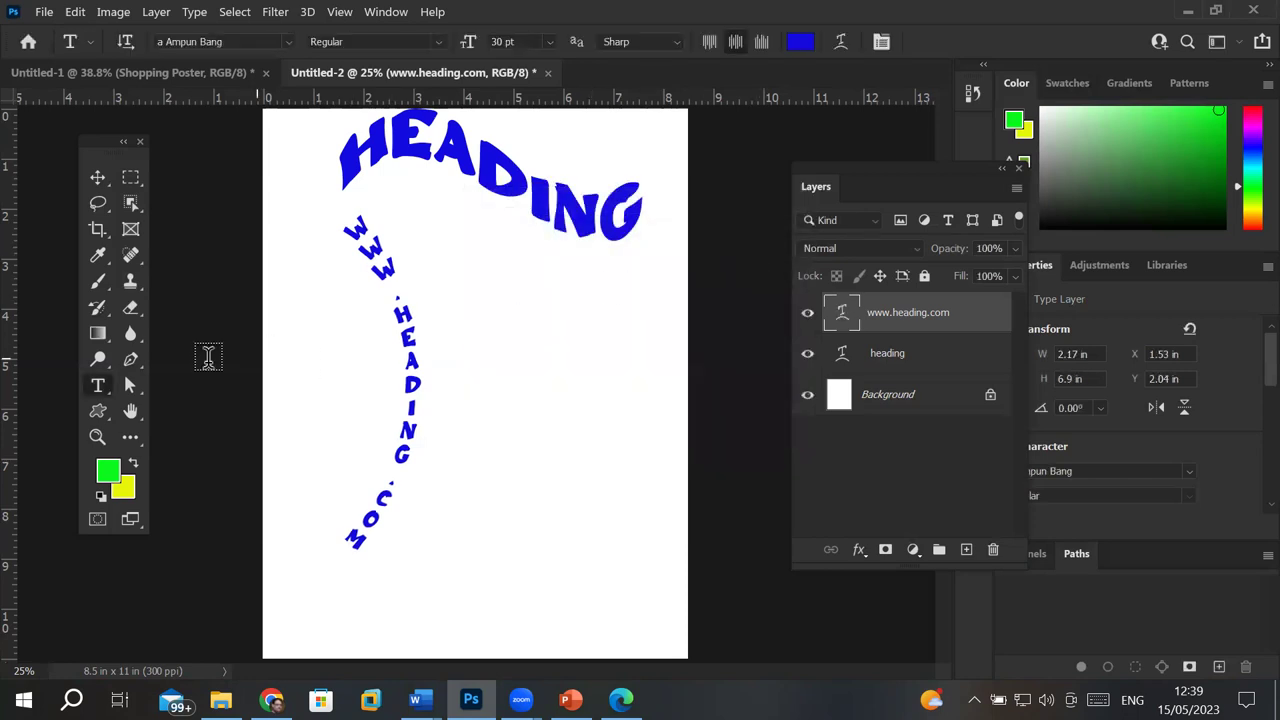
# Step: Draw a tall green 0.75 × 6.56 in rectangle in the middle of the page
pyautogui.click(98, 412)
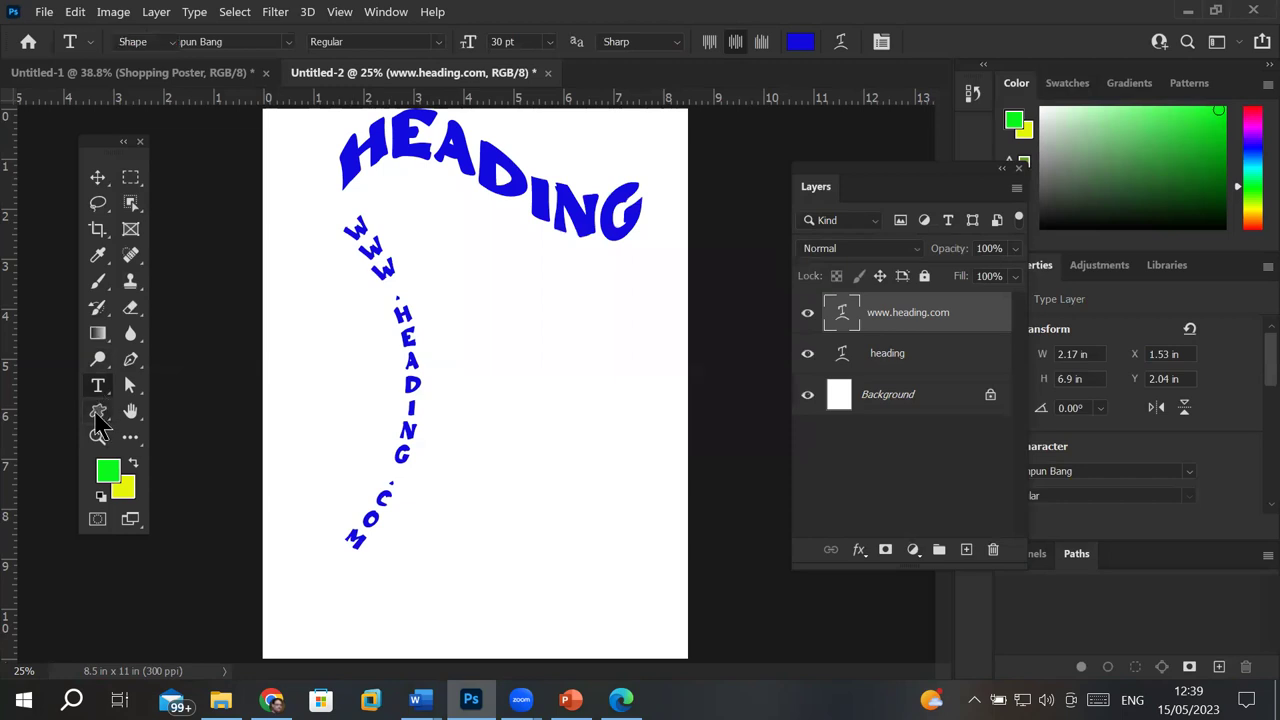
pyautogui.click(165, 410)
pyautogui.moveTo(480, 246)
pyautogui.mouseDown()
pyautogui.moveTo(523, 514)
pyautogui.moveTo(517, 573)
pyautogui.mouseUp()
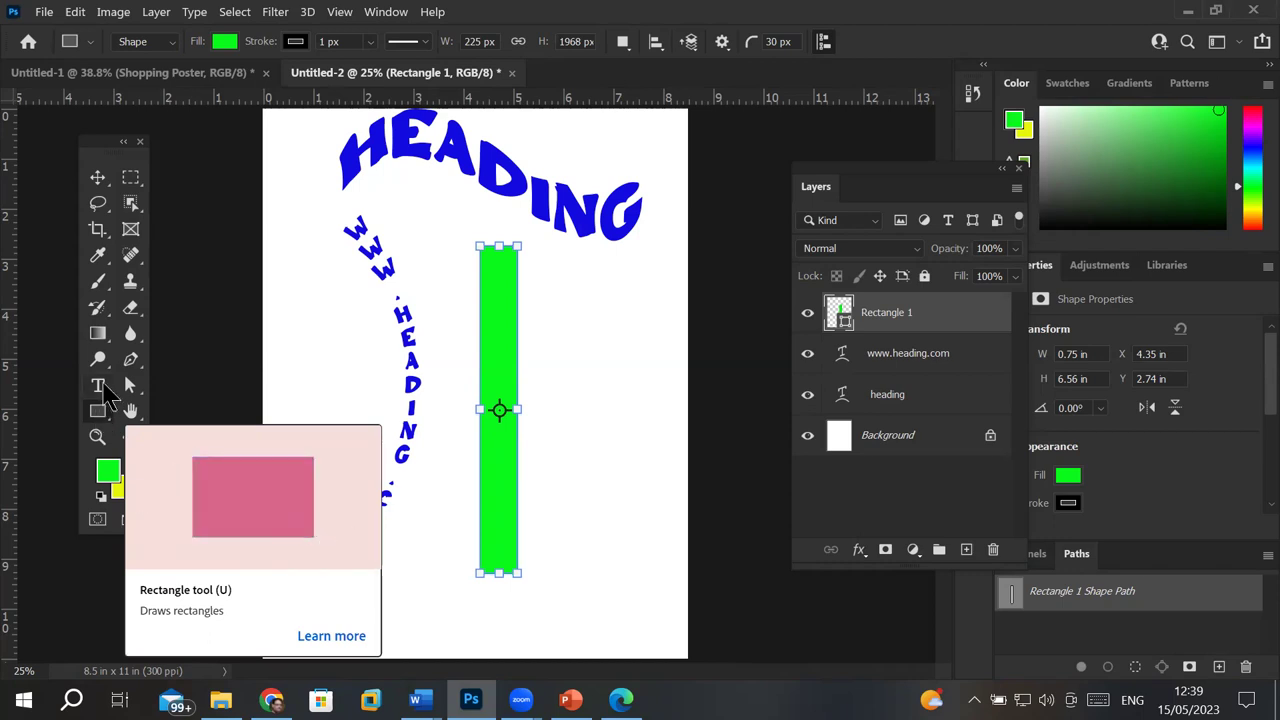
# Step: Convert the green Rectangle 1 shape to a regular path and delete it
pyautogui.click(104, 388)
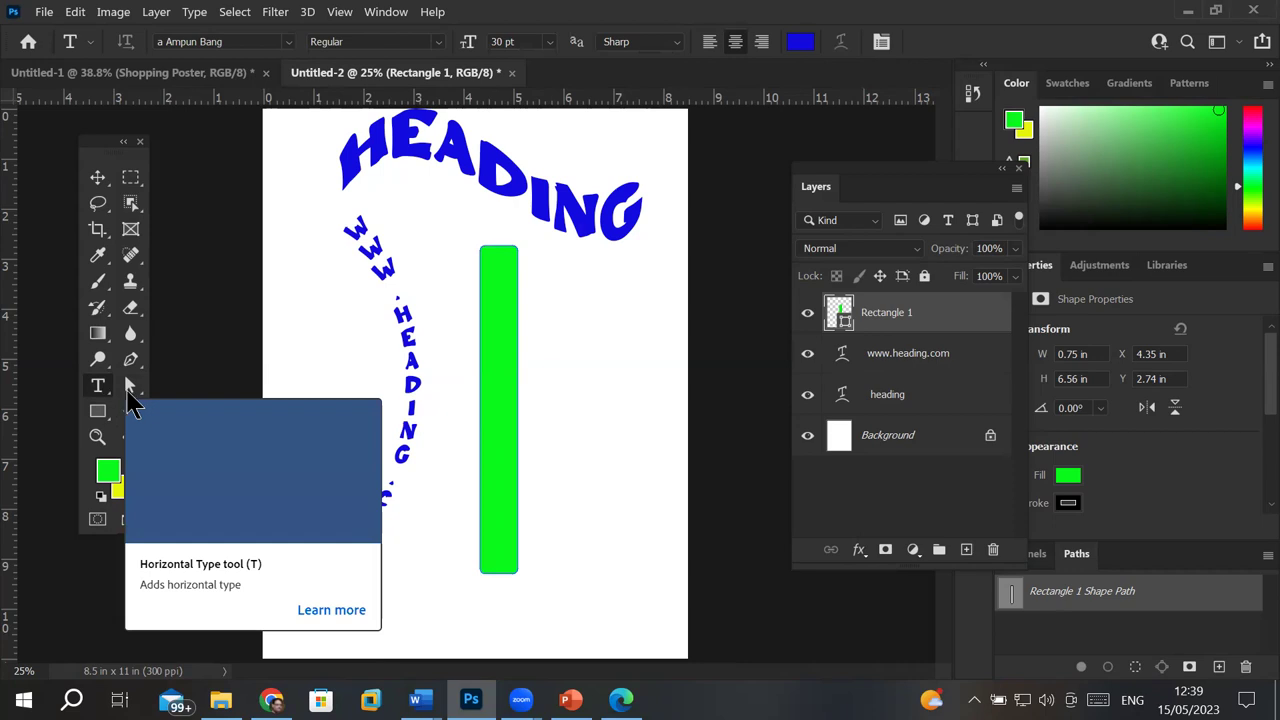
pyautogui.click(128, 392)
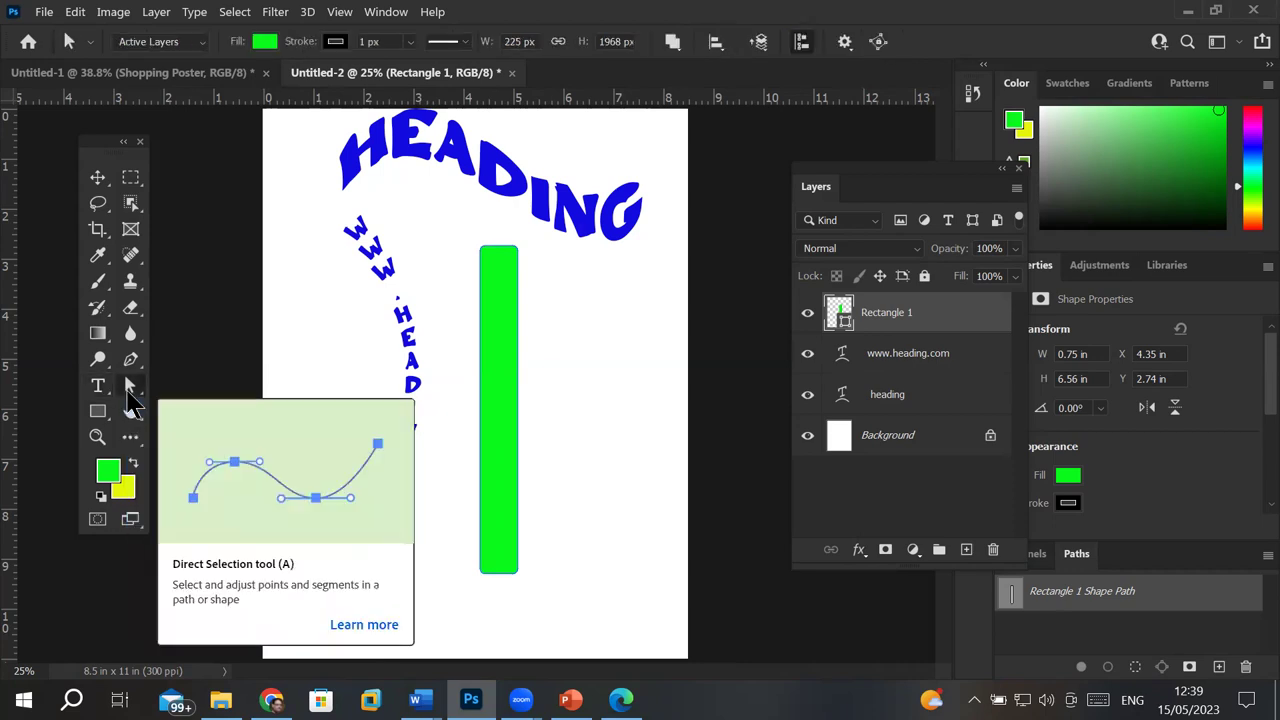
pyautogui.click(519, 383)
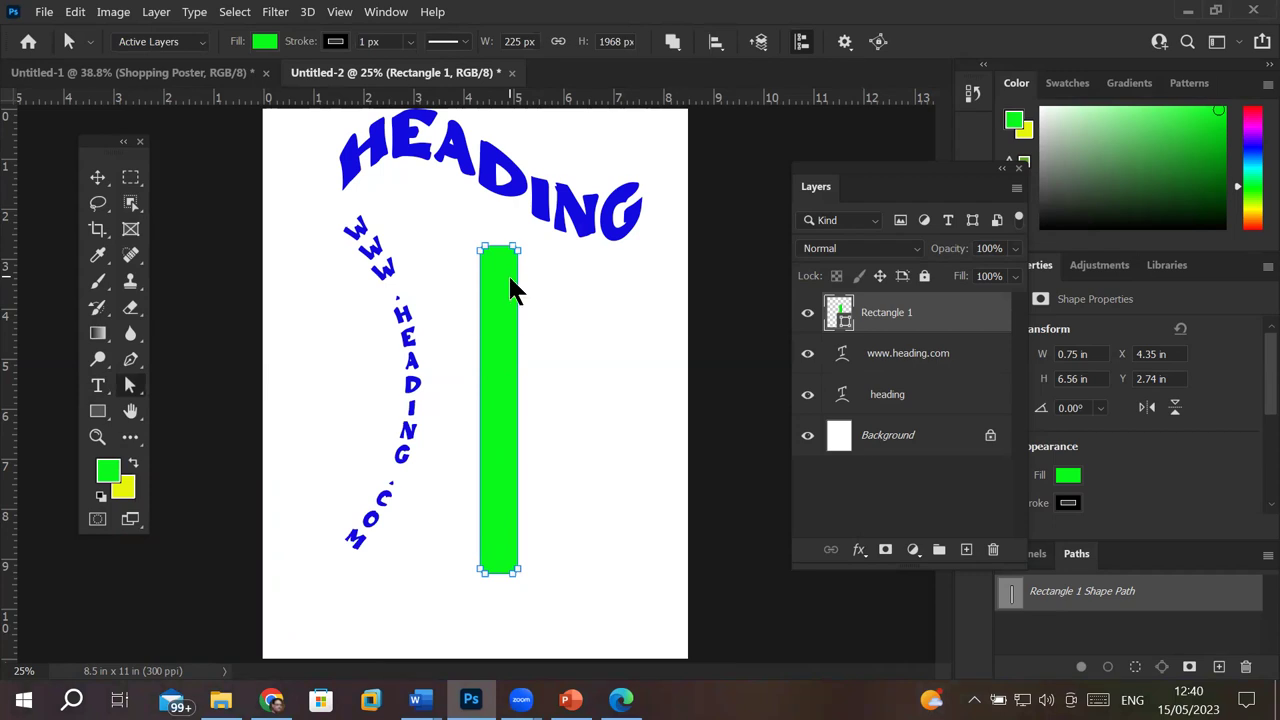
pyautogui.click(510, 279)
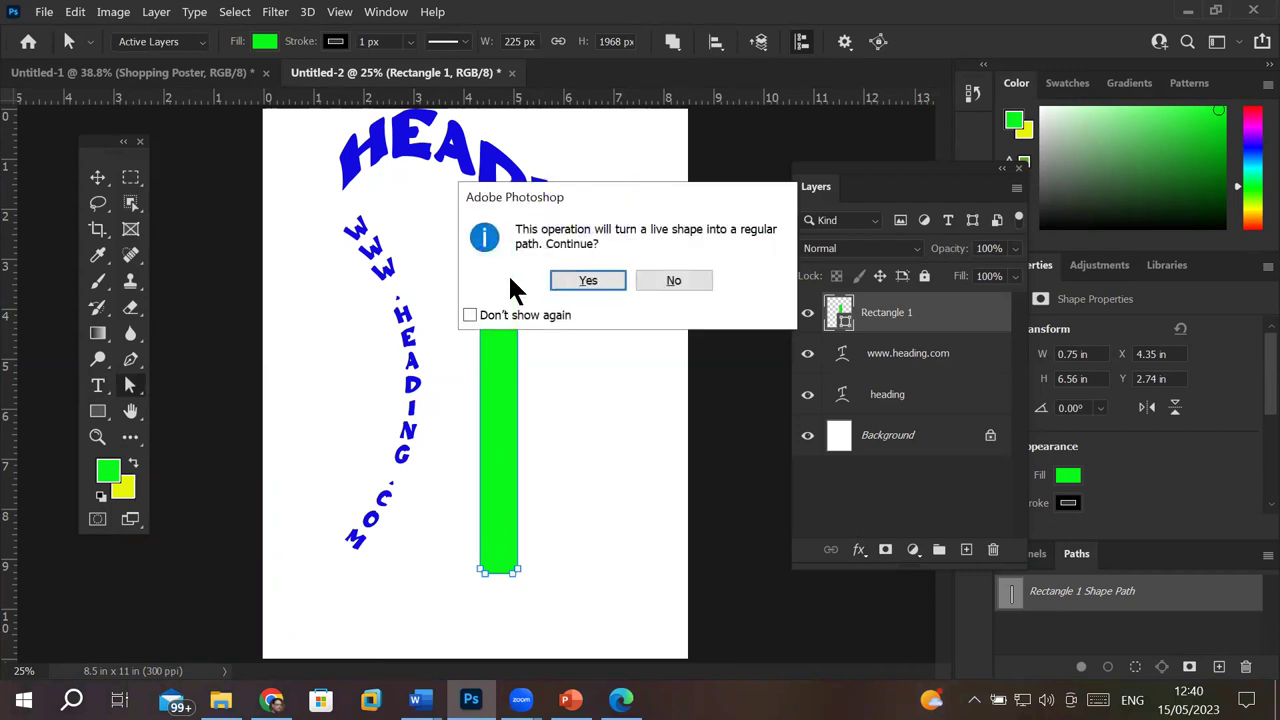
pyautogui.click(586, 284)
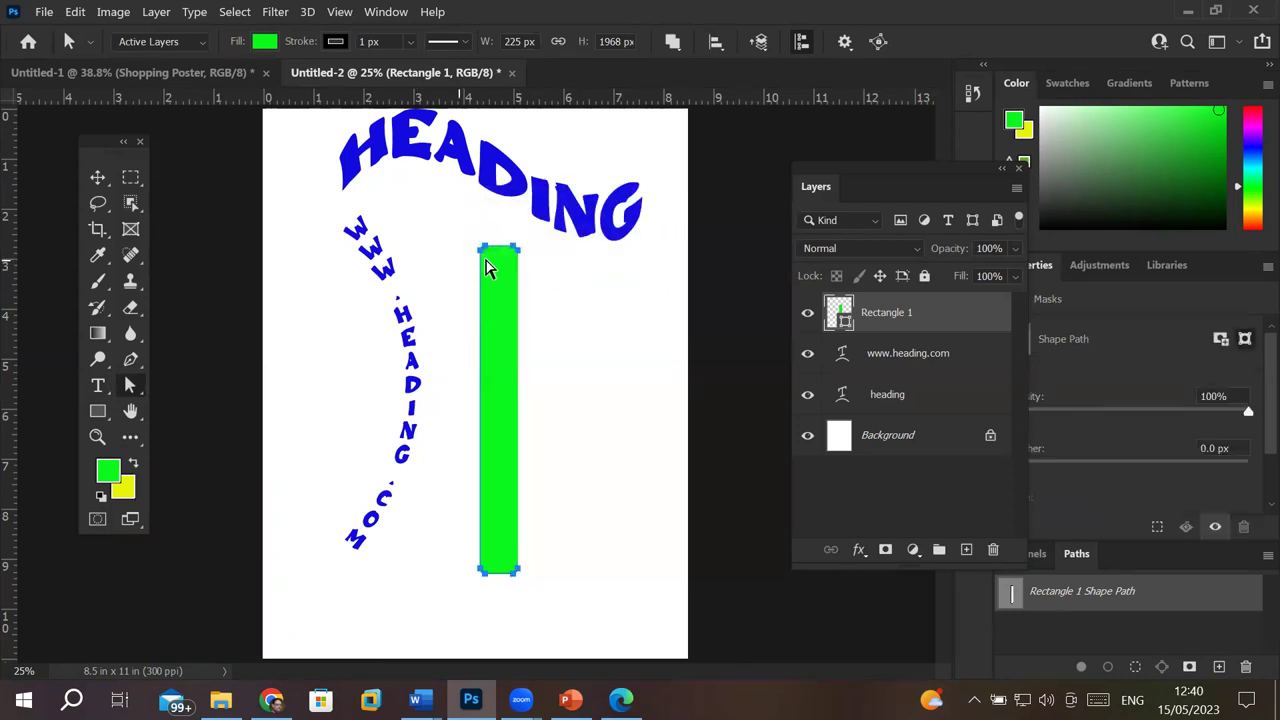
pyautogui.click(503, 279)
pyautogui.click(97, 177)
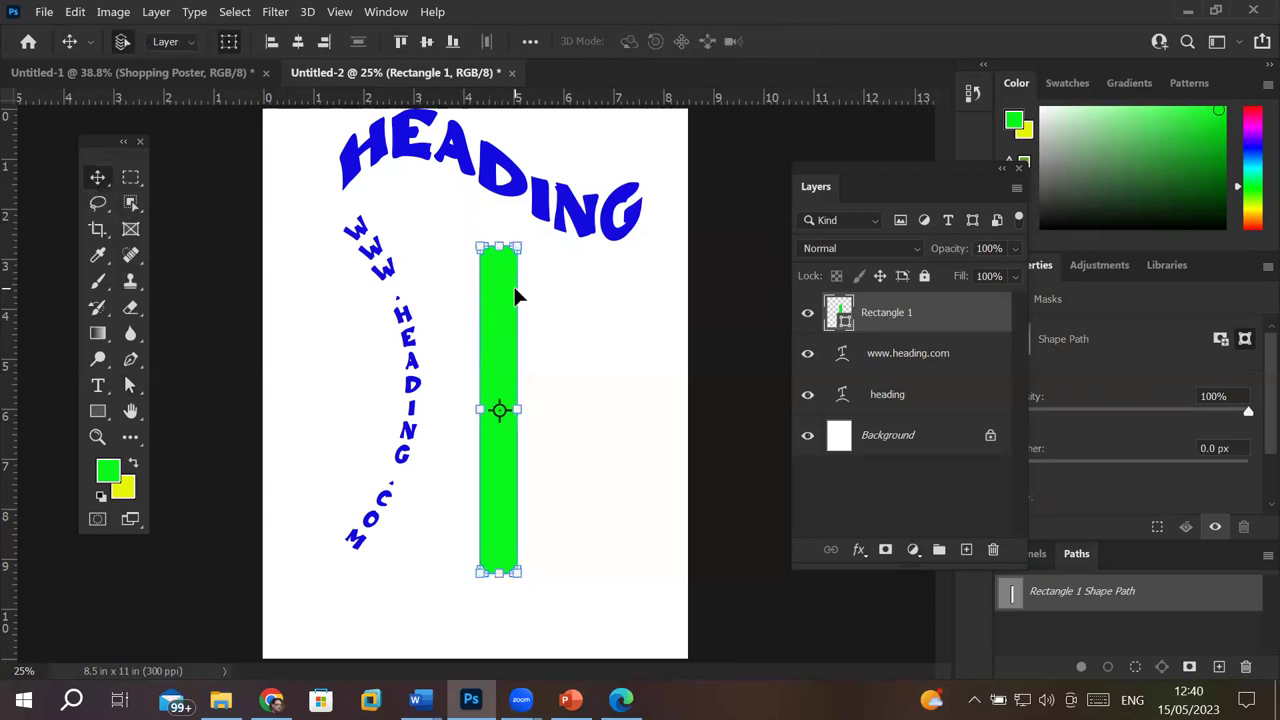
pyautogui.press('Delete')
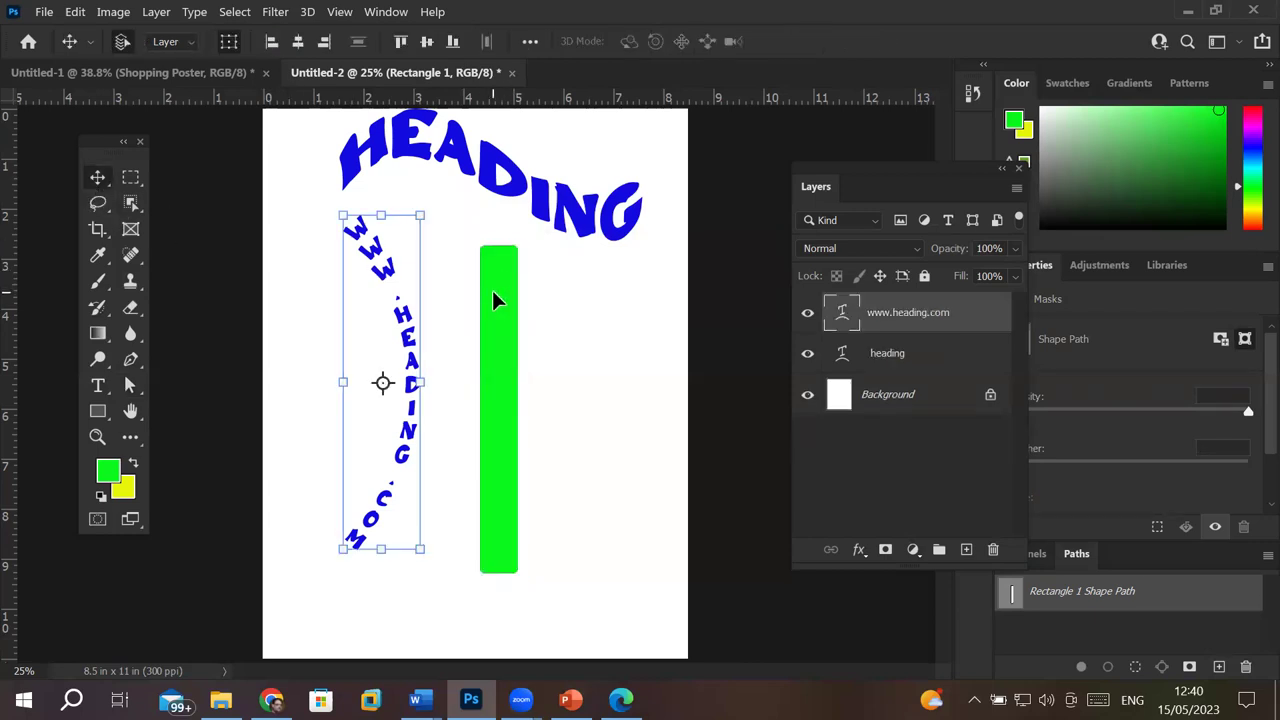
# Step: Draw a new green rectangle and size it to 8.5 × 2.91 in across the page top
pyautogui.click(97, 413)
pyautogui.moveTo(465, 346); pyautogui.dragTo(671, 379)
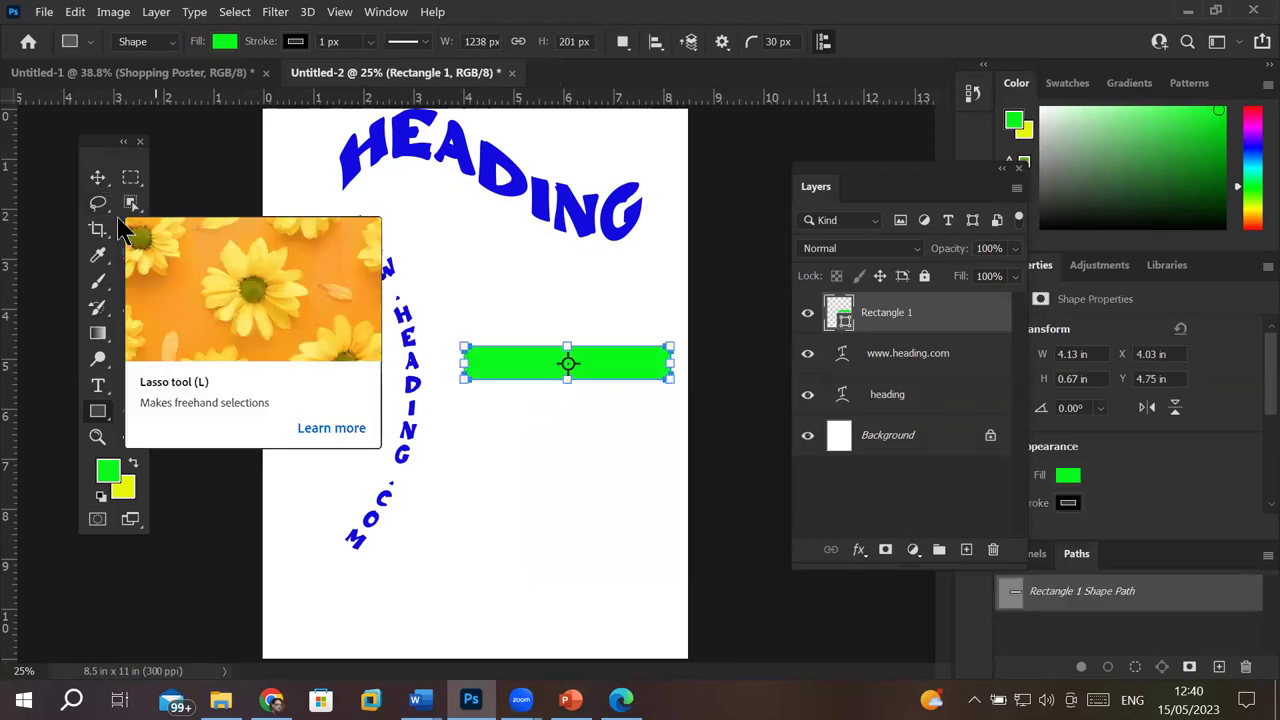
pyautogui.click(97, 177)
pyautogui.moveTo(503, 270); pyautogui.dragTo(325, 135)
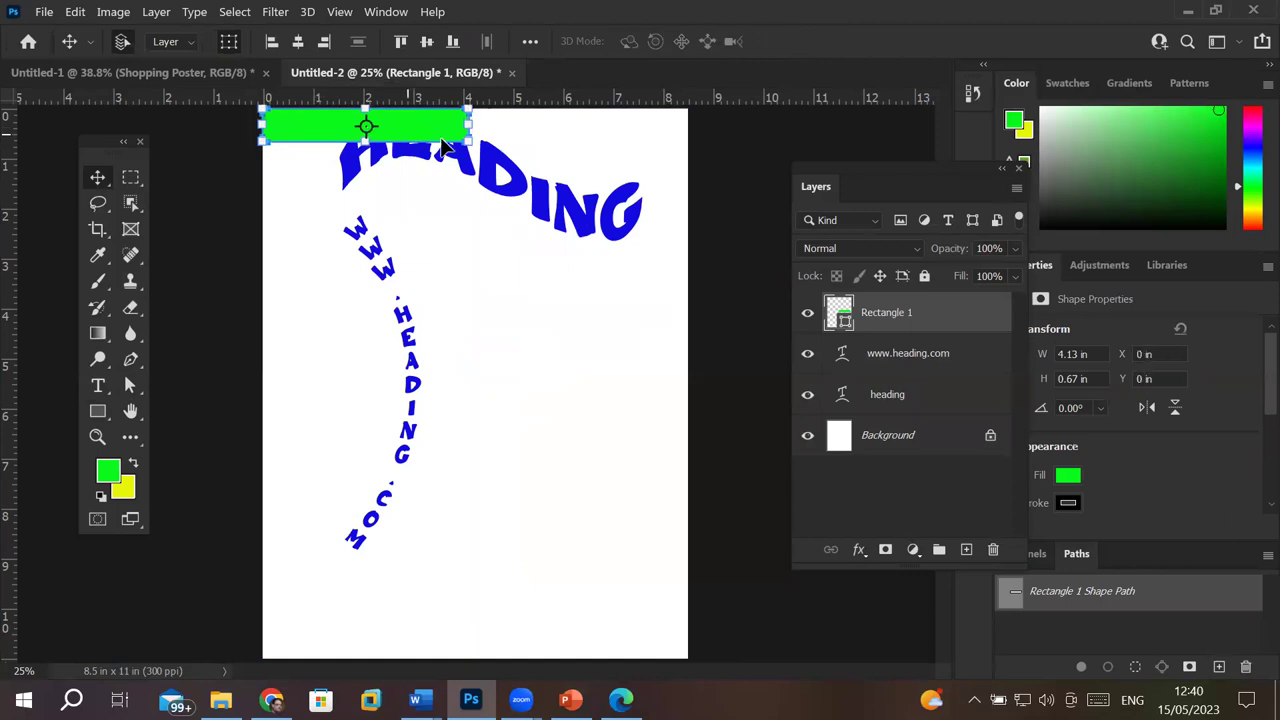
pyautogui.moveTo(470, 120); pyautogui.dragTo(688, 122)
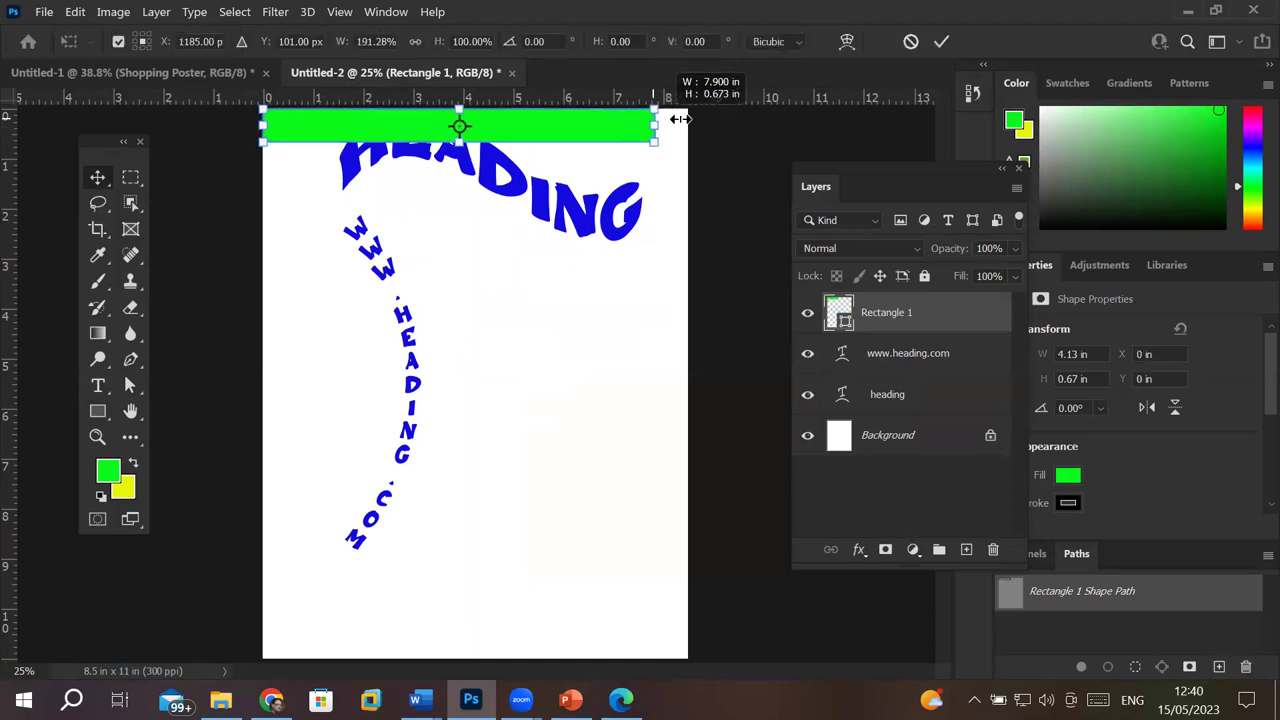
pyautogui.moveTo(475, 141); pyautogui.dragTo(490, 256)
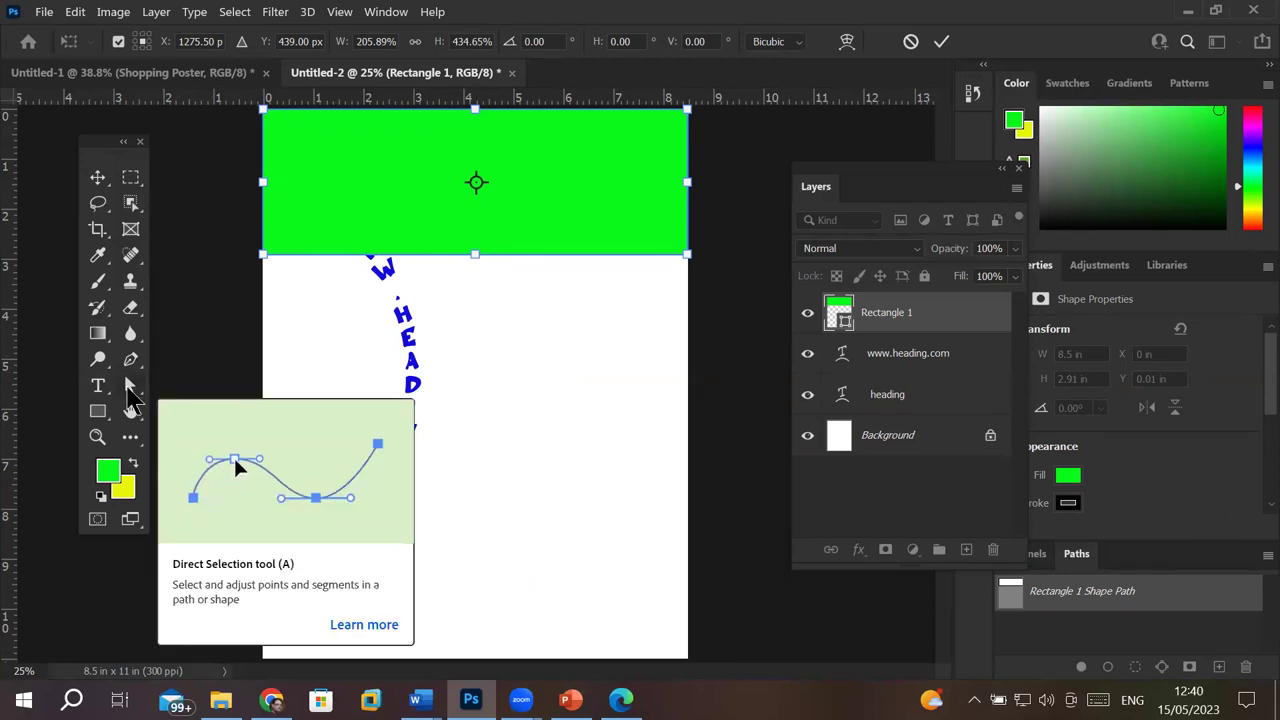
pyautogui.click(133, 393)
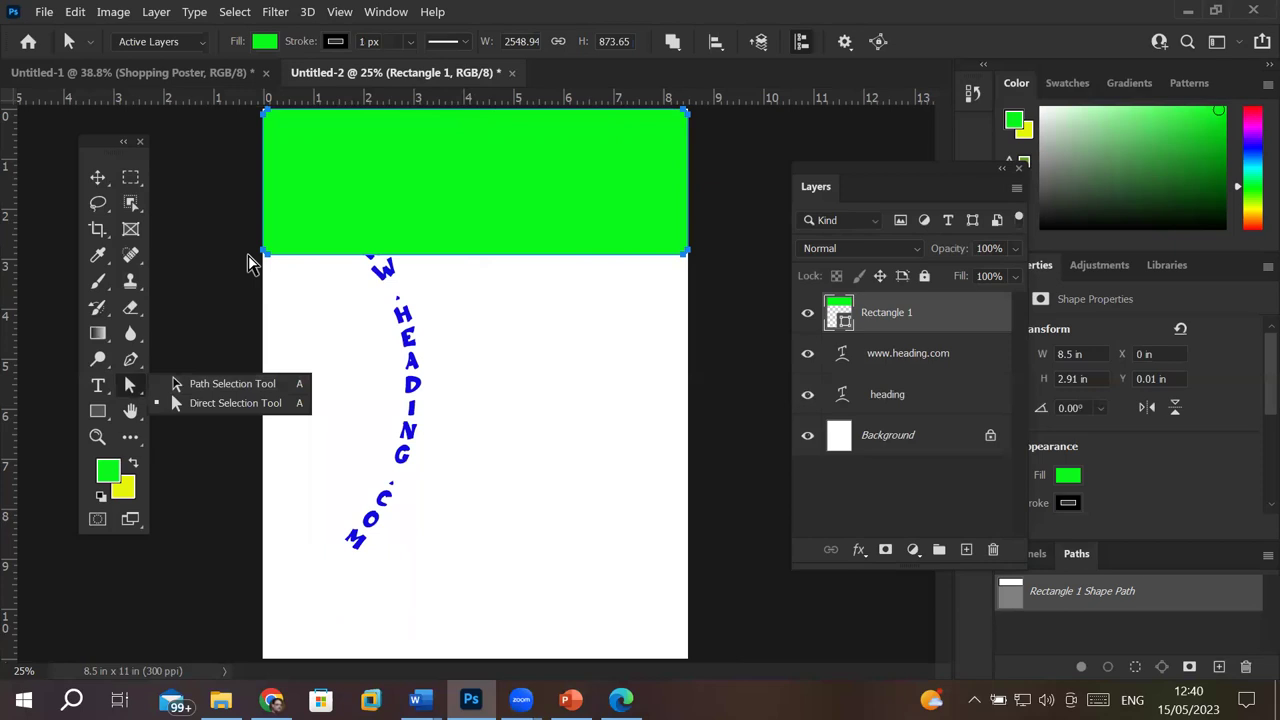
# Step: Select the green rectangle's path to show its anchor points
pyautogui.keyDown('alt'); pyautogui.scroll(2, 250, 263); pyautogui.keyUp('alt')
pyautogui.keyDown('alt'); pyautogui.scroll(3, 262, 251); pyautogui.keyUp('alt')
pyautogui.keyDown('alt'); pyautogui.scroll(2, 262, 250); pyautogui.keyUp('alt')
pyautogui.keyDown('alt'); pyautogui.scroll(3, 268, 240); pyautogui.keyUp('alt')
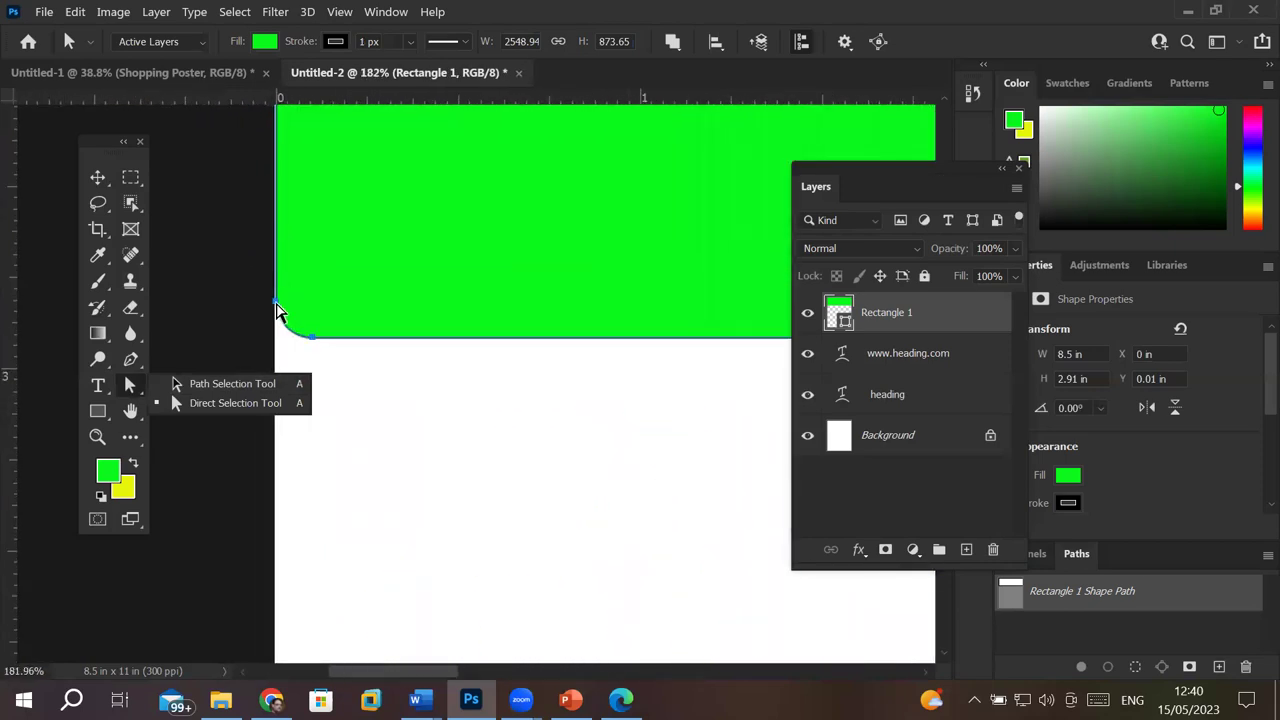
pyautogui.moveTo(278, 310); pyautogui.dragTo(276, 308)
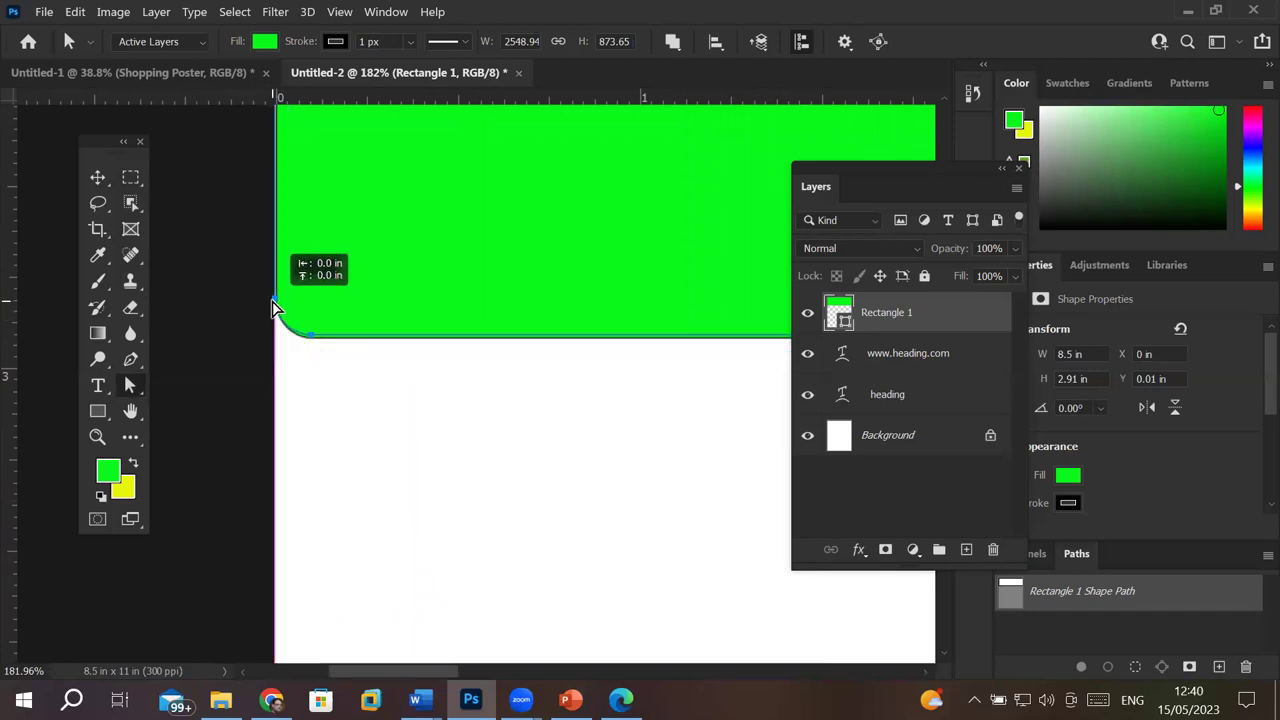
pyautogui.keyDown('alt'); pyautogui.scroll(-3, 317, 405); pyautogui.keyUp('alt')
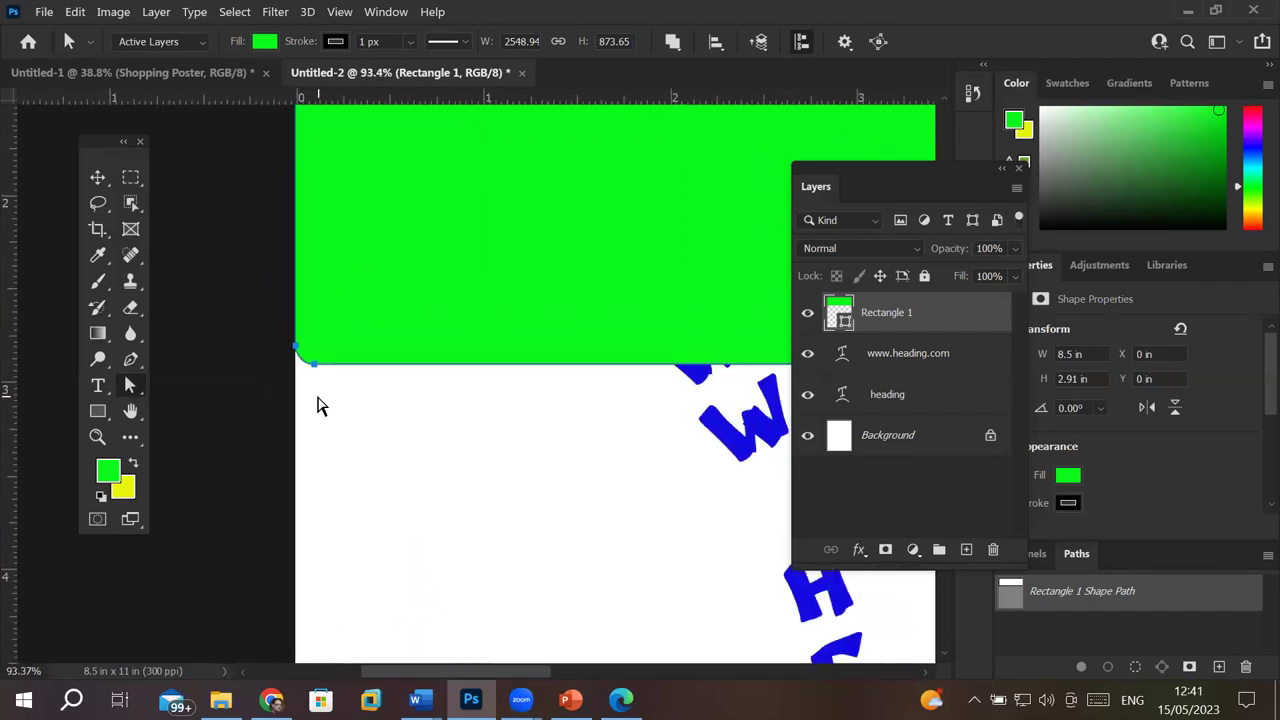
pyautogui.keyDown('alt'); pyautogui.scroll(-2, 317, 405); pyautogui.keyUp('alt')
pyautogui.keyDown('alt'); pyautogui.scroll(-2, 317, 405); pyautogui.keyUp('alt')
pyautogui.keyDown('alt'); pyautogui.scroll(-1, 317, 405); pyautogui.keyUp('alt')
pyautogui.keyDown('alt'); pyautogui.scroll(-2, 317, 405); pyautogui.keyUp('alt')
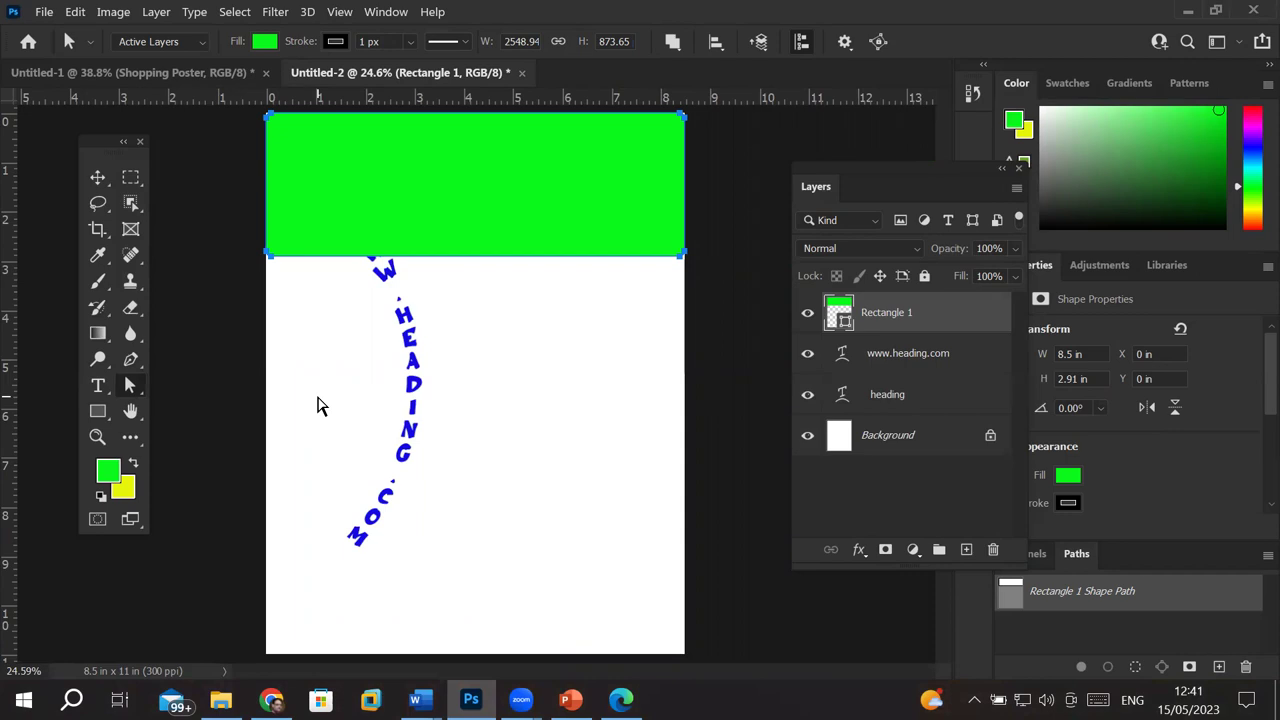
pyautogui.click(490, 356)
pyautogui.click(303, 257)
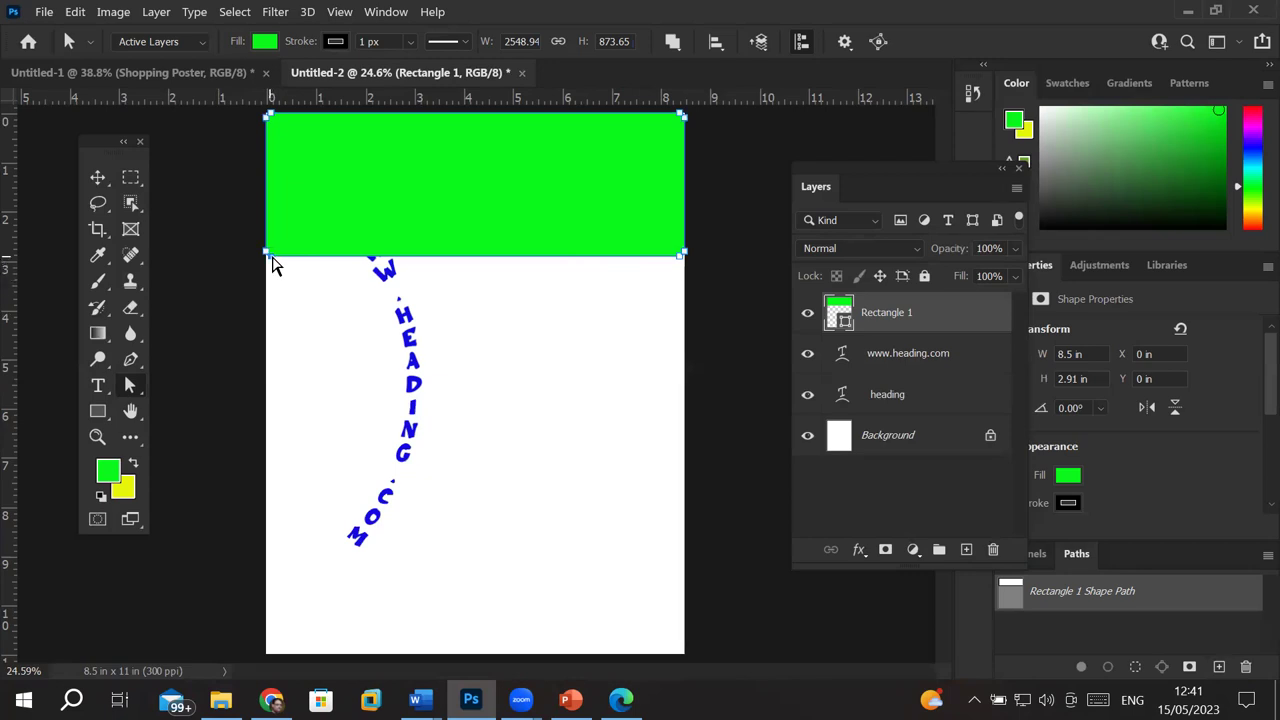
# Step: Drag the bottom-right anchor down to slant the bottom edge, accepting conversion to a path
pyautogui.click(680, 258)
pyautogui.moveTo(680, 259); pyautogui.dragTo(685, 414)
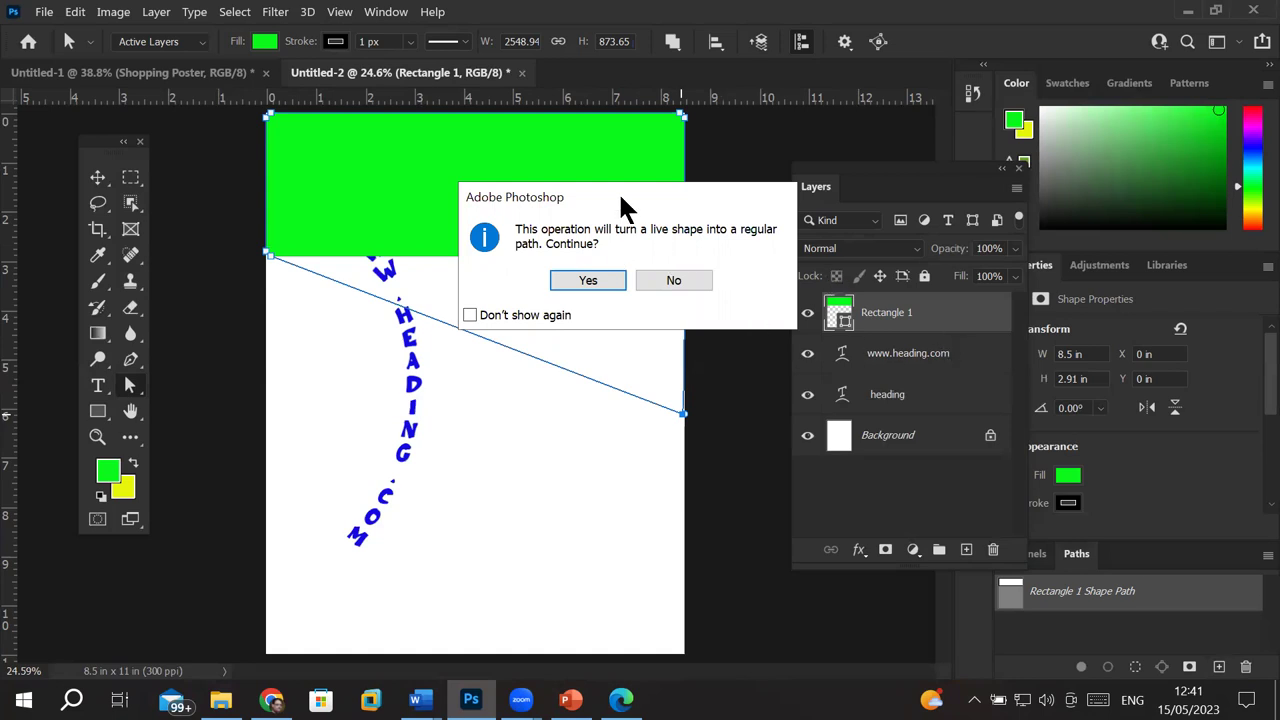
pyautogui.moveTo(616, 189); pyautogui.dragTo(493, 218)
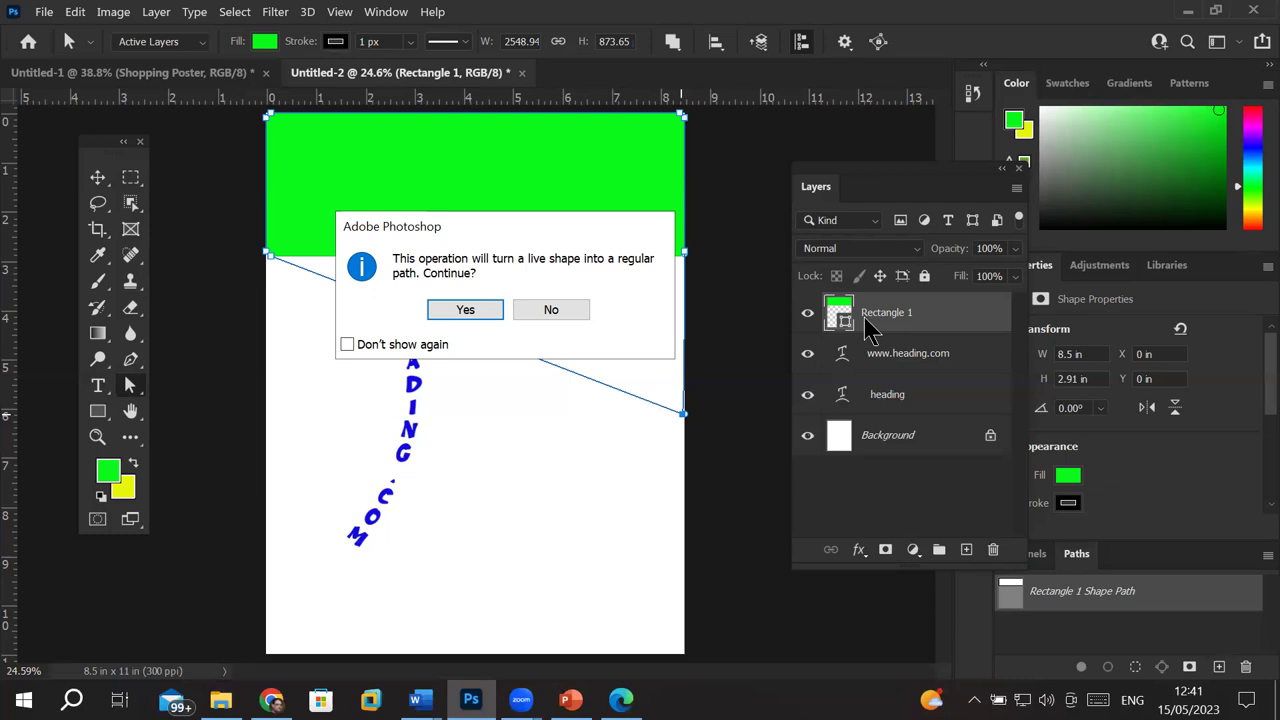
pyautogui.click(466, 309)
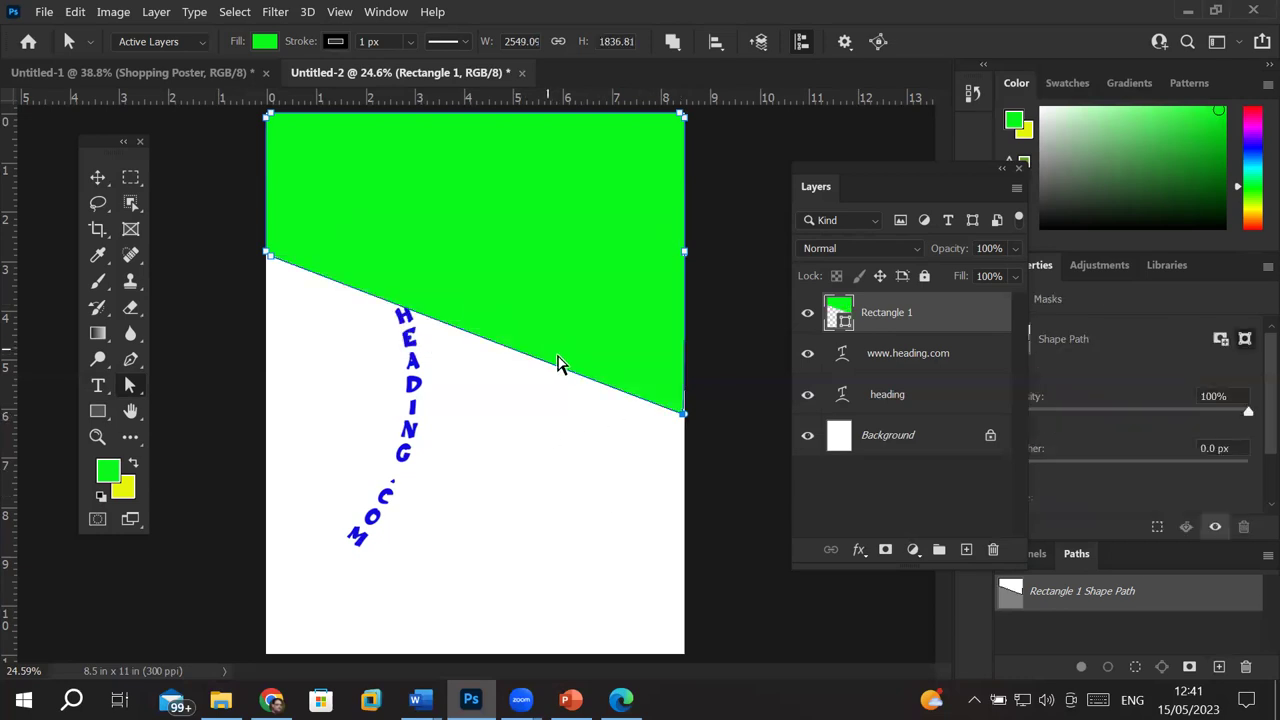
# Step: Raise the bottom-right corner and pull the left edge inward into a V notch
pyautogui.moveTo(684, 414); pyautogui.dragTo(684, 280)
pyautogui.click(267, 257)
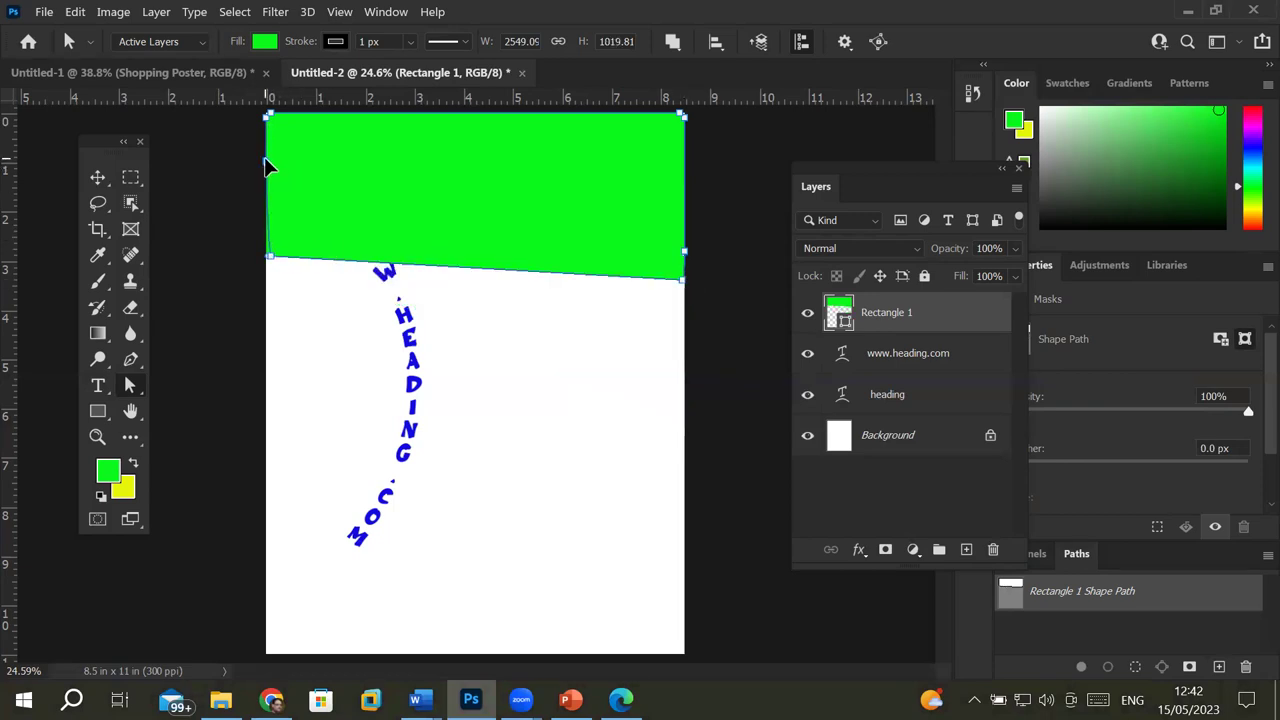
pyautogui.moveTo(264, 158); pyautogui.dragTo(313, 186)
pyautogui.moveTo(272, 257); pyautogui.dragTo(271, 230)
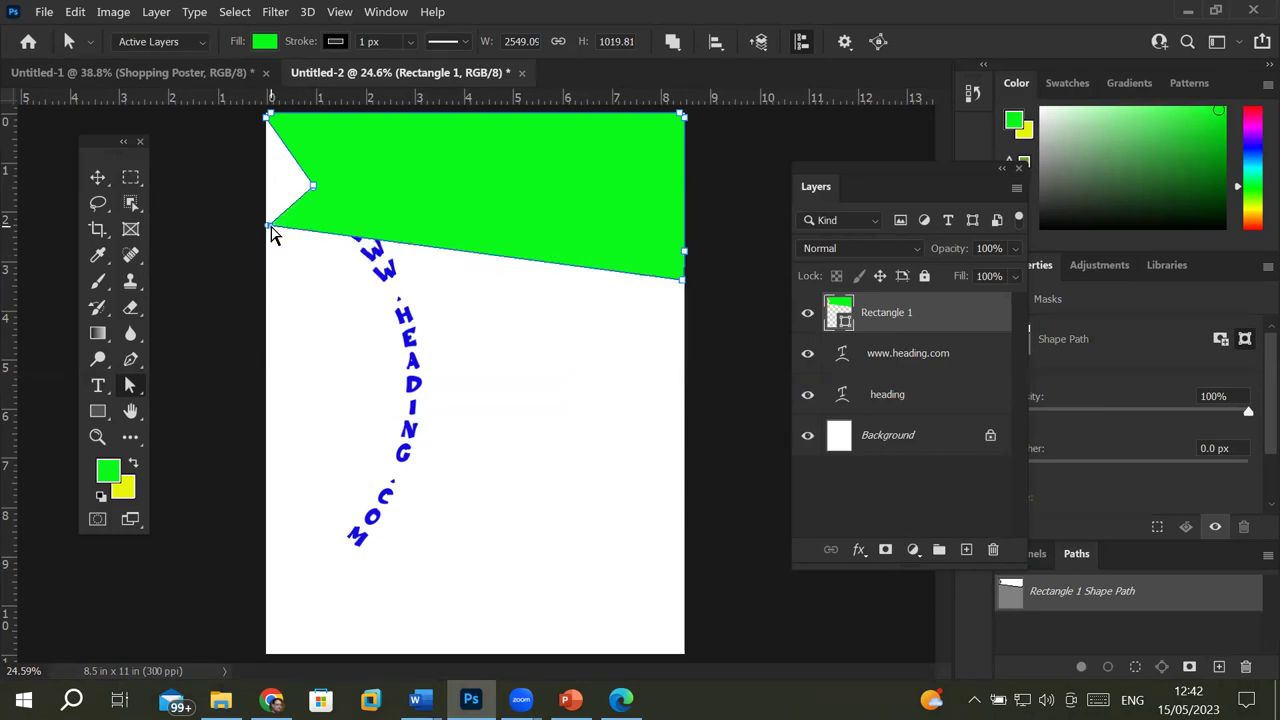
# Step: Form the right V notch, level the bottom edge, and adjust both notch depths
pyautogui.moveTo(684, 186); pyautogui.dragTo(616, 186)
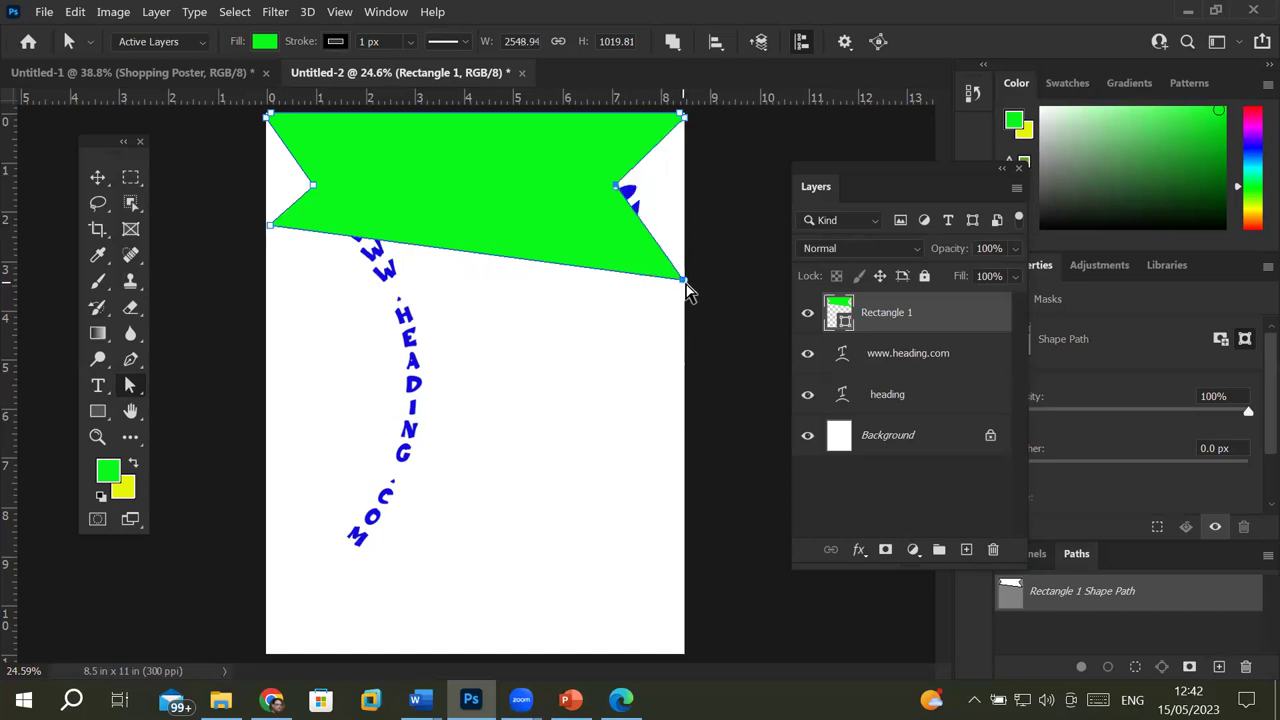
pyautogui.moveTo(684, 282); pyautogui.dragTo(688, 186)
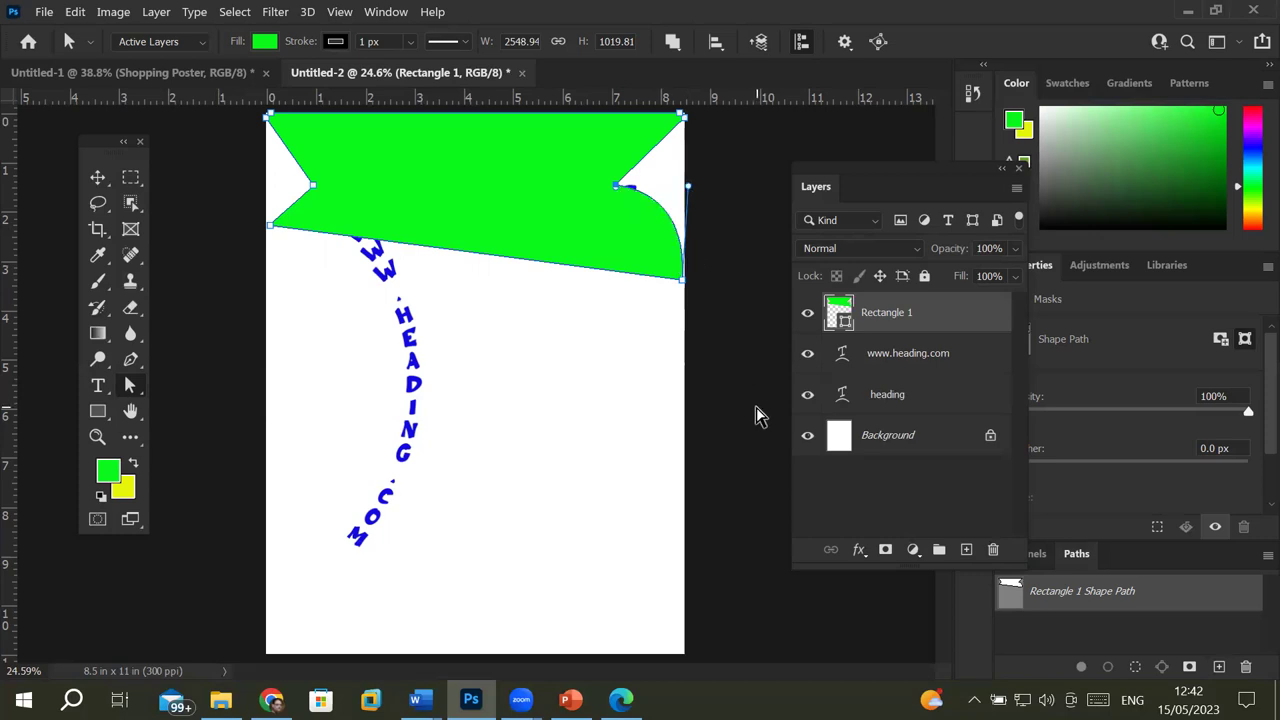
pyautogui.hotkey('ctrl', 'z')
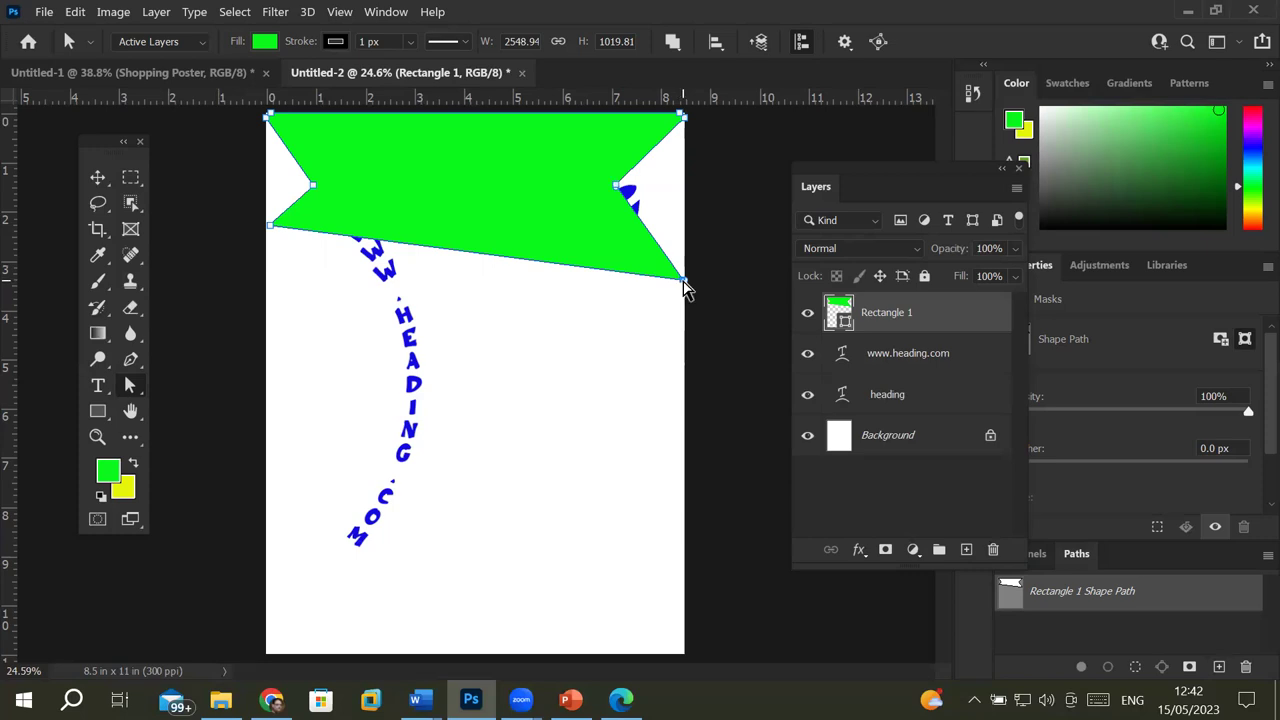
pyautogui.moveTo(684, 285); pyautogui.dragTo(683, 229)
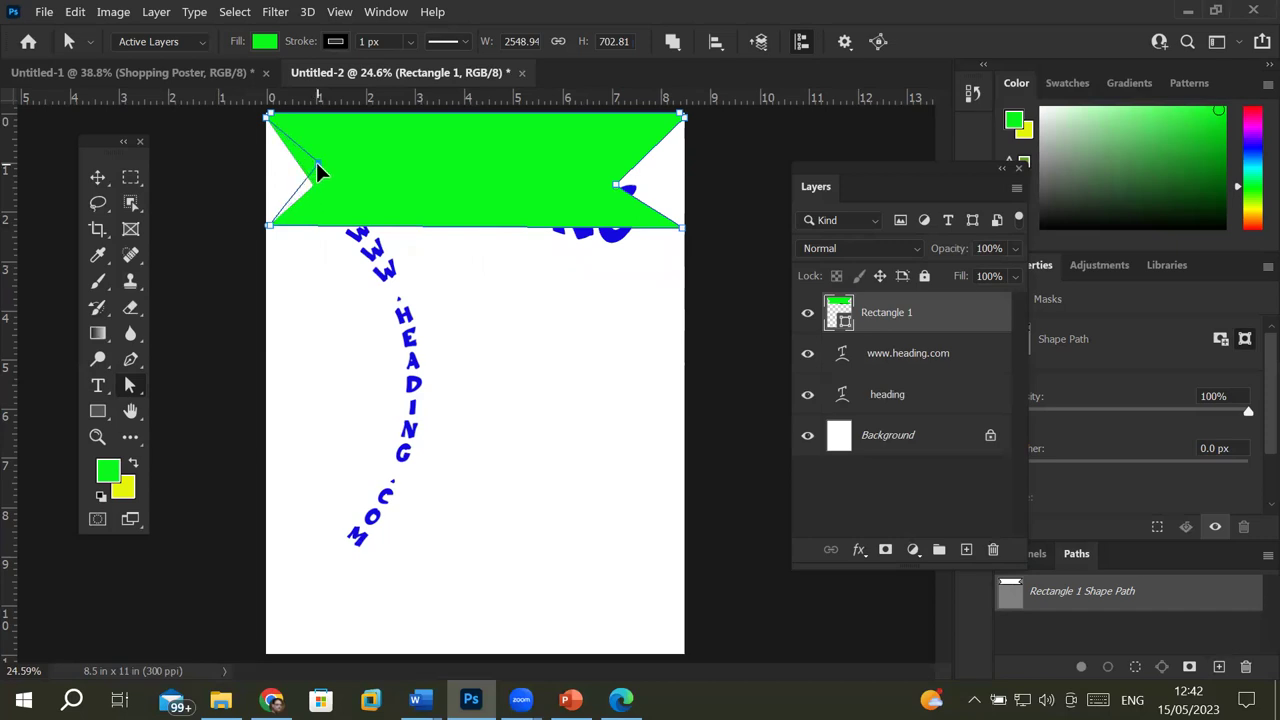
pyautogui.moveTo(309, 172); pyautogui.dragTo(309, 172)
pyautogui.moveTo(617, 190); pyautogui.dragTo(685, 172)
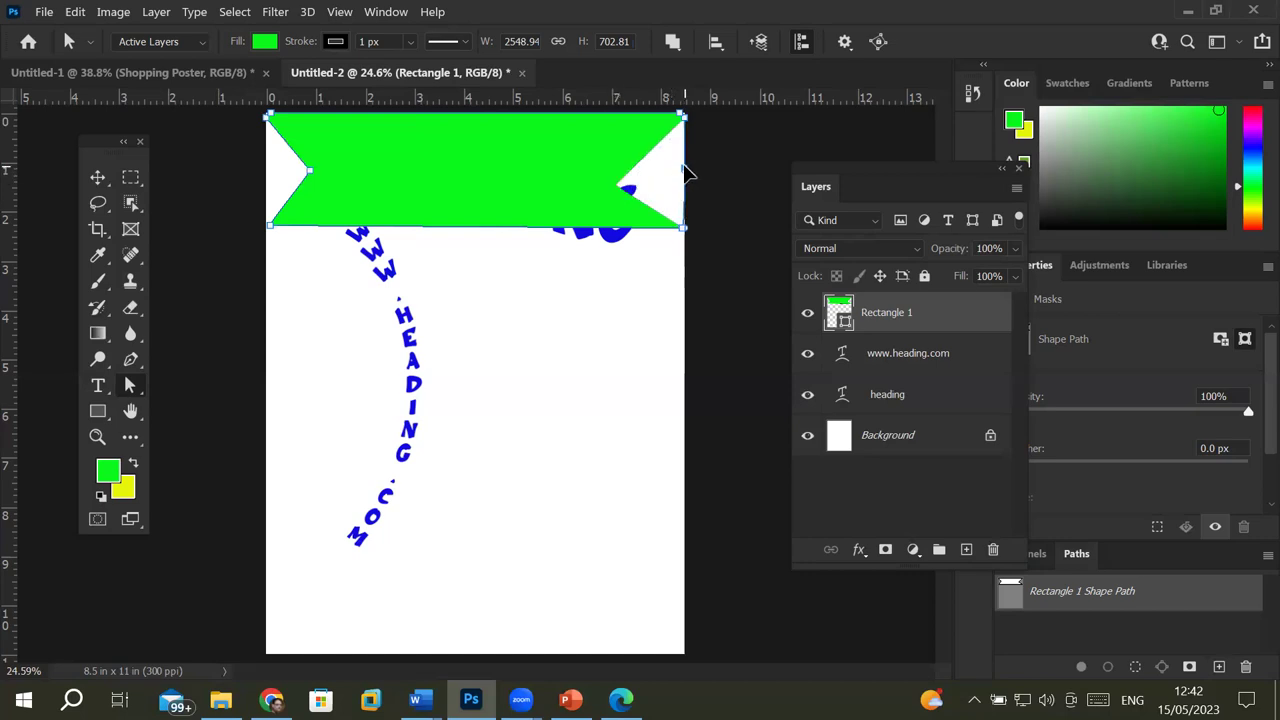
pyautogui.moveTo(686, 172); pyautogui.dragTo(621, 172)
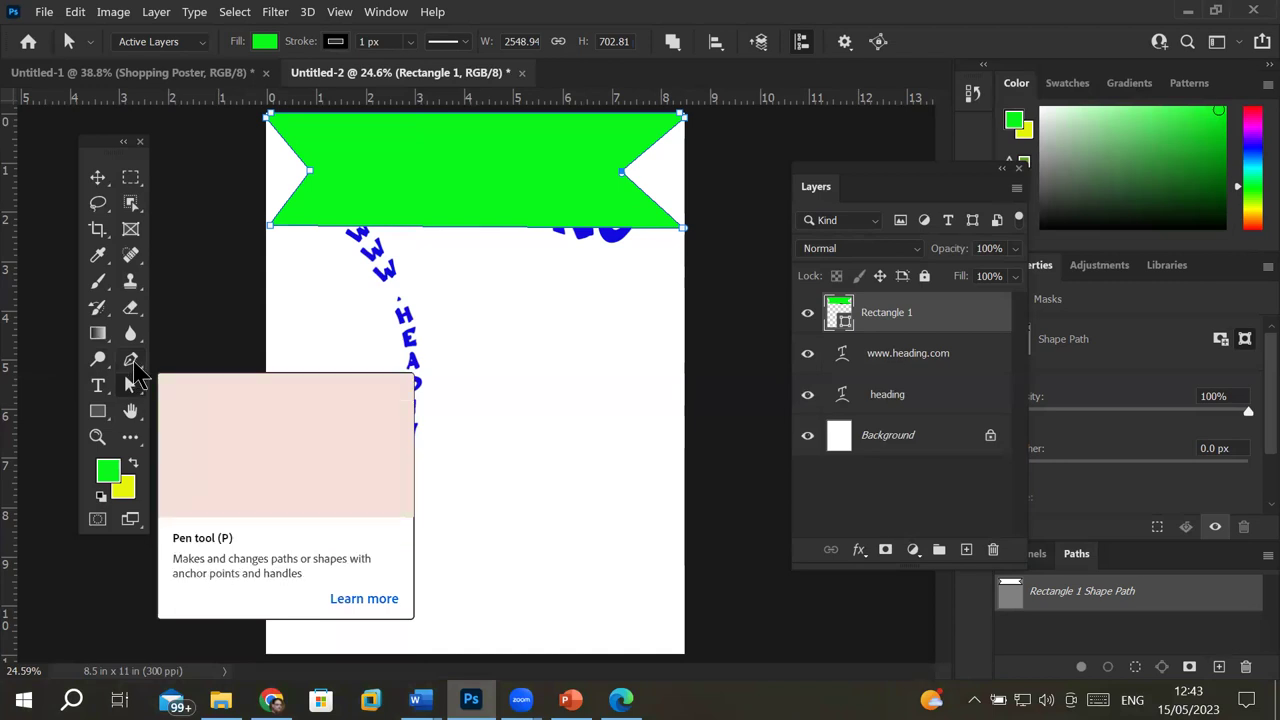
# Step: Delete the left notch, bottom-left corner and right notch anchor points
pyautogui.click(131, 362)
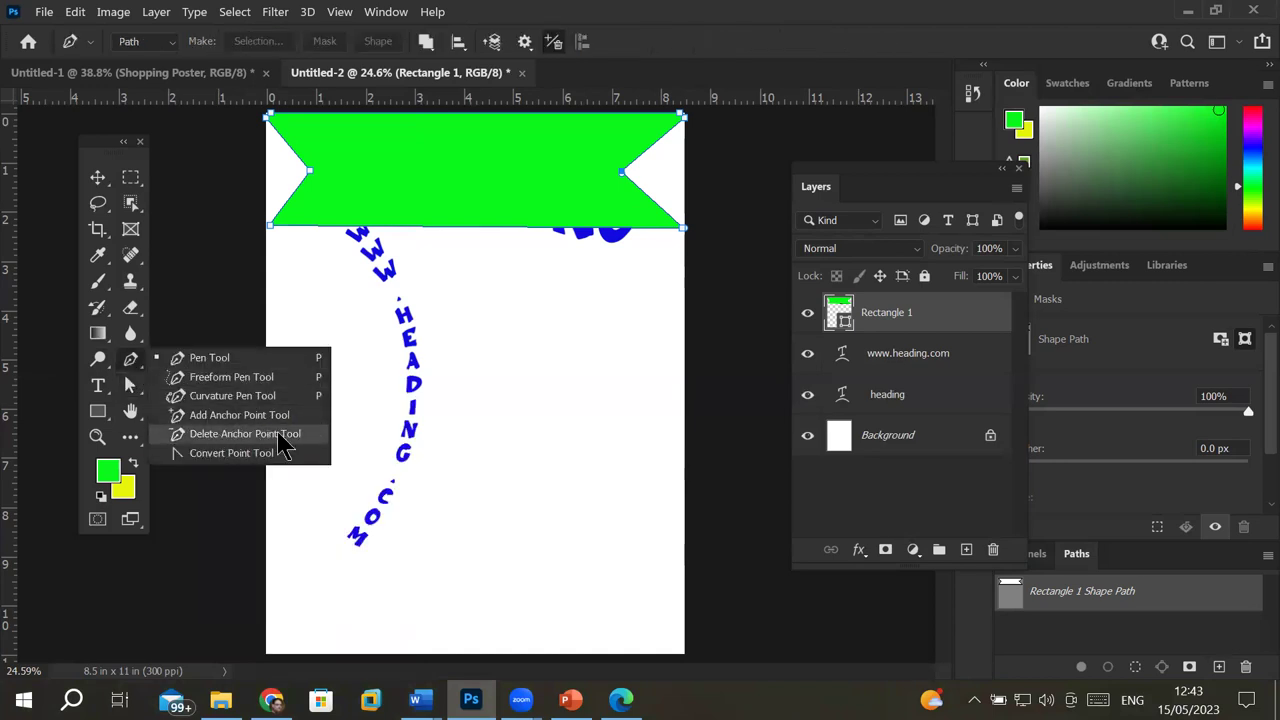
pyautogui.click(245, 435)
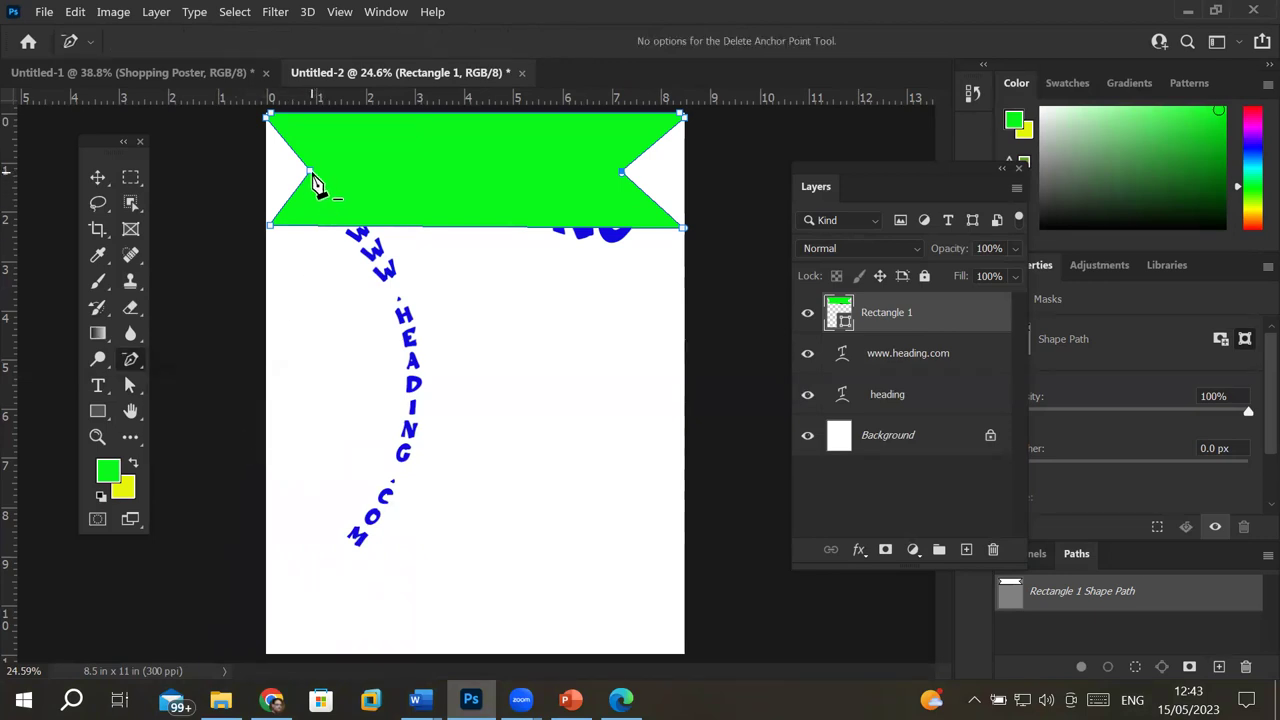
pyautogui.click(310, 172)
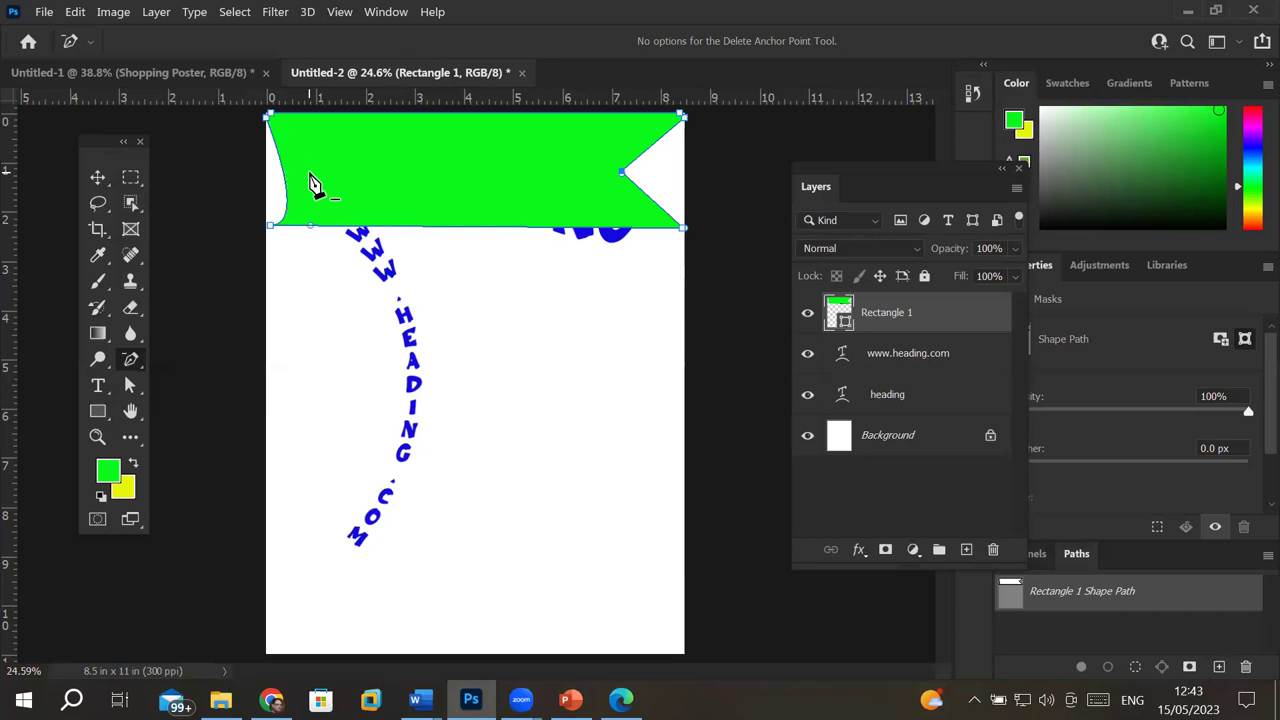
pyautogui.click(269, 227)
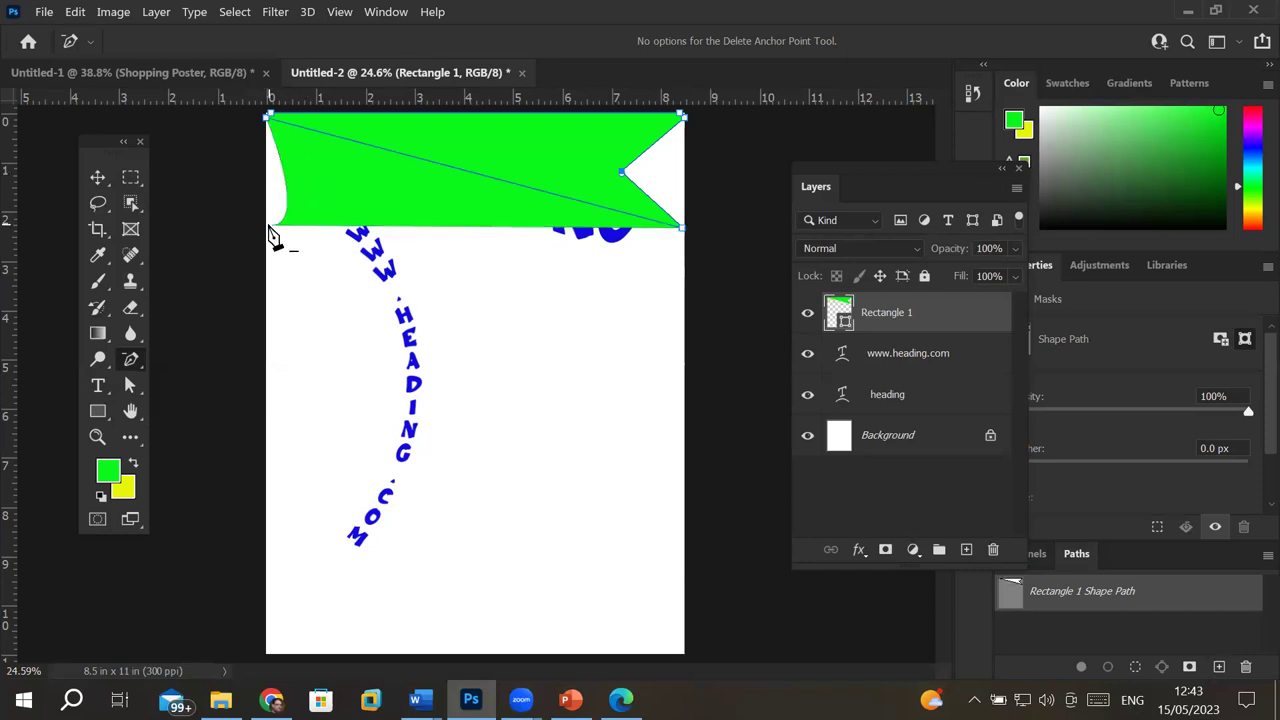
pyautogui.click(621, 174)
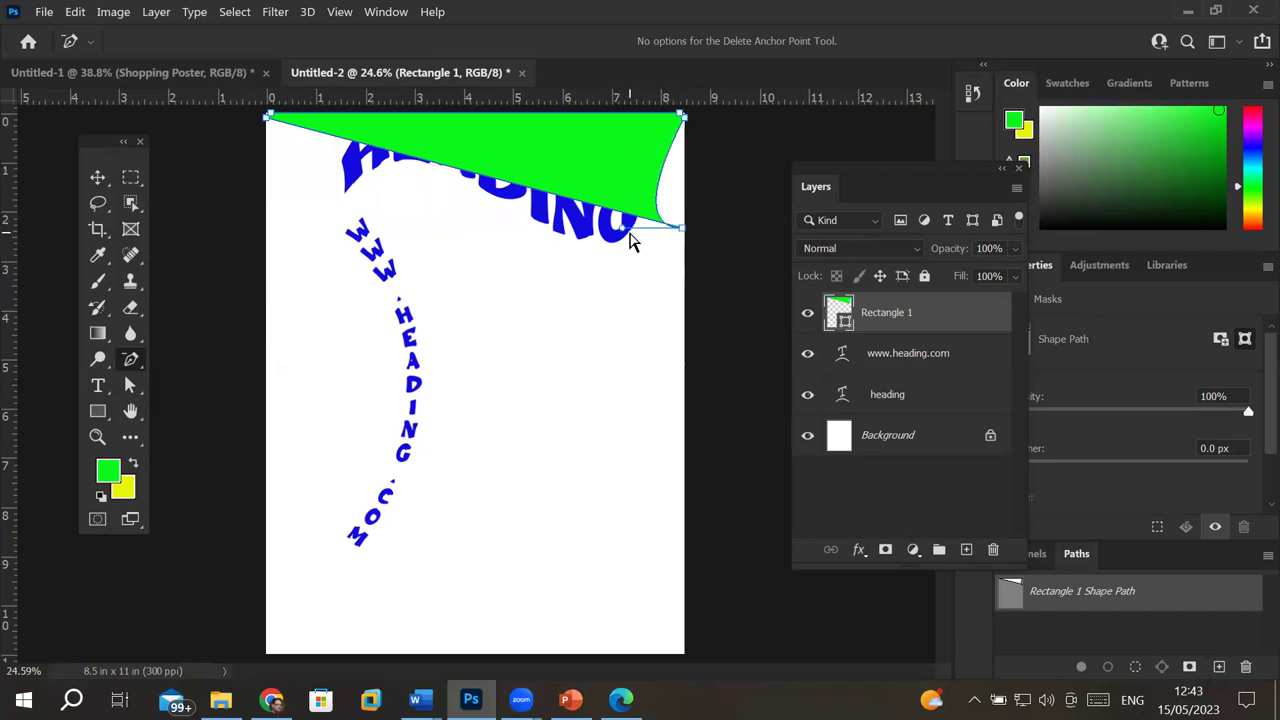
# Step: Straighten the wedge's right edge and nudge it onto the page border
pyautogui.scroll(1, 690, 204)
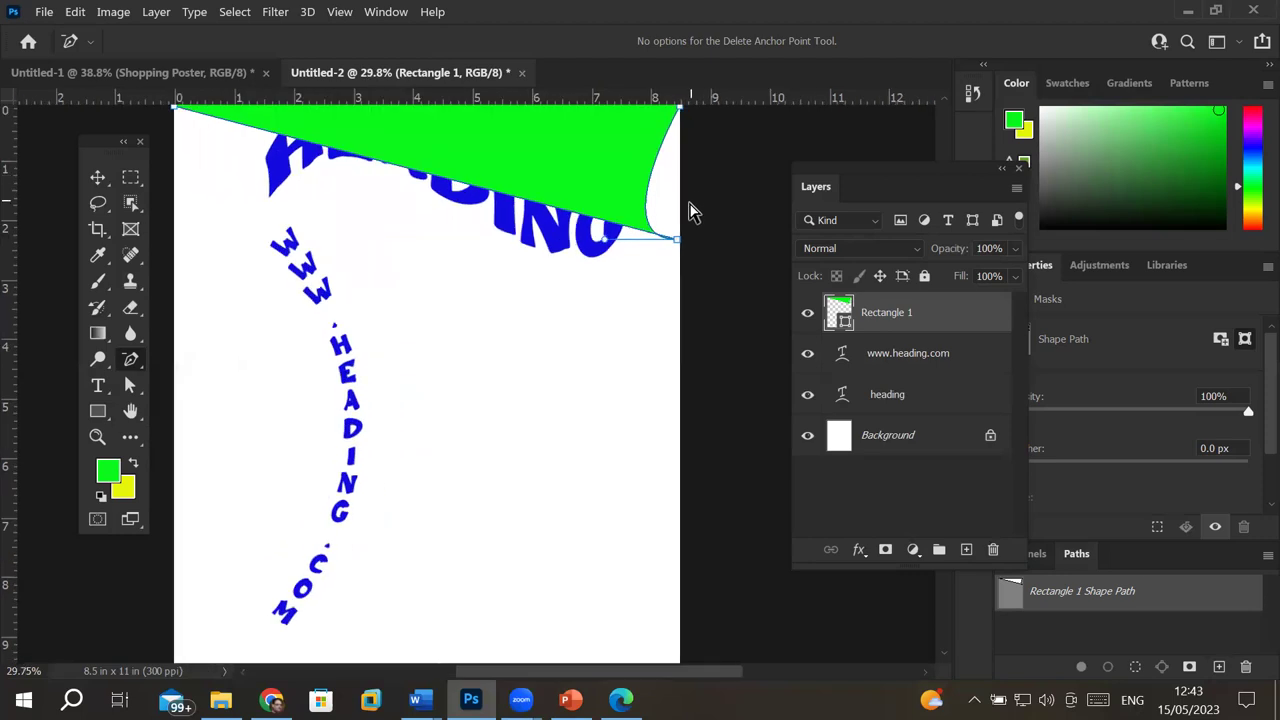
pyautogui.scroll(1, 690, 204)
pyautogui.scroll(1, 690, 204)
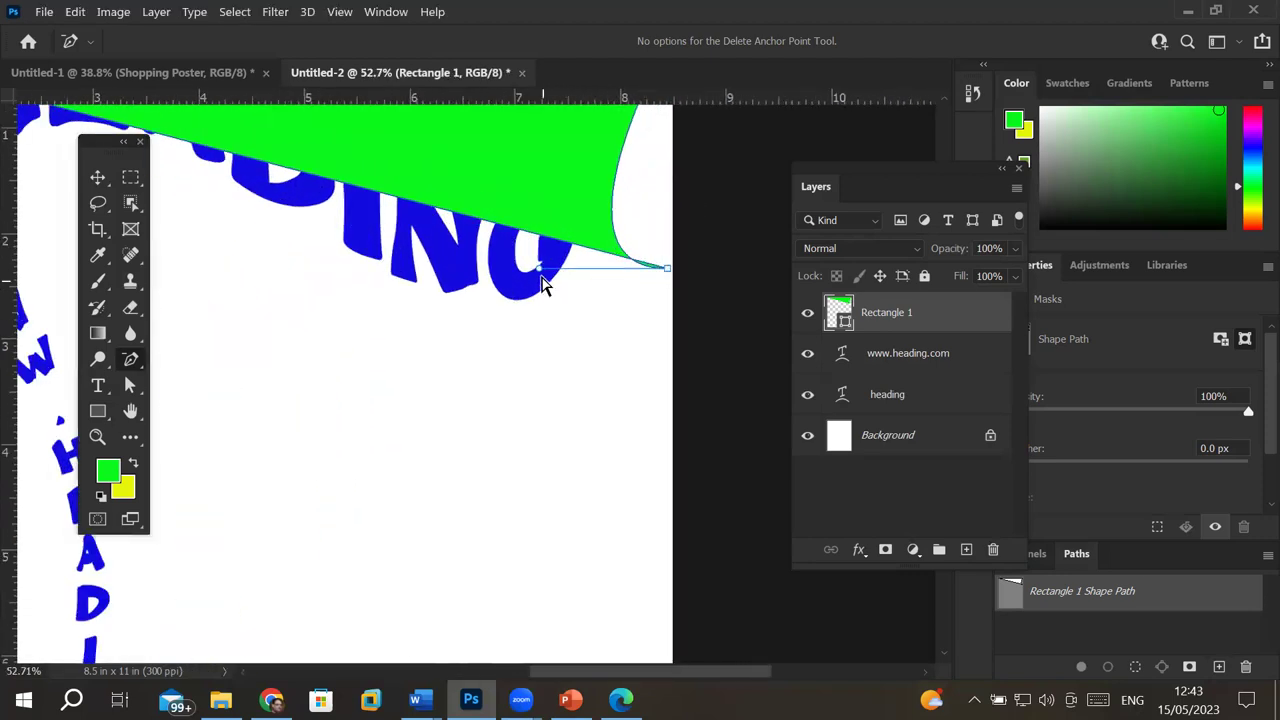
pyautogui.moveTo(540, 272)
pyautogui.mouseDown()
pyautogui.moveTo(608, 209)
pyautogui.moveTo(673, 182)
pyautogui.mouseUp()
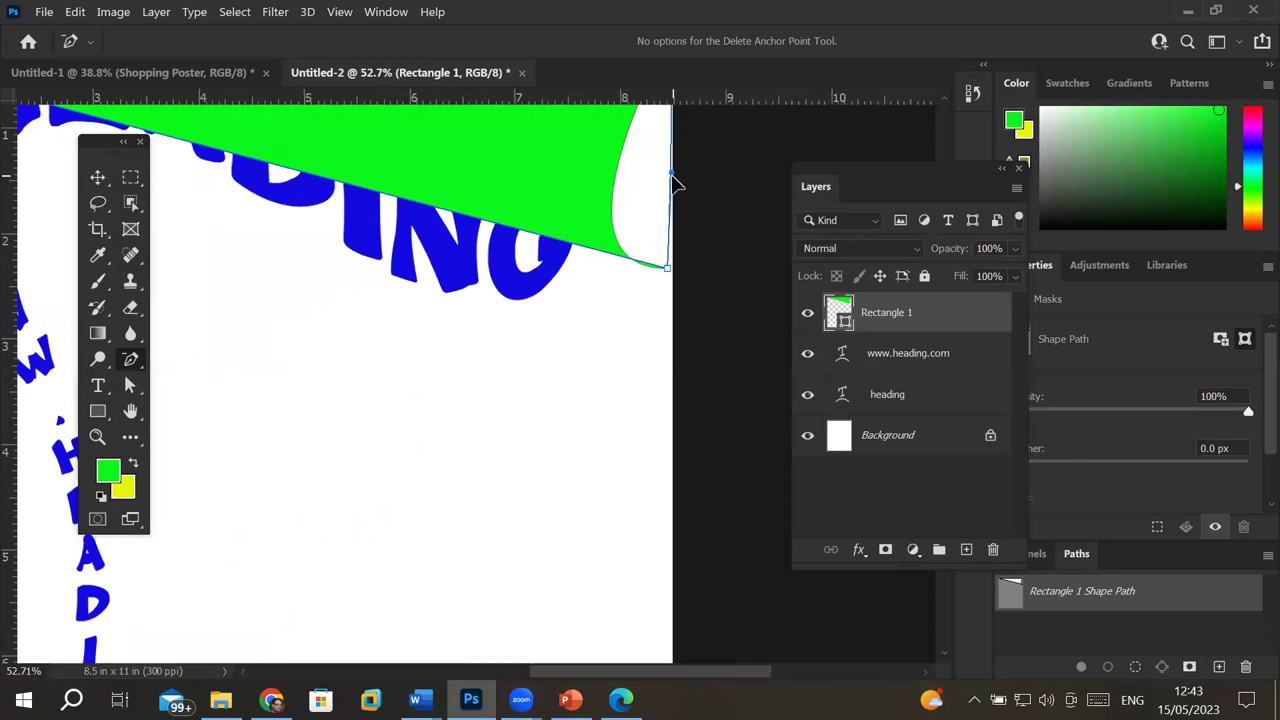
pyautogui.click(673, 178)
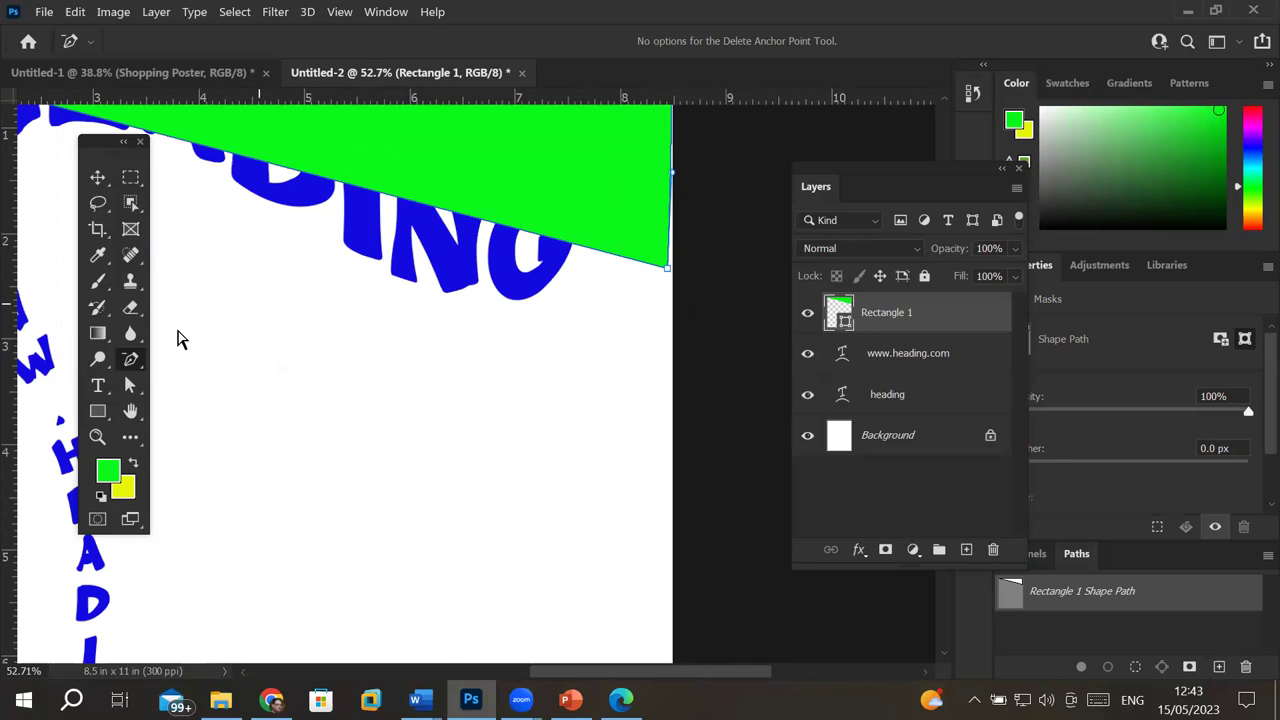
pyautogui.click(134, 386)
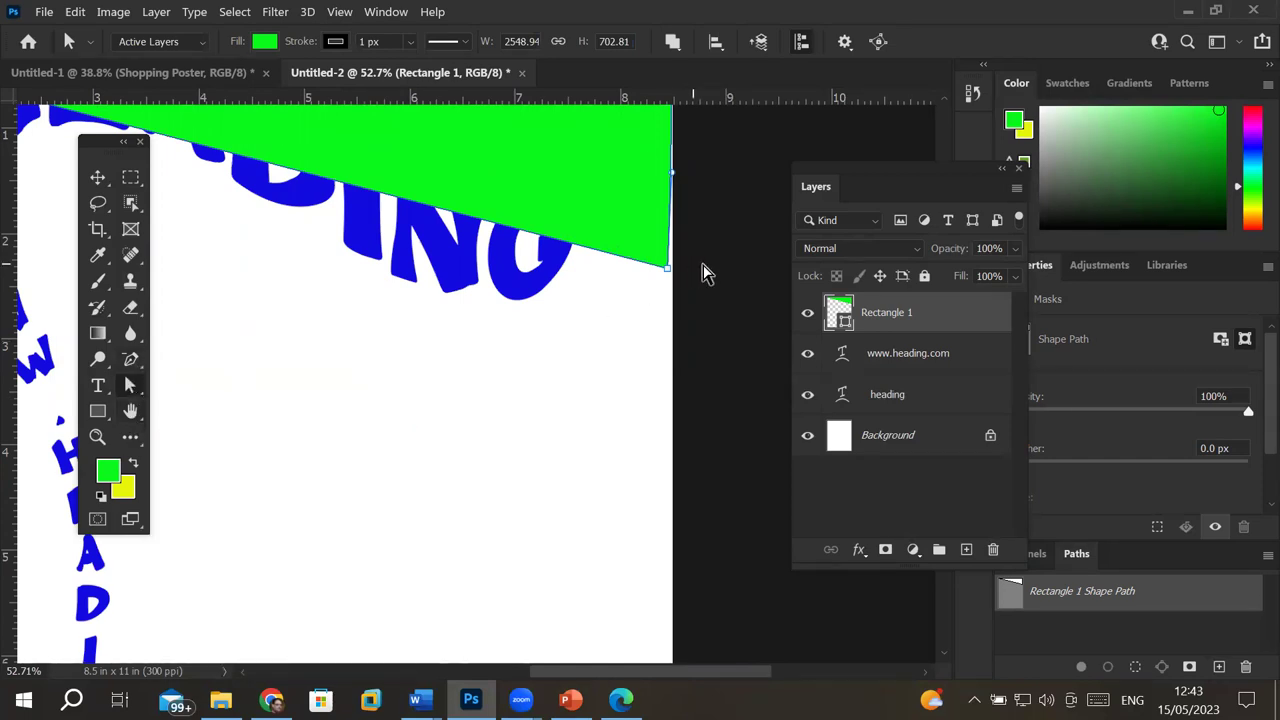
pyautogui.moveTo(668, 268); pyautogui.dragTo(673, 268)
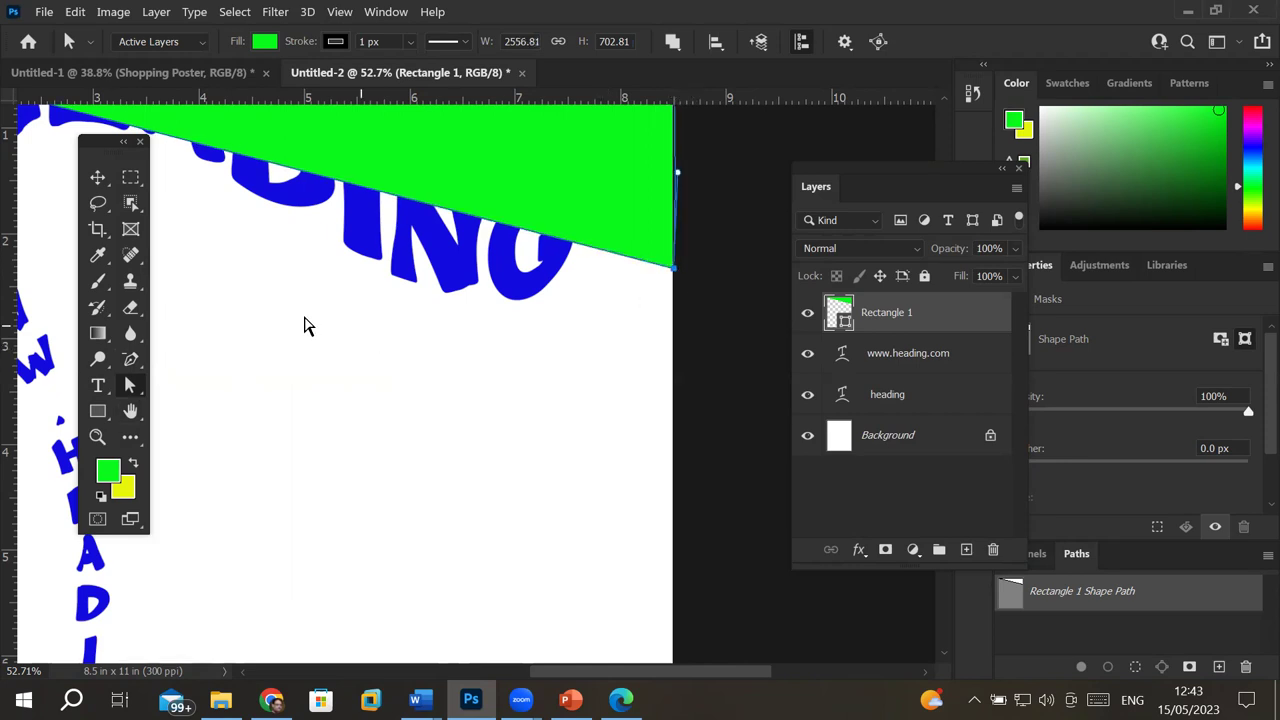
pyautogui.scroll(-1, 305, 325)
pyautogui.scroll(-2, 305, 325)
pyautogui.scroll(-1, 300, 320)
pyautogui.scroll(-1, 284, 310)
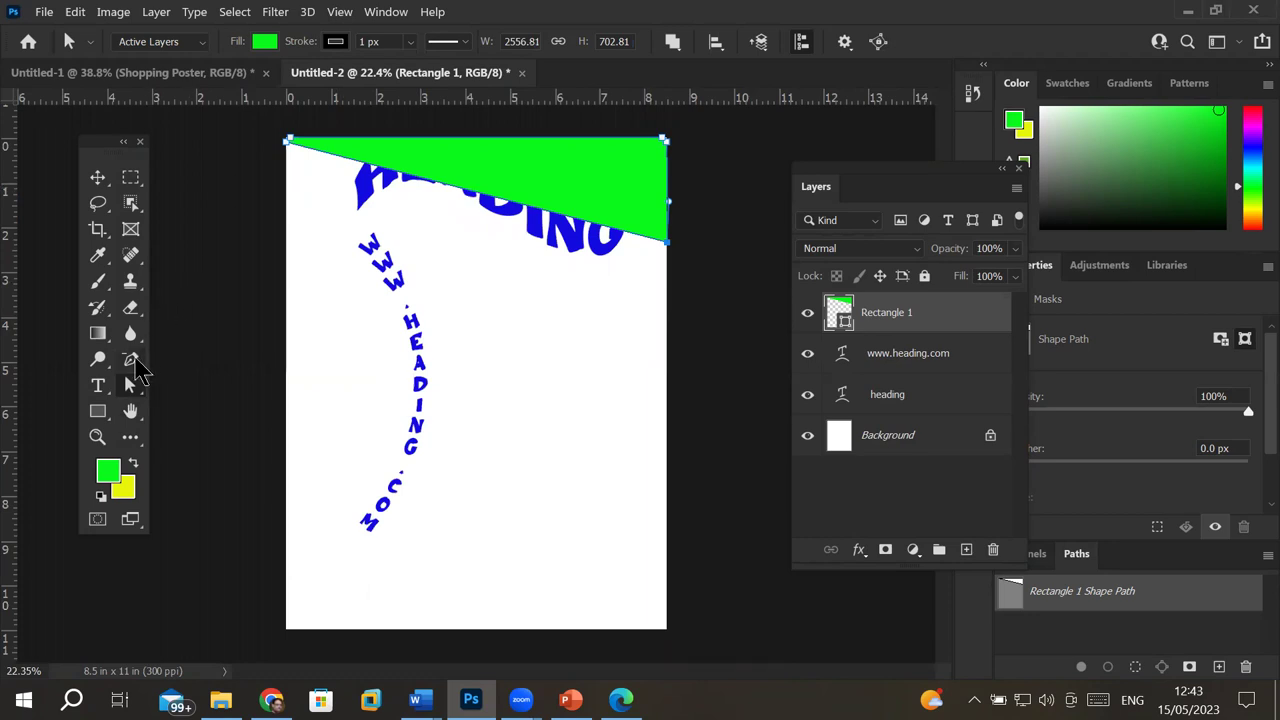
pyautogui.click(133, 362)
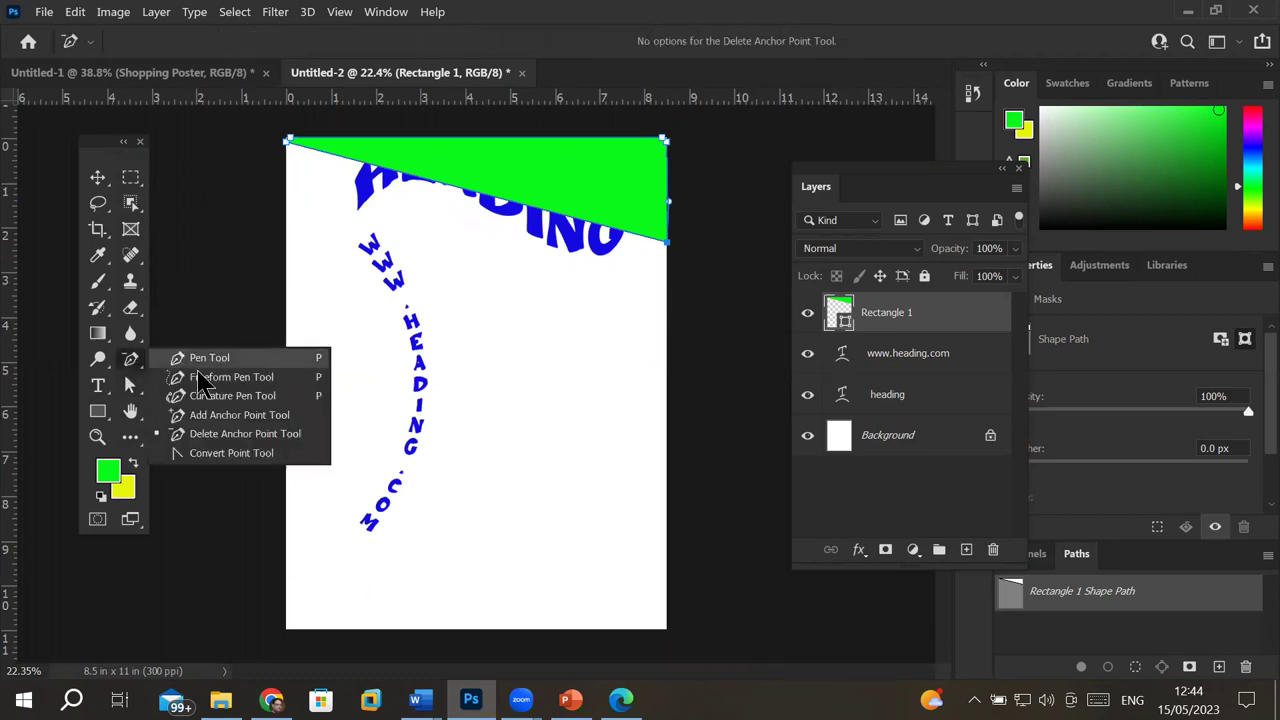
# Step: Switch from the Add Anchor Point tool to Direct Selection via the Pen tool flyout
pyautogui.click(235, 415)
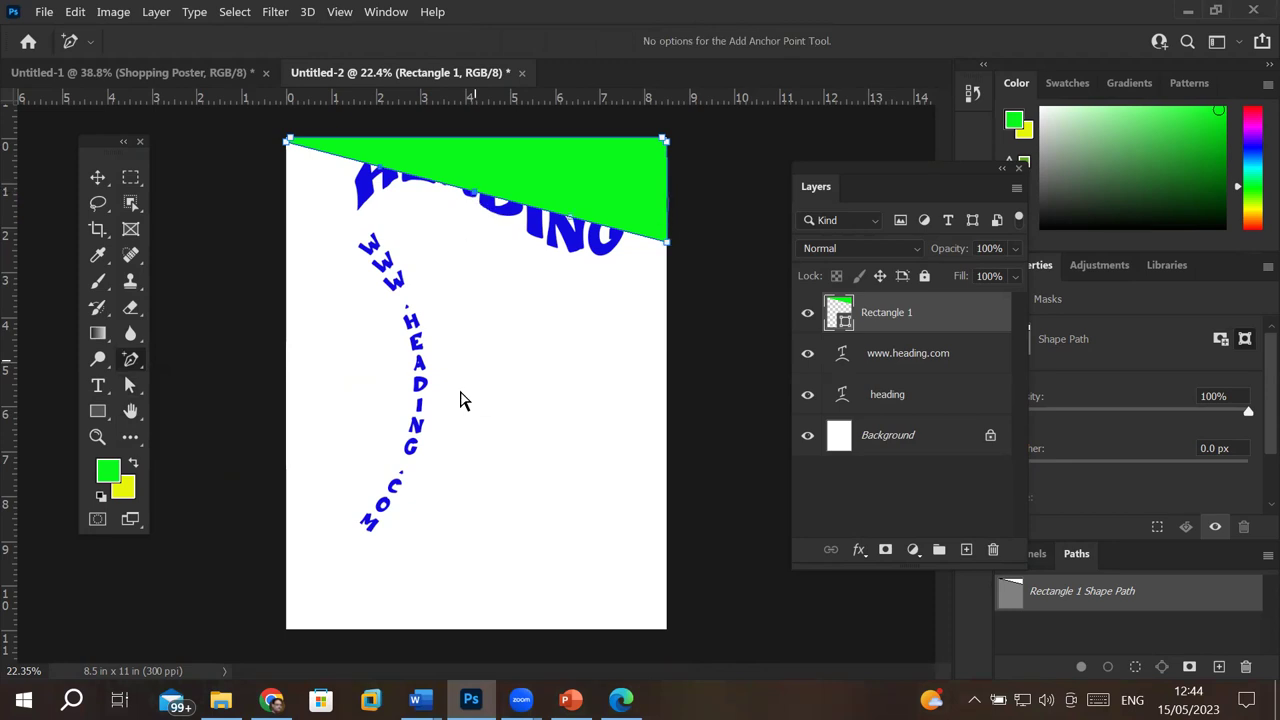
pyautogui.scroll(5, 503, 171)
pyautogui.scroll(2, 440, 143)
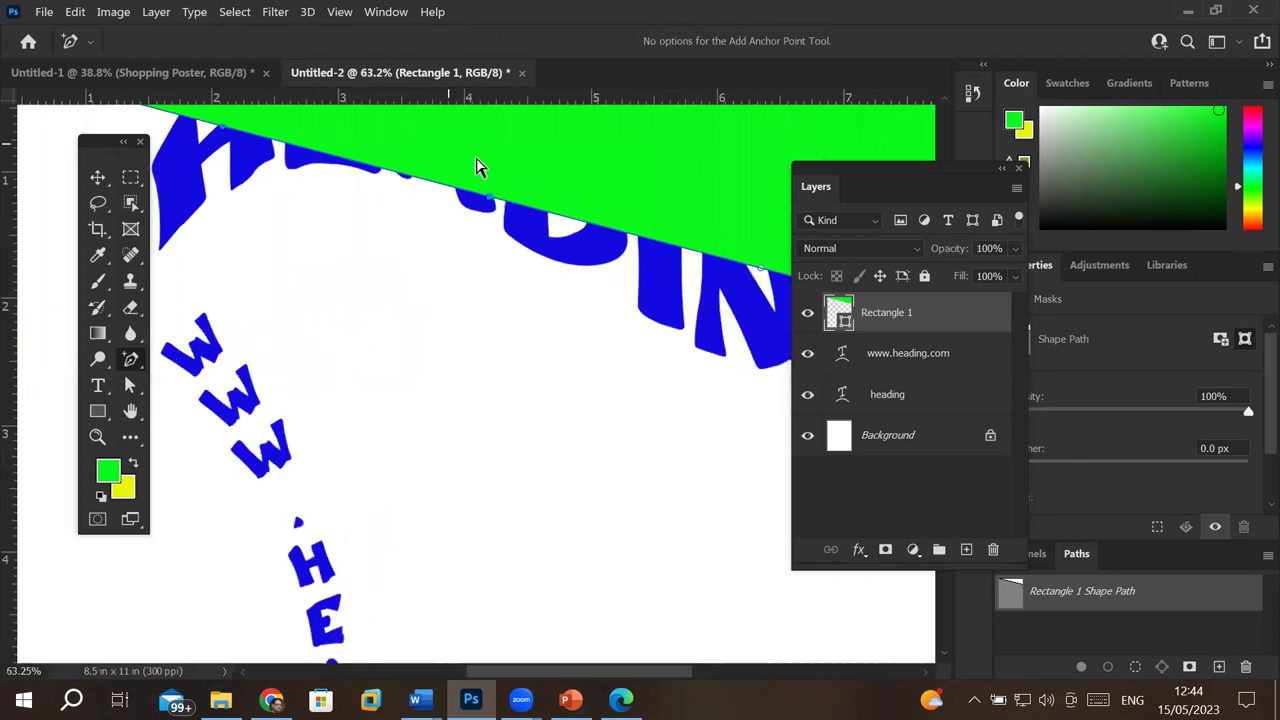
pyautogui.scroll(2, 480, 166)
pyautogui.scroll(-3, 520, 205)
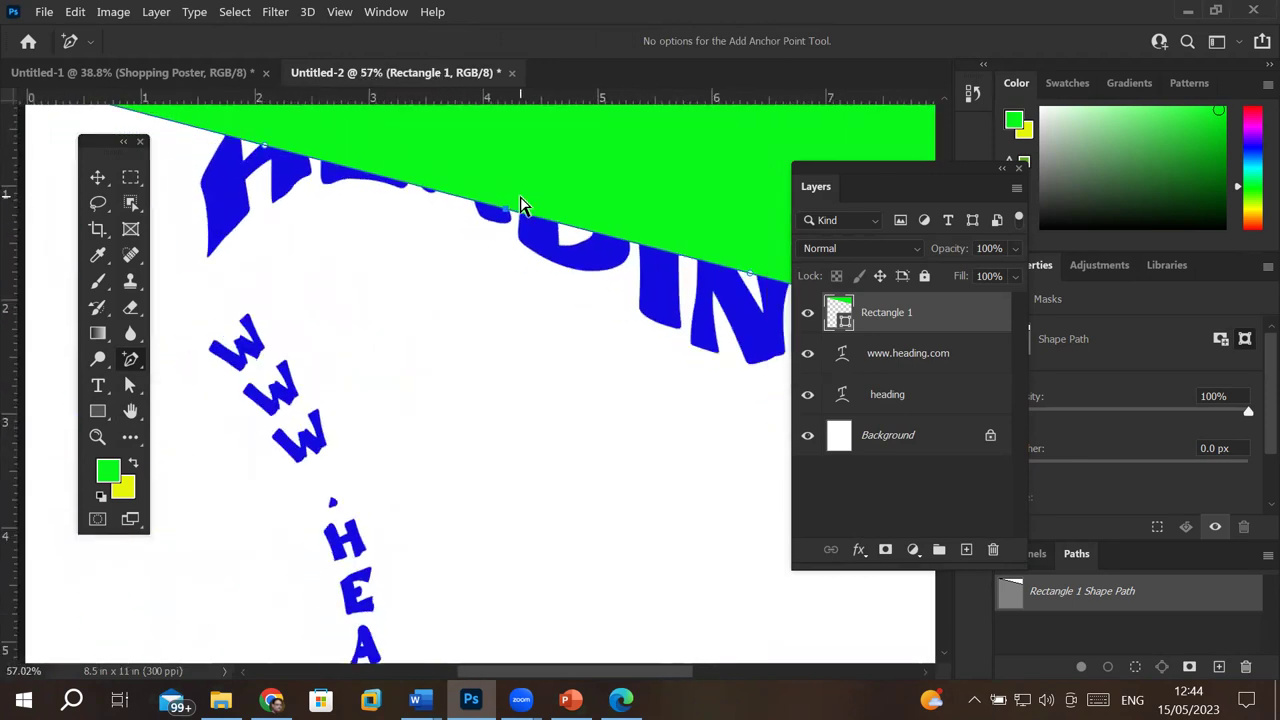
pyautogui.scroll(-2, 520, 205)
pyautogui.scroll(-2, 520, 205)
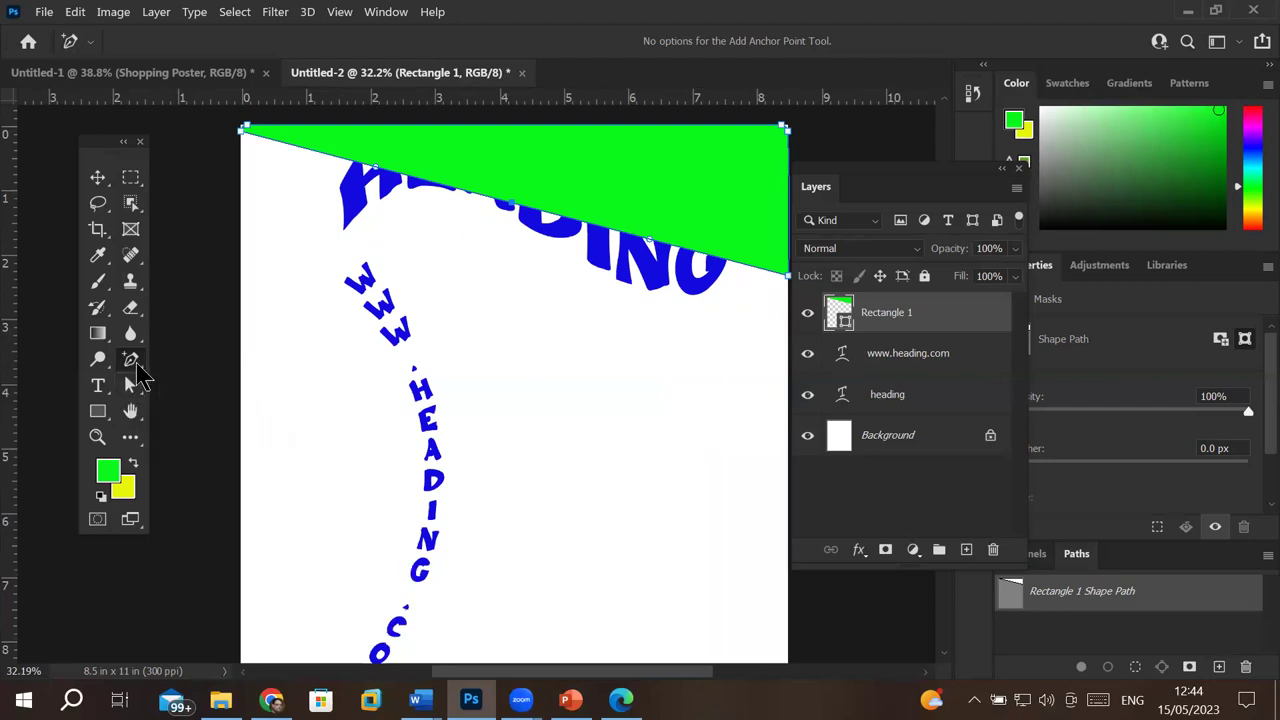
pyautogui.rightClick(136, 370)
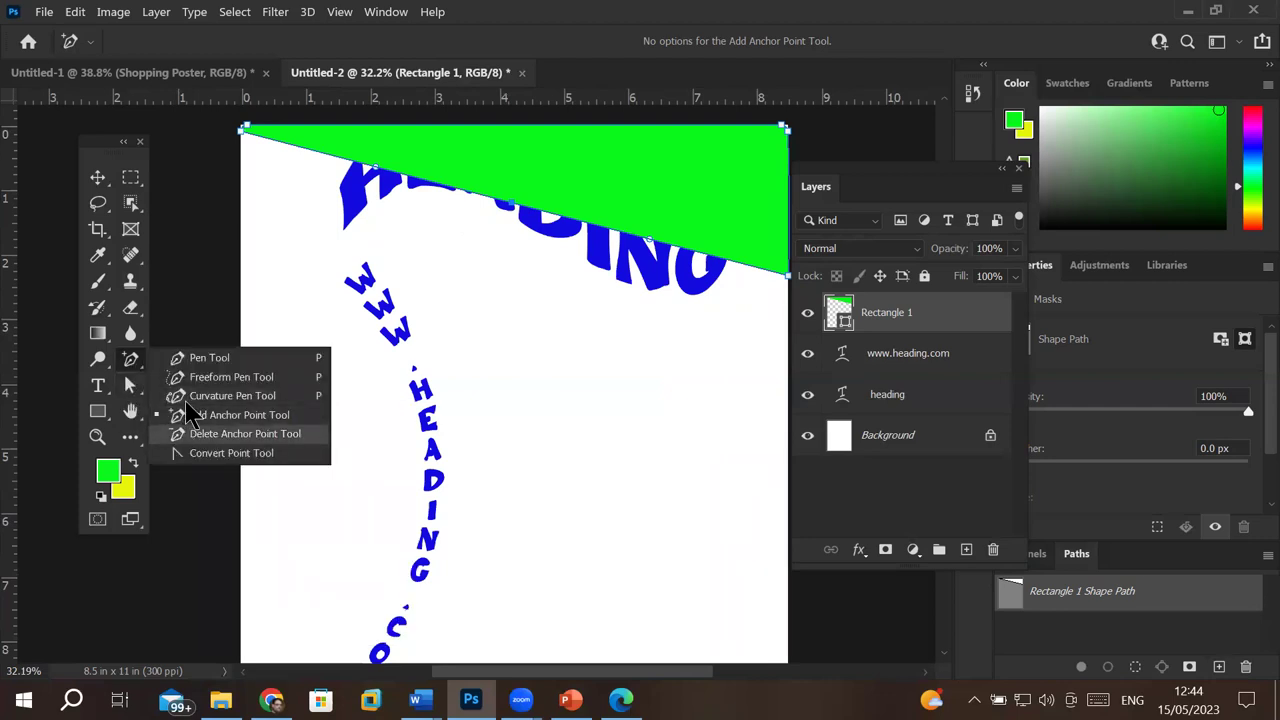
pyautogui.click(134, 395)
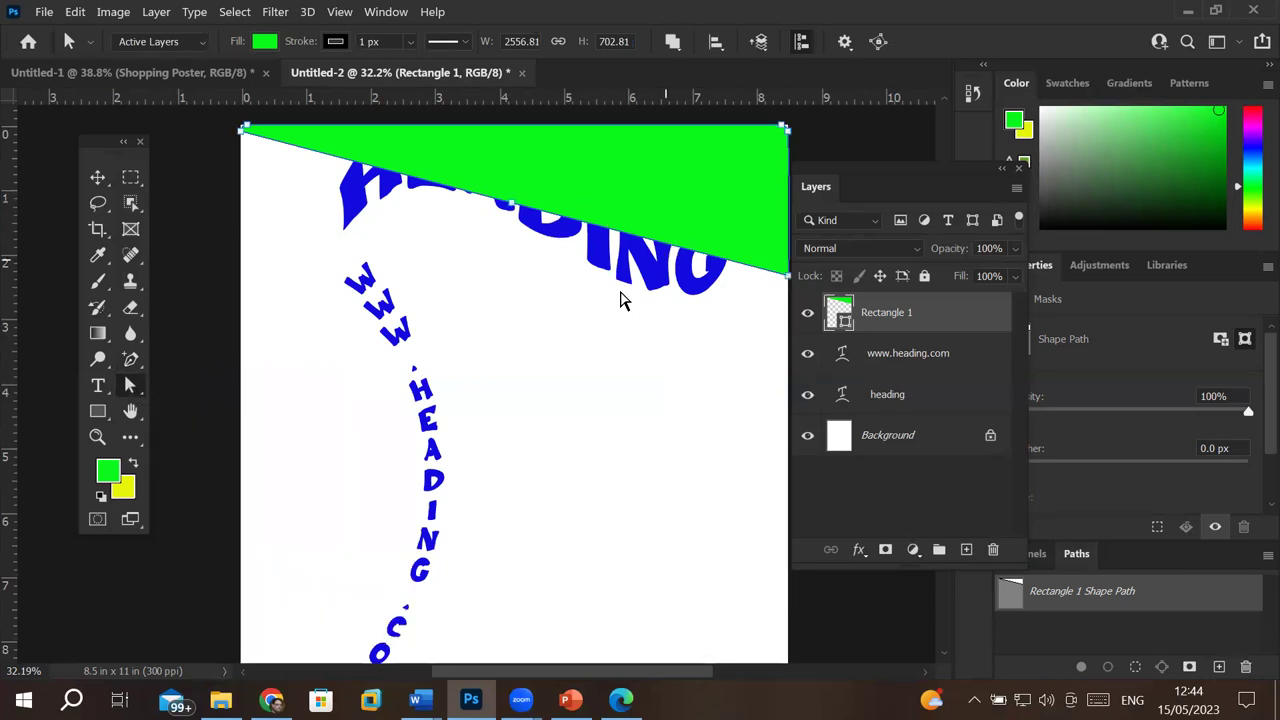
# Step: Bend the wedge's diagonal lower edge into a curve and raise it above HEADING
pyautogui.scroll(1, 557, 177)
pyautogui.scroll(1, 552, 177)
pyautogui.scroll(2, 530, 200)
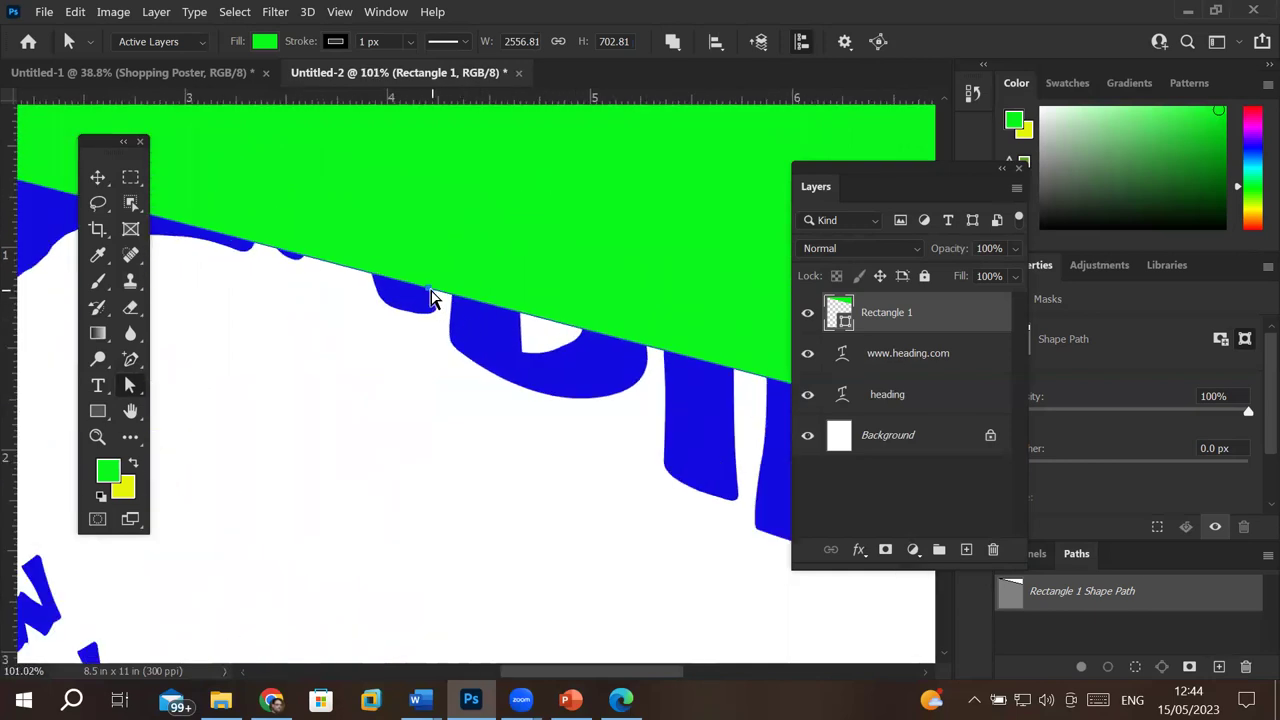
pyautogui.moveTo(431, 291); pyautogui.dragTo(397, 463)
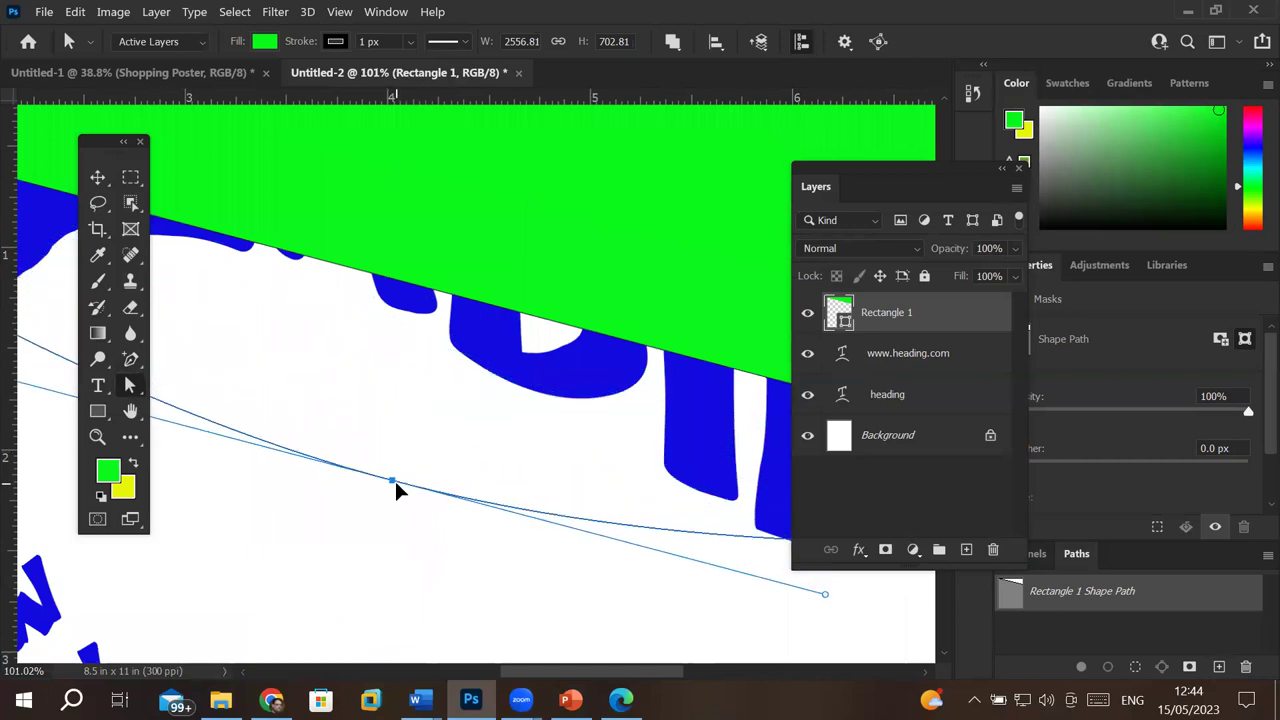
pyautogui.scroll(-1, 434, 463)
pyautogui.scroll(-2, 434, 465)
pyautogui.scroll(-1, 434, 465)
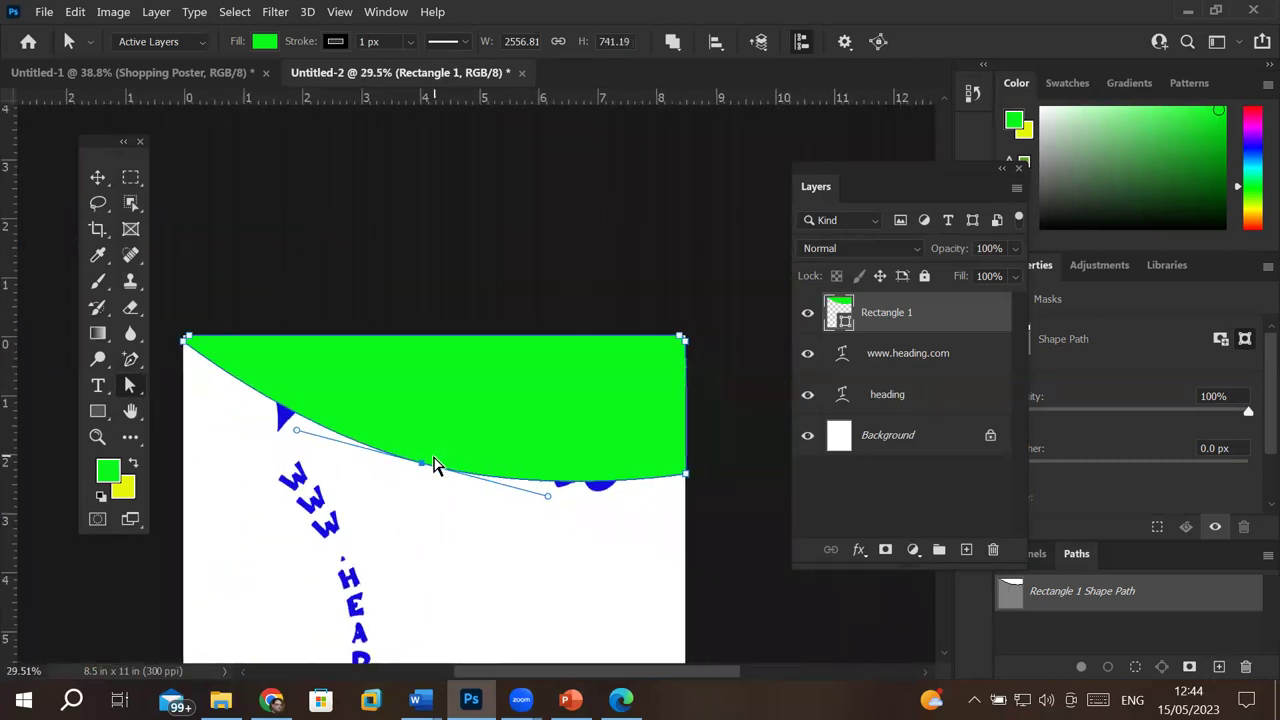
pyautogui.scroll(-1, 436, 464)
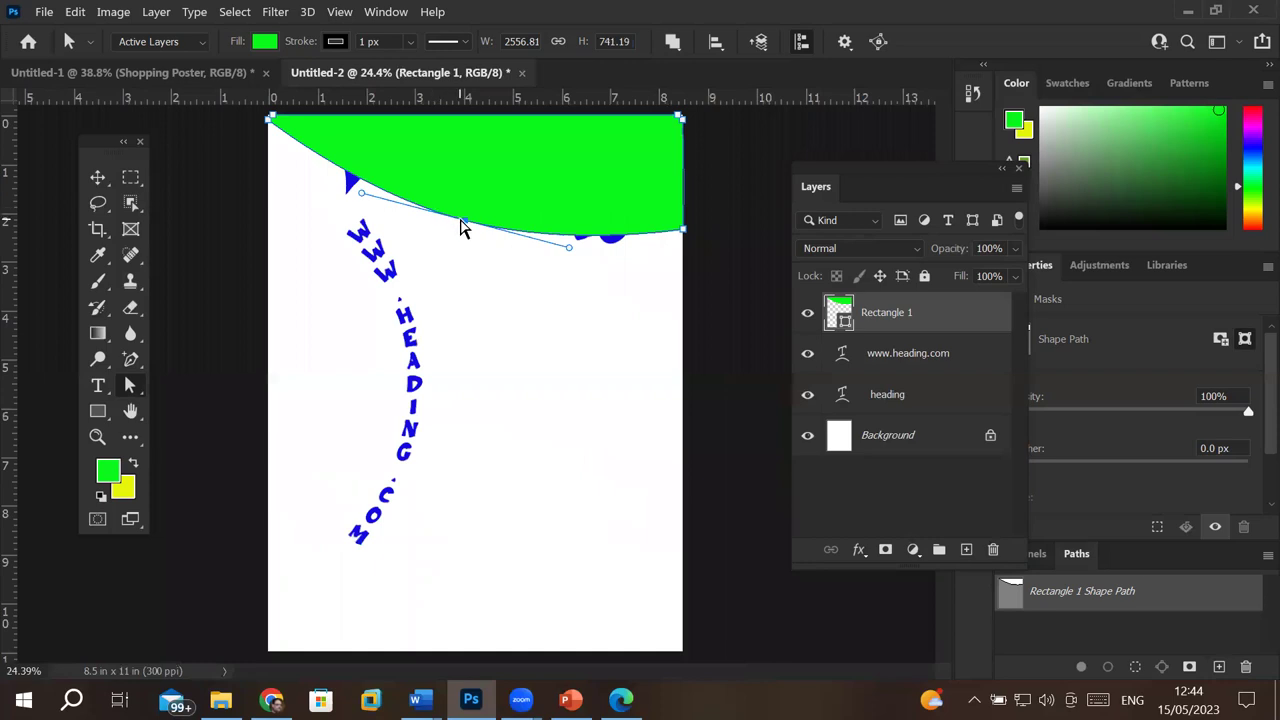
pyautogui.moveTo(464, 222); pyautogui.dragTo(501, 170)
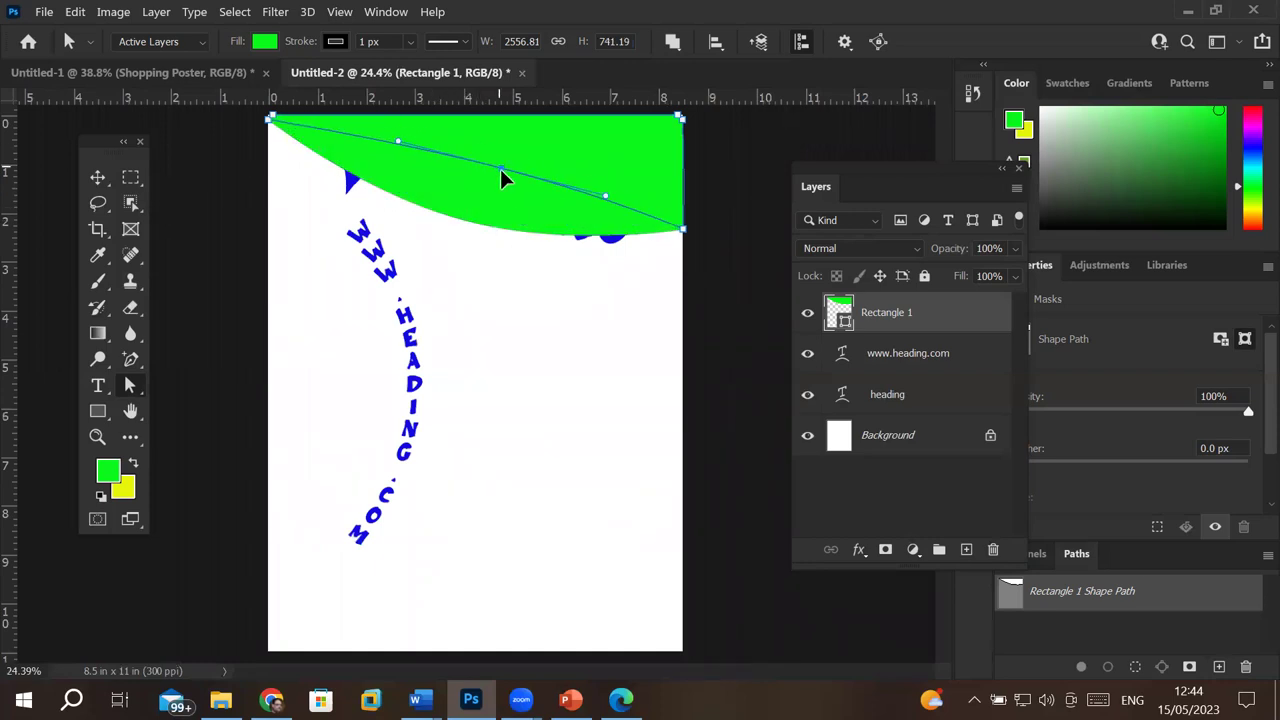
pyautogui.moveTo(501, 170); pyautogui.dragTo(545, 167)
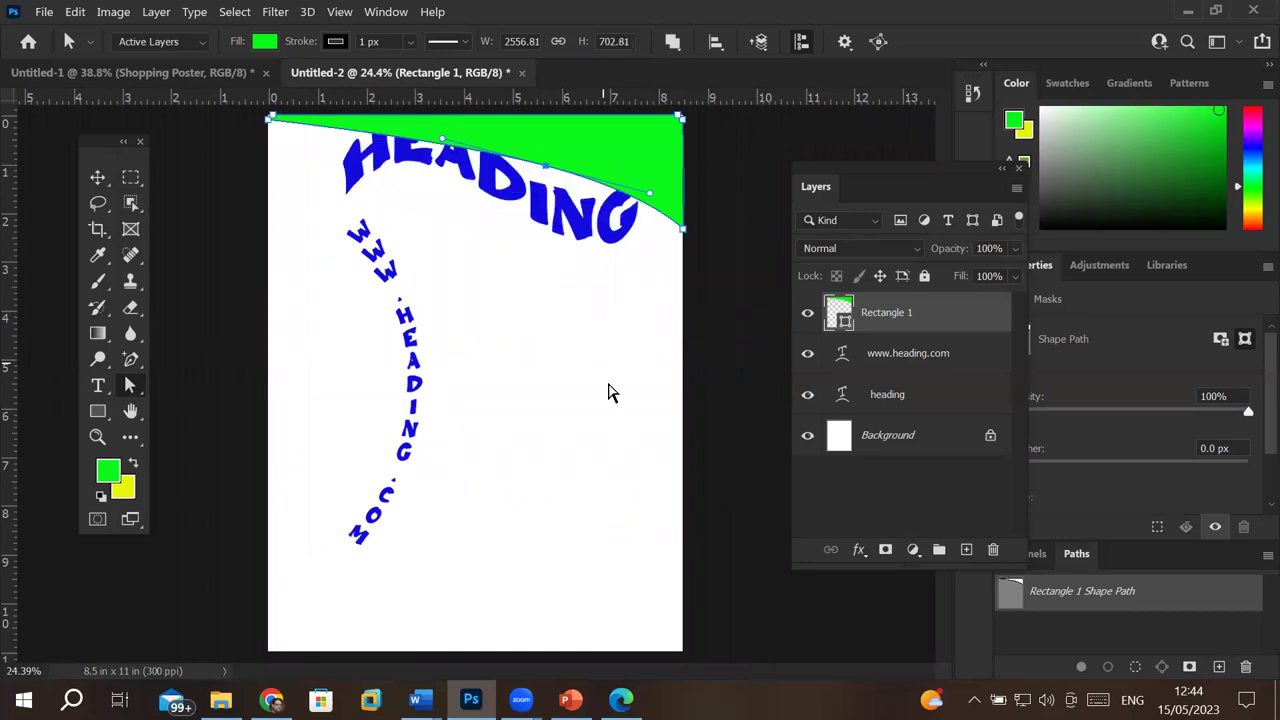
pyautogui.scroll(-2, 683, 480)
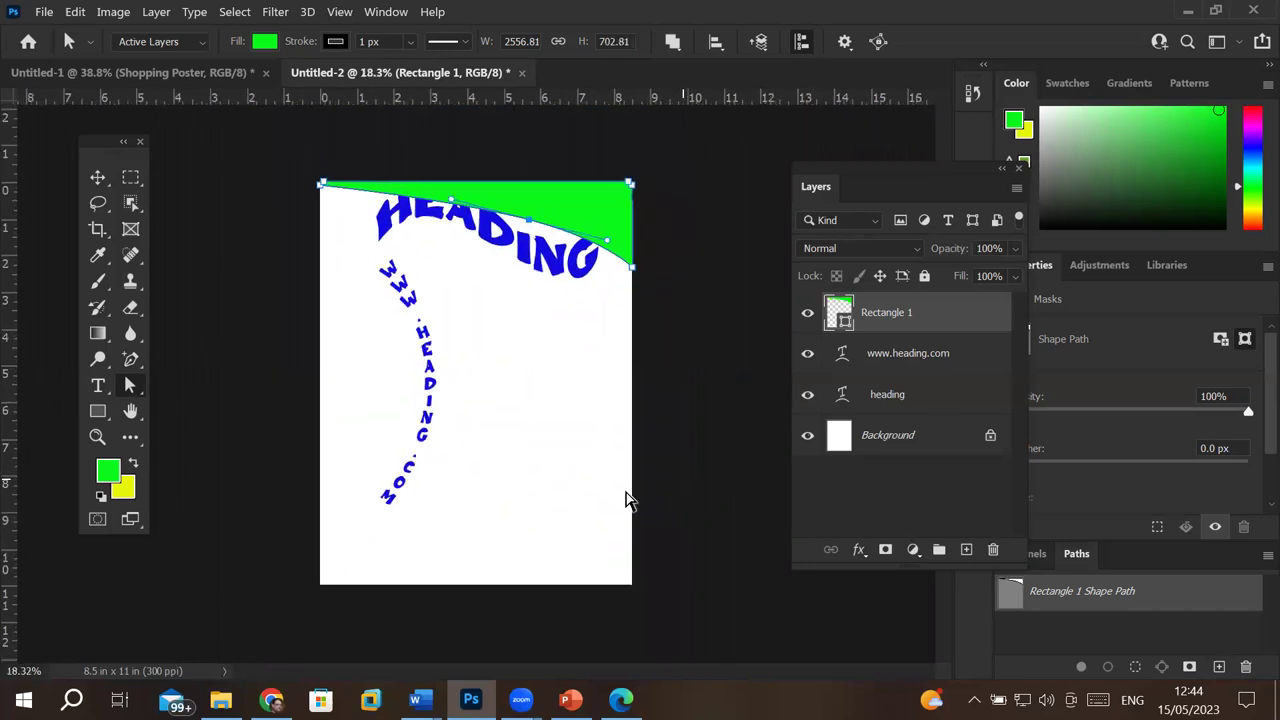
# Step: Draw green Rectangle 2, 8.61 × 1.73 in, across the page bottom to its right corner
pyautogui.click(99, 418)
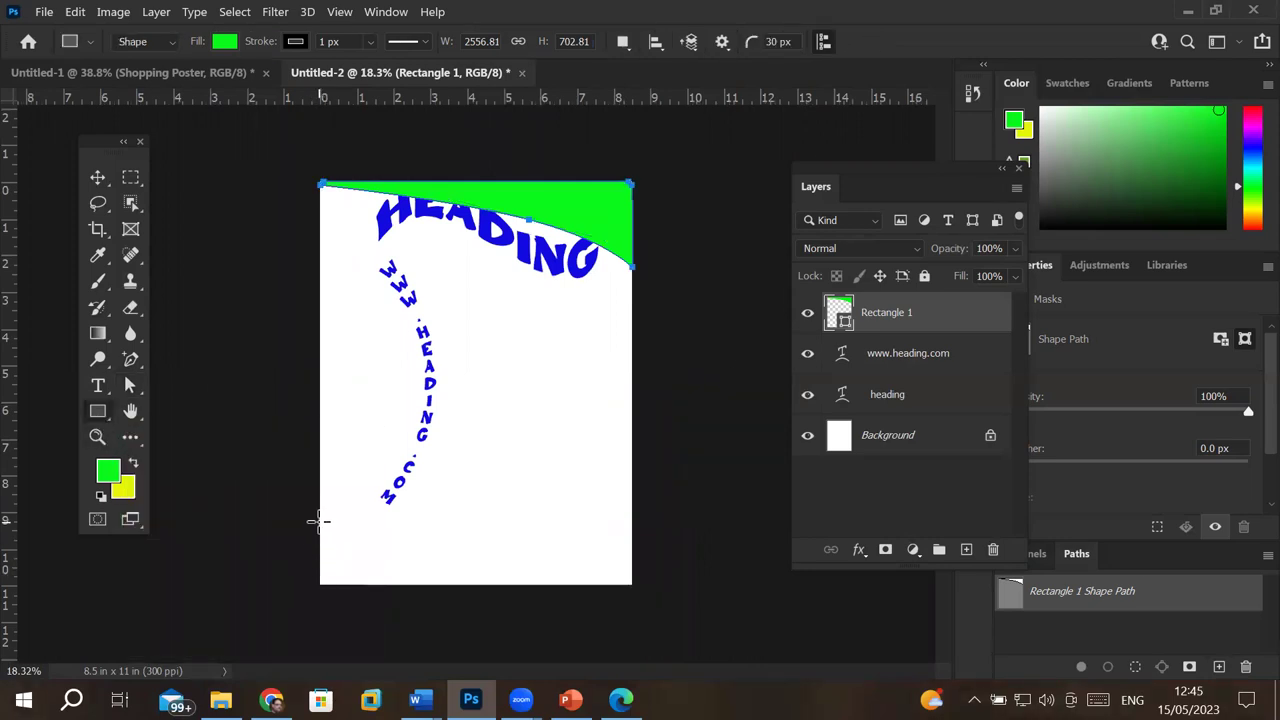
pyautogui.moveTo(319, 521); pyautogui.dragTo(593, 568)
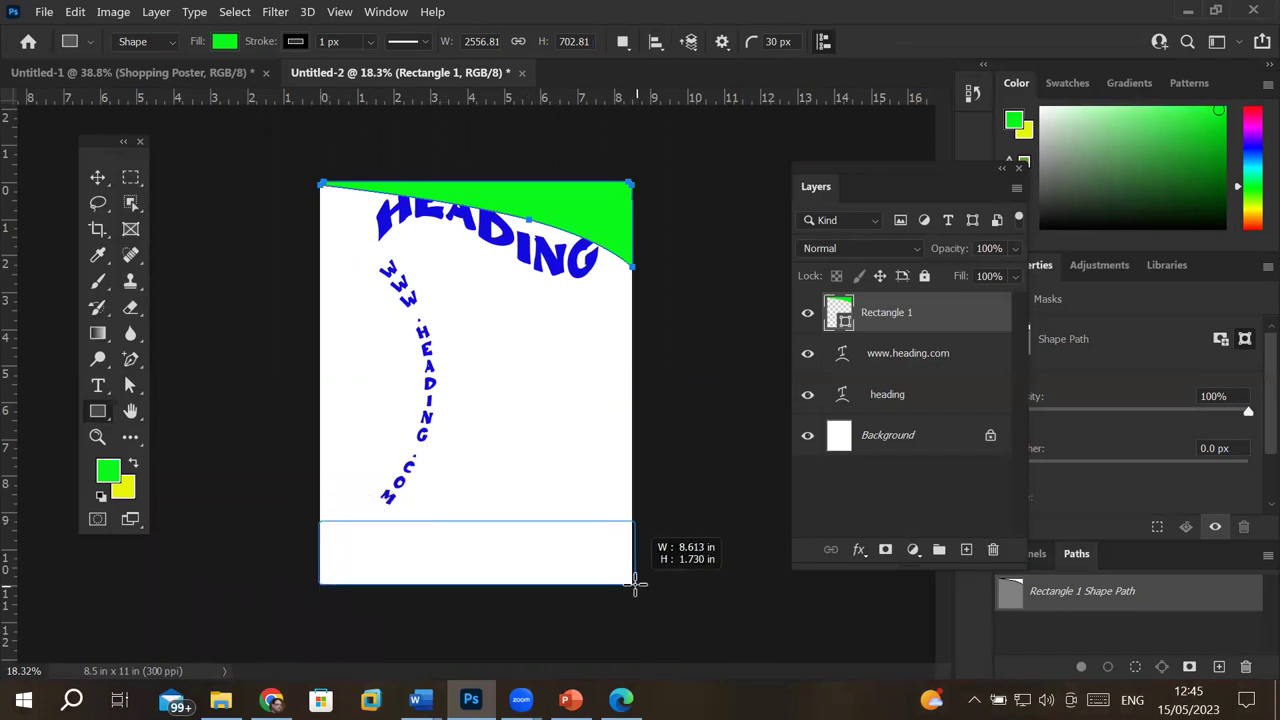
pyautogui.moveTo(593, 568); pyautogui.dragTo(633, 585)
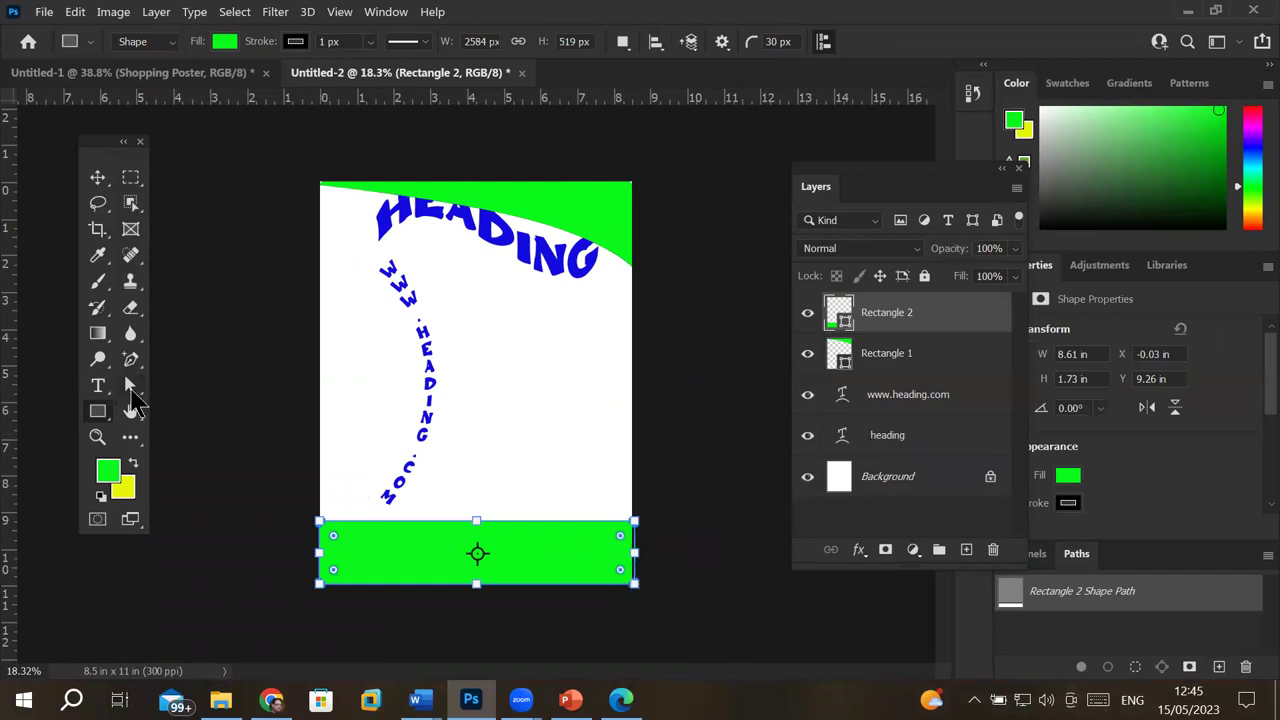
pyautogui.click(130, 388)
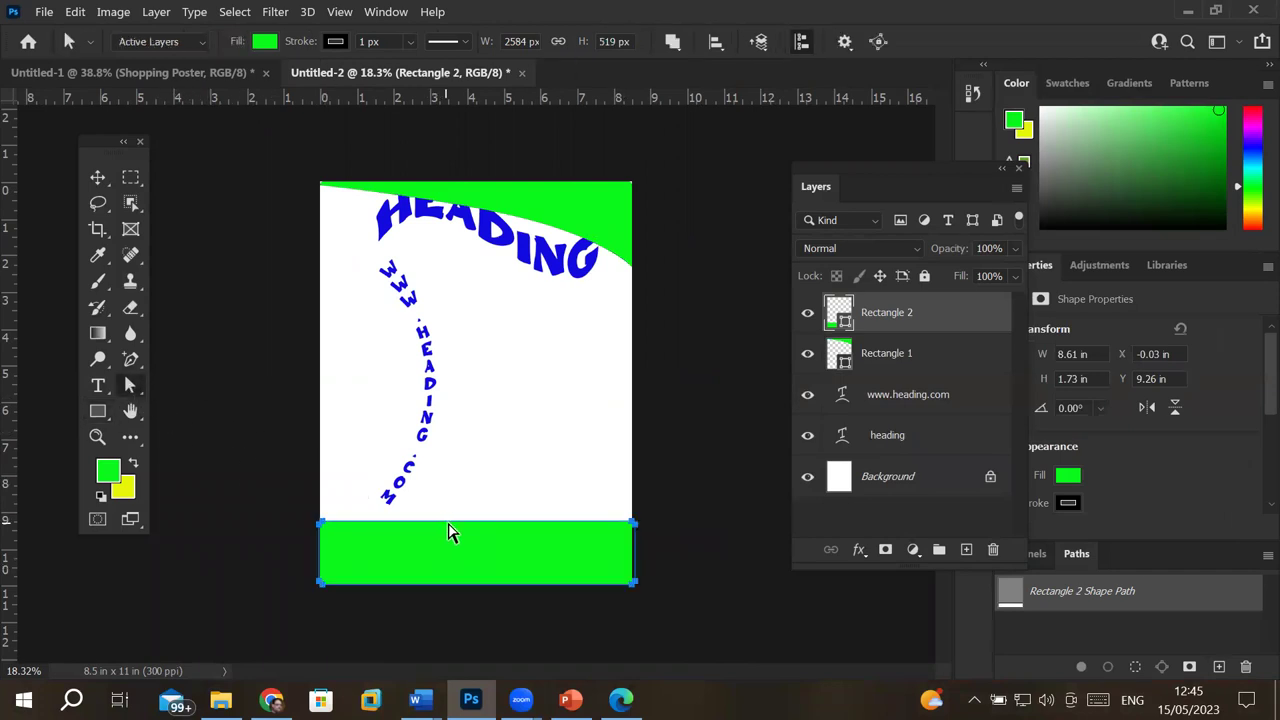
pyautogui.click(130, 359)
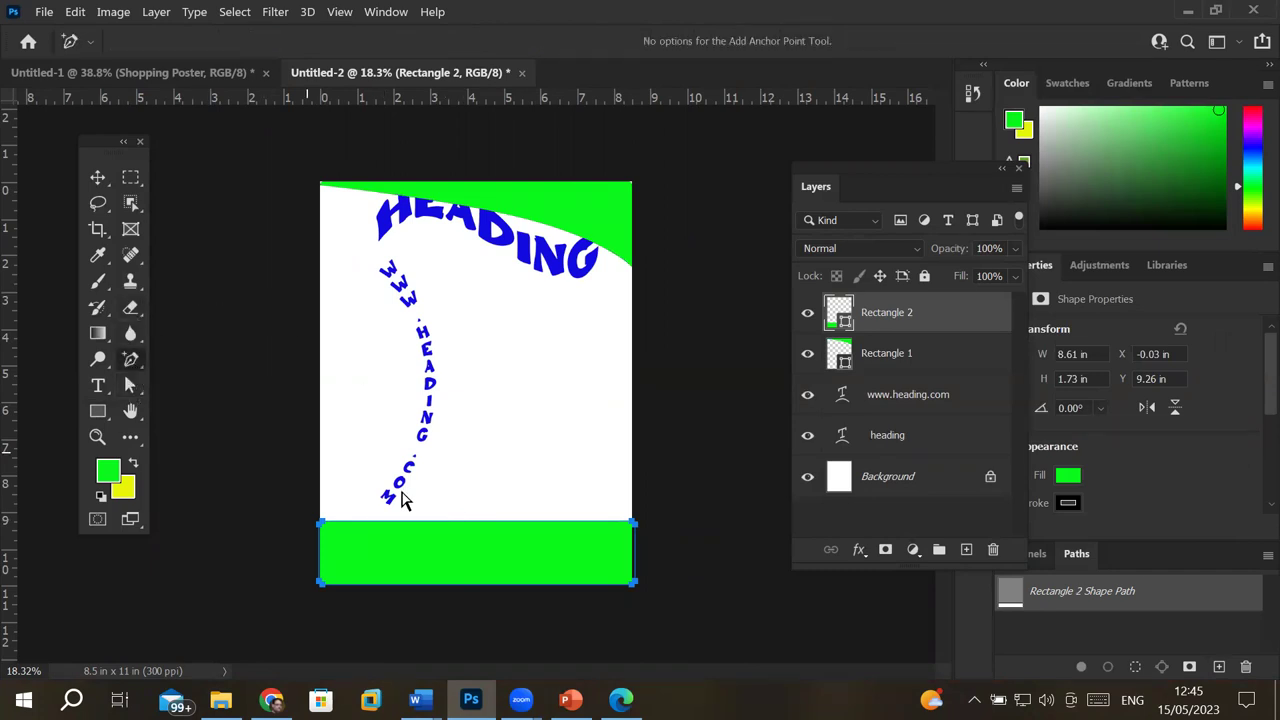
# Step: Add an anchor point at the middle of Rectangle 2's top edge
pyautogui.click(460, 522)
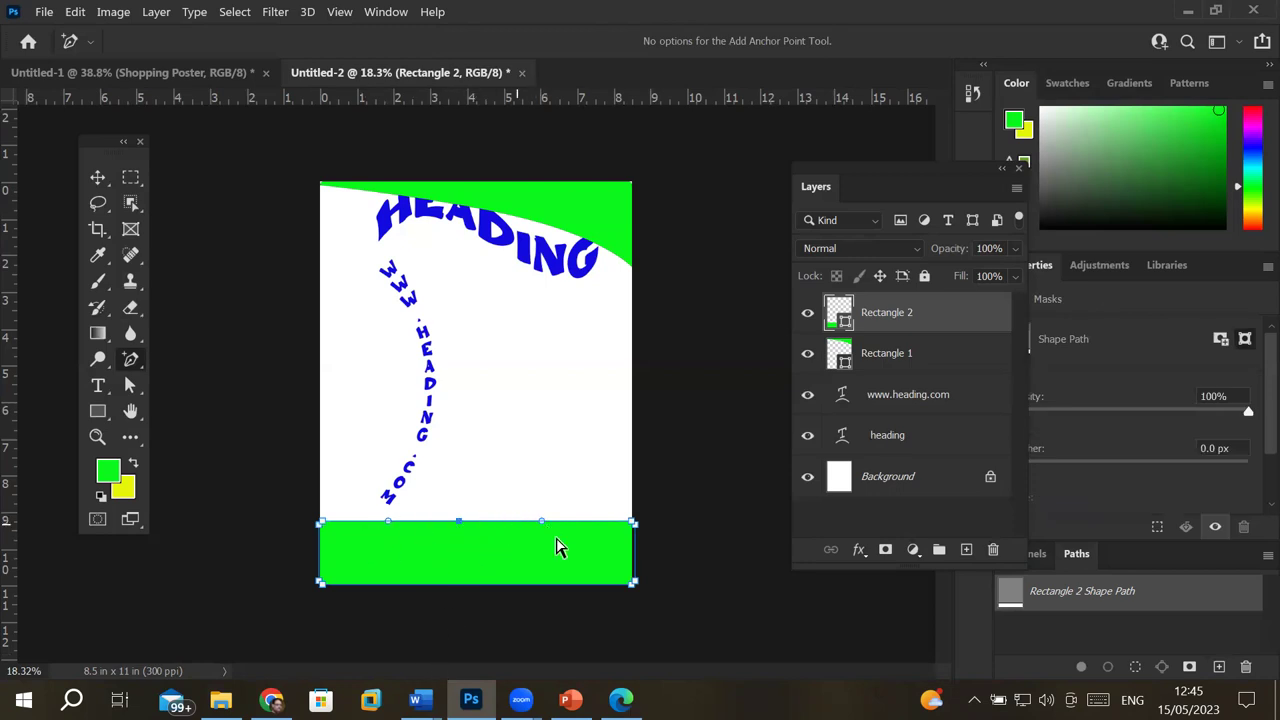
pyautogui.scroll(3, 416, 532)
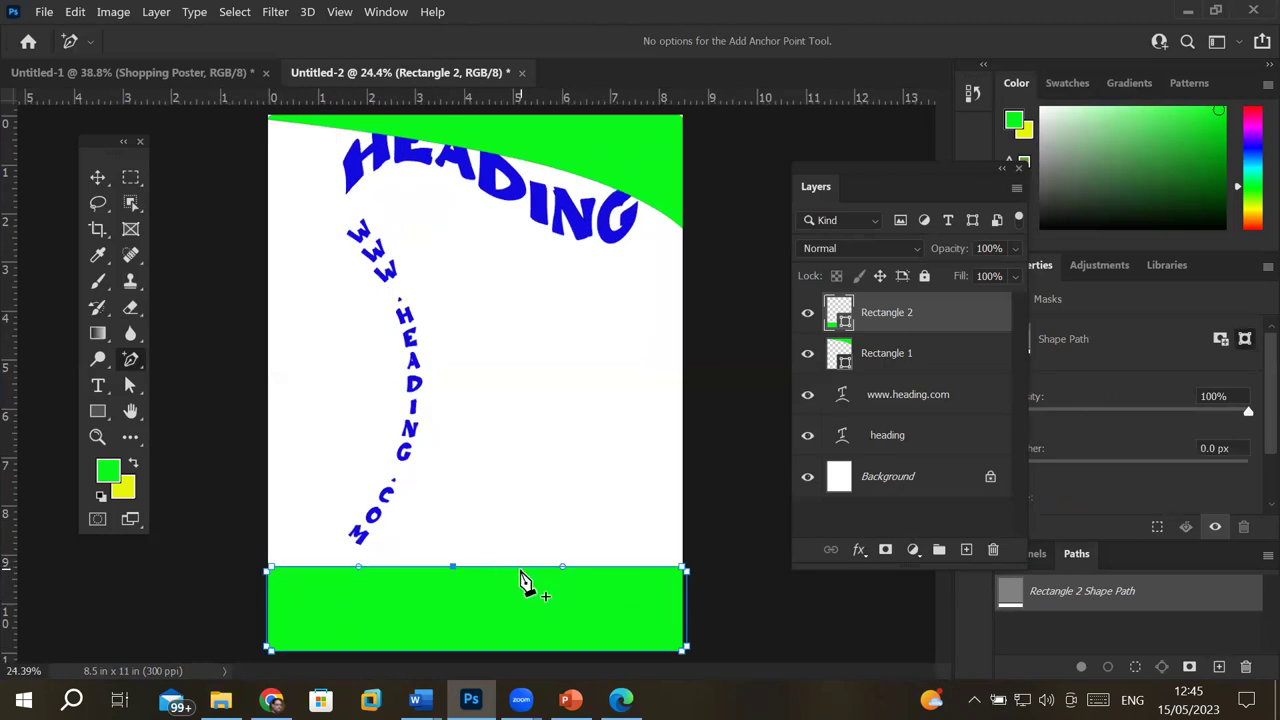
pyautogui.scroll(-2, 520, 578)
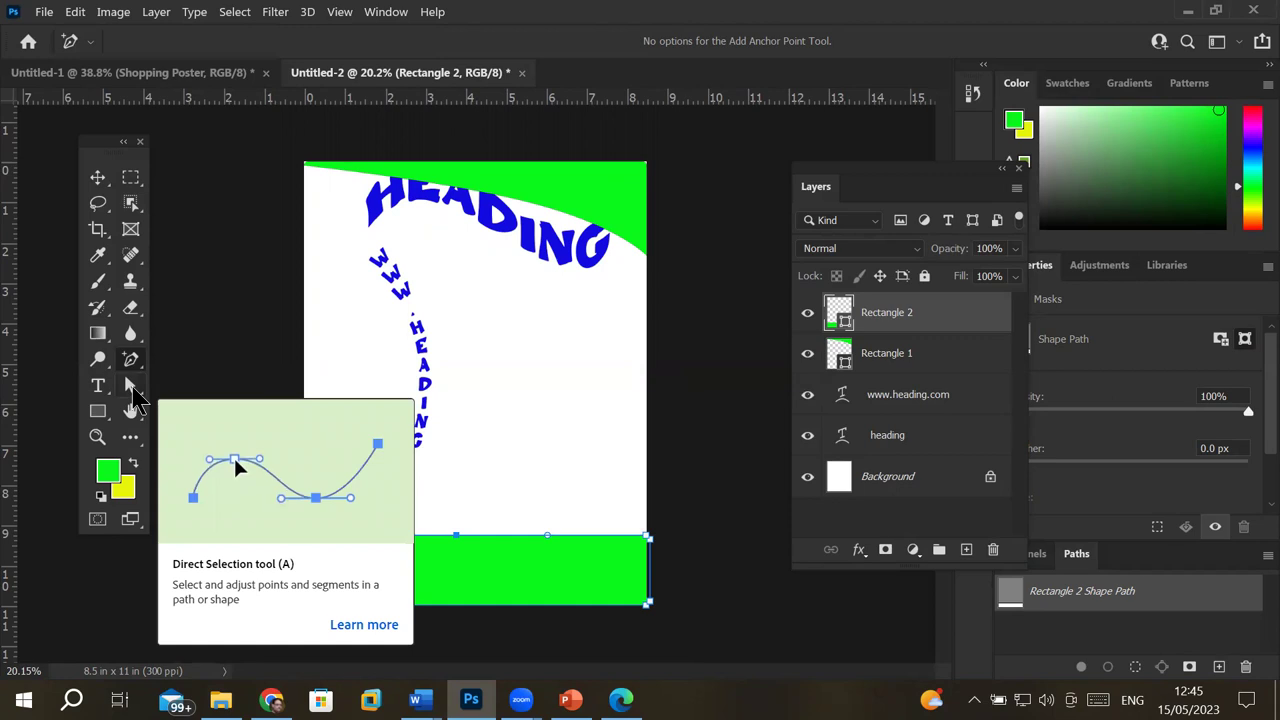
pyautogui.click(131, 388)
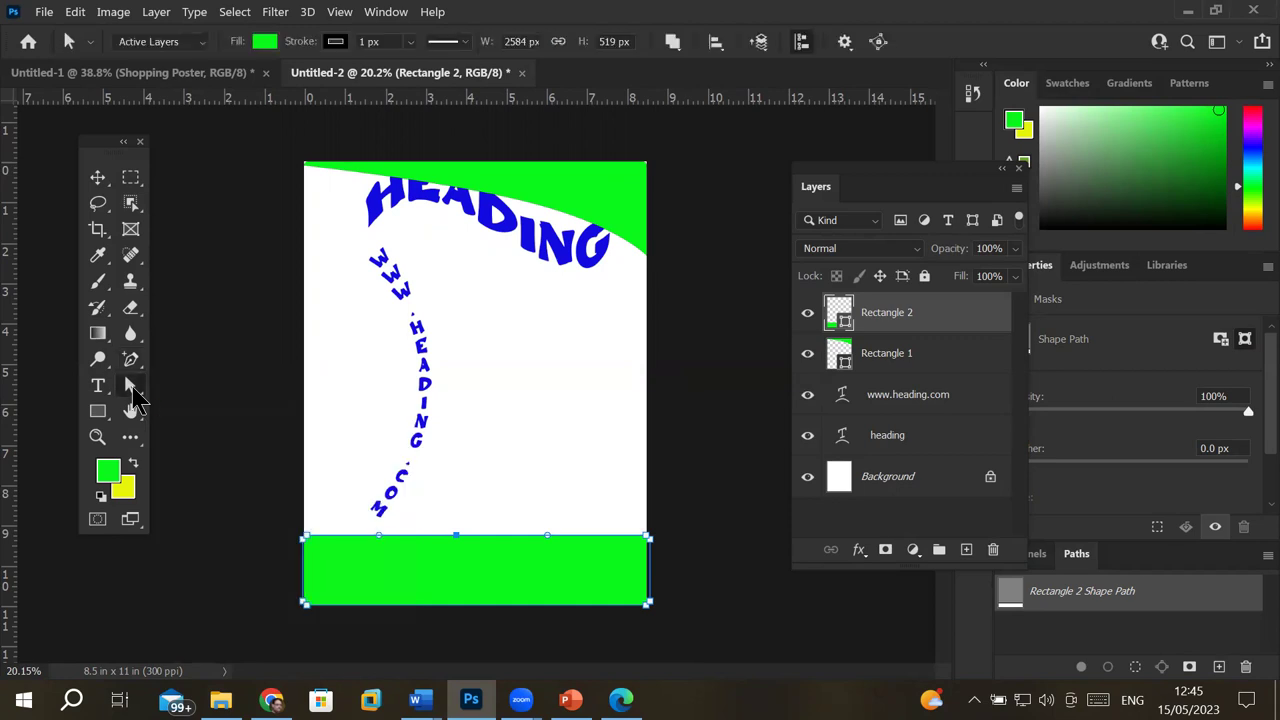
# Step: Raise the band's top-left and top-right corner anchors up the page sides
pyautogui.click(456, 537)
pyautogui.moveTo(254, 502)
pyautogui.mouseDown()
pyautogui.moveTo(340, 570)
pyautogui.moveTo(310, 412)
pyautogui.mouseUp()
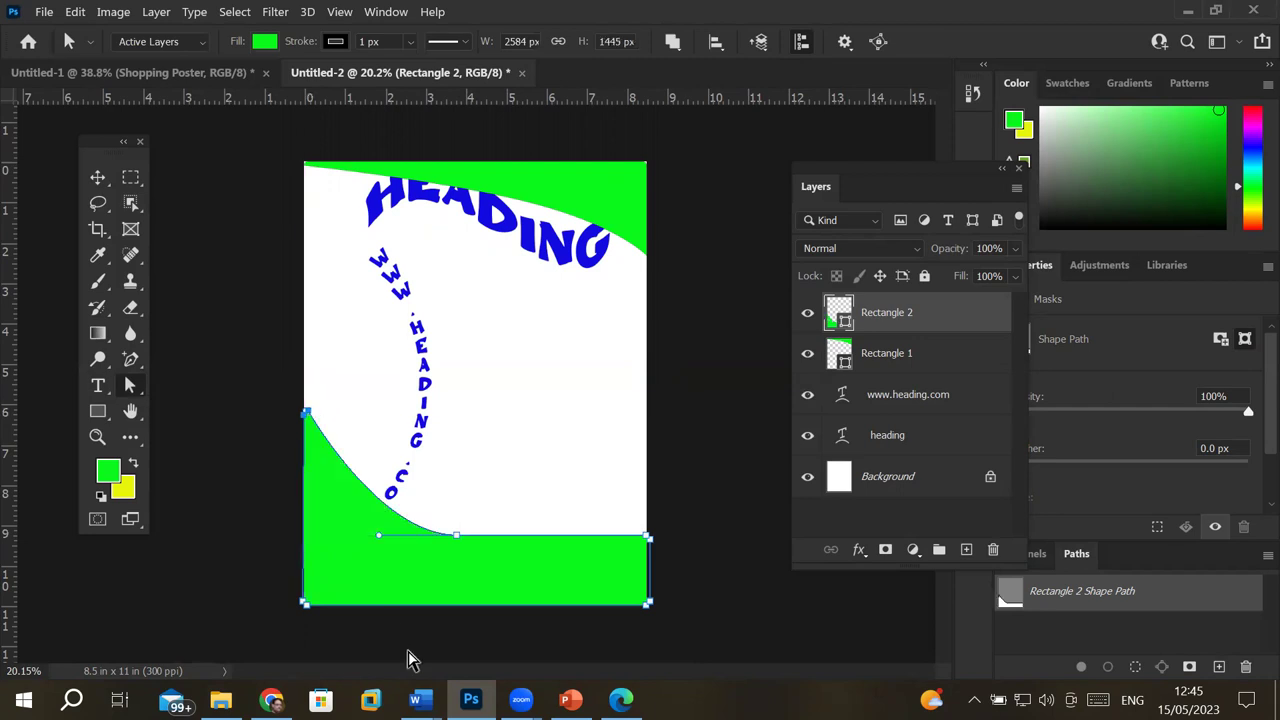
pyautogui.moveTo(621, 507)
pyautogui.mouseDown()
pyautogui.moveTo(683, 553)
pyautogui.moveTo(668, 560)
pyautogui.moveTo(651, 412)
pyautogui.mouseUp()
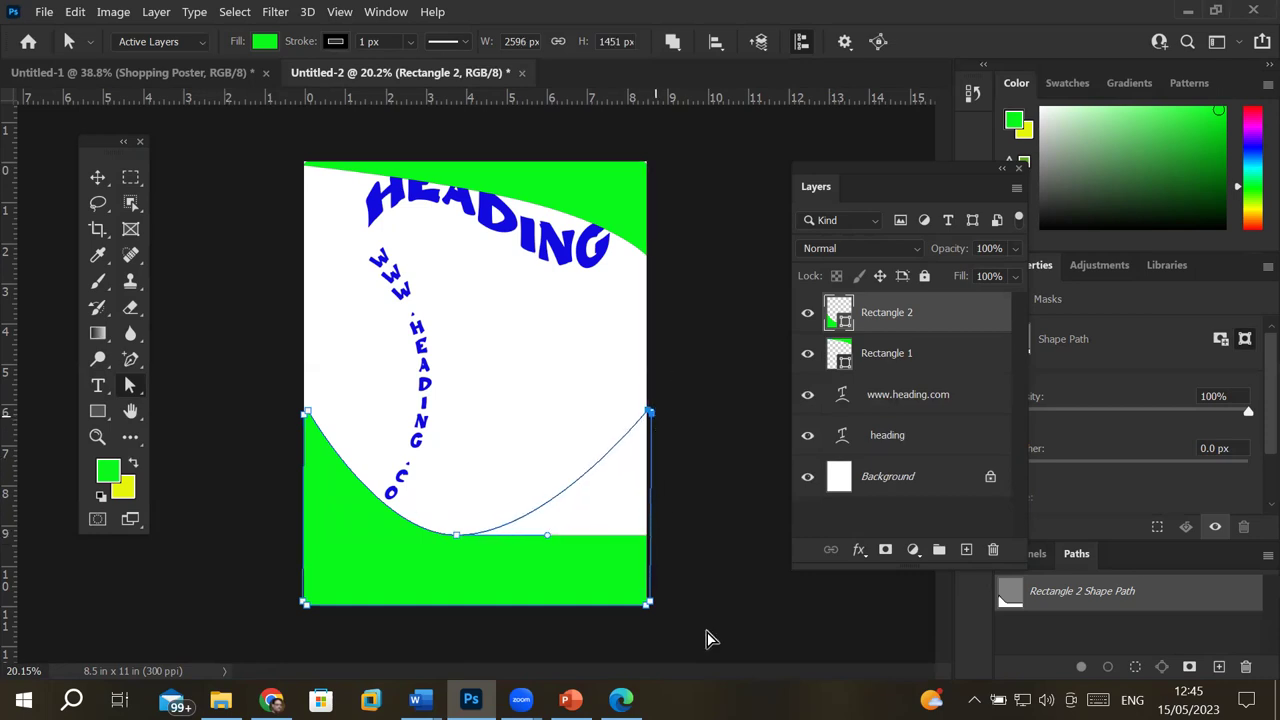
# Step: Position the middle anchor to shape the bottom of the U-curve
pyautogui.click(455, 537)
pyautogui.moveTo(455, 537)
pyautogui.mouseDown()
pyautogui.moveTo(549, 543)
pyautogui.moveTo(487, 515)
pyautogui.moveTo(480, 282)
pyautogui.moveTo(468, 522)
pyautogui.mouseUp()
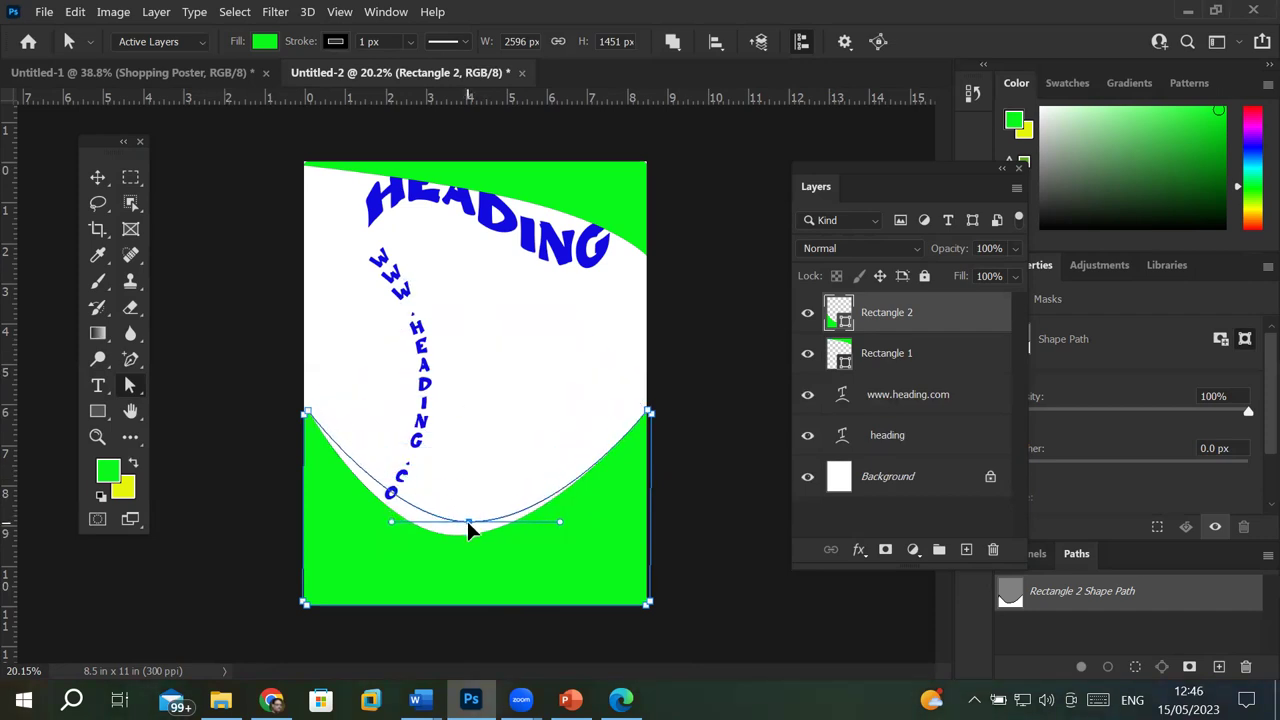
pyautogui.moveTo(467, 521); pyautogui.dragTo(474, 522)
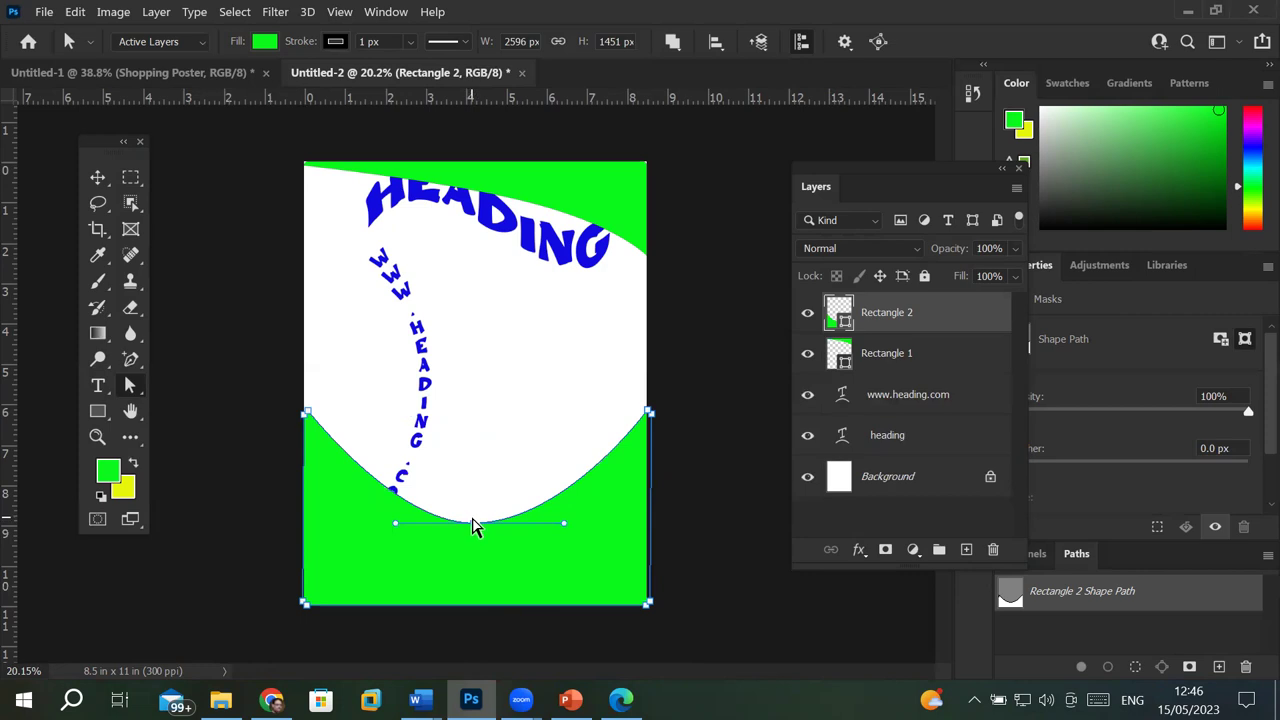
pyautogui.moveTo(474, 522); pyautogui.dragTo(479, 525)
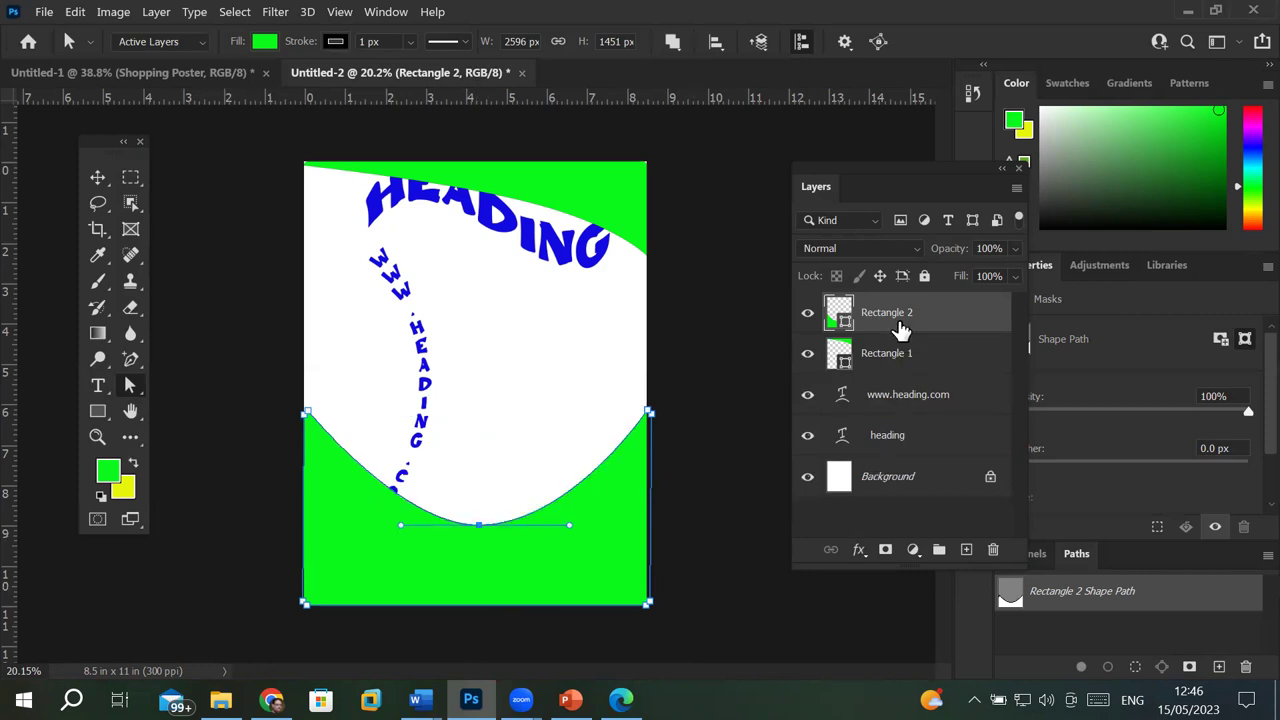
# Step: Duplicate the Rectangle 2 band and change the original's fill to blue
pyautogui.moveTo(880, 316); pyautogui.dragTo(968, 552)
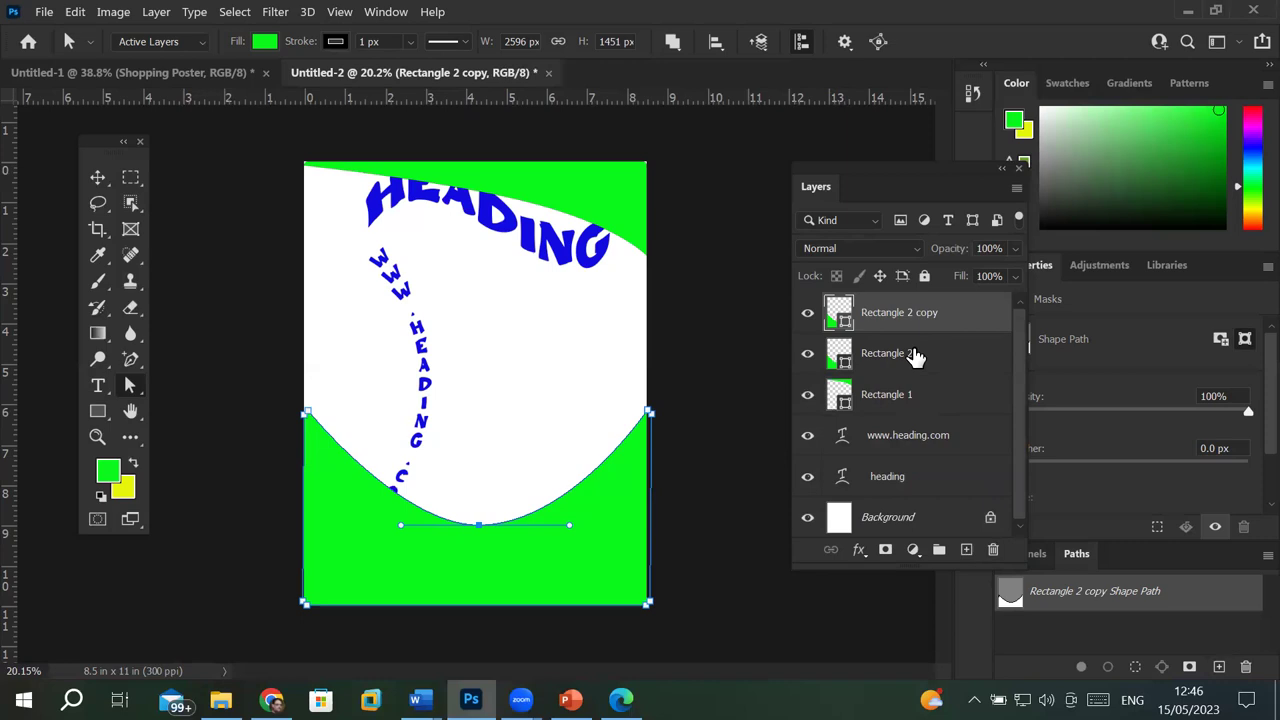
pyautogui.click(911, 362)
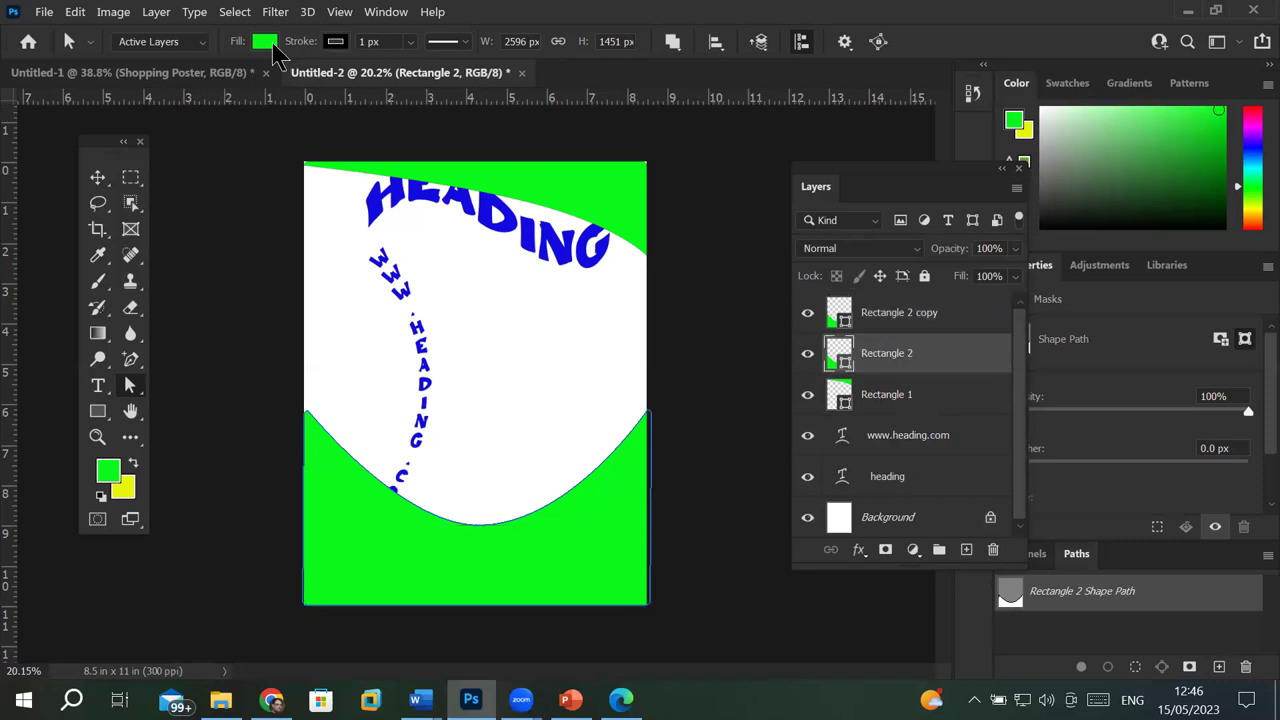
pyautogui.click(268, 42)
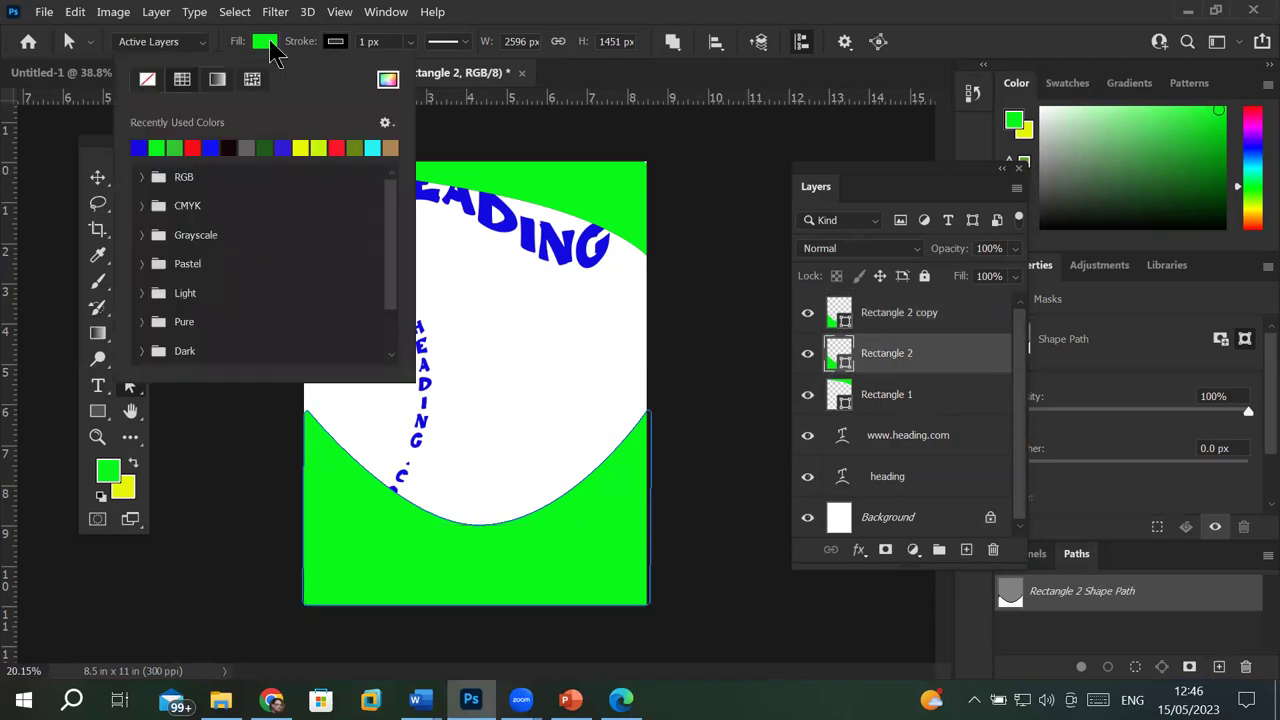
pyautogui.click(213, 148)
pyautogui.click(904, 362)
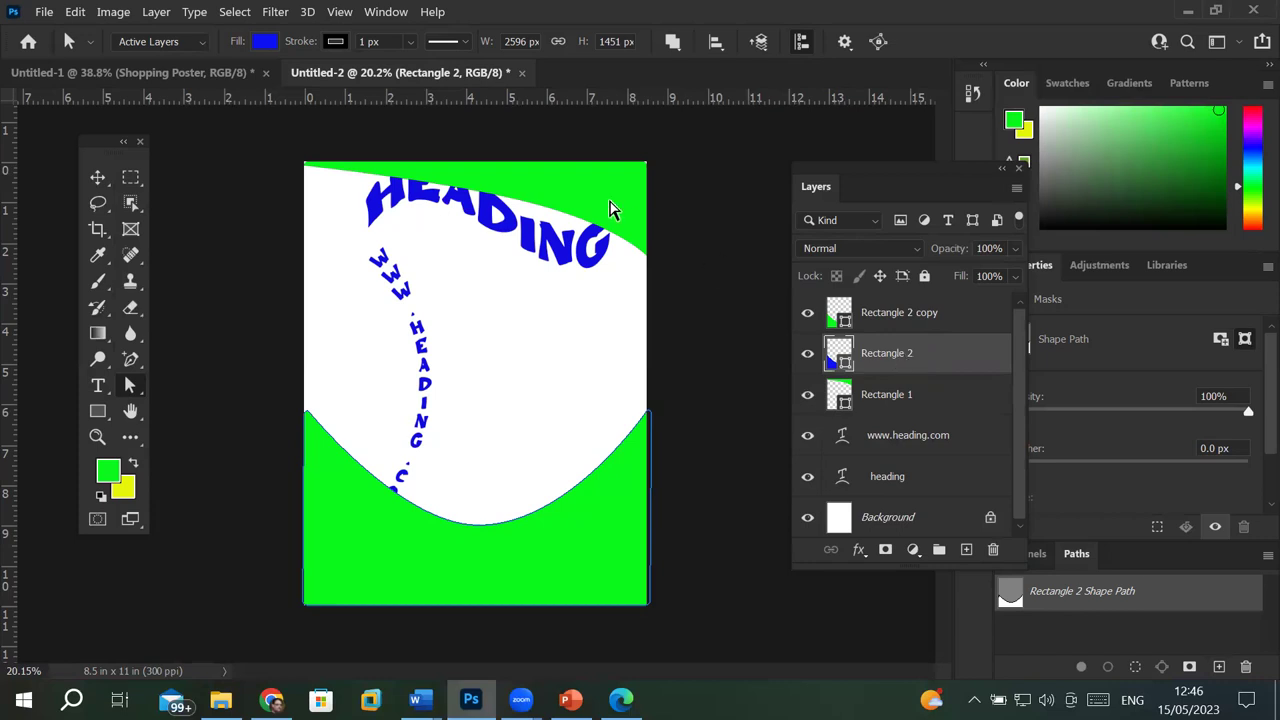
# Step: Nudge the blue Rectangle 2 up so a thin blue edge shows
pyautogui.click(97, 177)
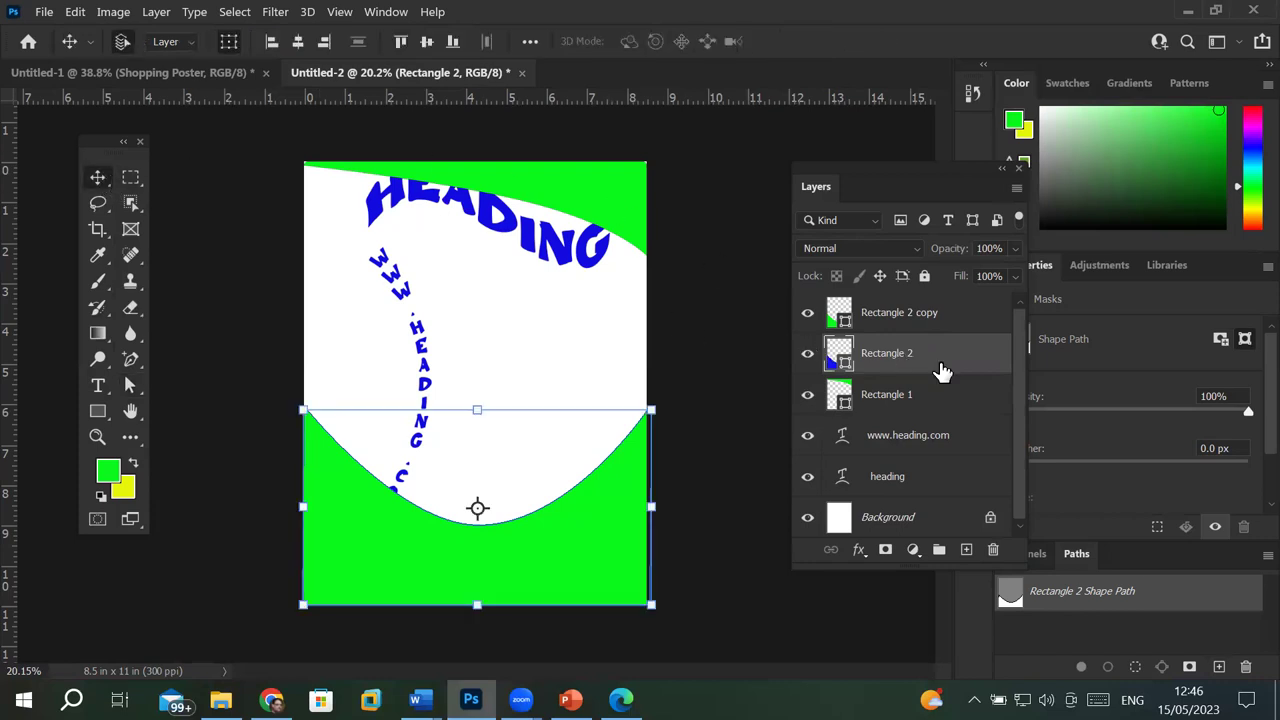
pyautogui.press('Up')
pyautogui.press('Up')
pyautogui.press('Up')
pyautogui.press('Up')
pyautogui.press('Up')
pyautogui.press('Up')
pyautogui.press('Up')
pyautogui.press('Up')
pyautogui.press('Up')
pyautogui.press('Up')
pyautogui.press('Up')
pyautogui.press('Up')
pyautogui.press('Up')
pyautogui.press('Up')
pyautogui.press('Up')
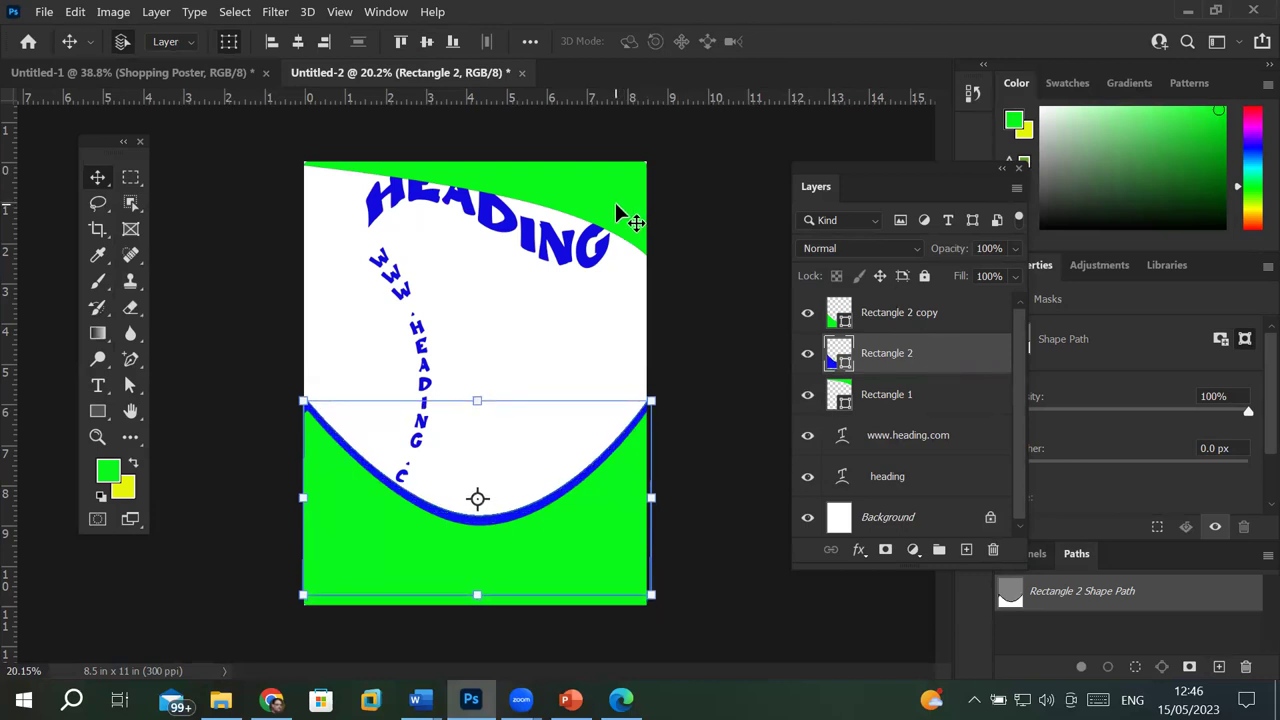
pyautogui.click(616, 205)
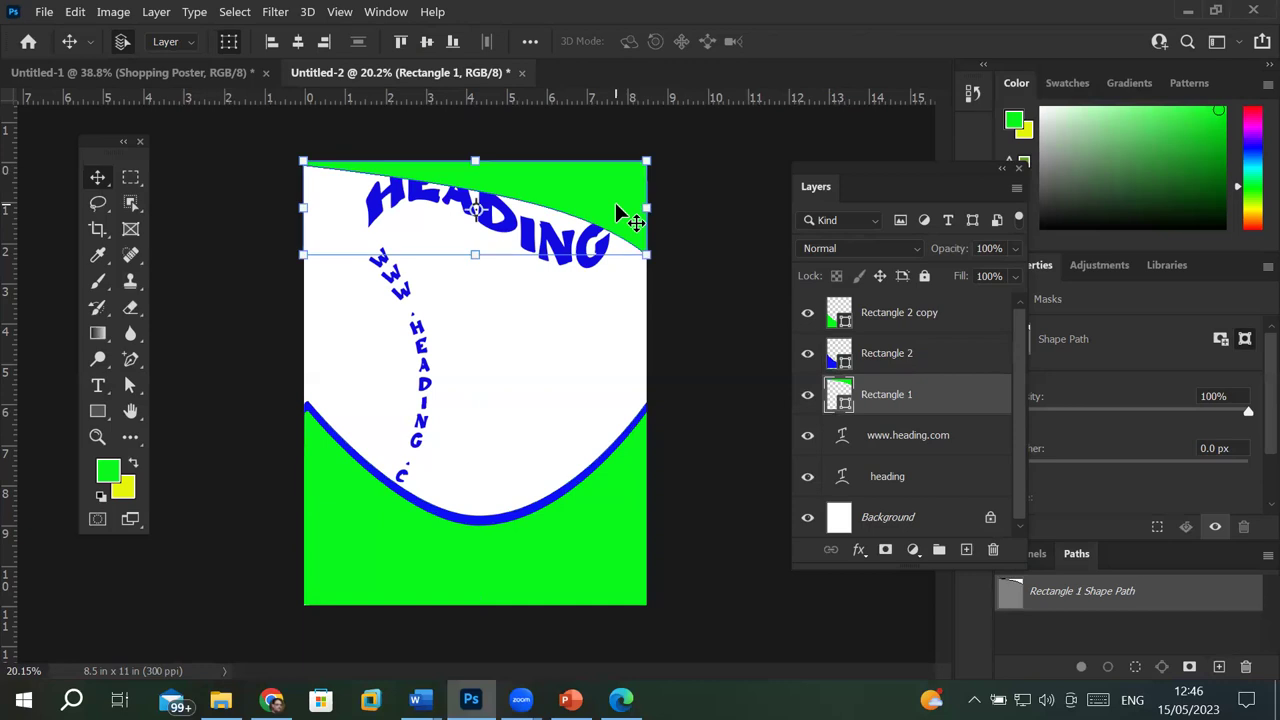
# Step: Duplicate Rectangle 1 and switch the original Rectangle 1's fill to blue
pyautogui.moveTo(880, 395)
pyautogui.mouseDown()
pyautogui.moveTo(977, 497)
pyautogui.moveTo(967, 549)
pyautogui.mouseUp()
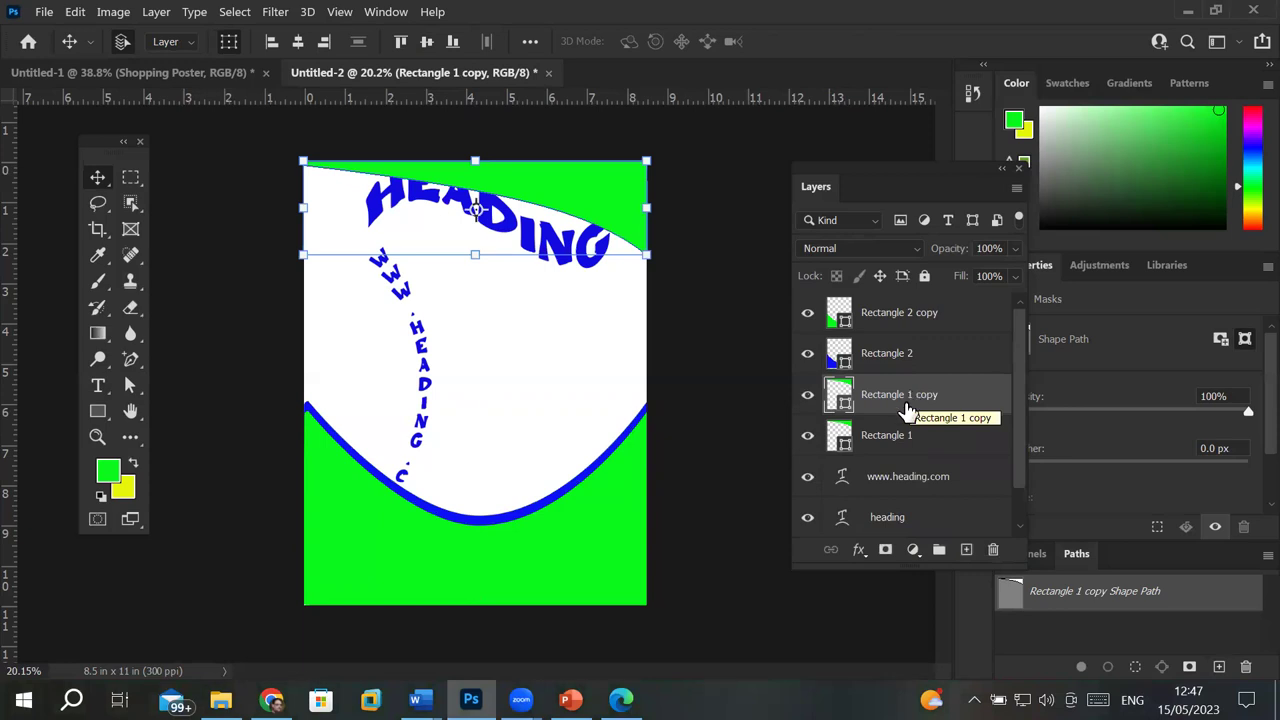
pyautogui.click(886, 448)
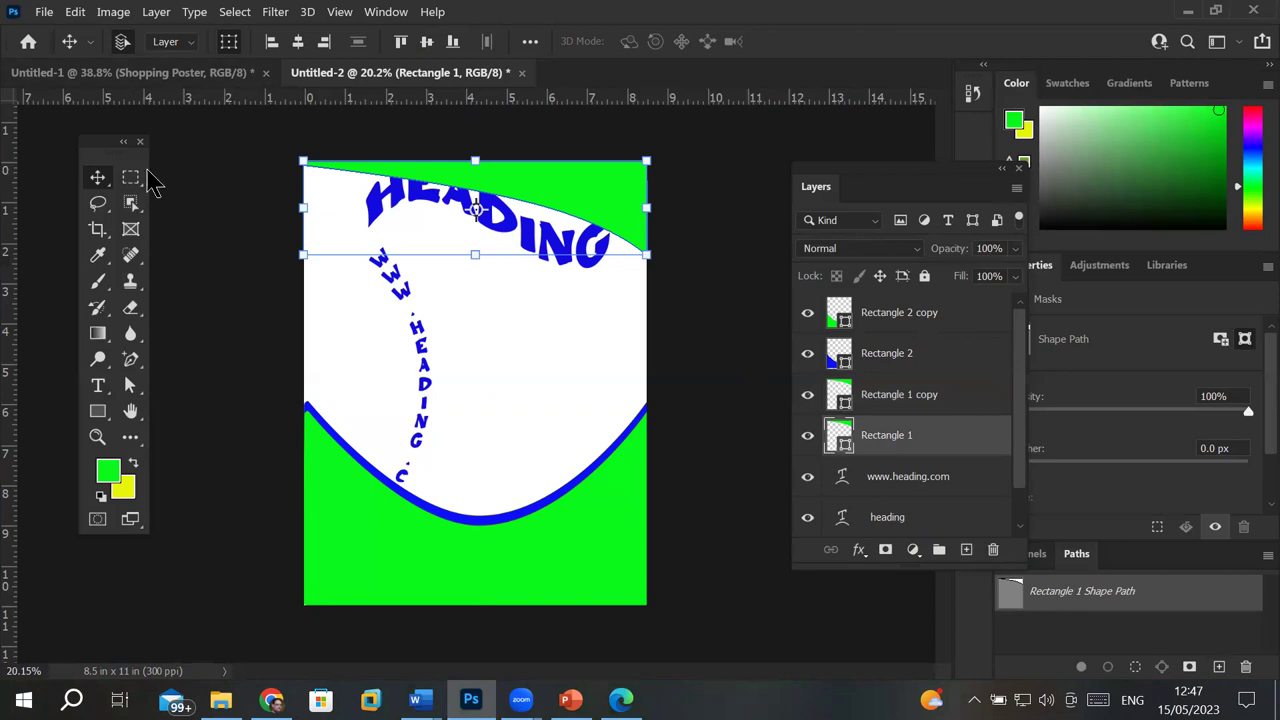
pyautogui.click(98, 414)
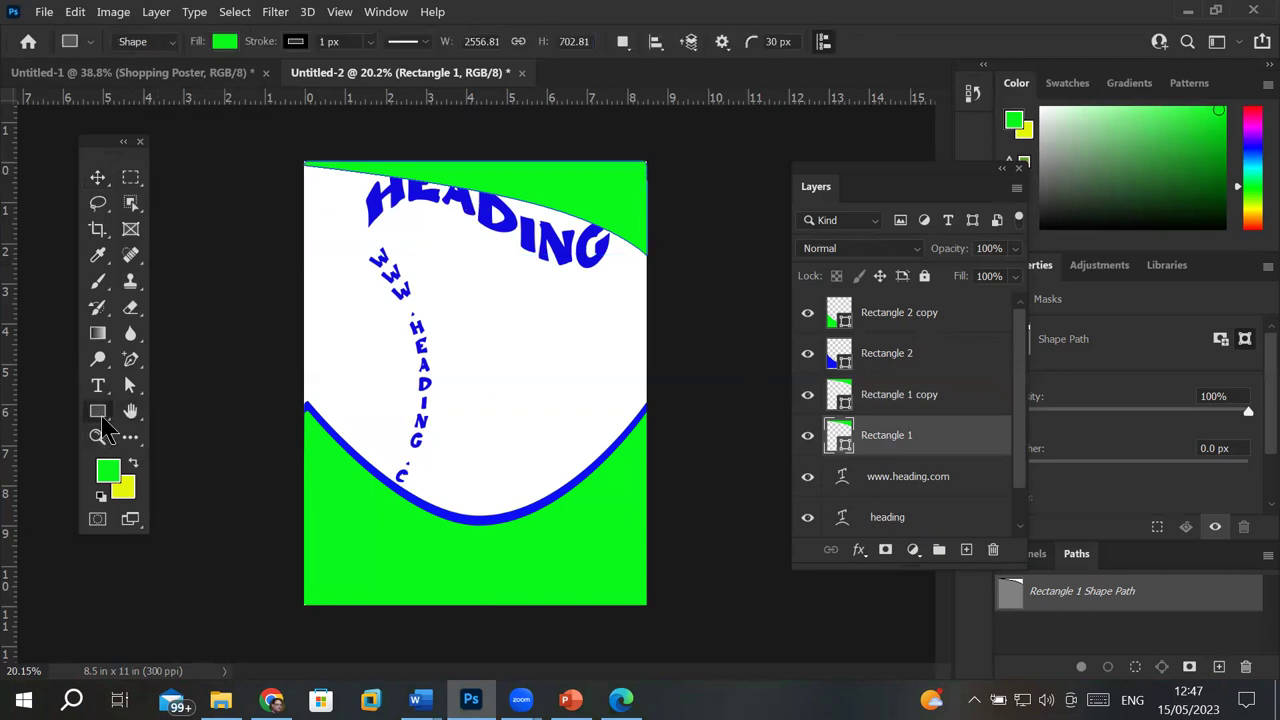
pyautogui.click(224, 42)
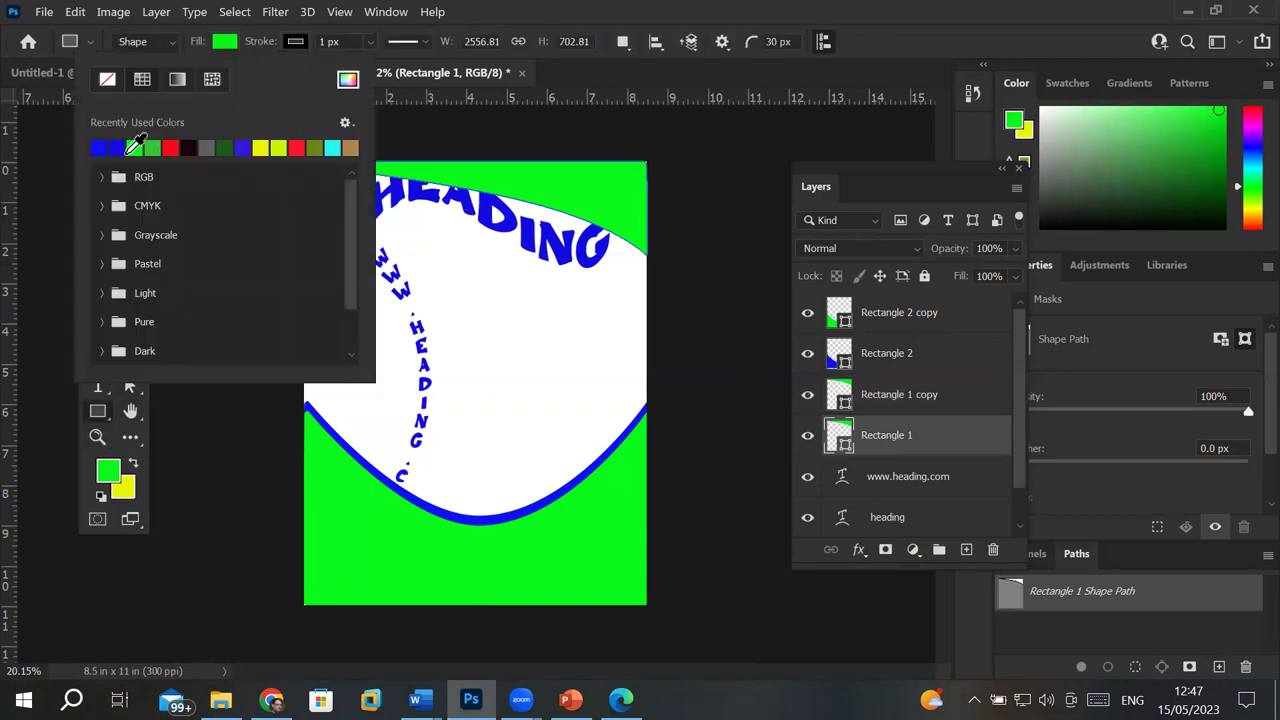
pyautogui.click(125, 150)
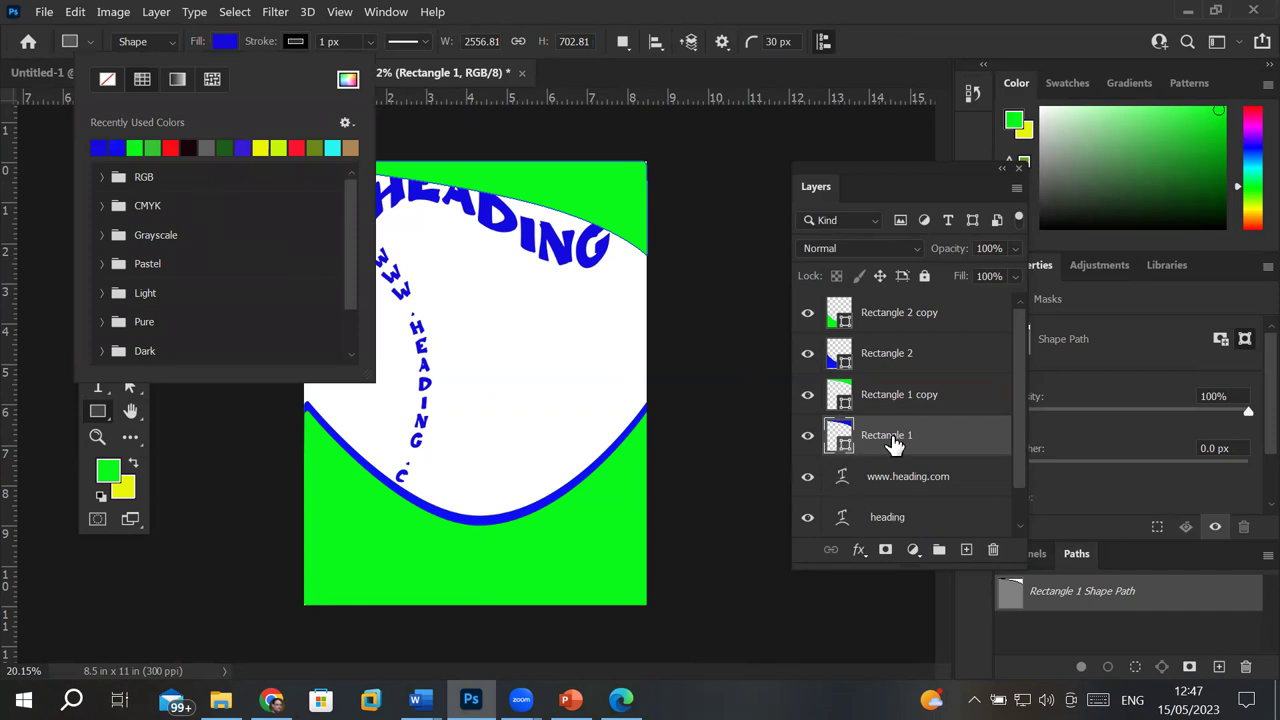
pyautogui.click(893, 445)
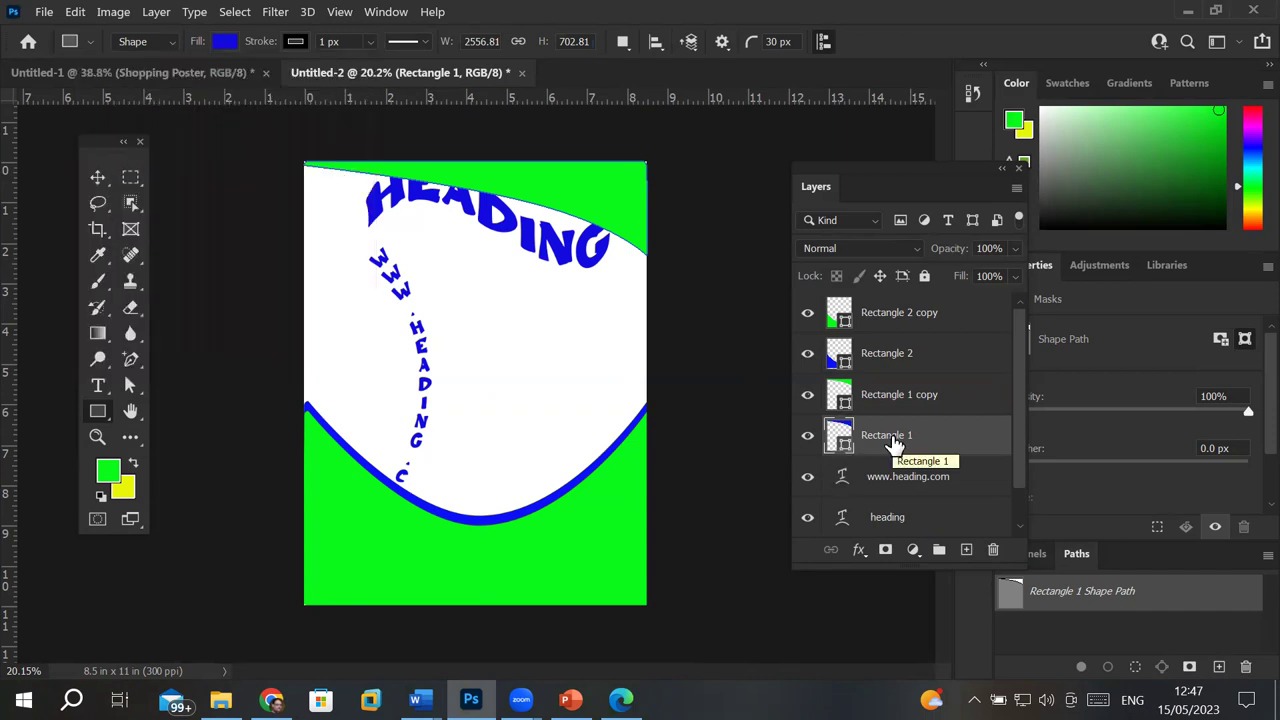
# Step: Nudge the blue Rectangle 1 down slightly and deselect to check it
pyautogui.click(96, 184)
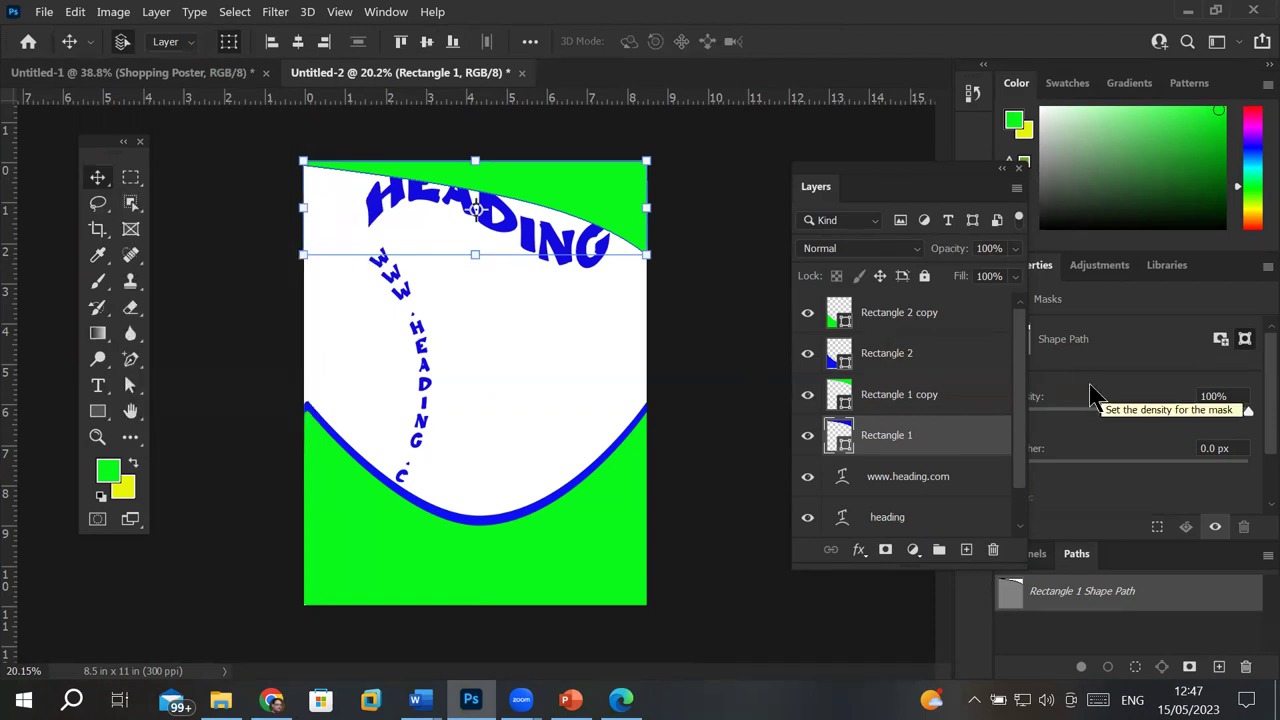
pyautogui.press('Down')
pyautogui.press('Down')
pyautogui.press('Down')
pyautogui.press('Down')
pyautogui.press('Down')
pyautogui.press('Down')
pyautogui.press('Down')
pyautogui.press('Down')
pyautogui.press('Down')
pyautogui.press('Down')
pyautogui.press('Down')
pyautogui.press('Down')
pyautogui.press('Down')
pyautogui.press('Down')
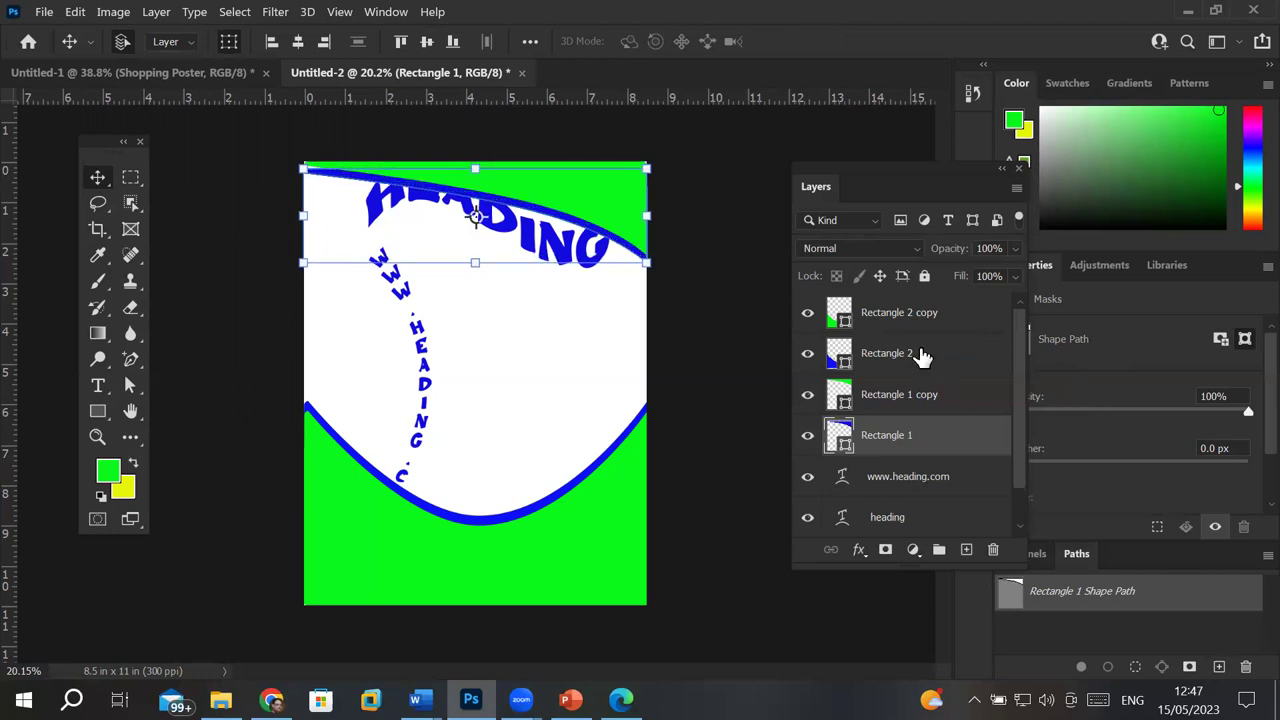
pyautogui.click(224, 195)
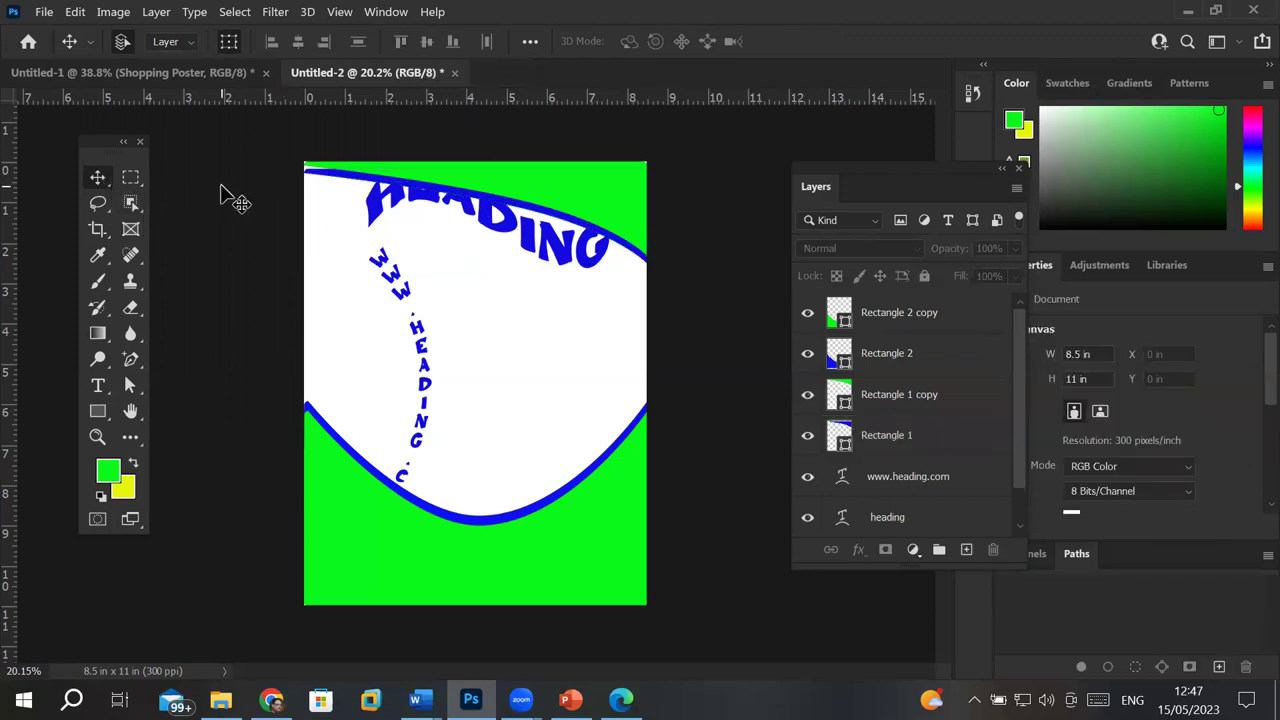
# Step: Rotate the blue Rectangle 1 about 10° and shift it right and down
pyautogui.click(860, 445)
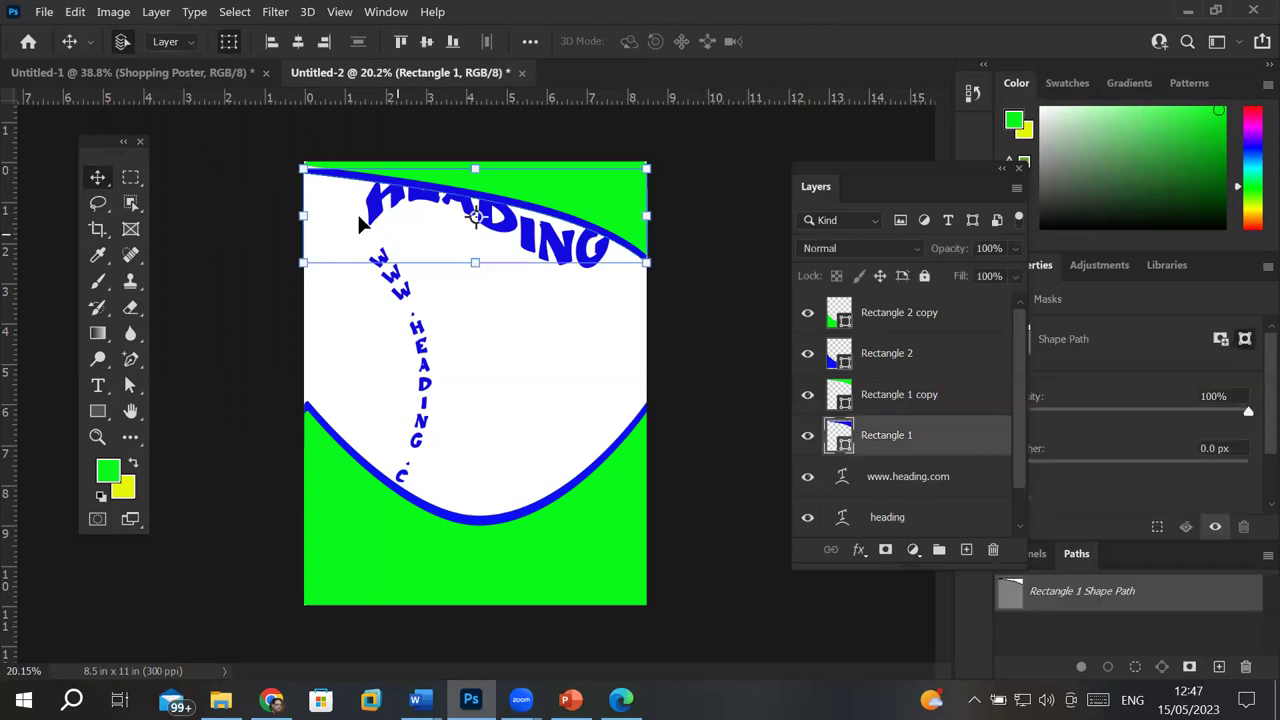
pyautogui.click(292, 145)
pyautogui.moveTo(292, 145); pyautogui.dragTo(307, 133)
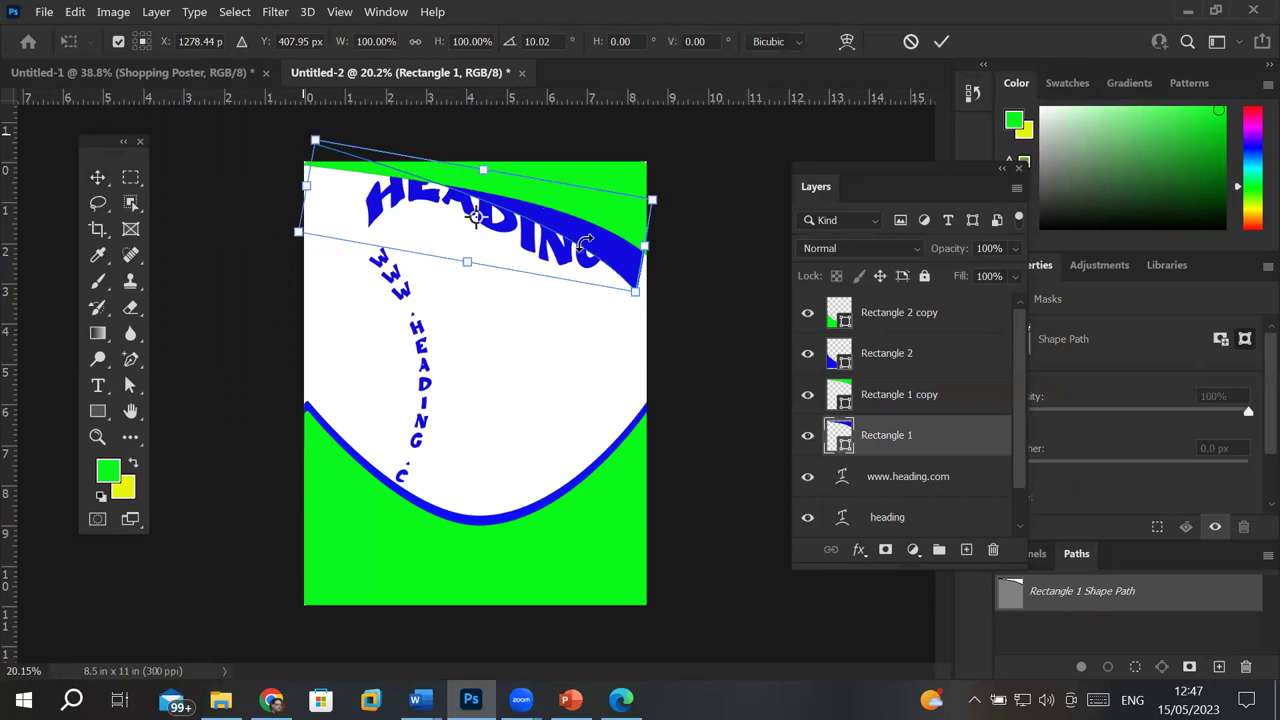
pyautogui.moveTo(602, 245); pyautogui.dragTo(617, 258)
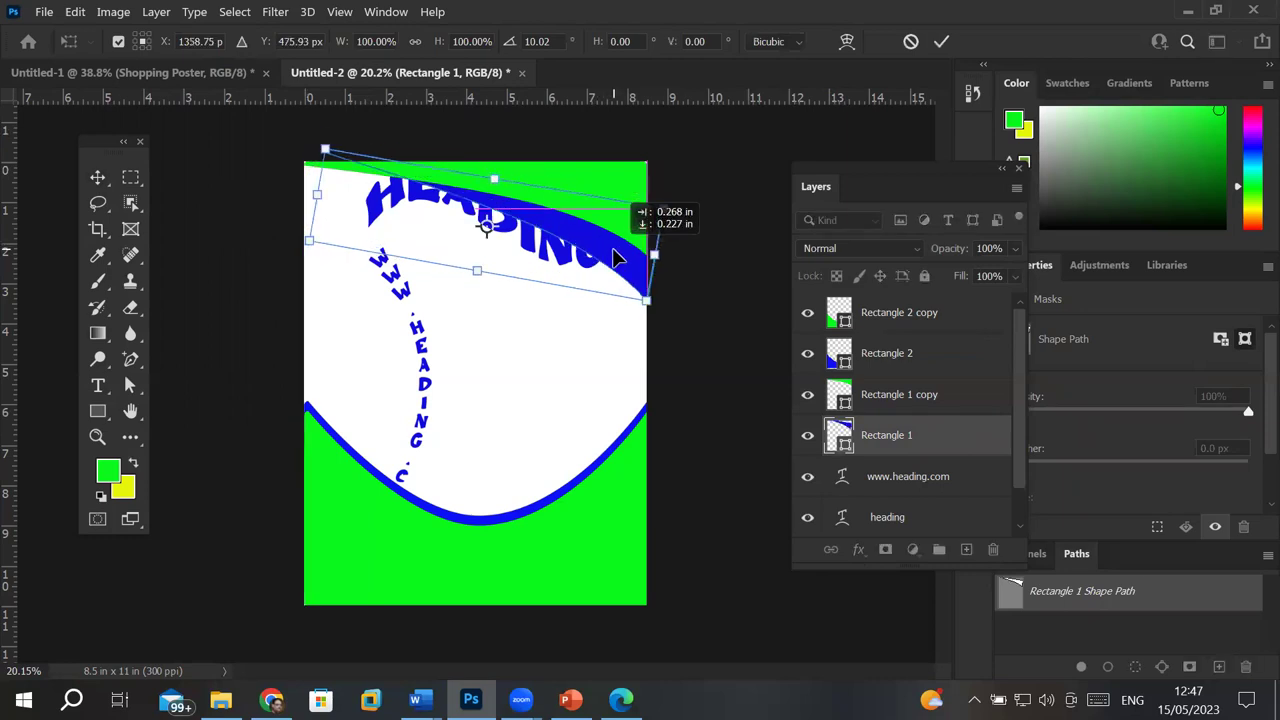
pyautogui.scroll(2, 687, 191)
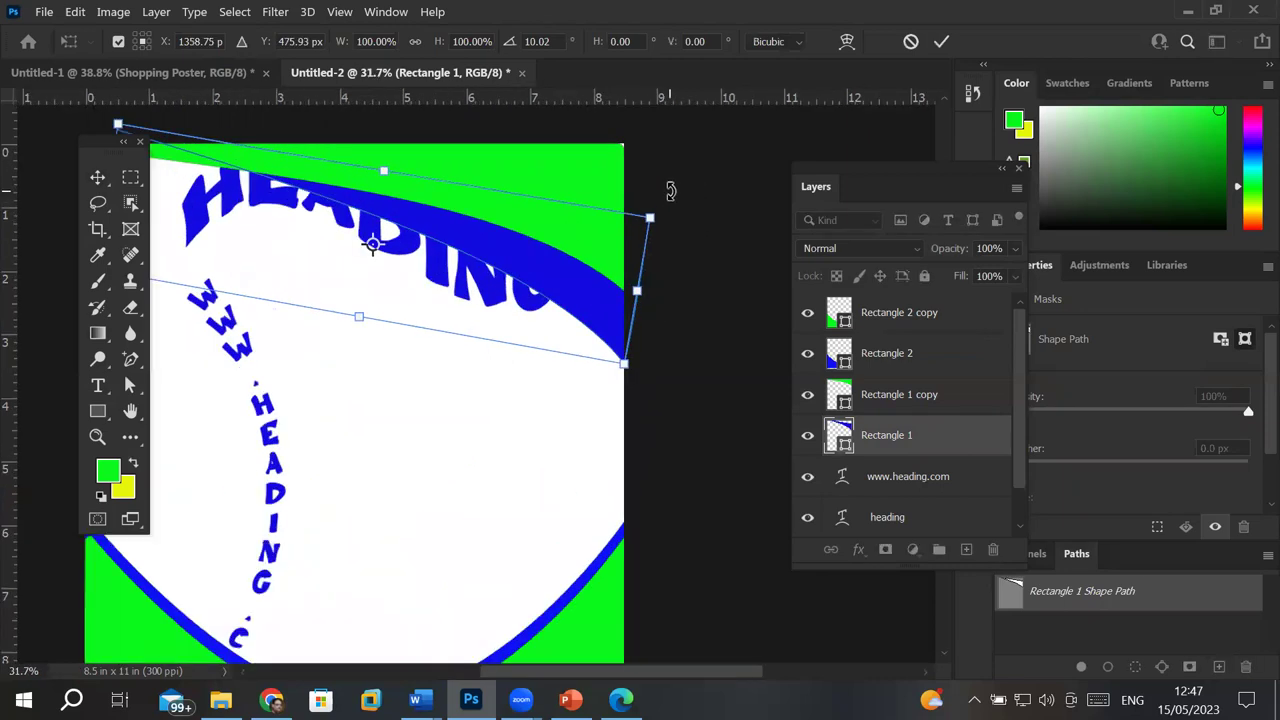
# Step: Commit the blue shape's rotation and drag the HEADING text down to mid-page
pyautogui.click(900, 487)
pyautogui.click(895, 525)
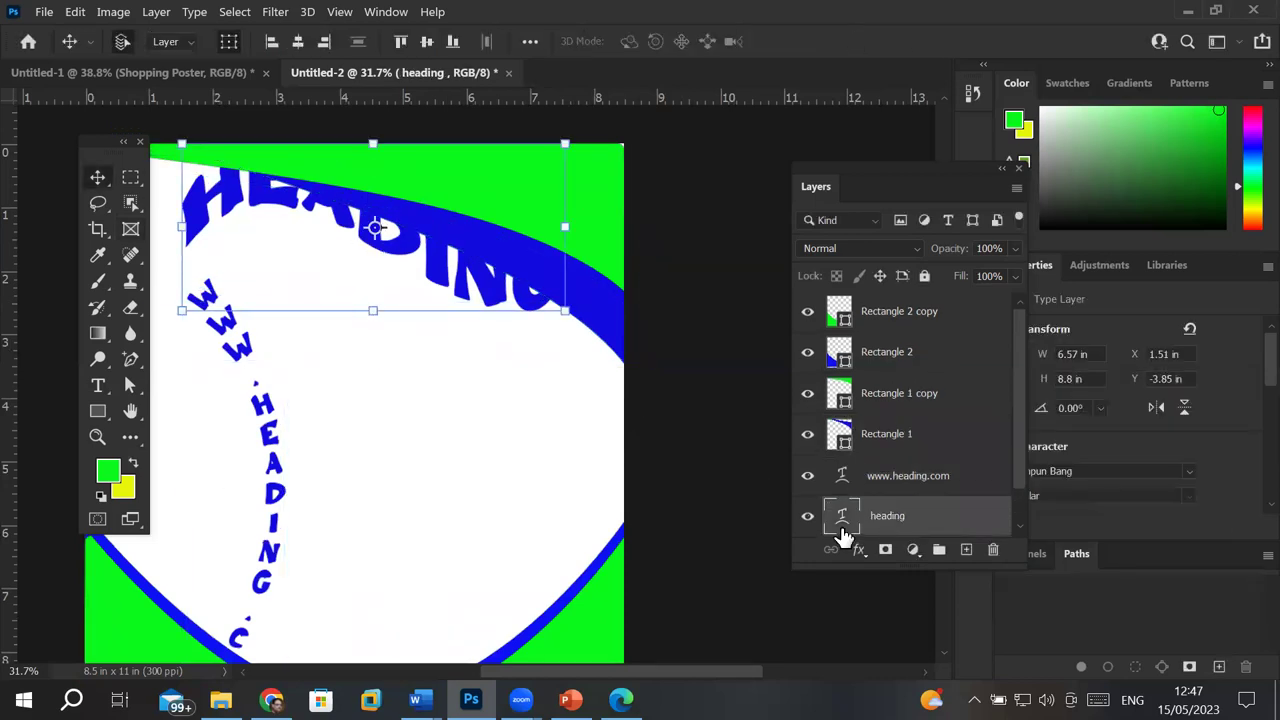
pyautogui.moveTo(401, 259); pyautogui.dragTo(452, 414)
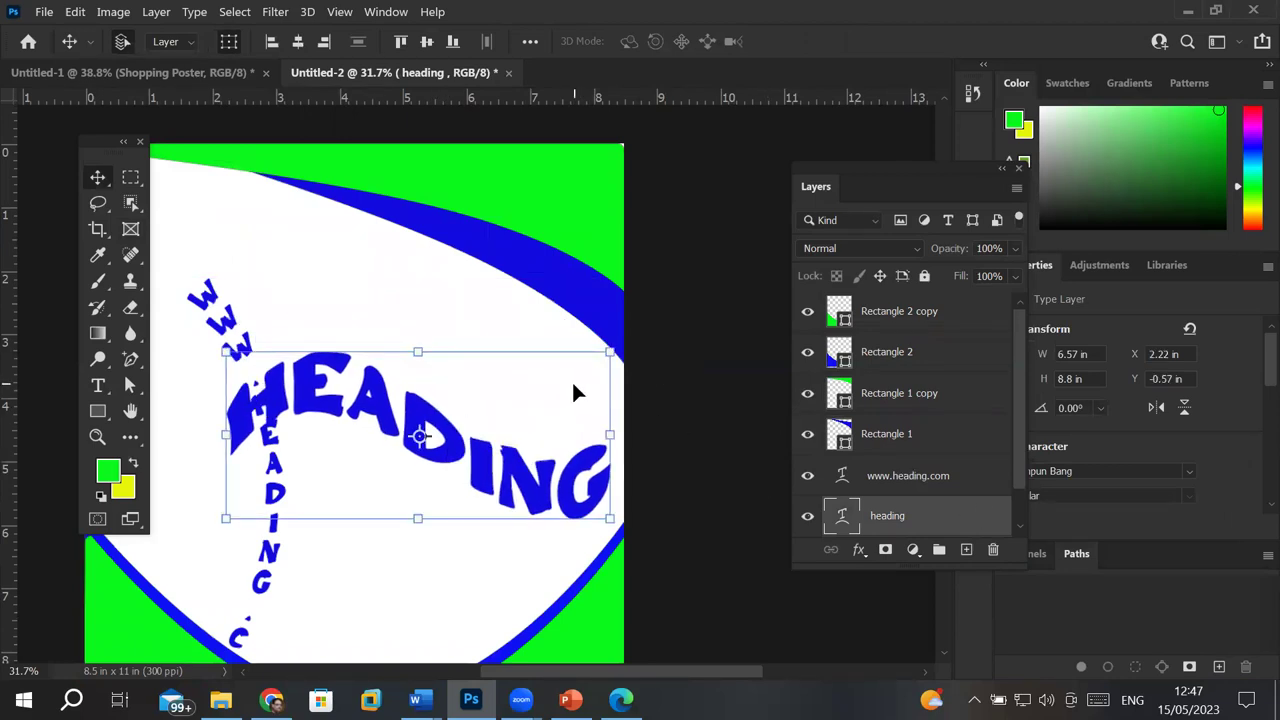
pyautogui.keyDown('alt'); pyautogui.scroll(-3, 571, 380); pyautogui.keyUp('alt')
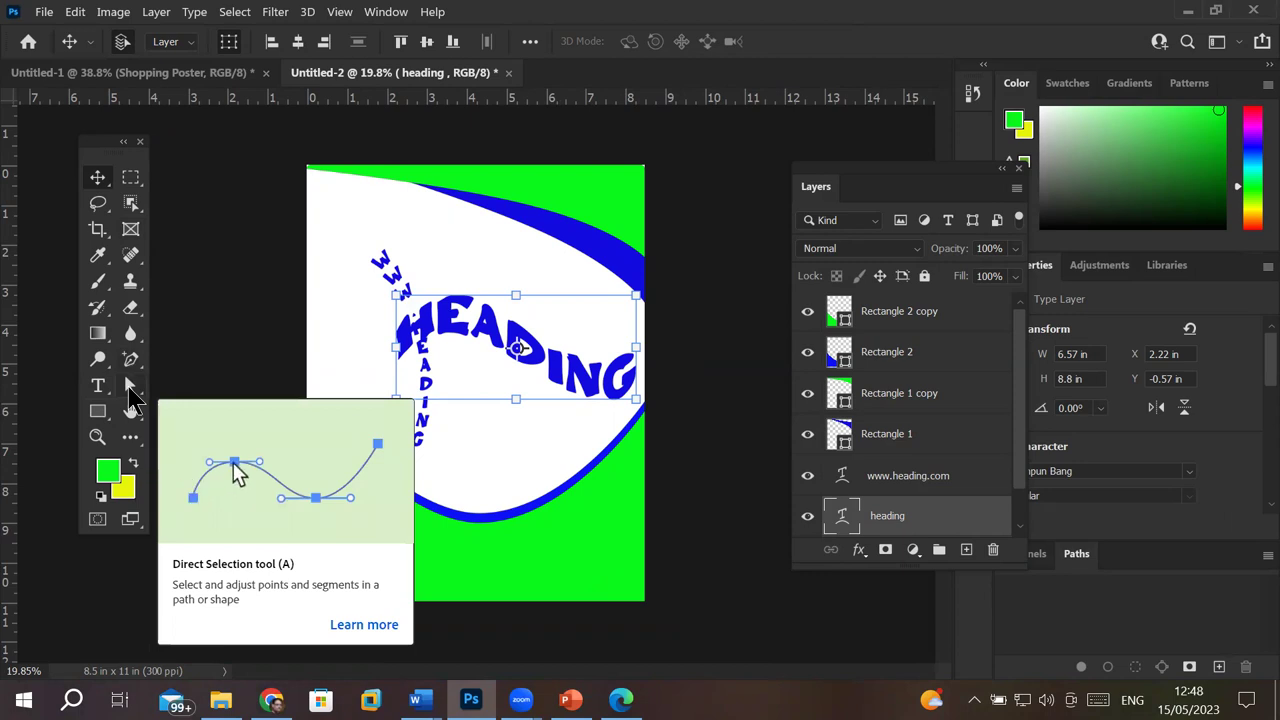
# Step: Draw a rounded 4.1 × 0.76 in pill rectangle near the top-left edge
pyautogui.click(99, 414)
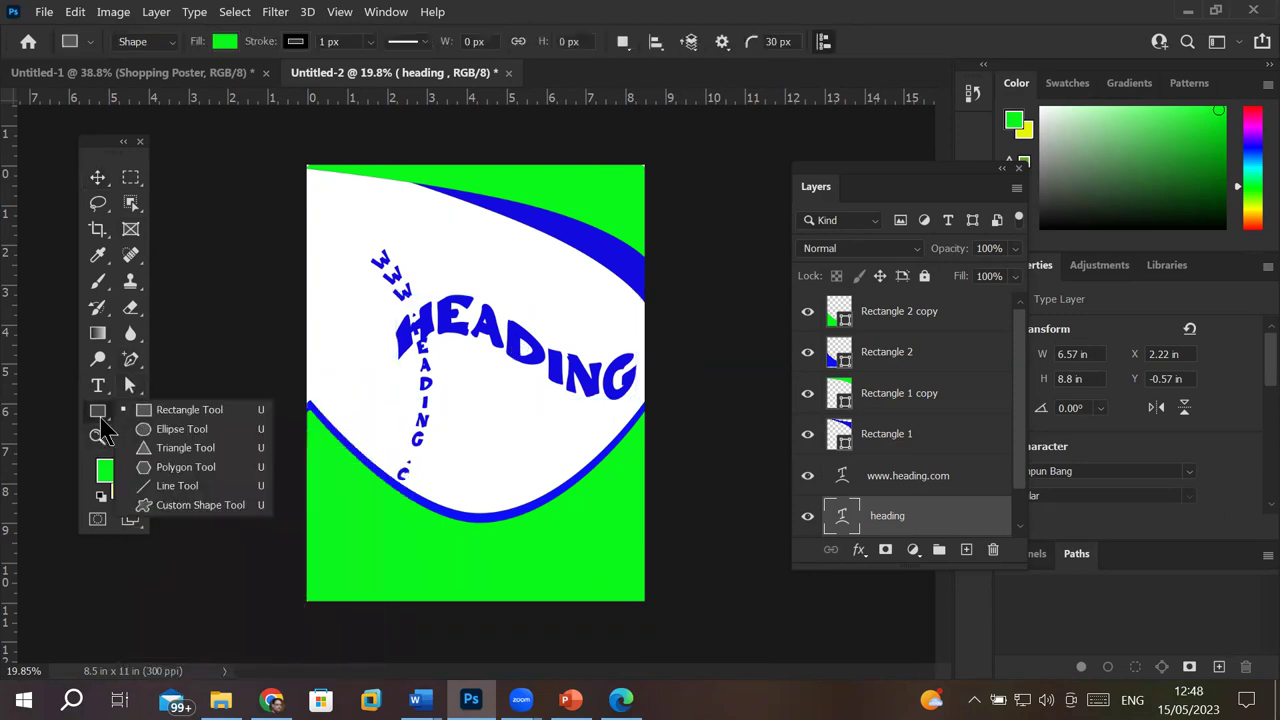
pyautogui.click(168, 411)
pyautogui.moveTo(365, 297); pyautogui.dragTo(202, 374)
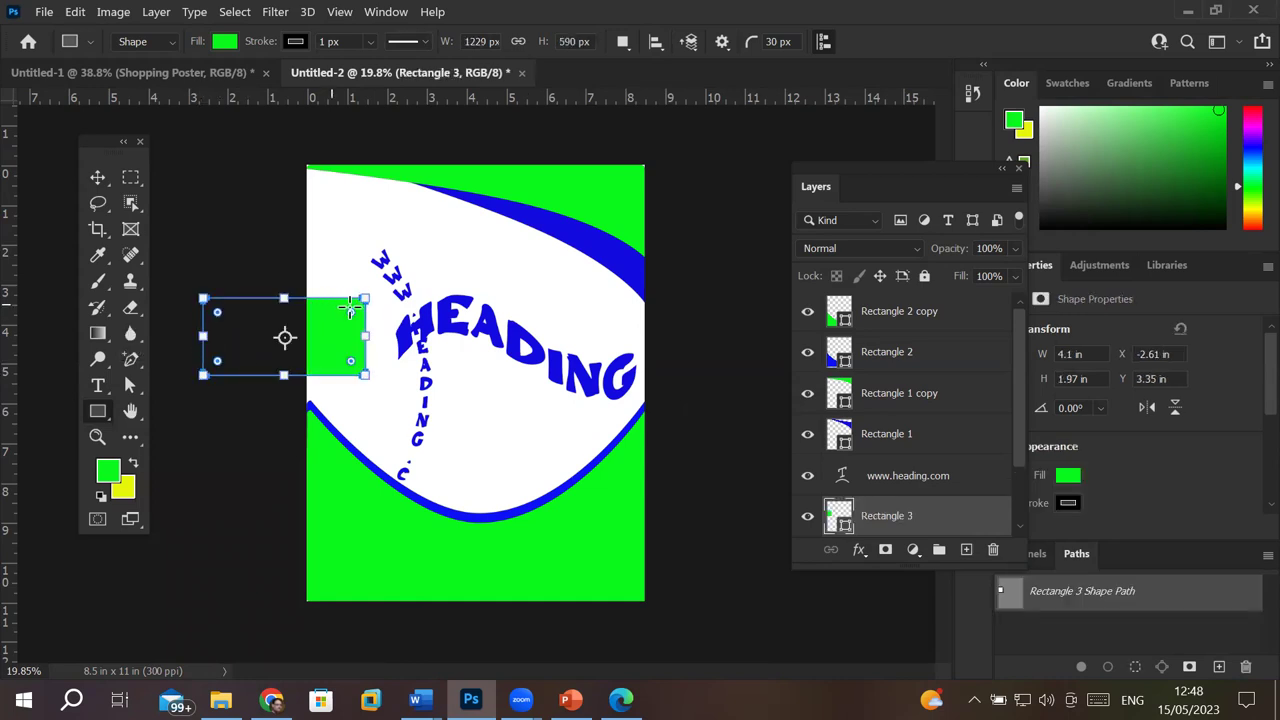
pyautogui.moveTo(350, 313); pyautogui.dragTo(314, 330)
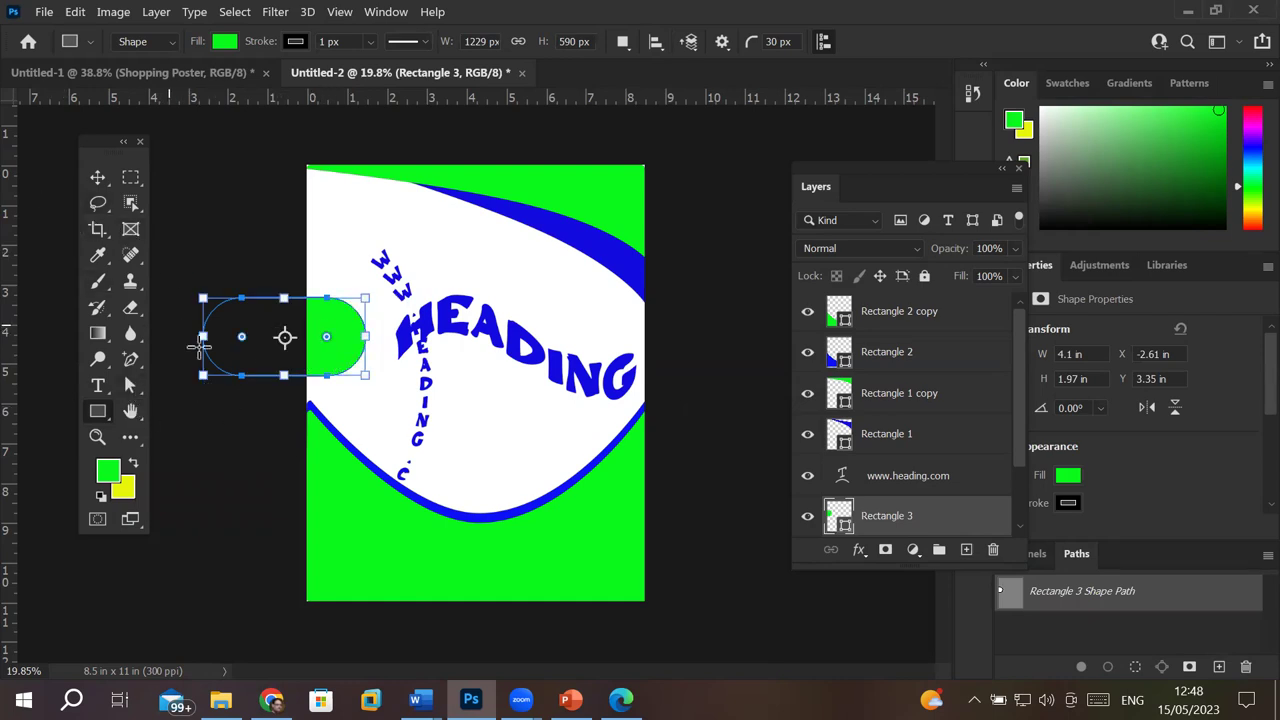
pyautogui.moveTo(280, 377); pyautogui.dragTo(292, 328)
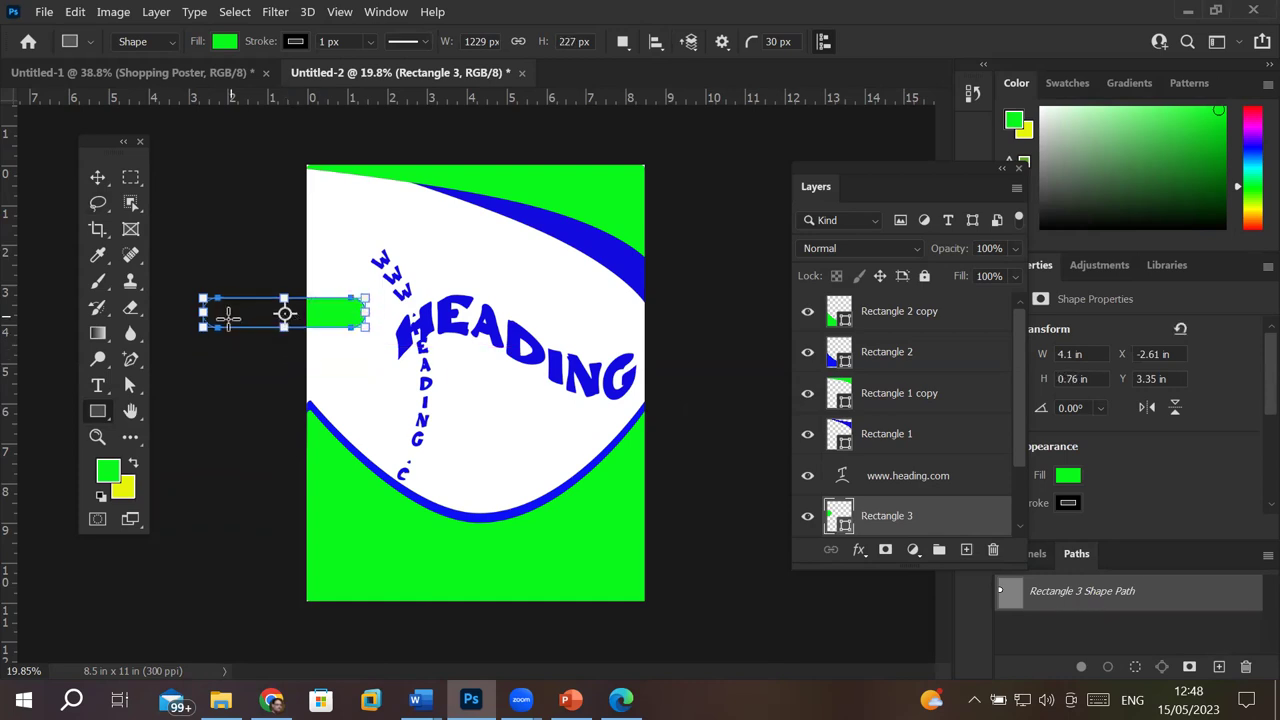
pyautogui.moveTo(337, 313); pyautogui.dragTo(341, 214)
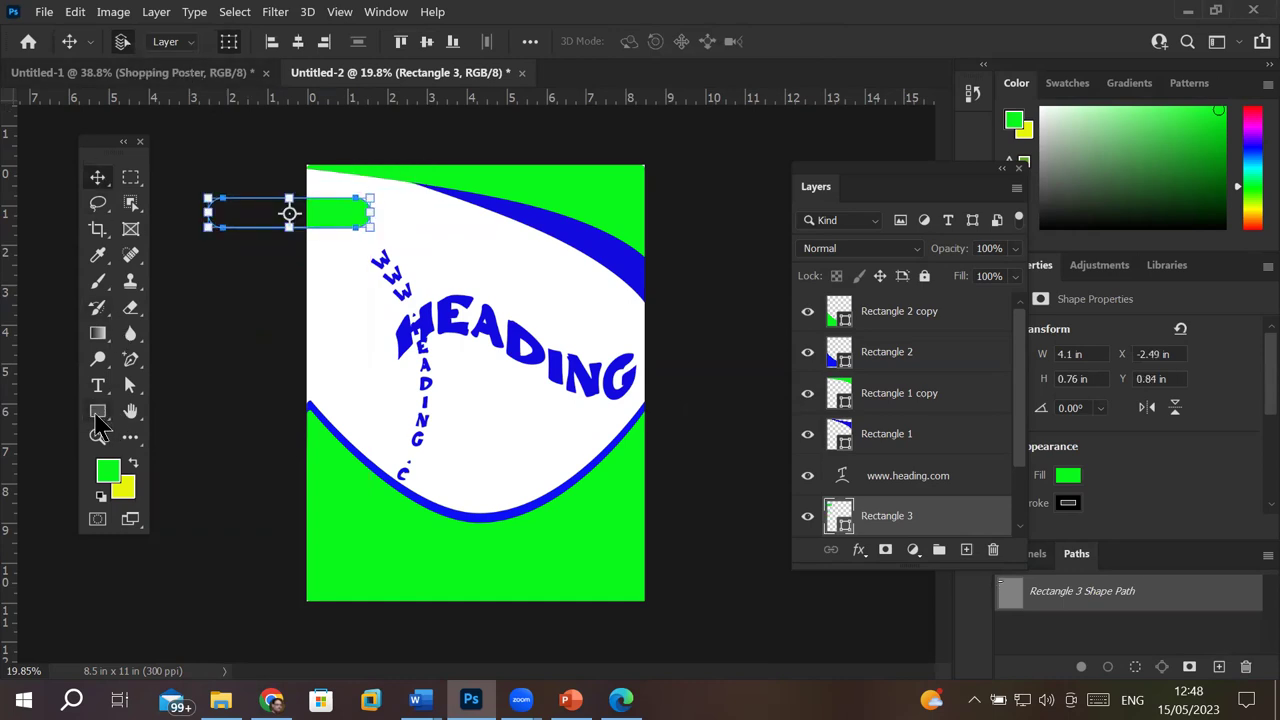
# Step: Change the pill rectangle's fill colour to red
pyautogui.click(97, 412)
pyautogui.click(224, 41)
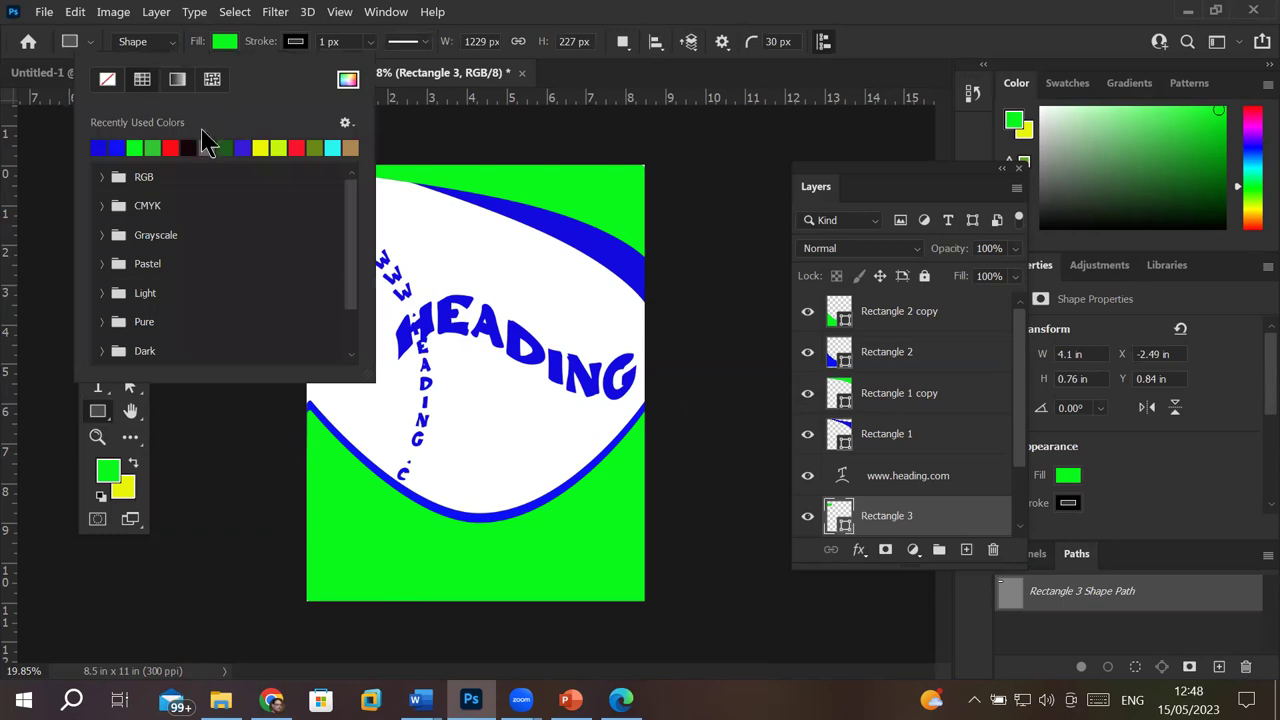
pyautogui.click(171, 148)
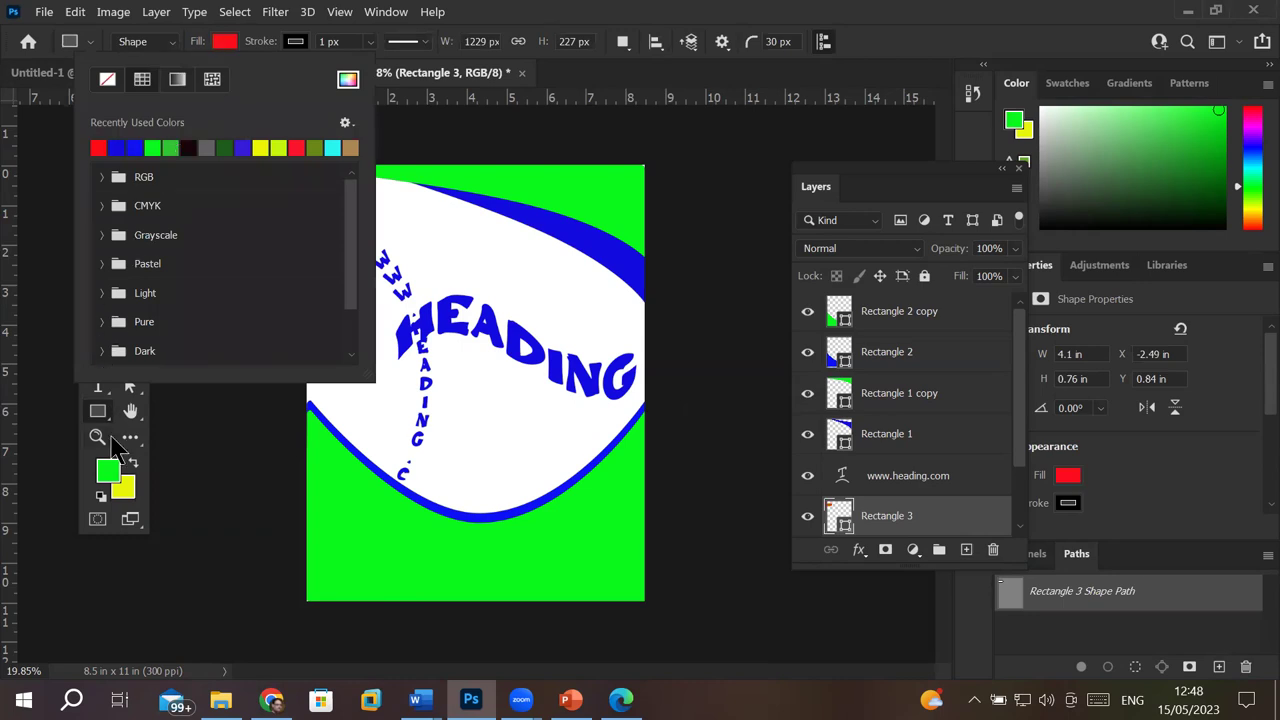
pyautogui.press('Escape')
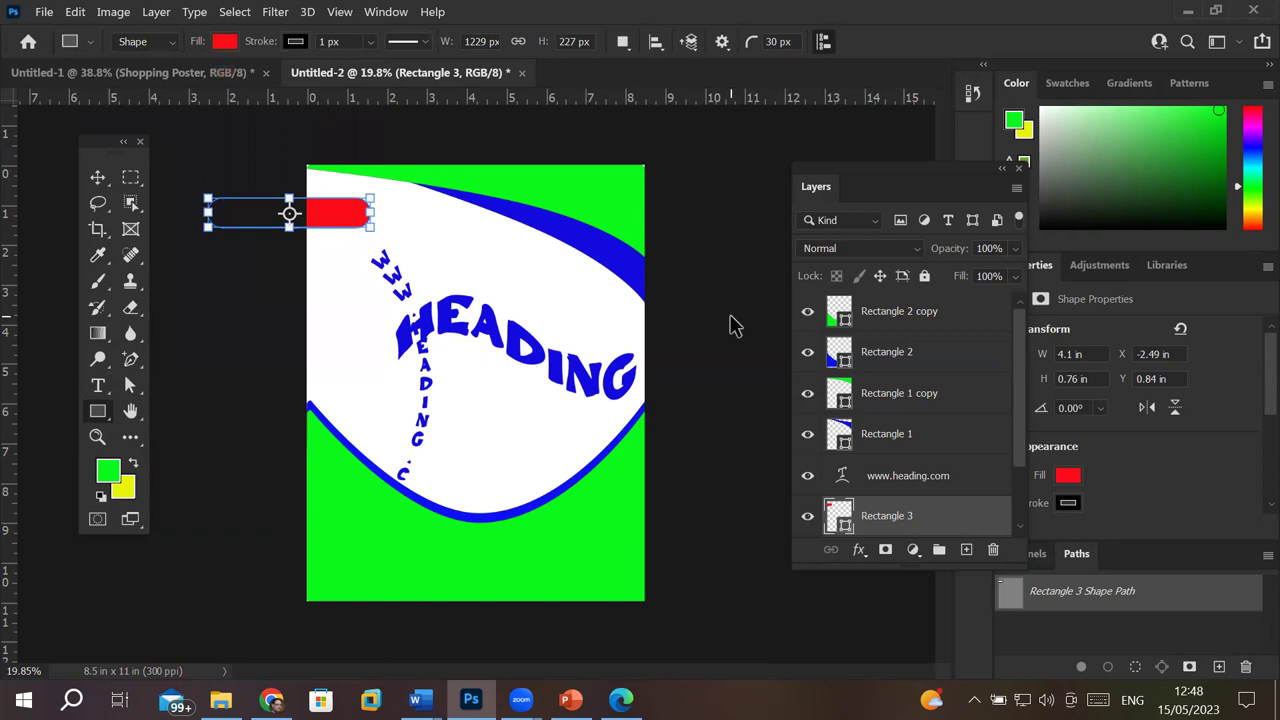
# Step: Duplicate the red pill twice, stacking the copies evenly below it
pyautogui.hotkey('ctrl', 'j')
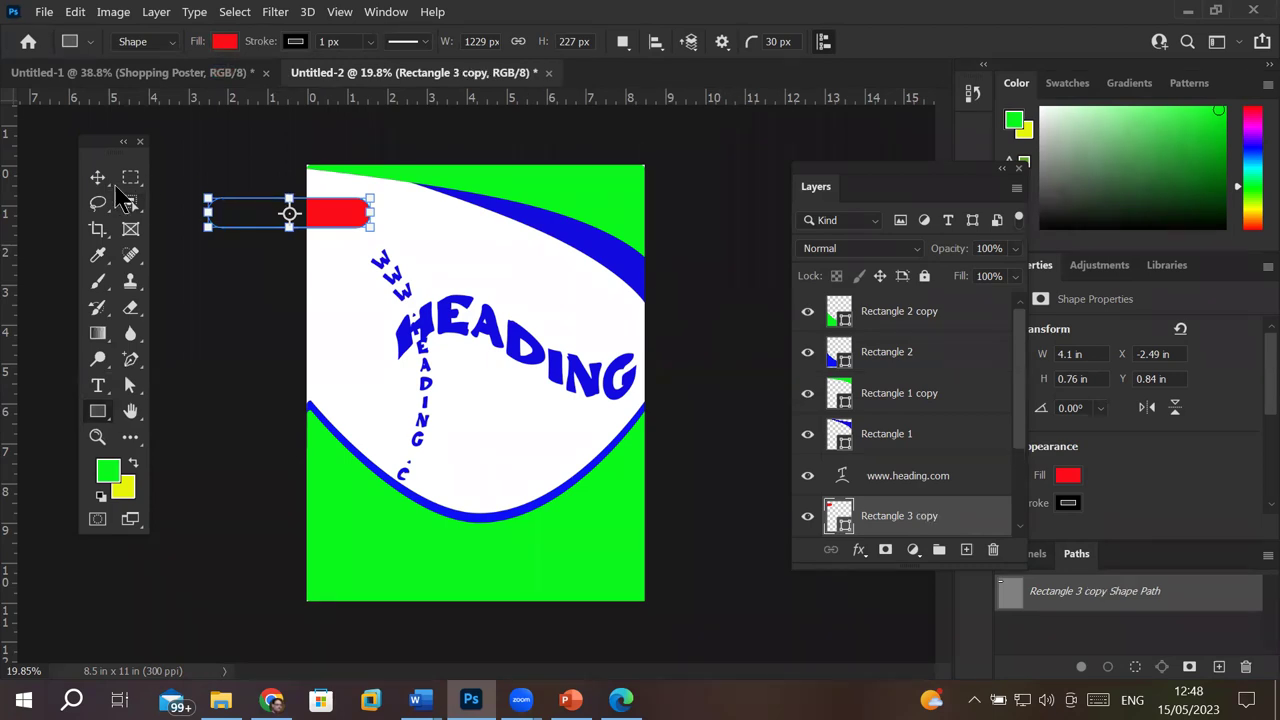
pyautogui.click(98, 178)
pyautogui.moveTo(333, 224); pyautogui.dragTo(335, 268)
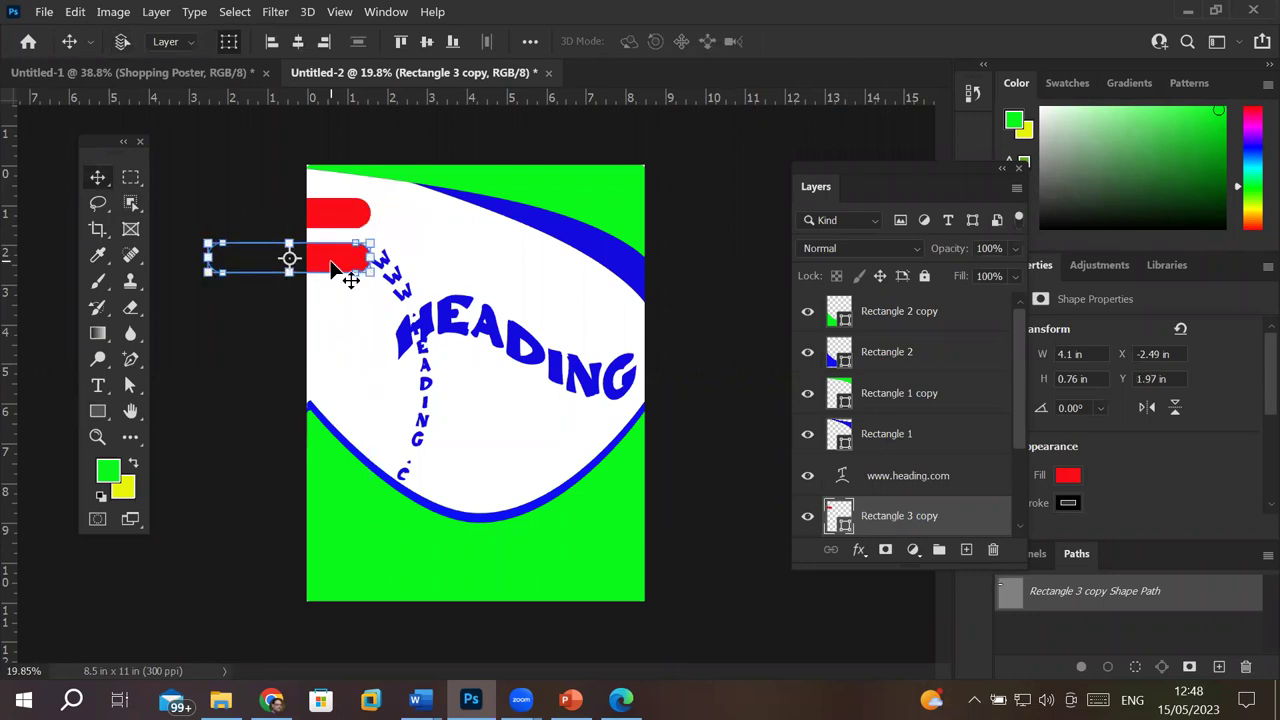
pyautogui.hotkey('ctrl', 'j')
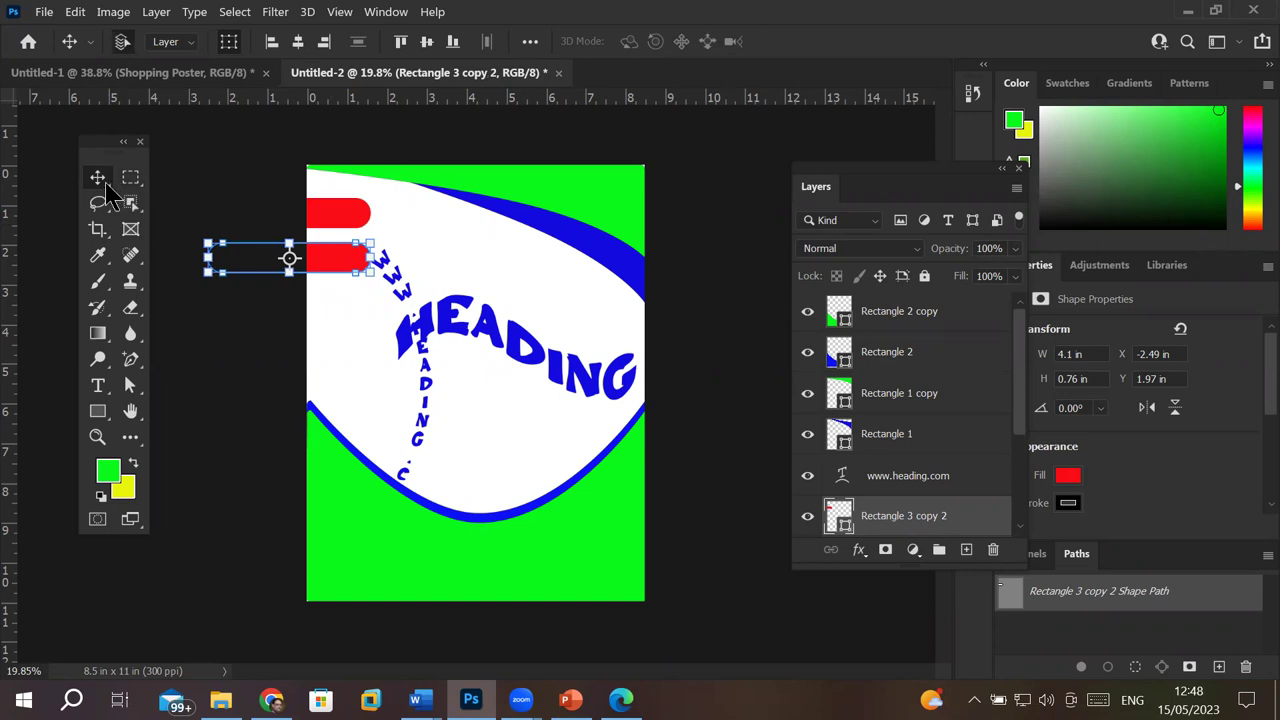
pyautogui.moveTo(325, 273); pyautogui.dragTo(323, 319)
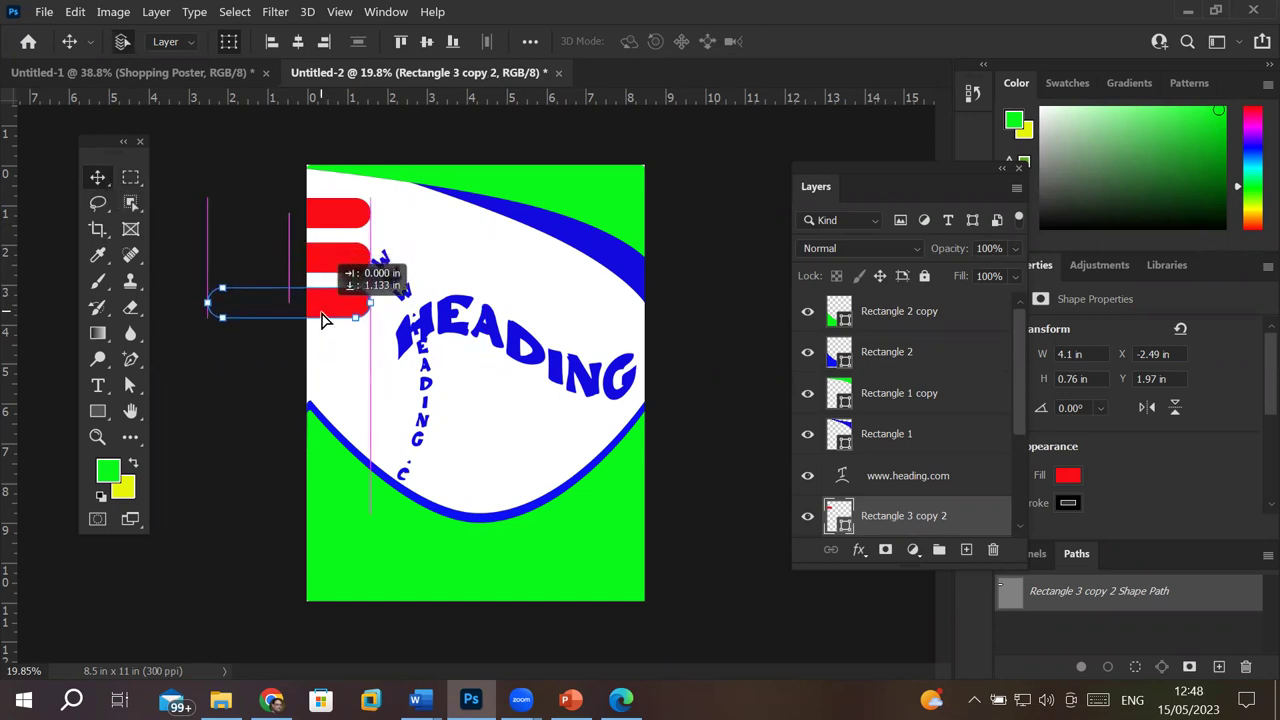
pyautogui.click(212, 226)
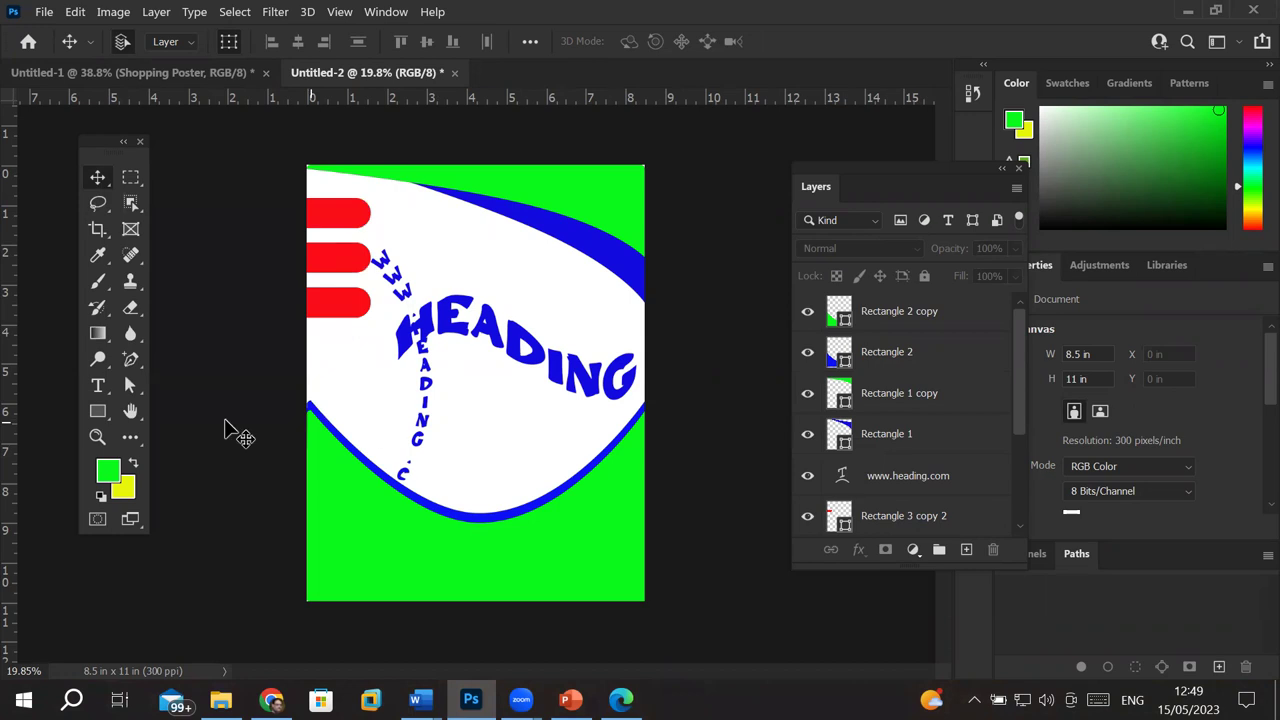
# Step: Move the warped HEADING to the poster bottom and raise its layer to the top
pyautogui.click(98, 387)
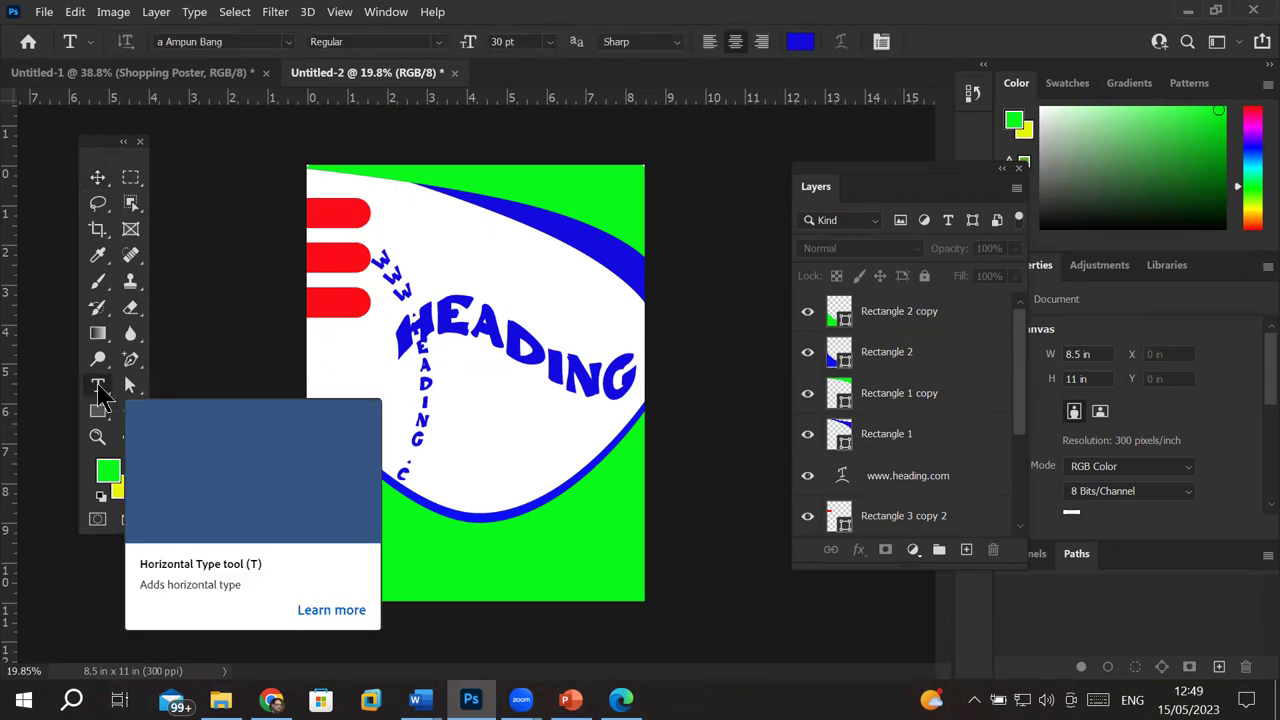
pyautogui.click(97, 186)
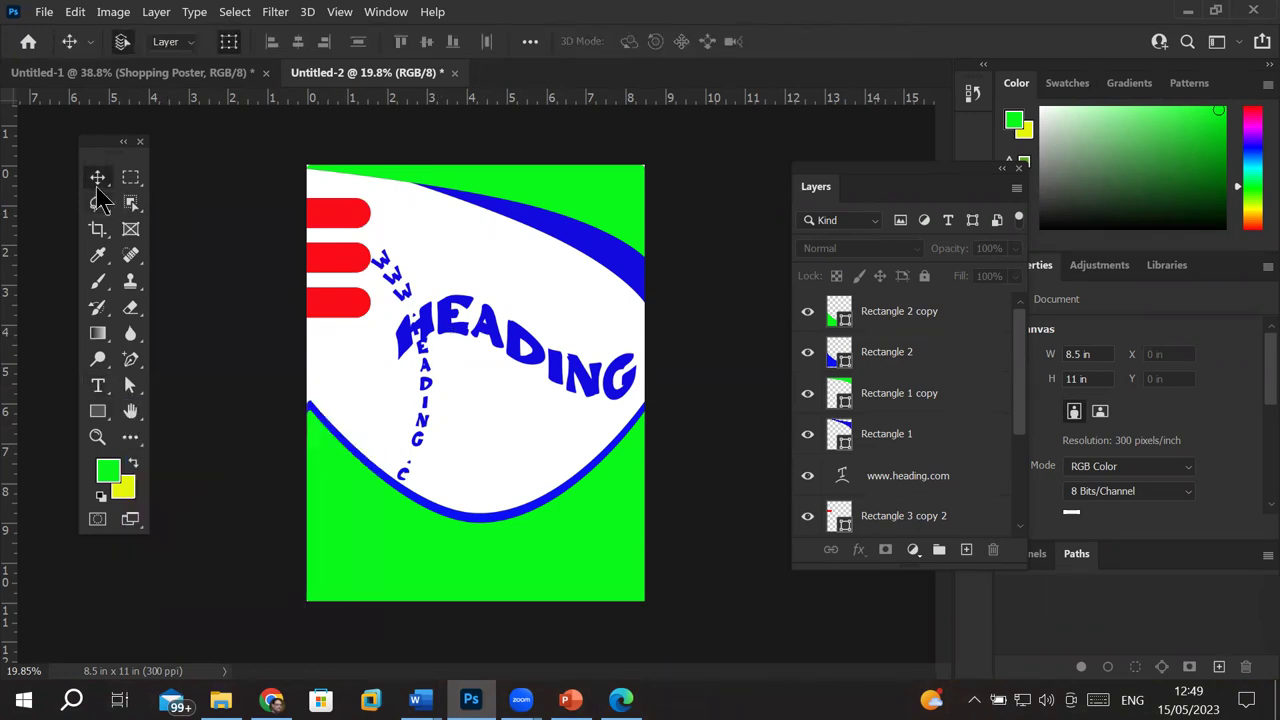
pyautogui.moveTo(508, 348)
pyautogui.mouseDown()
pyautogui.moveTo(530, 190)
pyautogui.moveTo(502, 275)
pyautogui.mouseUp()
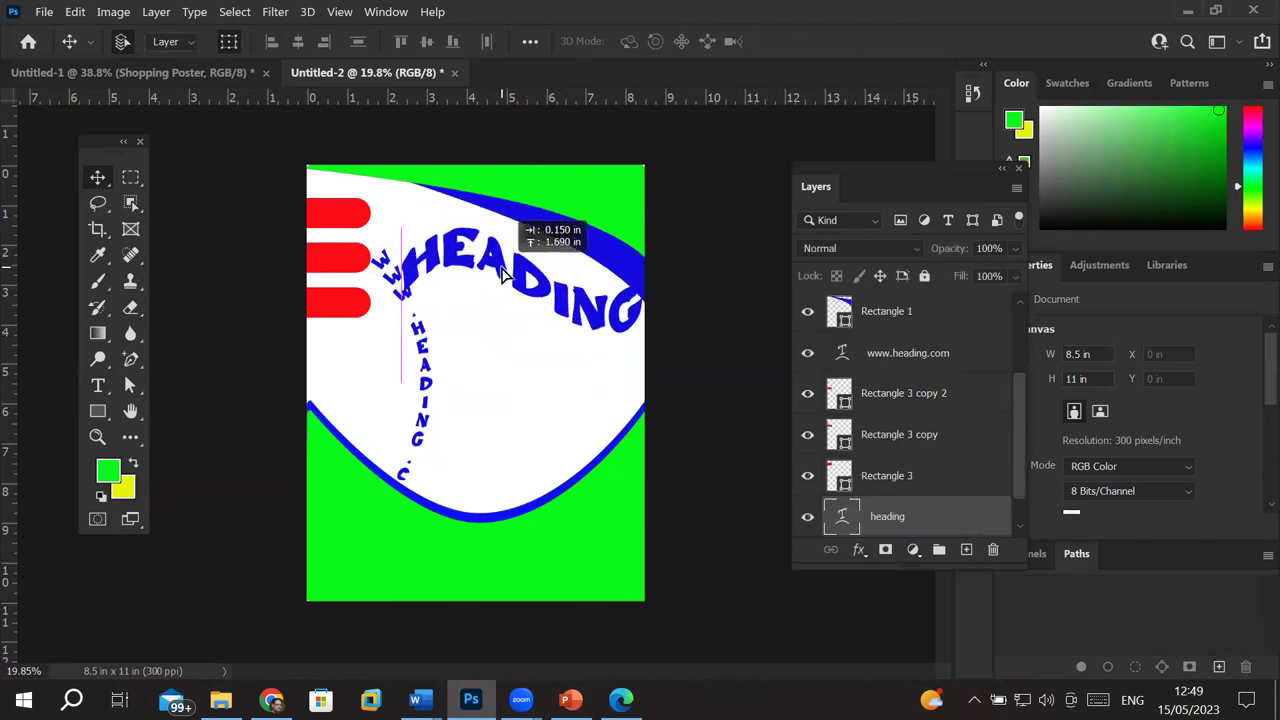
pyautogui.moveTo(502, 275); pyautogui.dragTo(510, 573)
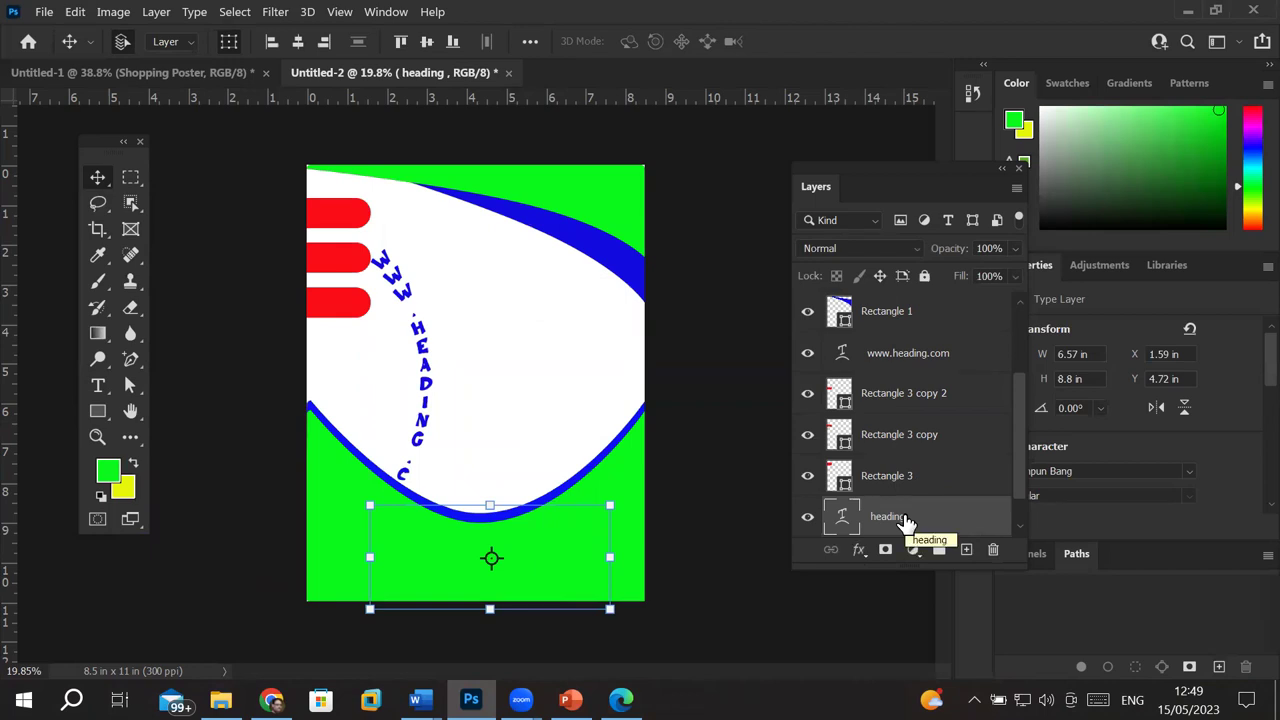
pyautogui.moveTo(905, 520); pyautogui.dragTo(913, 350)
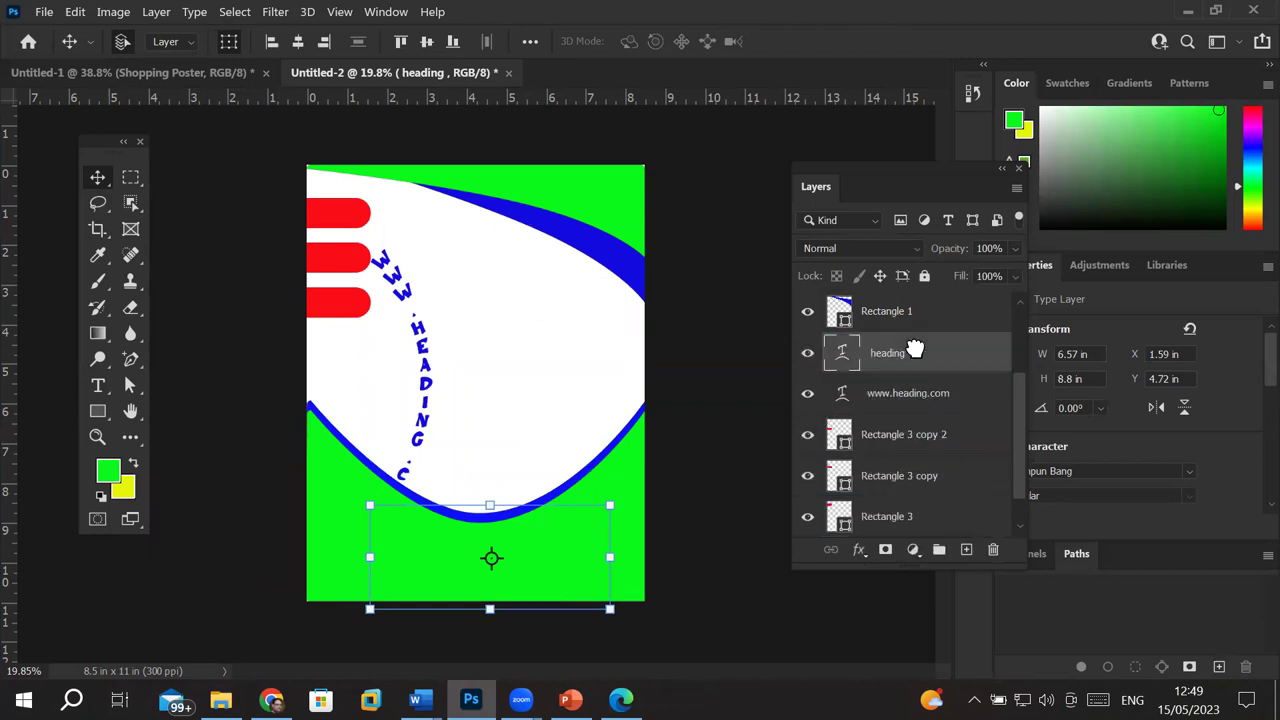
pyautogui.moveTo(1018, 420); pyautogui.dragTo(1020, 334)
pyautogui.moveTo(894, 479); pyautogui.dragTo(909, 298)
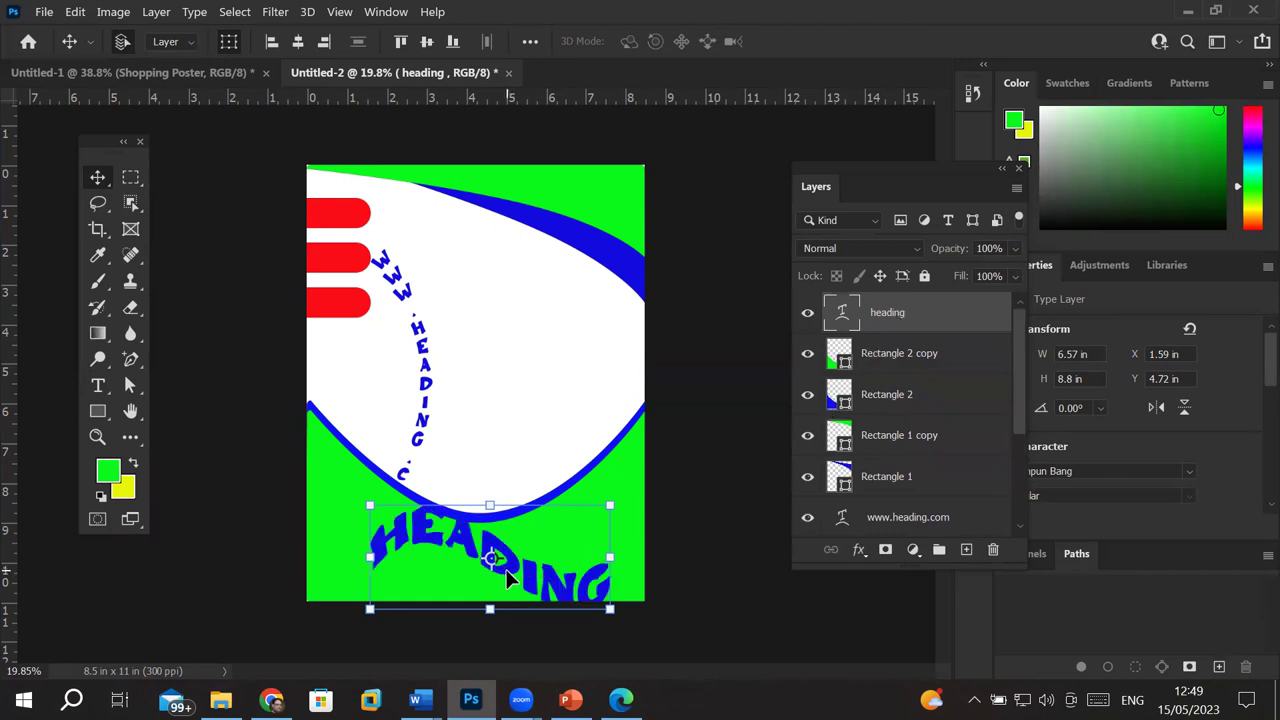
pyautogui.moveTo(504, 565); pyautogui.dragTo(453, 585)
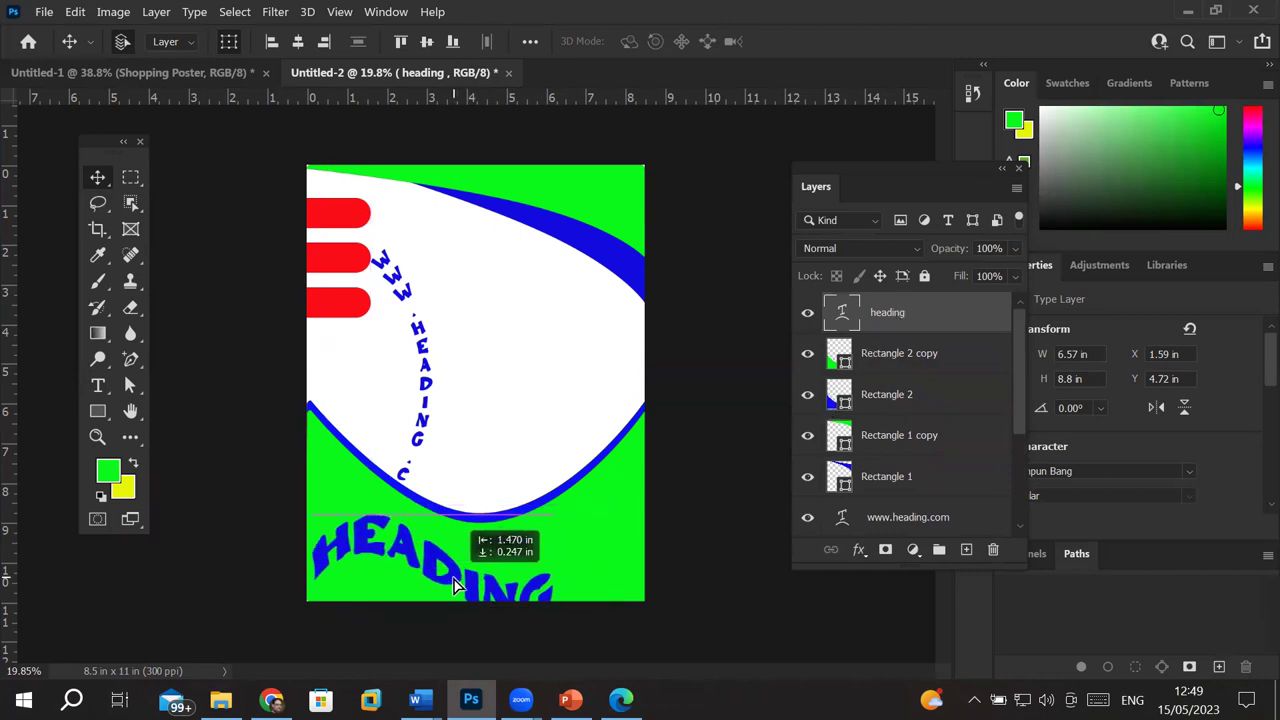
pyautogui.click(421, 343)
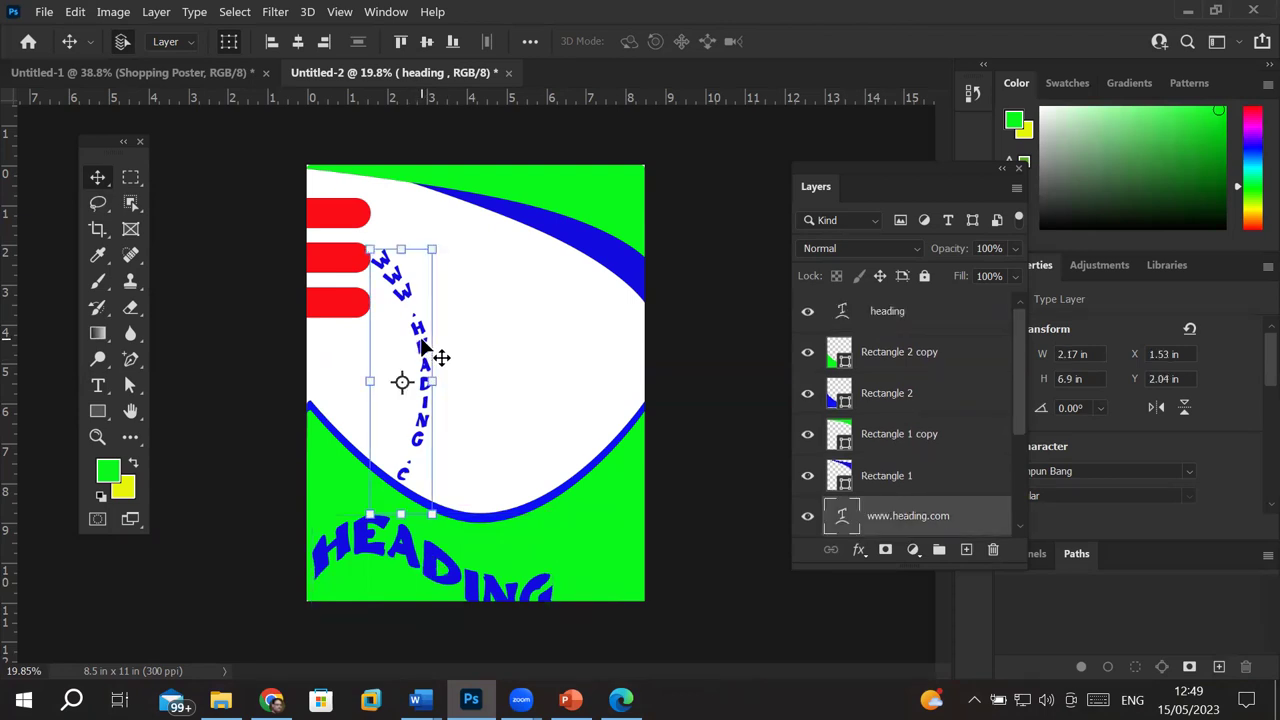
pyautogui.moveTo(421, 343)
pyautogui.mouseDown()
pyautogui.moveTo(617, 459)
pyautogui.moveTo(627, 490)
pyautogui.moveTo(652, 430)
pyautogui.moveTo(652, 283)
pyautogui.moveTo(623, 308)
pyautogui.mouseUp()
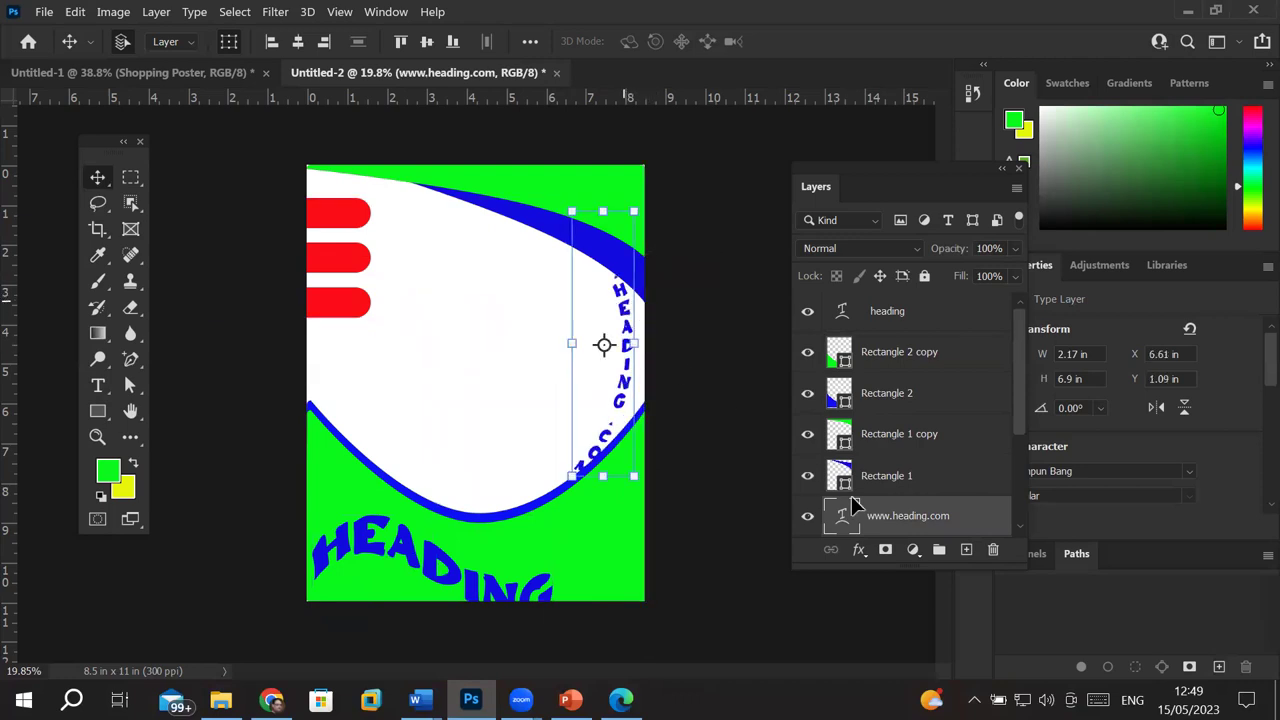
pyautogui.moveTo(895, 530); pyautogui.dragTo(906, 342)
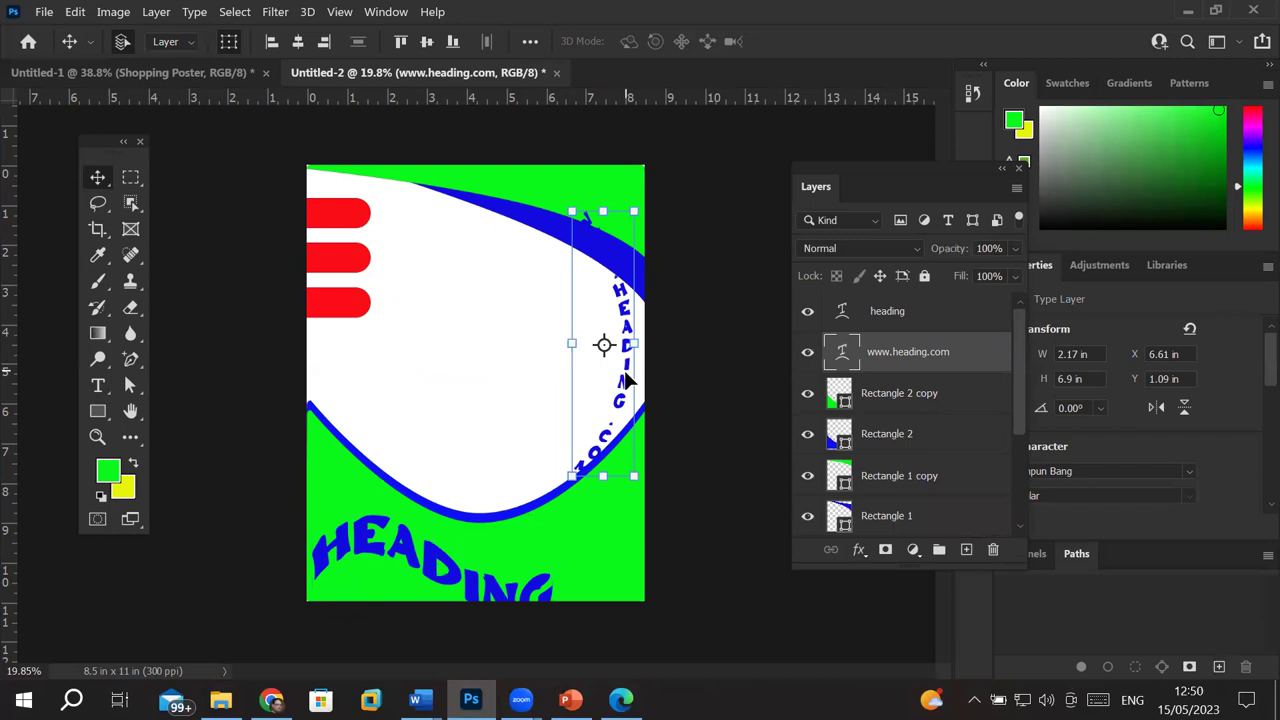
pyautogui.moveTo(624, 439)
pyautogui.mouseDown()
pyautogui.moveTo(624, 478)
pyautogui.moveTo(645, 500)
pyautogui.mouseUp()
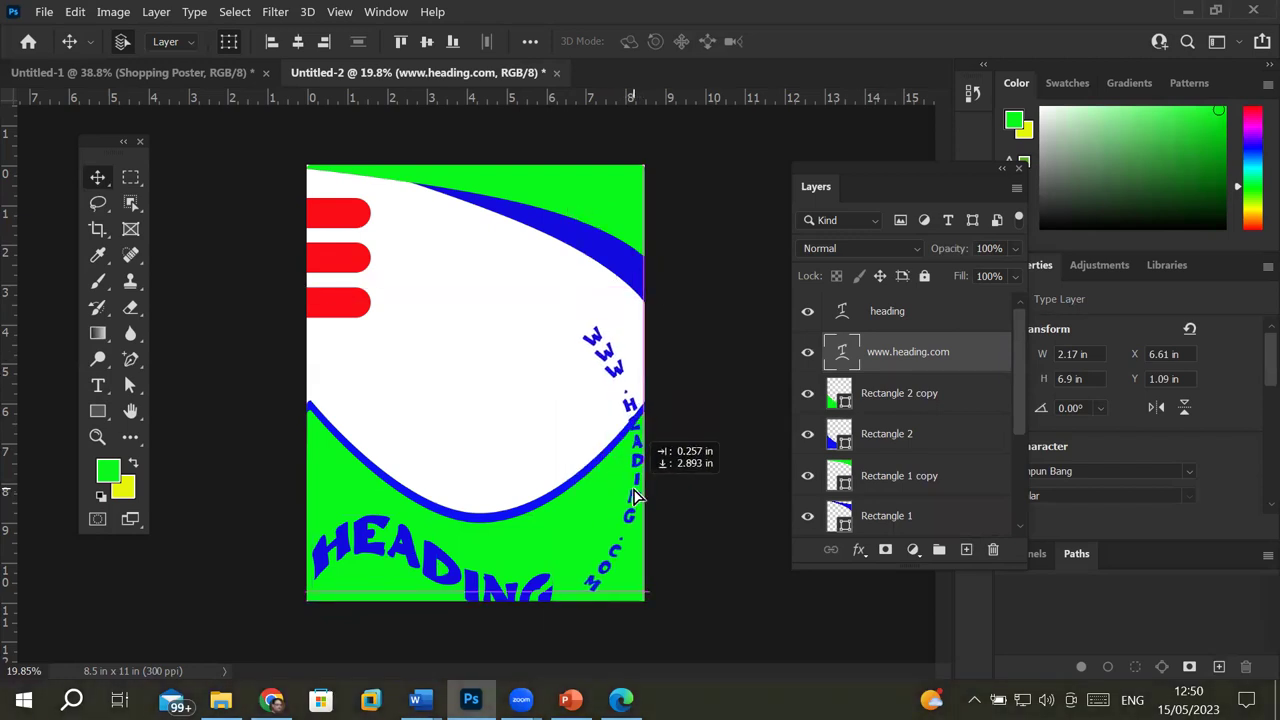
pyautogui.moveTo(645, 500); pyautogui.dragTo(633, 494)
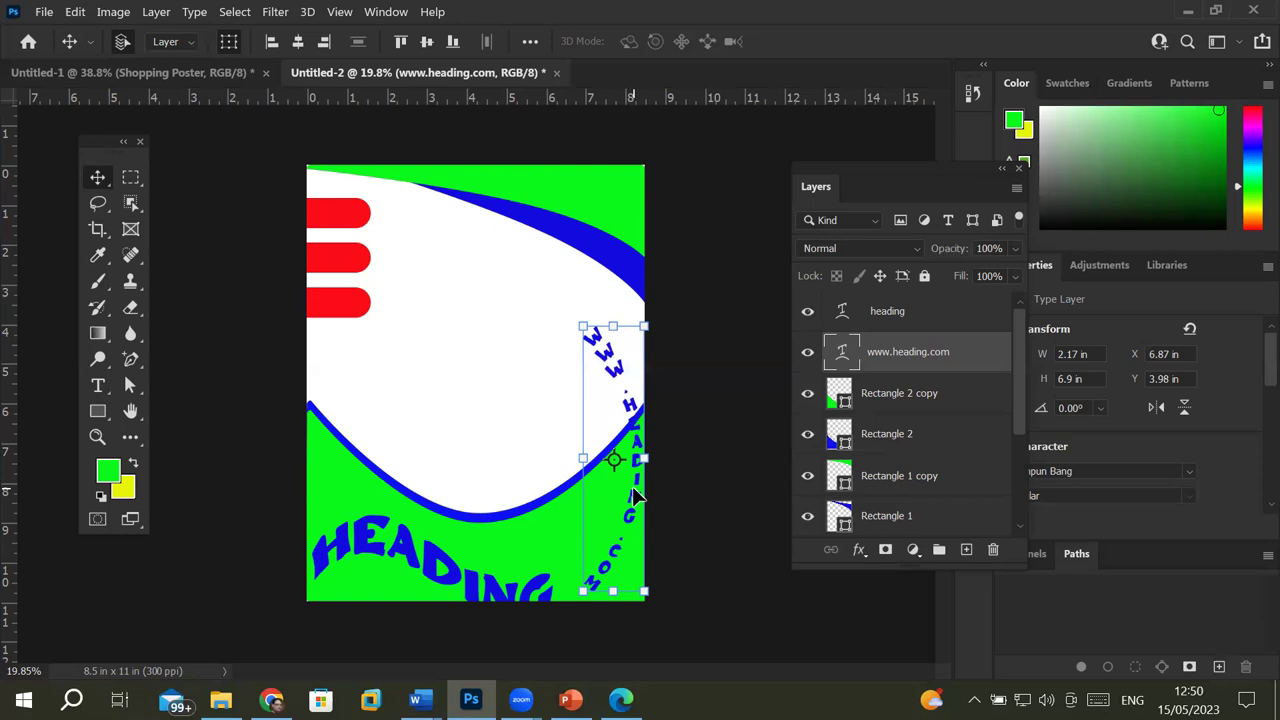
# Step: Draw a green 3.98 × 3.88 in circle and position it mid-poster
pyautogui.click(100, 412)
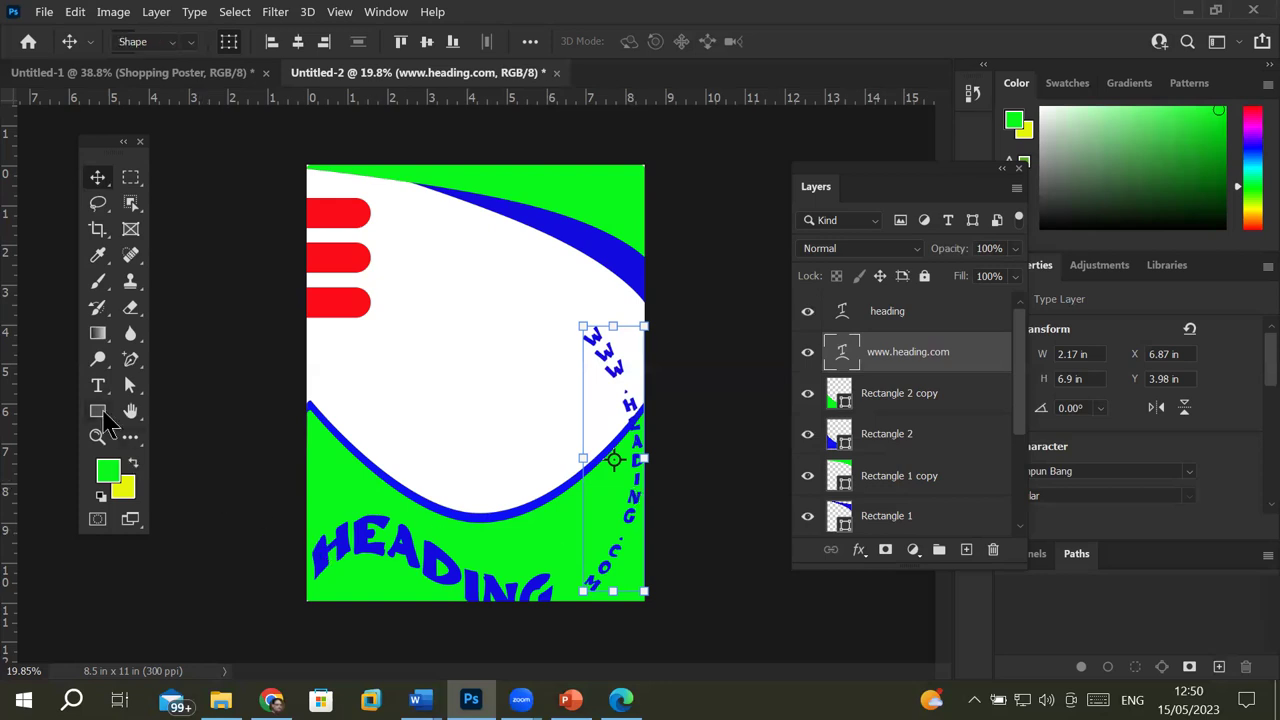
pyautogui.click(104, 413)
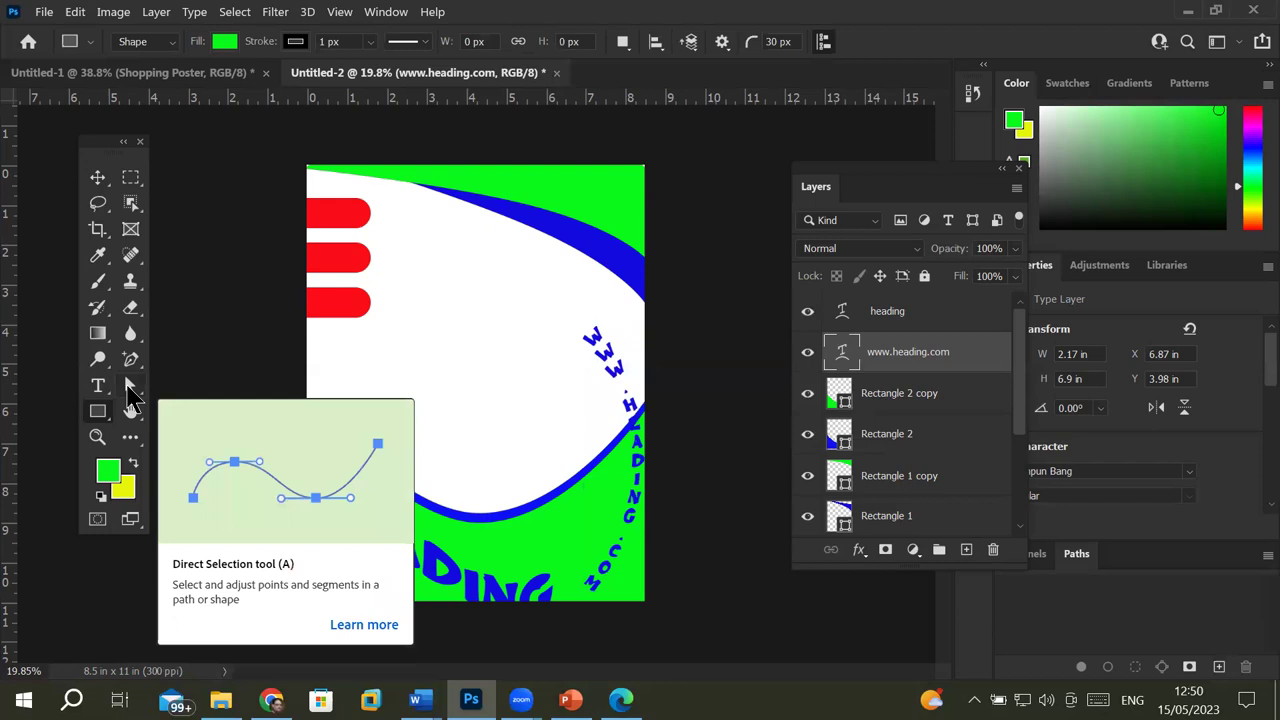
pyautogui.rightClick(98, 418)
pyautogui.click(166, 431)
pyautogui.moveTo(419, 264); pyautogui.dragTo(576, 418)
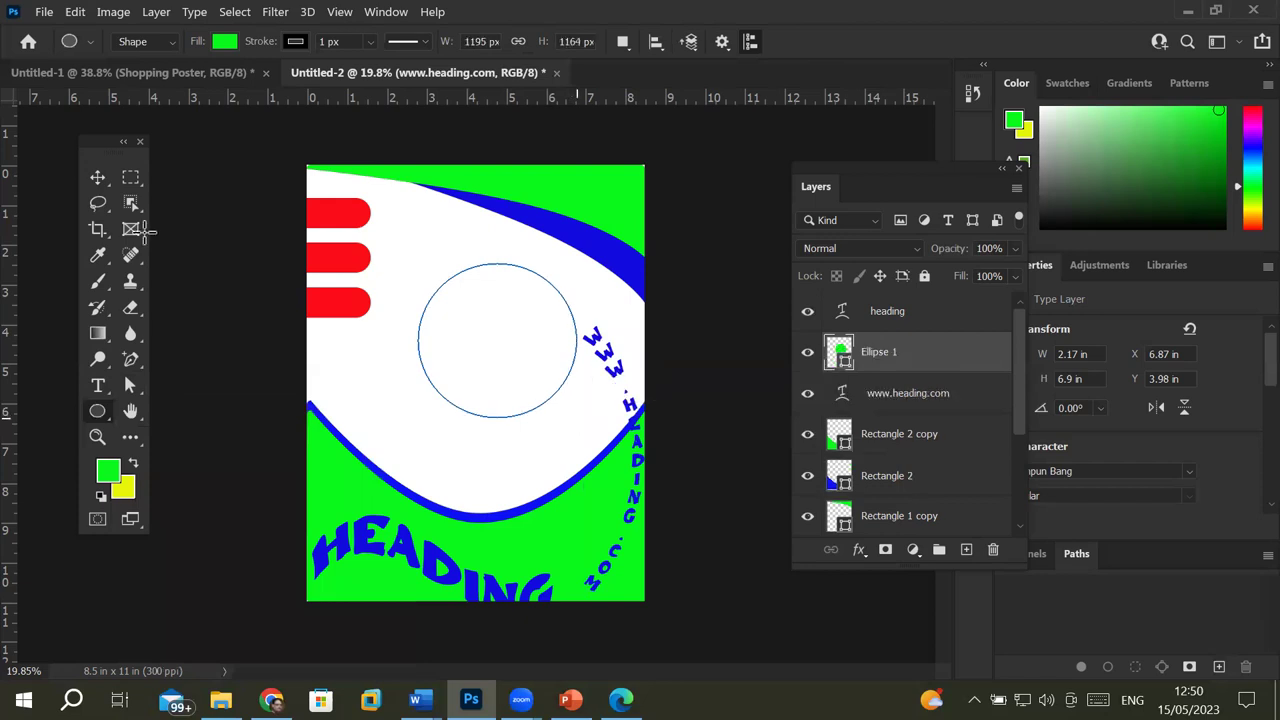
pyautogui.click(97, 178)
pyautogui.moveTo(485, 298); pyautogui.dragTo(458, 308)
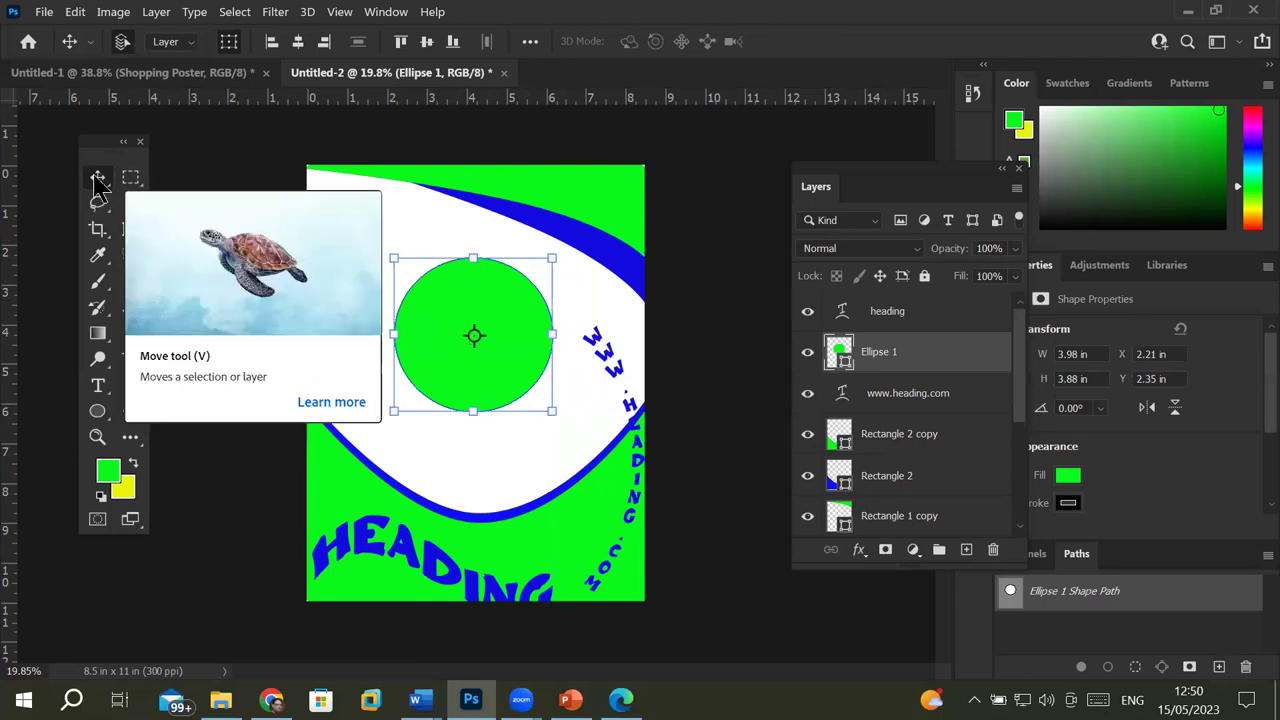
pyautogui.moveTo(446, 304)
pyautogui.mouseDown()
pyautogui.moveTo(452, 272)
pyautogui.moveTo(453, 319)
pyautogui.mouseUp()
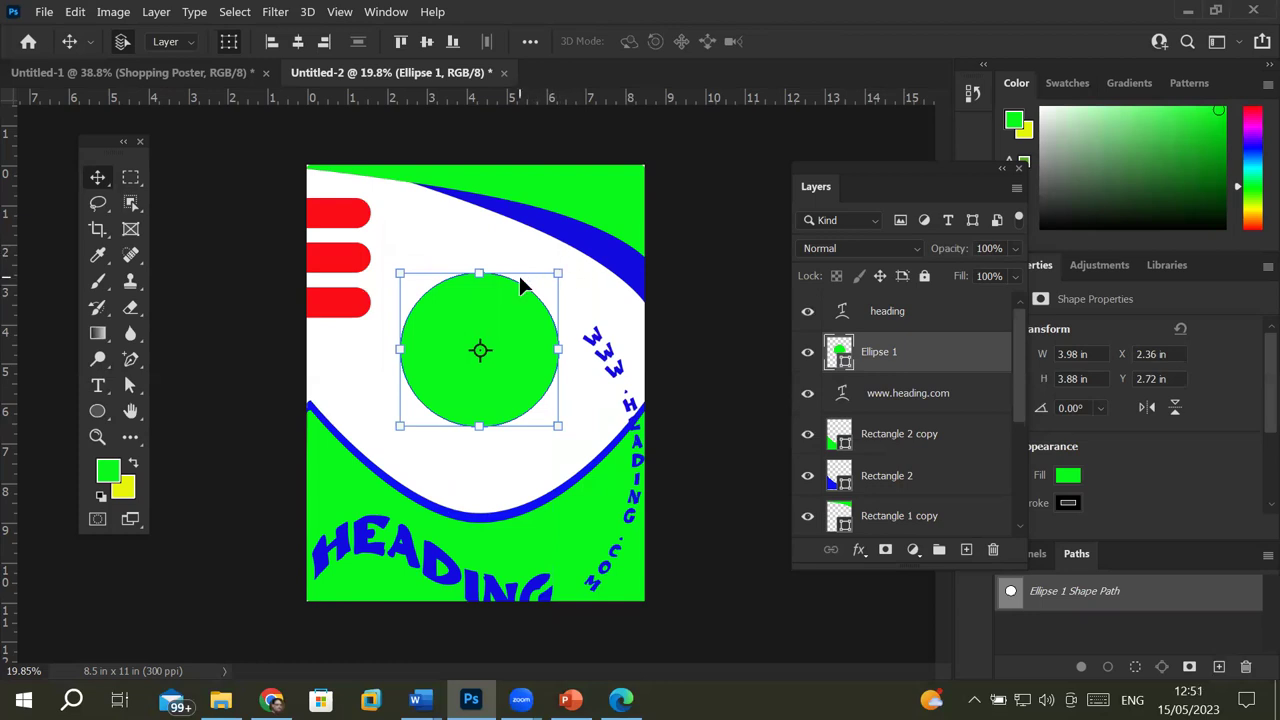
# Step: Select the circle's anchor points with Direct Selection and drag one to reshape
pyautogui.click(130, 387)
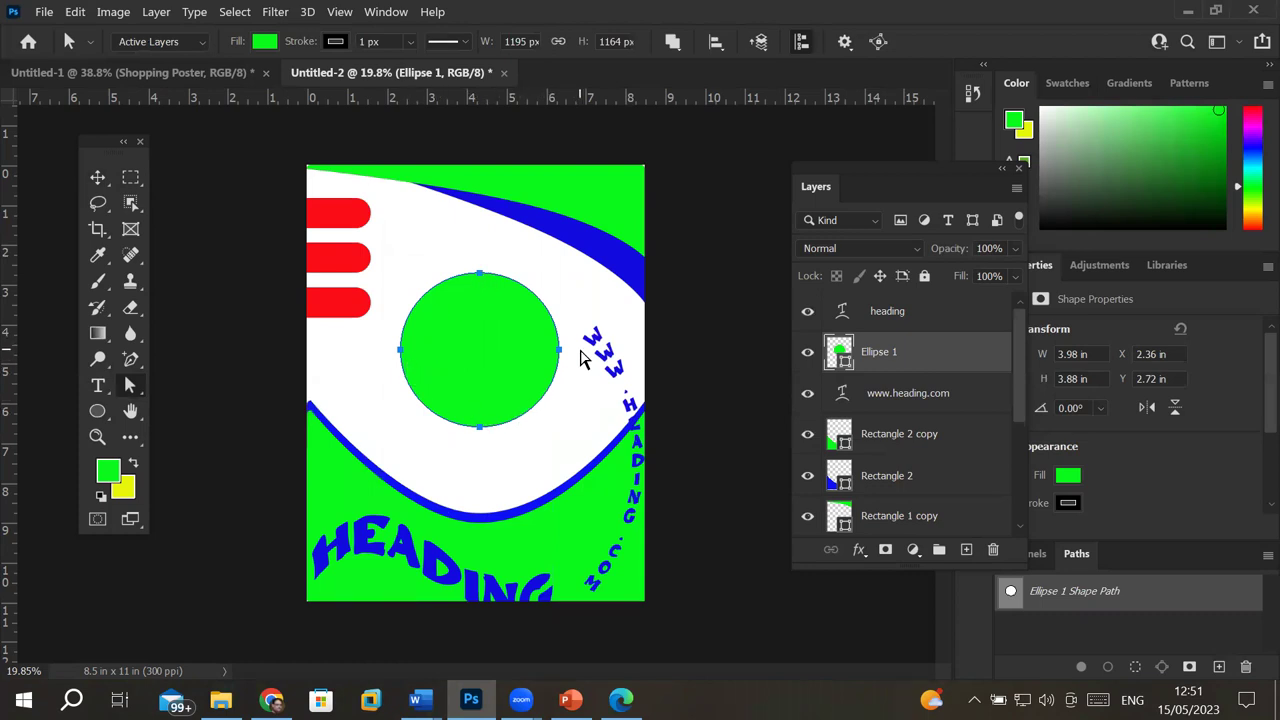
pyautogui.click(477, 275)
pyautogui.click(558, 350)
pyautogui.click(401, 352)
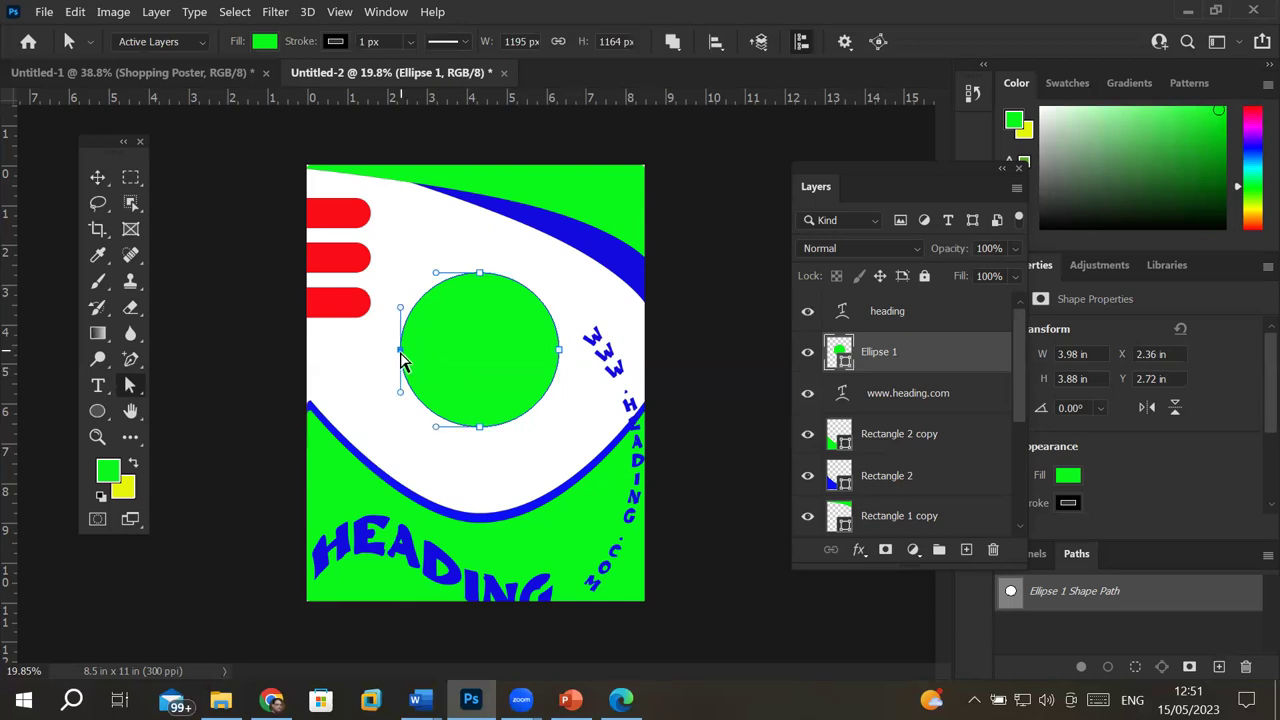
pyautogui.moveTo(373, 331); pyautogui.dragTo(571, 391)
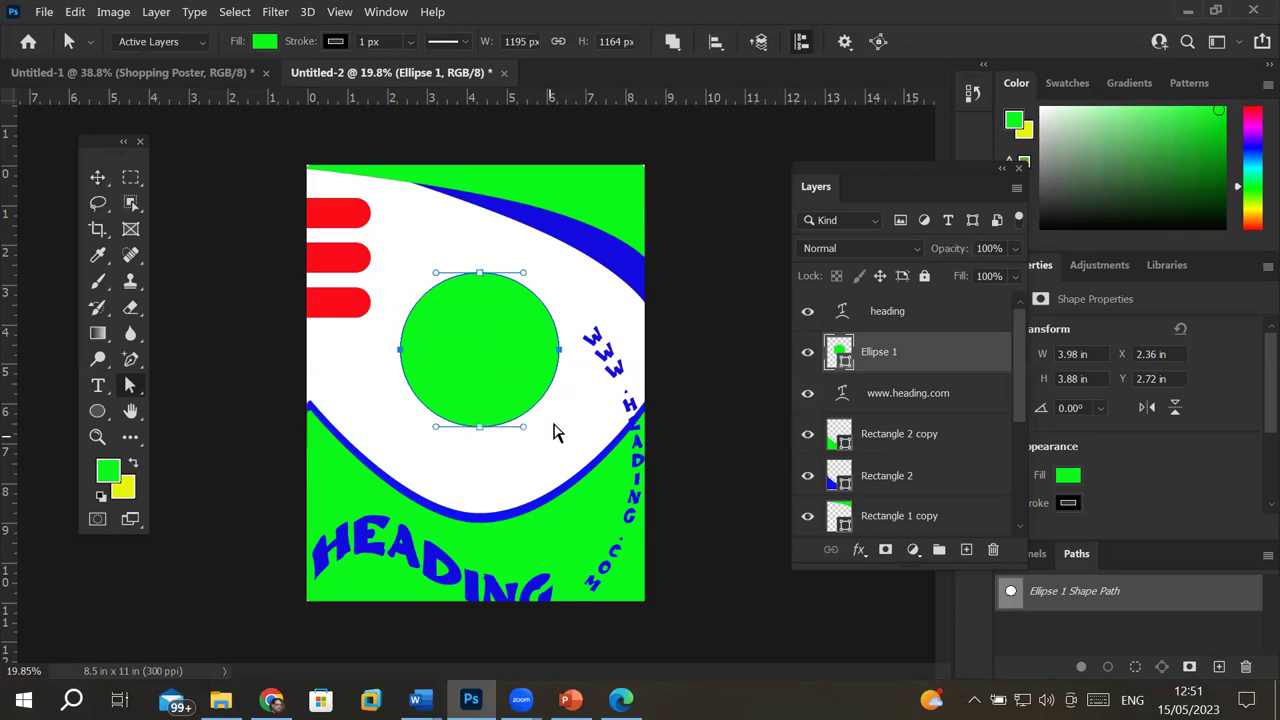
pyautogui.moveTo(559, 352)
pyautogui.mouseDown()
pyautogui.moveTo(556, 392)
pyautogui.moveTo(563, 257)
pyautogui.moveTo(558, 368)
pyautogui.moveTo(493, 365)
pyautogui.moveTo(506, 360)
pyautogui.mouseUp()
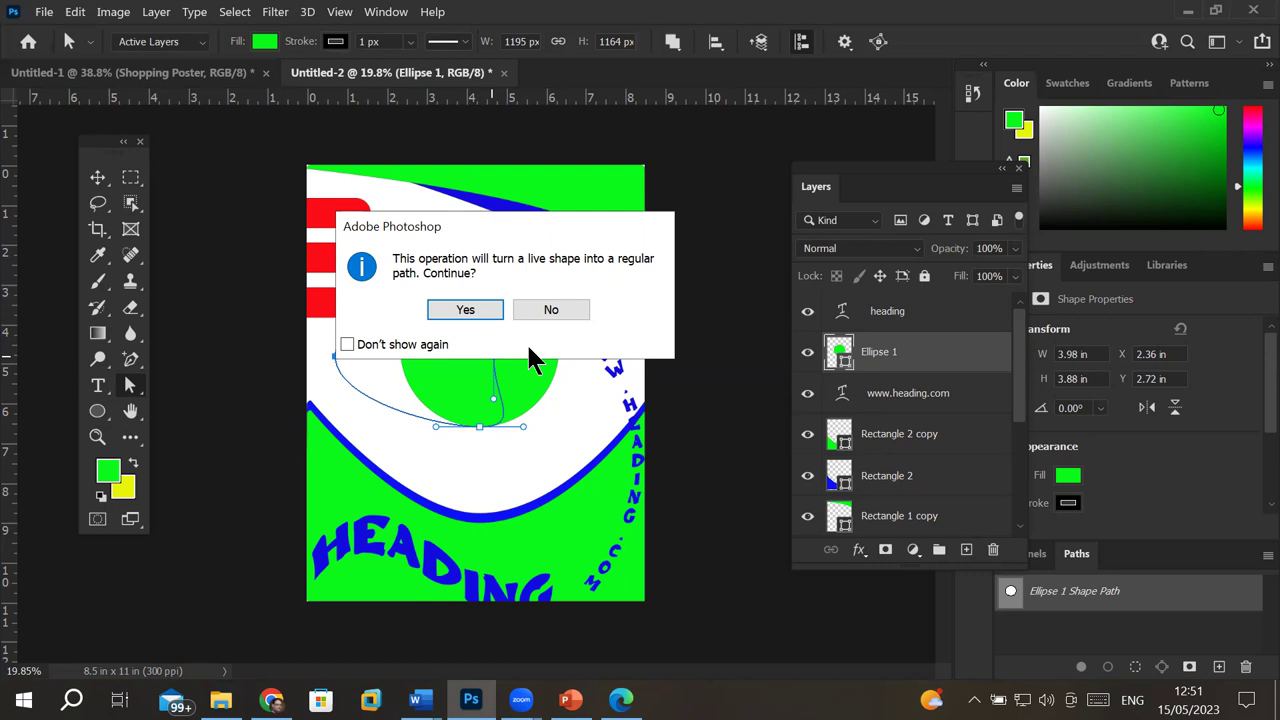
# Step: Confirm the path conversion and pull the green shape's right edge inward
pyautogui.click(466, 309)
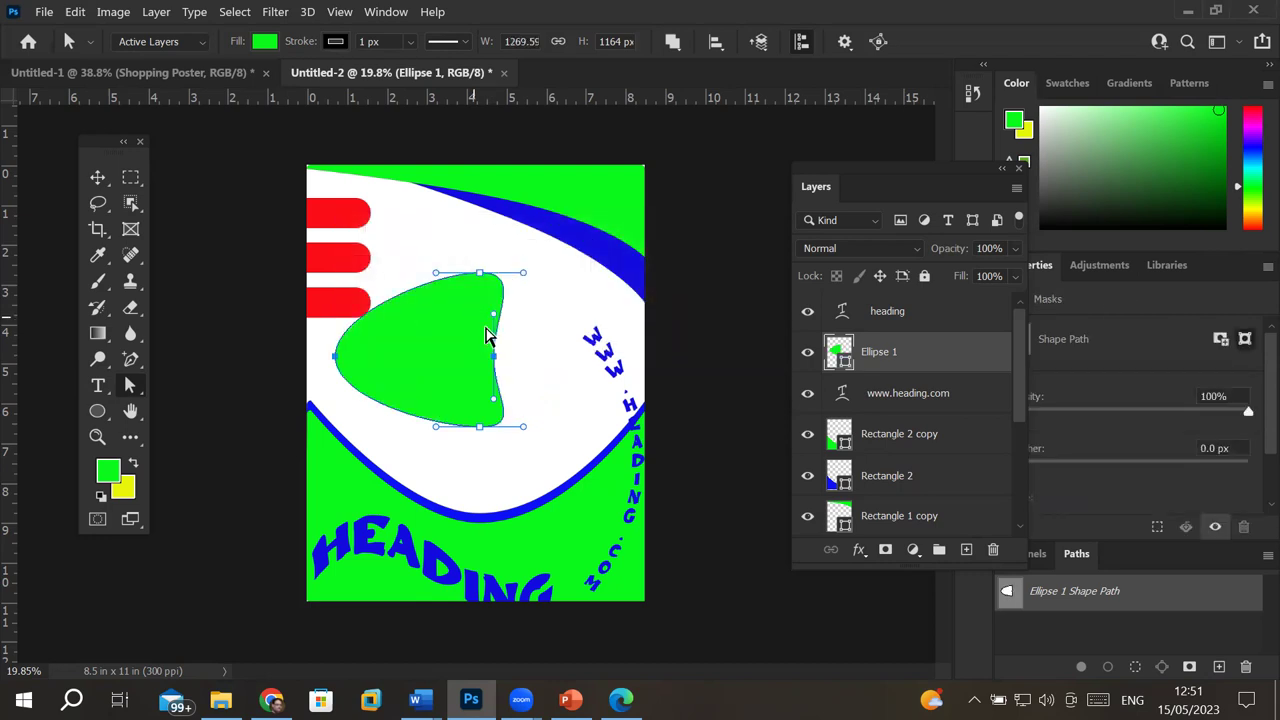
pyautogui.click(480, 272)
pyautogui.click(494, 358)
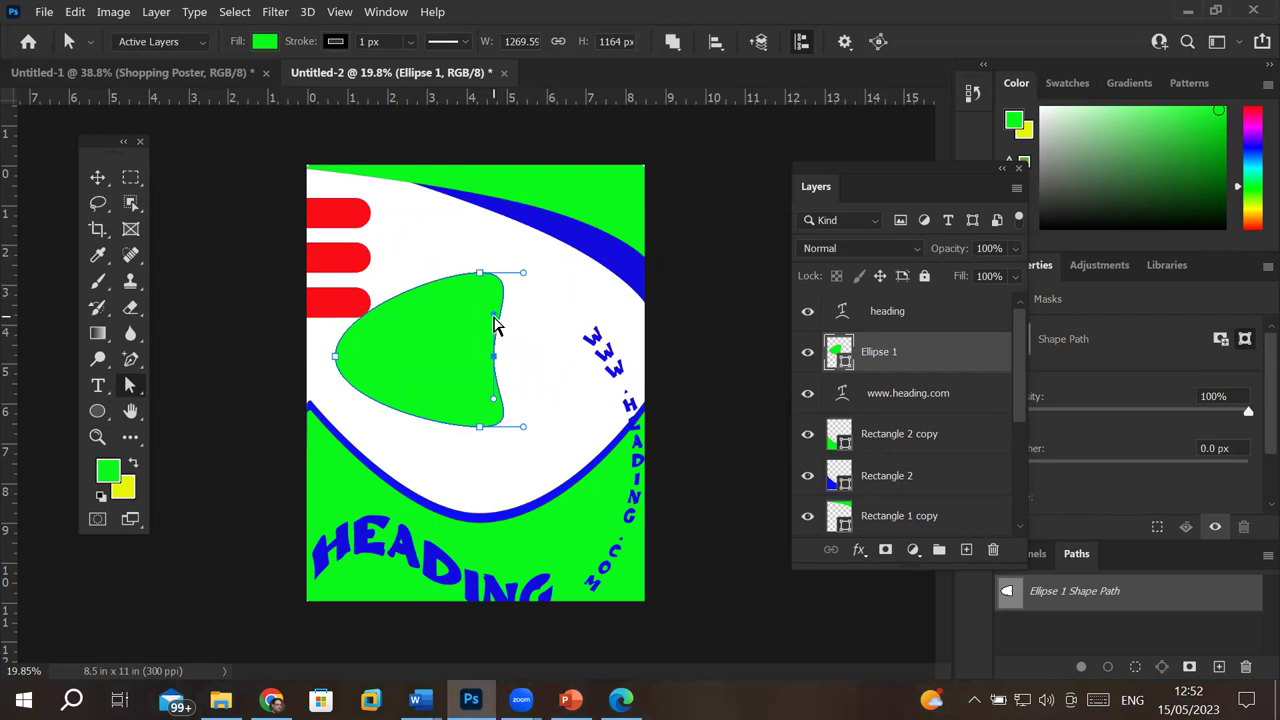
pyautogui.moveTo(495, 325)
pyautogui.mouseDown()
pyautogui.moveTo(479, 286)
pyautogui.moveTo(440, 341)
pyautogui.moveTo(452, 322)
pyautogui.moveTo(494, 311)
pyautogui.mouseUp()
# Step: Delete the middle right anchor of the green shape with Delete Anchor Point
pyautogui.click(128, 362)
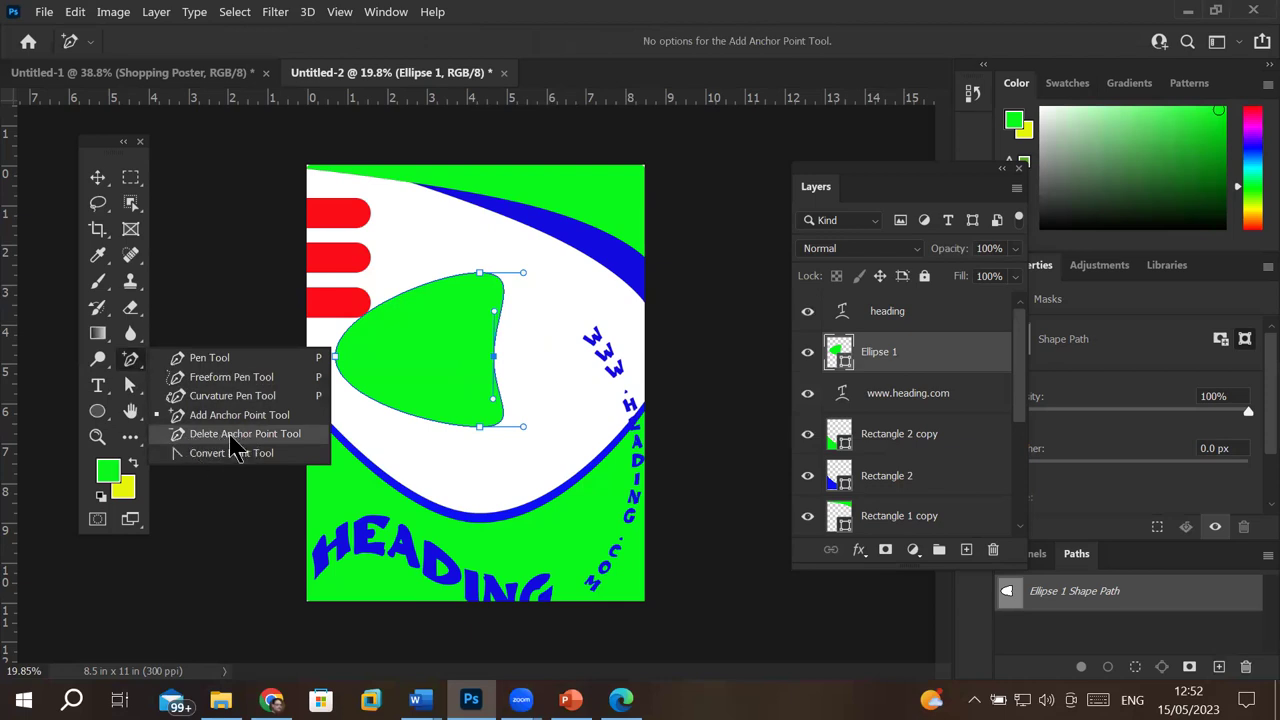
pyautogui.click(235, 436)
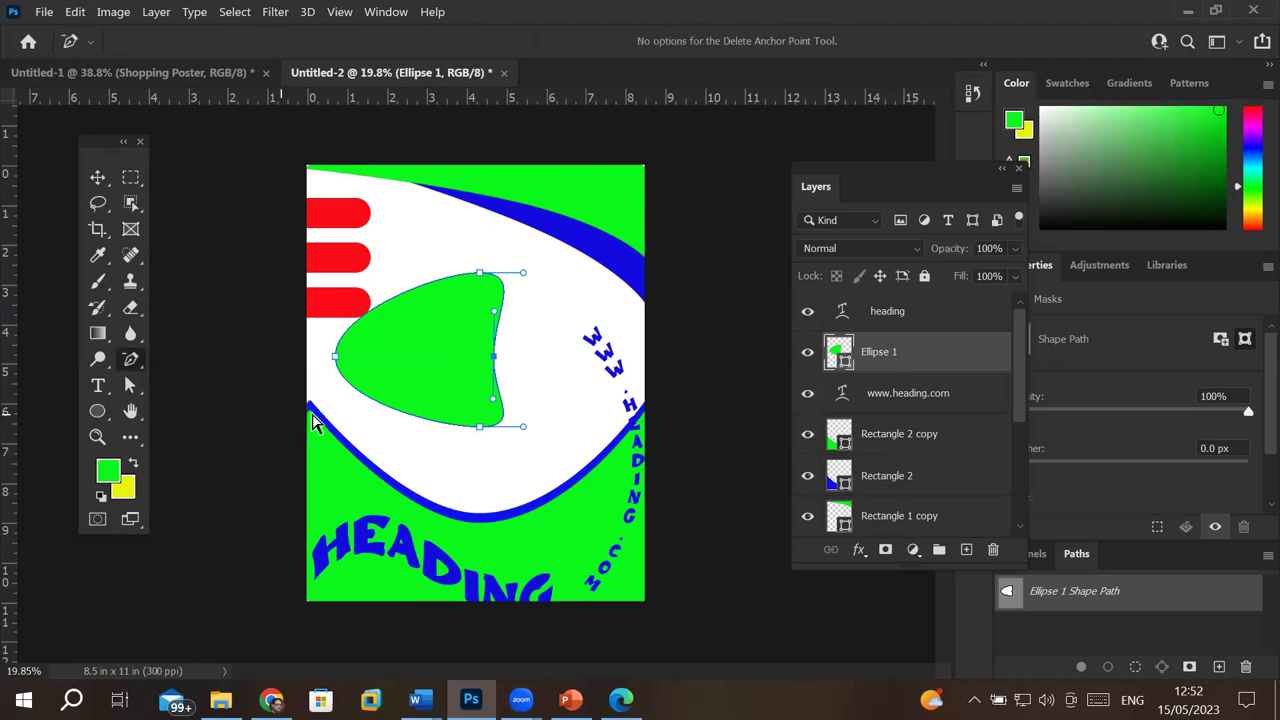
pyautogui.click(493, 360)
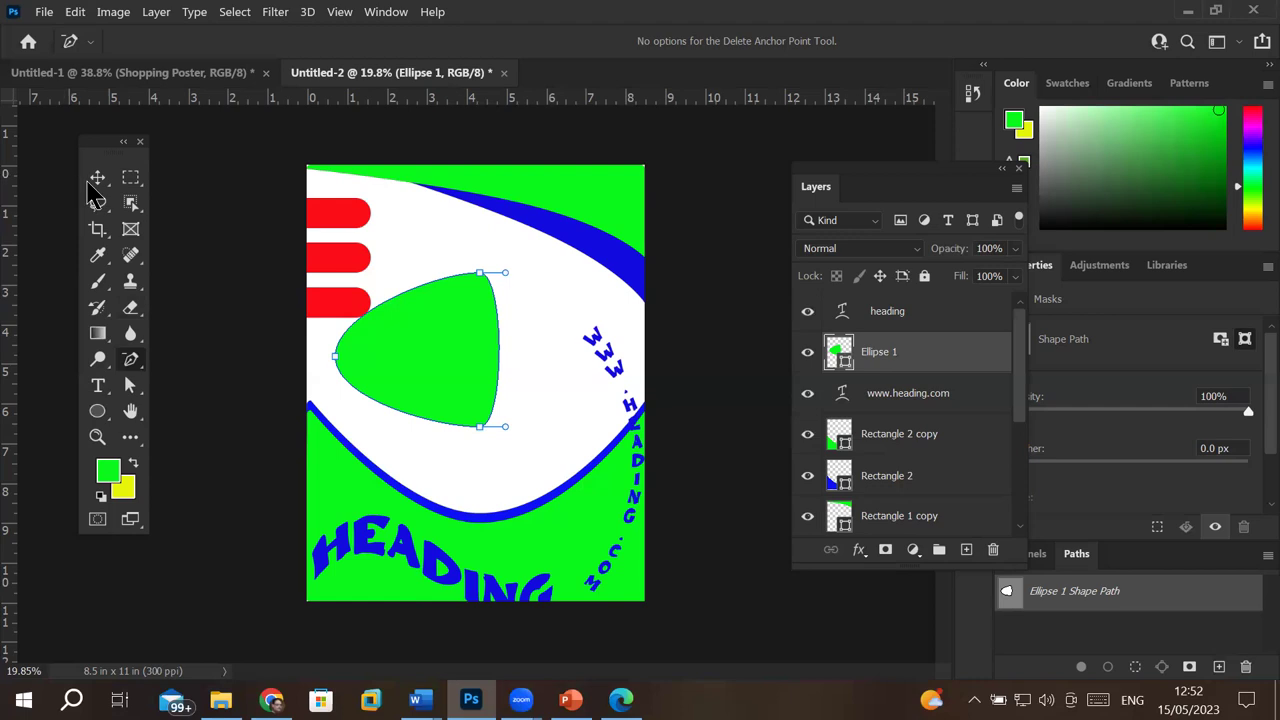
pyautogui.click(97, 177)
pyautogui.press('Delete')
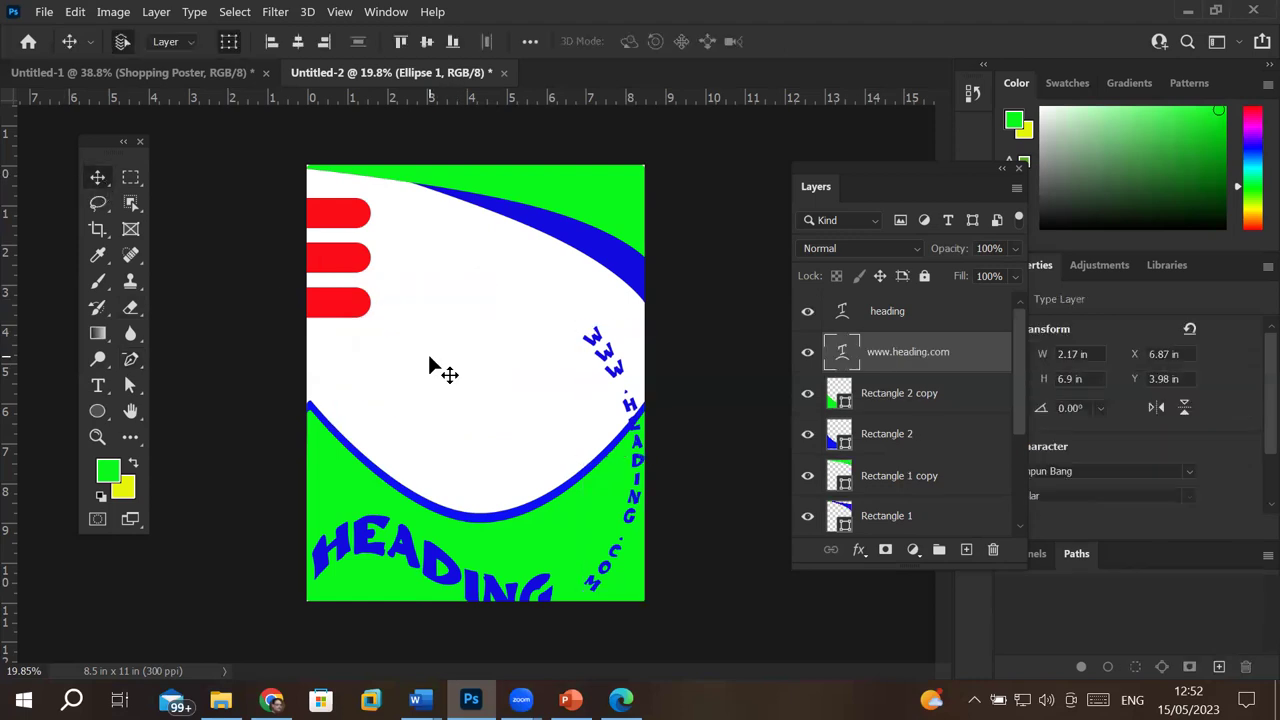
pyautogui.click(97, 411)
pyautogui.moveTo(404, 275); pyautogui.dragTo(565, 436)
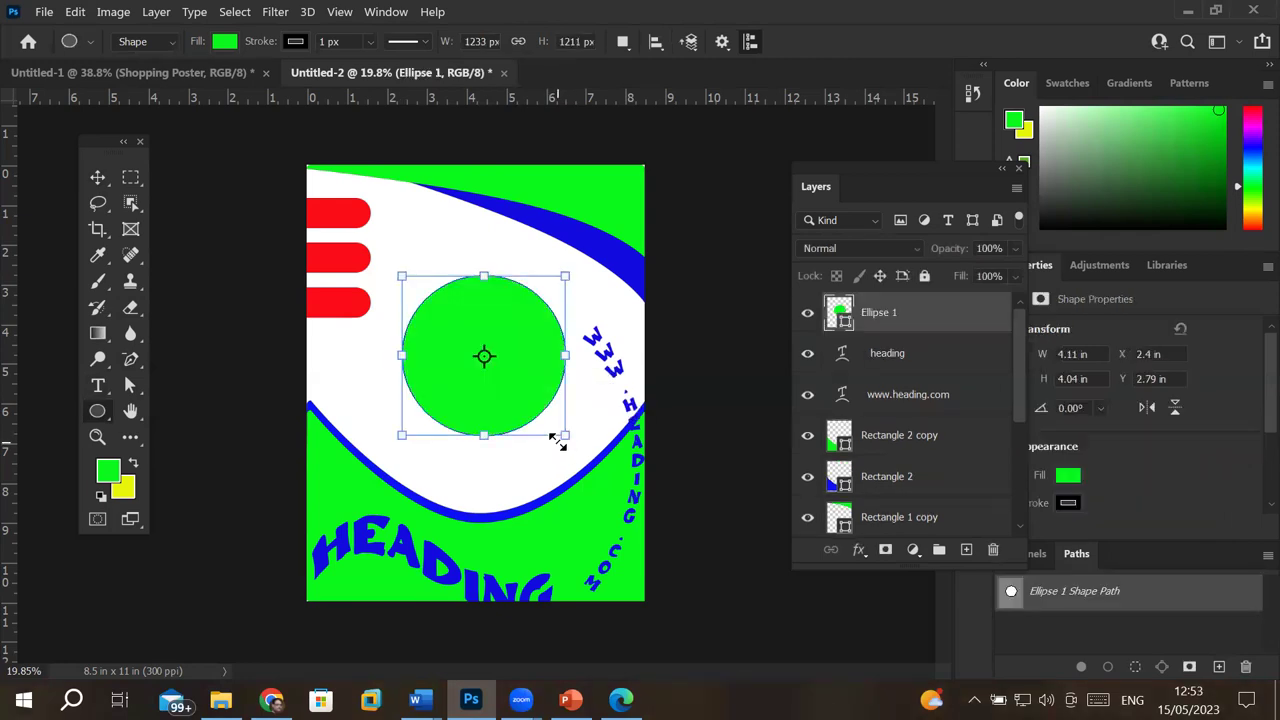
pyautogui.click(130, 389)
pyautogui.click(484, 436)
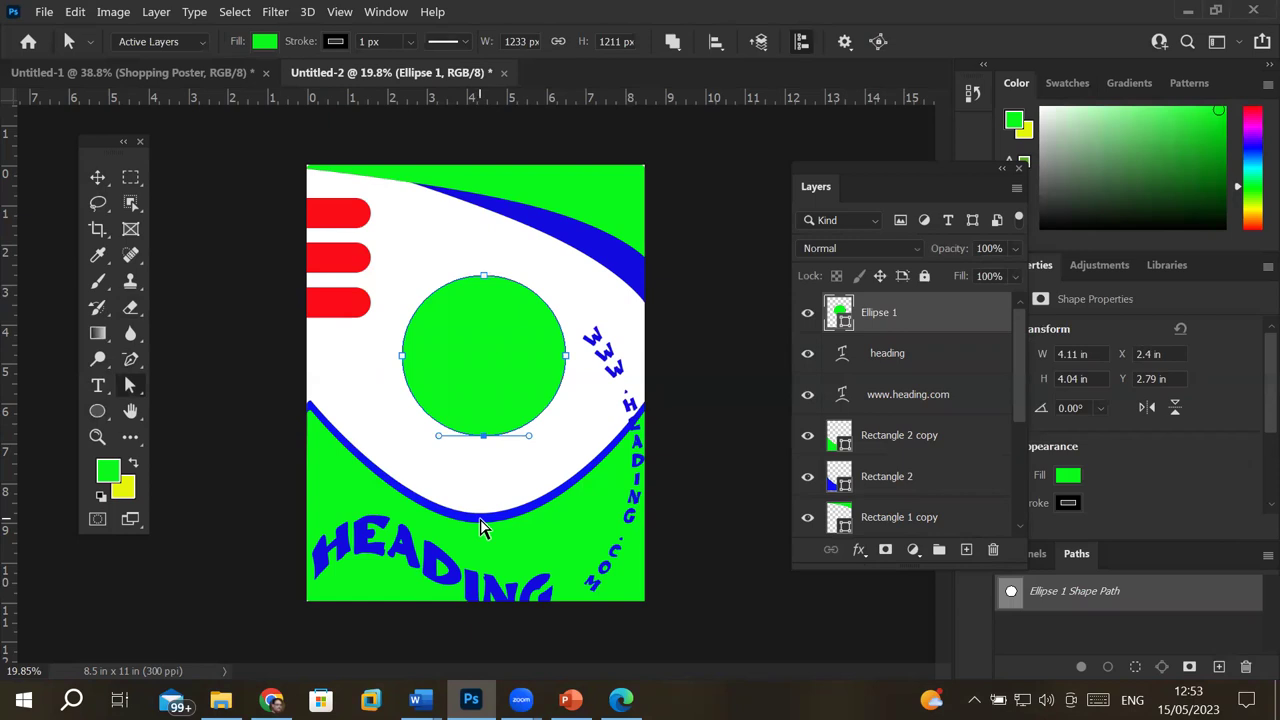
pyautogui.press('Delete')
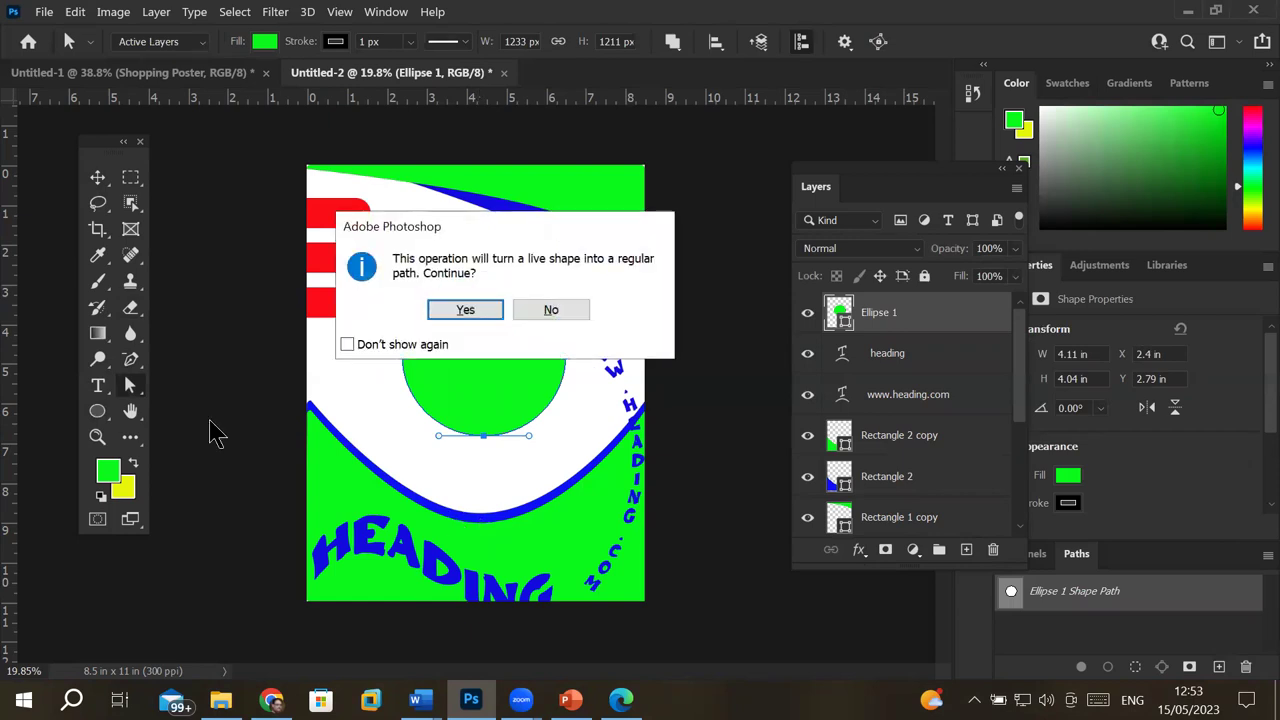
pyautogui.click(463, 311)
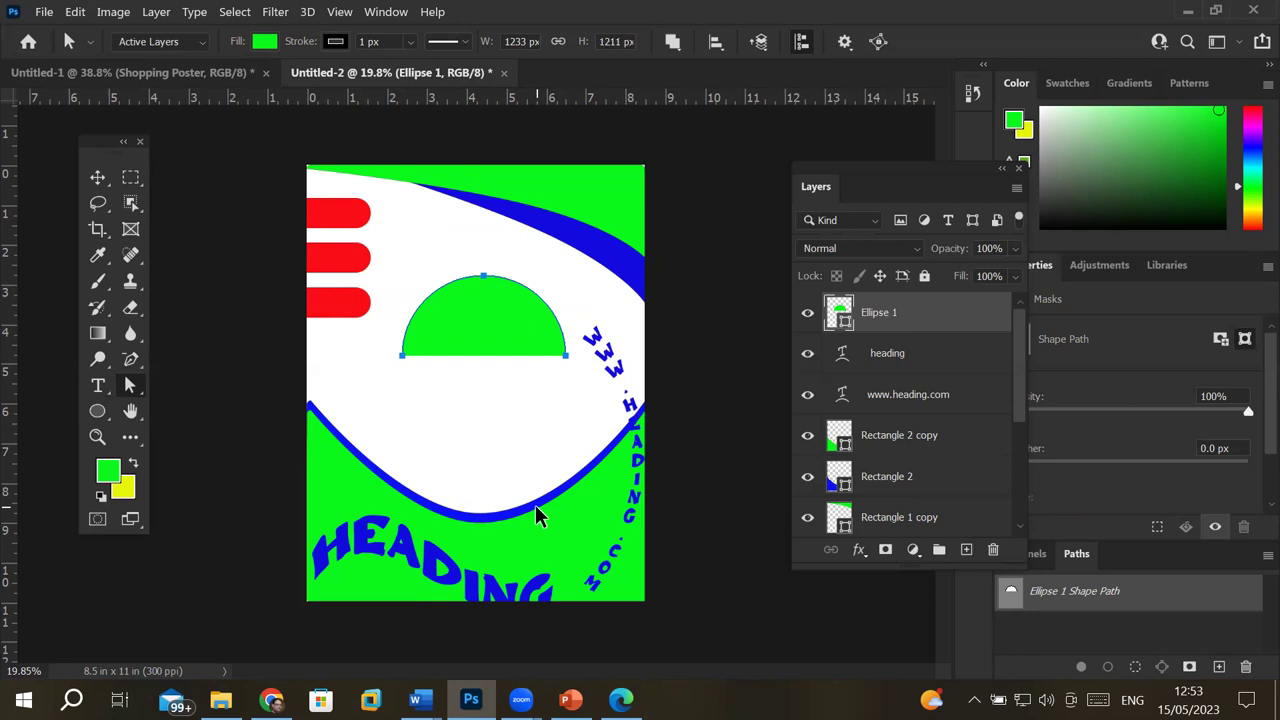
pyautogui.hotkey('ctrl', 'z')
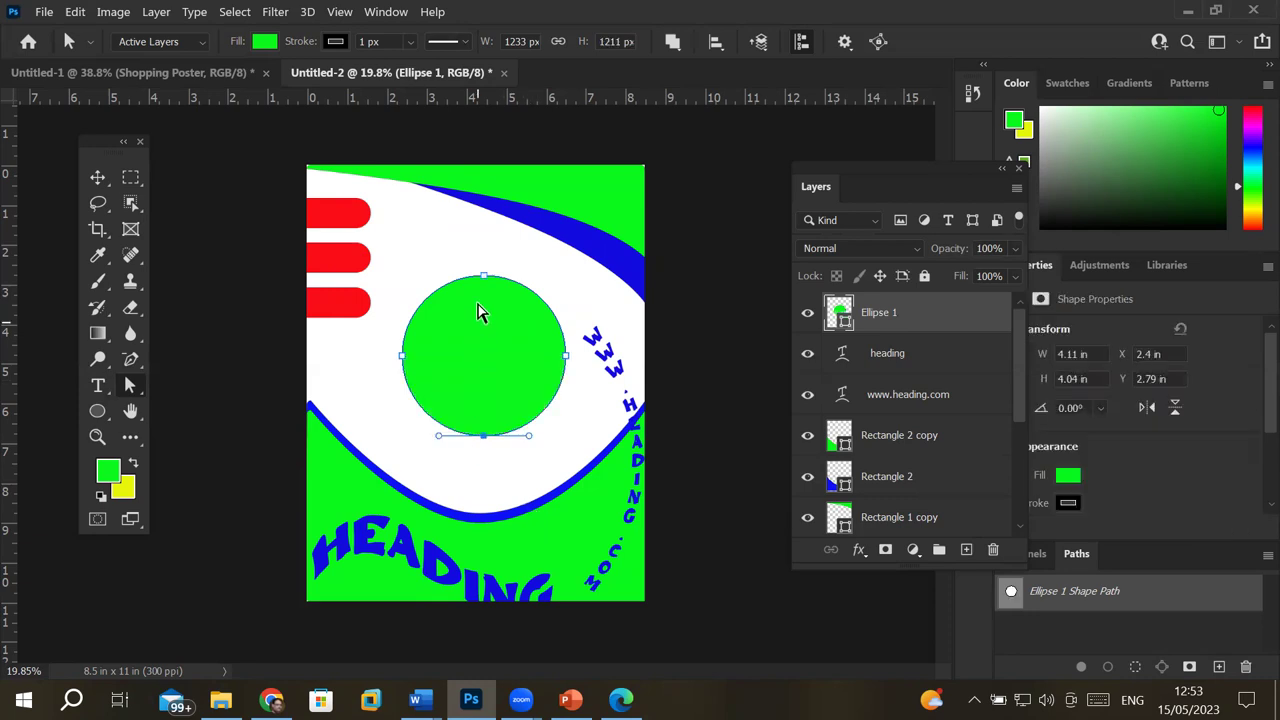
pyautogui.click(484, 276)
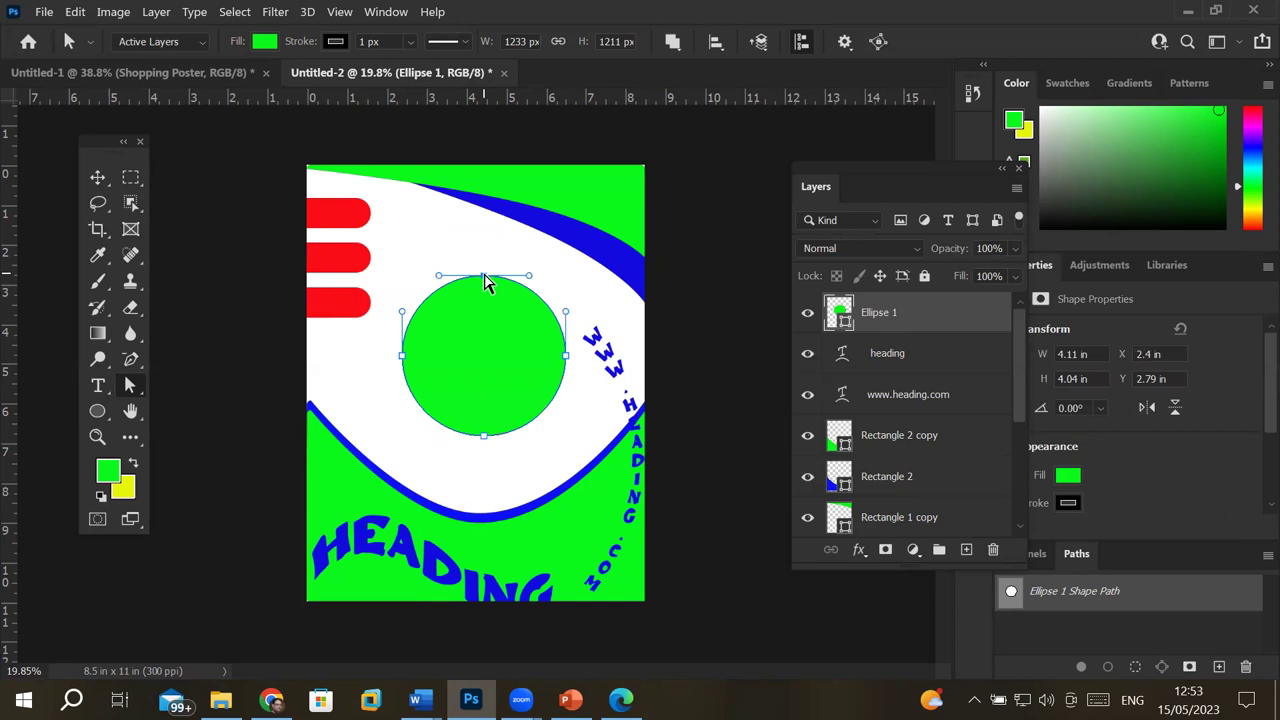
# Step: Delete the circle's top anchor with Delete Anchor Point, then undo it
pyautogui.click(131, 362)
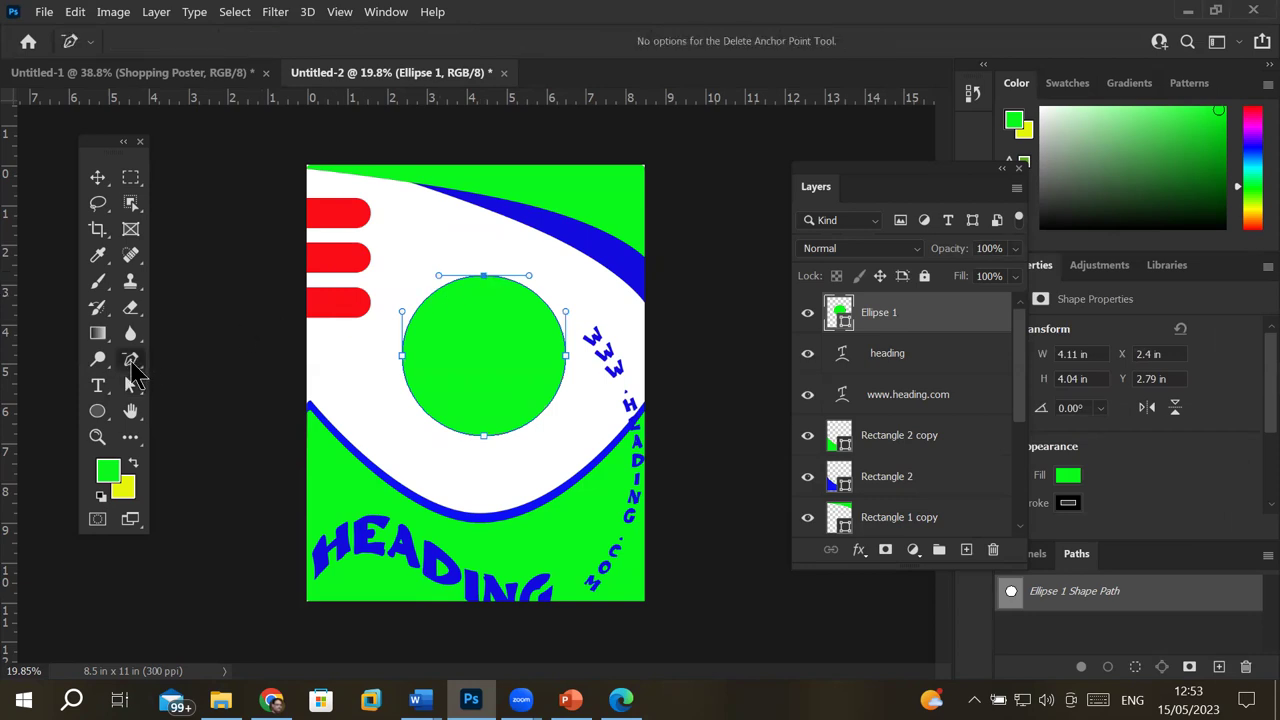
pyautogui.rightClick(131, 362)
pyautogui.click(230, 436)
pyautogui.click(484, 277)
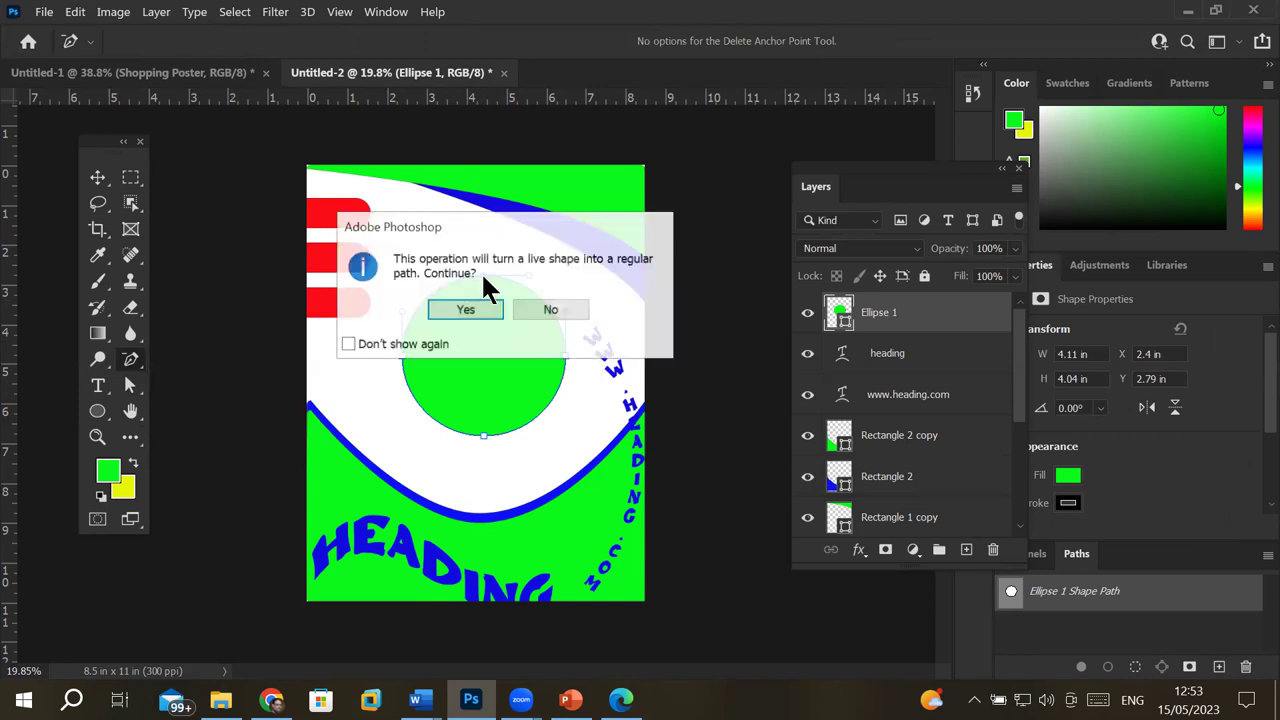
pyautogui.click(468, 308)
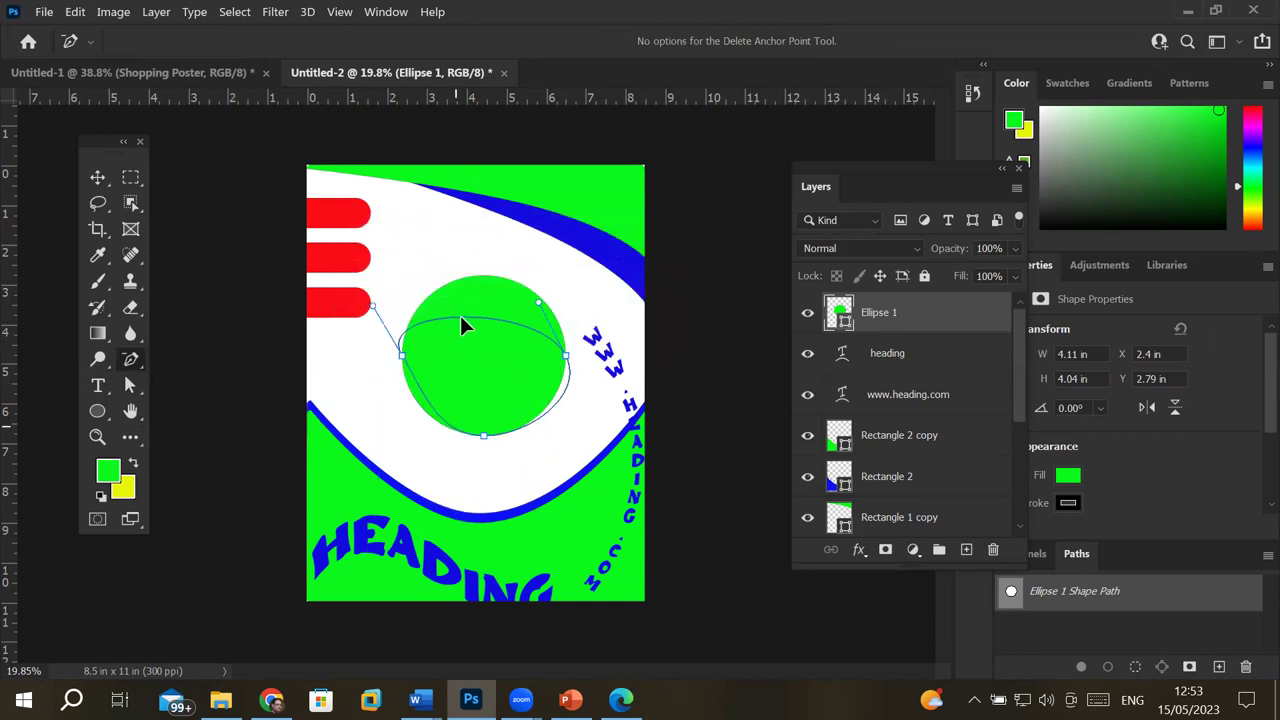
pyautogui.hotkey('ctrl', 'z')
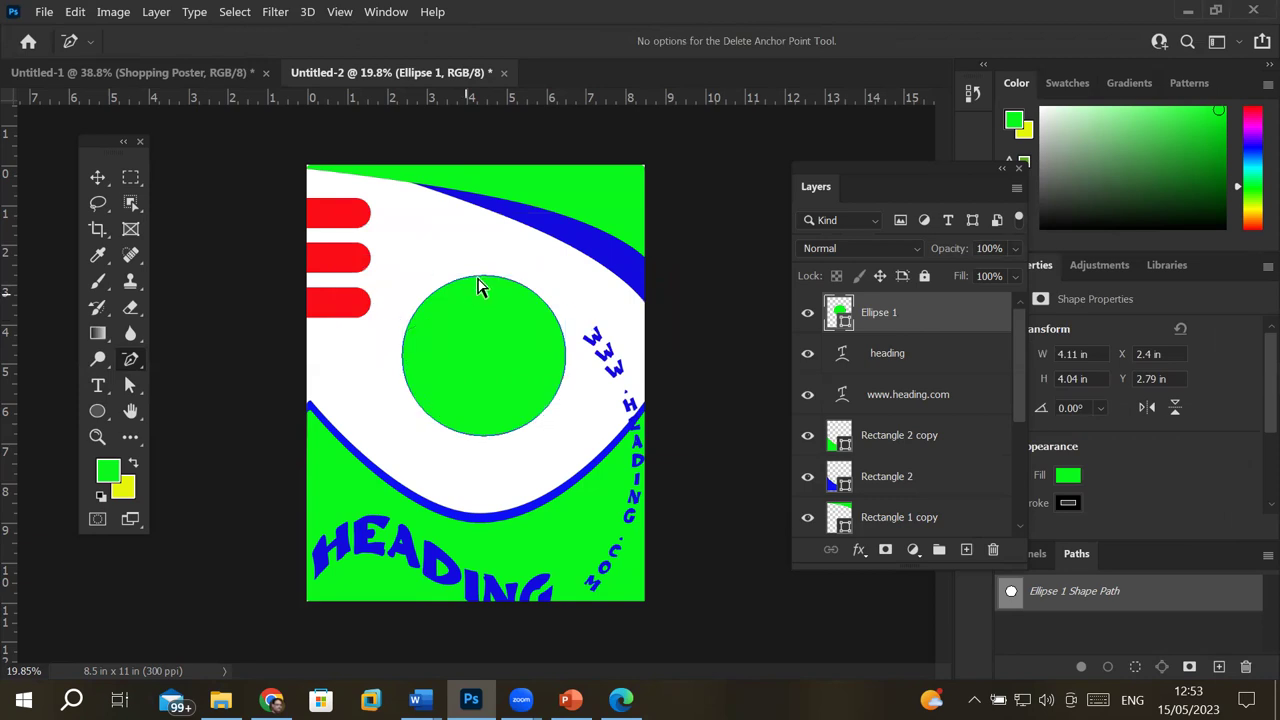
# Step: Remove more anchors, undo back to the full circle, then delete the circle
pyautogui.click(485, 279)
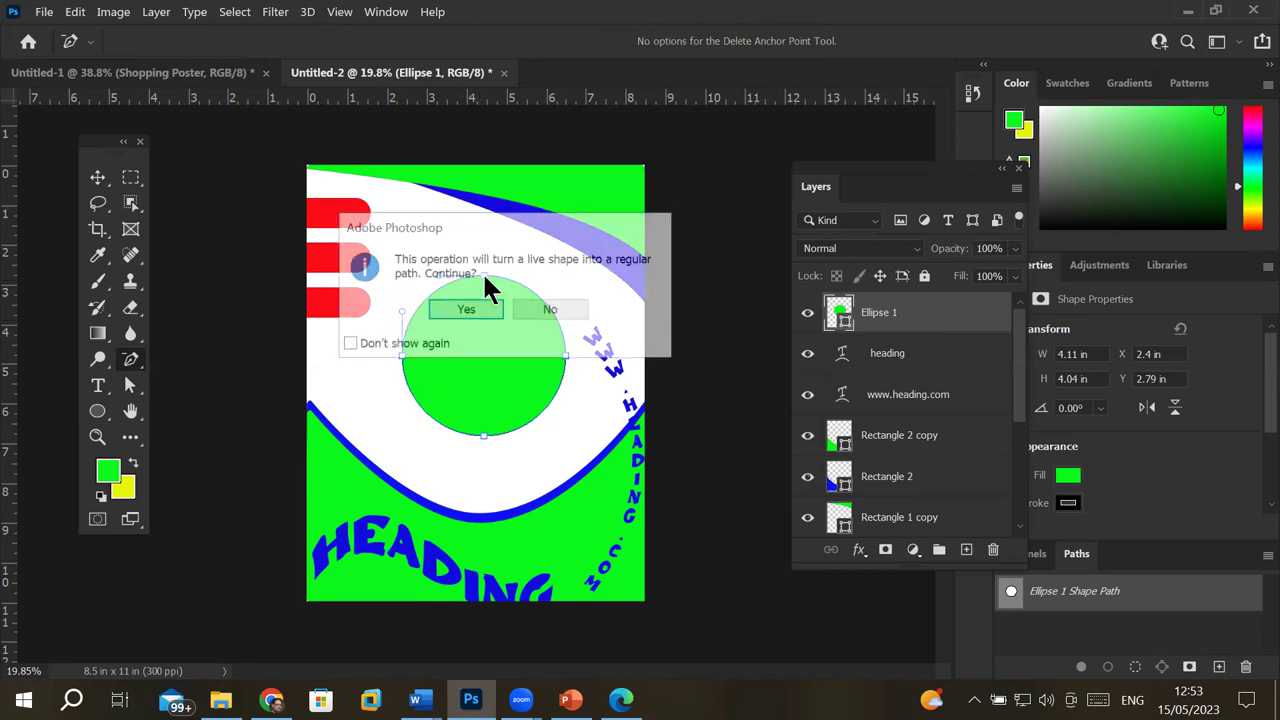
pyautogui.click(466, 310)
pyautogui.moveTo(485, 308); pyautogui.dragTo(452, 352)
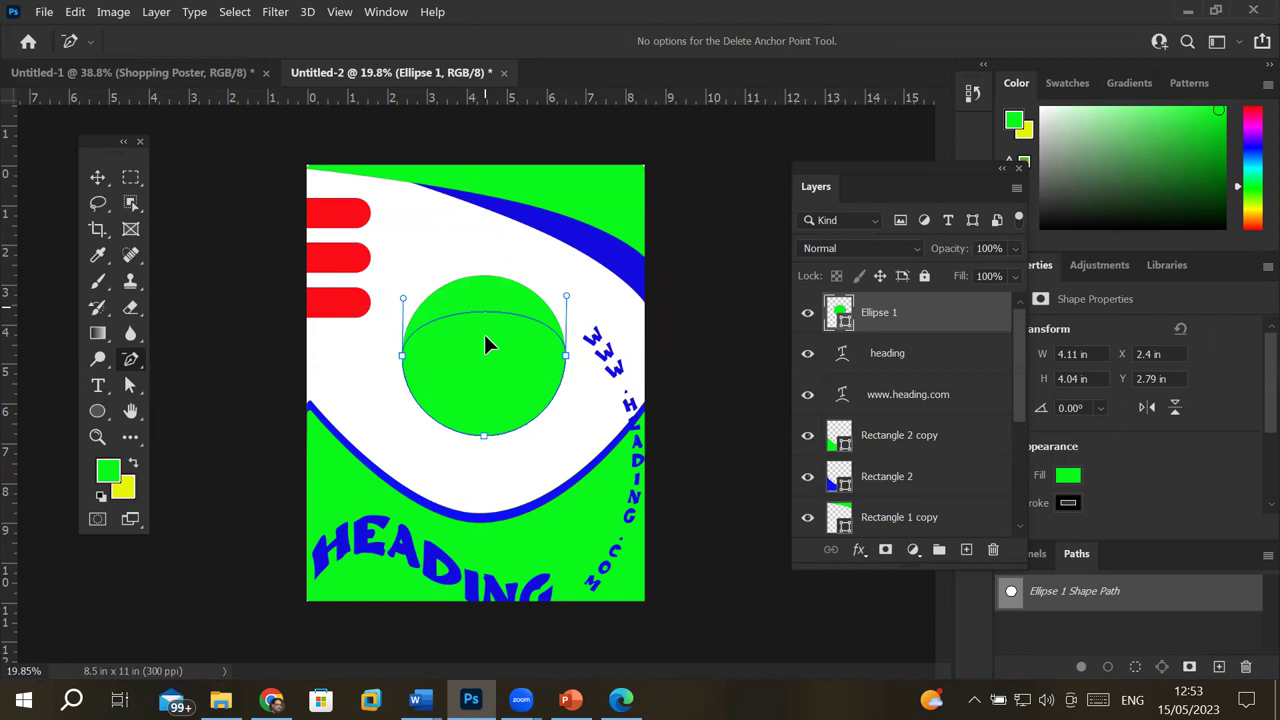
pyautogui.click(452, 360)
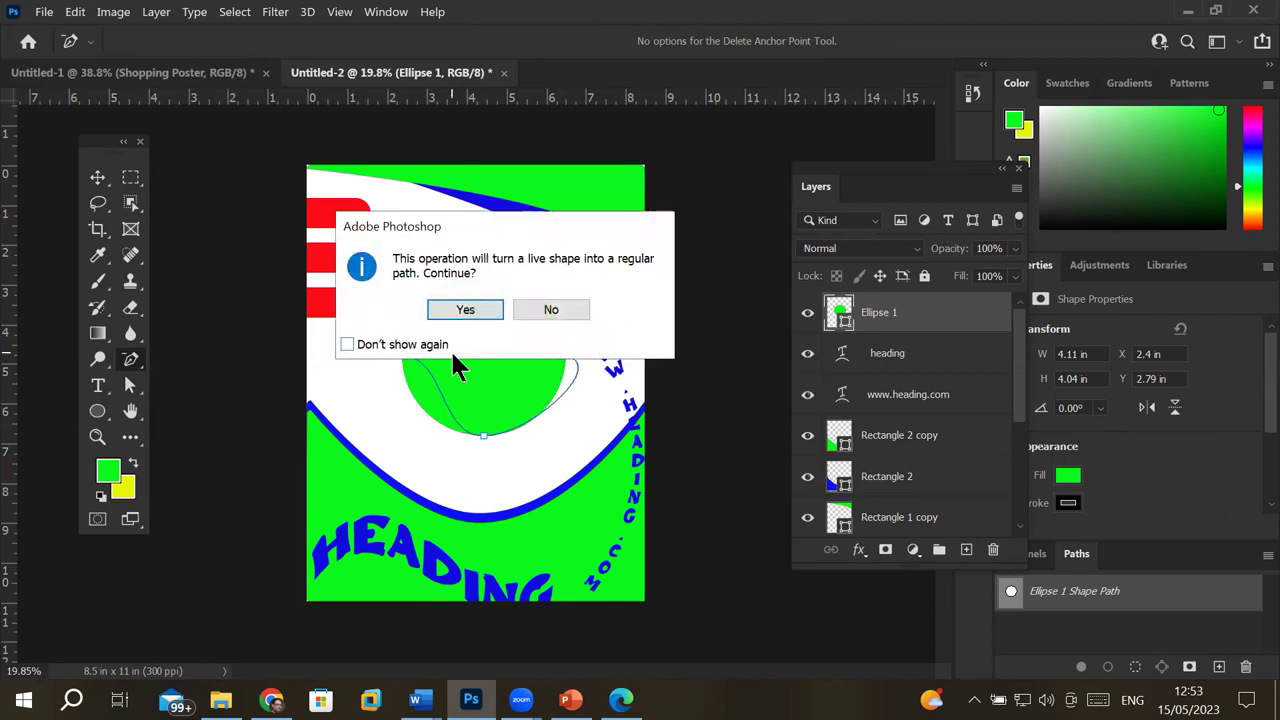
pyautogui.click(466, 310)
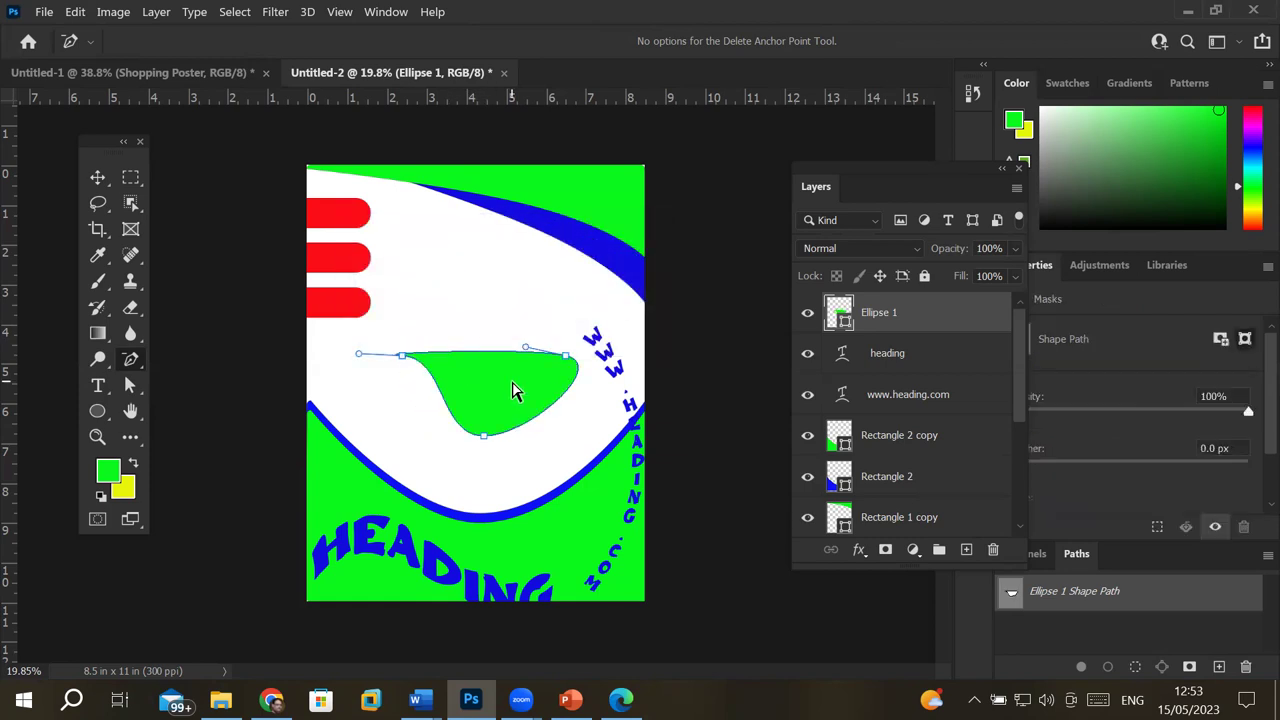
pyautogui.hotkey('ctrl', 'z')
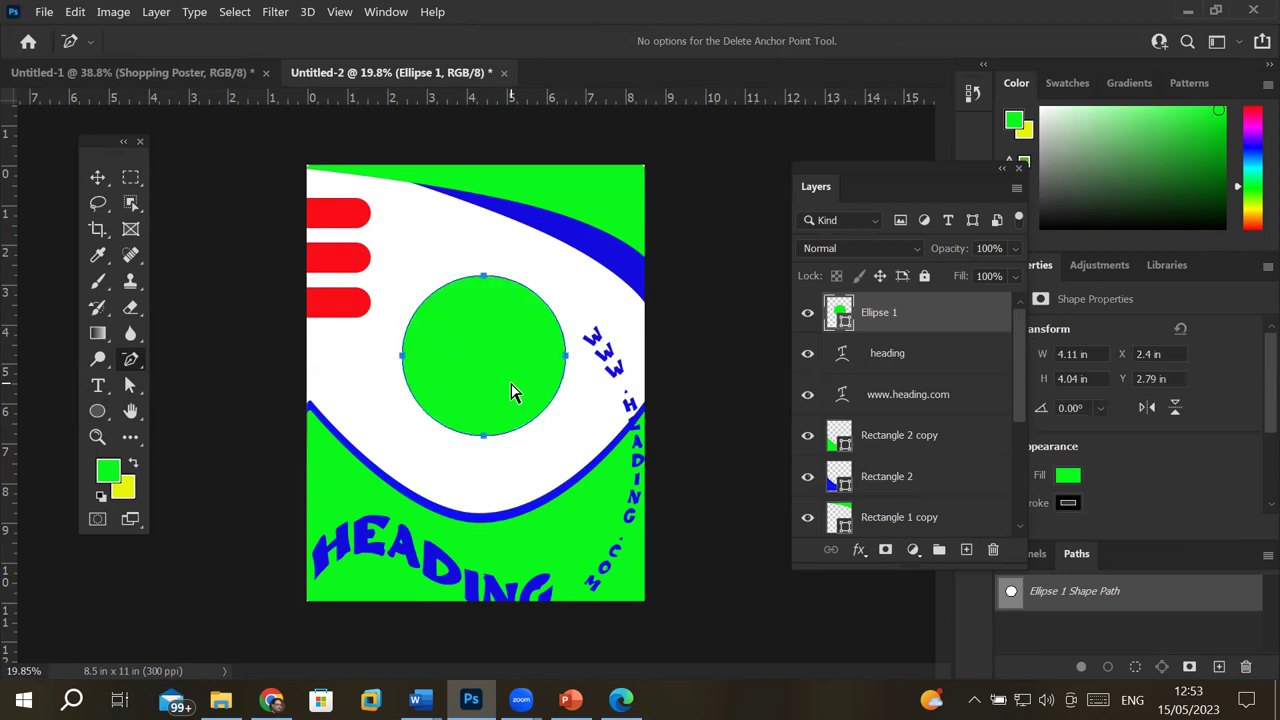
pyautogui.hotkey('ctrl', 'z')
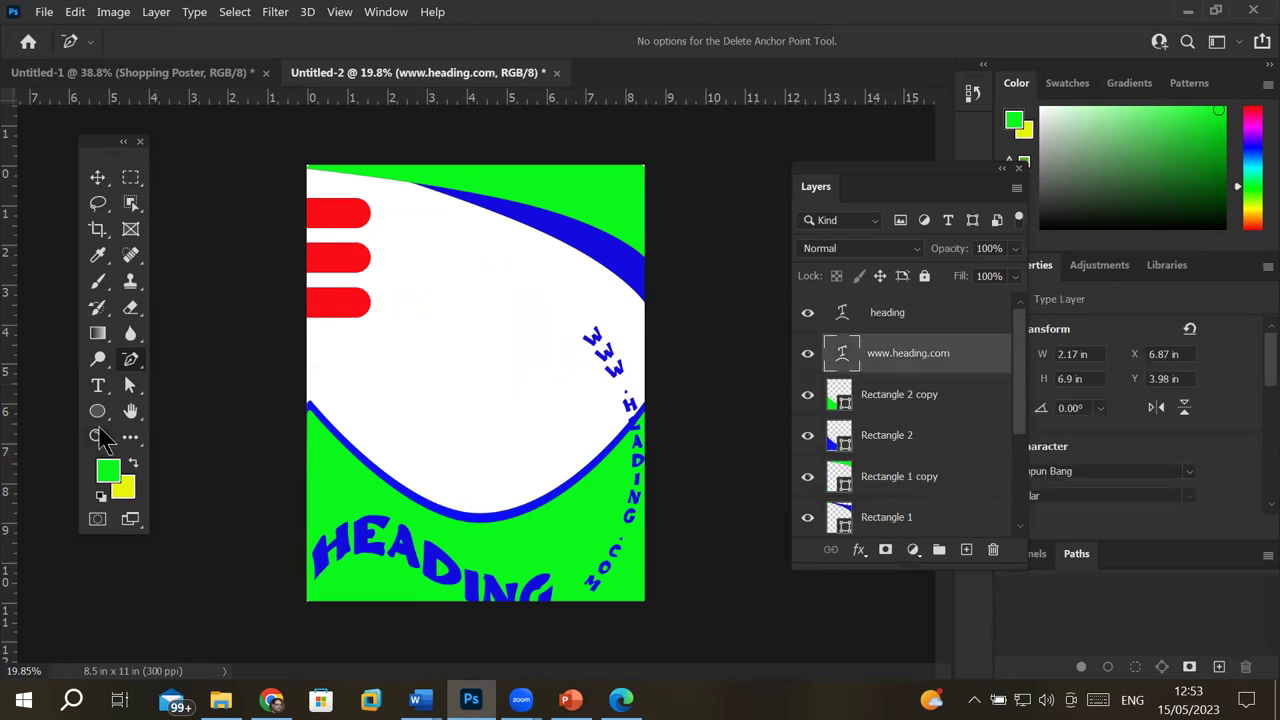
# Step: Draw a 3.92 × 3.92 in green circle (Ellipse 1) on the white banner above the blue curve
pyautogui.click(98, 412)
pyautogui.moveTo(421, 256)
pyautogui.mouseDown()
pyautogui.moveTo(568, 436)
pyautogui.moveTo(569, 400)
pyautogui.mouseUp()
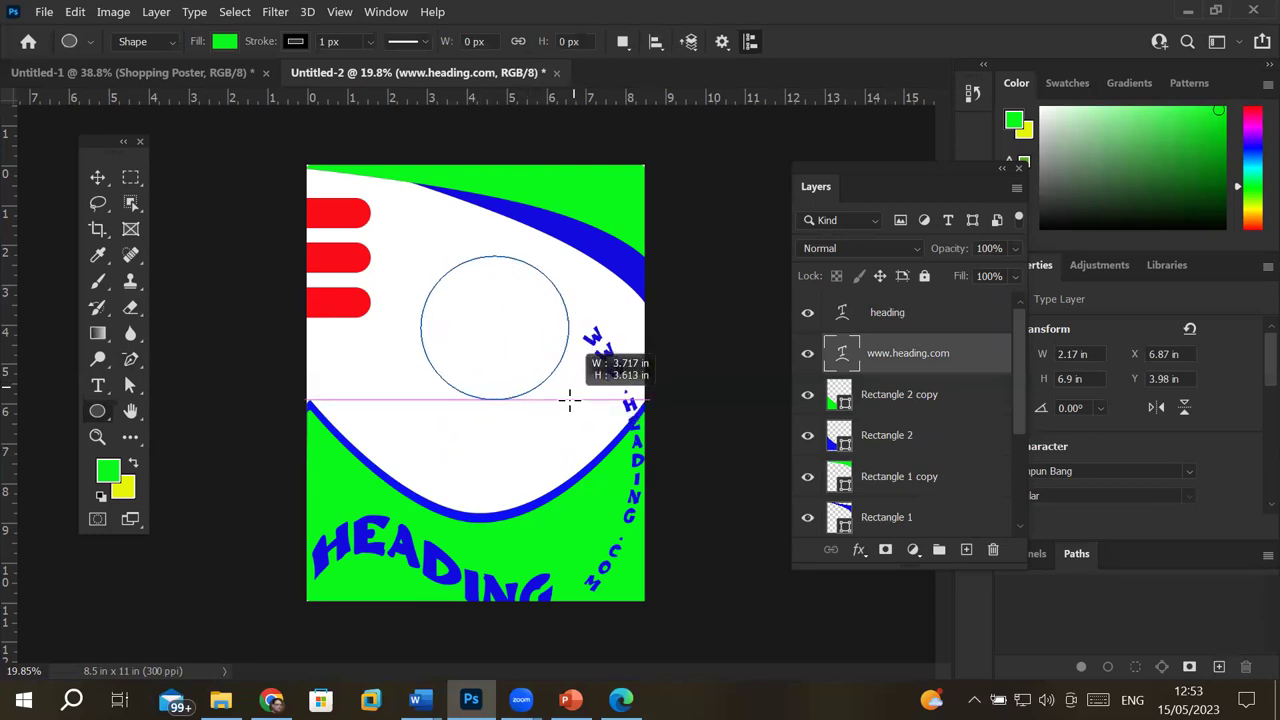
pyautogui.moveTo(569, 400); pyautogui.dragTo(592, 443)
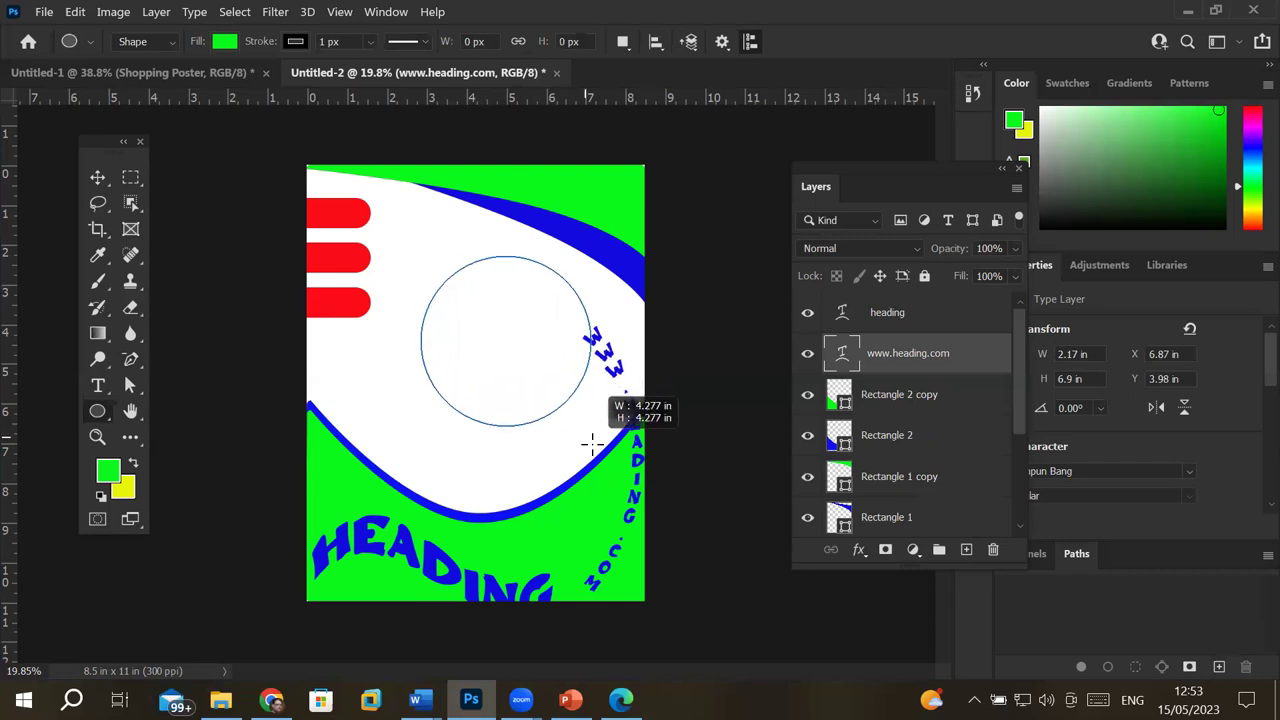
pyautogui.moveTo(592, 443)
pyautogui.mouseDown()
pyautogui.moveTo(425, 358)
pyautogui.moveTo(577, 490)
pyautogui.mouseUp()
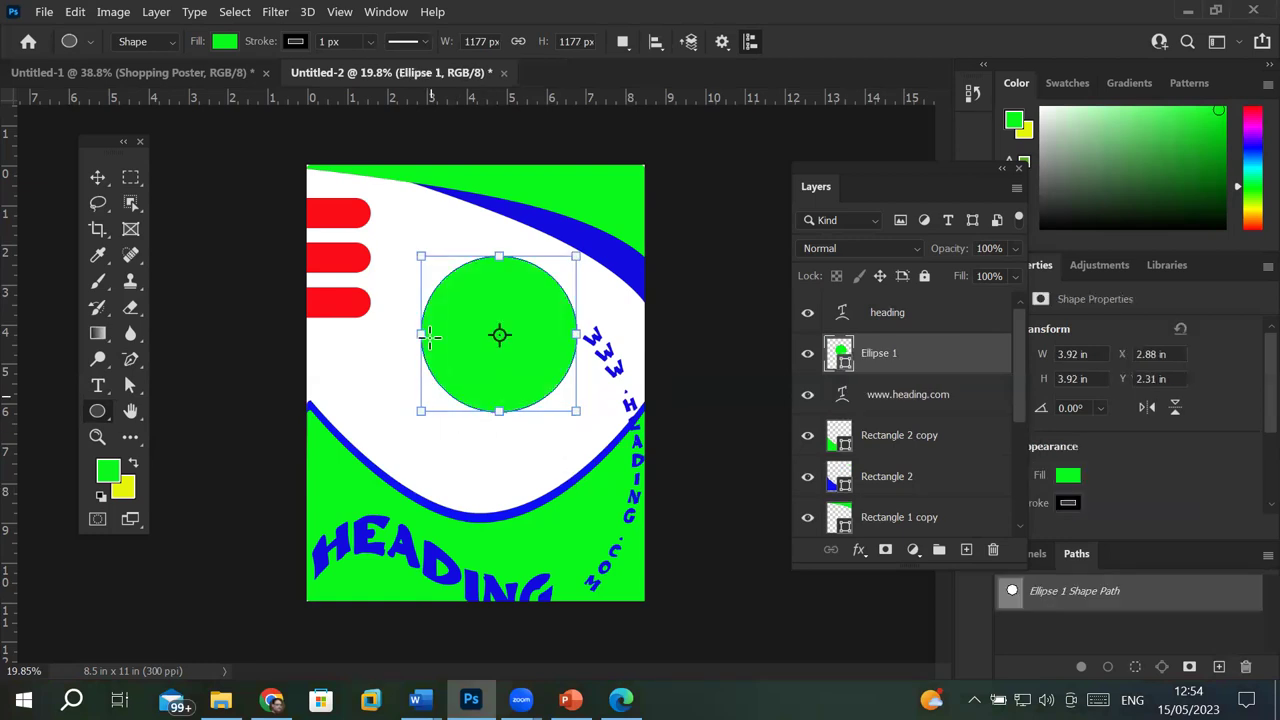
# Step: Delete the green circle's bottom anchor, converting the live shape to a path, leaving a half circle
pyautogui.click(99, 180)
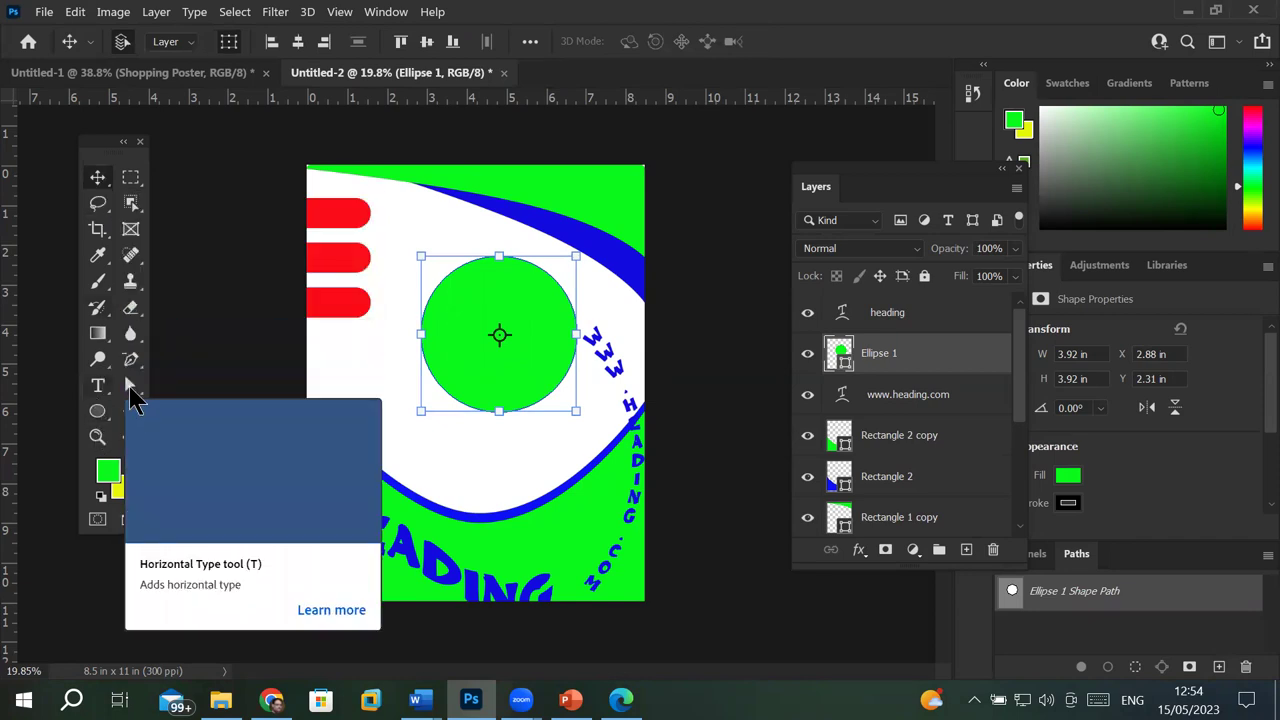
pyautogui.click(130, 388)
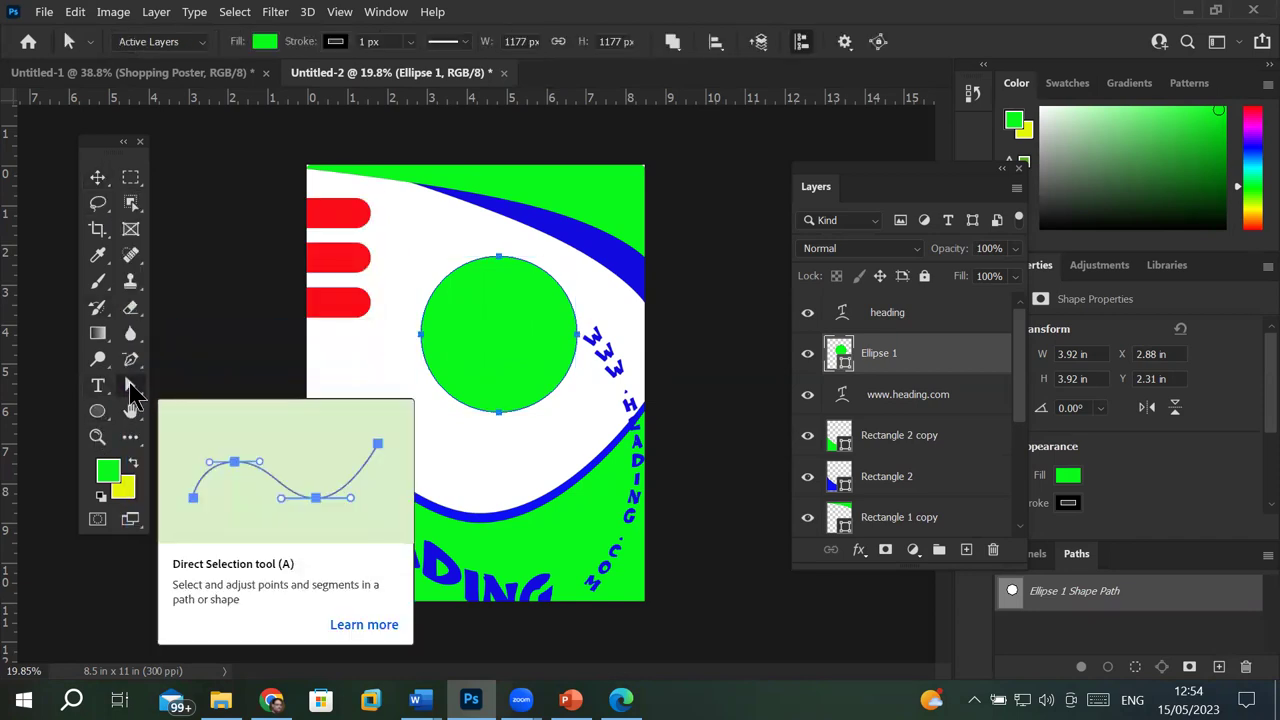
pyautogui.click(500, 413)
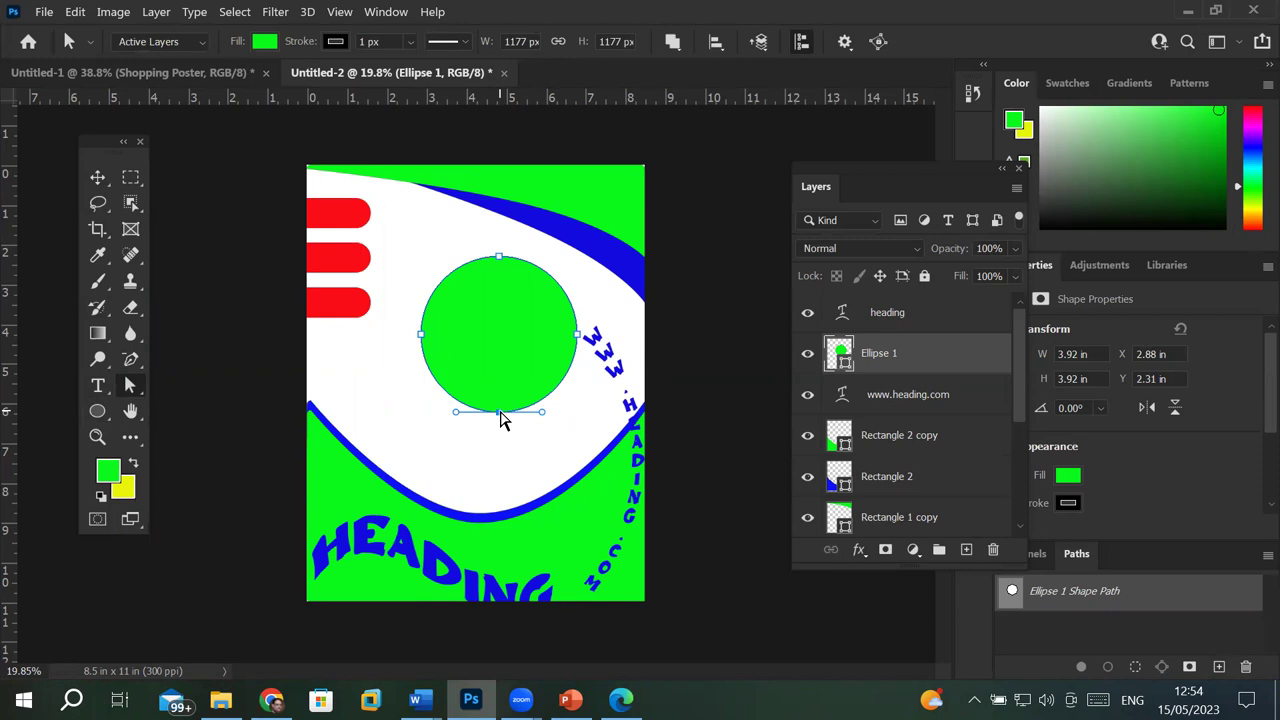
pyautogui.click(500, 413)
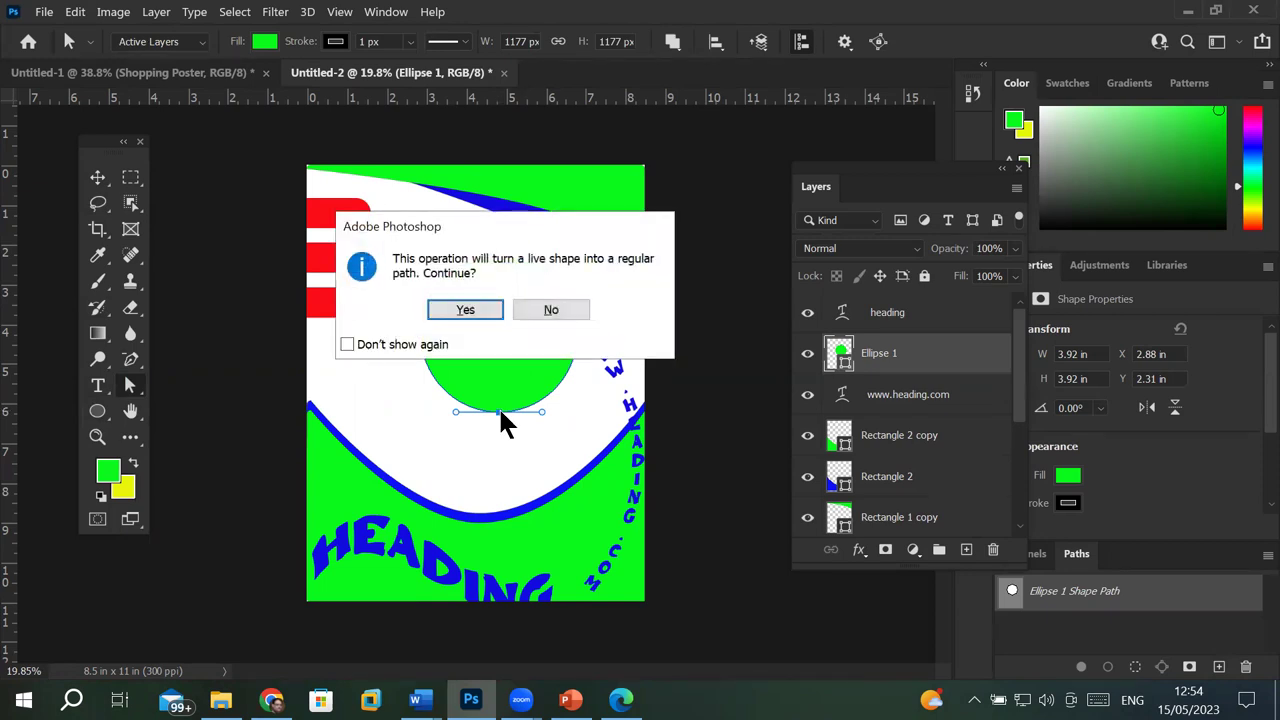
pyautogui.click(462, 309)
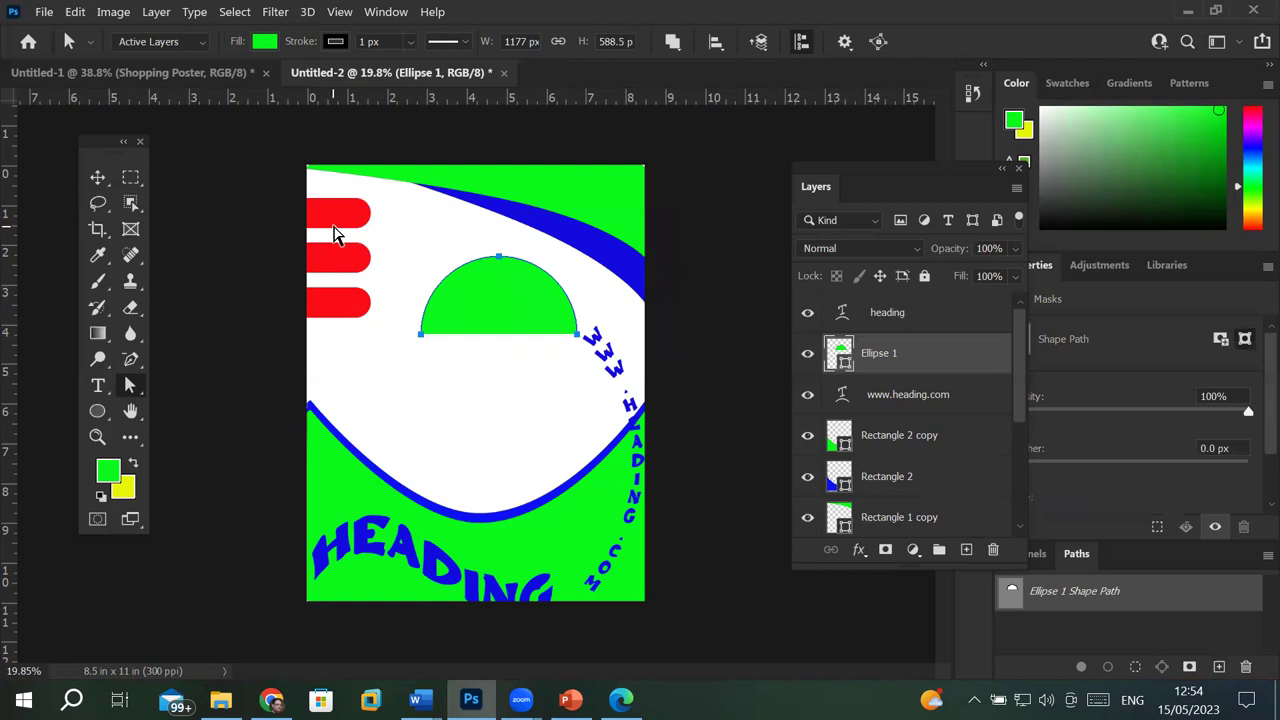
# Step: Remove the half circle's right anchor point, leaving a thin sliver from its left to top point
pyautogui.click(577, 336)
pyautogui.keyDown('alt'); pyautogui.click(575, 340); pyautogui.keyUp('alt')
pyautogui.click(576, 336)
pyautogui.hotkey('ctrl', 'z')
pyautogui.click(130, 360)
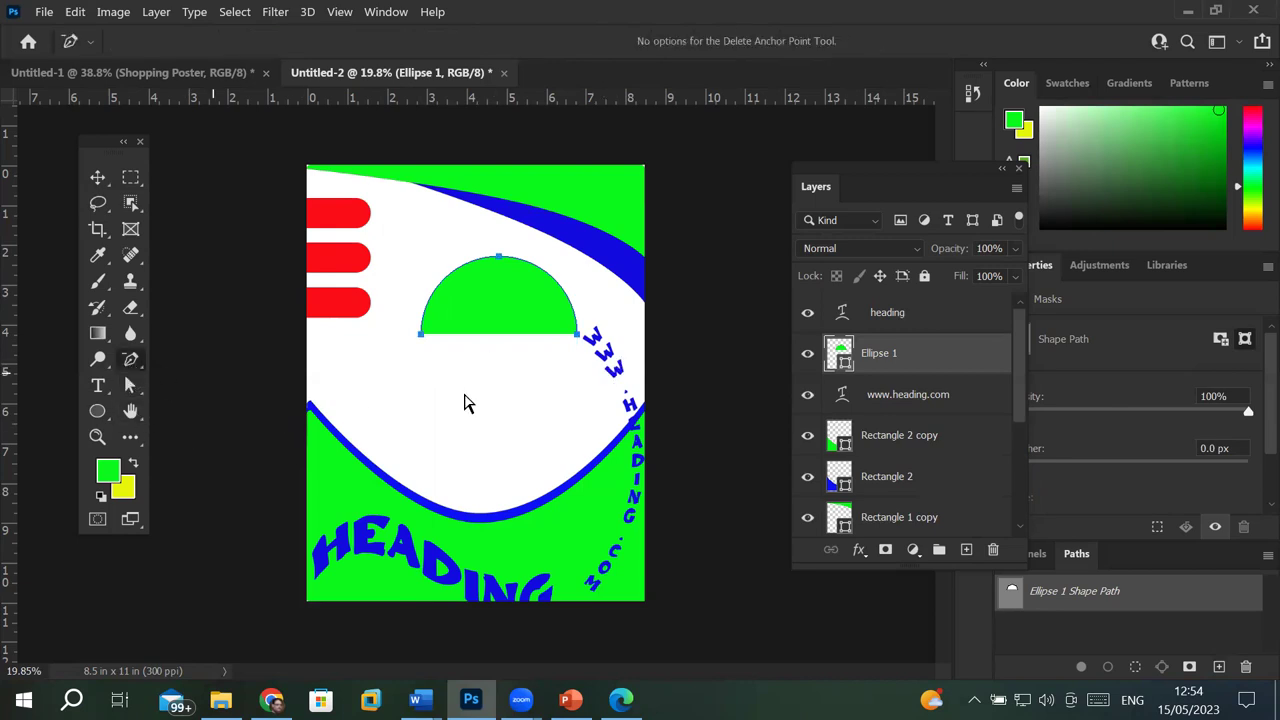
pyautogui.click(576, 336)
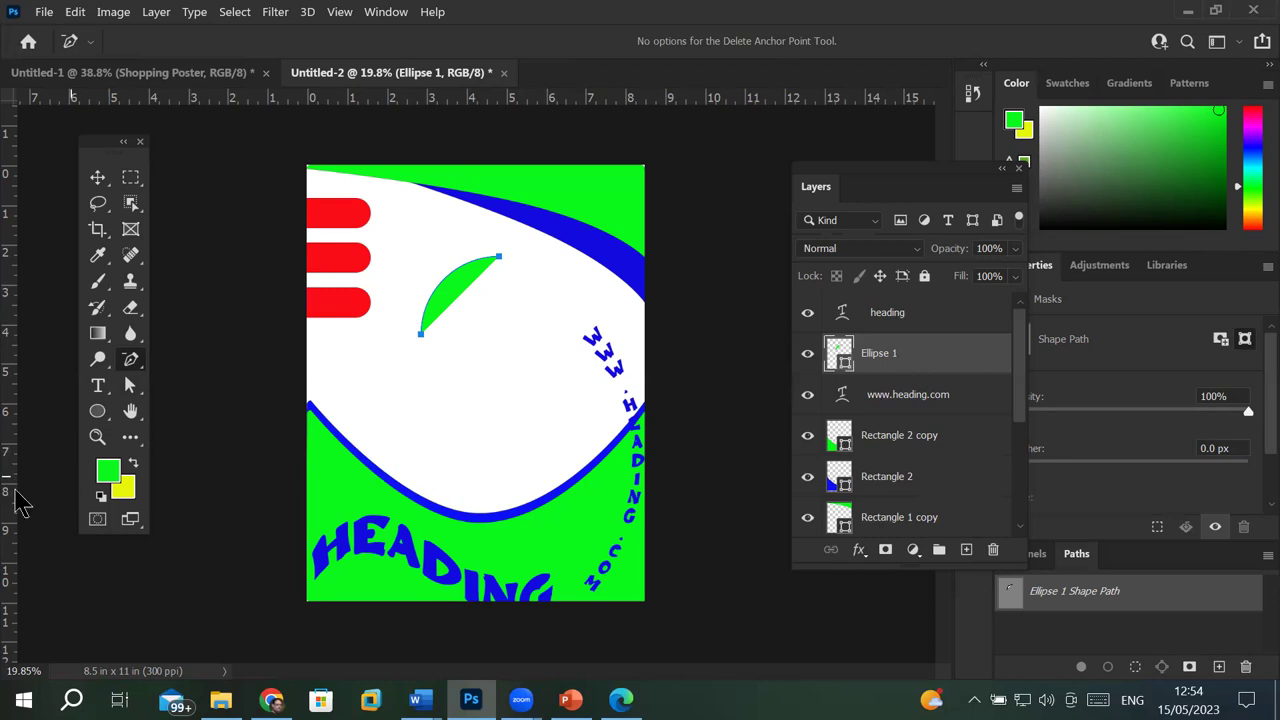
# Step: Open and dismiss the colour picker and Edit menu, and rearrange the Layers panel
pyautogui.click(108, 472)
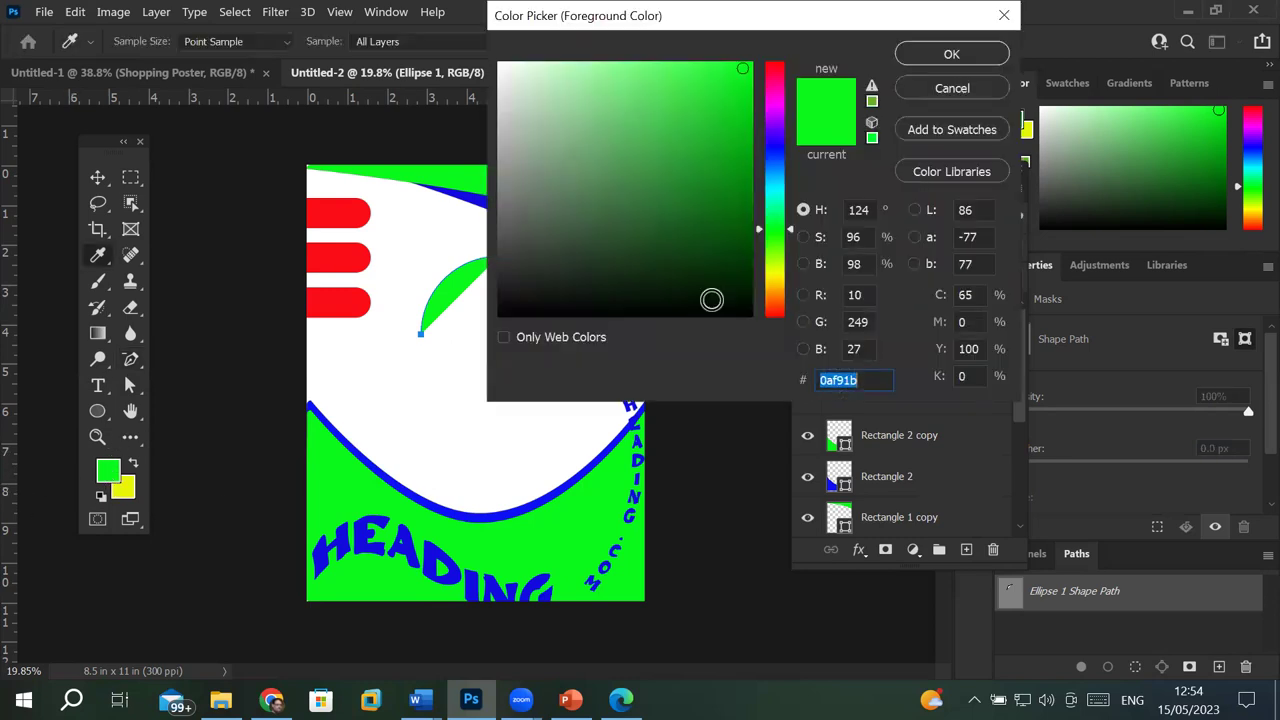
pyautogui.click(951, 88)
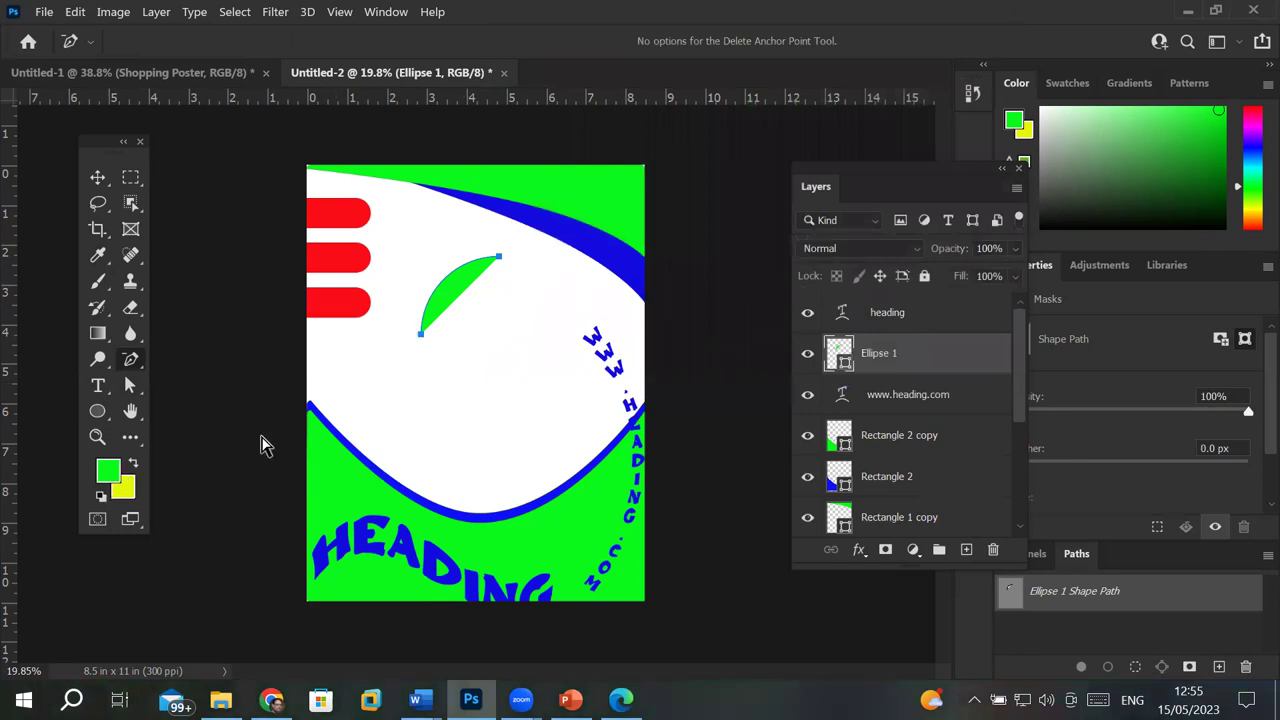
pyautogui.click(77, 14)
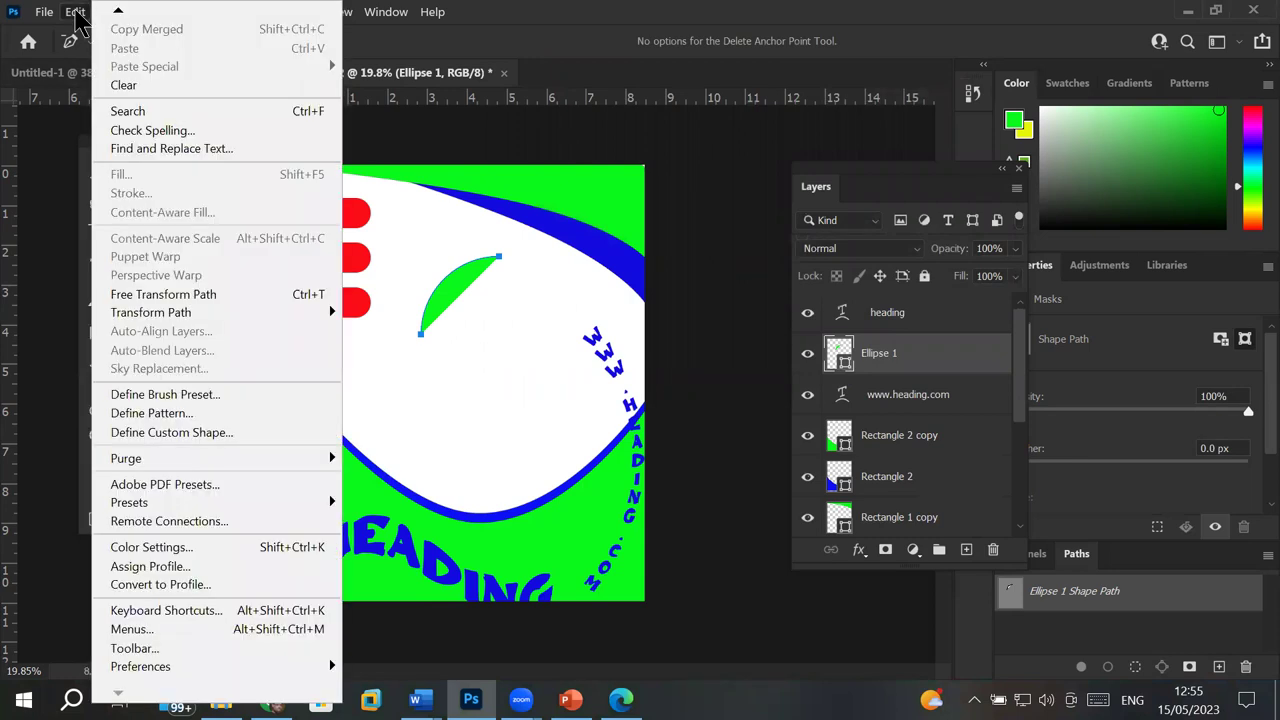
pyautogui.press('Escape')
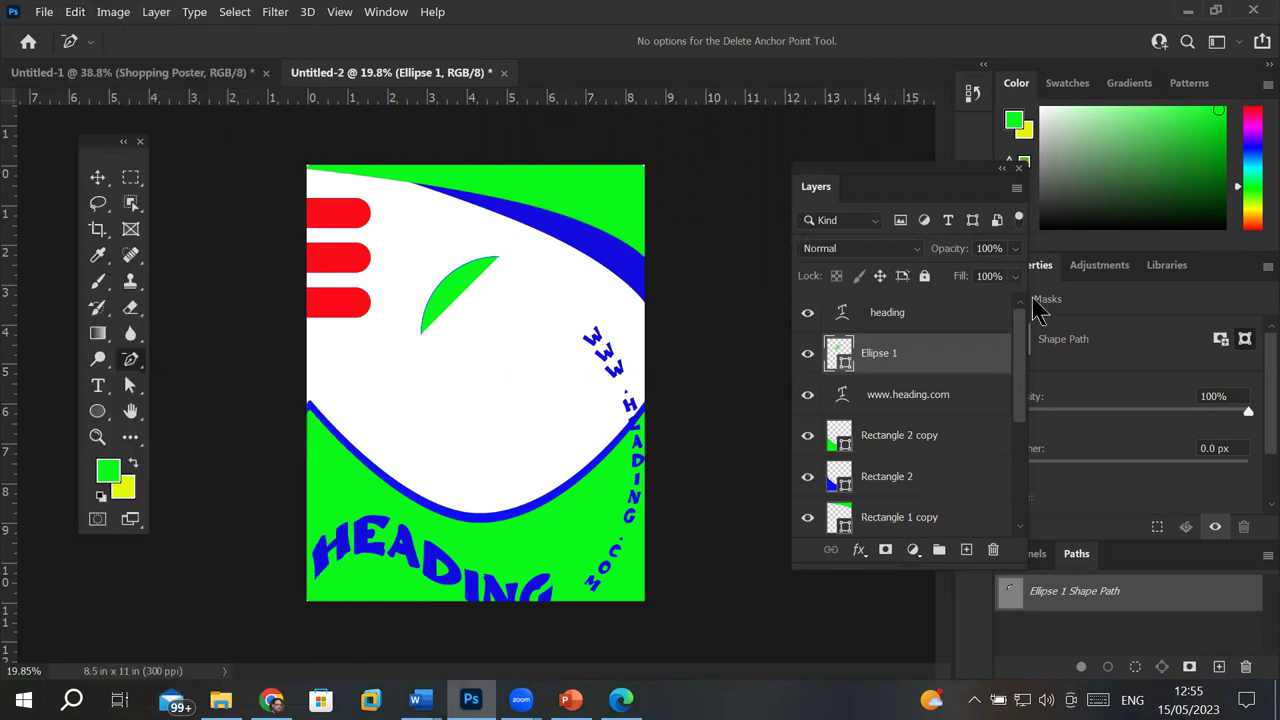
pyautogui.moveTo(920, 177); pyautogui.dragTo(797, 134)
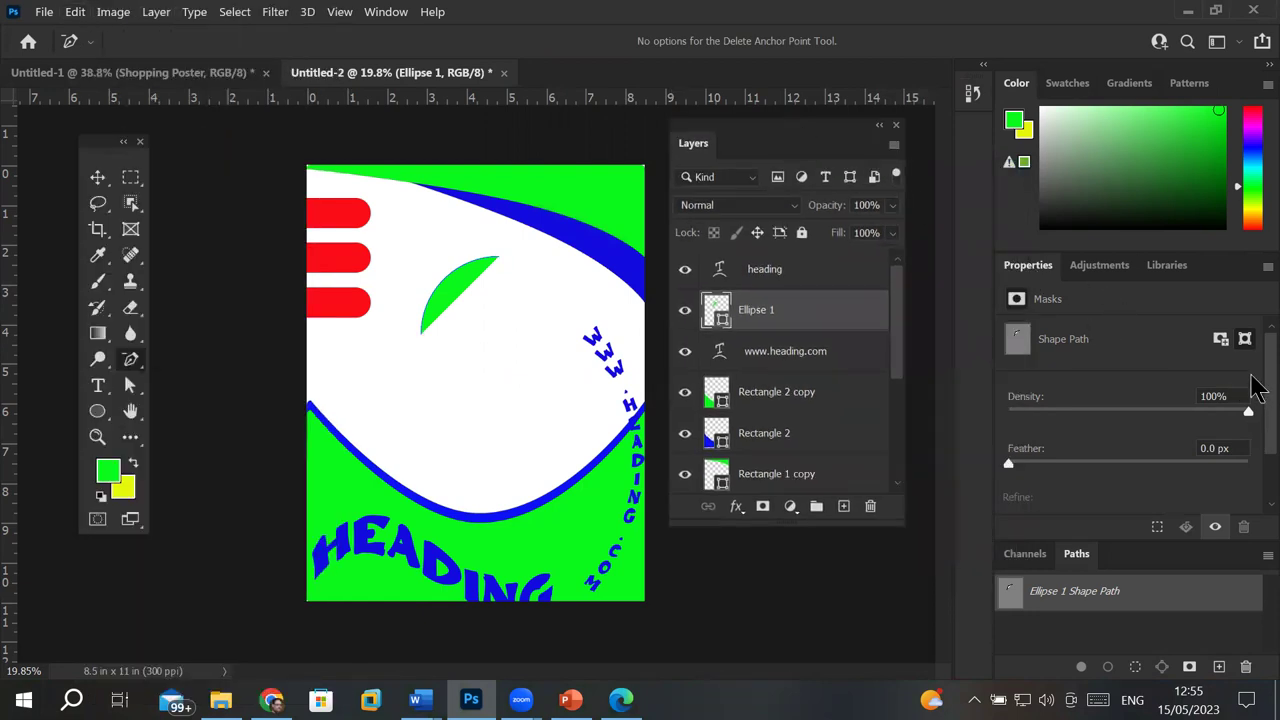
pyautogui.scroll(-2, 1250, 440)
pyautogui.scroll(2, 1255, 400)
pyautogui.click(1016, 124)
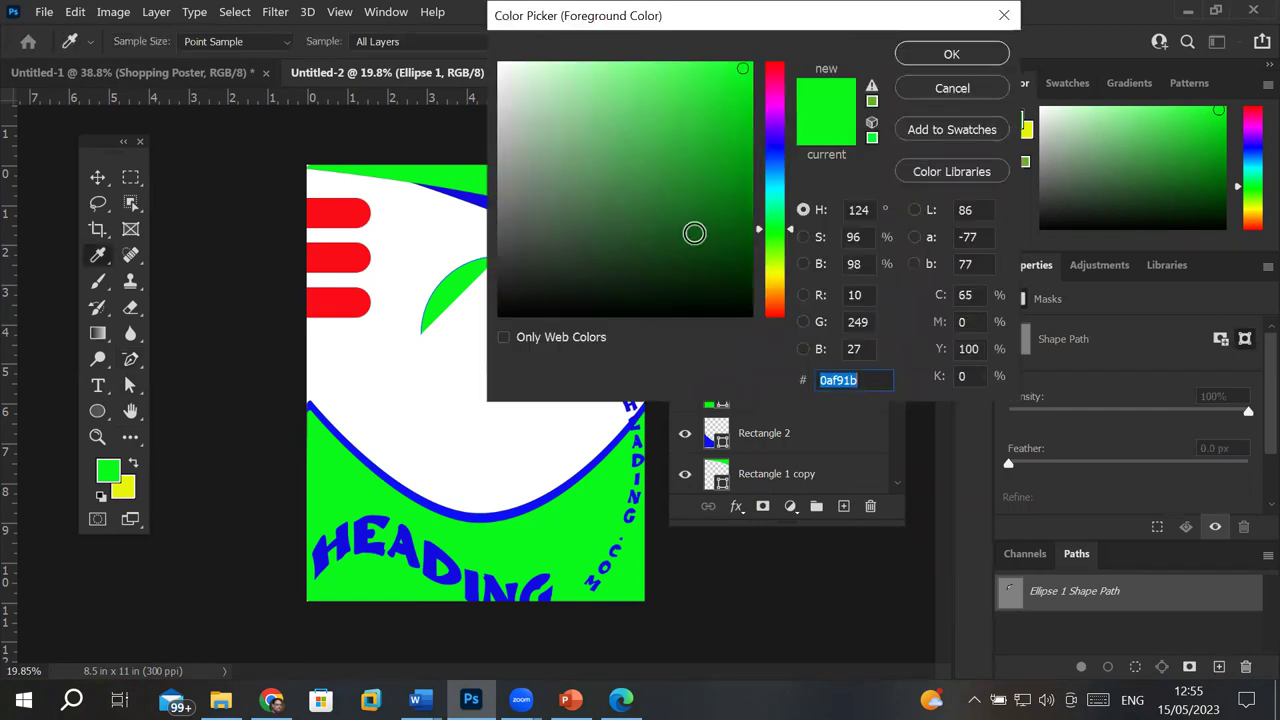
pyautogui.click(952, 89)
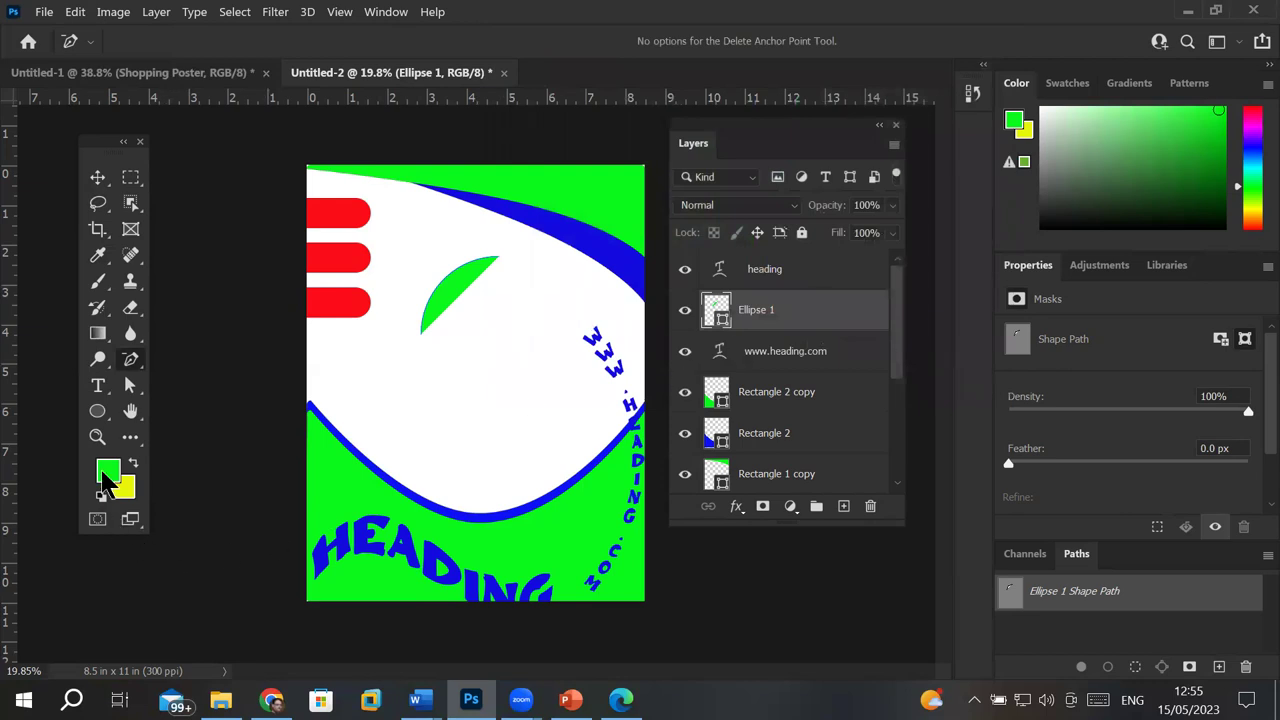
# Step: Set the foreground colour to a bright blue in the Color Picker
pyautogui.click(108, 472)
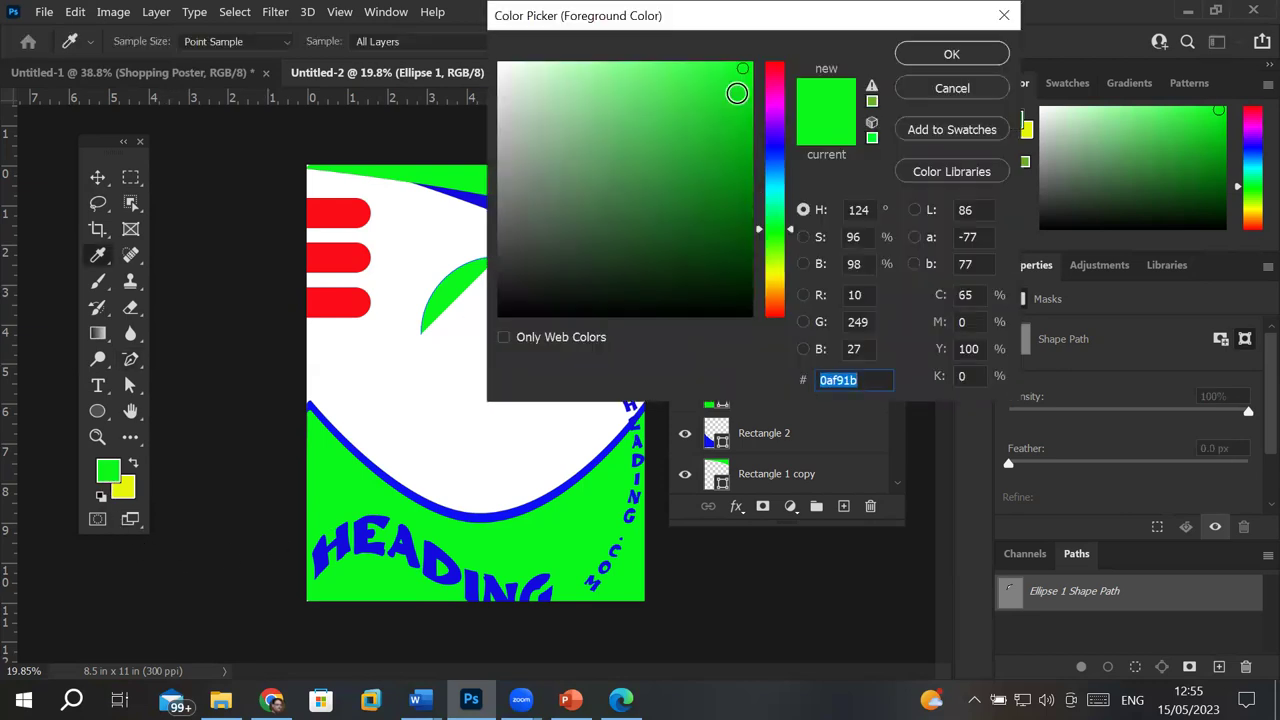
pyautogui.moveTo(700, 152); pyautogui.dragTo(624, 217)
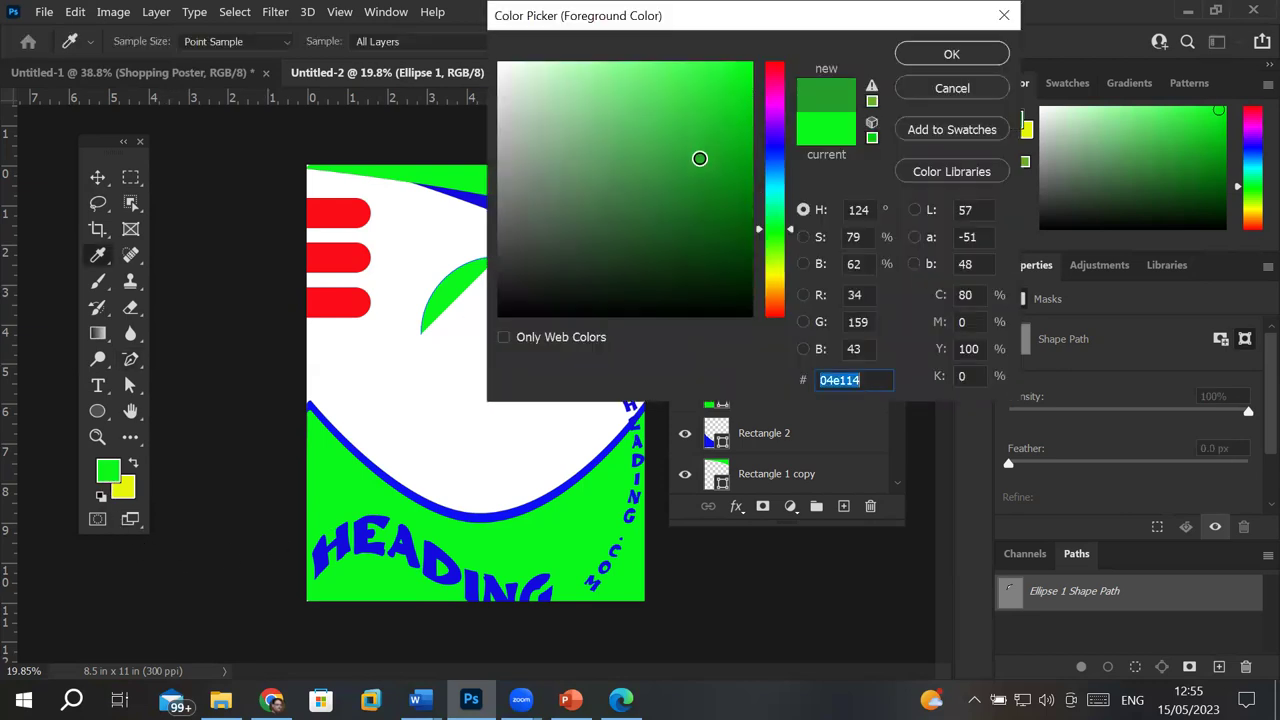
pyautogui.click(775, 143)
pyautogui.click(731, 88)
pyautogui.click(935, 60)
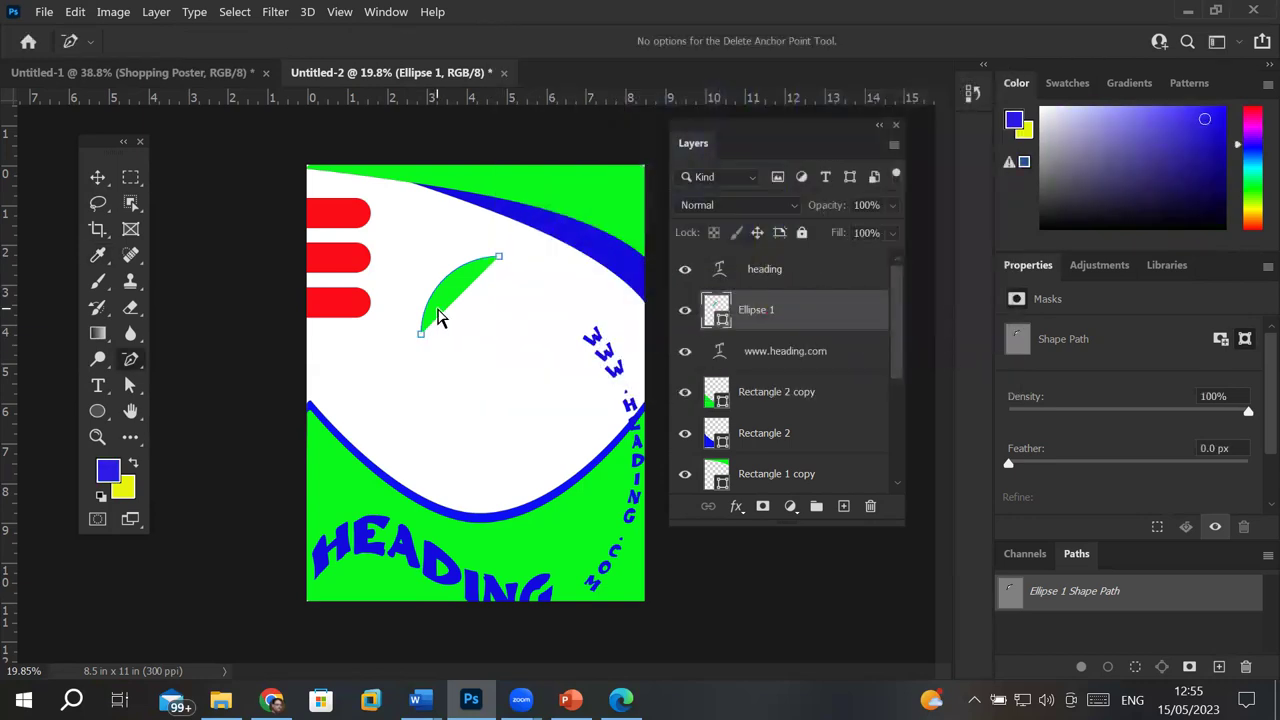
pyautogui.click(97, 412)
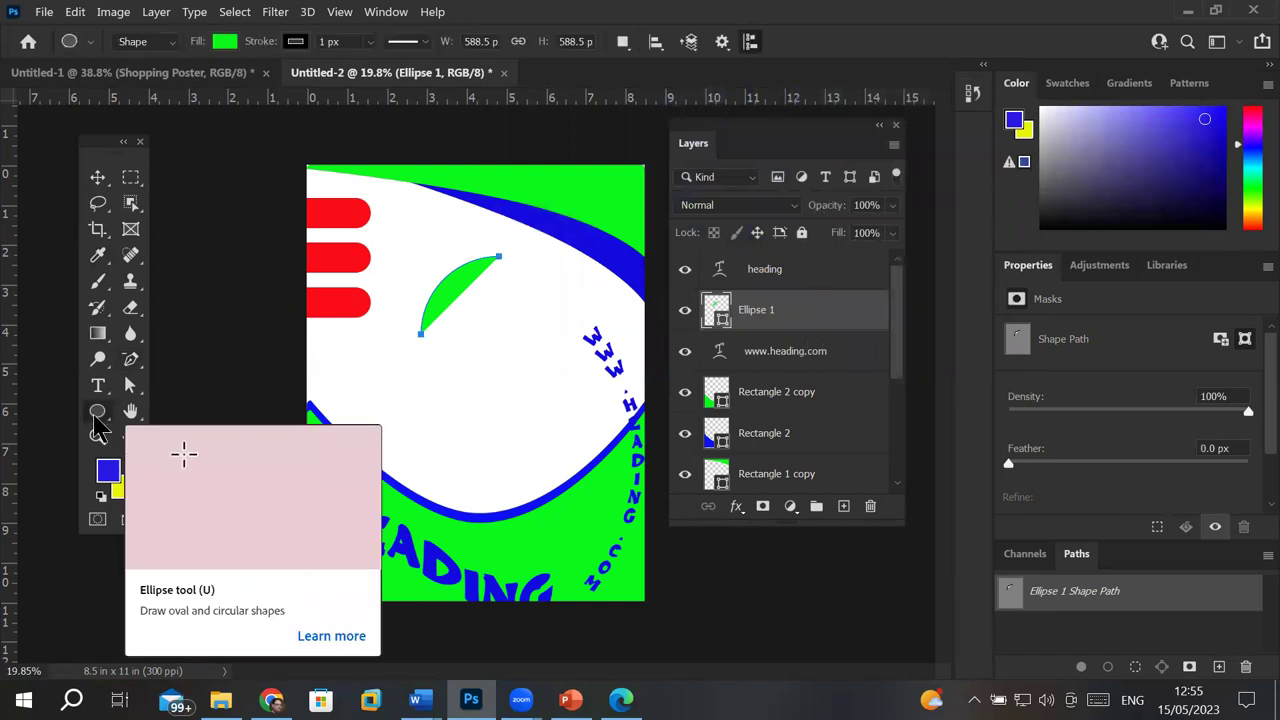
# Step: Set the Ellipse 1 arc to no fill with a 26.52 px stroke
pyautogui.click(220, 42)
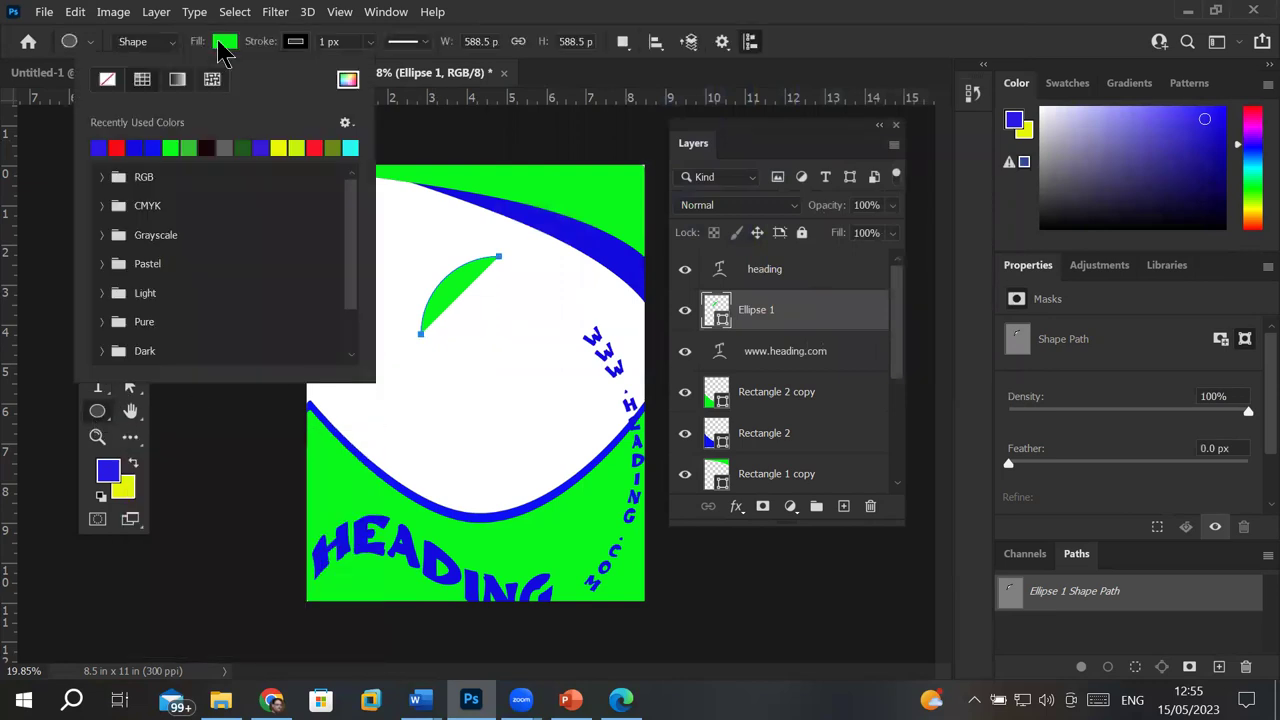
pyautogui.click(107, 80)
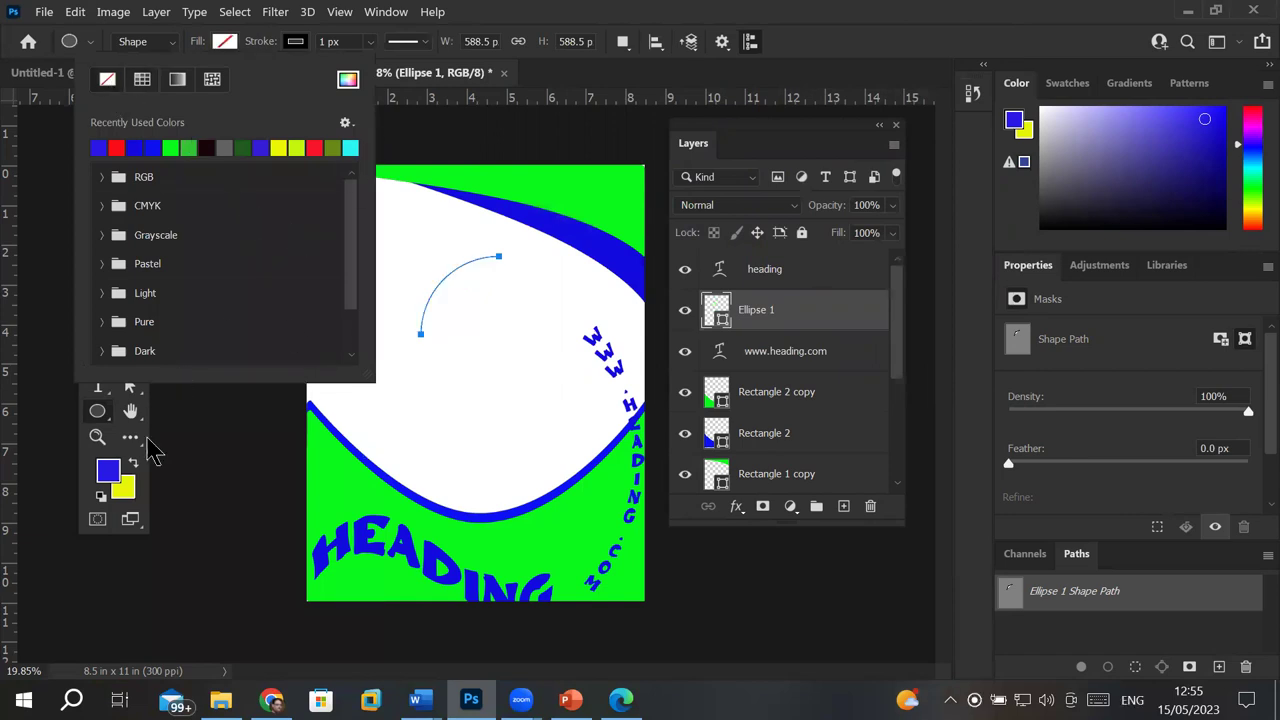
pyautogui.click(97, 423)
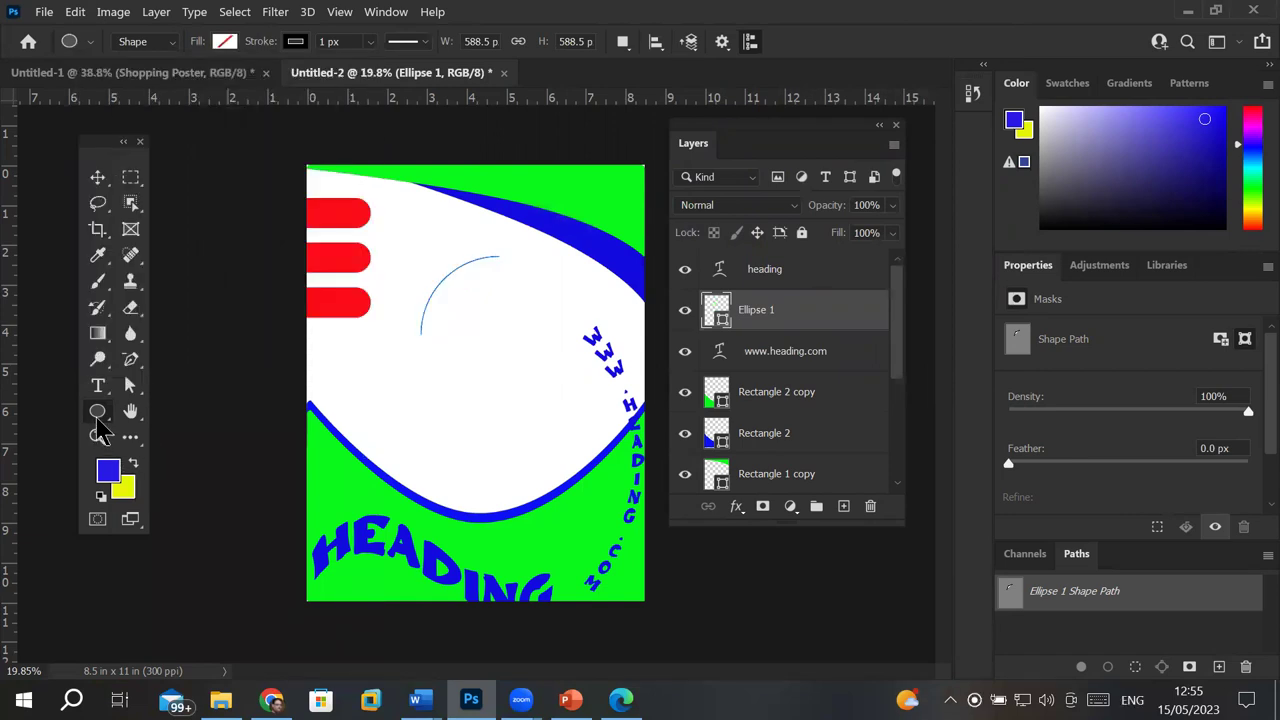
pyautogui.click(100, 180)
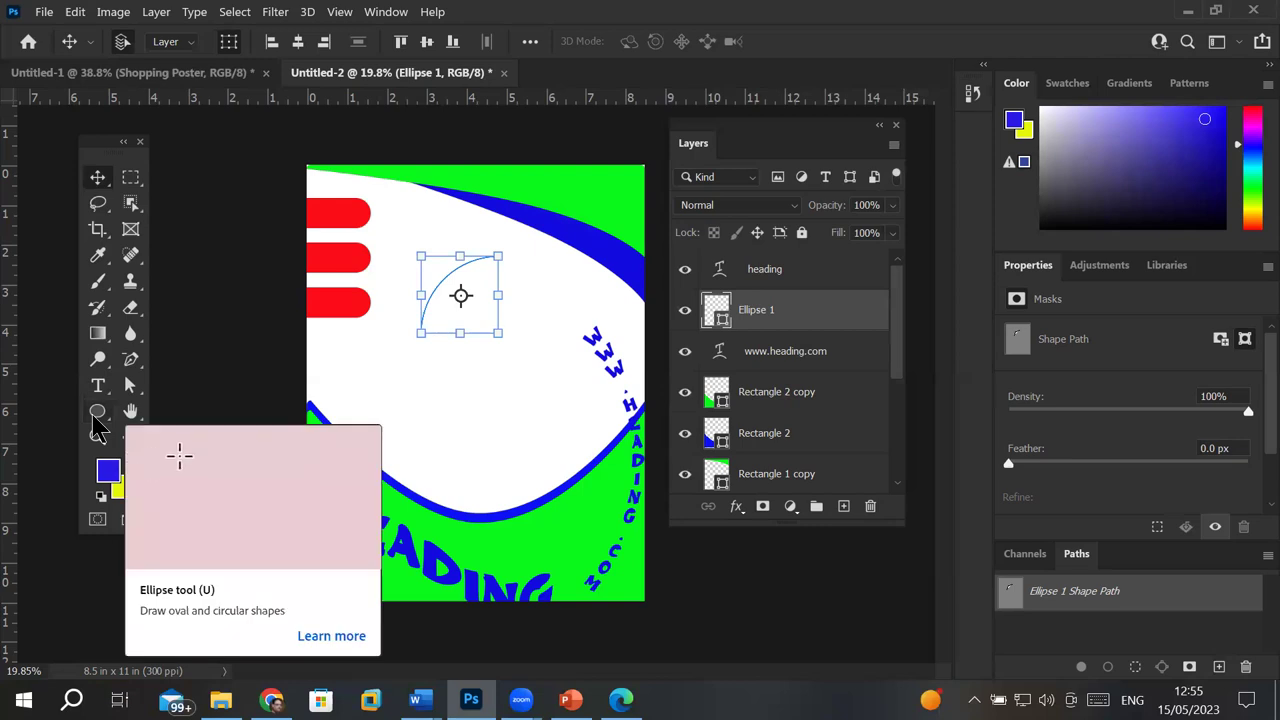
pyautogui.click(95, 414)
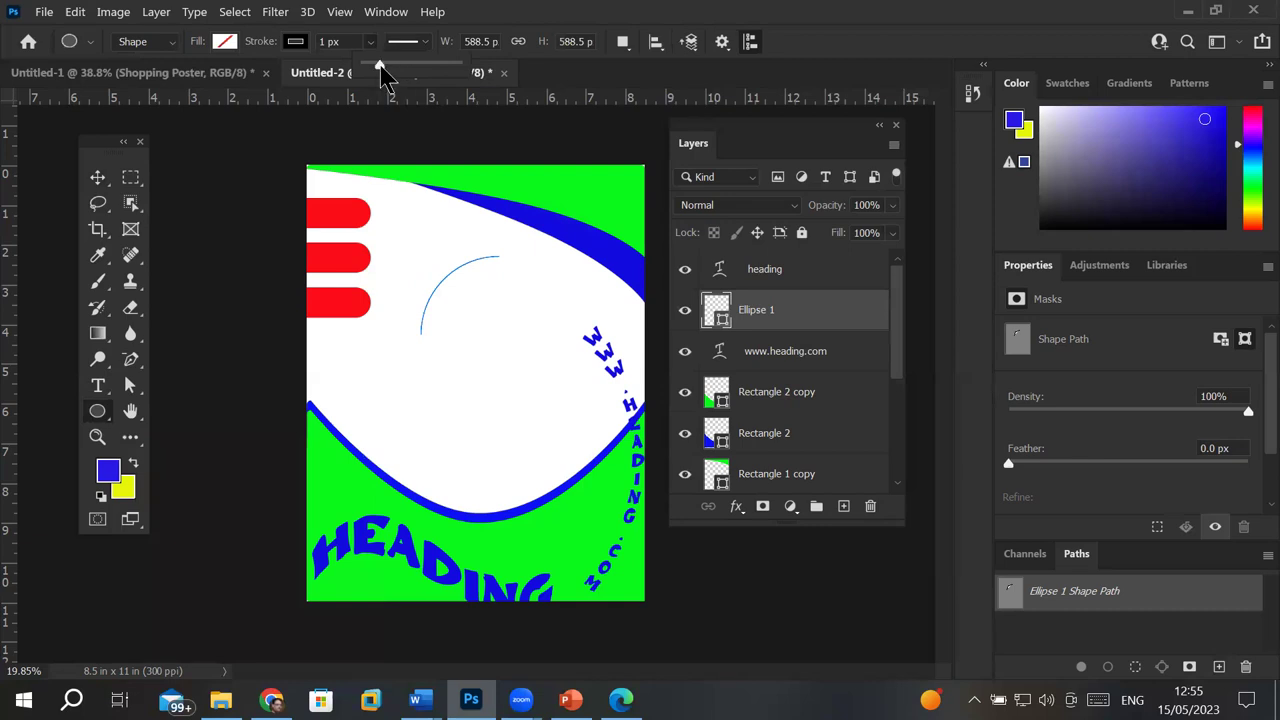
pyautogui.click(393, 65)
pyautogui.moveTo(393, 66)
pyautogui.mouseDown()
pyautogui.moveTo(443, 66)
pyautogui.moveTo(388, 66)
pyautogui.mouseUp()
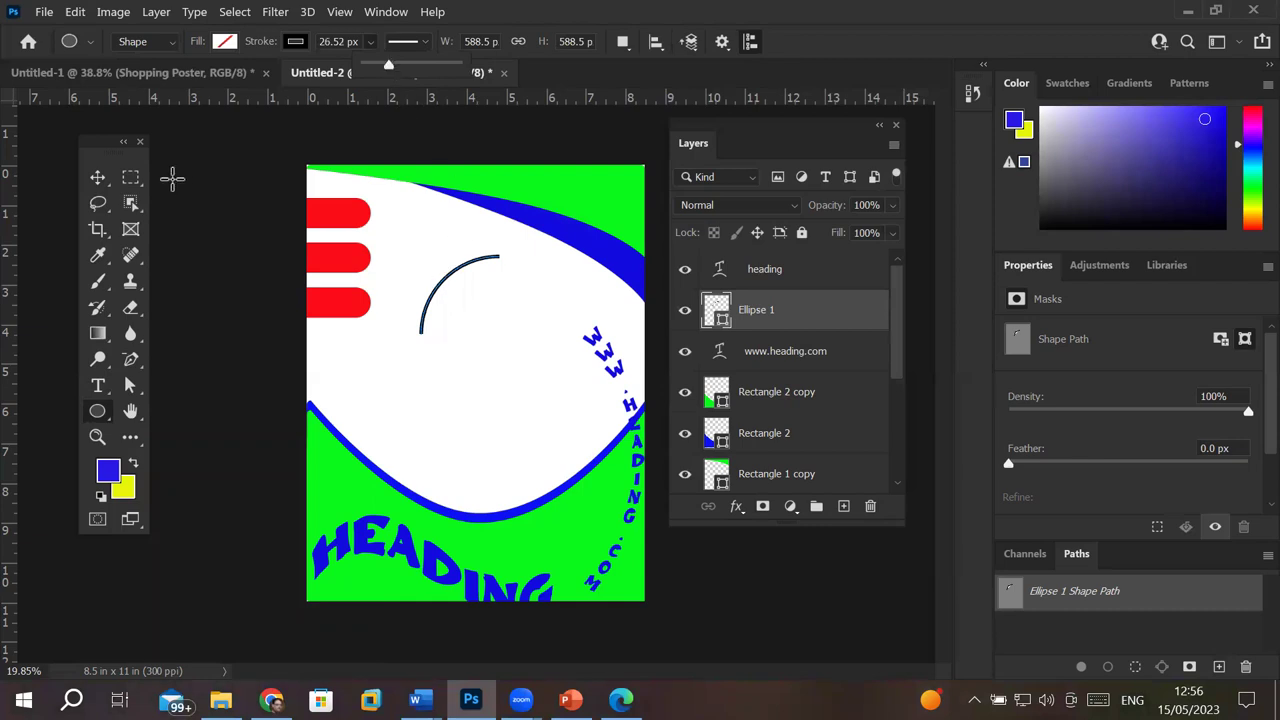
pyautogui.click(97, 177)
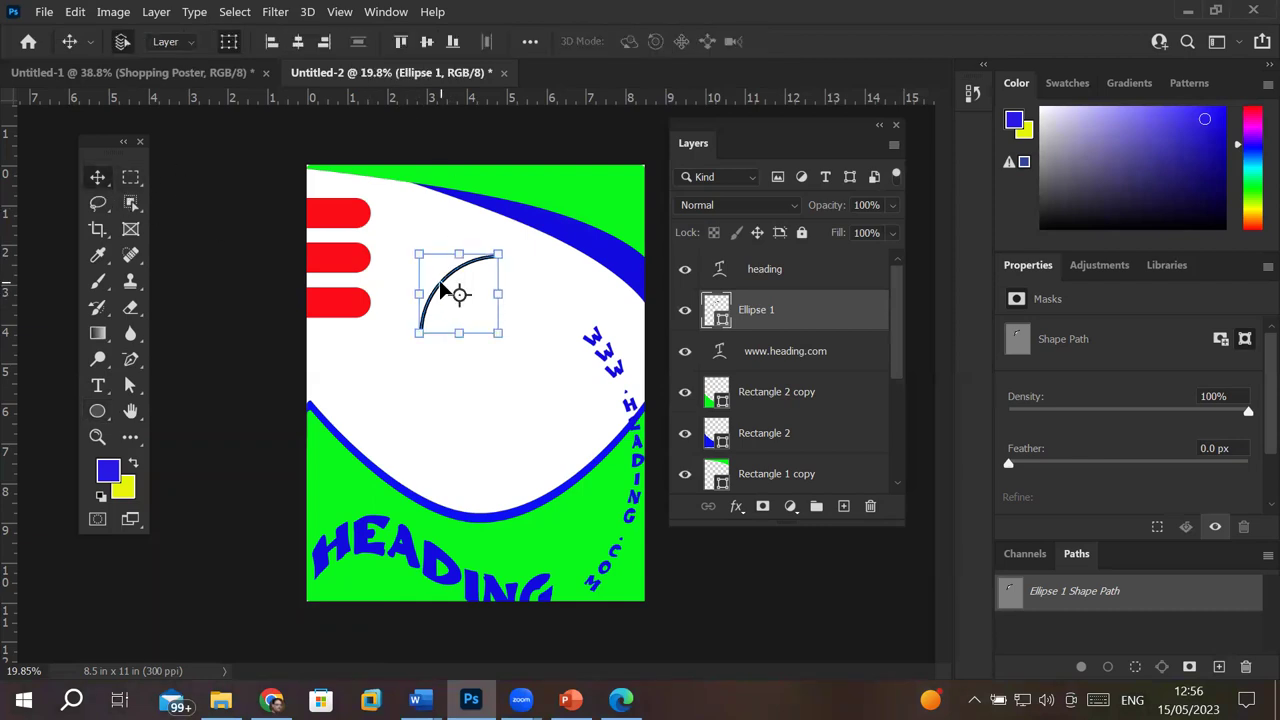
# Step: Select the Ellipse 1 arc and move it near the poster's centre
pyautogui.moveTo(445, 290); pyautogui.dragTo(391, 284)
pyautogui.click(432, 303)
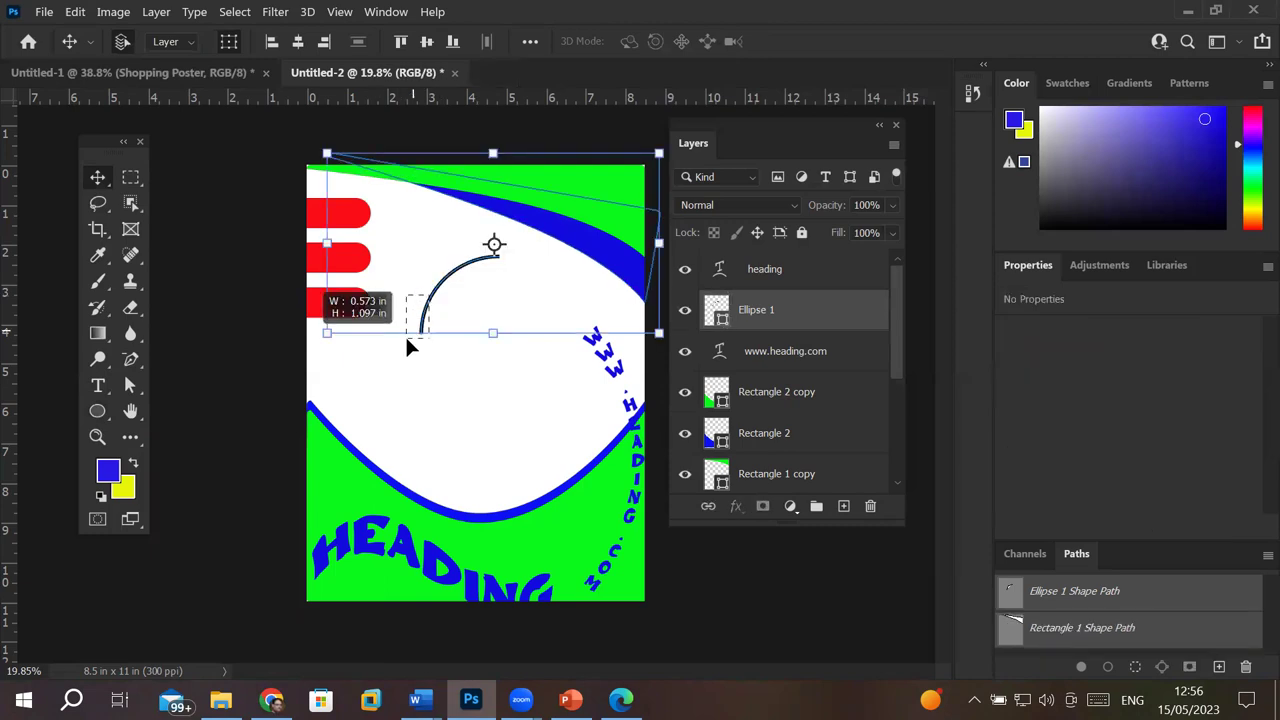
pyautogui.click(752, 330)
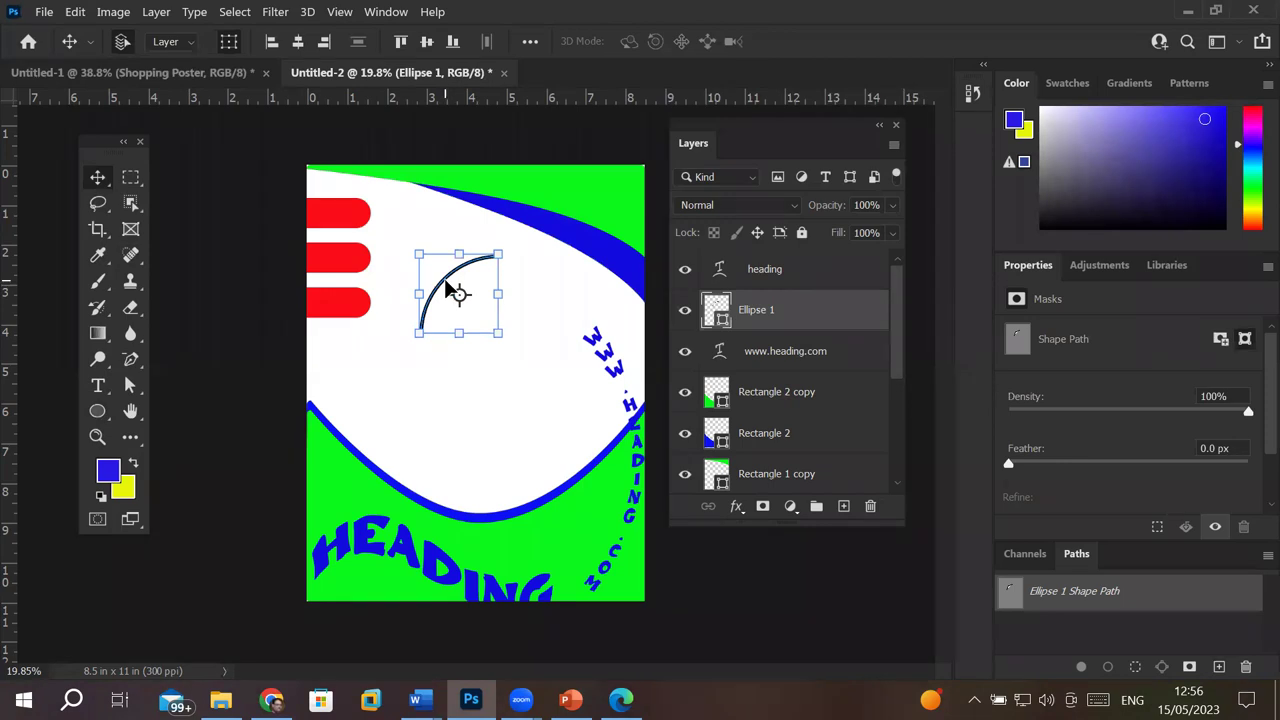
pyautogui.moveTo(447, 289); pyautogui.dragTo(370, 360)
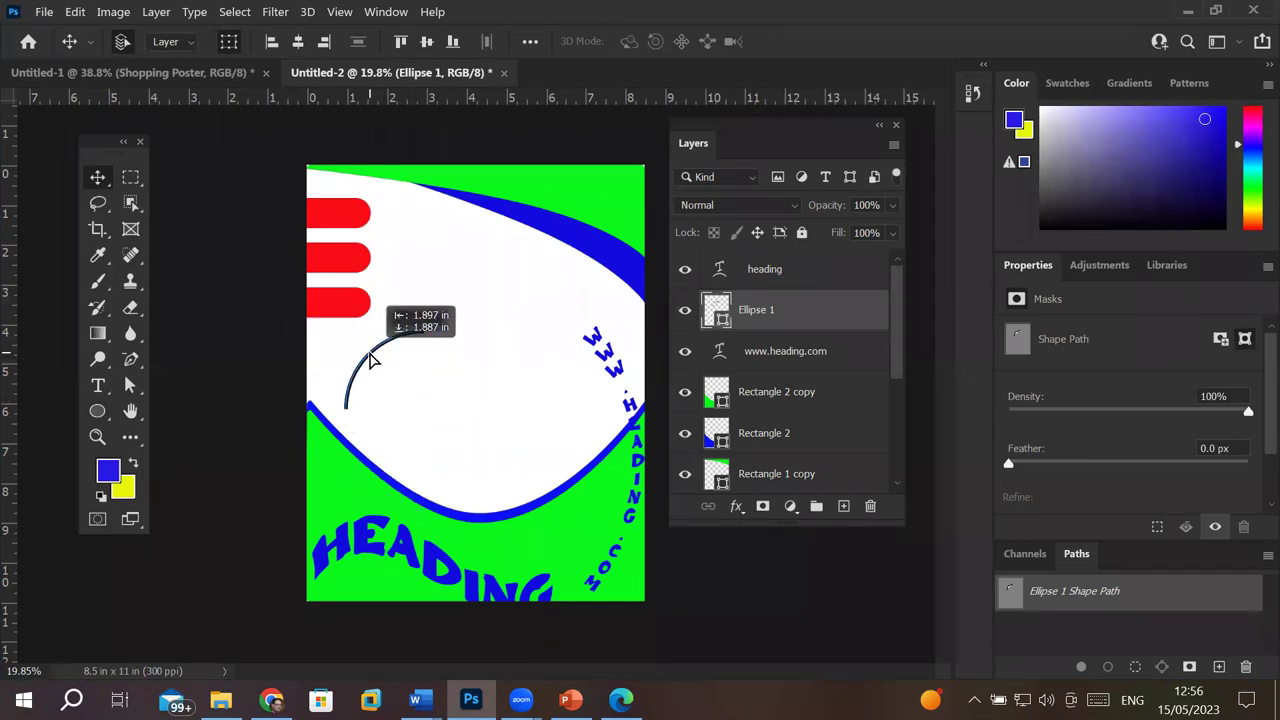
pyautogui.moveTo(370, 360); pyautogui.dragTo(477, 313)
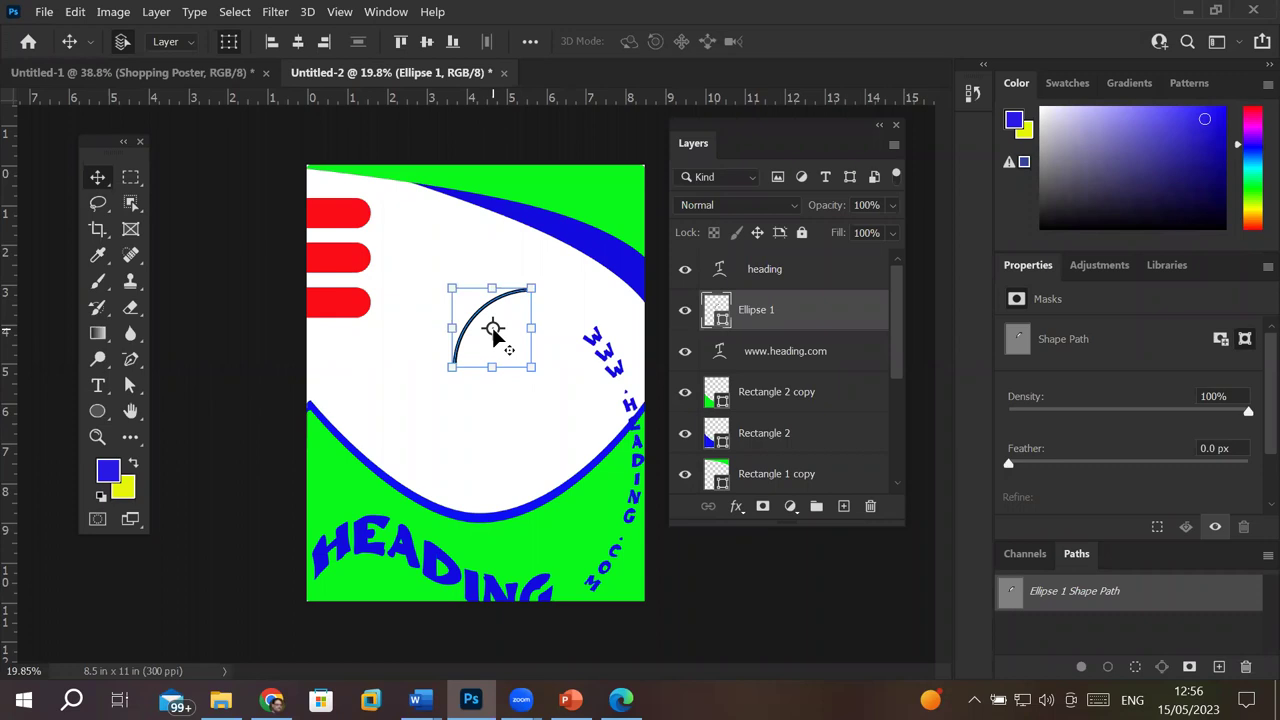
# Step: Rotate the arc about -42° around its bottom end so it stands upright
pyautogui.moveTo(493, 330); pyautogui.dragTo(453, 369)
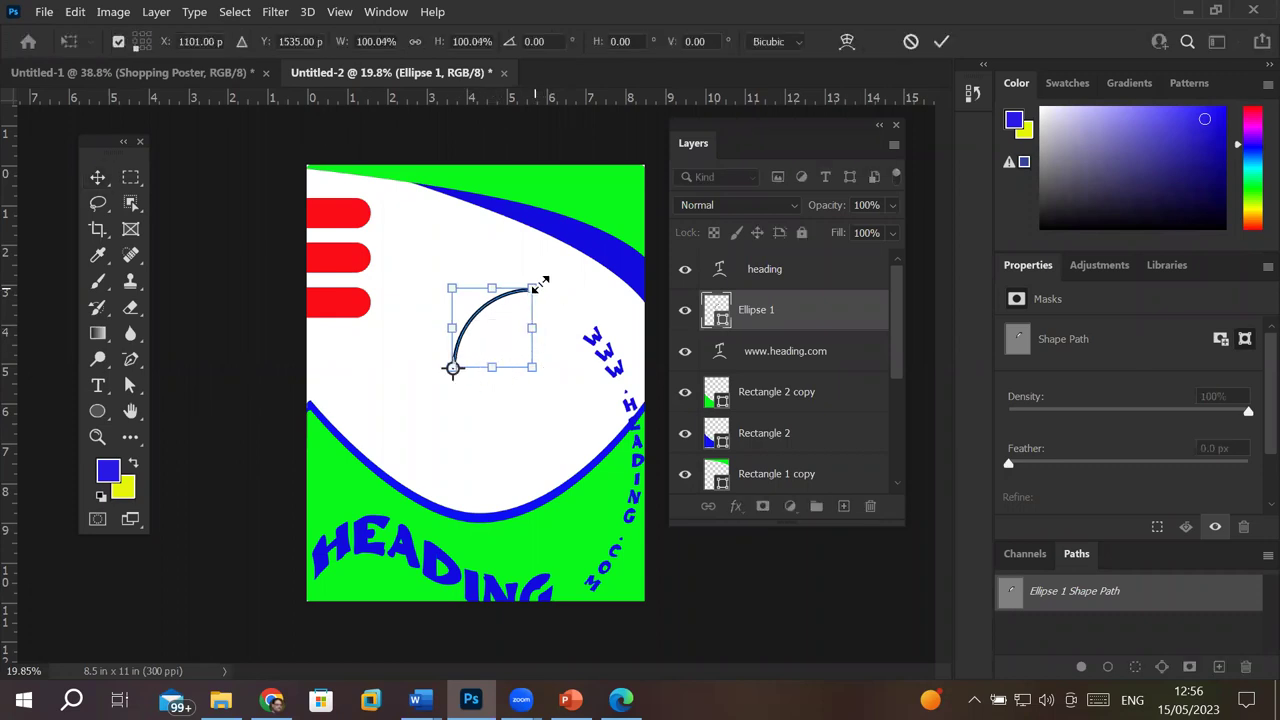
pyautogui.moveTo(548, 276)
pyautogui.mouseDown()
pyautogui.moveTo(376, 398)
pyautogui.moveTo(535, 424)
pyautogui.moveTo(480, 298)
pyautogui.moveTo(500, 311)
pyautogui.mouseUp()
pyautogui.moveTo(470, 351); pyautogui.dragTo(503, 320)
pyautogui.moveTo(521, 251); pyautogui.dragTo(540, 250)
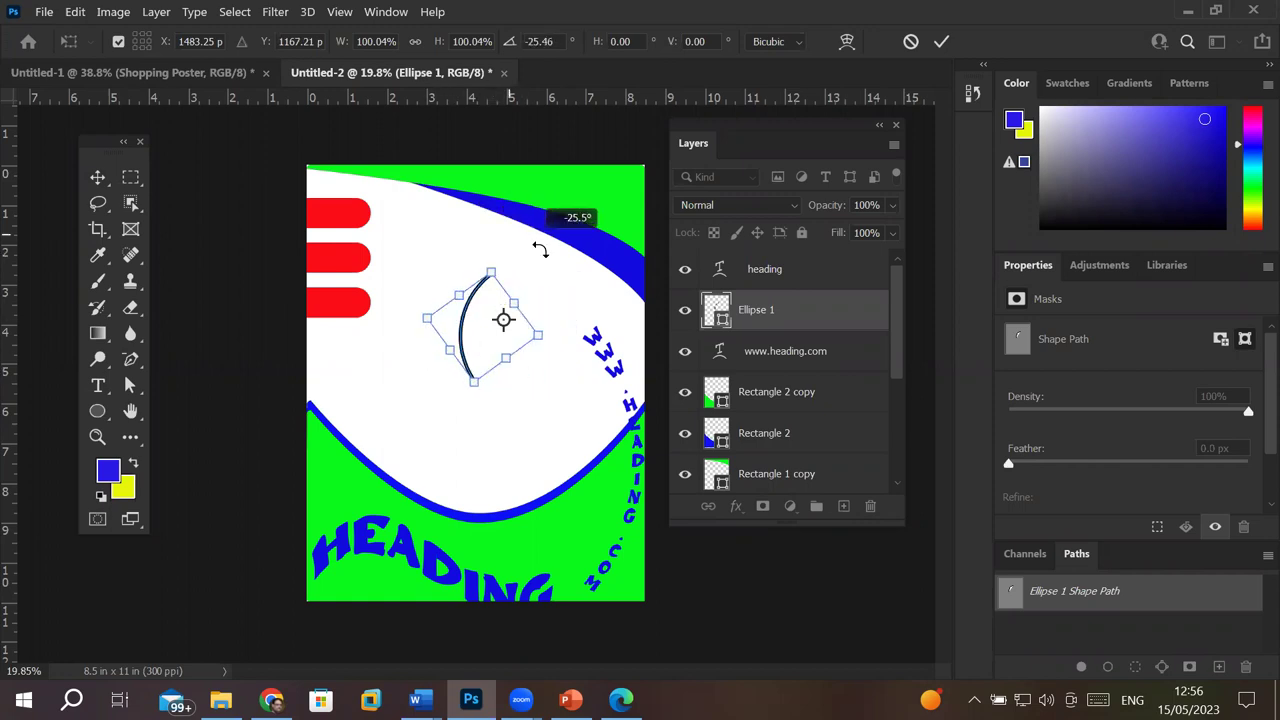
pyautogui.moveTo(540, 250); pyautogui.dragTo(486, 251)
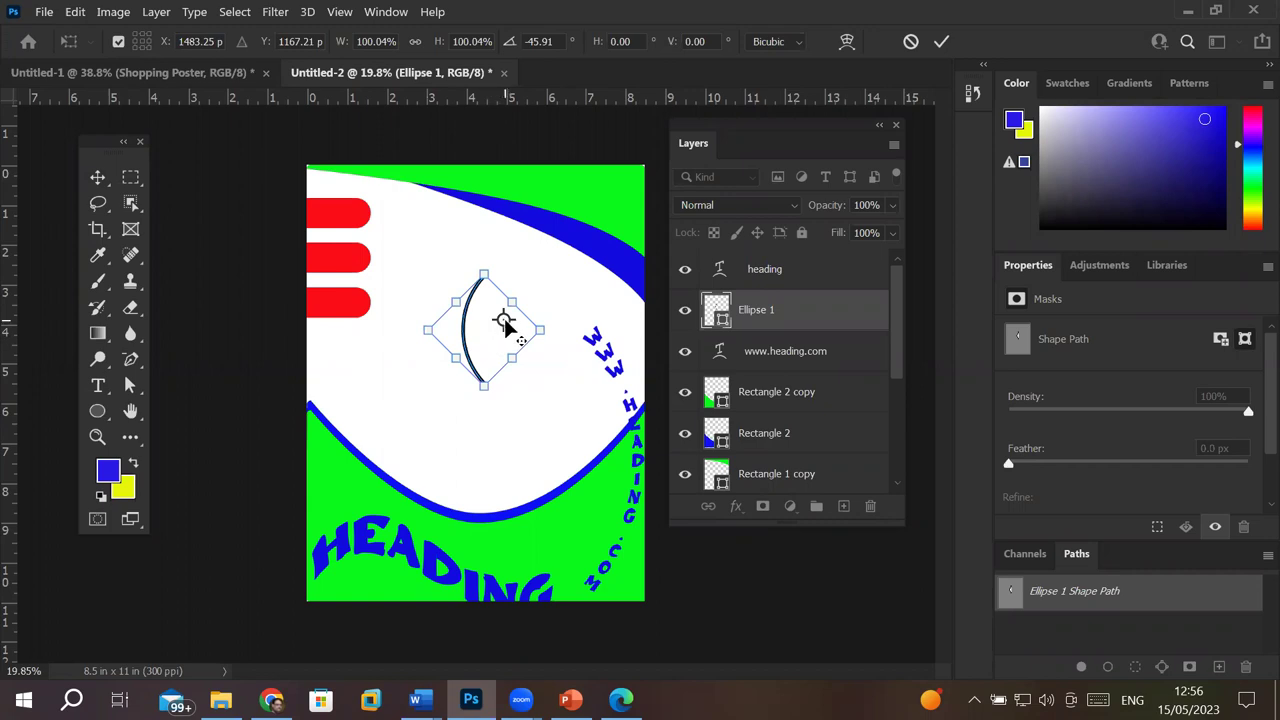
pyautogui.moveTo(504, 322); pyautogui.dragTo(487, 390)
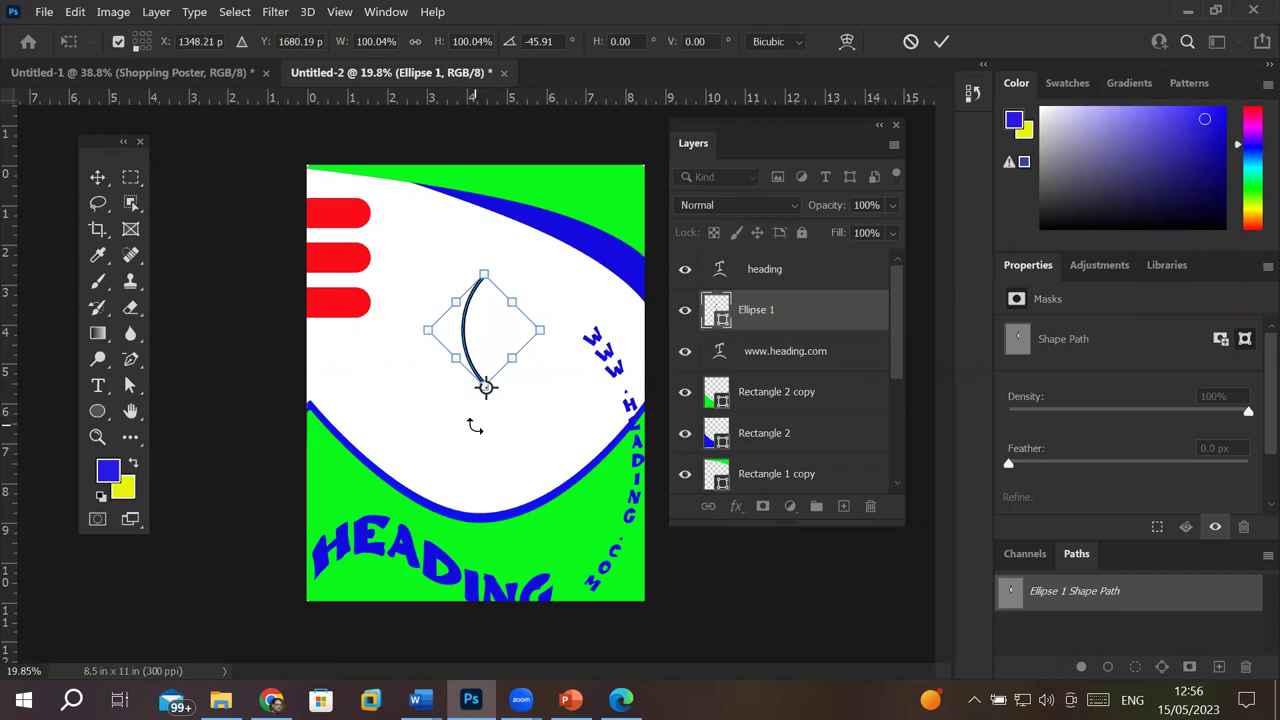
pyautogui.moveTo(487, 263)
pyautogui.mouseDown()
pyautogui.moveTo(495, 527)
pyautogui.moveTo(503, 291)
pyautogui.moveTo(492, 285)
pyautogui.mouseUp()
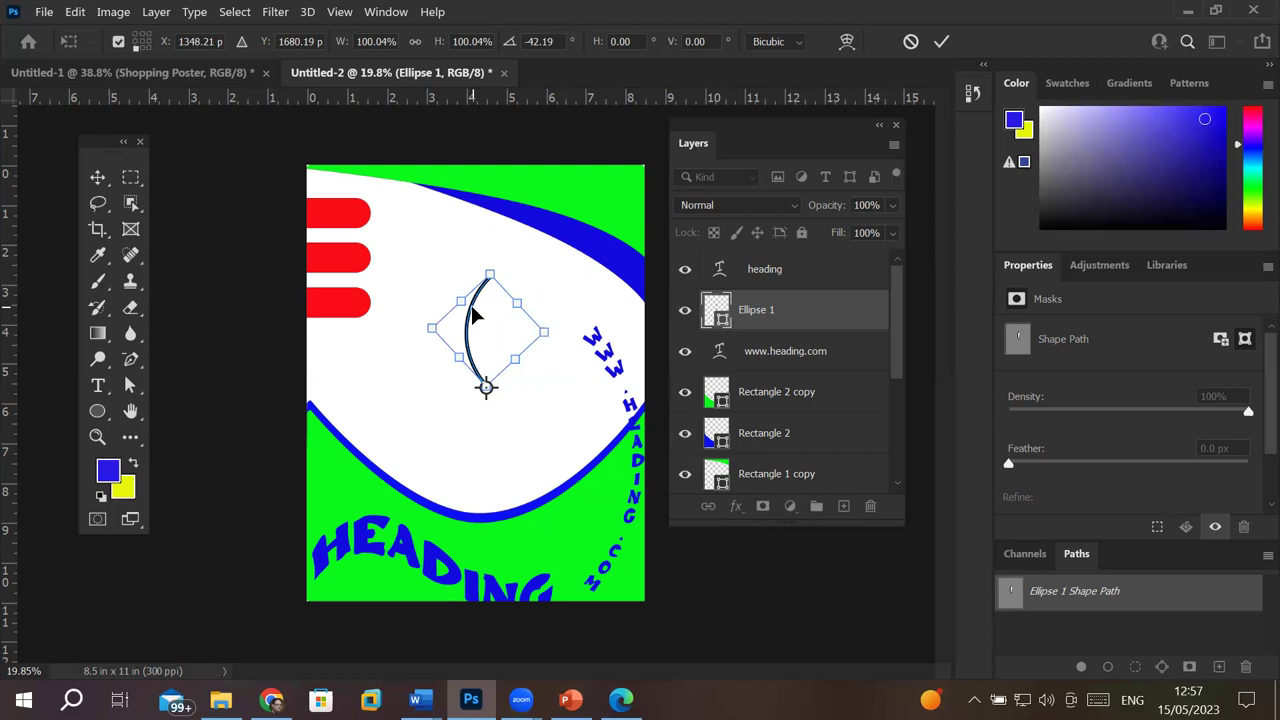
pyautogui.press('Return')
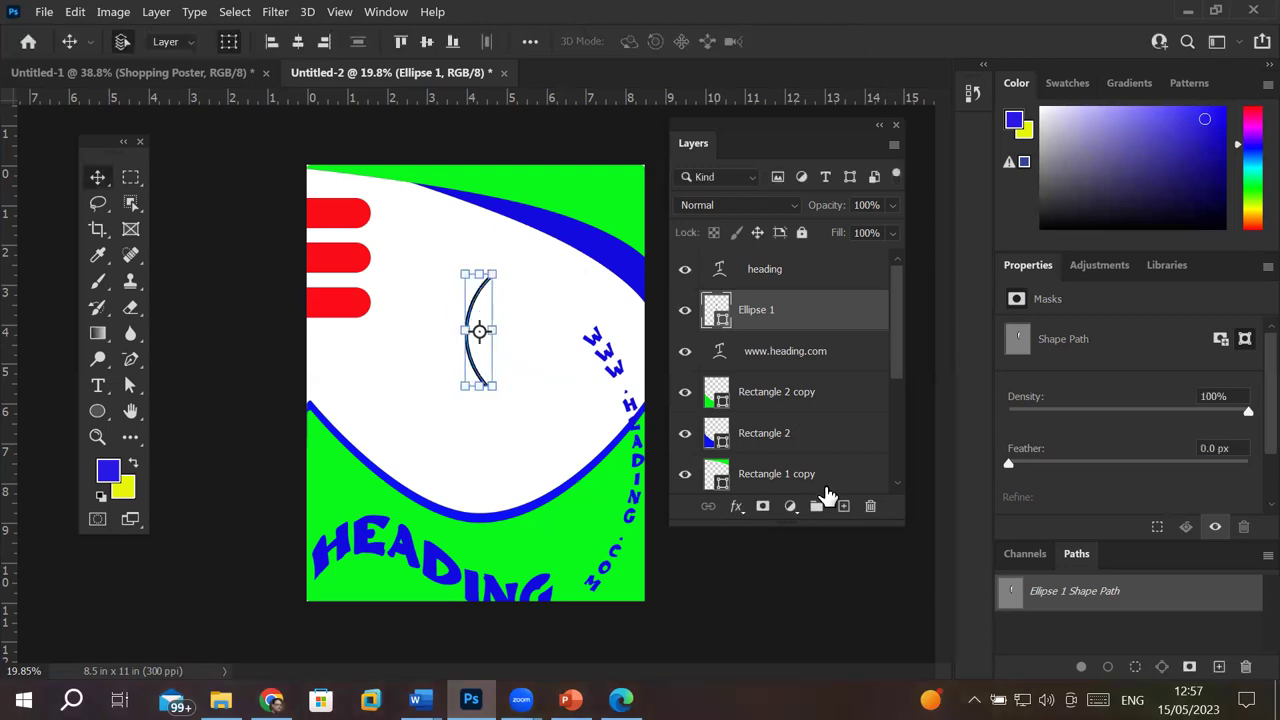
# Step: Delete the Ellipse 1 arc layer
pyautogui.click(871, 510)
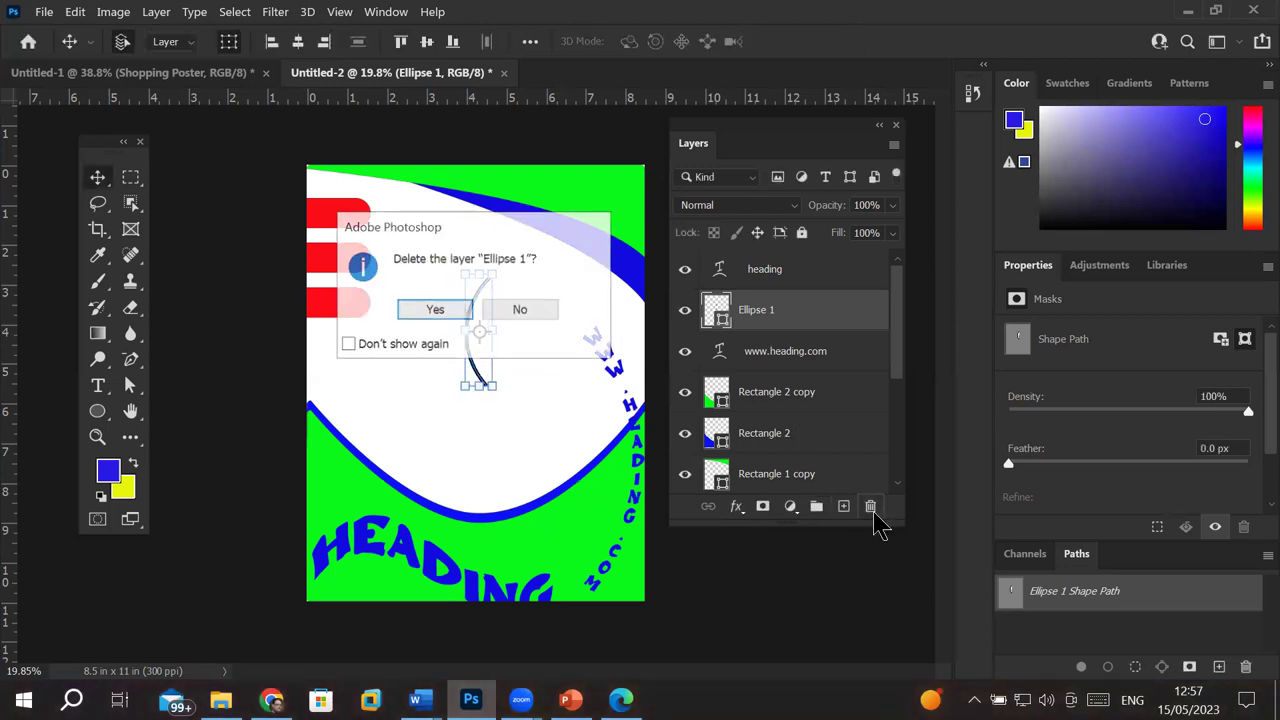
pyautogui.click(448, 306)
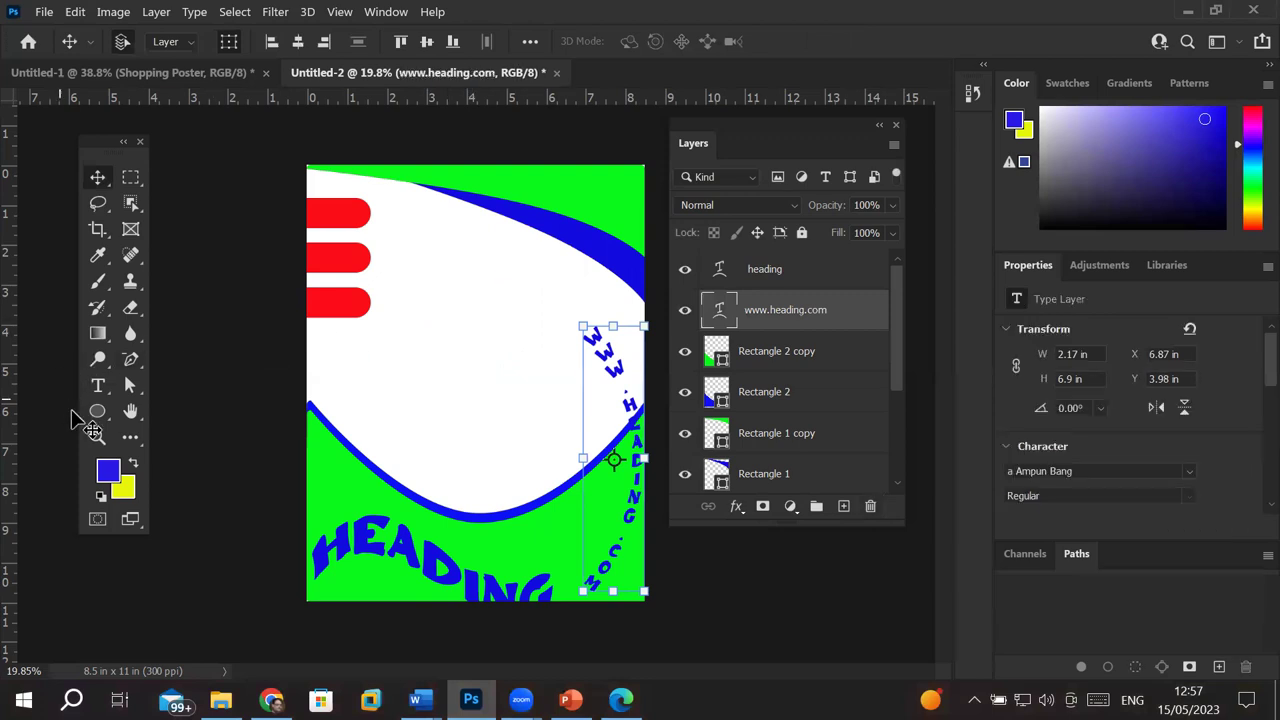
pyautogui.click(97, 418)
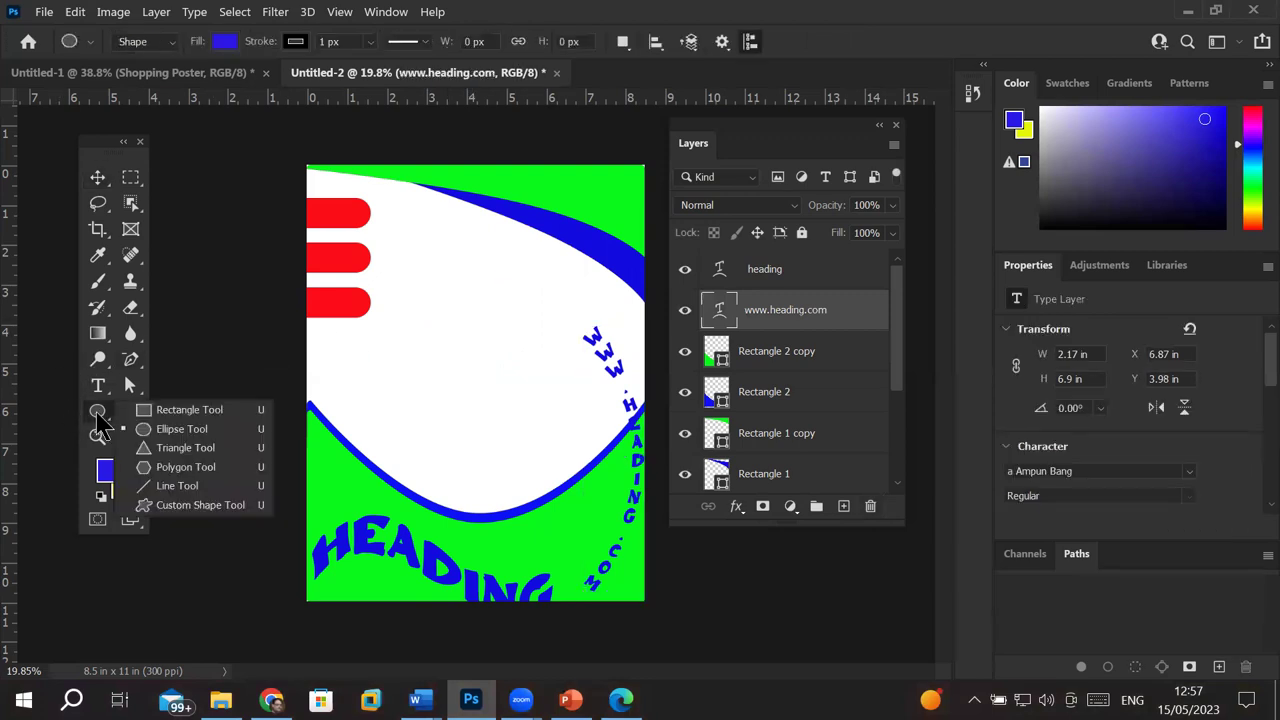
pyautogui.press('Escape')
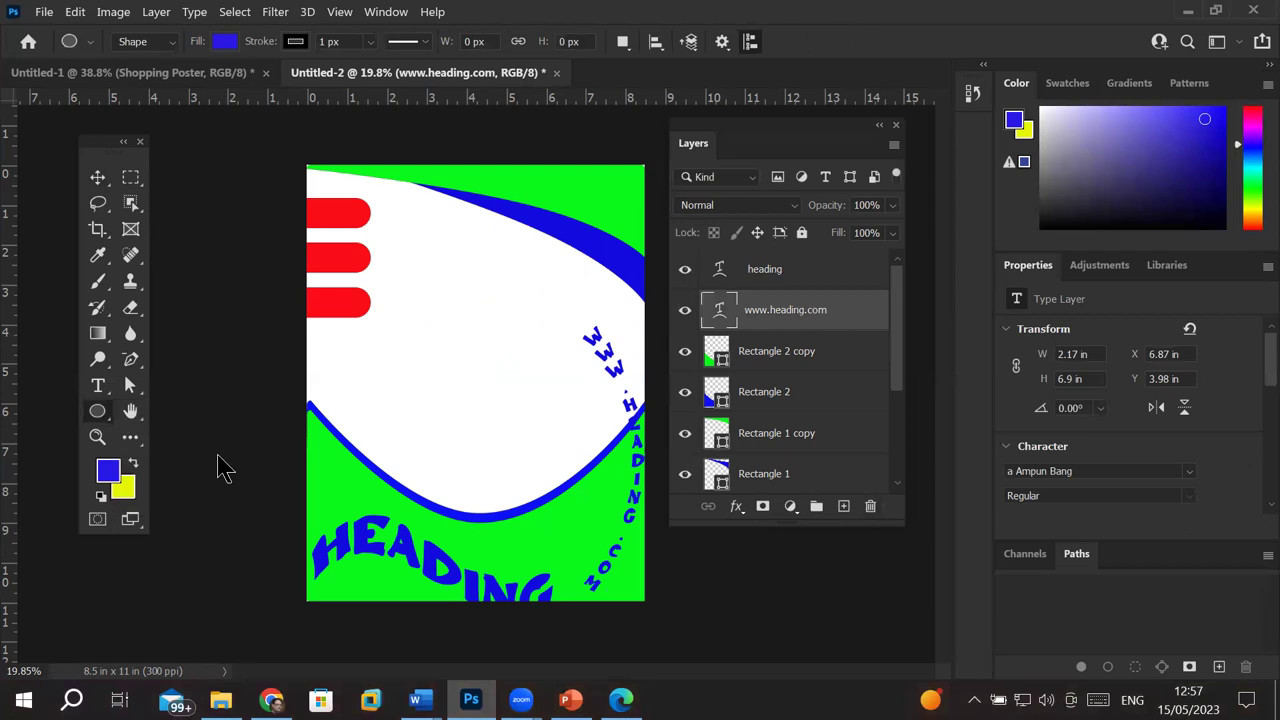
# Step: Draw a blue five-sided polygon and move it to the white area's centre
pyautogui.hotkey('shift', 'u')
pyautogui.hotkey('shift', 'u')
pyautogui.moveTo(423, 286); pyautogui.dragTo(504, 354)
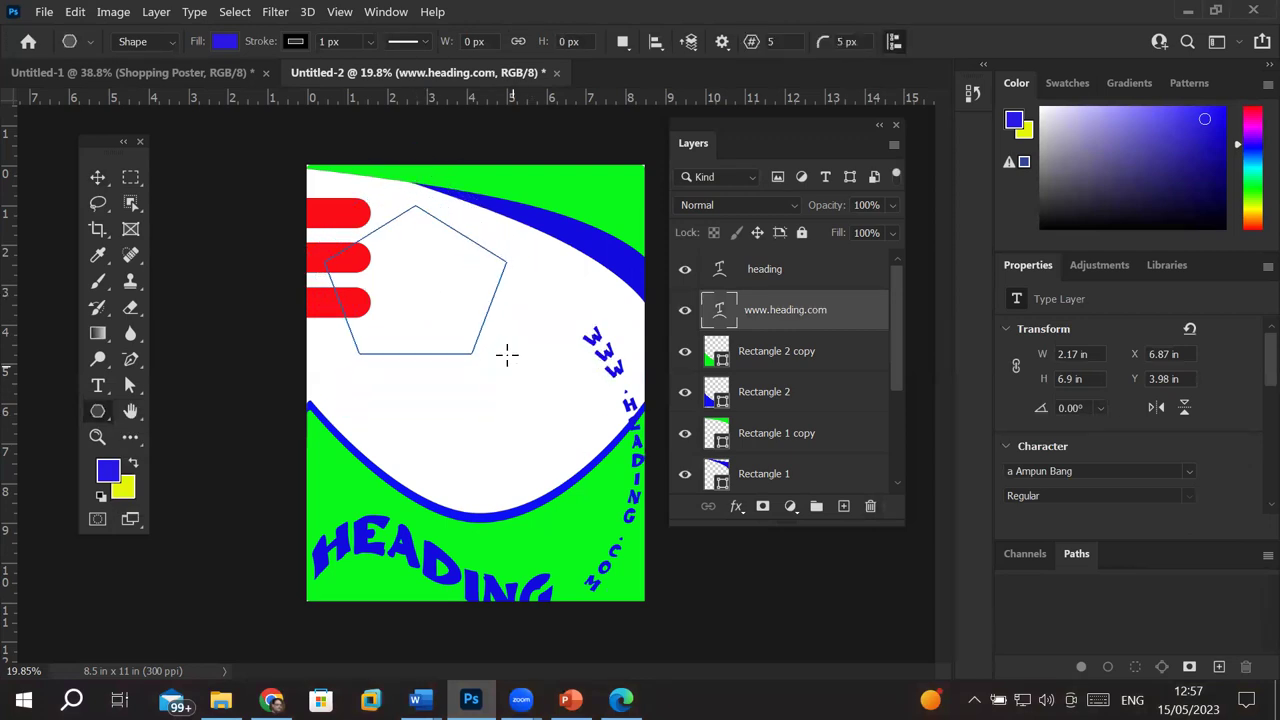
pyautogui.click(796, 44)
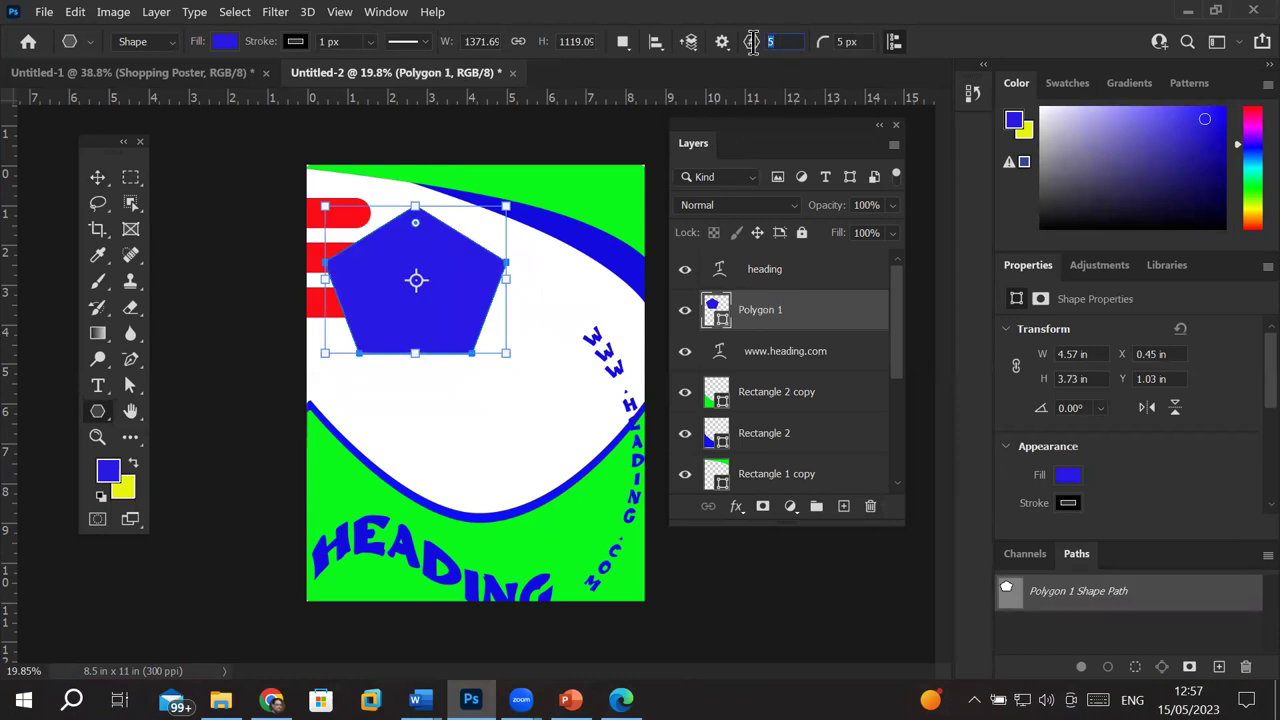
pyautogui.click(97, 177)
pyautogui.moveTo(391, 321); pyautogui.dragTo(449, 398)
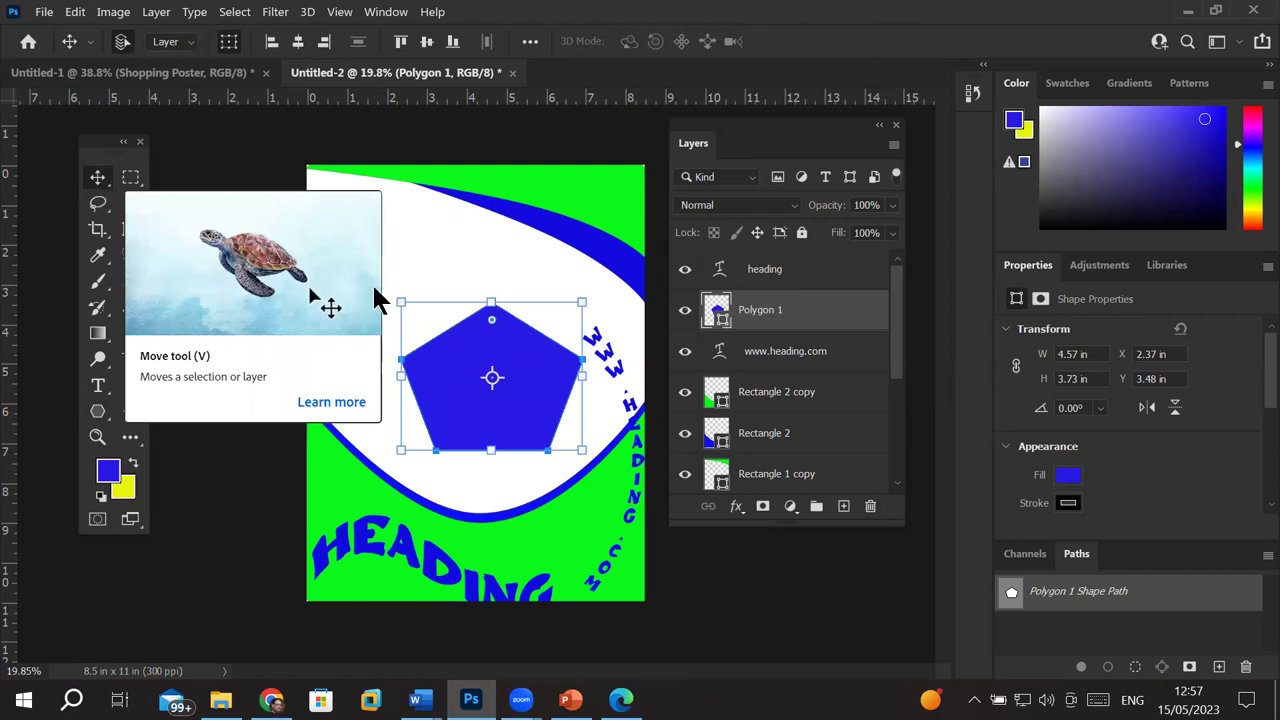
# Step: Round the pentagon's corners, then drag them back to sharp points
pyautogui.moveTo(491, 327); pyautogui.dragTo(505, 375)
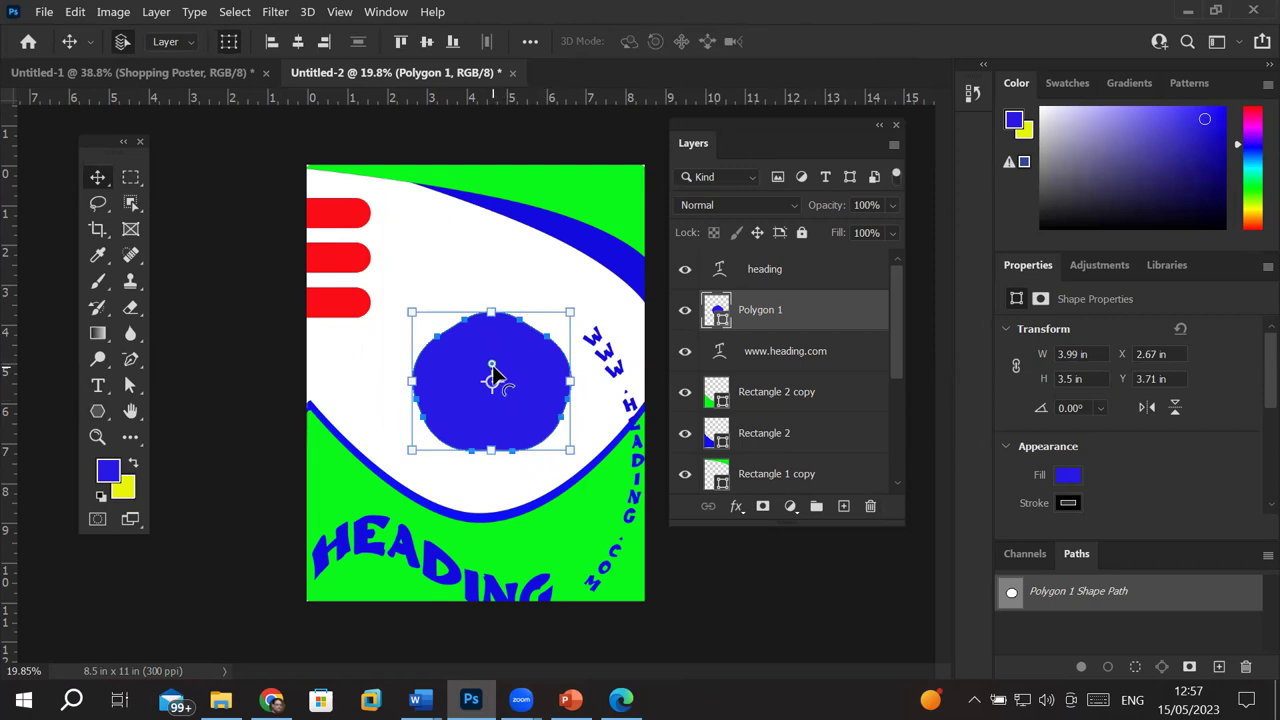
pyautogui.moveTo(493, 375); pyautogui.dragTo(543, 266)
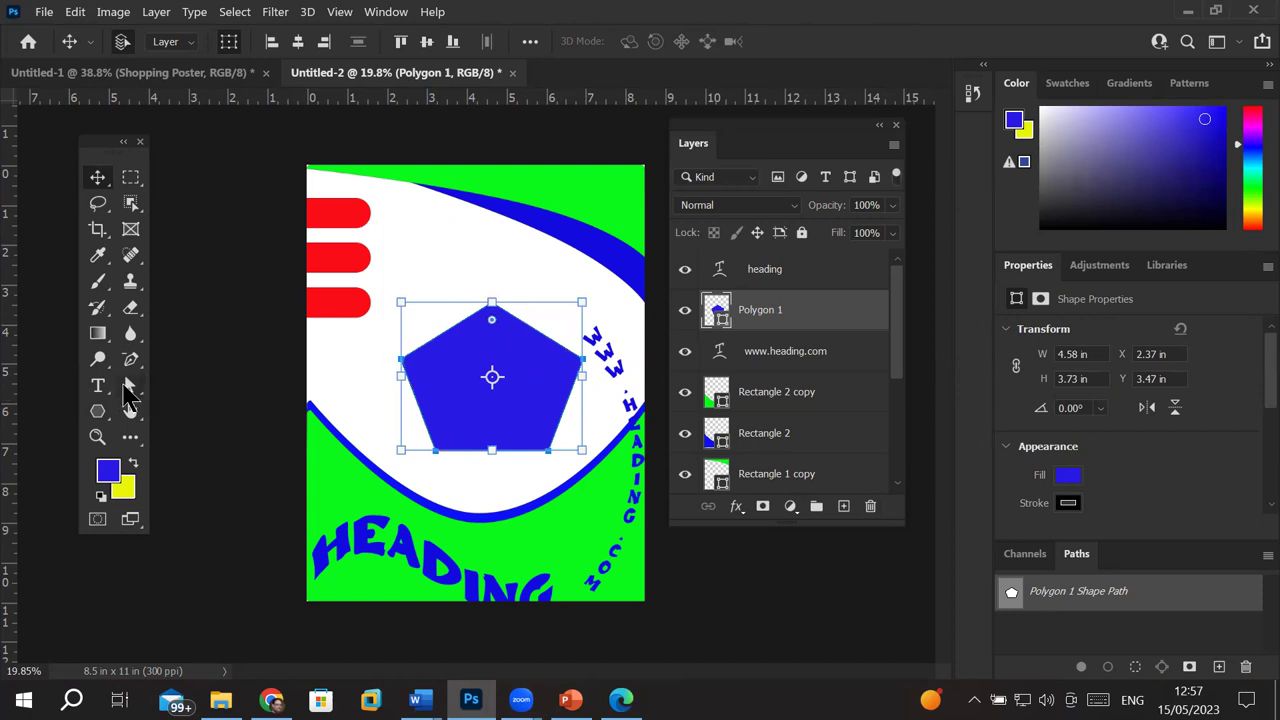
pyautogui.click(128, 393)
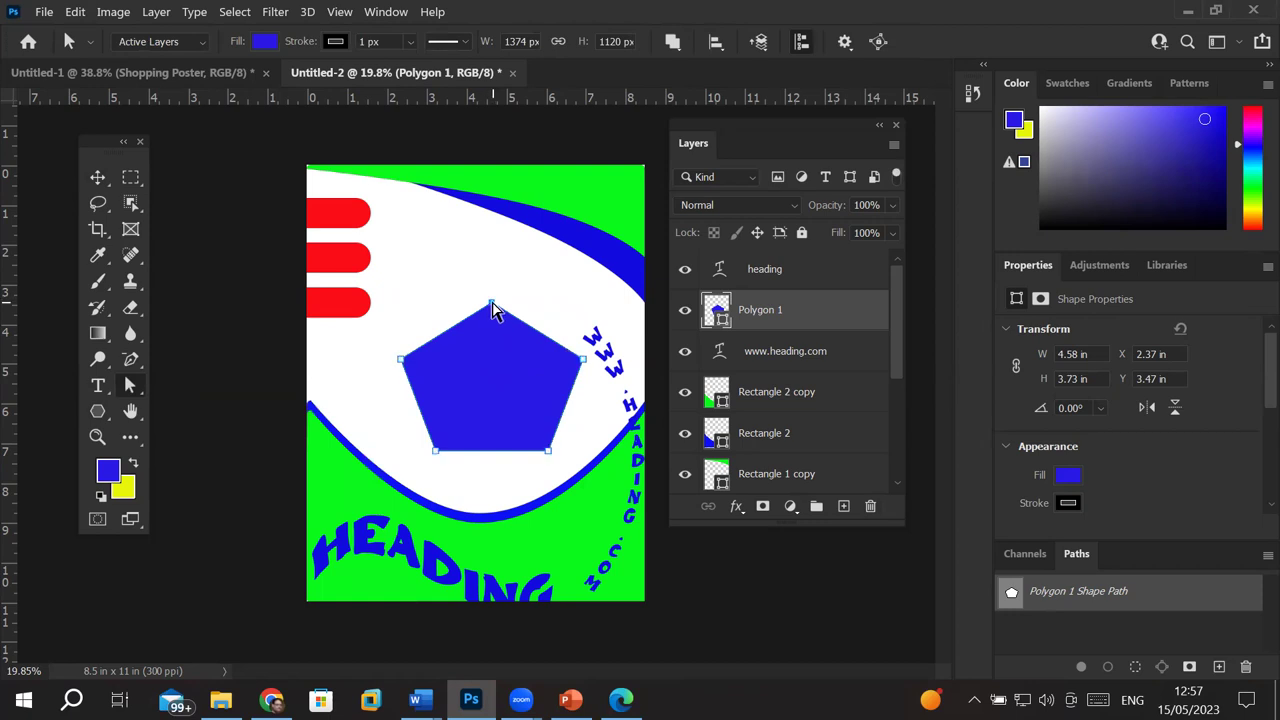
# Step: Drag the pentagon's top point upward, converting the live shape to a regular path
pyautogui.moveTo(491, 305); pyautogui.dragTo(500, 234)
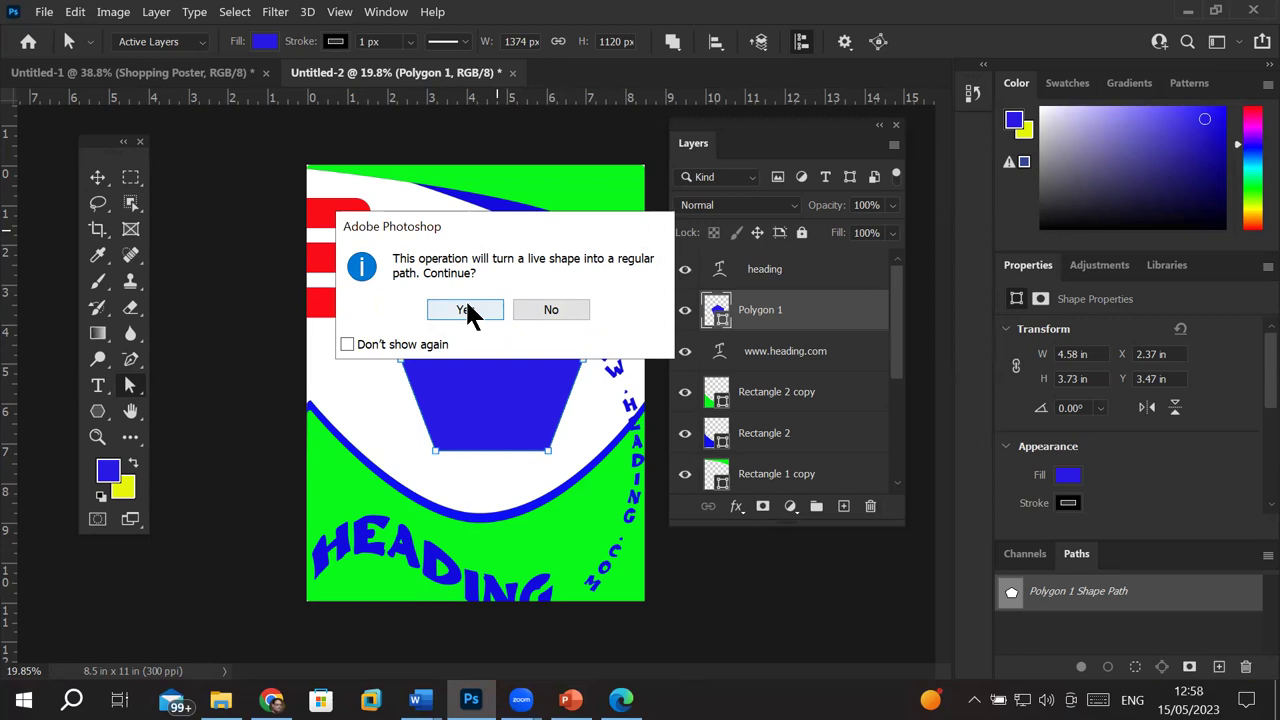
pyautogui.click(468, 312)
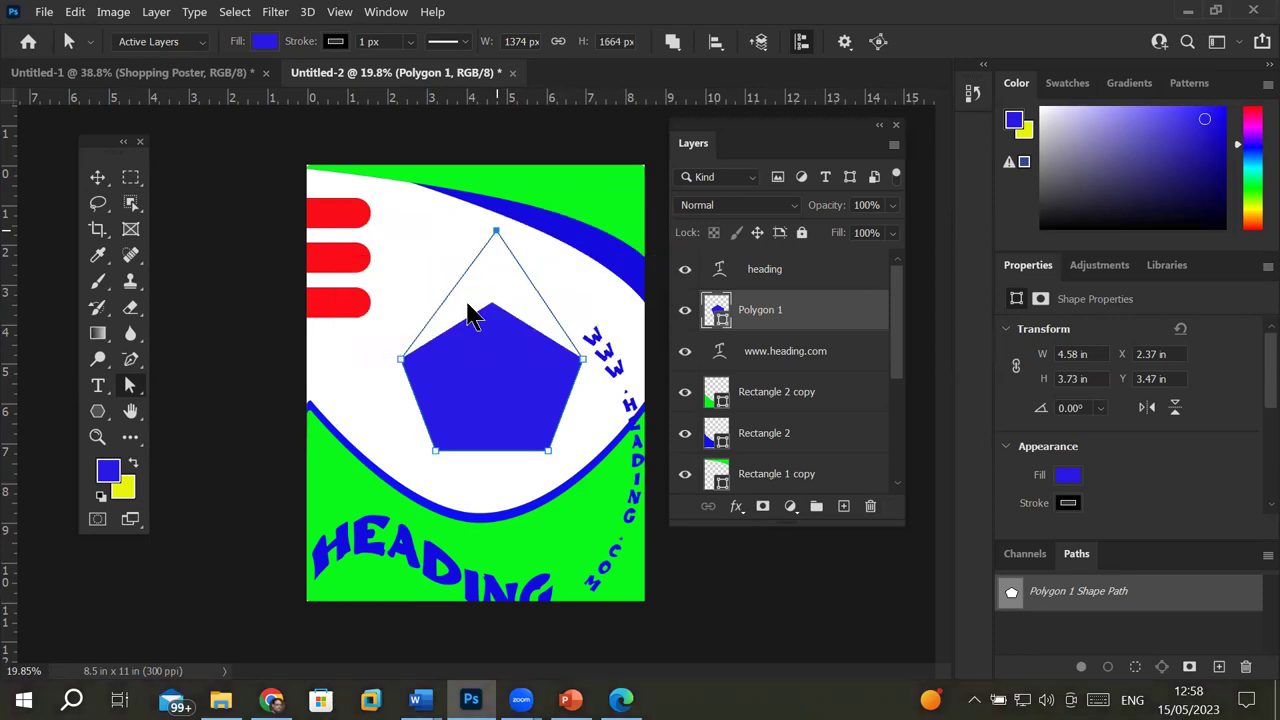
pyautogui.click(401, 360)
pyautogui.click(582, 360)
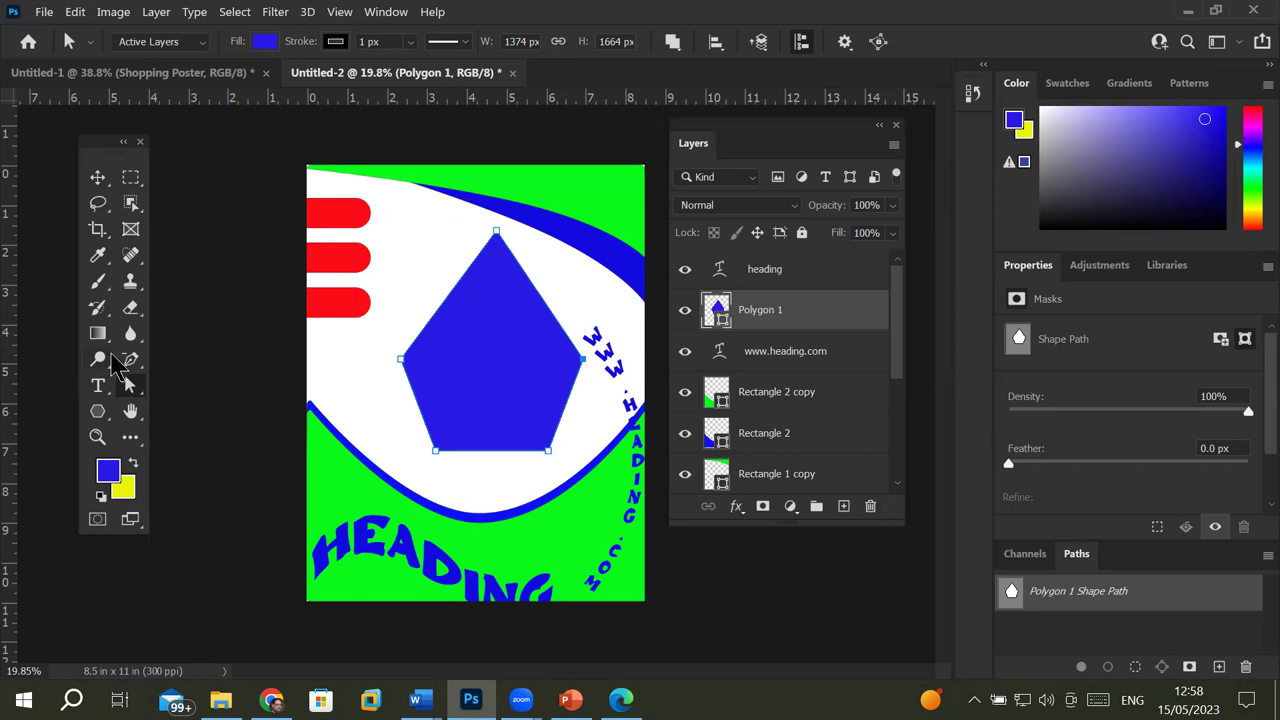
pyautogui.click(135, 364)
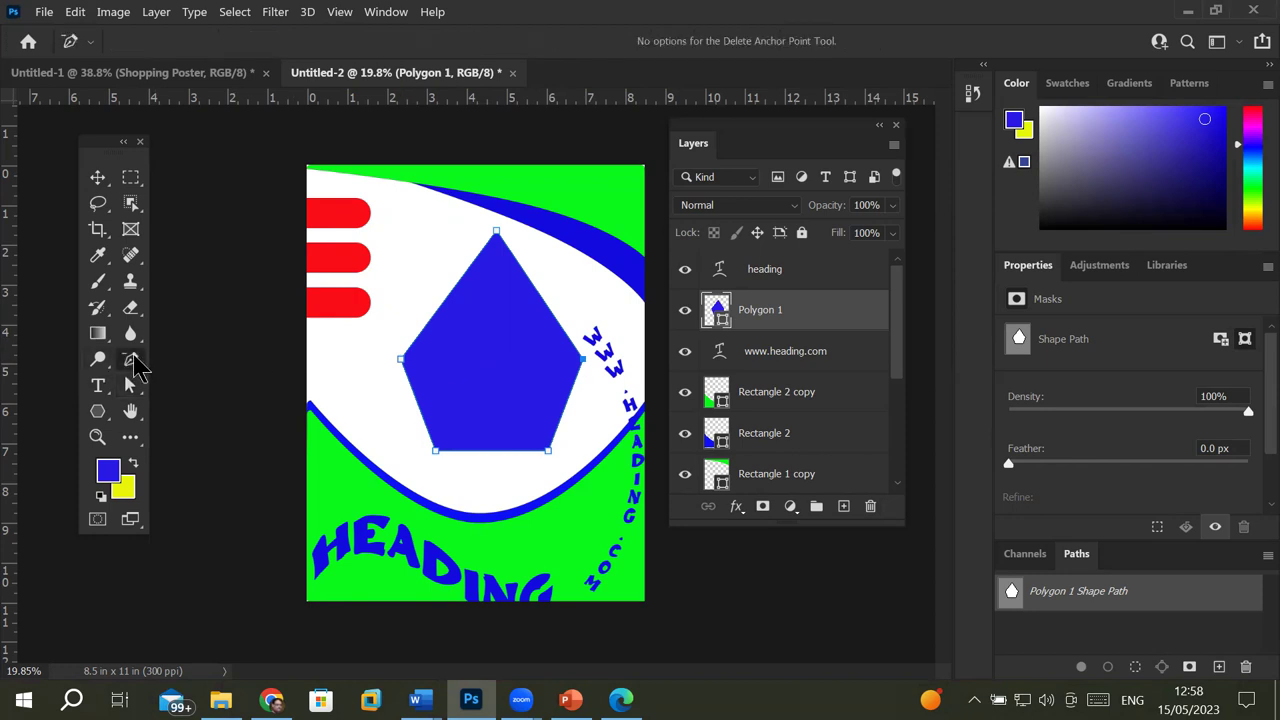
# Step: Delete the pentagon's right, lower-right, bottom and top anchors, leaving Polygon 1 empty
pyautogui.click(583, 359)
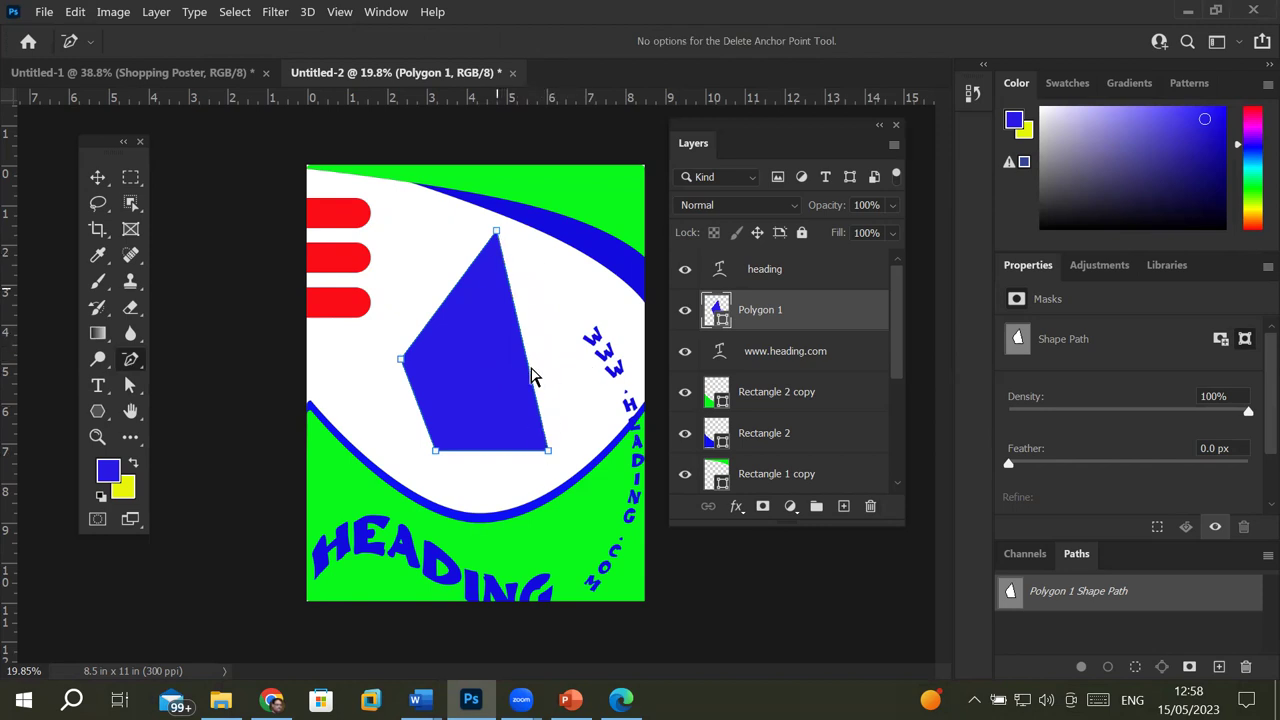
pyautogui.click(547, 451)
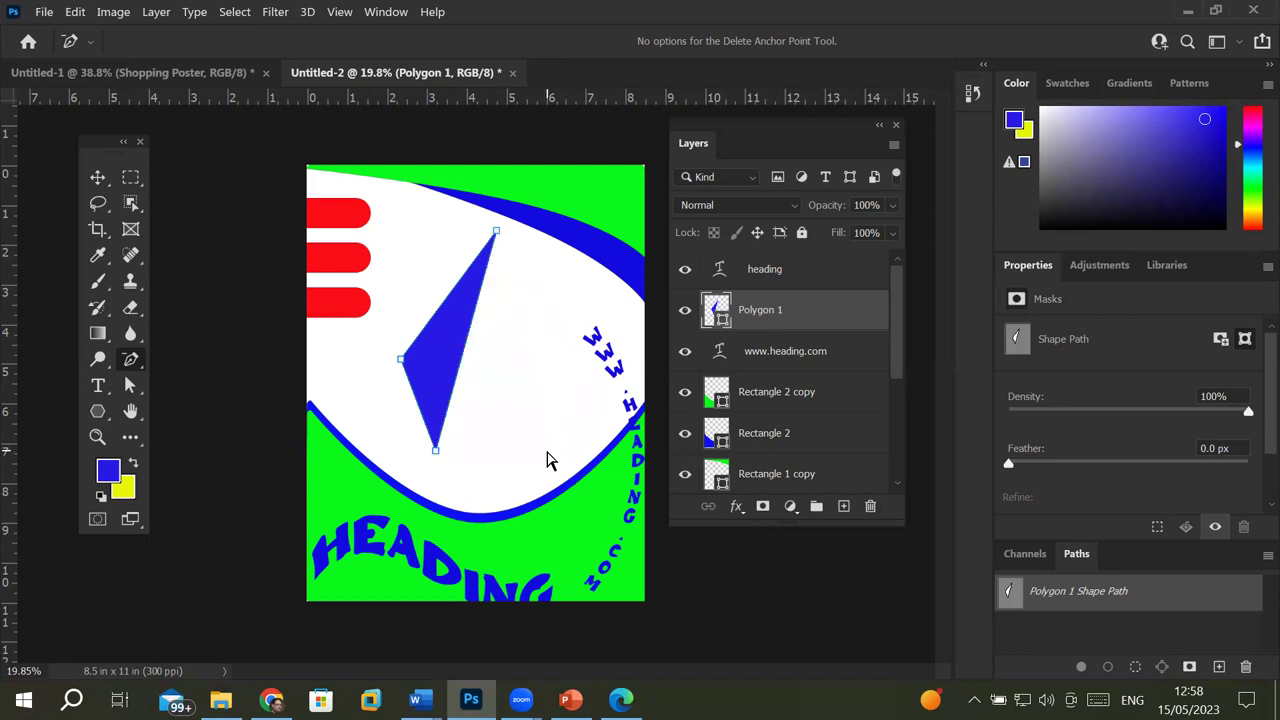
pyautogui.click(436, 451)
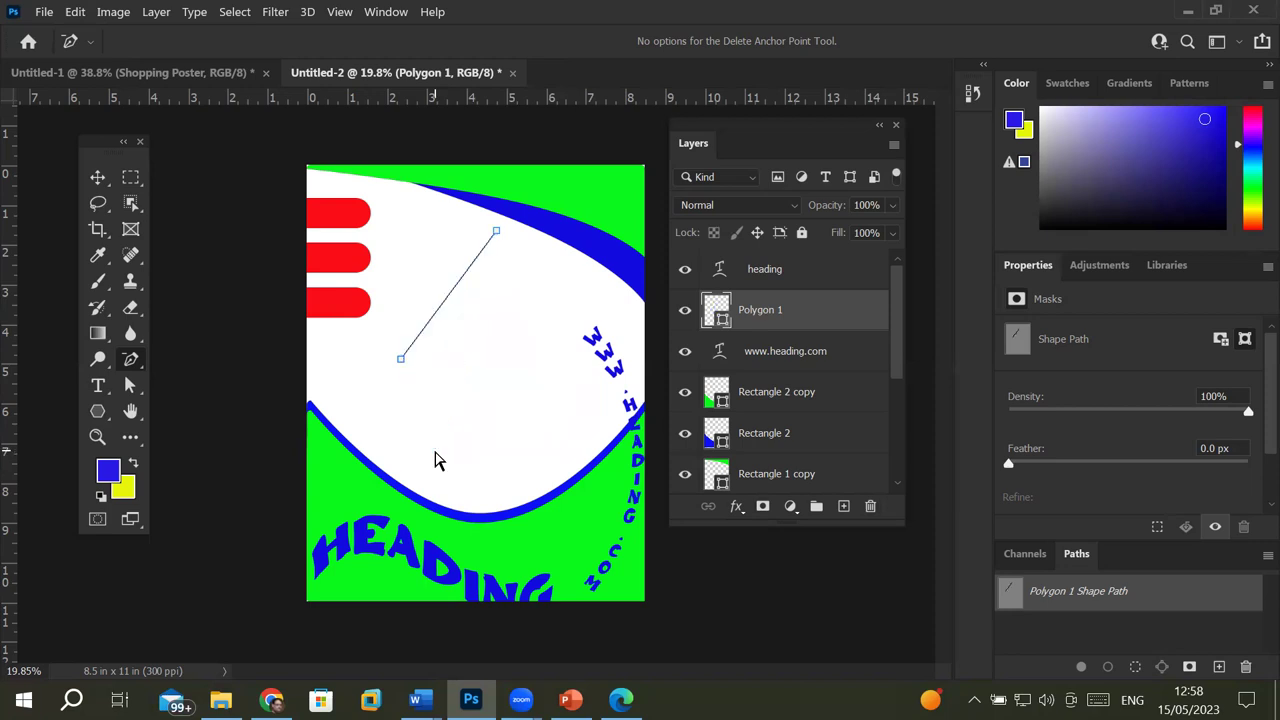
pyautogui.press('Escape')
pyautogui.click(497, 236)
# Step: Draw a 4.16 × 2.75 in blue triangle in the white area's centre
pyautogui.click(95, 418)
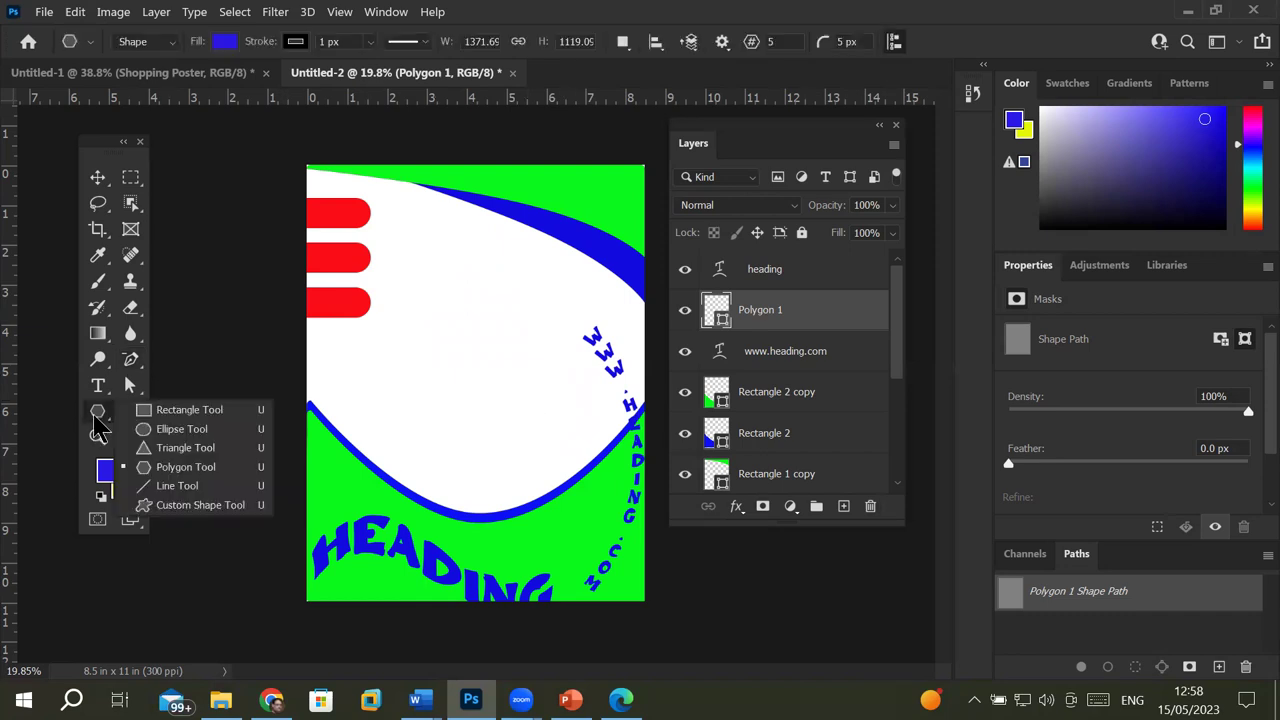
pyautogui.click(180, 447)
pyautogui.moveTo(410, 339); pyautogui.dragTo(556, 390)
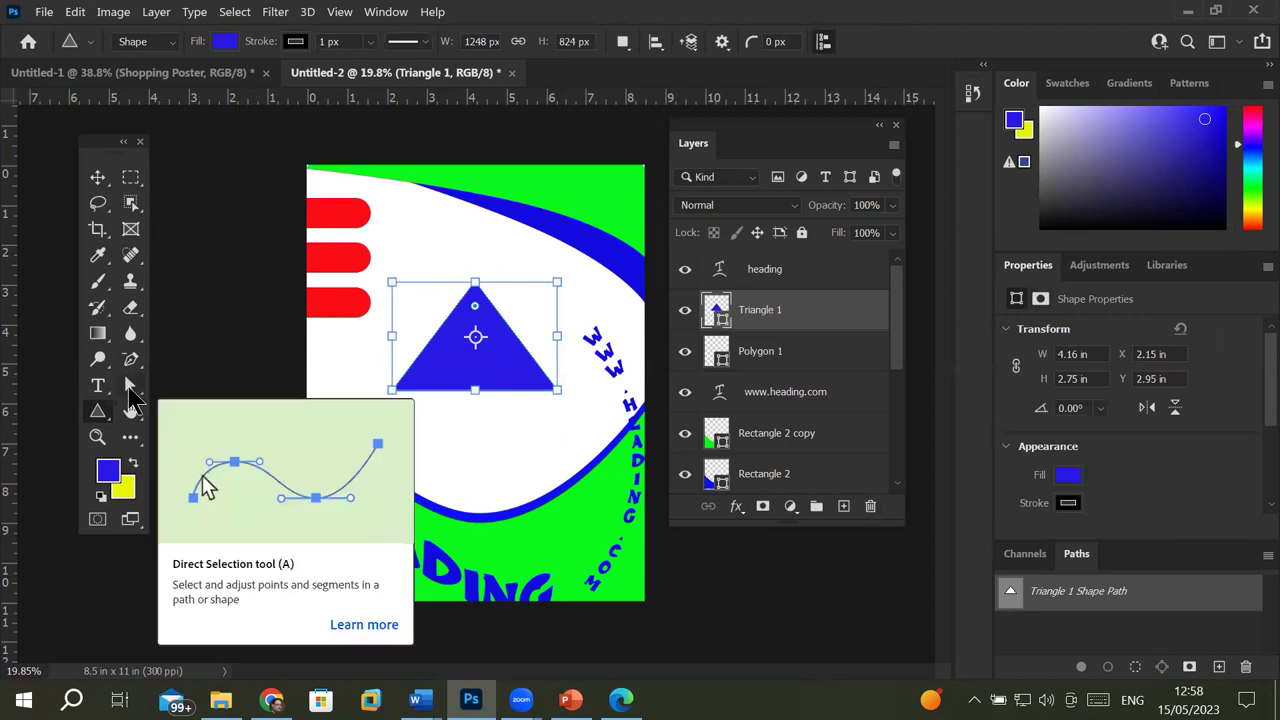
pyautogui.click(128, 389)
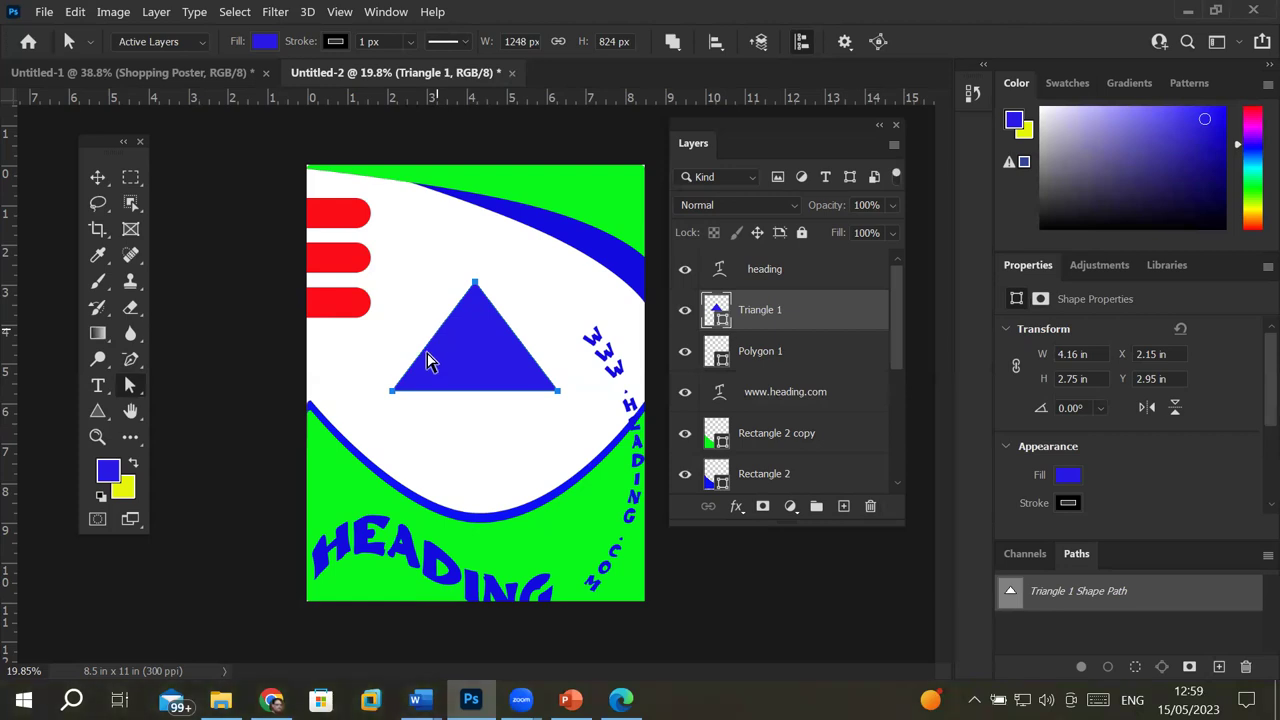
# Step: Add anchor points at the middle of the triangle's left, right and bottom sides
pyautogui.click(136, 368)
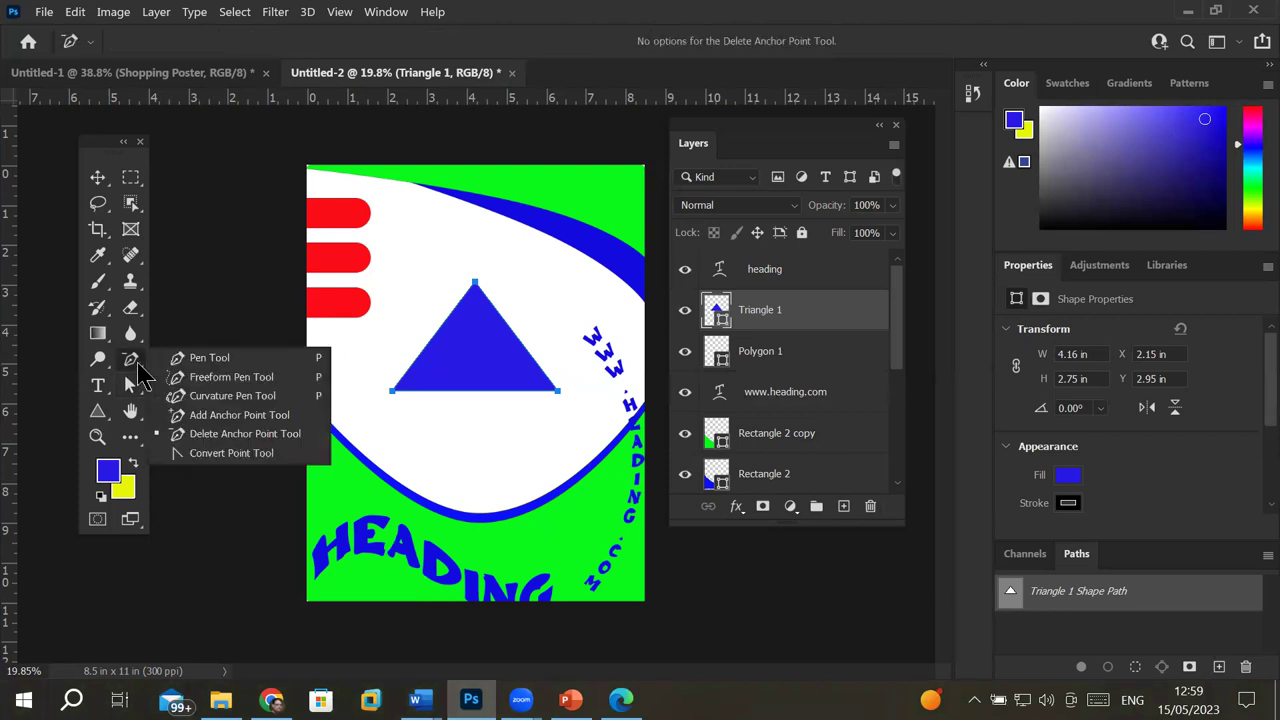
pyautogui.click(210, 414)
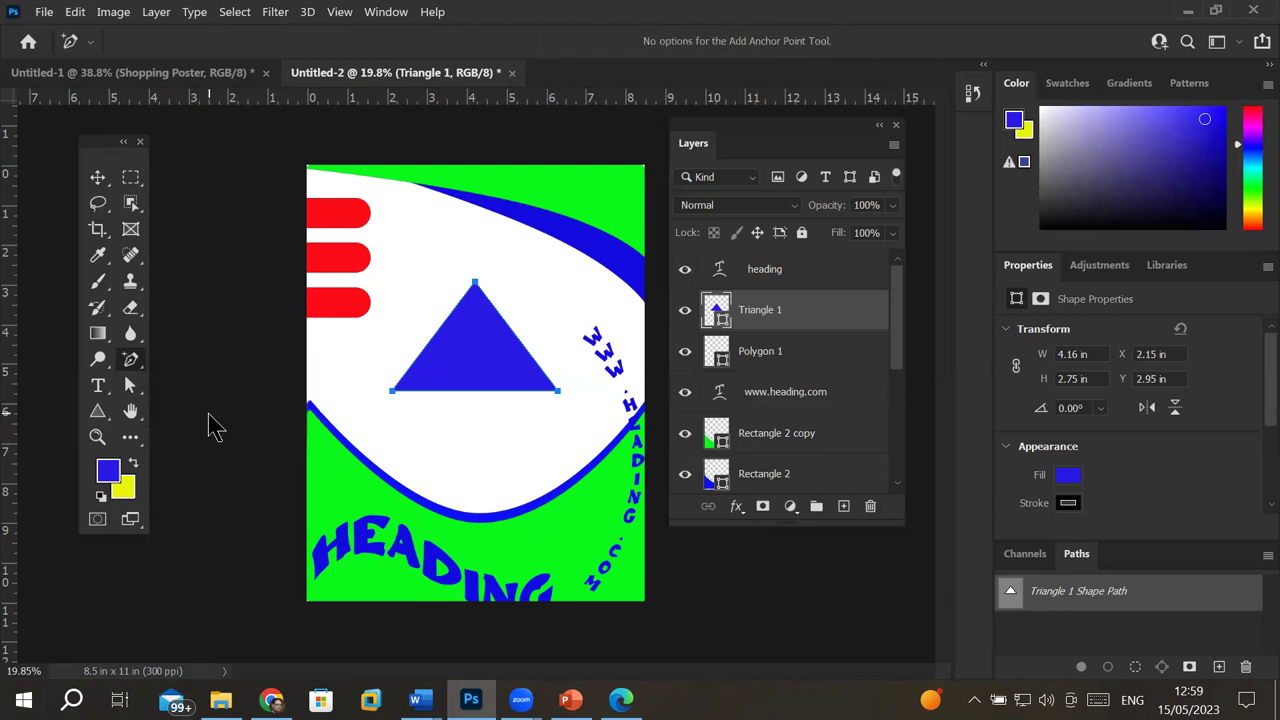
pyautogui.click(436, 333)
pyautogui.click(522, 342)
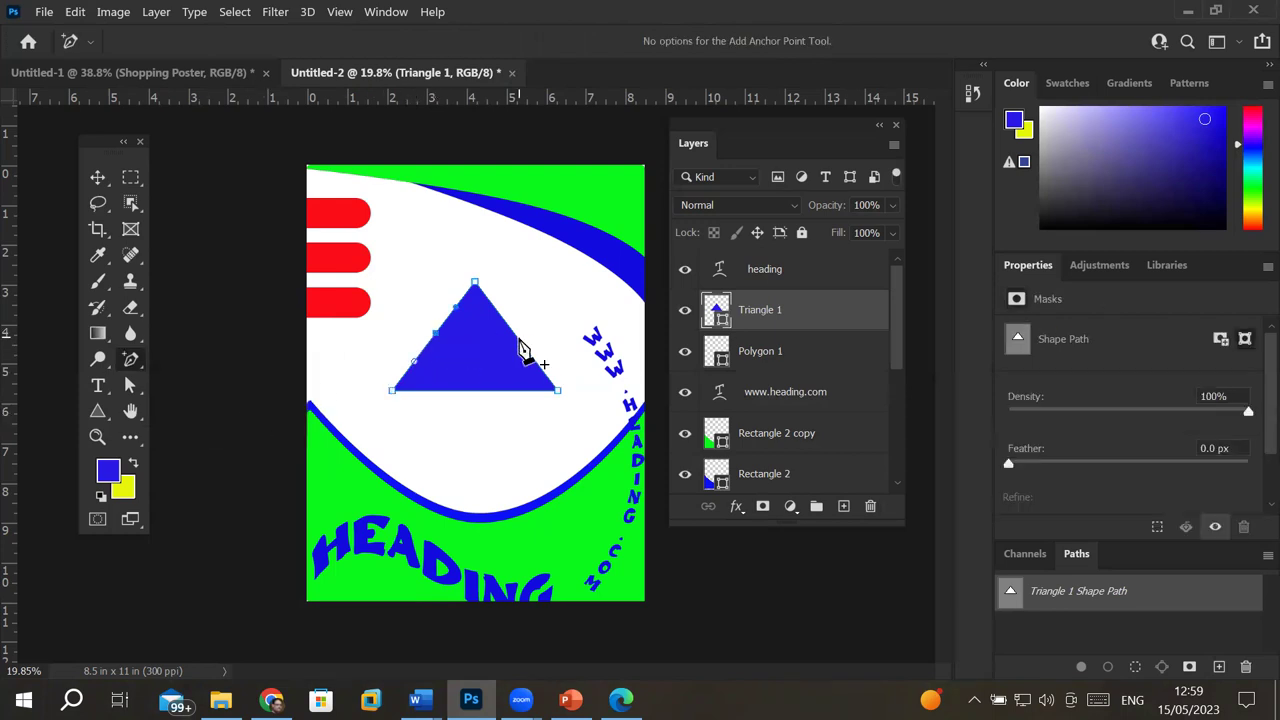
pyautogui.click(469, 391)
# Step: Select the three new midpoint anchors with Direct Selection
pyautogui.click(130, 386)
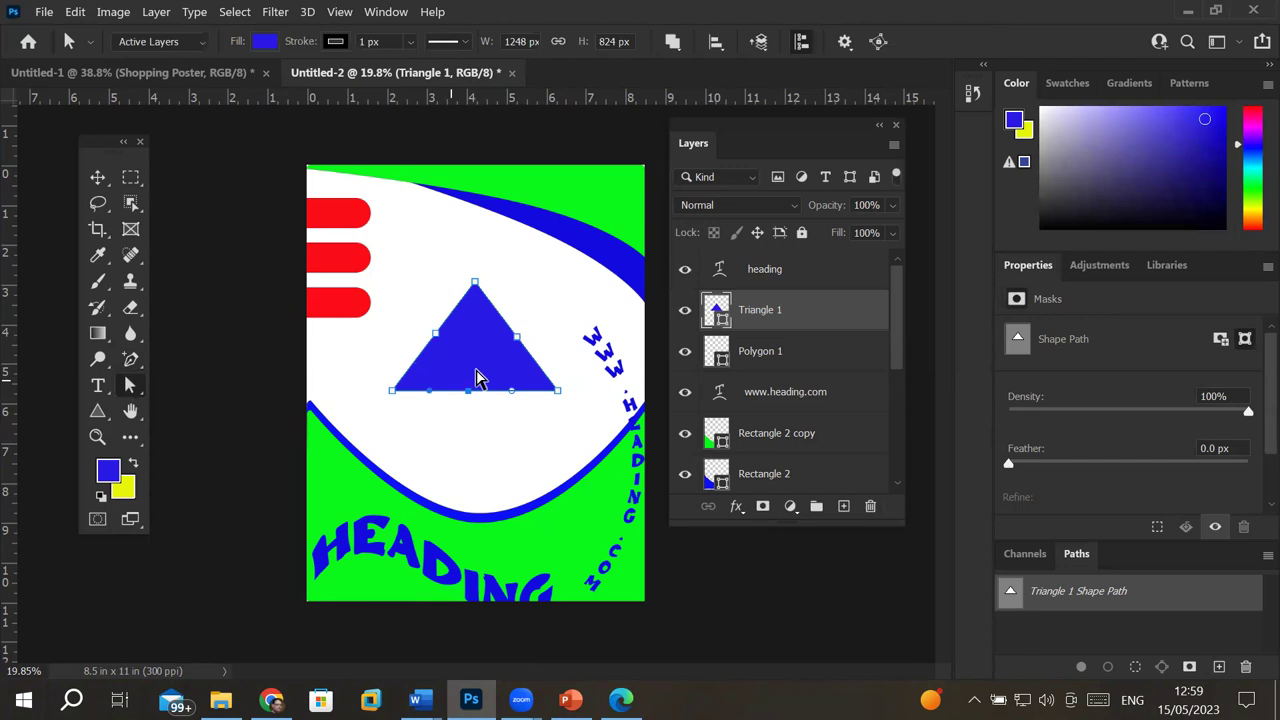
pyautogui.click(437, 335)
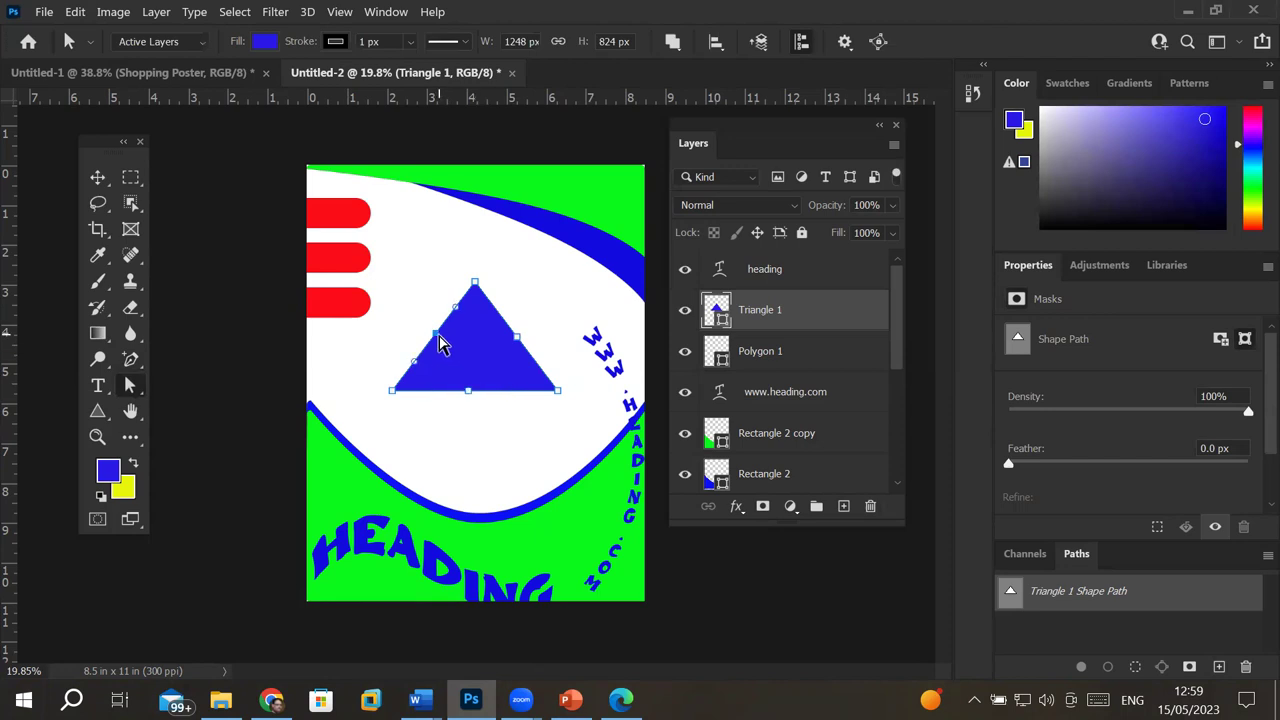
pyautogui.click(517, 339)
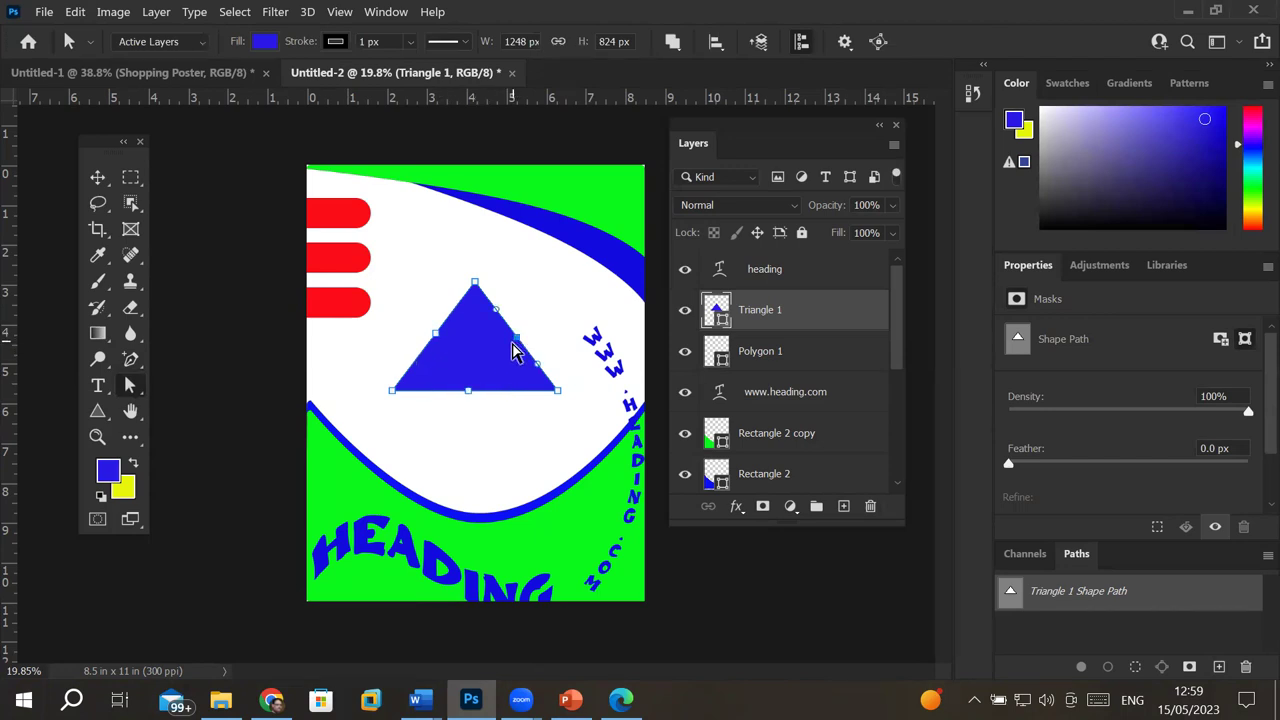
pyautogui.click(470, 392)
pyautogui.scroll(2, 471, 398)
# Step: Drag the bottom, left and right midpoint anchors outward so each side bows into a curve
pyautogui.scroll(2, 473, 402)
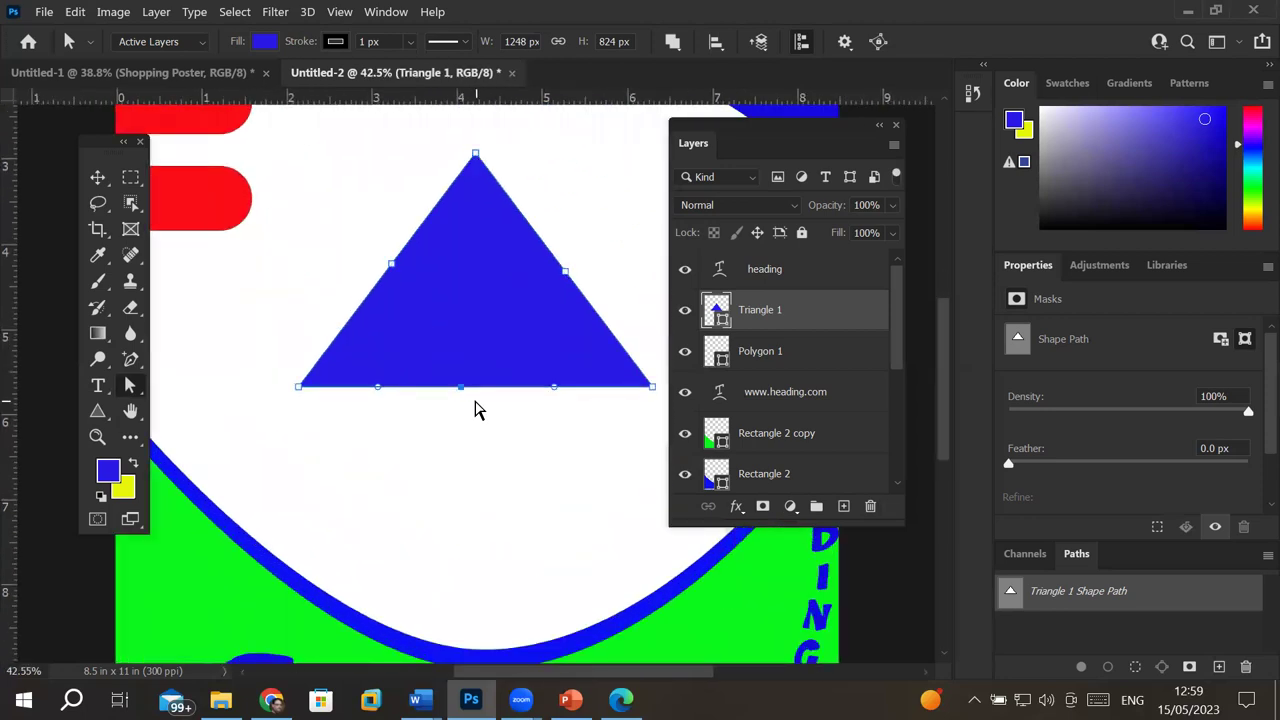
pyautogui.scroll(1, 476, 408)
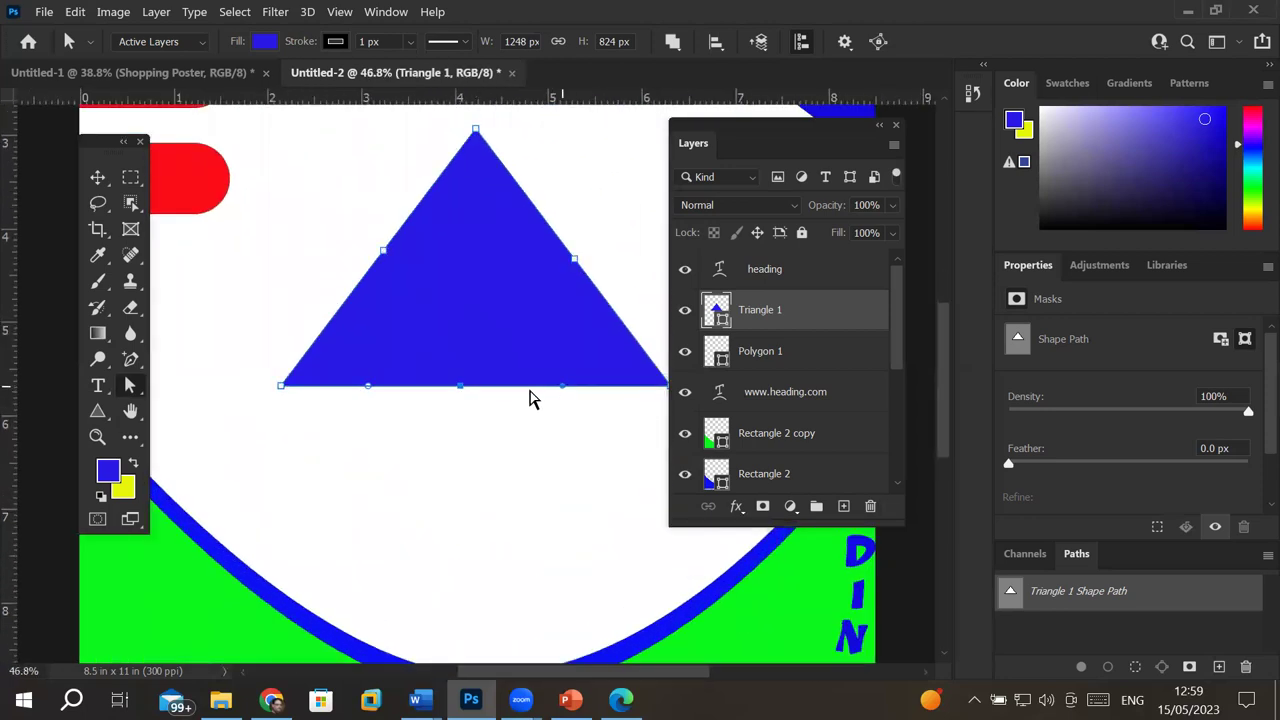
pyautogui.moveTo(461, 386); pyautogui.dragTo(469, 451)
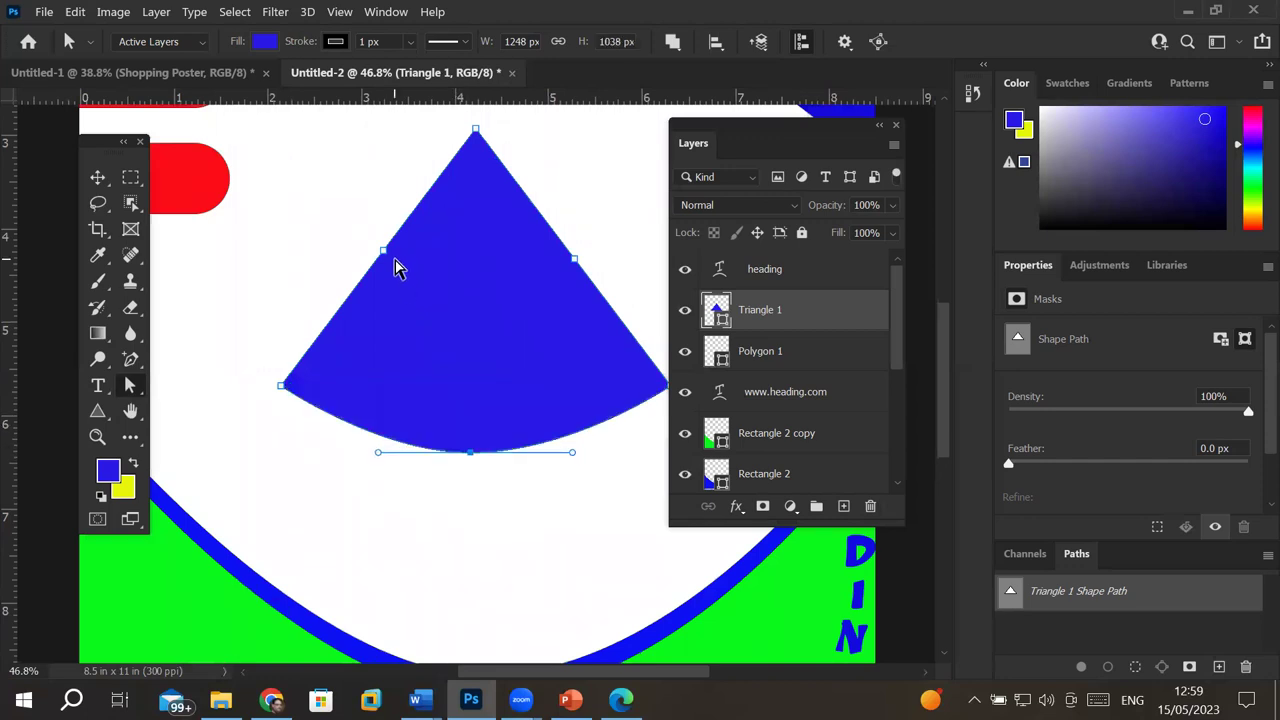
pyautogui.moveTo(389, 257); pyautogui.dragTo(330, 228)
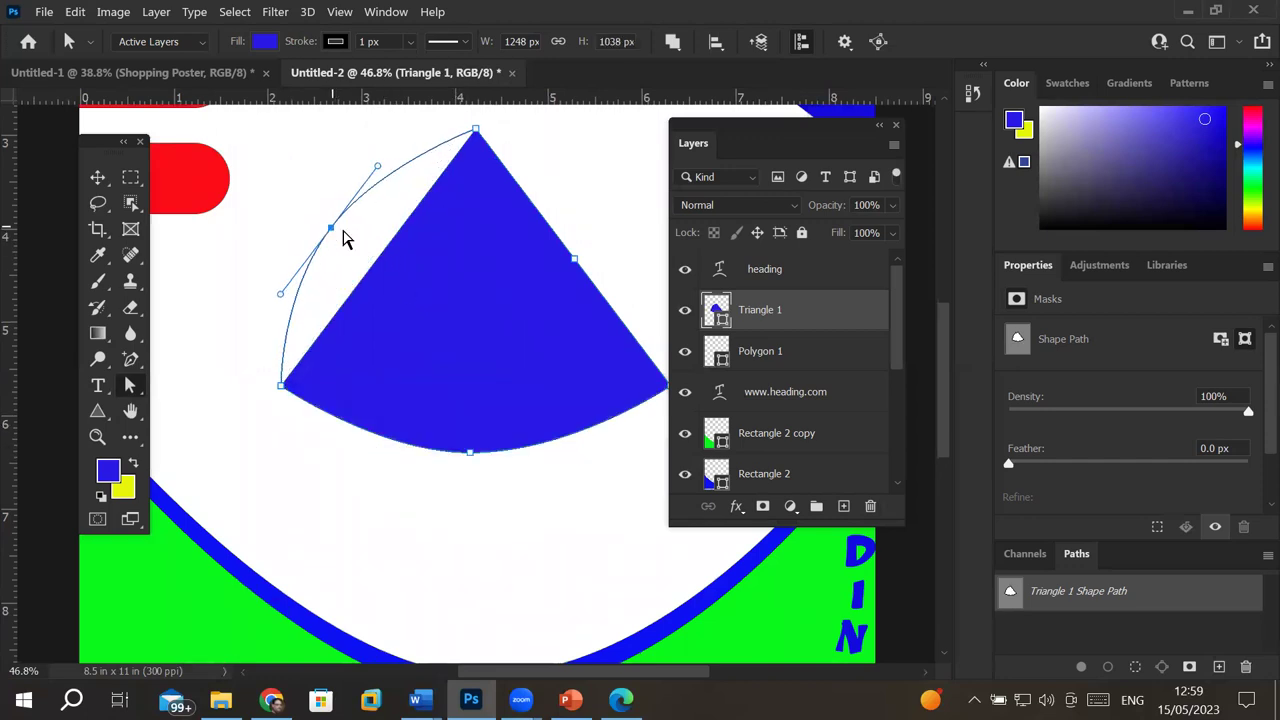
pyautogui.moveTo(576, 264); pyautogui.dragTo(622, 232)
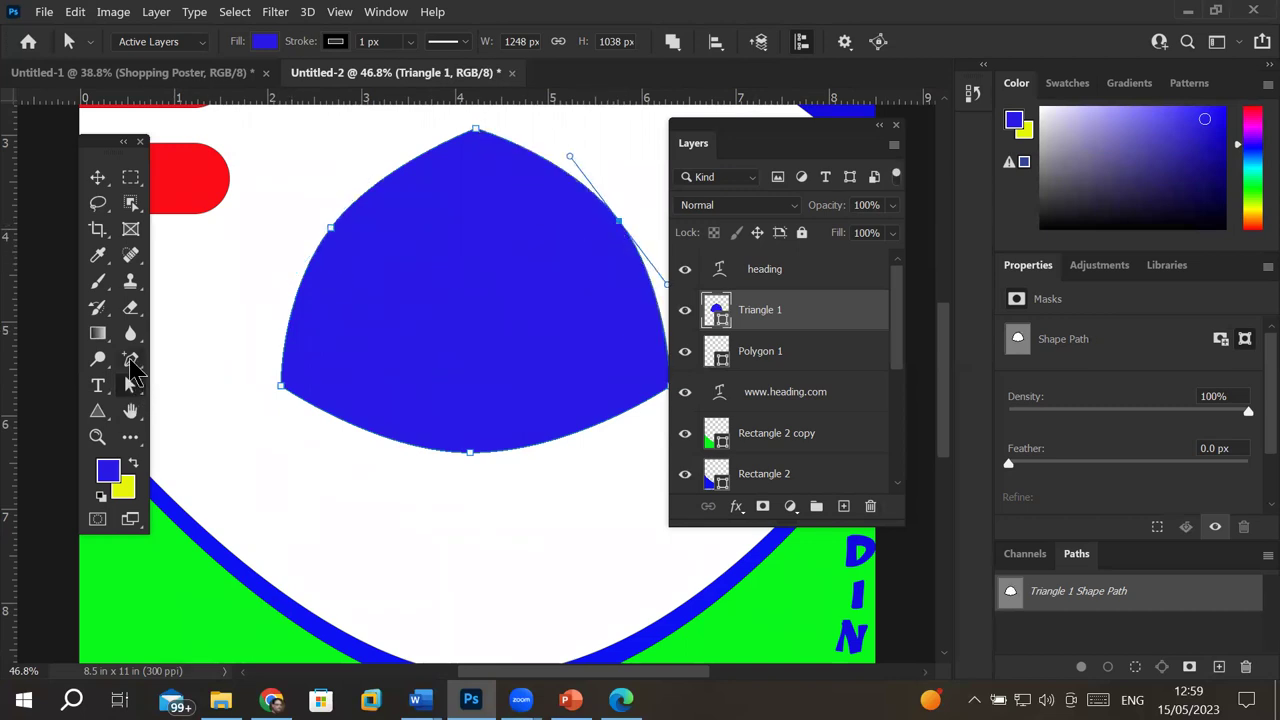
pyautogui.moveTo(131, 362); pyautogui.dragTo(220, 465)
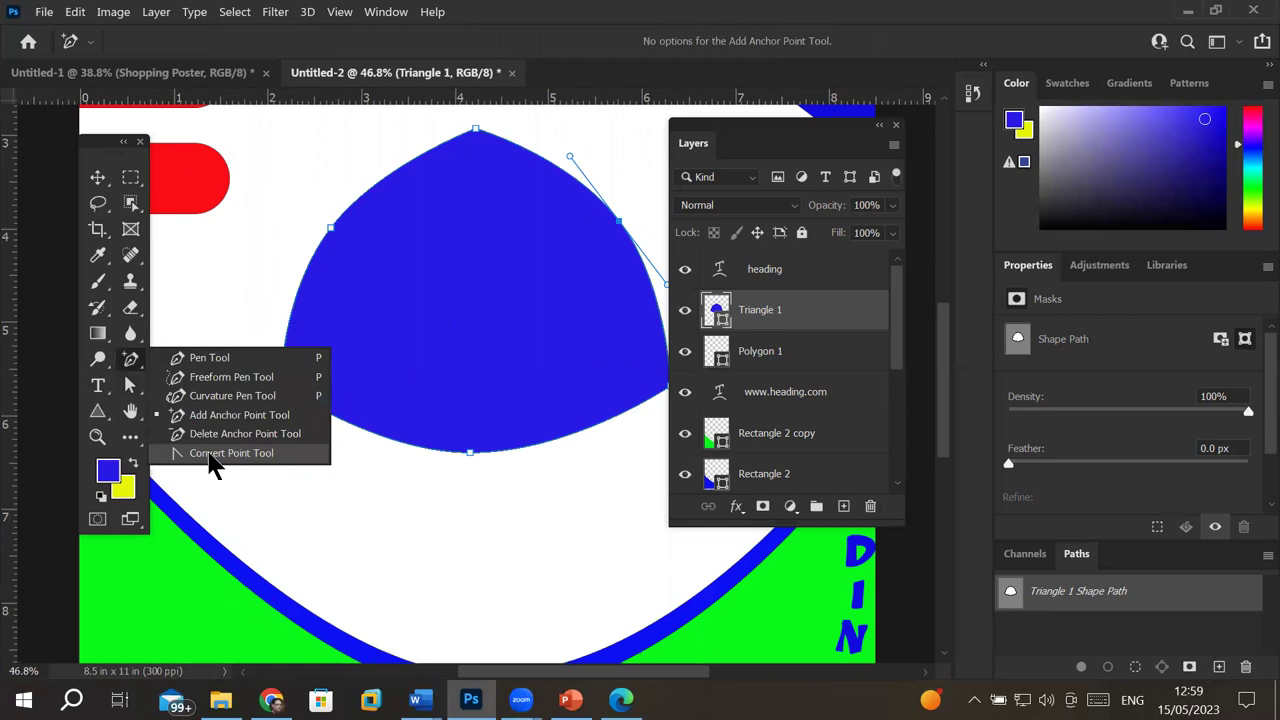
# Step: Sharpen Triangle 1's bottom, right and left points into corners, then pull the bottom corner lower
pyautogui.click(210, 456)
pyautogui.click(471, 453)
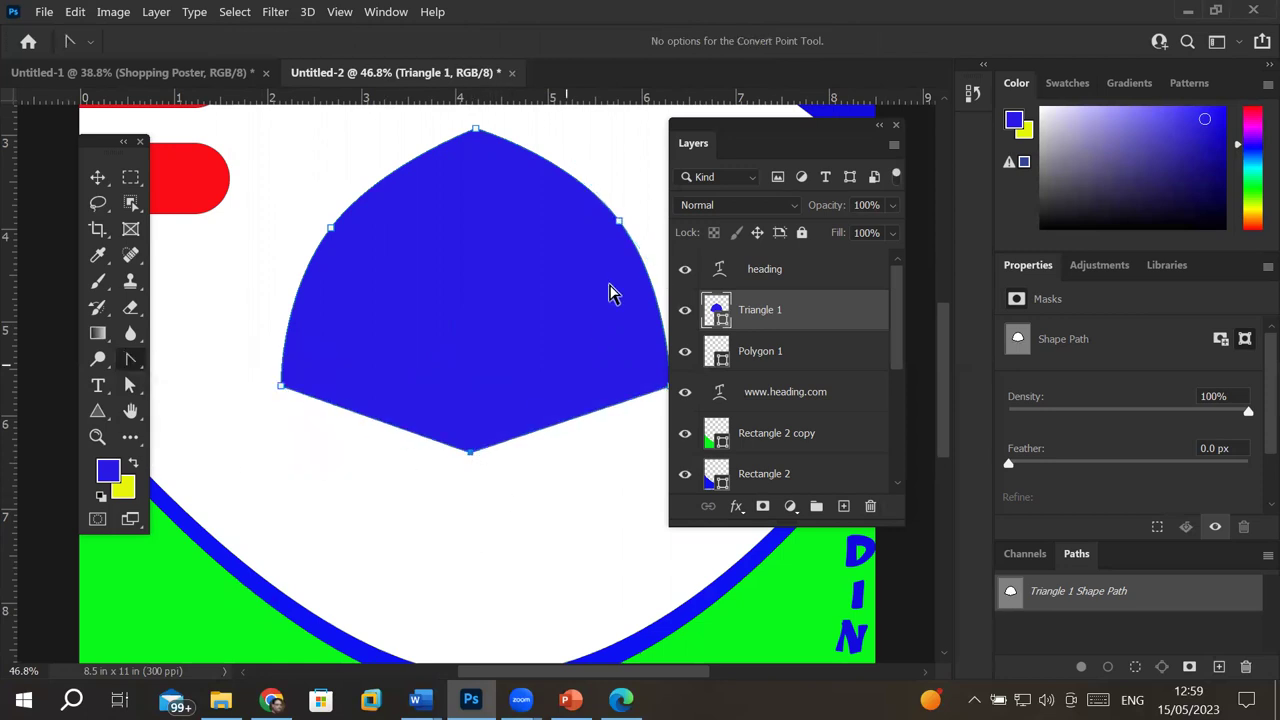
pyautogui.click(620, 222)
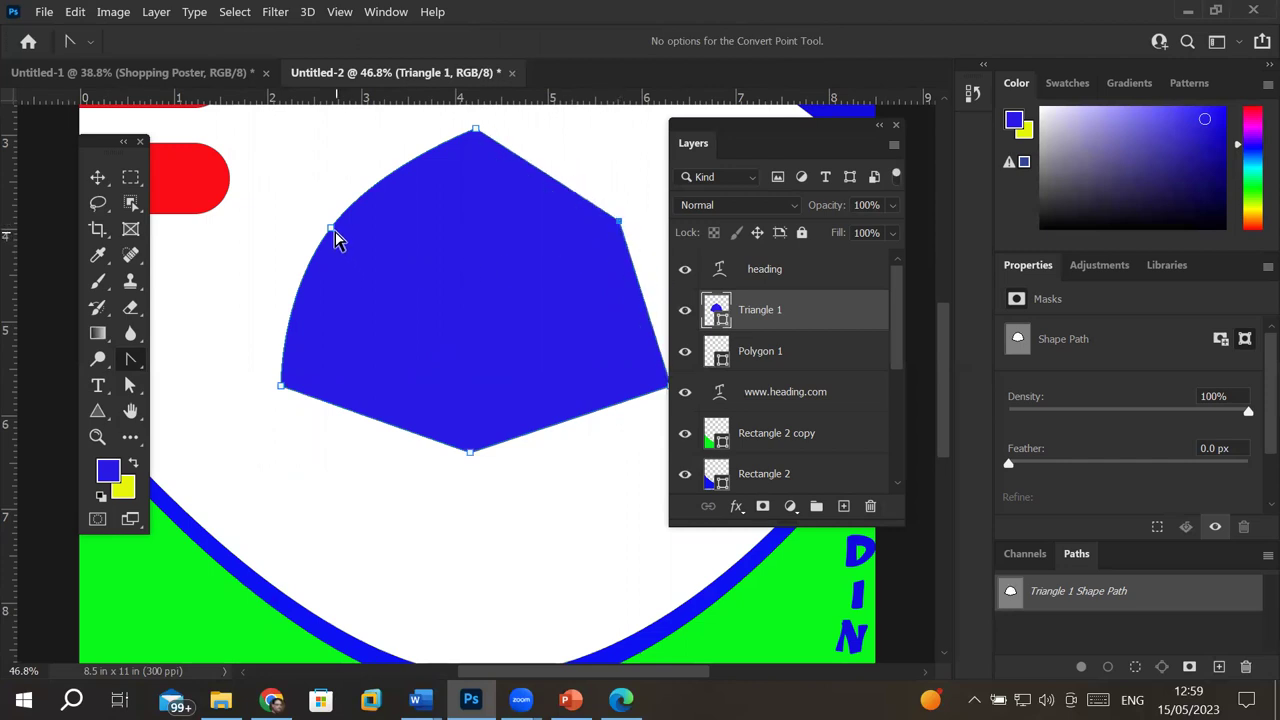
pyautogui.click(331, 229)
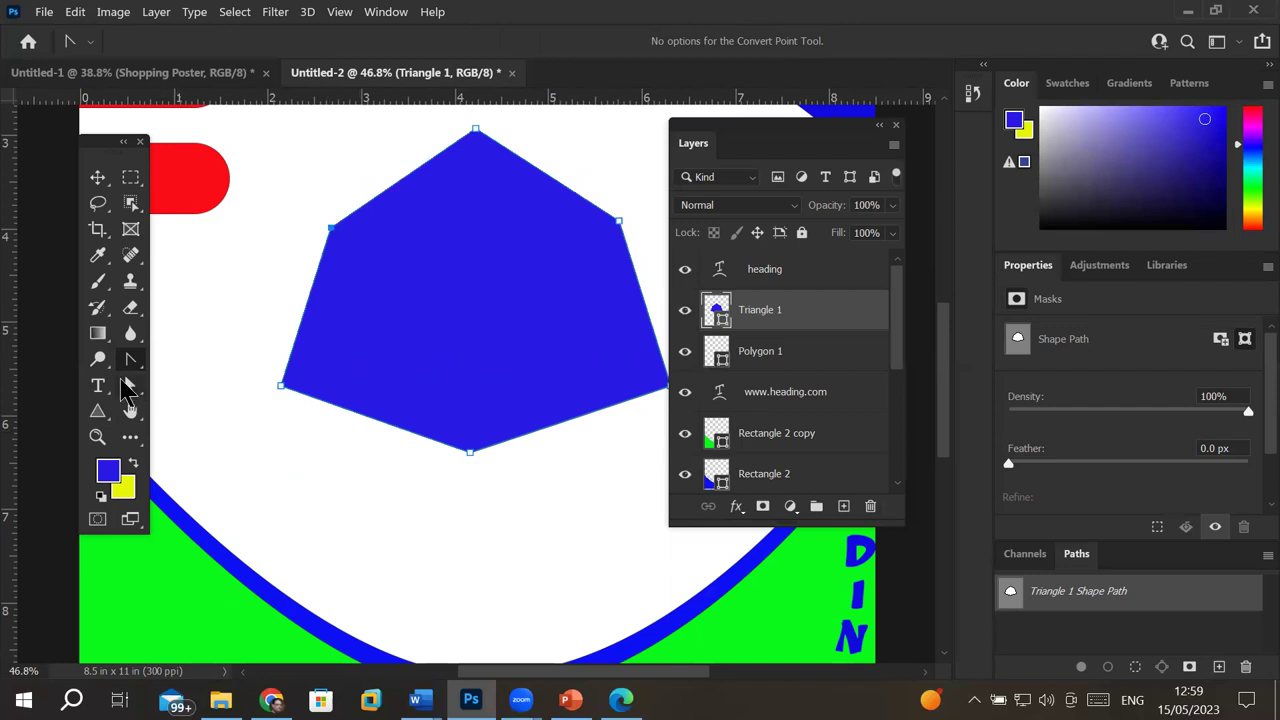
pyautogui.click(130, 385)
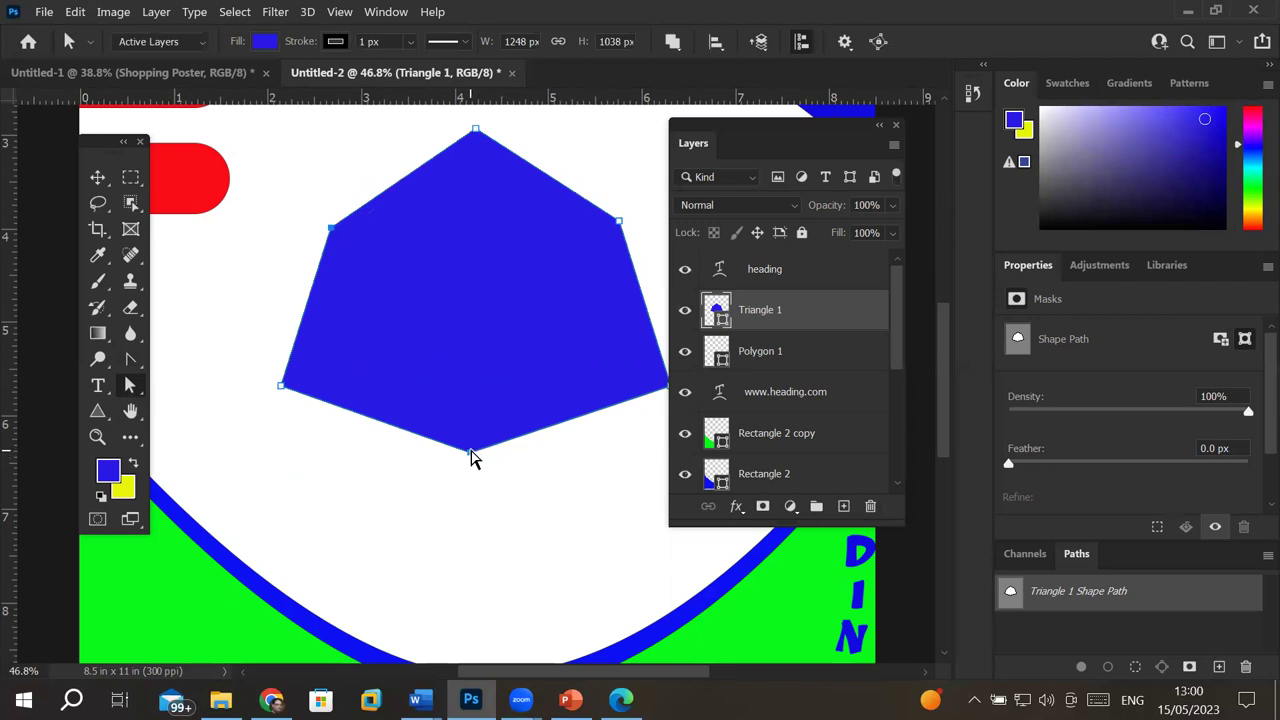
pyautogui.moveTo(470, 460); pyautogui.dragTo(474, 541)
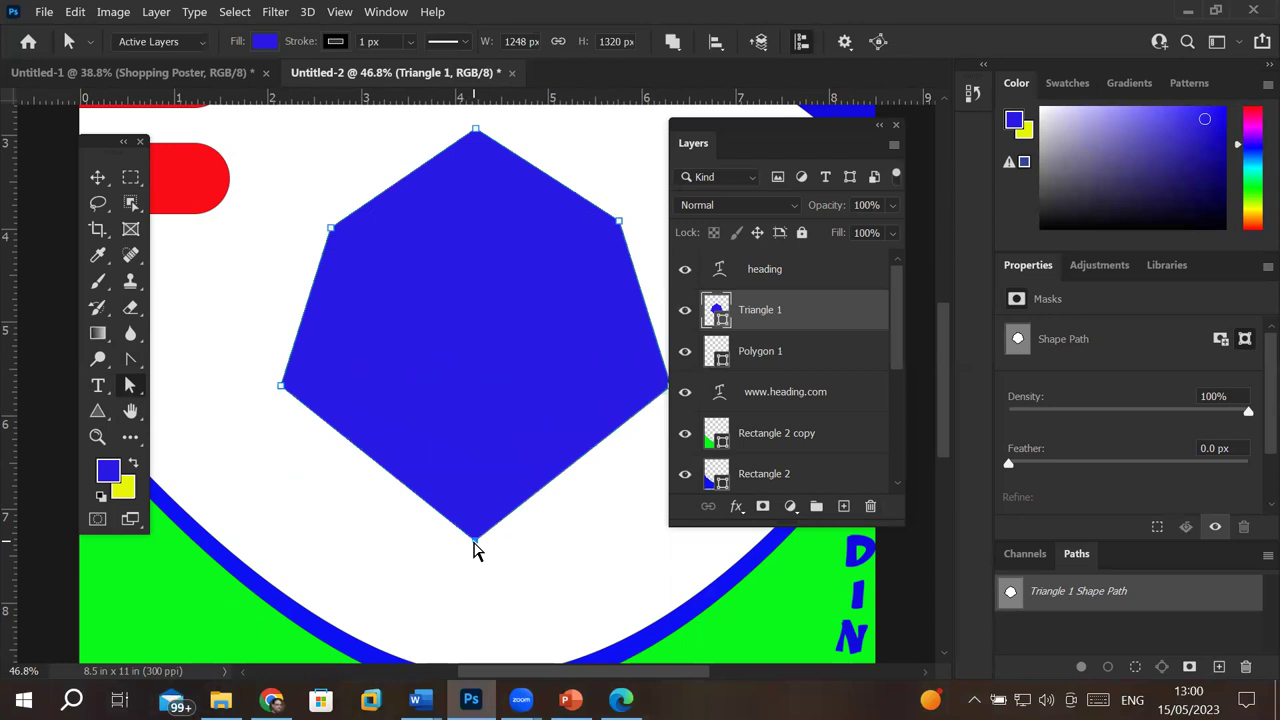
pyautogui.click(131, 359)
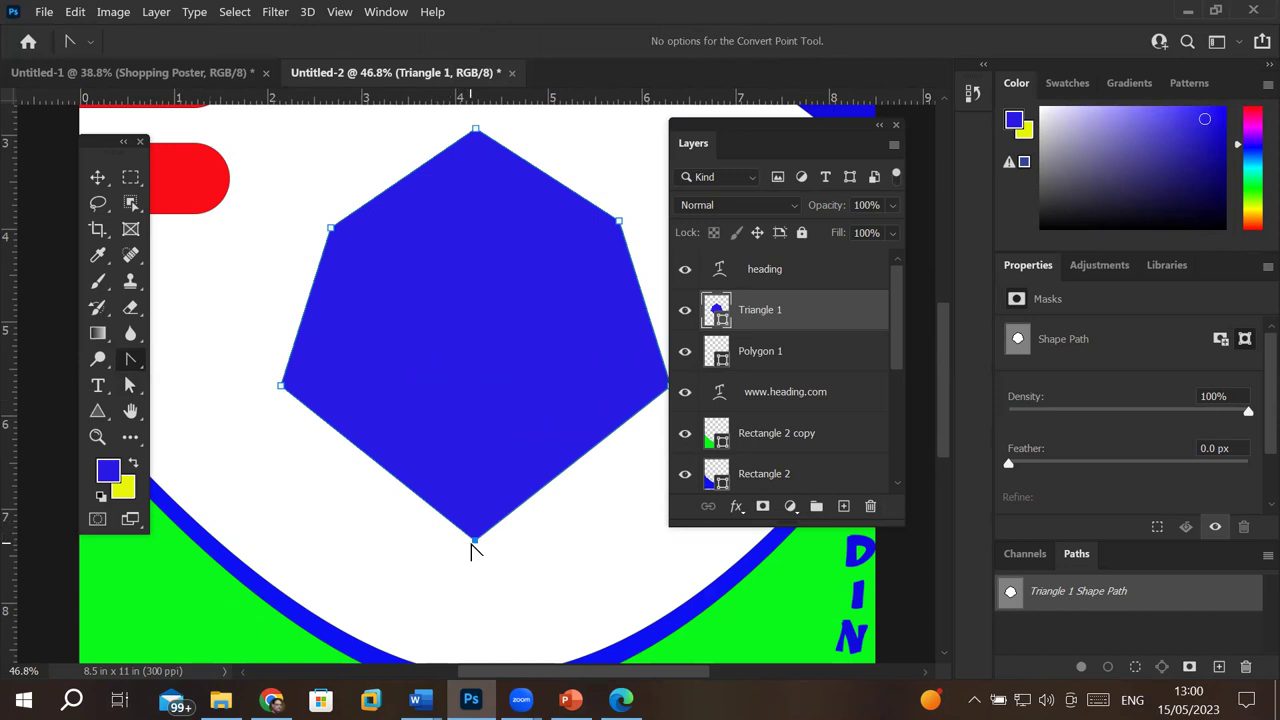
pyautogui.moveTo(475, 541); pyautogui.dragTo(397, 538)
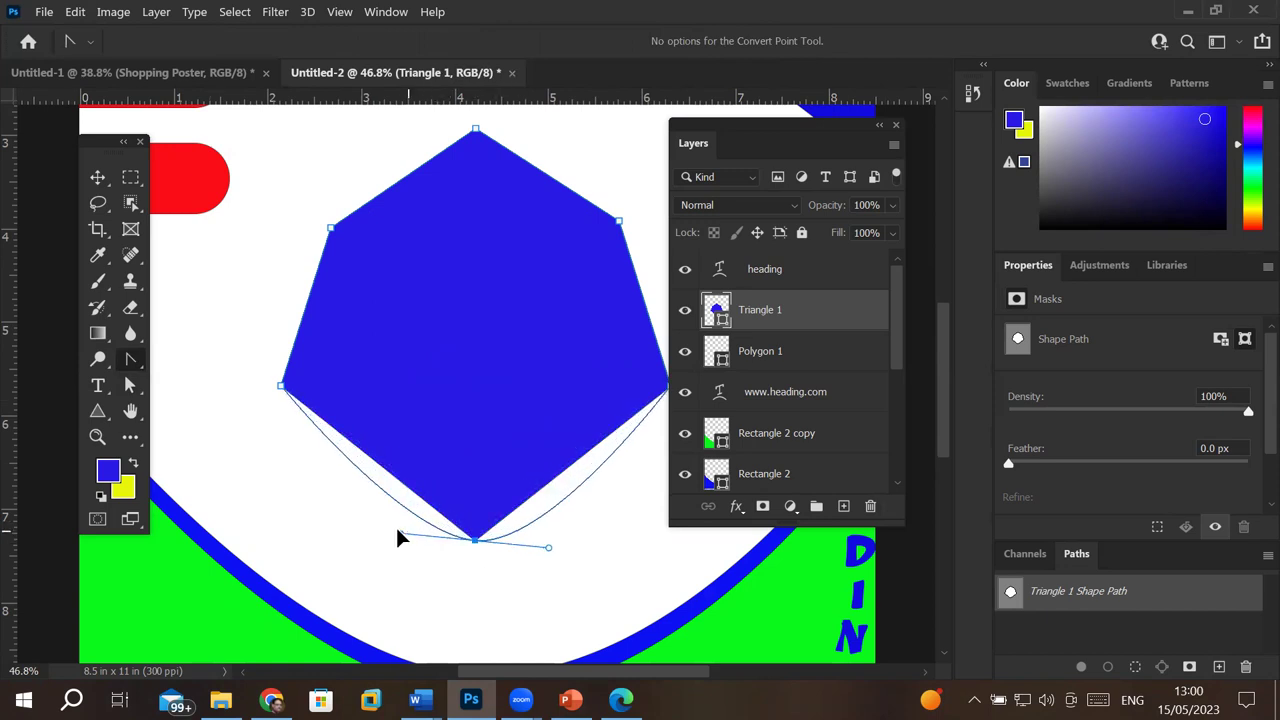
pyautogui.moveTo(397, 538); pyautogui.dragTo(373, 541)
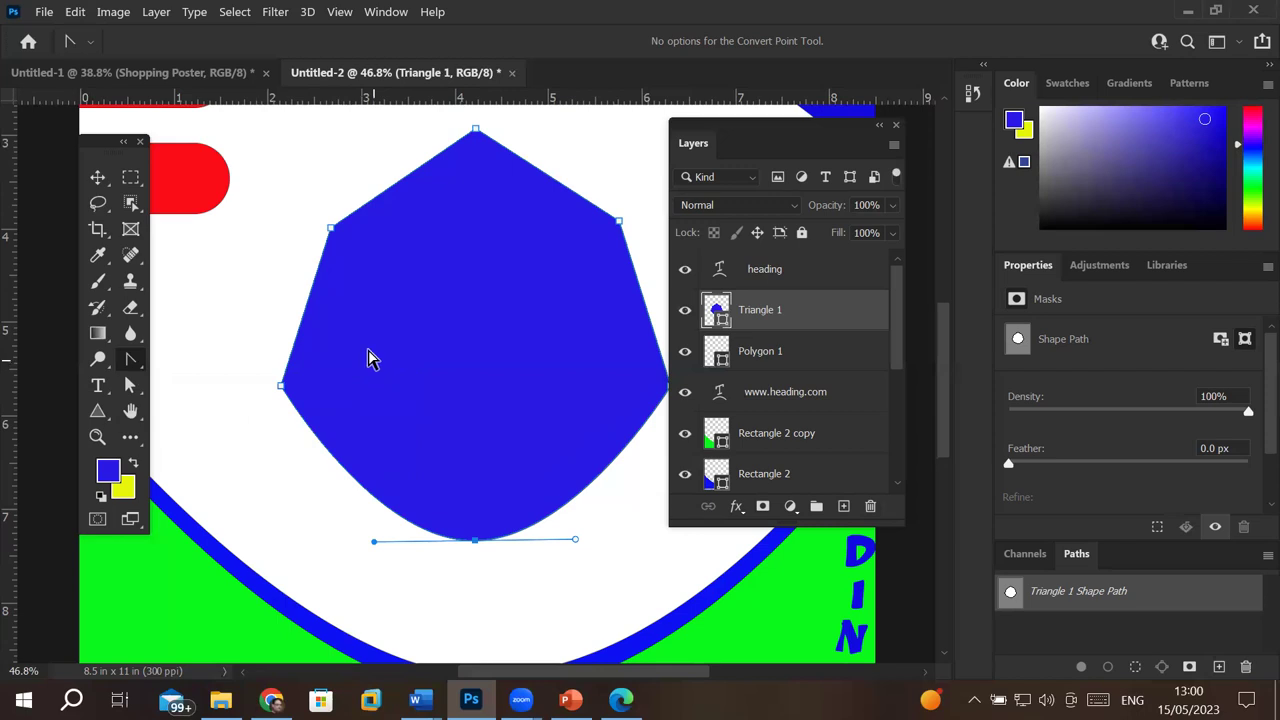
pyautogui.click(331, 230)
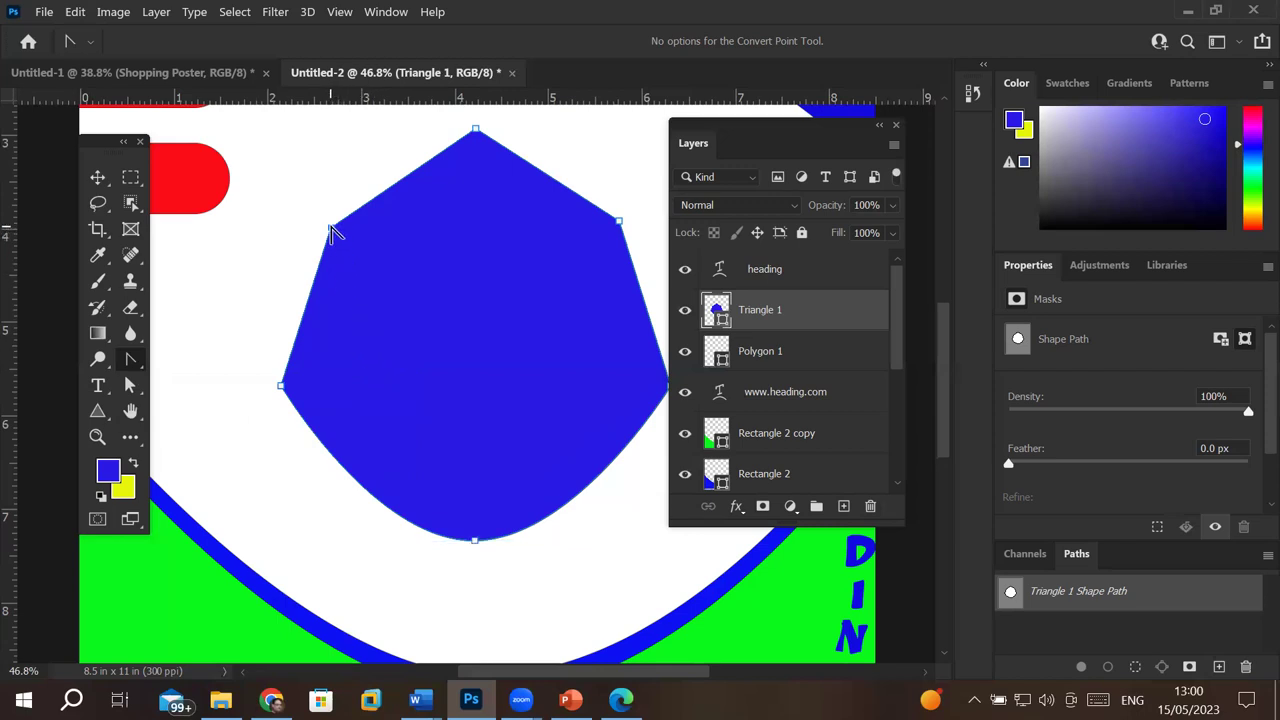
pyautogui.moveTo(331, 230); pyautogui.dragTo(388, 185)
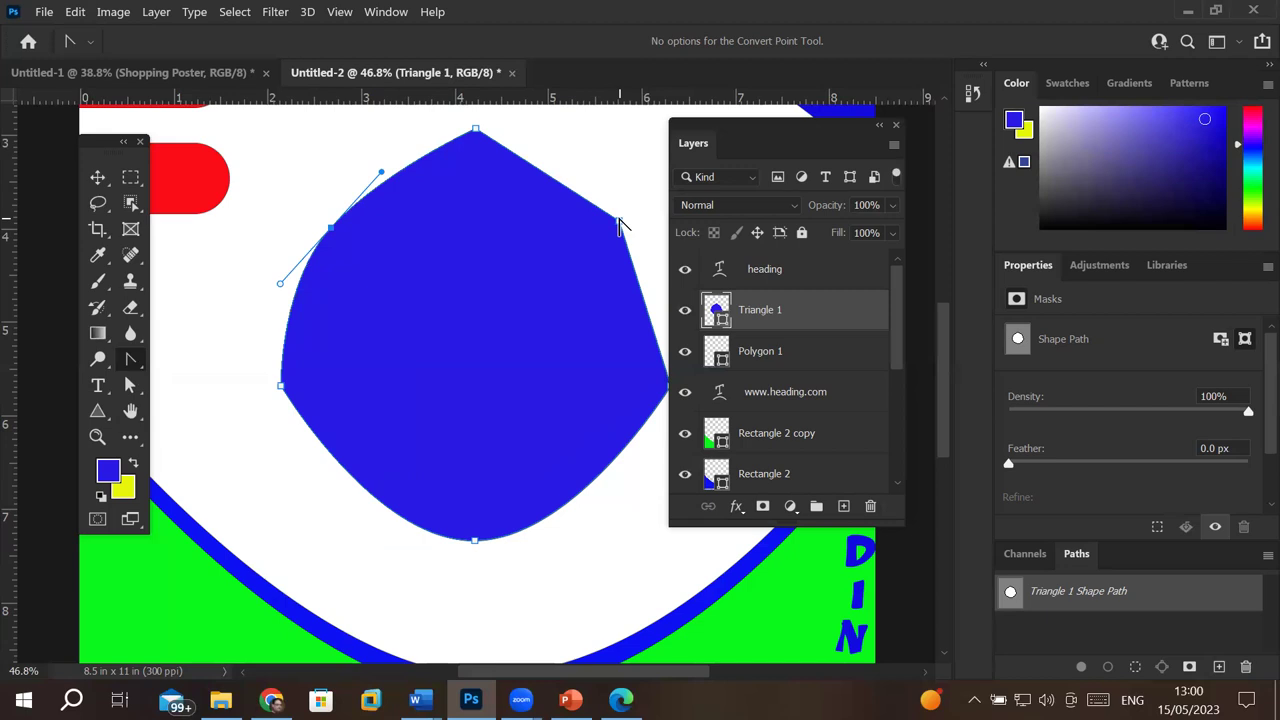
pyautogui.moveTo(619, 222); pyautogui.dragTo(662, 277)
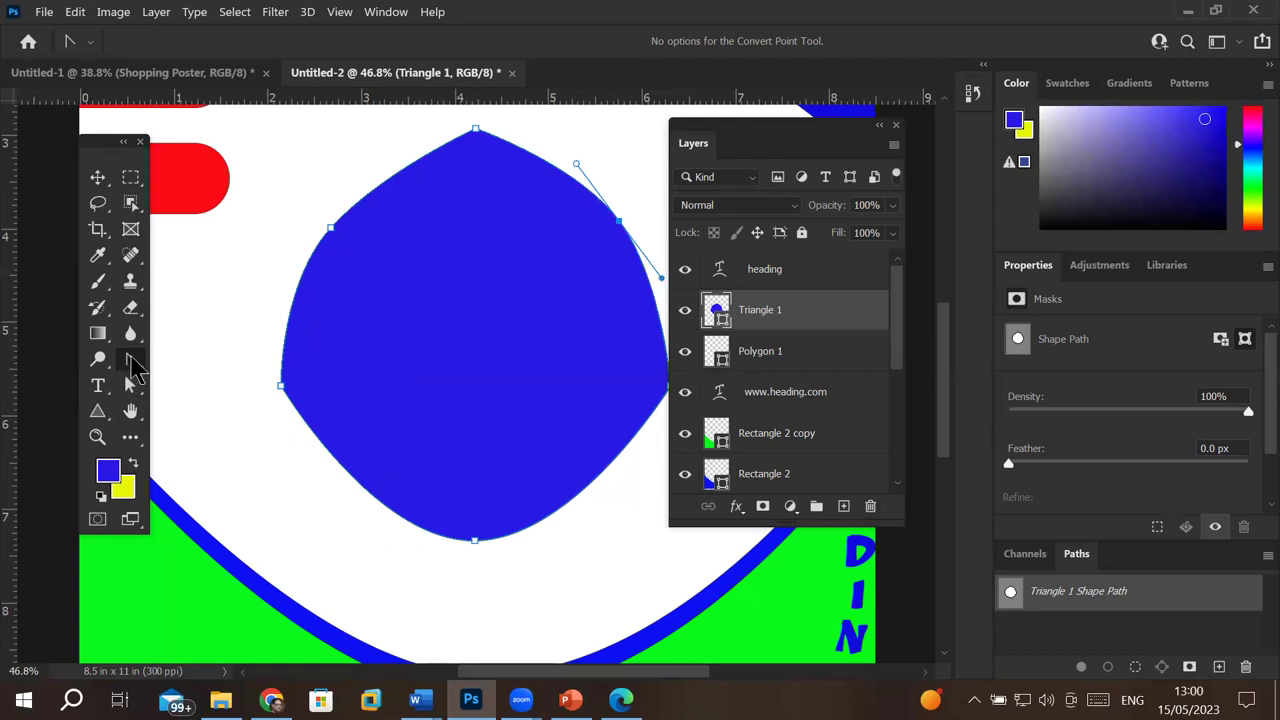
pyautogui.click(475, 541)
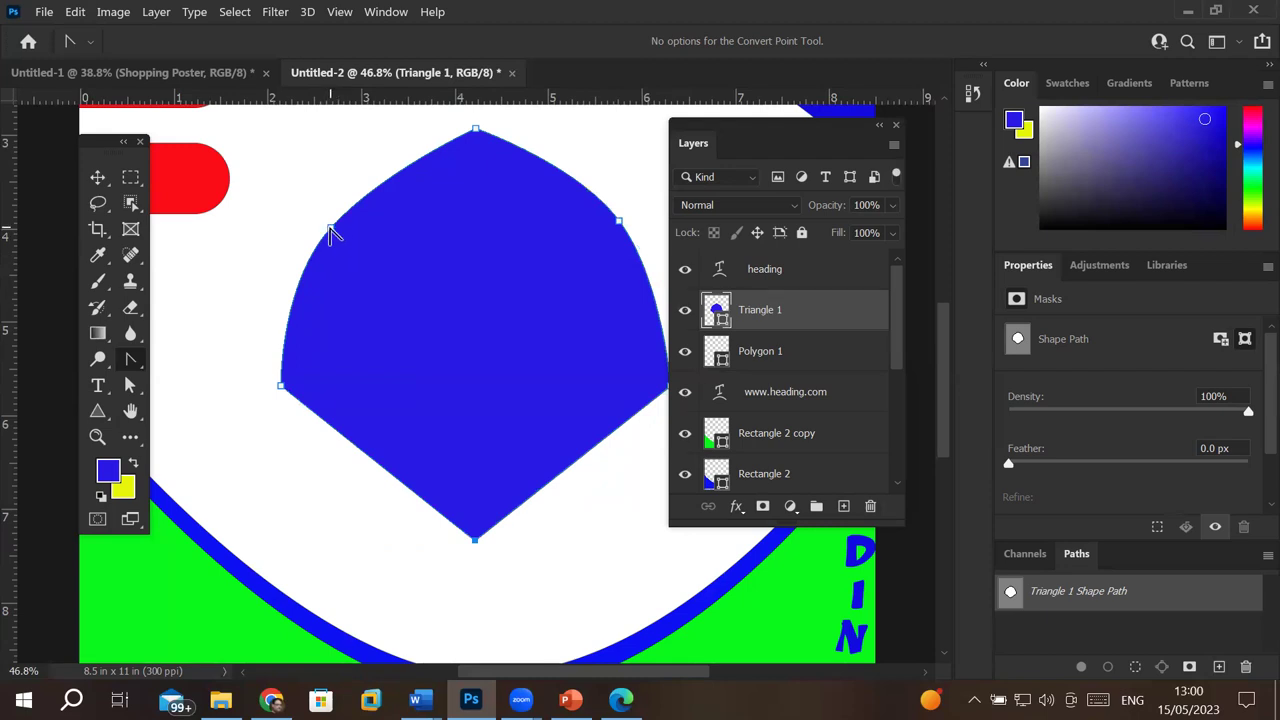
pyautogui.click(331, 230)
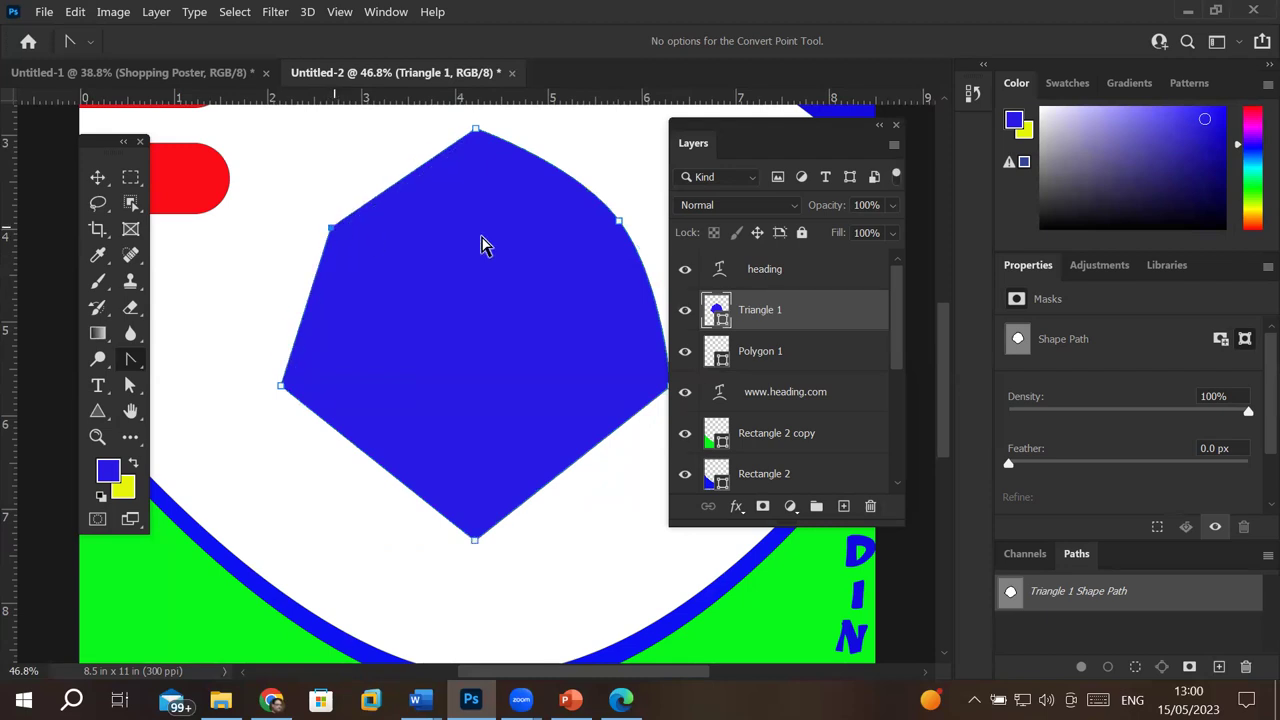
pyautogui.click(620, 221)
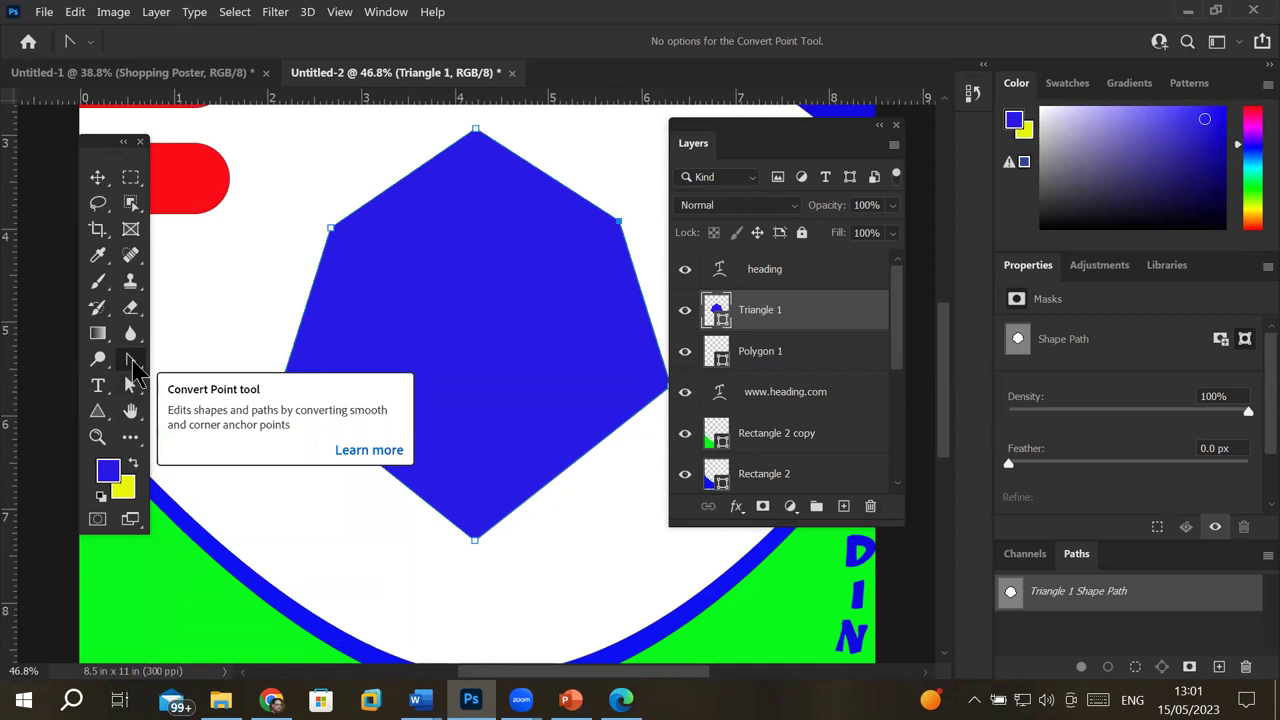
# Step: Delete the upper-left, upper-right and bottom anchor points, reducing the shape to a triangle
pyautogui.rightClick(135, 368)
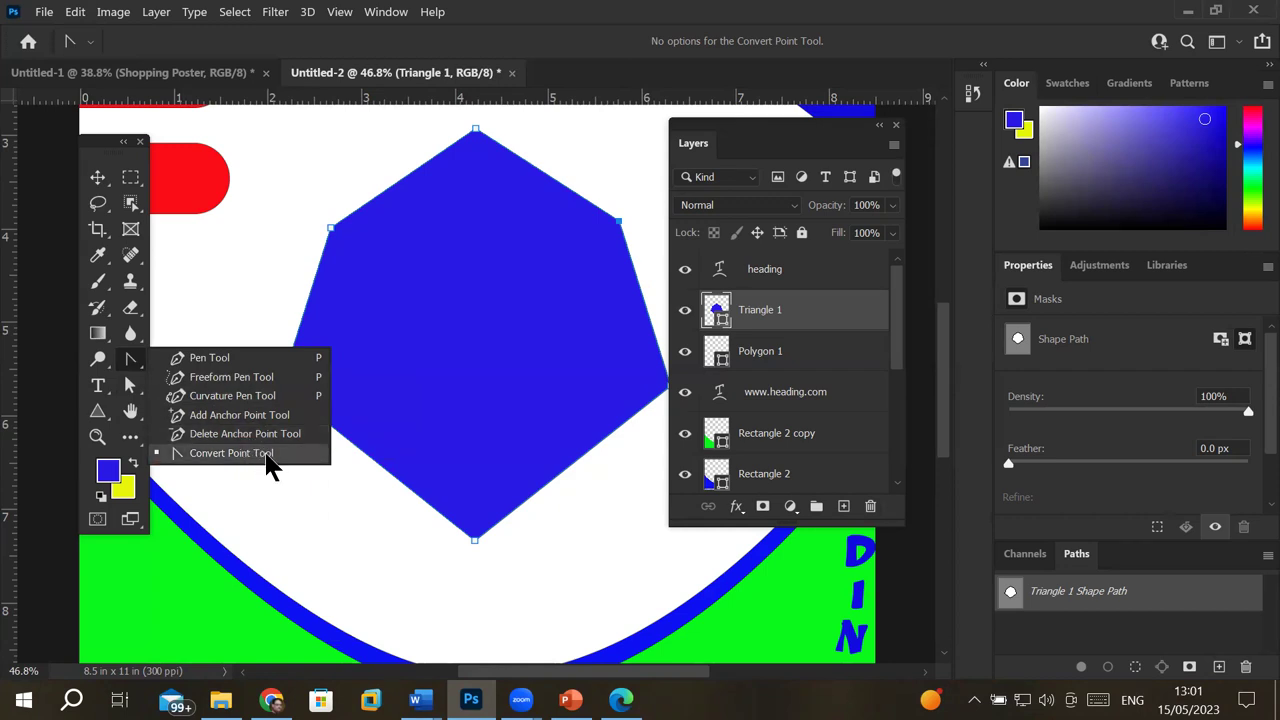
pyautogui.click(218, 415)
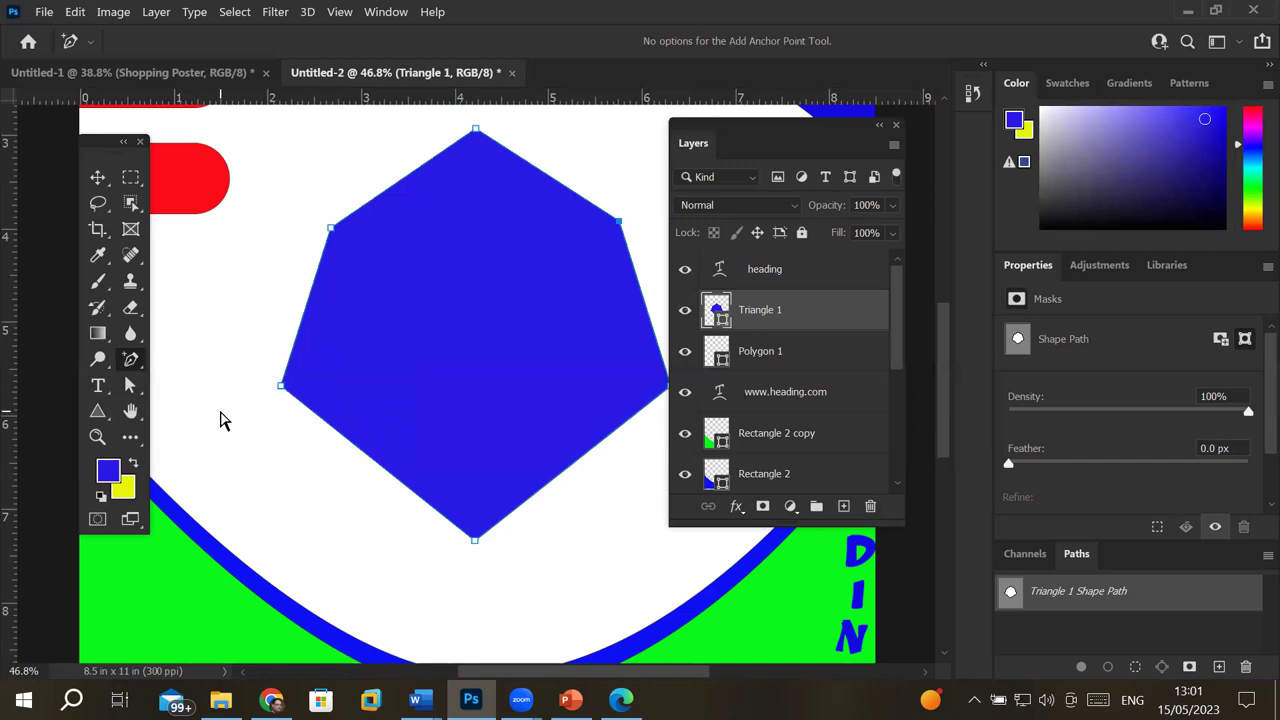
pyautogui.rightClick(131, 366)
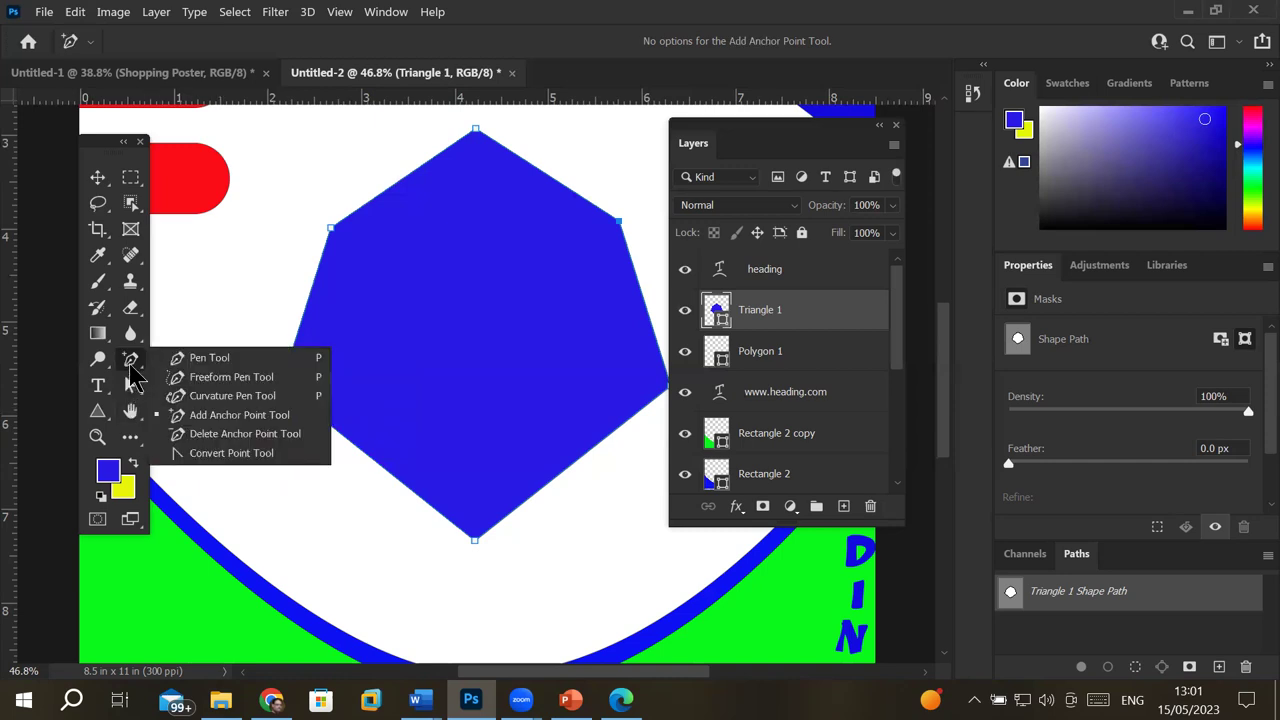
pyautogui.click(205, 434)
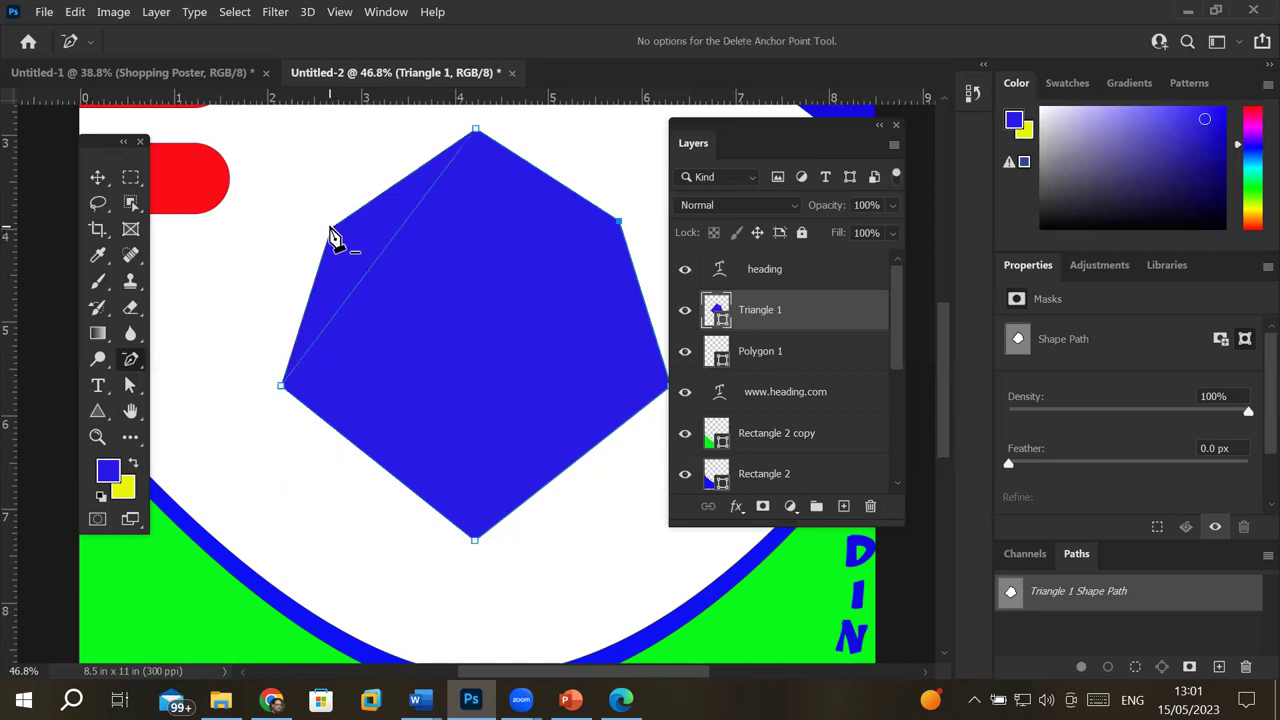
pyautogui.click(331, 229)
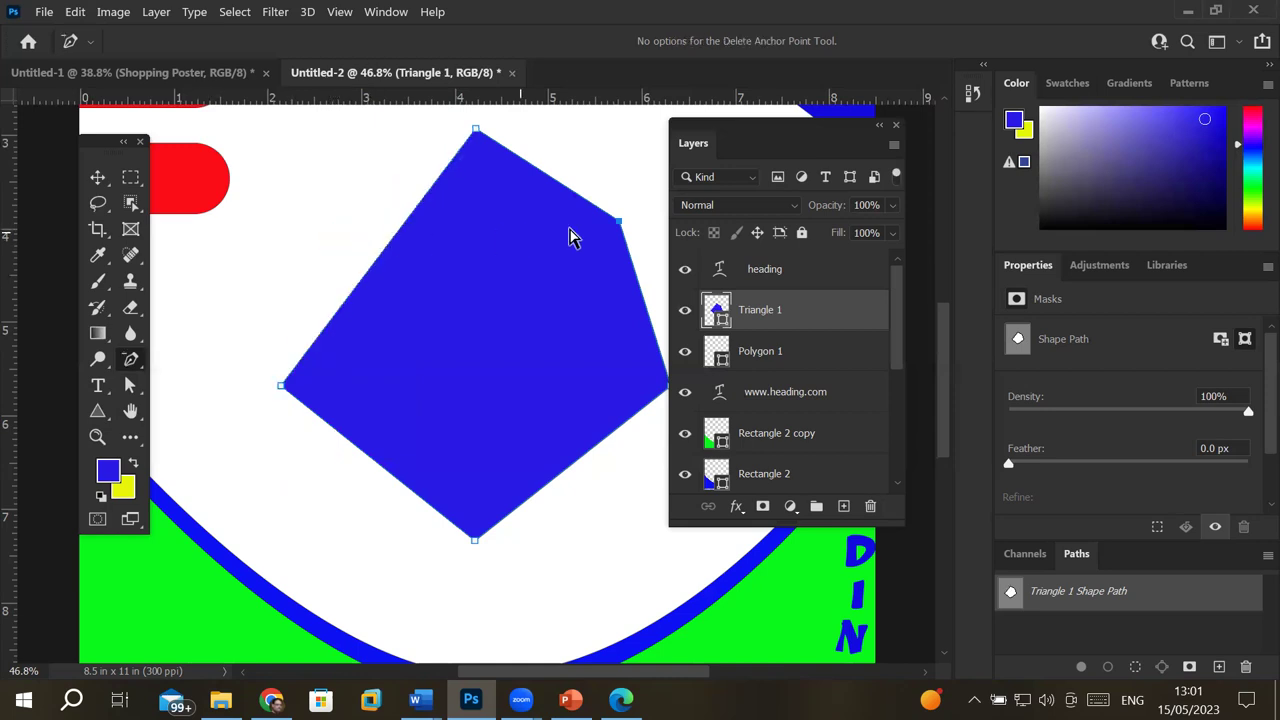
pyautogui.click(620, 226)
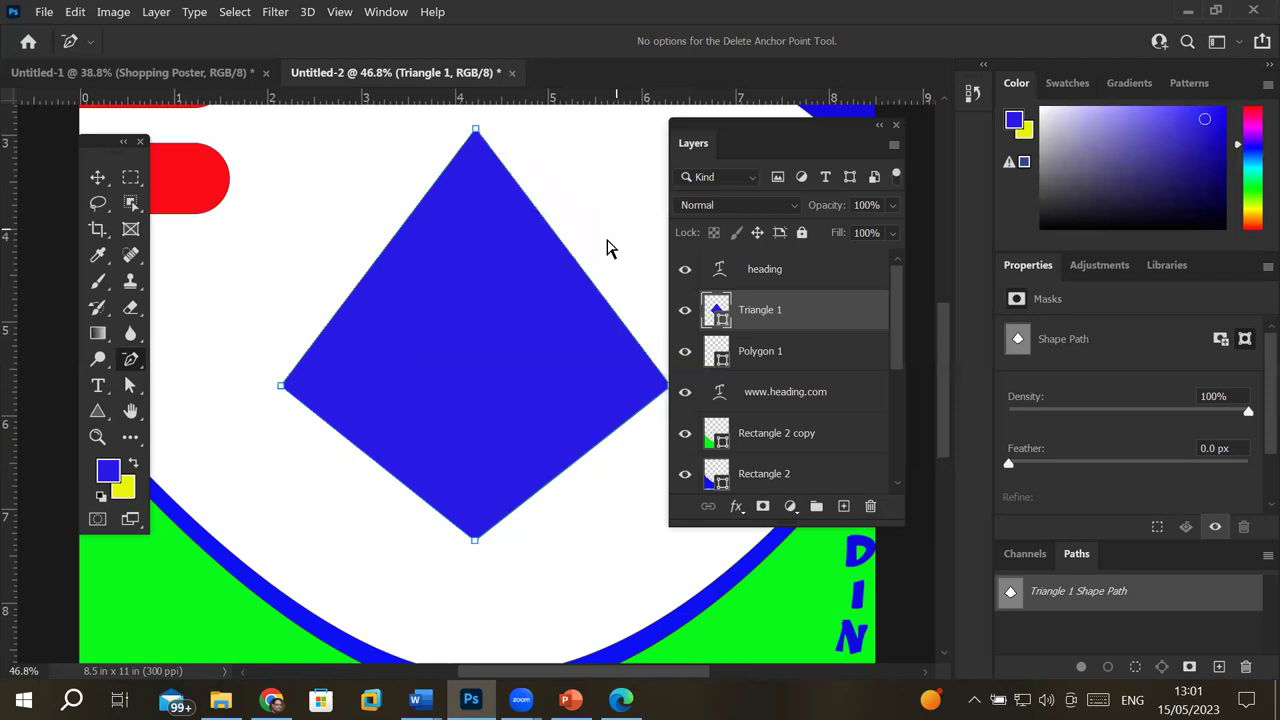
pyautogui.click(476, 541)
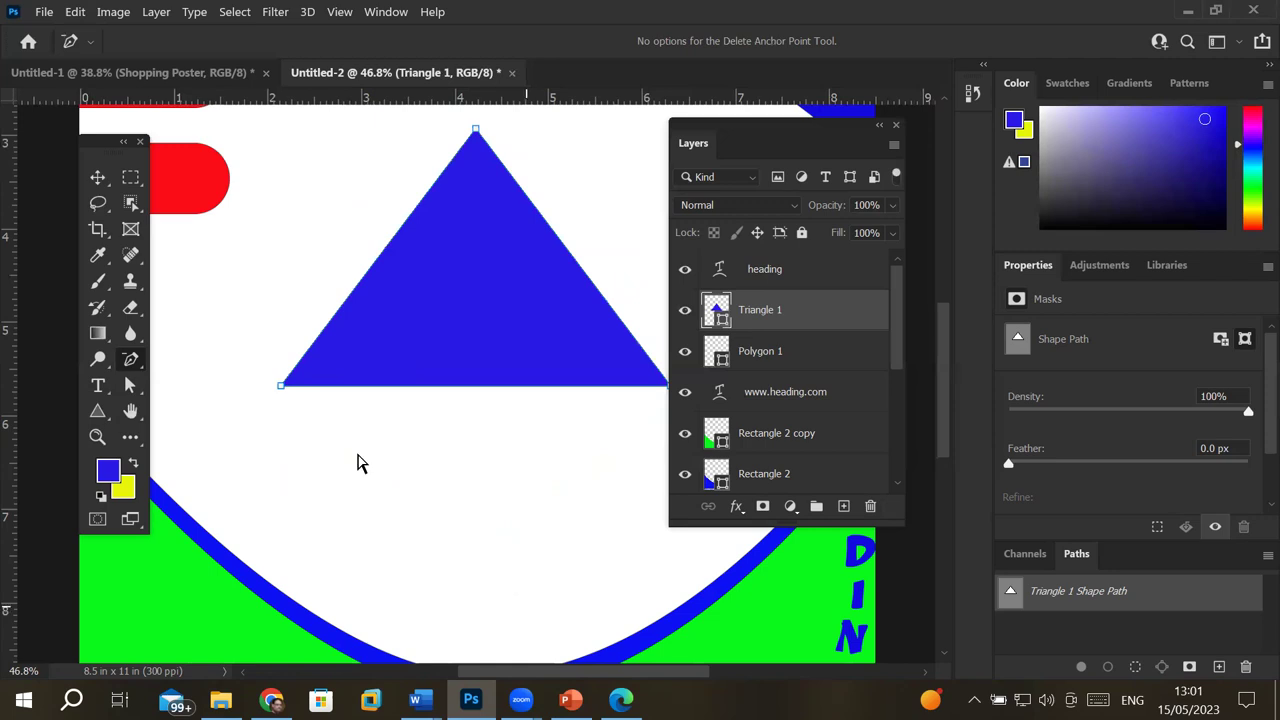
# Step: Delete the triangle's apex anchor, leaving a flat line path
pyautogui.rightClick(134, 362)
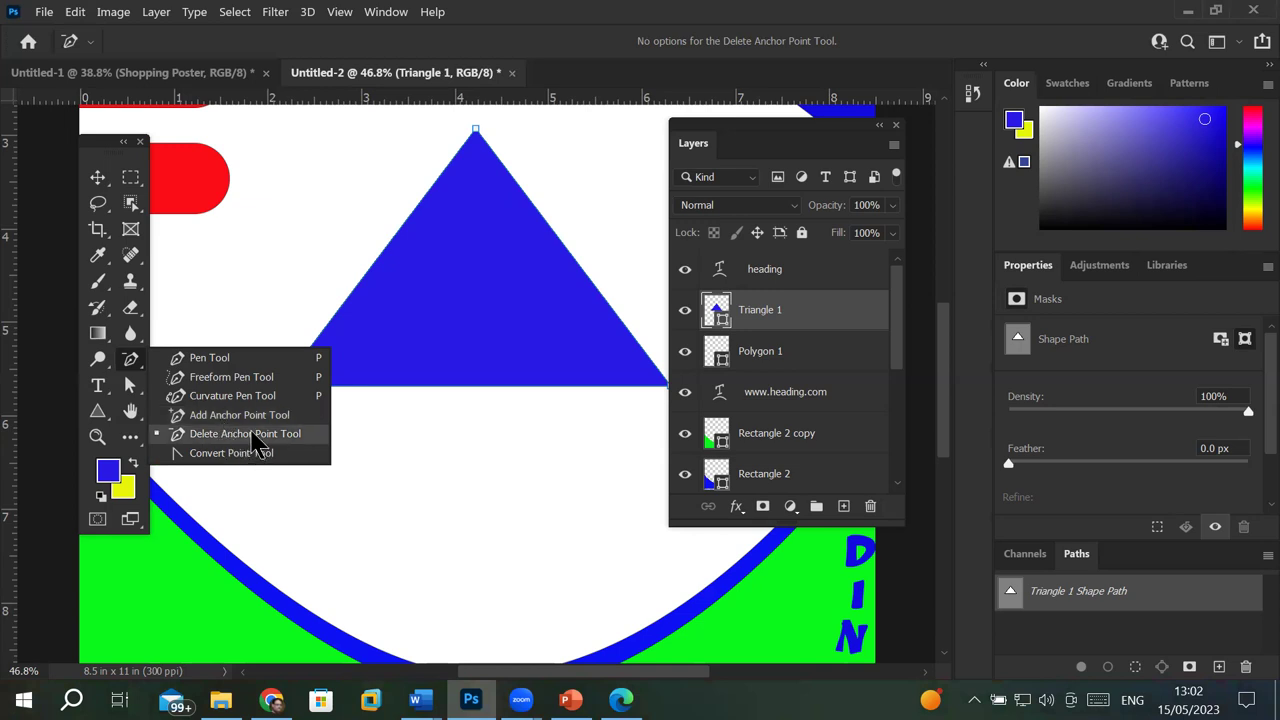
pyautogui.click(256, 434)
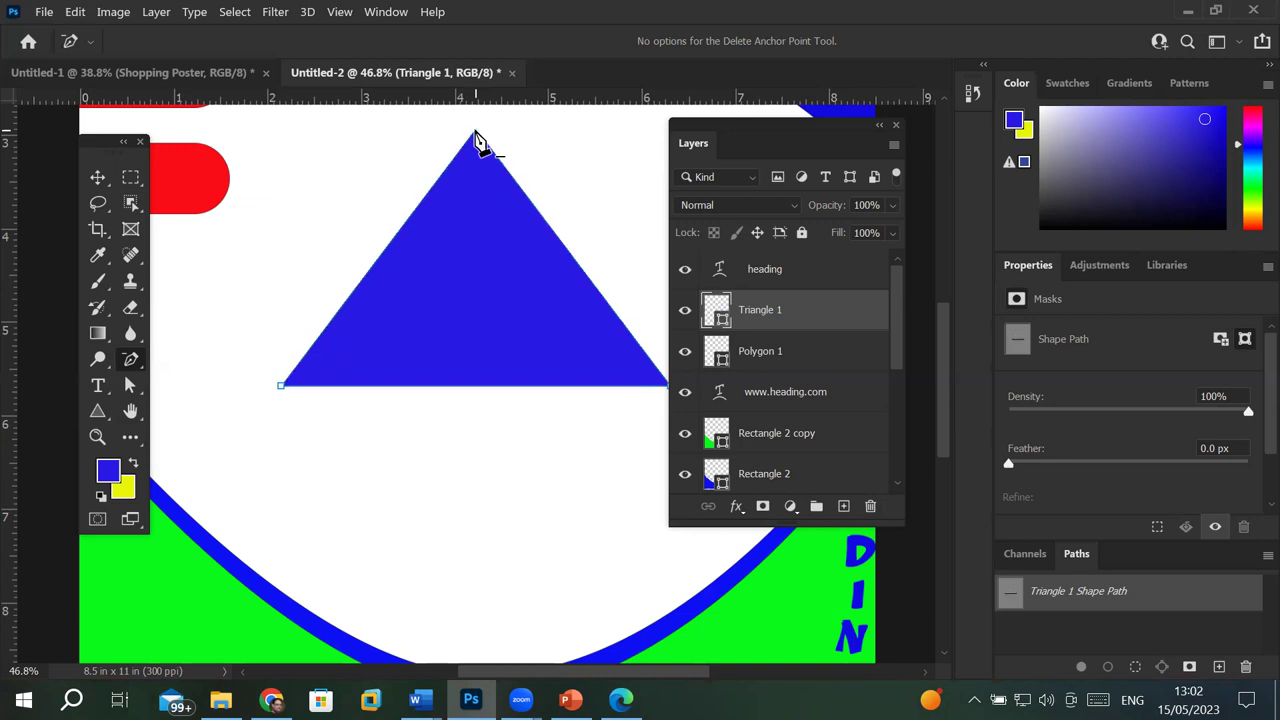
pyautogui.click(476, 130)
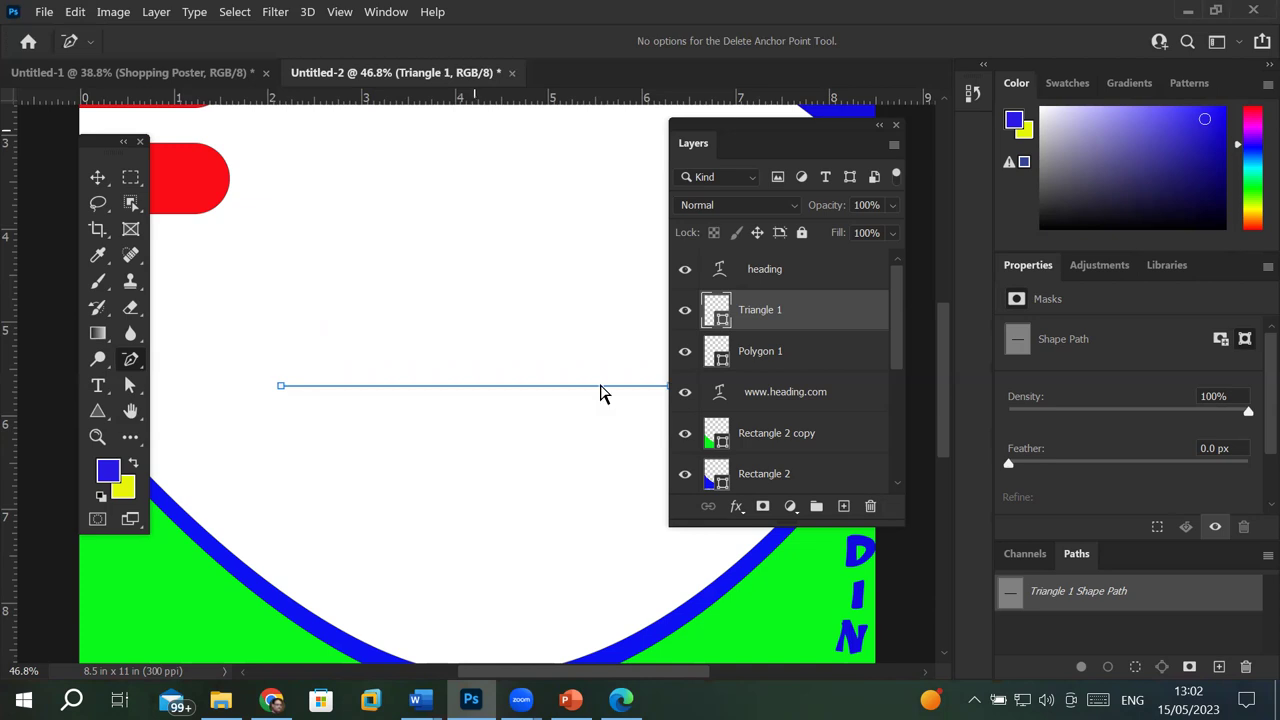
# Step: Move the Layers panel down and right, away from the shape
pyautogui.scroll(-1, 950, 665)
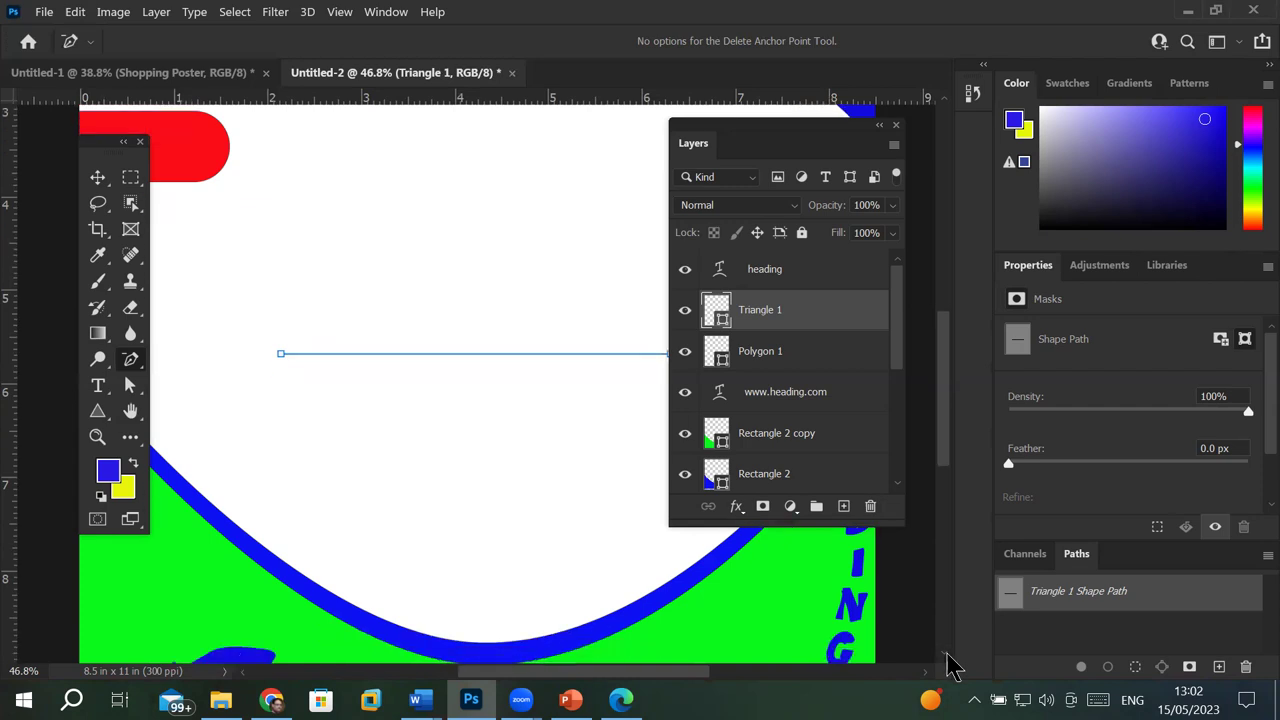
pyautogui.scroll(-1, 948, 665)
pyautogui.moveTo(755, 135); pyautogui.dragTo(890, 287)
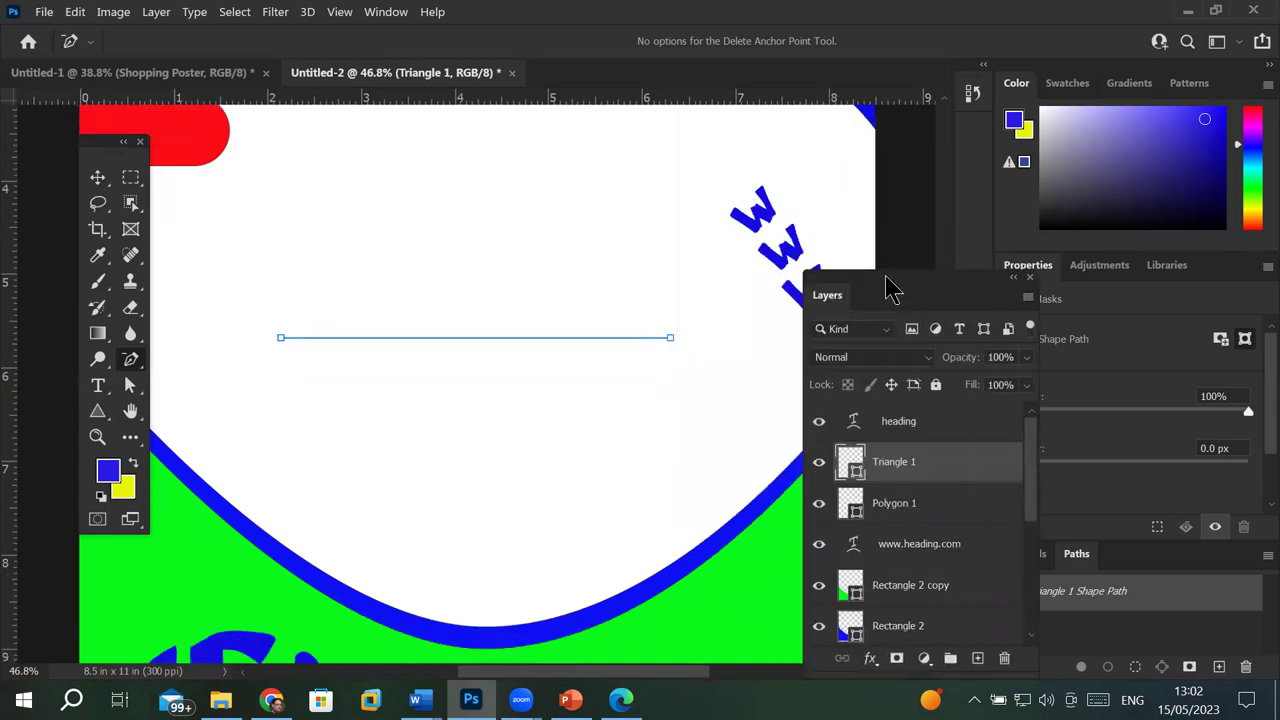
# Step: Add a middle anchor to the line, raise it into an arch, and sharpen its peak
pyautogui.rightClick(131, 370)
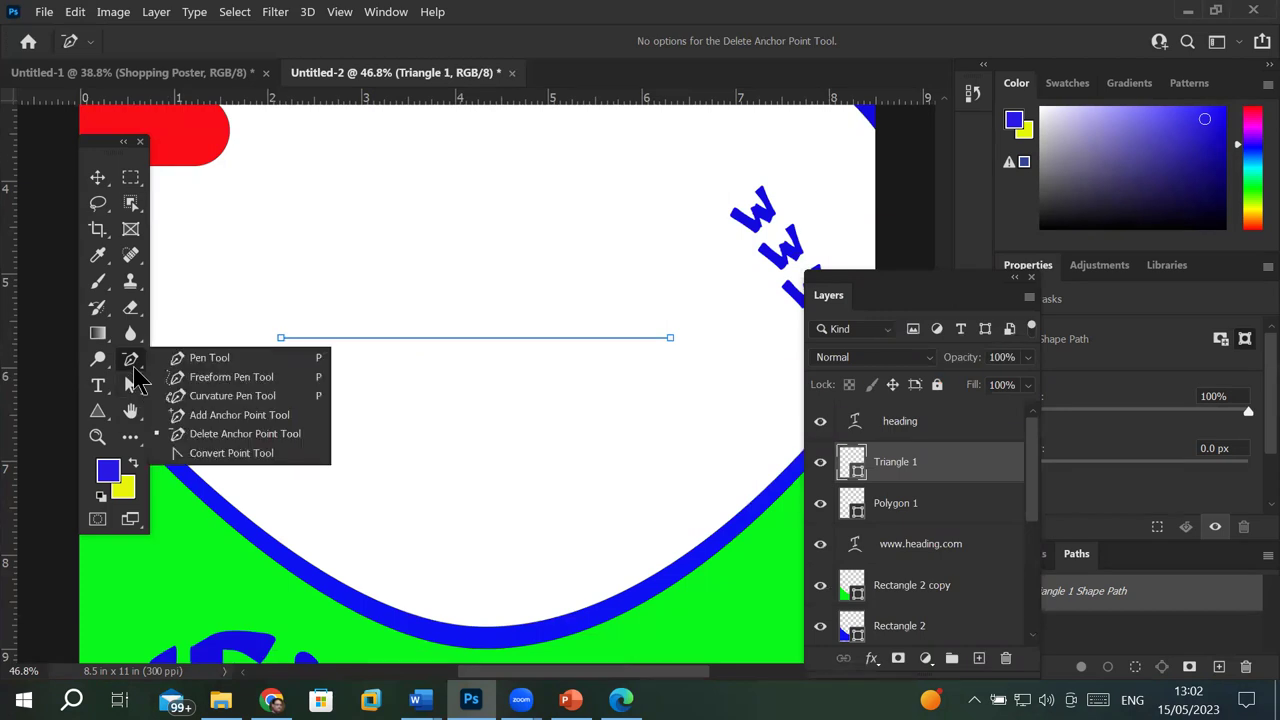
pyautogui.click(215, 415)
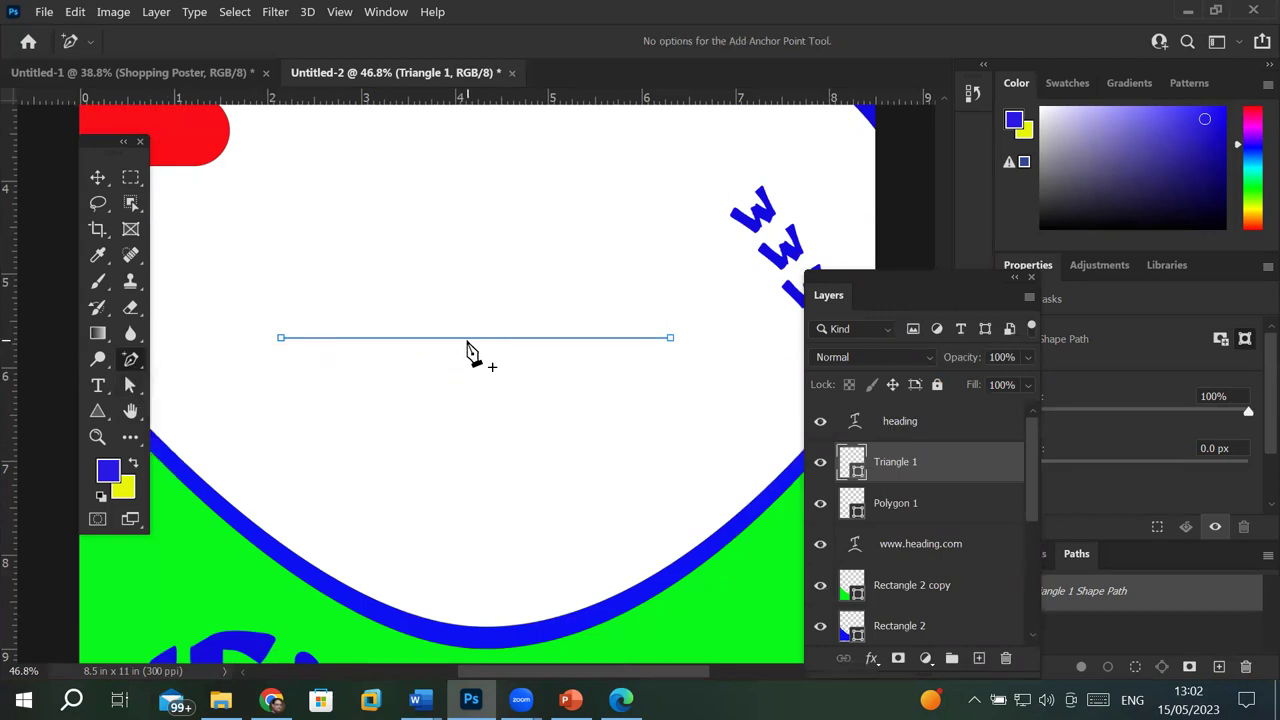
pyautogui.click(467, 337)
pyautogui.click(466, 340)
pyautogui.moveTo(467, 340); pyautogui.dragTo(477, 140)
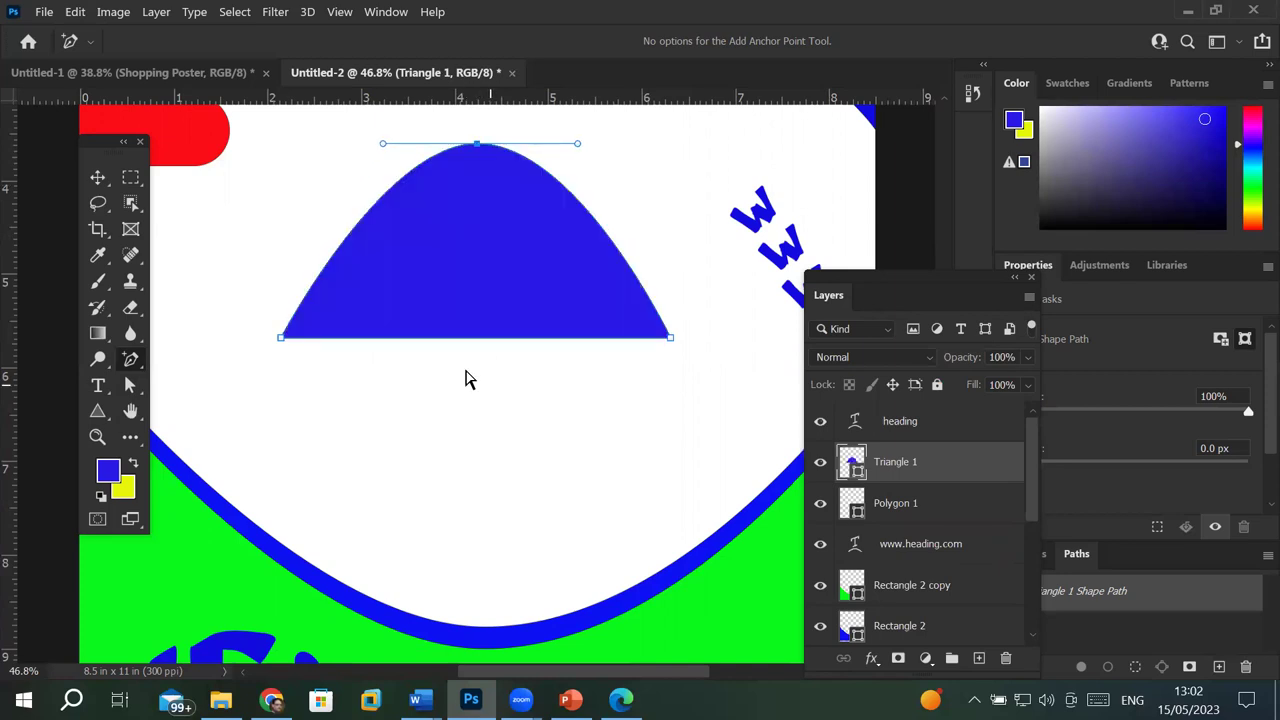
pyautogui.rightClick(134, 364)
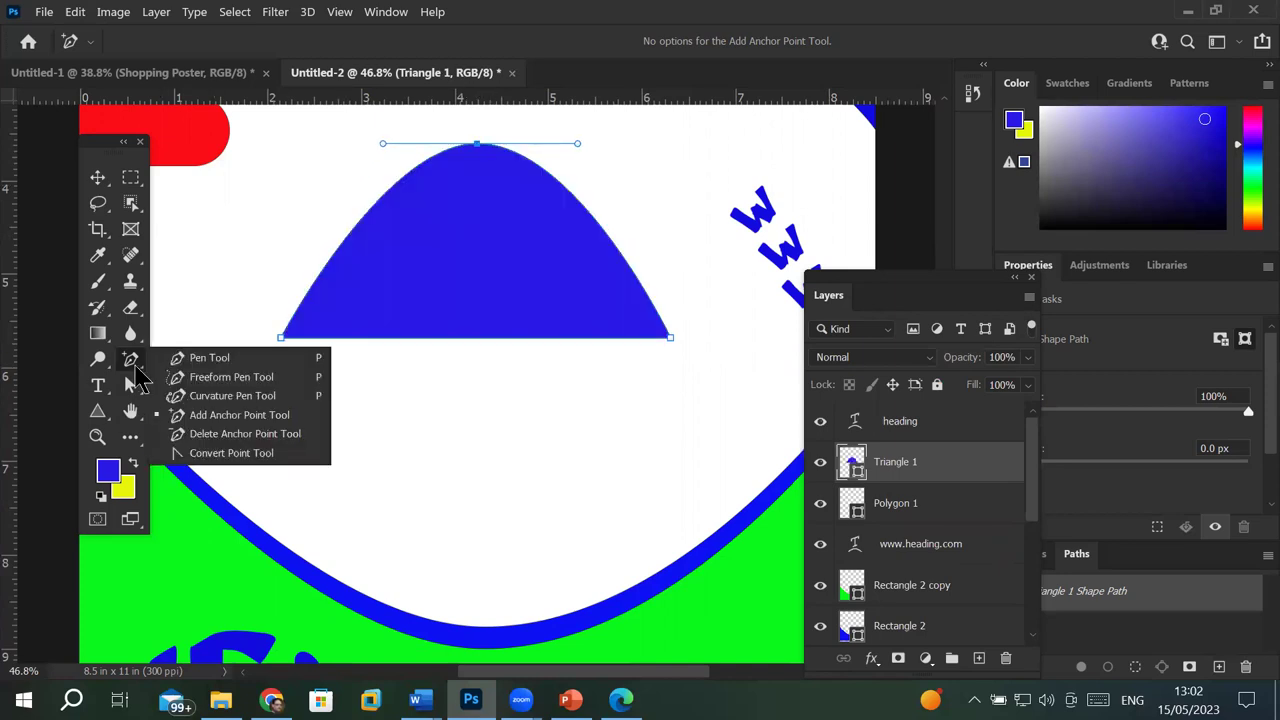
pyautogui.click(203, 452)
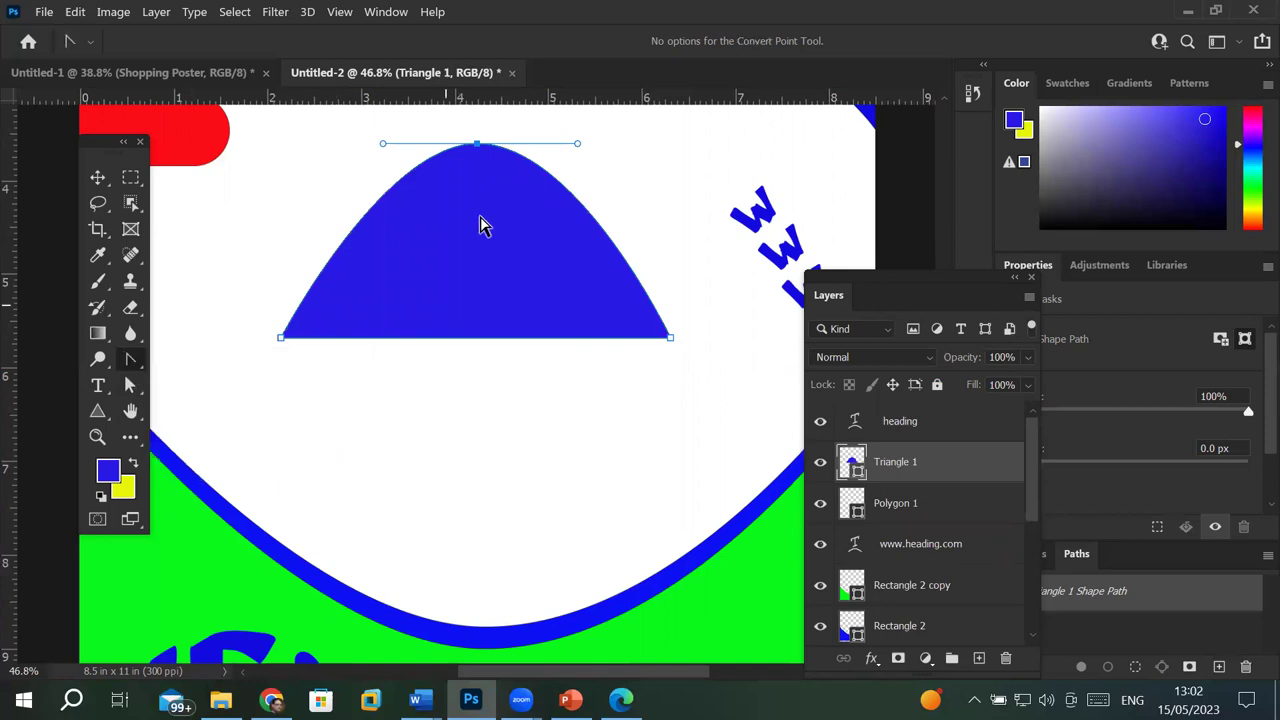
pyautogui.click(477, 145)
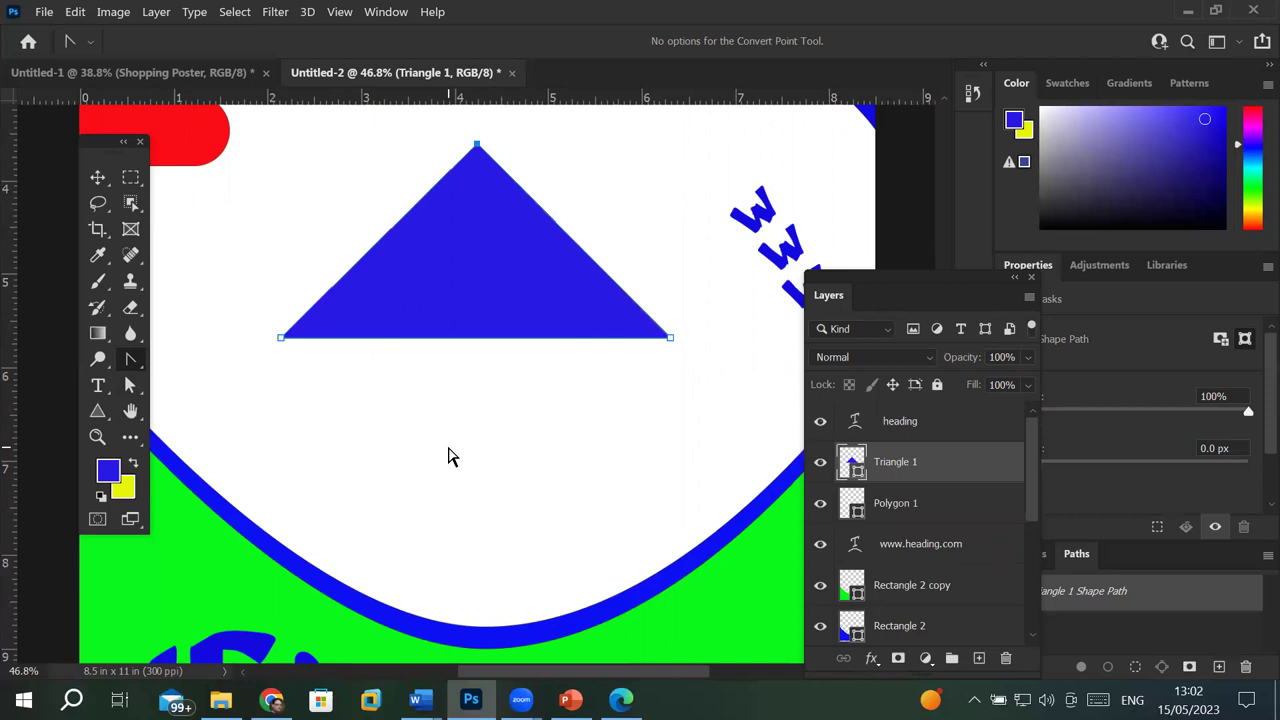
# Step: Delete Triangle 1 and draw a 946 px horizontal Line 1 across the poster's middle
pyautogui.press('Delete')
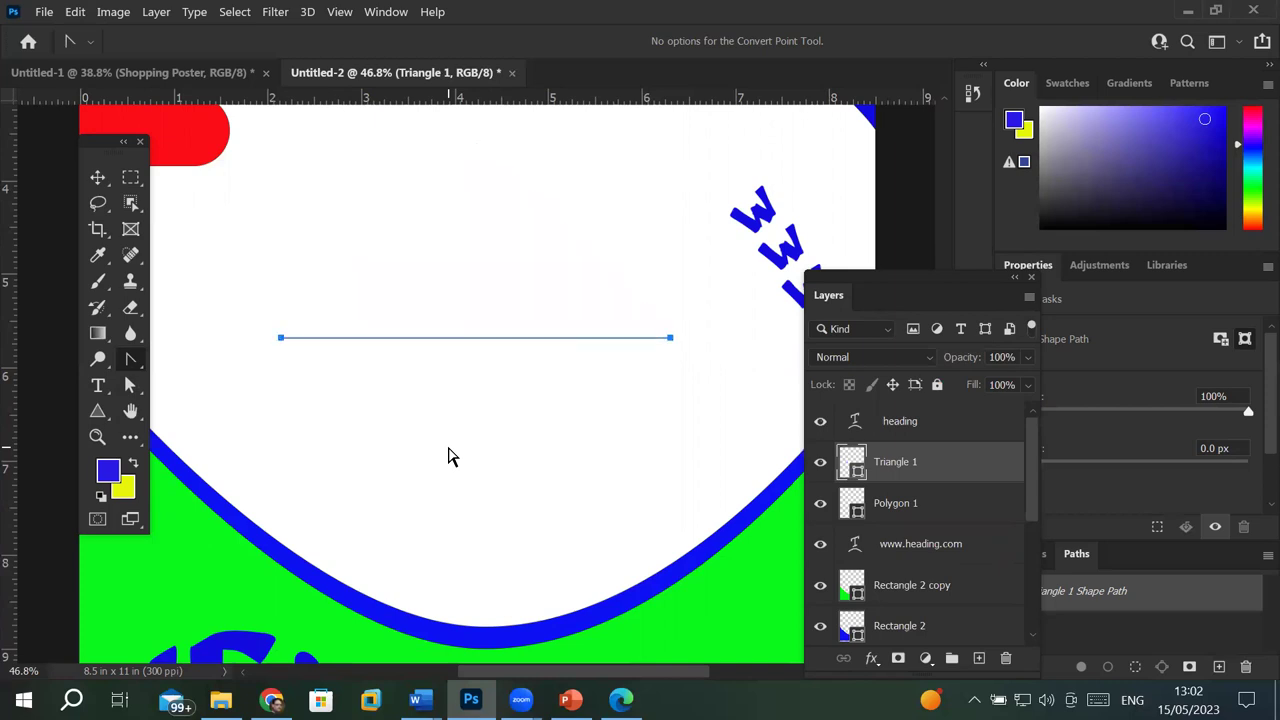
pyautogui.press('Delete')
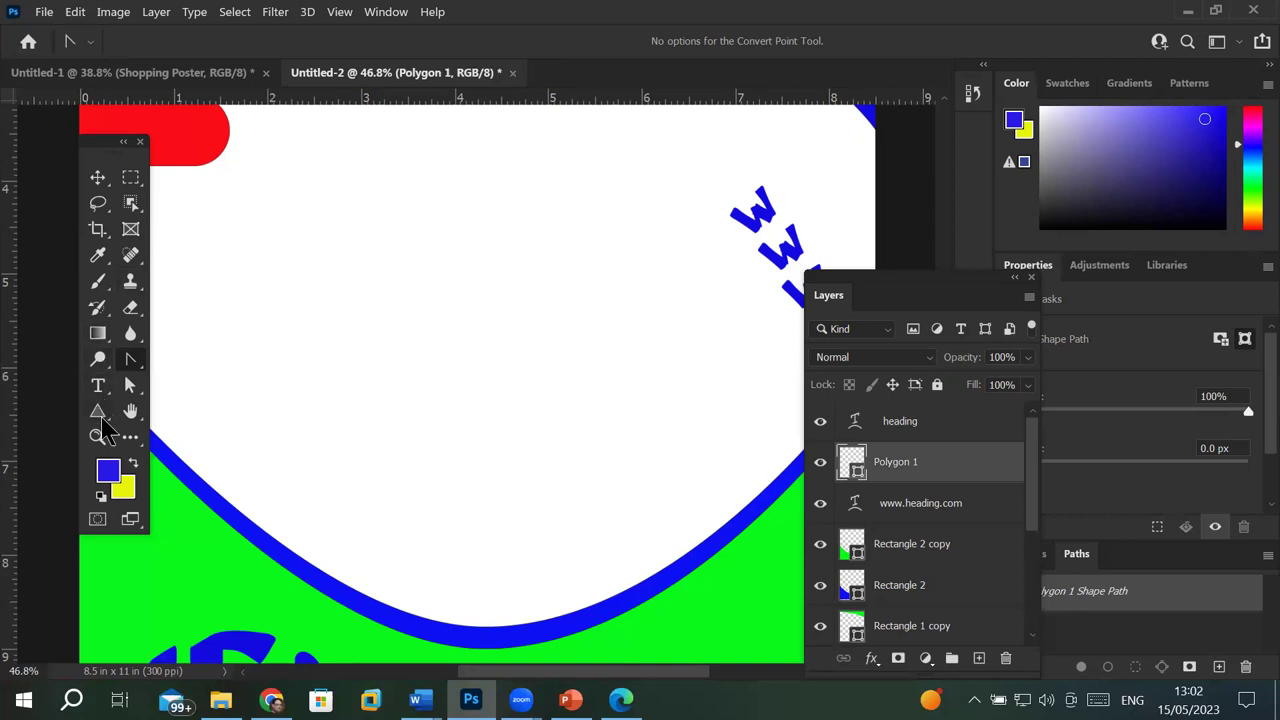
pyautogui.click(98, 412)
pyautogui.click(345, 390)
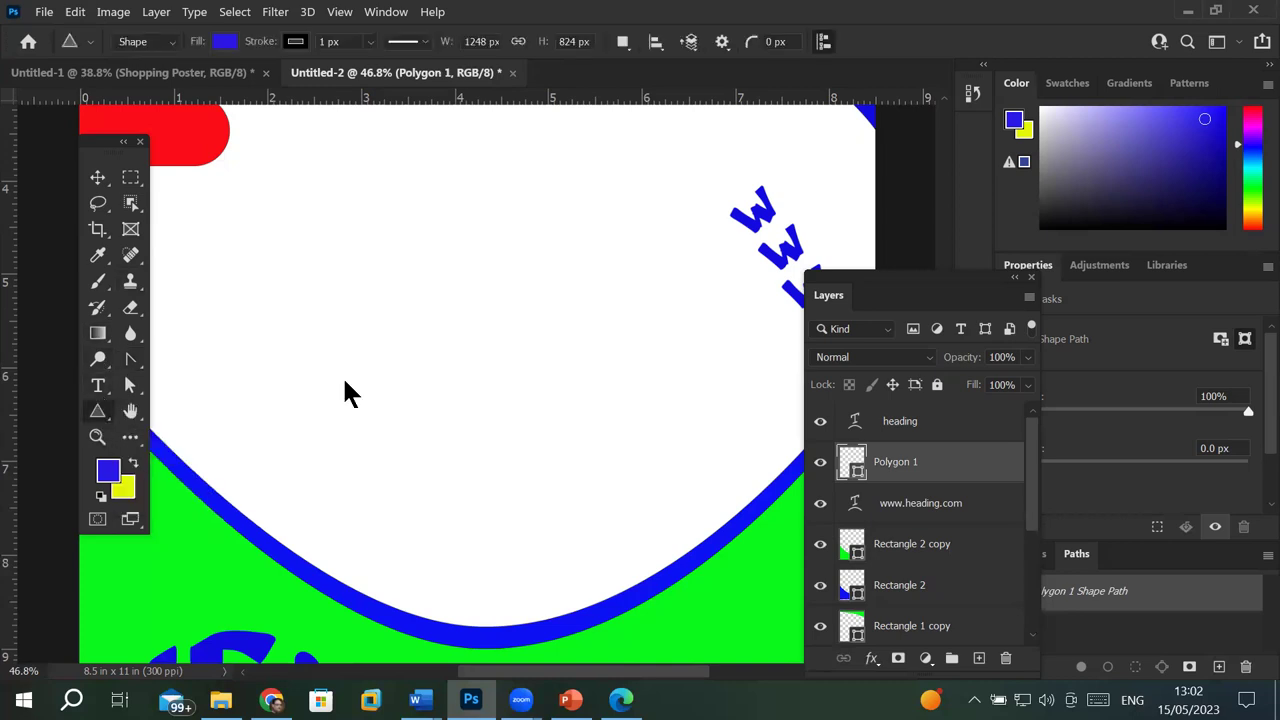
pyautogui.moveTo(349, 311); pyautogui.dragTo(645, 311)
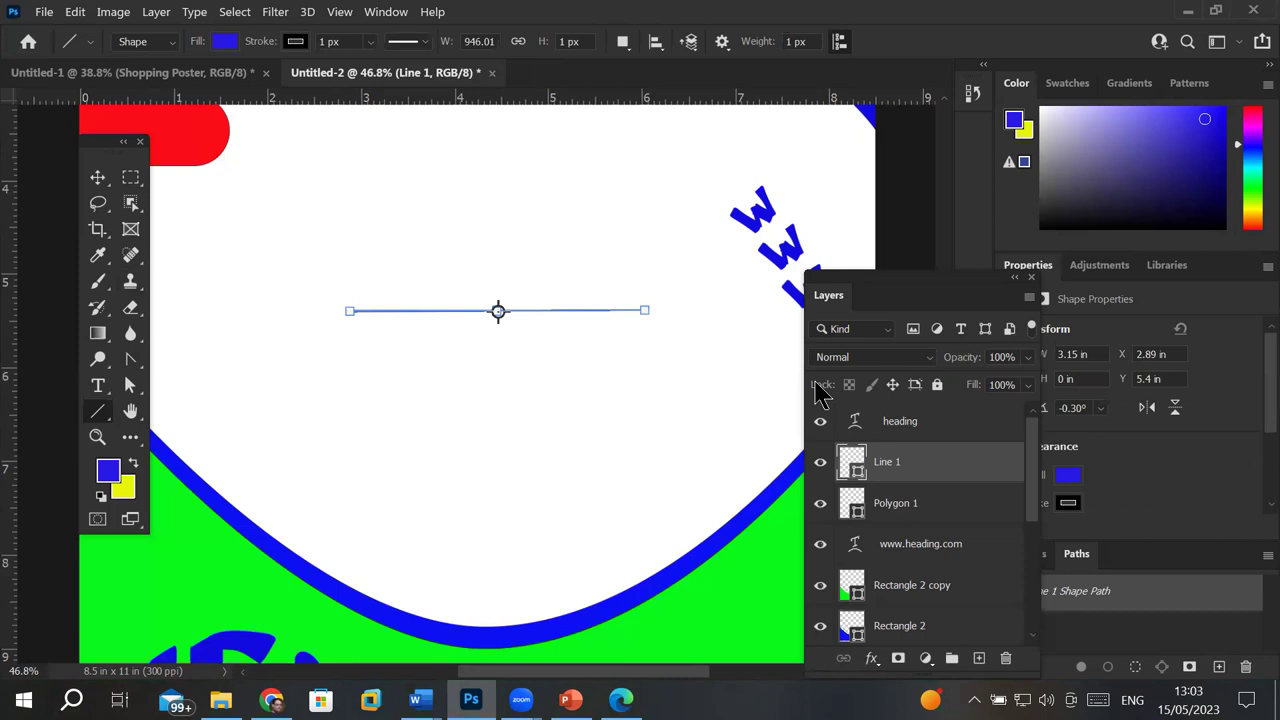
# Step: Add two anchor points to the blue line, try pulling them into arches, then undo
pyautogui.click(130, 359)
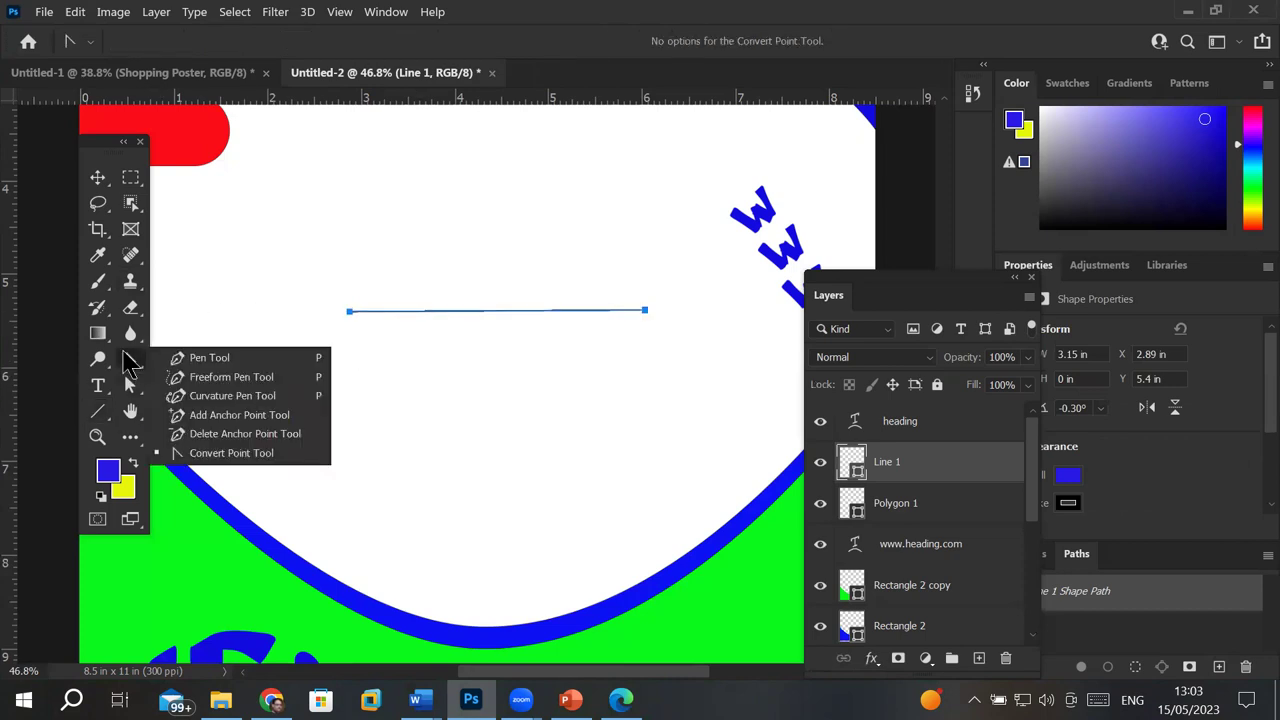
pyautogui.click(193, 415)
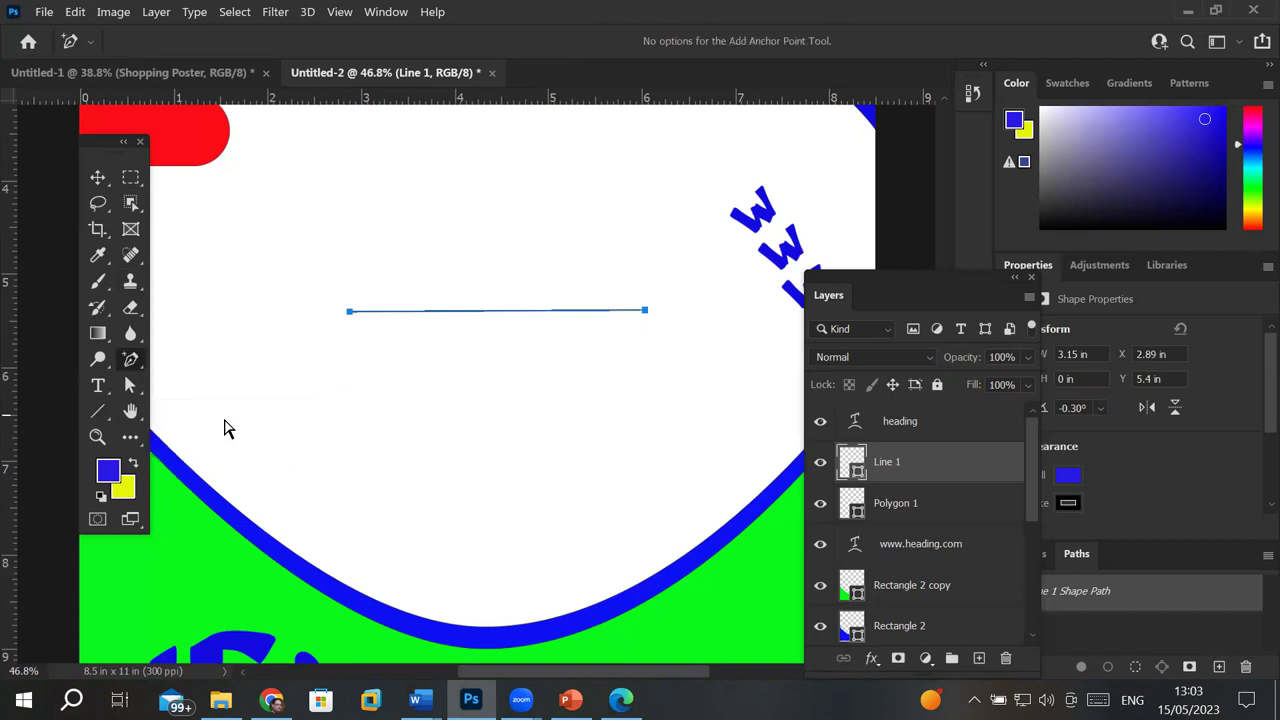
pyautogui.click(562, 311)
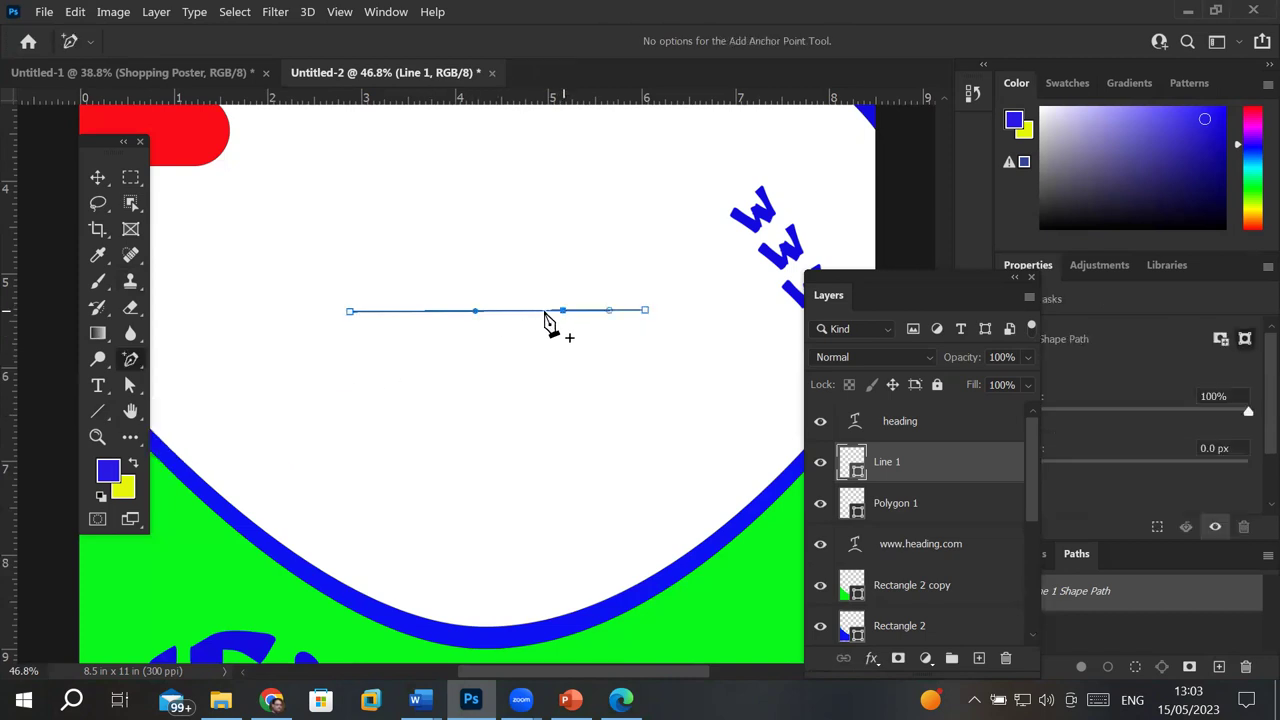
pyautogui.click(424, 312)
pyautogui.click(131, 387)
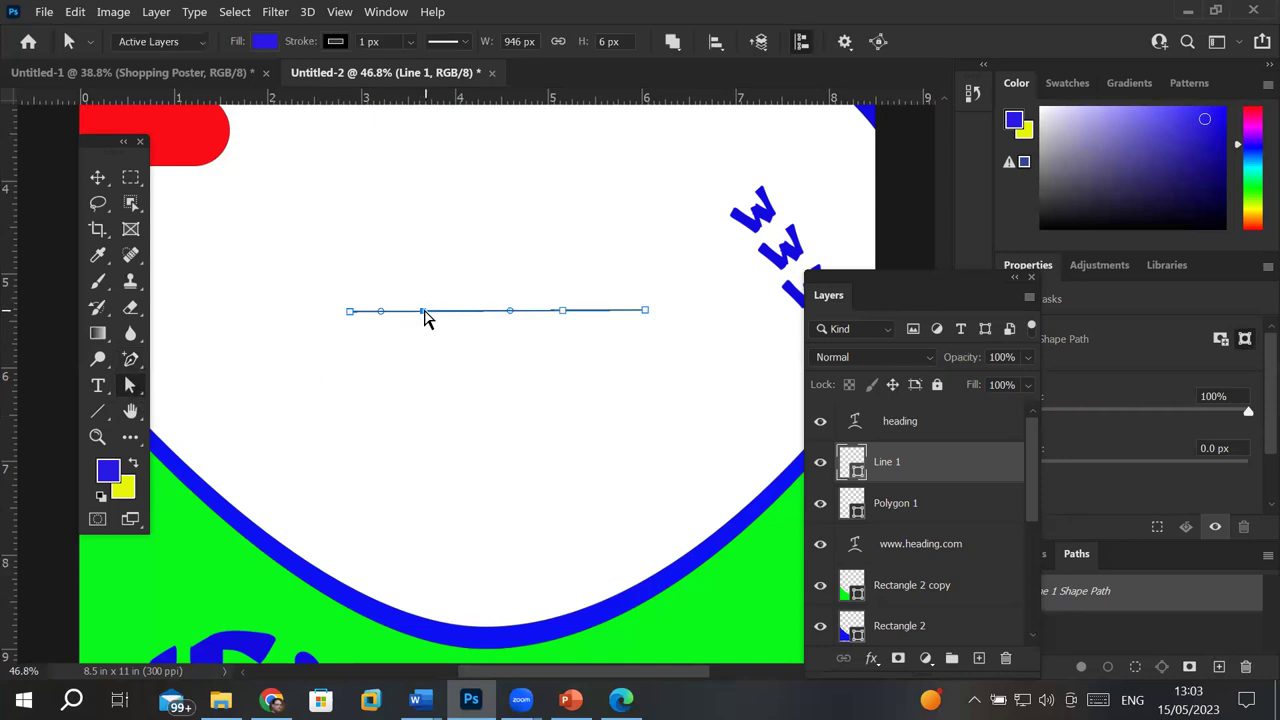
pyautogui.moveTo(423, 312); pyautogui.dragTo(420, 166)
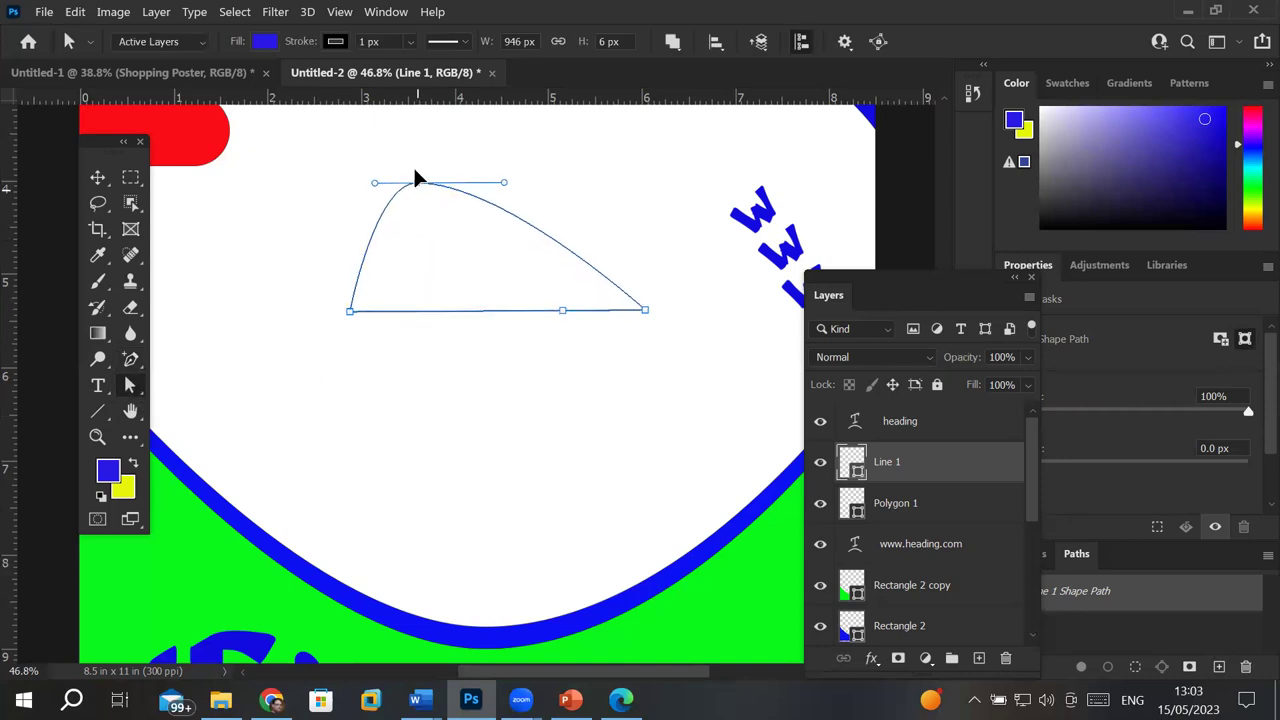
pyautogui.click(564, 314)
pyautogui.moveTo(563, 311); pyautogui.dragTo(585, 156)
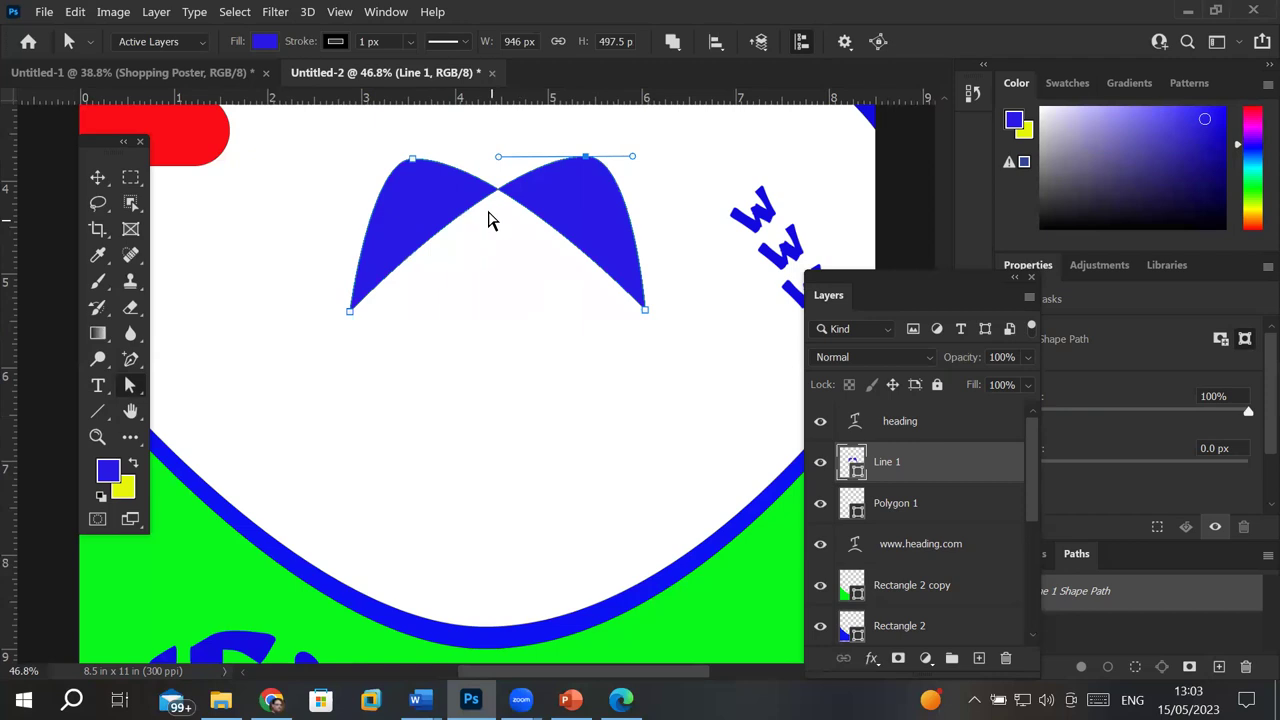
pyautogui.moveTo(348, 314); pyautogui.dragTo(354, 360)
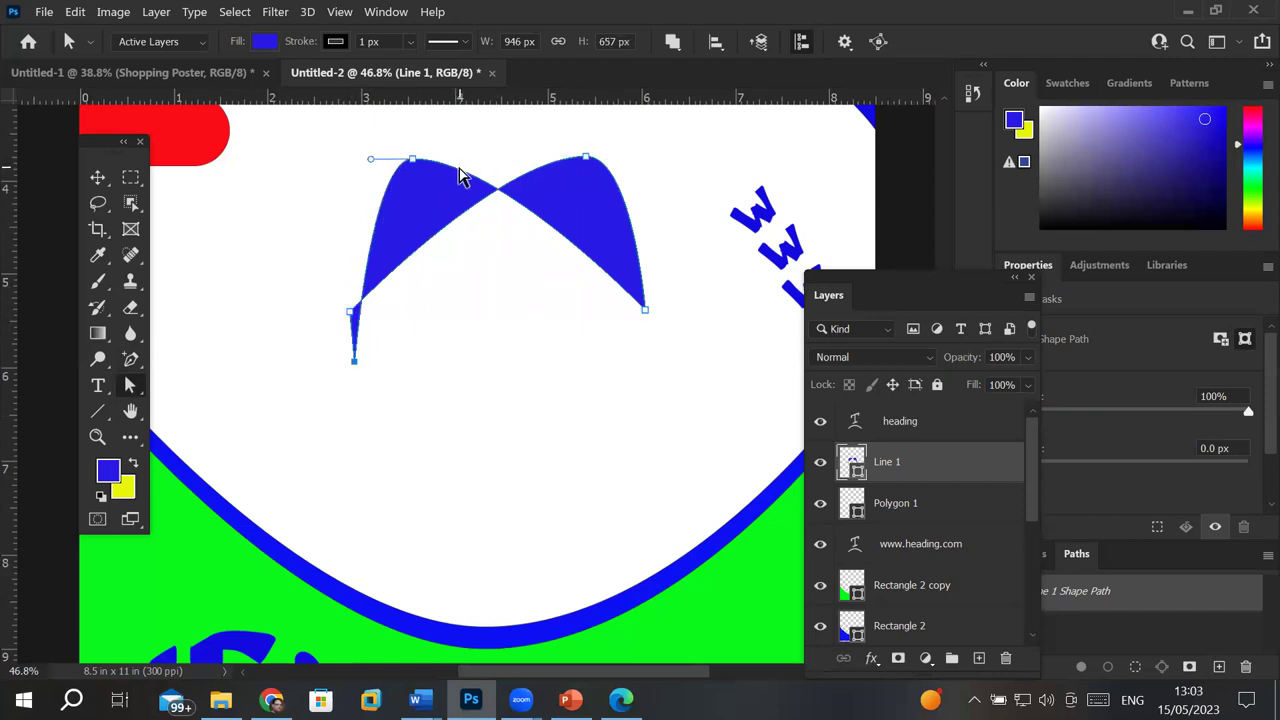
pyautogui.hotkey('ctrl', 'z')
pyautogui.hotkey('ctrl', 'z')
pyautogui.hotkey('ctrl', 'z')
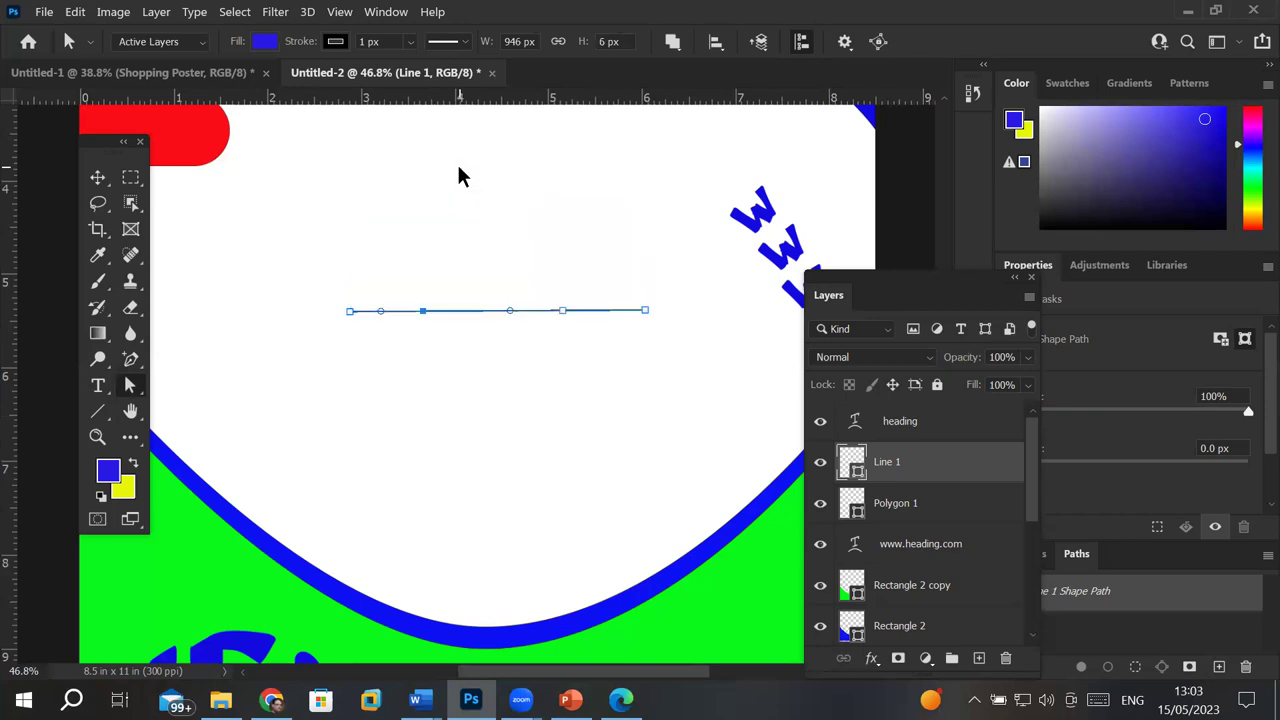
# Step: Pull the middle point up into a single peak and make it a sharp corner
pyautogui.moveTo(424, 313); pyautogui.dragTo(428, 161)
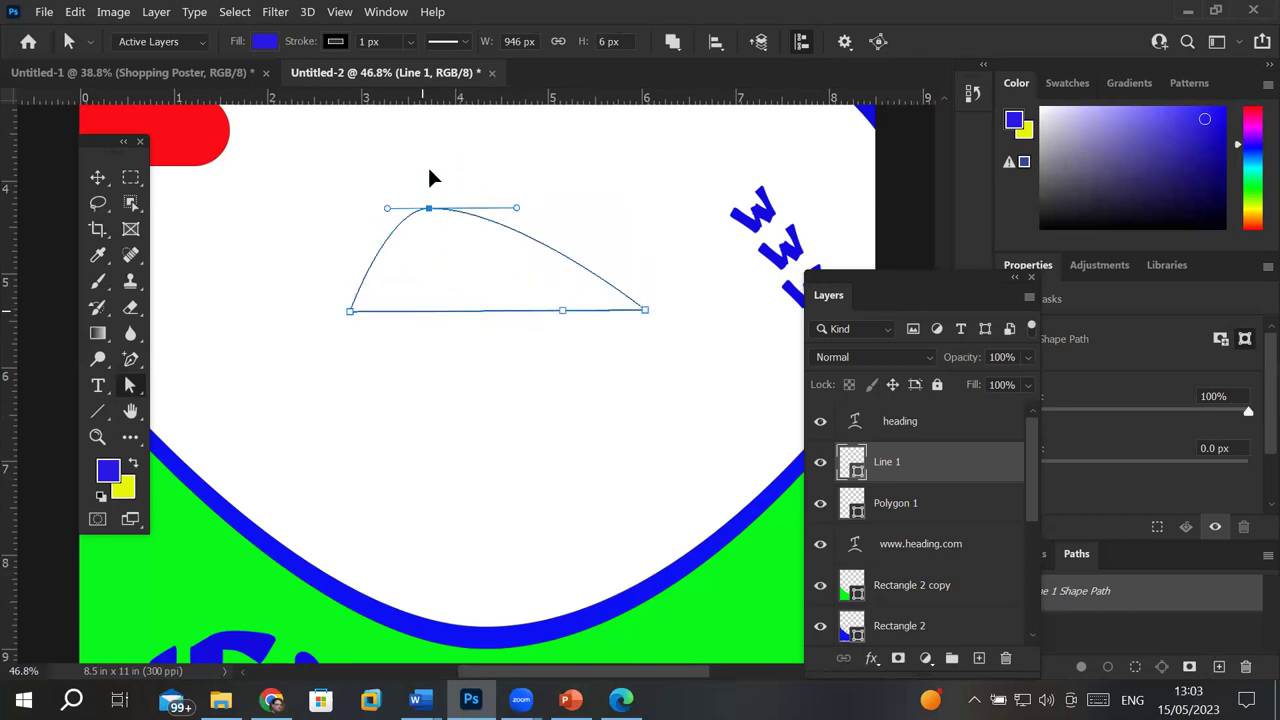
pyautogui.click(130, 362)
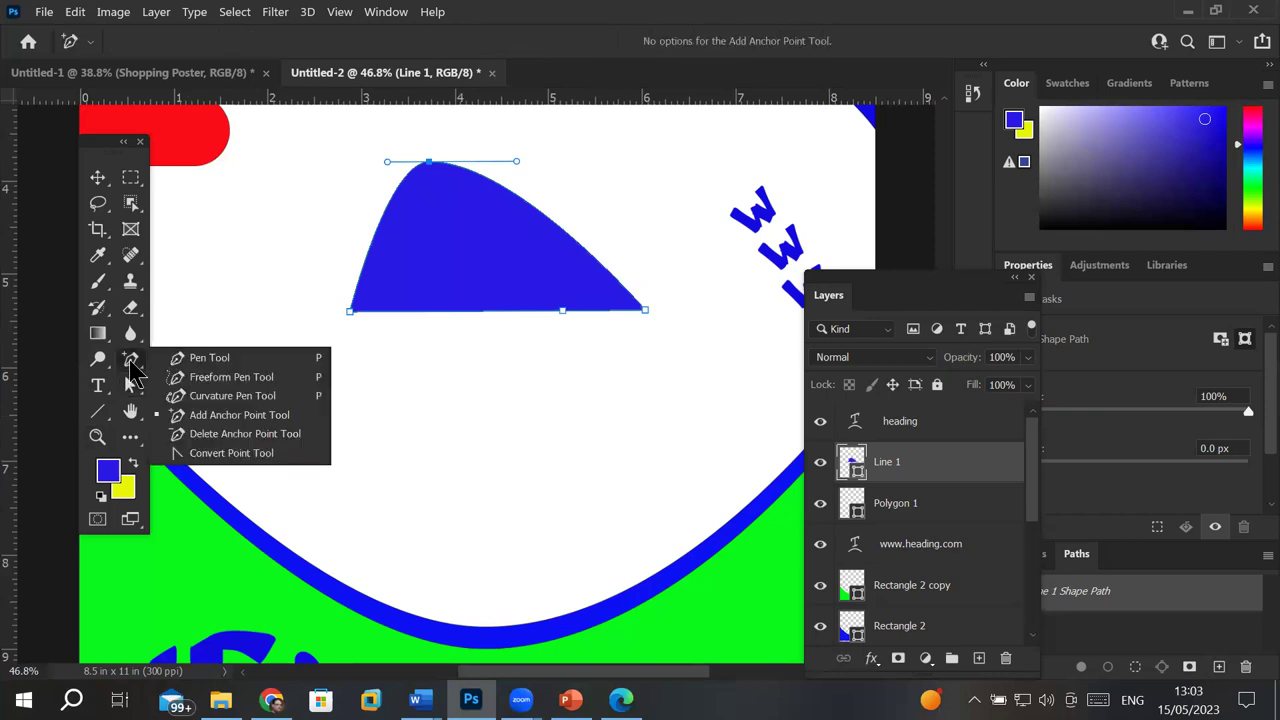
pyautogui.click(208, 449)
pyautogui.click(428, 162)
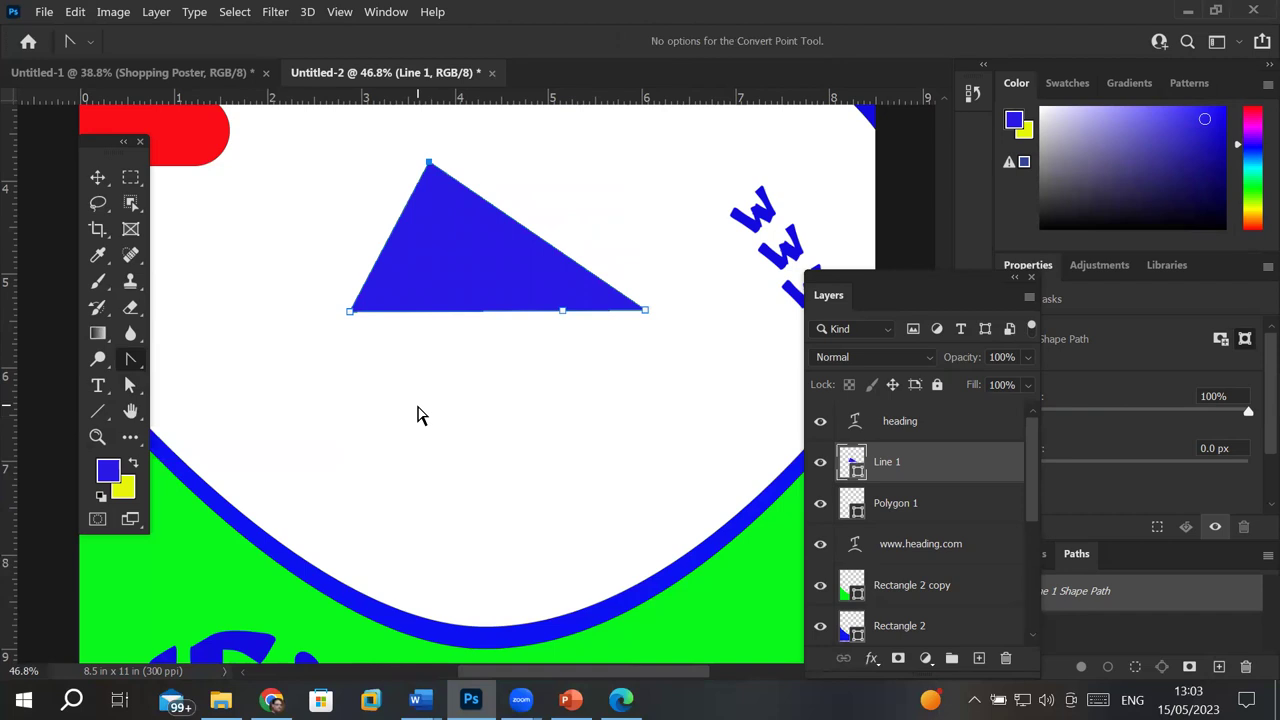
pyautogui.rightClick(131, 361)
# Step: Add a point on the triangle's slanted edge, drag it up-right, and make it a sharp corner
pyautogui.click(233, 434)
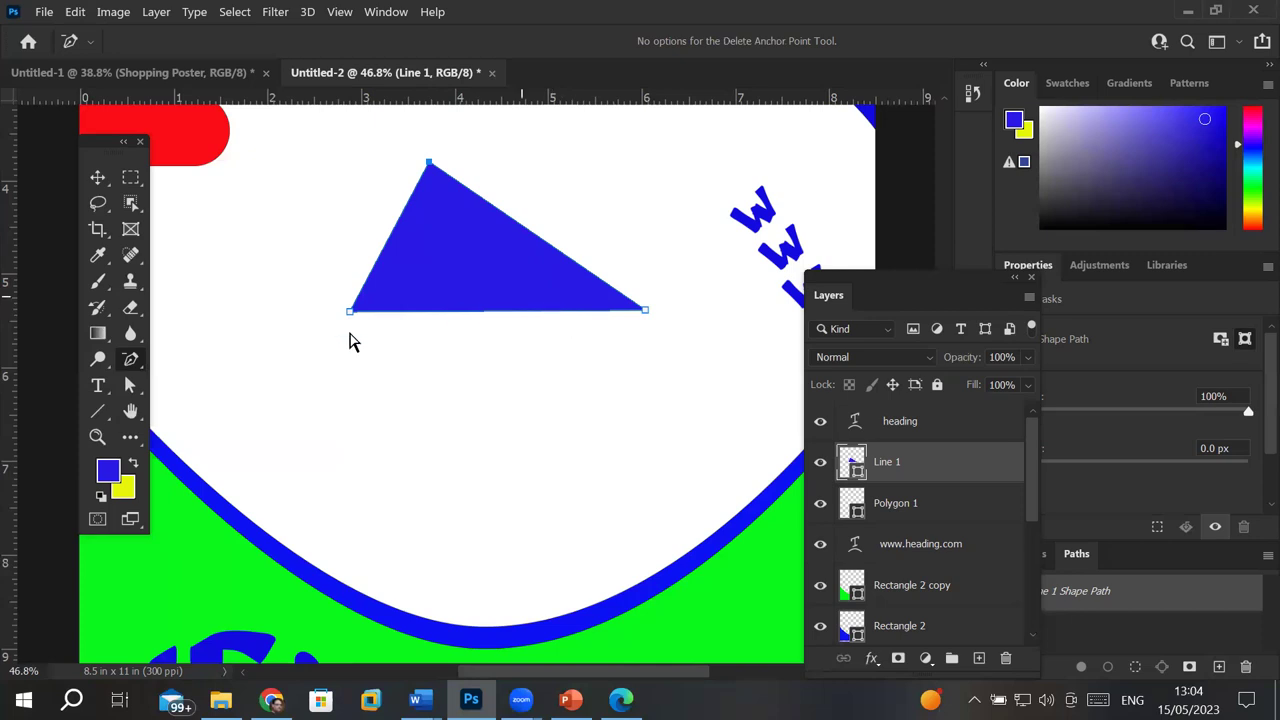
pyautogui.rightClick(140, 369)
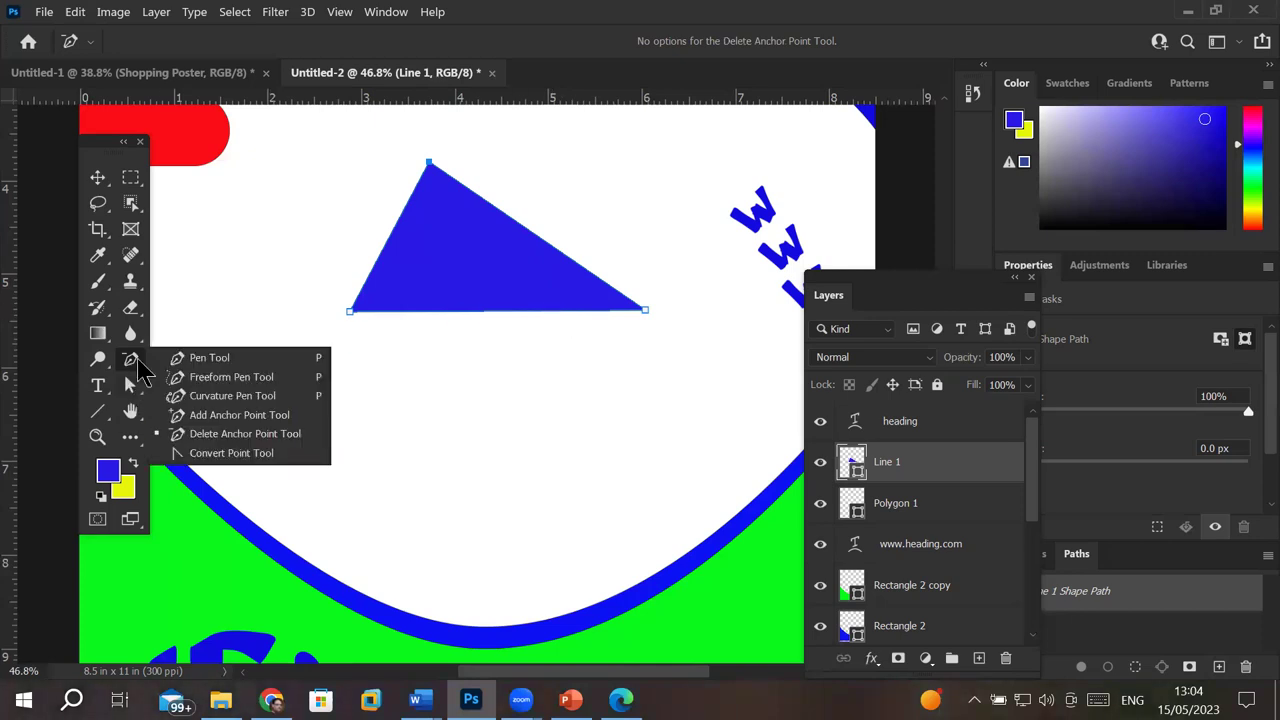
pyautogui.click(239, 414)
pyautogui.click(566, 257)
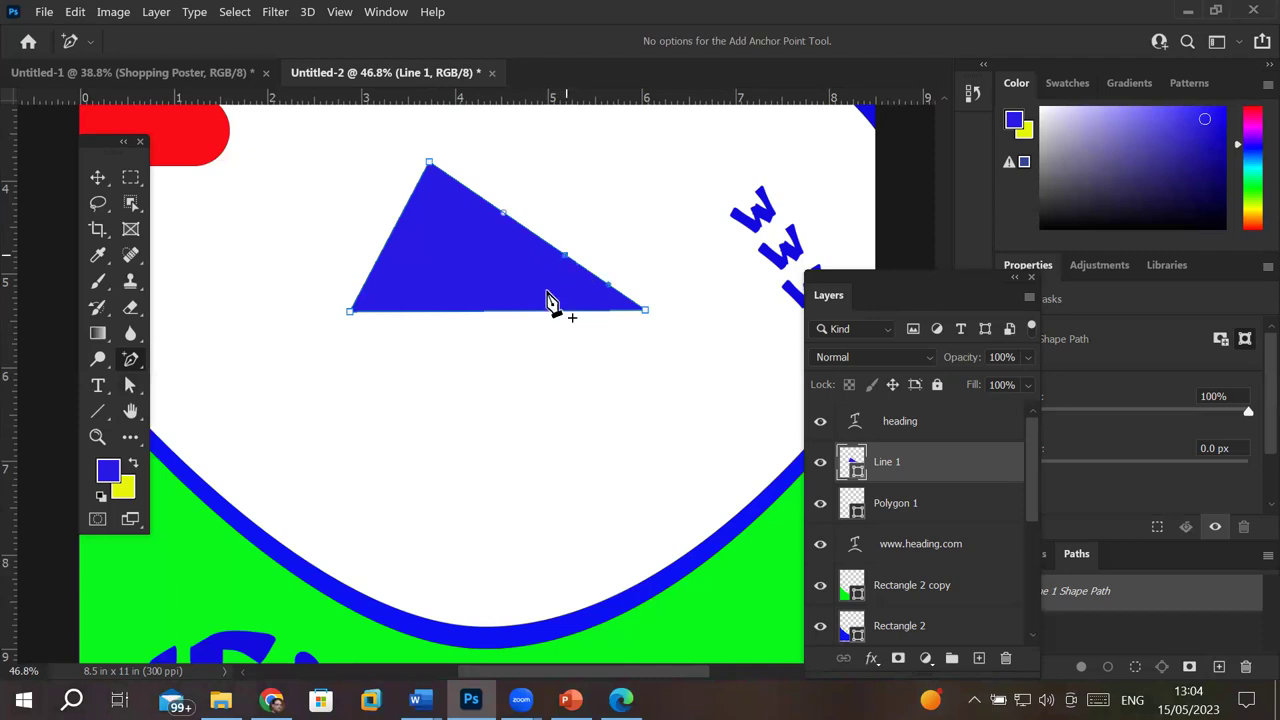
pyautogui.click(130, 385)
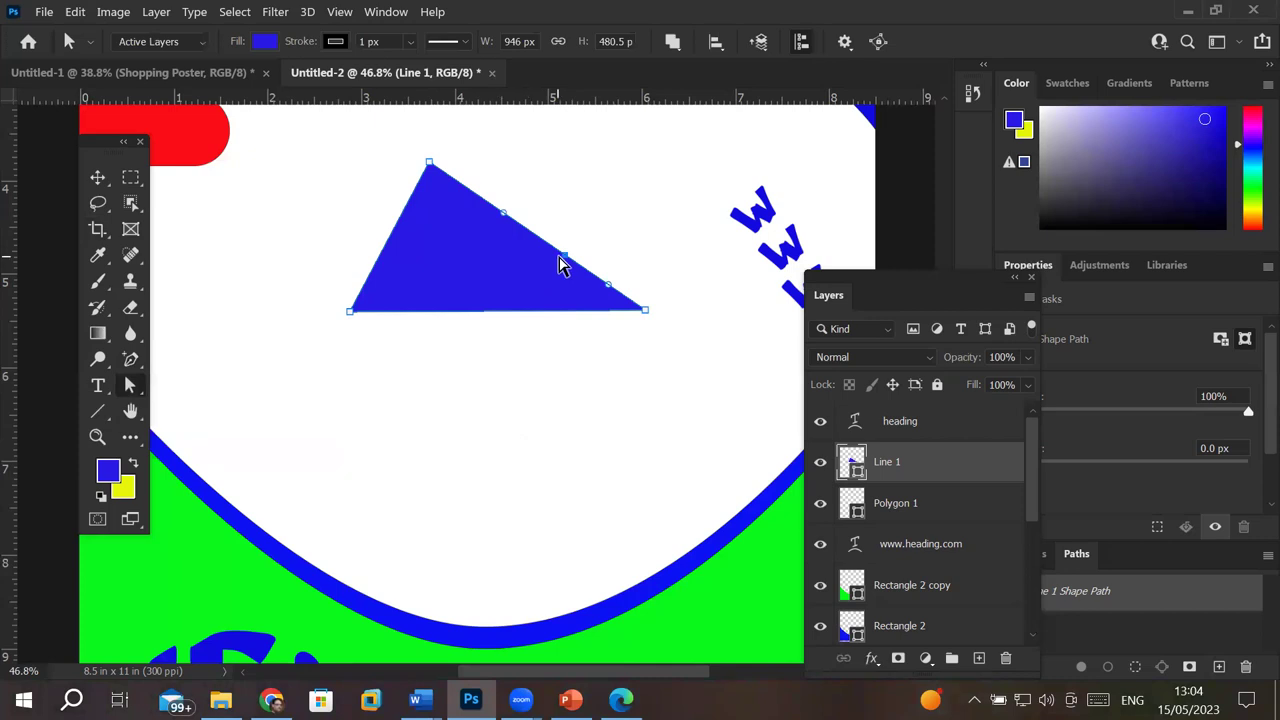
pyautogui.moveTo(565, 257); pyautogui.dragTo(622, 155)
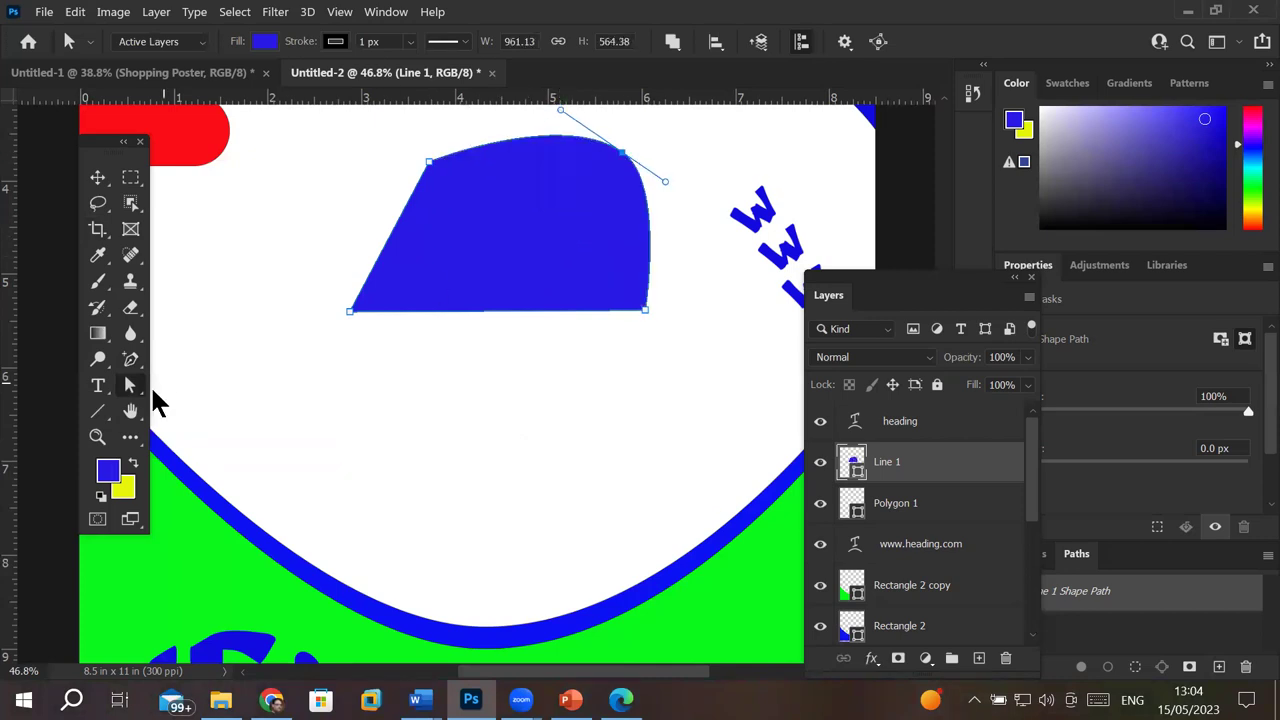
pyautogui.moveTo(130, 359); pyautogui.dragTo(214, 460)
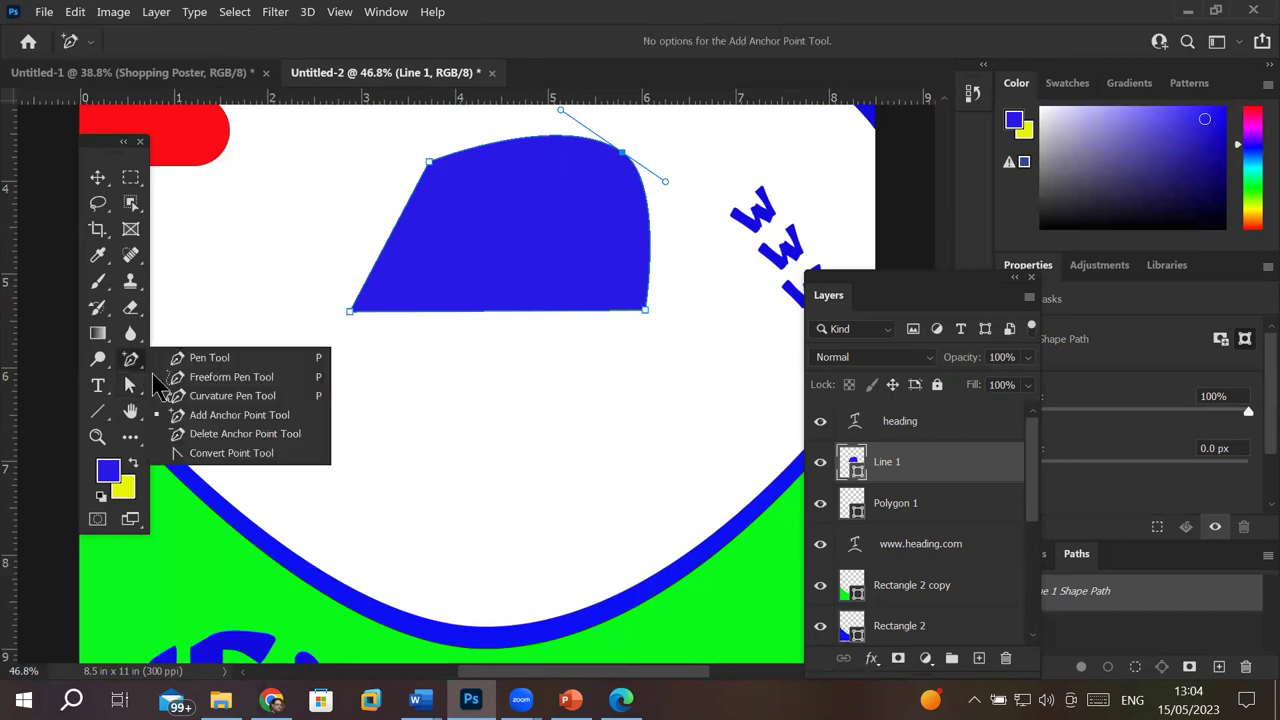
pyautogui.click(265, 457)
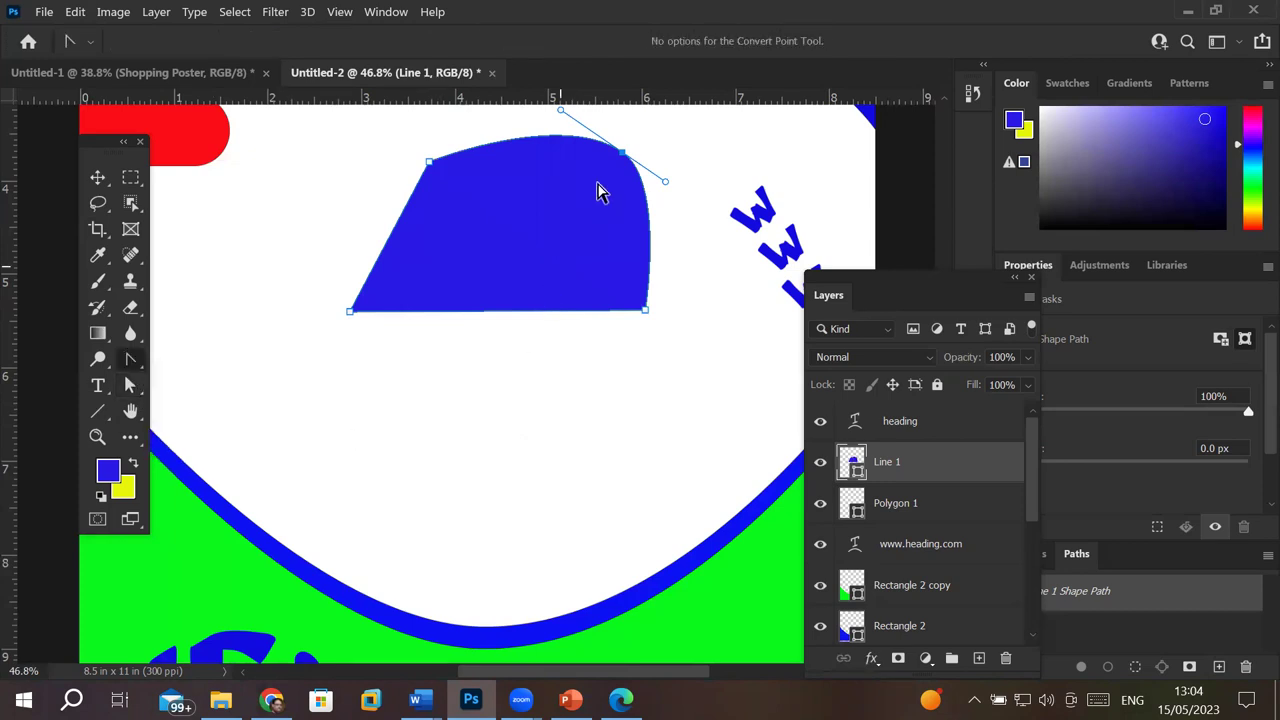
pyautogui.click(621, 155)
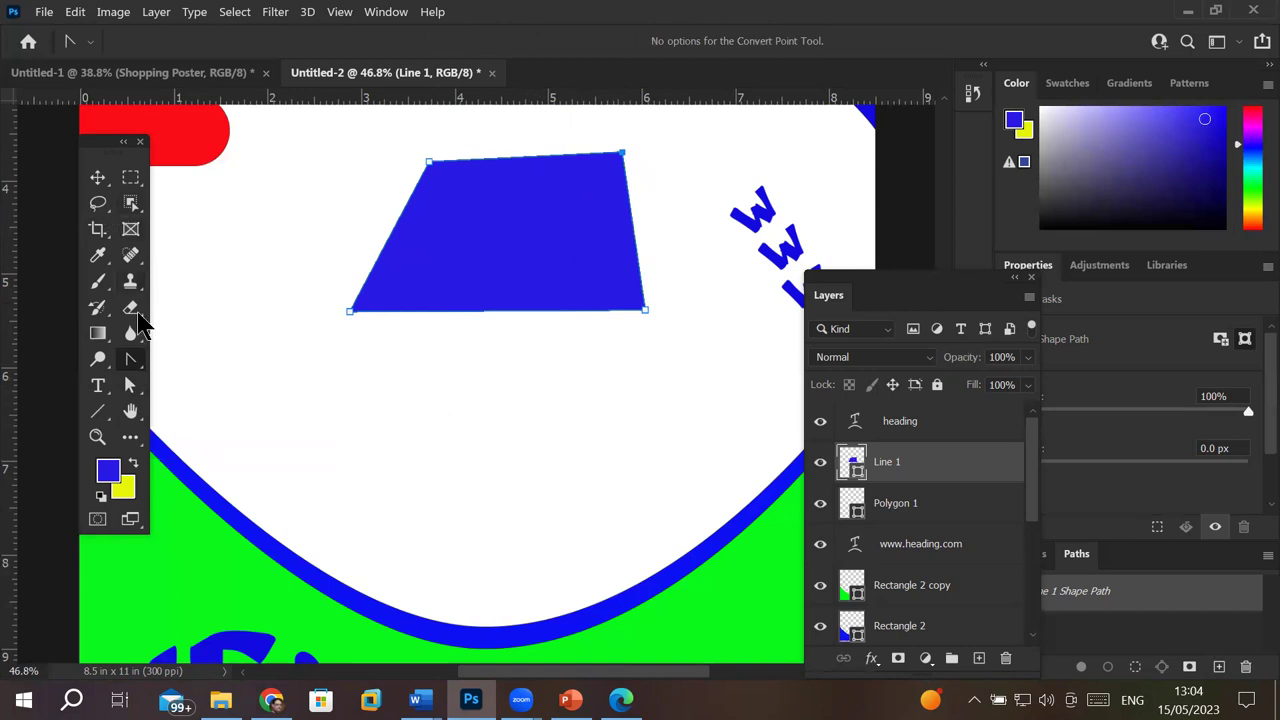
# Step: Drag the bottom-left anchor outward into a diagonal left edge
pyautogui.click(131, 390)
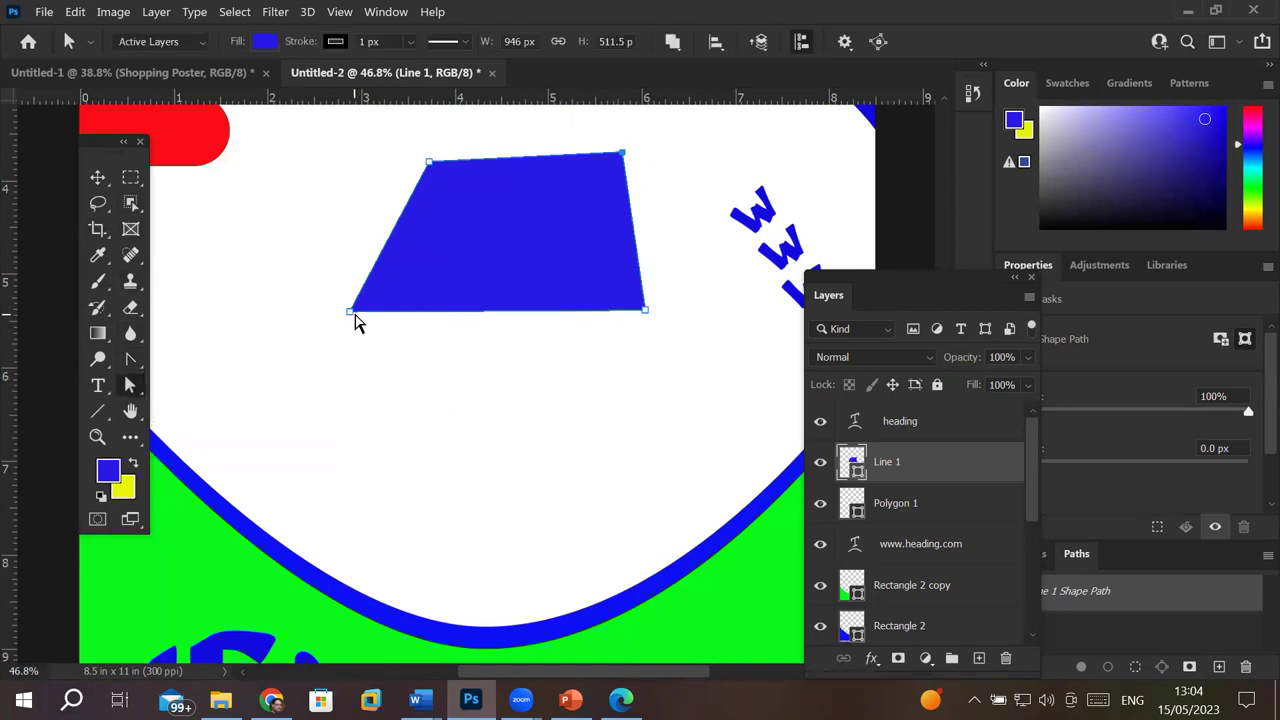
pyautogui.moveTo(418, 310); pyautogui.dragTo(420, 301)
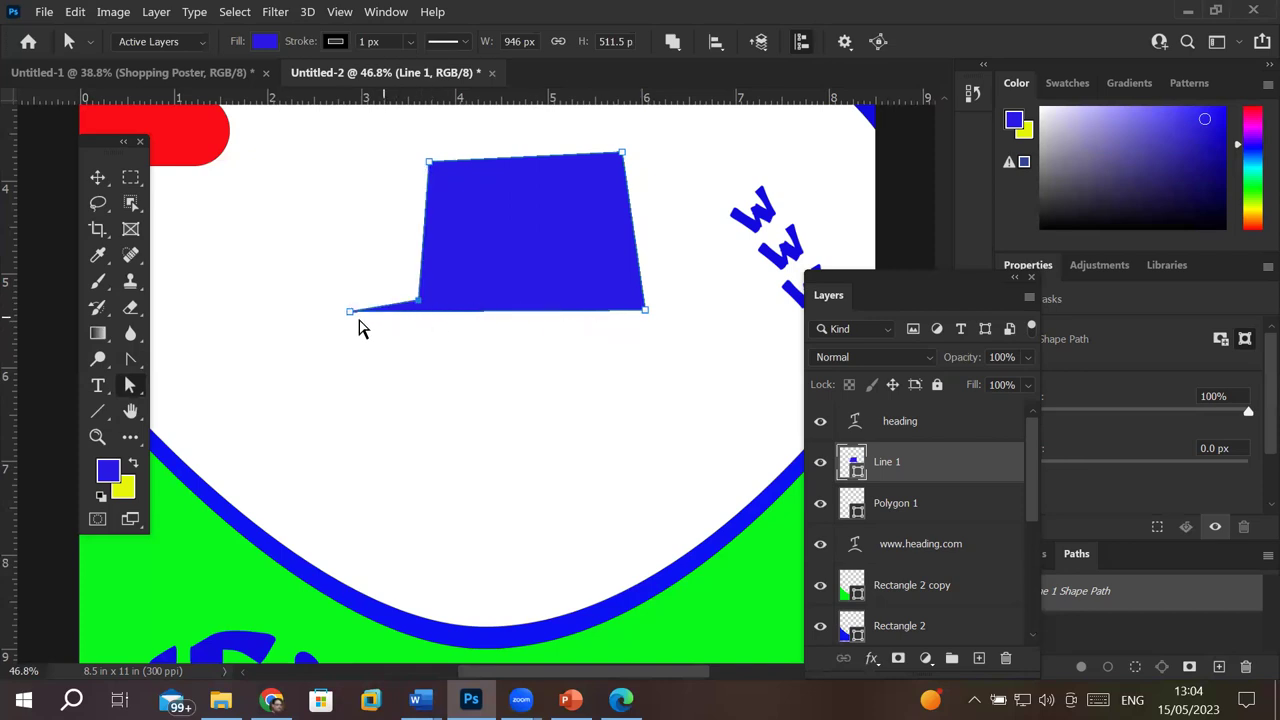
pyautogui.moveTo(420, 301); pyautogui.dragTo(332, 279)
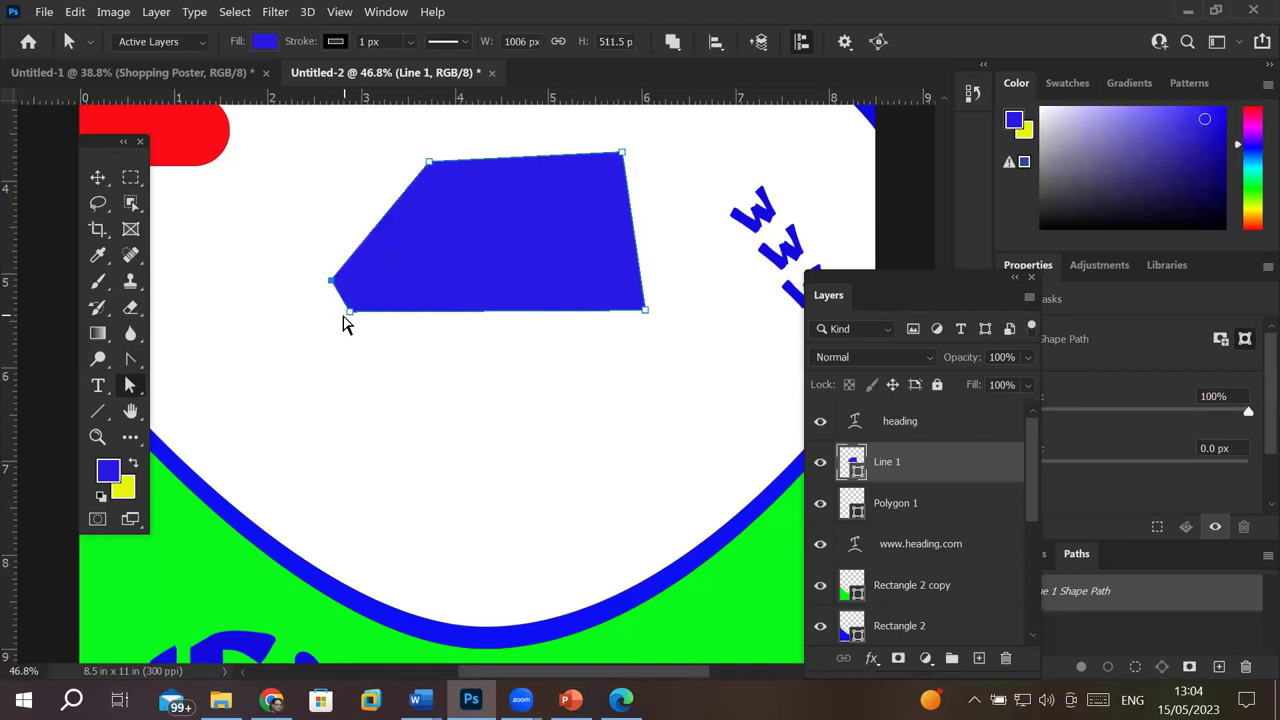
# Step: Delete the bottom-left anchor and move the left corner right, leaving a 692 × 506.5 px quadrilateral
pyautogui.click(128, 362)
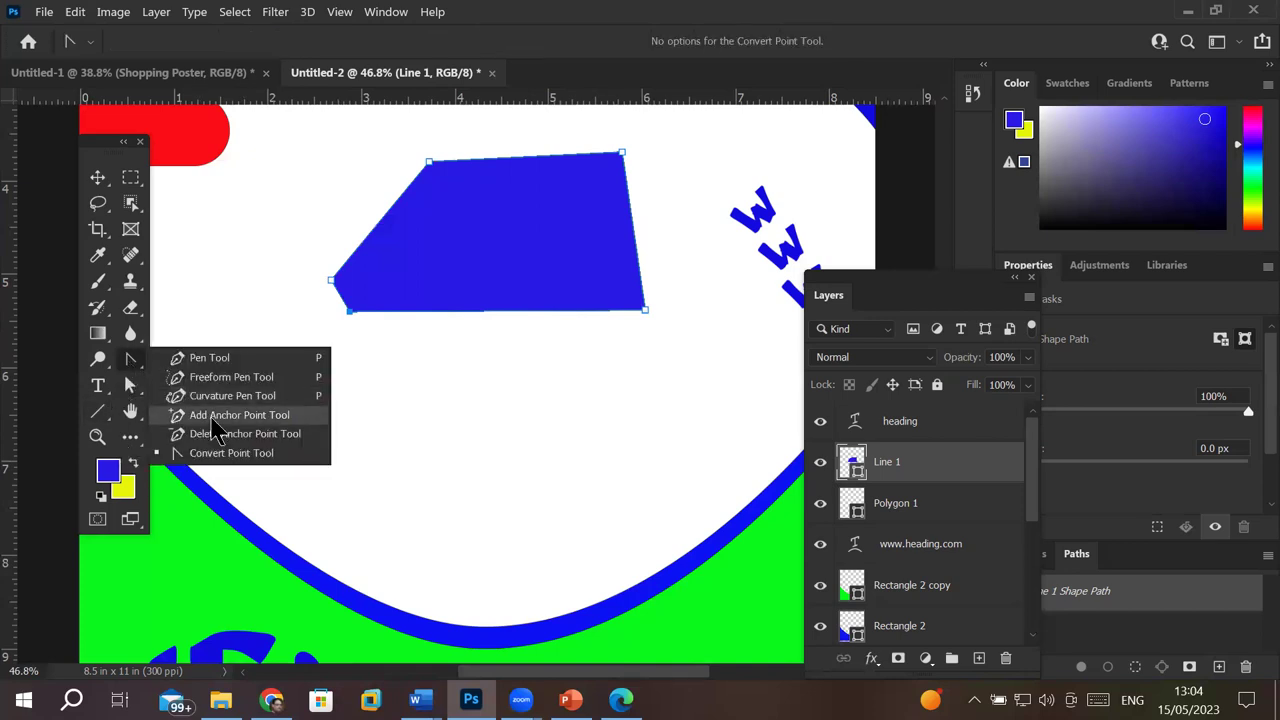
pyautogui.click(245, 433)
pyautogui.click(350, 312)
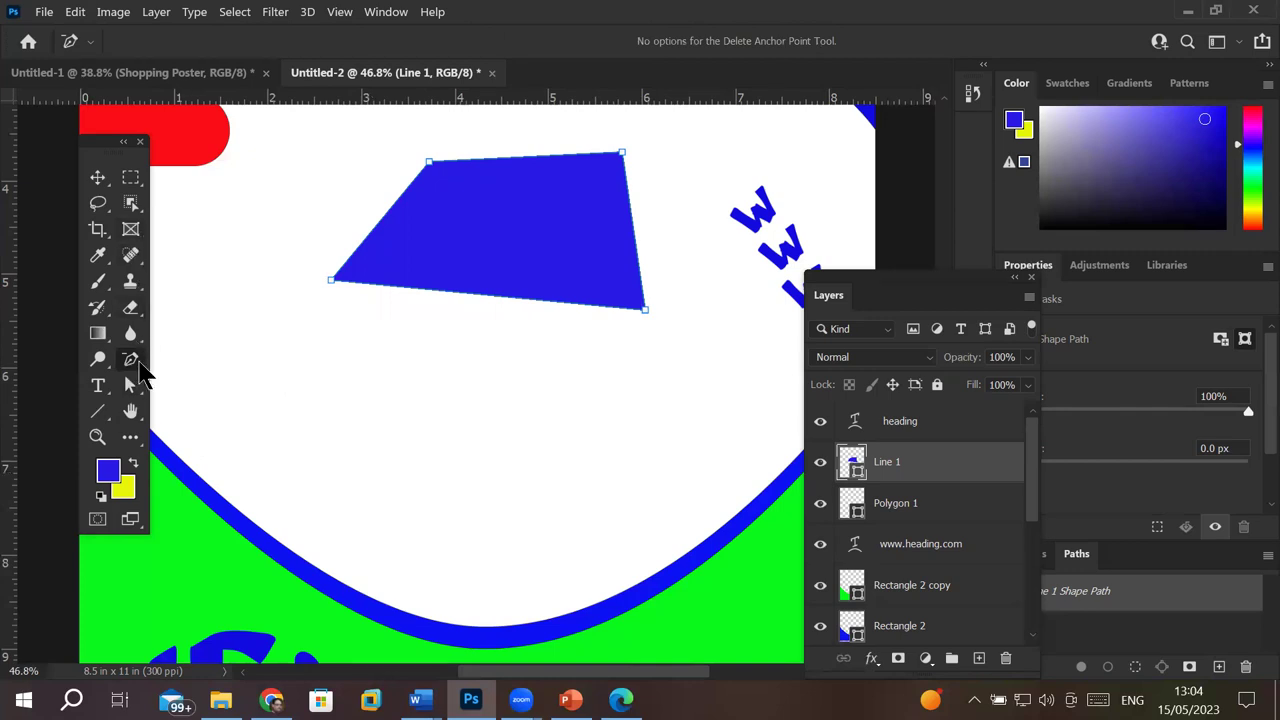
pyautogui.click(131, 390)
pyautogui.moveTo(331, 282); pyautogui.dragTo(442, 303)
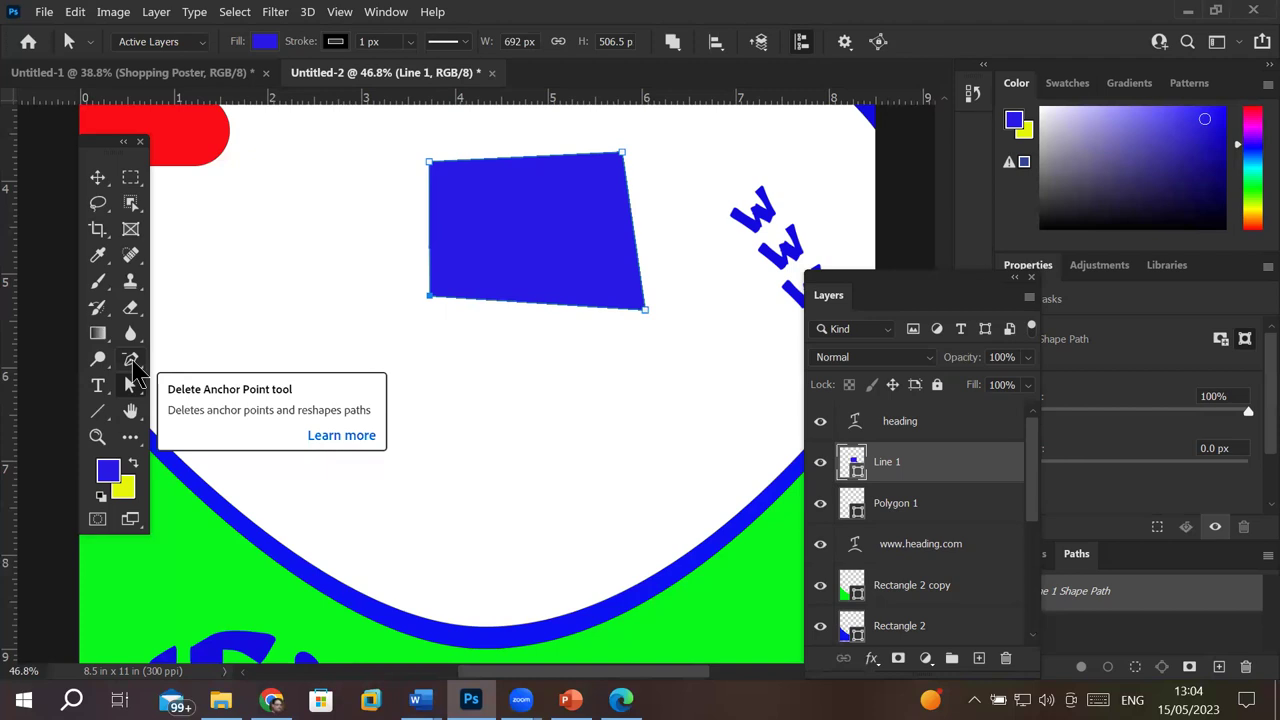
pyautogui.click(132, 365)
pyautogui.rightClick(130, 362)
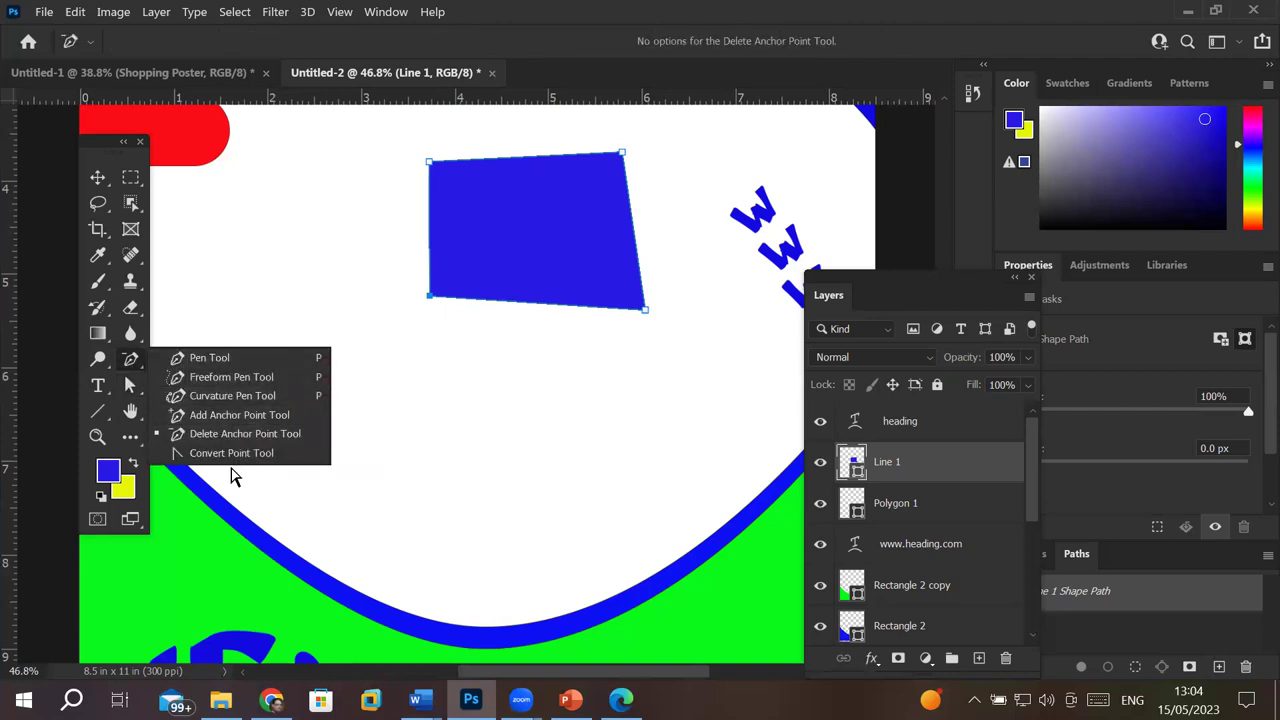
pyautogui.click(98, 388)
# Step: Place vertical text 'VERTICAL' left of the blue shape and commit it
pyautogui.rightClick(99, 390)
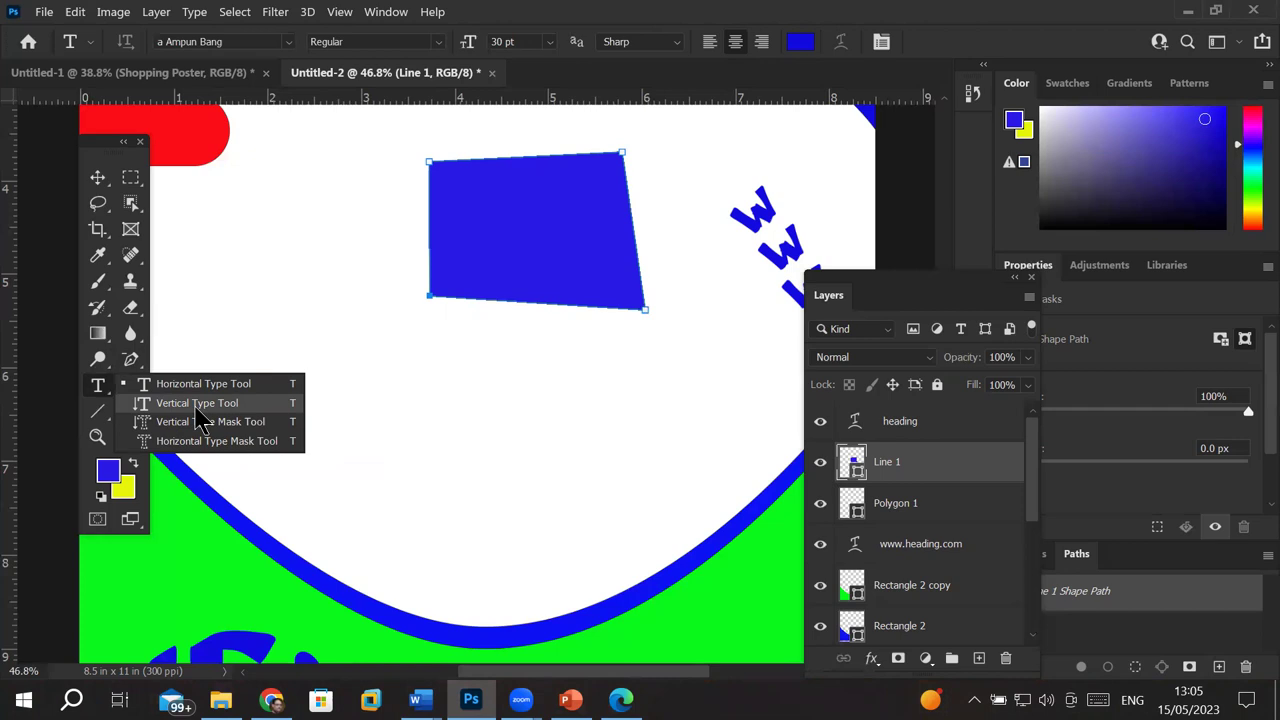
pyautogui.click(196, 404)
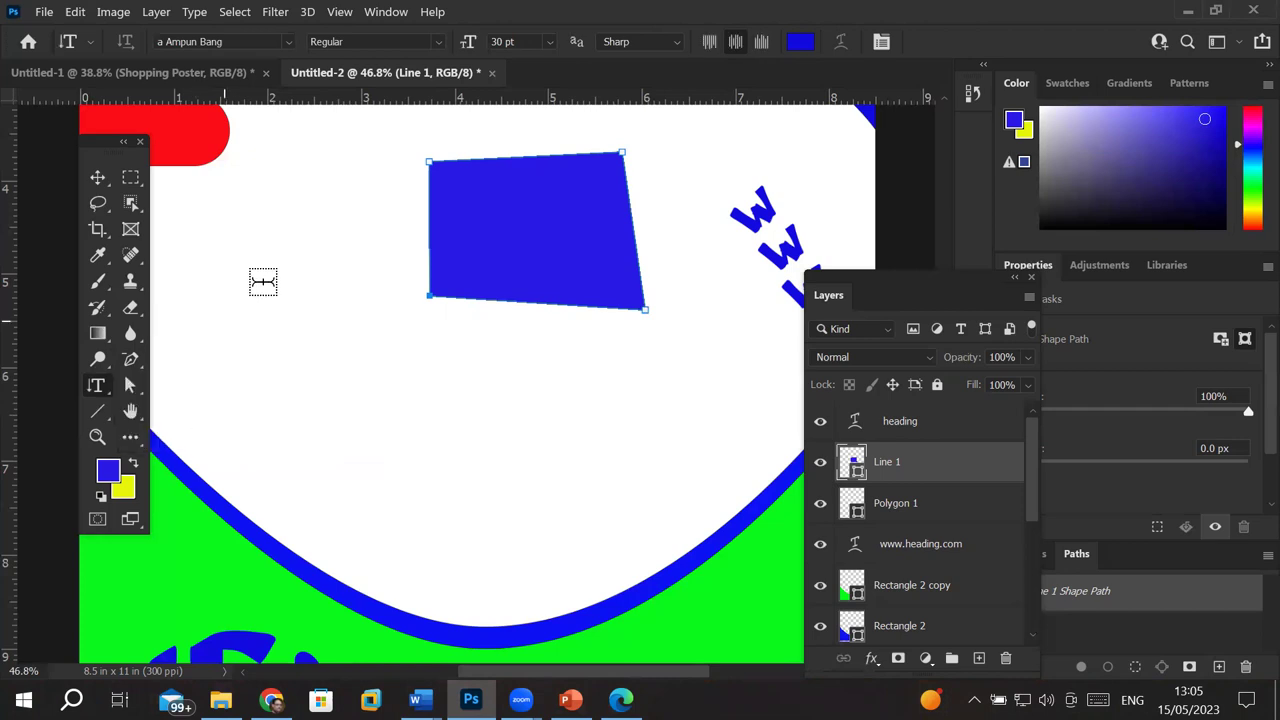
pyautogui.click(272, 250)
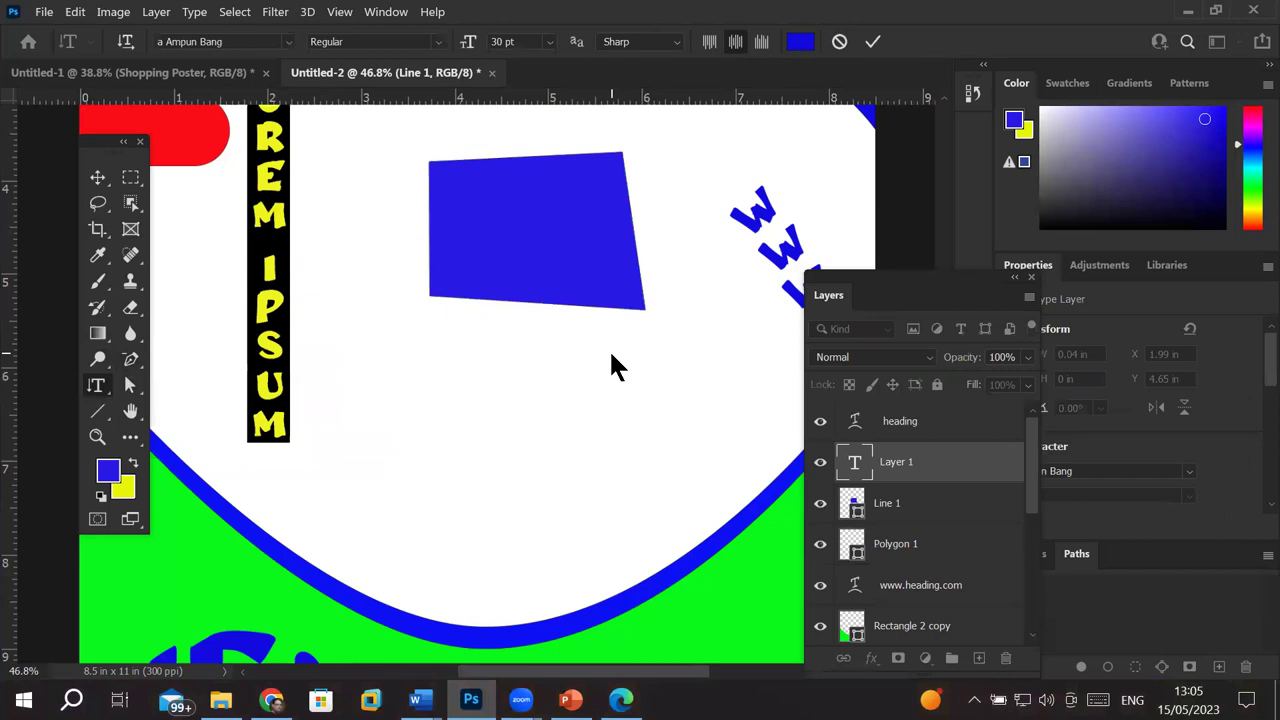
pyautogui.write('VERT')
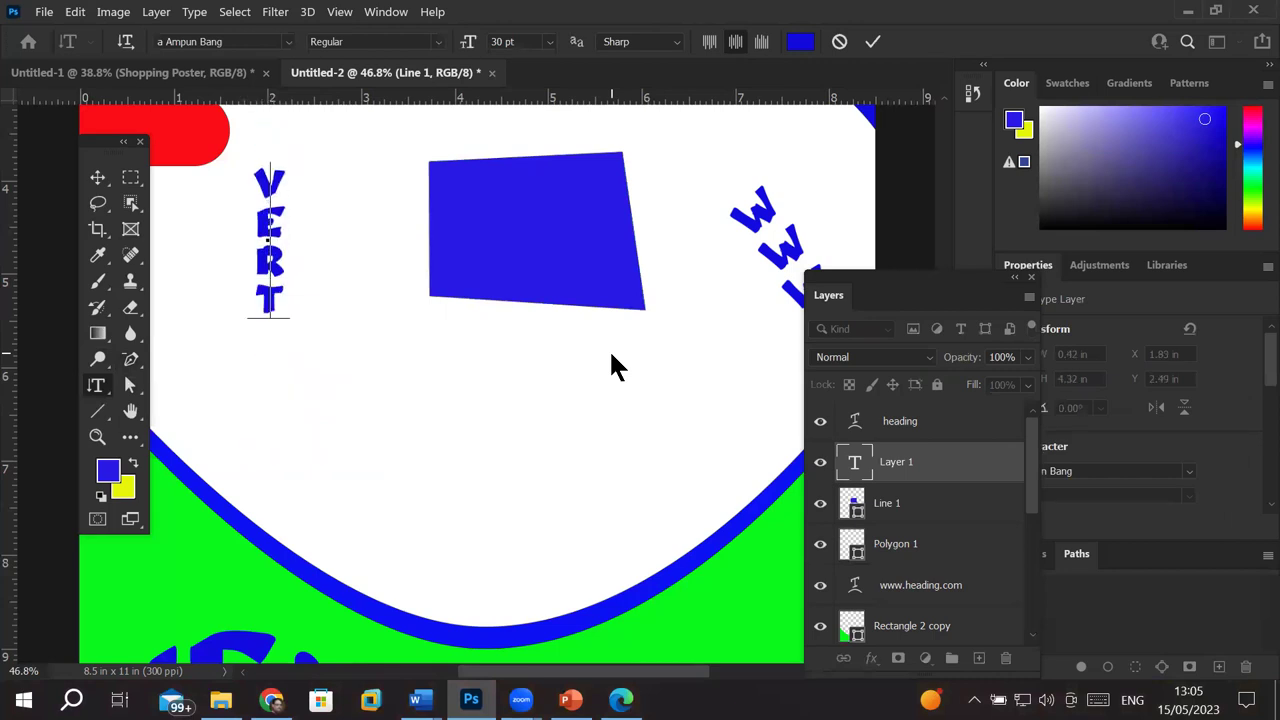
pyautogui.write('ICAL')
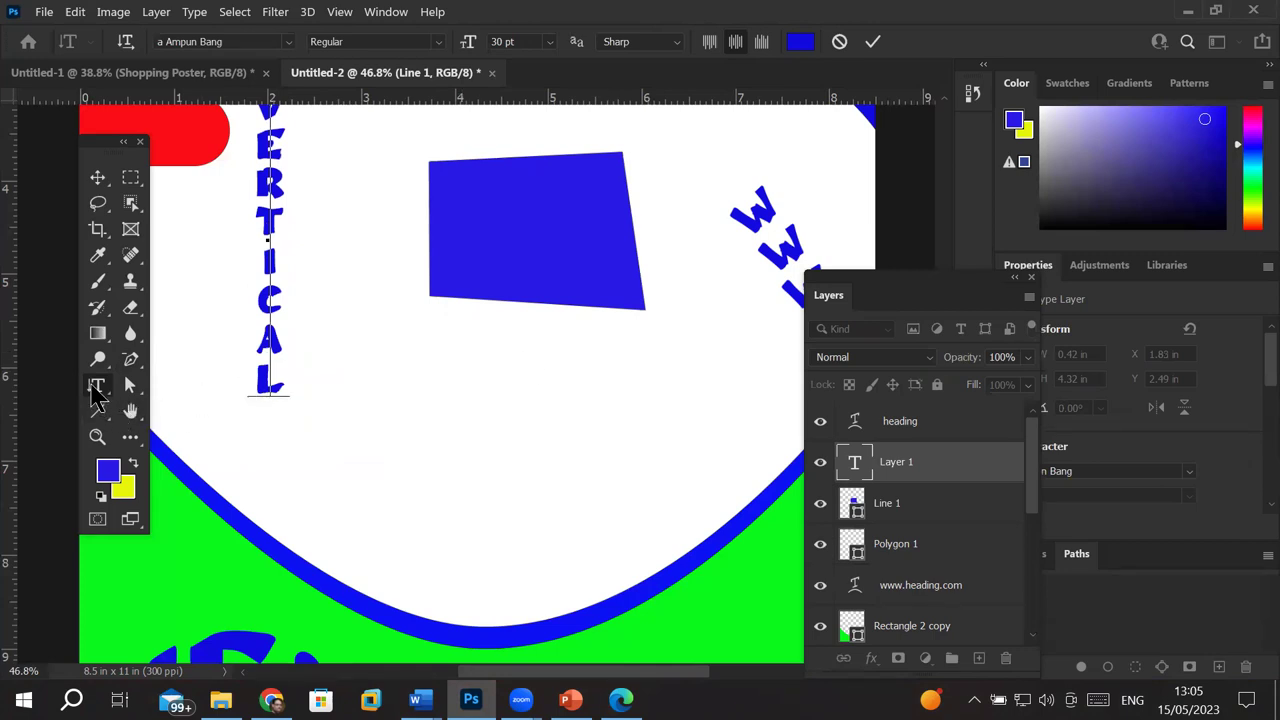
pyautogui.click(872, 43)
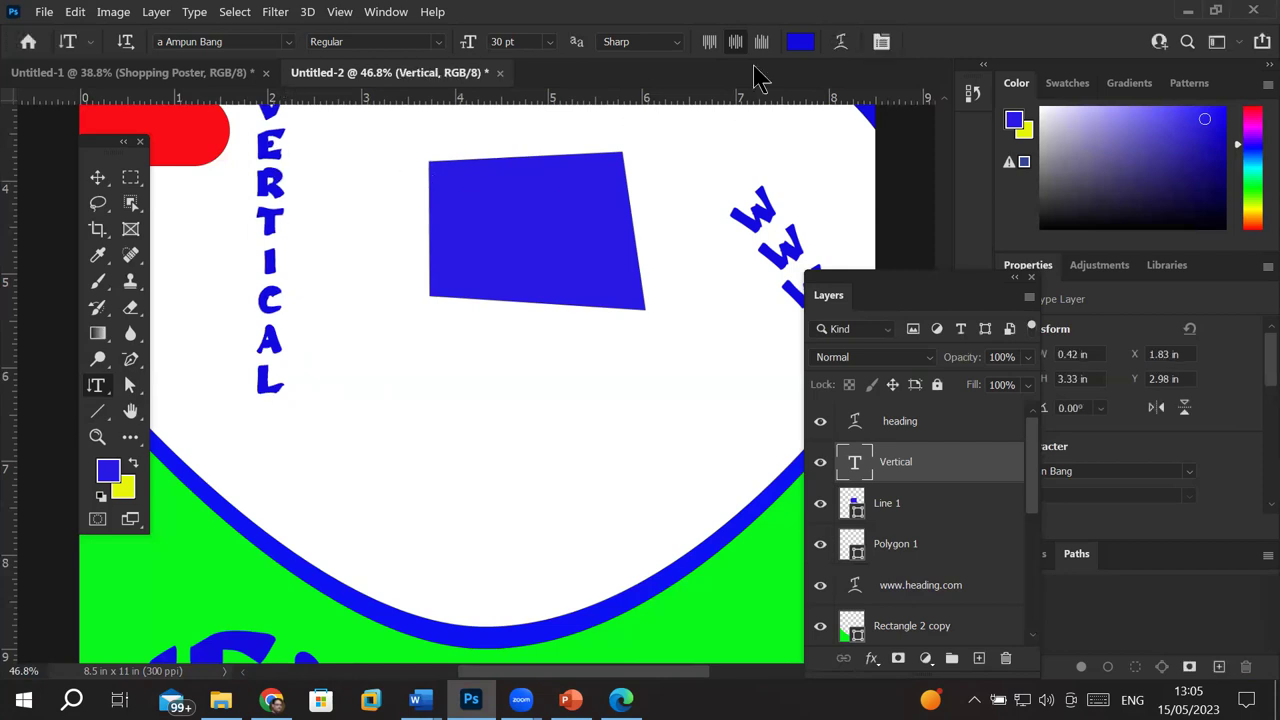
pyautogui.click(843, 45)
# Step: Preview a Rise warp on the VERTICAL text, then cancel it to keep the text straight
pyautogui.click(613, 233)
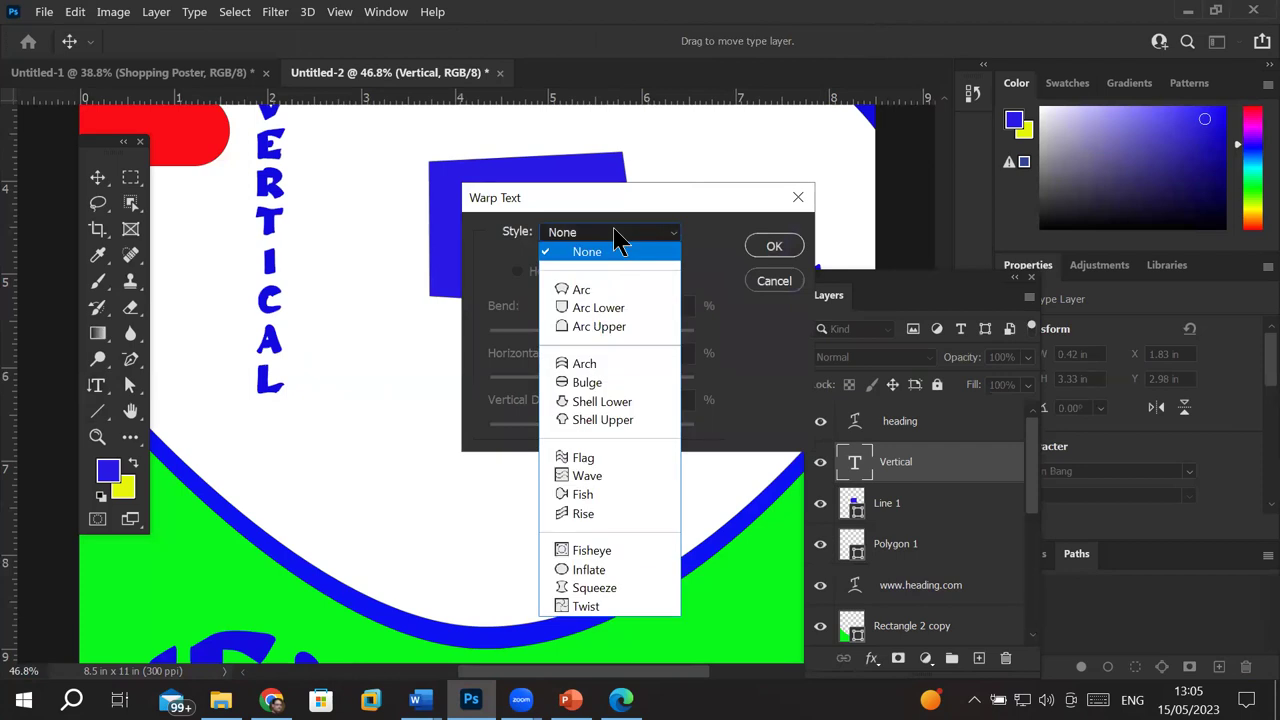
pyautogui.click(641, 512)
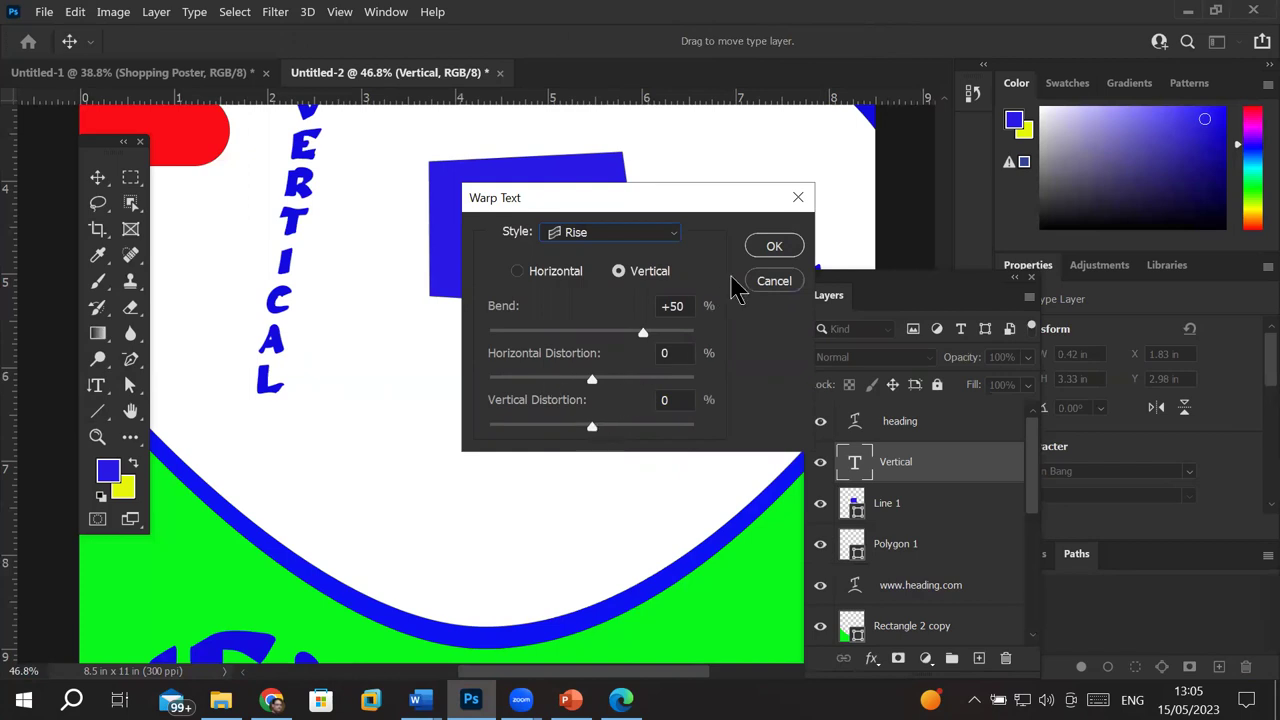
pyautogui.click(774, 281)
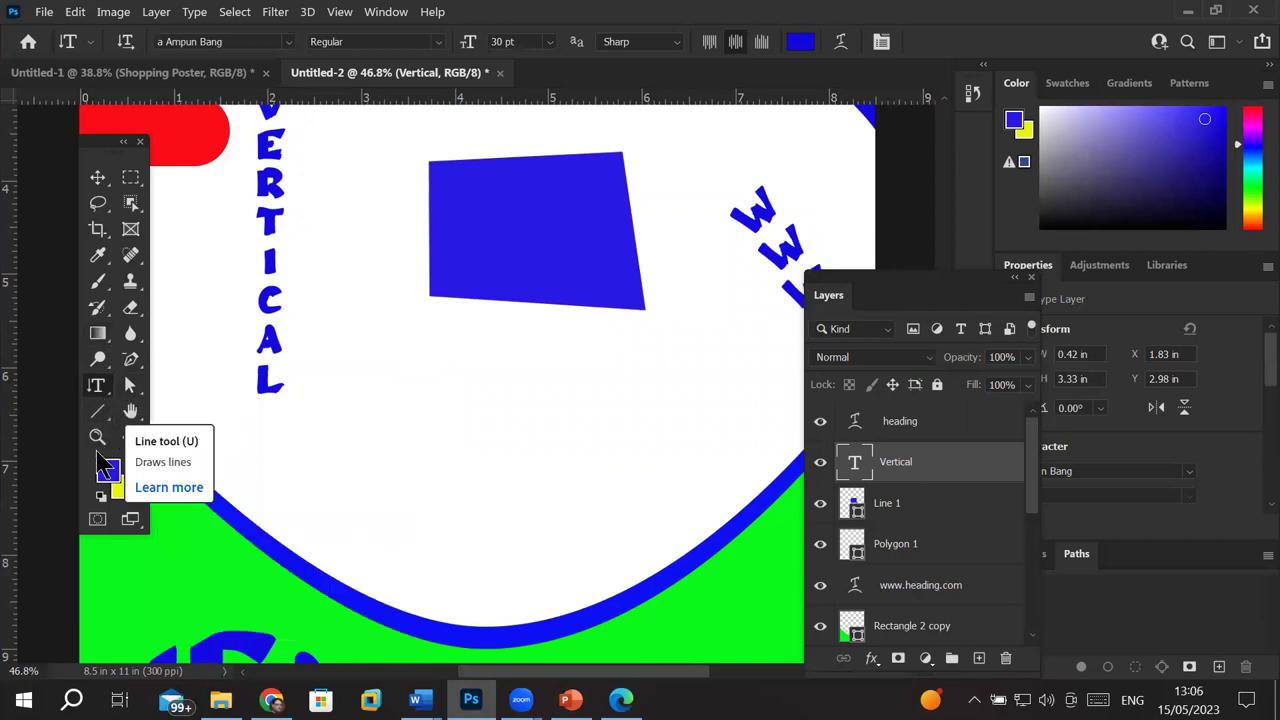
# Step: Zoom out and cycle through the text and path tools, settling on Direct Selection
pyautogui.scroll(-2, 437, 439)
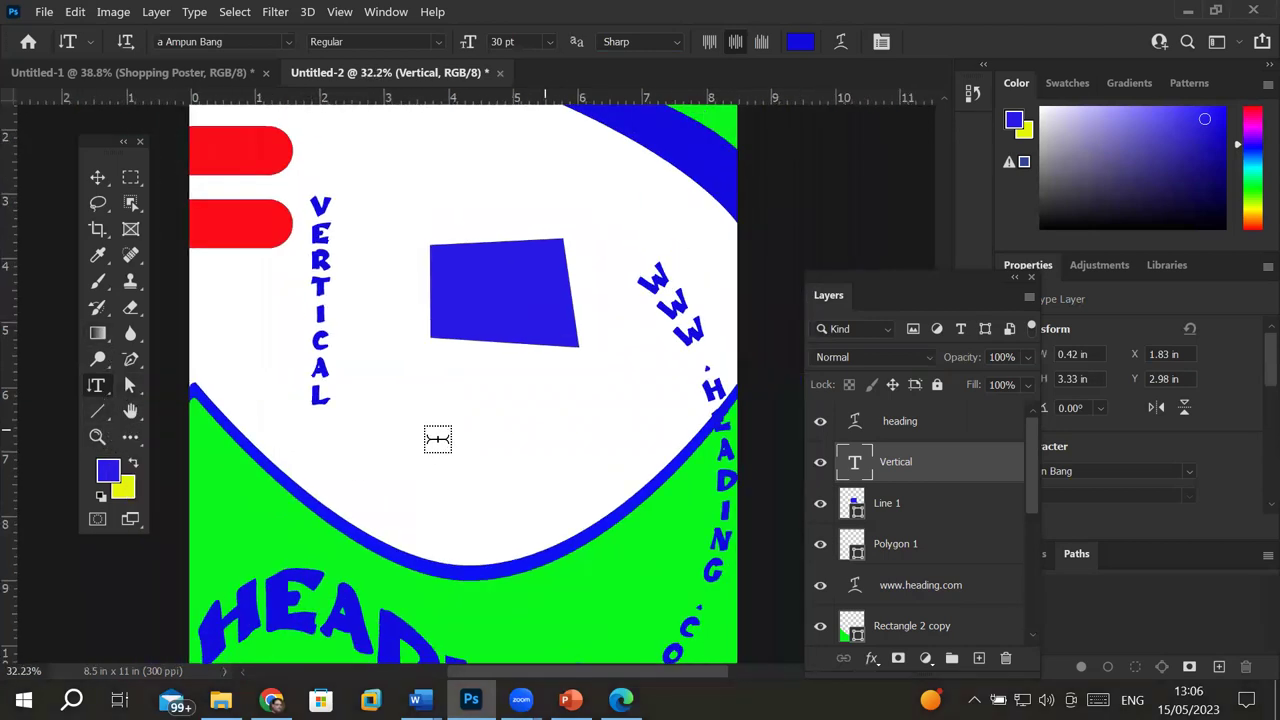
pyautogui.scroll(-1, 437, 439)
pyautogui.scroll(-1, 437, 439)
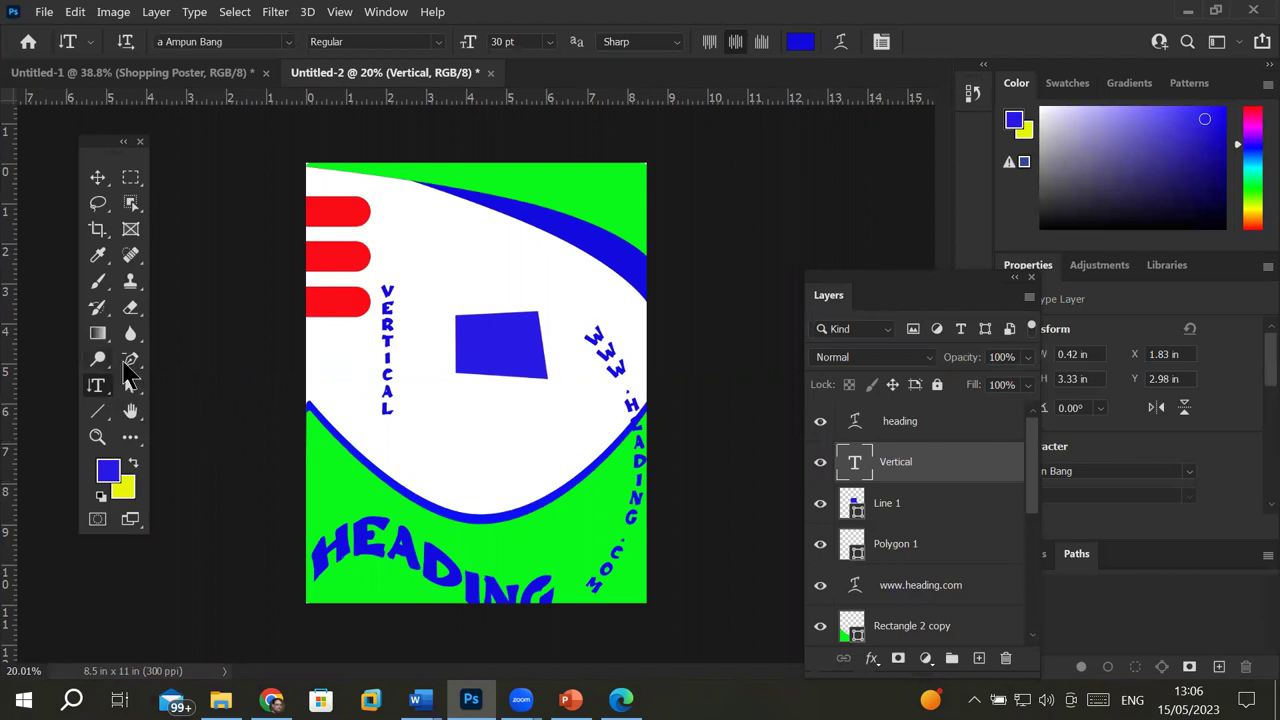
pyautogui.click(130, 360)
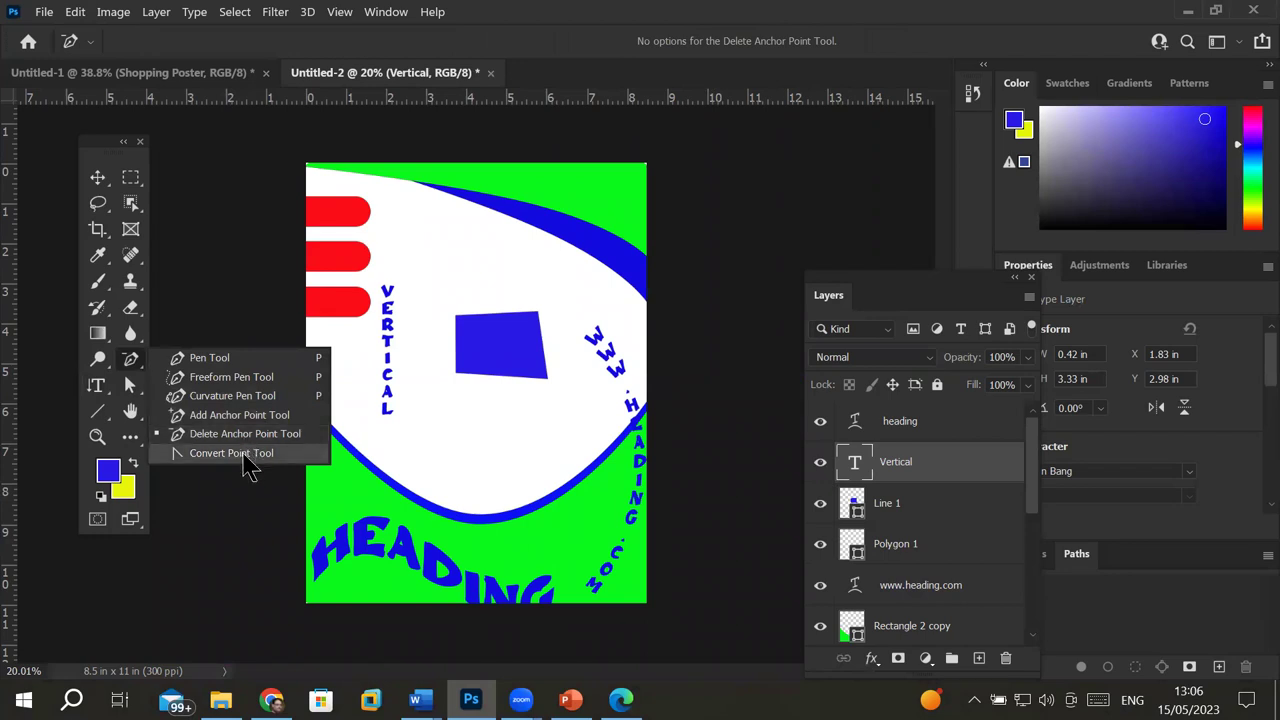
pyautogui.click(97, 388)
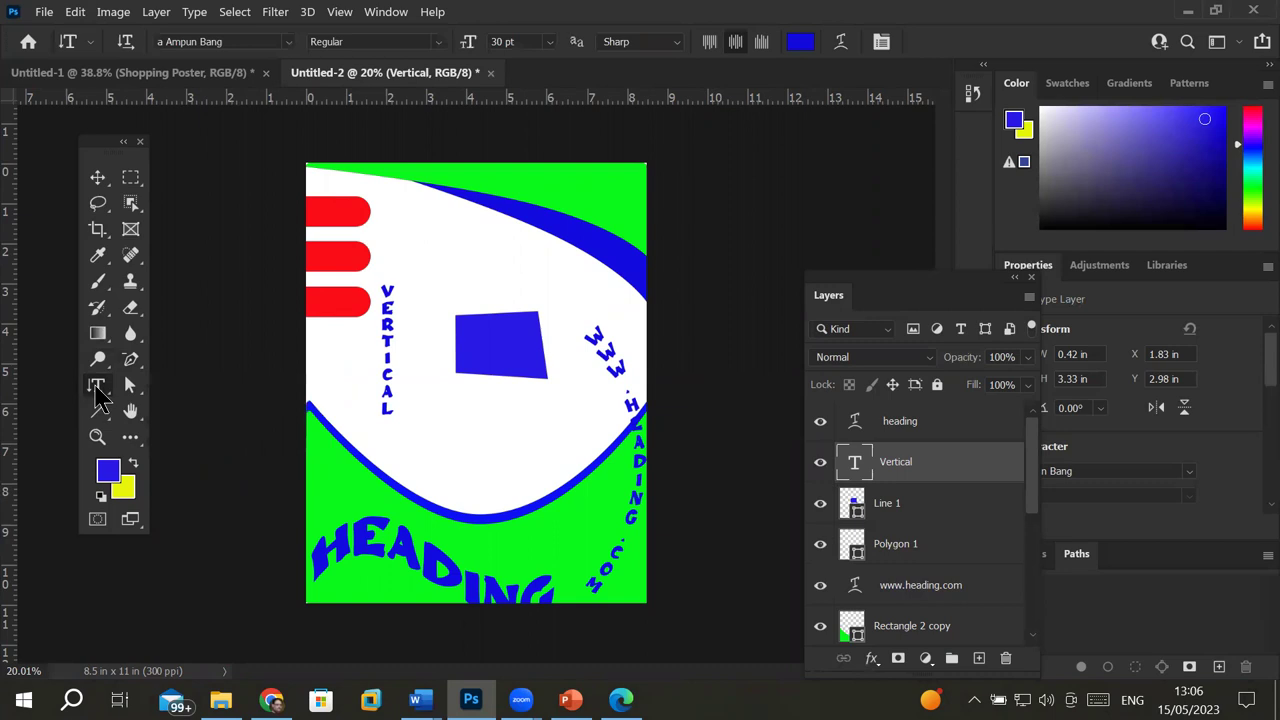
pyautogui.rightClick(97, 390)
pyautogui.click(175, 376)
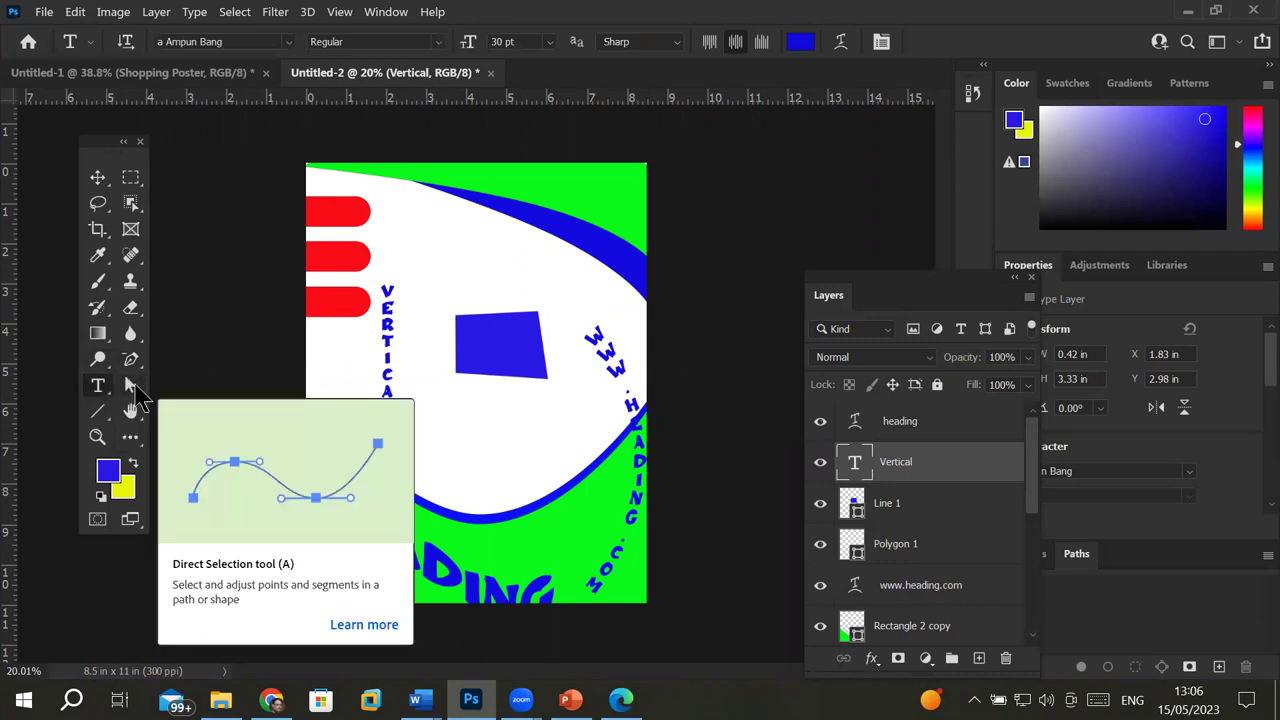
pyautogui.click(130, 387)
pyautogui.rightClick(130, 387)
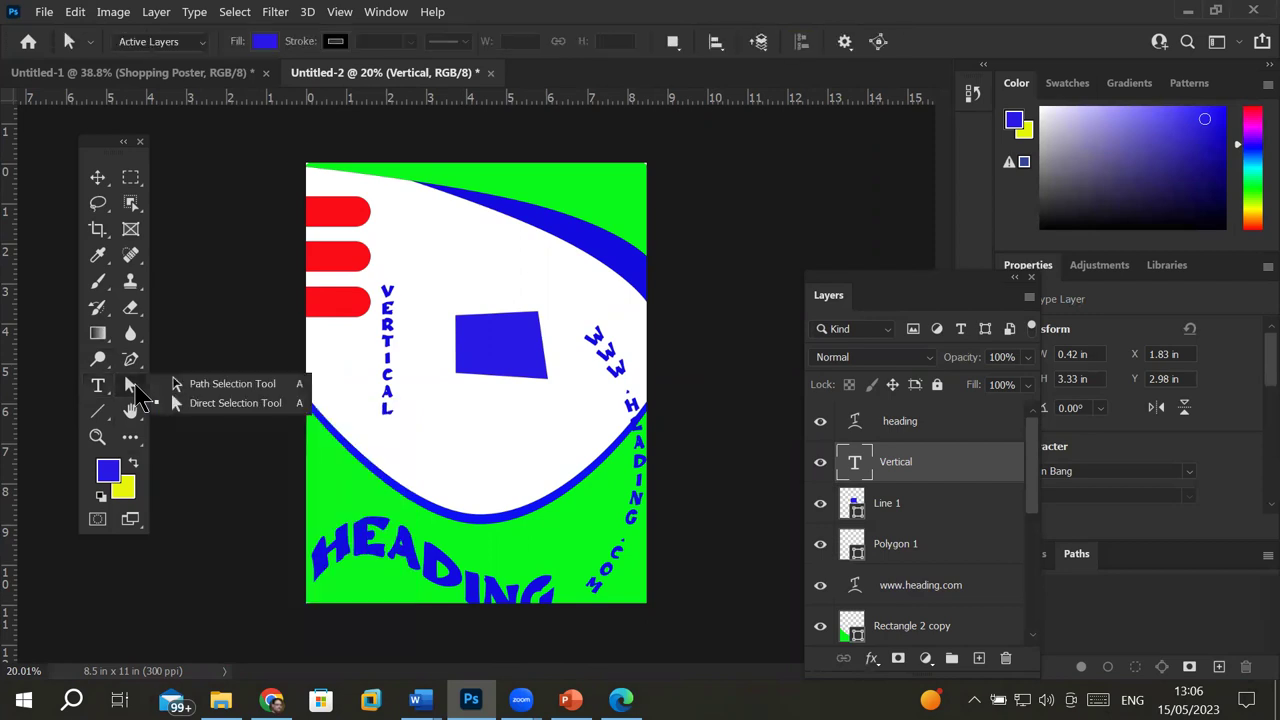
pyautogui.click(235, 405)
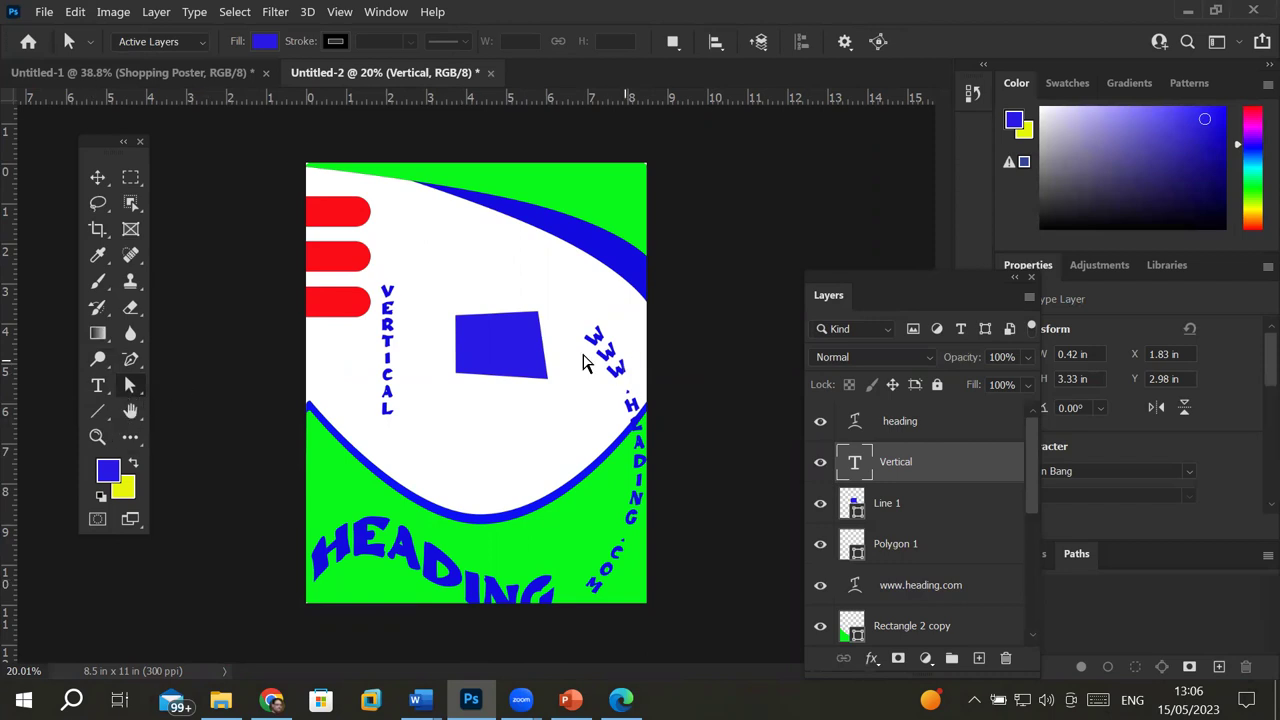
# Step: Select the blue quadrilateral's Line 1 layer, delete it, and clear the selection
pyautogui.moveTo(489, 257); pyautogui.dragTo(530, 347)
pyautogui.click(98, 177)
pyautogui.click(538, 358)
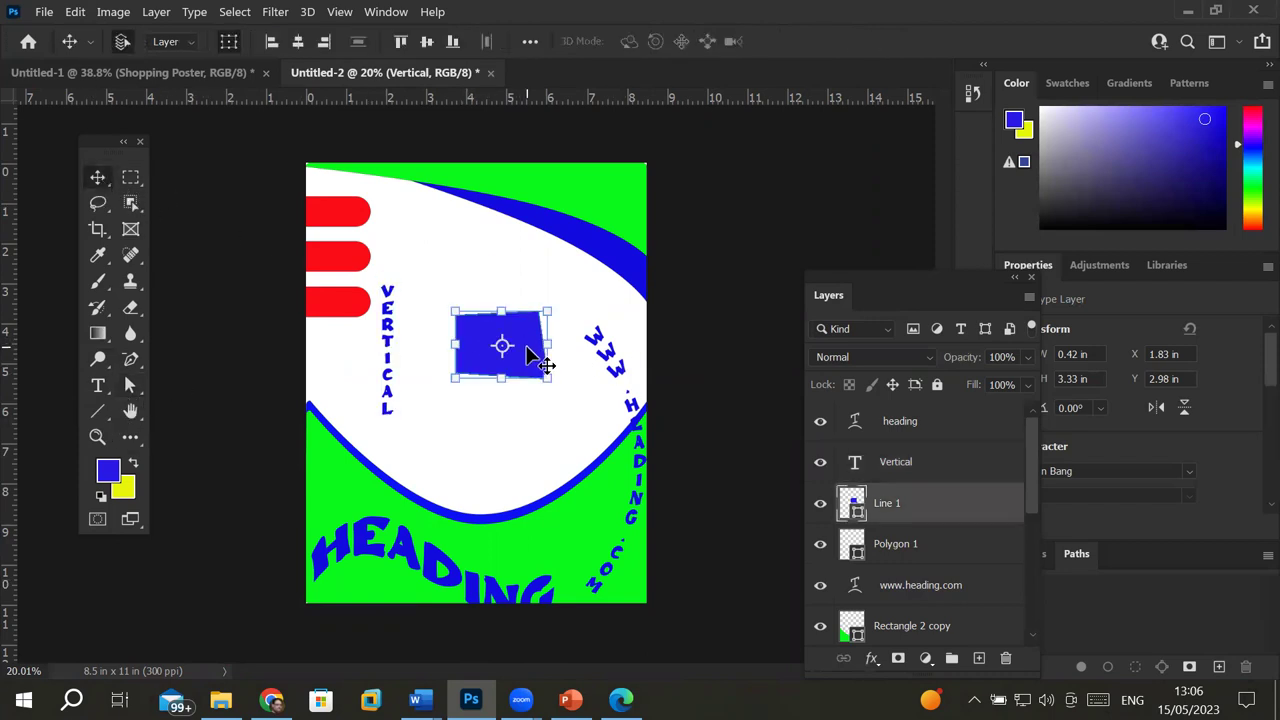
pyautogui.press('Delete')
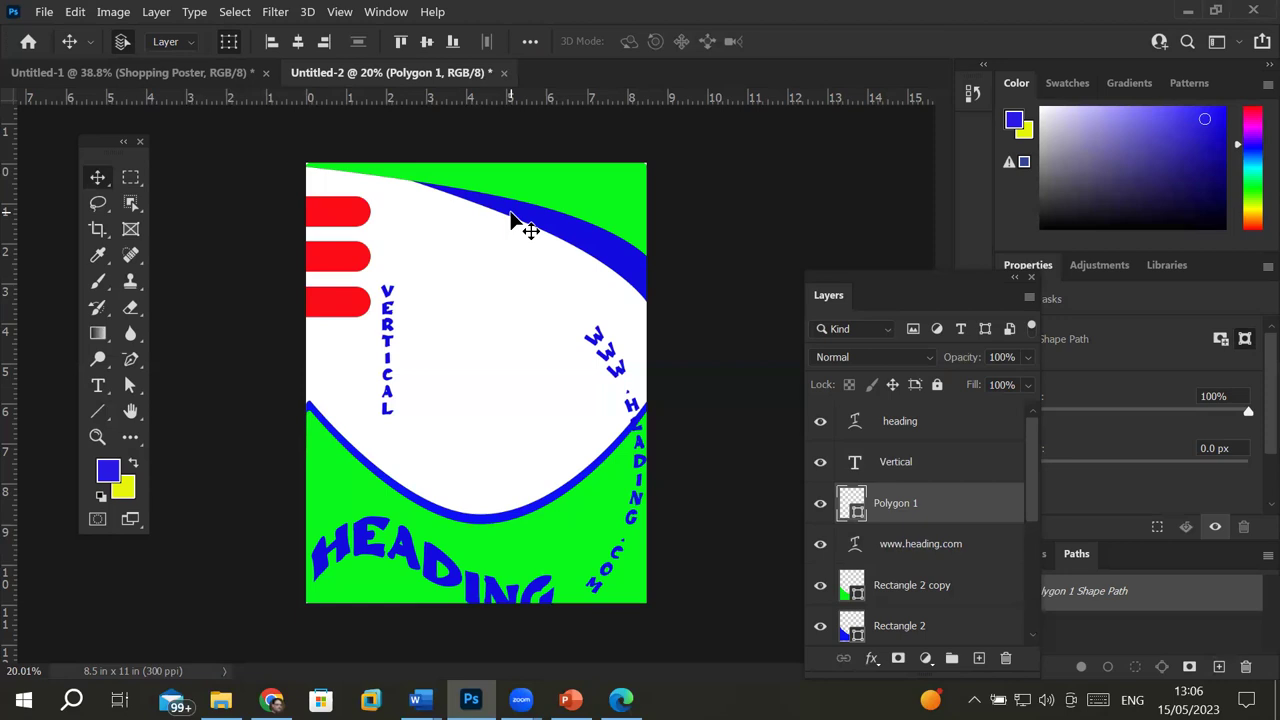
pyautogui.click(342, 228)
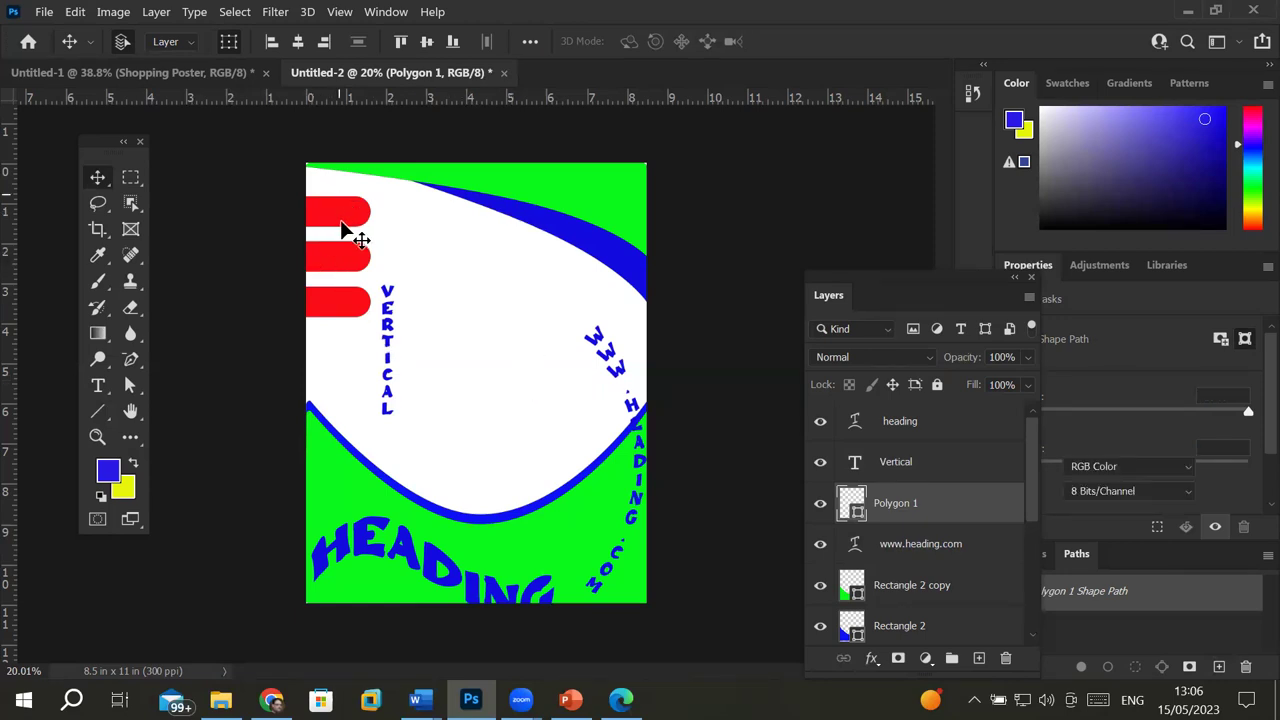
# Step: With the Rectangle tool active, set the top bar's stroke width to 21.06 px
pyautogui.scroll(3, 305, 163)
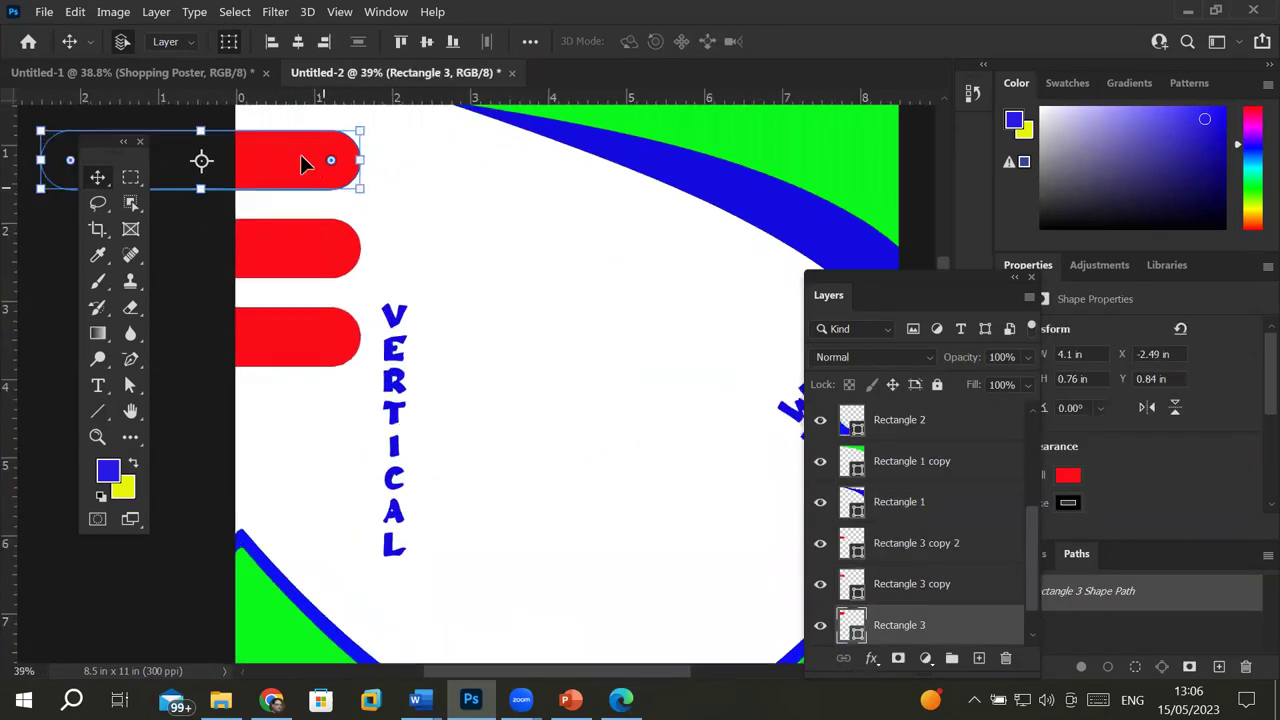
pyautogui.scroll(1, 305, 163)
pyautogui.scroll(1, 286, 149)
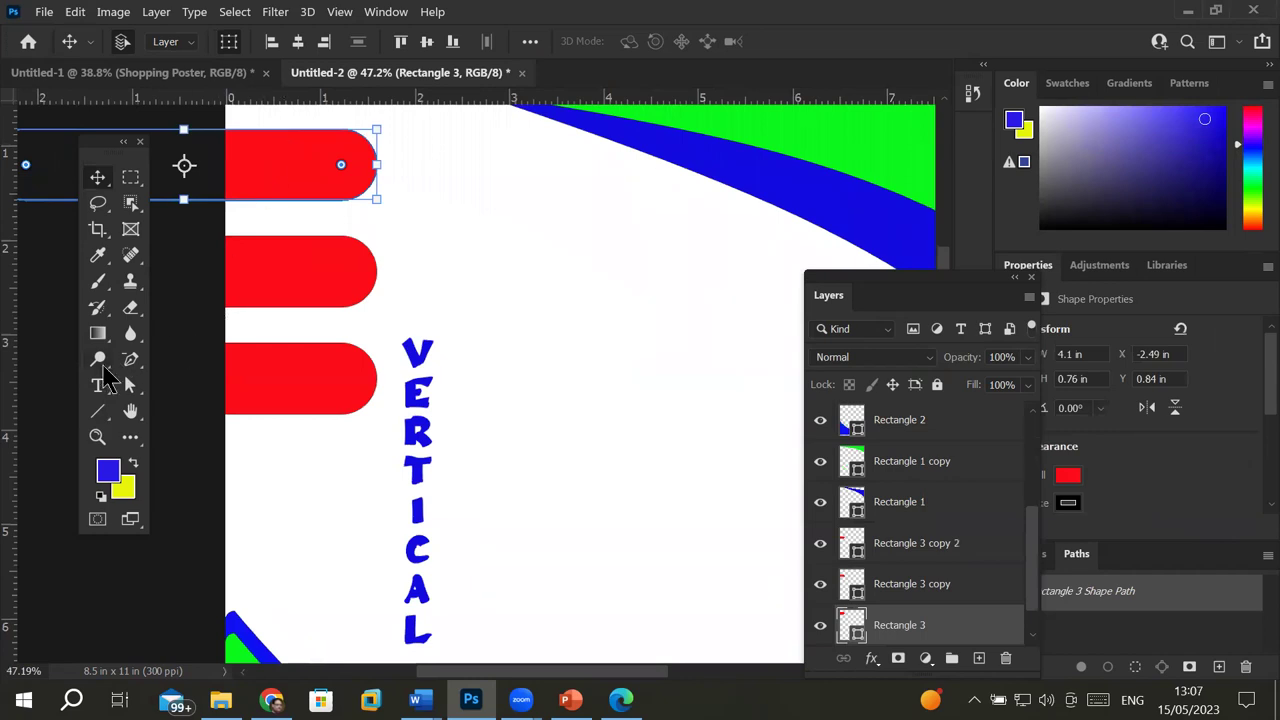
pyautogui.click(98, 412)
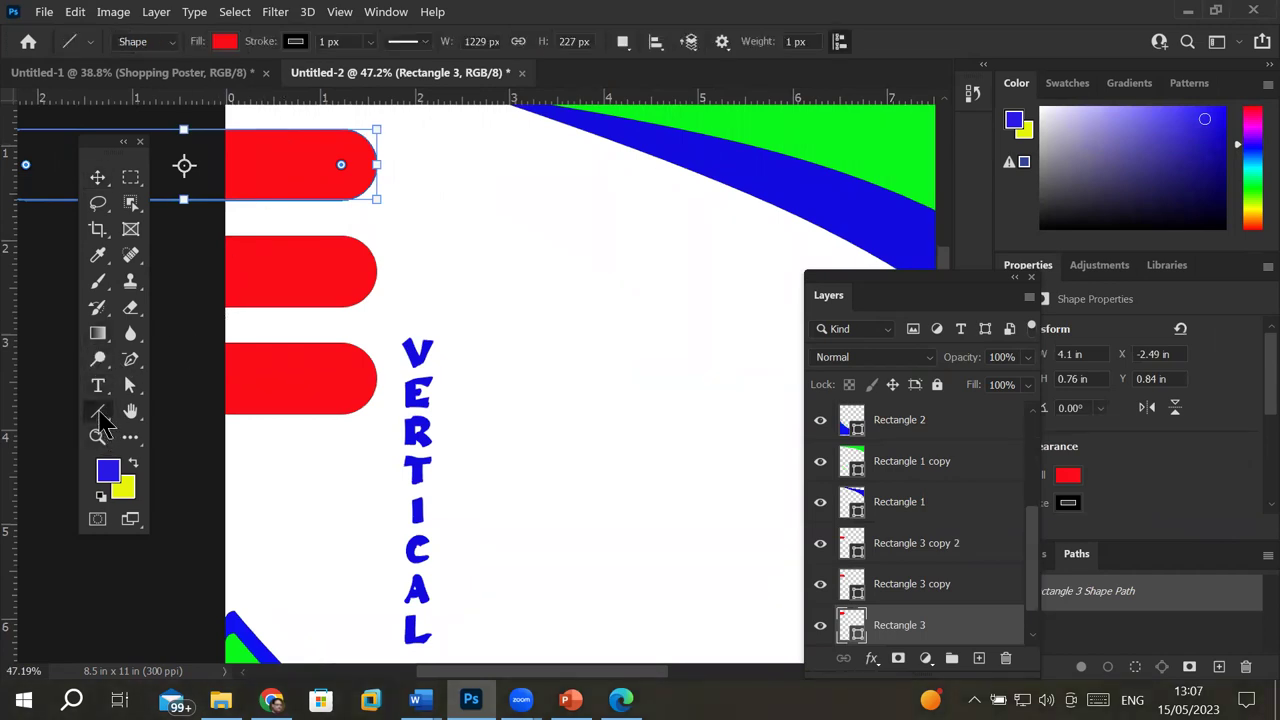
pyautogui.rightClick(100, 410)
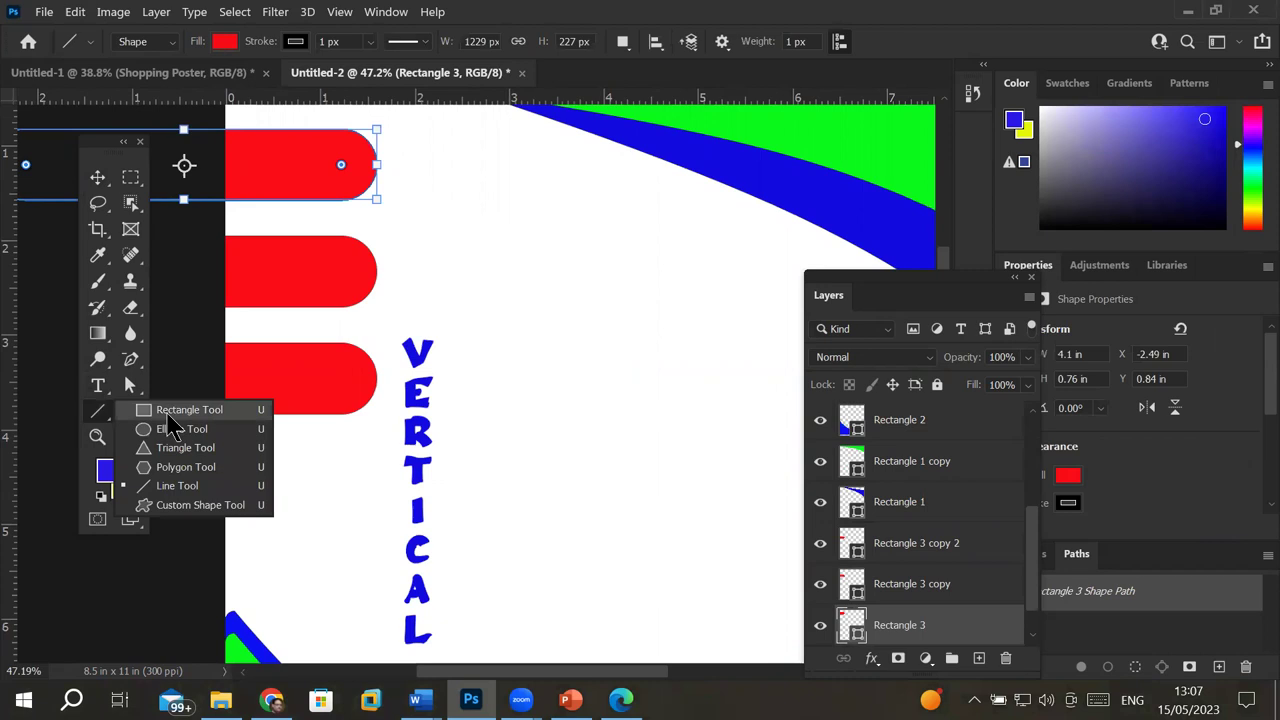
pyautogui.click(165, 411)
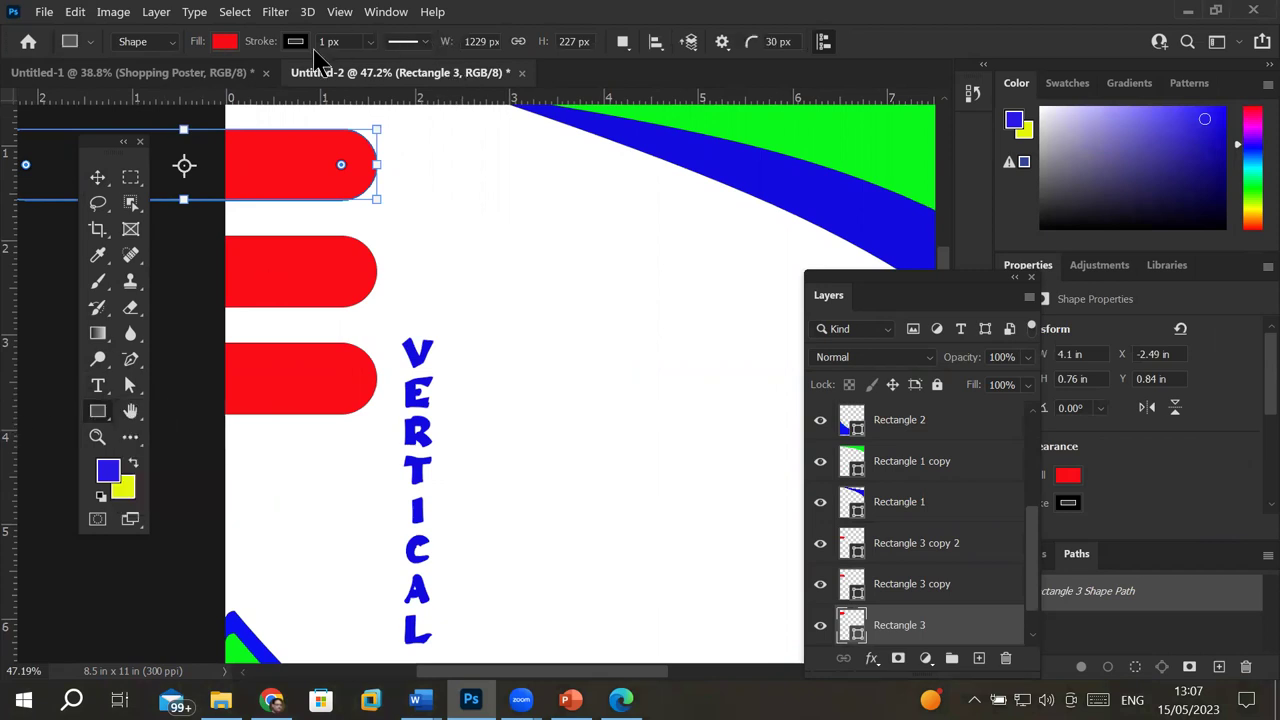
pyautogui.click(369, 43)
pyautogui.moveTo(386, 65); pyautogui.dragTo(387, 64)
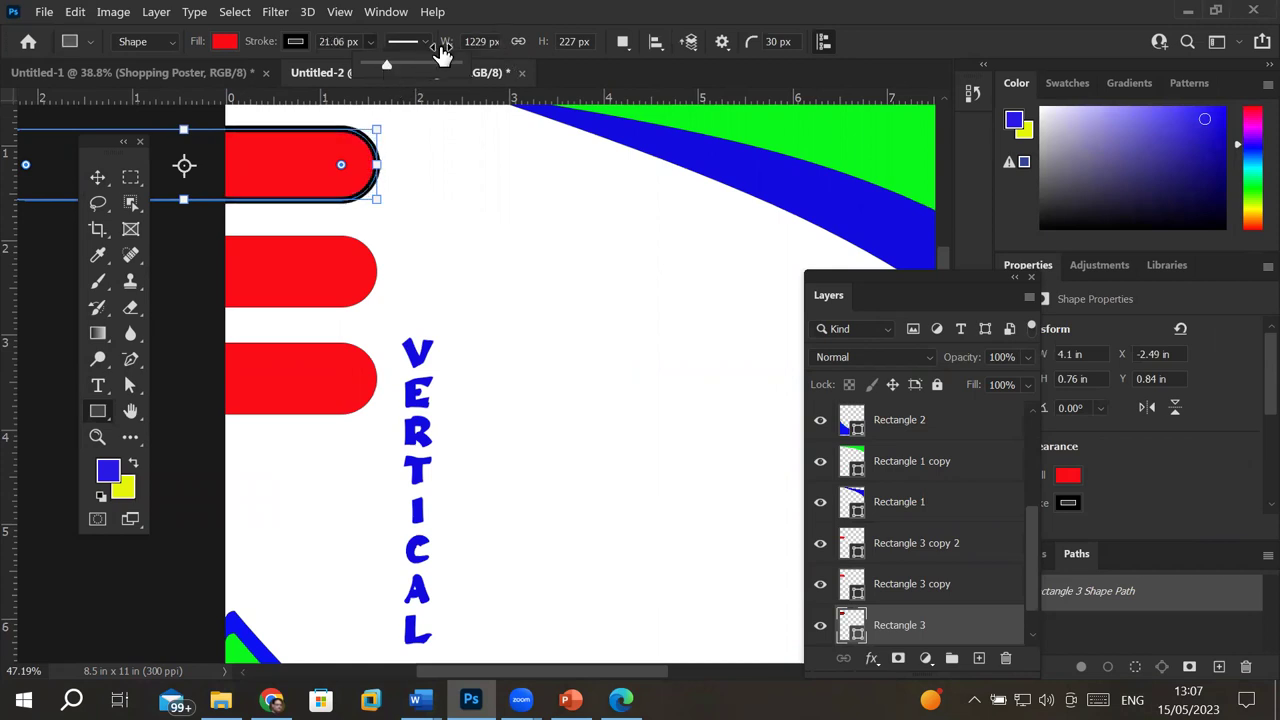
# Step: Change the top bar's stroke type to dotted, then deselect and reselect the bar to check it
pyautogui.click(424, 45)
pyautogui.click(420, 138)
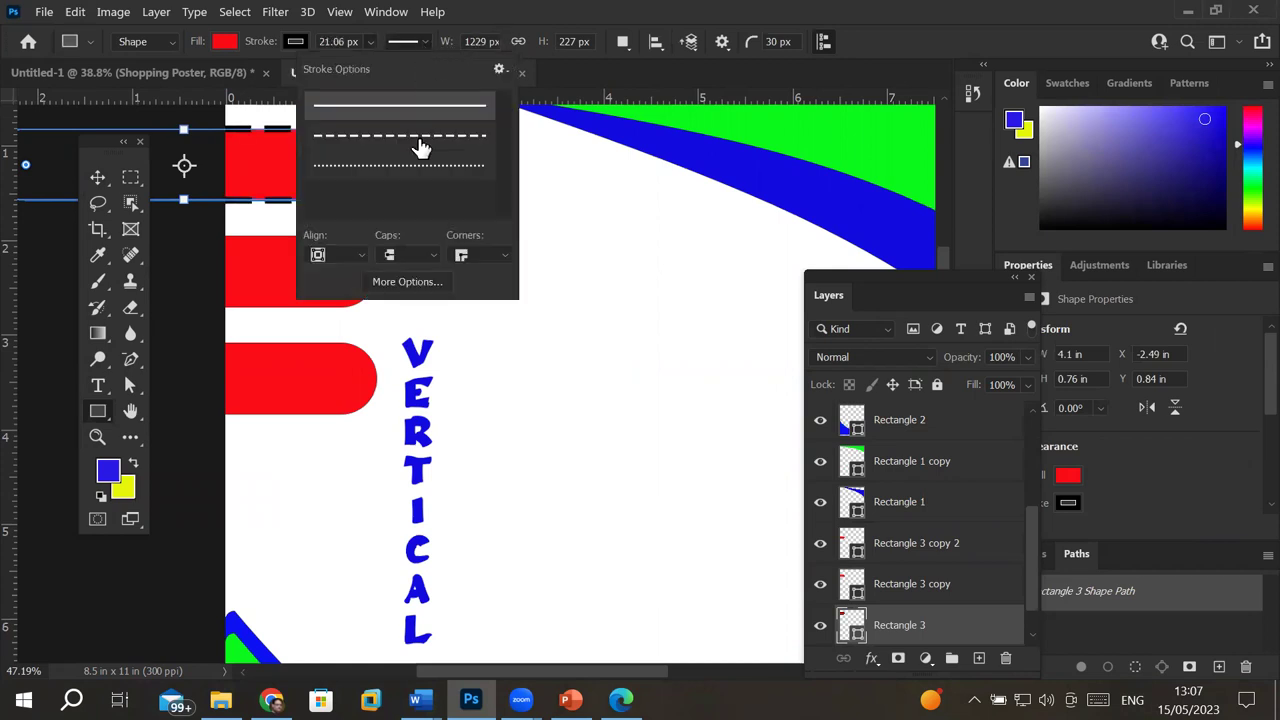
pyautogui.click(424, 176)
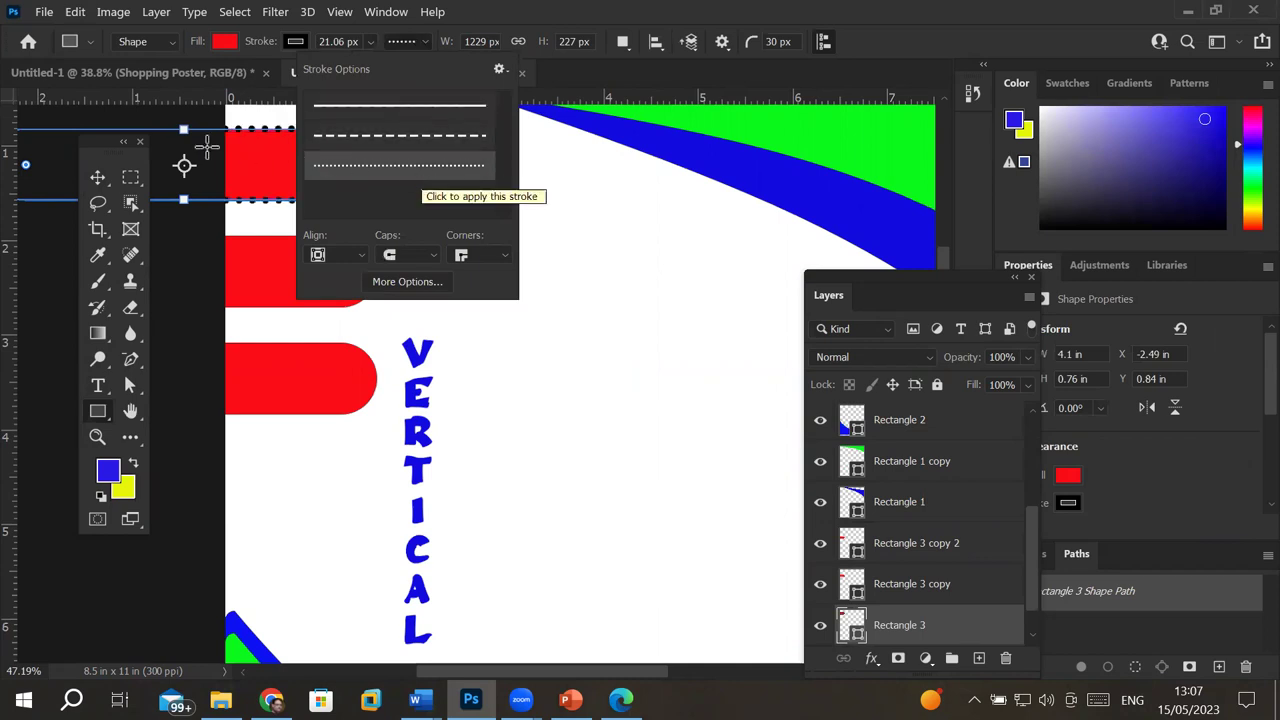
pyautogui.click(97, 177)
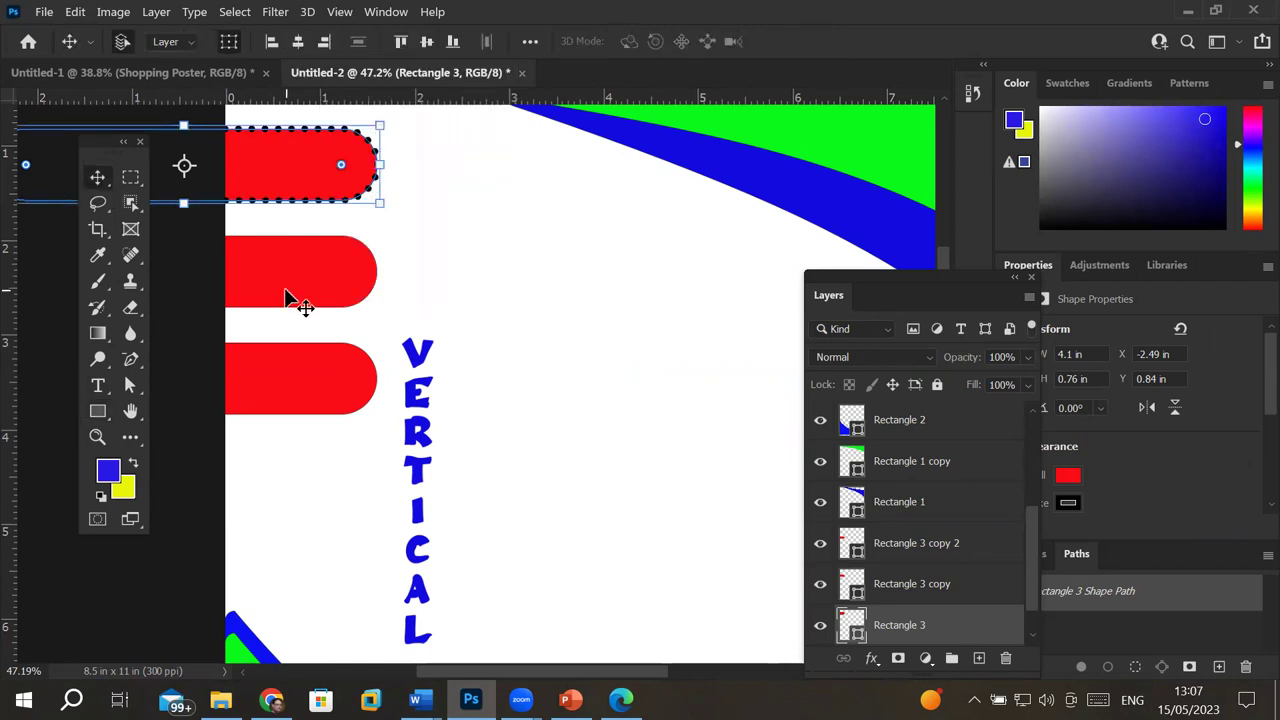
pyautogui.click(508, 248)
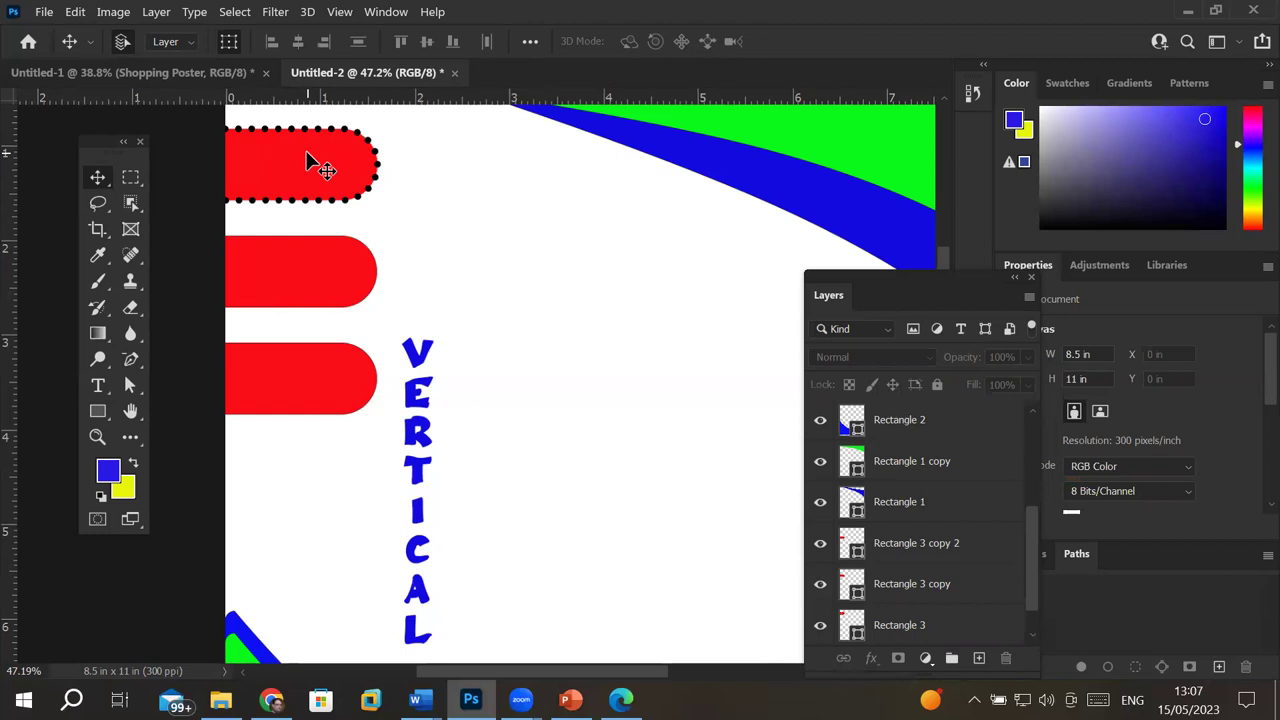
pyautogui.click(306, 152)
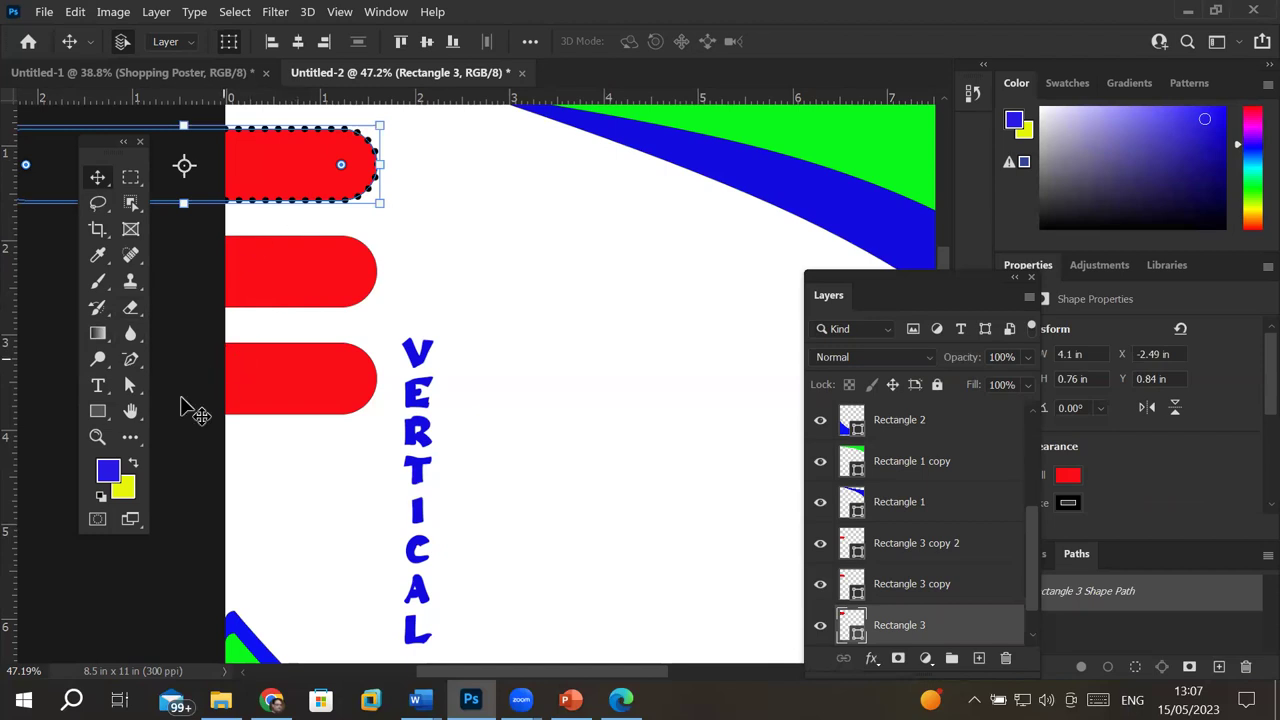
# Step: Remove the top bar's fill colour to see the dotted outline alone
pyautogui.click(97, 411)
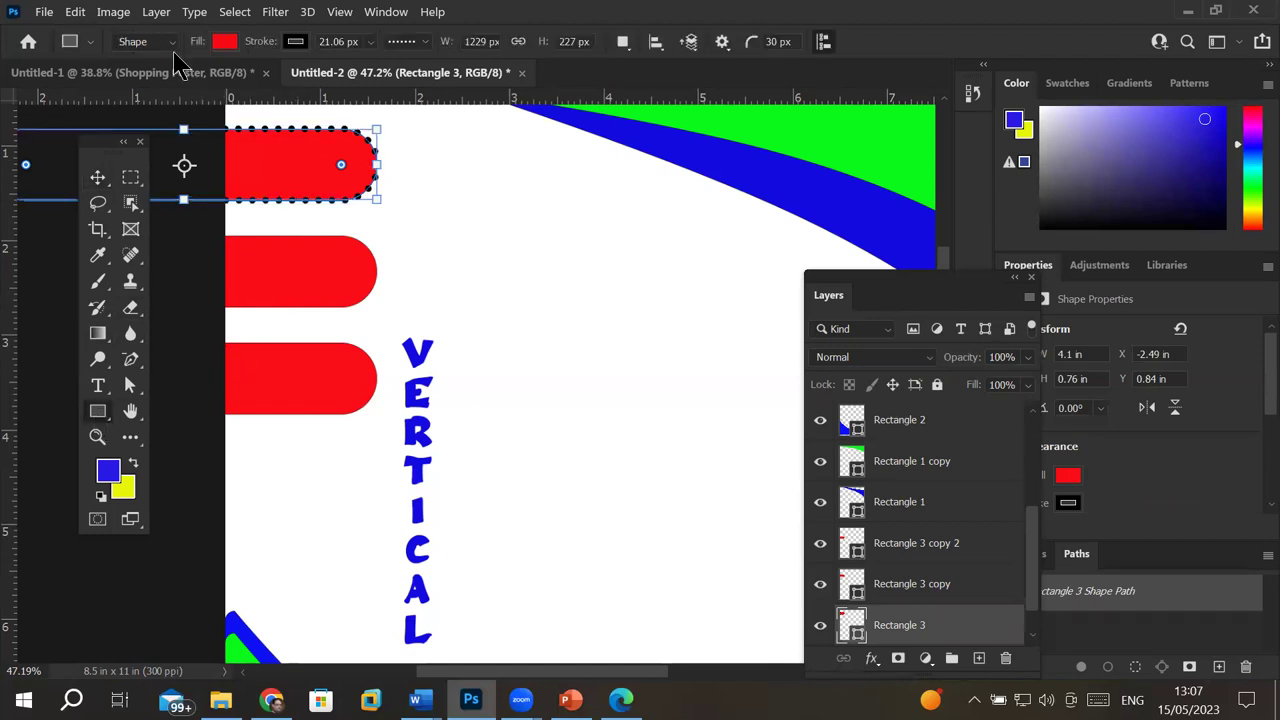
pyautogui.click(225, 42)
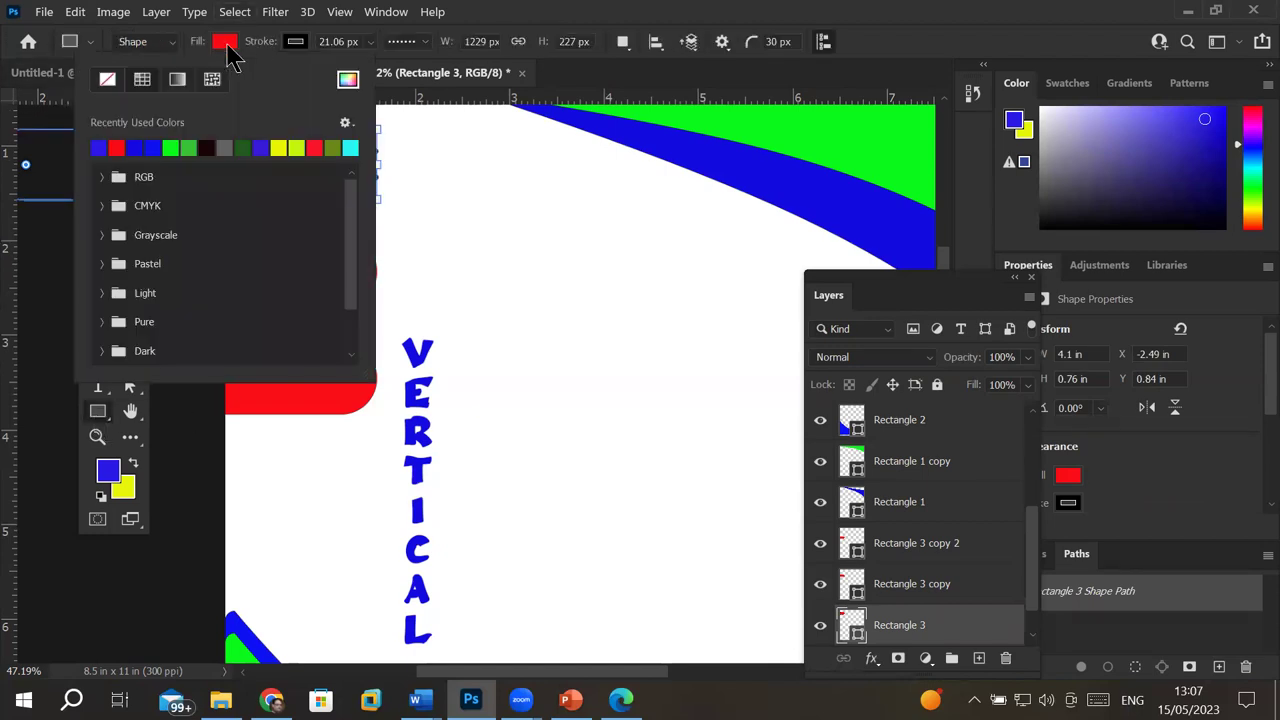
pyautogui.click(107, 84)
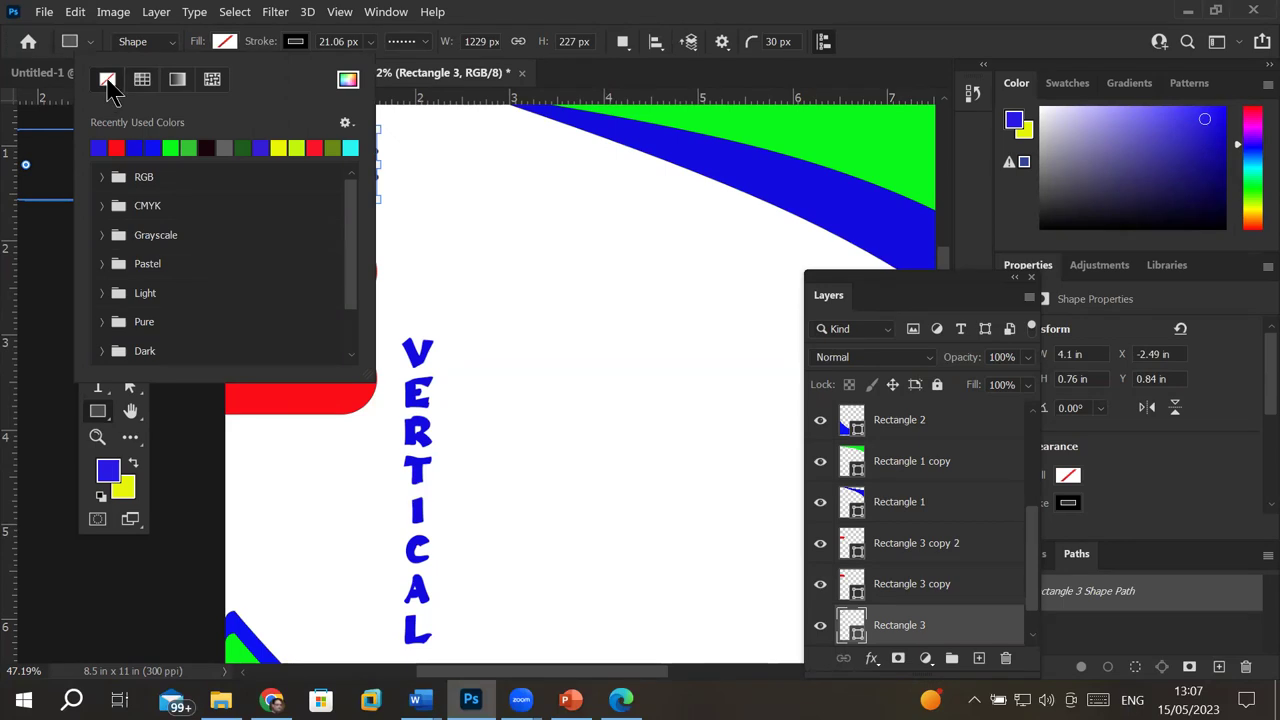
pyautogui.click(98, 422)
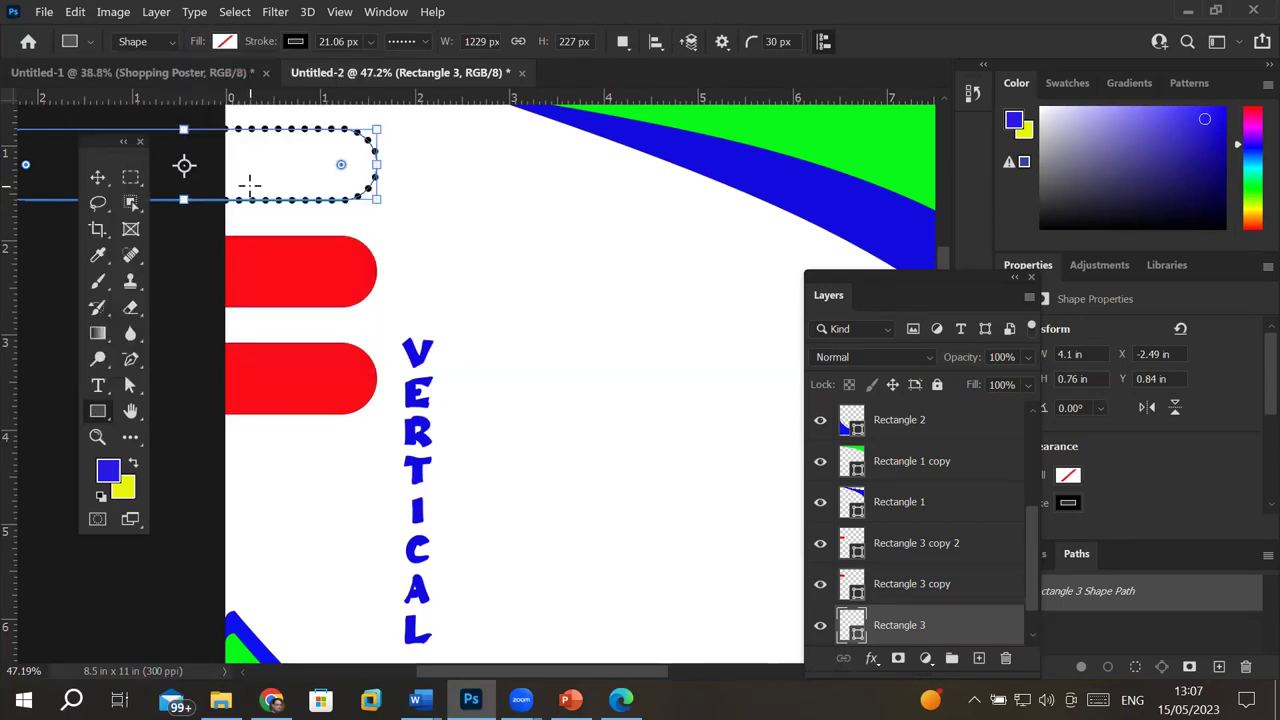
# Step: Try blue, green and black fills, settle on yellow, and browse the CMYK swatches
pyautogui.click(225, 41)
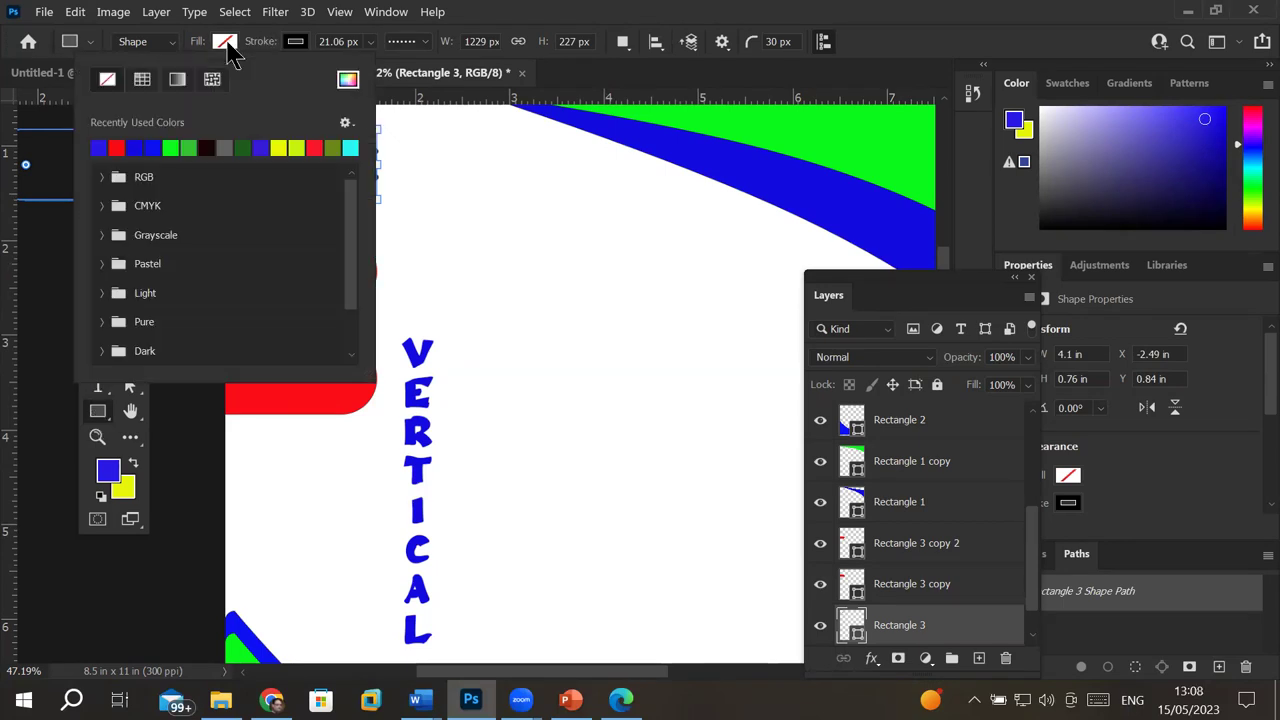
pyautogui.click(145, 88)
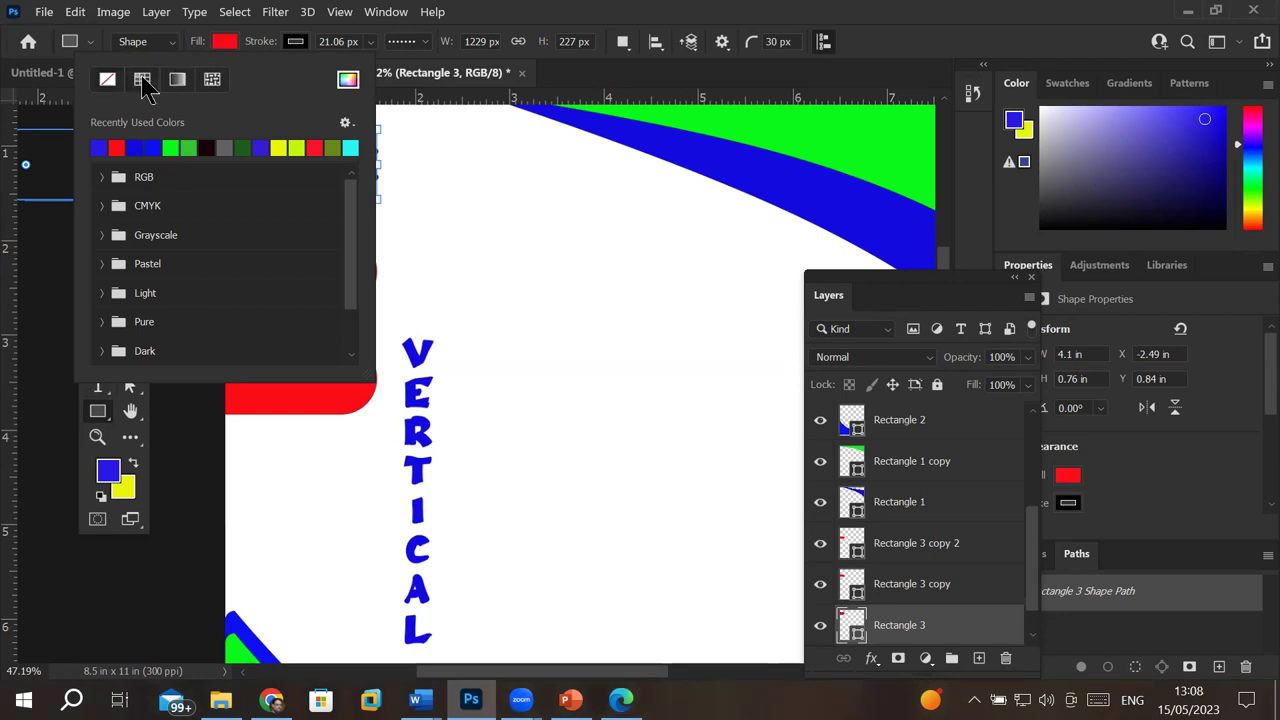
pyautogui.click(155, 148)
pyautogui.click(188, 148)
pyautogui.click(278, 148)
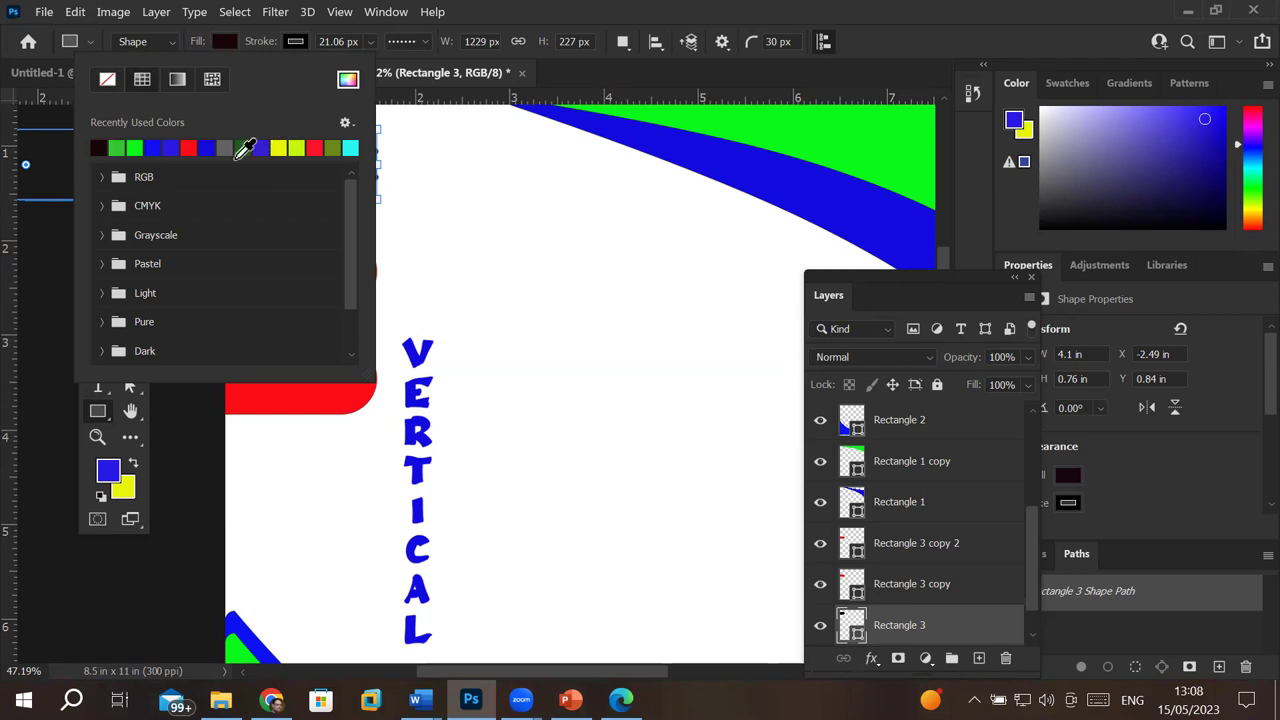
pyautogui.click(101, 177)
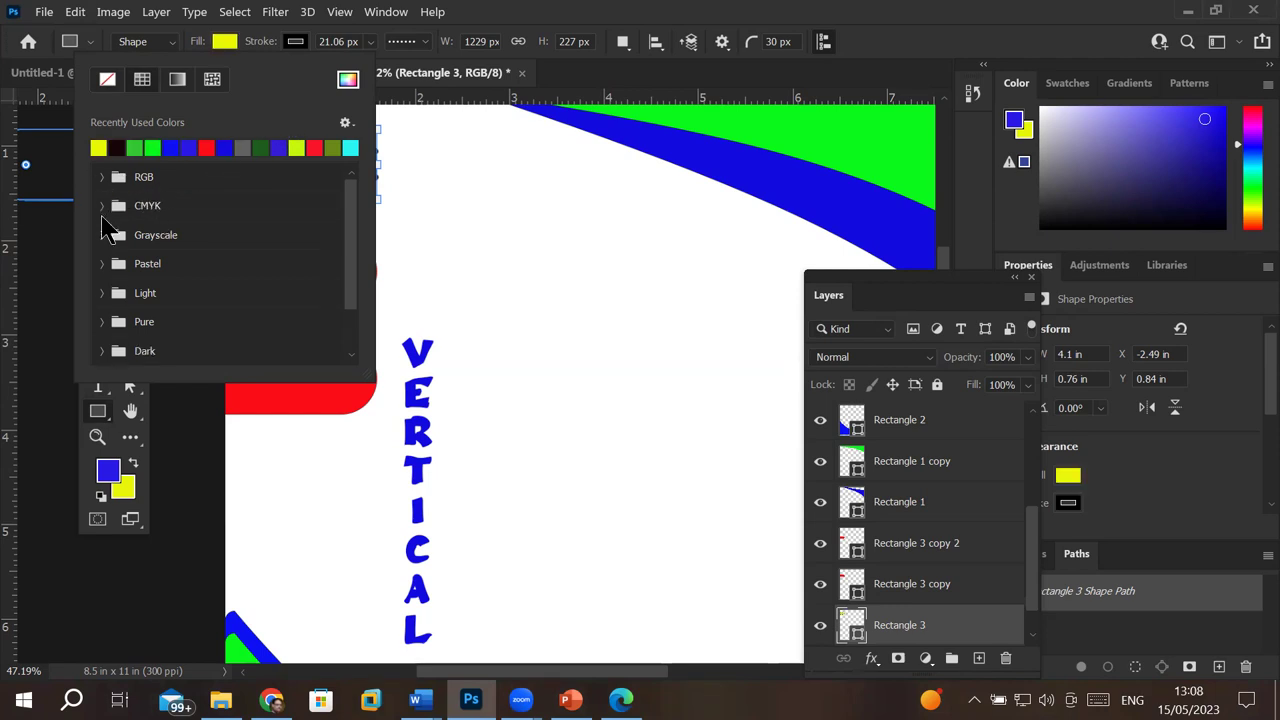
pyautogui.click(101, 206)
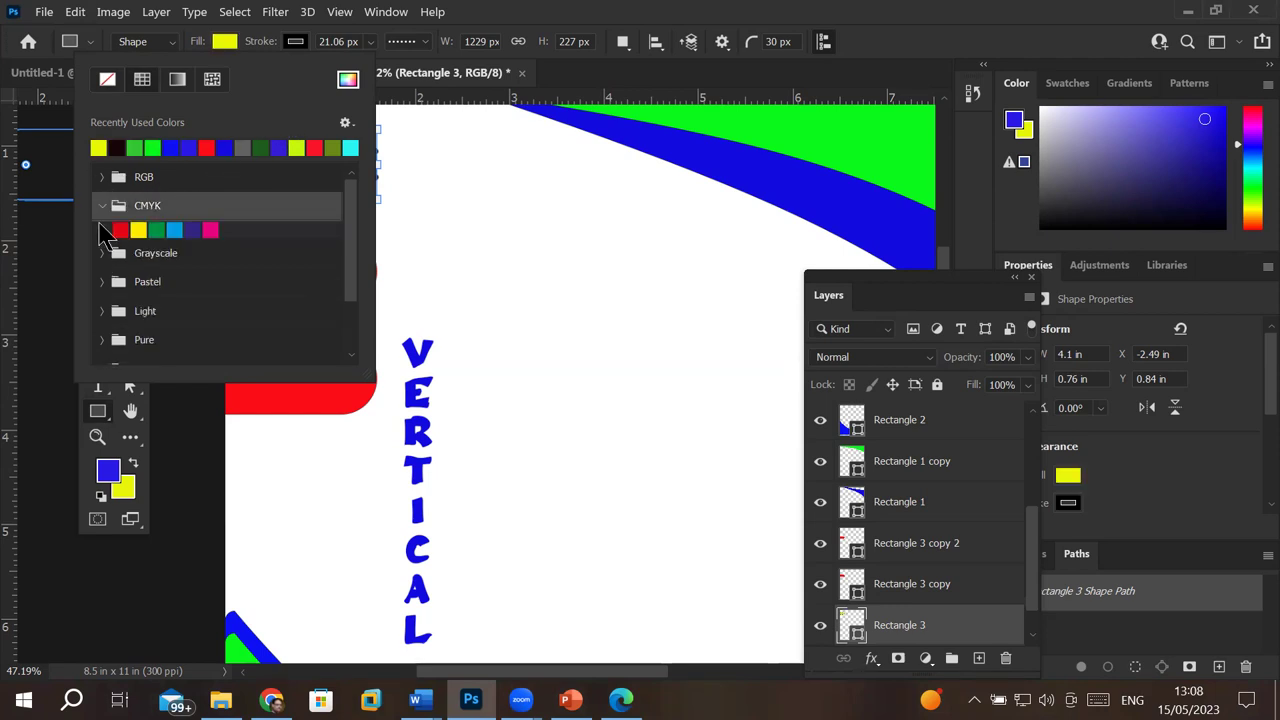
pyautogui.click(101, 206)
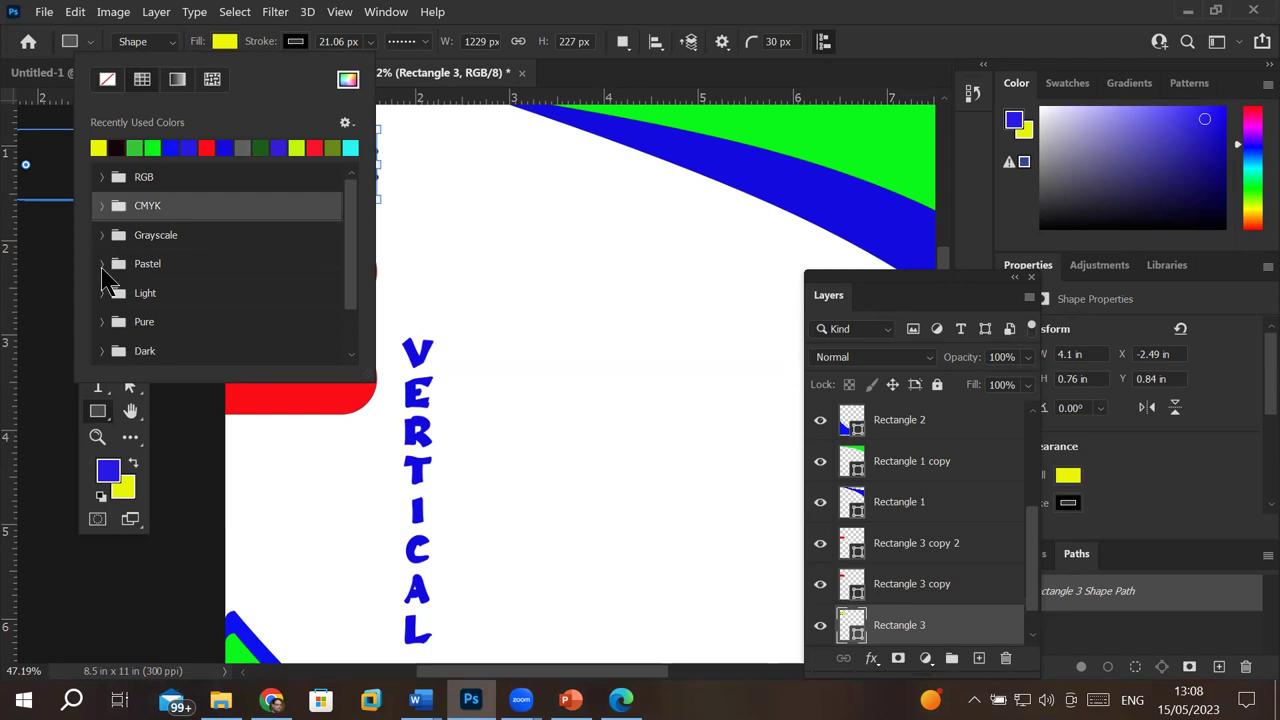
# Step: Give the top bar a red-to-blue gradient fill, then bring up the full Gradient Editor
pyautogui.click(177, 82)
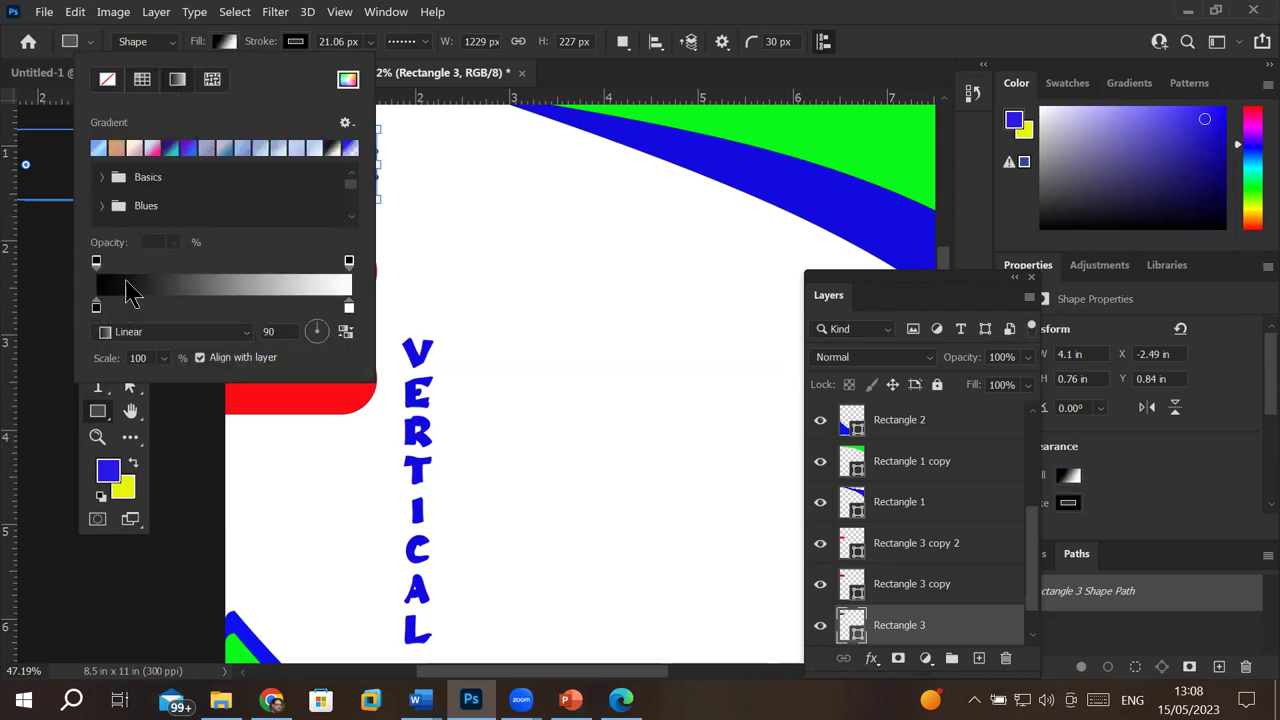
pyautogui.doubleClick(96, 307)
pyautogui.moveTo(629, 92); pyautogui.dragTo(695, 94)
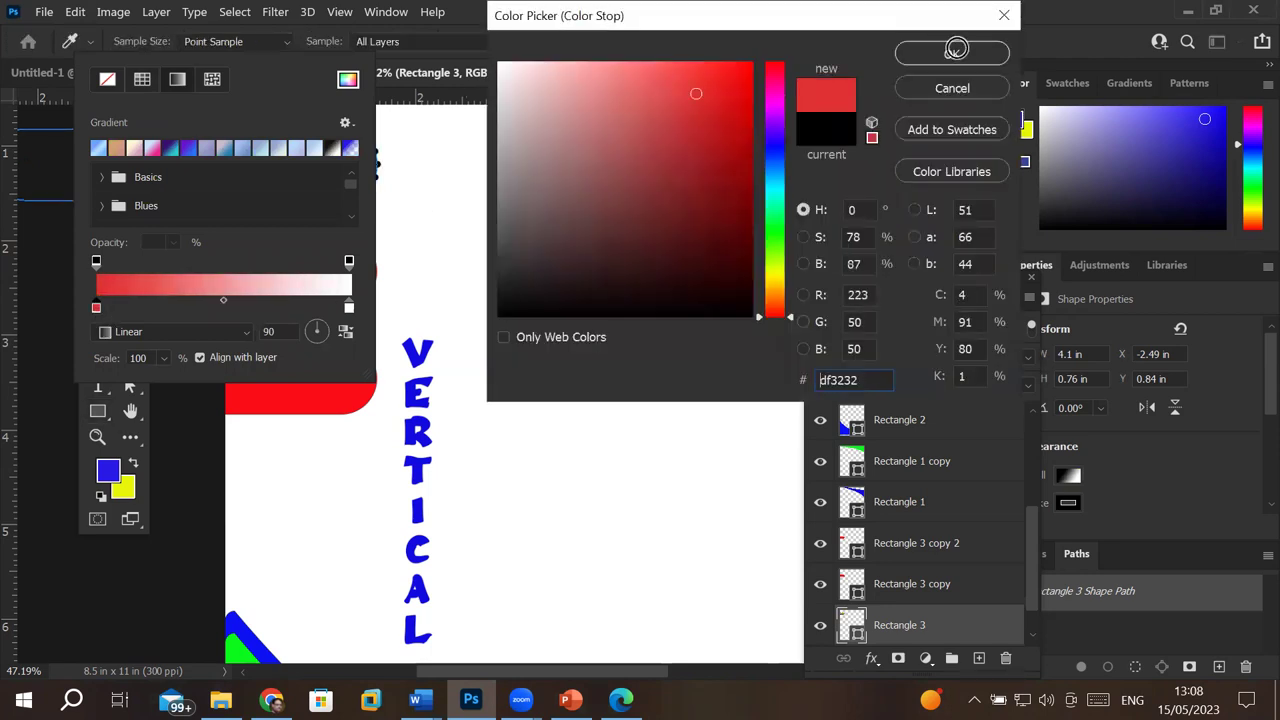
pyautogui.click(951, 54)
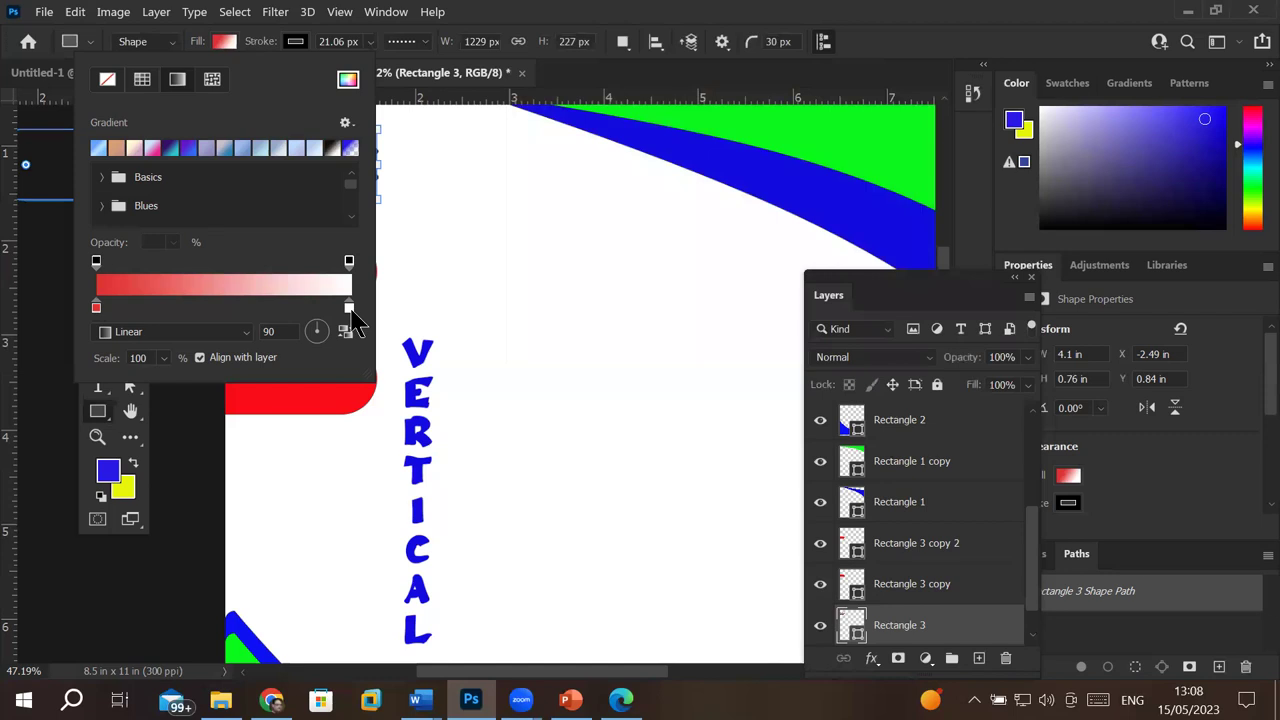
pyautogui.doubleClick(349, 307)
pyautogui.moveTo(773, 163); pyautogui.dragTo(773, 150)
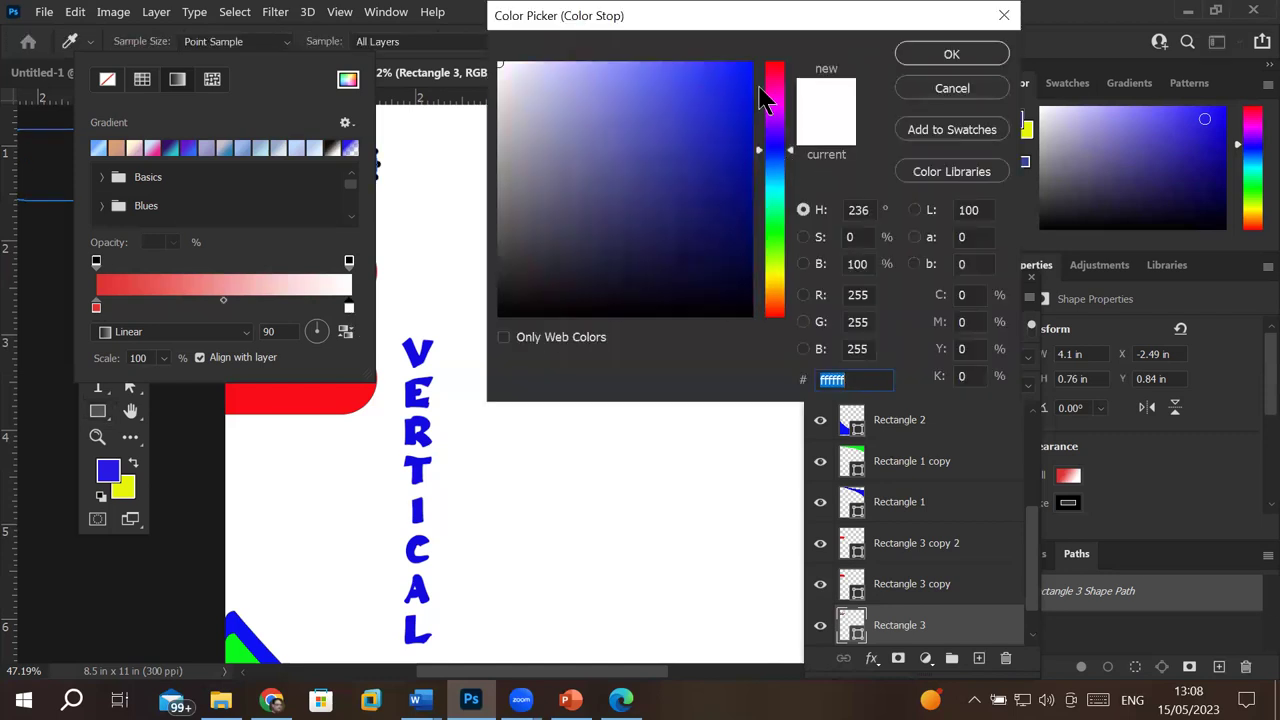
pyautogui.click(951, 54)
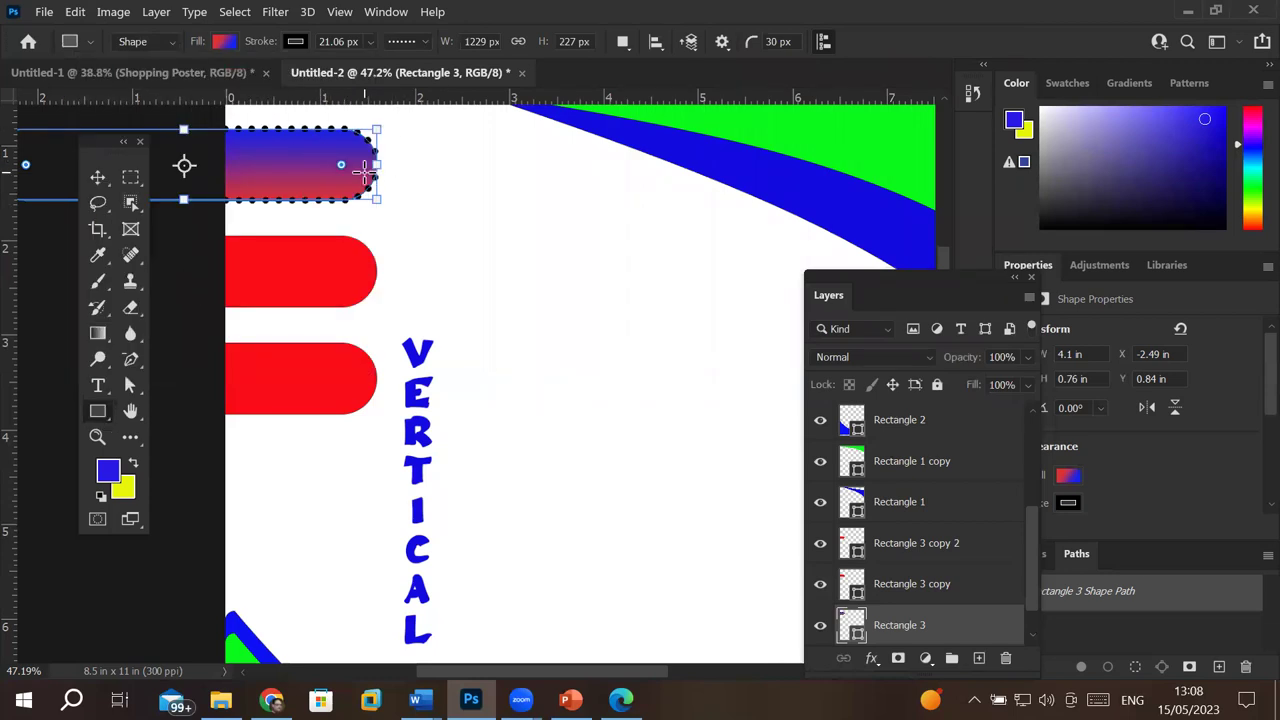
pyautogui.click(222, 44)
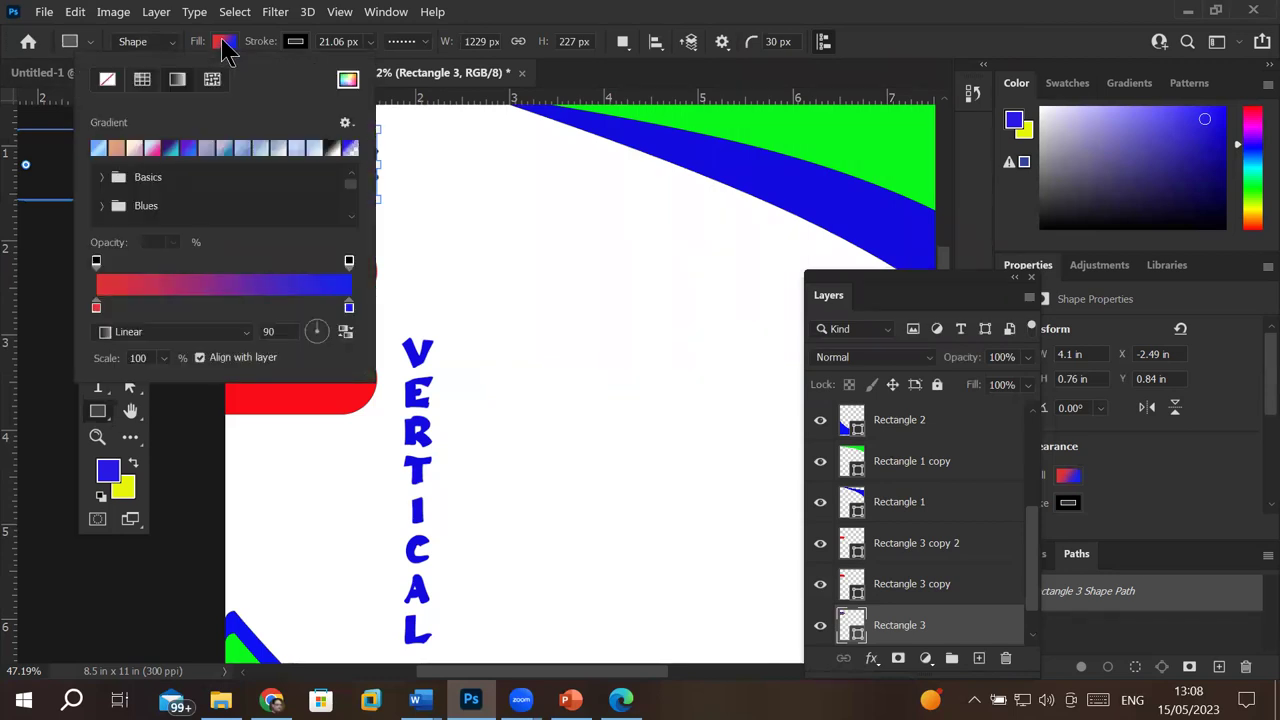
pyautogui.click(186, 280)
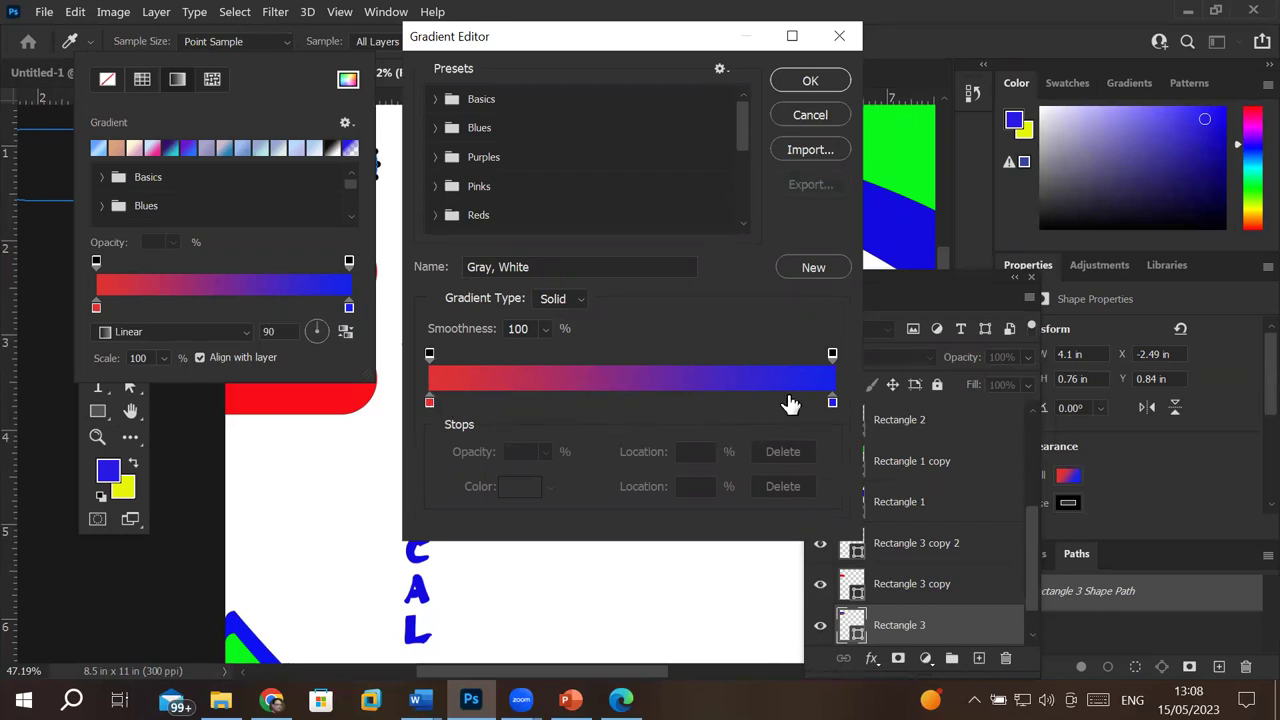
# Step: Add gradient colour stops at 23%, 46% and 77%, discarding a trial middle stop
pyautogui.click(606, 400)
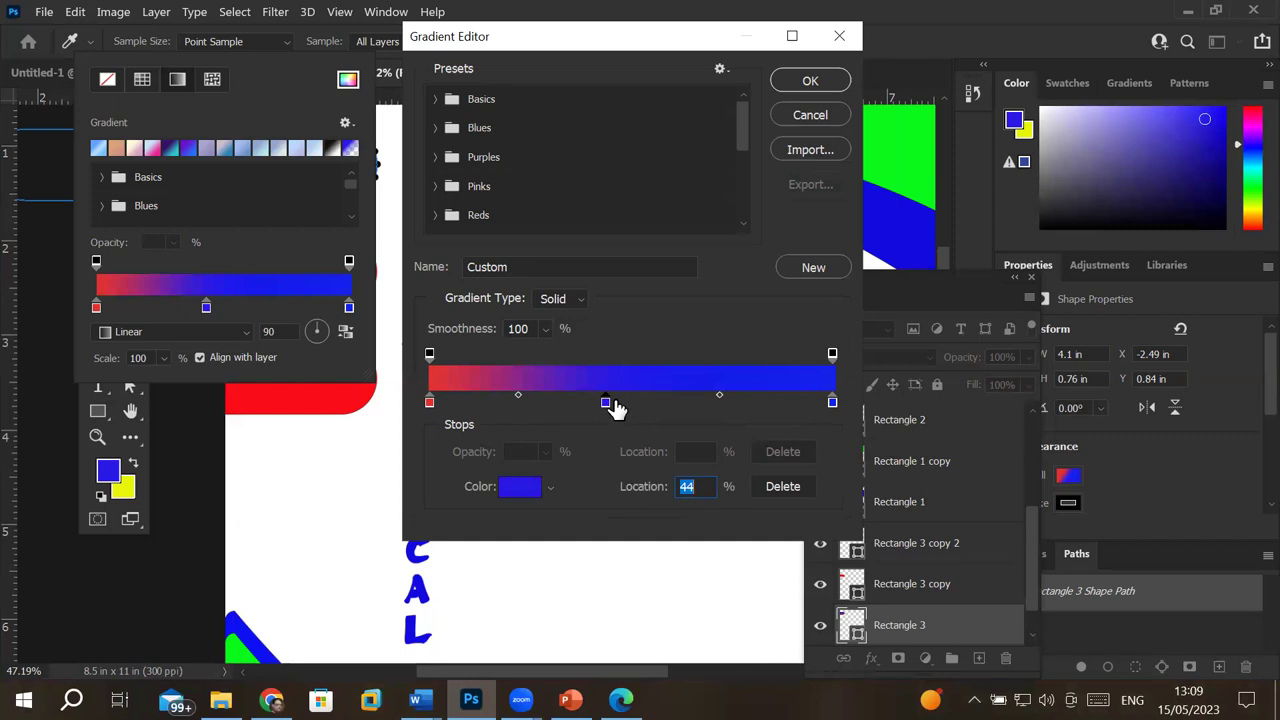
pyautogui.moveTo(616, 405); pyautogui.dragTo(632, 418)
pyautogui.click(631, 415)
pyautogui.moveTo(628, 412); pyautogui.dragTo(657, 595)
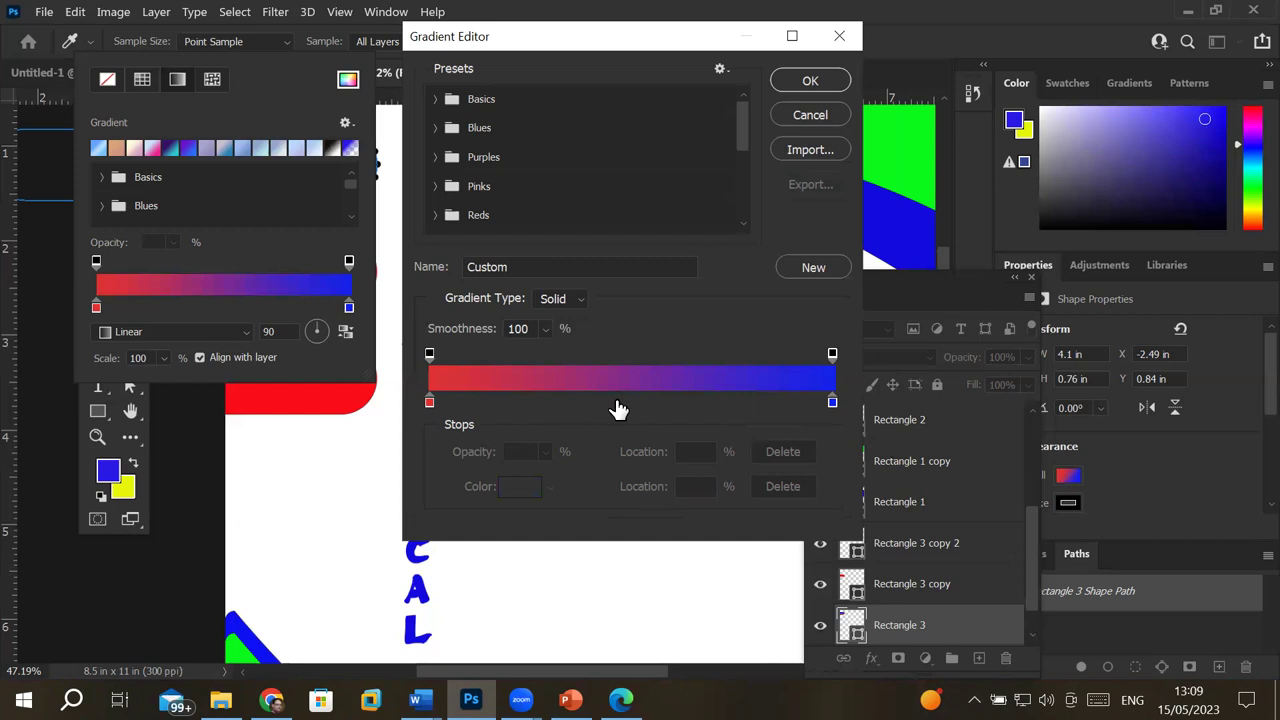
pyautogui.click(614, 403)
pyautogui.click(738, 403)
pyautogui.click(522, 402)
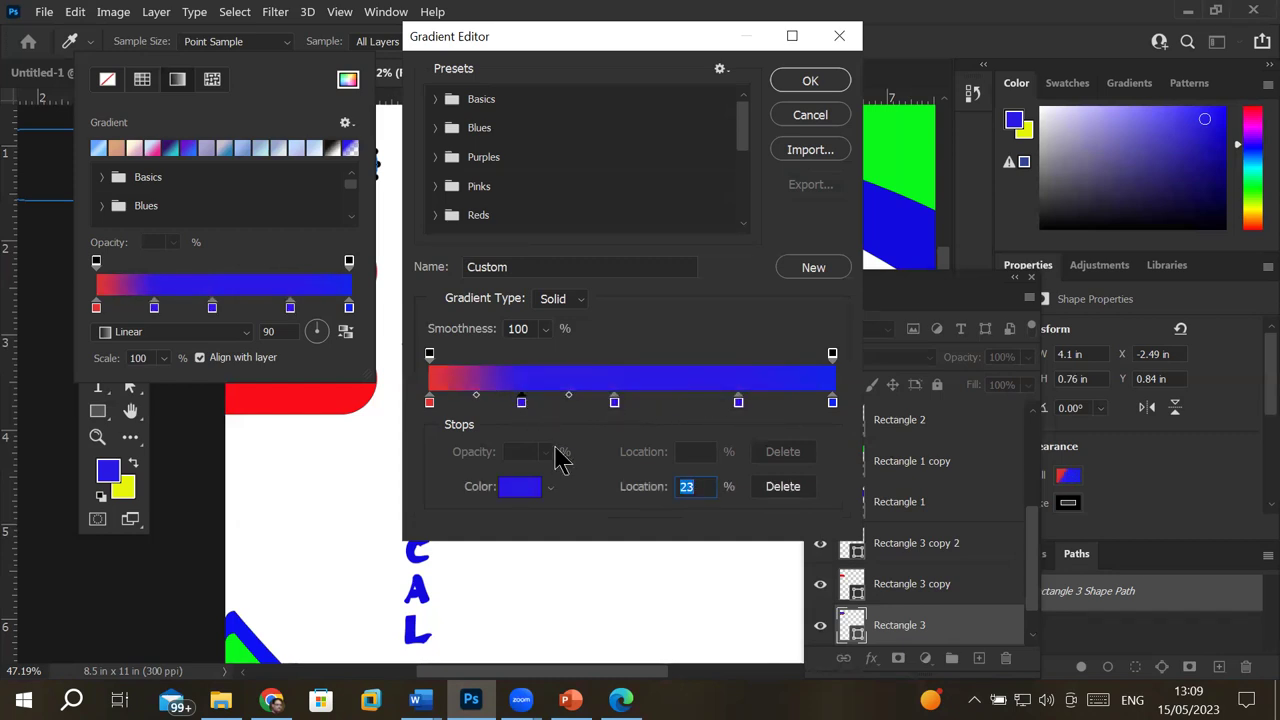
# Step: Colour the 23% stop green and the 46% stop dark blue
pyautogui.doubleClick(521, 403)
pyautogui.click(775, 203)
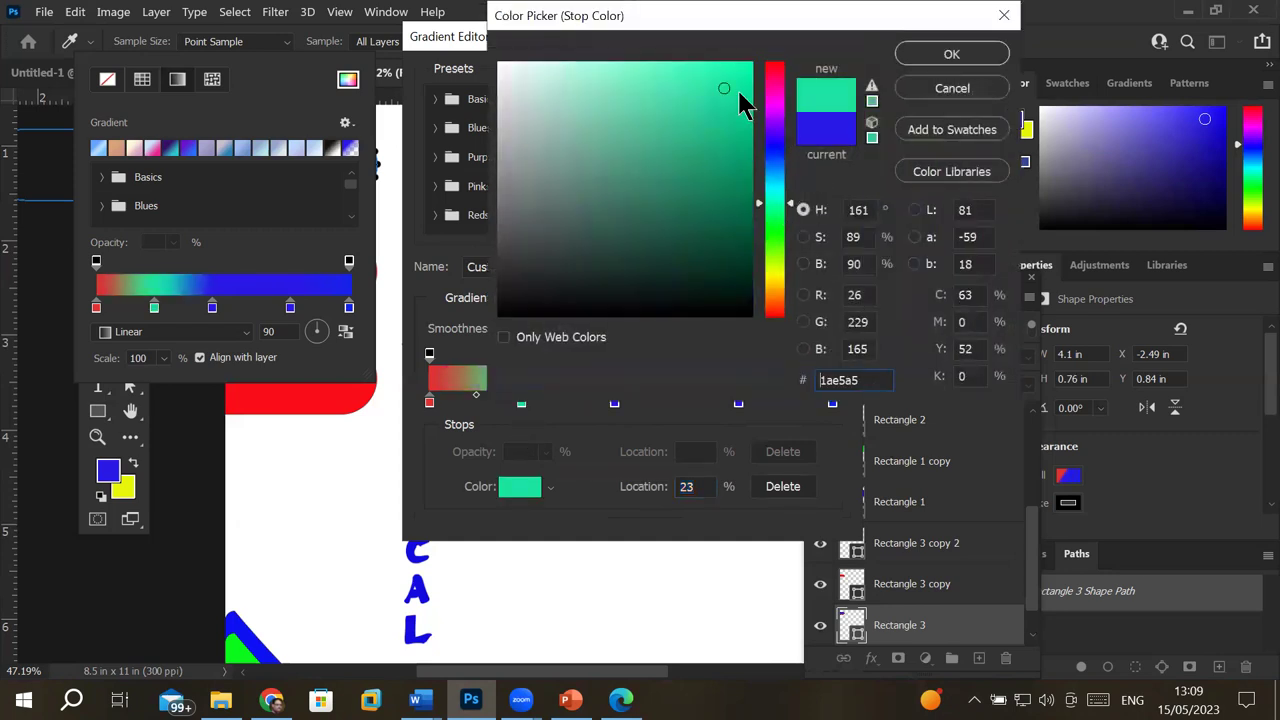
pyautogui.click(940, 55)
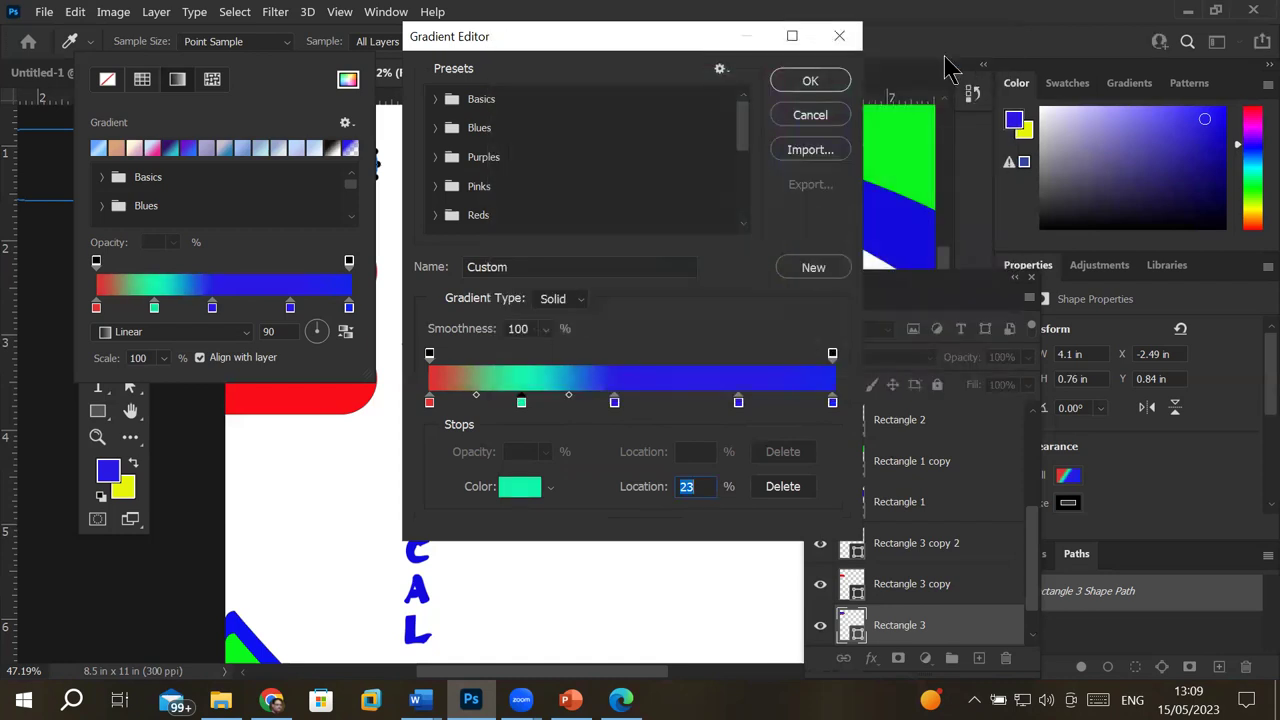
pyautogui.click(614, 403)
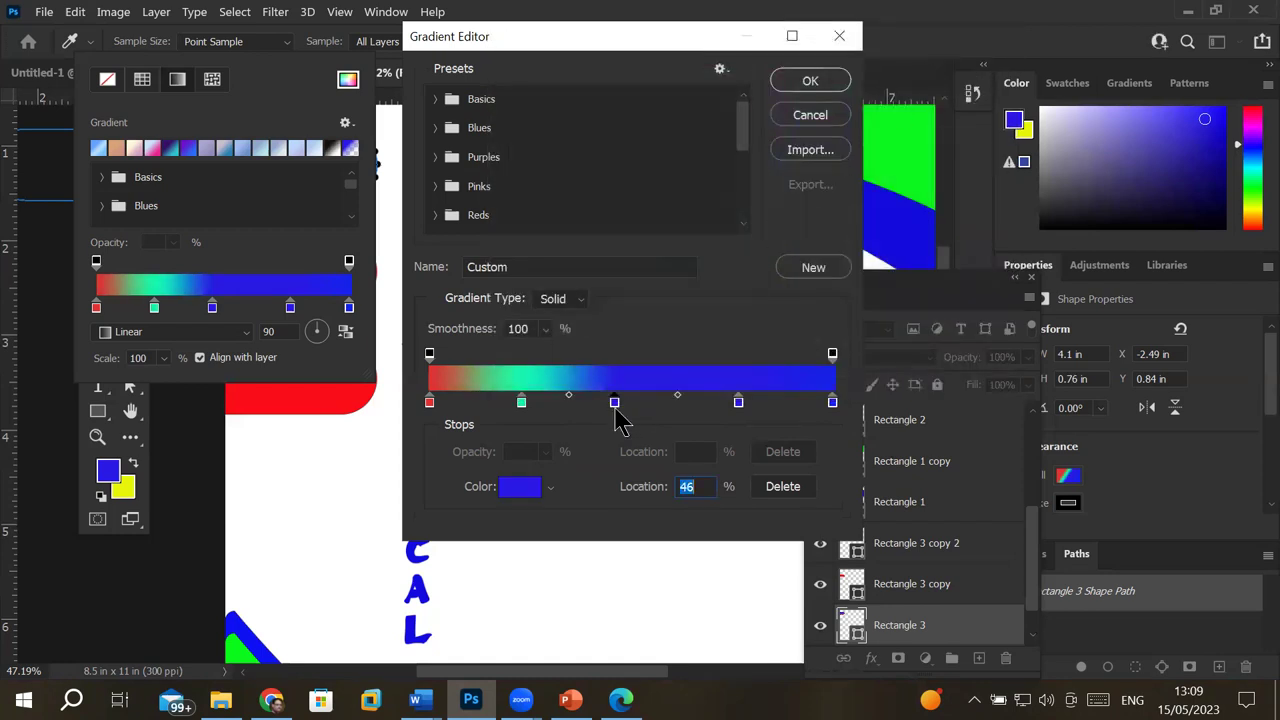
pyautogui.doubleClick(614, 403)
pyautogui.moveTo(712, 156); pyautogui.dragTo(729, 153)
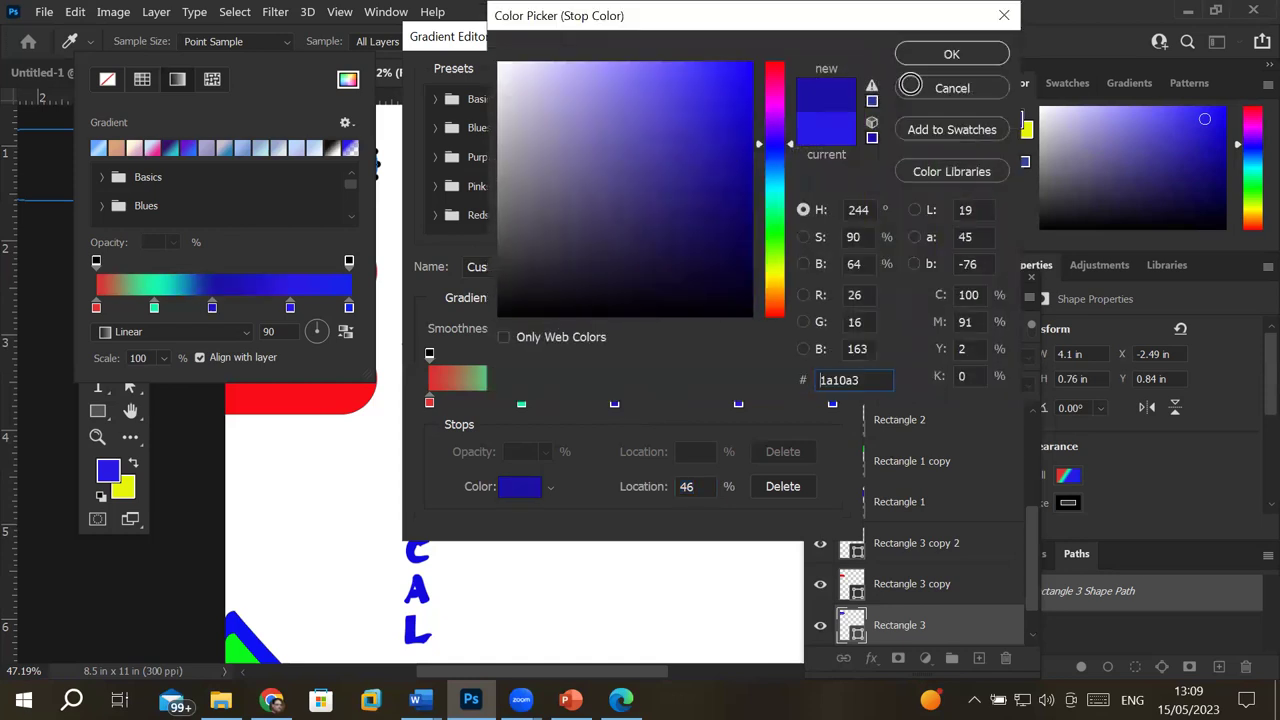
pyautogui.click(960, 55)
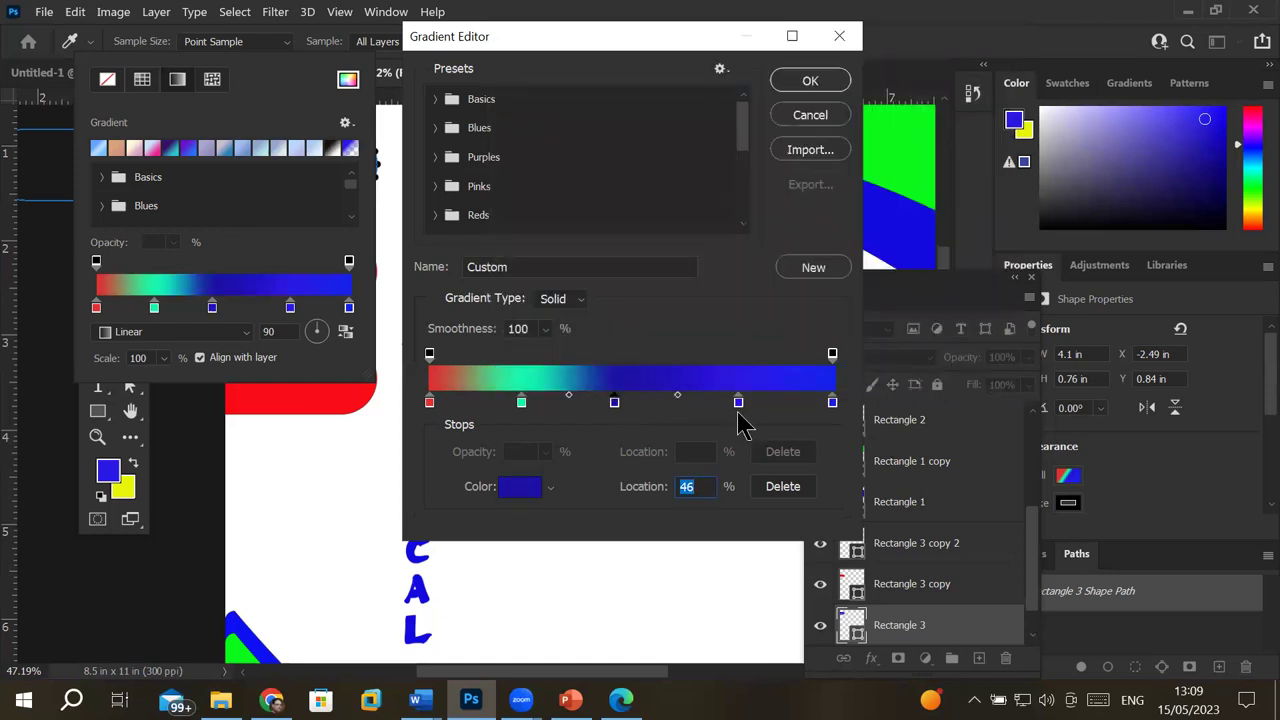
# Step: Colour the 77% stop dark pink and apply the five-stop gradient to the bar
pyautogui.doubleClick(739, 404)
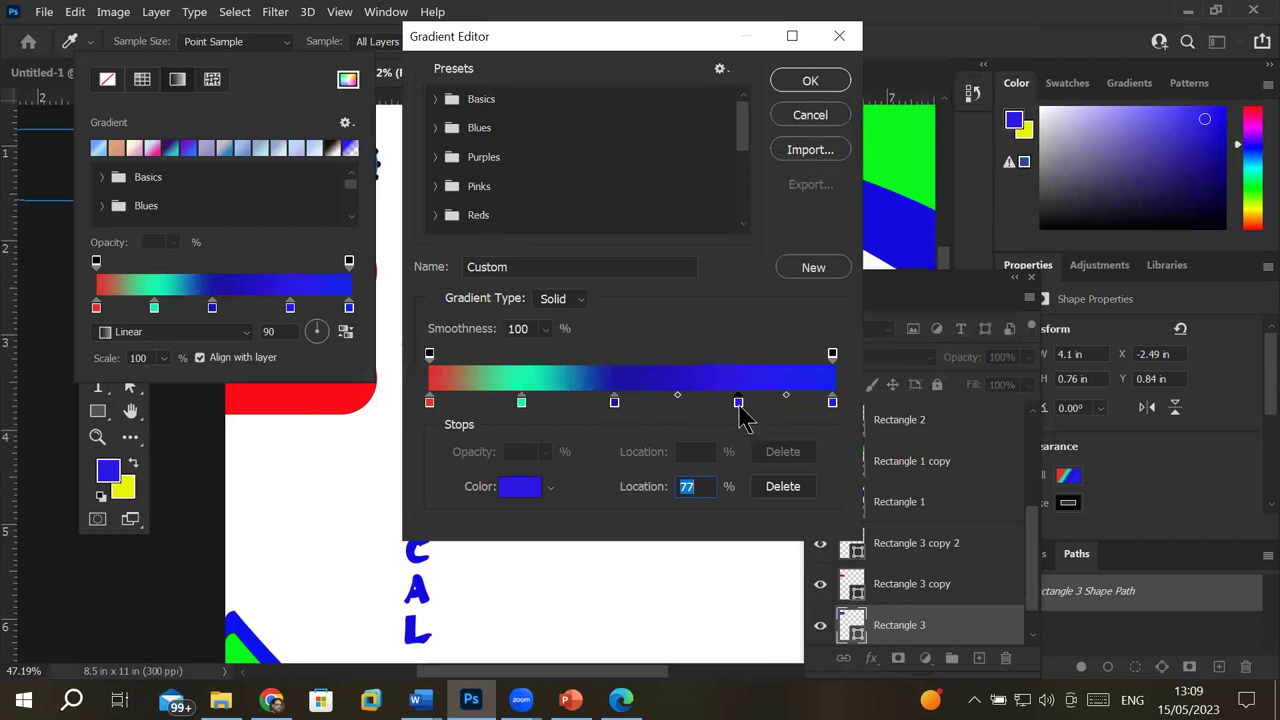
pyautogui.click(775, 77)
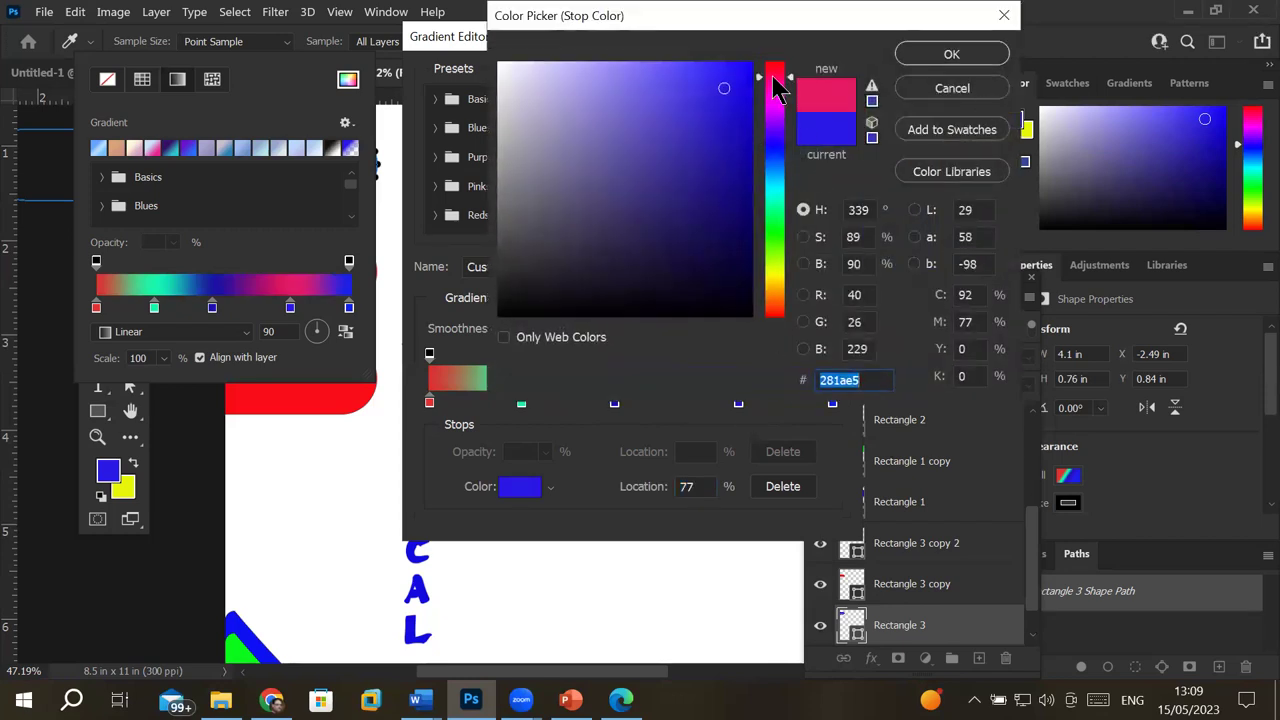
pyautogui.click(669, 140)
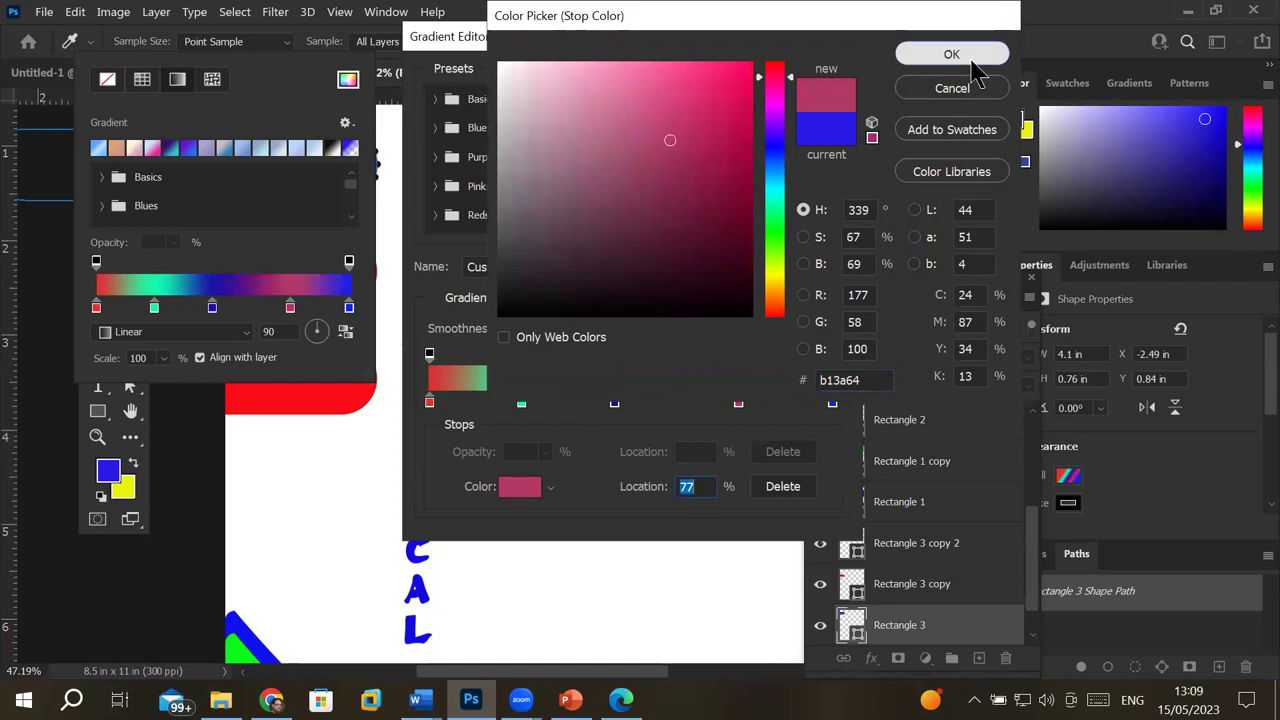
pyautogui.click(962, 57)
pyautogui.click(808, 82)
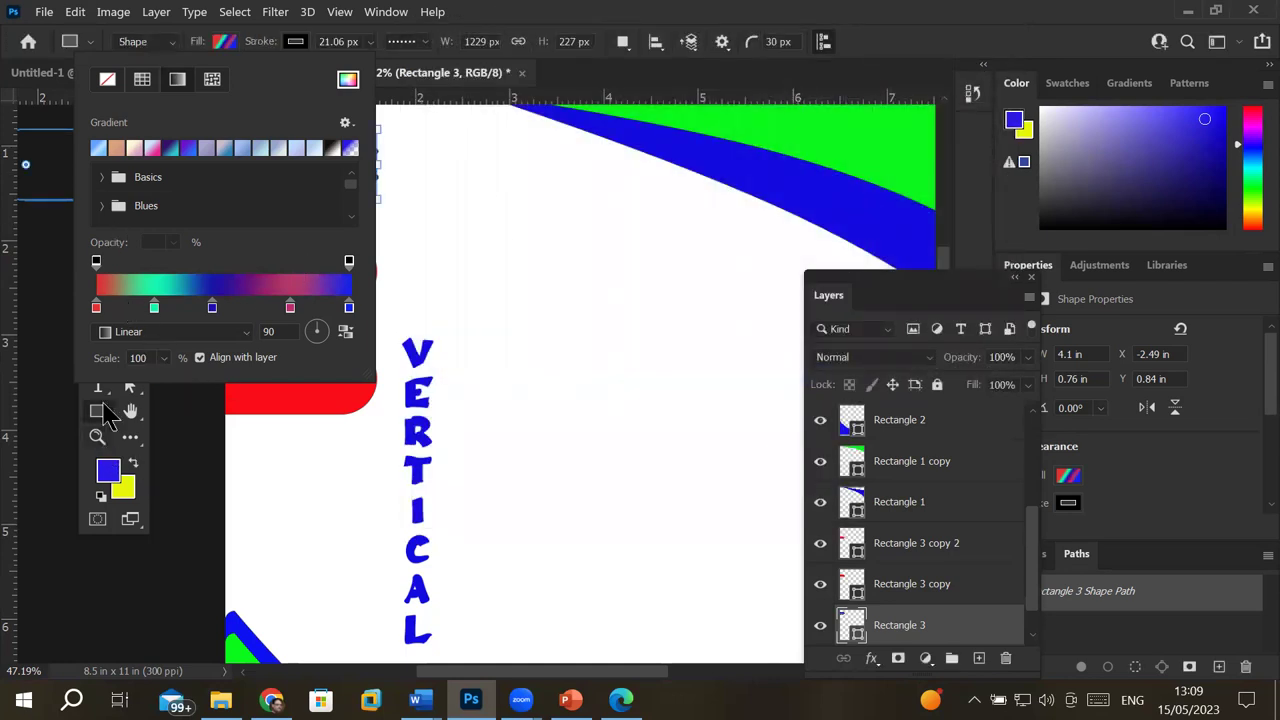
pyautogui.click(100, 423)
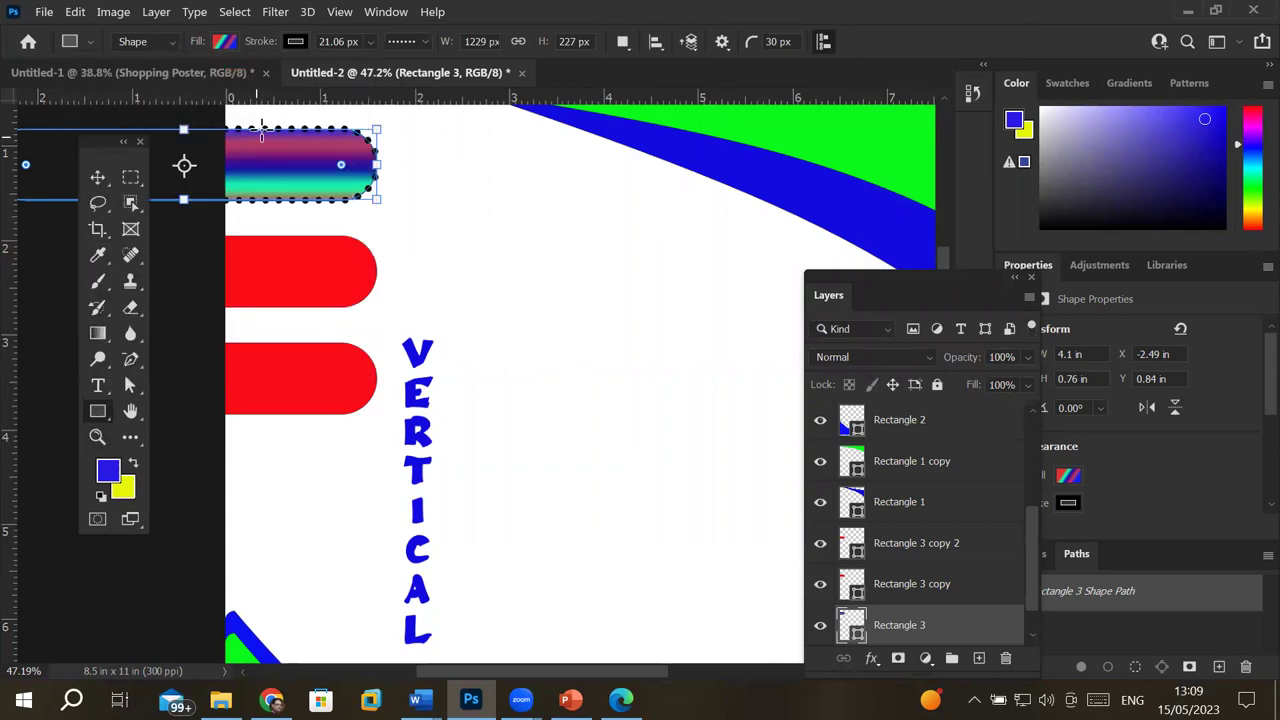
pyautogui.scroll(2, 265, 120)
pyautogui.scroll(3, 265, 120)
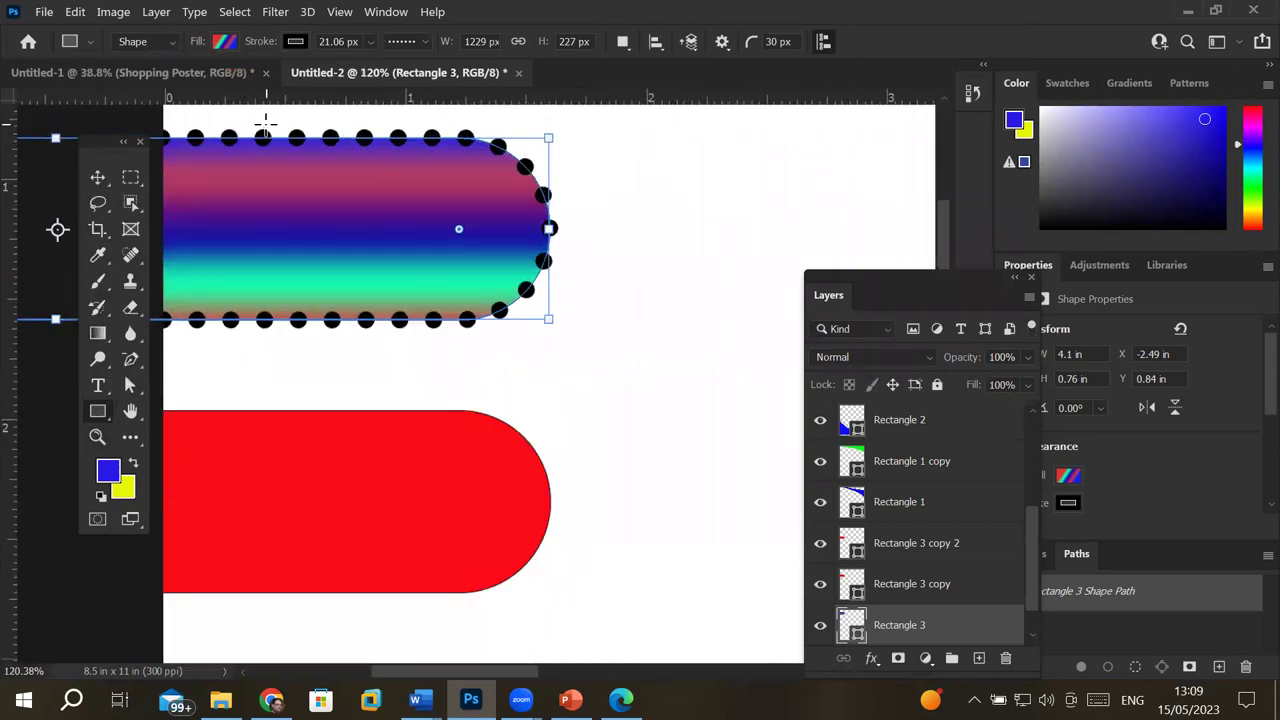
# Step: Switch the bar's fill to a pattern and browse the Trees, Grass and Water groups
pyautogui.click(225, 44)
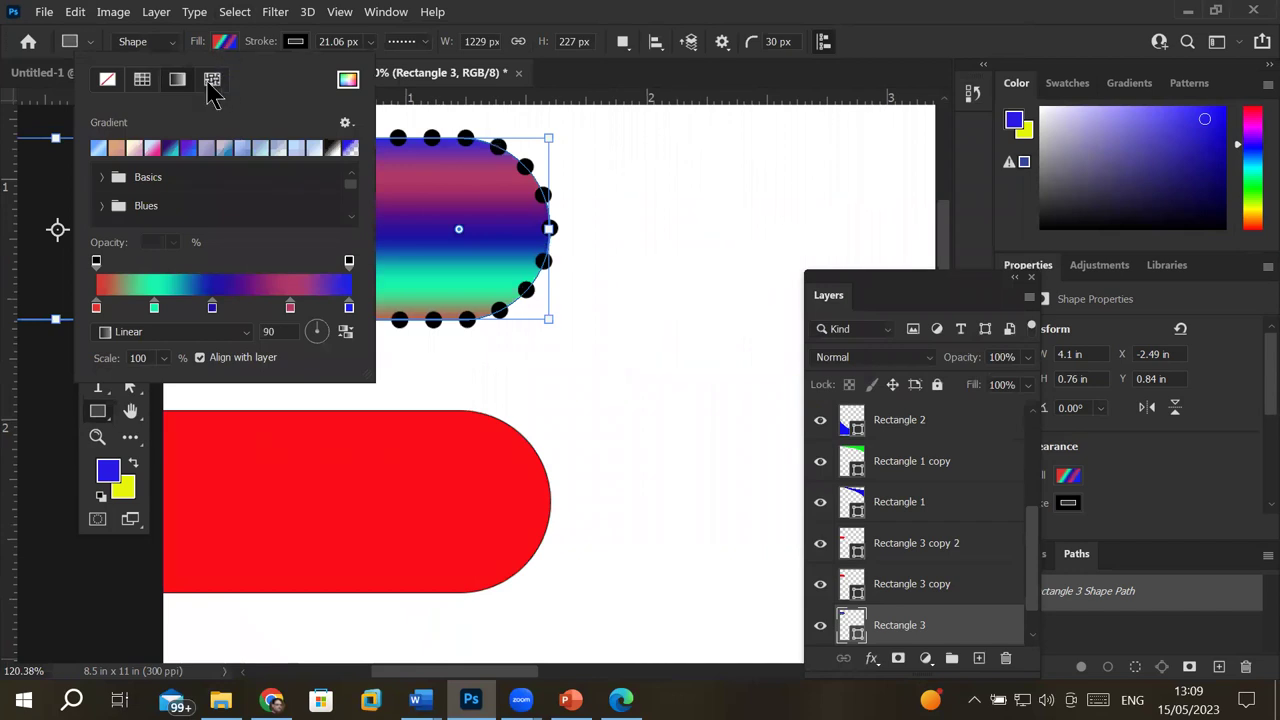
pyautogui.click(212, 80)
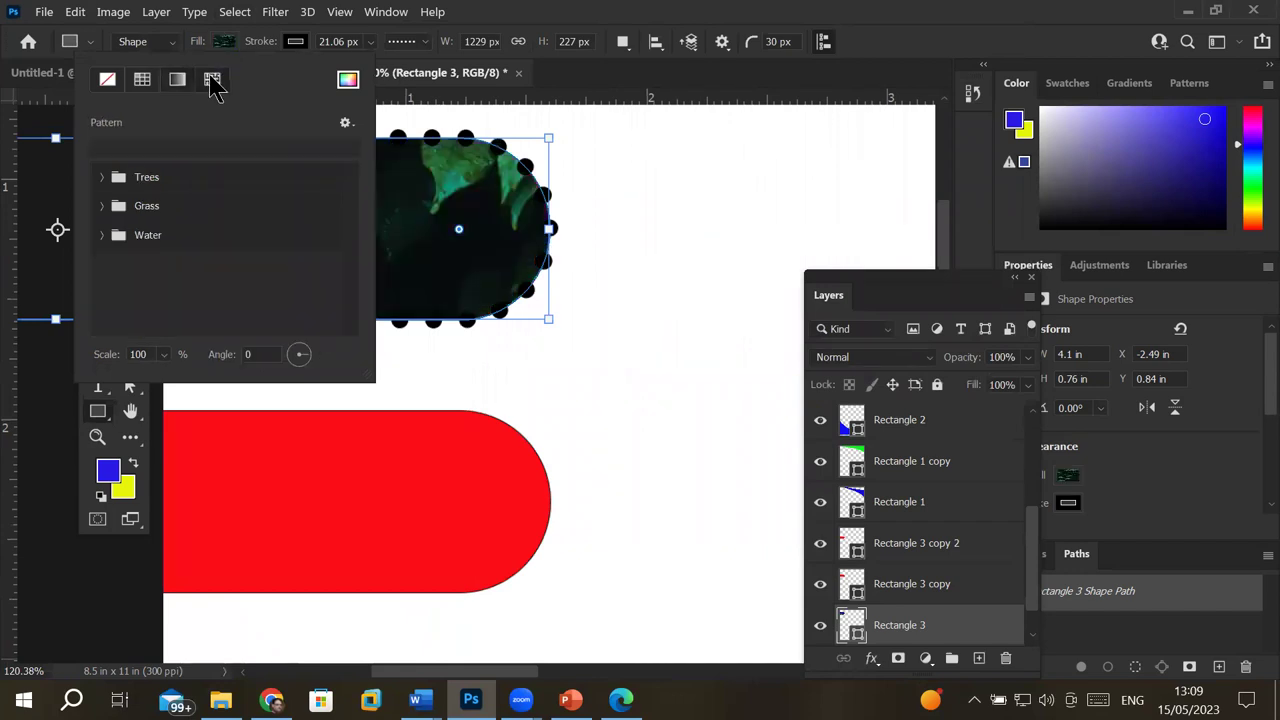
pyautogui.click(102, 178)
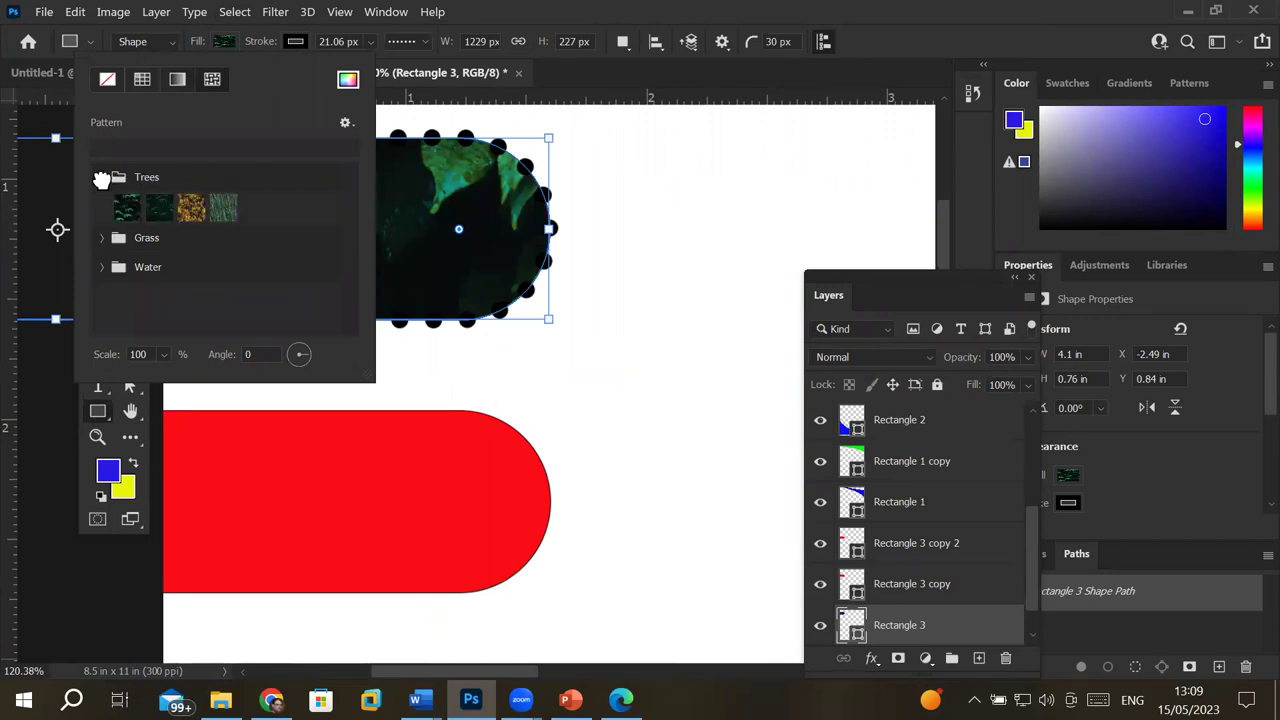
pyautogui.click(102, 178)
pyautogui.click(103, 206)
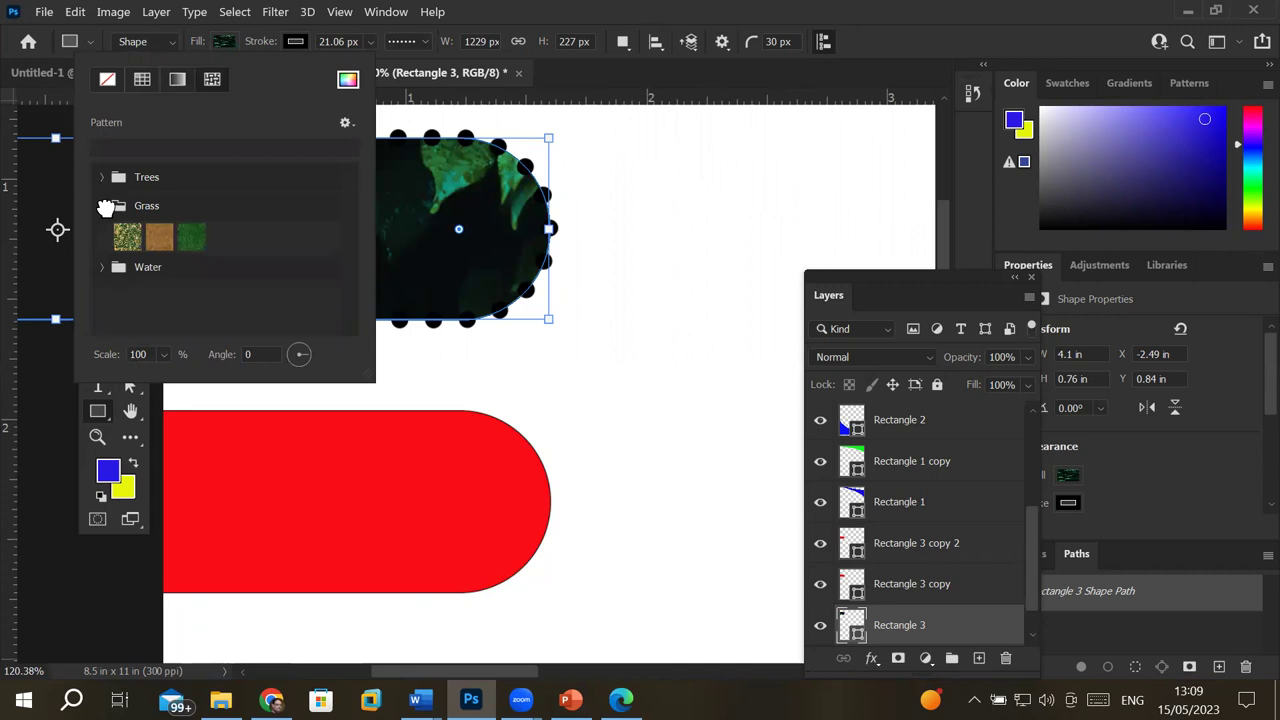
pyautogui.click(103, 206)
pyautogui.click(103, 234)
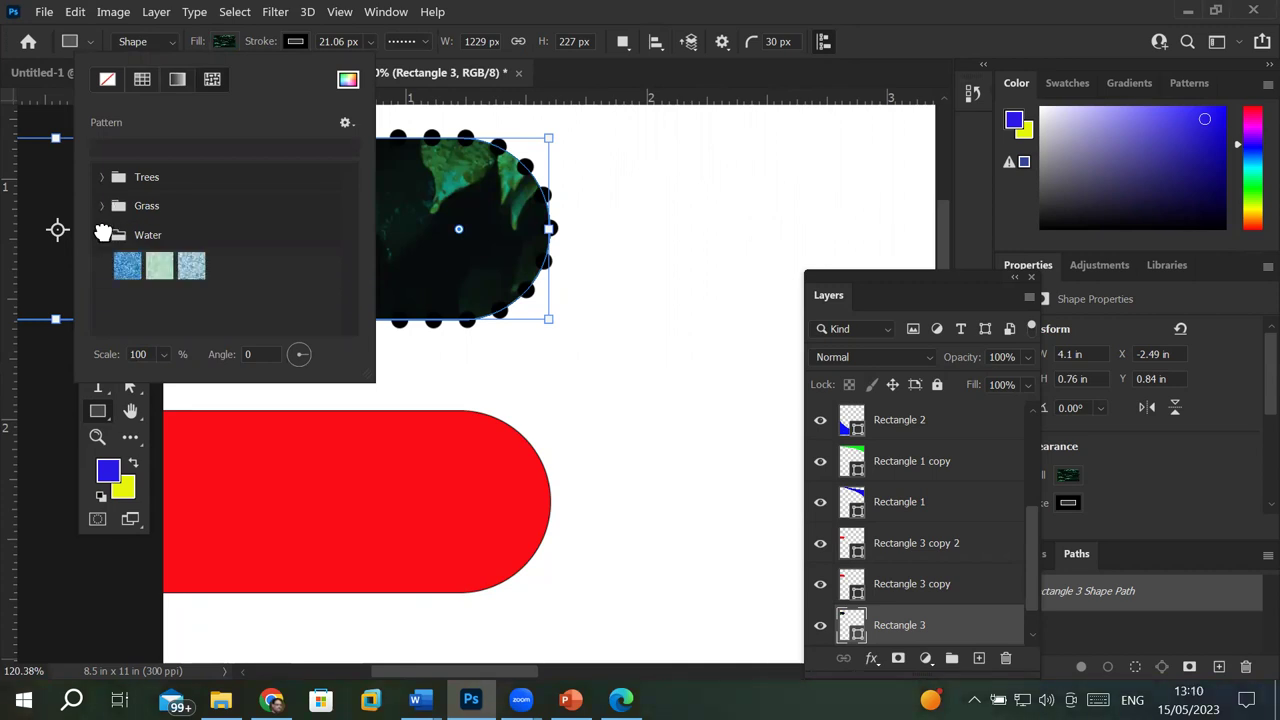
pyautogui.click(103, 234)
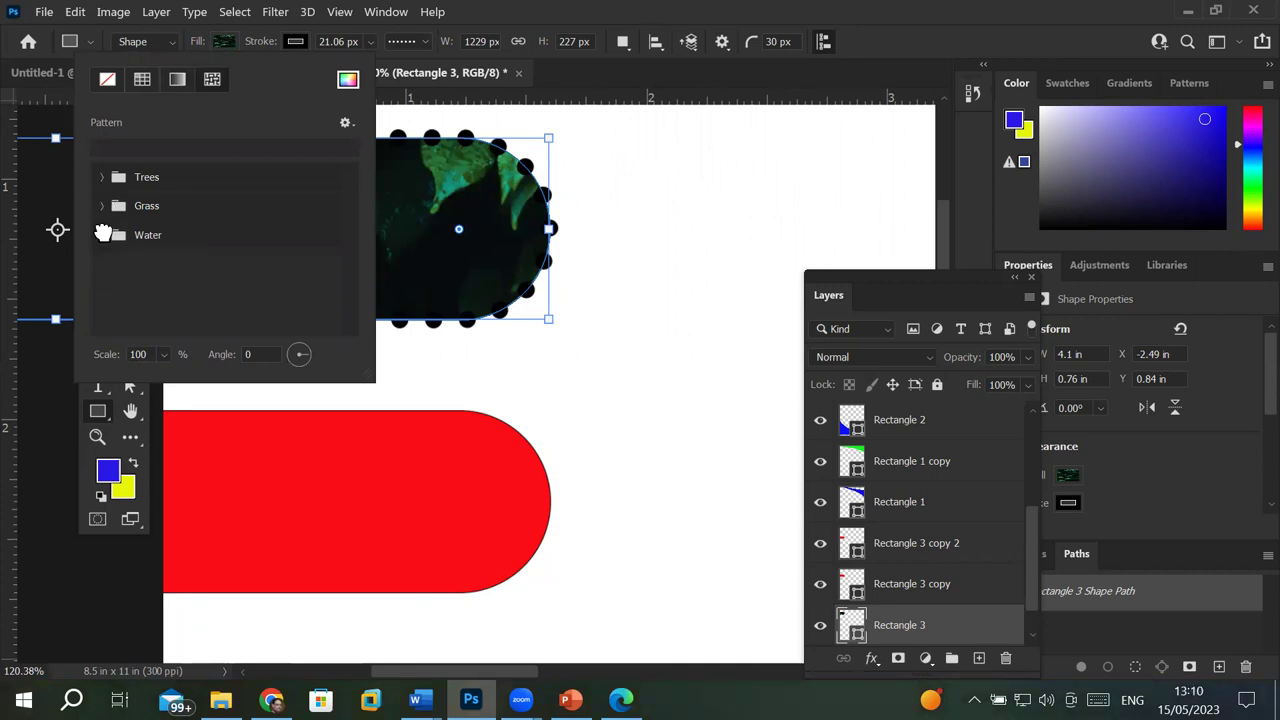
# Step: Check the pattern library options, close the fill panel, and look for Define Pattern in Edit
pyautogui.click(347, 126)
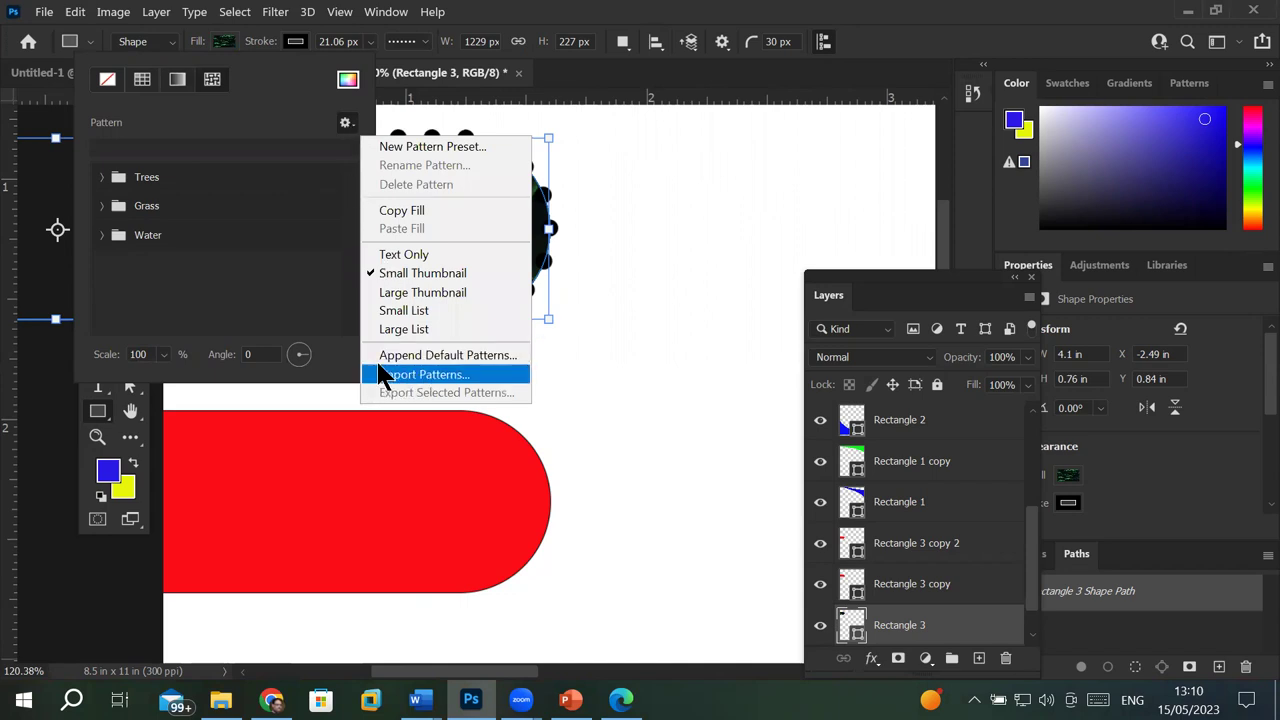
pyautogui.click(206, 272)
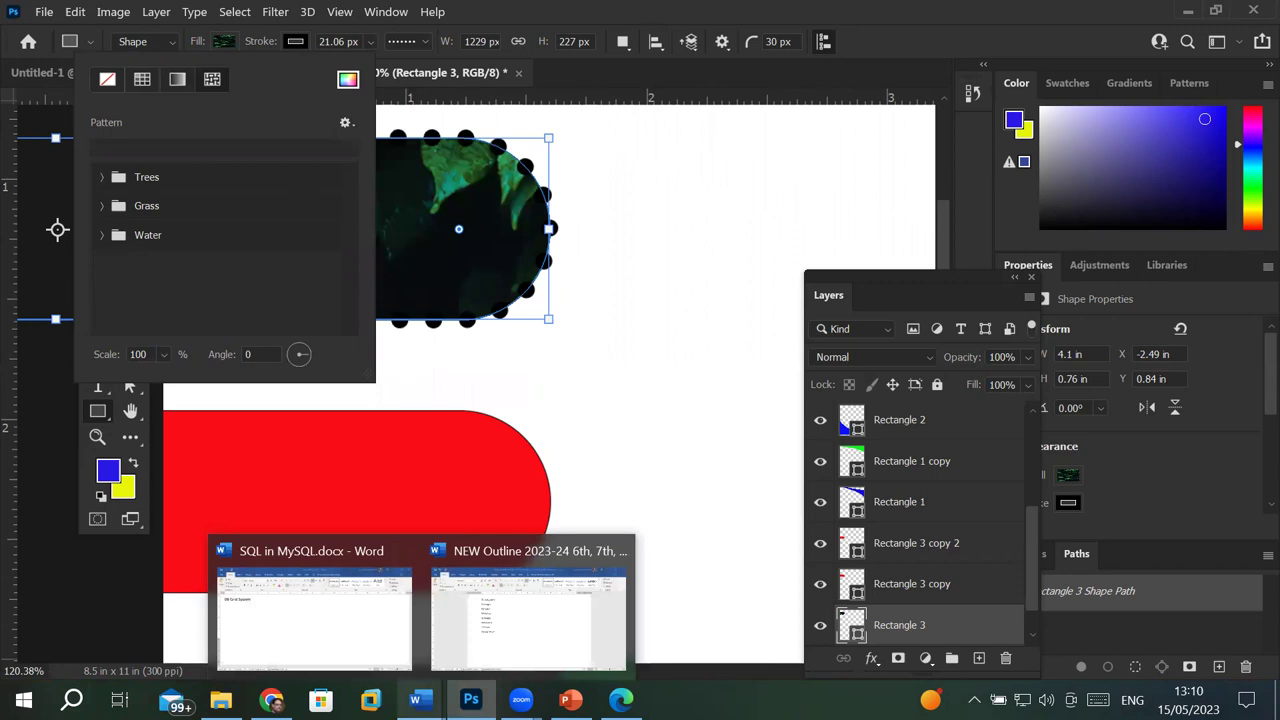
pyautogui.moveTo(470, 699)
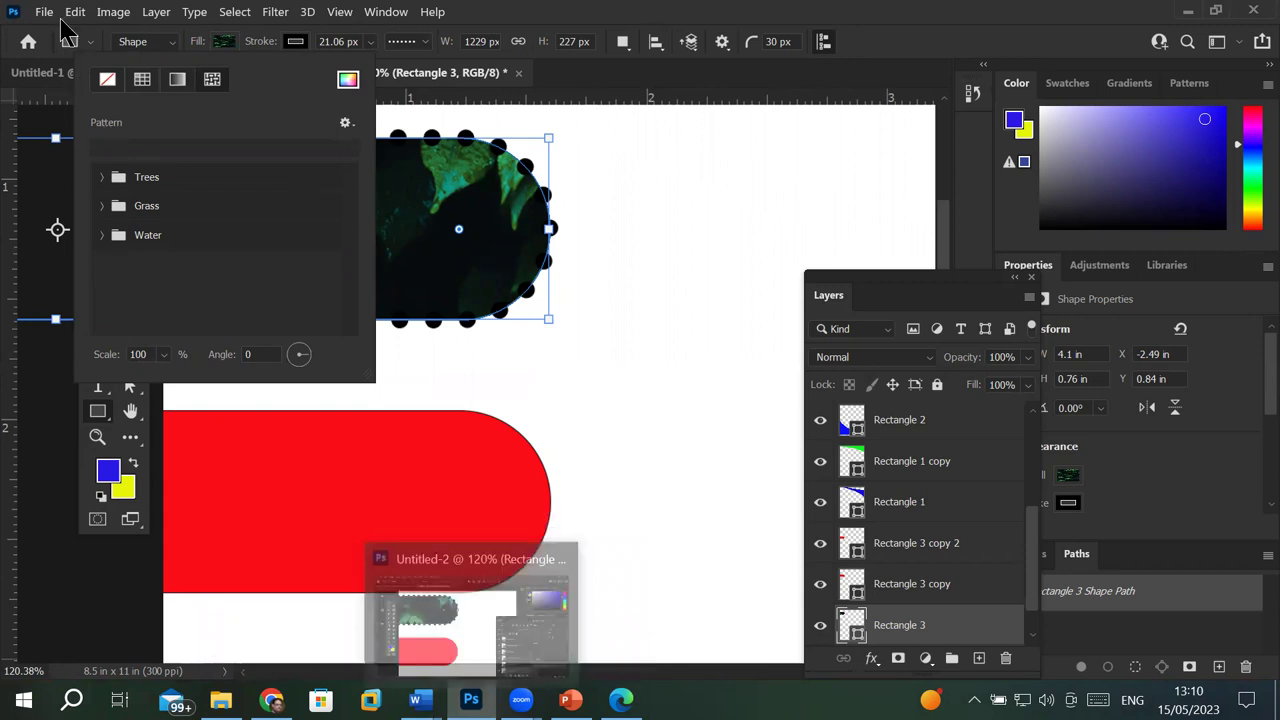
pyautogui.click(75, 20)
pyautogui.click(75, 14)
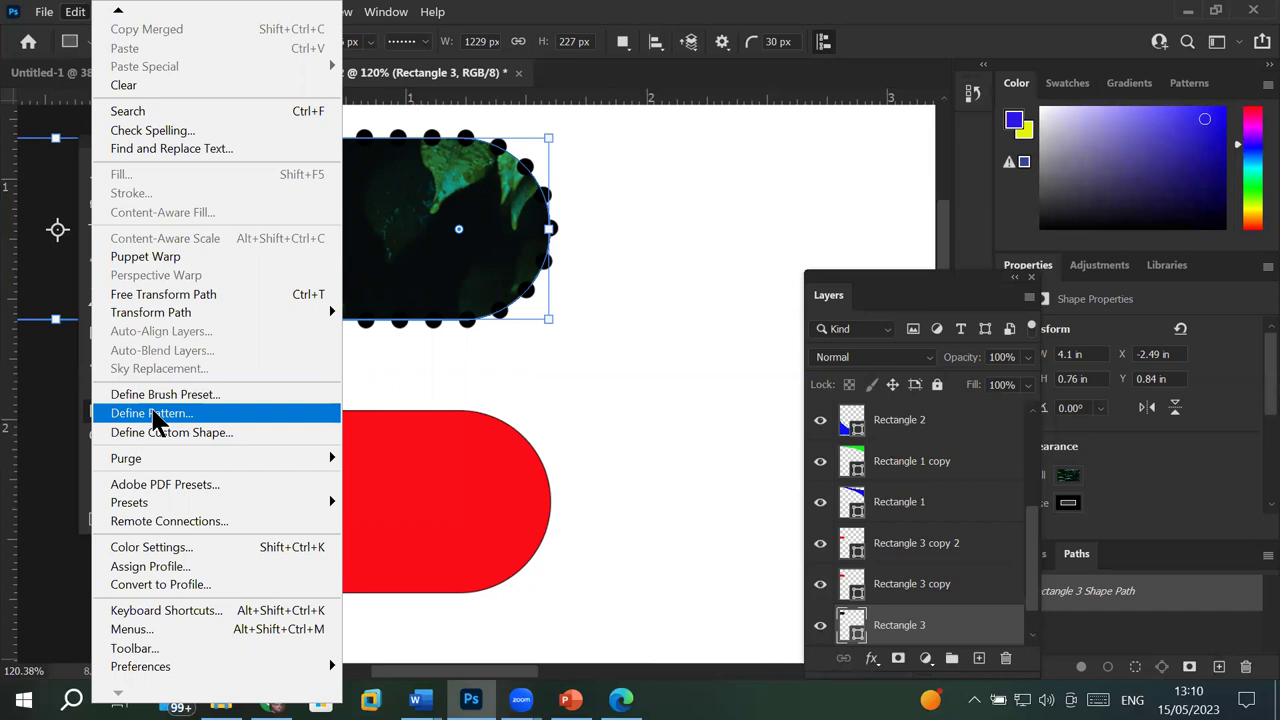
# Step: Check the available fill patterns, then follow the lesson slide's myPhotoshopBrushes download link
pyautogui.click(155, 418)
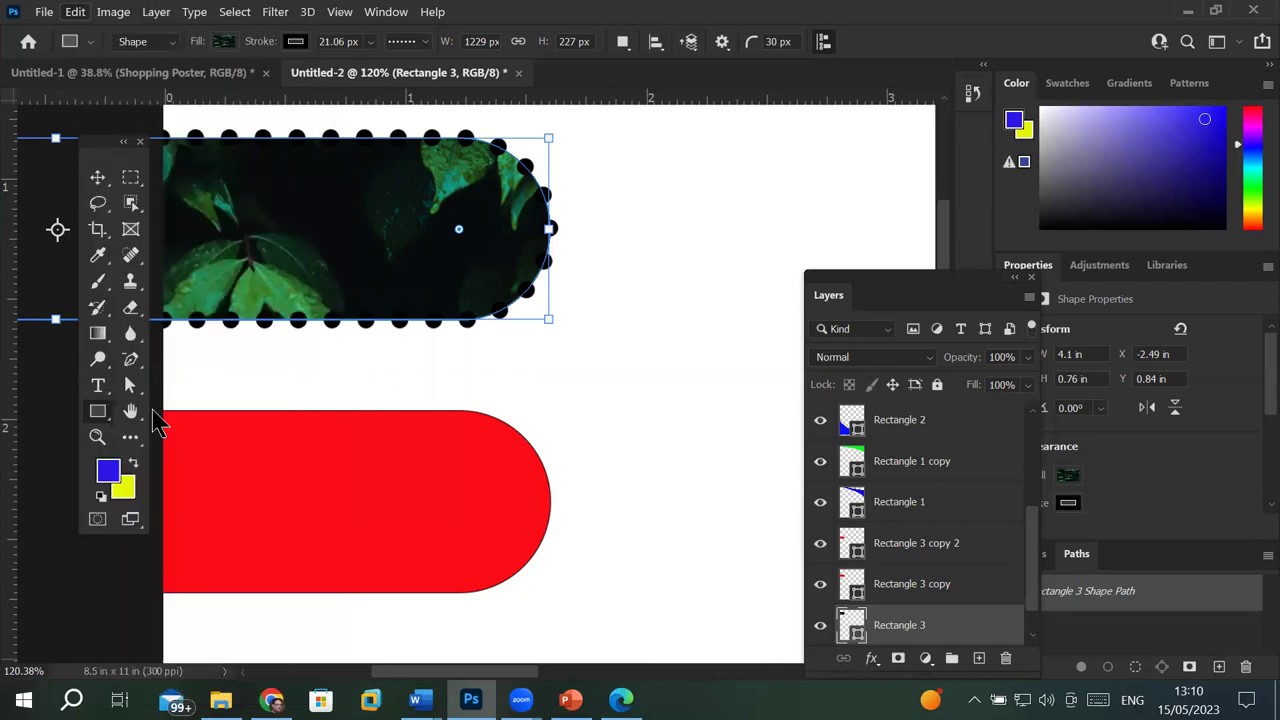
pyautogui.click(226, 45)
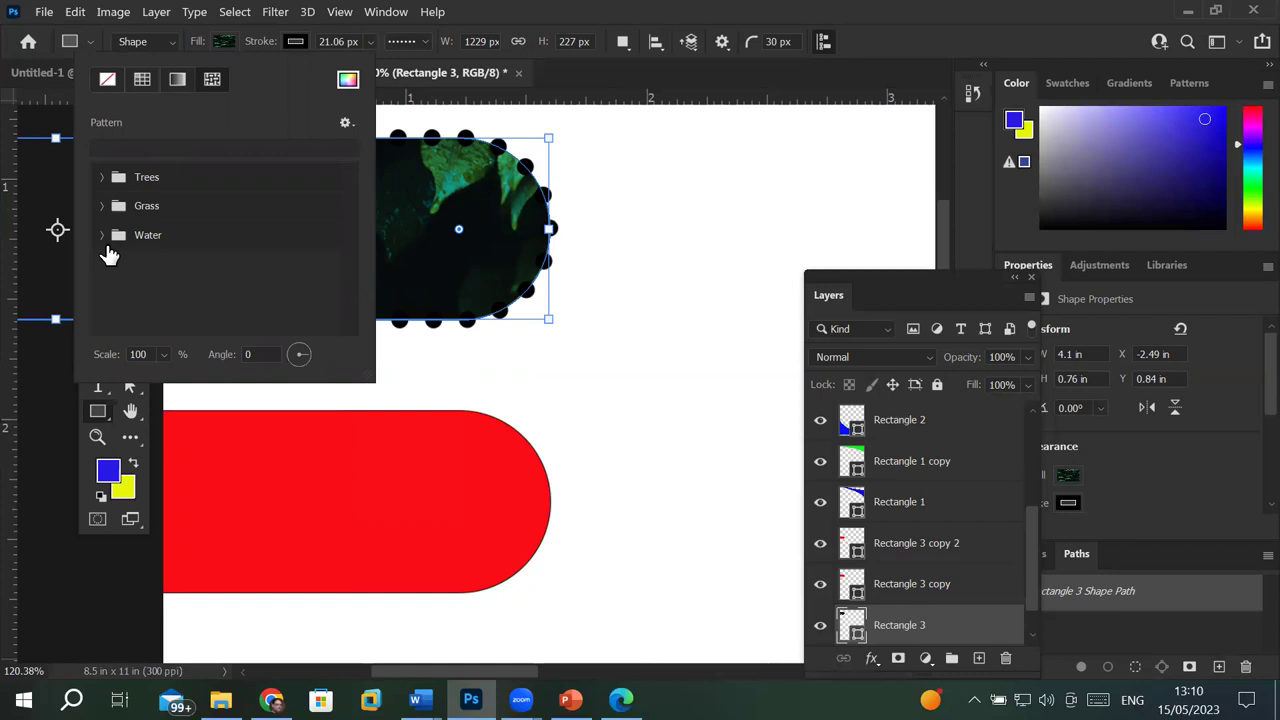
pyautogui.press('Escape')
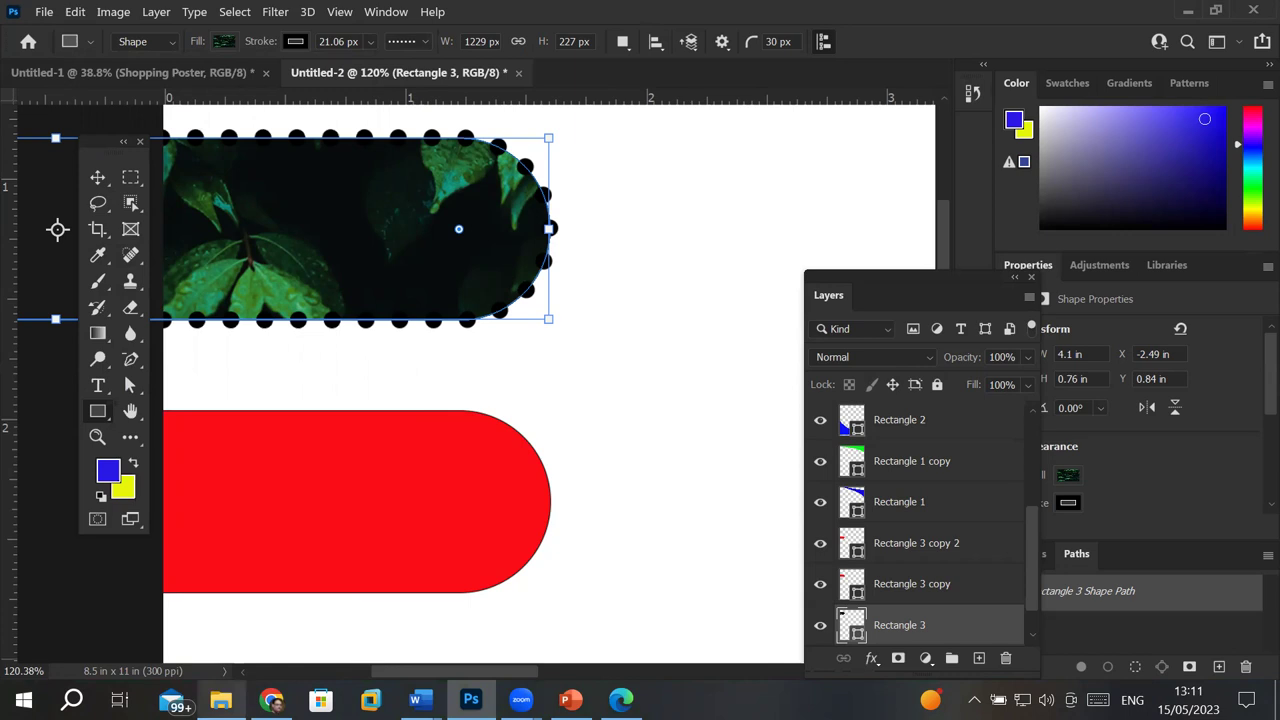
pyautogui.click(221, 699)
pyautogui.moveTo(570, 699)
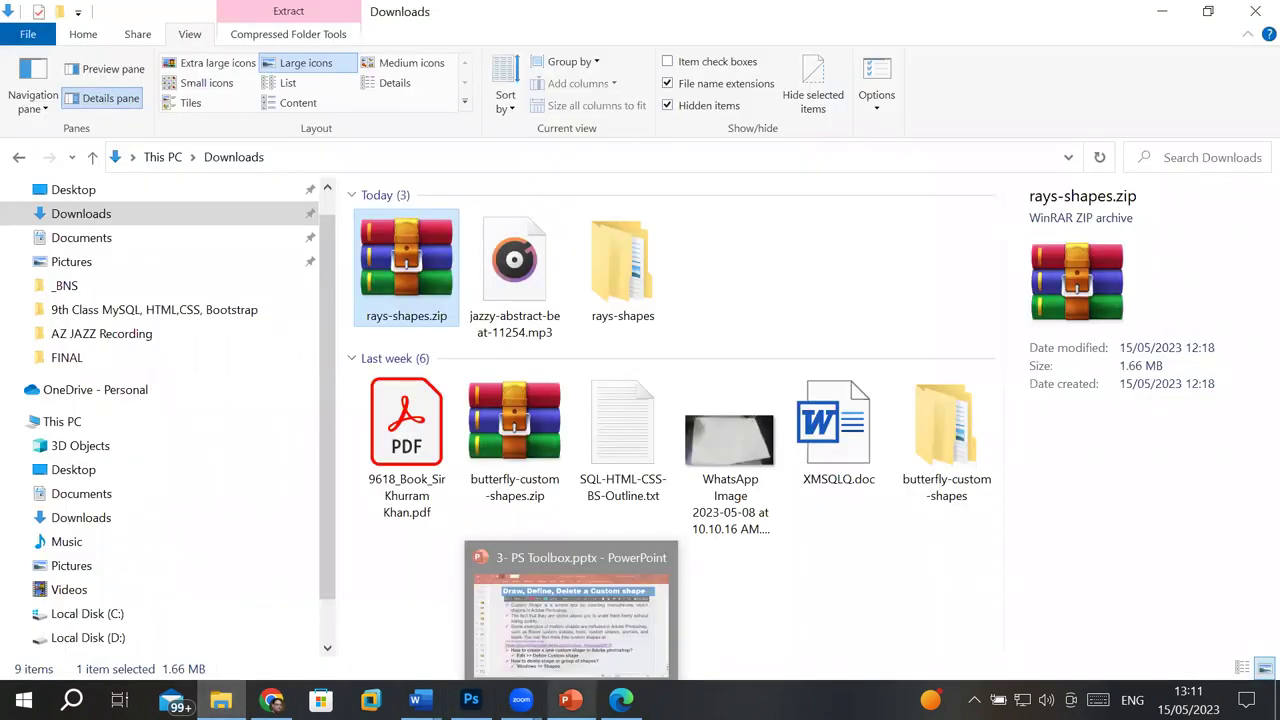
pyautogui.click(570, 699)
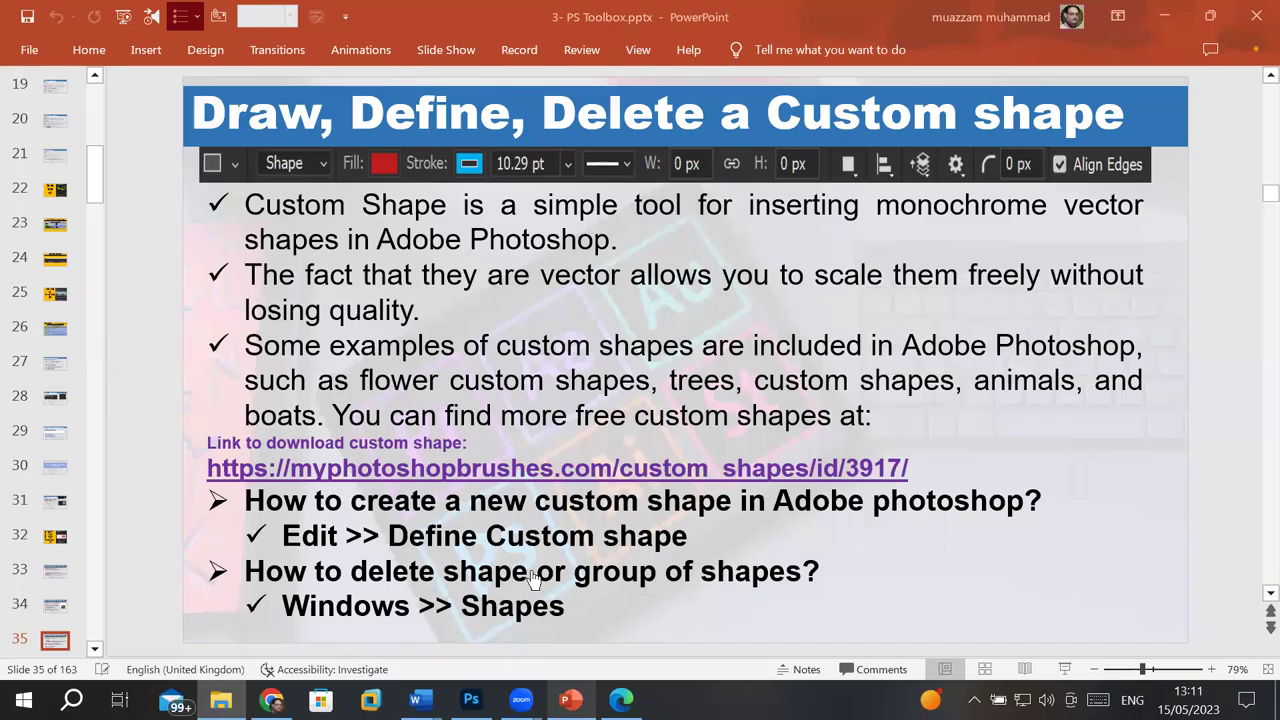
pyautogui.keyDown('ctrl'); pyautogui.click(643, 468); pyautogui.keyUp('ctrl')
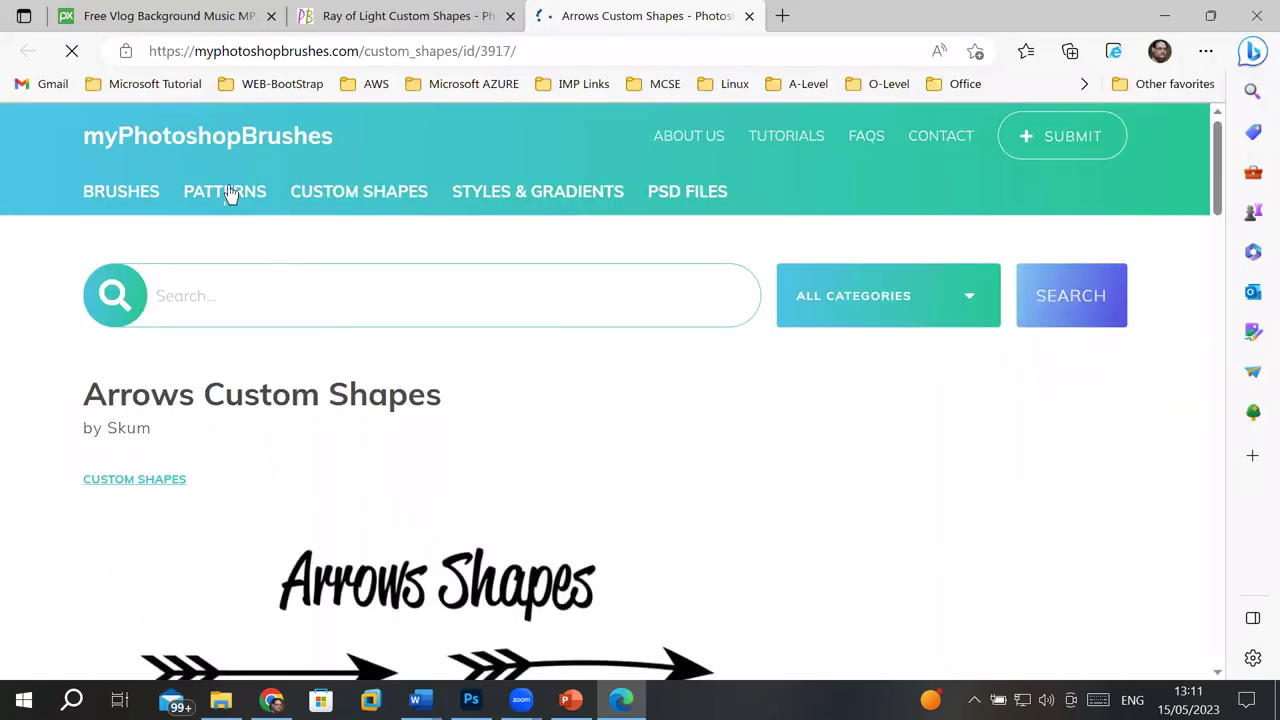
# Step: Go to the site's Patterns section and open the Dino Pattern page
pyautogui.click(229, 192)
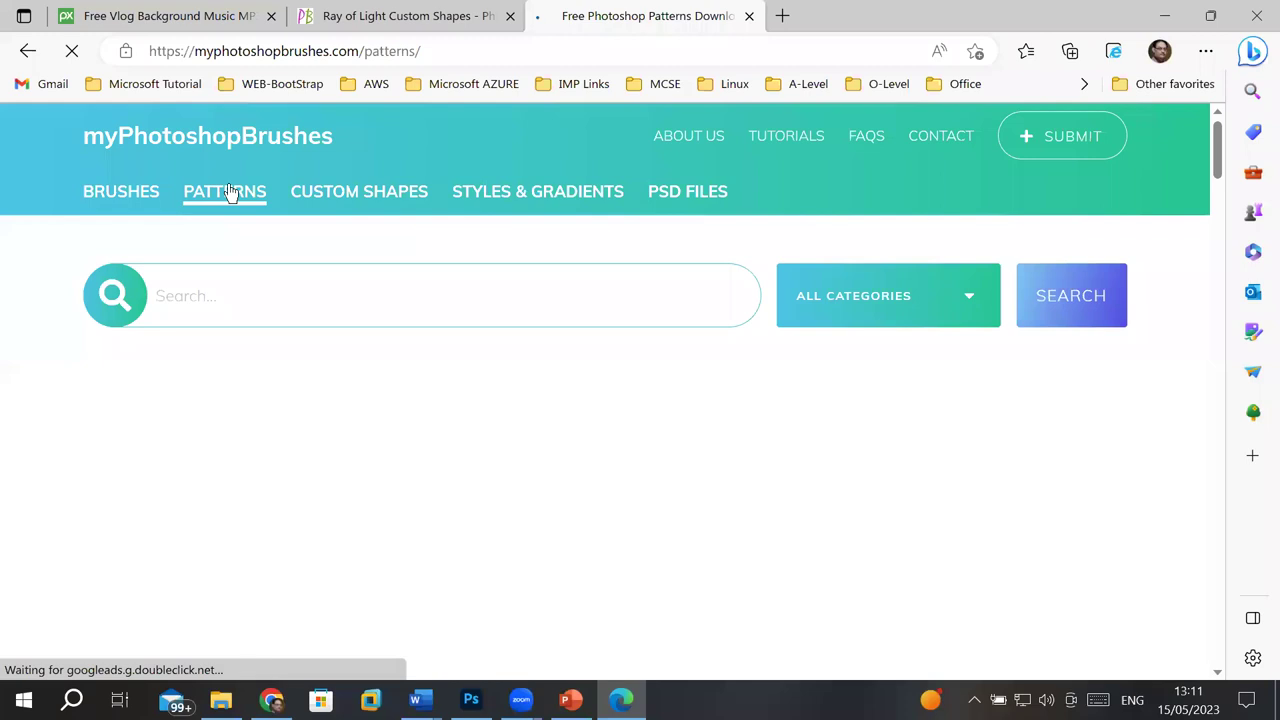
pyautogui.scroll(-3, 558, 414)
pyautogui.scroll(-3, 557, 407)
pyautogui.scroll(-2, 557, 407)
pyautogui.scroll(-2, 557, 407)
pyautogui.scroll(-2, 557, 407)
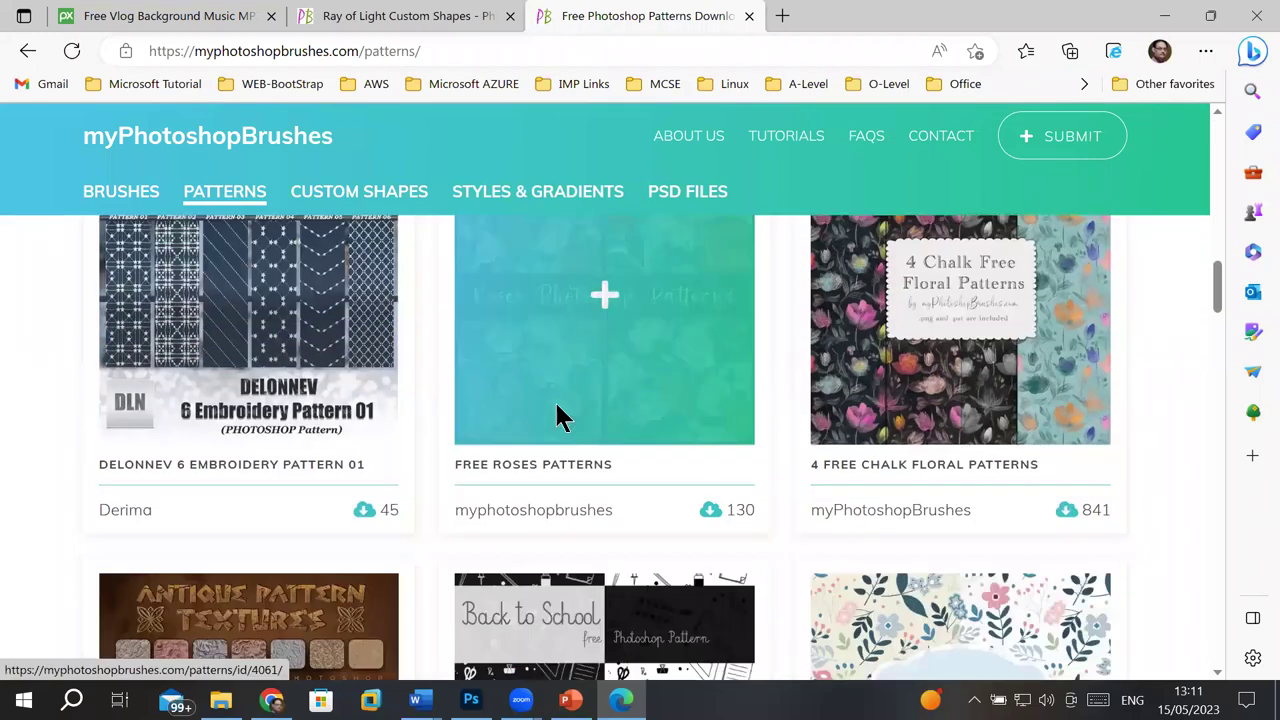
pyautogui.scroll(-2, 651, 416)
pyautogui.scroll(-2, 650, 414)
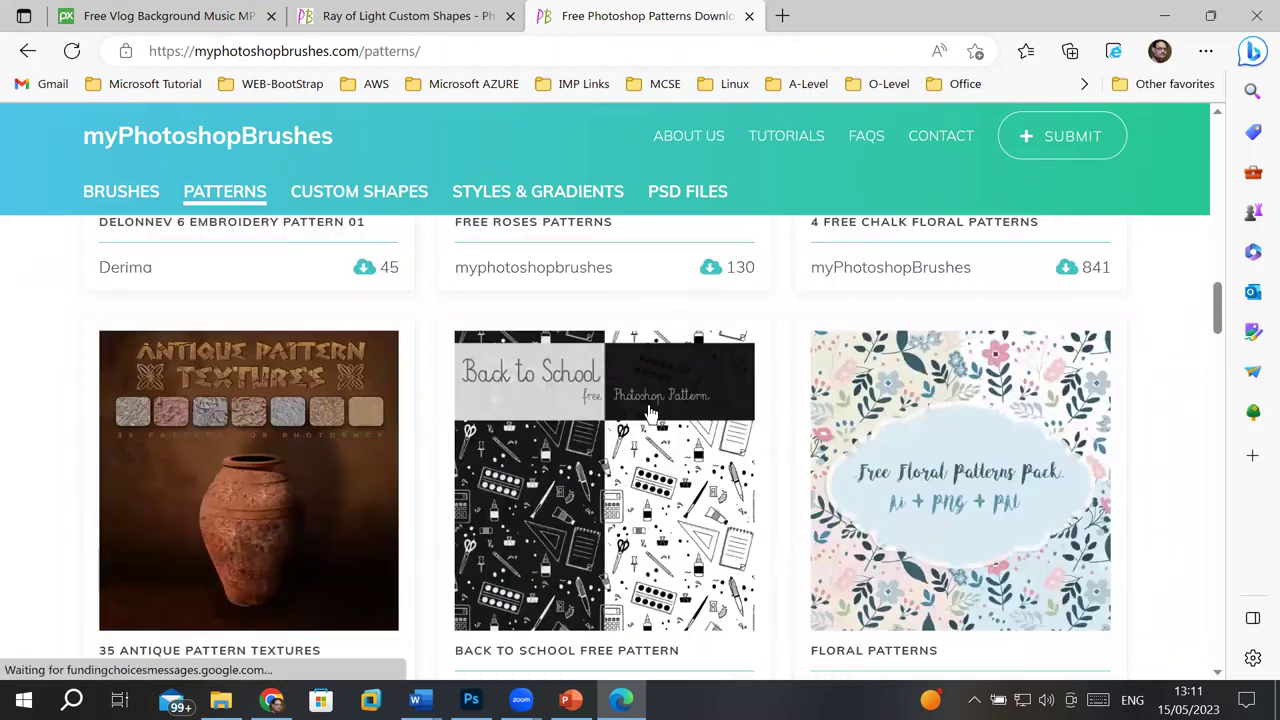
pyautogui.scroll(-3, 669, 426)
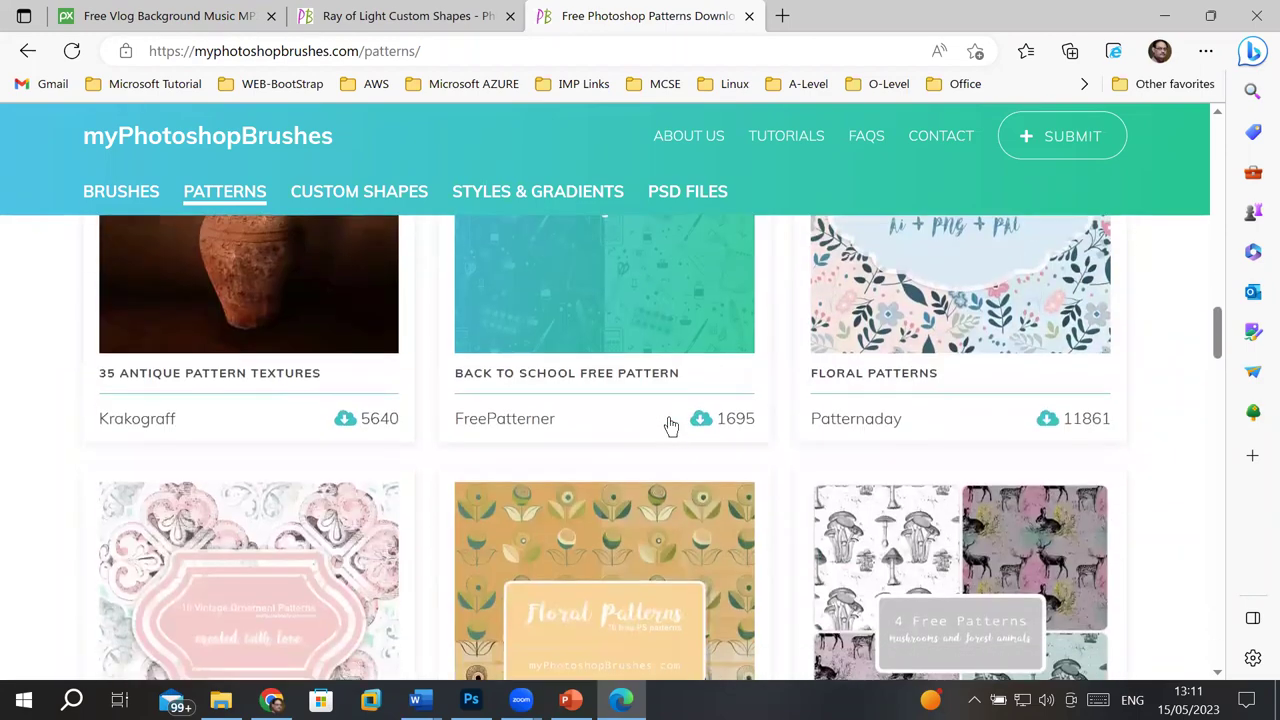
pyautogui.scroll(-3, 670, 426)
pyautogui.scroll(-3, 670, 426)
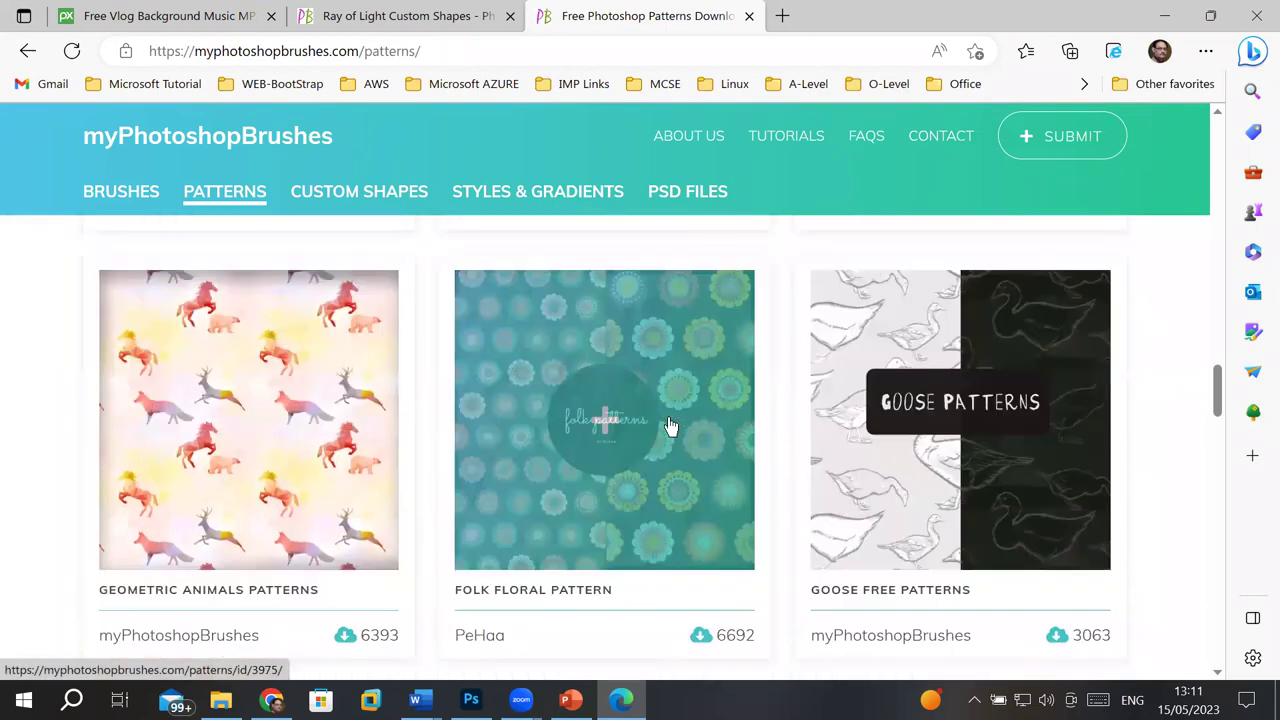
pyautogui.scroll(-1, 670, 426)
pyautogui.scroll(-2, 671, 423)
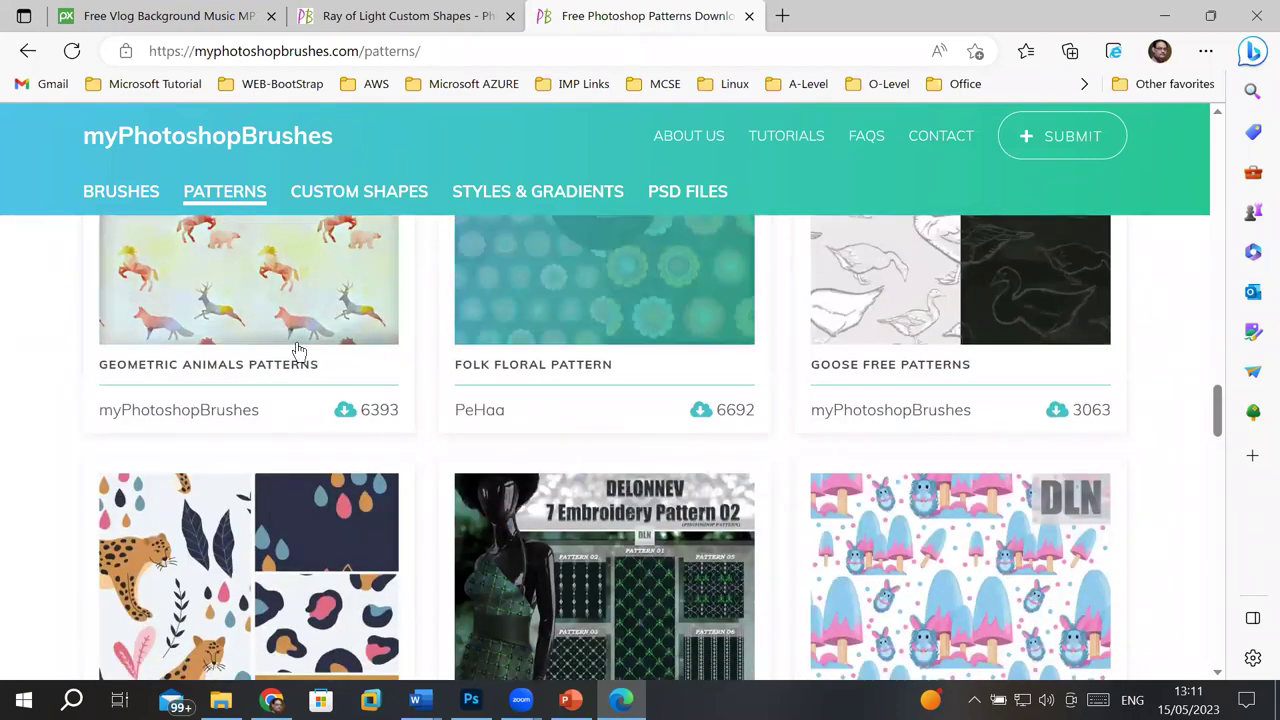
pyautogui.scroll(-2, 586, 440)
pyautogui.scroll(-2, 586, 440)
pyautogui.scroll(-2, 586, 440)
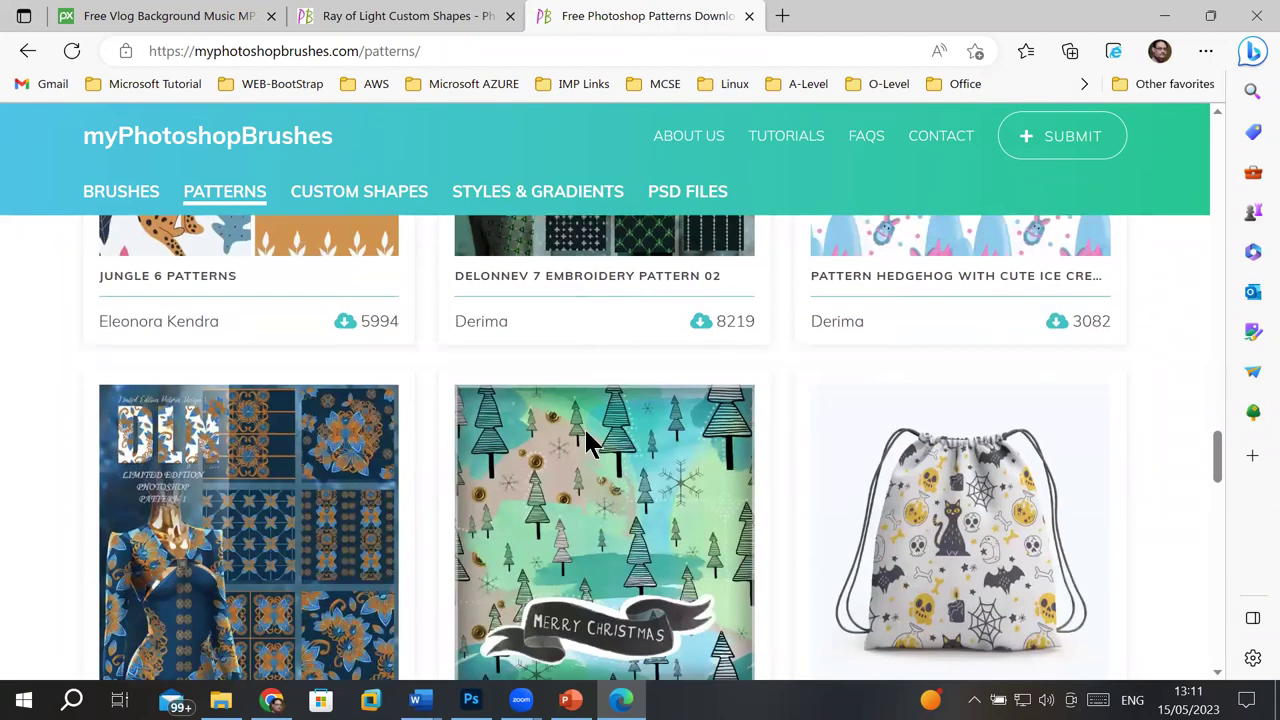
pyautogui.scroll(-2, 610, 410)
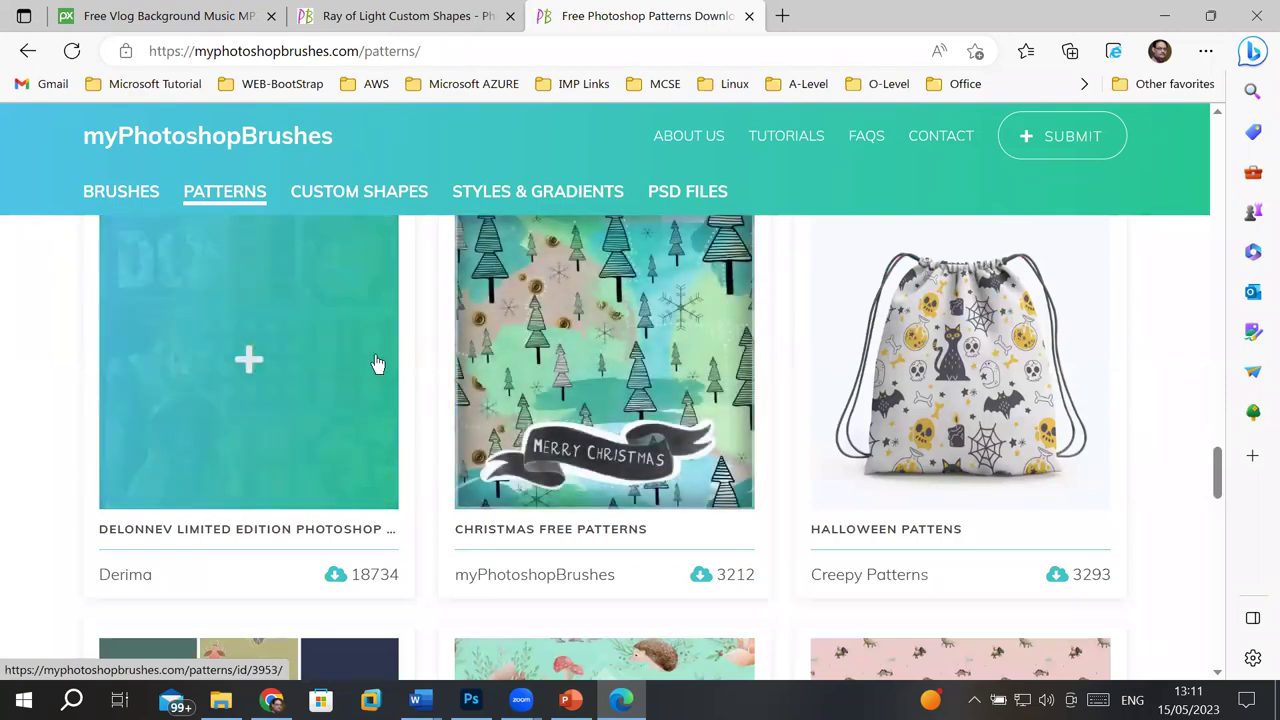
pyautogui.scroll(-3, 398, 430)
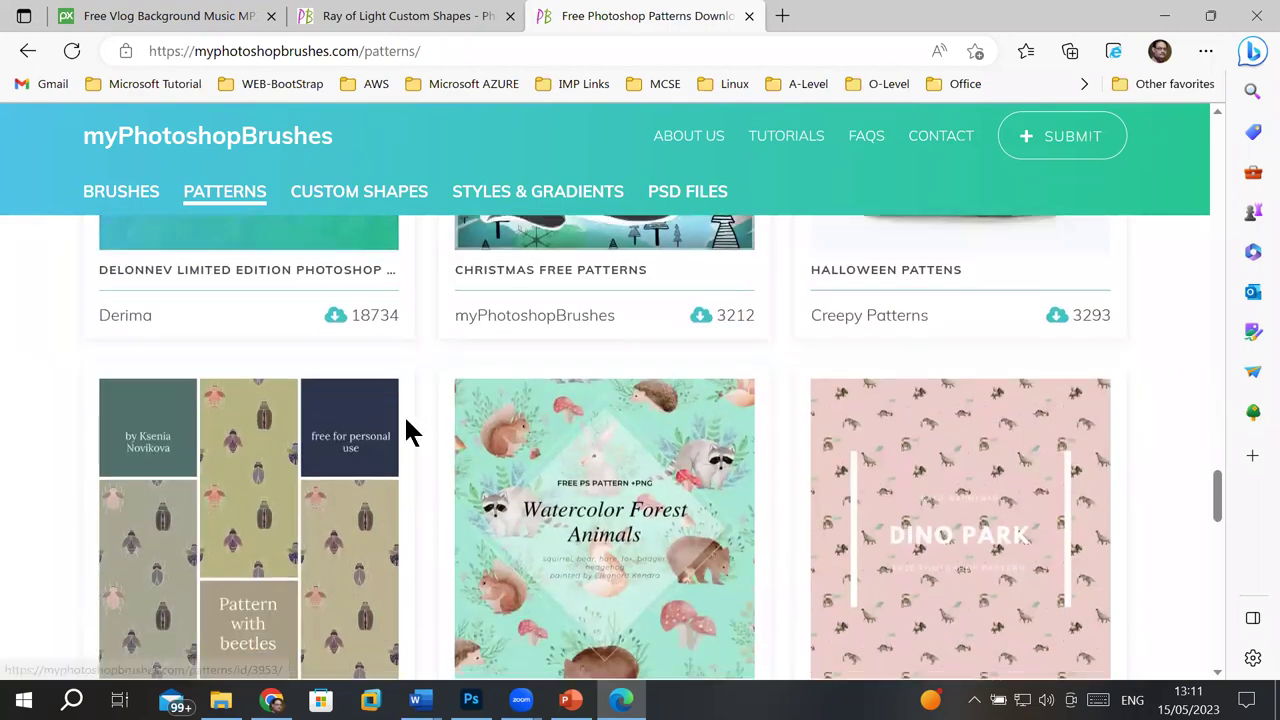
pyautogui.scroll(-2, 404, 465)
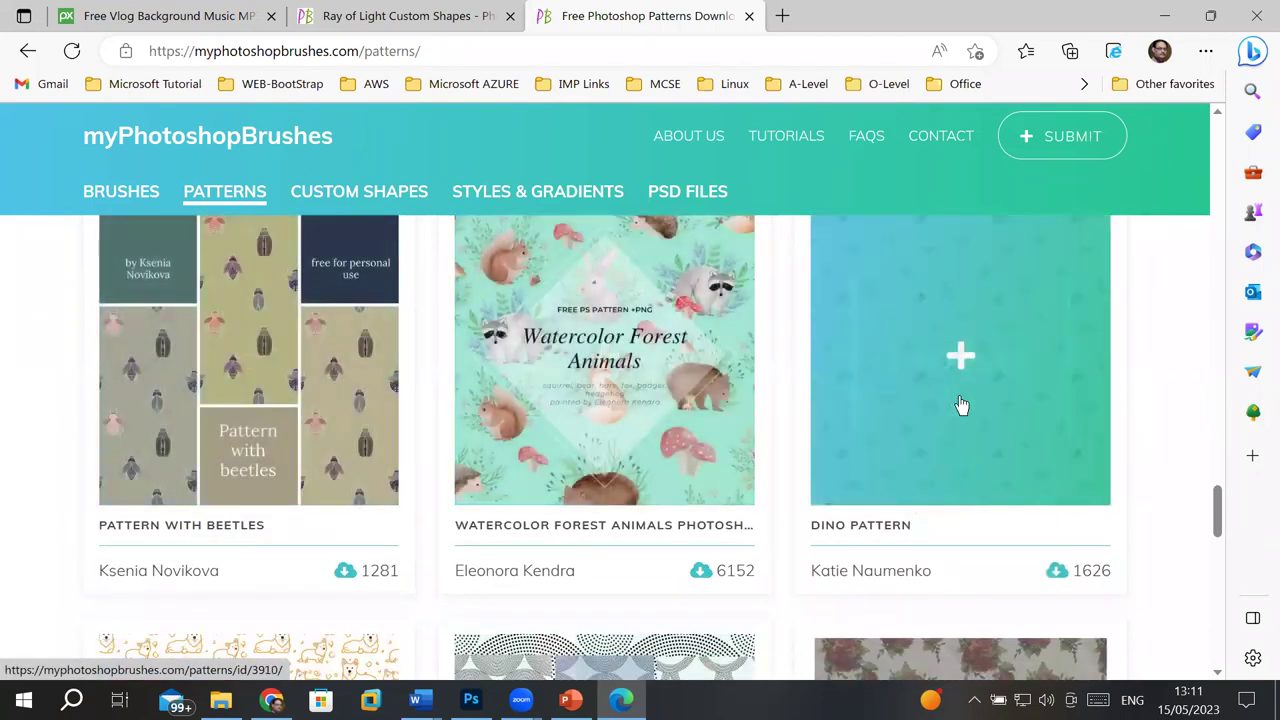
pyautogui.scroll(-1, 1040, 450)
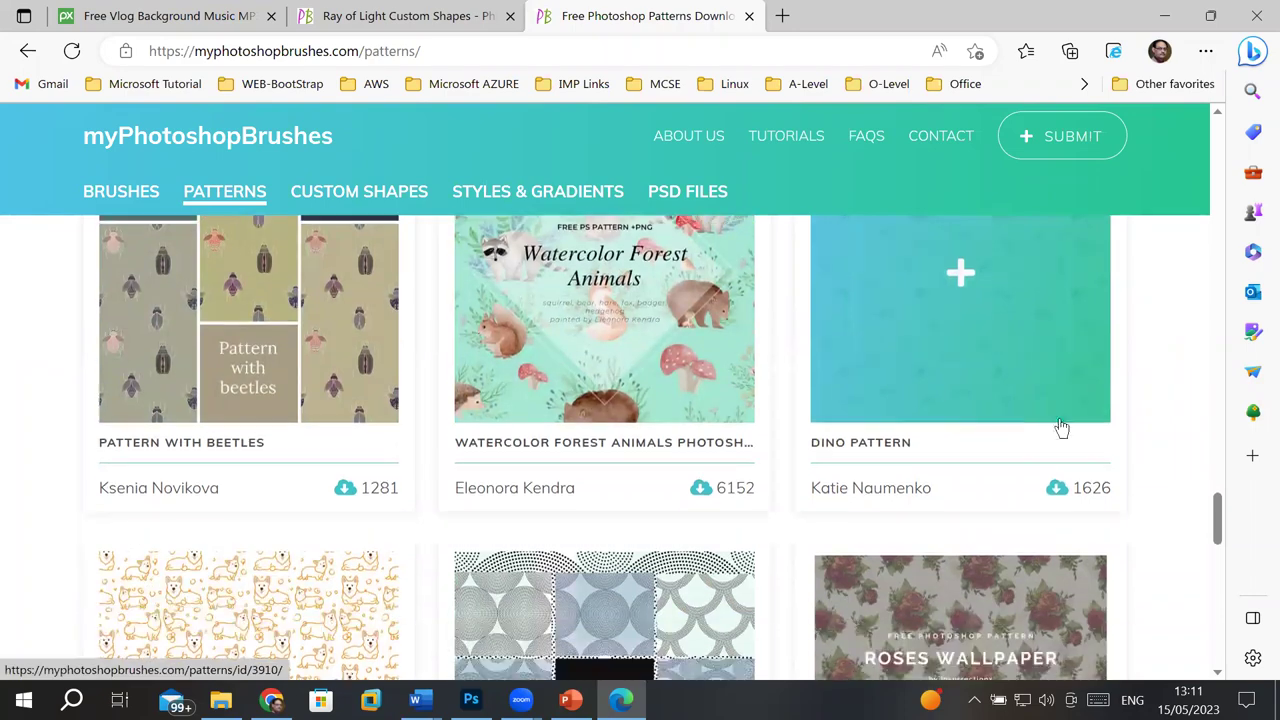
pyautogui.scroll(-3, 1114, 414)
pyautogui.moveTo(960, 610)
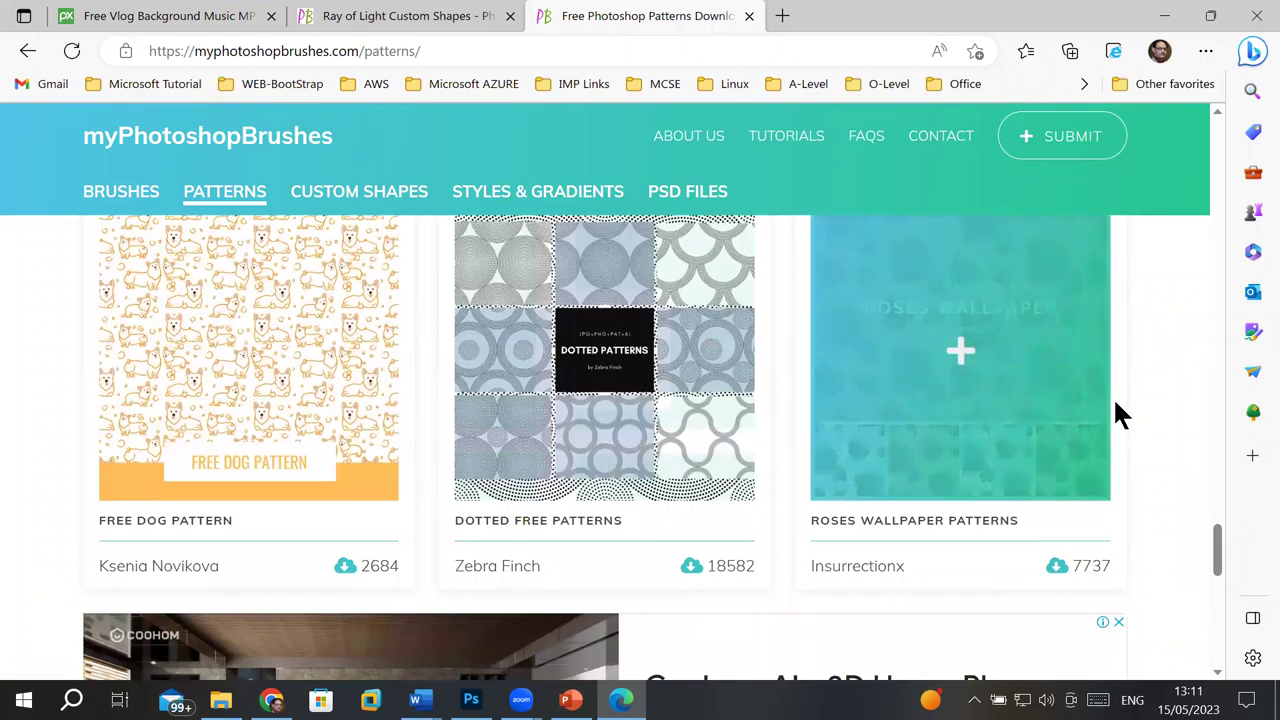
pyautogui.scroll(-2, 1120, 414)
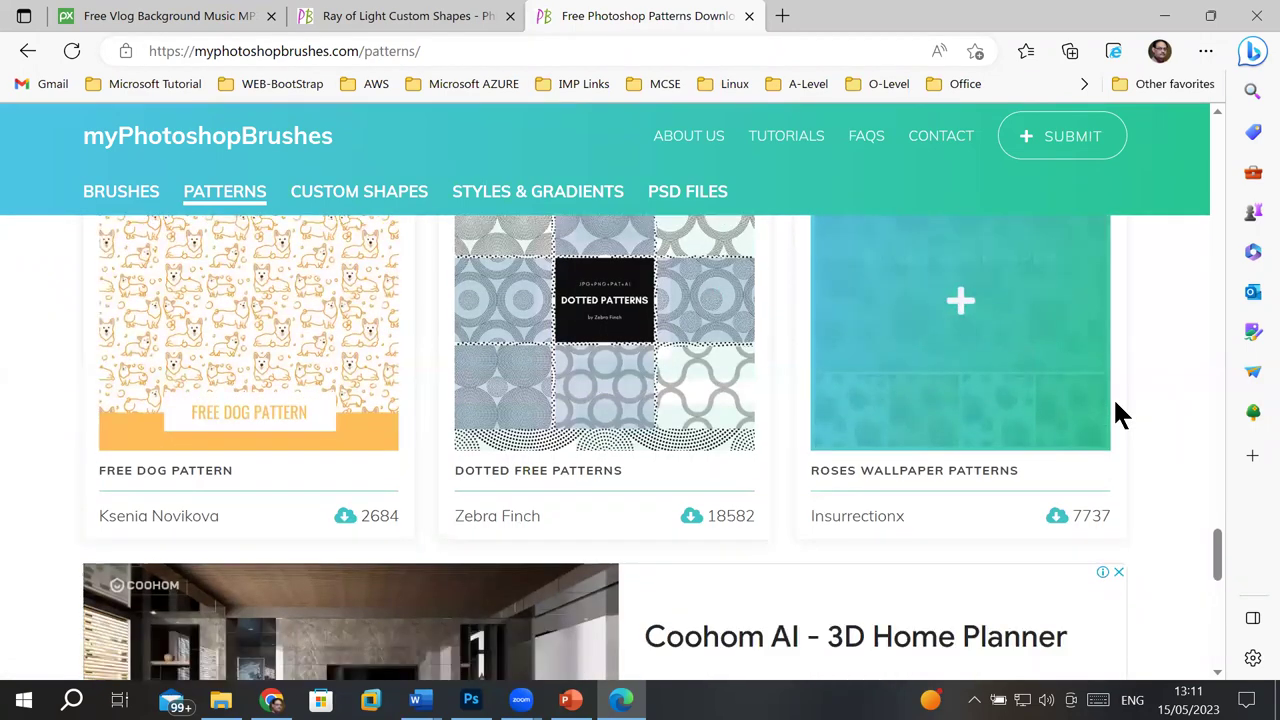
pyautogui.scroll(2, 1120, 414)
pyautogui.scroll(3, 1117, 407)
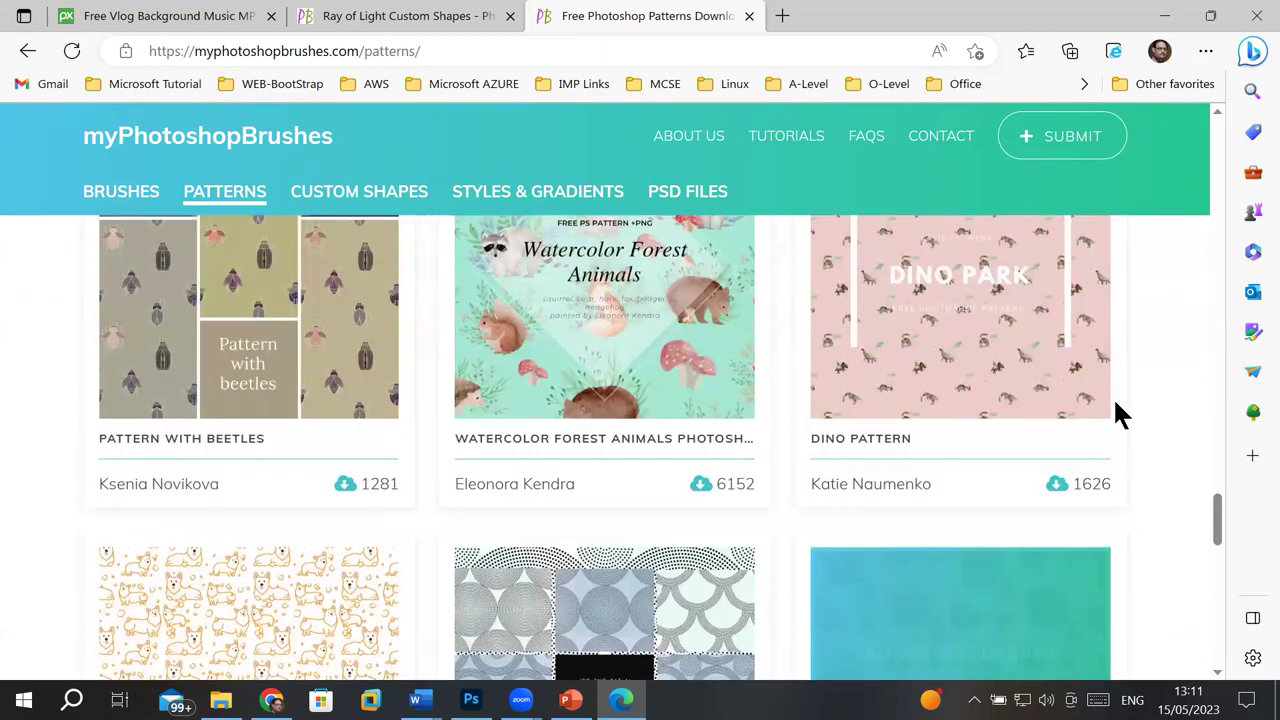
pyautogui.scroll(2, 1117, 407)
pyautogui.scroll(-1, 1117, 407)
pyautogui.click(1057, 446)
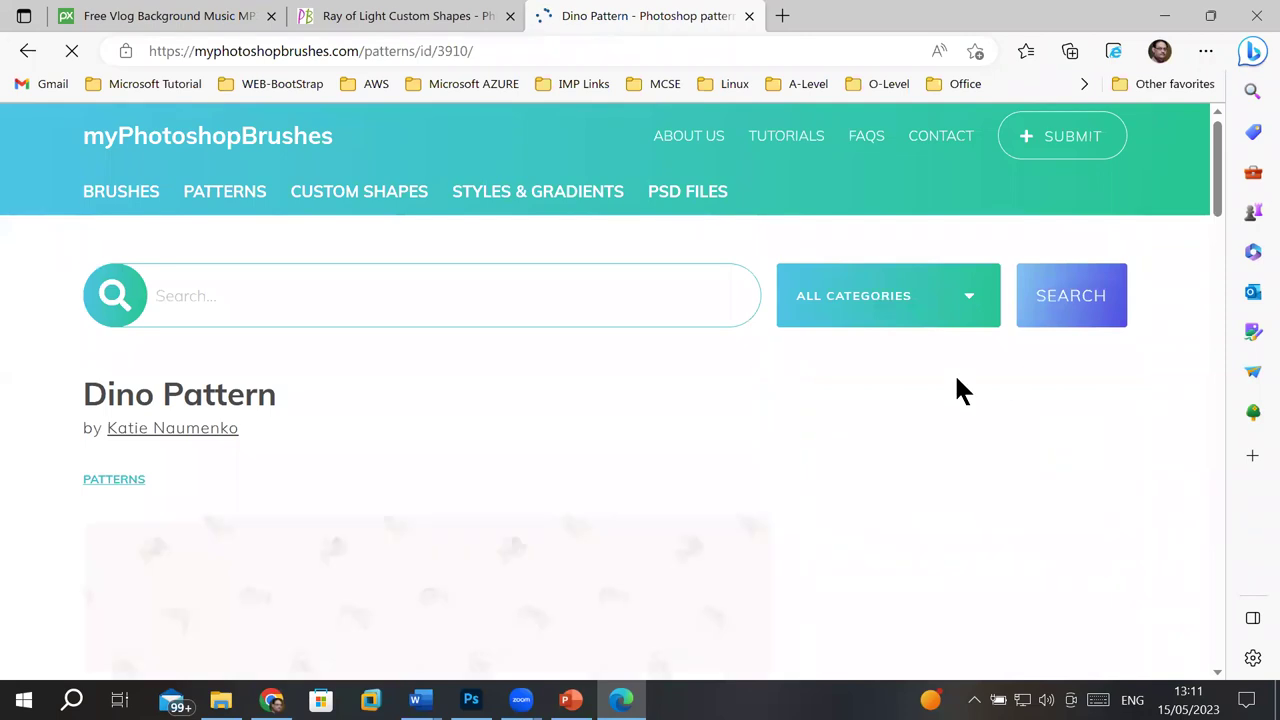
# Step: Download the Dino Pattern (645.9 KB) as dino_park.zip
pyautogui.scroll(-1, 957, 403)
pyautogui.scroll(-2, 955, 411)
pyautogui.scroll(-2, 955, 411)
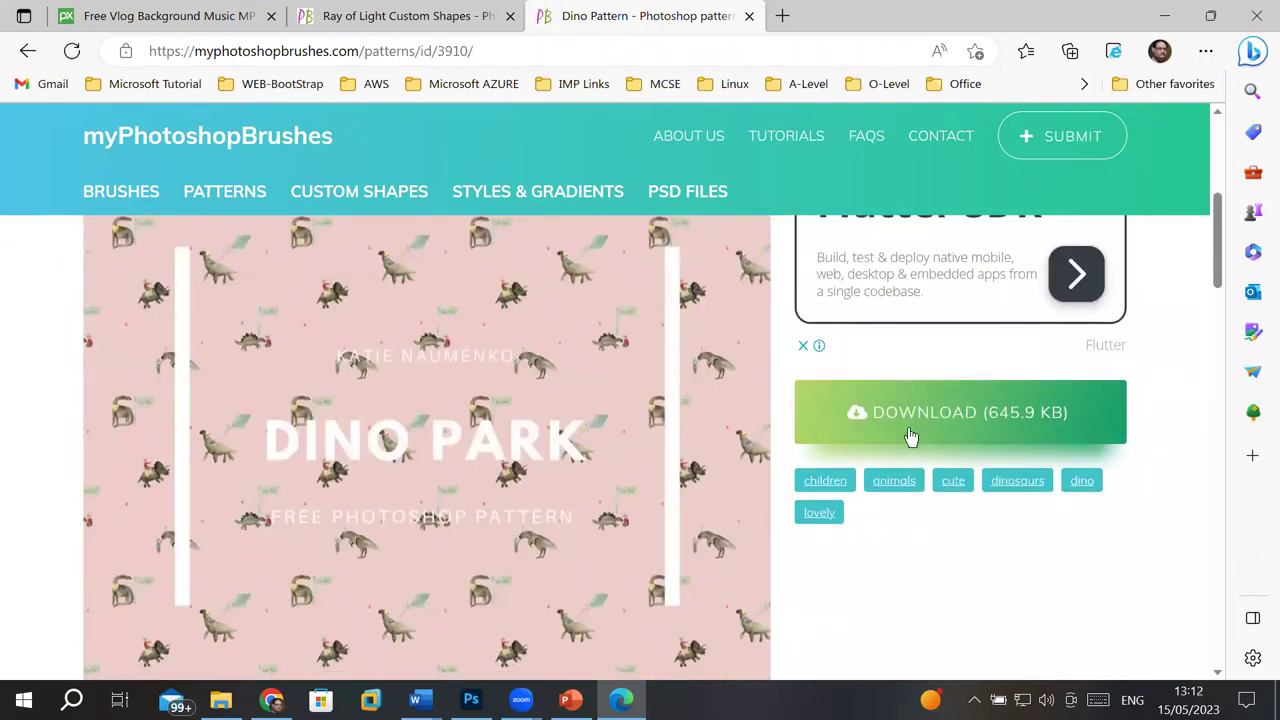
pyautogui.click(910, 428)
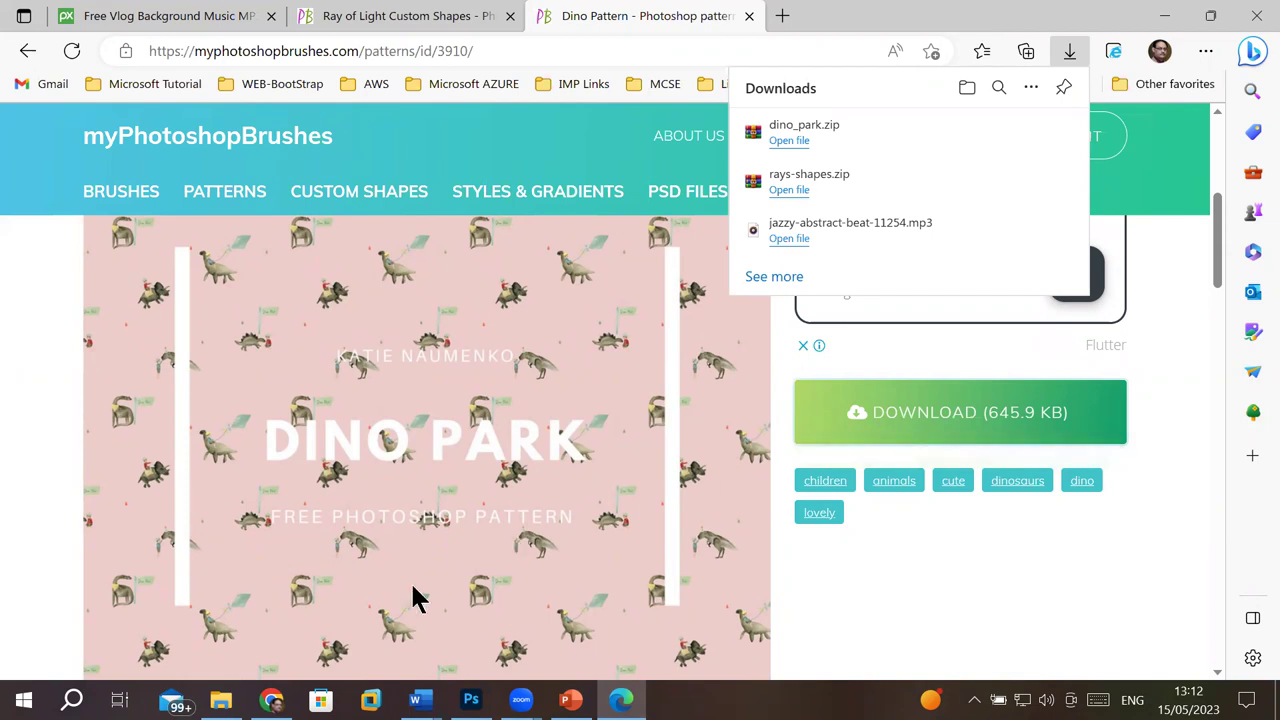
# Step: Extract dino_park.zip to a dino_park folder and locate Dino Park.pat in its dino park subfolder
pyautogui.click(221, 700)
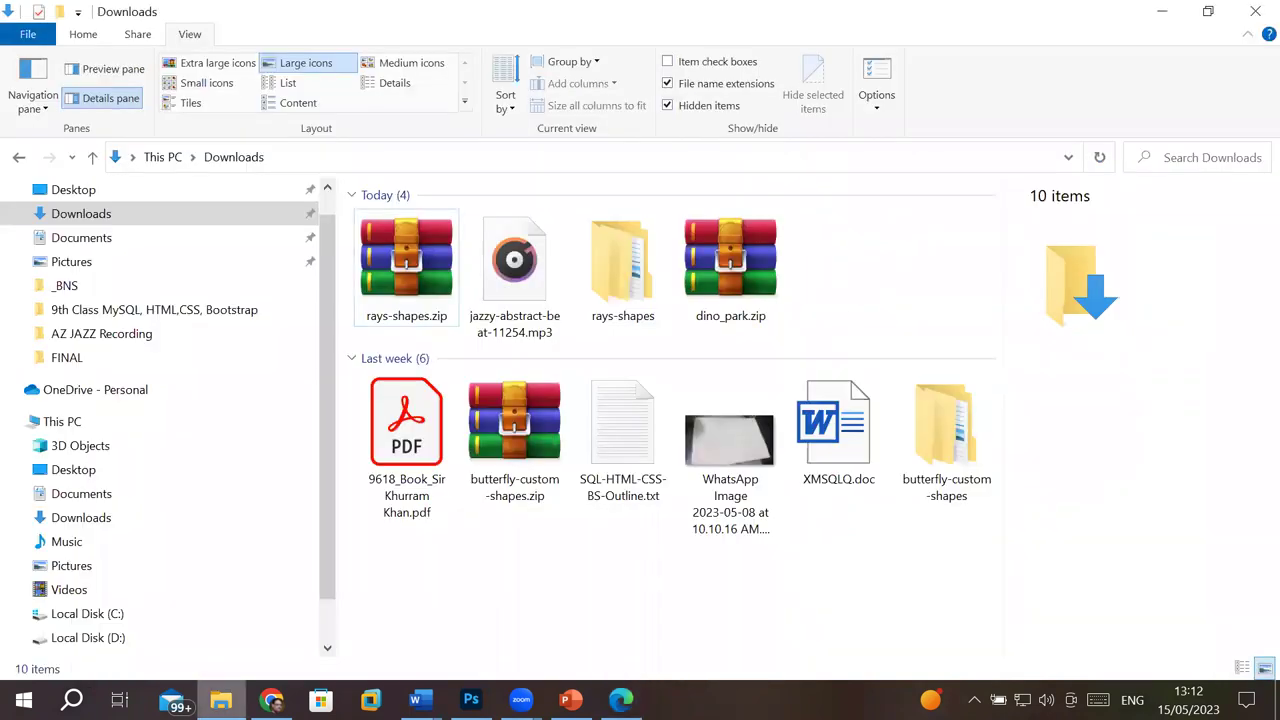
pyautogui.click(727, 262)
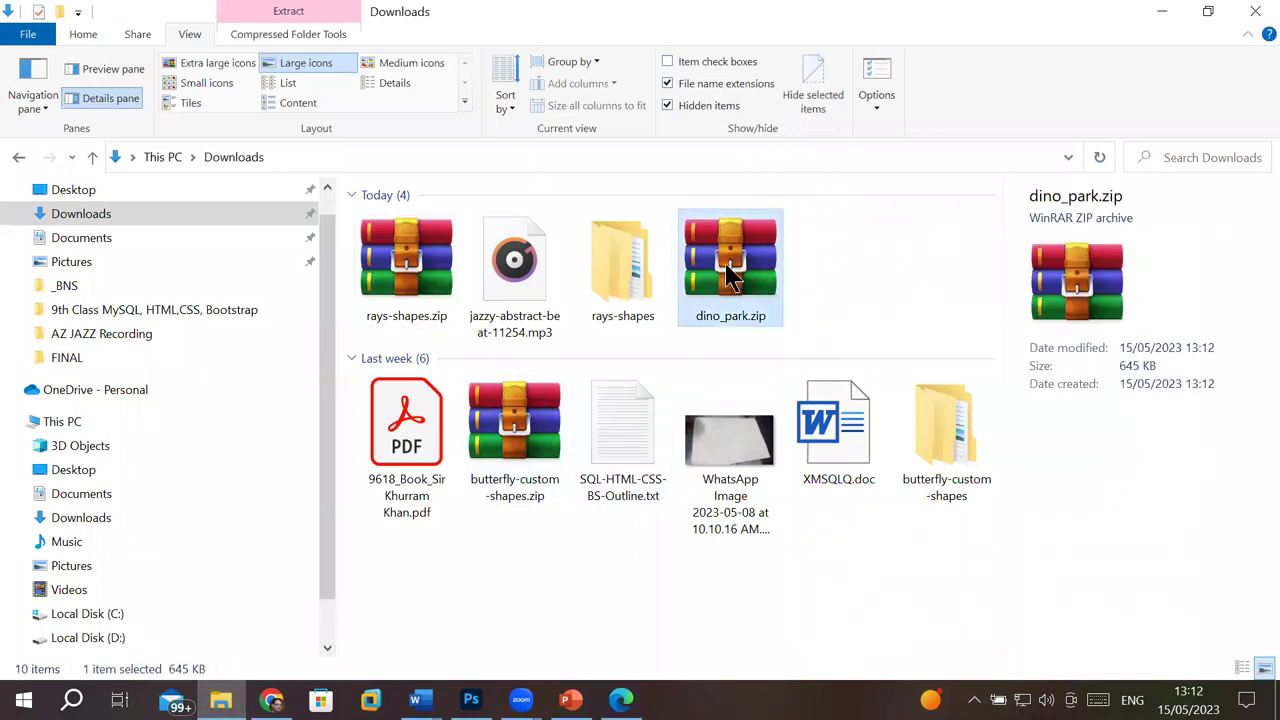
pyautogui.rightClick(727, 262)
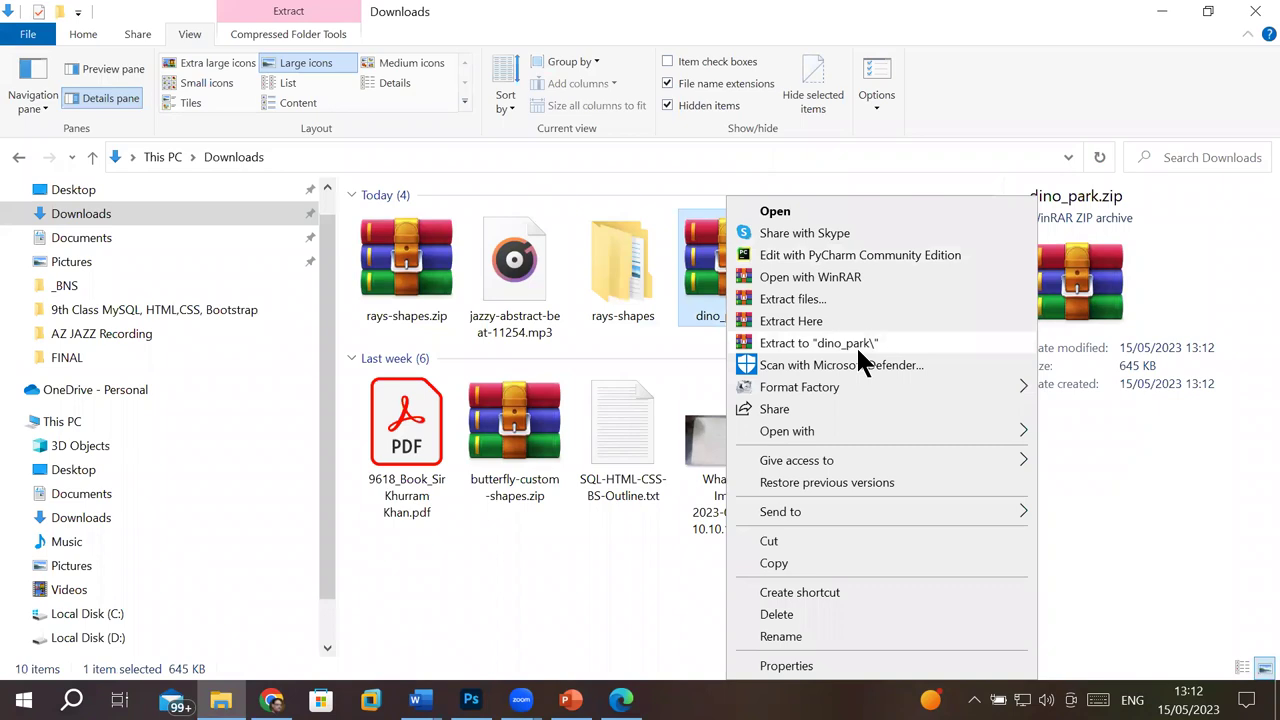
pyautogui.click(856, 345)
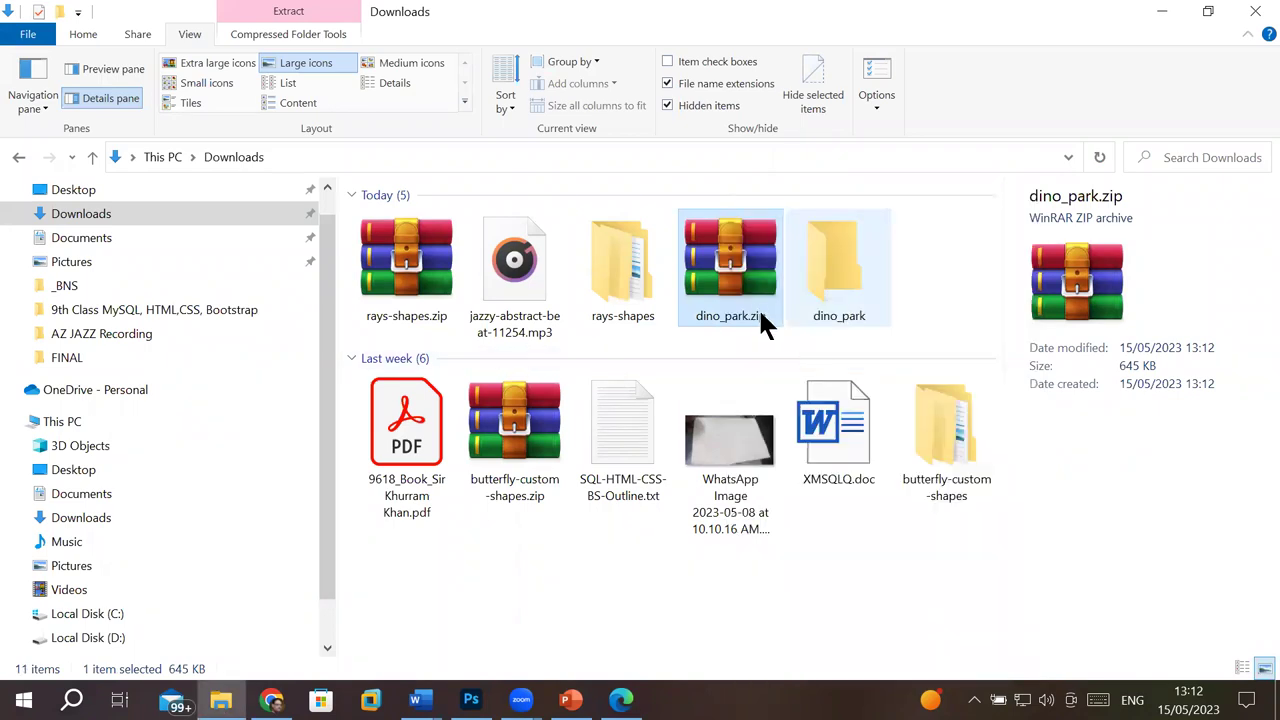
pyautogui.doubleClick(813, 280)
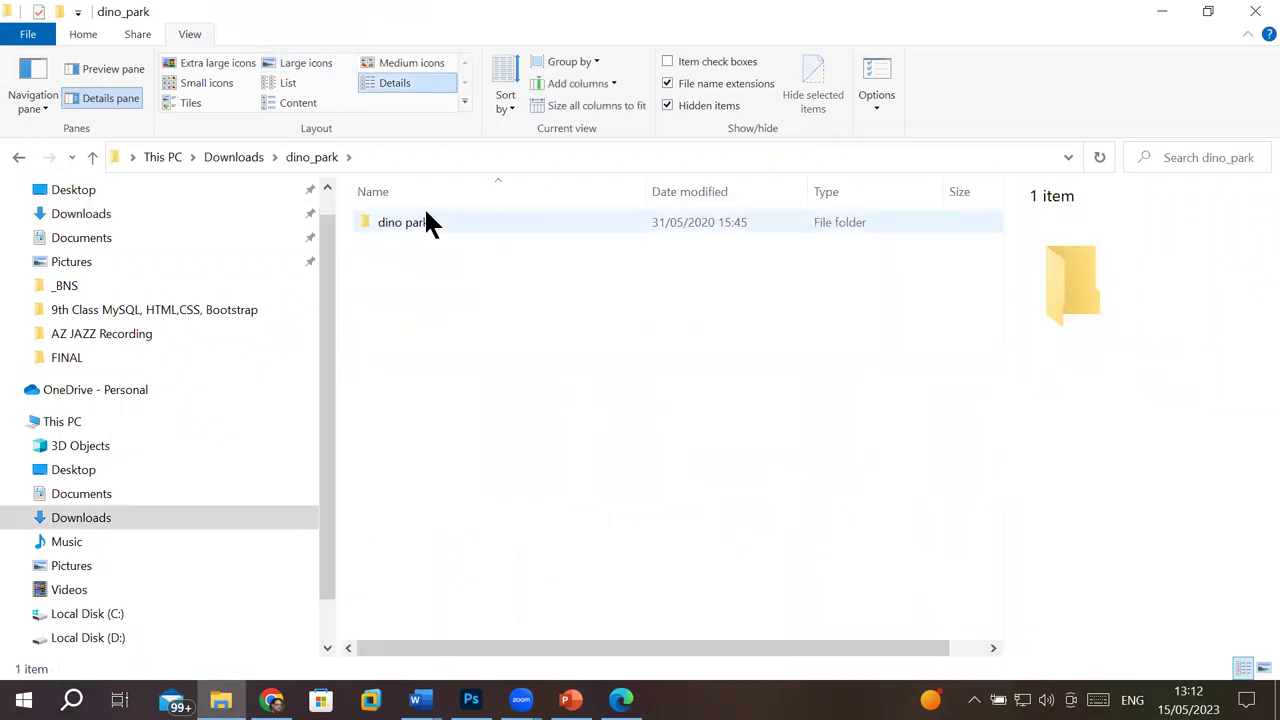
pyautogui.doubleClick(425, 212)
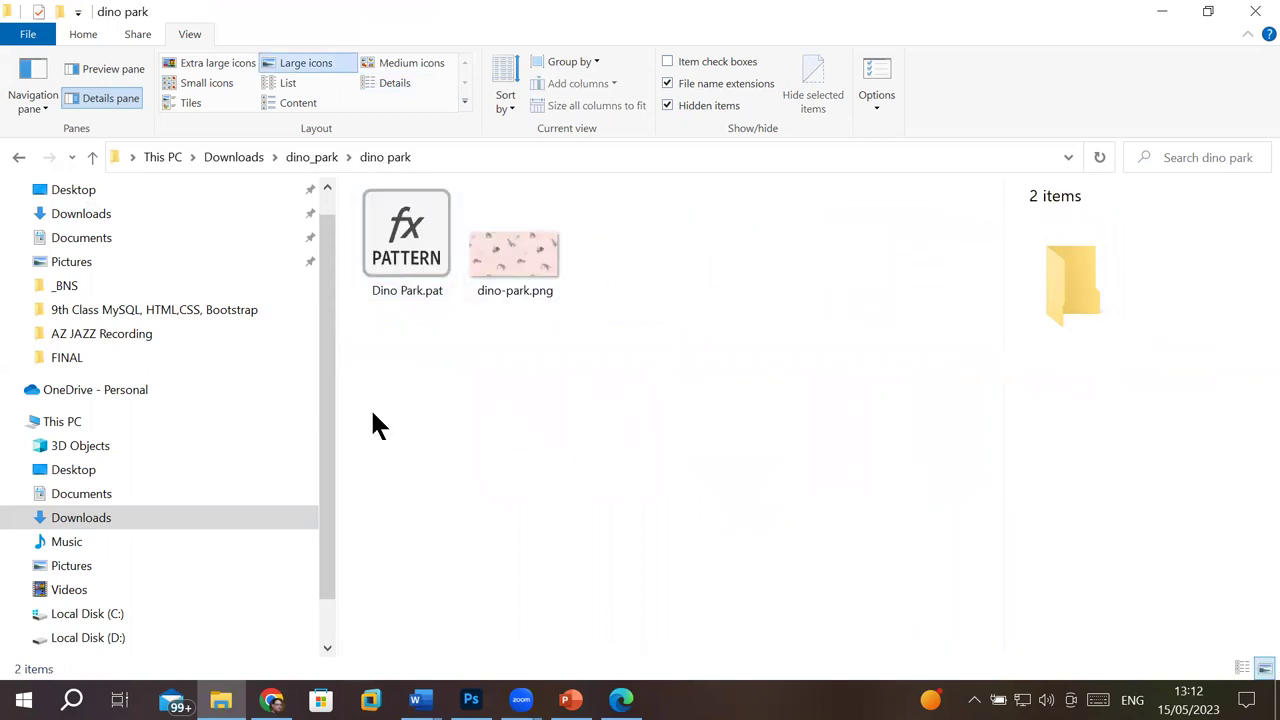
pyautogui.click(380, 235)
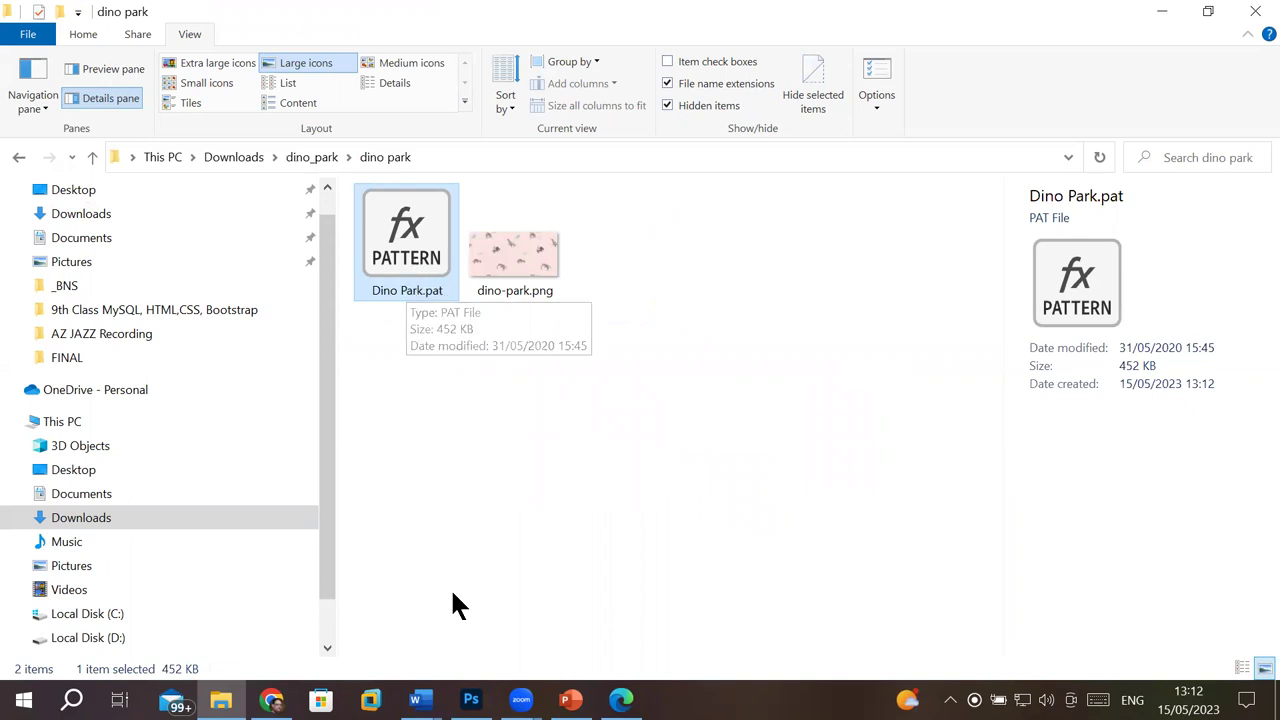
pyautogui.click(471, 699)
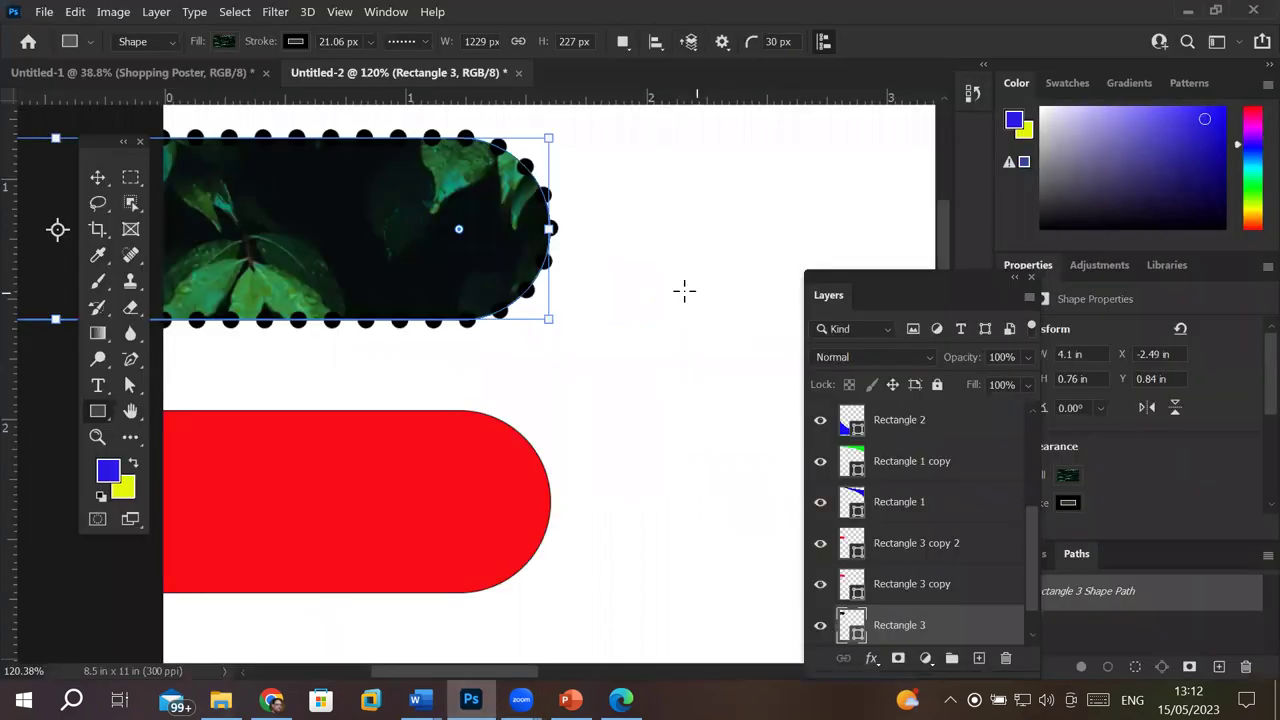
# Step: Import Dino Park.pat from Downloads > dino_park > dino park into the pattern library
pyautogui.click(224, 41)
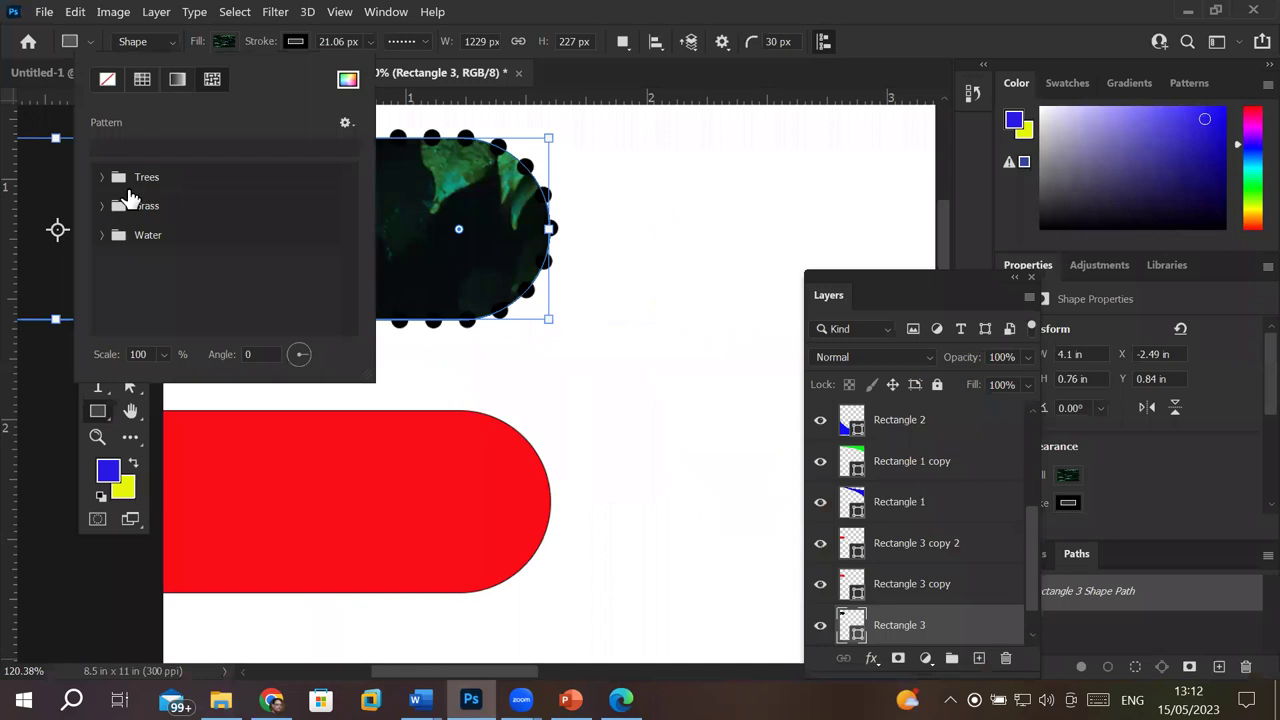
pyautogui.click(346, 124)
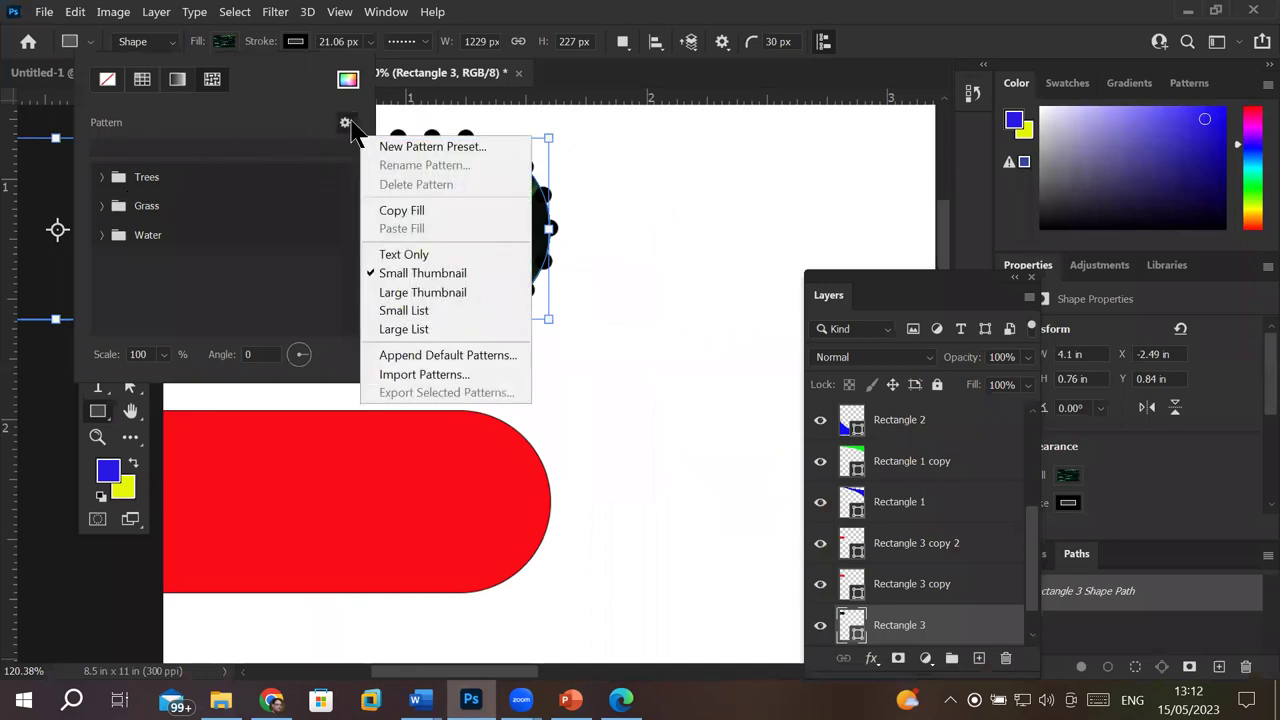
pyautogui.click(429, 376)
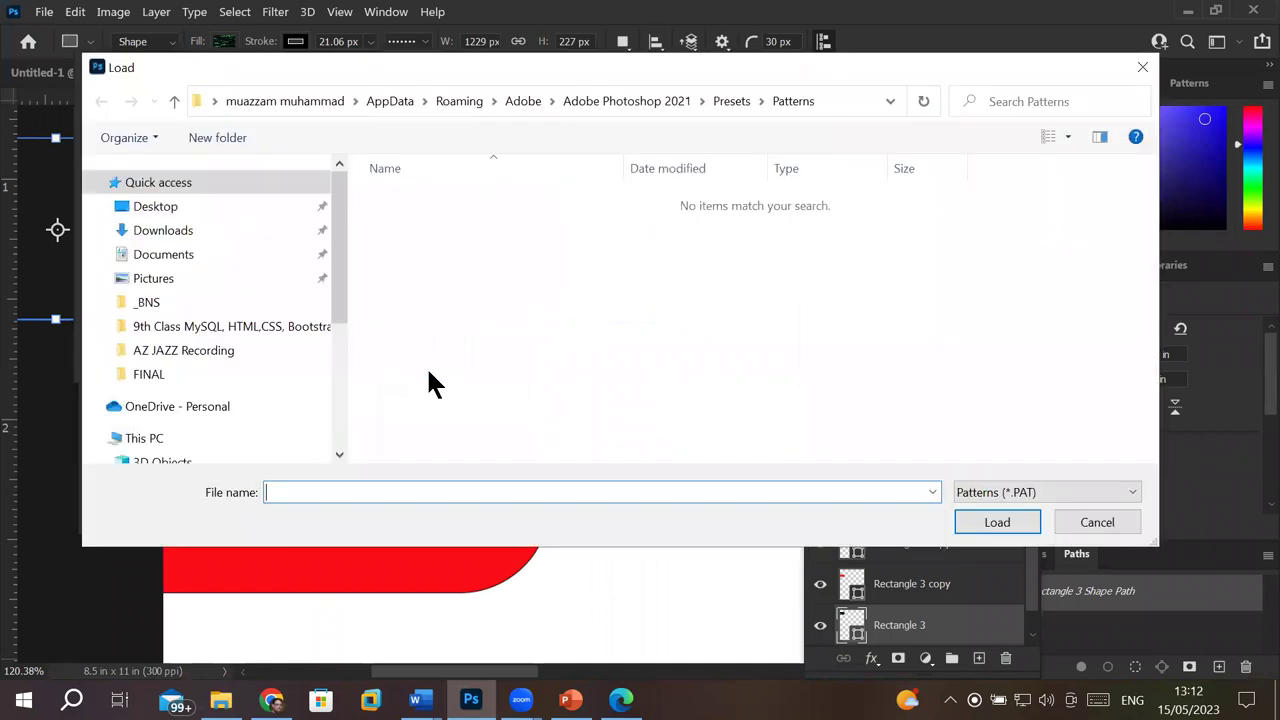
pyautogui.moveTo(183, 350)
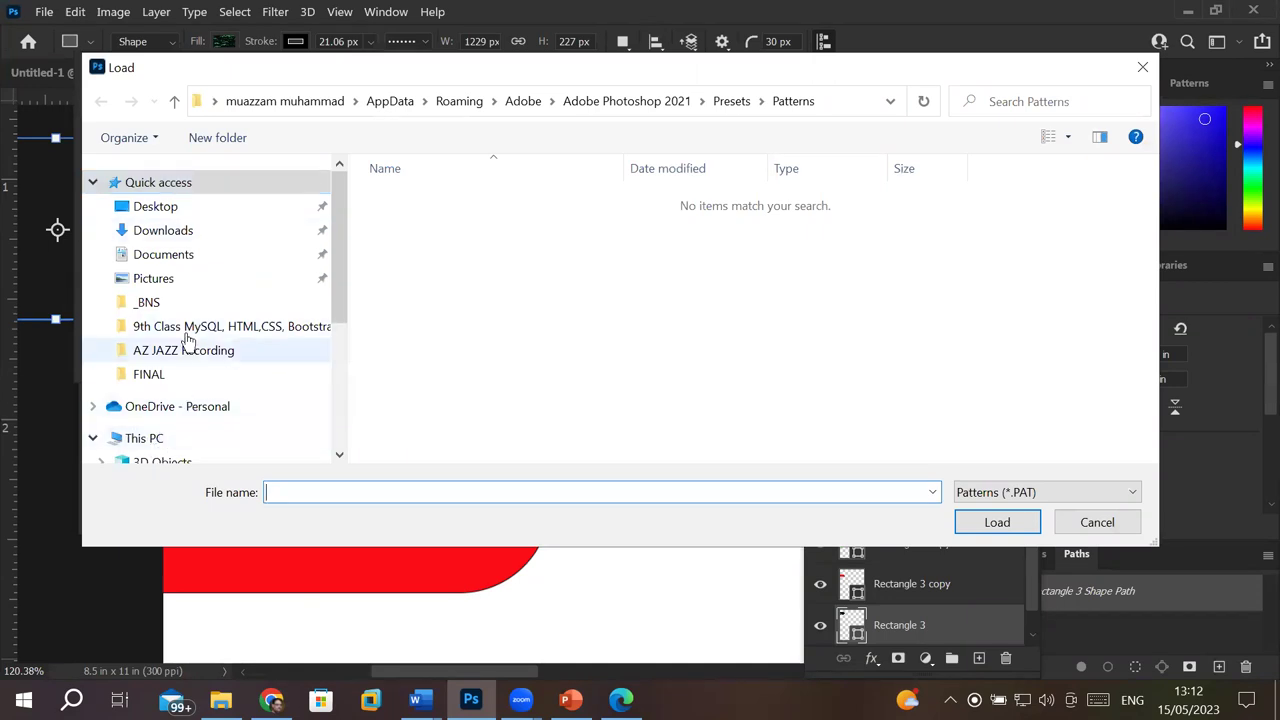
pyautogui.click(207, 235)
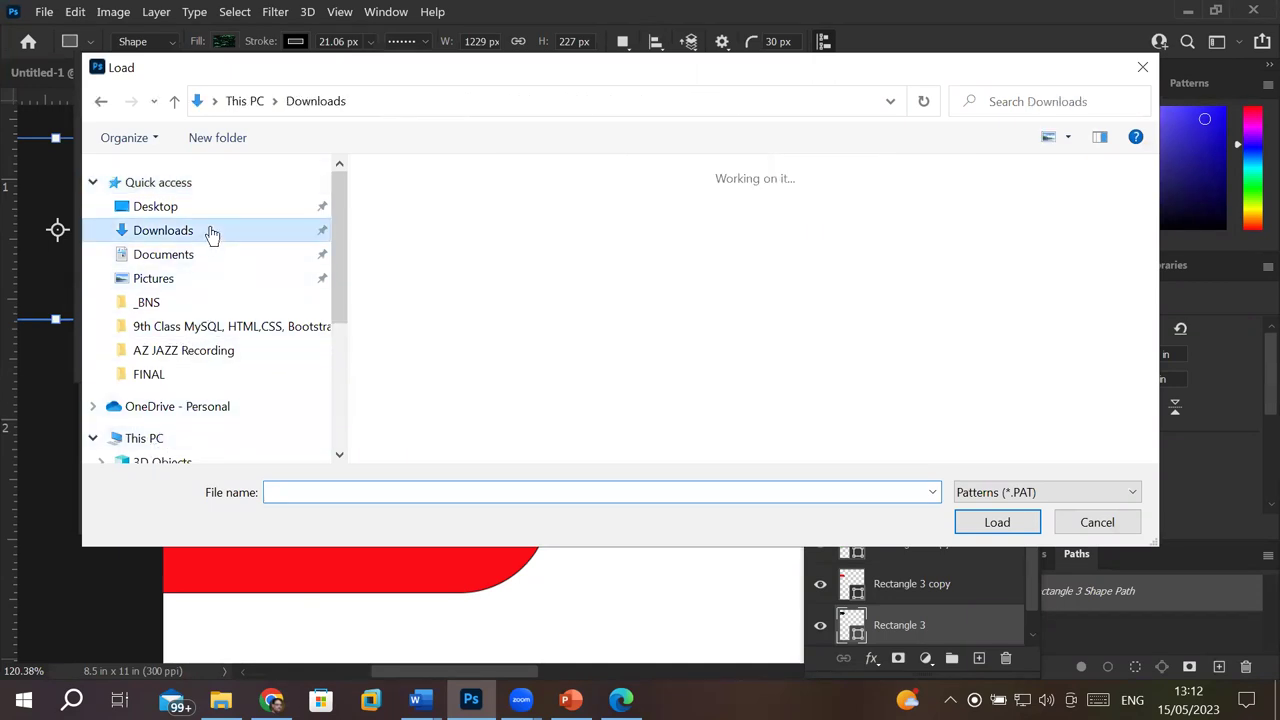
pyautogui.doubleClick(405, 255)
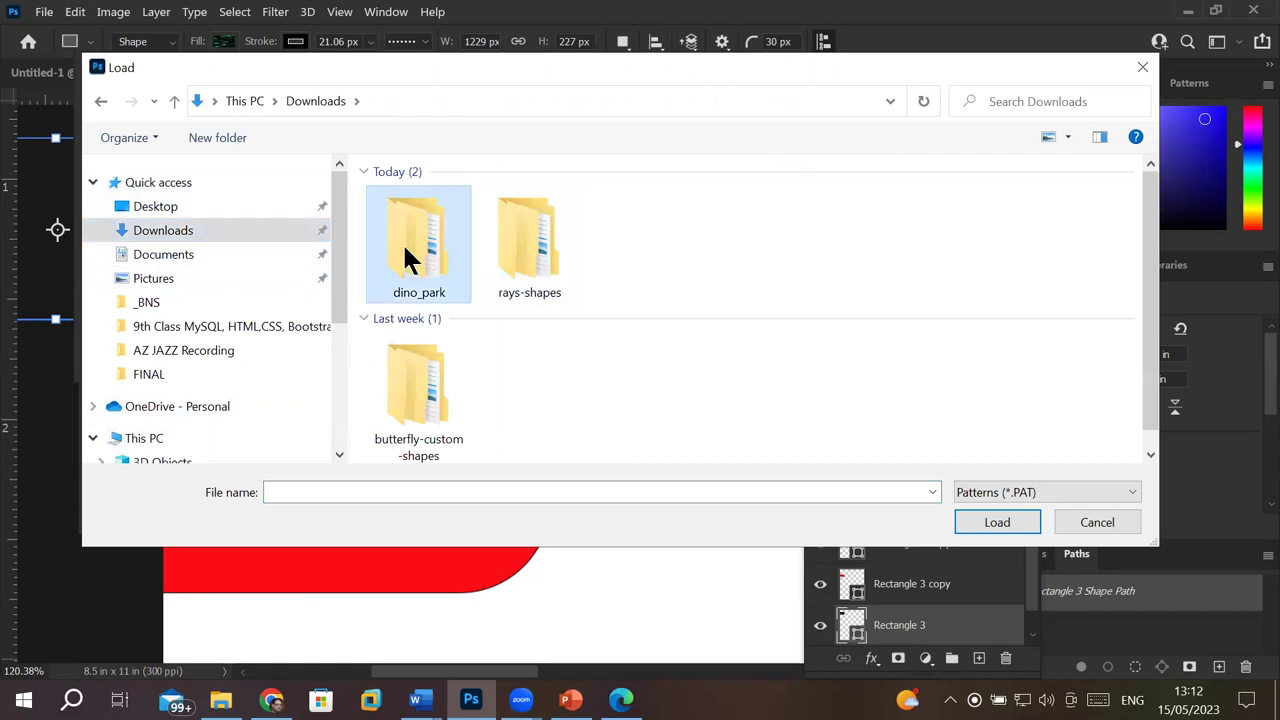
pyautogui.doubleClick(405, 198)
pyautogui.click(421, 233)
pyautogui.doubleClick(421, 231)
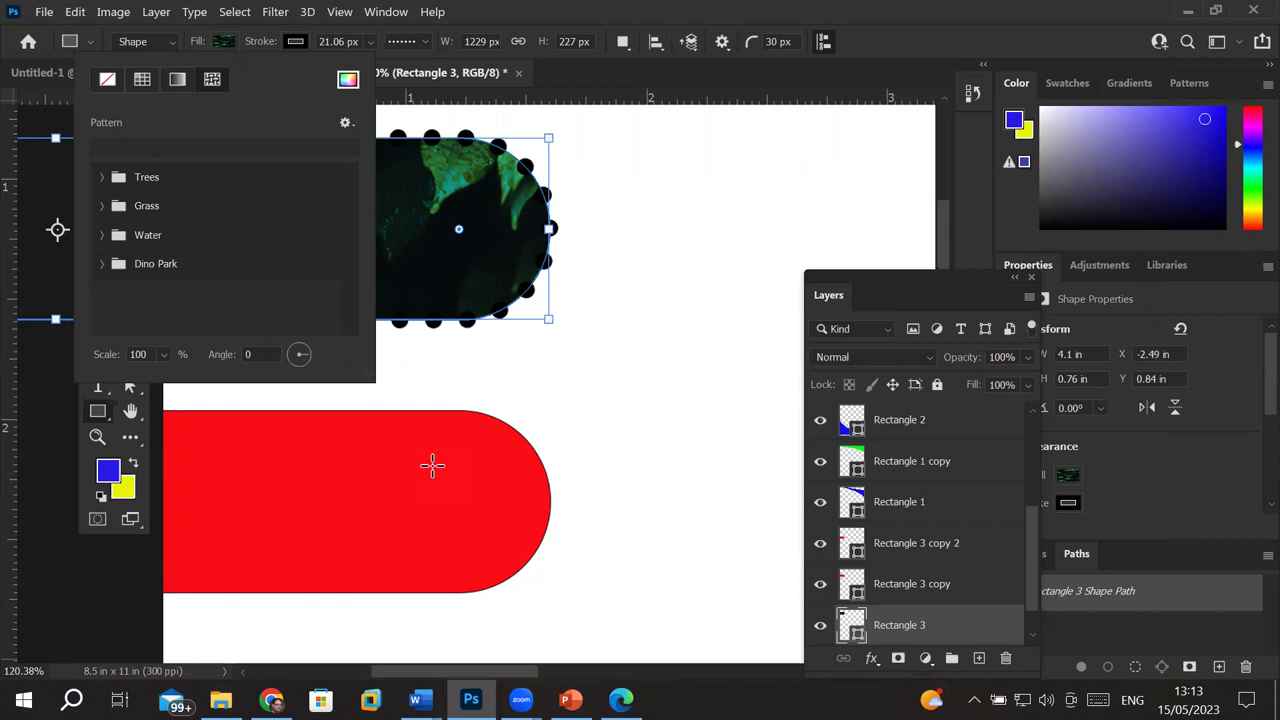
# Step: Fill the top bar with the pink Dino Park pattern and zoom out to 39%
pyautogui.click(101, 264)
pyautogui.click(127, 293)
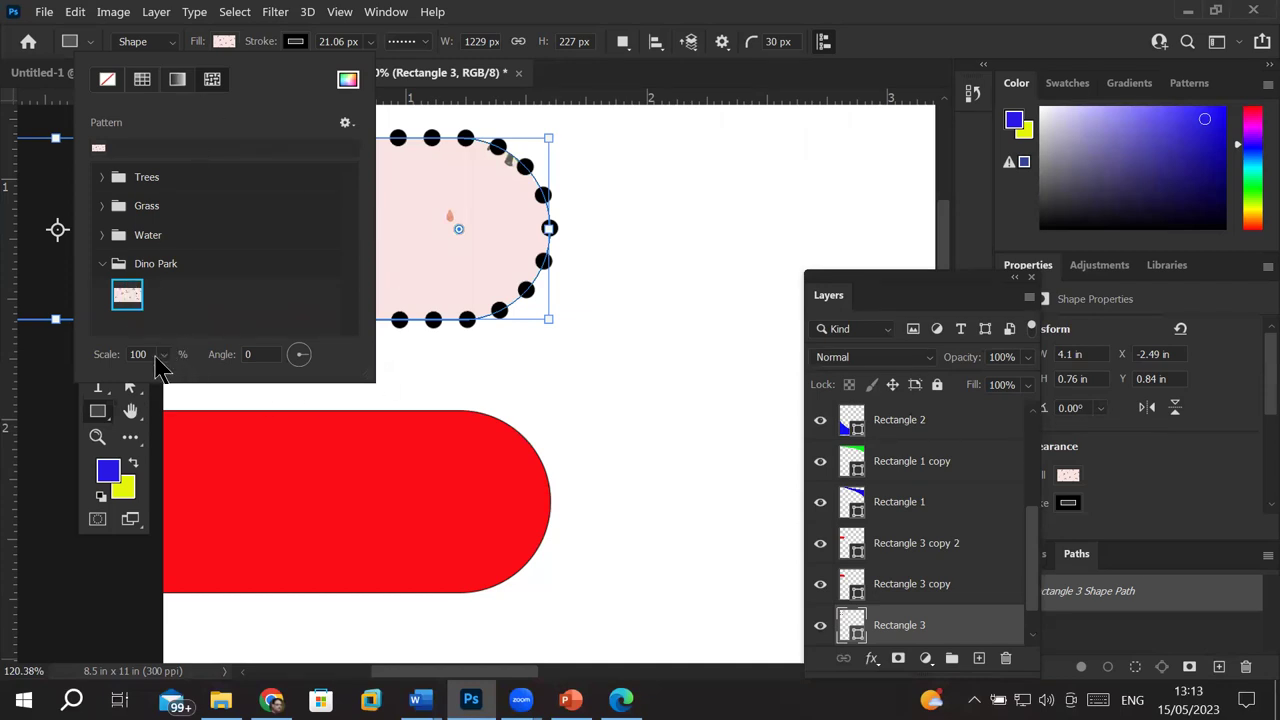
pyautogui.click(108, 425)
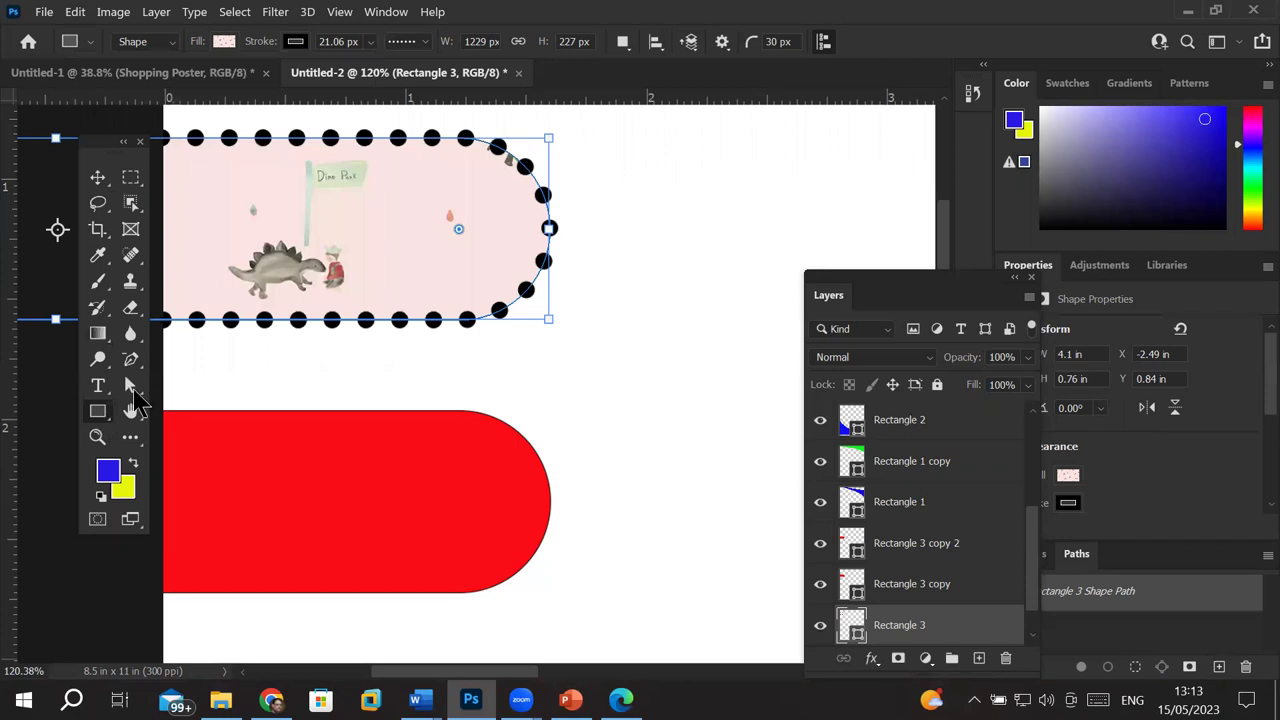
pyautogui.scroll(2, 279, 196)
pyautogui.scroll(2, 279, 196)
pyautogui.scroll(1, 279, 196)
pyautogui.scroll(-3, 279, 196)
pyautogui.scroll(-2, 279, 196)
pyautogui.scroll(-2, 279, 196)
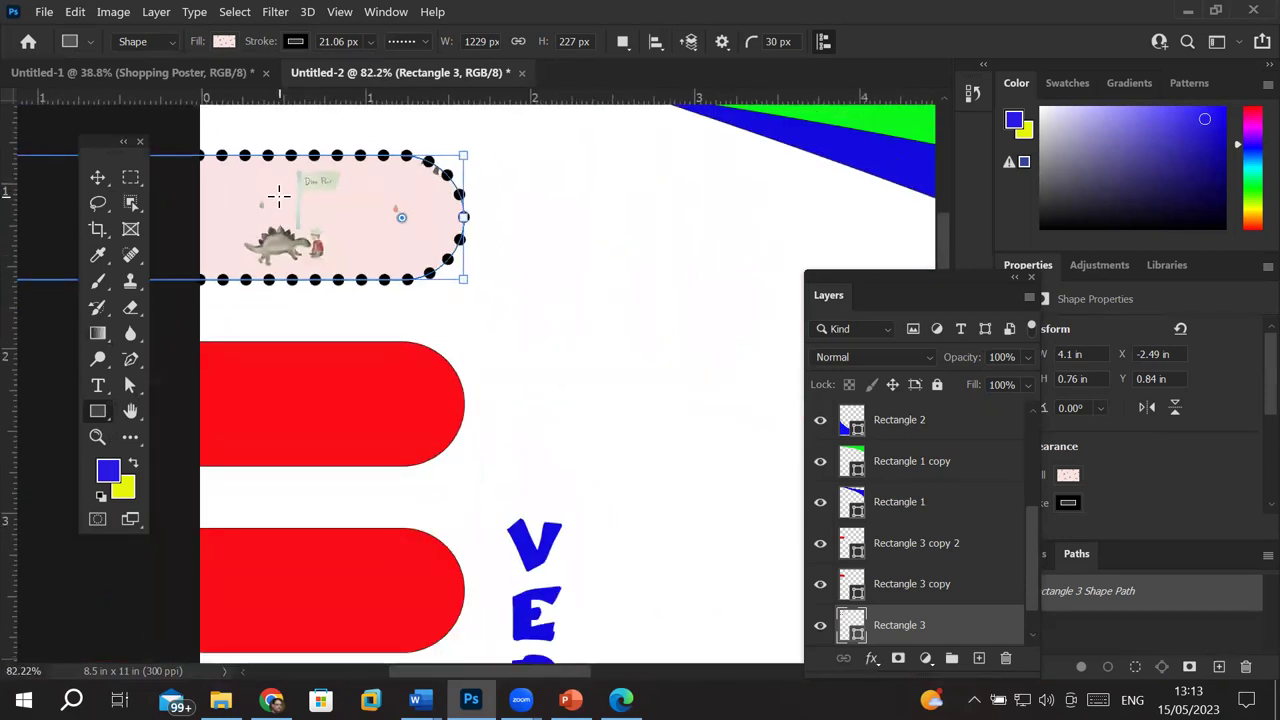
pyautogui.scroll(-2, 279, 196)
pyautogui.scroll(-2, 279, 196)
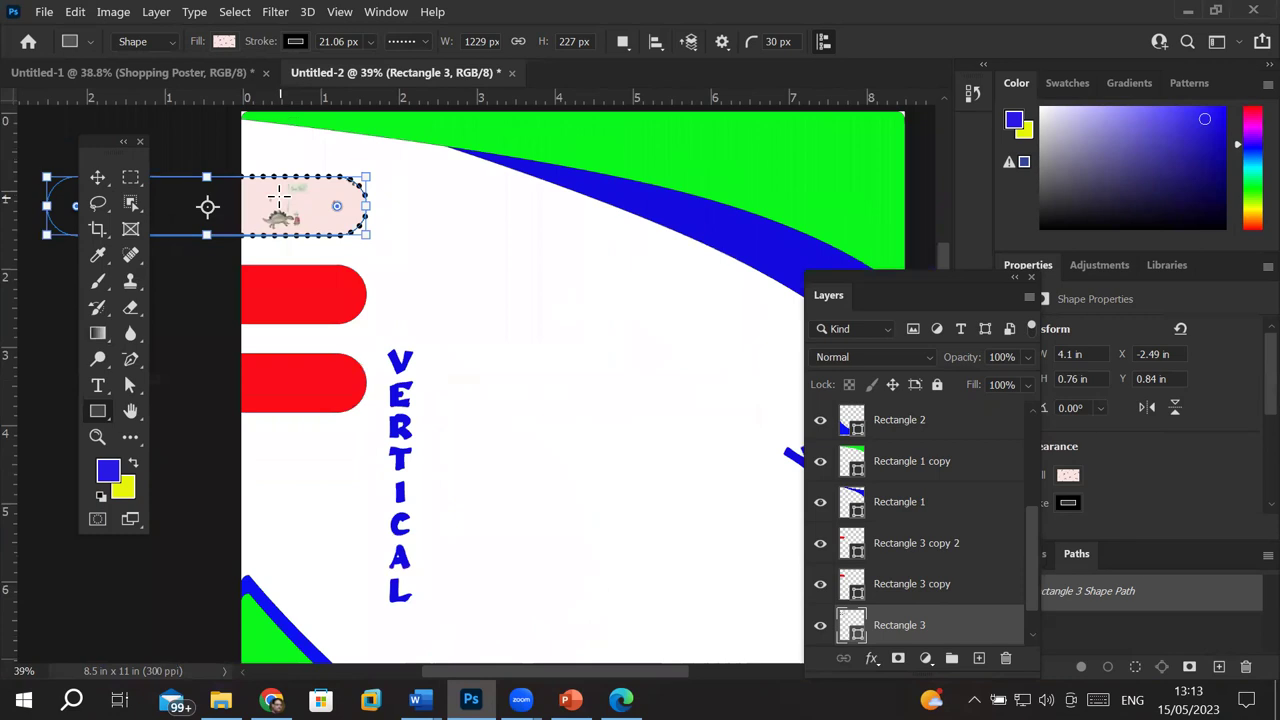
# Step: Select the green and blue curved shapes, then the Rectangle 1 copy and Rectangle 2 layers
pyautogui.click(98, 178)
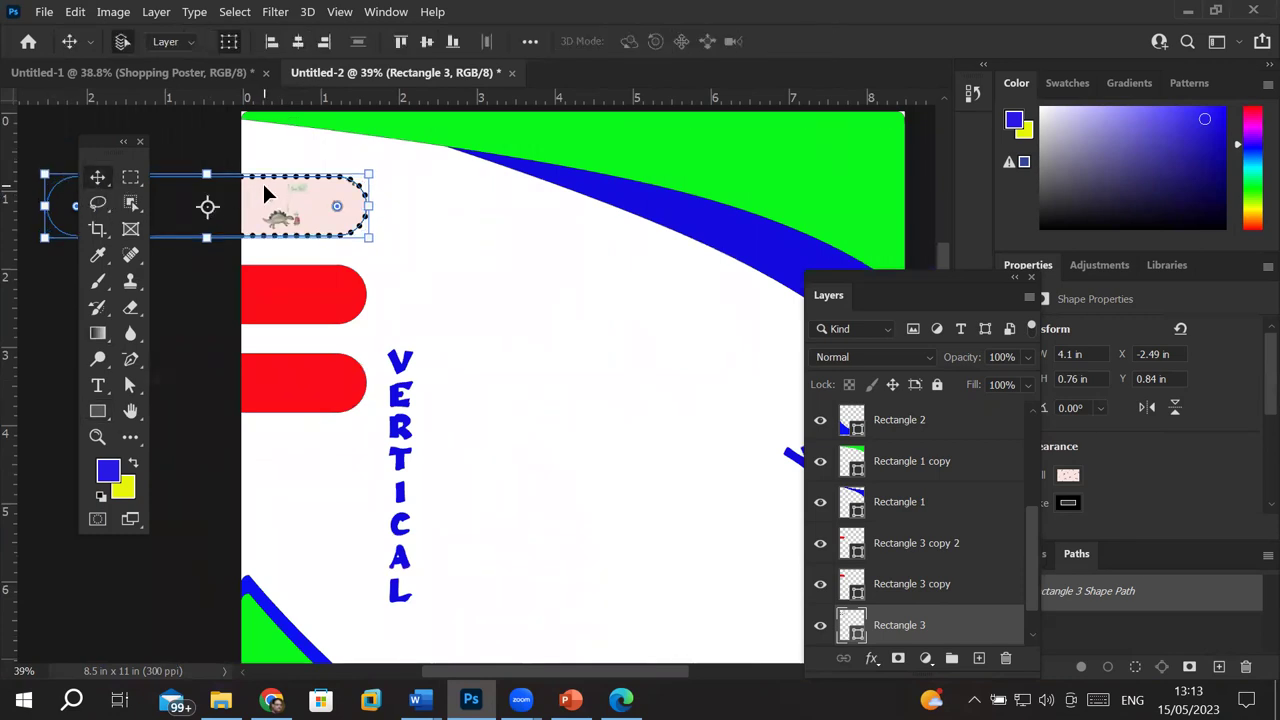
pyautogui.moveTo(266, 176); pyautogui.dragTo(549, 248)
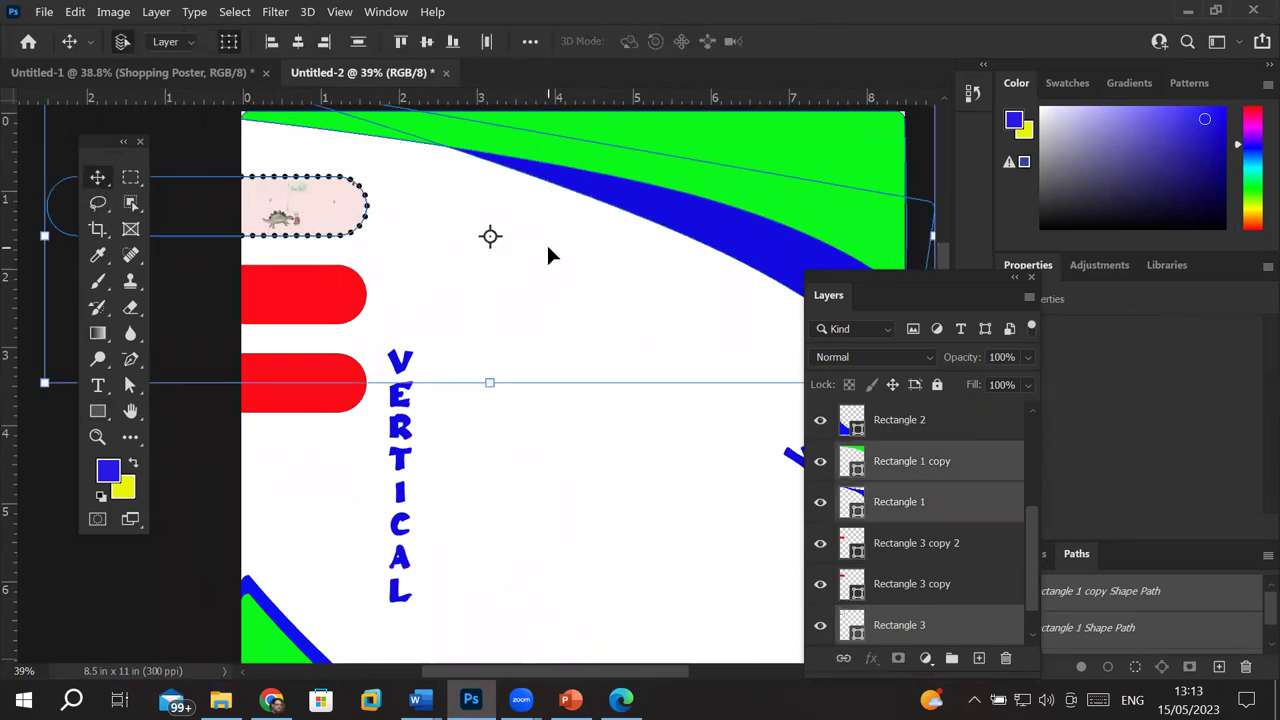
pyautogui.click(896, 468)
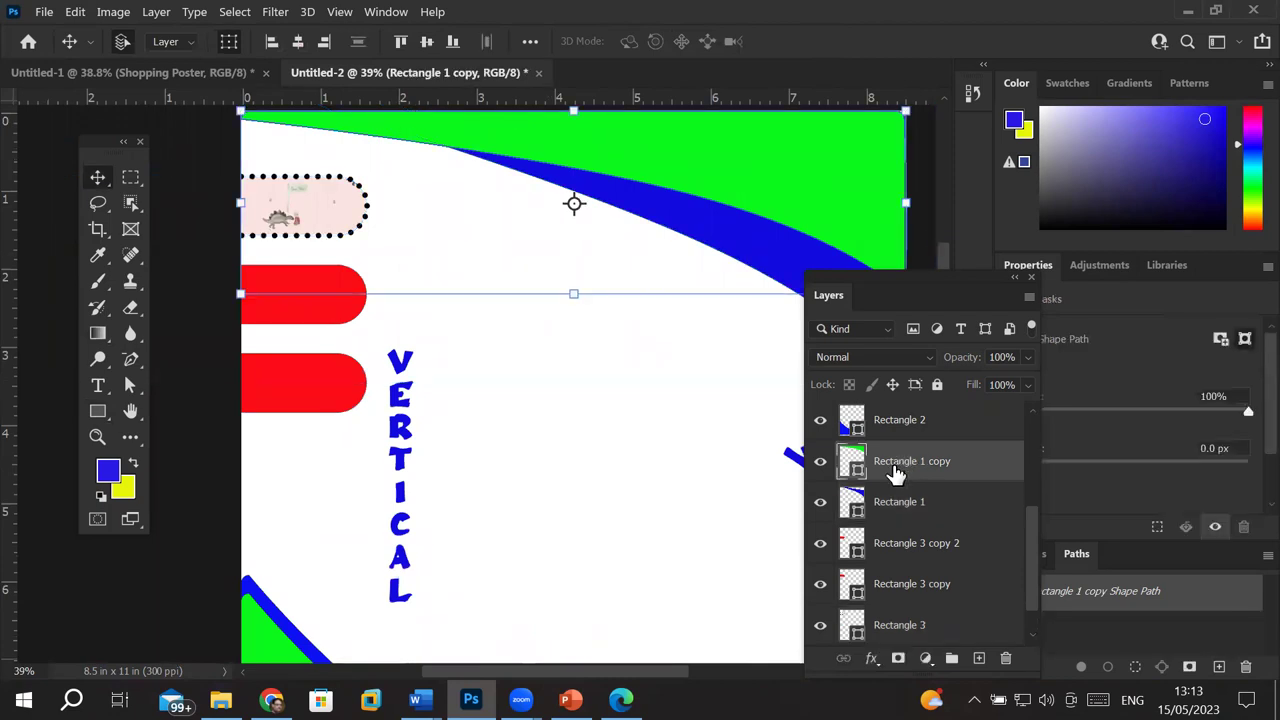
pyautogui.click(875, 422)
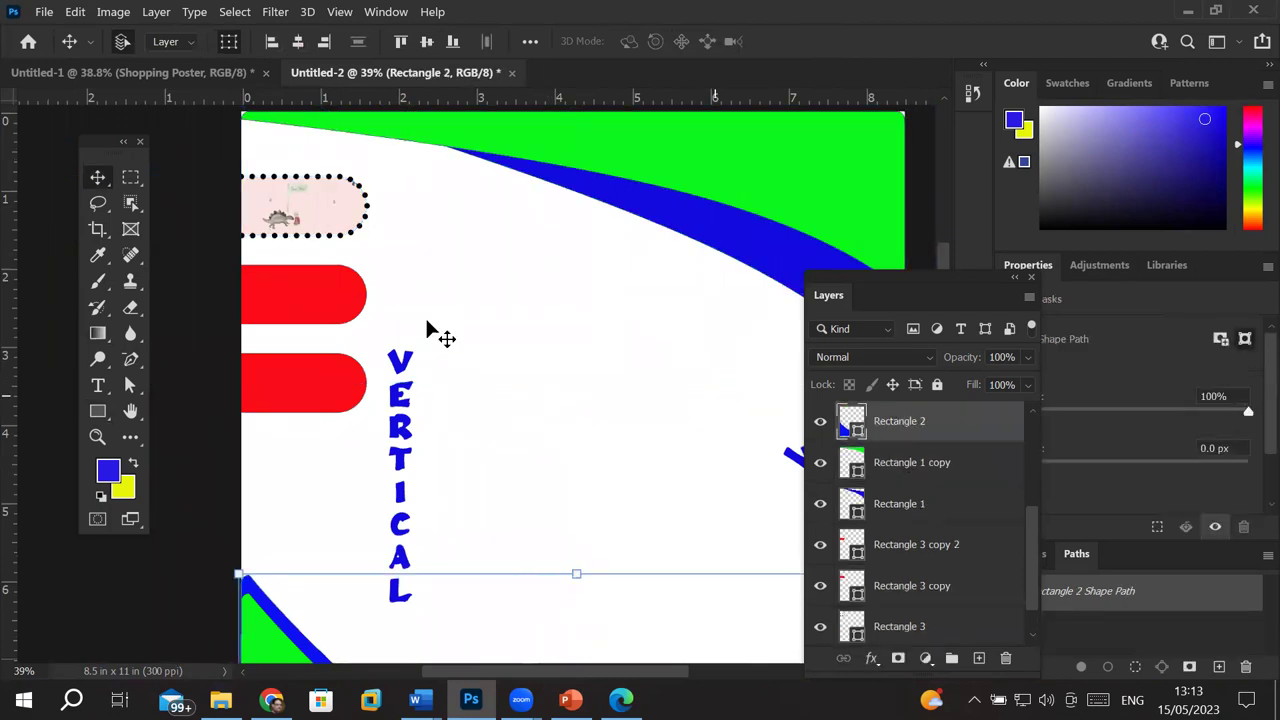
# Step: Draw a 3.82 × 3.86 in ellipse in the middle of the poster with the Ellipse Tool
pyautogui.click(97, 414)
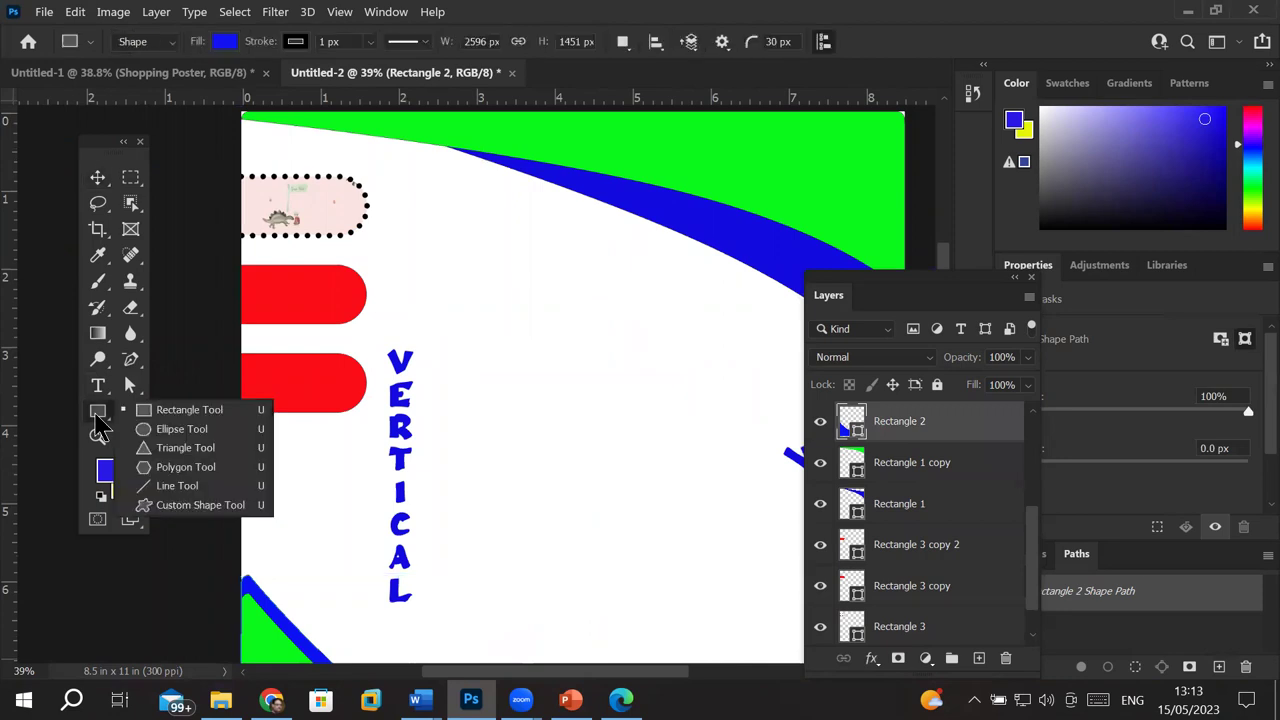
pyautogui.click(182, 428)
pyautogui.moveTo(462, 256)
pyautogui.mouseDown()
pyautogui.moveTo(685, 527)
pyautogui.moveTo(760, 557)
pyautogui.mouseUp()
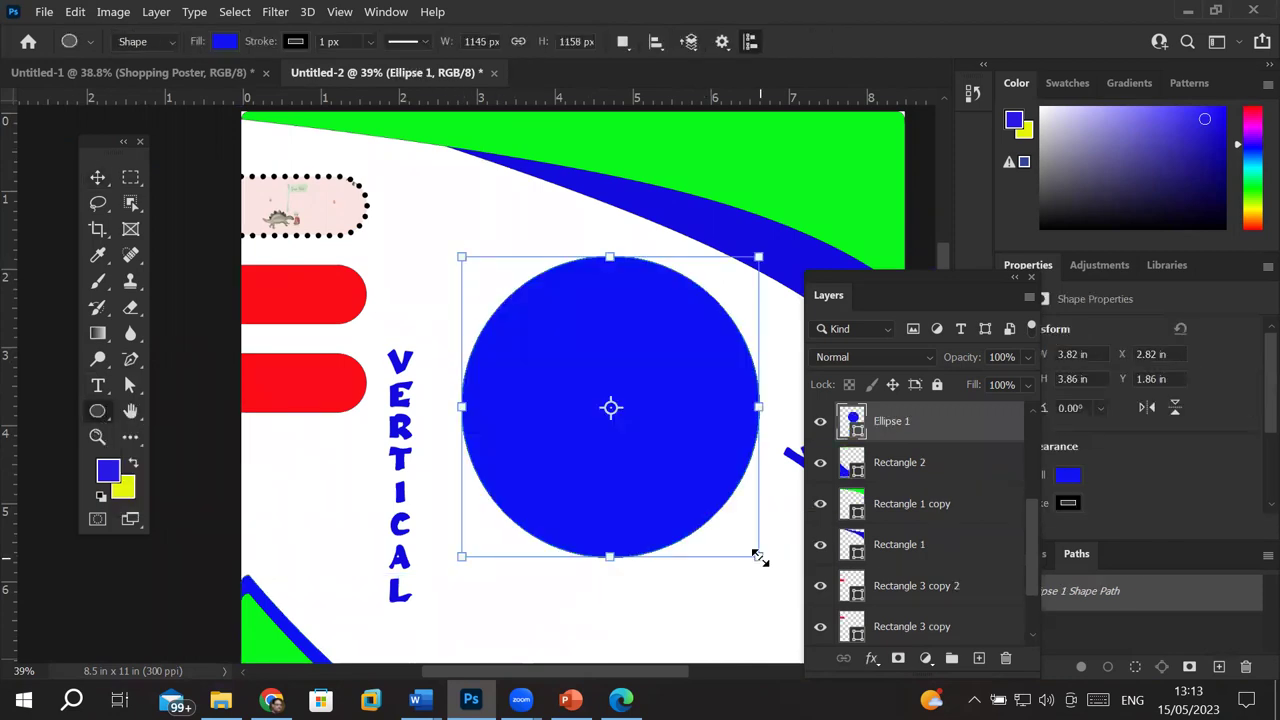
# Step: Set the circle's fill to the pink Dino Park pattern
pyautogui.click(224, 44)
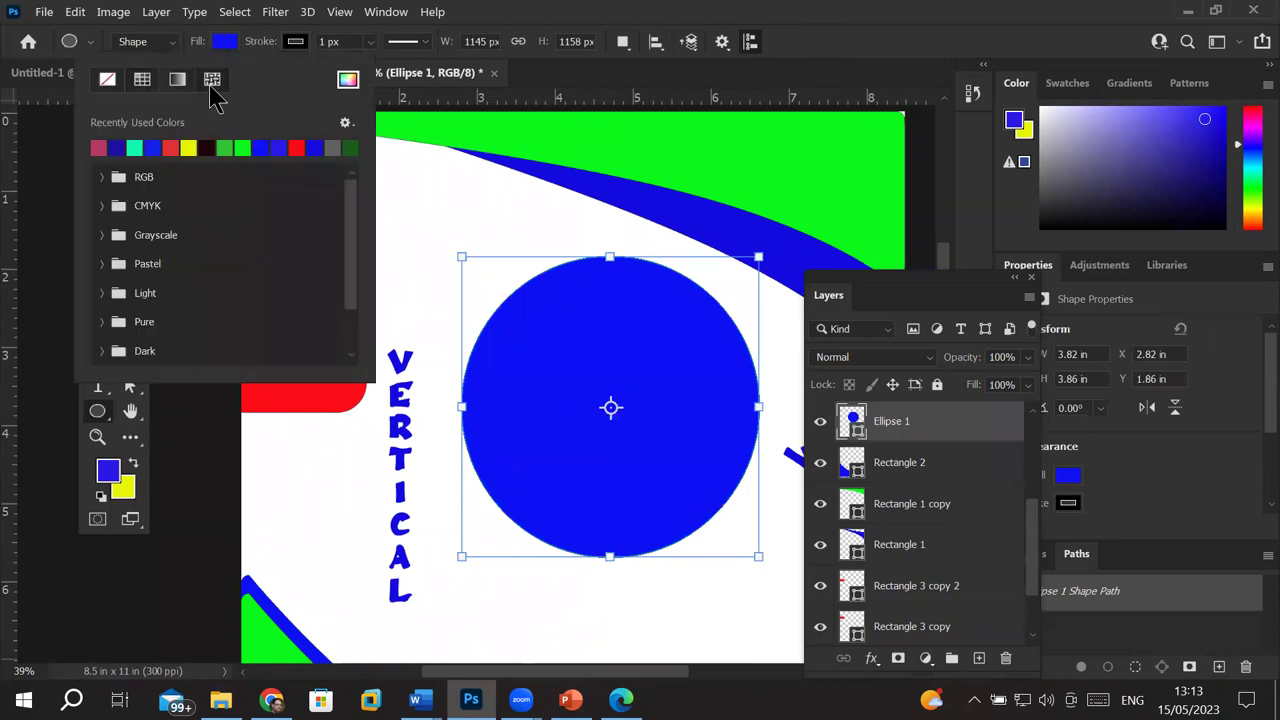
pyautogui.click(212, 80)
pyautogui.click(101, 264)
pyautogui.click(127, 294)
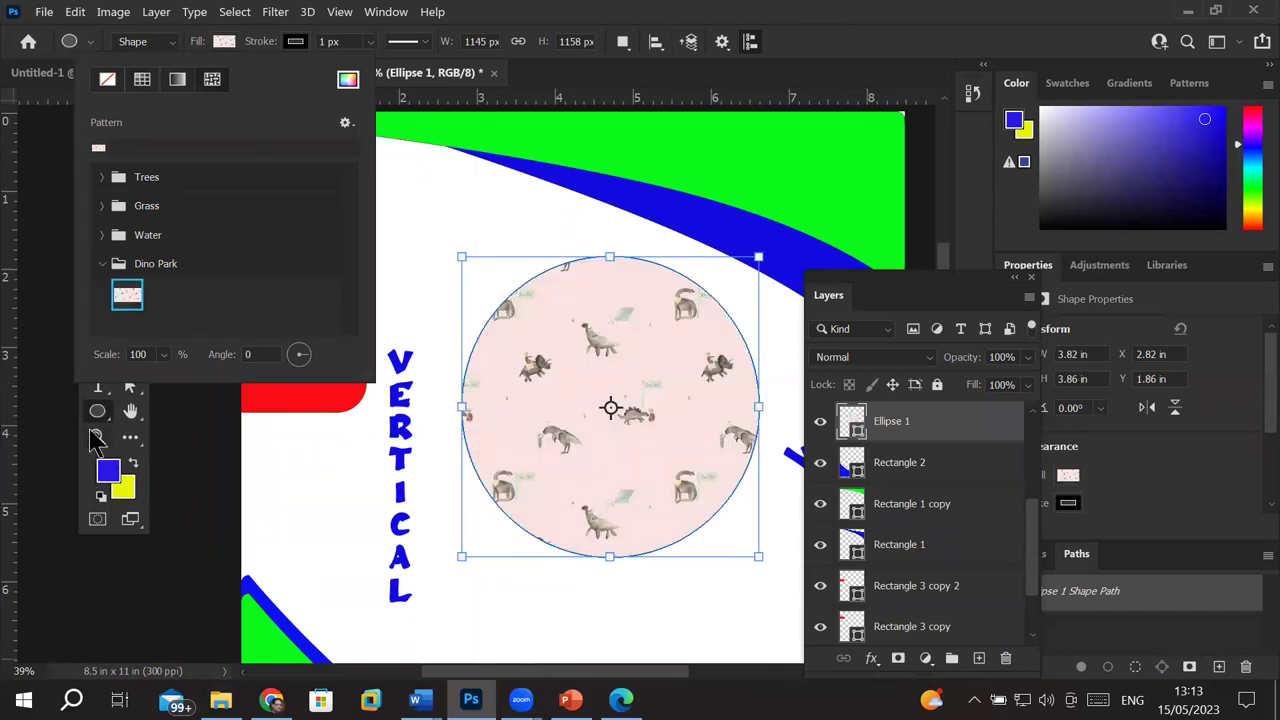
pyautogui.click(104, 416)
pyautogui.scroll(-2, 586, 408)
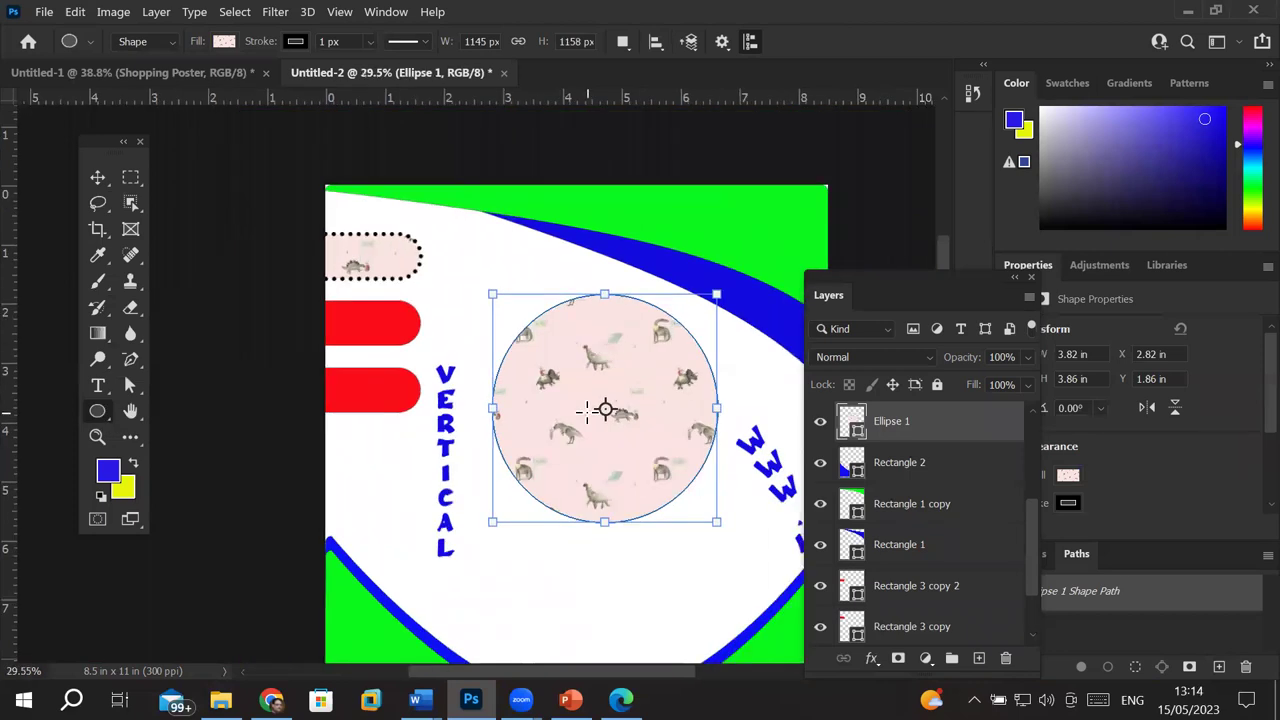
pyautogui.scroll(3, 586, 408)
pyautogui.scroll(2, 624, 395)
pyautogui.scroll(2, 624, 395)
pyautogui.scroll(1, 624, 395)
pyautogui.scroll(-1, 624, 395)
pyautogui.scroll(-2, 624, 395)
pyautogui.scroll(-1, 624, 395)
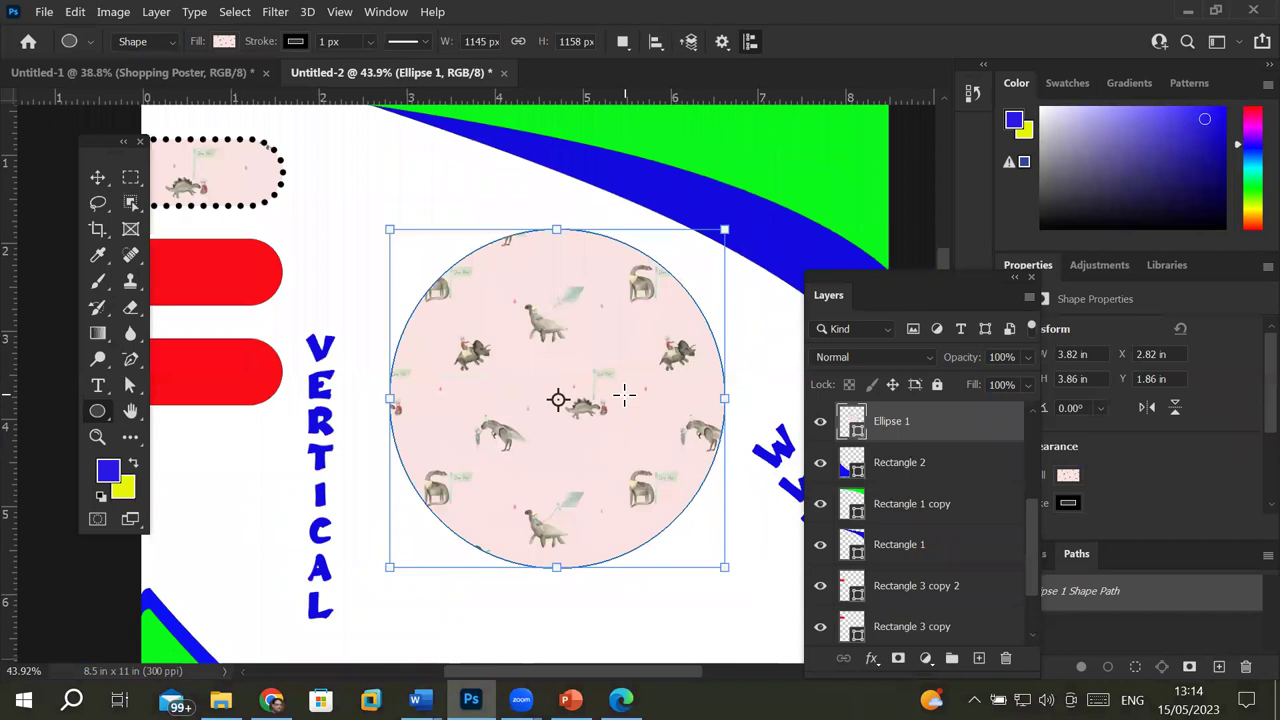
# Step: Check the Dino Park pattern's name in the fill picker without renaming it
pyautogui.click(224, 42)
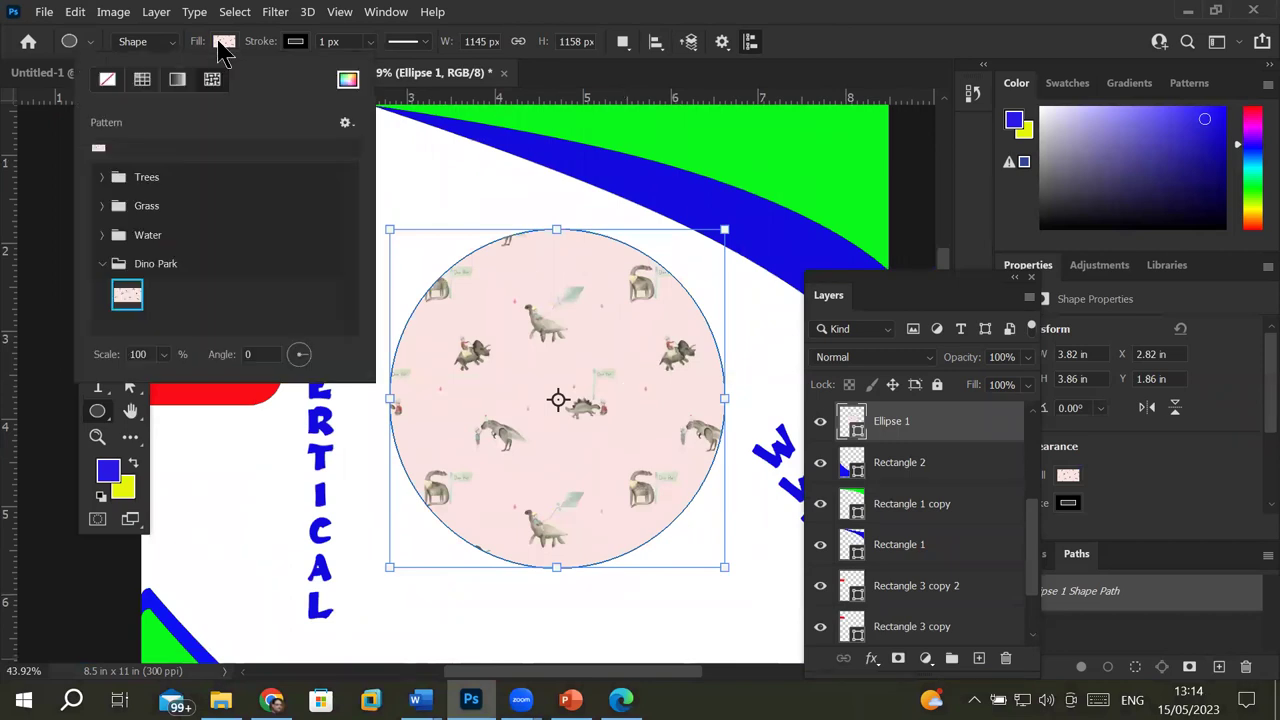
pyautogui.doubleClick(127, 297)
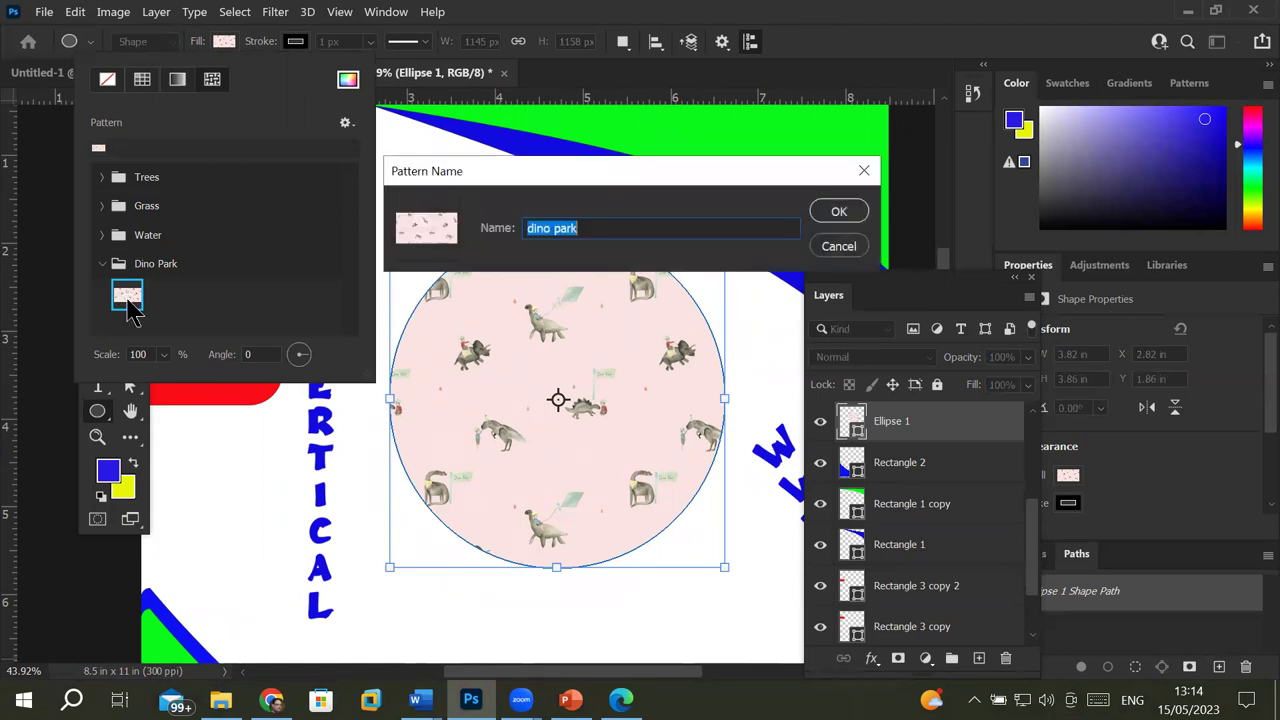
pyautogui.click(819, 248)
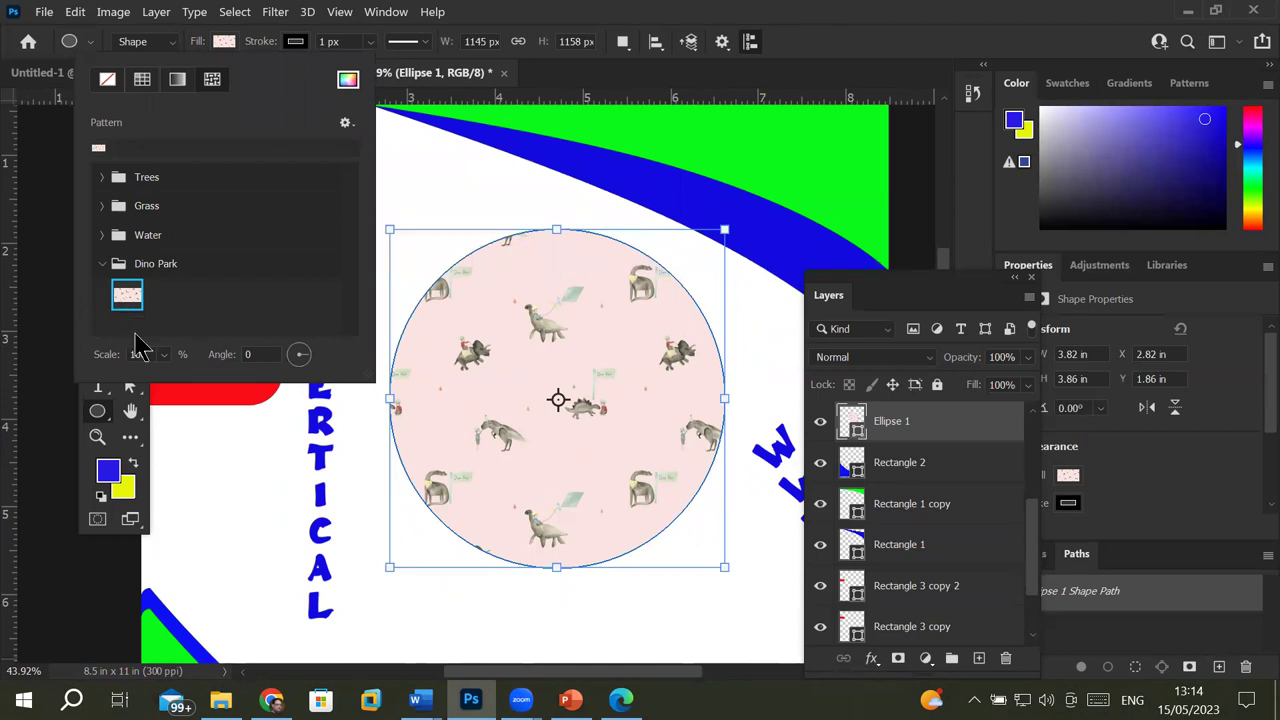
# Step: Try smaller pattern scales, then enlarge the Dino Park pattern so medium-sized dinosaurs fill the circle
pyautogui.click(164, 355)
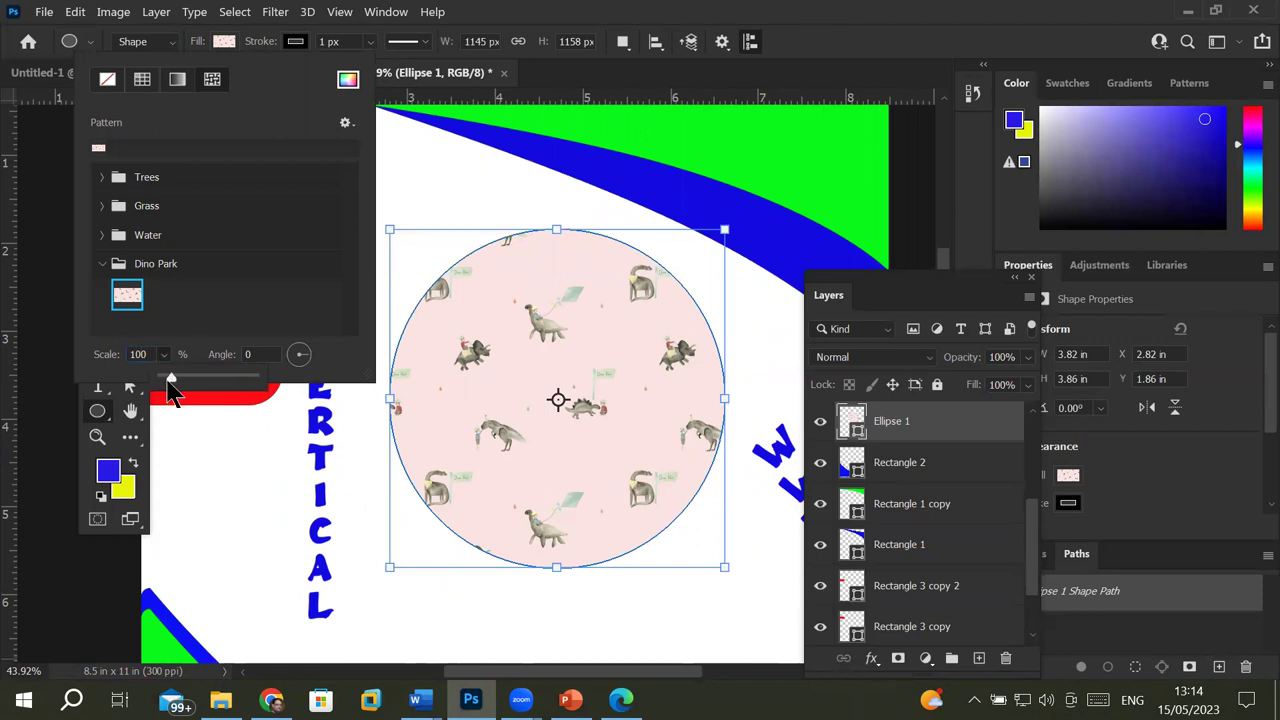
pyautogui.moveTo(176, 390); pyautogui.dragTo(170, 385)
pyautogui.moveTo(167, 378); pyautogui.dragTo(200, 385)
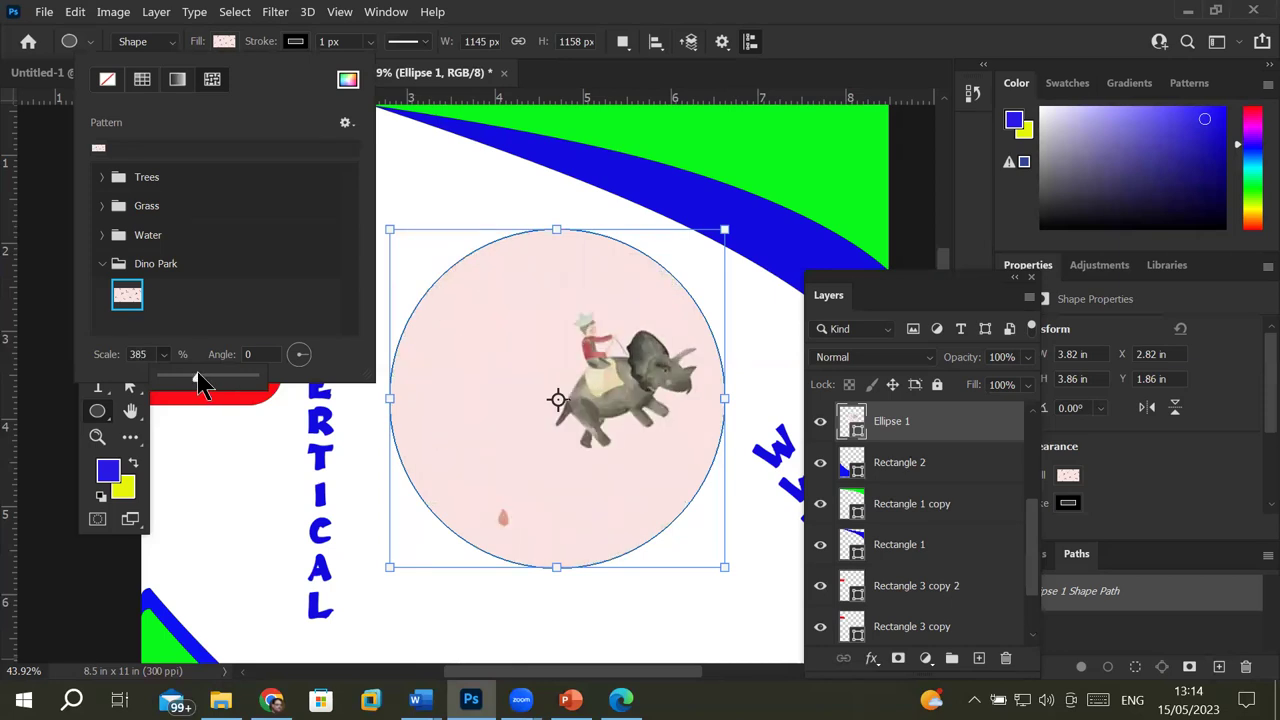
pyautogui.moveTo(200, 385); pyautogui.dragTo(172, 385)
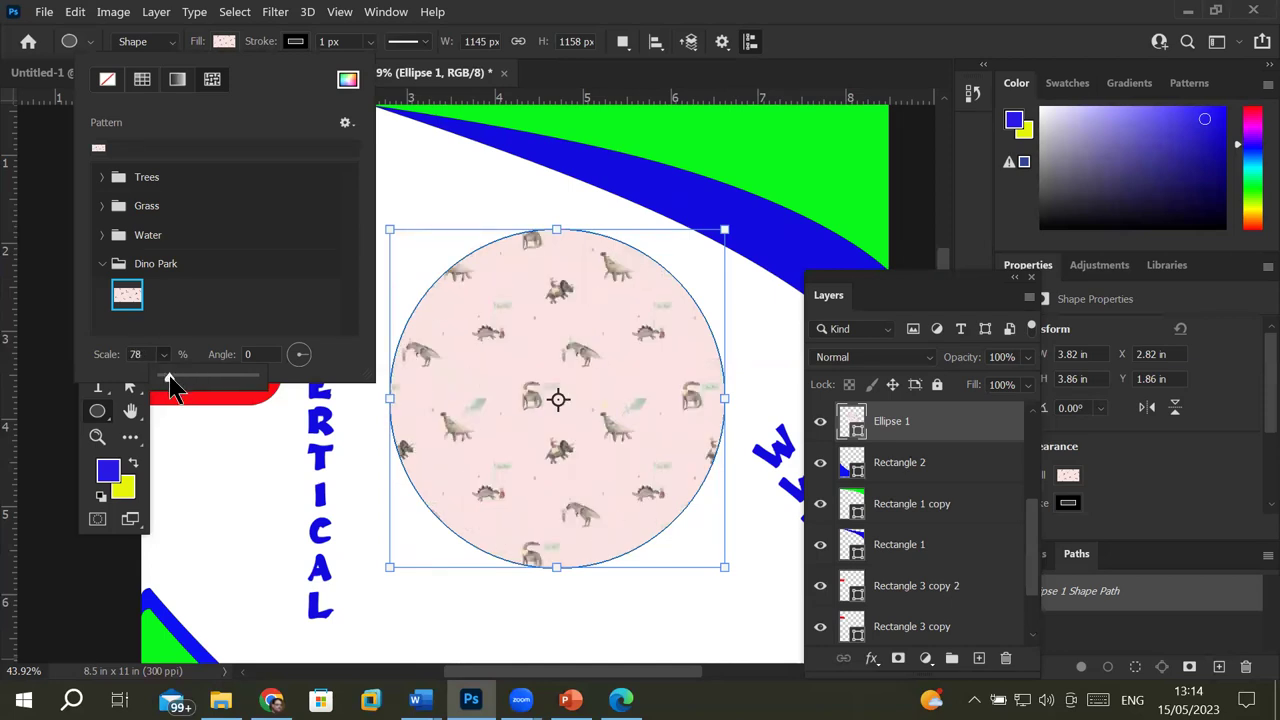
pyautogui.moveTo(172, 385); pyautogui.dragTo(163, 388)
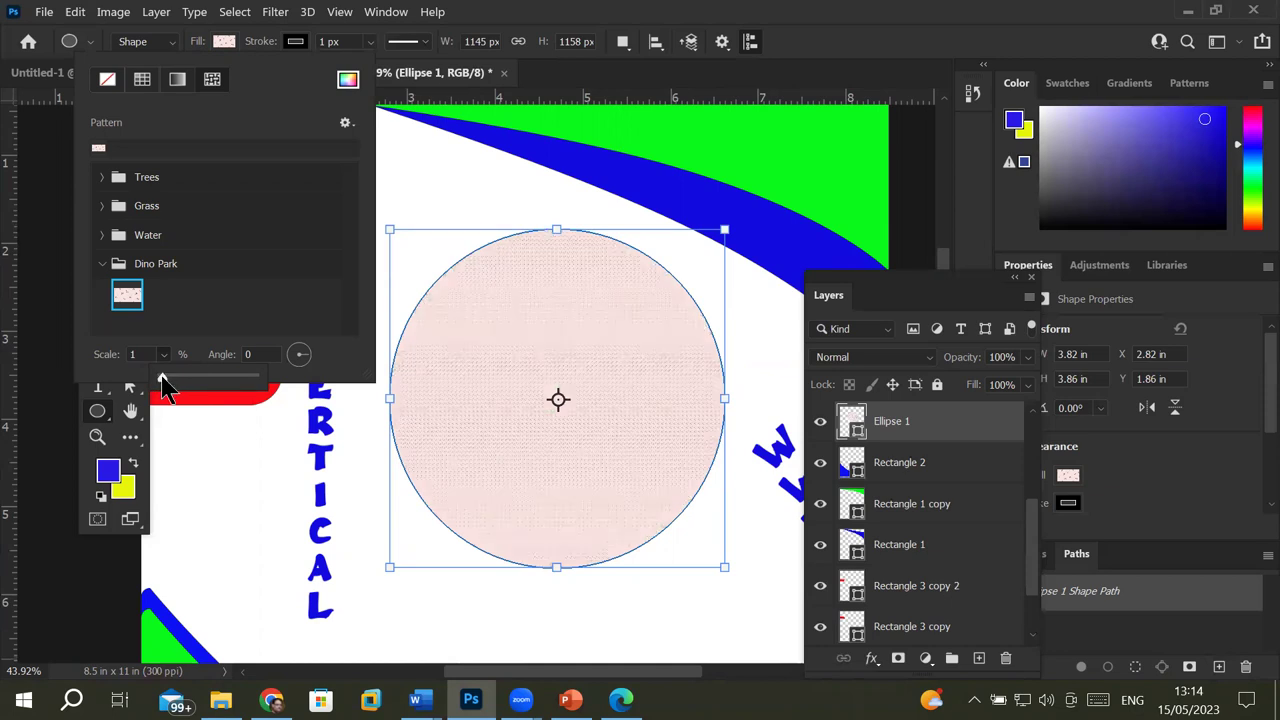
pyautogui.moveTo(163, 380); pyautogui.dragTo(195, 370)
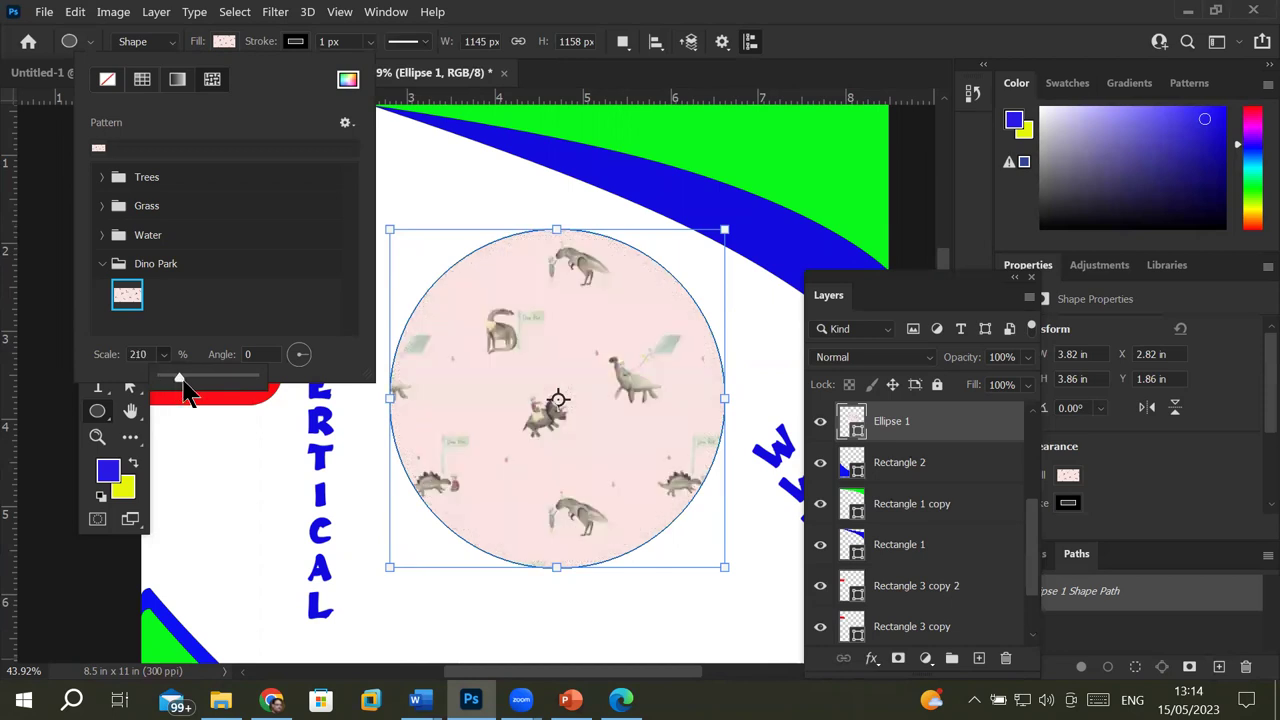
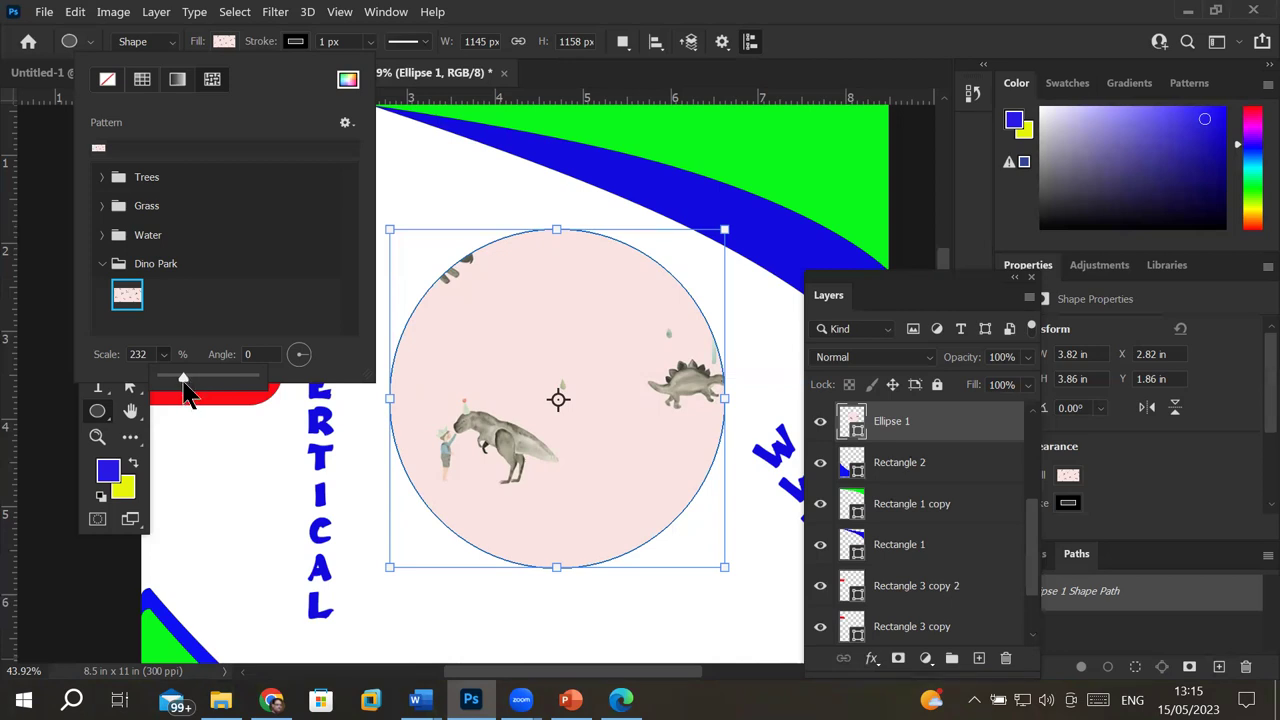
# Step: Set the circle's Dino Park pattern fill to 78% scale and a -77° angle
pyautogui.moveTo(184, 378); pyautogui.dragTo(170, 380)
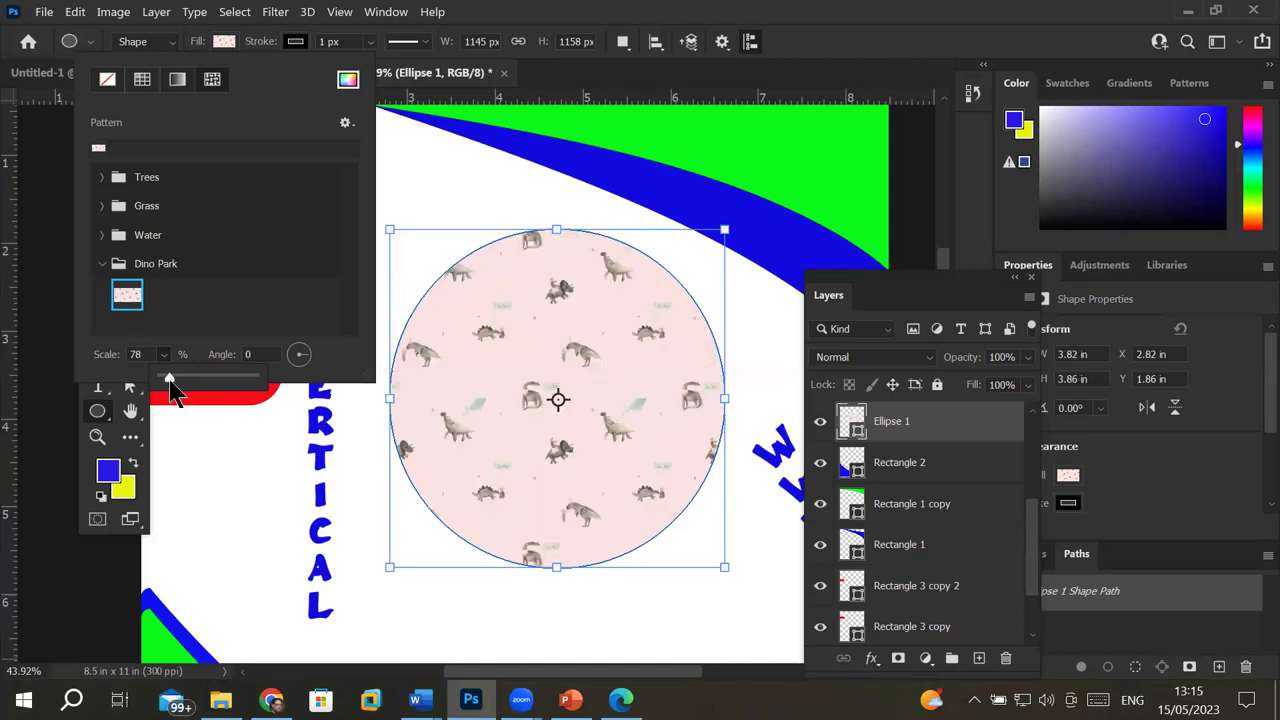
pyautogui.click(258, 354)
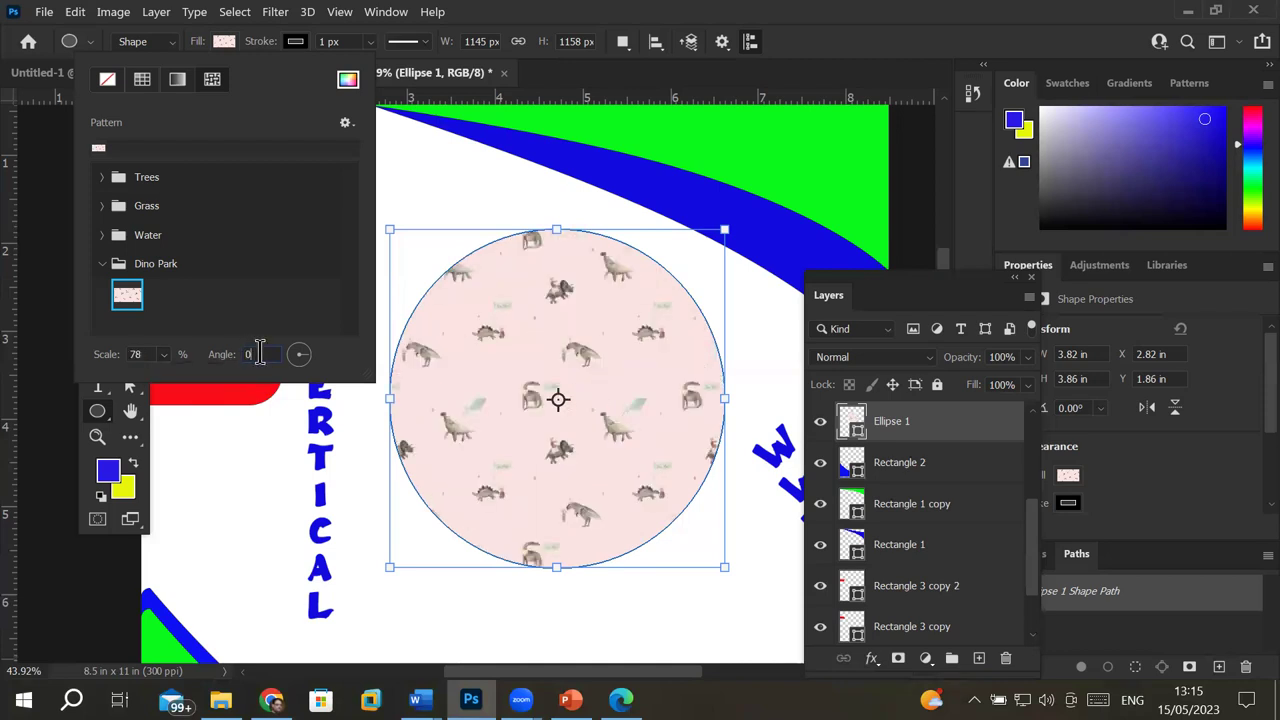
pyautogui.write('524')
pyautogui.click(305, 362)
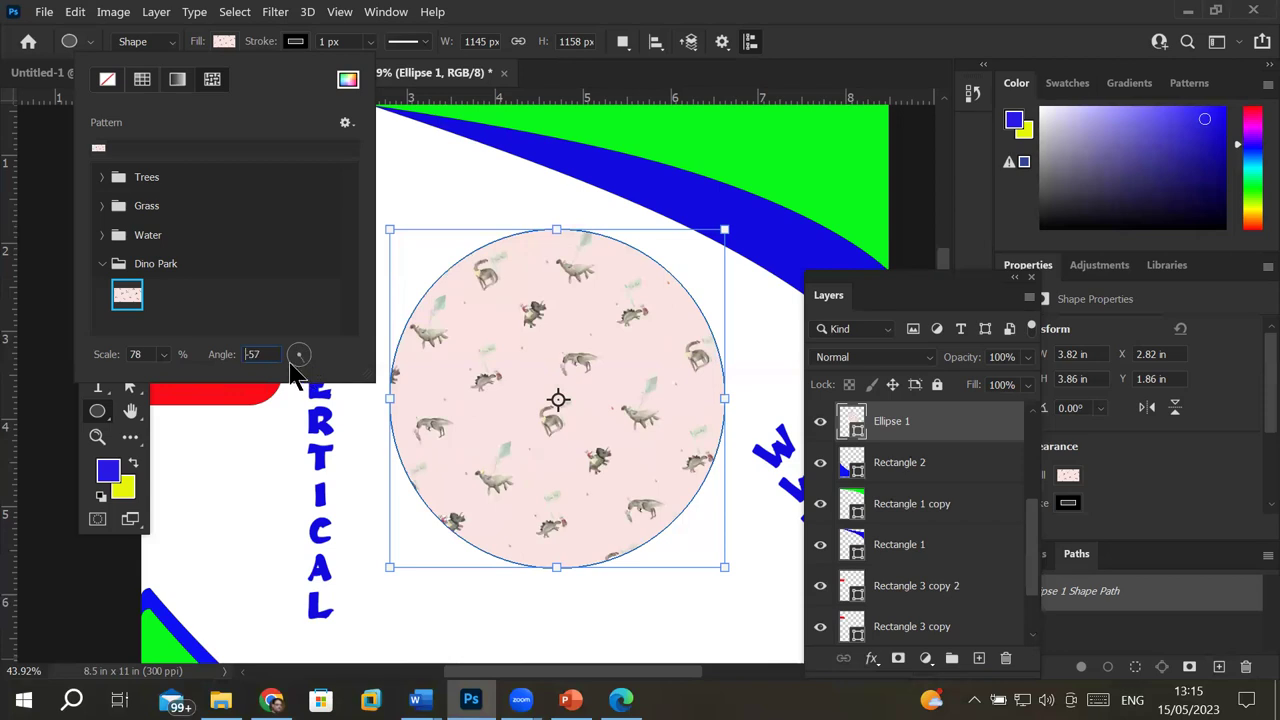
pyautogui.click(290, 369)
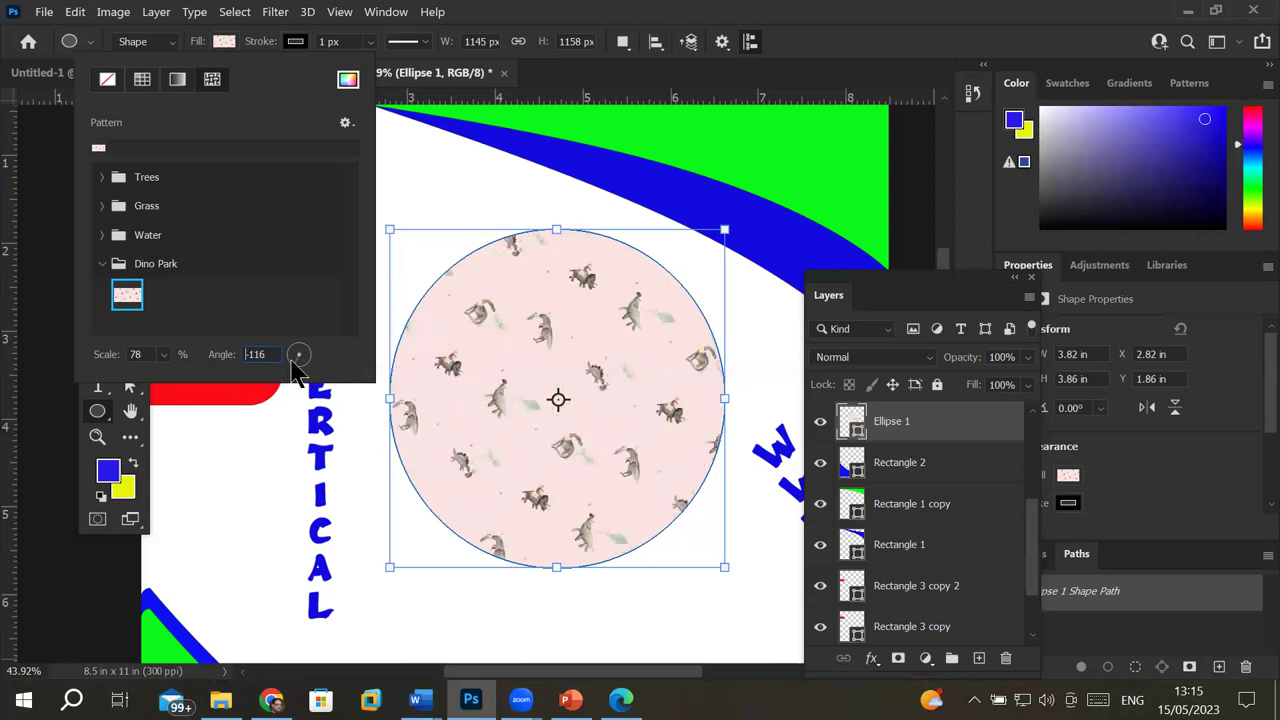
pyautogui.click(308, 362)
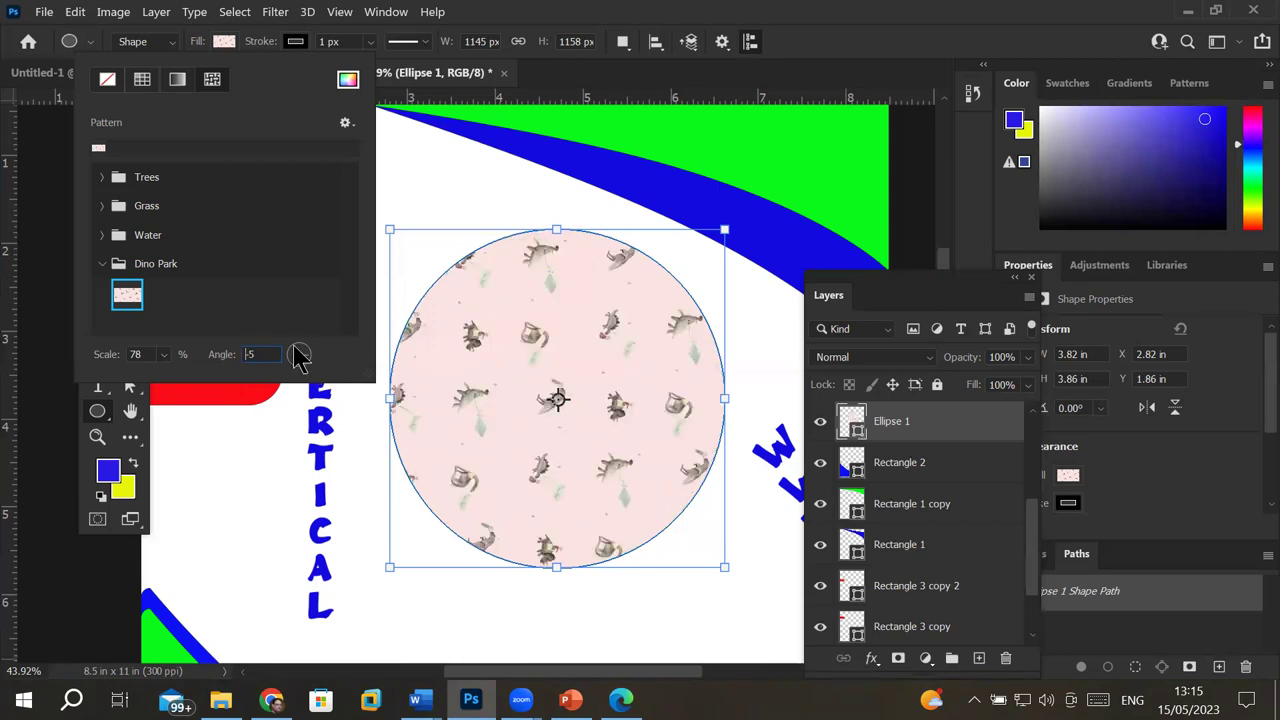
pyautogui.click(305, 372)
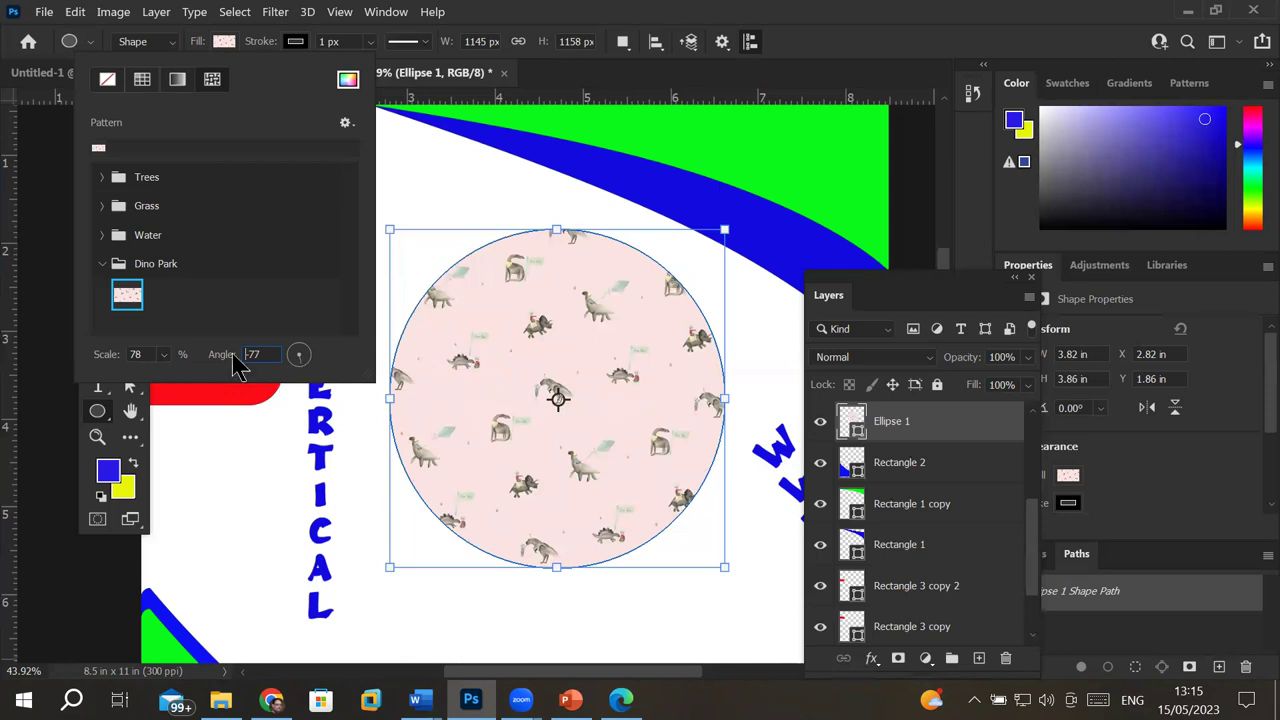
pyautogui.click(140, 305)
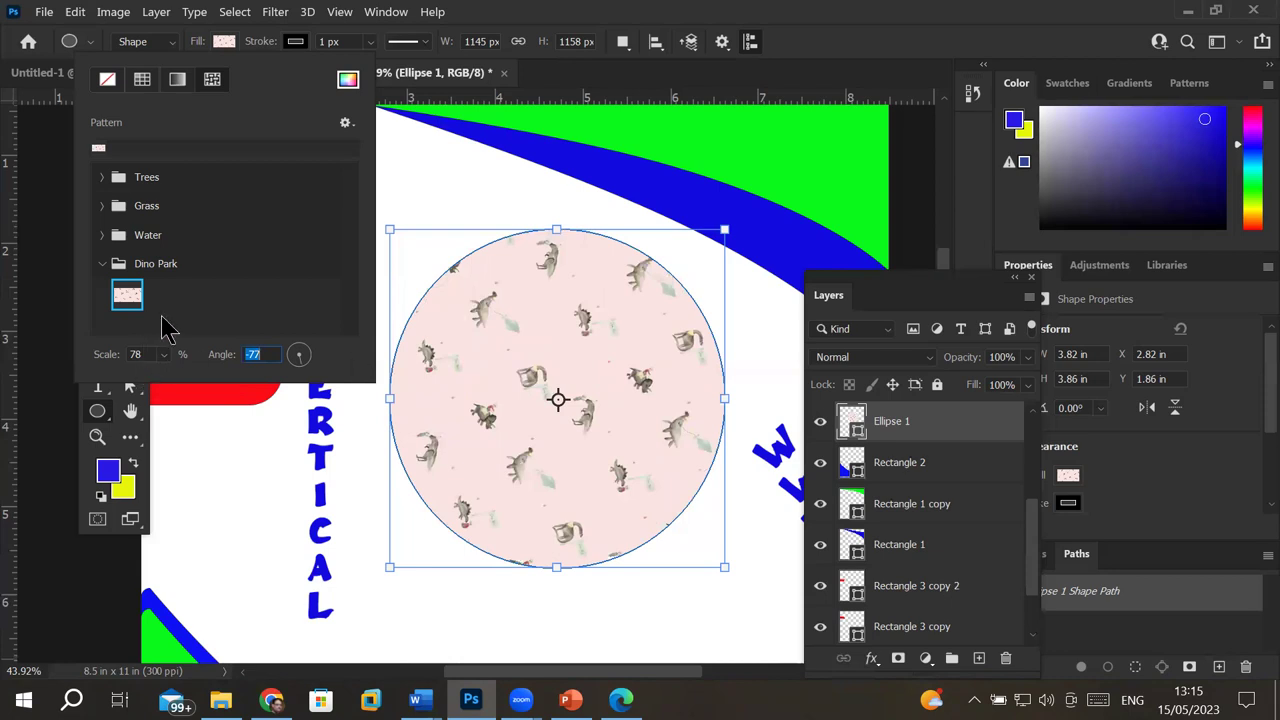
pyautogui.click(110, 472)
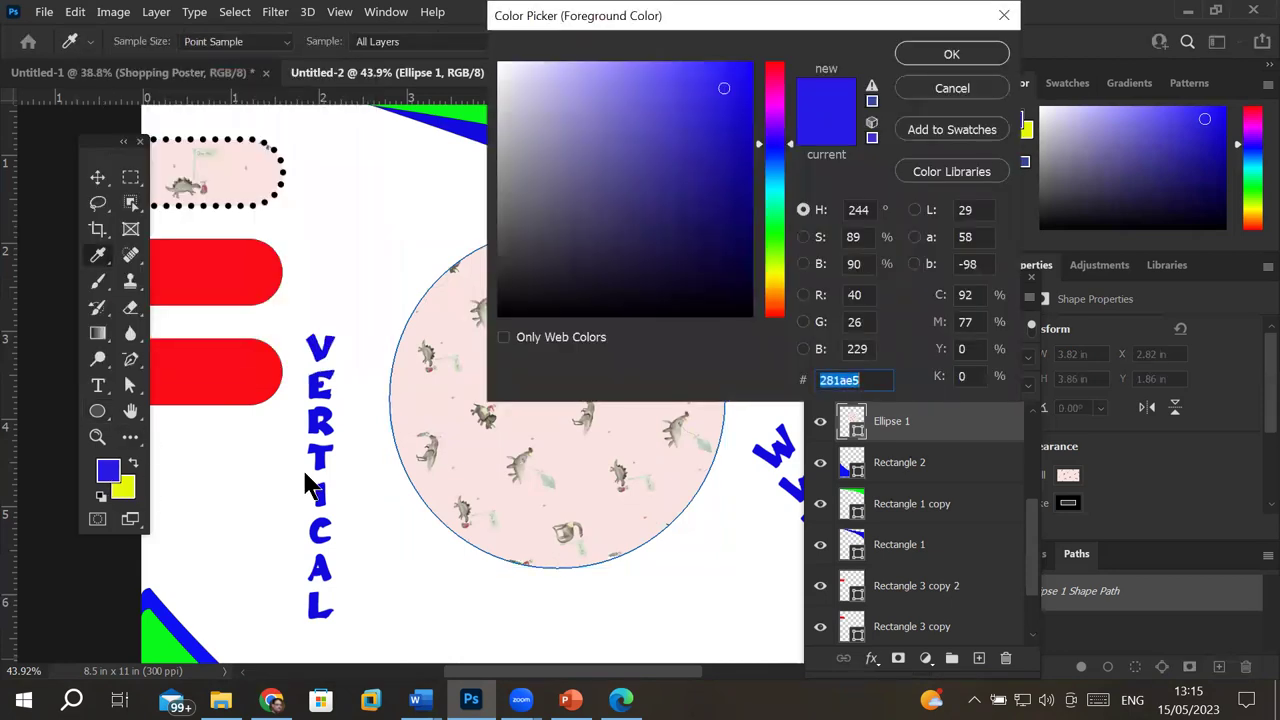
# Step: Dismiss the Color Picker and widen the circle's stroke to 143.86 px
pyautogui.click(930, 92)
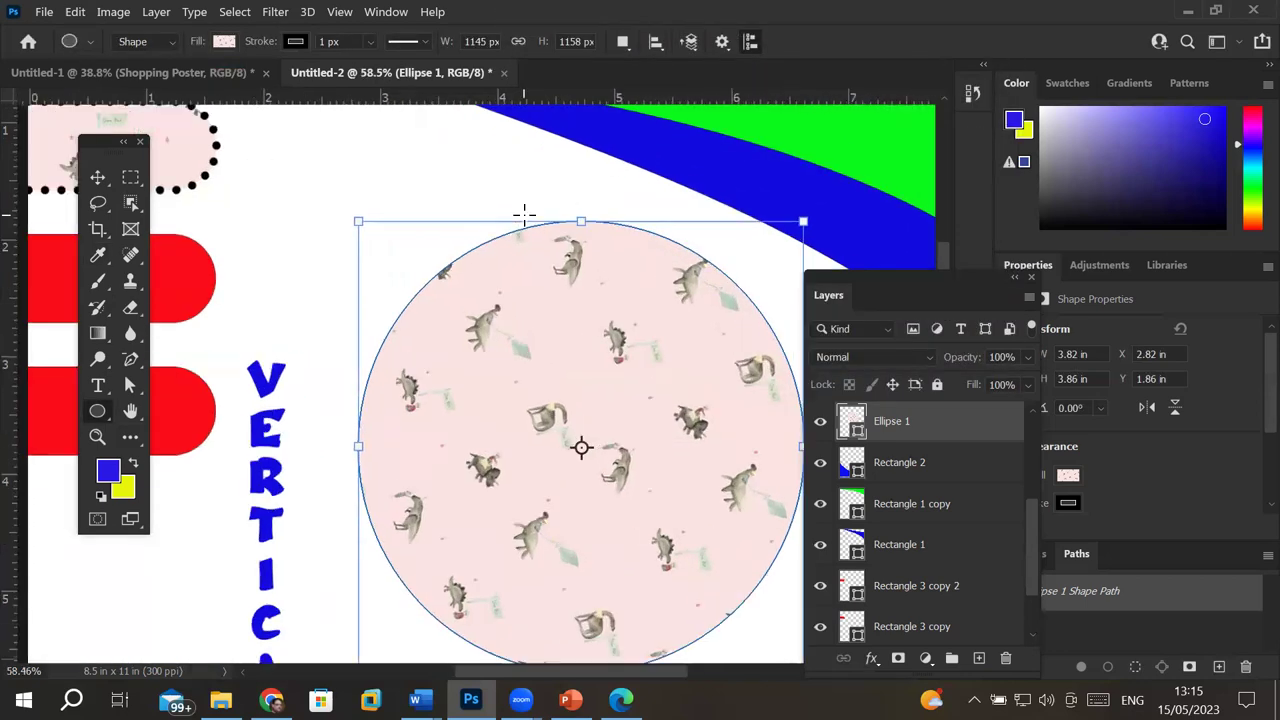
pyautogui.scroll(2, 520, 235)
pyautogui.scroll(3, 525, 241)
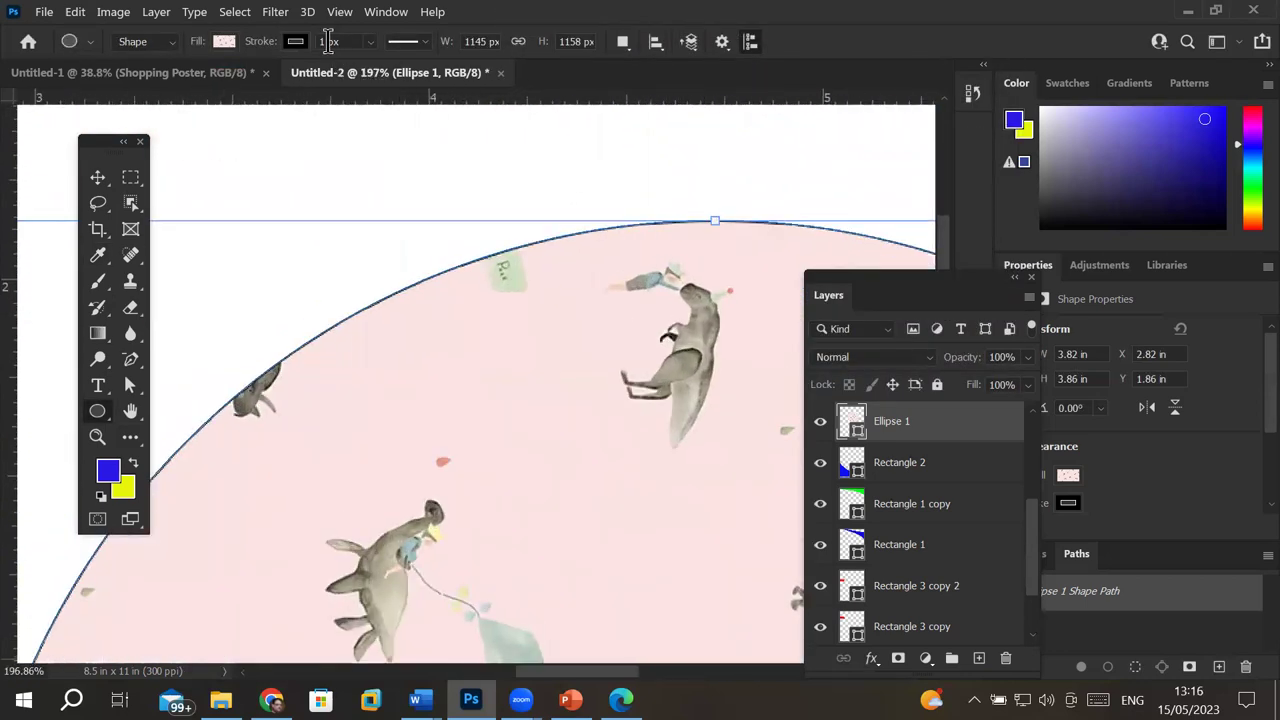
pyautogui.click(371, 42)
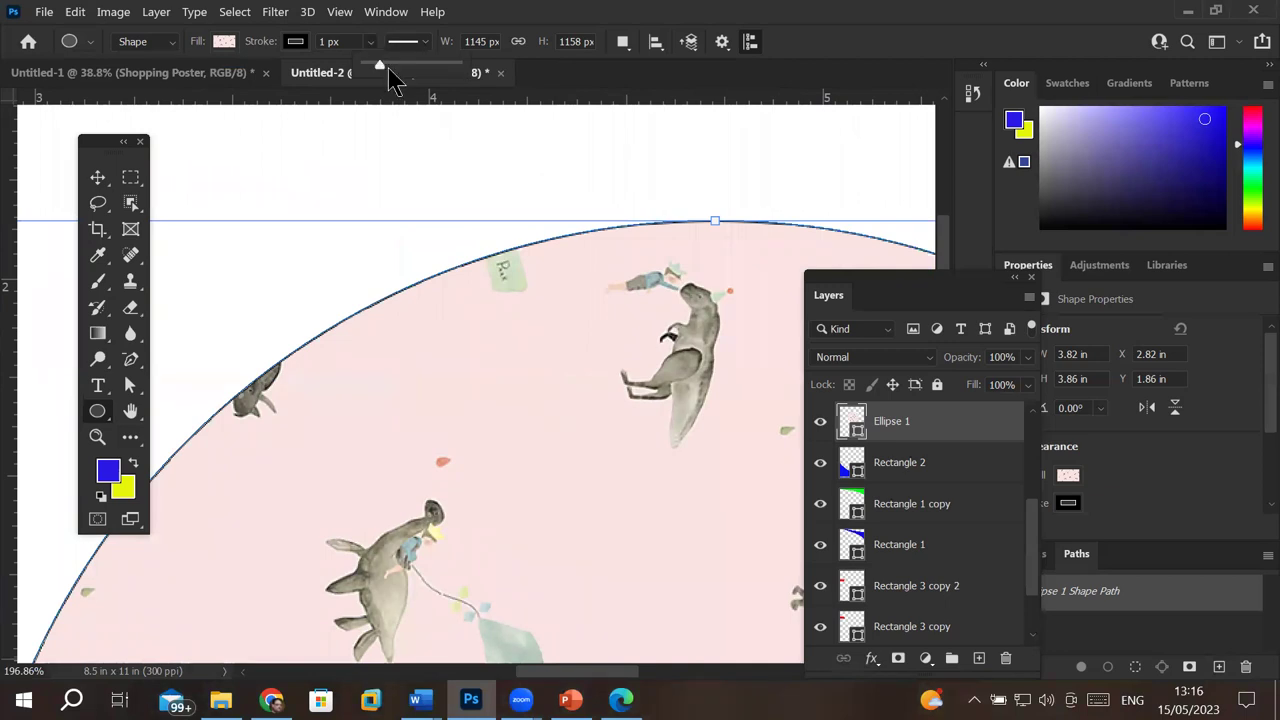
pyautogui.moveTo(390, 66); pyautogui.dragTo(414, 66)
pyautogui.moveTo(414, 68); pyautogui.dragTo(433, 68)
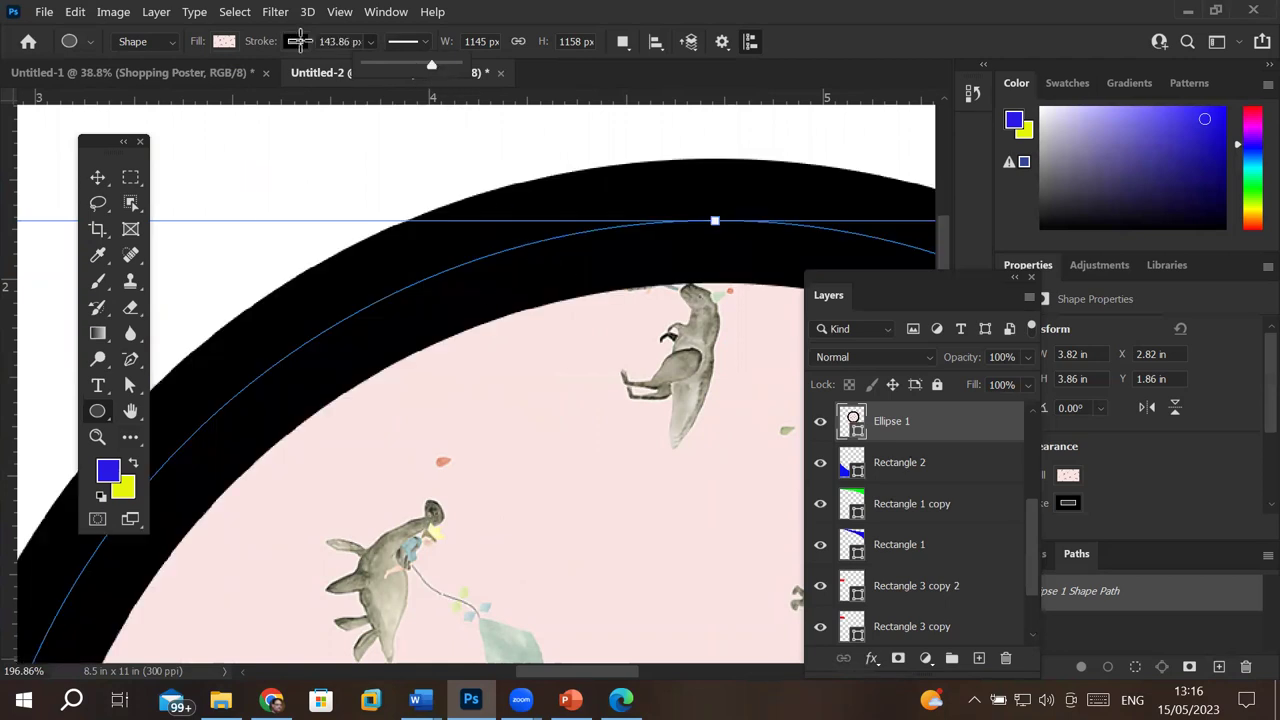
# Step: Try yellow, purple-blue and light-blue gradient strokes, then switch the stroke type to Pattern
pyautogui.click(298, 41)
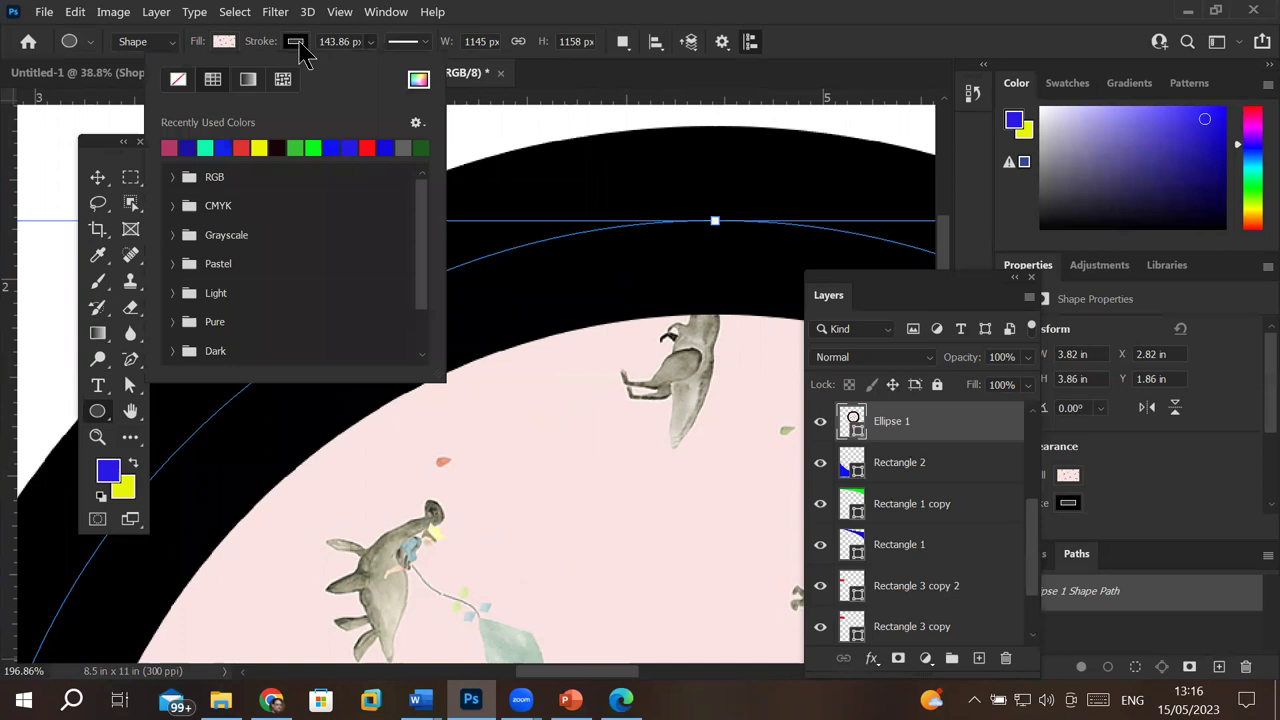
pyautogui.click(262, 146)
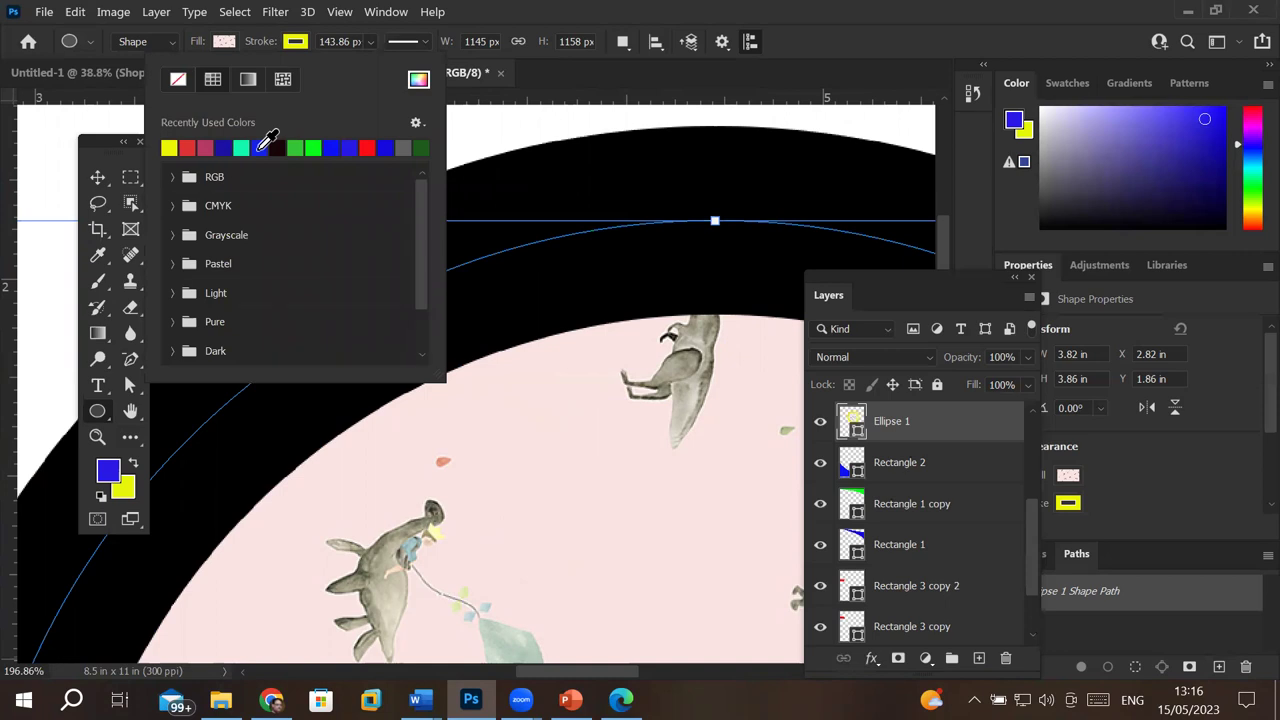
pyautogui.click(248, 80)
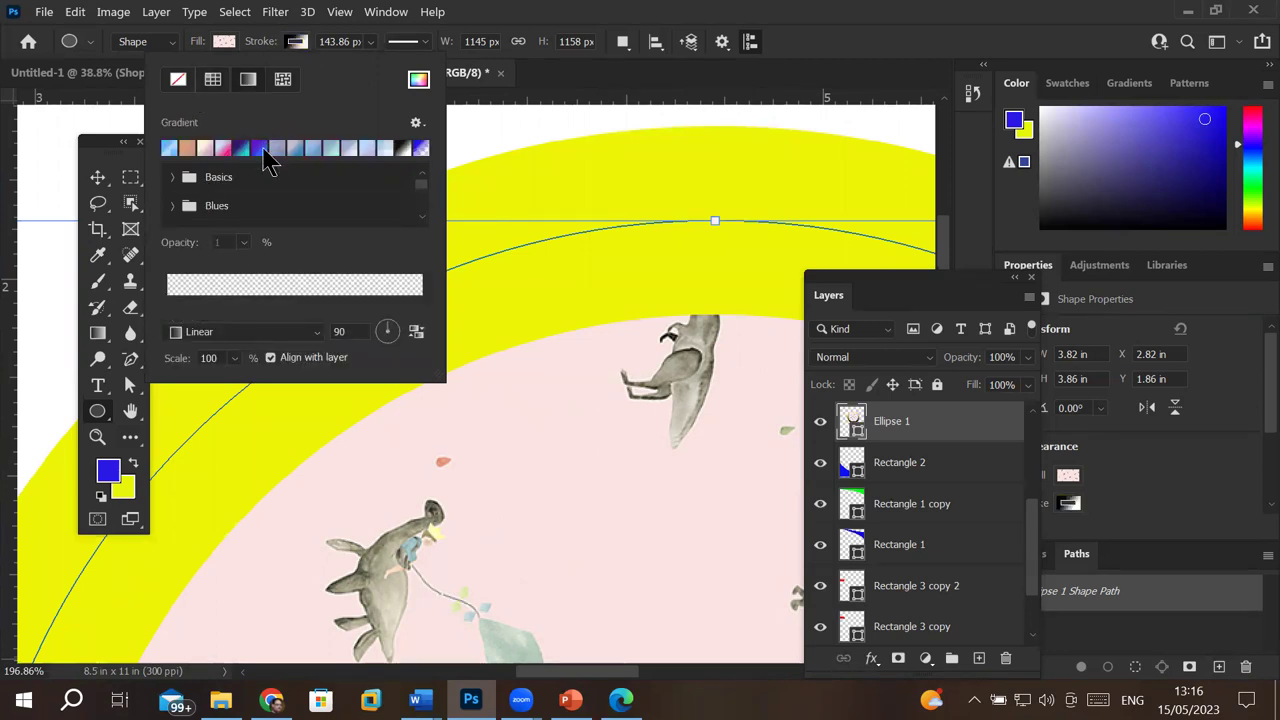
pyautogui.click(265, 152)
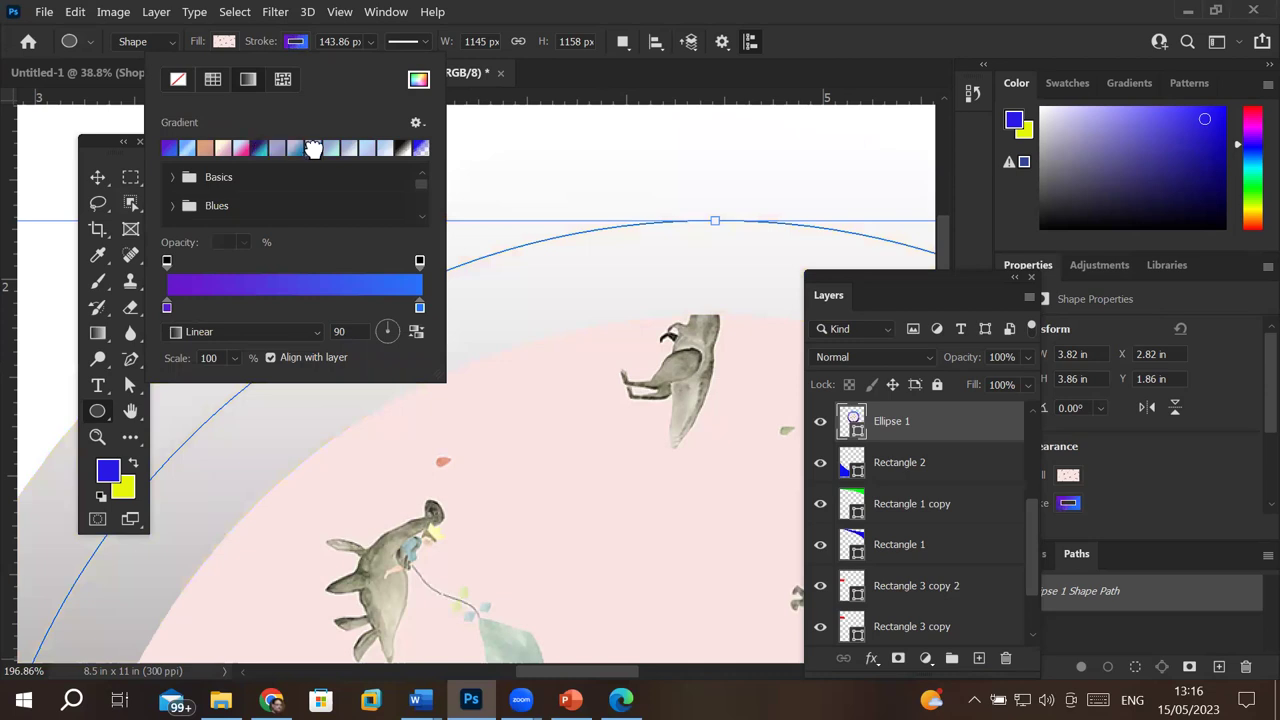
pyautogui.click(313, 149)
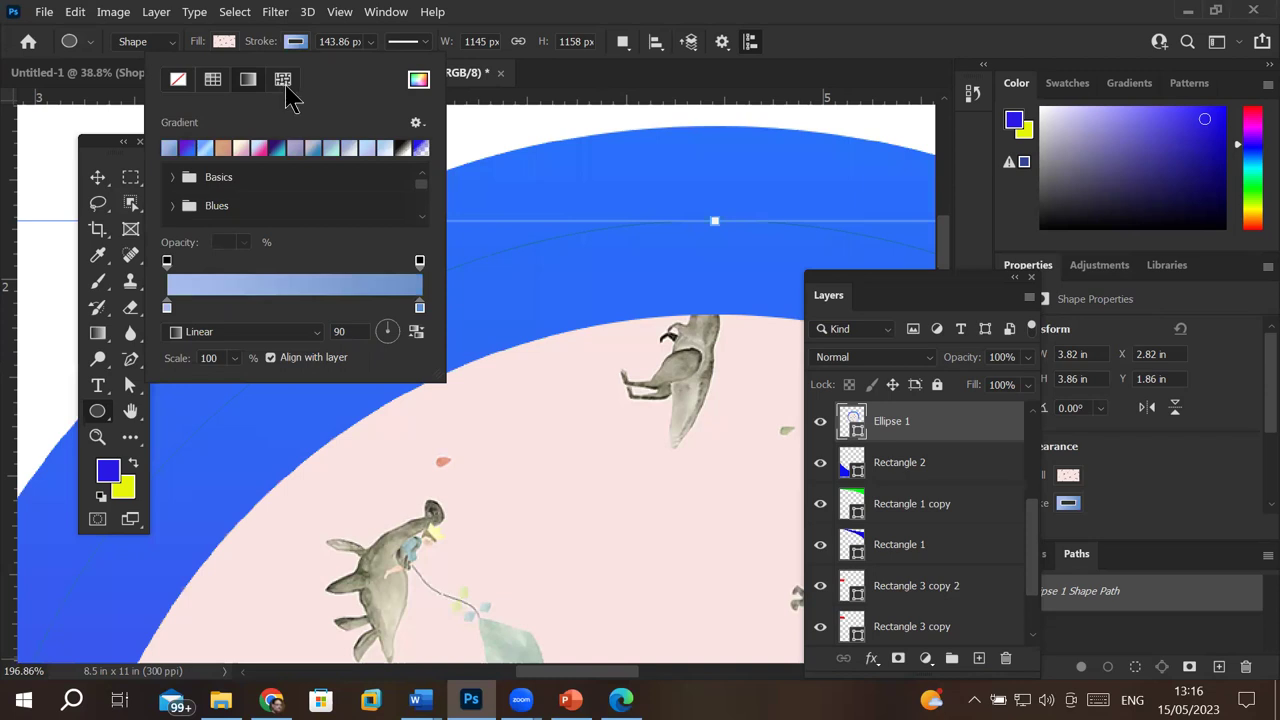
pyautogui.click(284, 80)
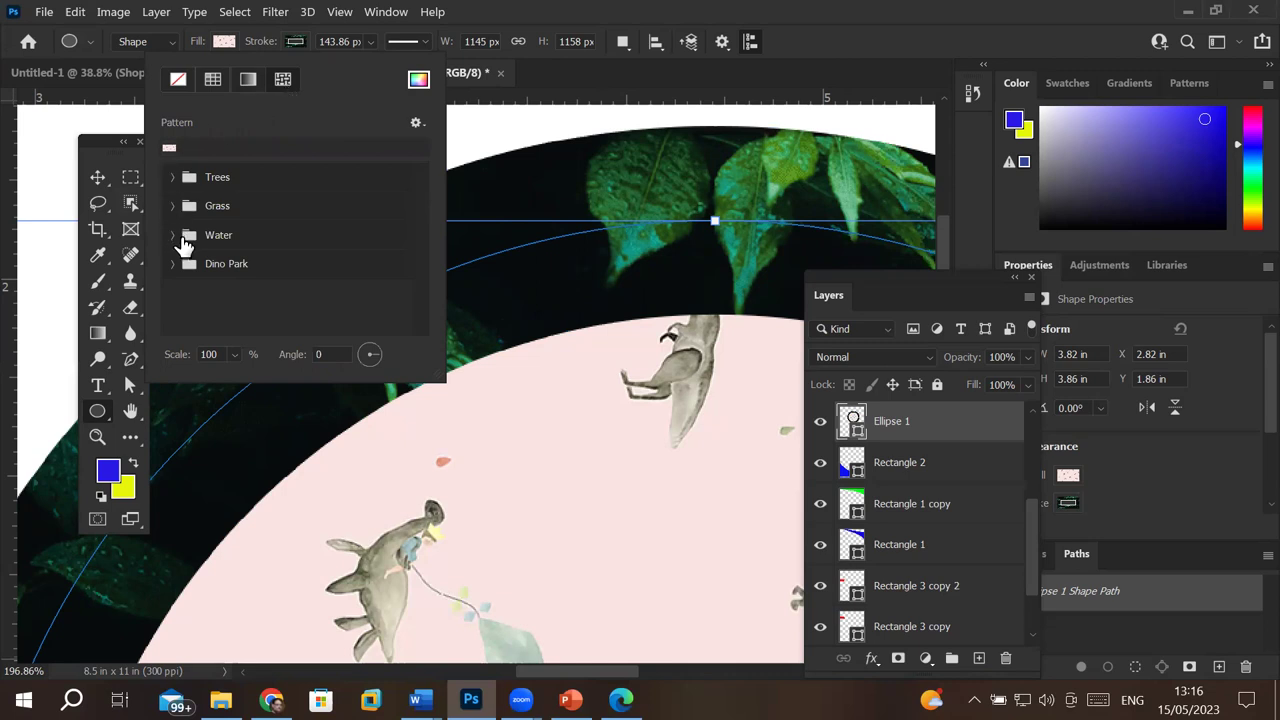
# Step: Fill the circle's stroke with the third pattern from the Water set
pyautogui.click(174, 235)
pyautogui.click(230, 266)
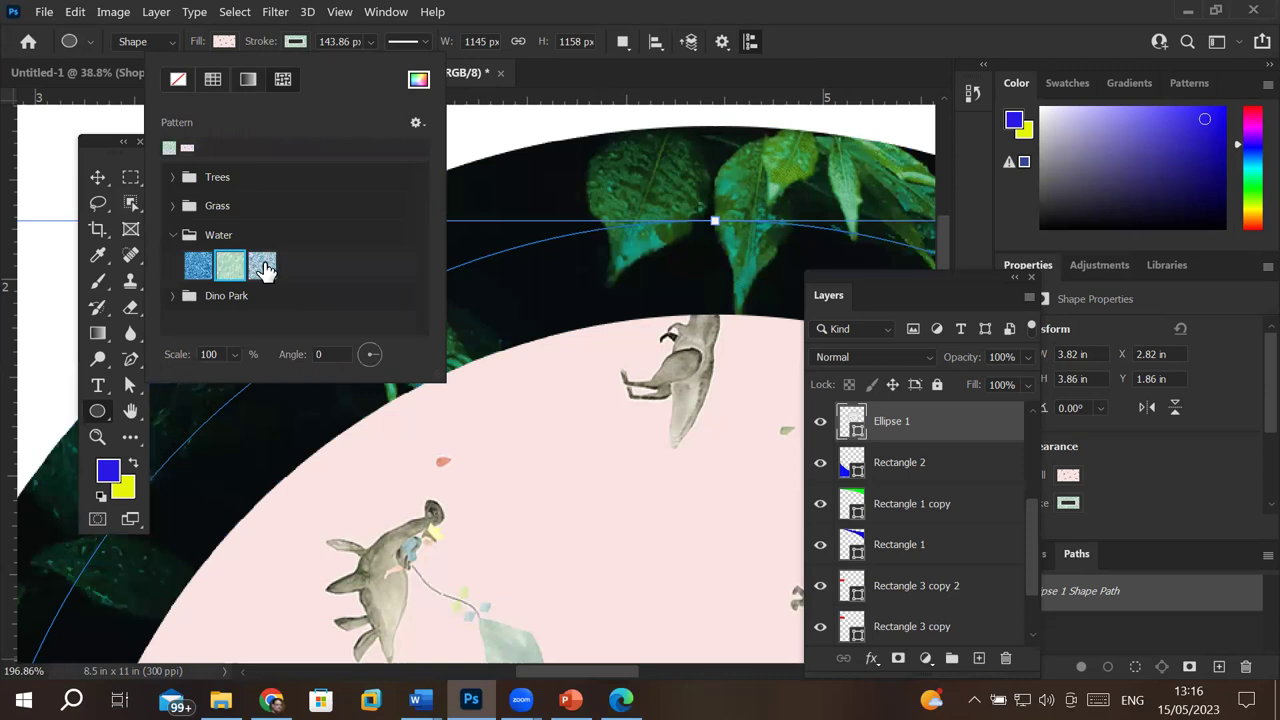
pyautogui.click(263, 266)
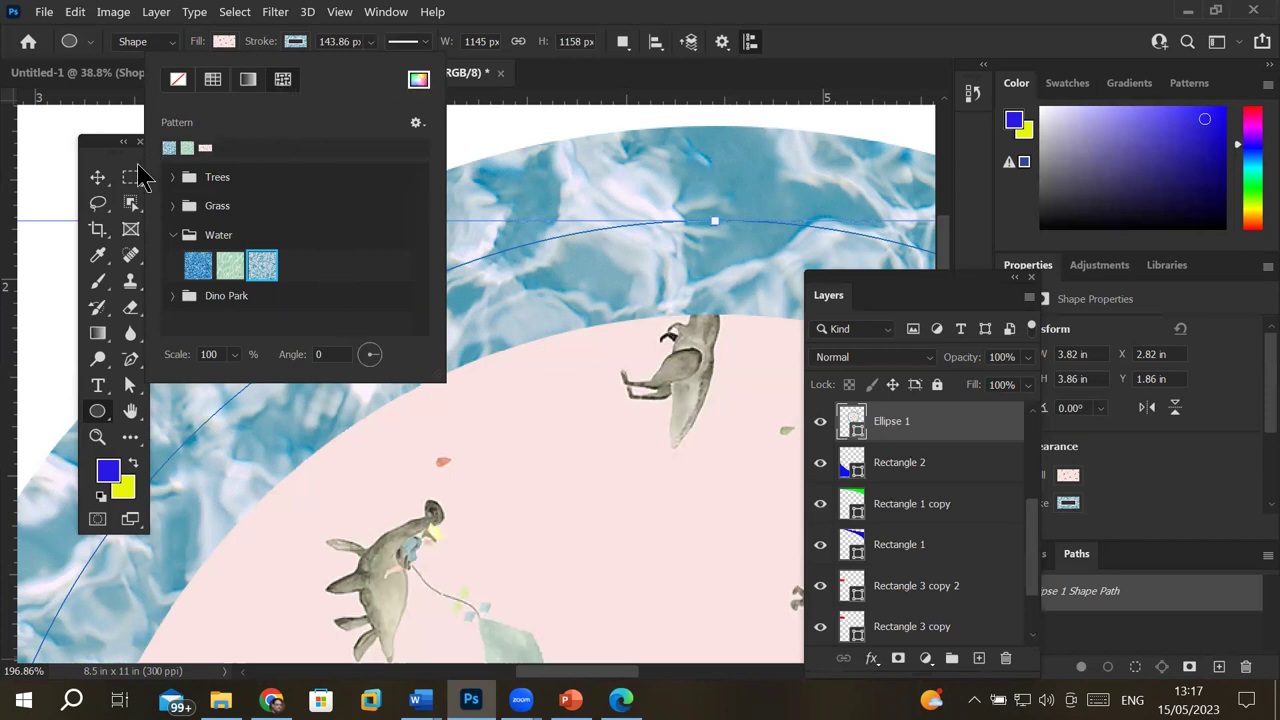
pyautogui.click(97, 177)
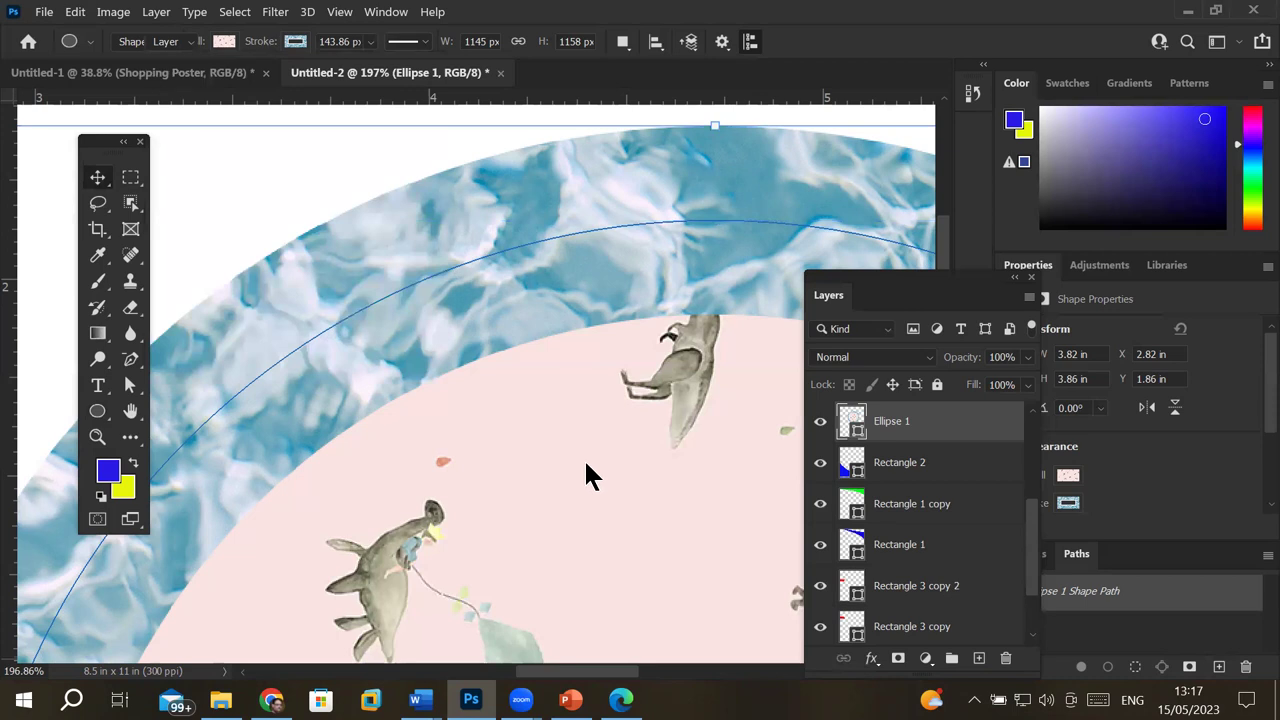
# Step: Zoom out to view the whole poster and bring up the File menu
pyautogui.scroll(-5, 584, 458)
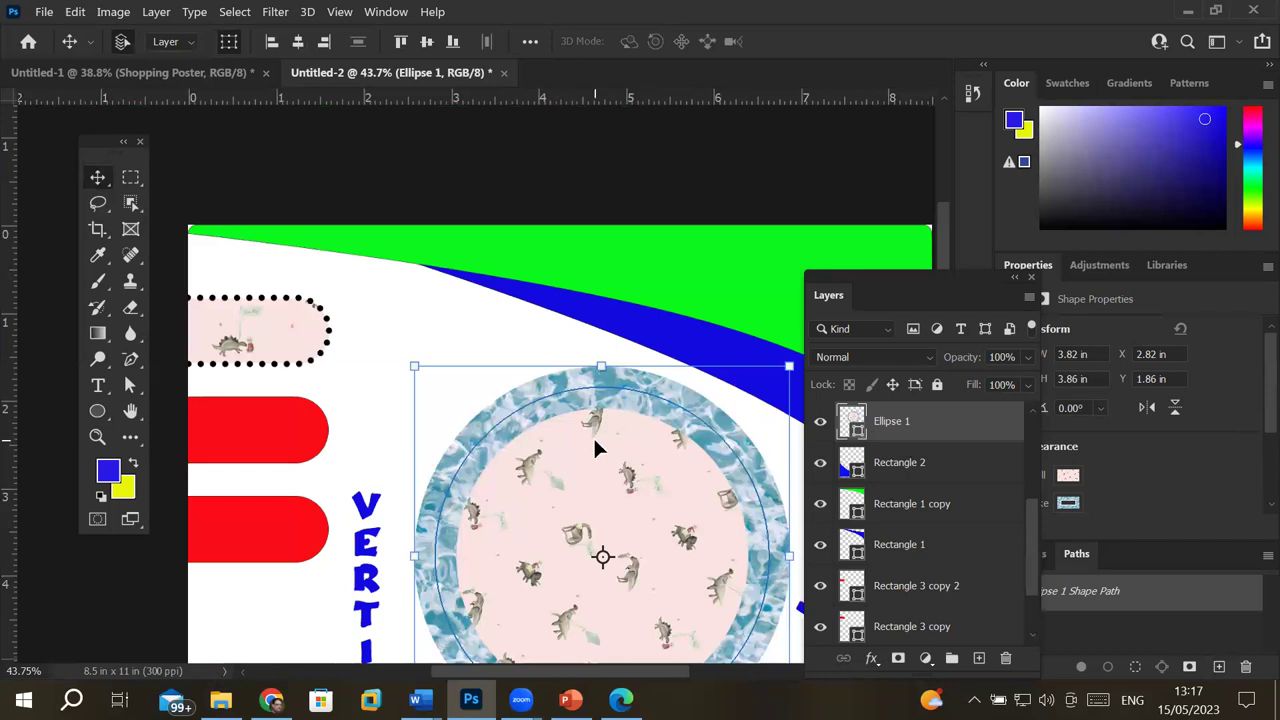
pyautogui.scroll(-1, 594, 445)
pyautogui.scroll(-1, 594, 447)
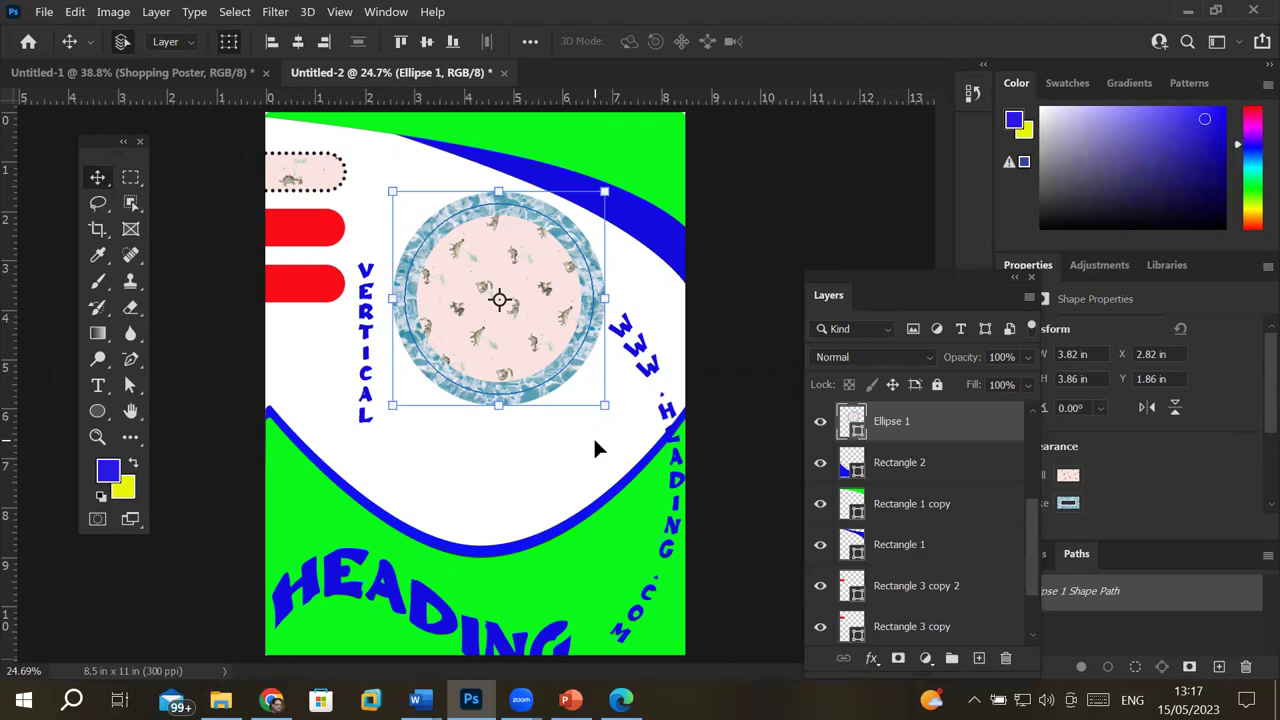
pyautogui.click(46, 14)
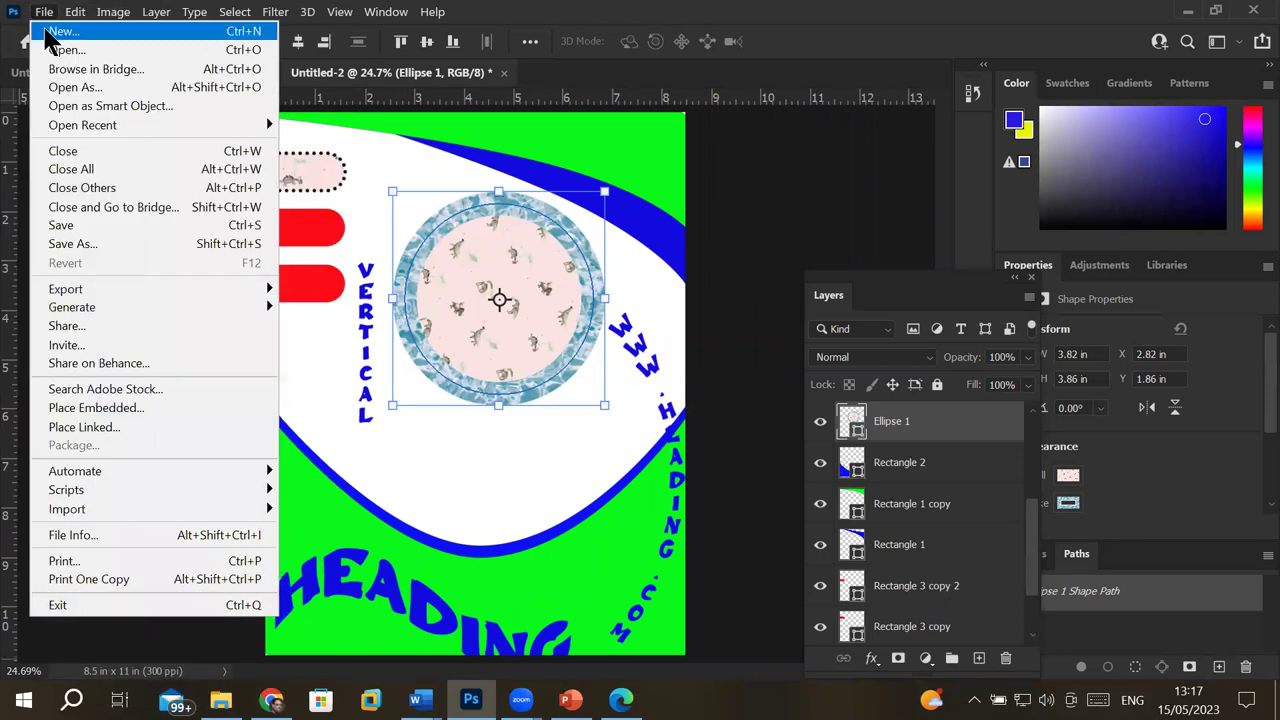
# Step: Start a new Web document sized 100 × 100 px
pyautogui.click(62, 31)
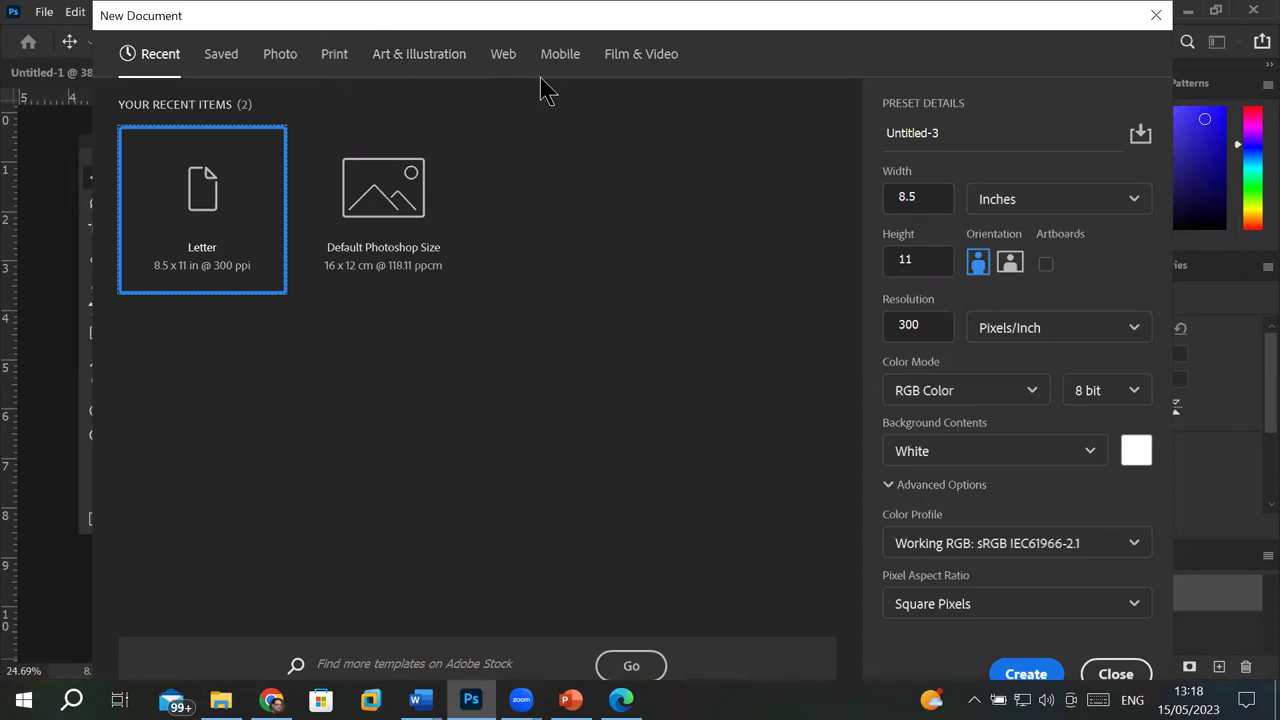
pyautogui.click(505, 57)
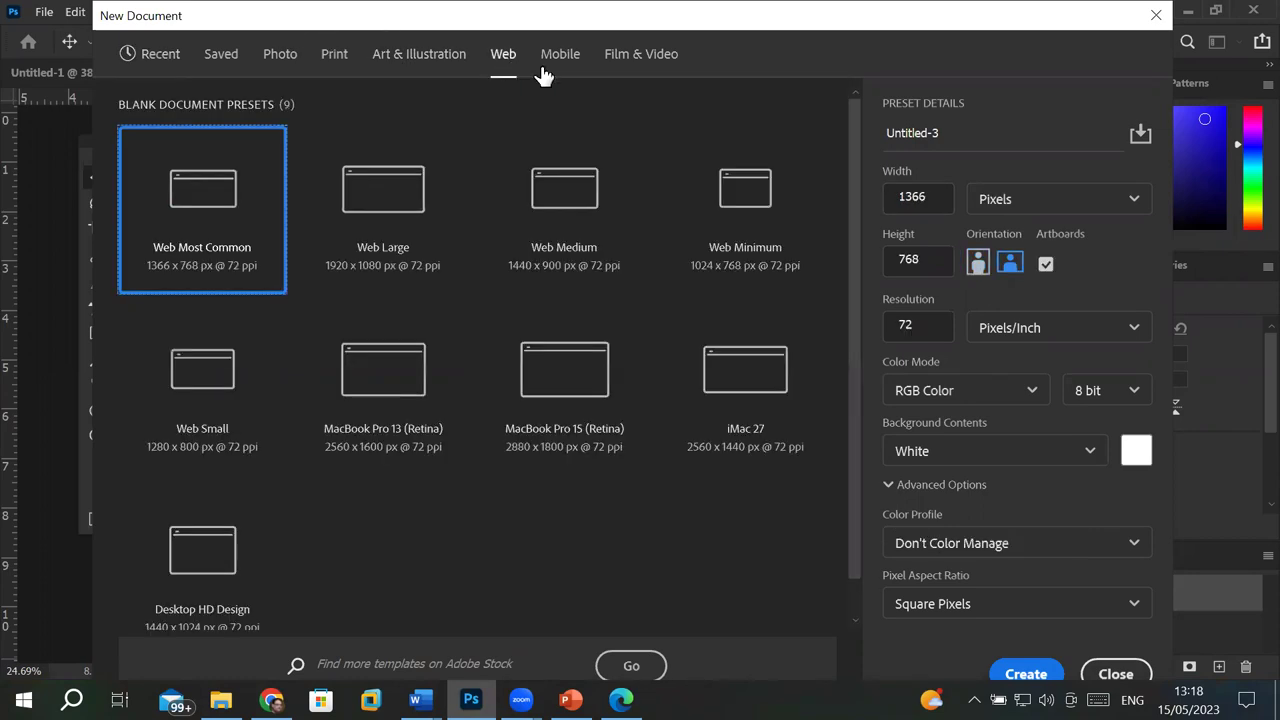
pyautogui.doubleClick(905, 195)
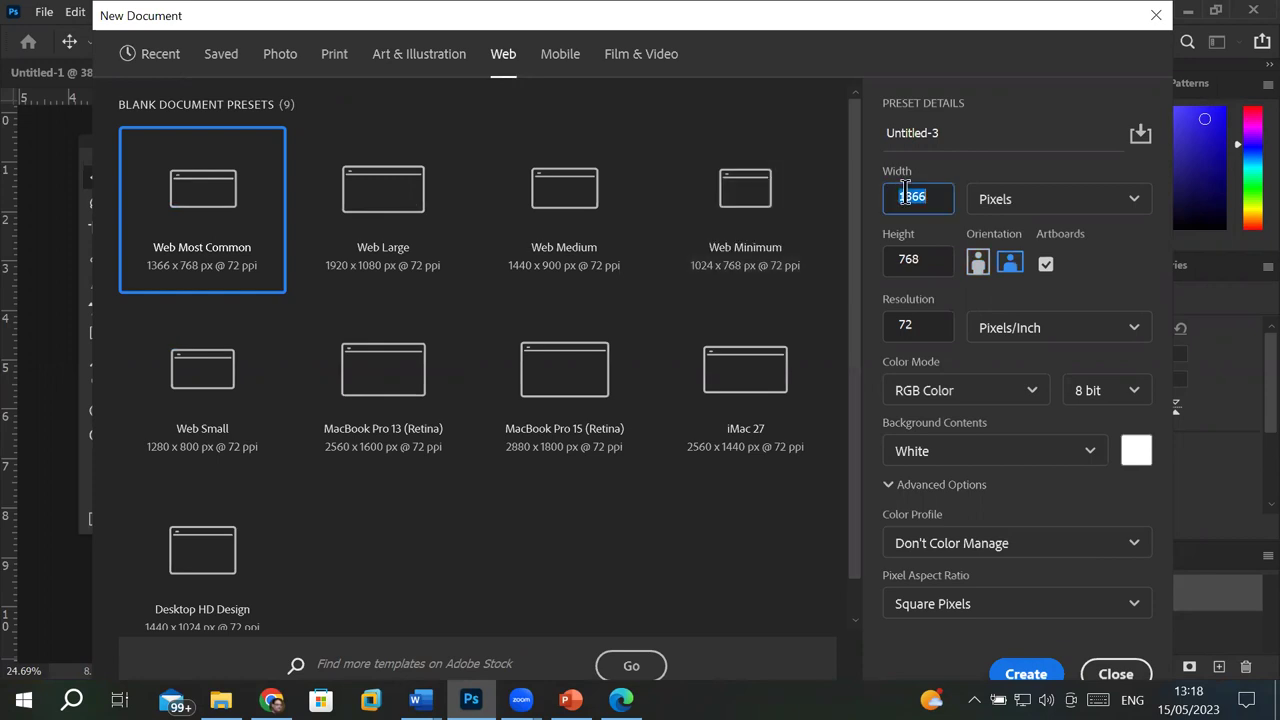
pyautogui.write('100')
pyautogui.doubleClick(918, 262)
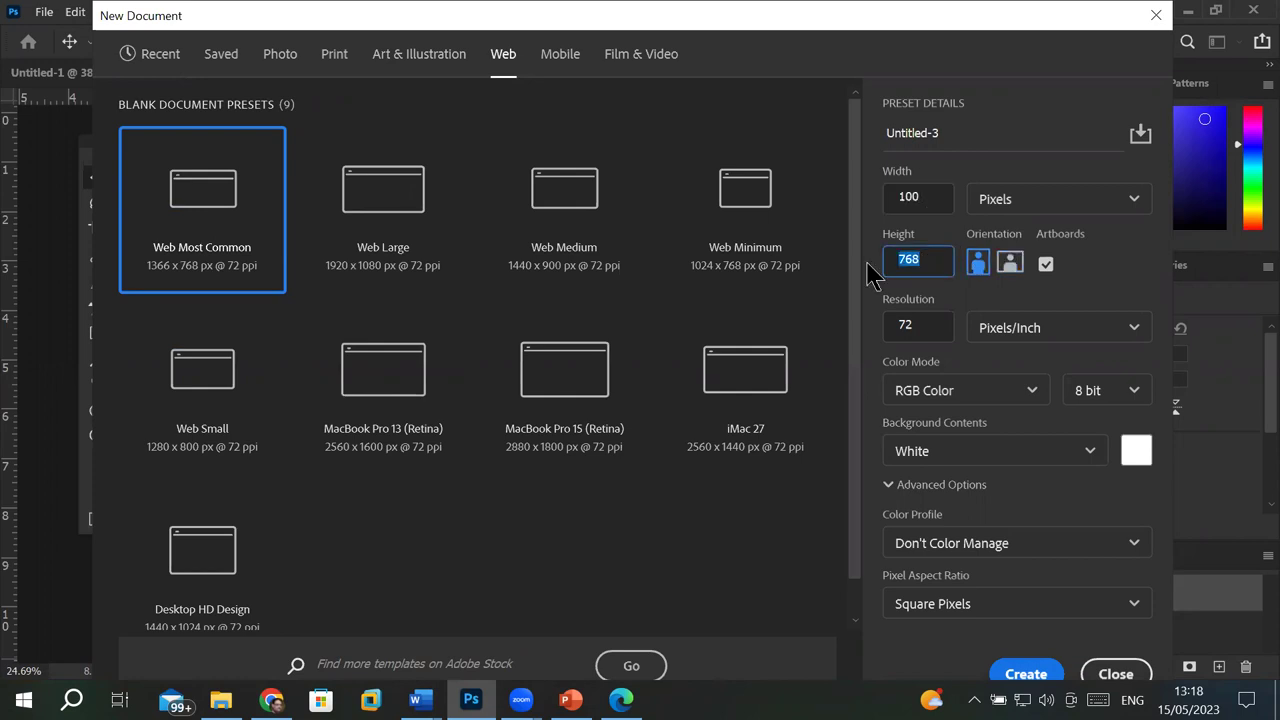
pyautogui.write('100')
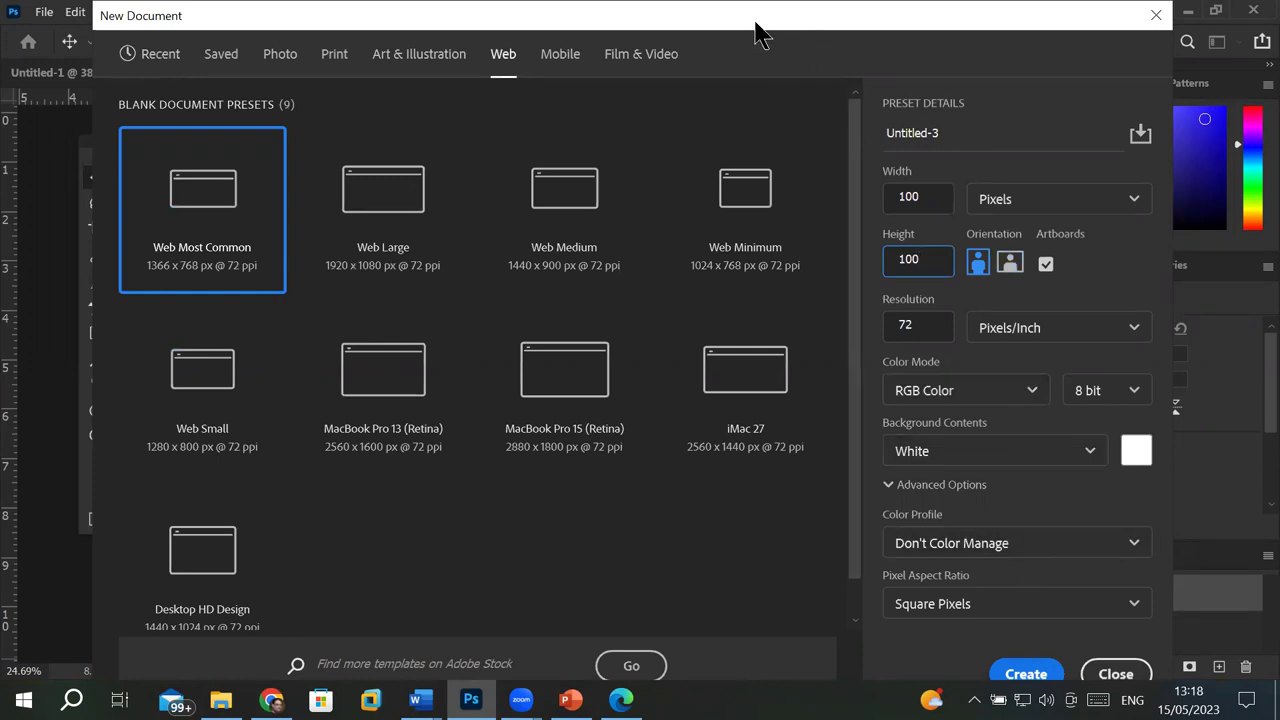
# Step: Replace the Untitled-3 name, beginning to type '100 by 100 canvas size'
pyautogui.moveTo(757, 24); pyautogui.dragTo(776, 15)
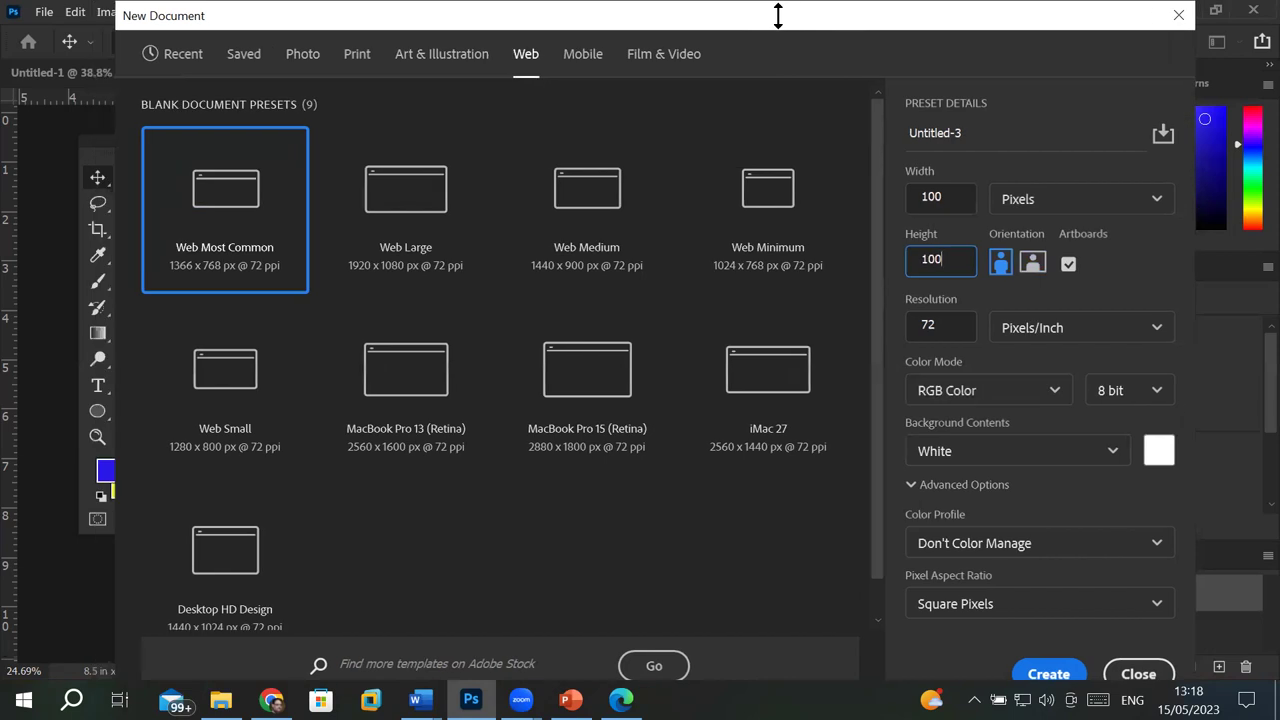
pyautogui.click(971, 133)
pyautogui.moveTo(961, 133); pyautogui.dragTo(903, 145)
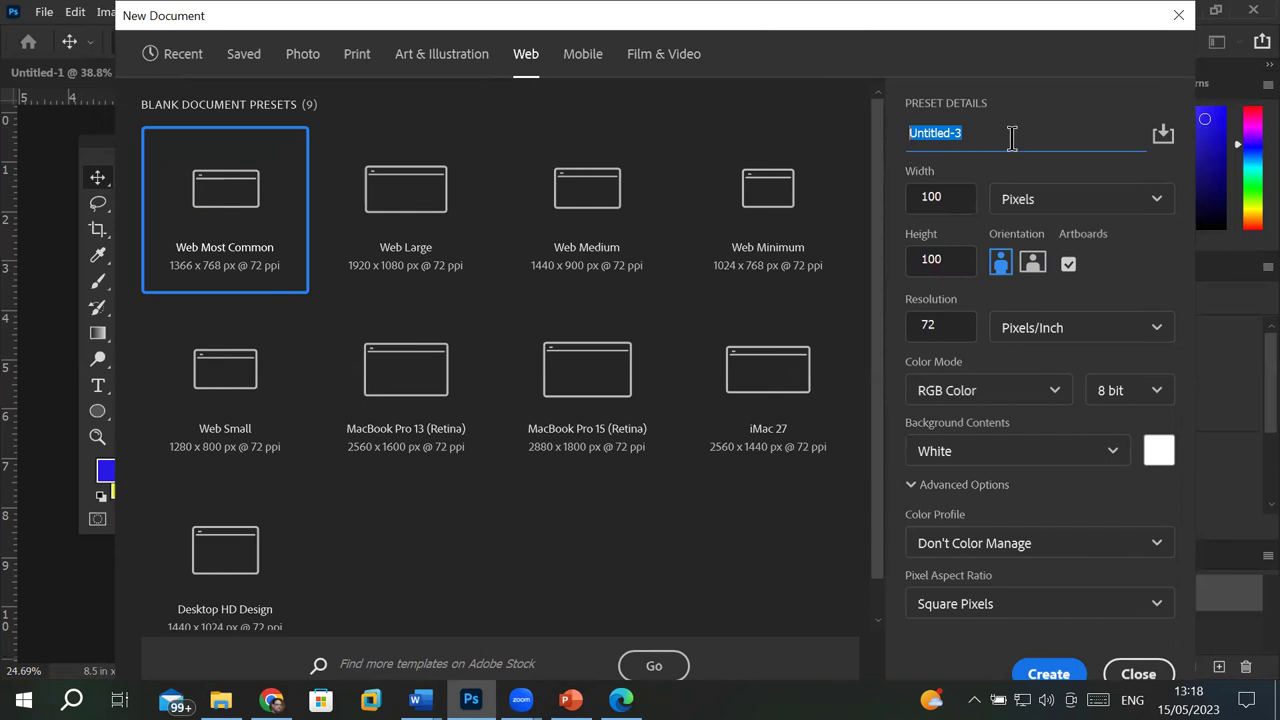
pyautogui.write('100')
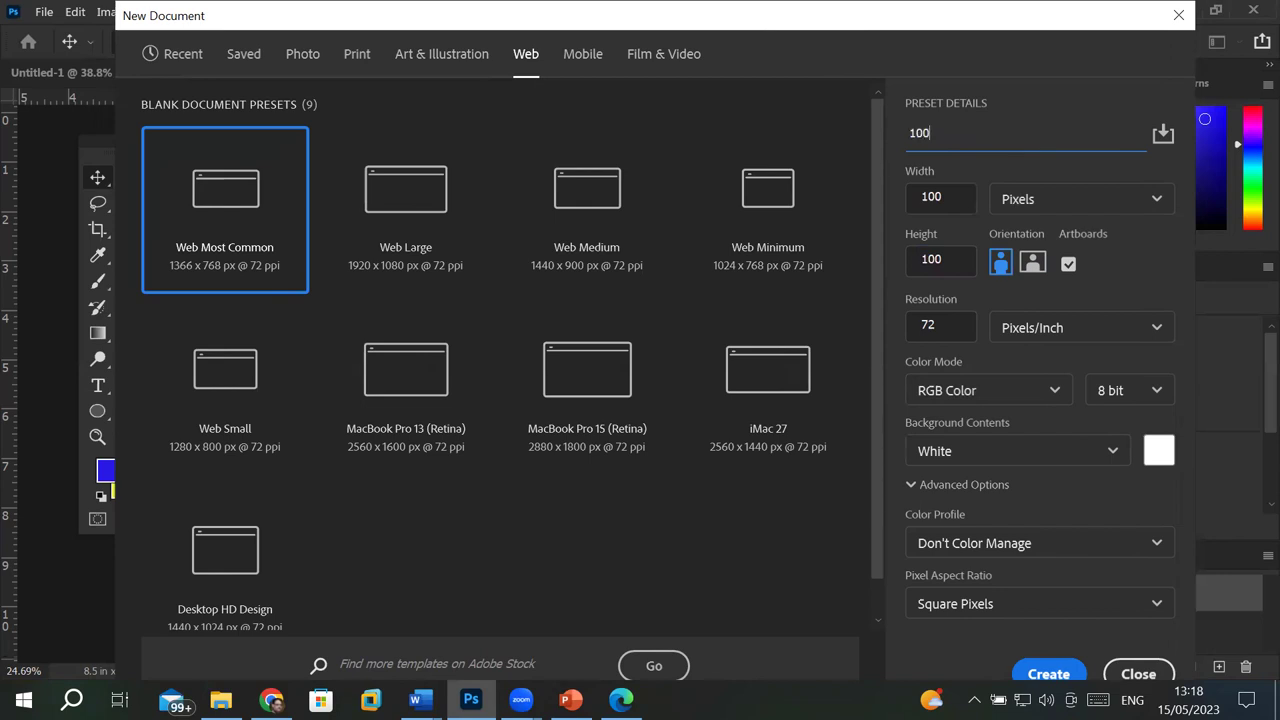
pyautogui.write('100 canvas size')
# Step: Save the settings as the preset '100 by 100 canvas size'
pyautogui.click(1163, 133)
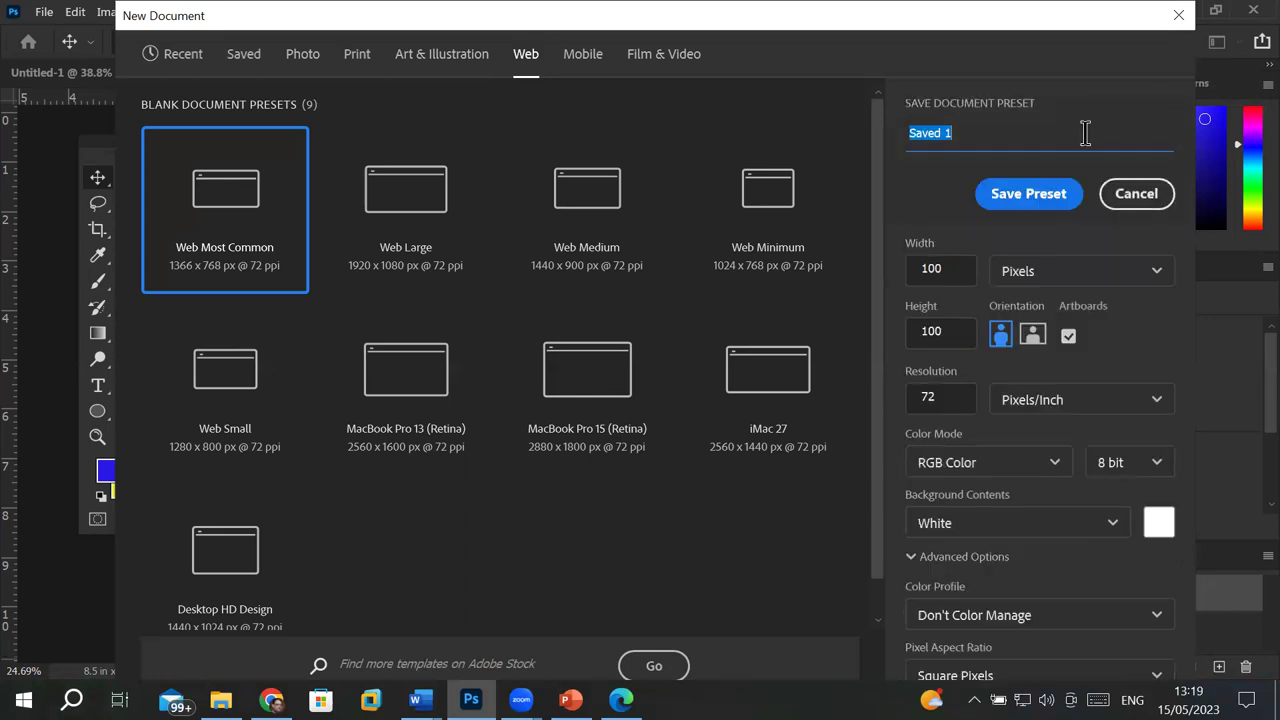
pyautogui.write('100 by 100 canvas size')
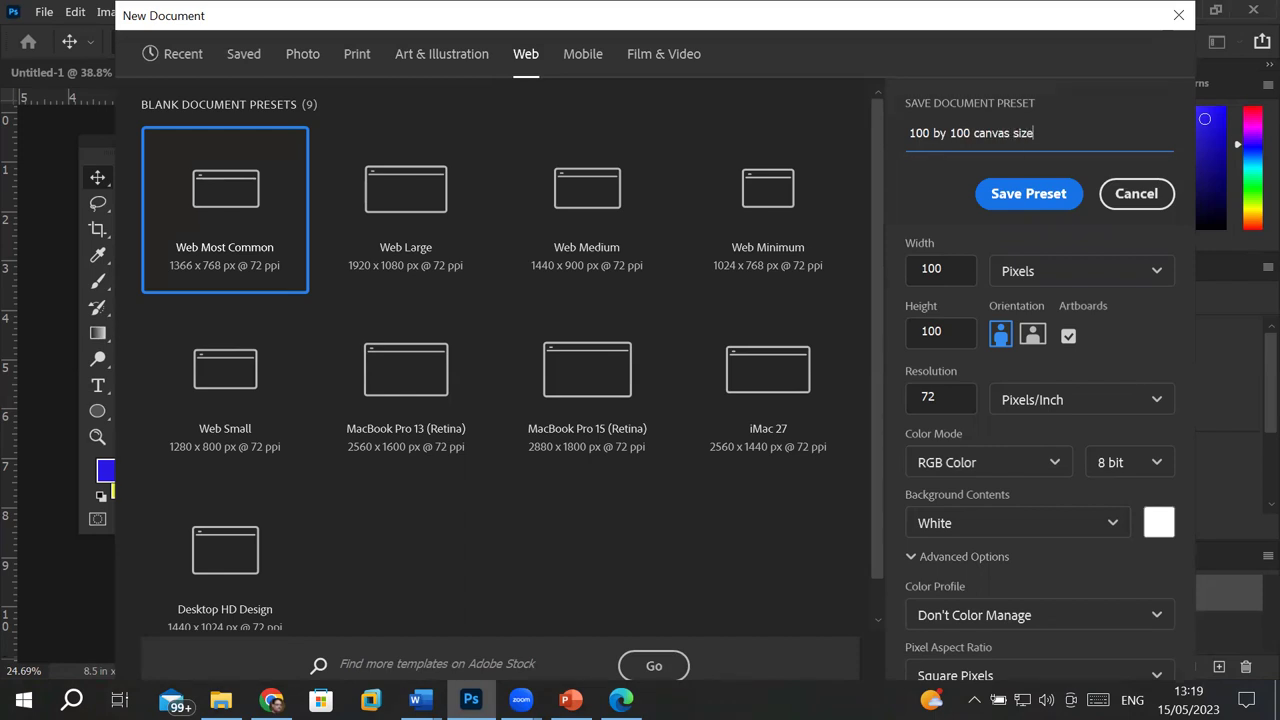
pyautogui.click(1028, 193)
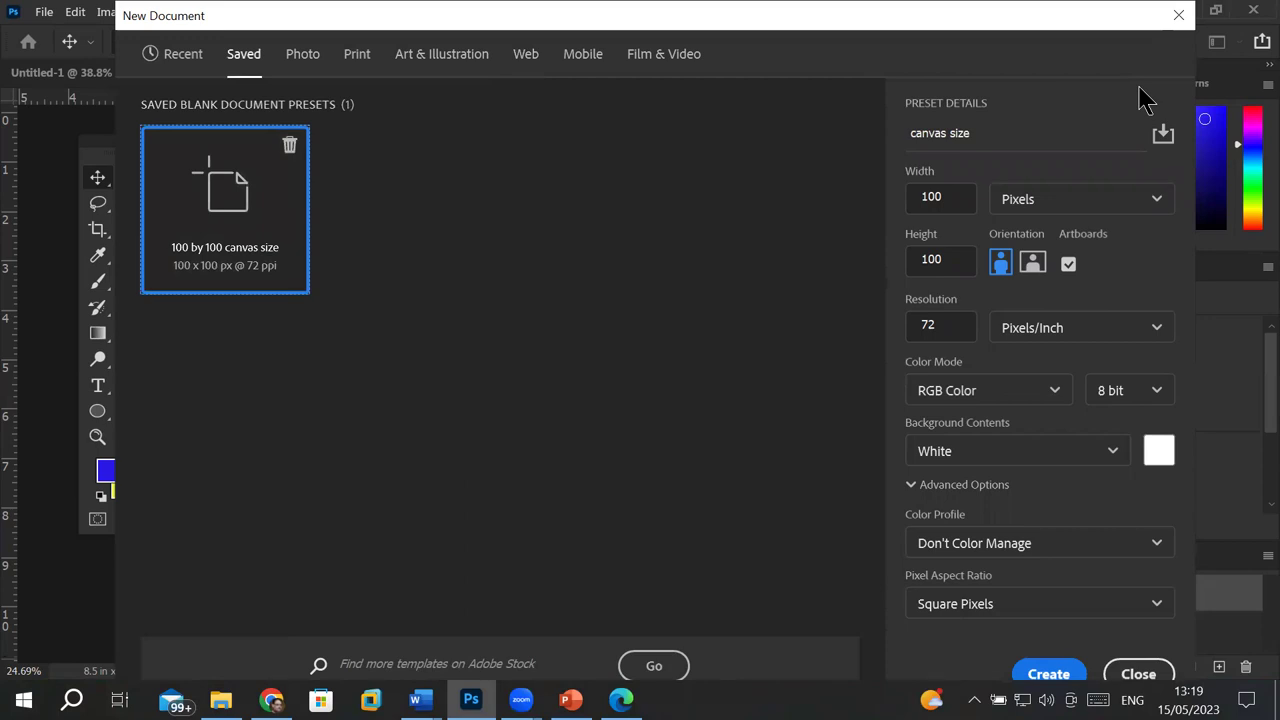
# Step: Create a new document from the '100 by 100 canvas size' saved preset
pyautogui.click(377, 72)
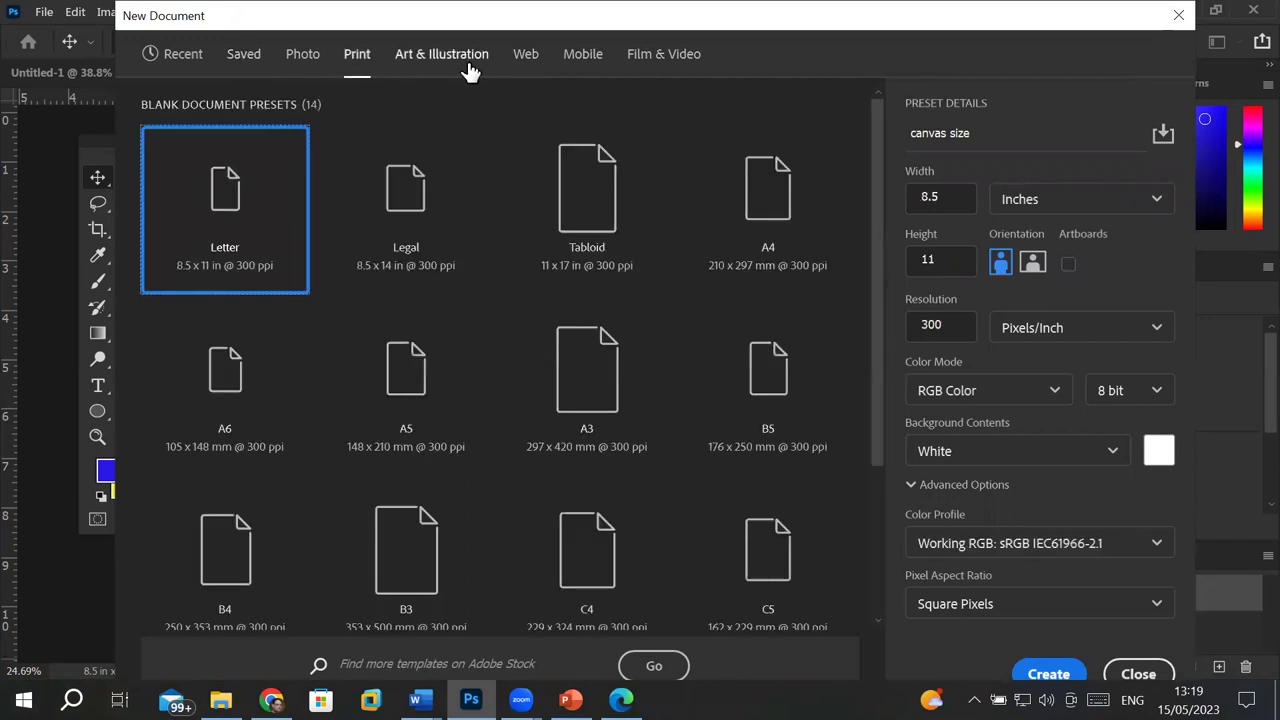
pyautogui.click(245, 58)
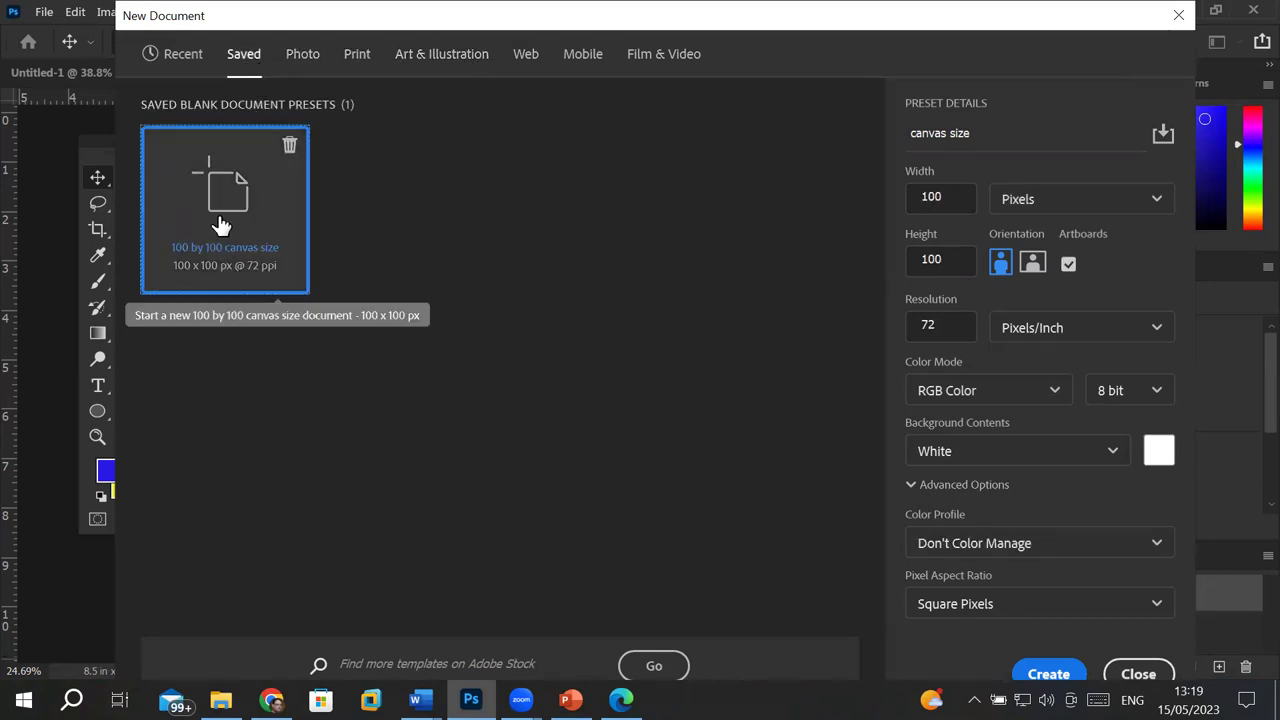
pyautogui.doubleClick(221, 226)
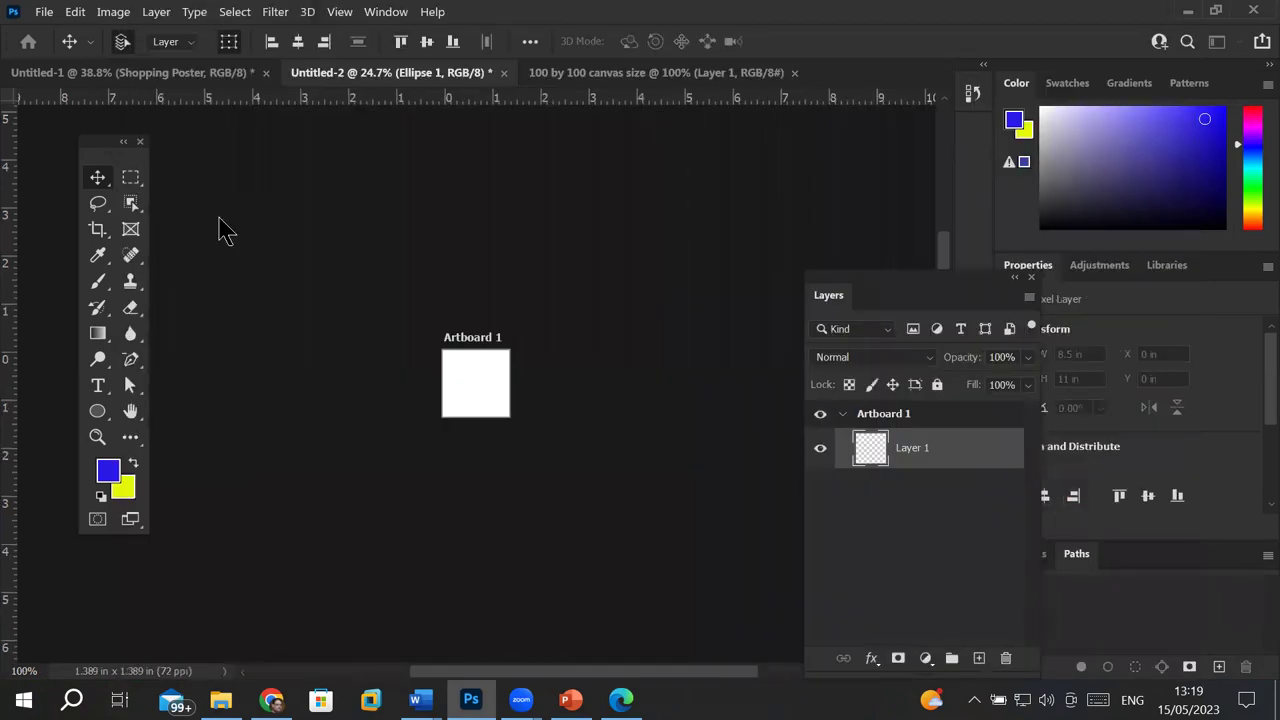
# Step: Select a one-pixel row at the artboard's top edge with the Single Row Marquee Tool
pyautogui.scroll(3, 397, 414)
pyautogui.scroll(4, 397, 414)
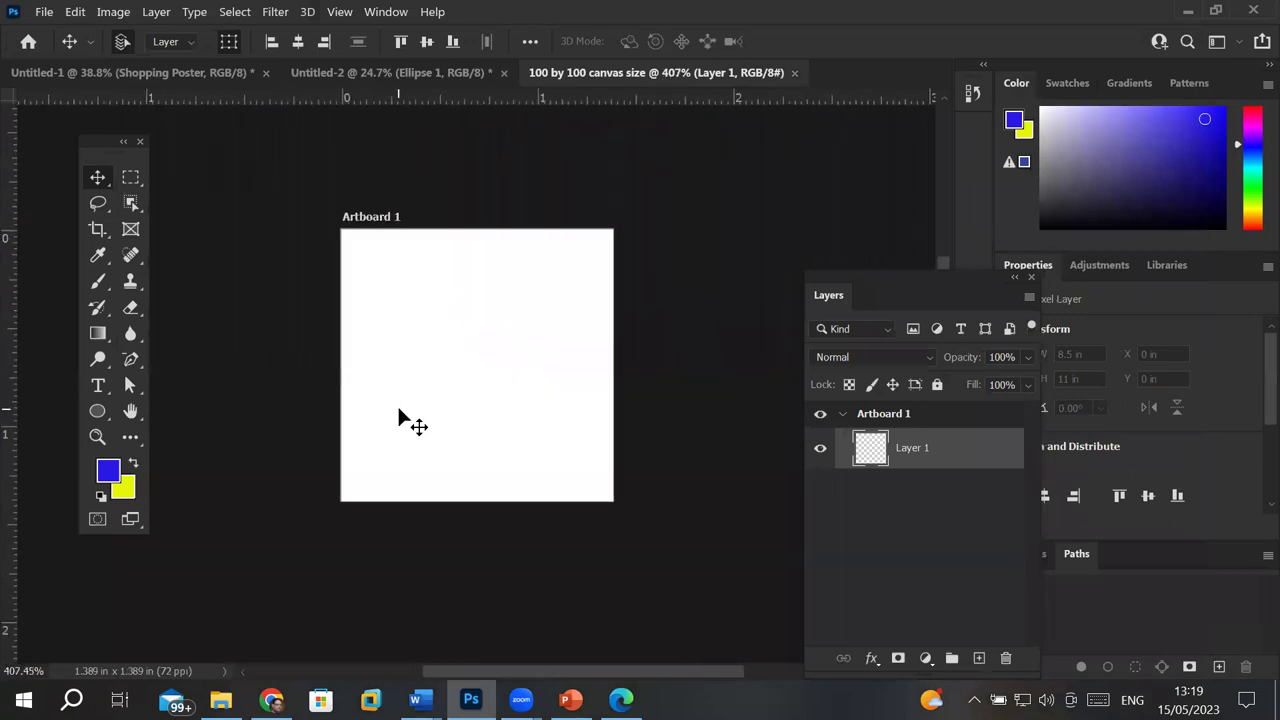
pyautogui.scroll(2, 397, 414)
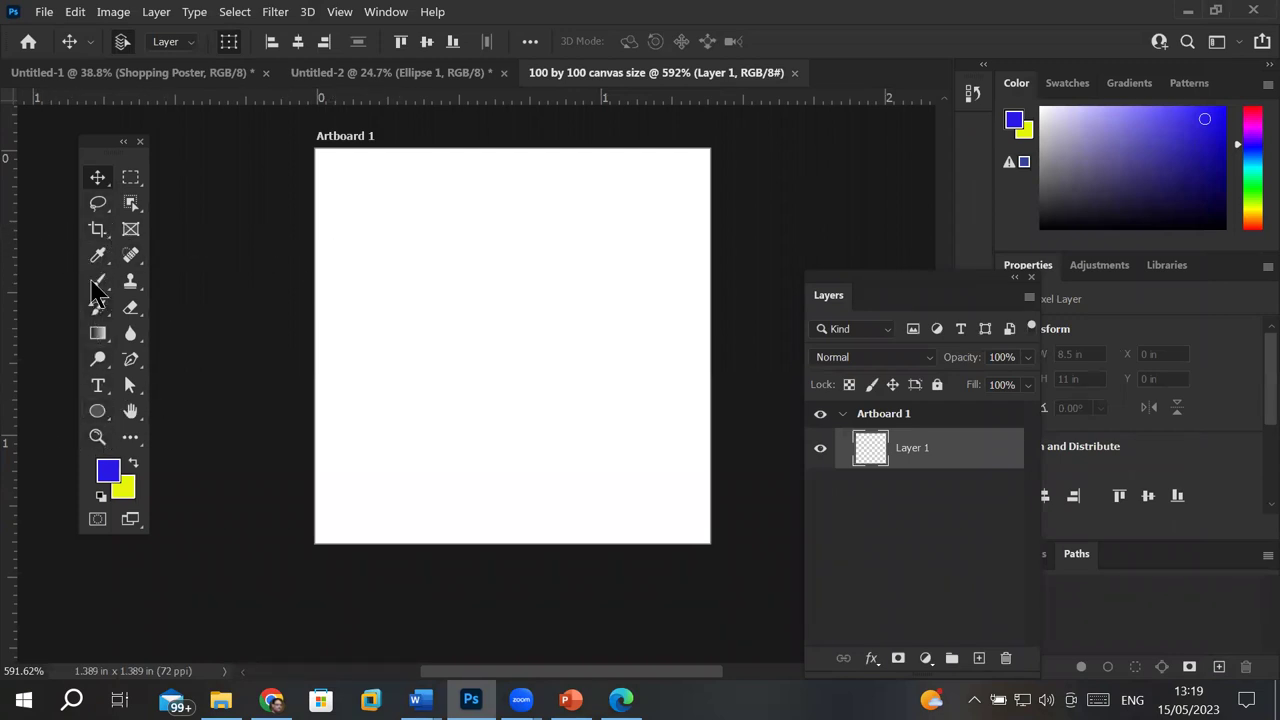
pyautogui.click(132, 179)
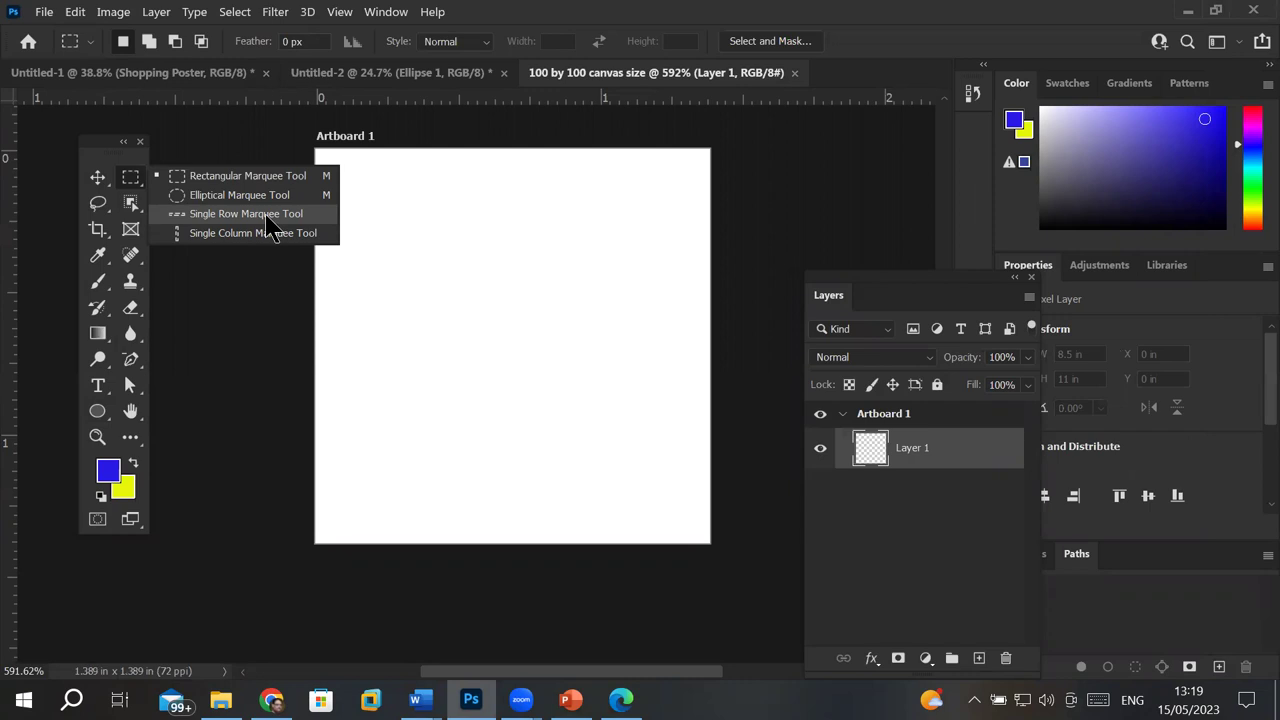
pyautogui.click(268, 220)
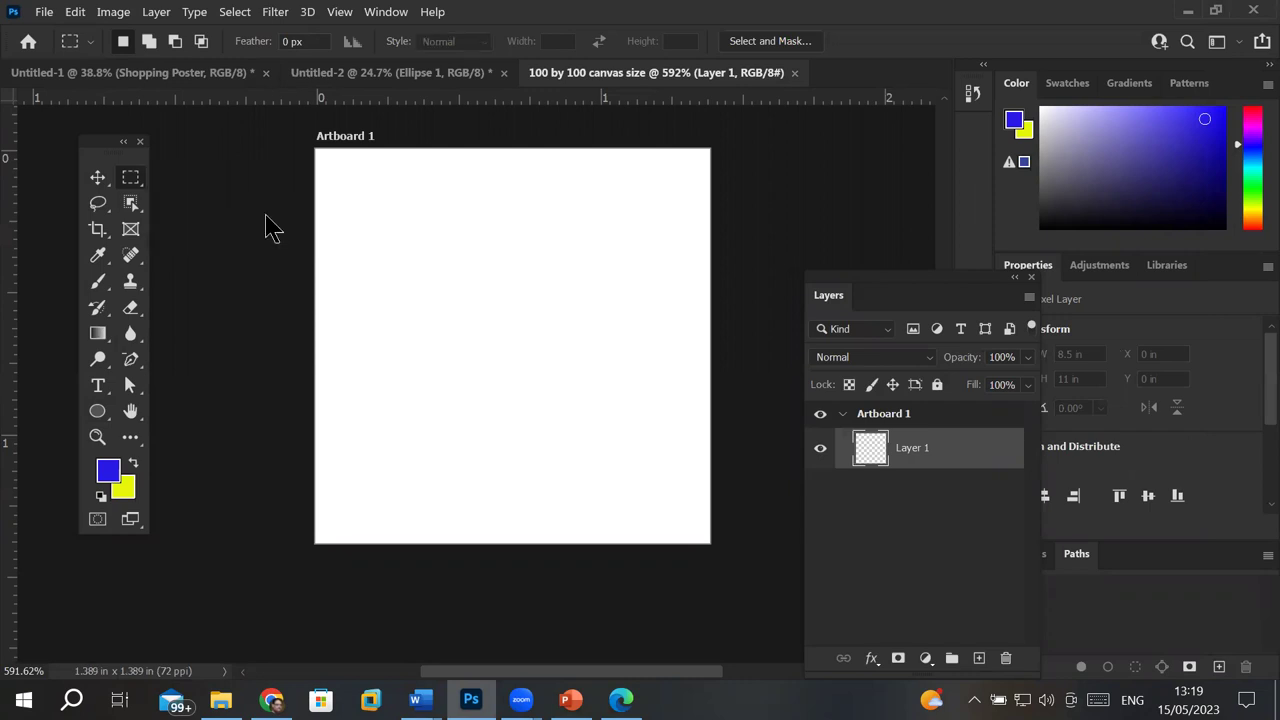
pyautogui.click(322, 155)
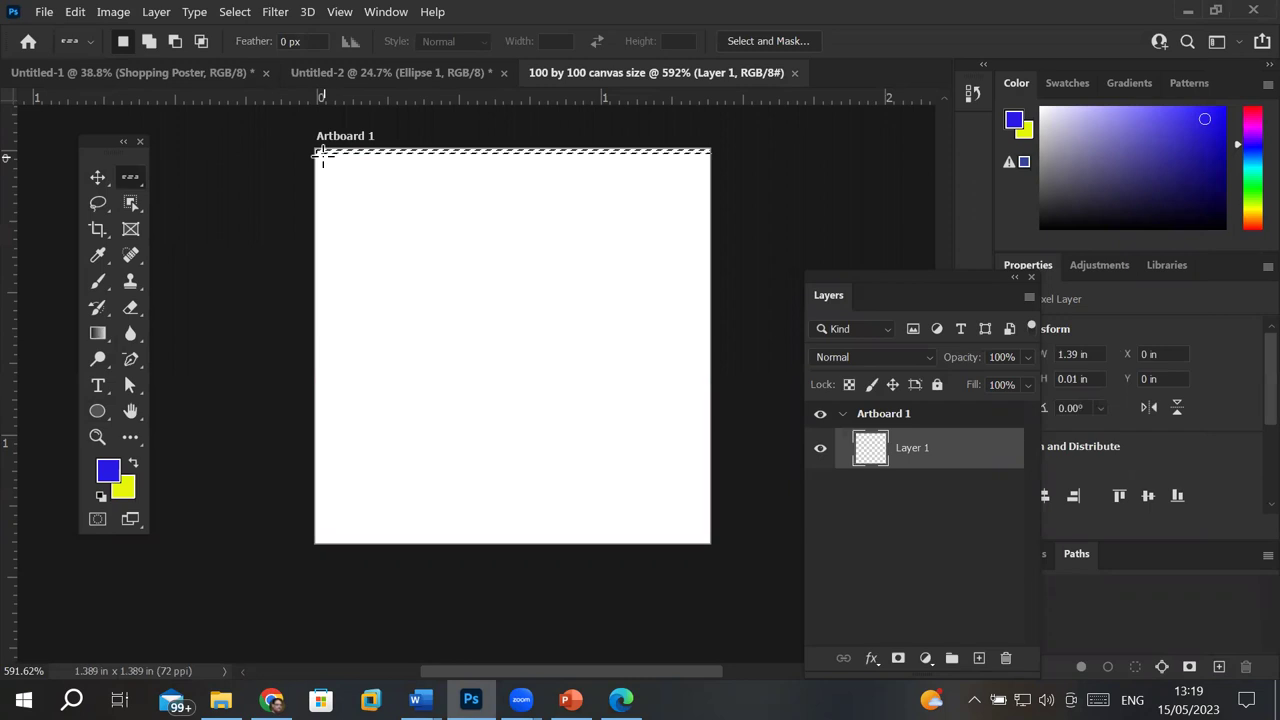
pyautogui.scroll(1, 494, 134)
pyautogui.scroll(3, 469, 127)
pyautogui.scroll(3, 450, 146)
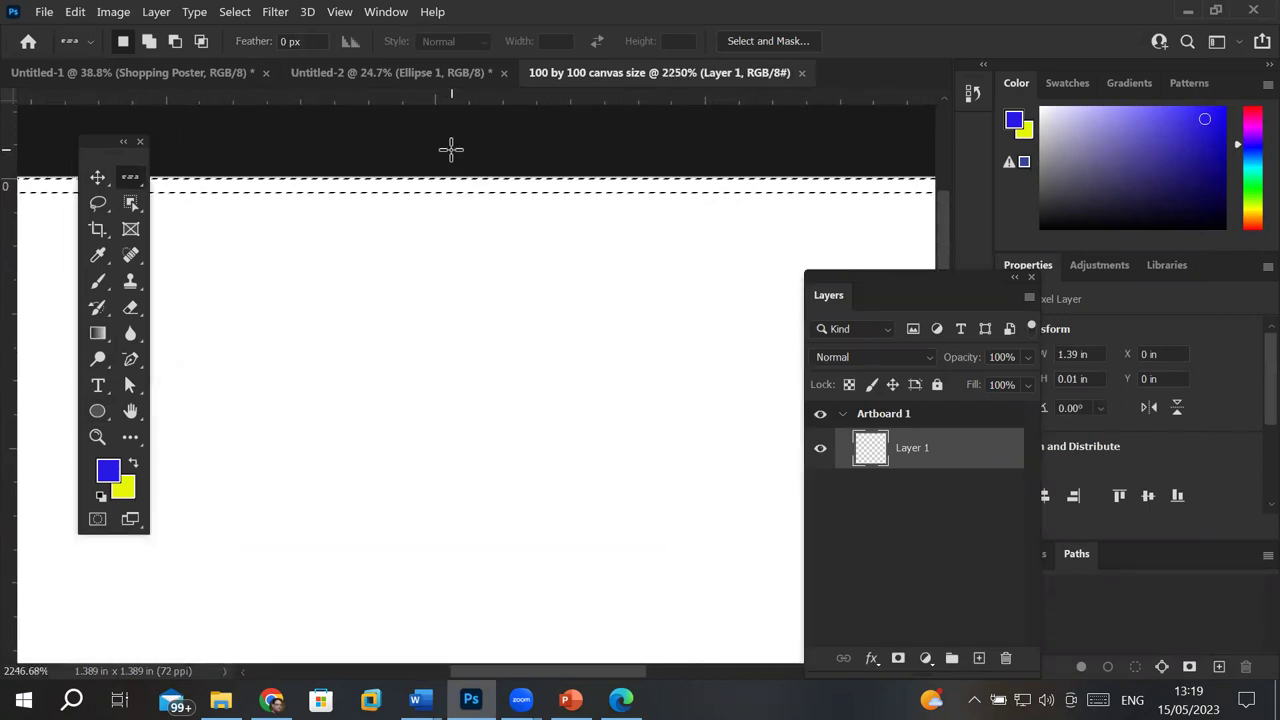
pyautogui.scroll(2, 450, 146)
pyautogui.scroll(1, 451, 150)
pyautogui.scroll(1, 451, 150)
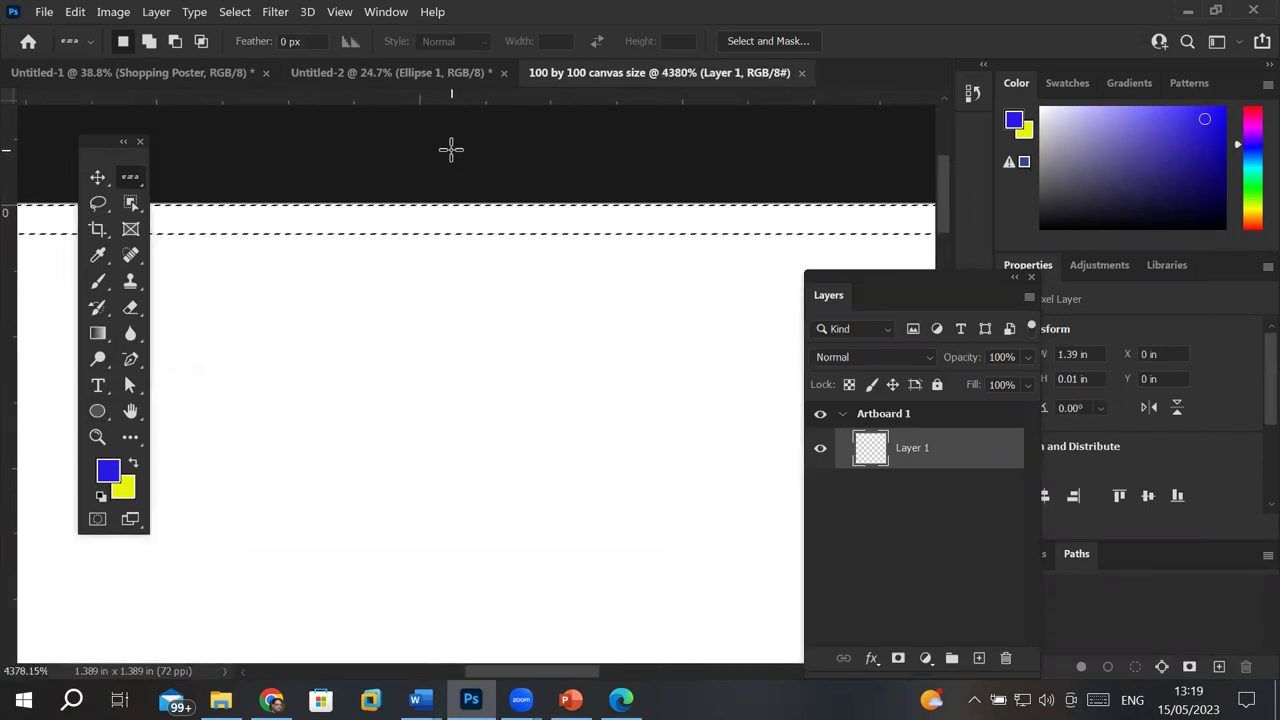
pyautogui.scroll(-2, 451, 150)
pyautogui.scroll(-3, 451, 150)
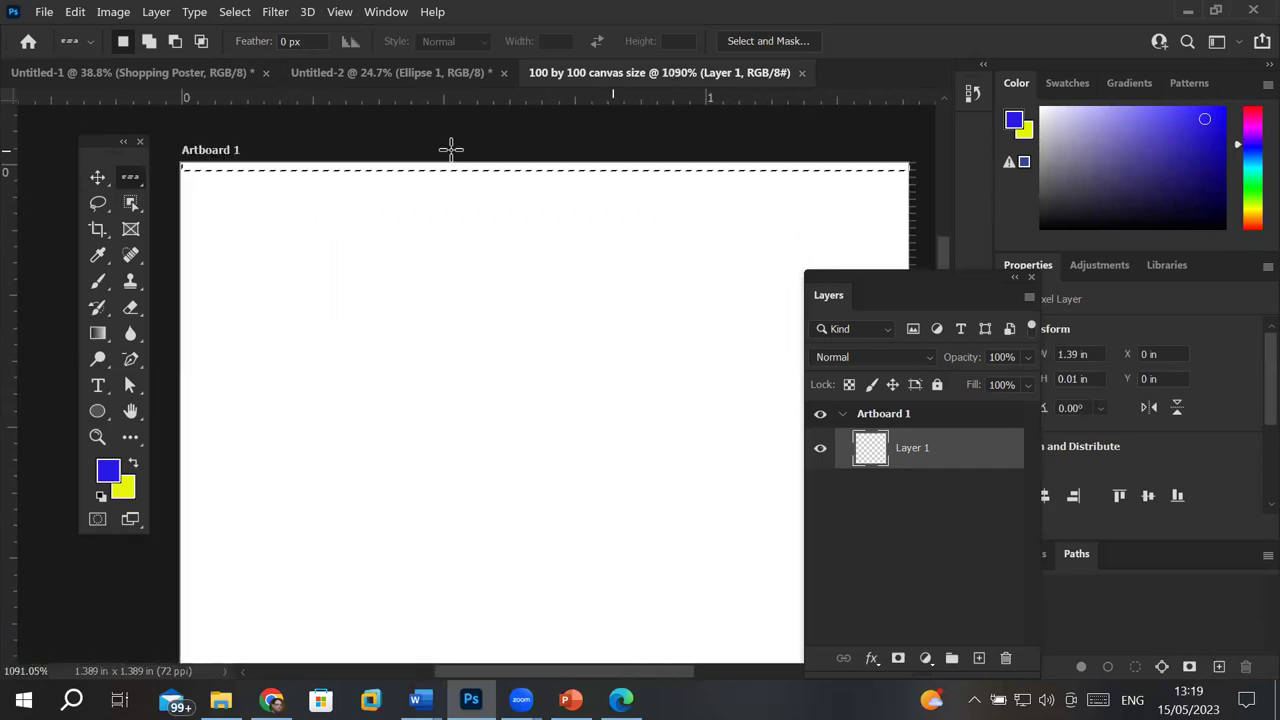
pyautogui.scroll(-1, 451, 150)
pyautogui.moveTo(285, 225); pyautogui.dragTo(276, 518)
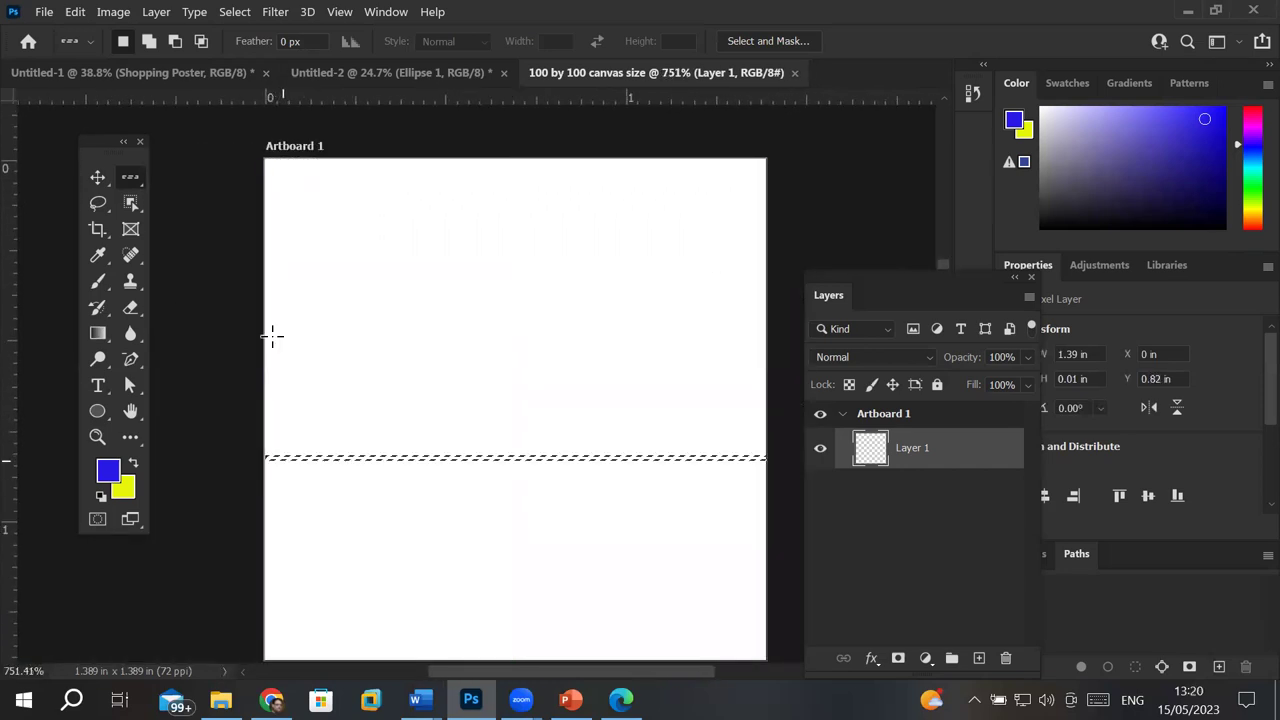
pyautogui.click(270, 162)
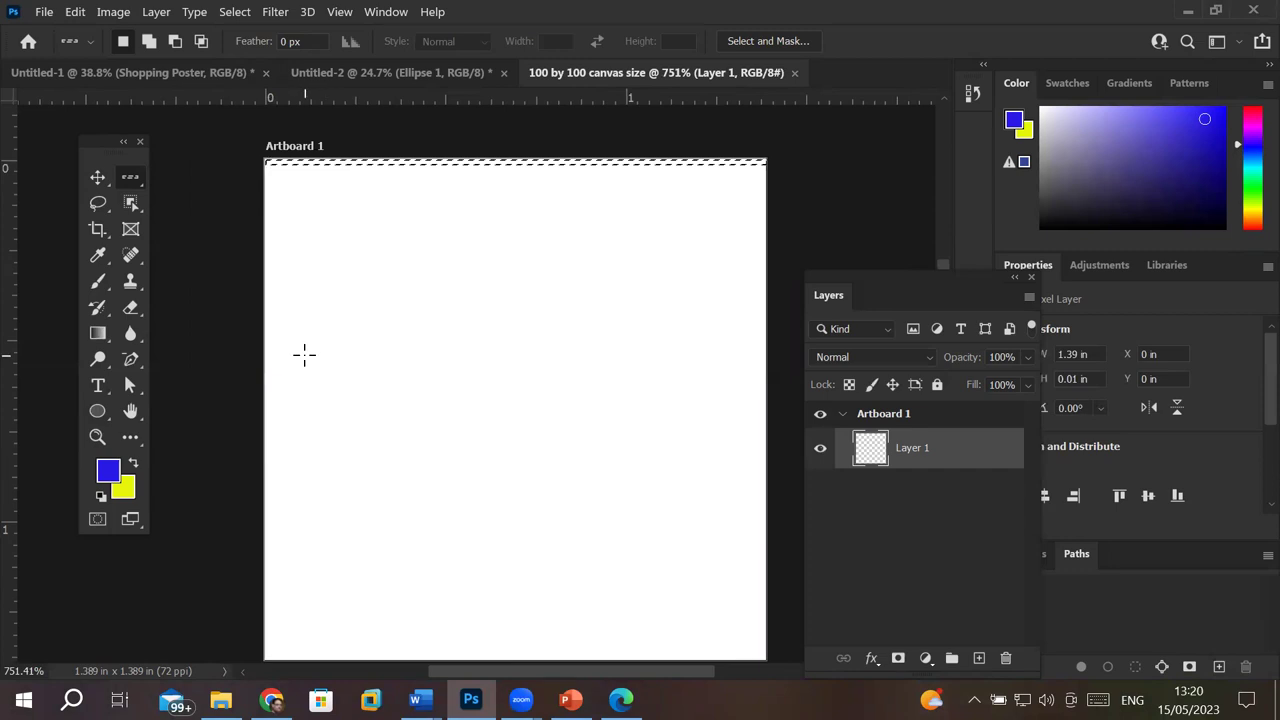
# Step: Try the Single Column Marquee Tool at several positions across the artboard
pyautogui.rightClick(130, 181)
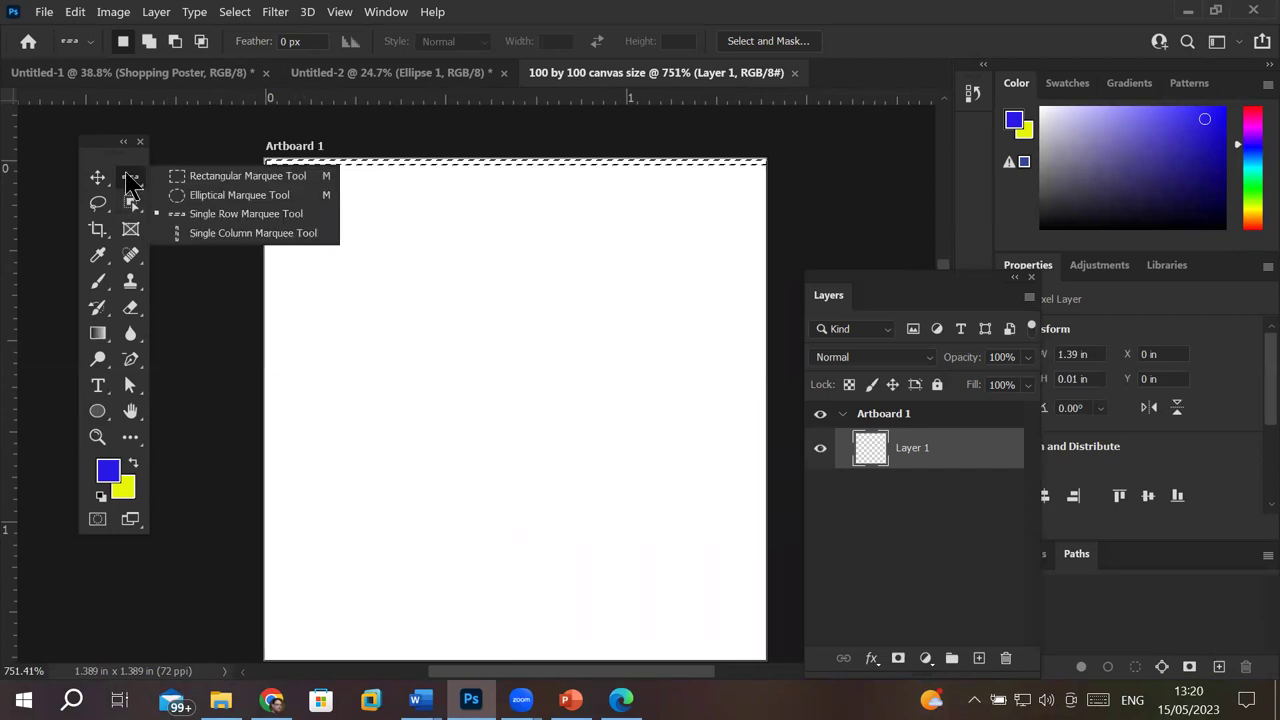
pyautogui.click(245, 233)
pyautogui.click(388, 170)
pyautogui.click(449, 168)
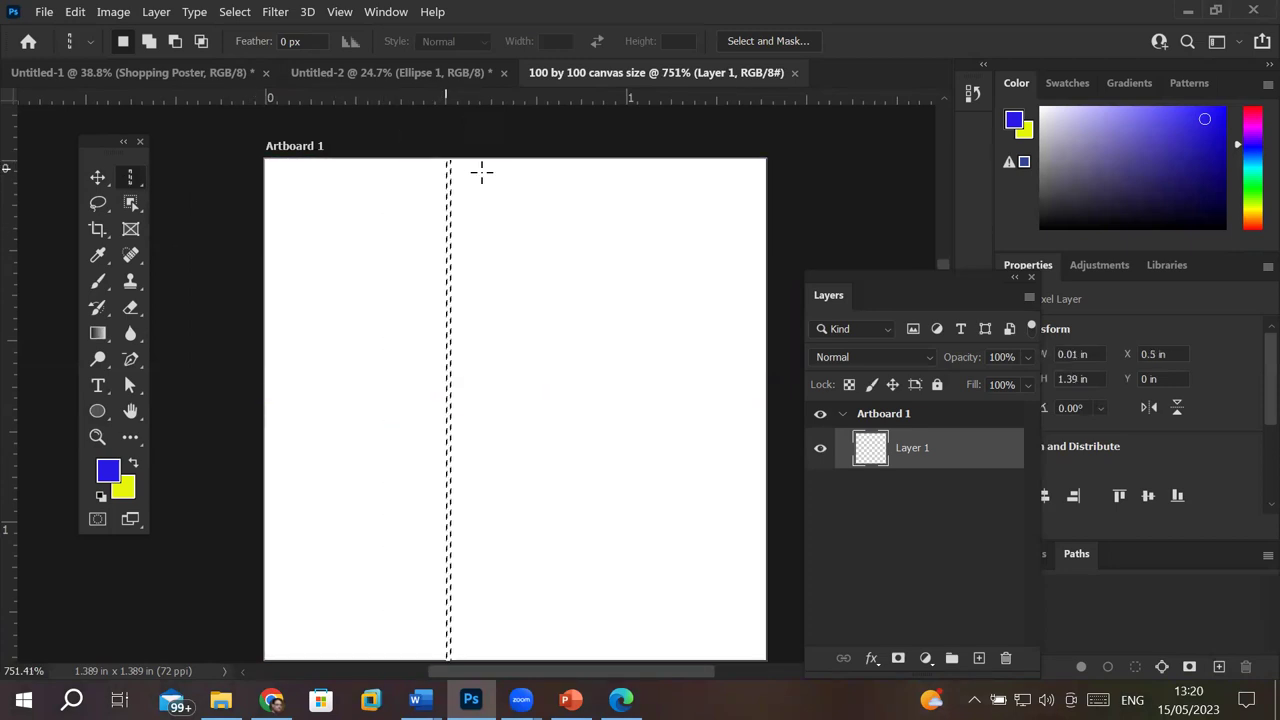
pyautogui.click(523, 170)
pyautogui.click(674, 170)
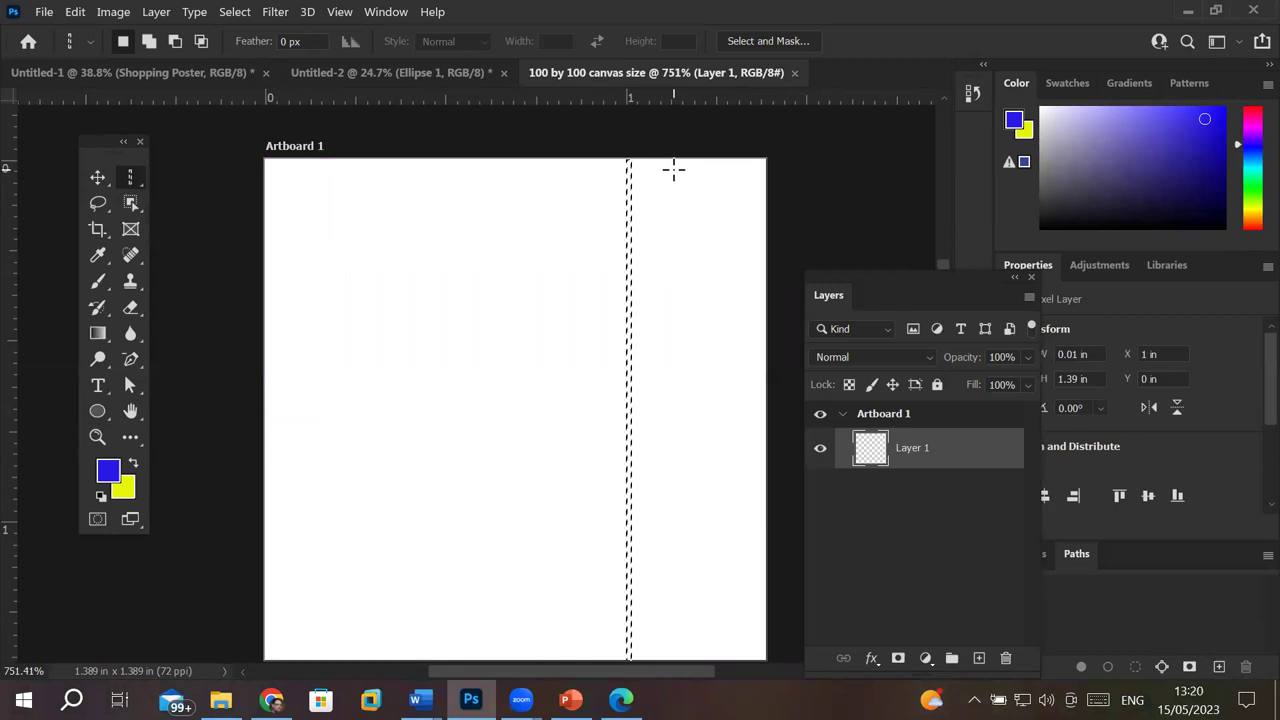
pyautogui.click(272, 170)
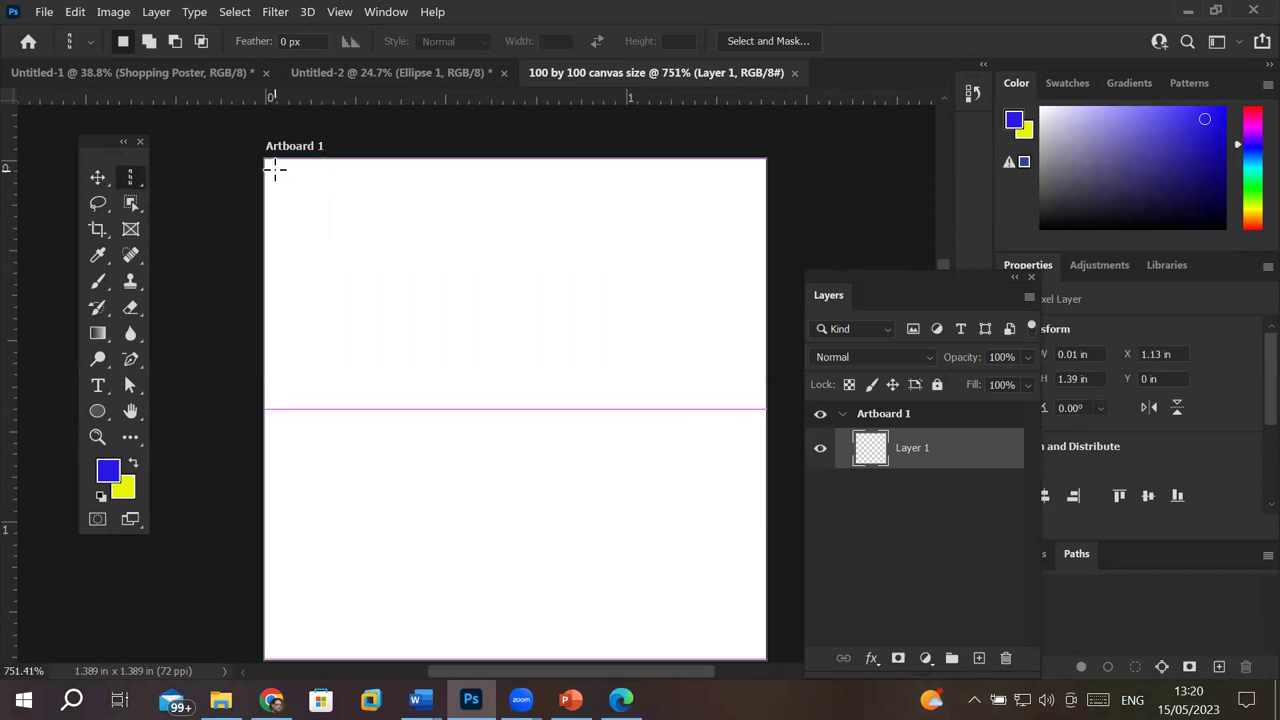
pyautogui.click(303, 170)
pyautogui.click(377, 172)
pyautogui.click(433, 171)
# Step: Return to the Single Row Marquee and reselect the artboard's top-edge row
pyautogui.rightClick(131, 180)
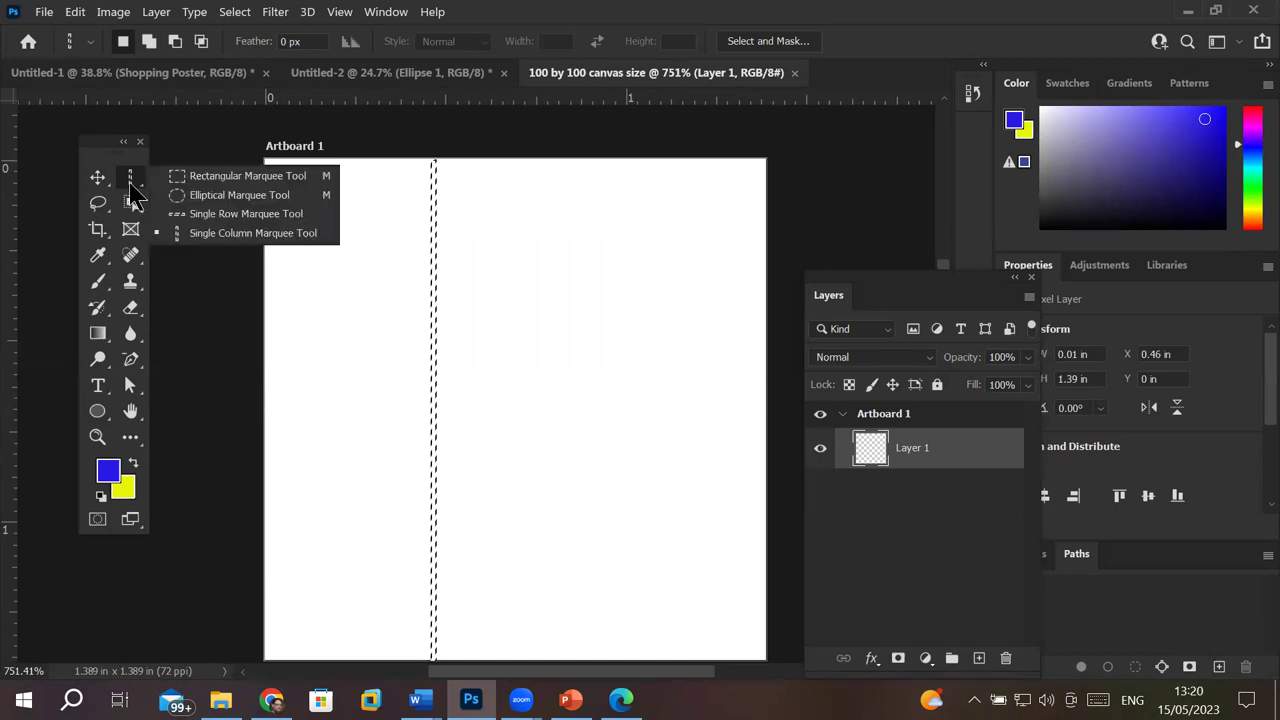
pyautogui.click(195, 213)
pyautogui.click(268, 164)
pyautogui.click(272, 187)
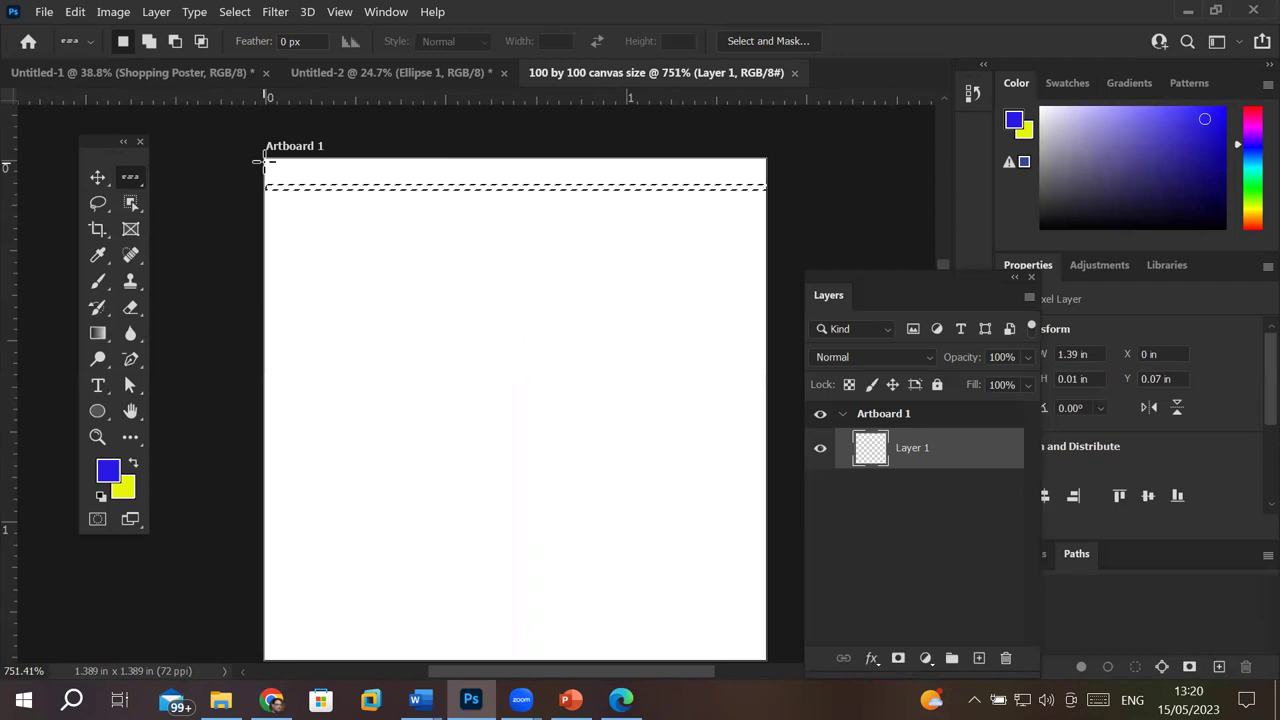
pyautogui.click(264, 162)
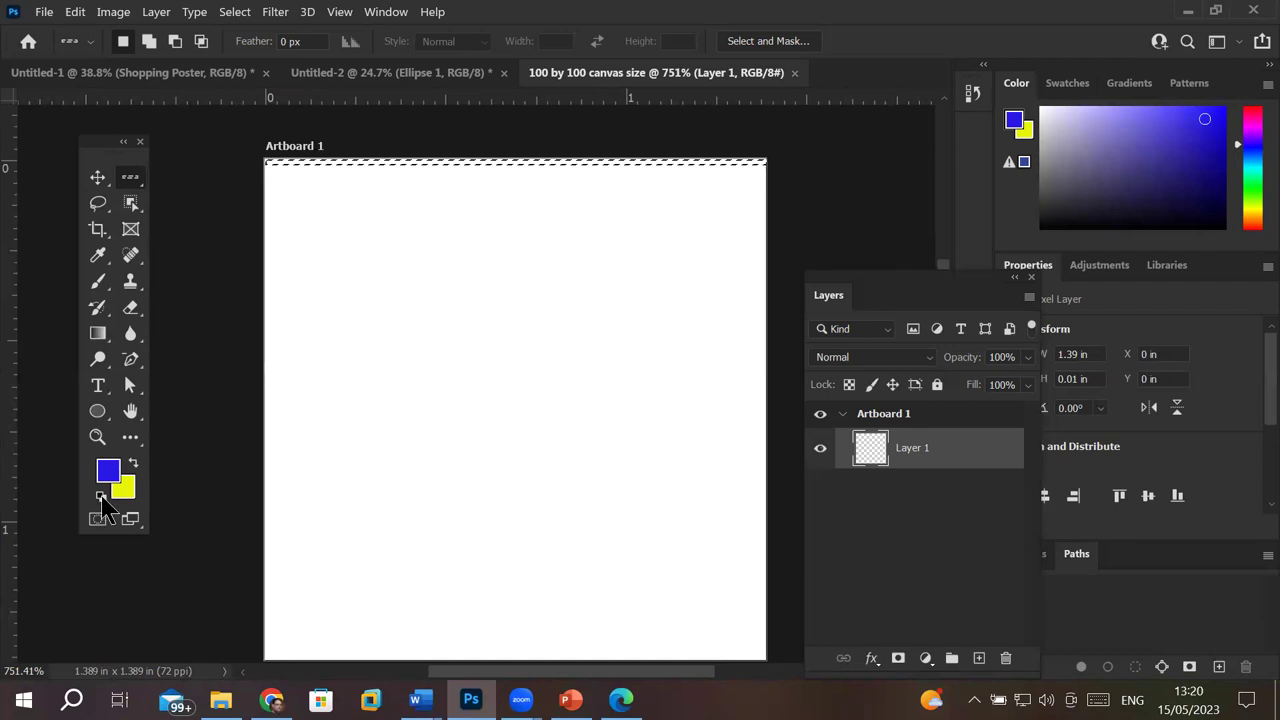
# Step: Reset the foreground and background colours to default black and white
pyautogui.click(101, 495)
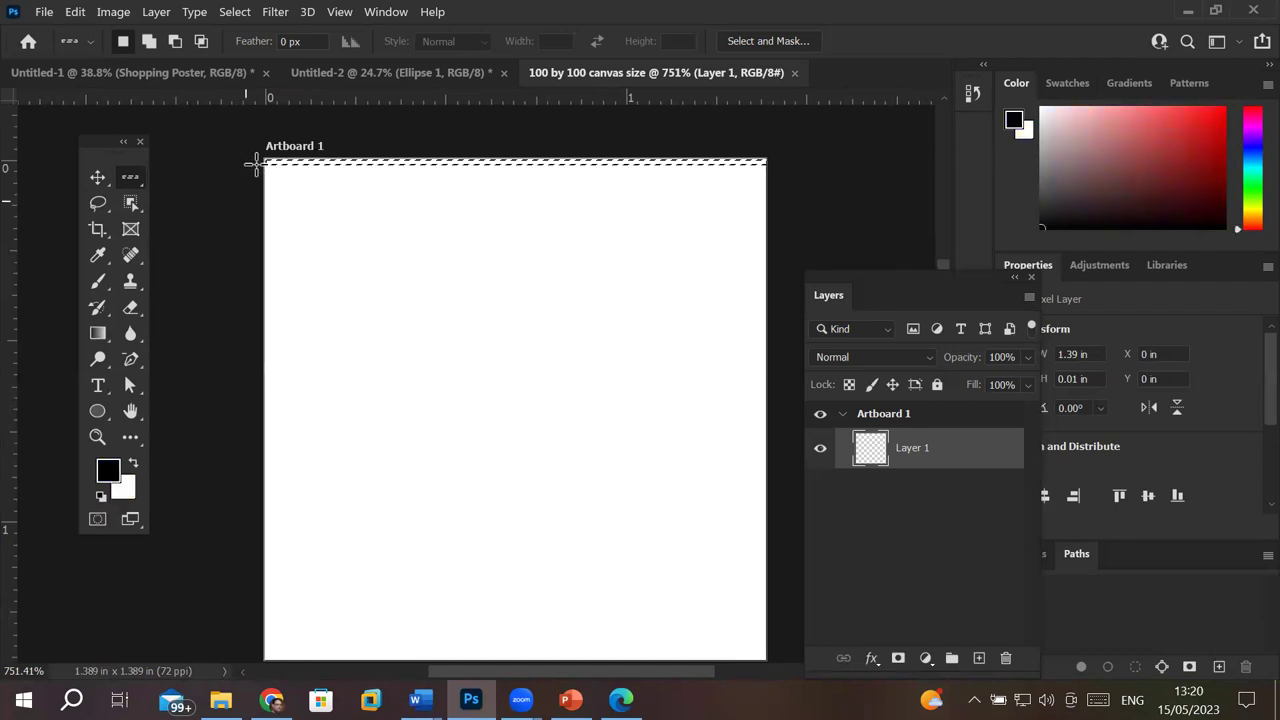
pyautogui.scroll(2, 253, 162)
pyautogui.scroll(1, 257, 160)
pyautogui.scroll(2, 257, 160)
pyautogui.scroll(-2, 257, 160)
pyautogui.scroll(-1, 257, 160)
pyautogui.scroll(-1, 257, 160)
pyautogui.scroll(-1, 257, 160)
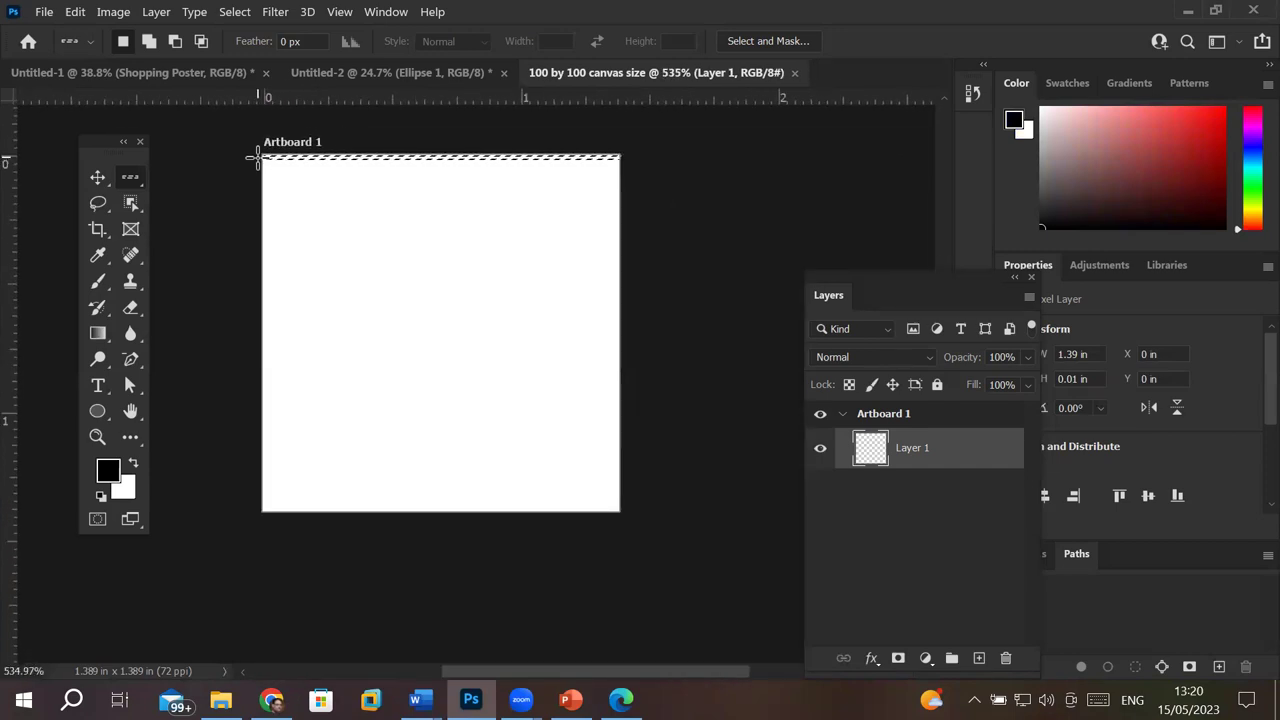
# Step: Shift-add thirteen evenly spaced one-pixel rows down to near the artboard bottom
pyautogui.press('shift')
pyautogui.keyDown('shift'); pyautogui.click(265, 170); pyautogui.keyUp('shift')
pyautogui.keyDown('shift'); pyautogui.click(265, 189); pyautogui.keyUp('shift')
pyautogui.keyDown('shift'); pyautogui.click(266, 210); pyautogui.keyUp('shift')
pyautogui.keyDown('shift'); pyautogui.click(266, 232); pyautogui.keyUp('shift')
pyautogui.keyDown('shift'); pyautogui.click(266, 249); pyautogui.keyUp('shift')
pyautogui.keyDown('shift'); pyautogui.click(266, 267); pyautogui.keyUp('shift')
pyautogui.keyDown('shift'); pyautogui.click(266, 300); pyautogui.keyUp('shift')
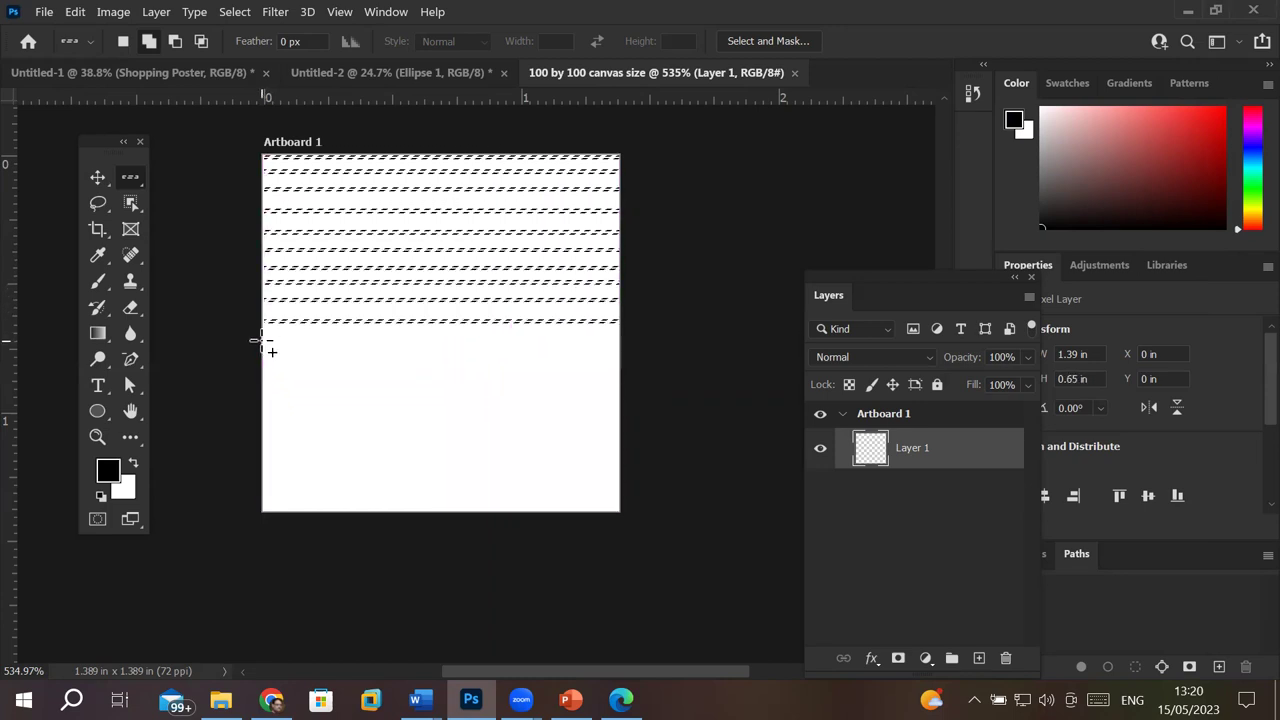
pyautogui.keyDown('shift'); pyautogui.click(262, 342); pyautogui.keyUp('shift')
pyautogui.keyDown('shift'); pyautogui.click(262, 363); pyautogui.keyUp('shift')
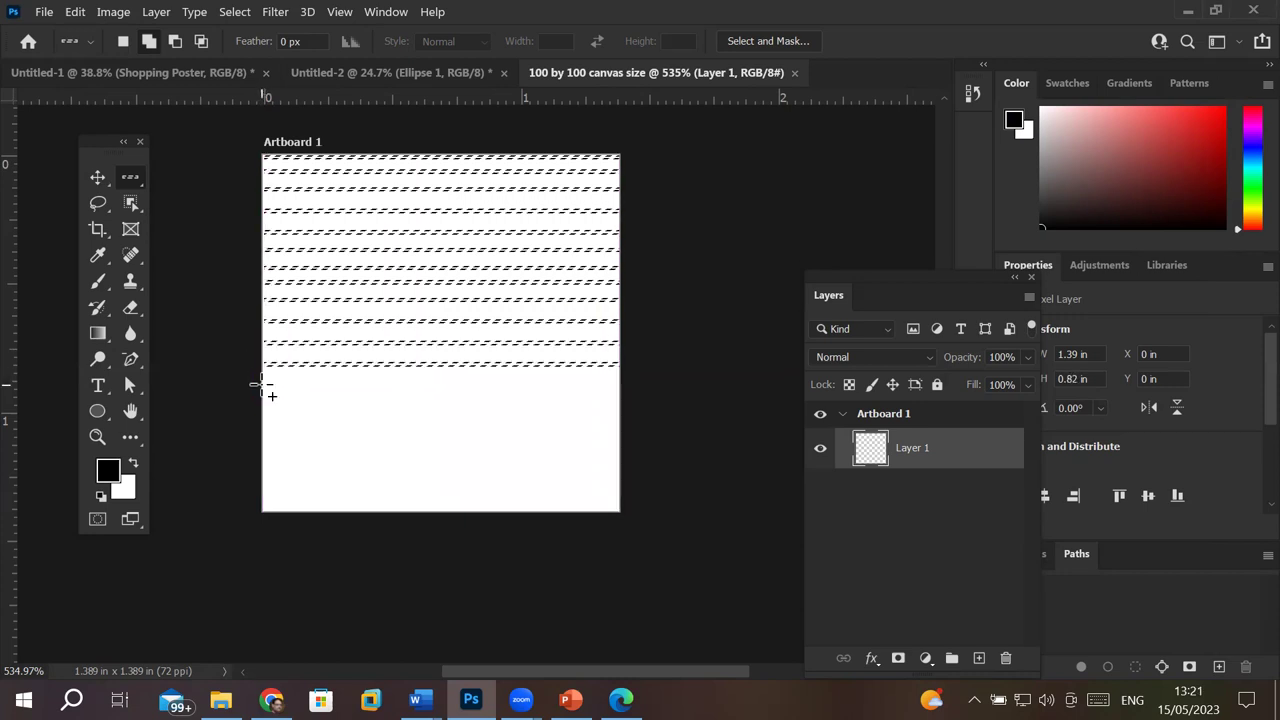
pyautogui.keyDown('shift'); pyautogui.click(262, 385); pyautogui.keyUp('shift')
pyautogui.keyDown('shift'); pyautogui.click(262, 406); pyautogui.keyUp('shift')
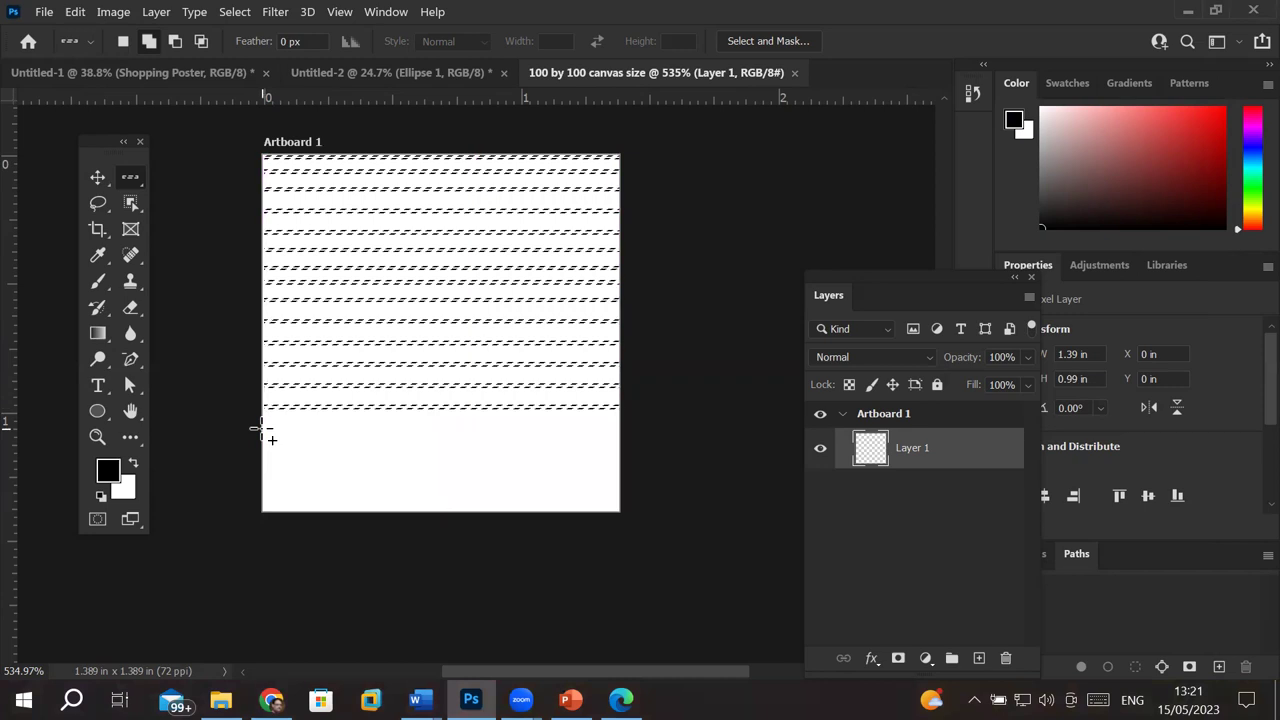
pyautogui.keyDown('shift'); pyautogui.click(264, 446); pyautogui.keyUp('shift')
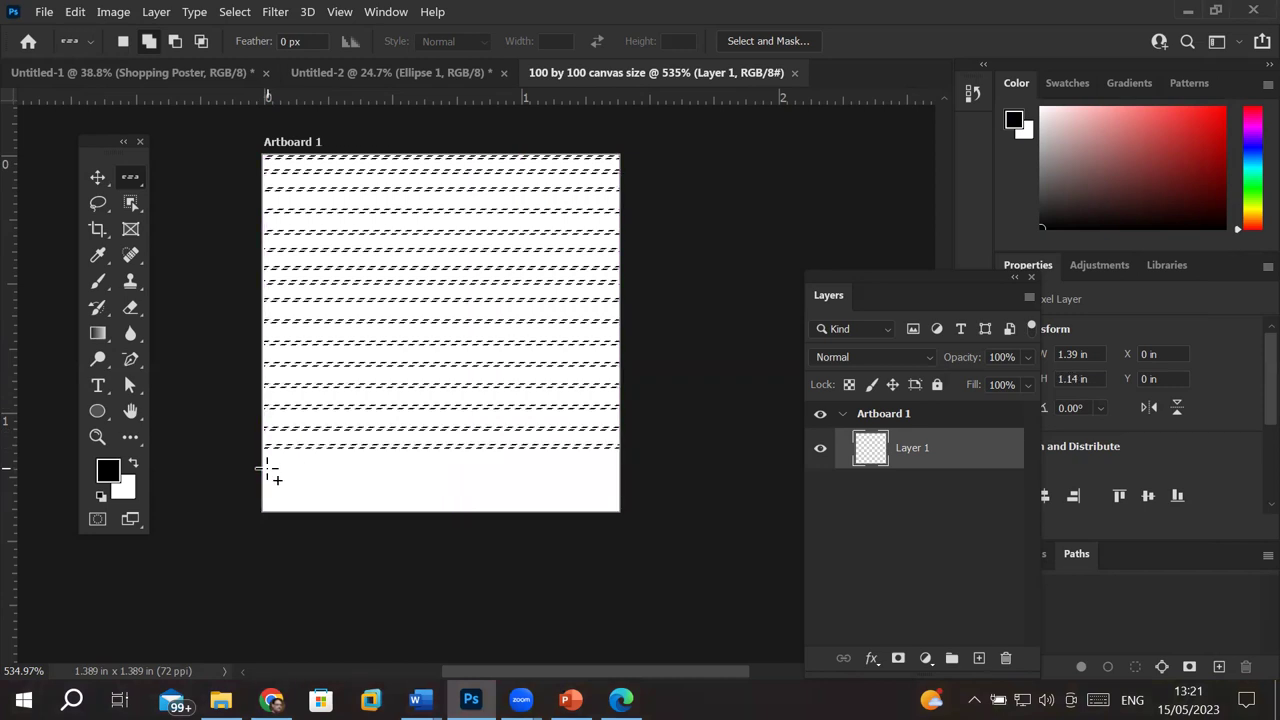
pyautogui.keyDown('shift'); pyautogui.click(262, 487); pyautogui.keyUp('shift')
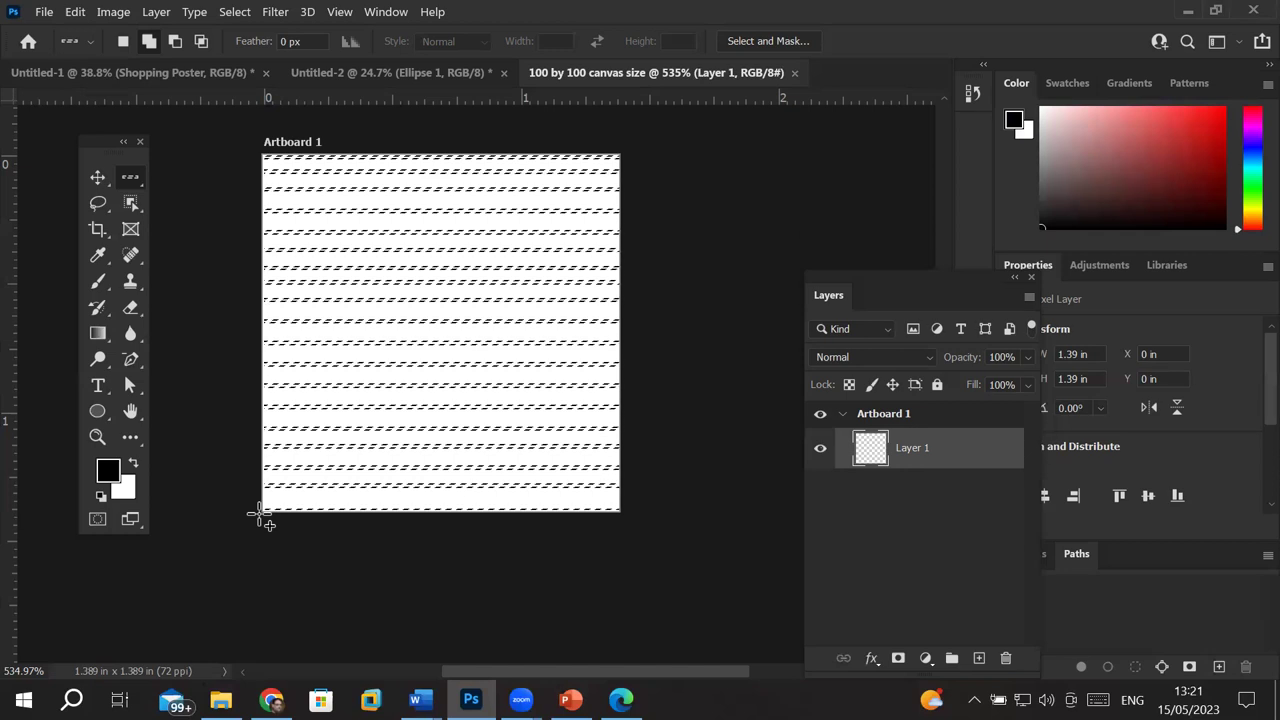
# Step: Fill the selected rows with the black Foreground Color using Edit > Fill
pyautogui.click(77, 13)
pyautogui.click(116, 176)
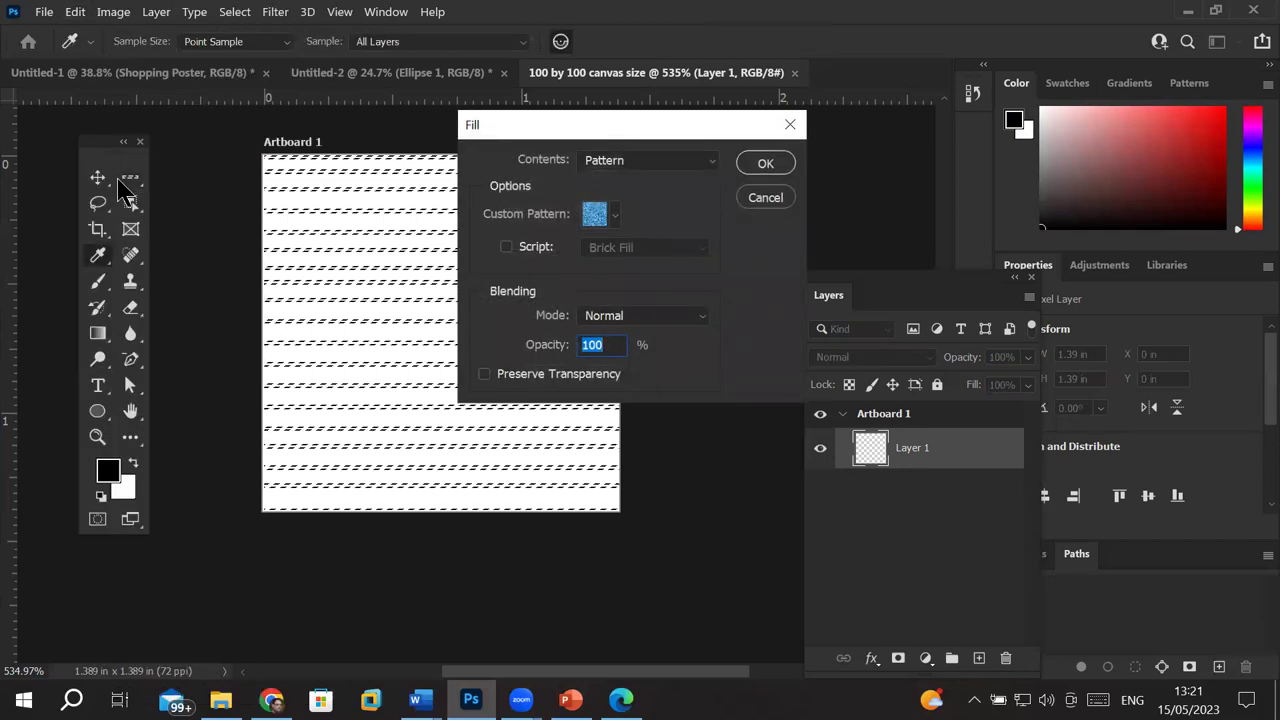
pyautogui.click(615, 163)
pyautogui.click(648, 183)
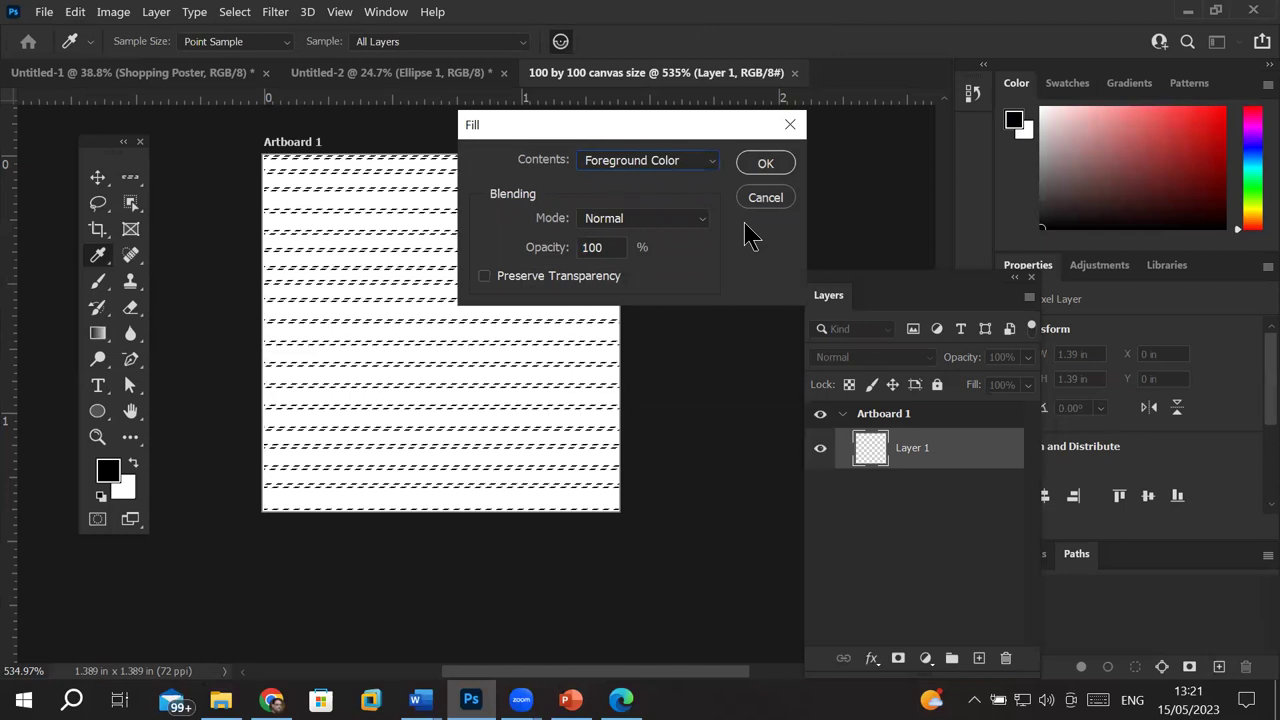
pyautogui.click(765, 163)
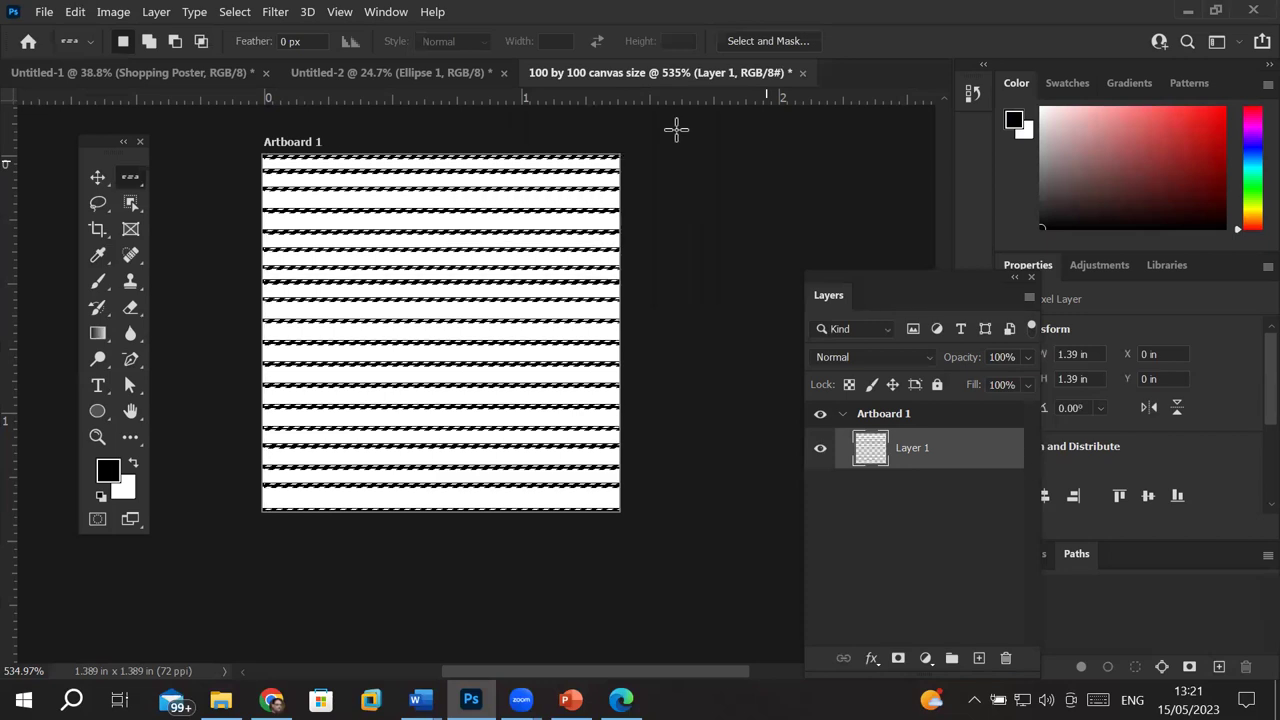
# Step: Drop the row selection, leaving black horizontal stripes on white
pyautogui.click(234, 12)
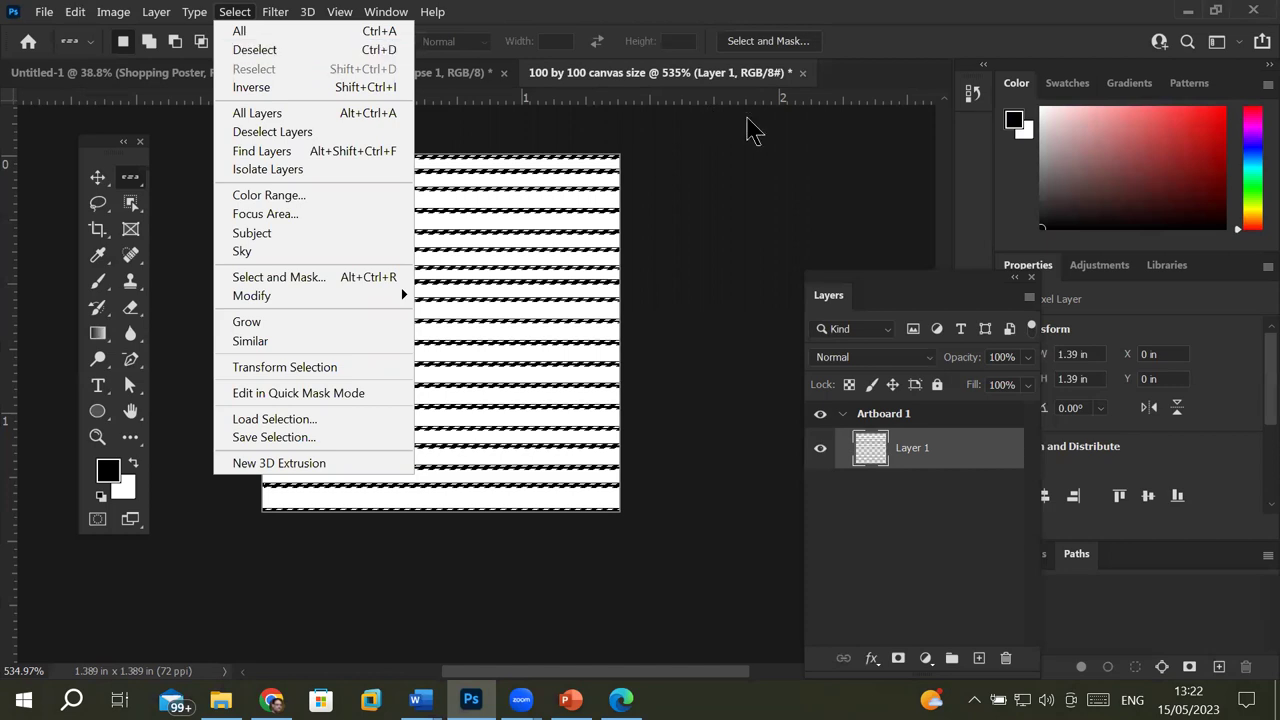
pyautogui.click(510, 318)
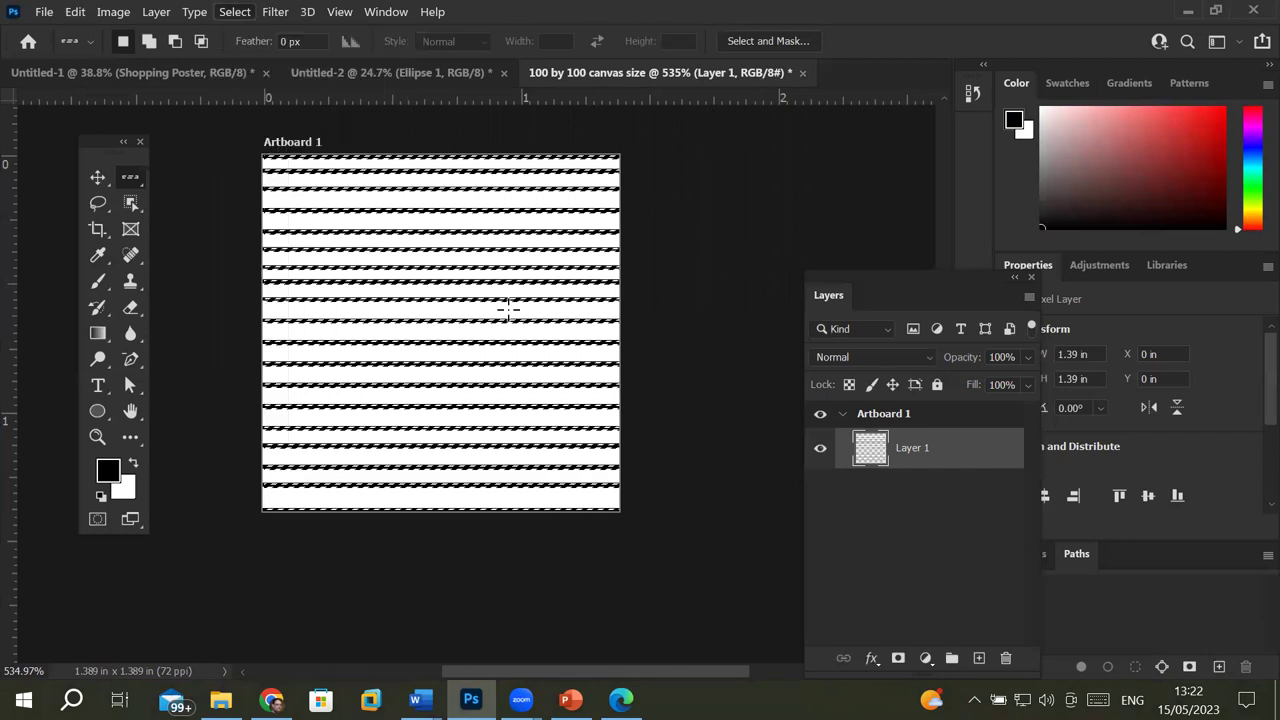
pyautogui.click(541, 351)
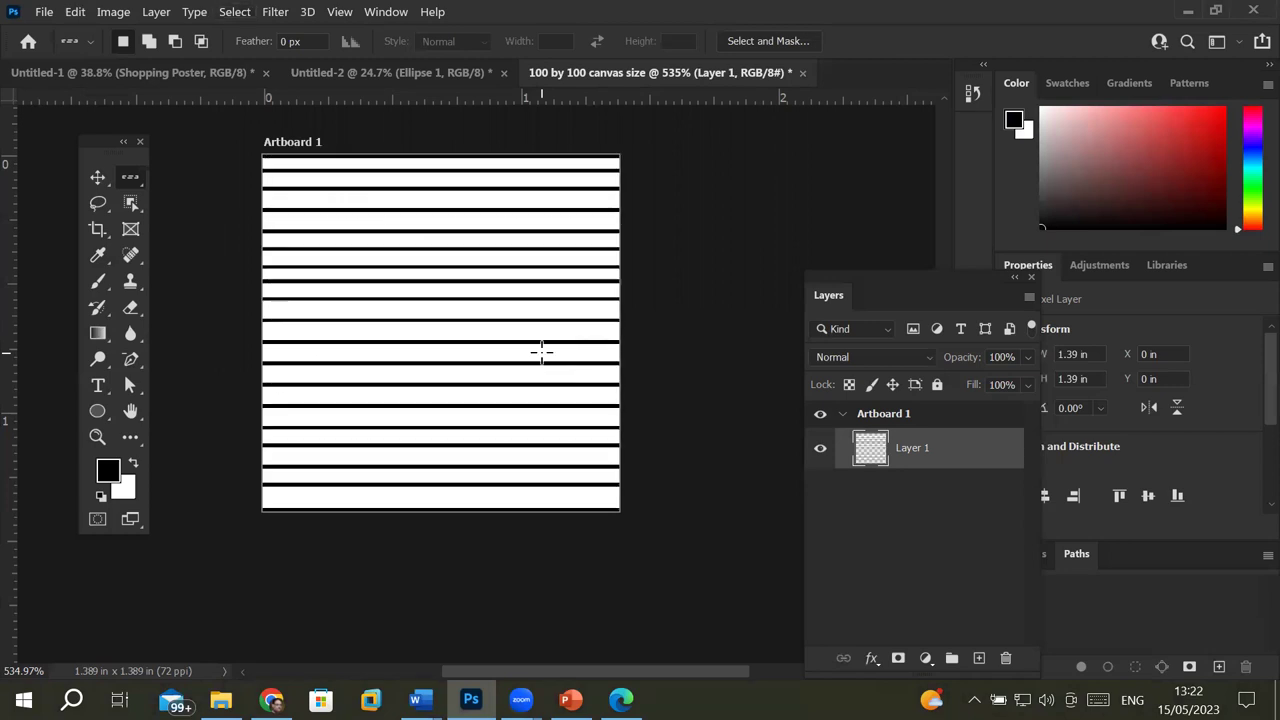
# Step: Zoom in and out to inspect the stripes, then bring up the Select menu
pyautogui.scroll(1, 510, 349)
pyautogui.scroll(2, 491, 331)
pyautogui.scroll(1, 491, 330)
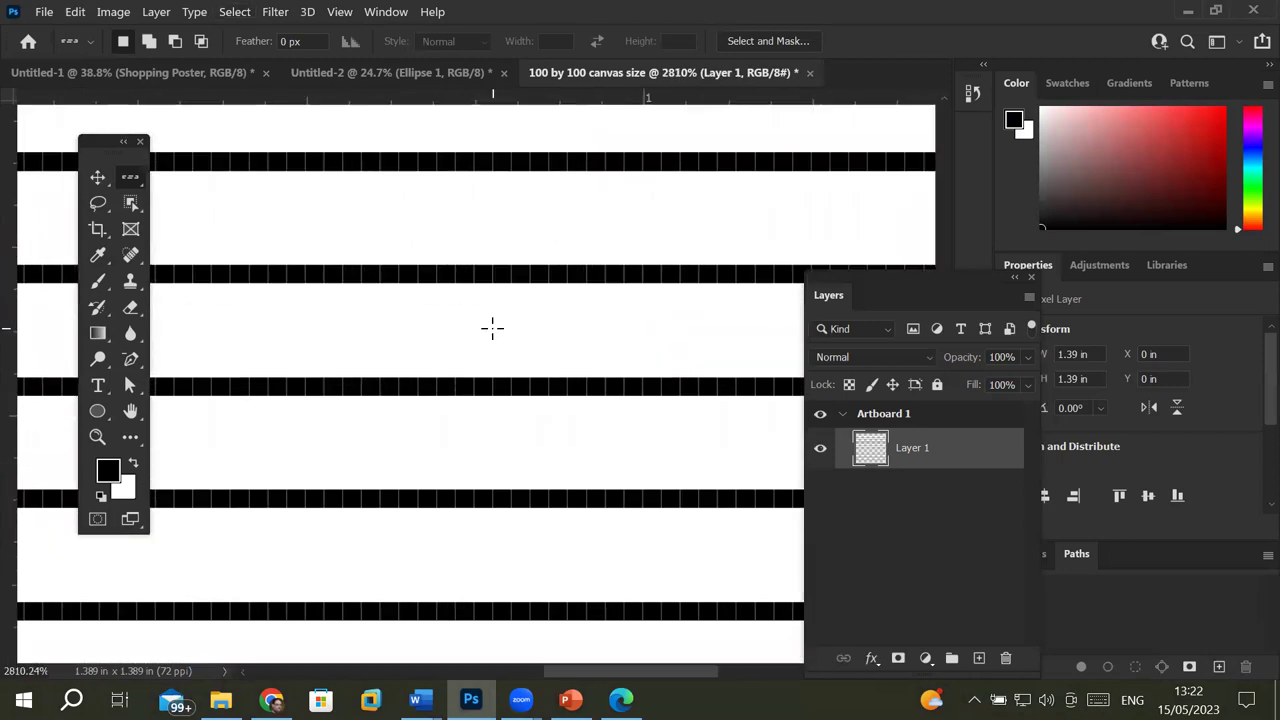
pyautogui.scroll(-2, 492, 327)
pyautogui.scroll(-1, 492, 327)
pyautogui.scroll(-1, 492, 327)
pyautogui.scroll(1, 492, 327)
pyautogui.scroll(1, 492, 327)
pyautogui.scroll(1, 495, 324)
pyautogui.scroll(-2, 497, 322)
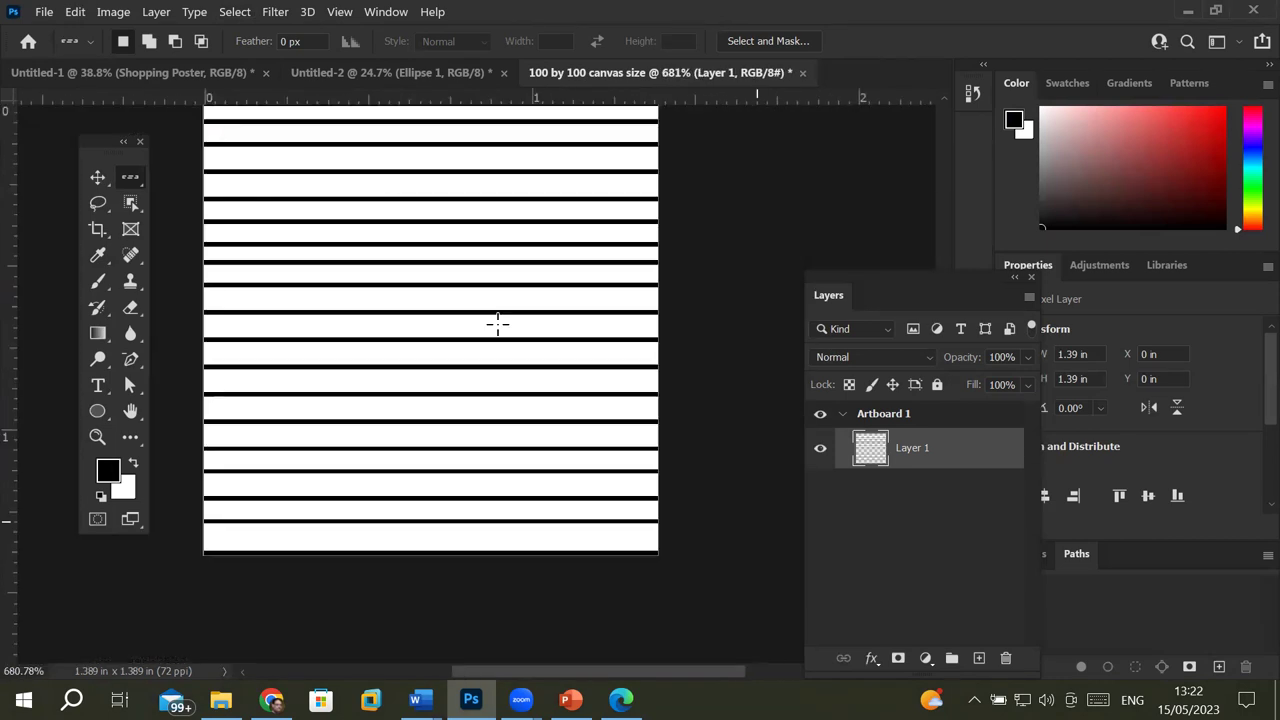
pyautogui.scroll(-1, 497, 322)
pyautogui.scroll(-1, 497, 322)
pyautogui.scroll(2, 497, 322)
pyautogui.scroll(1, 497, 322)
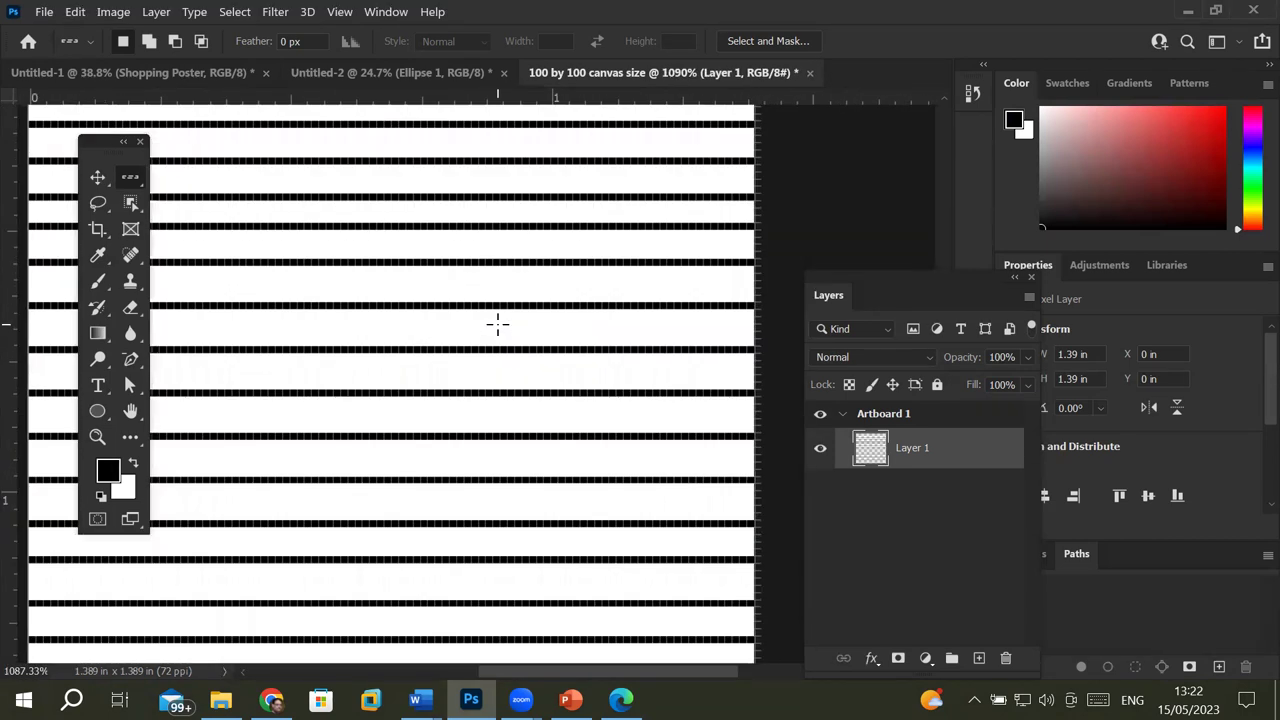
pyautogui.scroll(-2, 497, 322)
pyautogui.scroll(2, 497, 322)
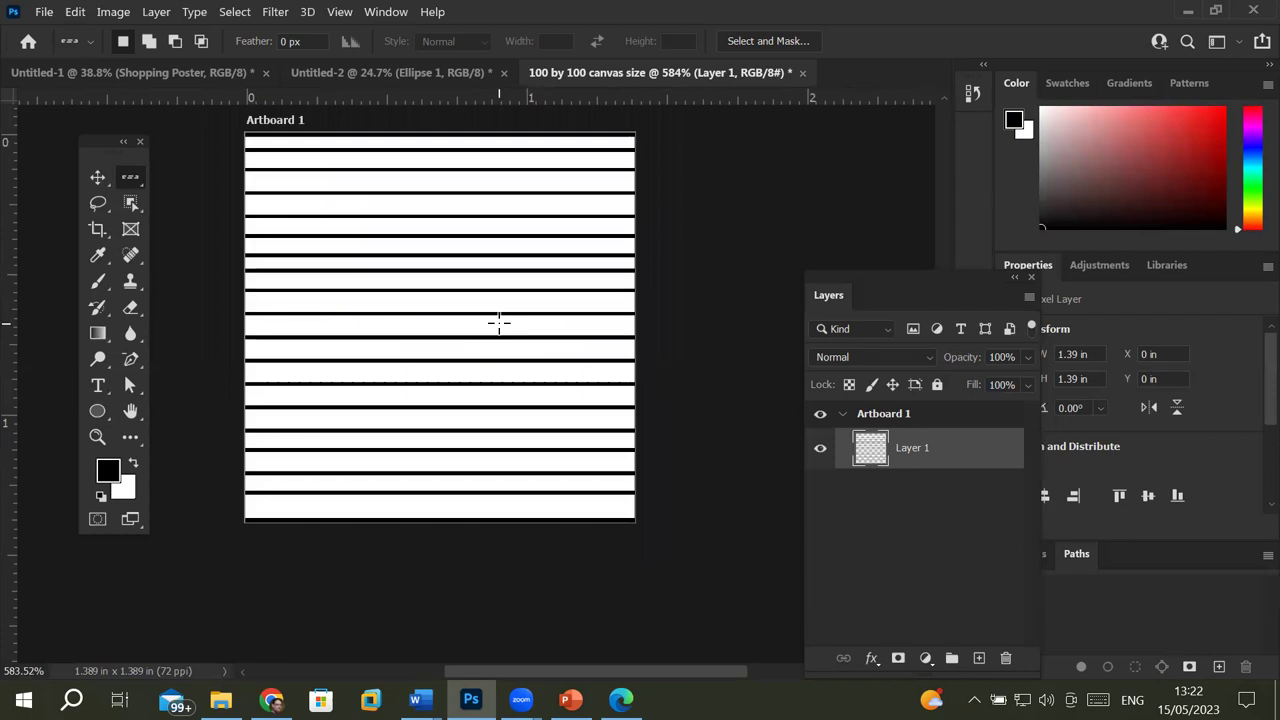
pyautogui.click(234, 13)
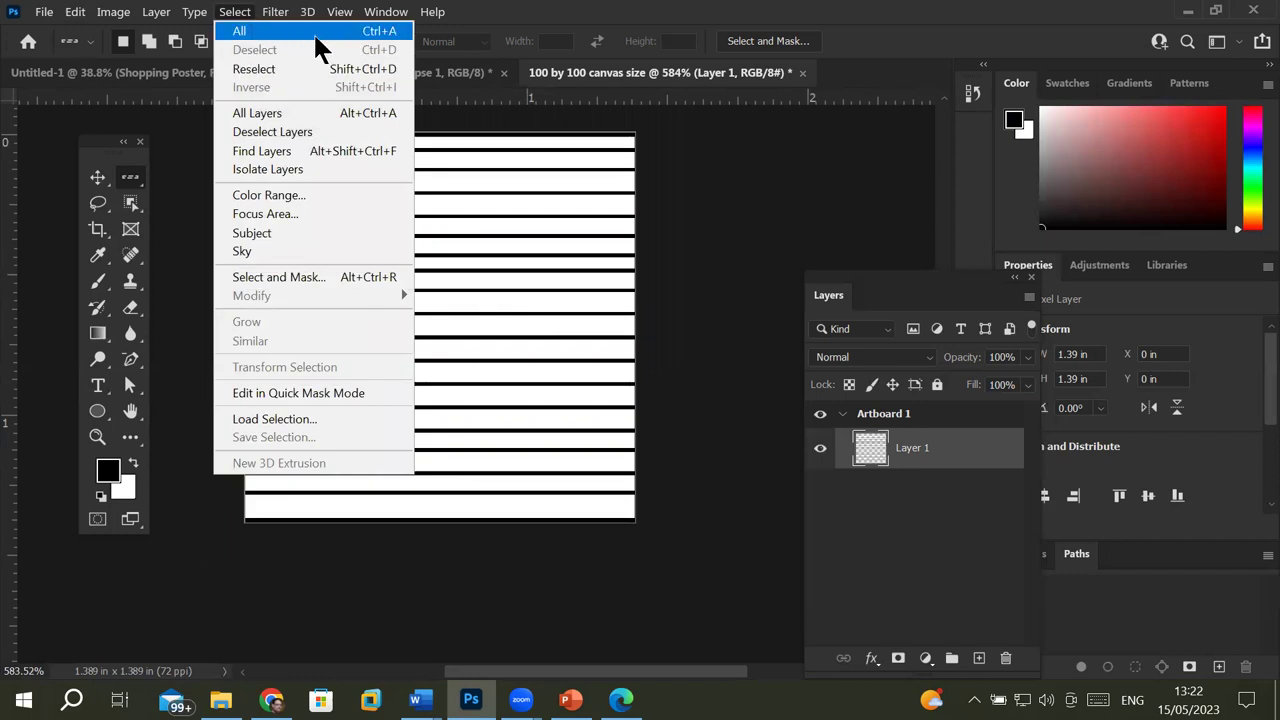
# Step: Select the entire striped canvas and define it as the pattern 'Horizontal line pattern'
pyautogui.click(316, 40)
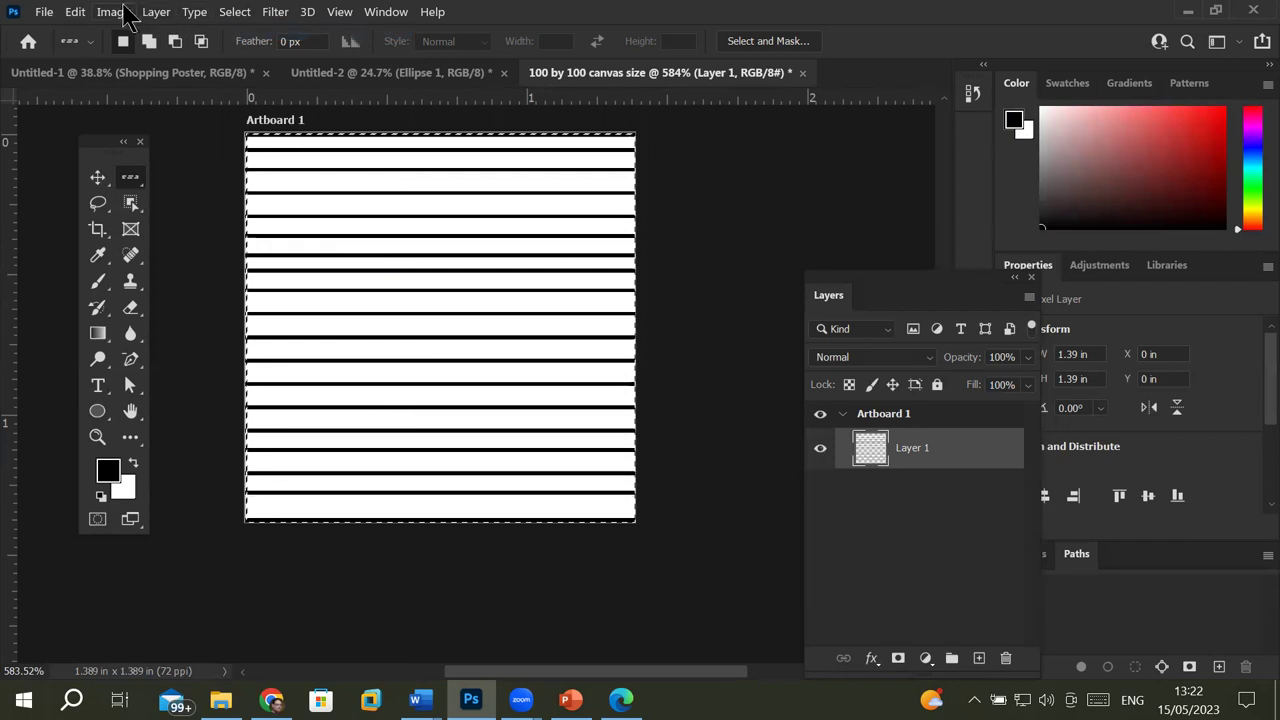
pyautogui.click(82, 14)
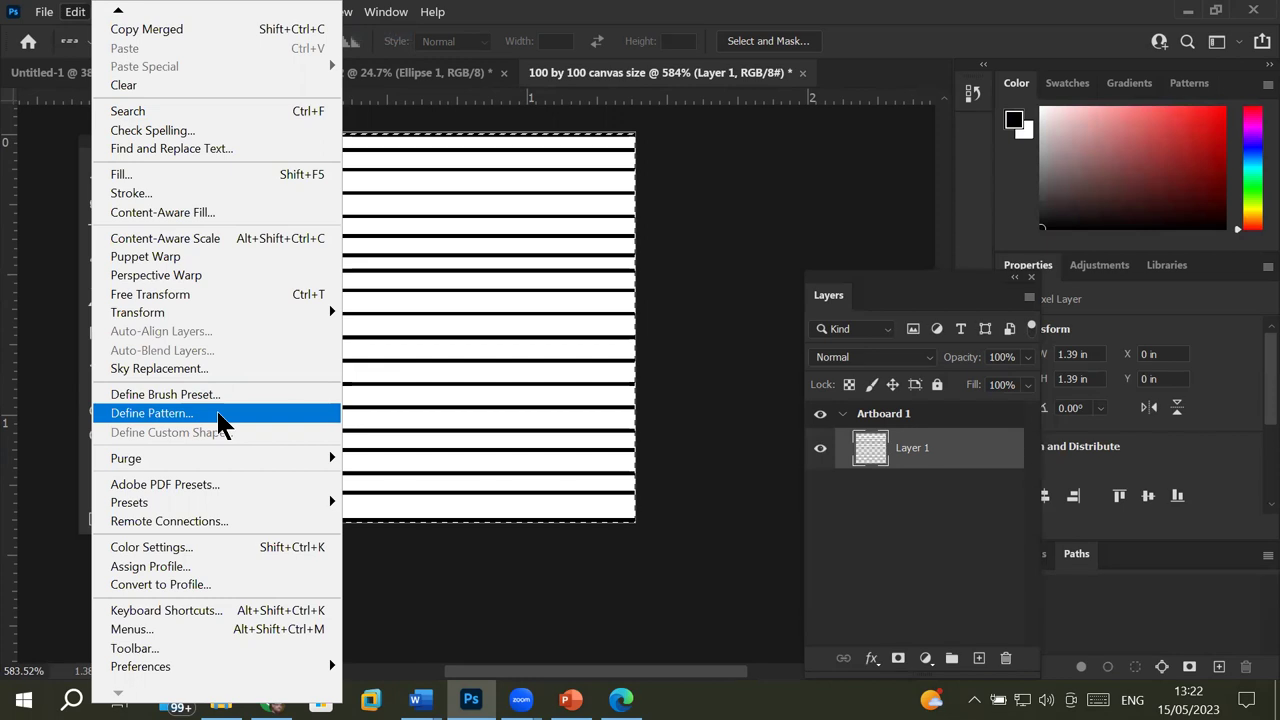
pyautogui.click(214, 418)
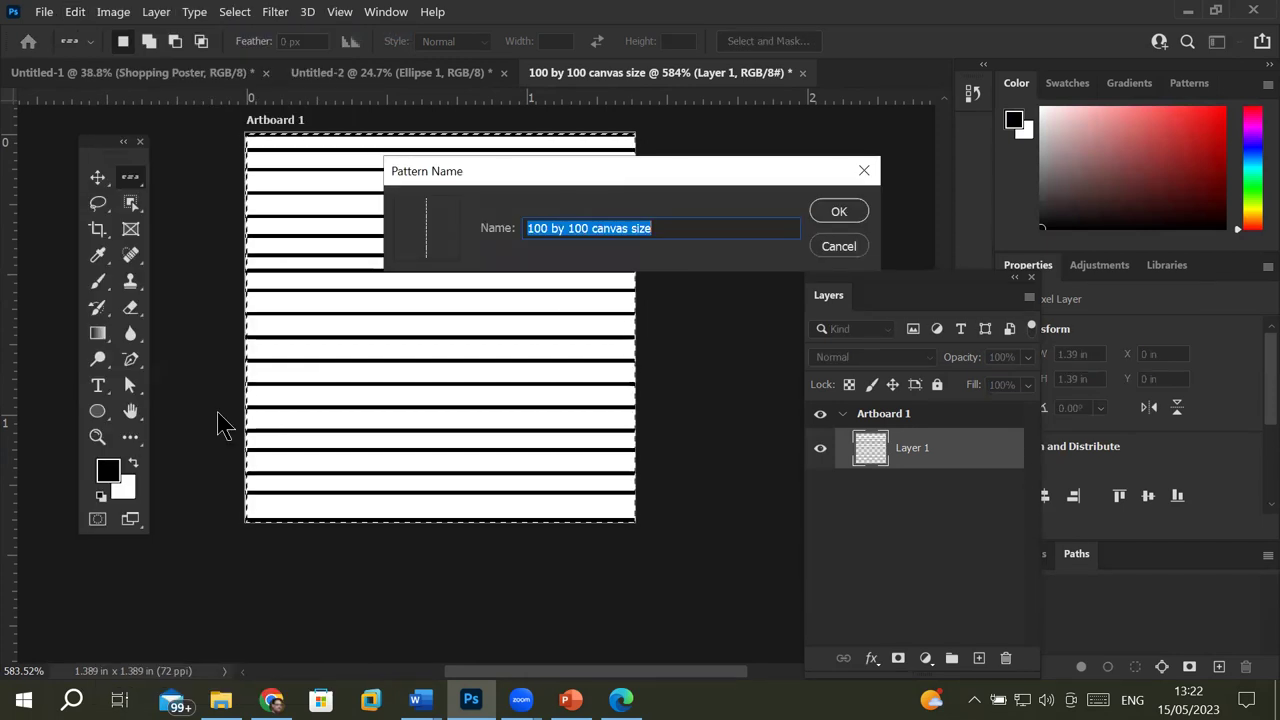
pyautogui.write('Horizontal line pattern')
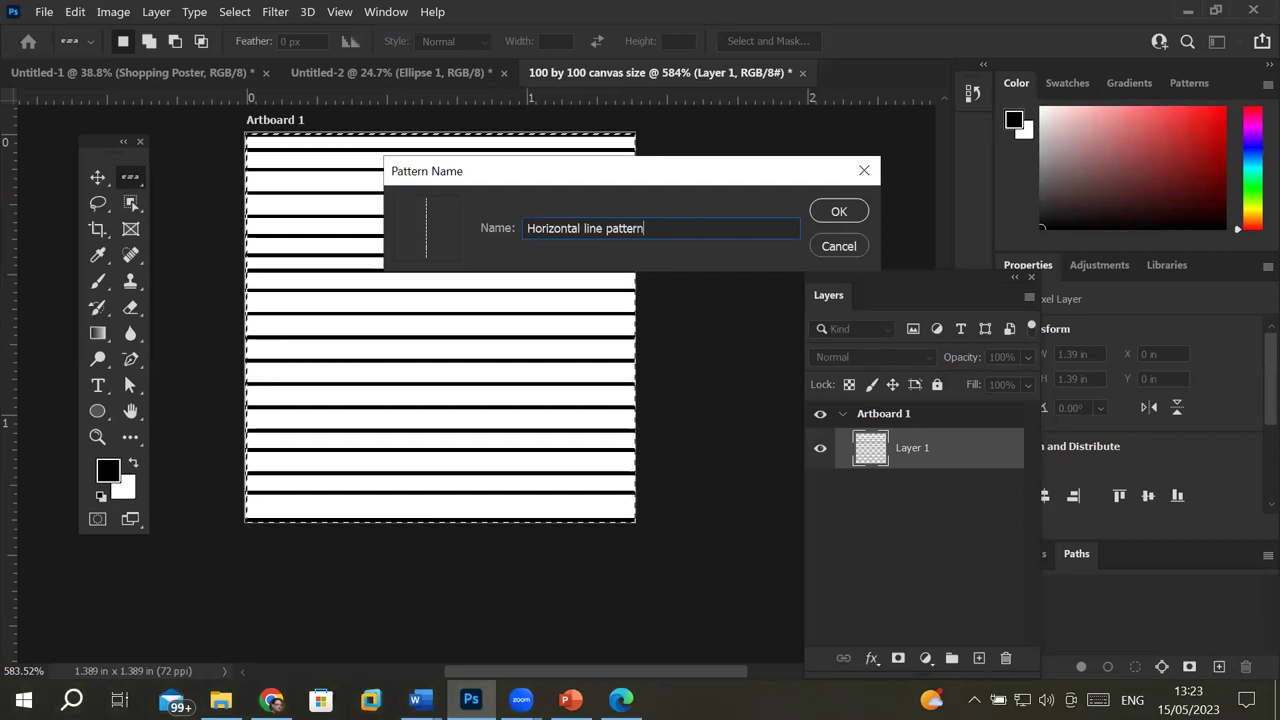
pyautogui.click(836, 211)
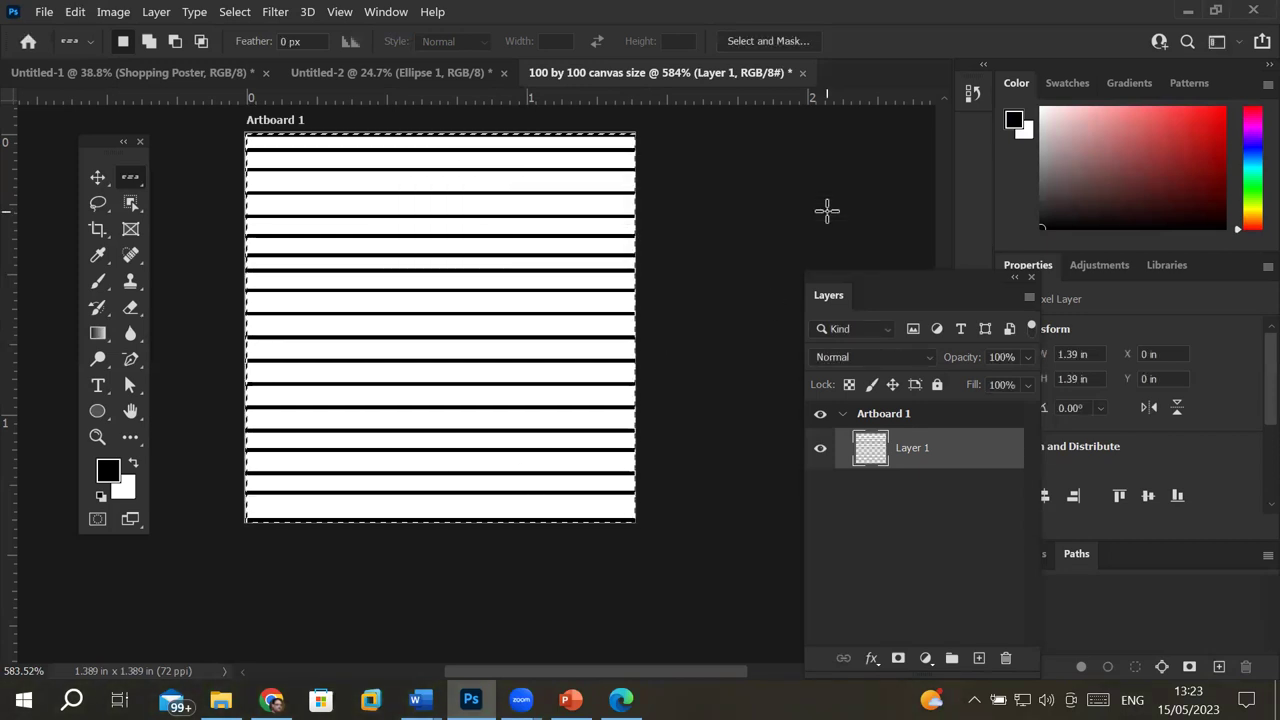
# Step: On the poster document, fill Ellipse 1 with the new Horizontal line pattern
pyautogui.click(147, 80)
pyautogui.scroll(-2, 557, 344)
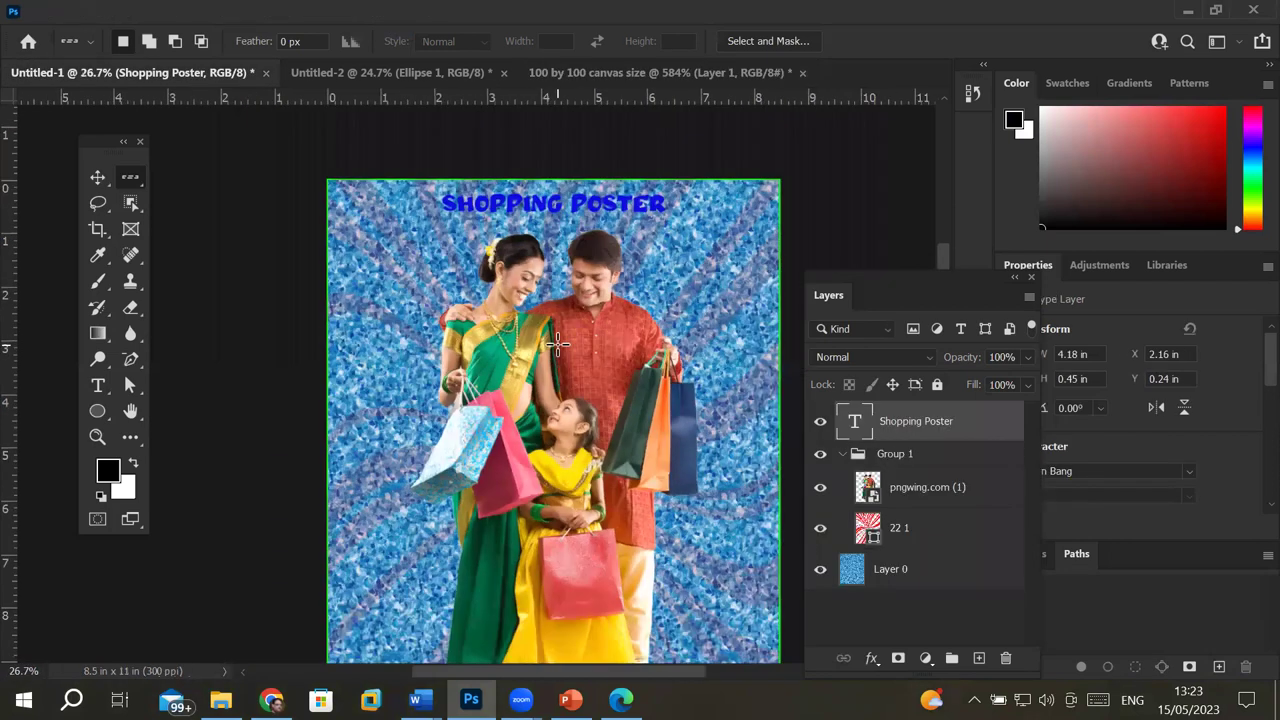
pyautogui.click(366, 75)
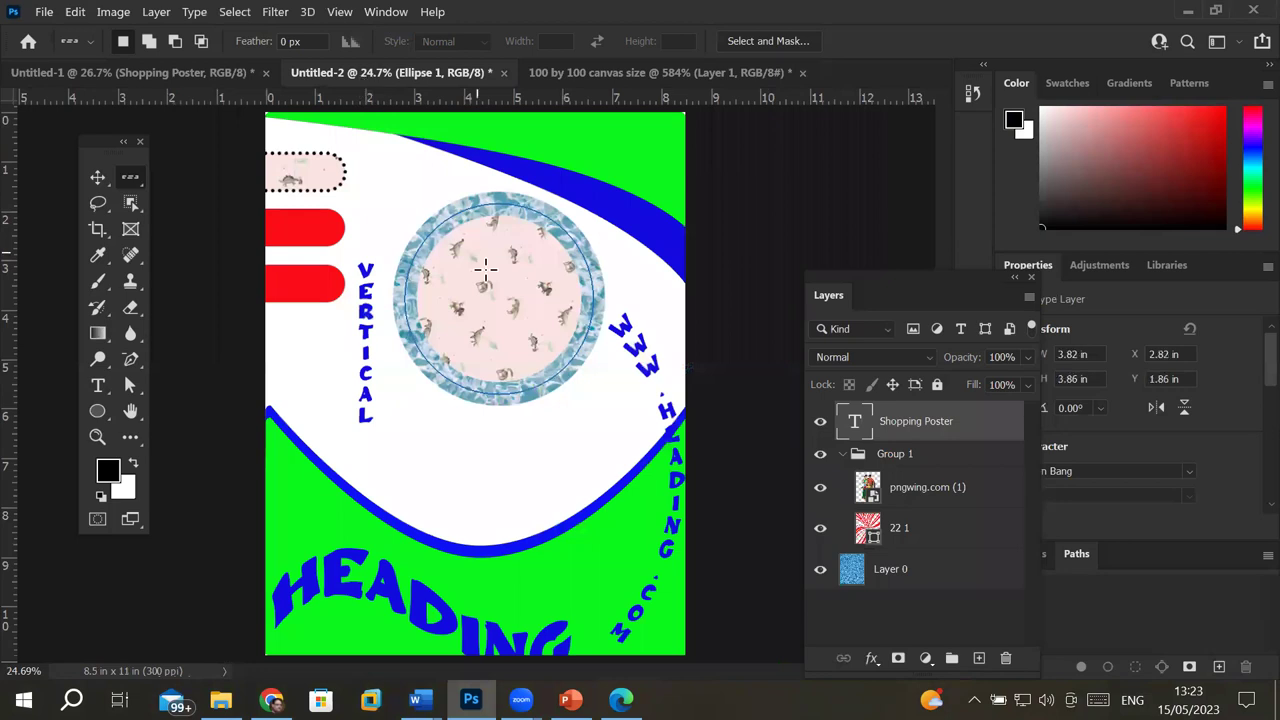
pyautogui.scroll(2, 486, 266)
pyautogui.scroll(2, 486, 266)
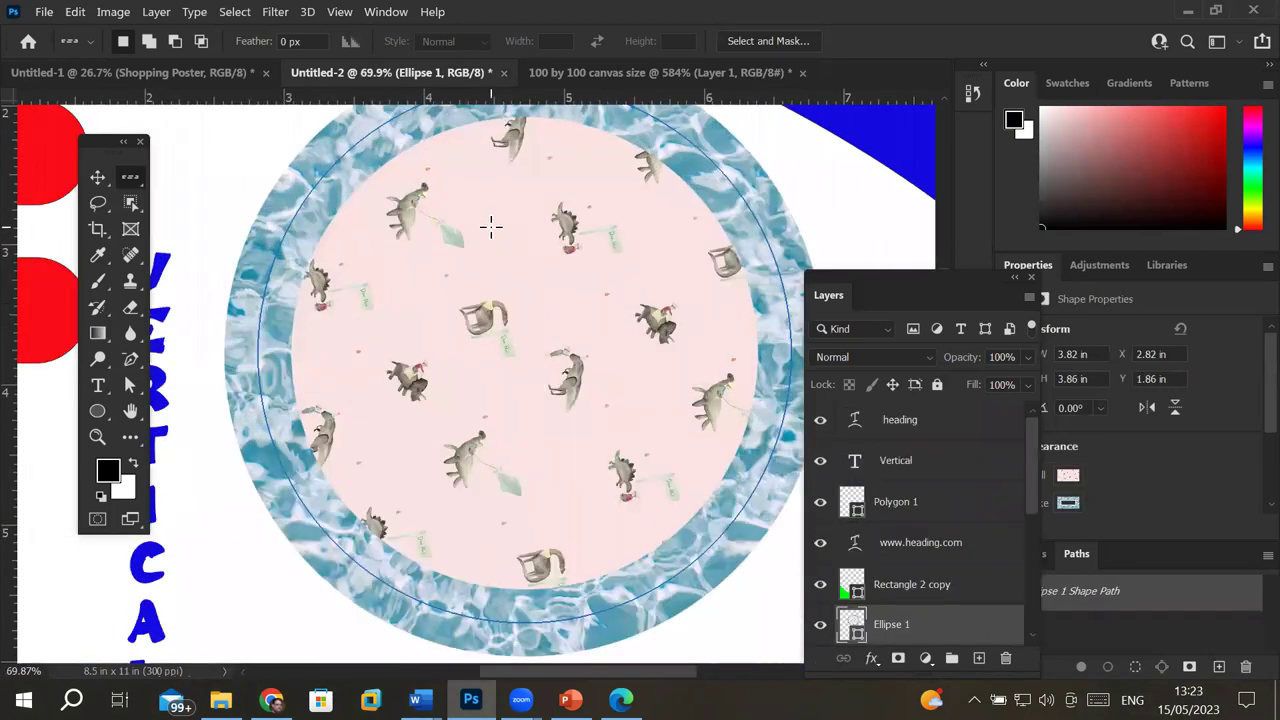
pyautogui.scroll(-1, 490, 227)
pyautogui.click(97, 177)
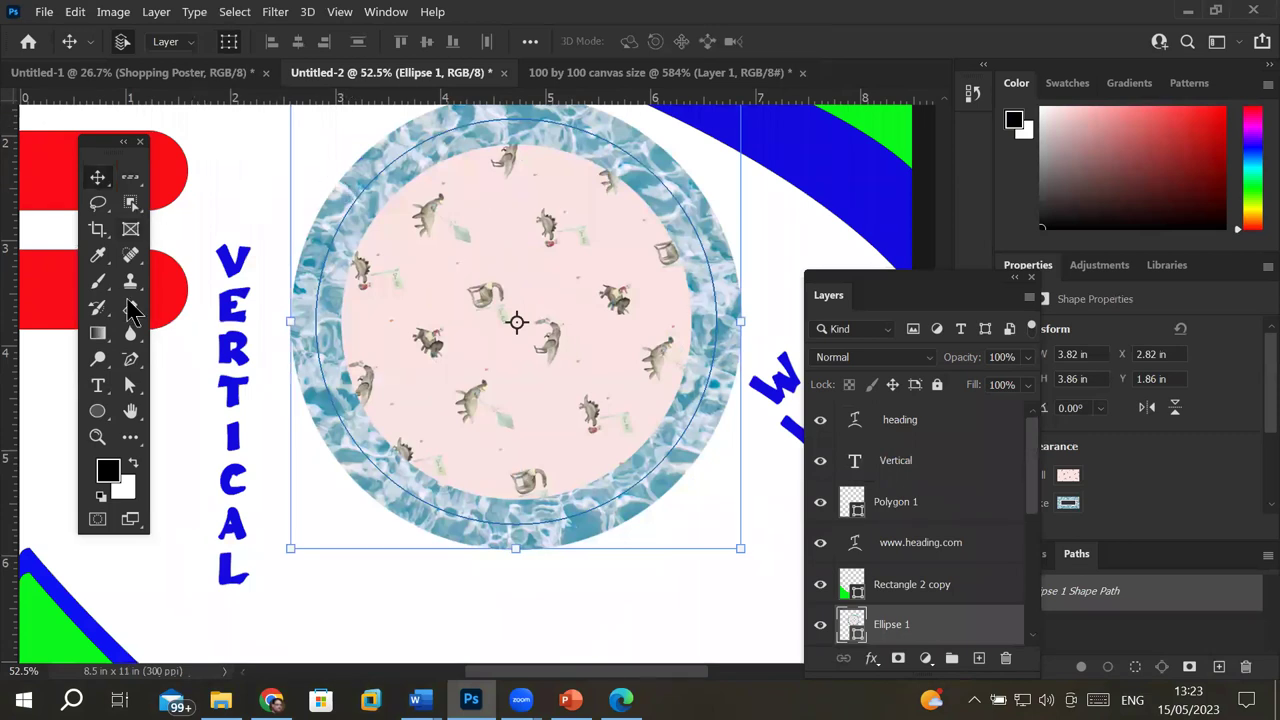
pyautogui.click(97, 411)
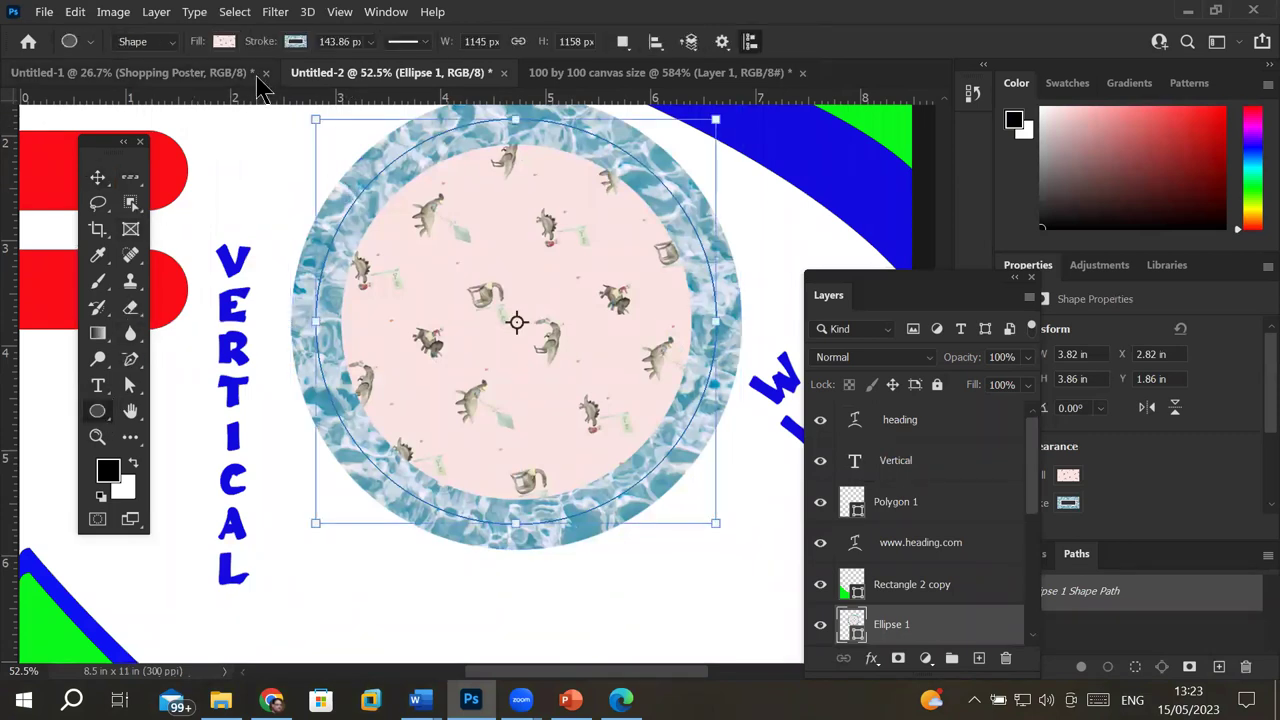
pyautogui.click(225, 42)
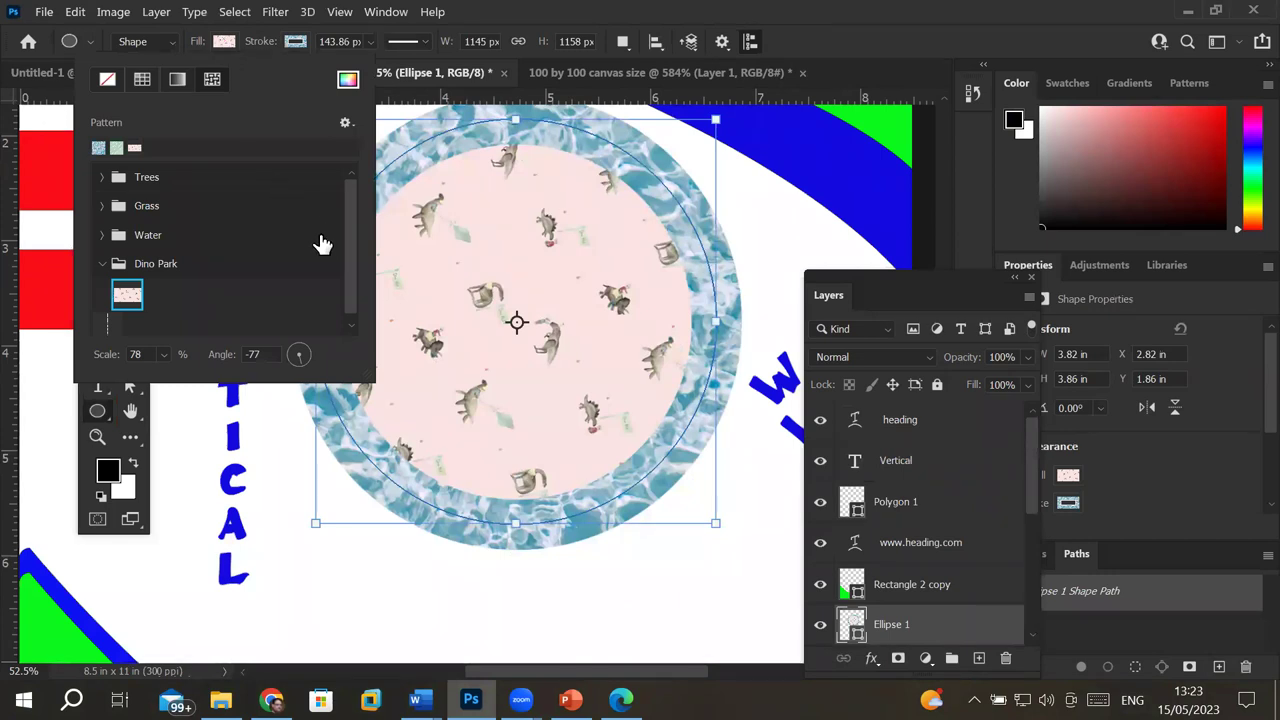
pyautogui.moveTo(354, 266); pyautogui.dragTo(352, 315)
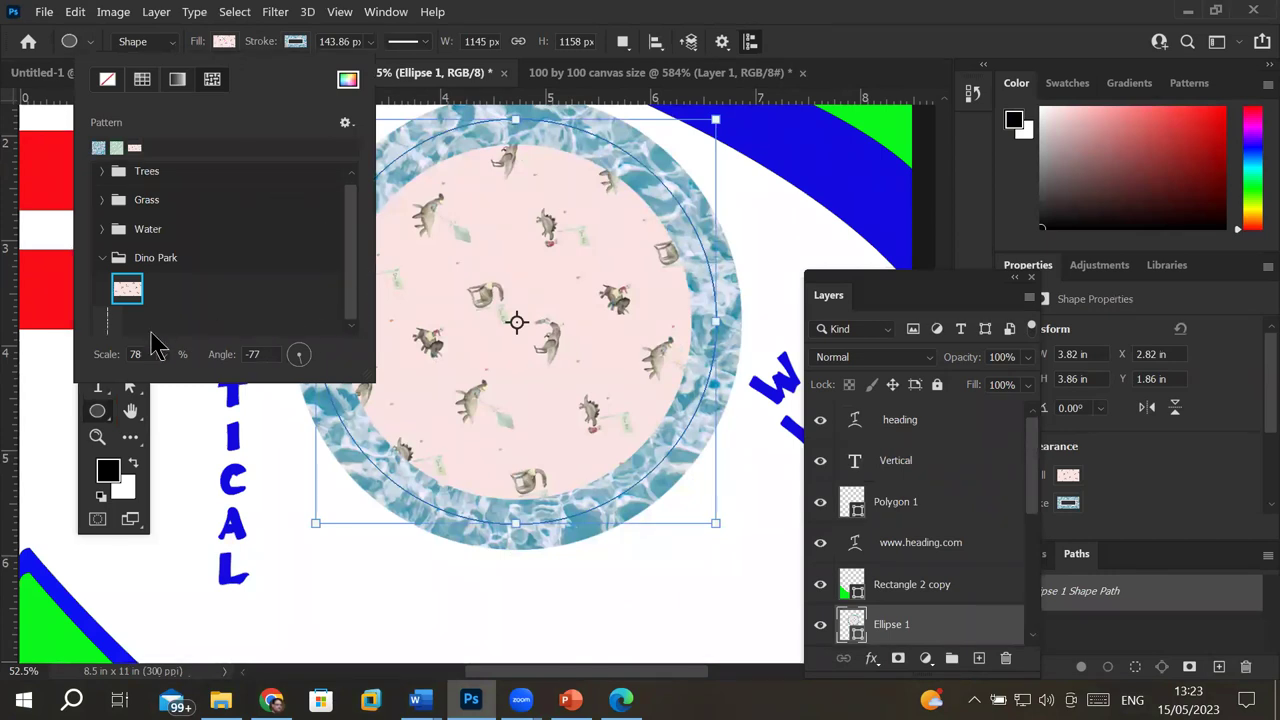
pyautogui.click(108, 320)
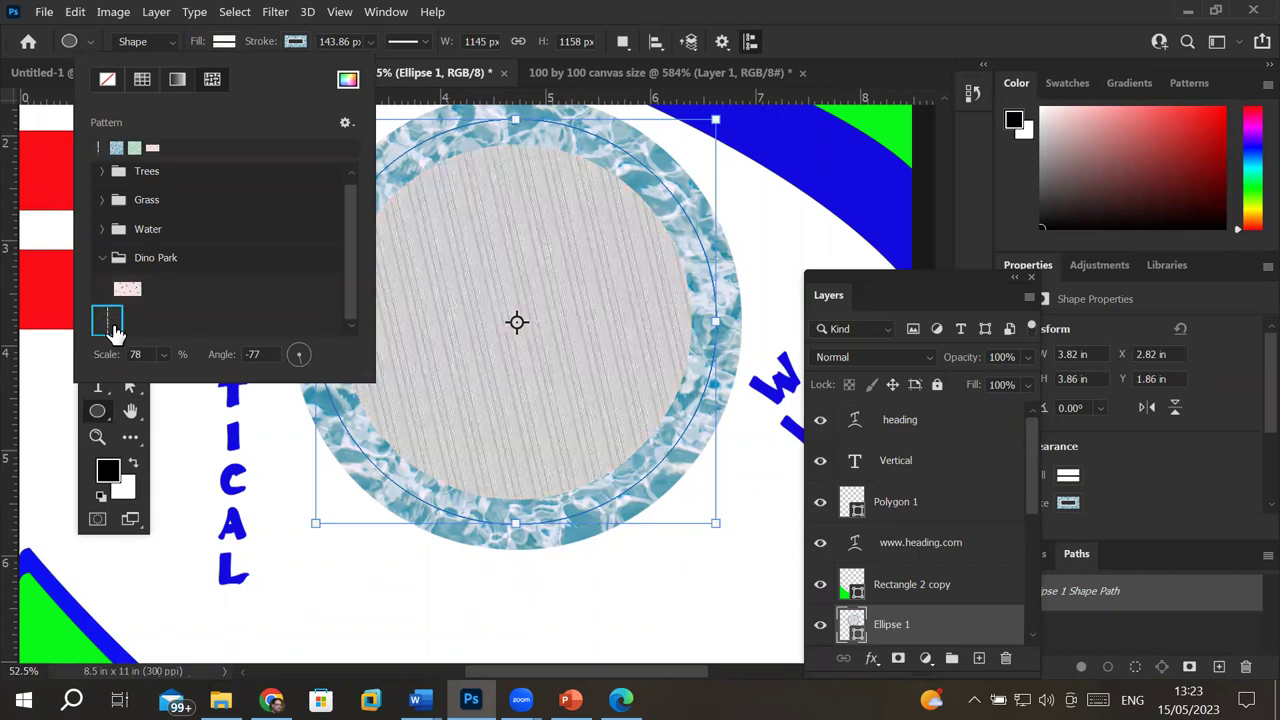
# Step: Set the stripe pattern's angle to 0° so the lines run horizontally
pyautogui.scroll(2, 490, 296)
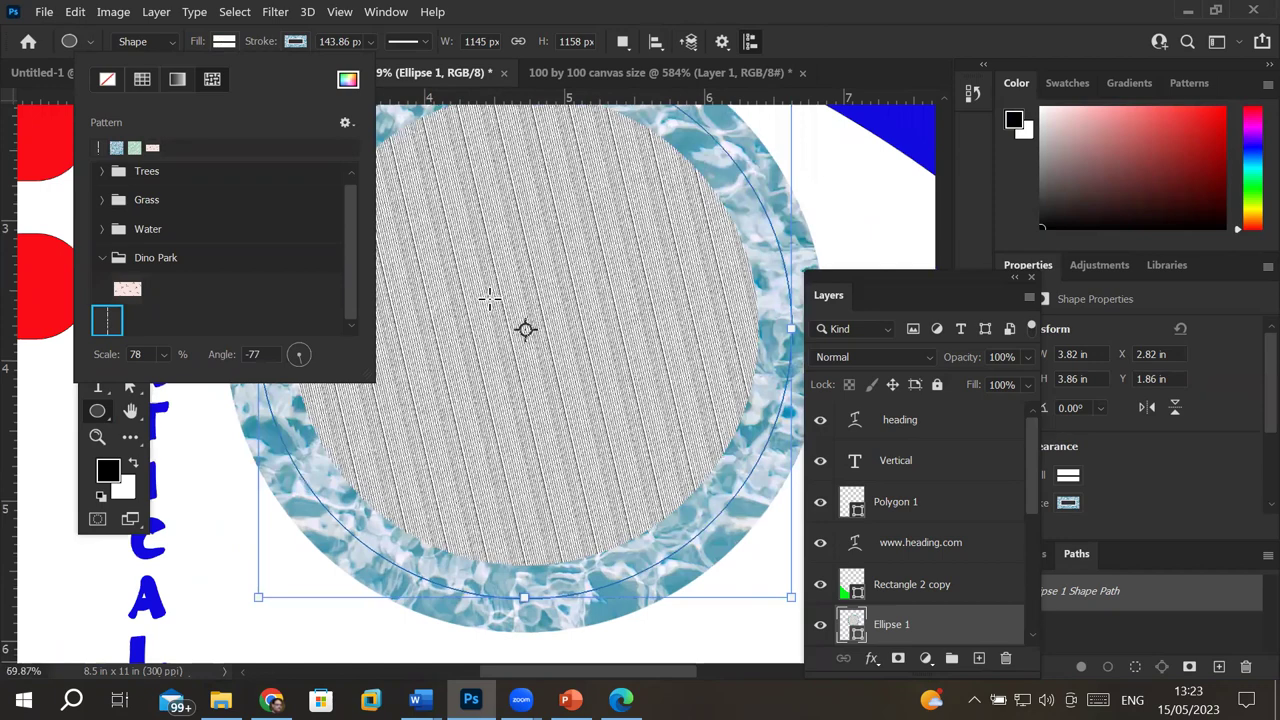
pyautogui.scroll(2, 490, 296)
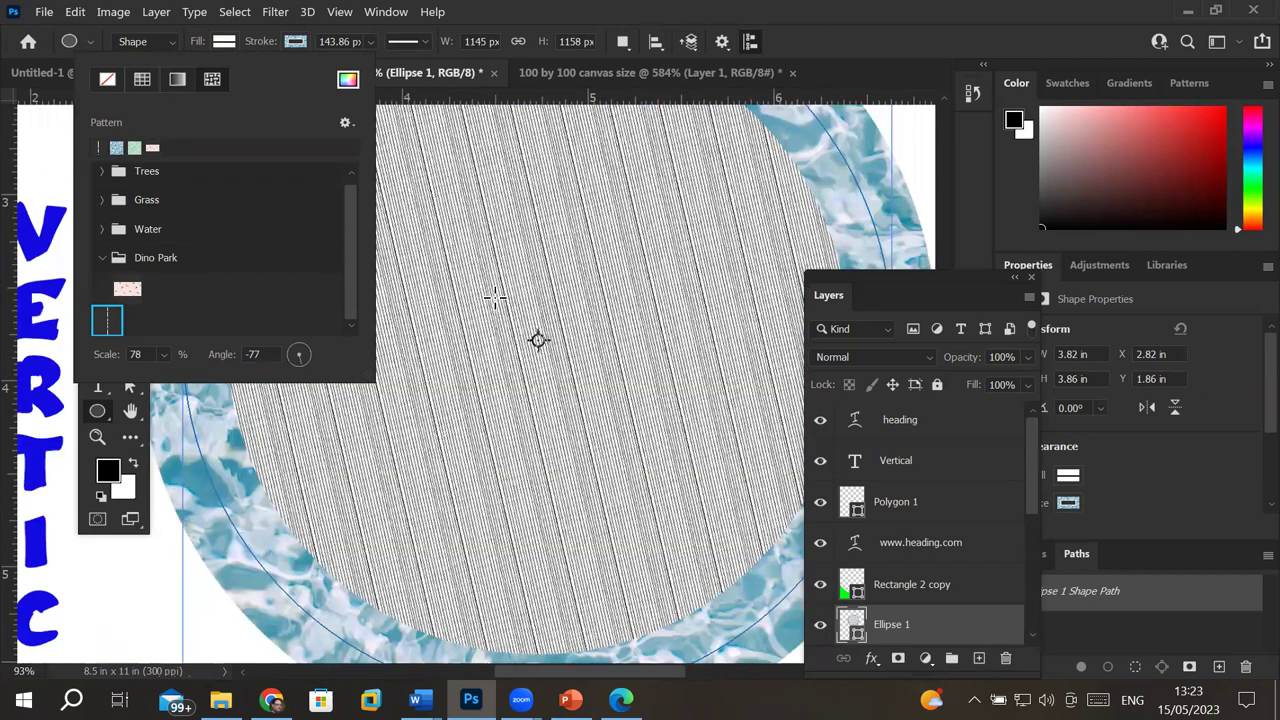
pyautogui.scroll(10, 494, 296)
pyautogui.scroll(-3, 494, 296)
pyautogui.scroll(-3, 494, 296)
pyautogui.scroll(-2, 578, 375)
pyautogui.scroll(-3, 494, 296)
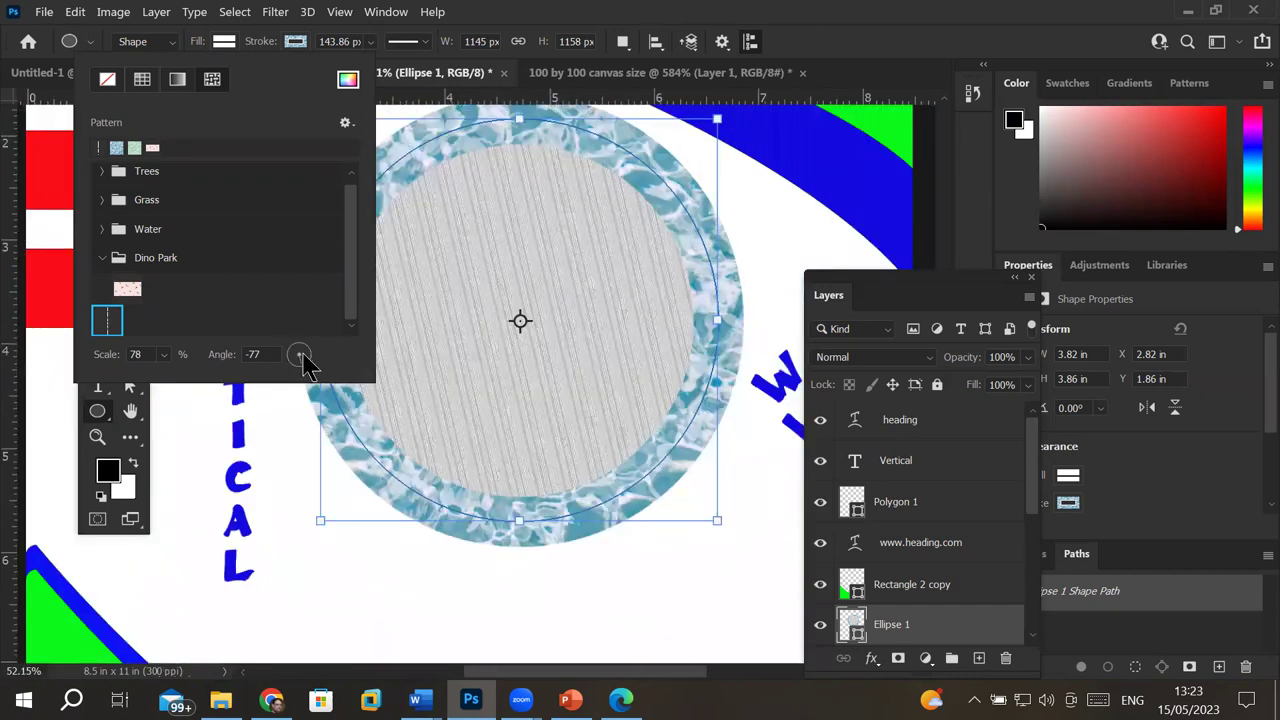
pyautogui.moveTo(299, 353); pyautogui.dragTo(310, 368)
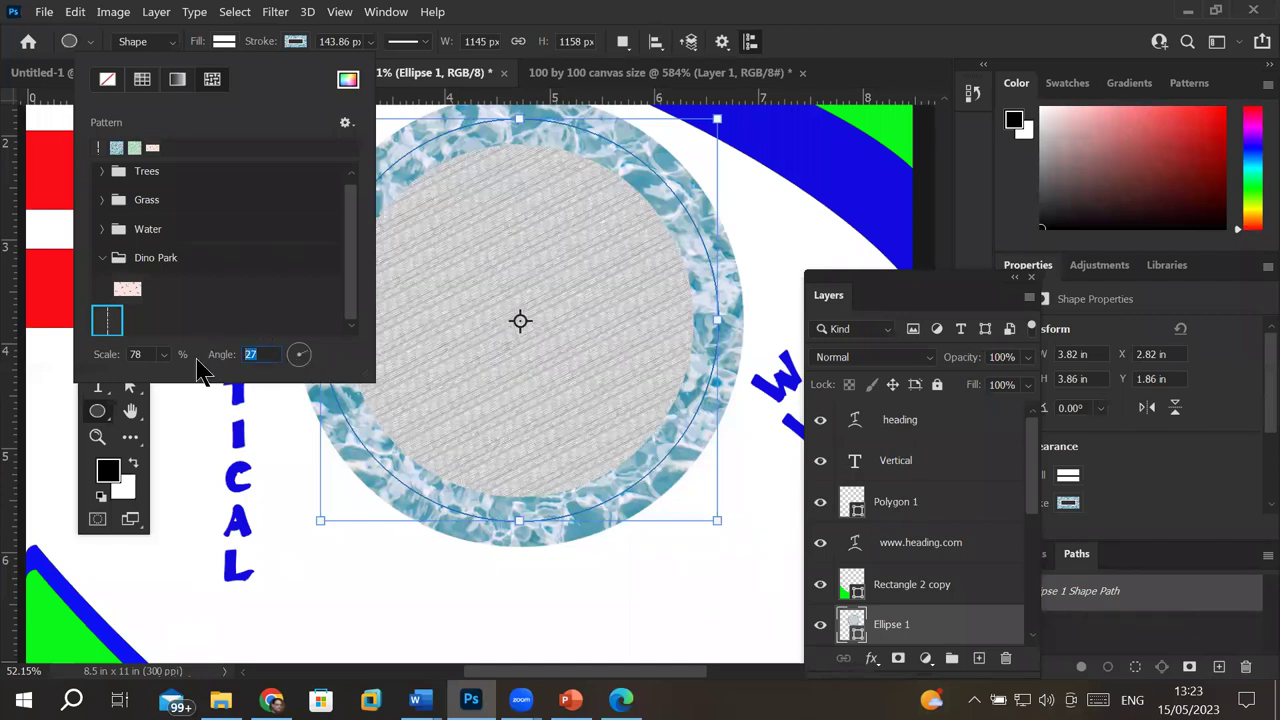
pyautogui.write('0')
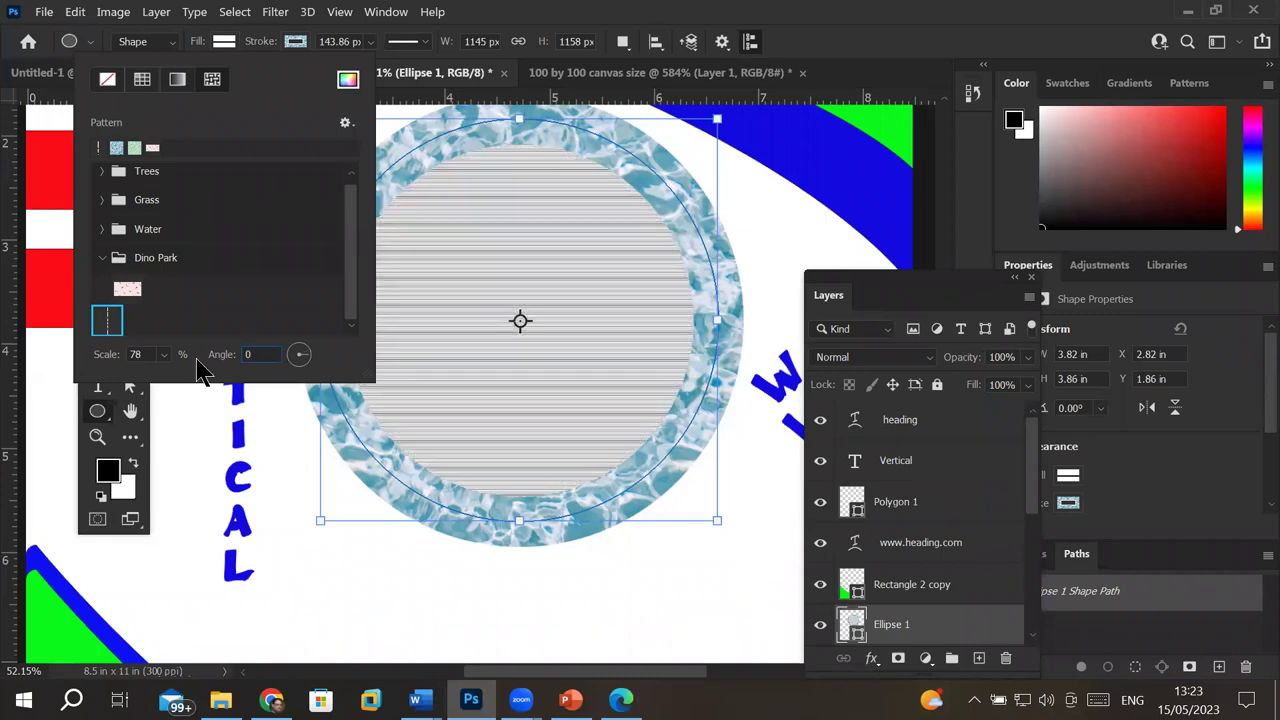
pyautogui.press('Return')
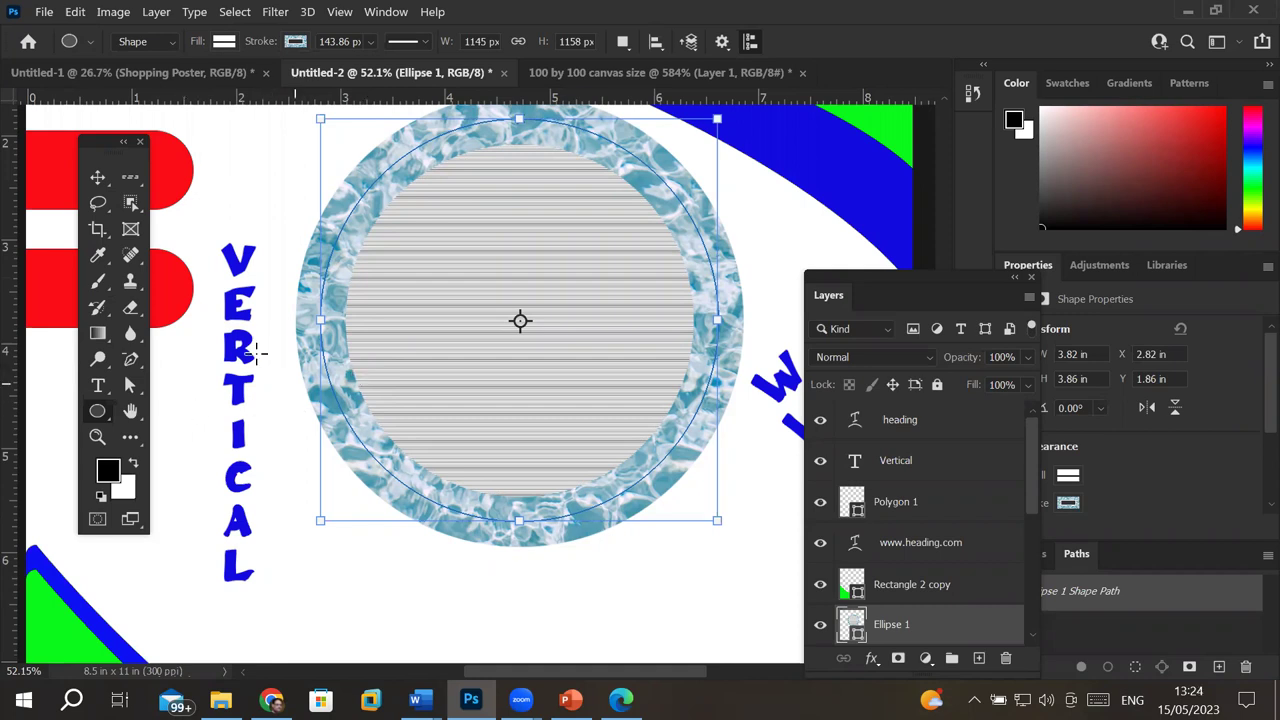
pyautogui.scroll(3, 606, 309)
pyautogui.scroll(3, 674, 271)
pyautogui.scroll(3, 677, 251)
pyautogui.scroll(2, 678, 253)
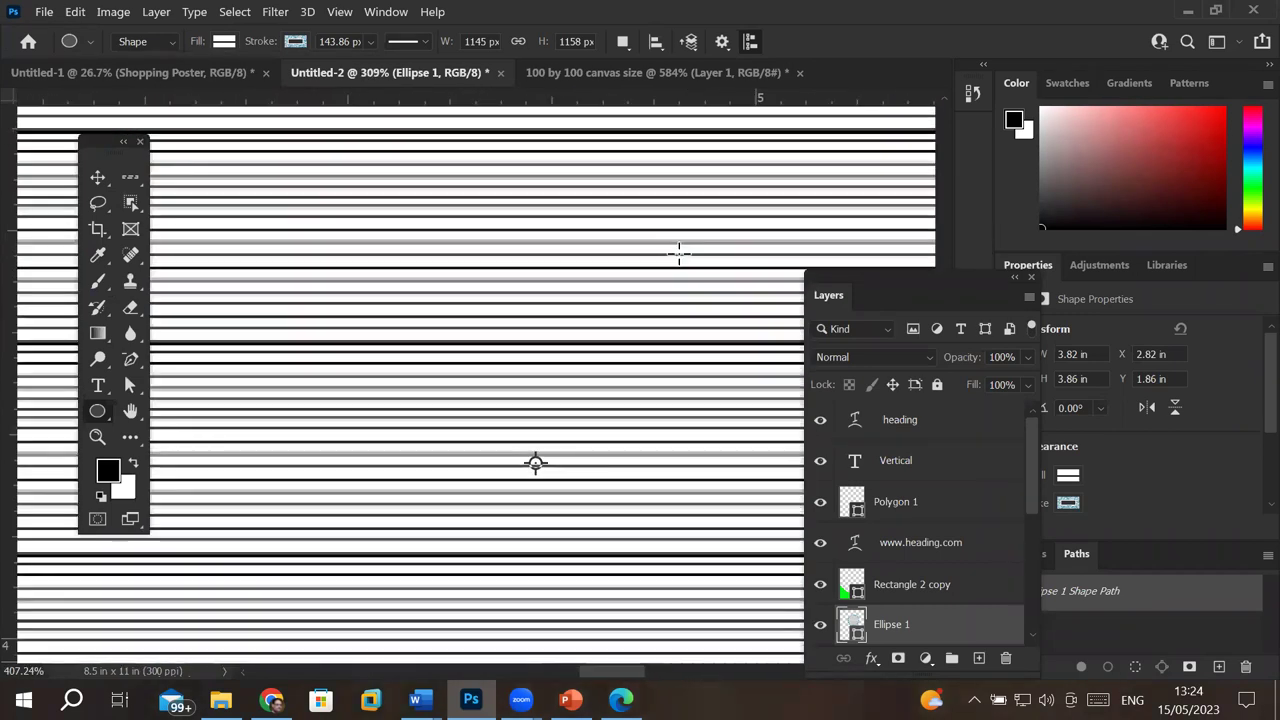
pyautogui.scroll(2, 678, 253)
pyautogui.scroll(2, 679, 251)
pyautogui.scroll(2, 680, 250)
pyautogui.scroll(2, 683, 249)
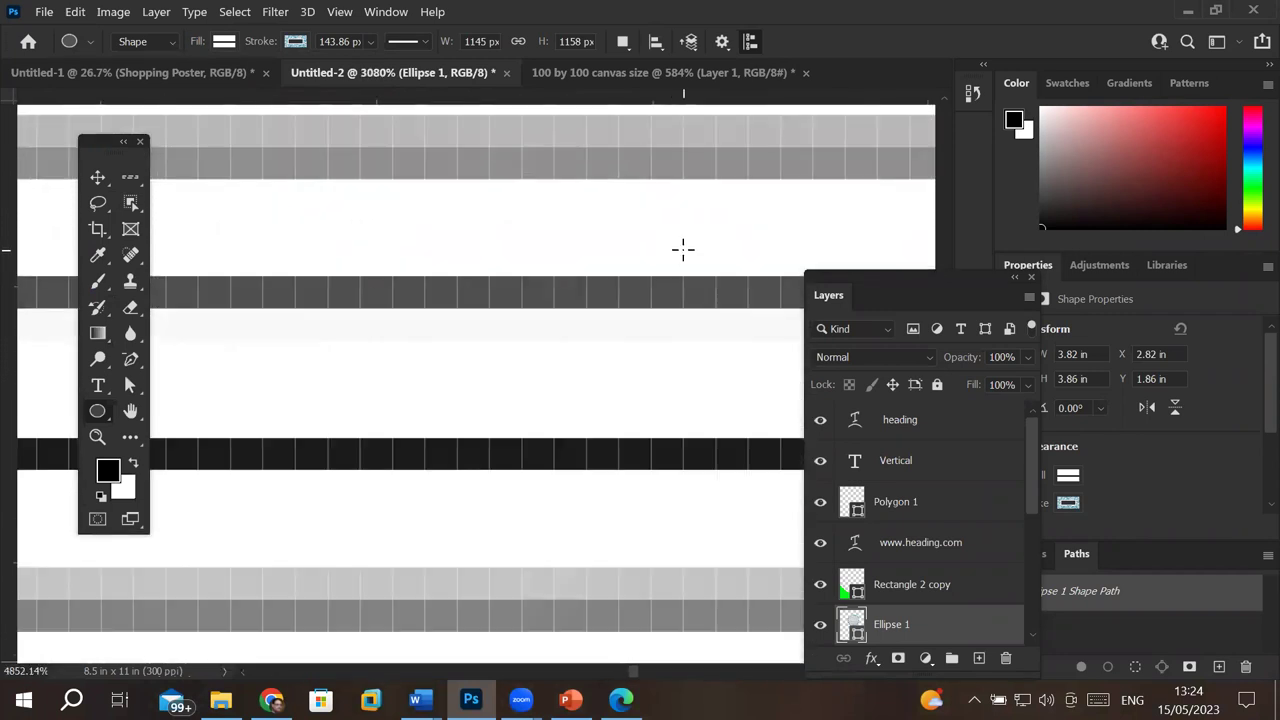
pyautogui.scroll(-1, 684, 246)
pyautogui.scroll(-1, 686, 243)
pyautogui.scroll(-2, 689, 240)
pyautogui.scroll(-1, 690, 240)
pyautogui.scroll(-2, 688, 245)
pyautogui.scroll(-1, 686, 250)
pyautogui.scroll(-2, 686, 251)
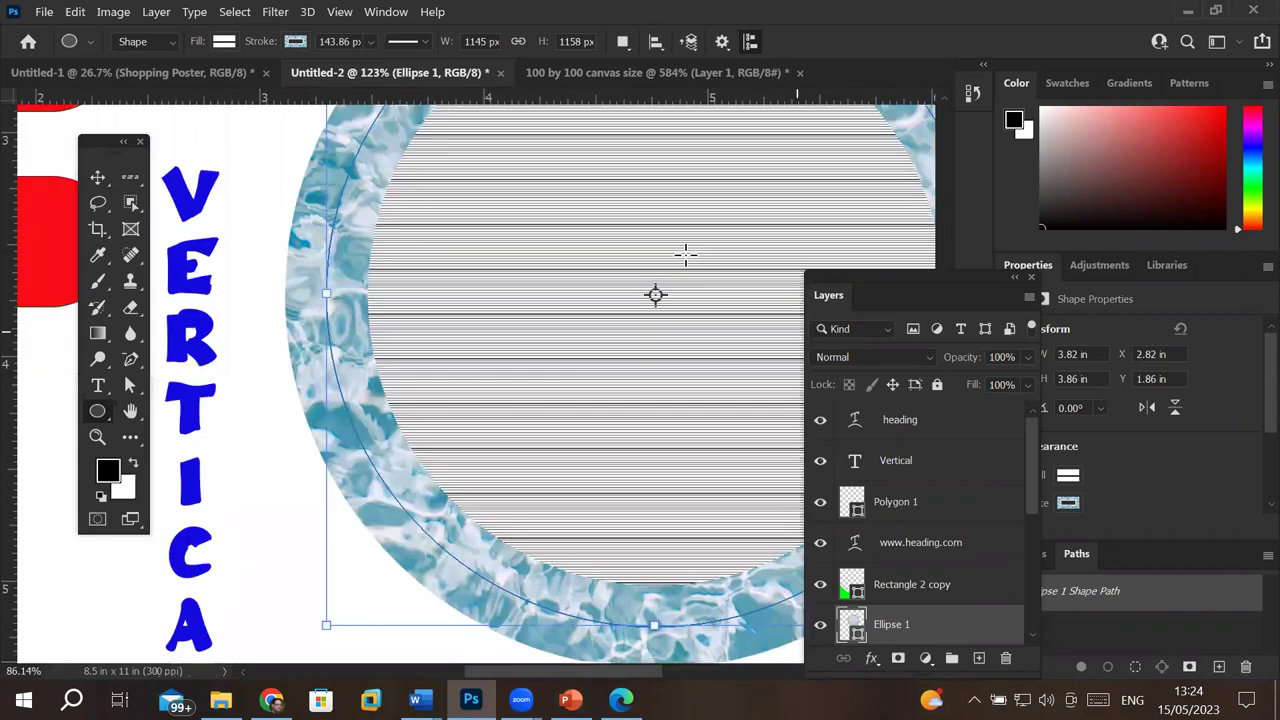
pyautogui.scroll(-2, 685, 253)
pyautogui.scroll(-1, 858, 172)
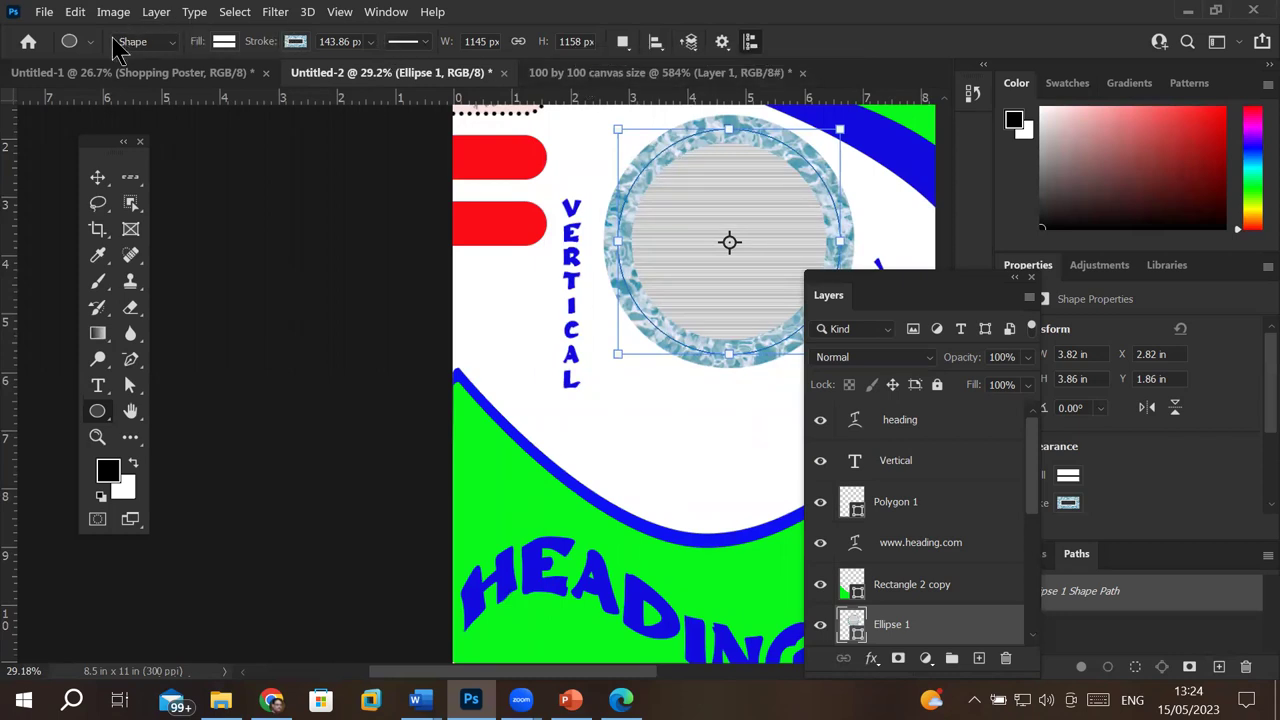
# Step: Create a new 600 × 600 pixel document (Untitled-3) with a blank white artboard
pyautogui.click(44, 12)
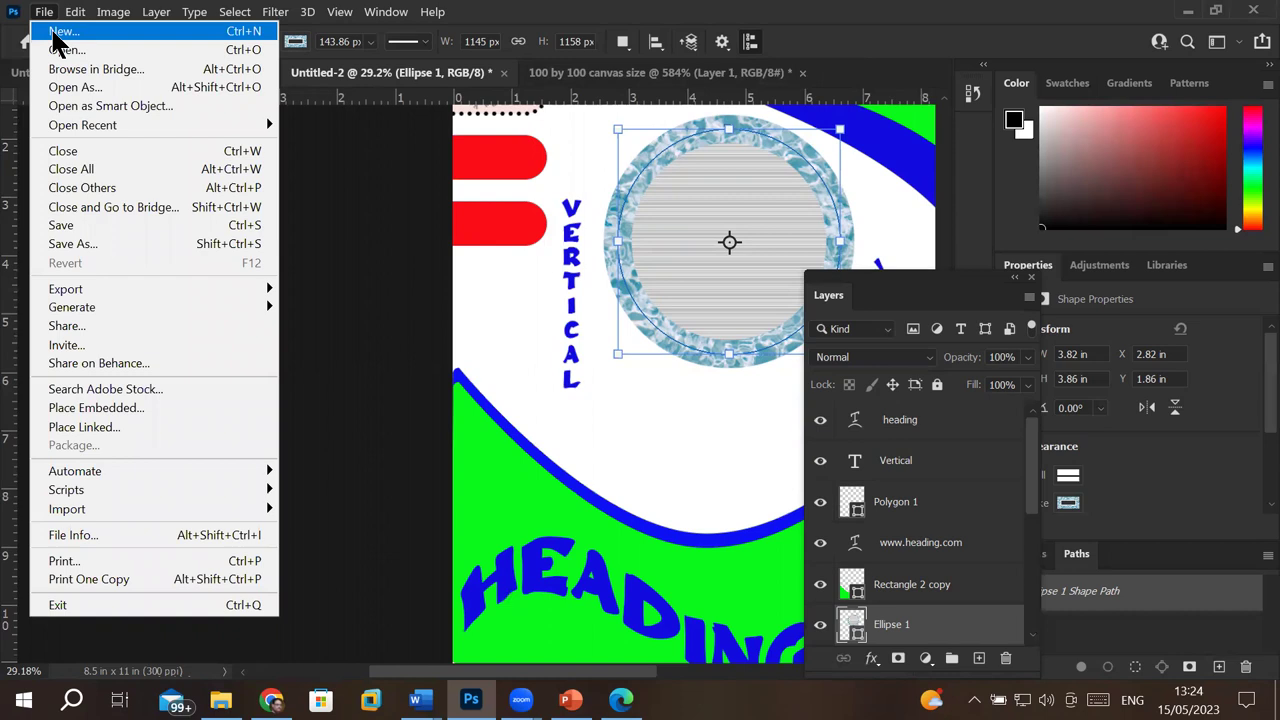
pyautogui.click(60, 32)
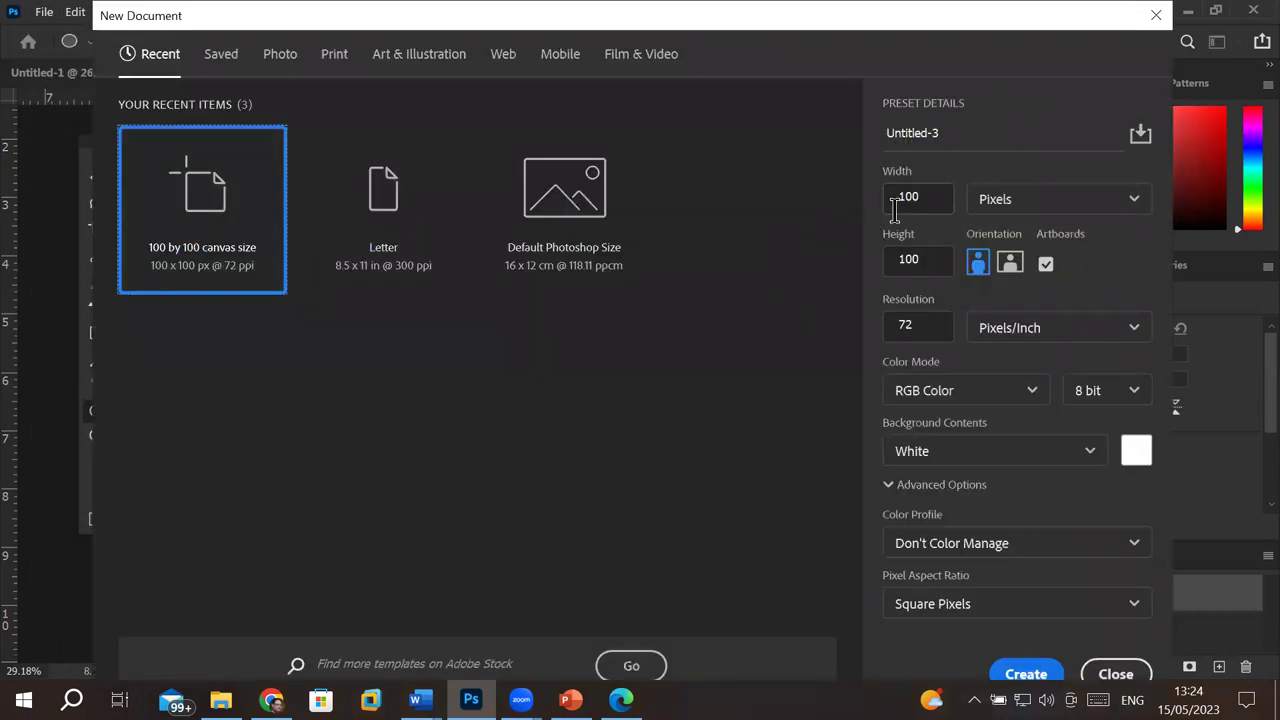
pyautogui.click(932, 198)
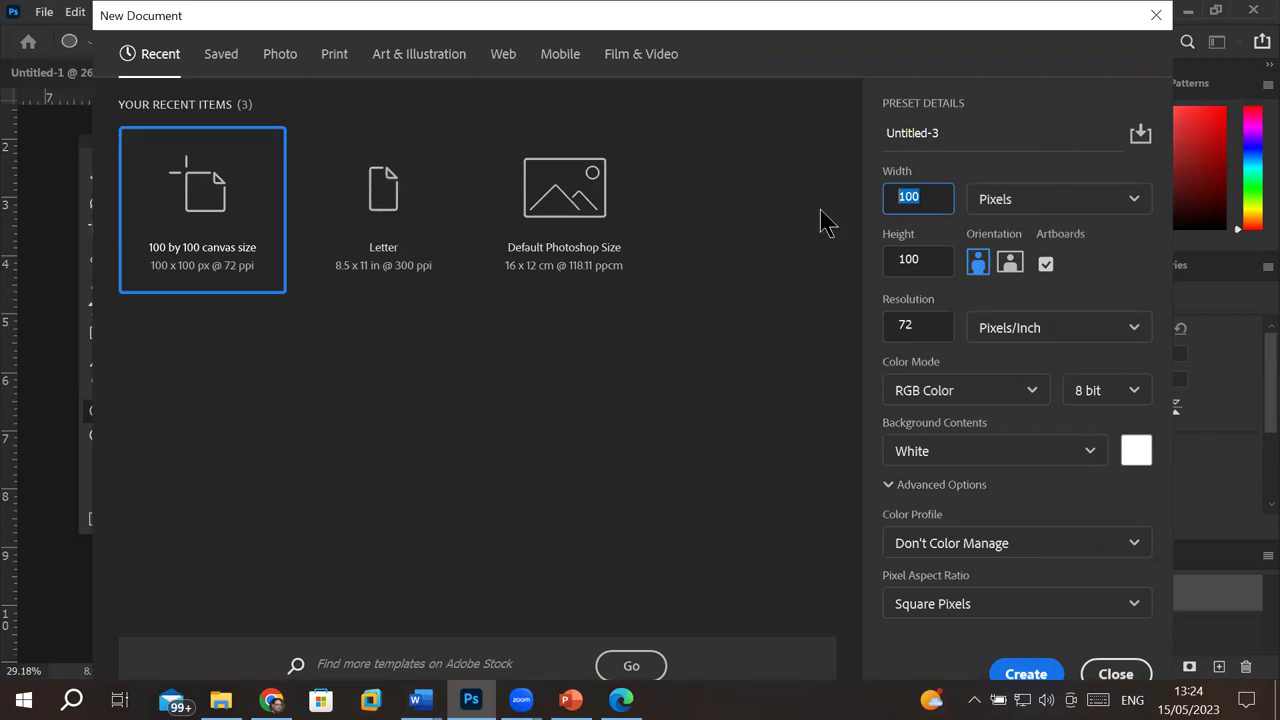
pyautogui.write('6')
pyautogui.press('Tab')
pyautogui.write('60')
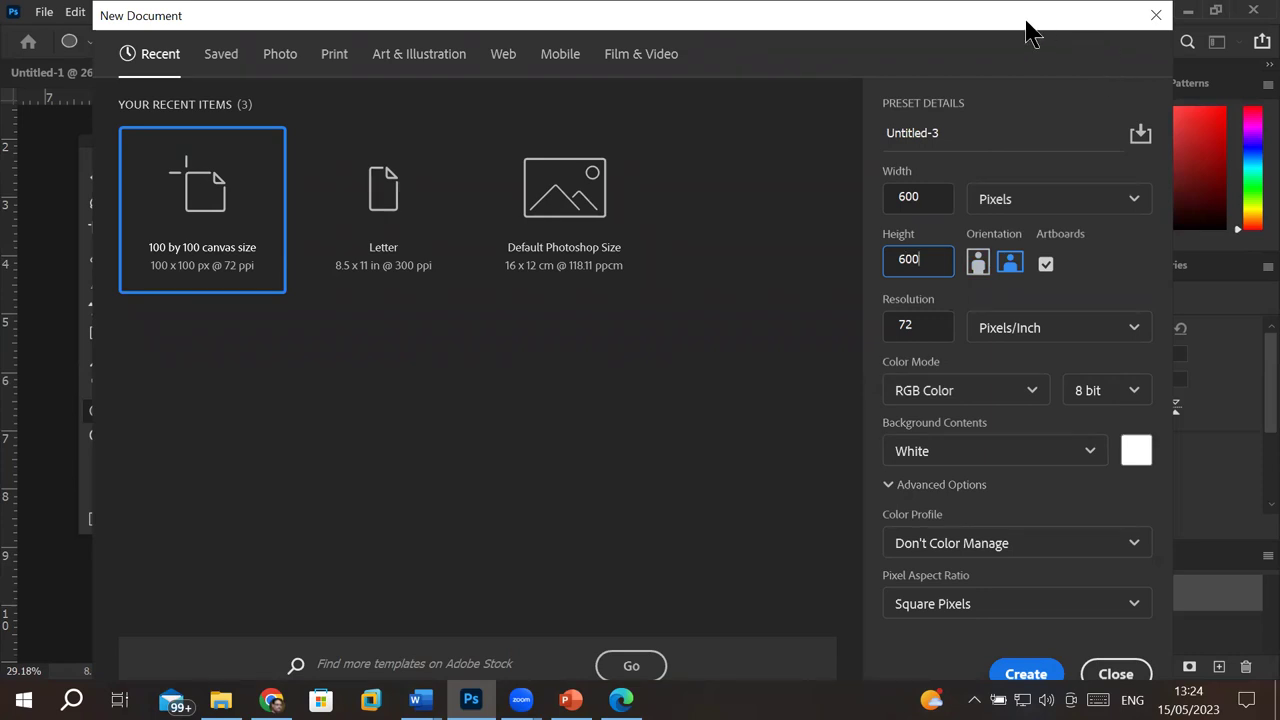
pyautogui.moveTo(1030, 30); pyautogui.dragTo(1025, 30)
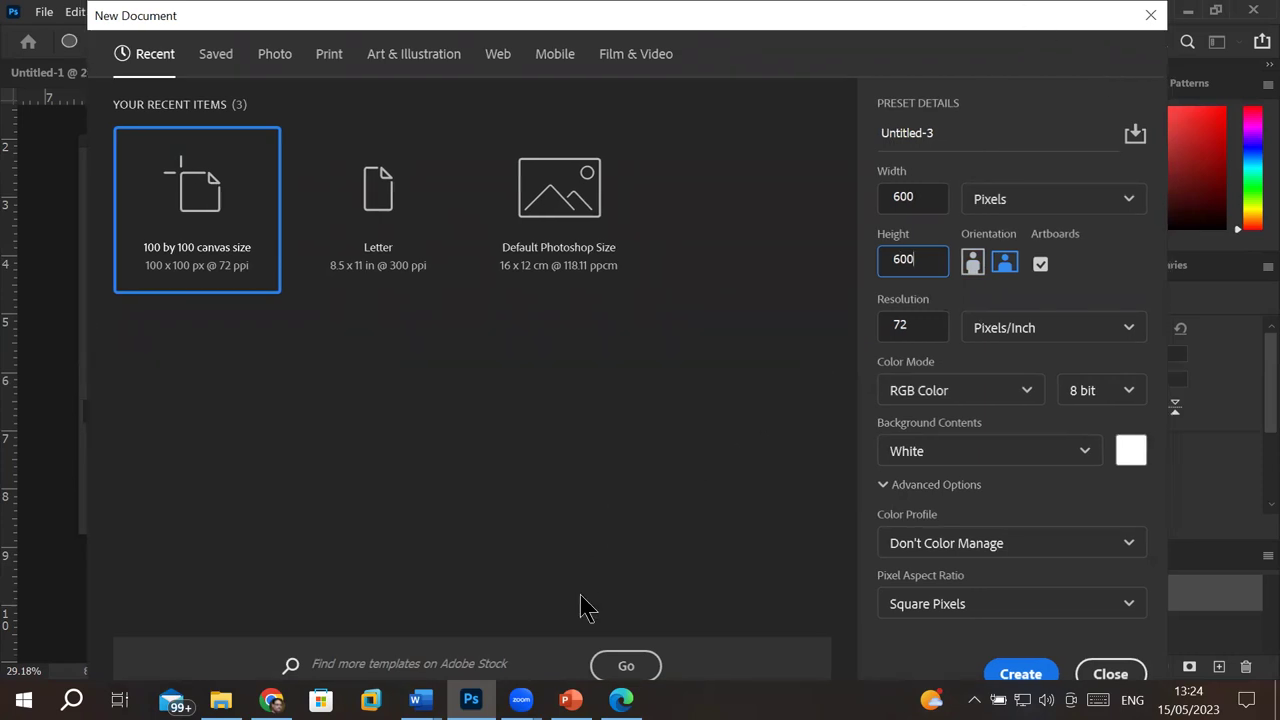
pyautogui.click(1022, 672)
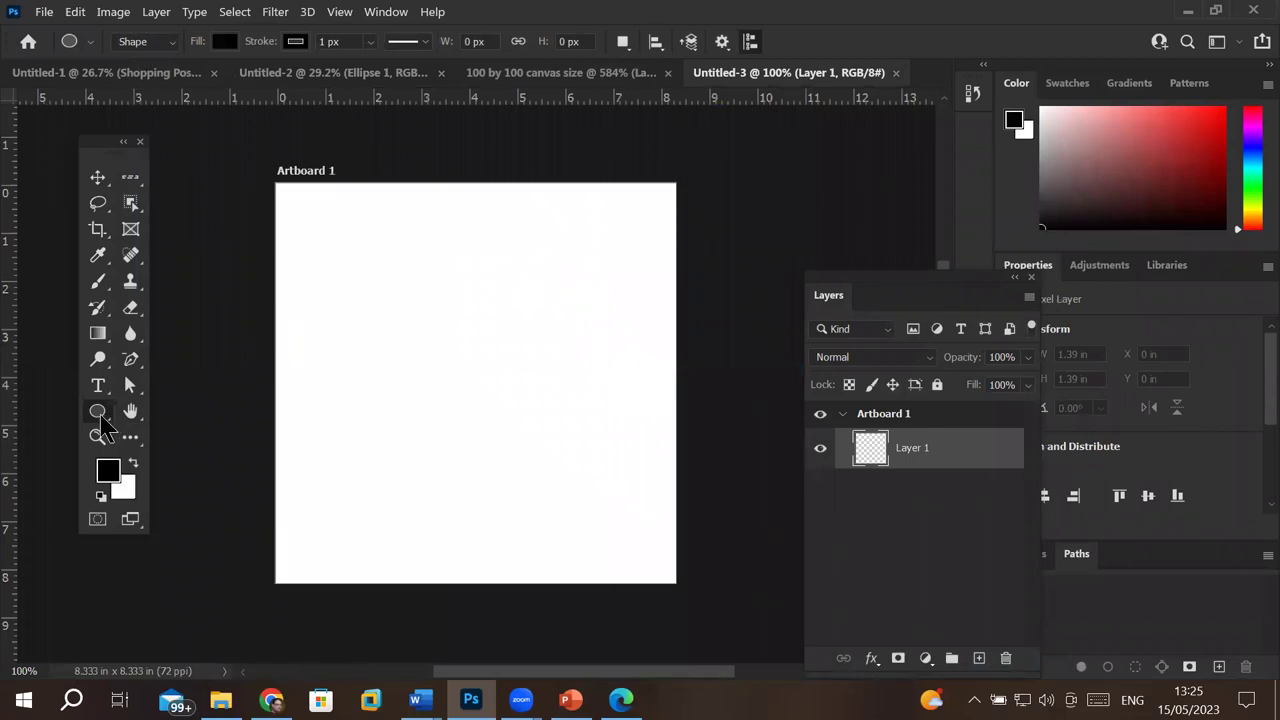
# Step: Draw a large dark blue circle filling the artboard
pyautogui.moveTo(308, 216); pyautogui.dragTo(660, 571)
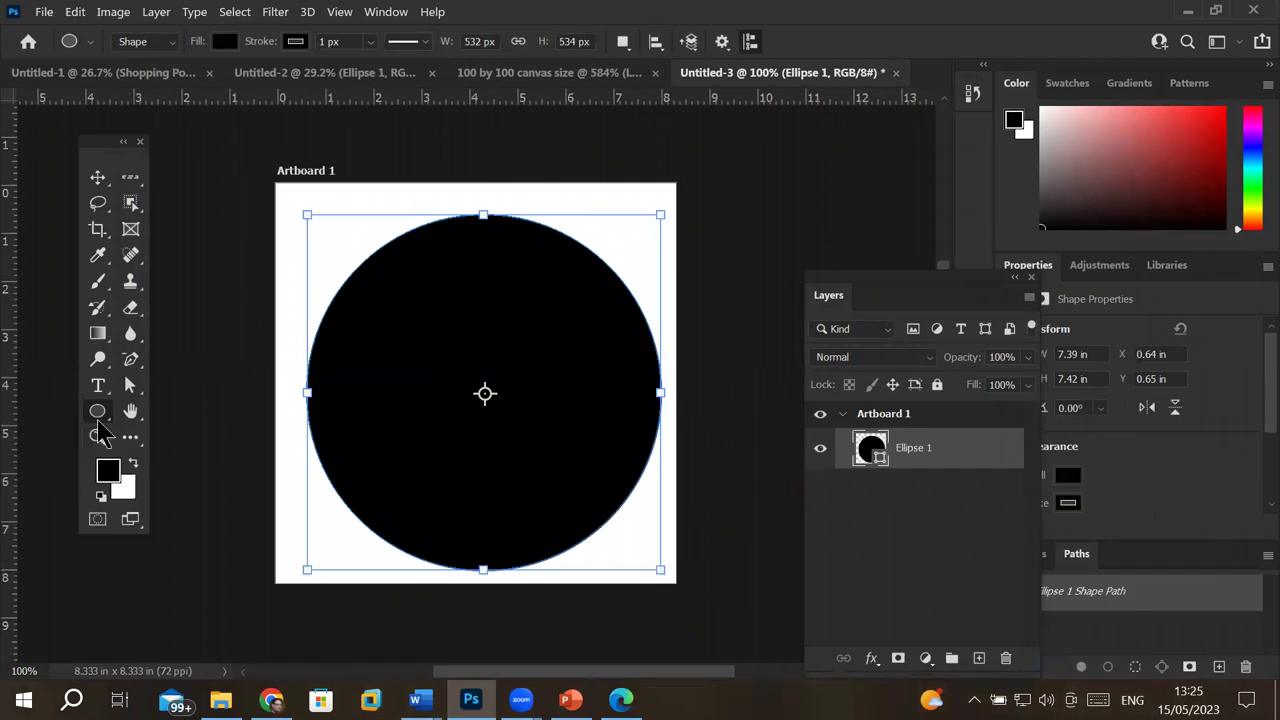
pyautogui.click(222, 45)
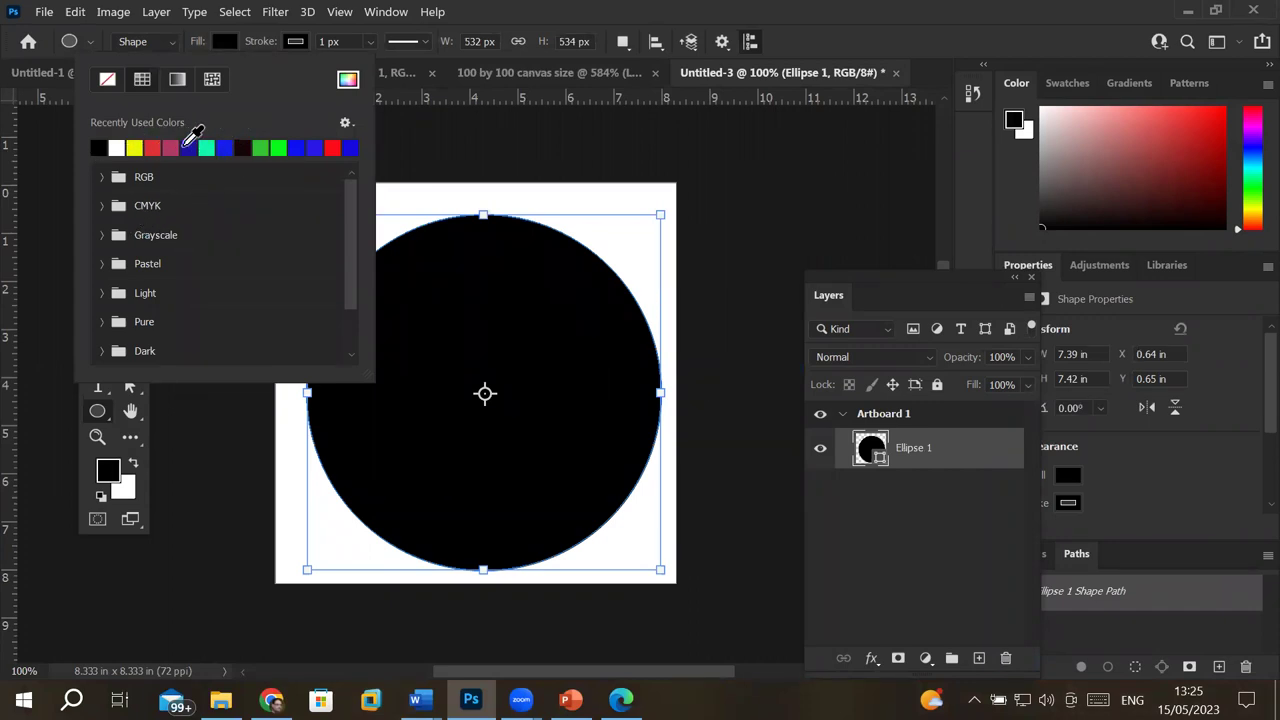
pyautogui.click(190, 147)
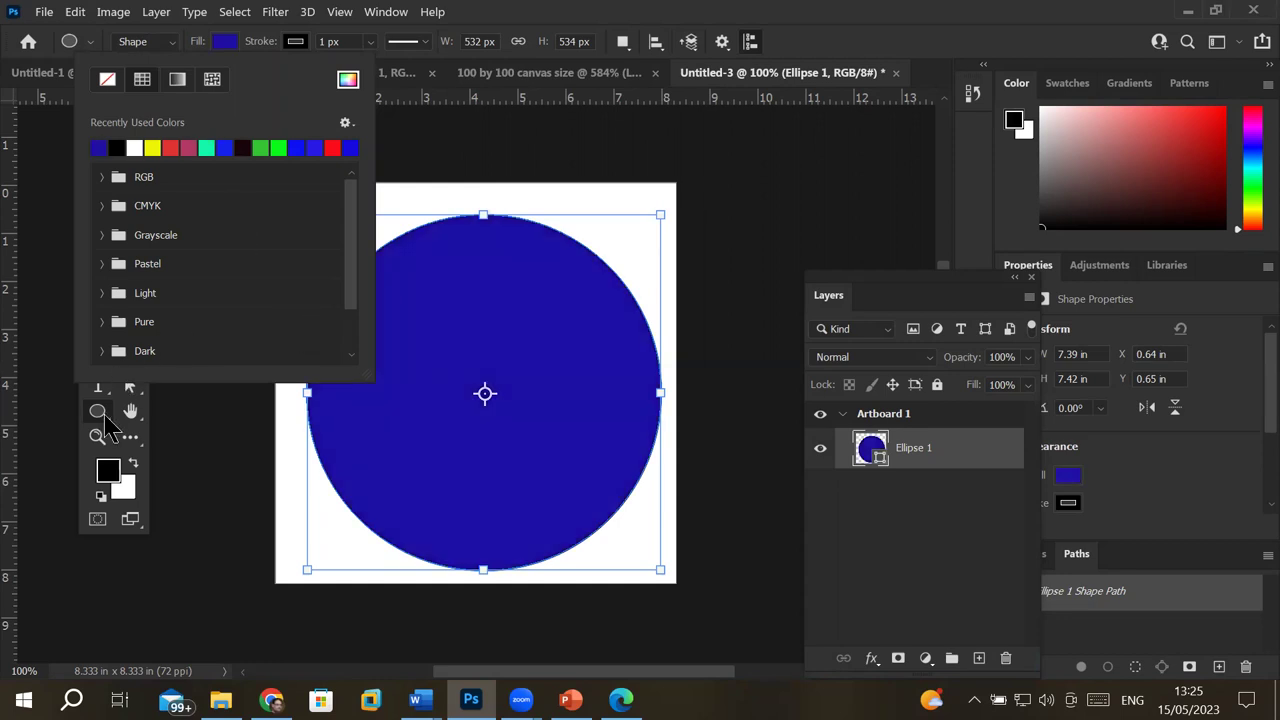
pyautogui.click(108, 428)
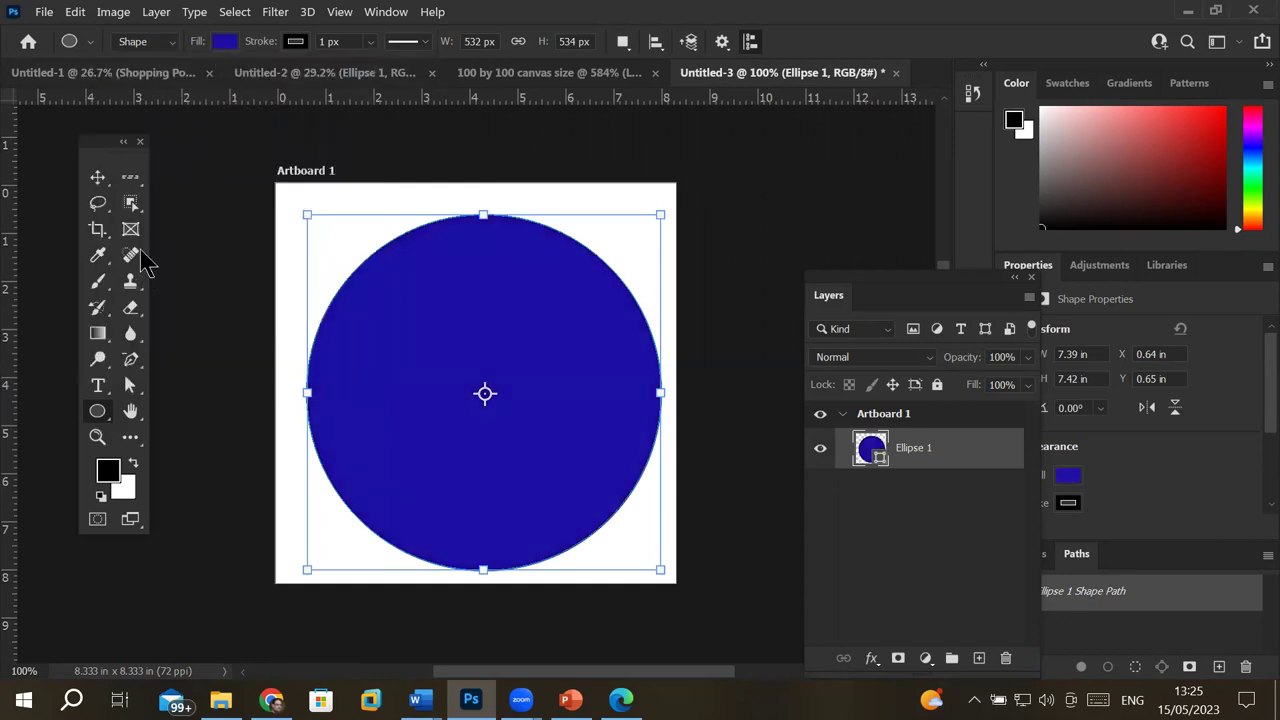
# Step: Add a white circle for the left eye and Alt-drag a copy to the right
pyautogui.moveTo(400, 280); pyautogui.dragTo(486, 360)
pyautogui.click(226, 42)
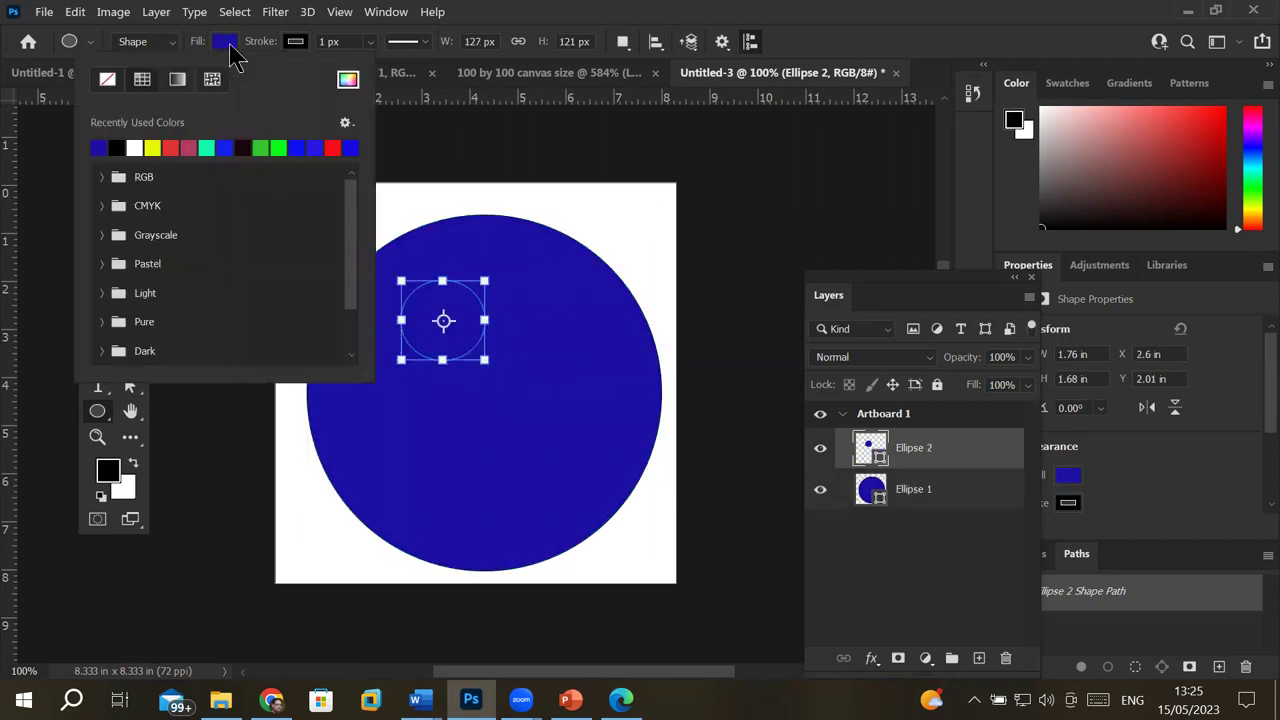
pyautogui.click(134, 148)
pyautogui.click(102, 440)
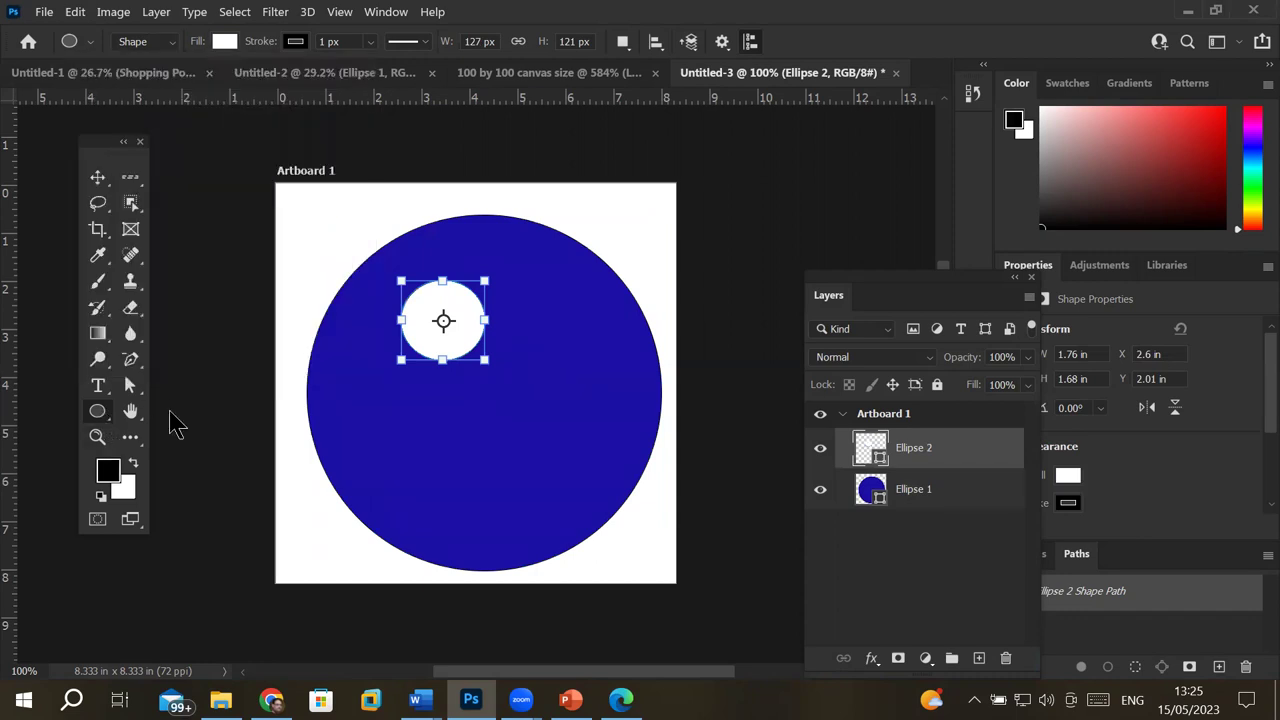
pyautogui.click(98, 182)
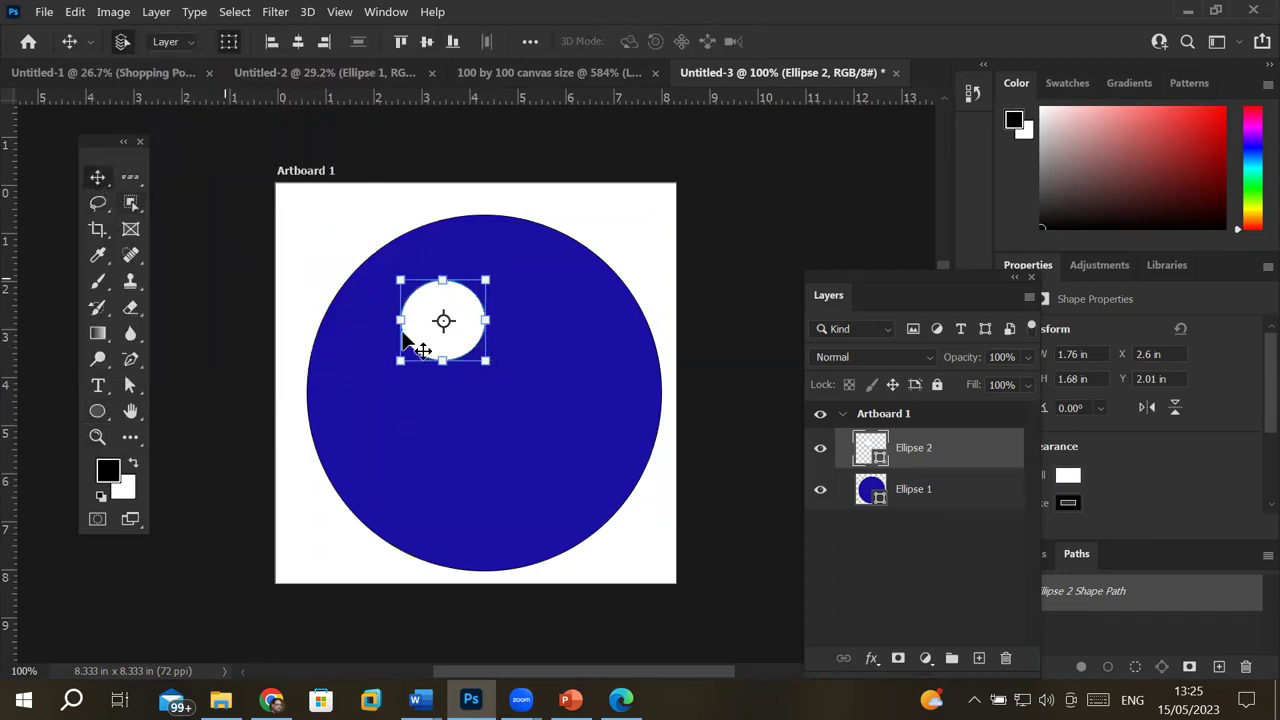
pyautogui.moveTo(455, 347); pyautogui.dragTo(565, 348)
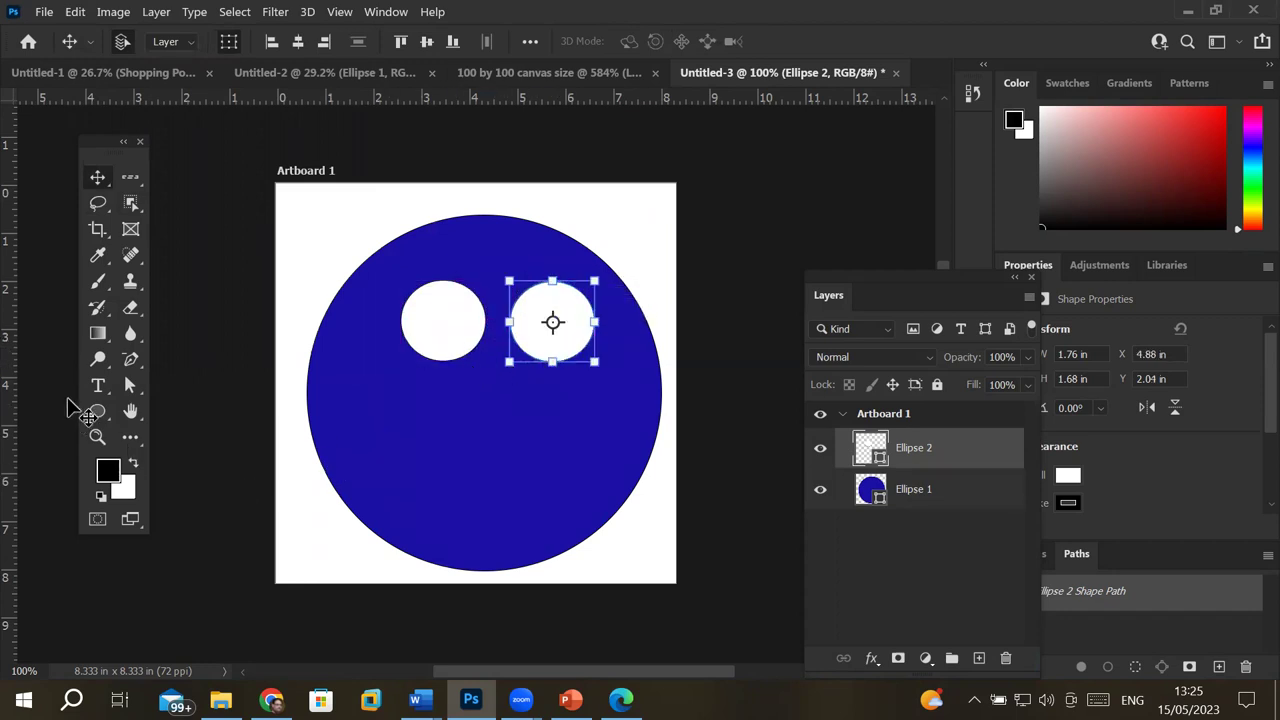
# Step: Draw a wide white oval mouth below the eyes and select the whole artboard
pyautogui.click(97, 412)
pyautogui.moveTo(418, 452); pyautogui.dragTo(564, 505)
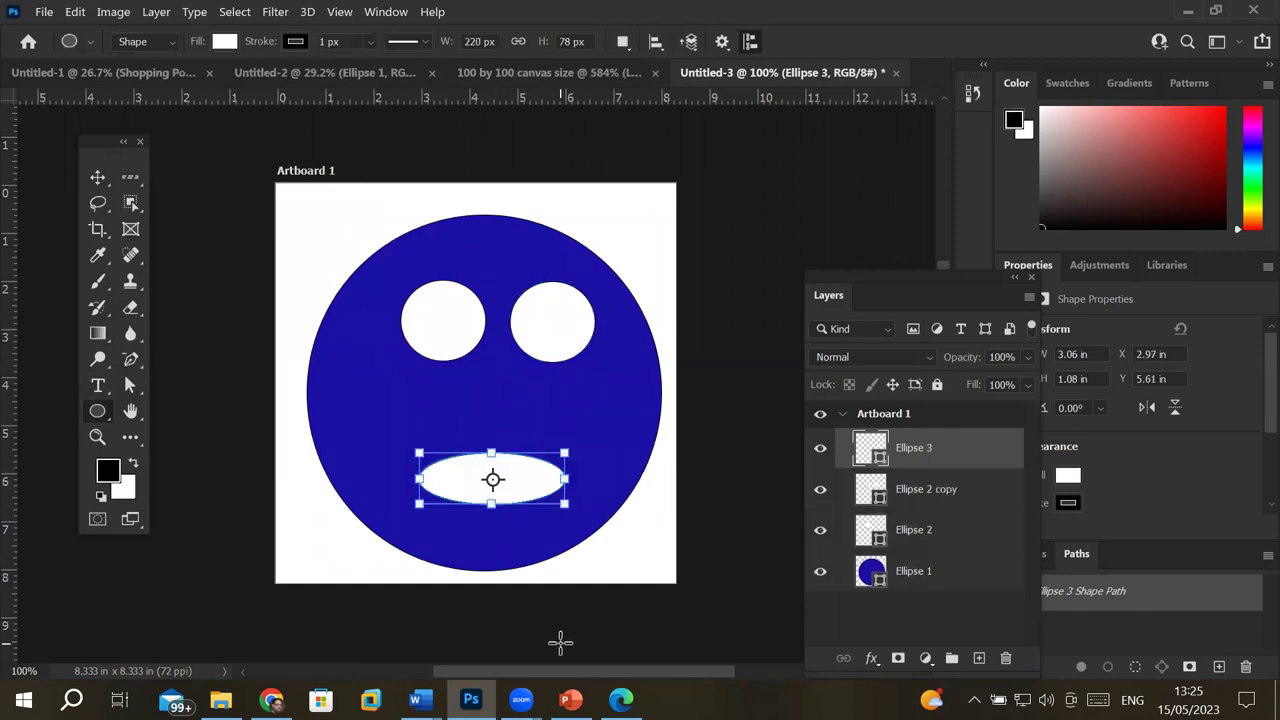
pyautogui.click(97, 177)
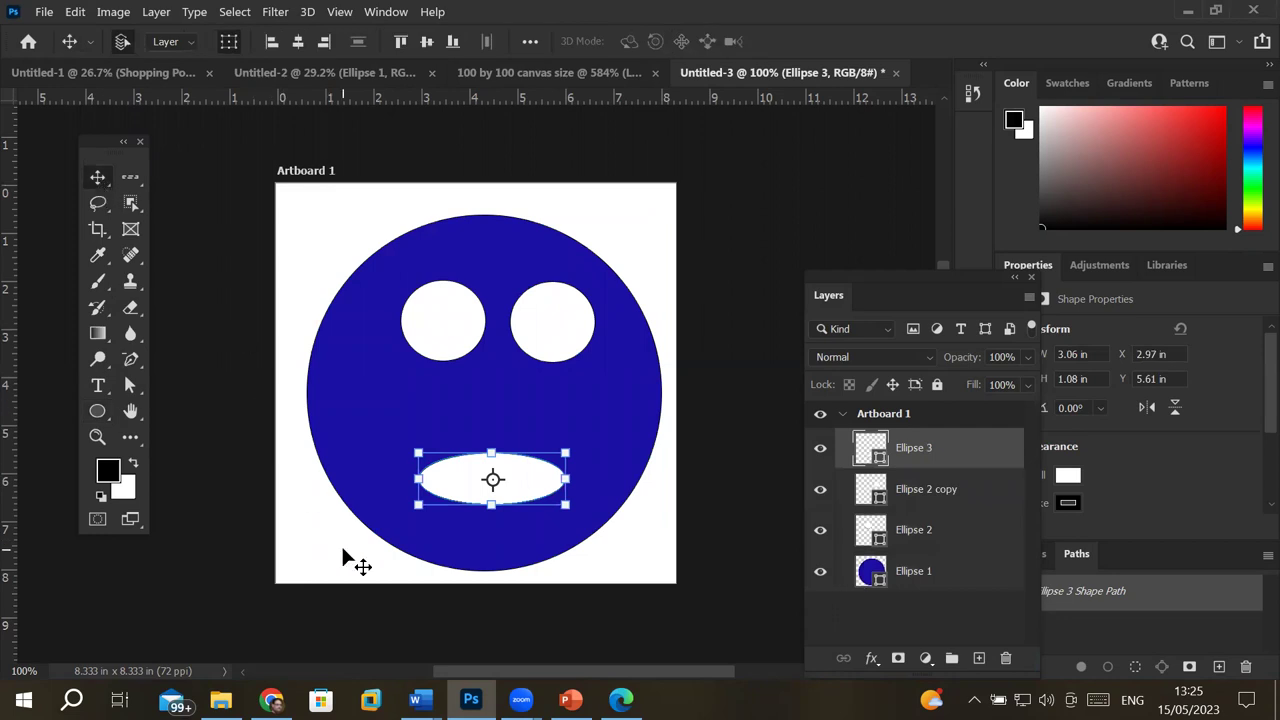
pyautogui.hotkey('ctrl', 'a')
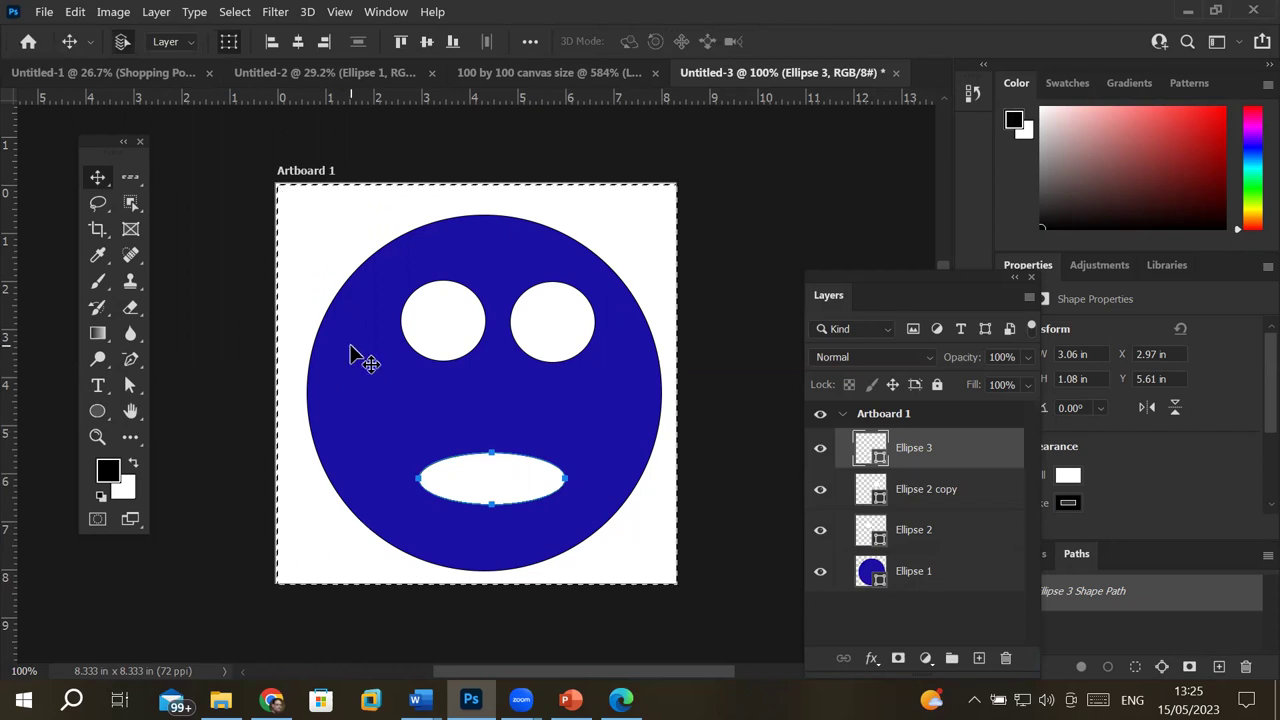
# Step: Select all and define the smiley artwork as the pattern 'Man model'
pyautogui.click(232, 16)
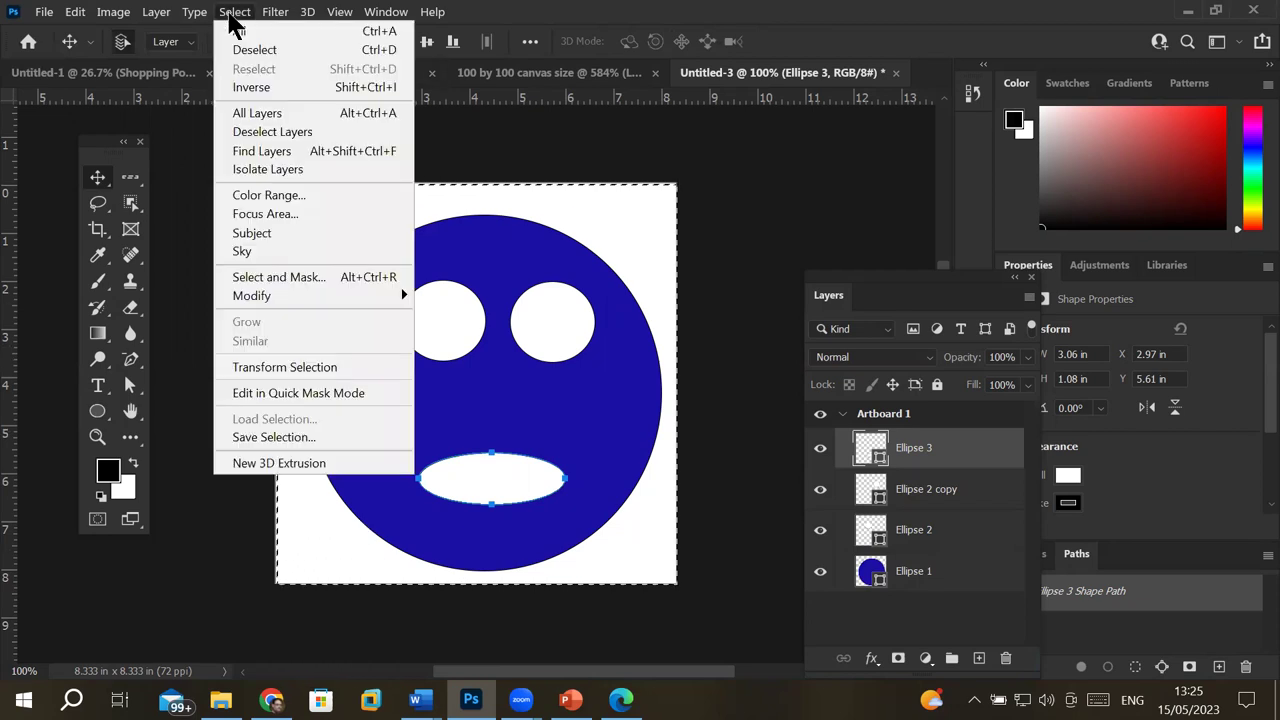
pyautogui.click(365, 35)
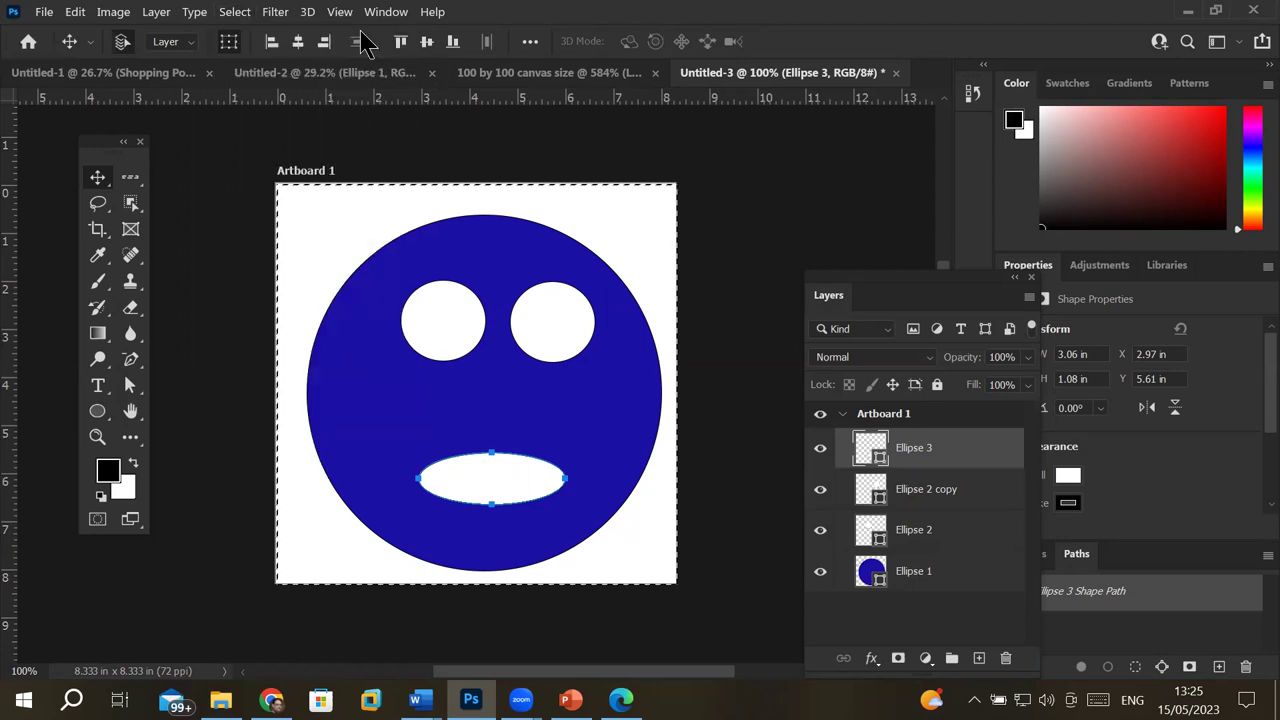
pyautogui.click(76, 12)
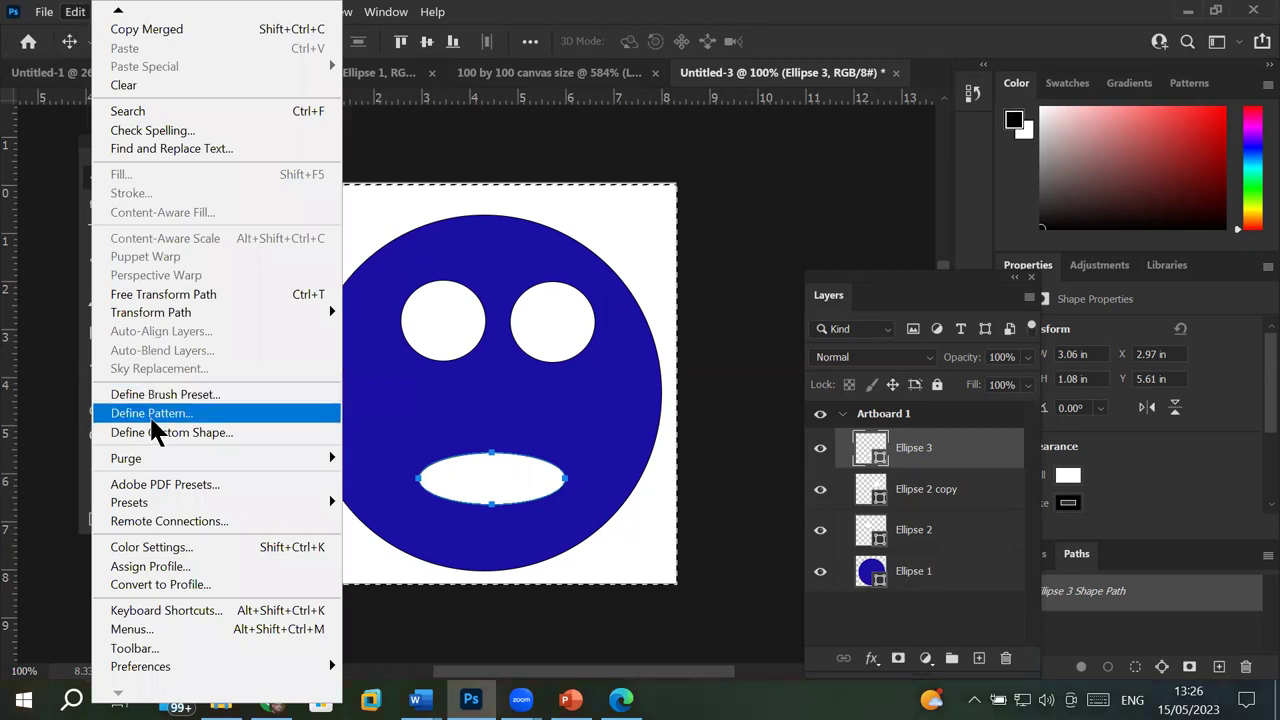
pyautogui.click(151, 418)
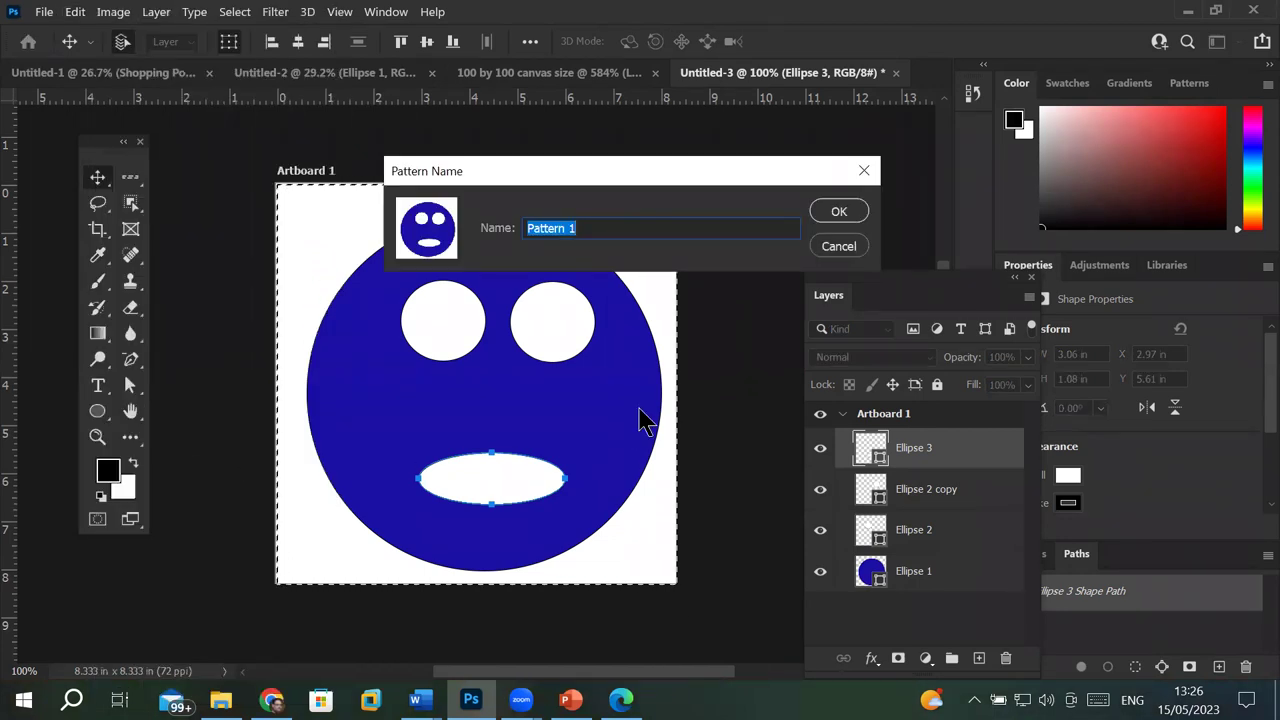
pyautogui.write('Man model')
pyautogui.press('Return')
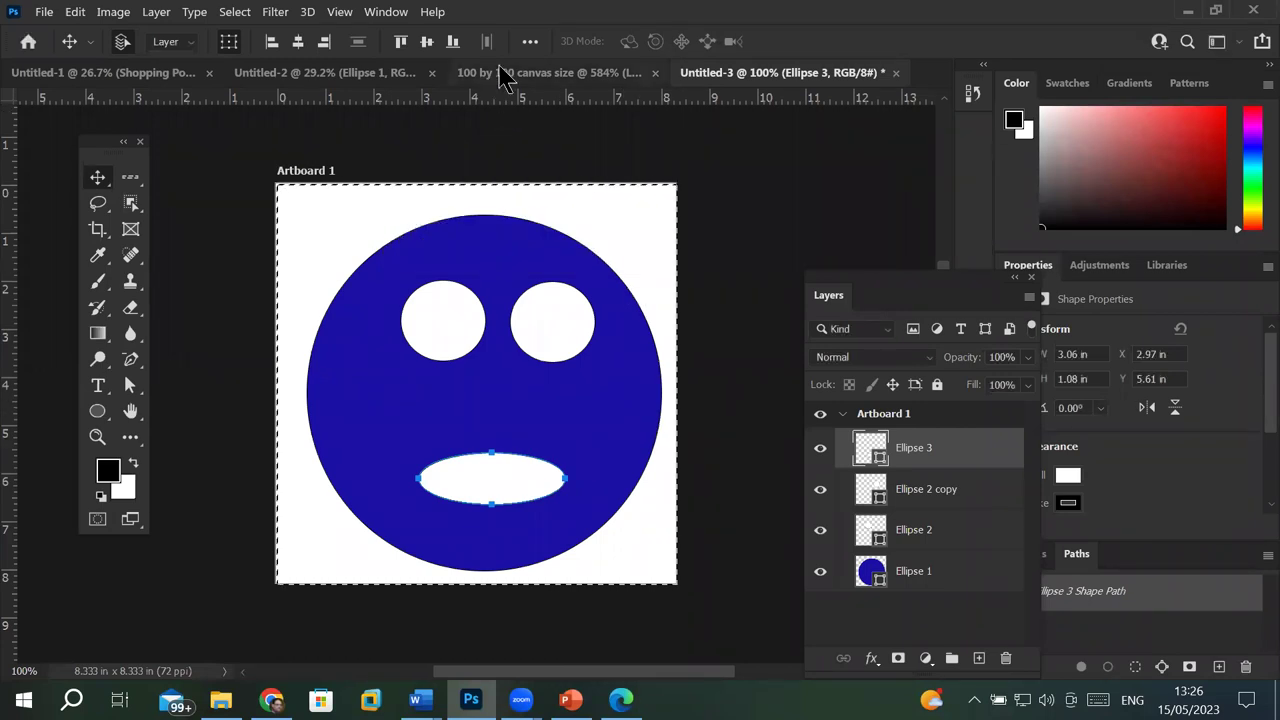
# Step: On the Untitled-2 poster, fill the ellipse with the Man model smiley pattern
pyautogui.click(340, 75)
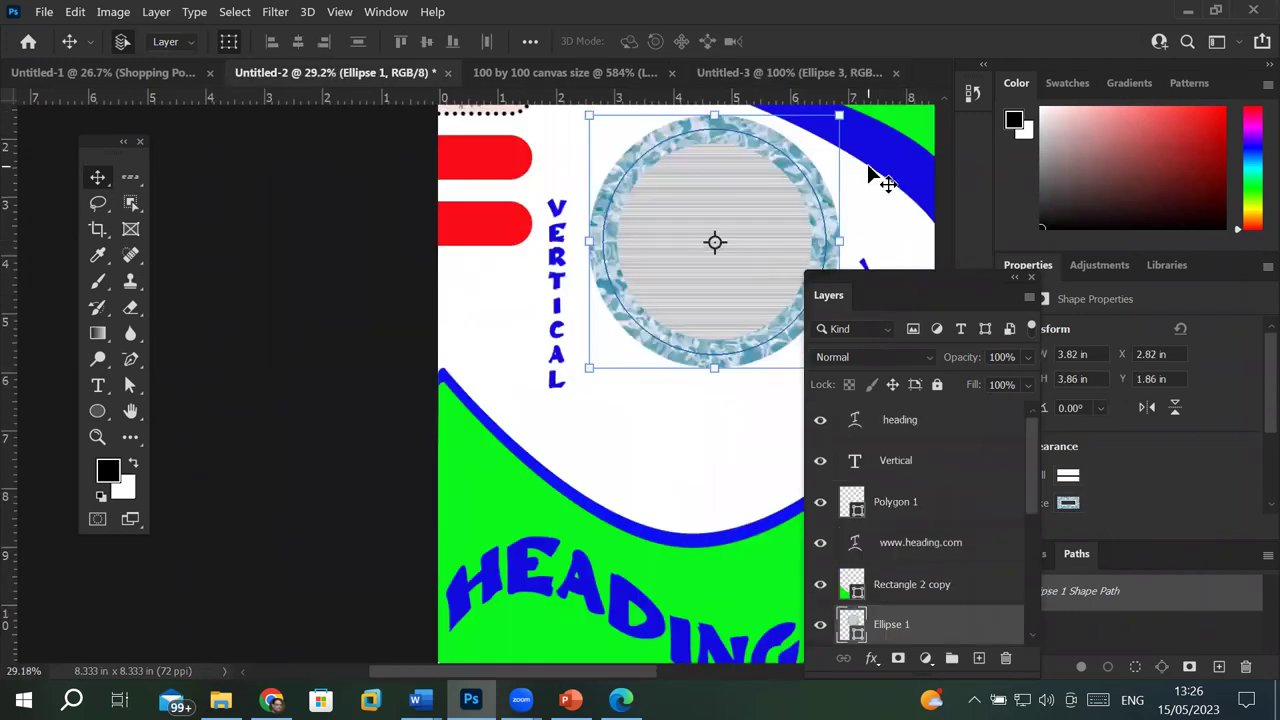
pyautogui.scroll(2, 860, 172)
pyautogui.scroll(3, 749, 128)
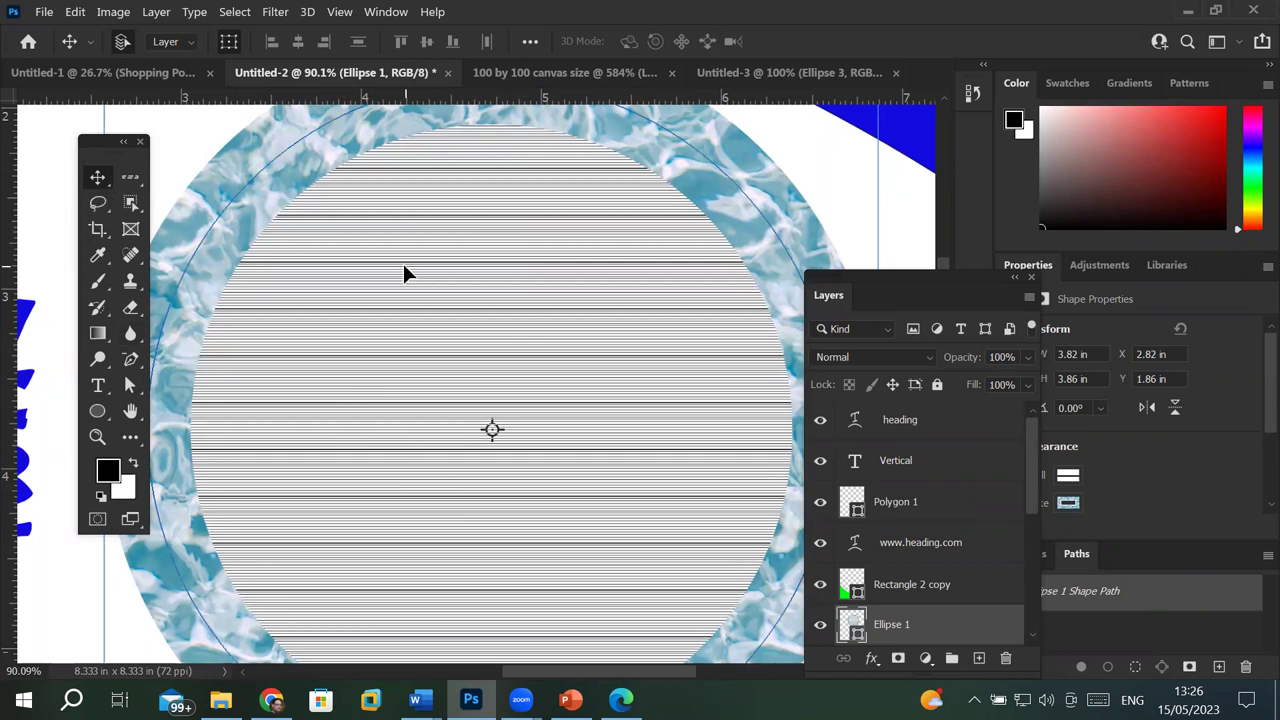
pyautogui.click(102, 418)
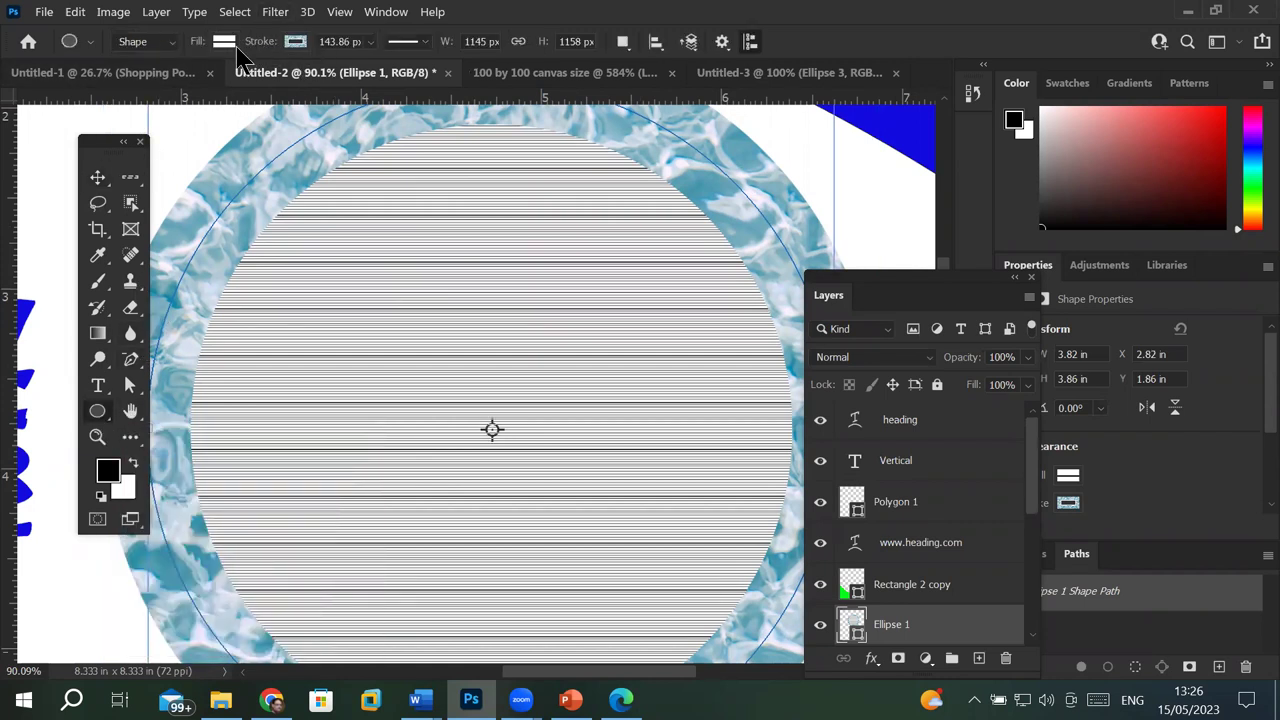
pyautogui.click(294, 42)
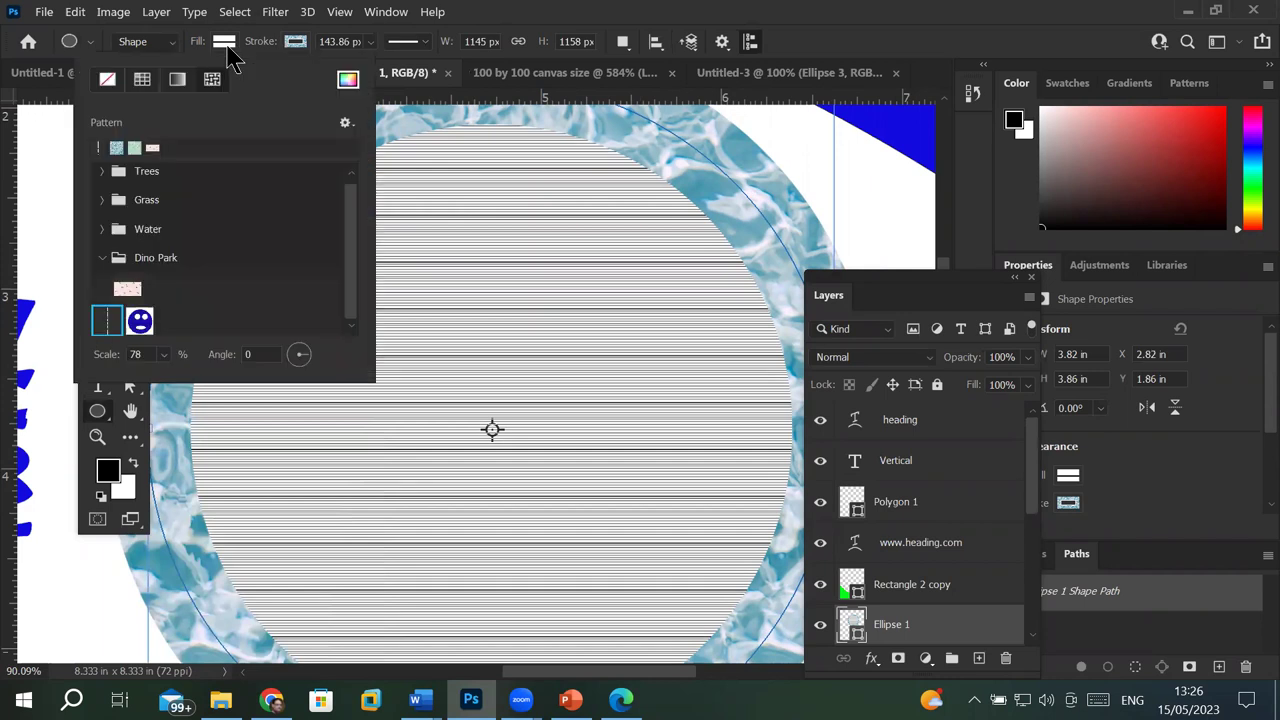
pyautogui.click(140, 321)
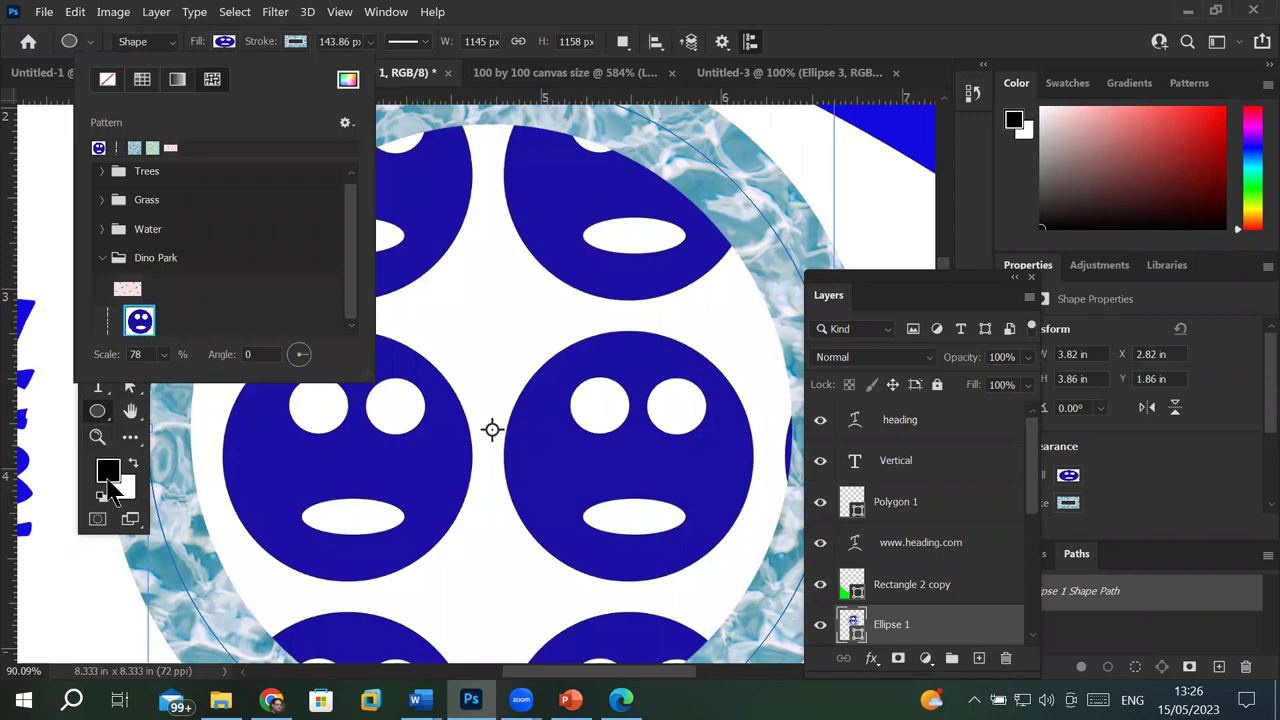
# Step: Shrink the smiley pattern scale to 3%, then step it up to about 8%
pyautogui.click(166, 357)
pyautogui.moveTo(174, 385); pyautogui.dragTo(162, 382)
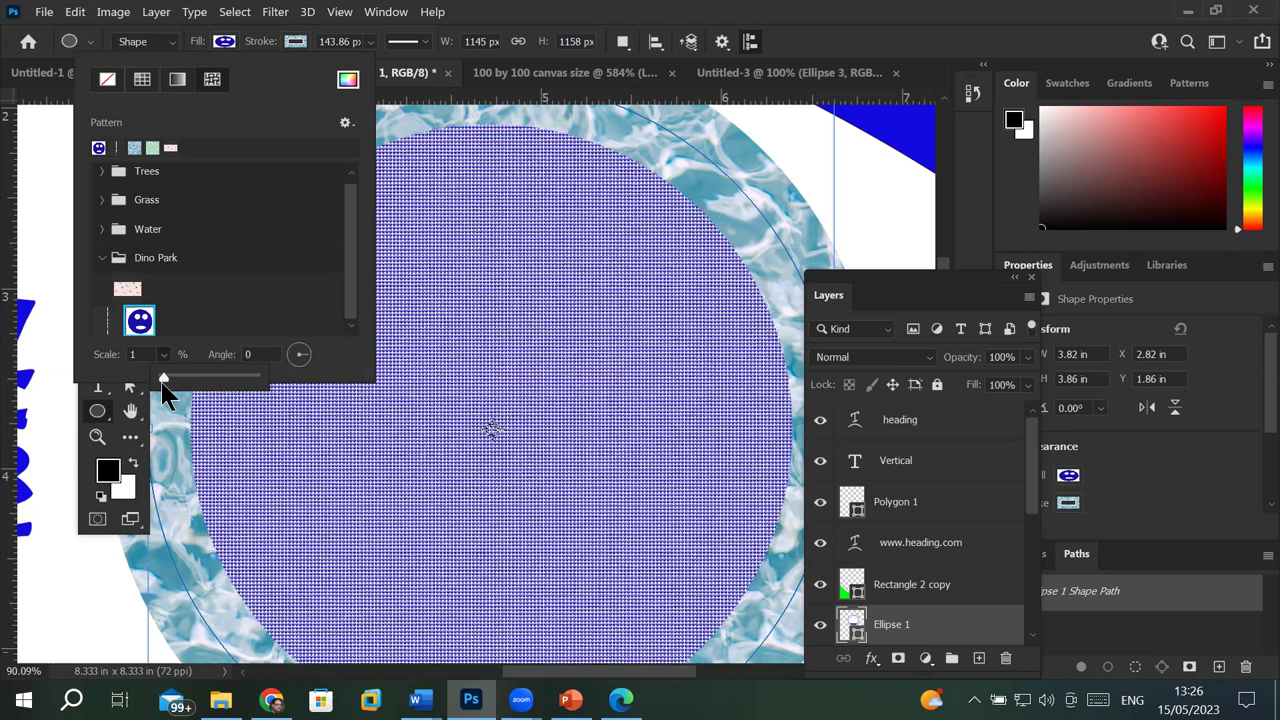
pyautogui.scroll(2, 546, 390)
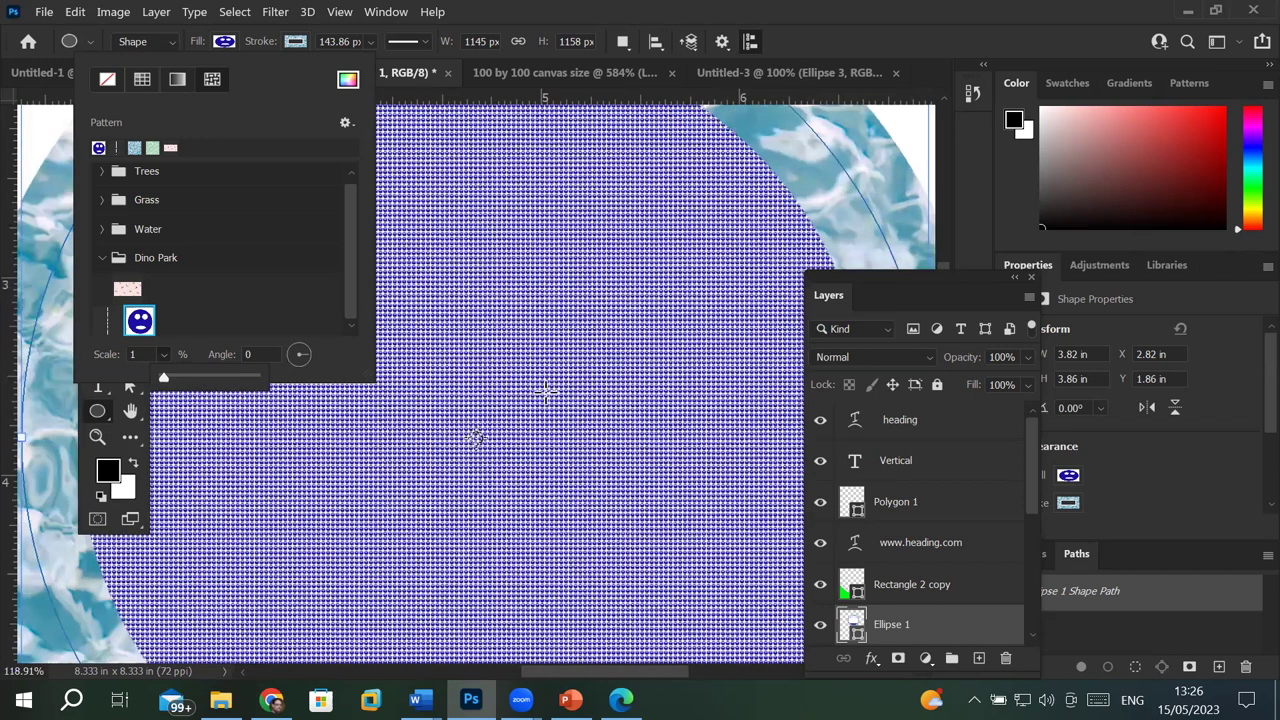
pyautogui.scroll(10, 546, 390)
pyautogui.scroll(-8, 546, 390)
pyautogui.scroll(-4, 546, 391)
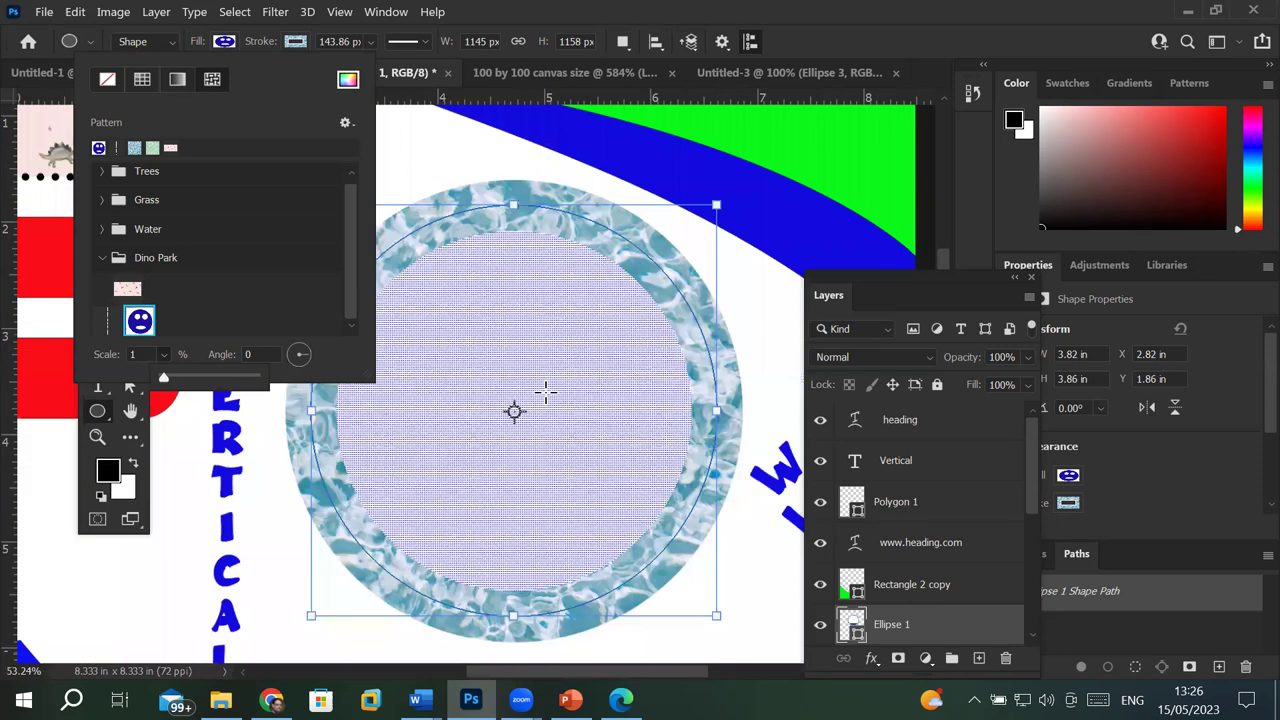
pyautogui.scroll(3, 546, 390)
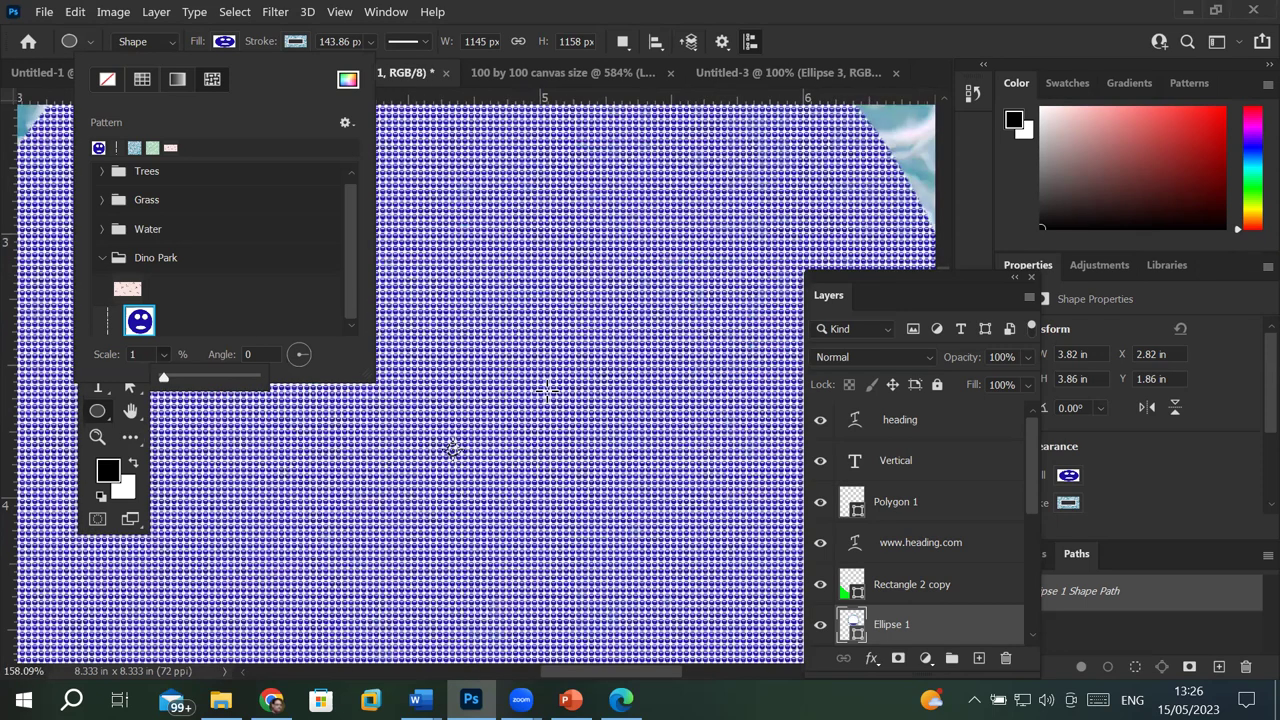
pyautogui.scroll(2, 546, 390)
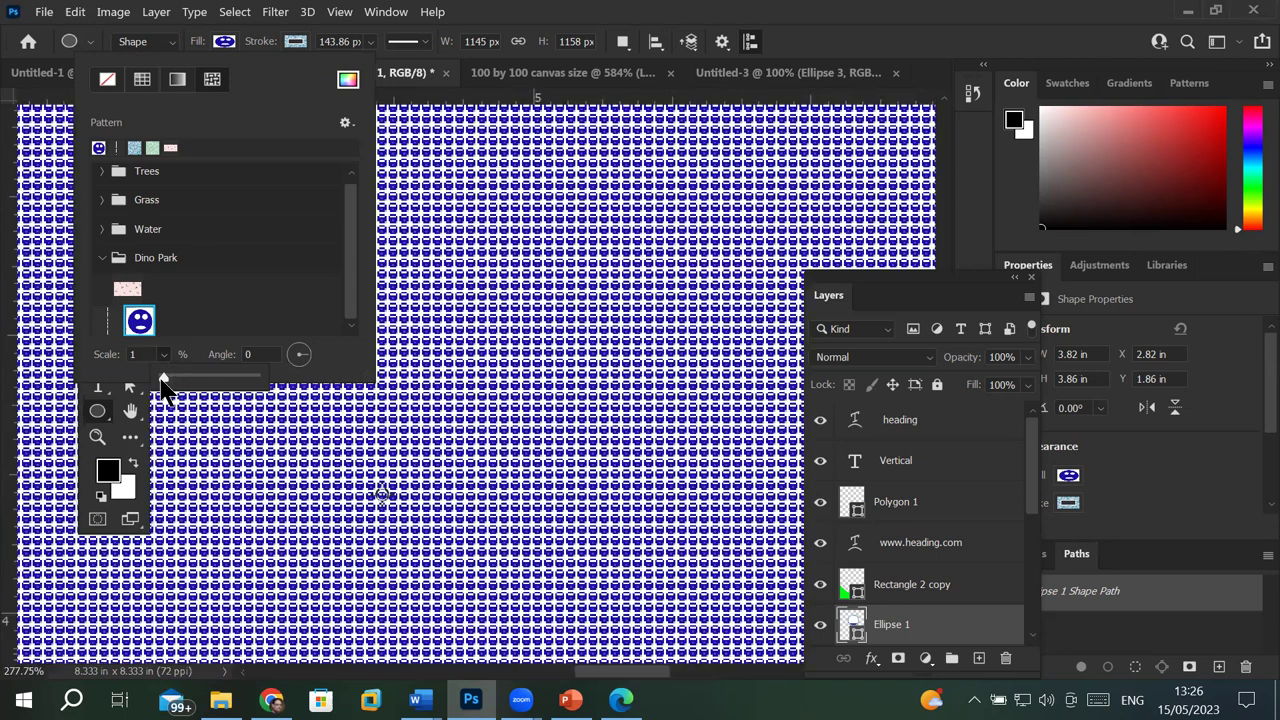
pyautogui.doubleClick(152, 351)
pyautogui.write('3')
pyautogui.press('Return')
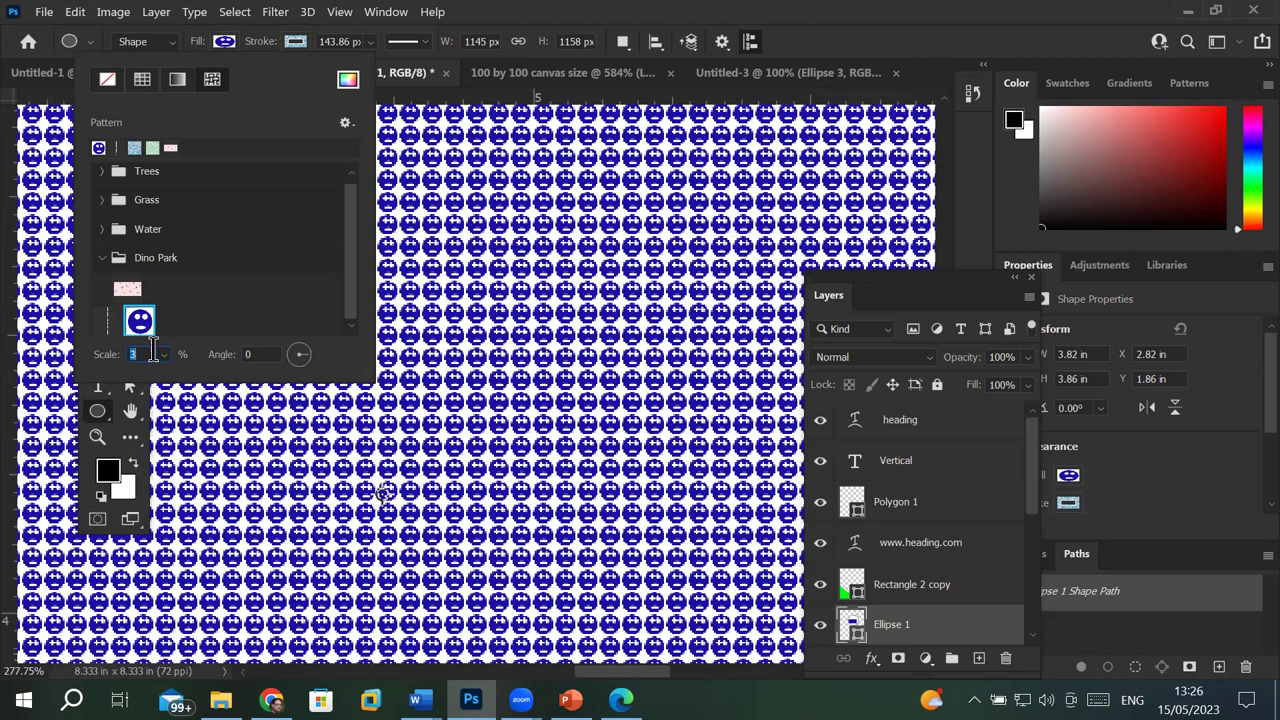
pyautogui.press('Up')
pyautogui.press('Up')
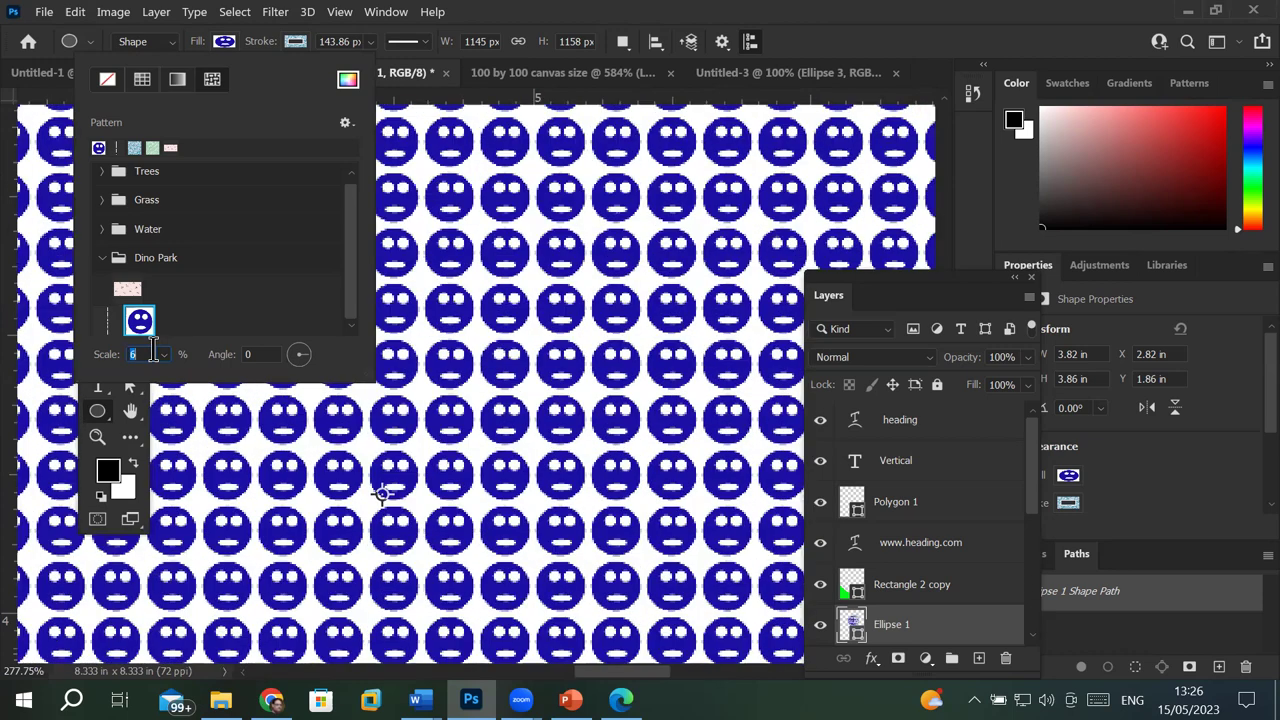
pyautogui.press('Up')
pyautogui.press('Up')
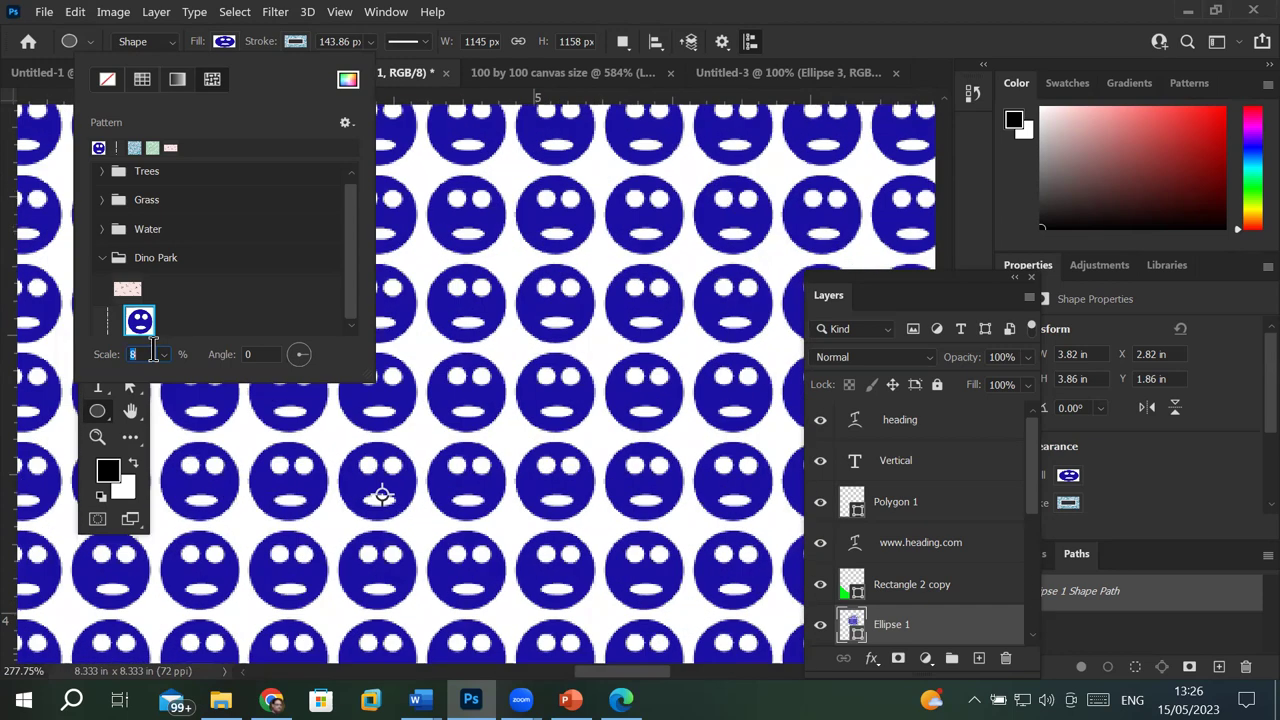
pyautogui.press('Up')
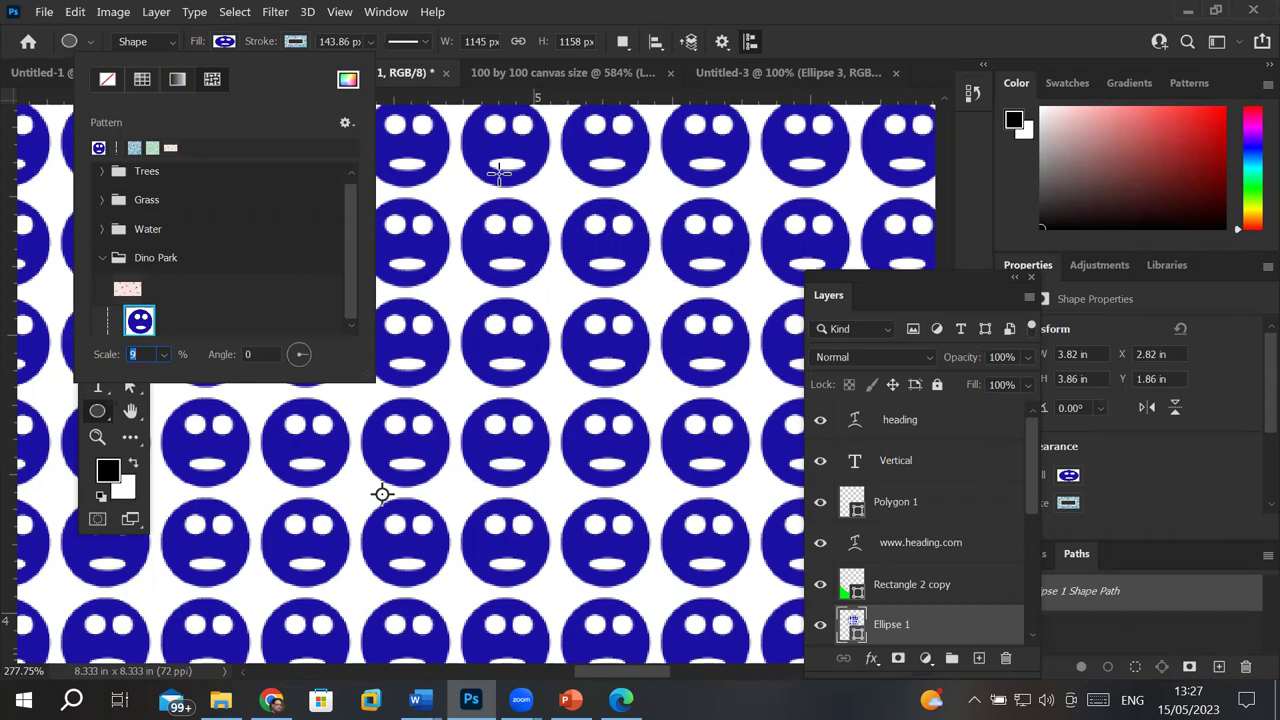
# Step: Cancel the smiley fill to restore the horizontal line pattern and zoom out over the poster
pyautogui.press('Escape')
pyautogui.scroll(-4, 573, 263)
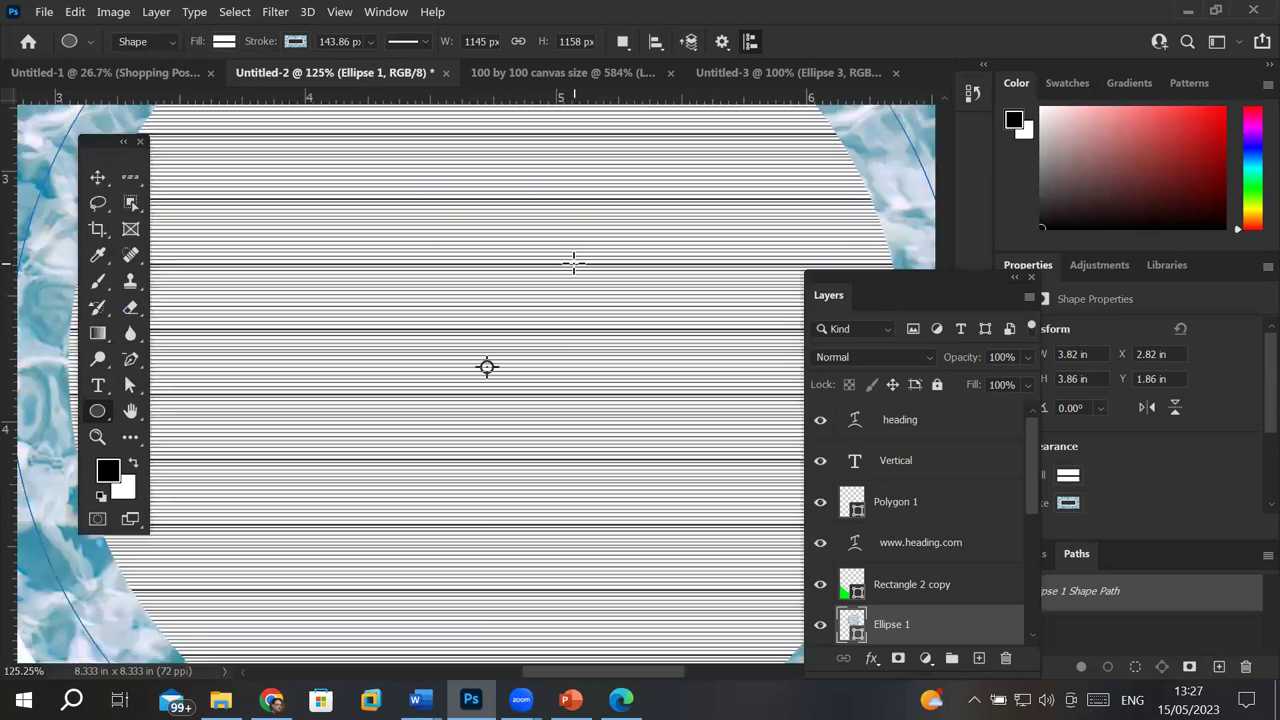
pyautogui.scroll(-2, 573, 263)
pyautogui.scroll(-2, 343, 180)
pyautogui.scroll(-2, 343, 180)
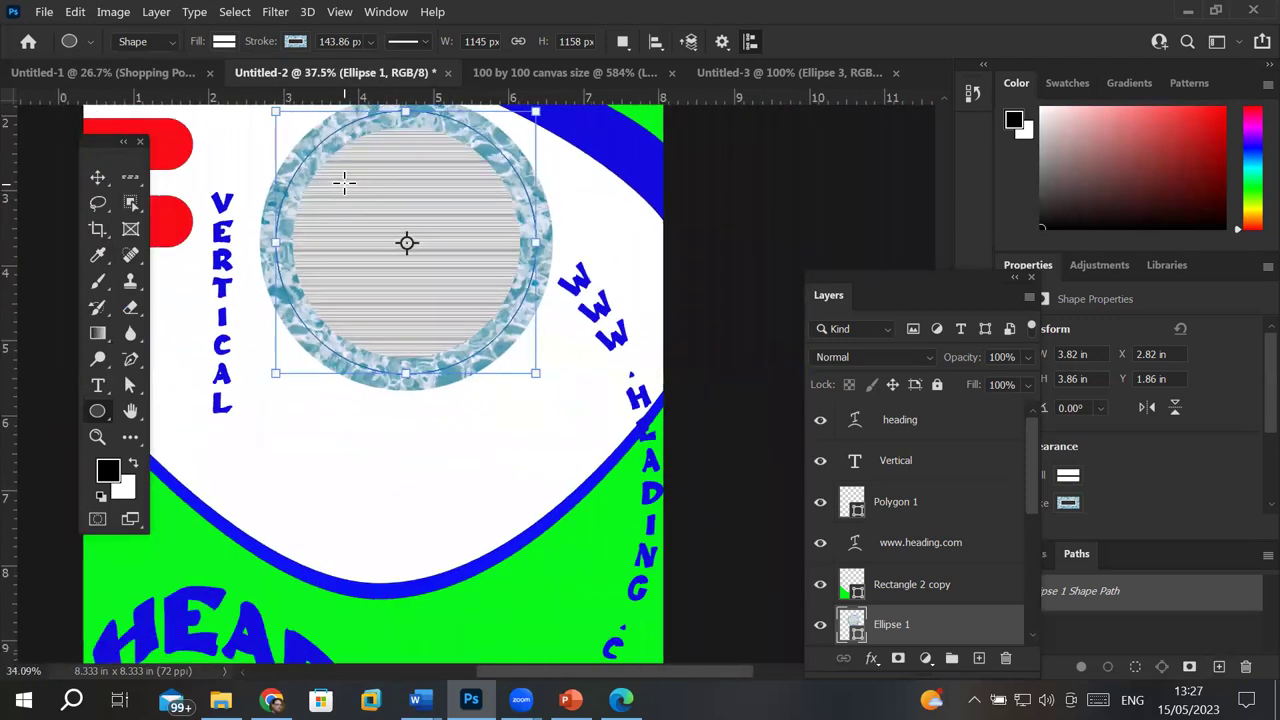
pyautogui.scroll(-2, 343, 180)
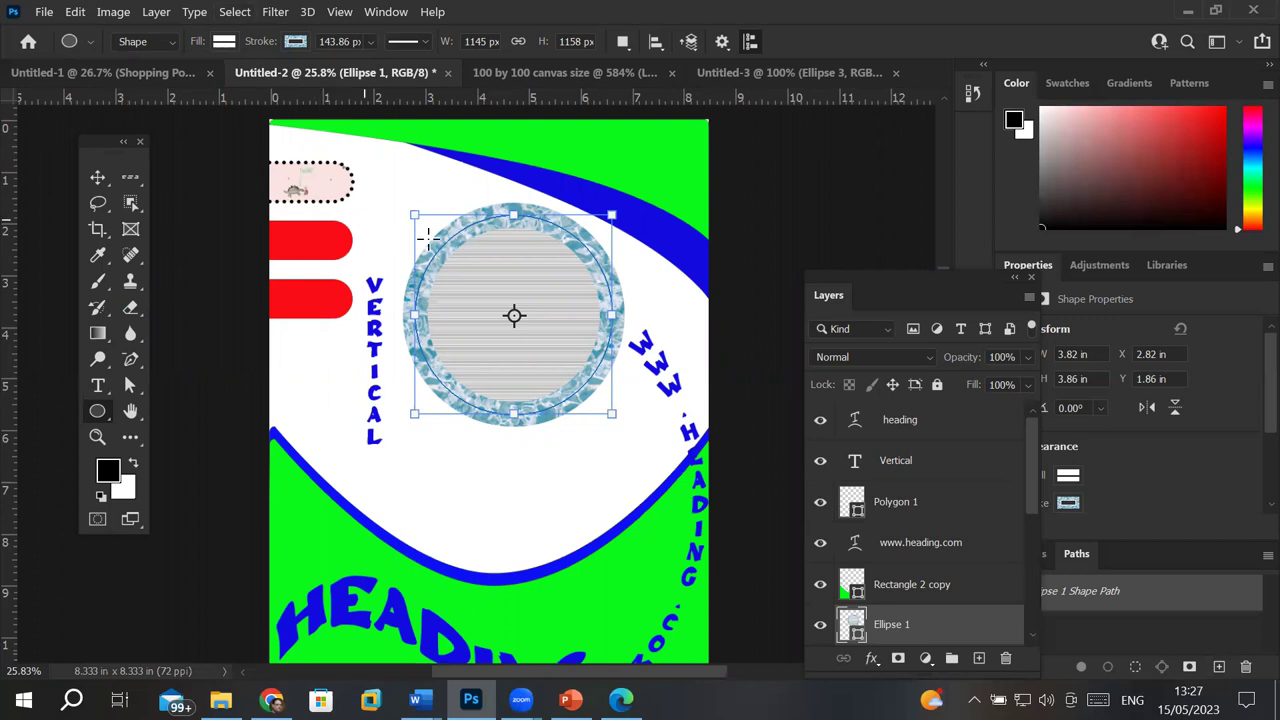
pyautogui.click(97, 180)
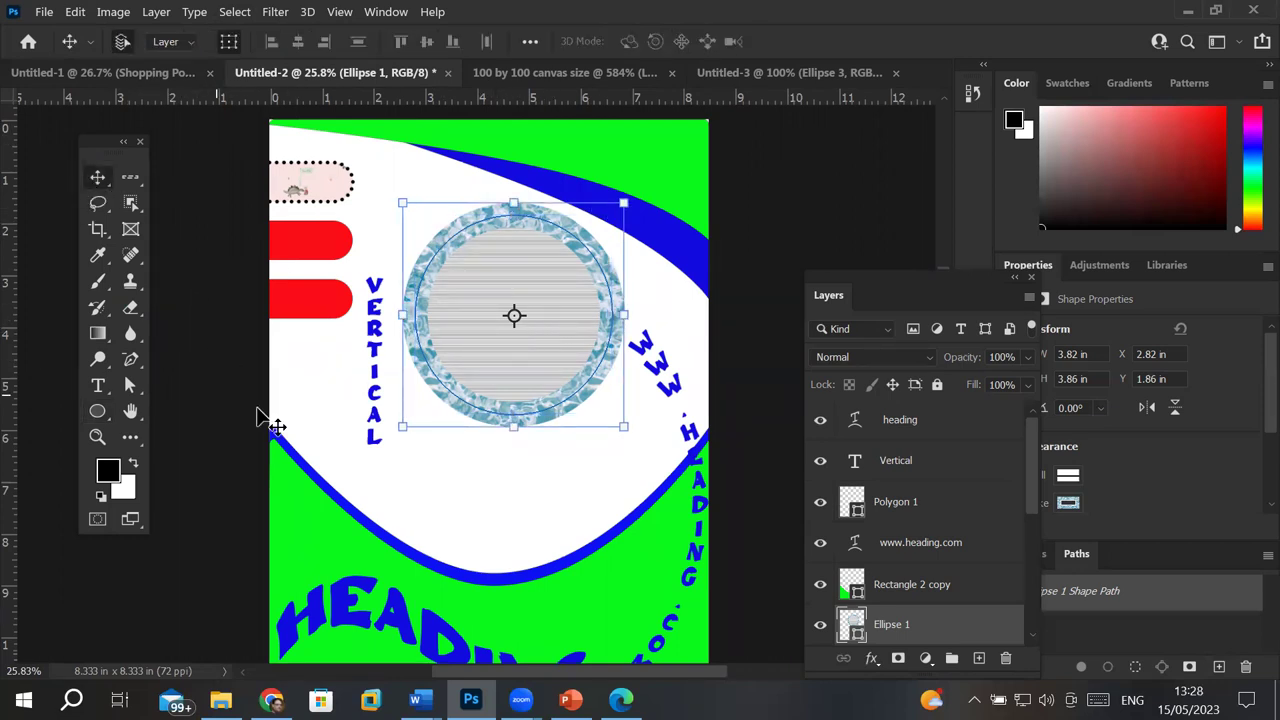
# Step: Drag the striped circle down and slightly left, between the VERTICAL text and web address
pyautogui.moveTo(489, 328); pyautogui.dragTo(472, 428)
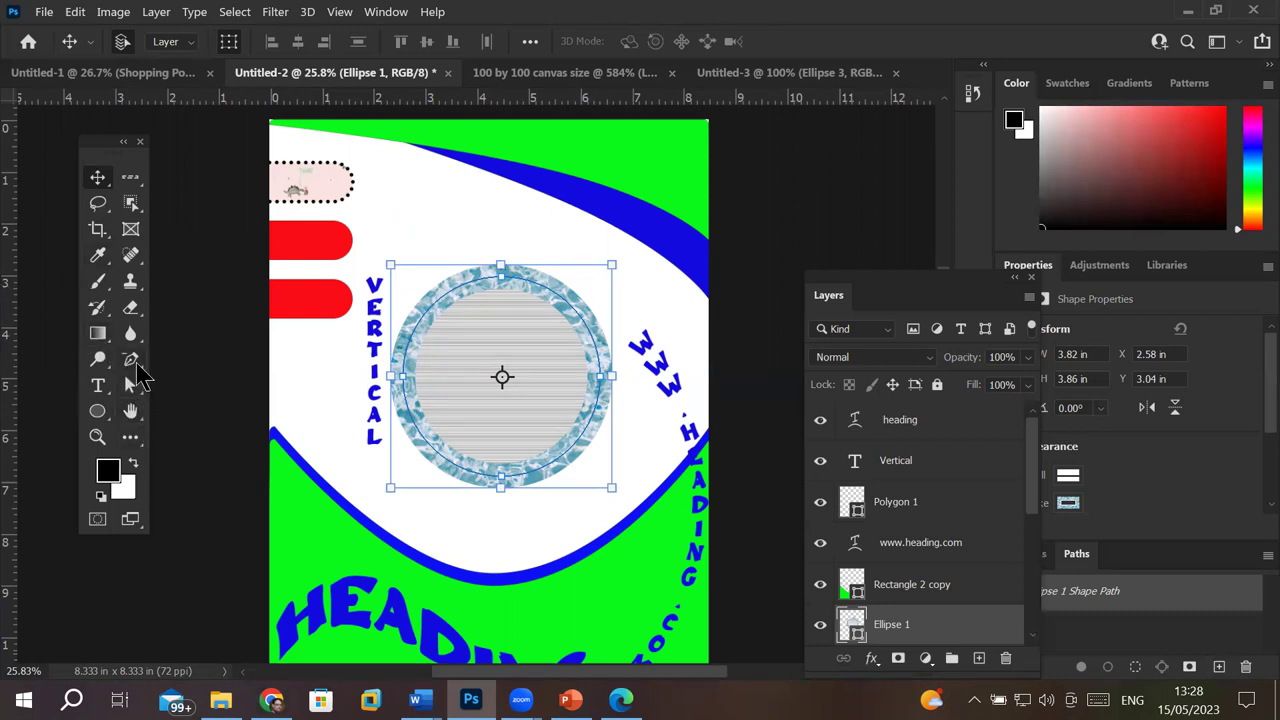
pyautogui.click(131, 362)
pyautogui.rightClick(134, 374)
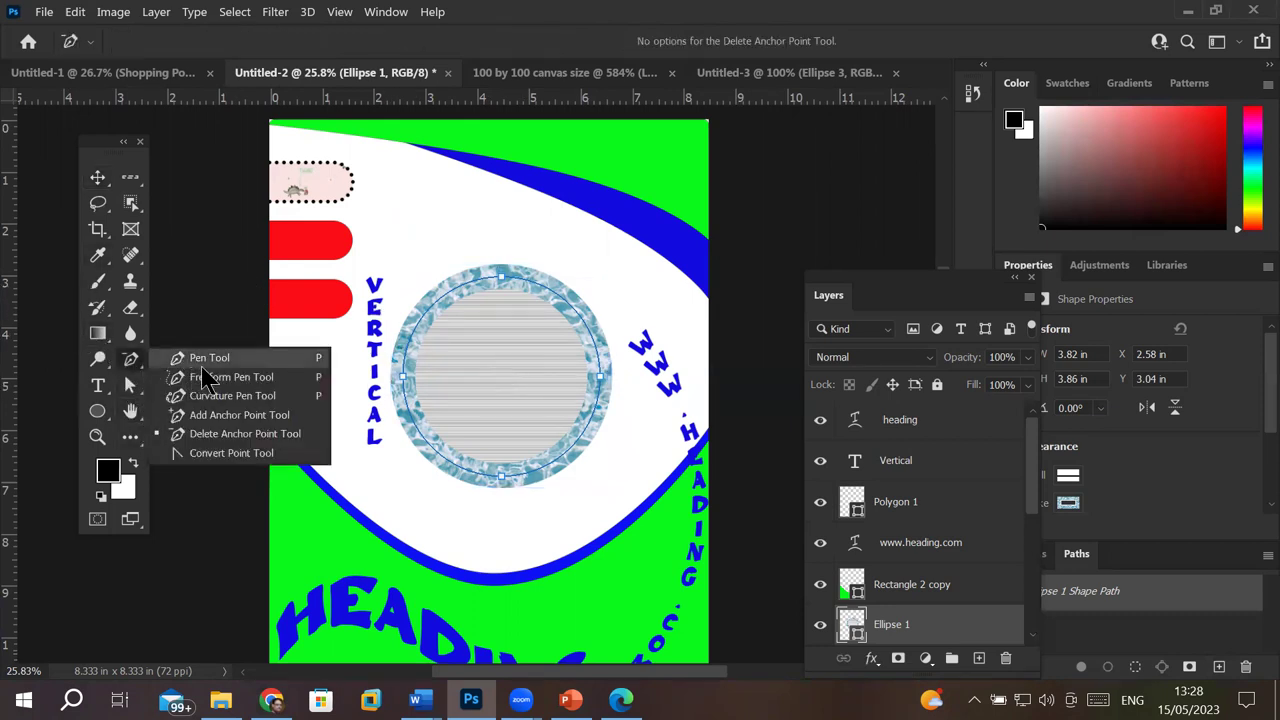
# Step: Sketch a four-anchor path on the poster with the Pen tool
pyautogui.press('Escape')
pyautogui.press('p')
pyautogui.click(494, 186)
pyautogui.click(425, 238)
pyautogui.click(553, 250)
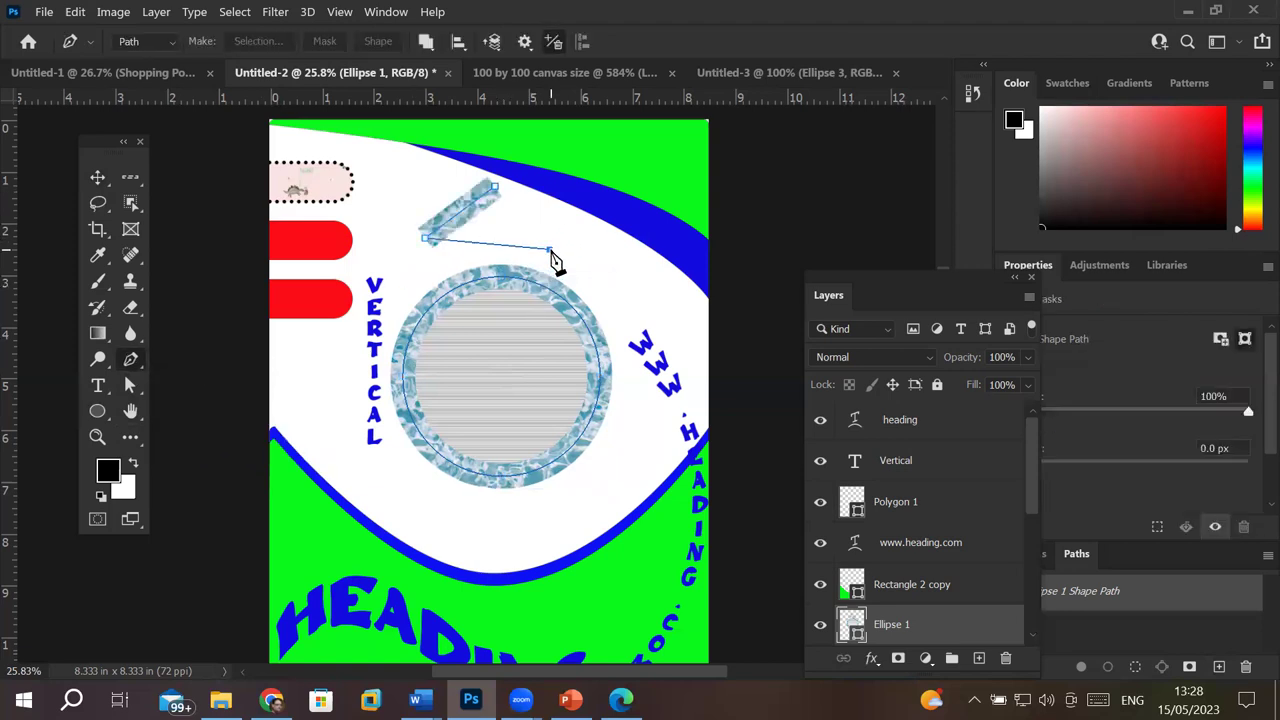
pyautogui.click(619, 316)
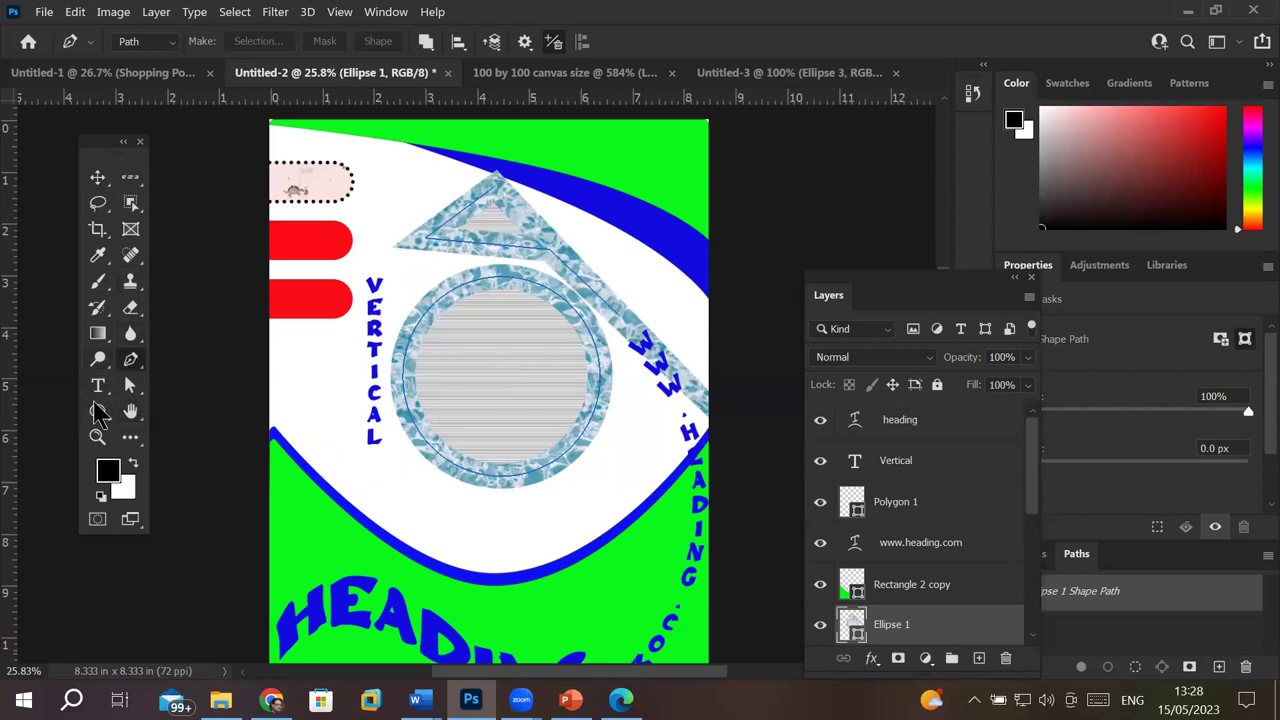
pyautogui.click(130, 360)
# Step: Remove the patterned circle and draw a new solid blue circle, about 3.72 × 3.7 in
pyautogui.hotkey('ctrl', 'z')
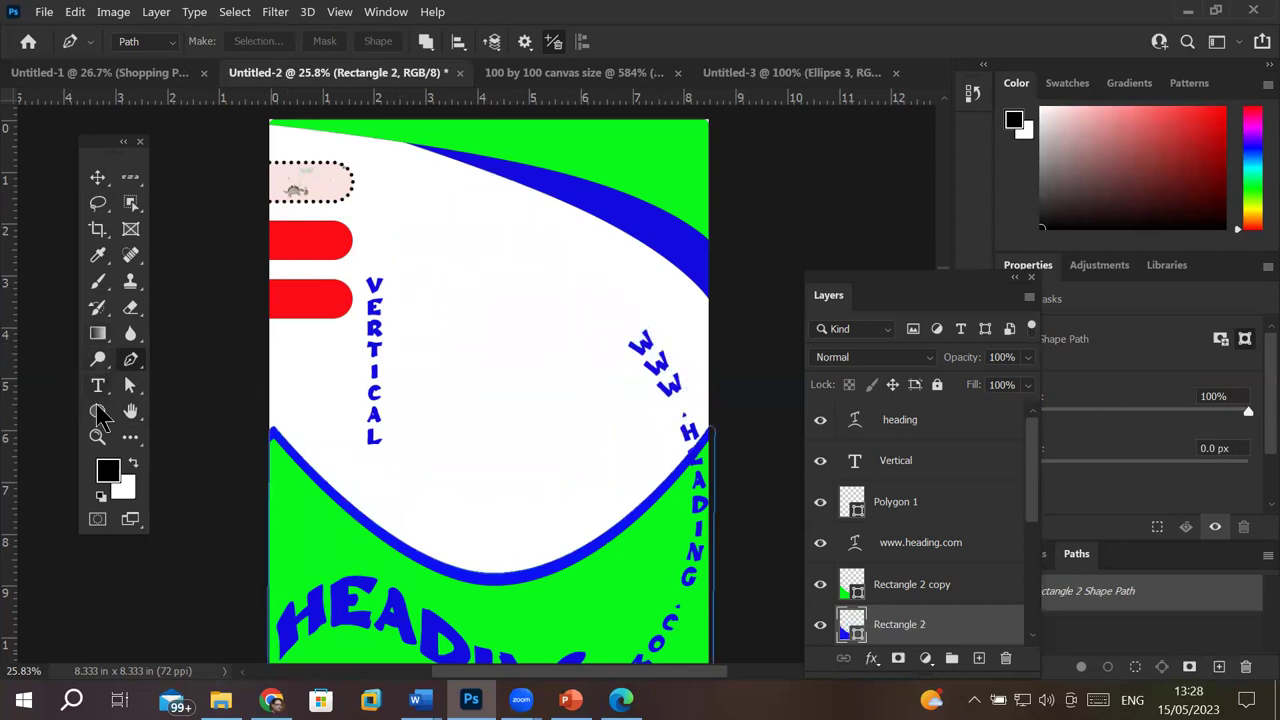
pyautogui.click(98, 412)
pyautogui.moveTo(436, 248); pyautogui.dragTo(622, 436)
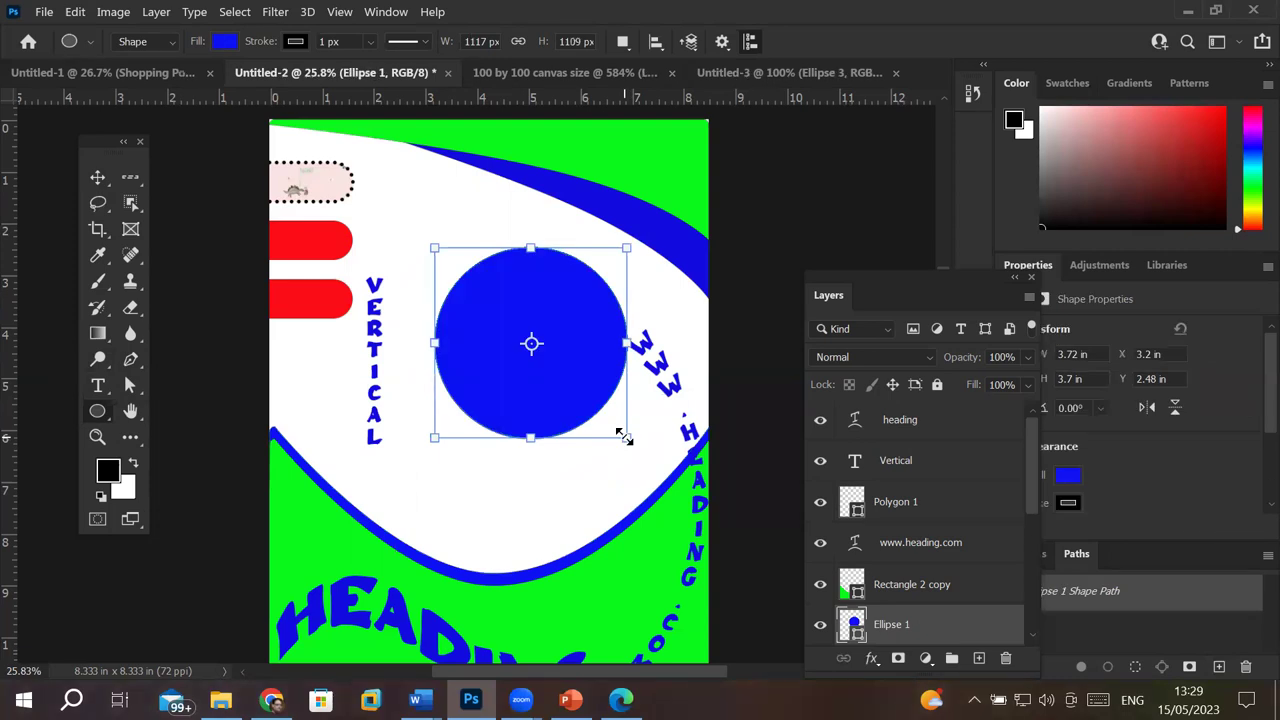
# Step: Move the curved HEADING text up to the top of the poster
pyautogui.click(47, 14)
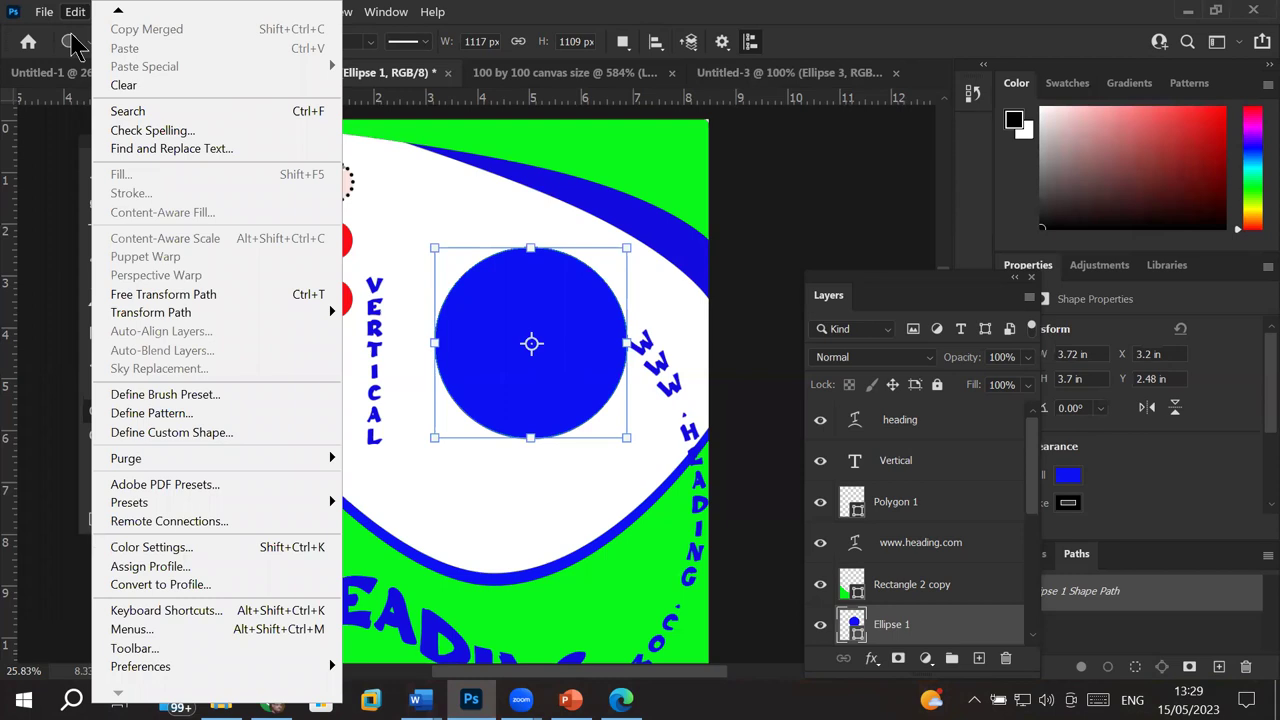
pyautogui.moveTo(75, 12)
pyautogui.click(425, 612)
pyautogui.click(97, 177)
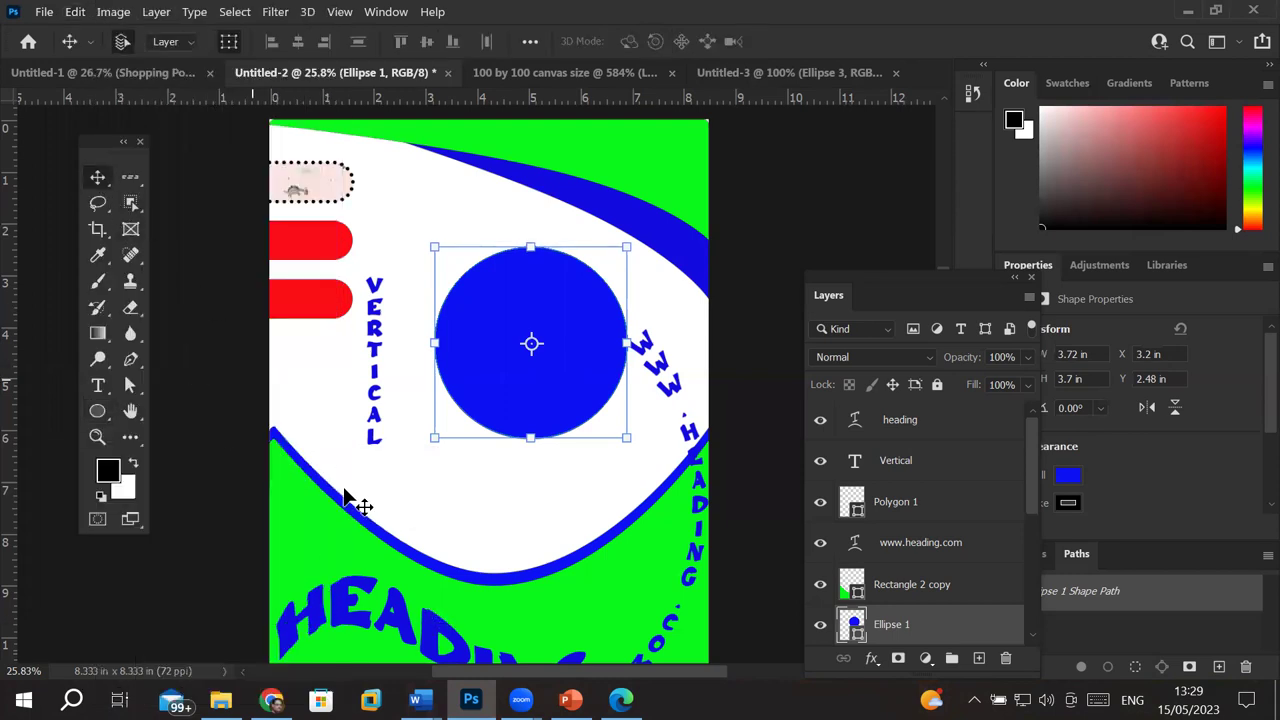
pyautogui.click(410, 628)
pyautogui.moveTo(443, 518); pyautogui.dragTo(503, 170)
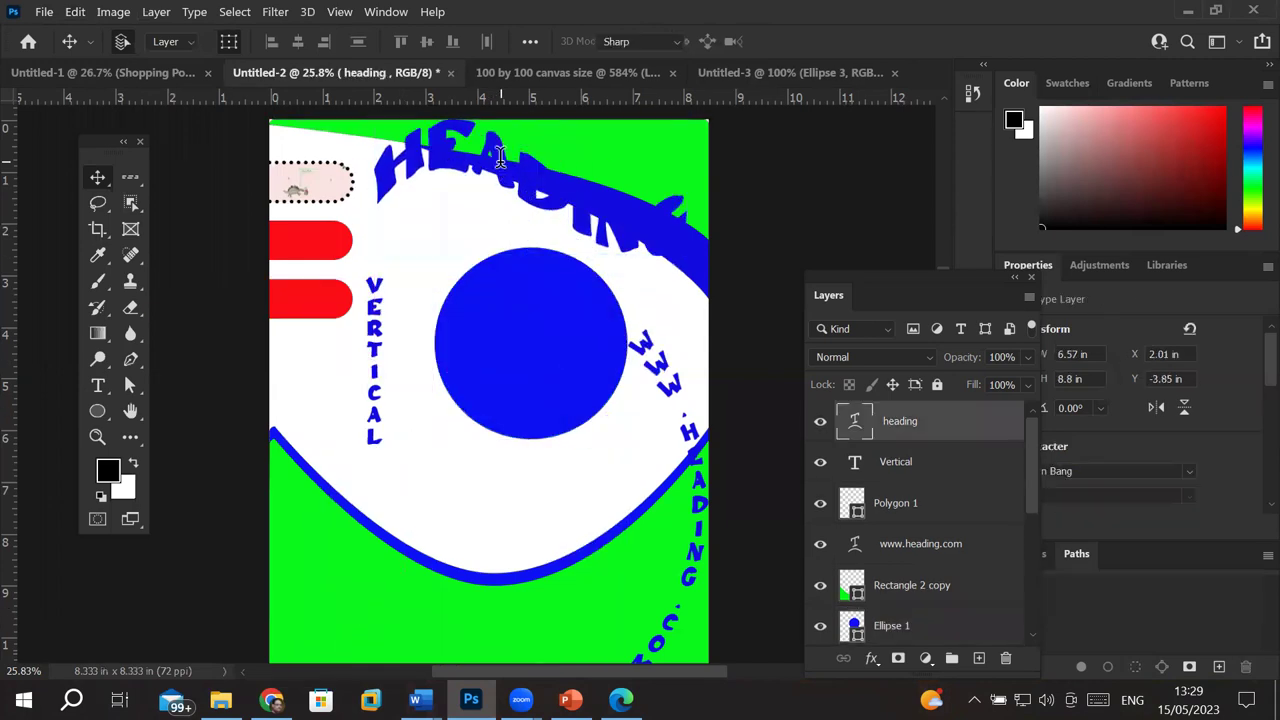
# Step: Retype the heading as 'PIZAA SHOP' and move it down onto the poster's top edge
pyautogui.doubleClick(500, 157)
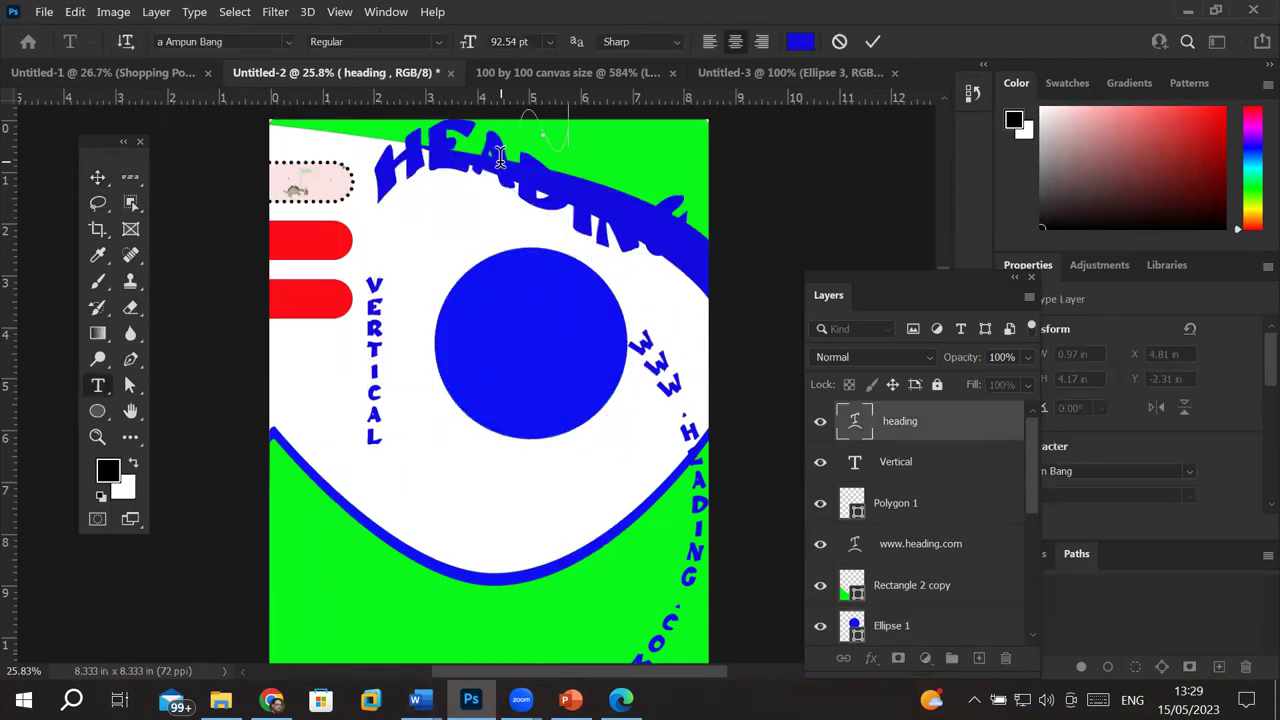
pyautogui.write('H')
pyautogui.write('AAA')
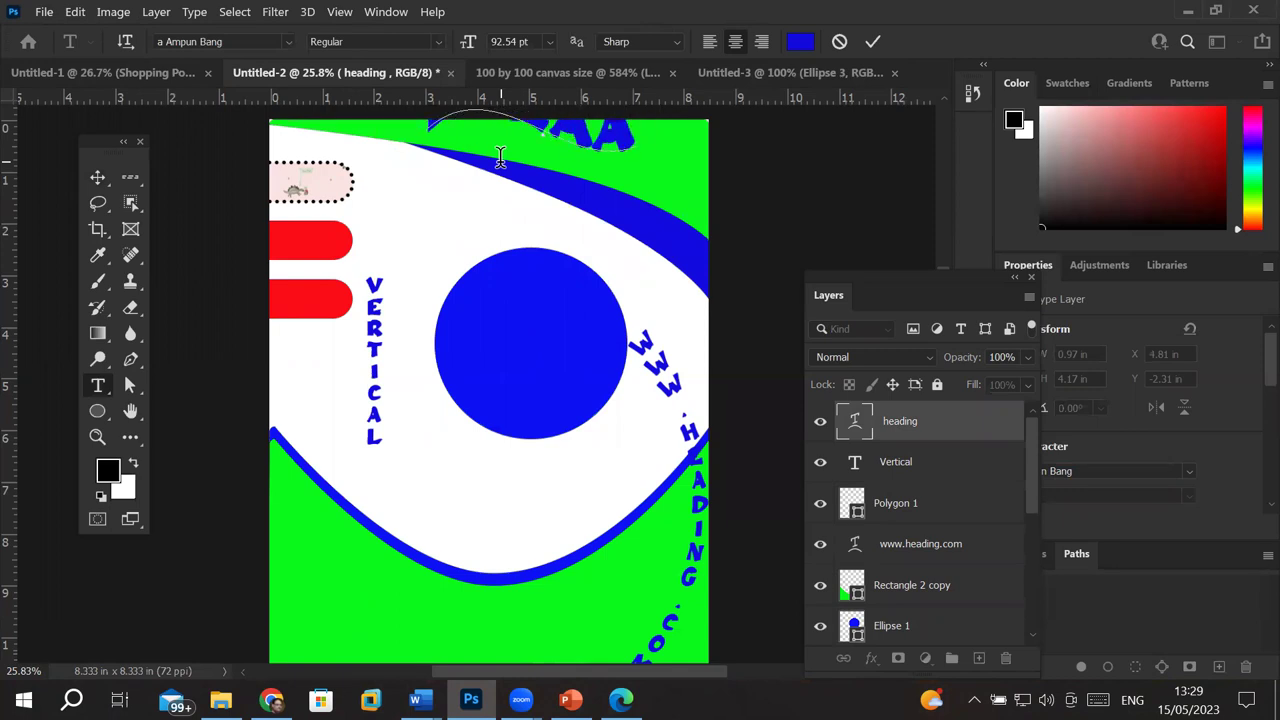
pyautogui.write(' SHOP')
pyautogui.scroll(-2, 415, 200)
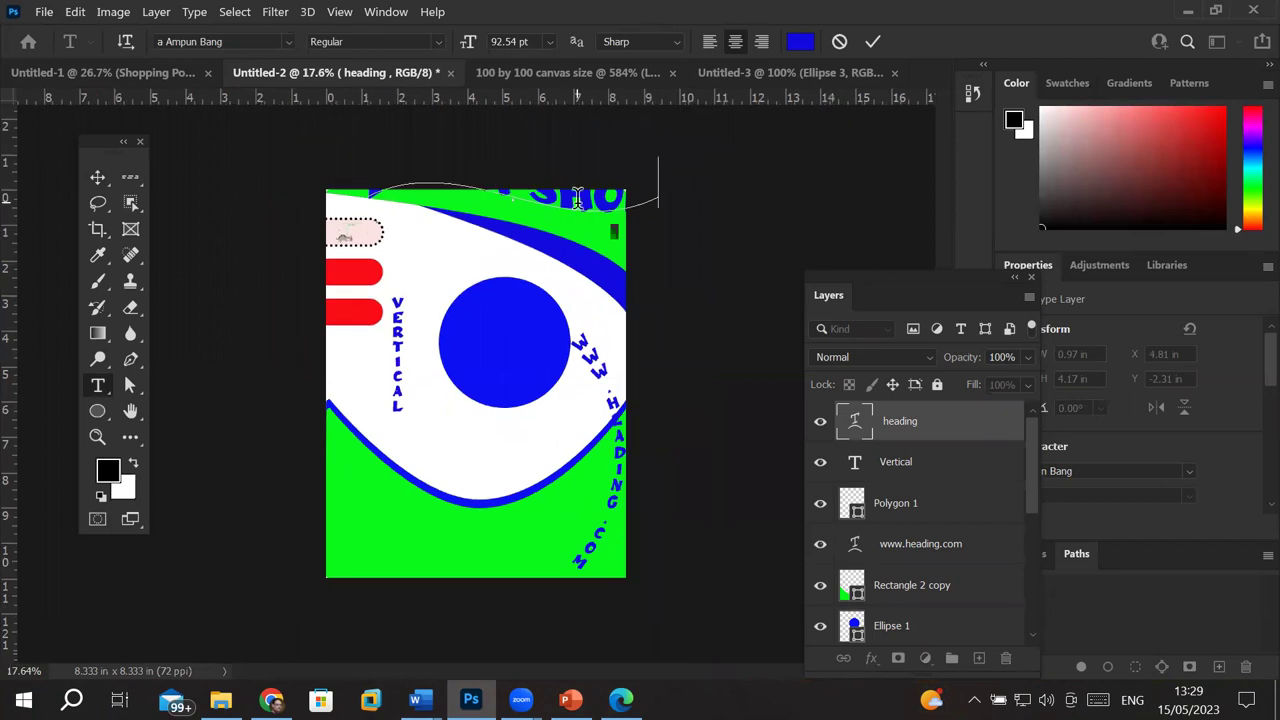
pyautogui.click(98, 178)
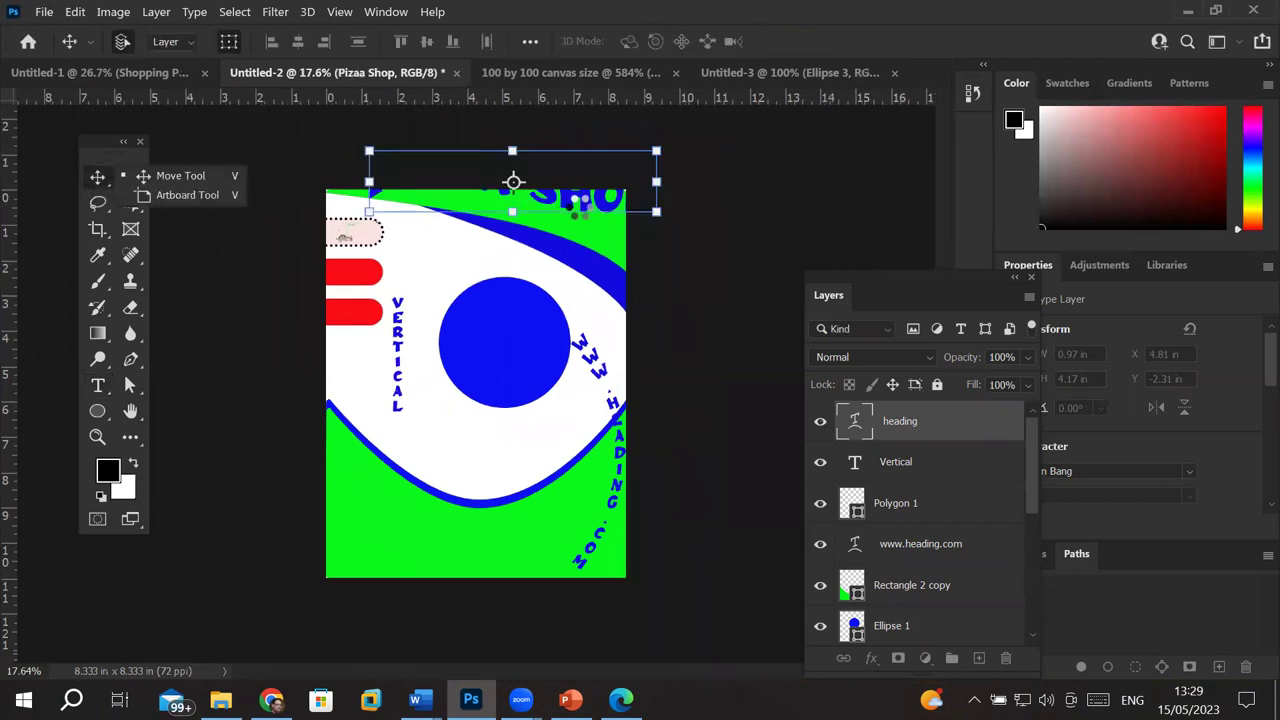
pyautogui.moveTo(562, 197); pyautogui.dragTo(548, 260)
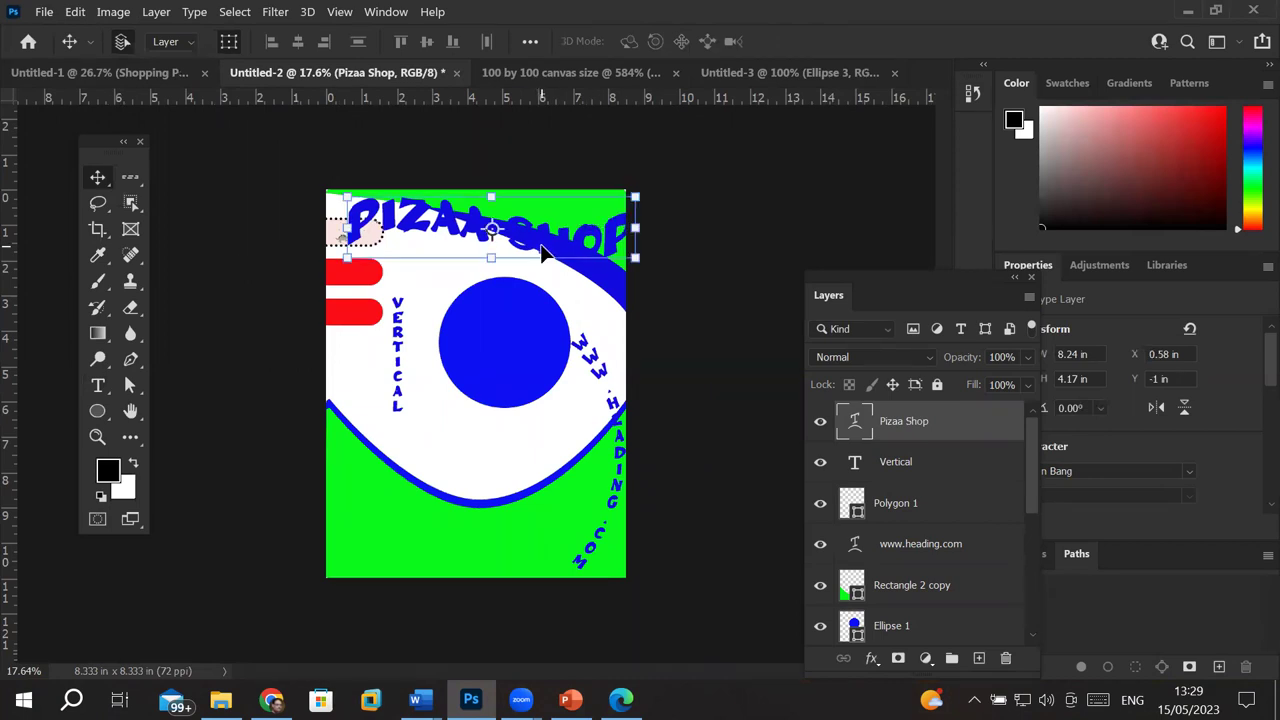
# Step: Colour the PIZAA SHOP text magenta (#ec0cf4) and nudge the blue circle slightly left
pyautogui.doubleClick(543, 255)
pyautogui.click(800, 41)
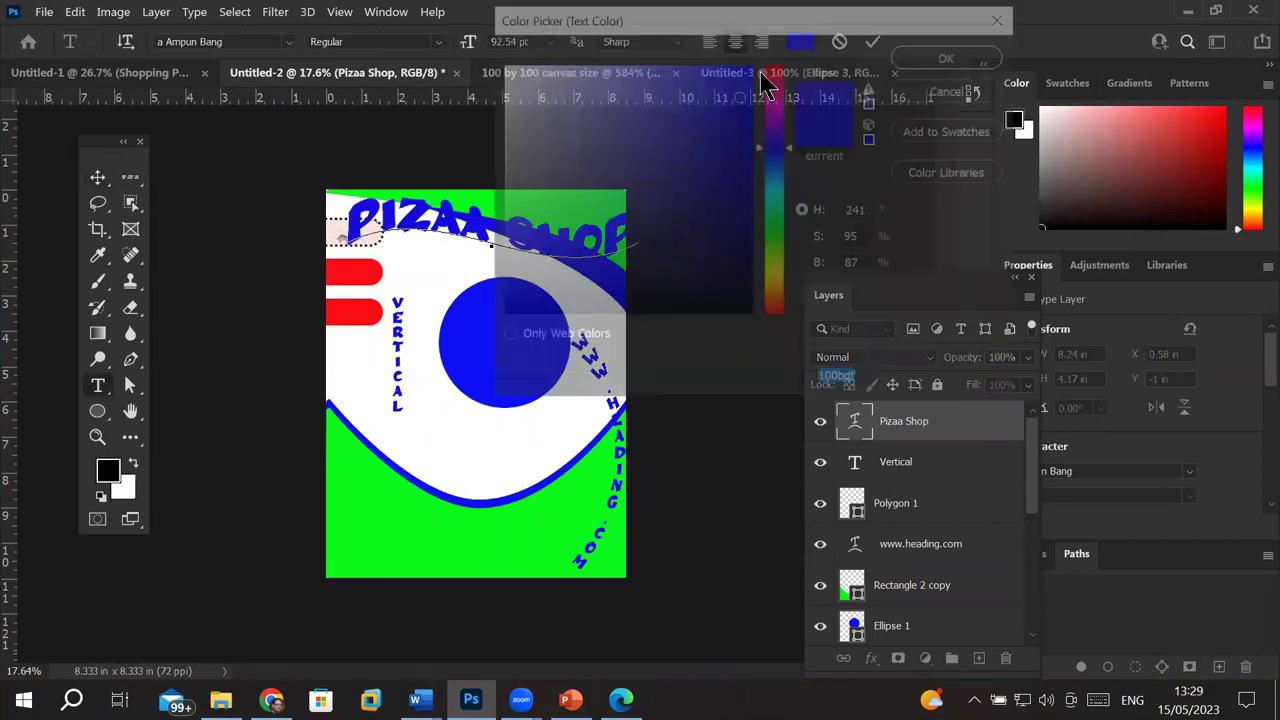
pyautogui.click(776, 104)
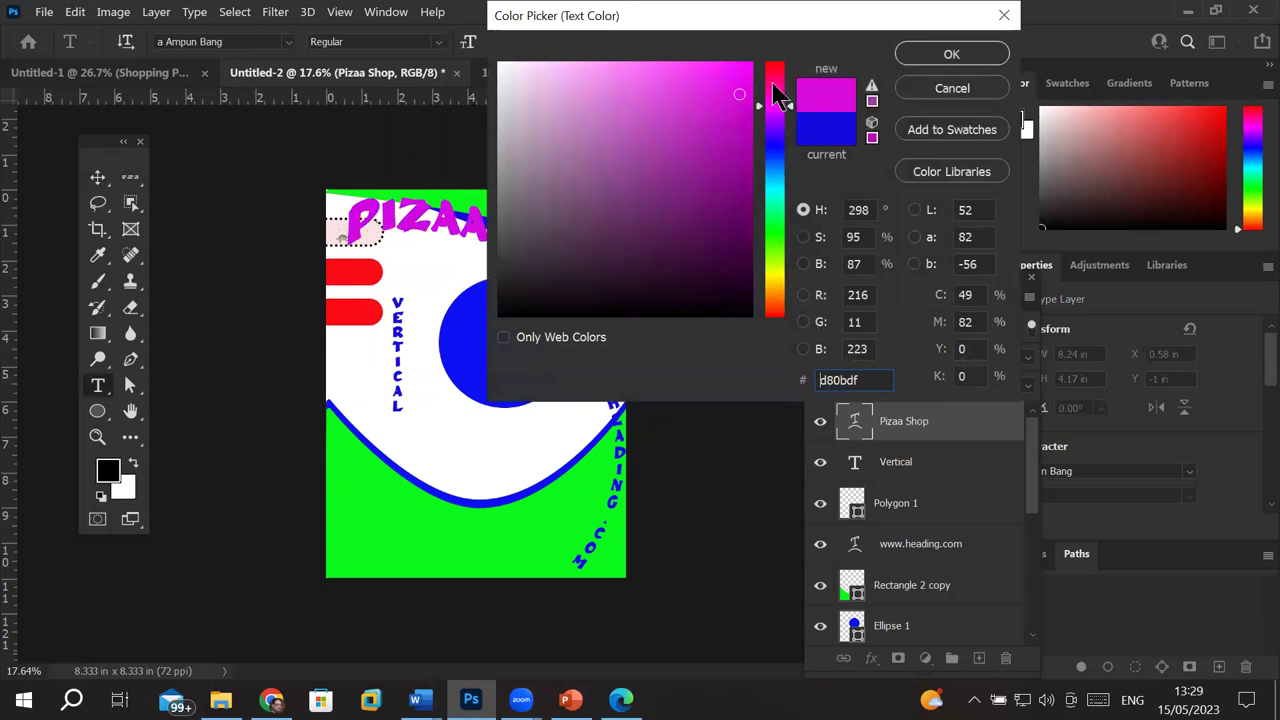
pyautogui.click(740, 73)
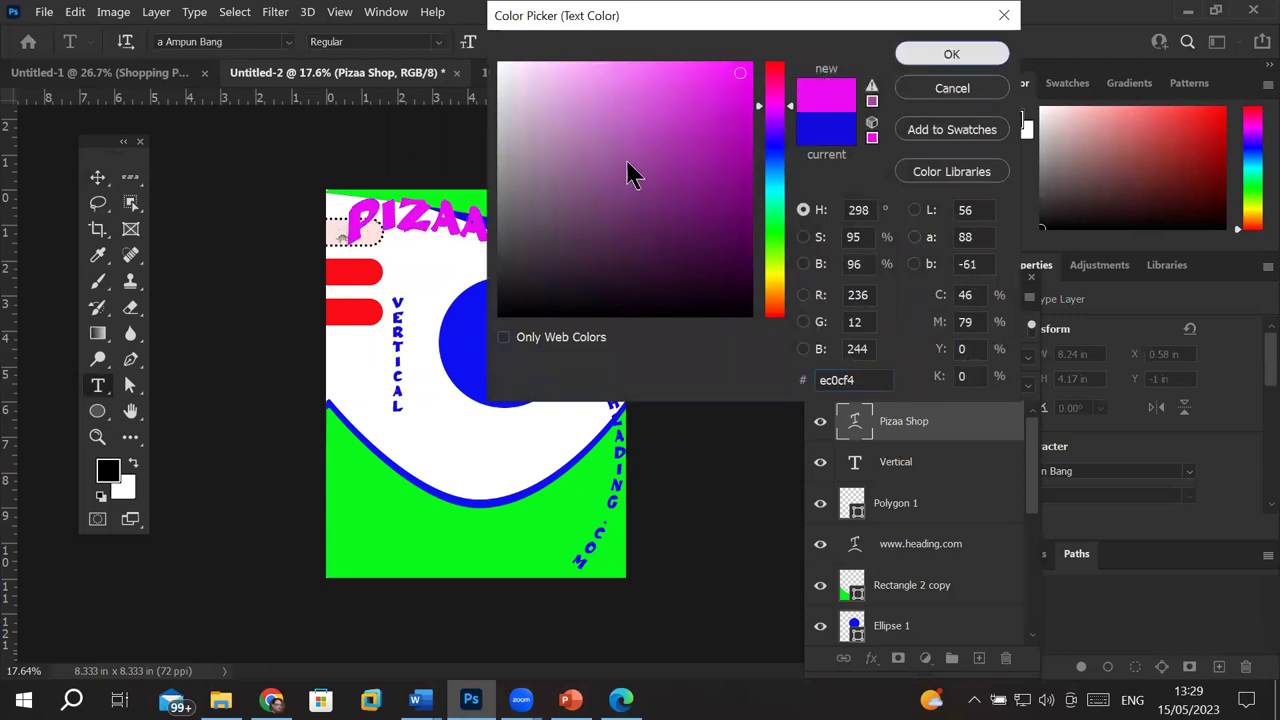
pyautogui.press('Return')
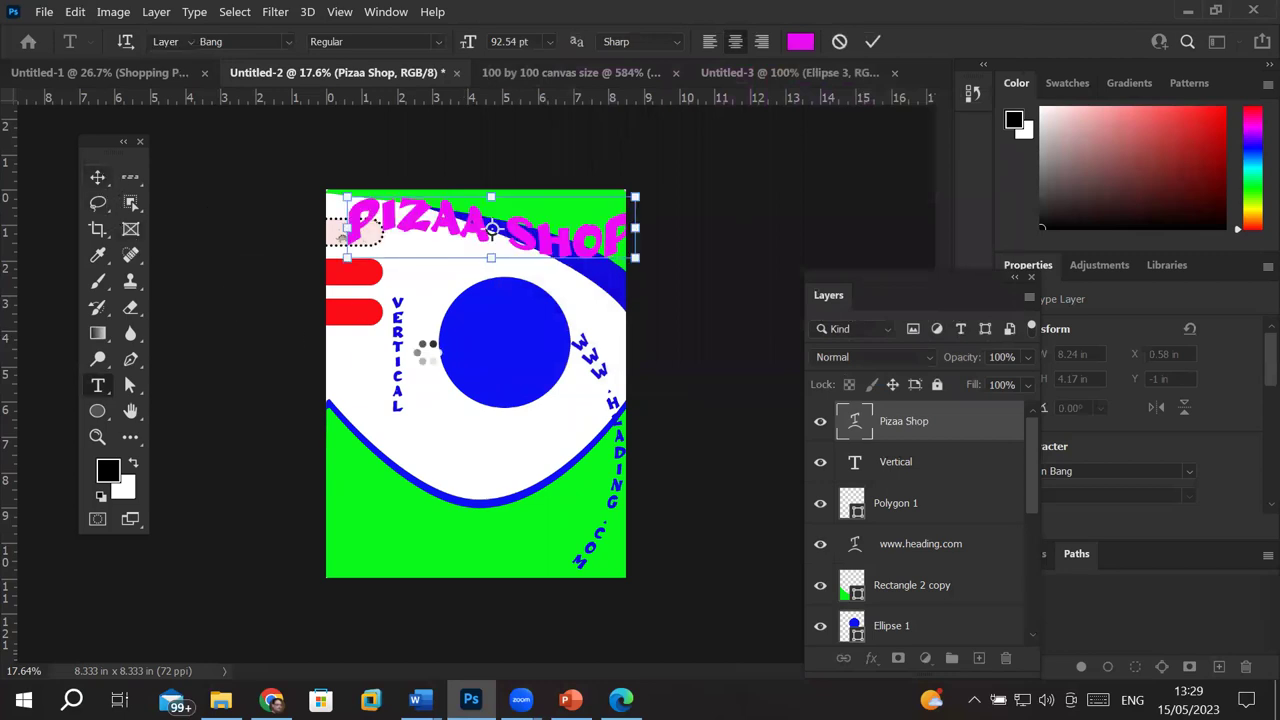
pyautogui.click(100, 180)
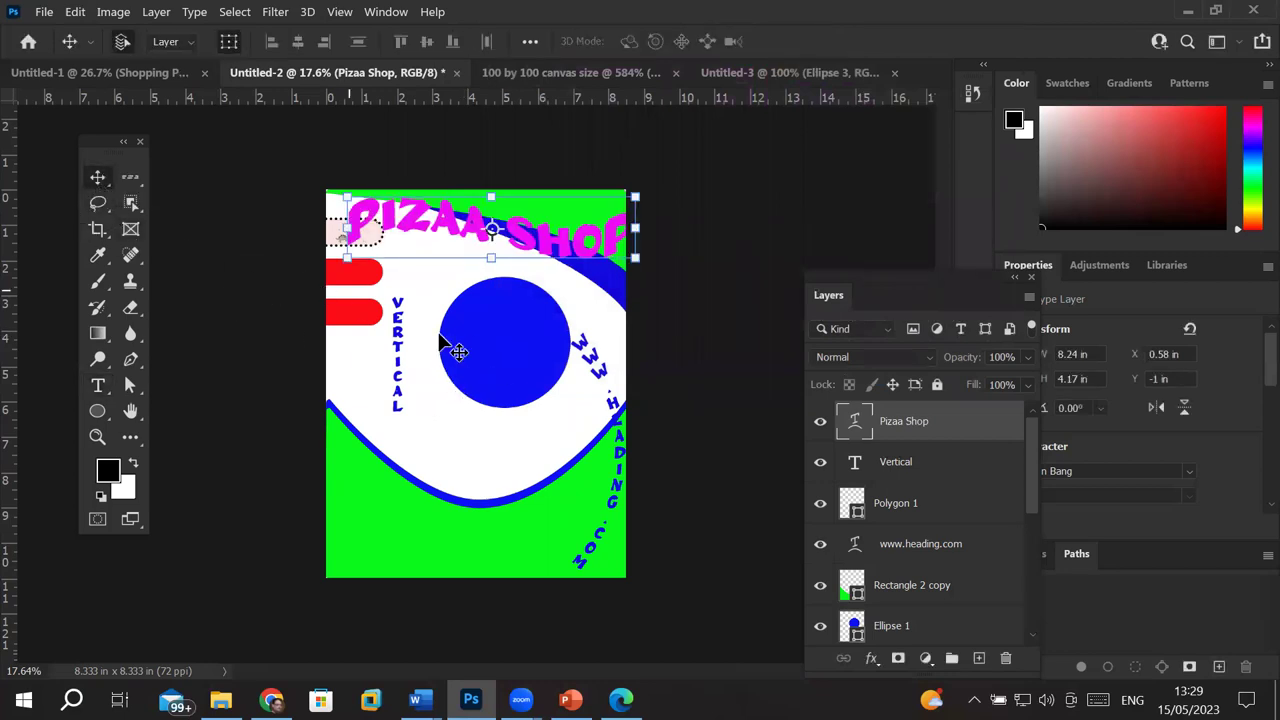
pyautogui.moveTo(468, 362); pyautogui.dragTo(432, 368)
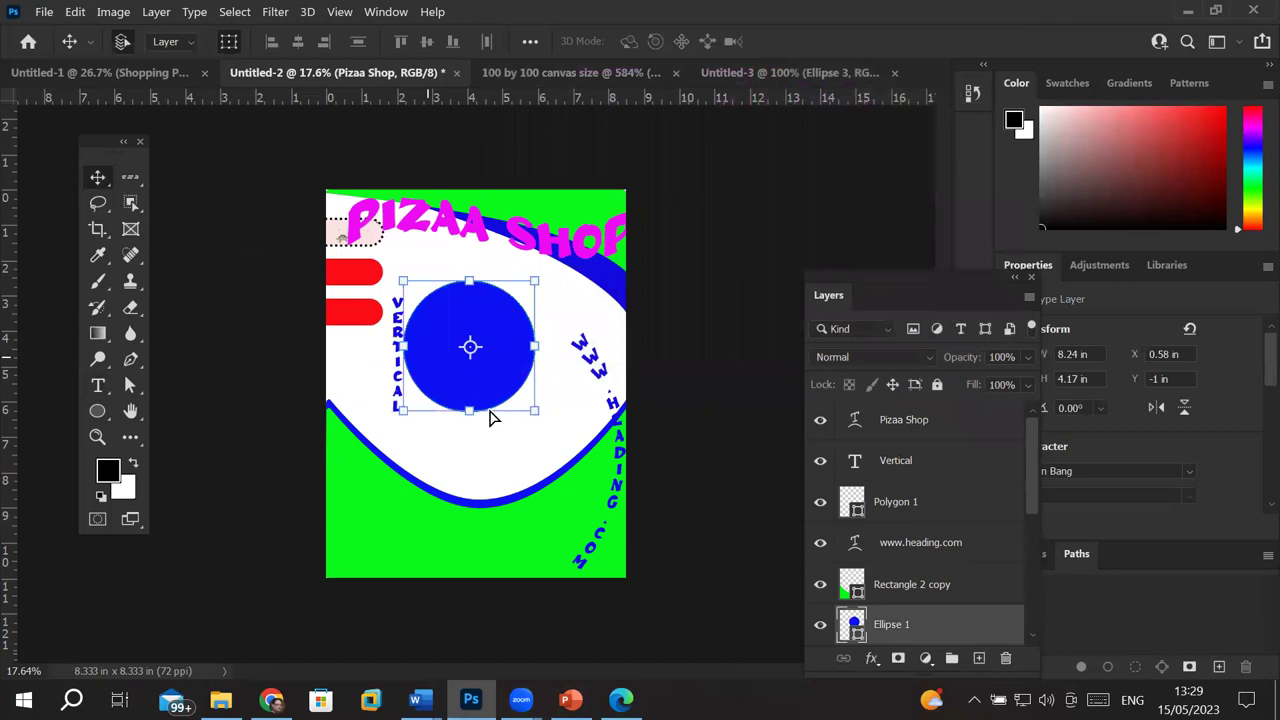
# Step: Nudge the blue Ellipse 1 circle slightly right and down, between the VERTICAL text and web address
pyautogui.click(440, 542)
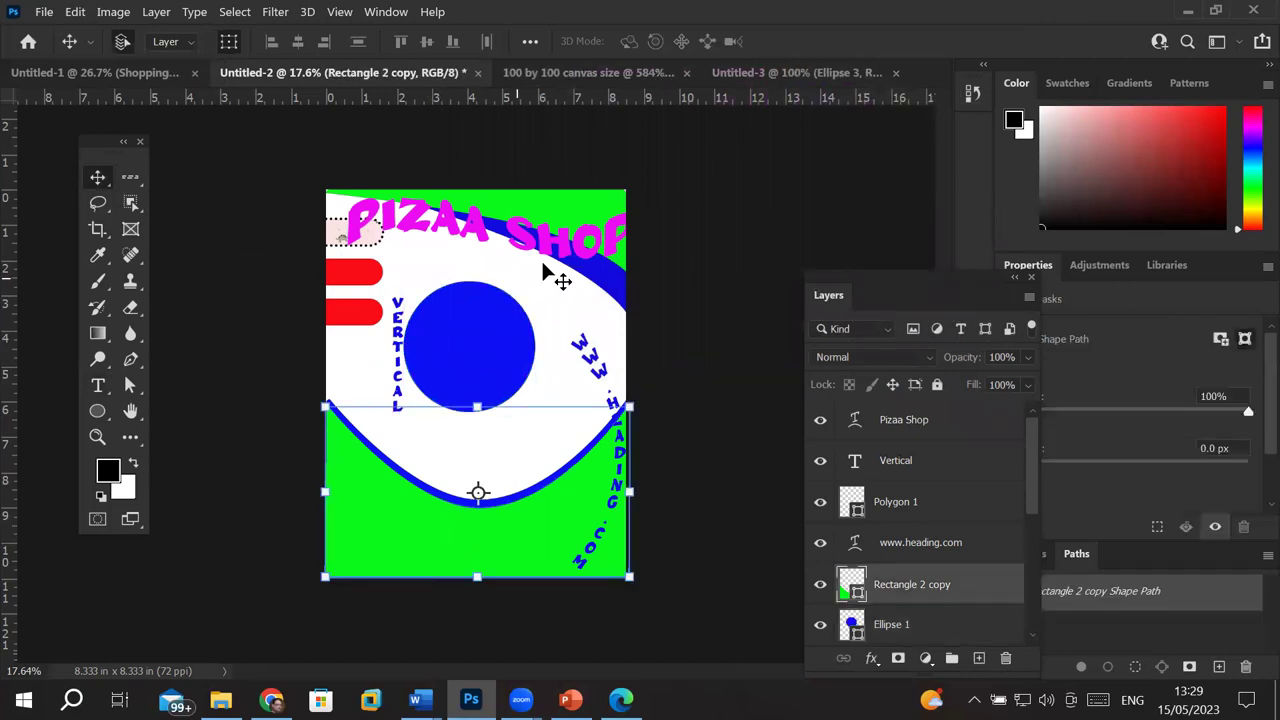
pyautogui.click(576, 197)
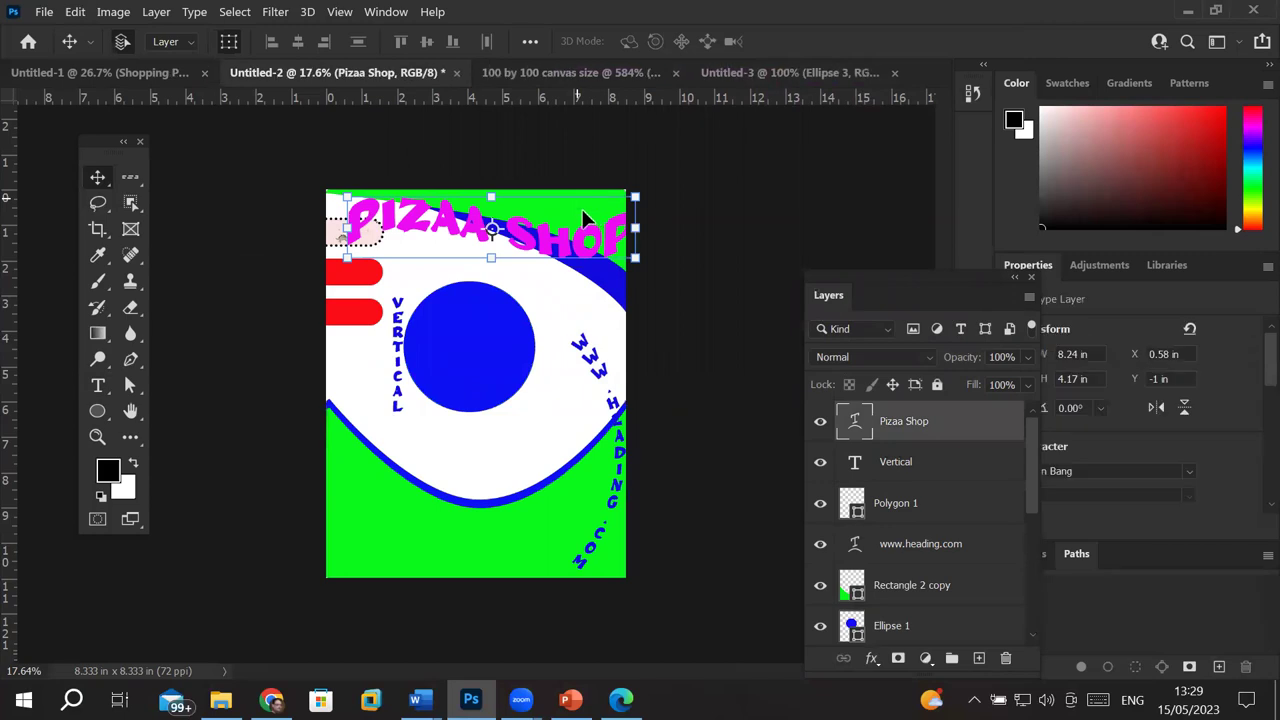
pyautogui.click(615, 290)
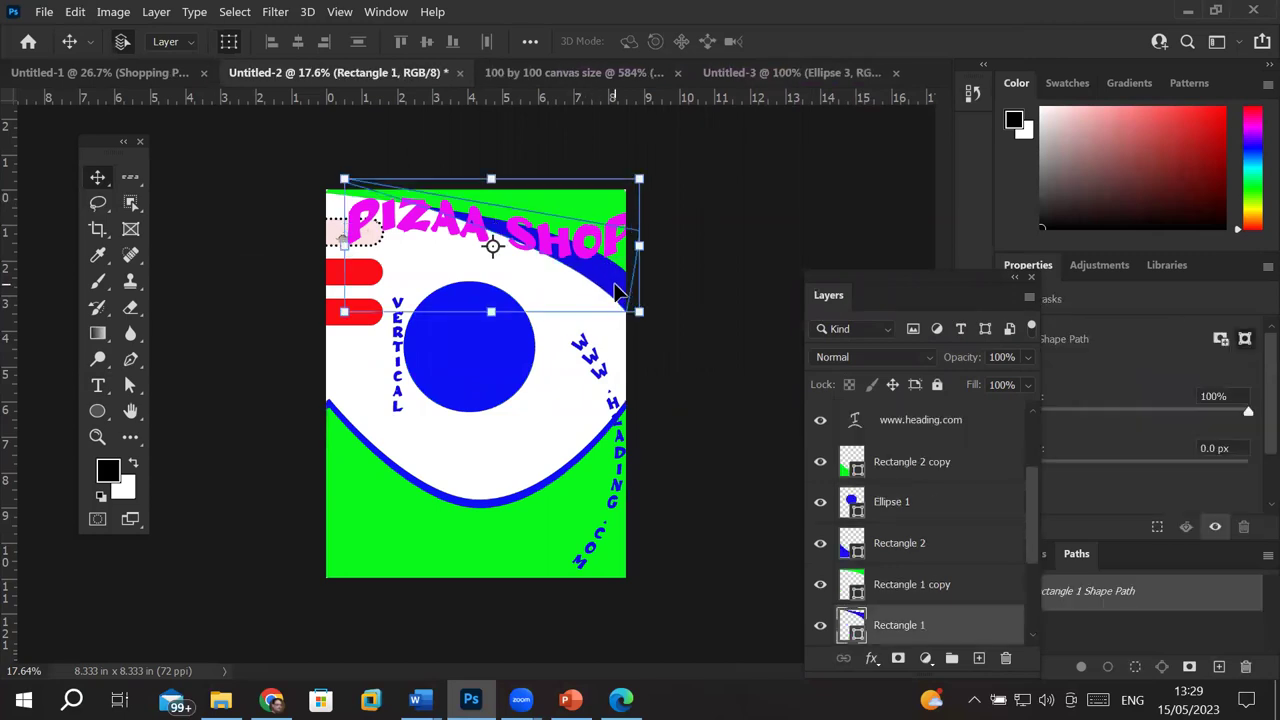
pyautogui.click(478, 370)
pyautogui.click(370, 278)
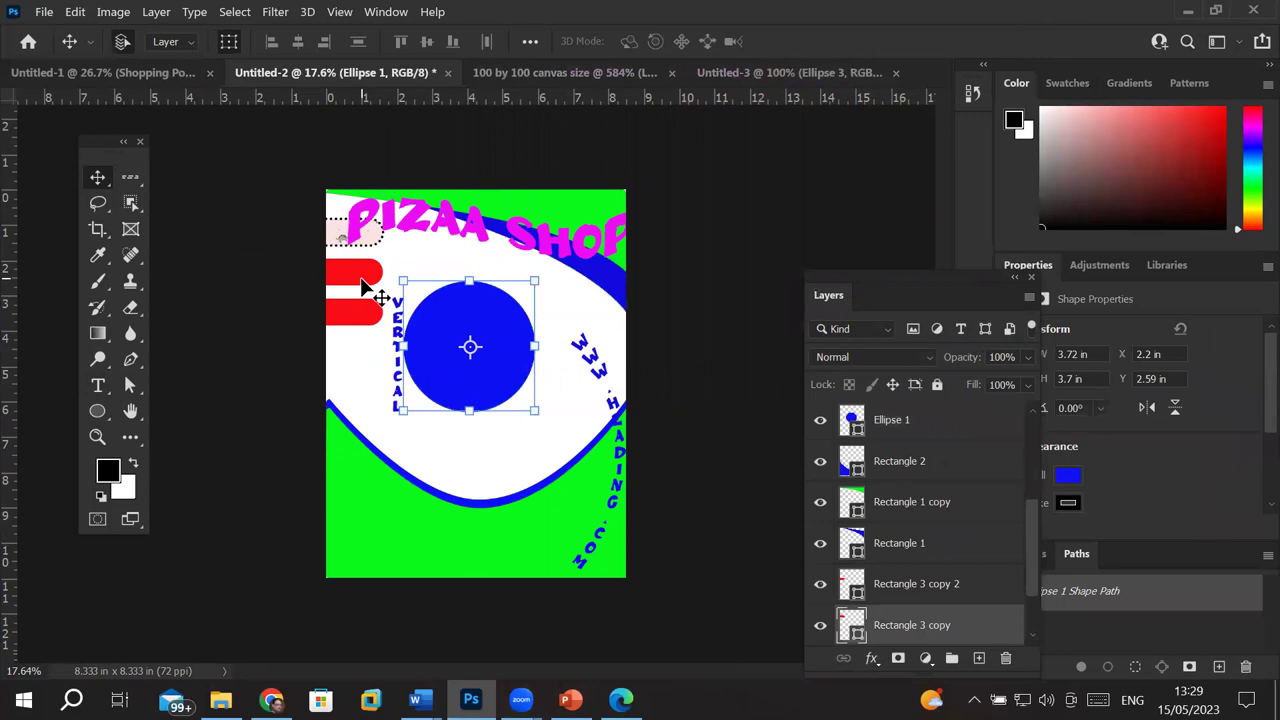
pyautogui.click(360, 316)
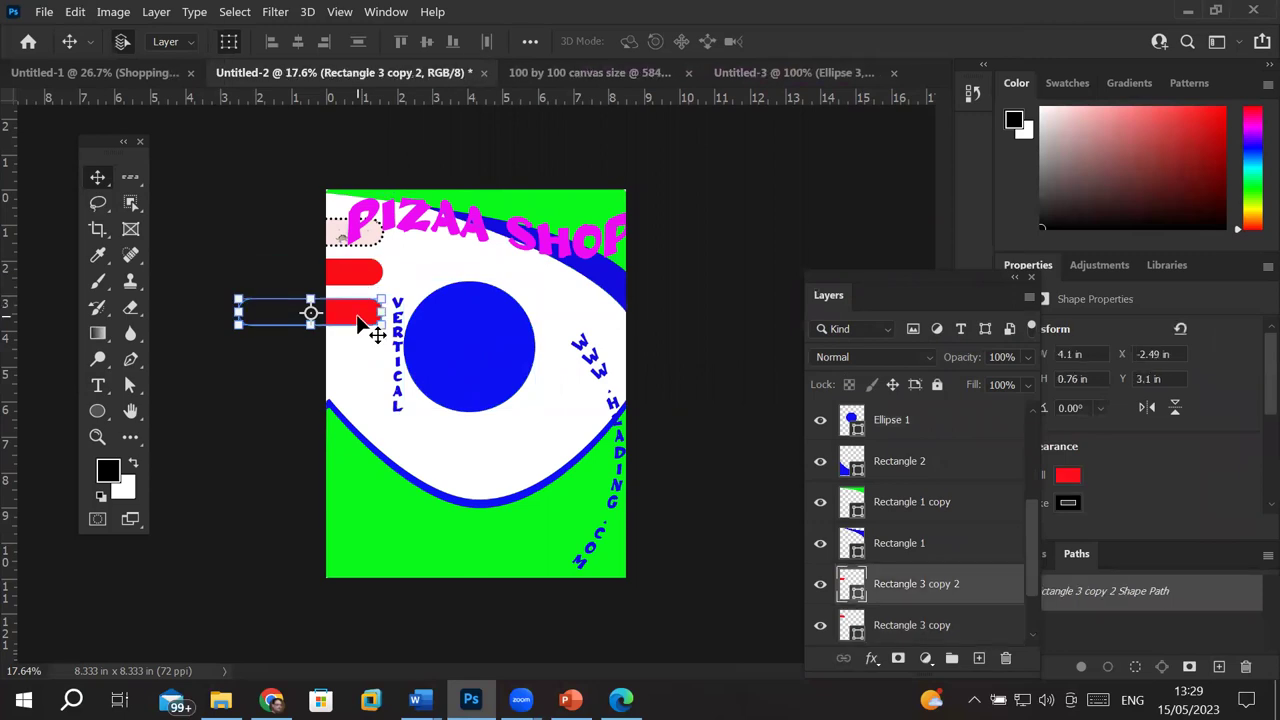
pyautogui.moveTo(490, 345); pyautogui.dragTo(503, 360)
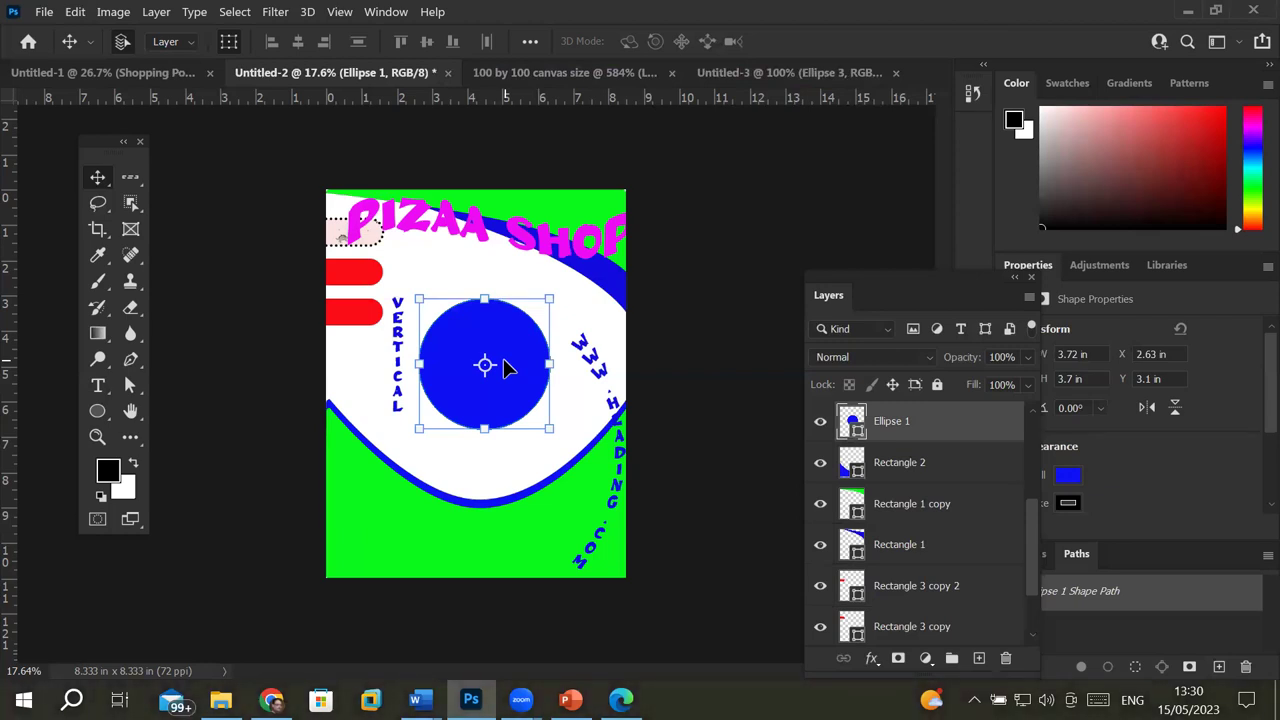
pyautogui.click(44, 11)
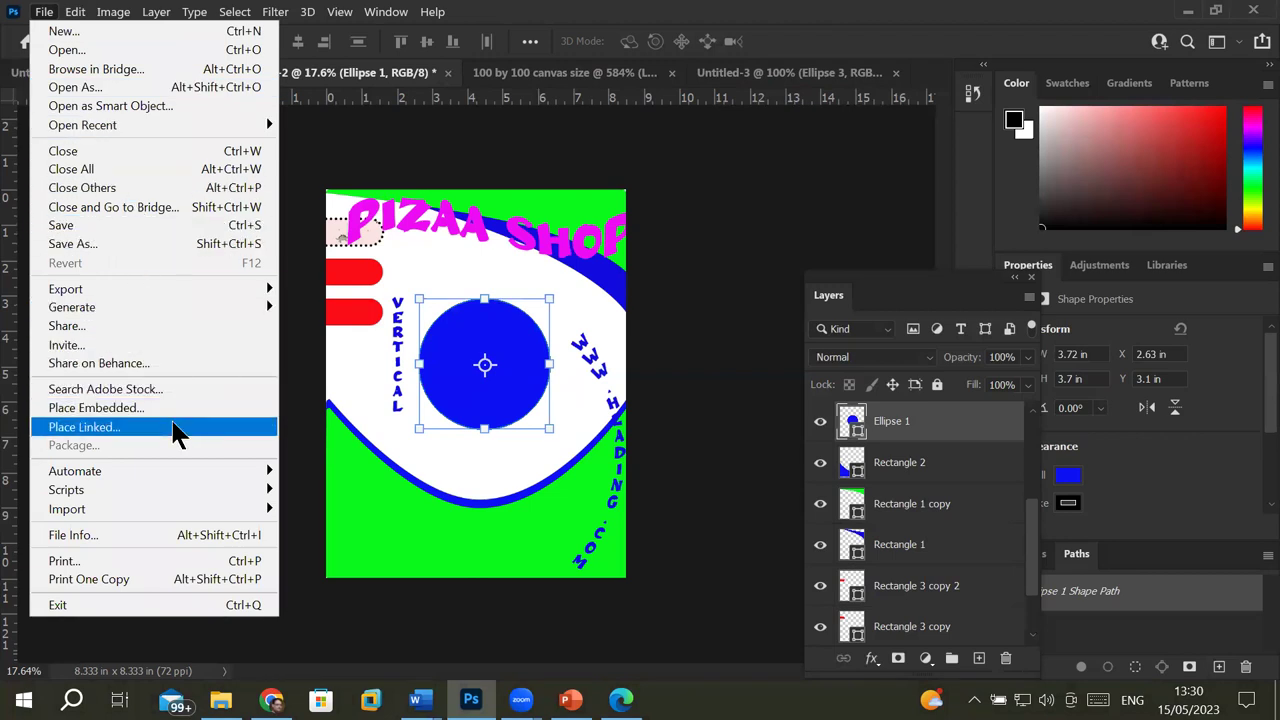
# Step: Browse in File Explorer from Downloads to the D:\_Graphics\Images folder
pyautogui.click(221, 699)
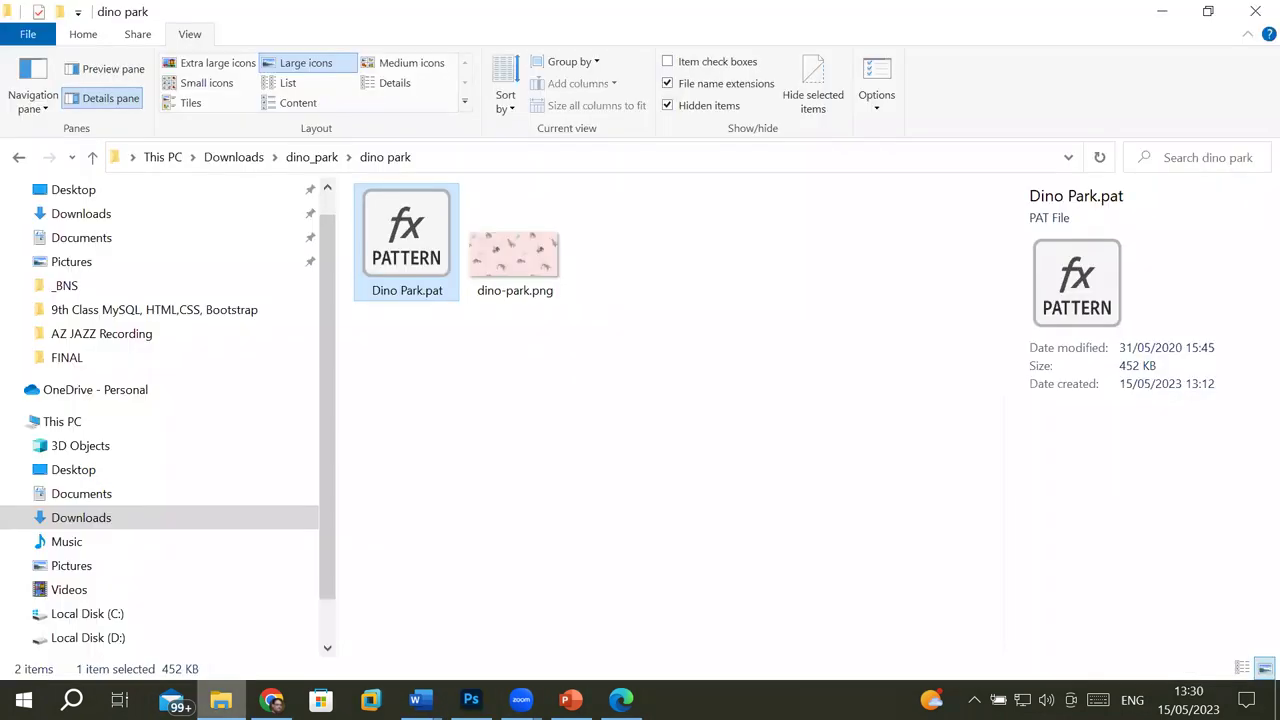
pyautogui.click(233, 157)
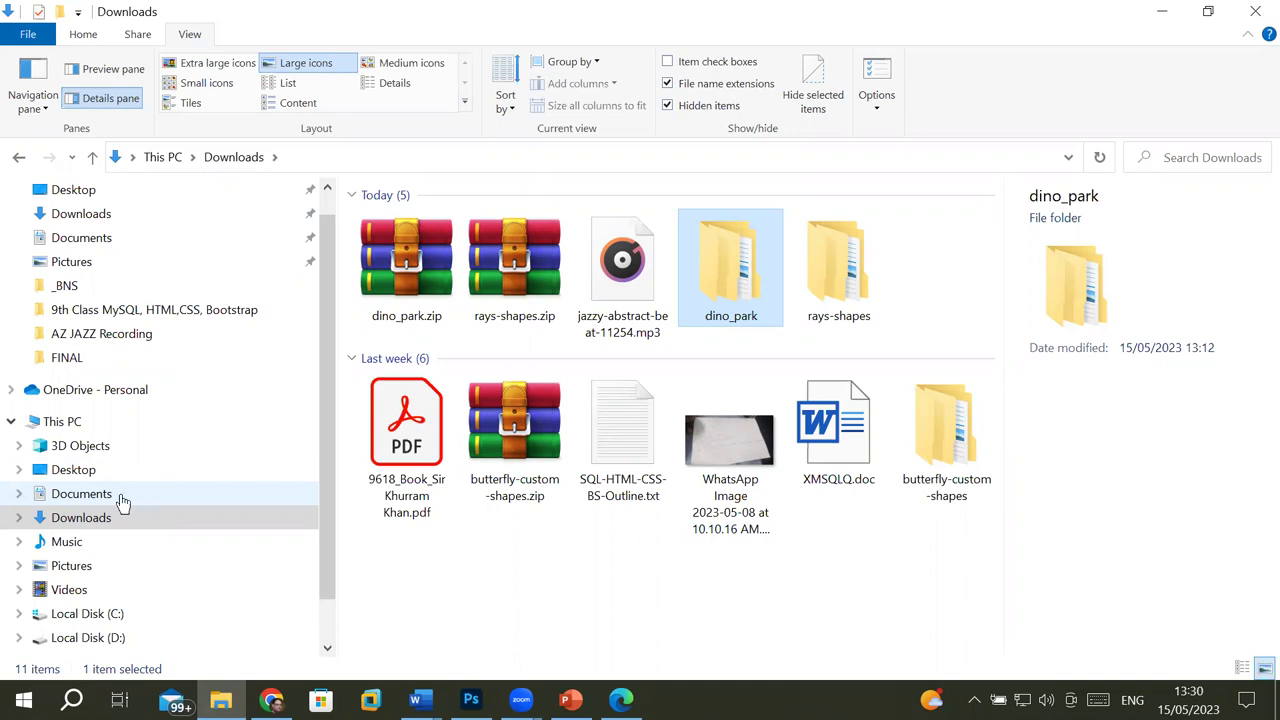
pyautogui.click(120, 637)
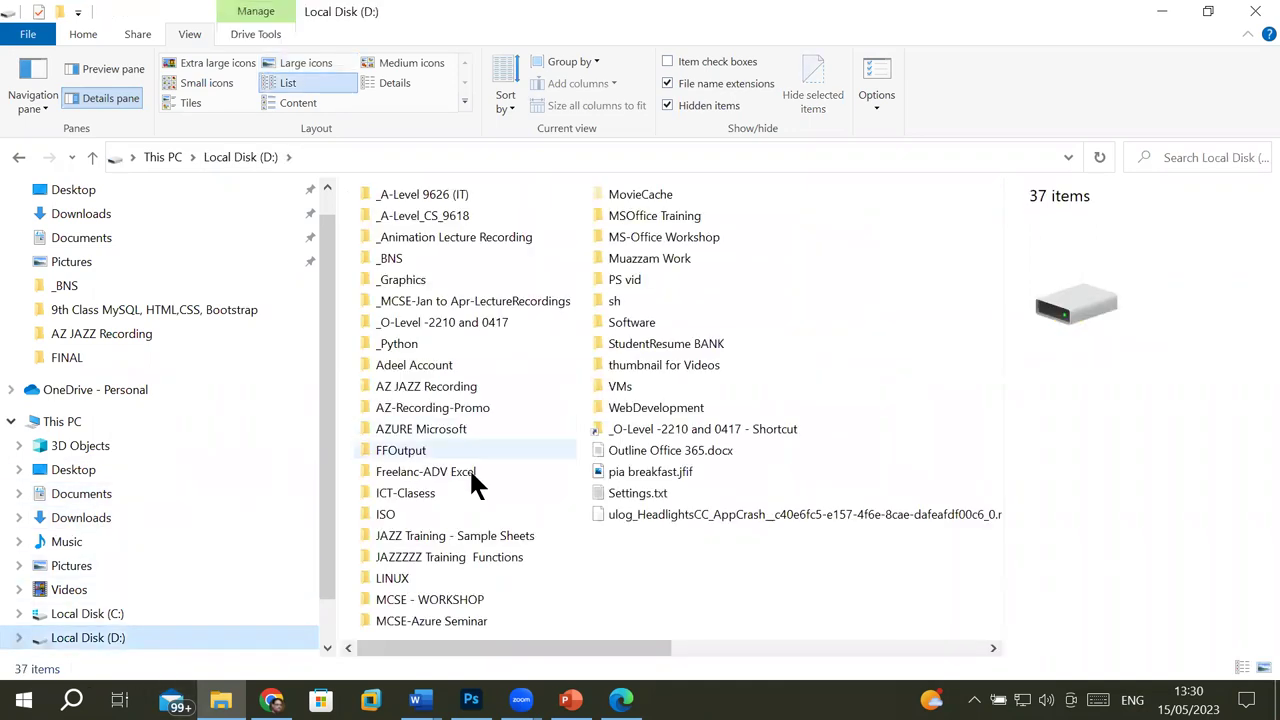
pyautogui.doubleClick(410, 280)
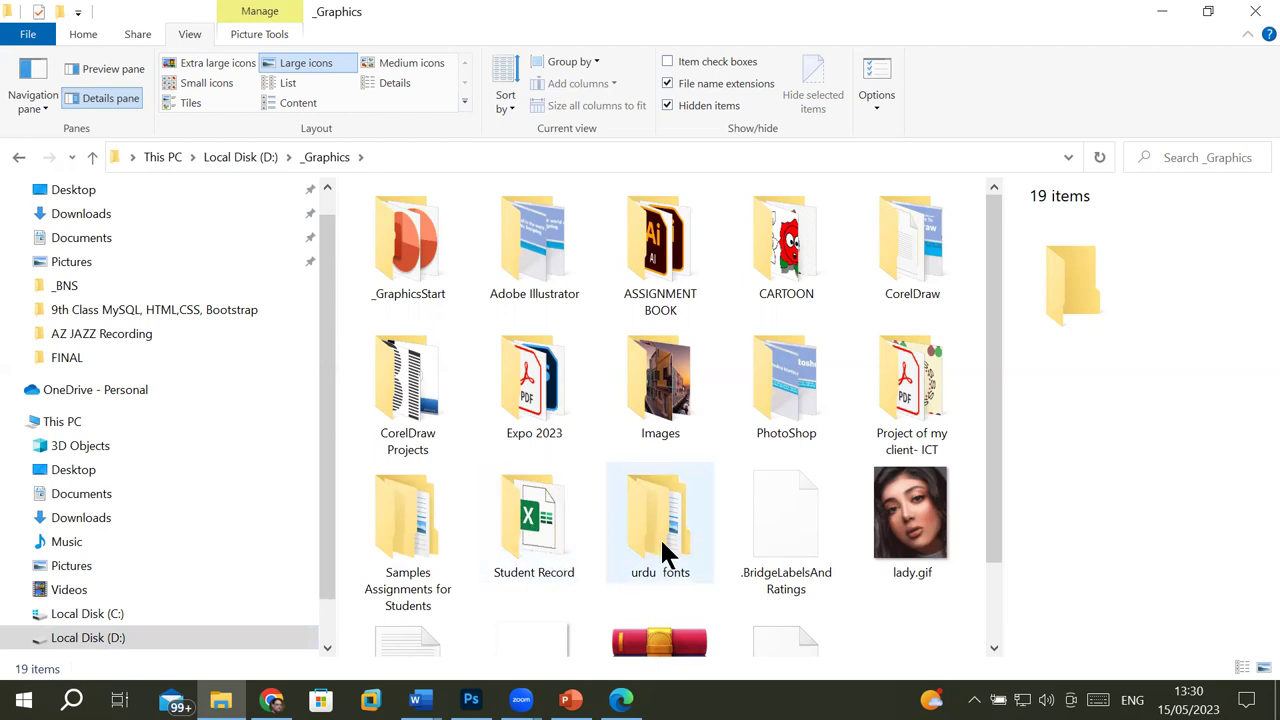
pyautogui.doubleClick(648, 425)
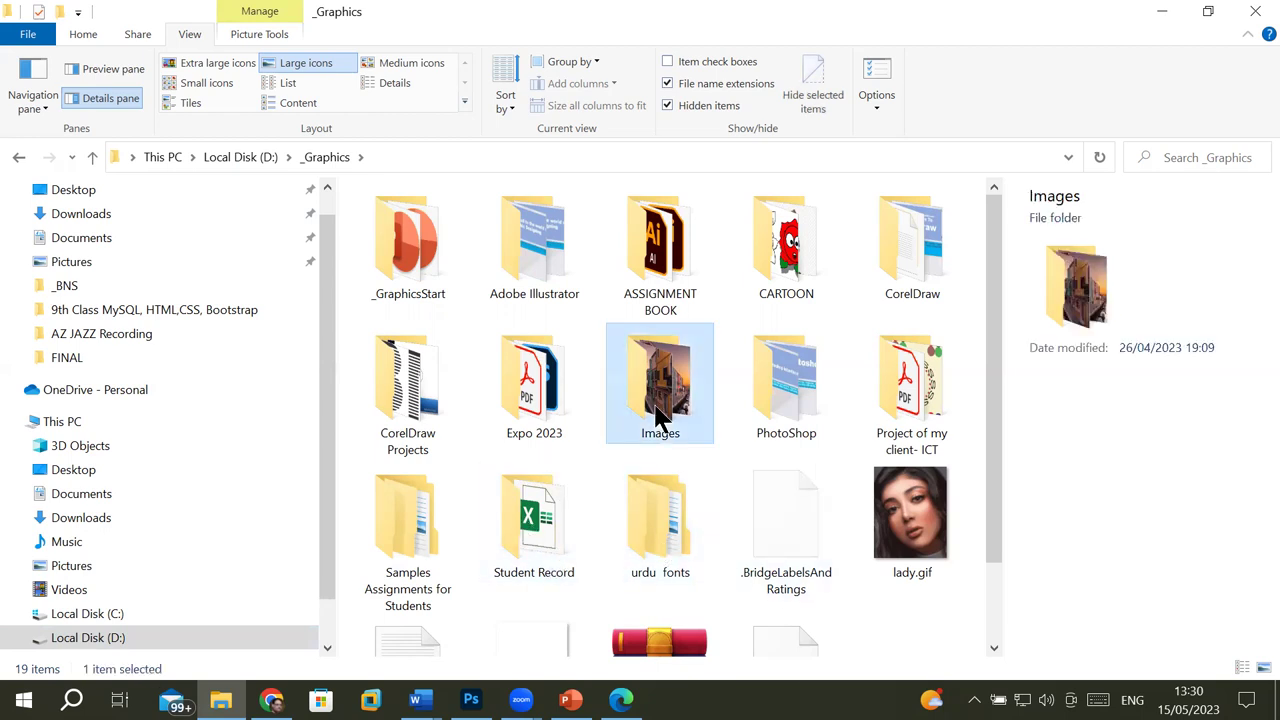
pyautogui.scroll(-5, 815, 548)
pyautogui.scroll(3, 815, 548)
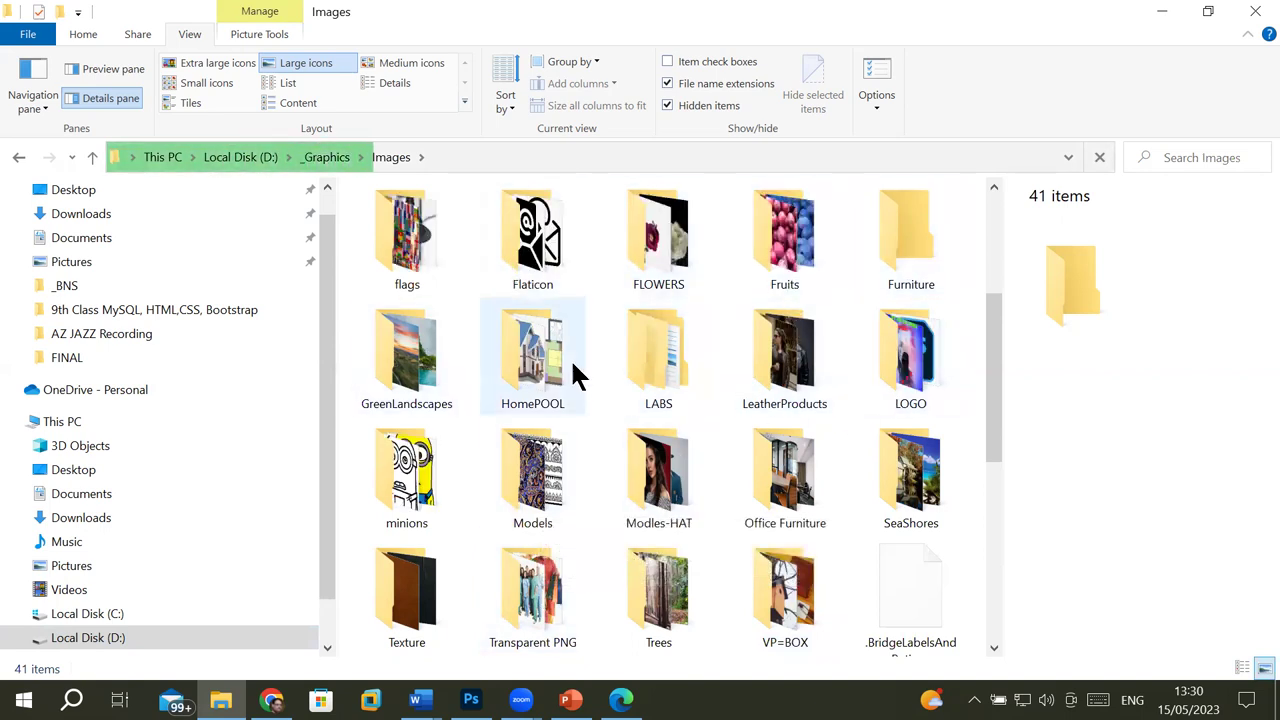
pyautogui.scroll(3, 600, 368)
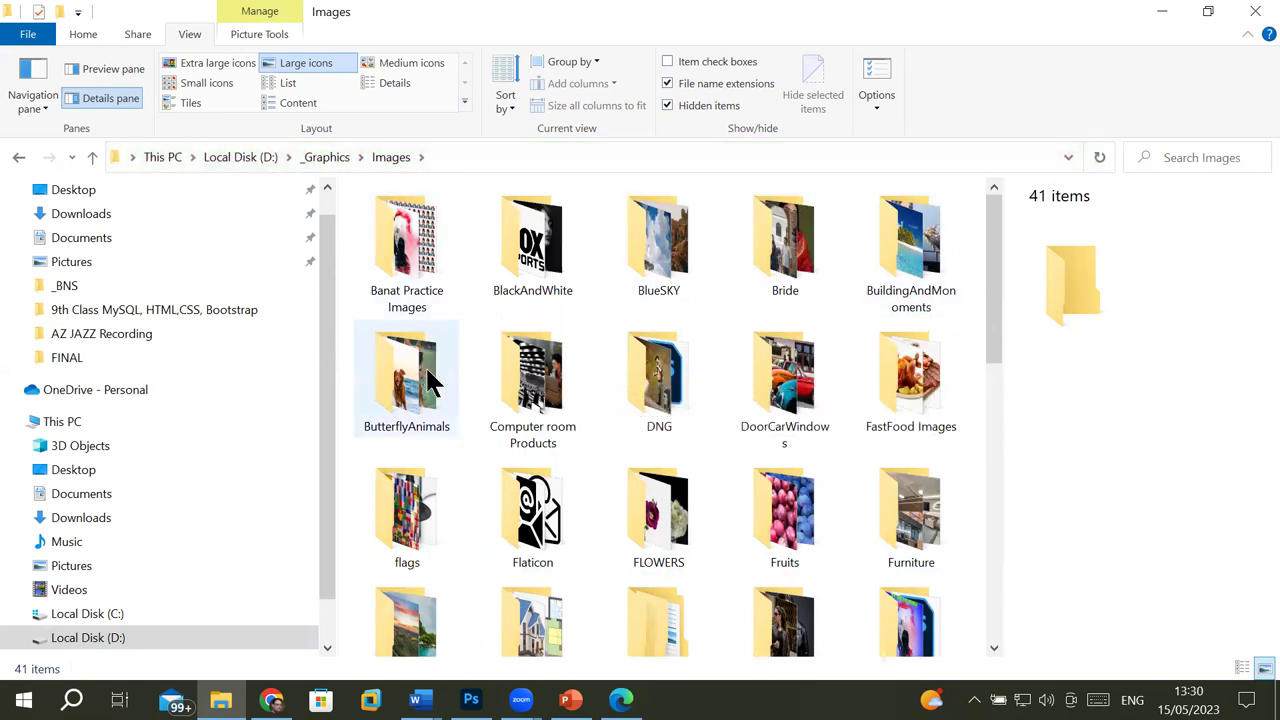
# Step: Open FastFood Images and select the burger, drink and fries photo pngwing.com (5).png
pyautogui.doubleClick(897, 420)
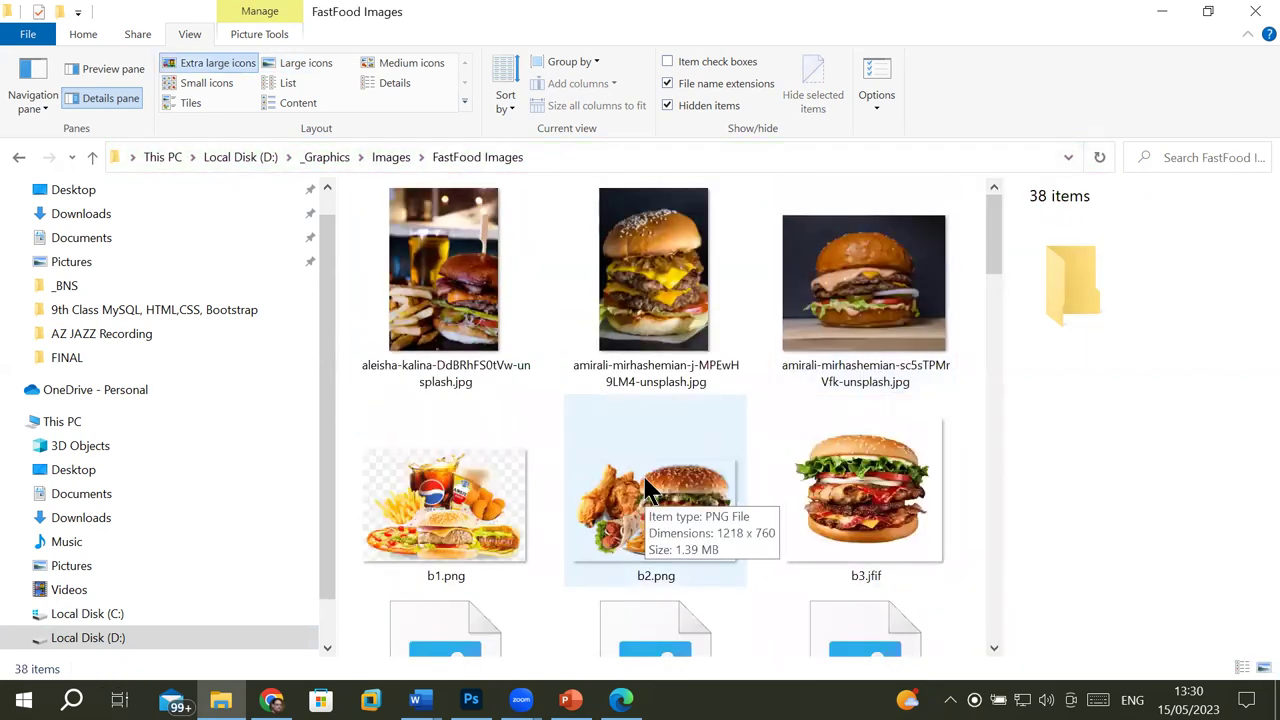
pyautogui.scroll(-5, 648, 483)
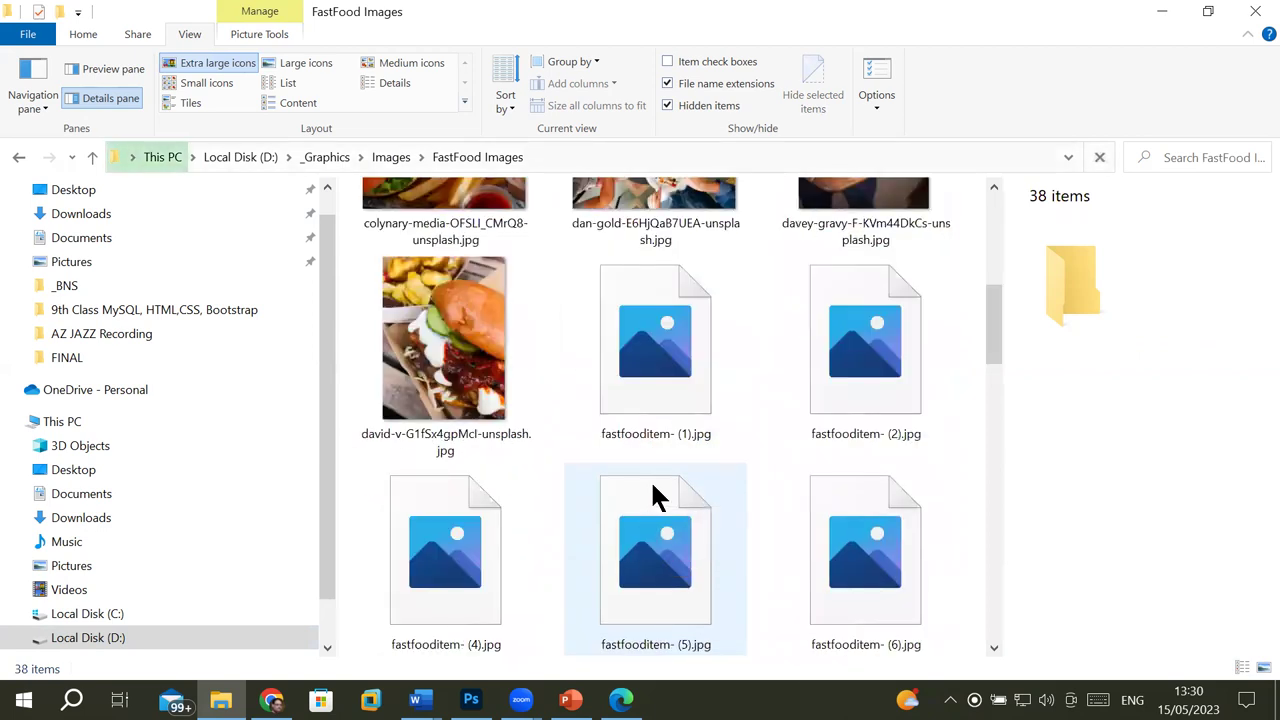
pyautogui.scroll(-5, 652, 490)
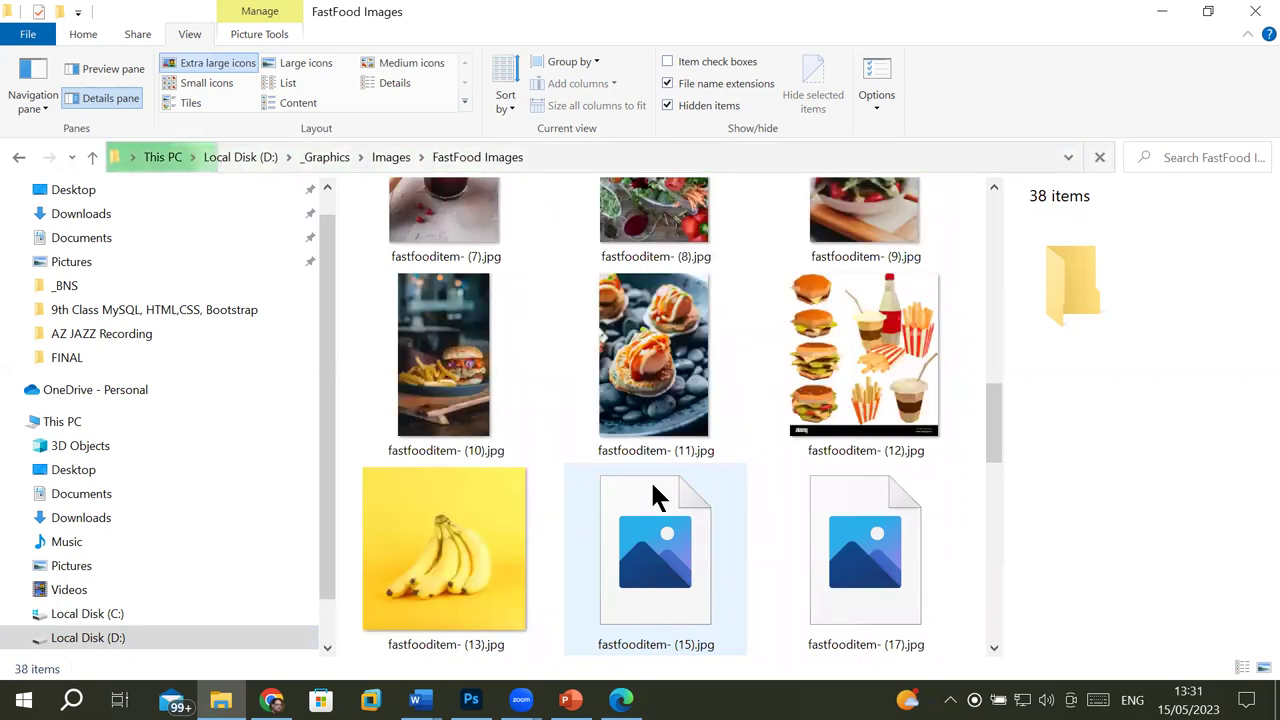
pyautogui.scroll(-5, 750, 500)
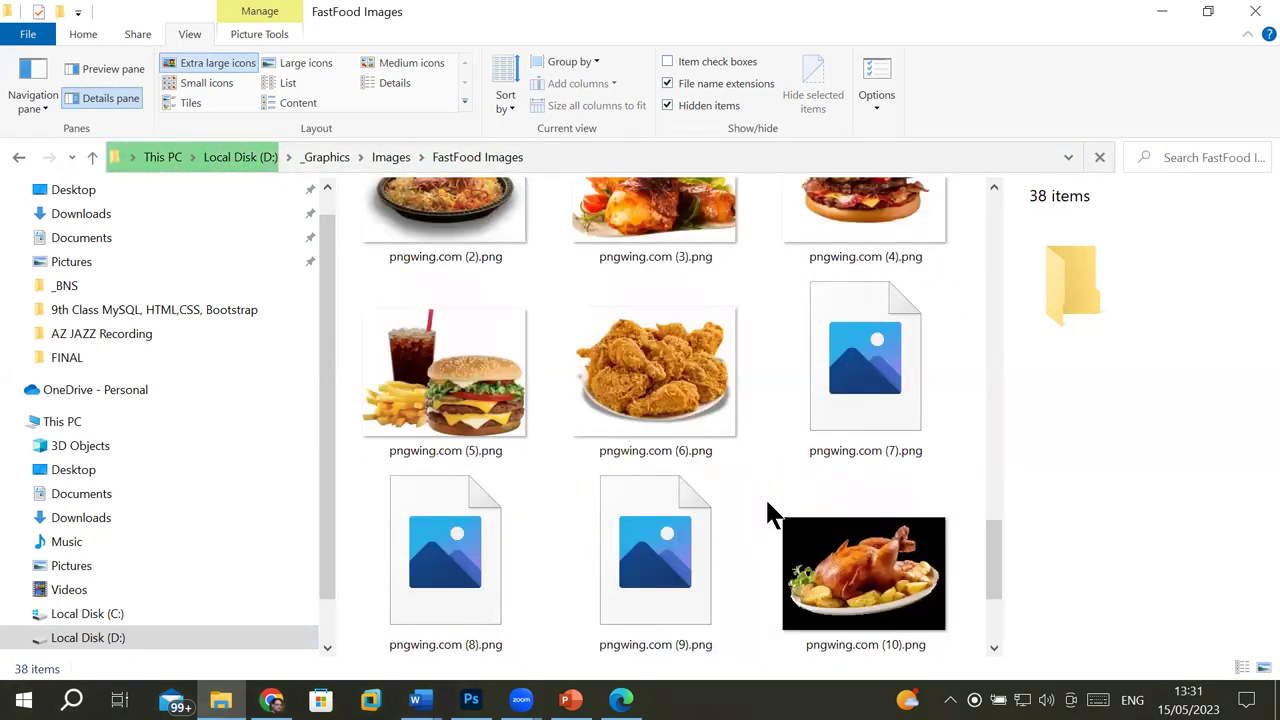
pyautogui.click(658, 382)
pyautogui.click(410, 390)
# Step: Place pngwing.com (5).png over the blue circle, position it, and commit the placement
pyautogui.moveTo(450, 390)
pyautogui.mouseDown()
pyautogui.moveTo(470, 698)
pyautogui.moveTo(490, 352)
pyautogui.mouseUp()
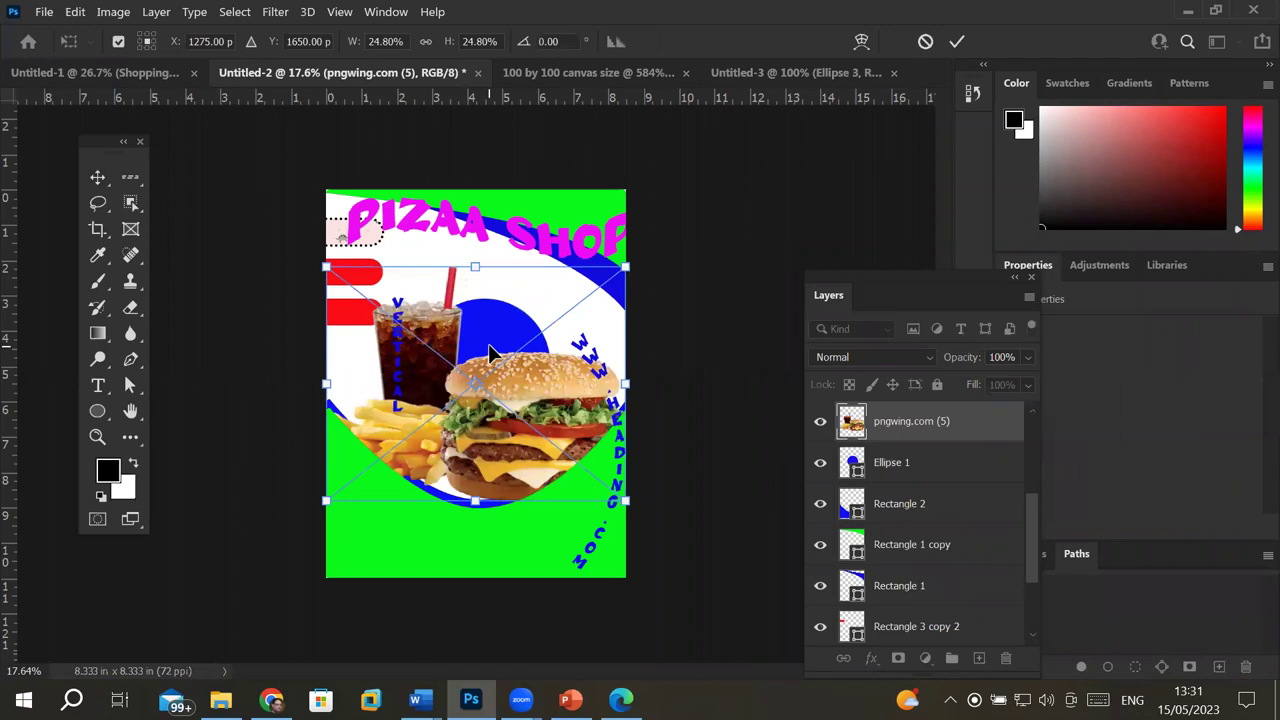
pyautogui.moveTo(490, 373)
pyautogui.mouseDown()
pyautogui.moveTo(510, 327)
pyautogui.moveTo(585, 497)
pyautogui.moveTo(457, 536)
pyautogui.moveTo(389, 510)
pyautogui.moveTo(407, 560)
pyautogui.moveTo(487, 545)
pyautogui.moveTo(366, 500)
pyautogui.moveTo(600, 475)
pyautogui.moveTo(488, 540)
pyautogui.moveTo(392, 520)
pyautogui.moveTo(552, 493)
pyautogui.moveTo(523, 505)
pyautogui.moveTo(491, 482)
pyautogui.moveTo(497, 333)
pyautogui.mouseUp()
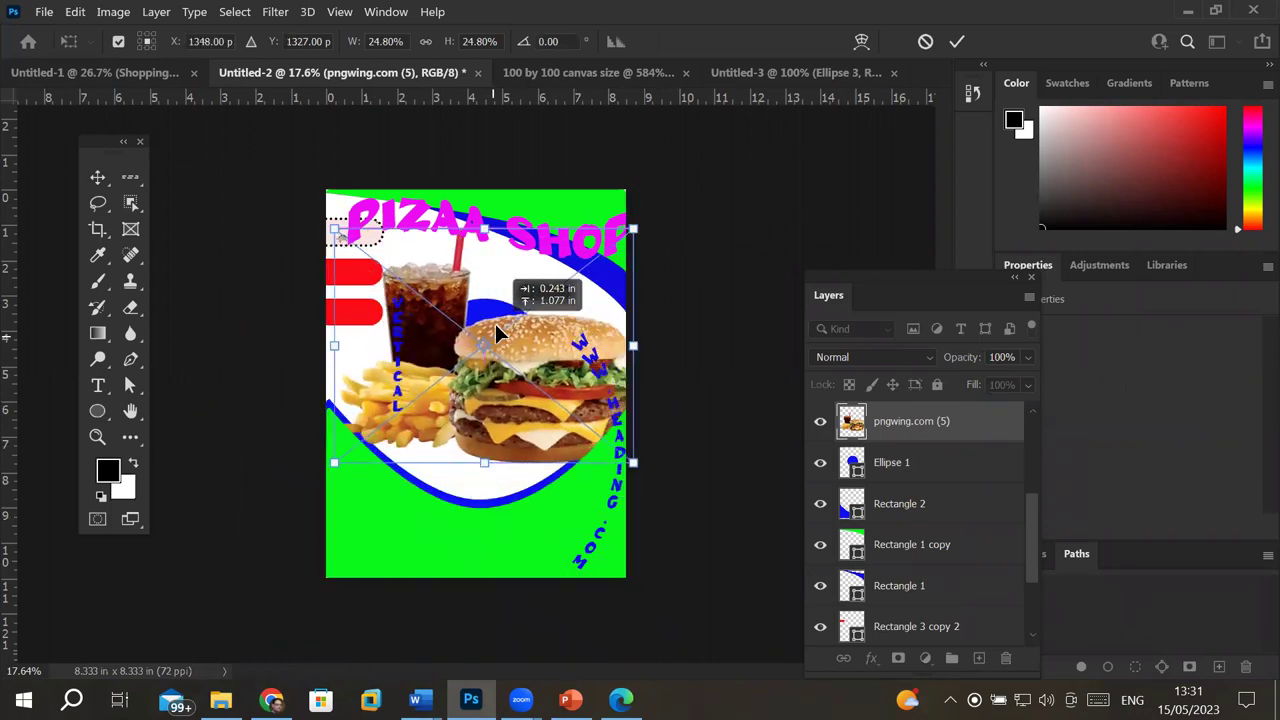
pyautogui.moveTo(497, 333)
pyautogui.mouseDown()
pyautogui.moveTo(477, 333)
pyautogui.moveTo(490, 333)
pyautogui.mouseUp()
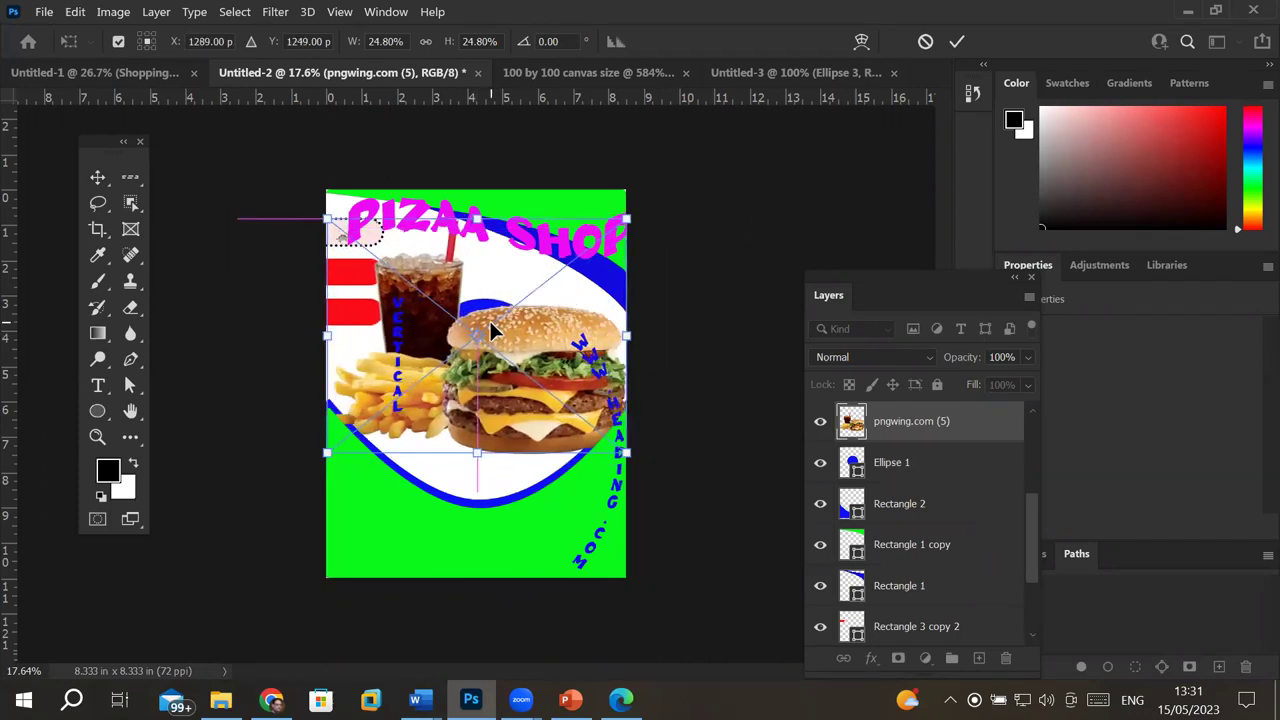
pyautogui.click(956, 42)
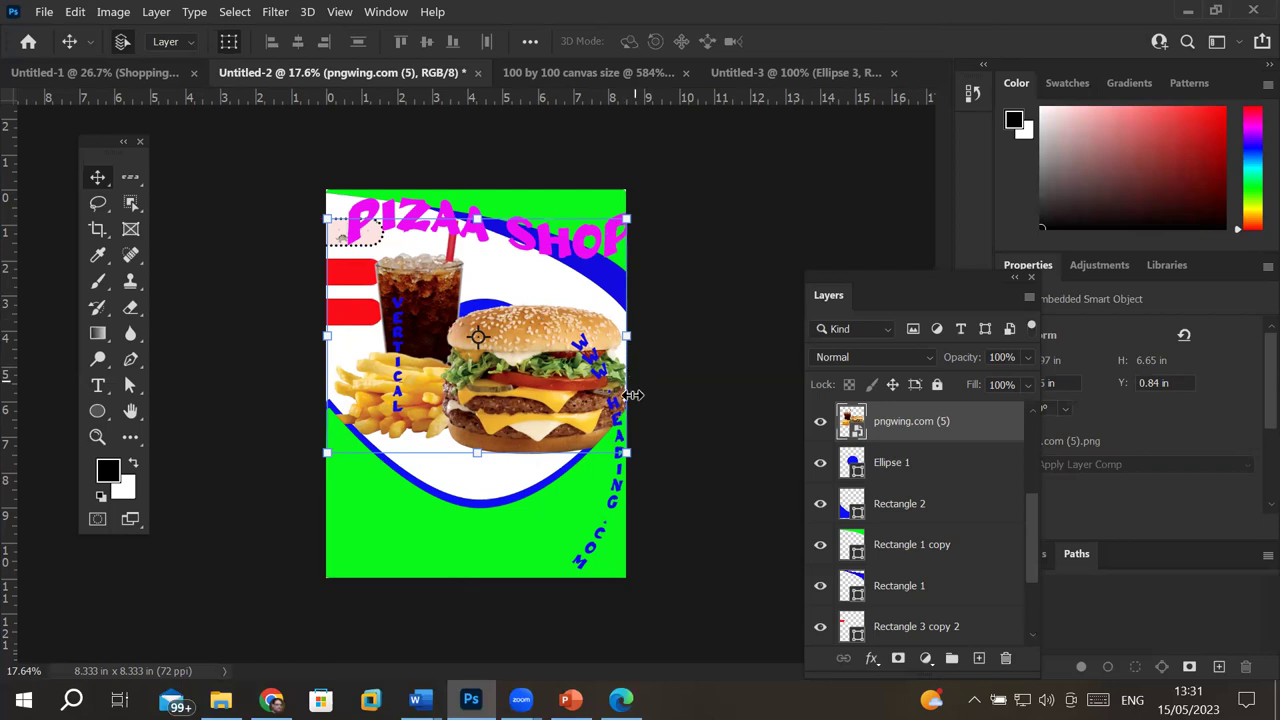
# Step: Toggle Ellipse 1 and burger layer visibility to compare them, leaving the burger layer selected
pyautogui.click(903, 470)
pyautogui.click(903, 476)
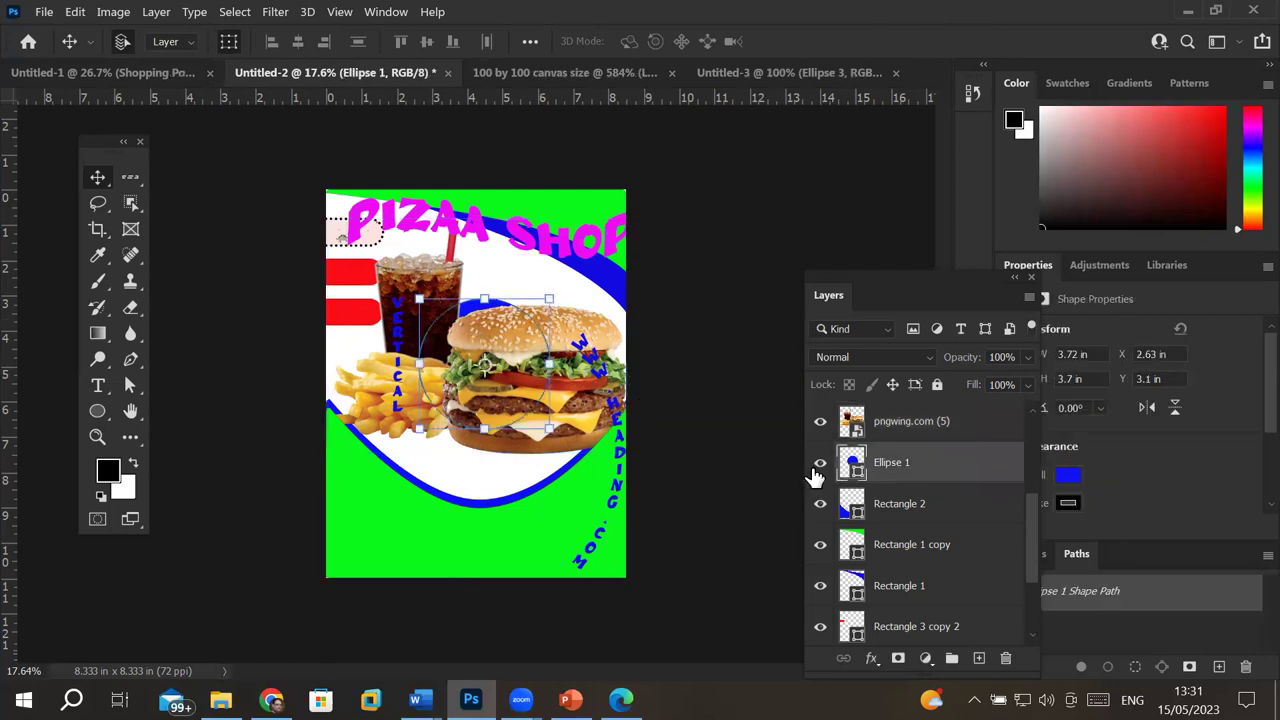
pyautogui.click(819, 465)
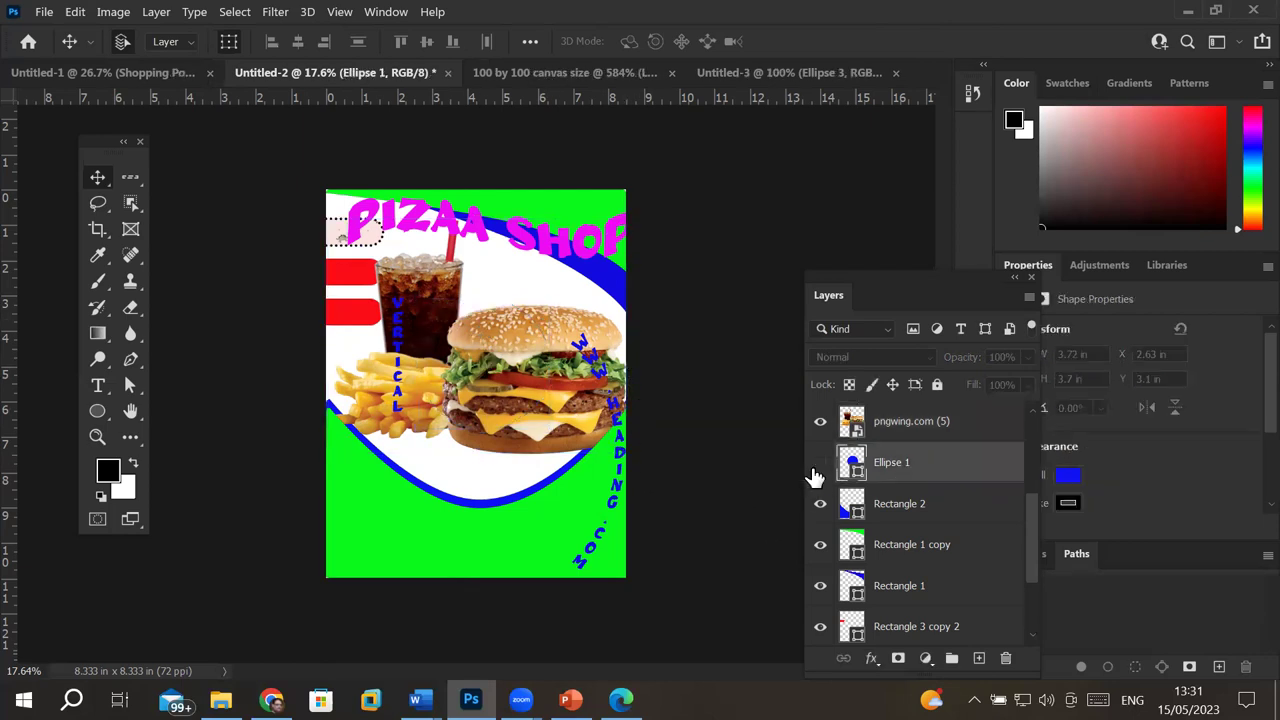
pyautogui.click(819, 465)
pyautogui.click(819, 465)
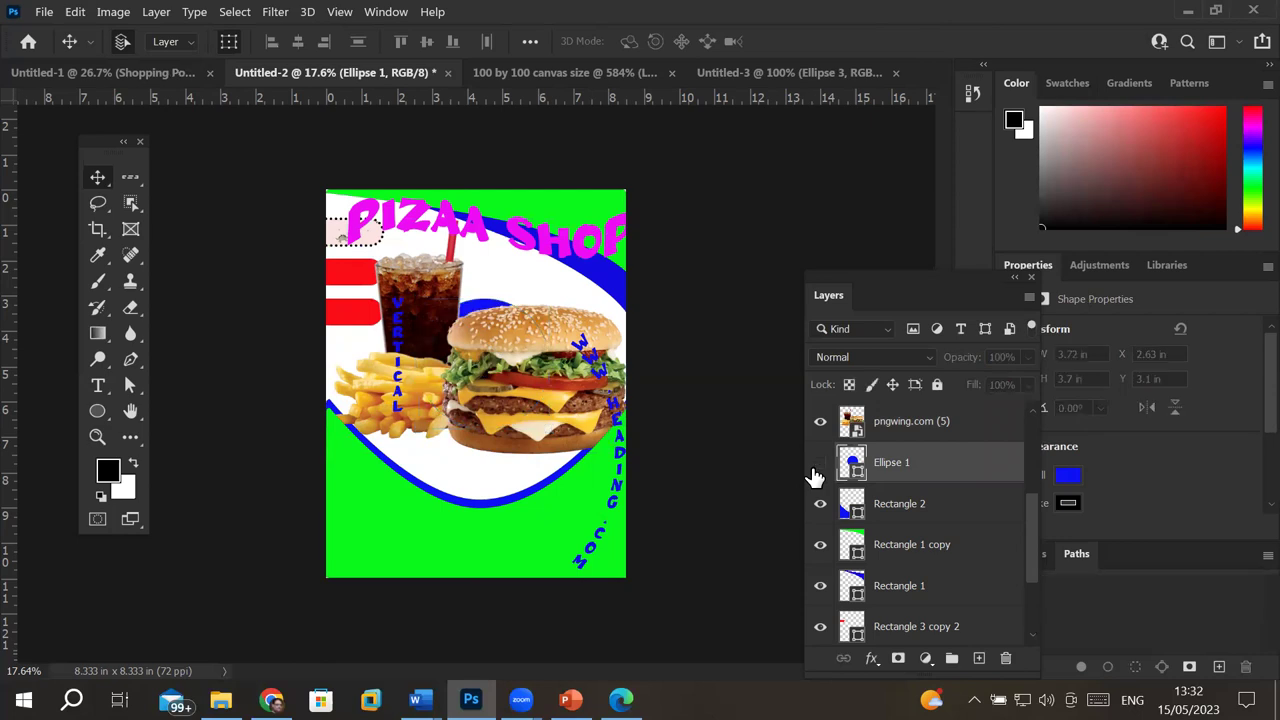
pyautogui.click(819, 465)
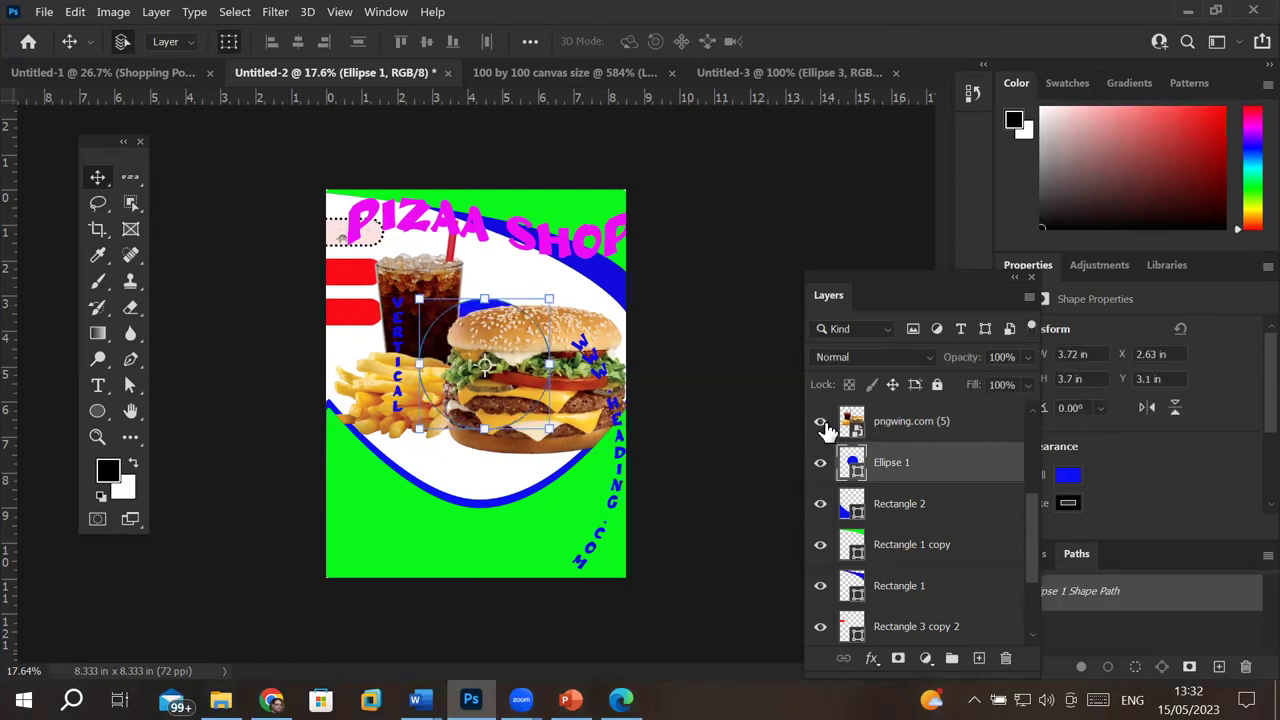
pyautogui.click(820, 423)
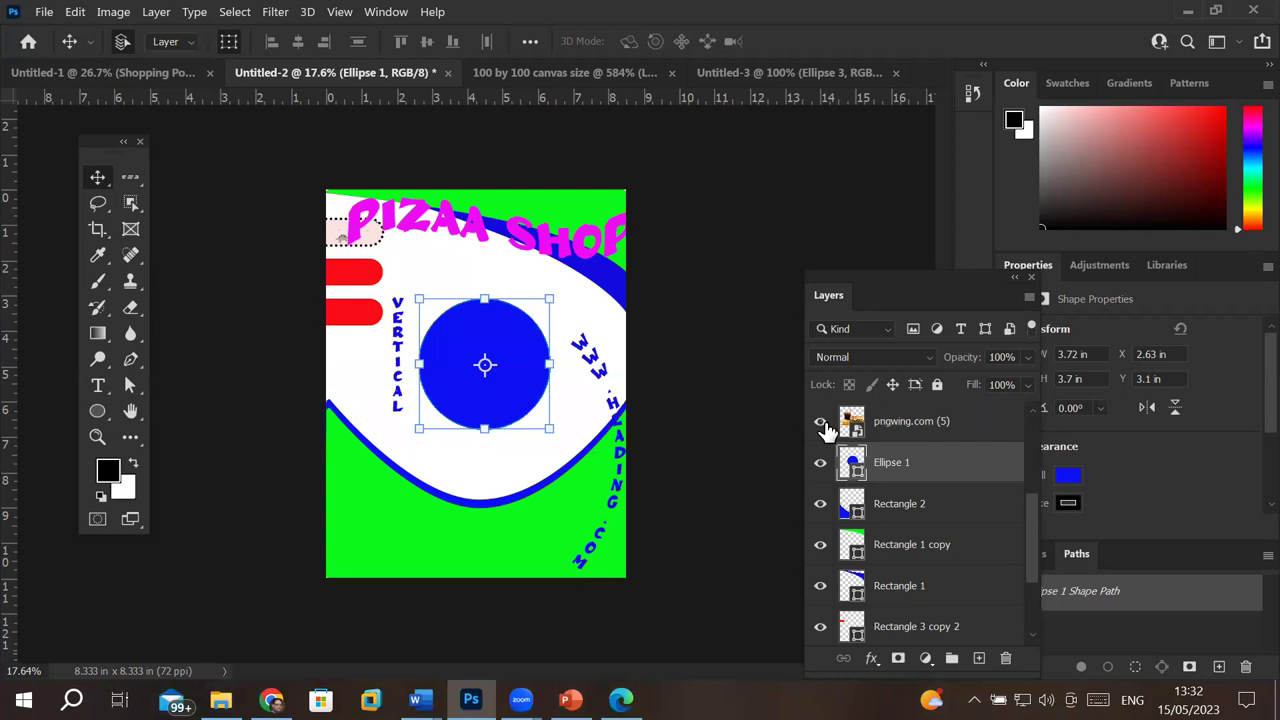
pyautogui.click(820, 423)
pyautogui.click(937, 423)
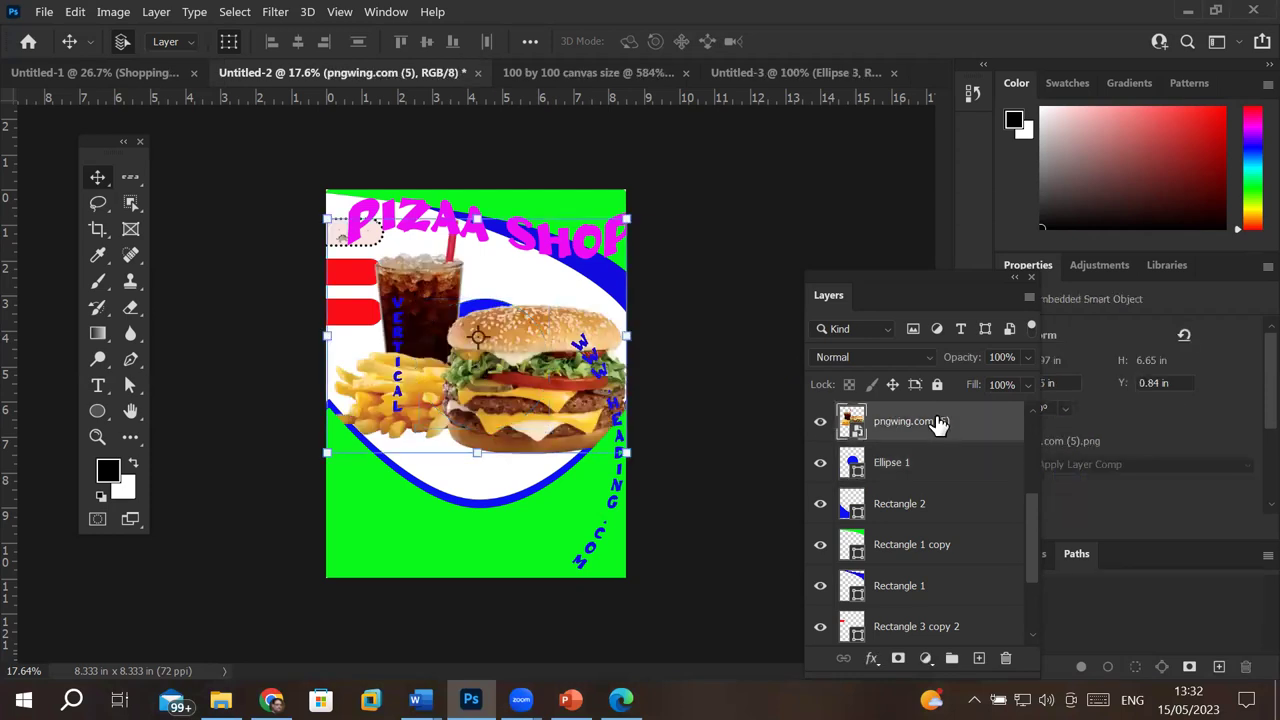
pyautogui.click(908, 467)
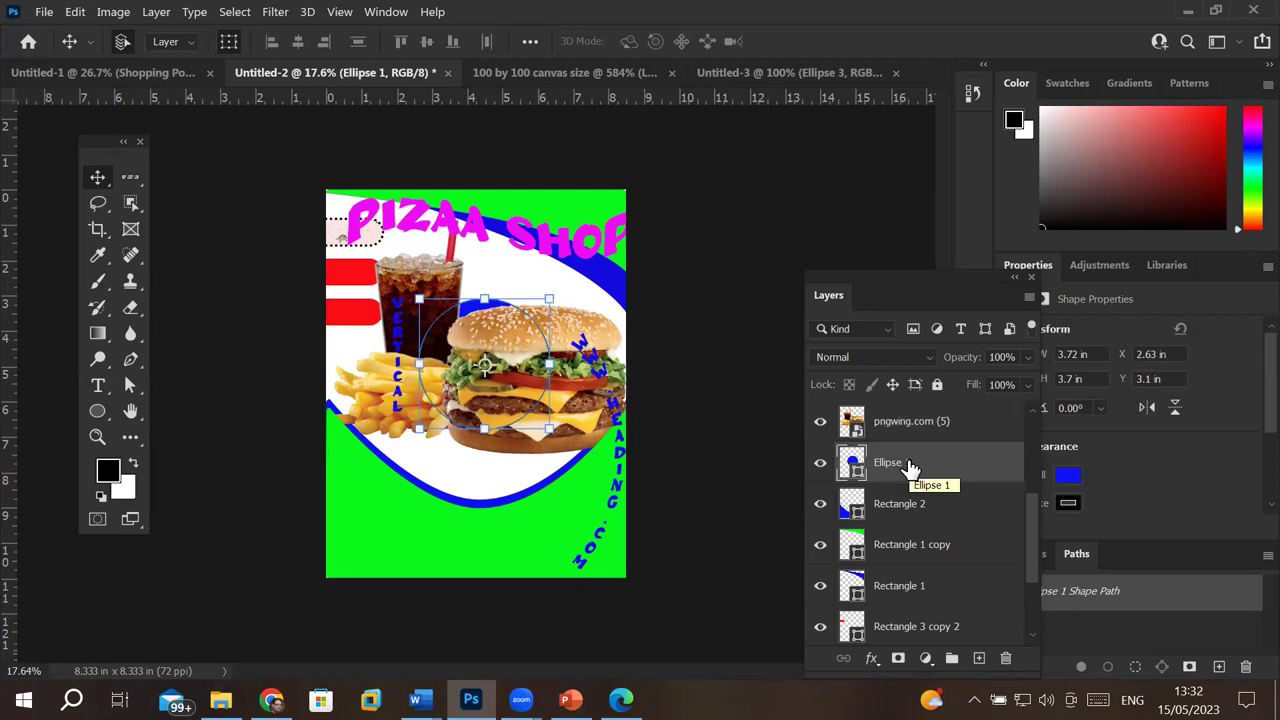
pyautogui.click(926, 425)
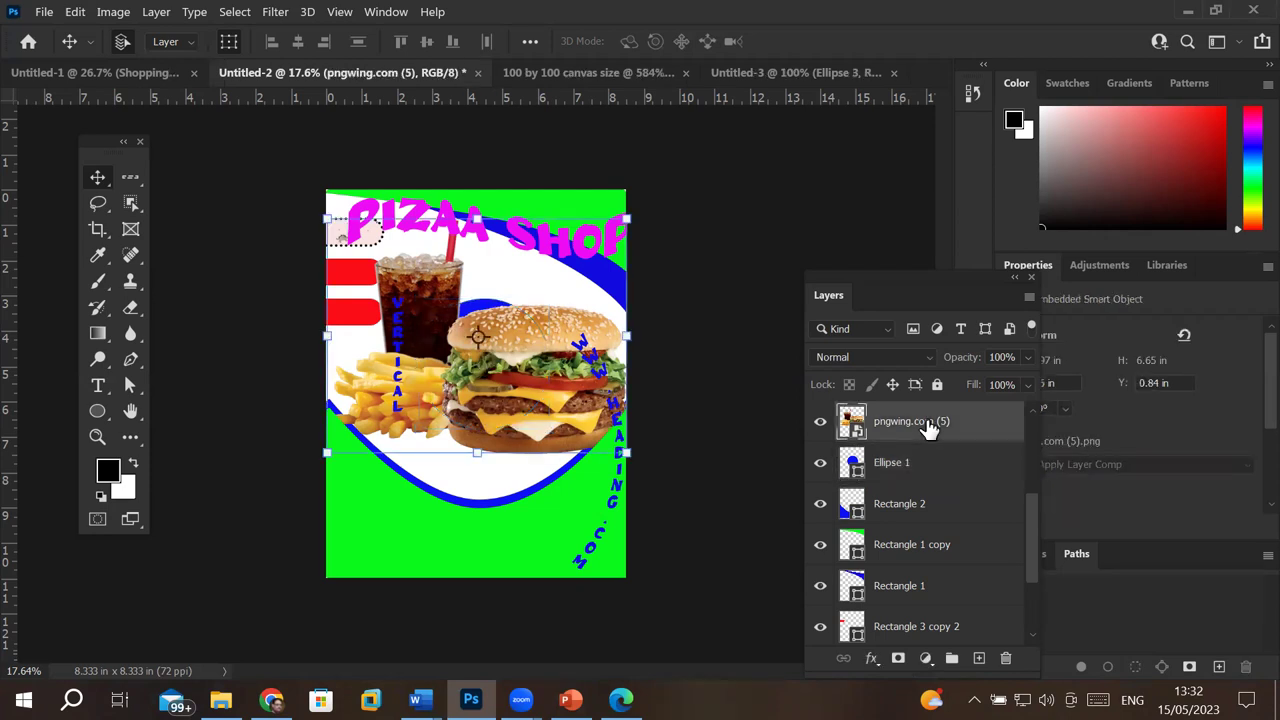
# Step: Attempt to clip the burger layer into Ellipse 1 by Alt-dragging in the Layers panel
pyautogui.moveTo(988, 446); pyautogui.dragTo(985, 440)
pyautogui.press('alt')
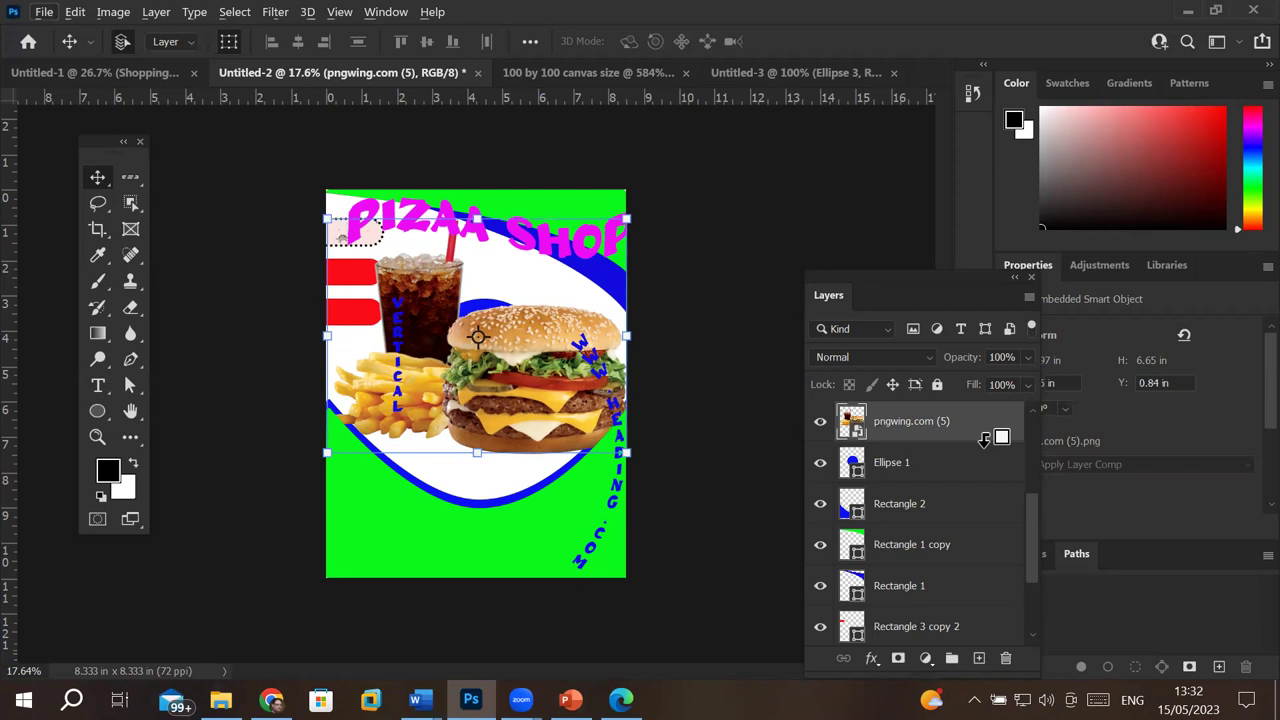
pyautogui.moveTo(985, 440); pyautogui.dragTo(975, 446)
pyautogui.press('alt')
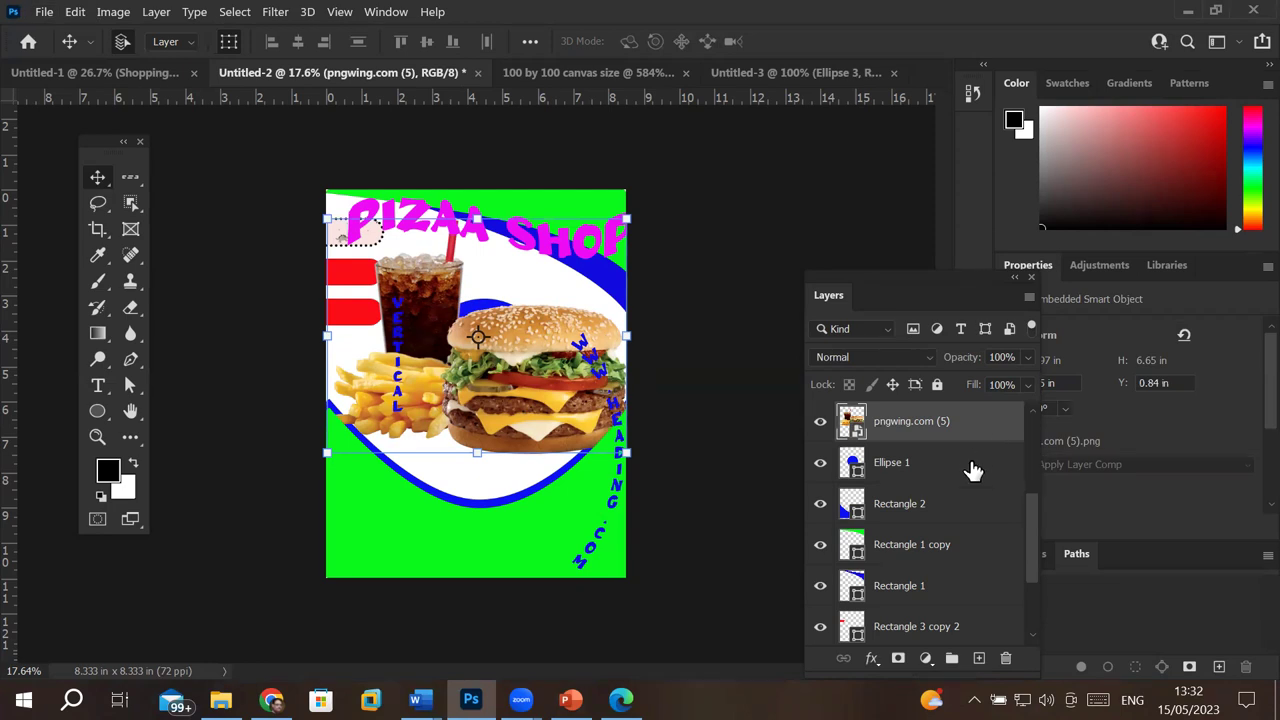
pyautogui.click(973, 470)
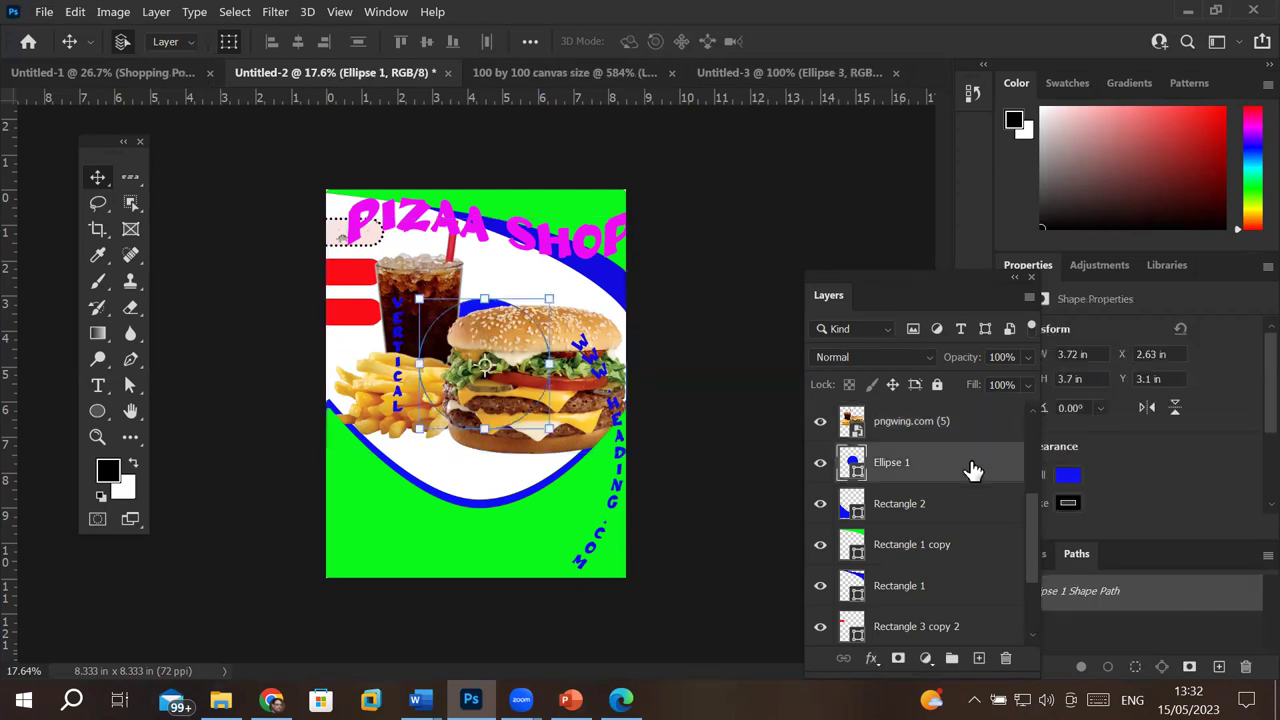
pyautogui.click(972, 427)
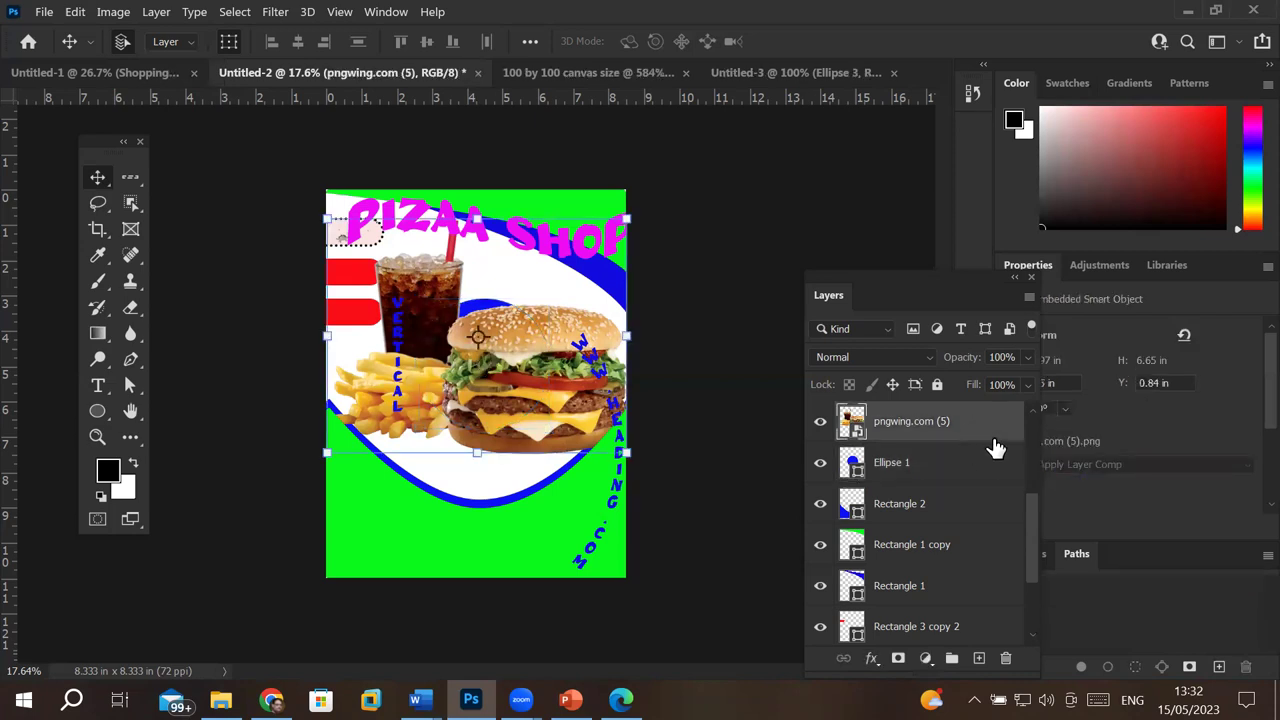
pyautogui.moveTo(978, 414); pyautogui.dragTo(957, 431)
# Step: Alt-click between pngwing.com (5) and Ellipse 1 to make the burger a clipping mask
pyautogui.keyDown('alt'); pyautogui.click(958, 443); pyautogui.keyUp('alt')
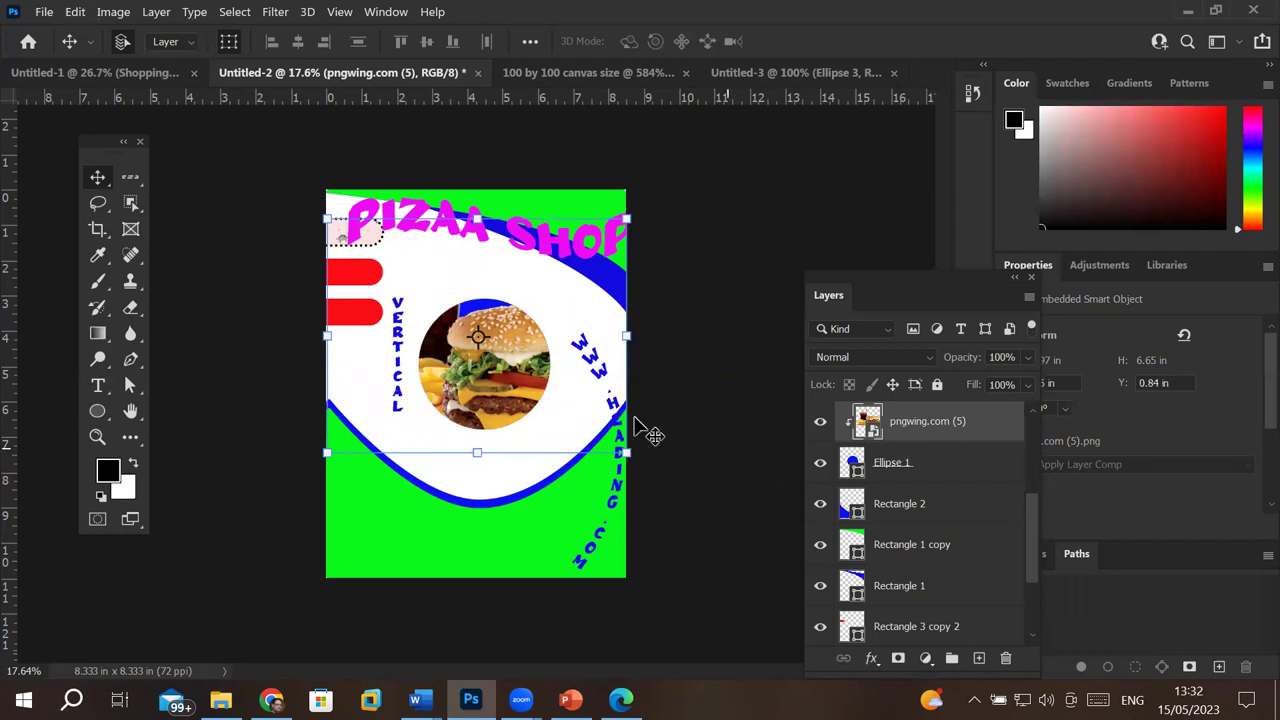
pyautogui.scroll(3, 481, 345)
pyautogui.scroll(2, 481, 345)
pyautogui.scroll(1, 481, 345)
pyautogui.scroll(1, 481, 345)
pyautogui.scroll(-3, 481, 345)
pyautogui.scroll(-1, 481, 345)
pyautogui.scroll(-2, 481, 345)
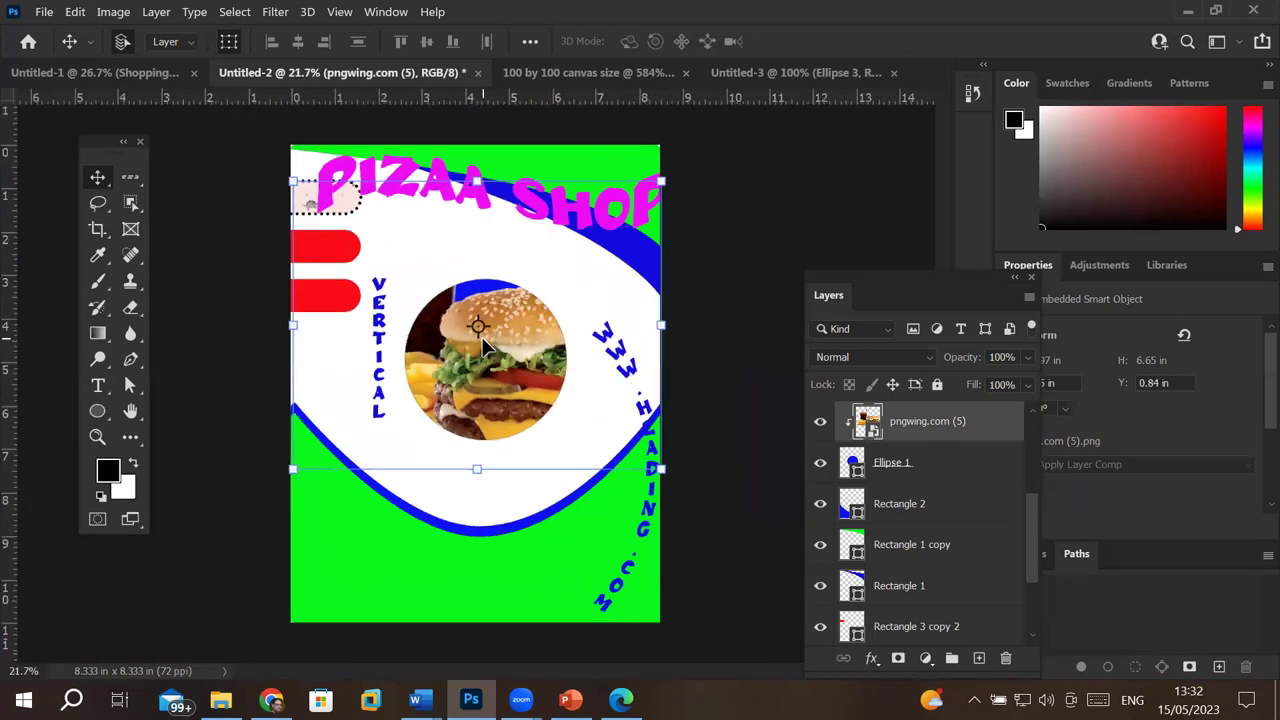
pyautogui.scroll(-2, 481, 345)
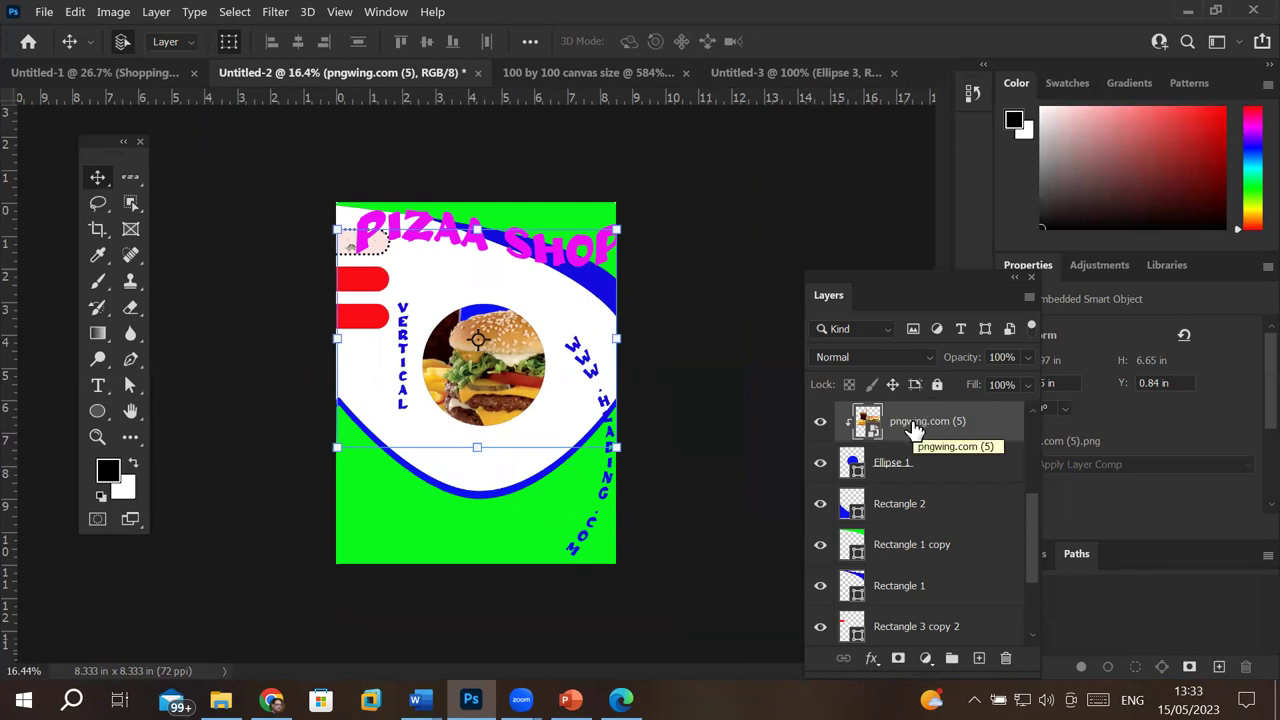
# Step: Select the Rectangle 1 copy layer, then deselect all layers
pyautogui.click(912, 565)
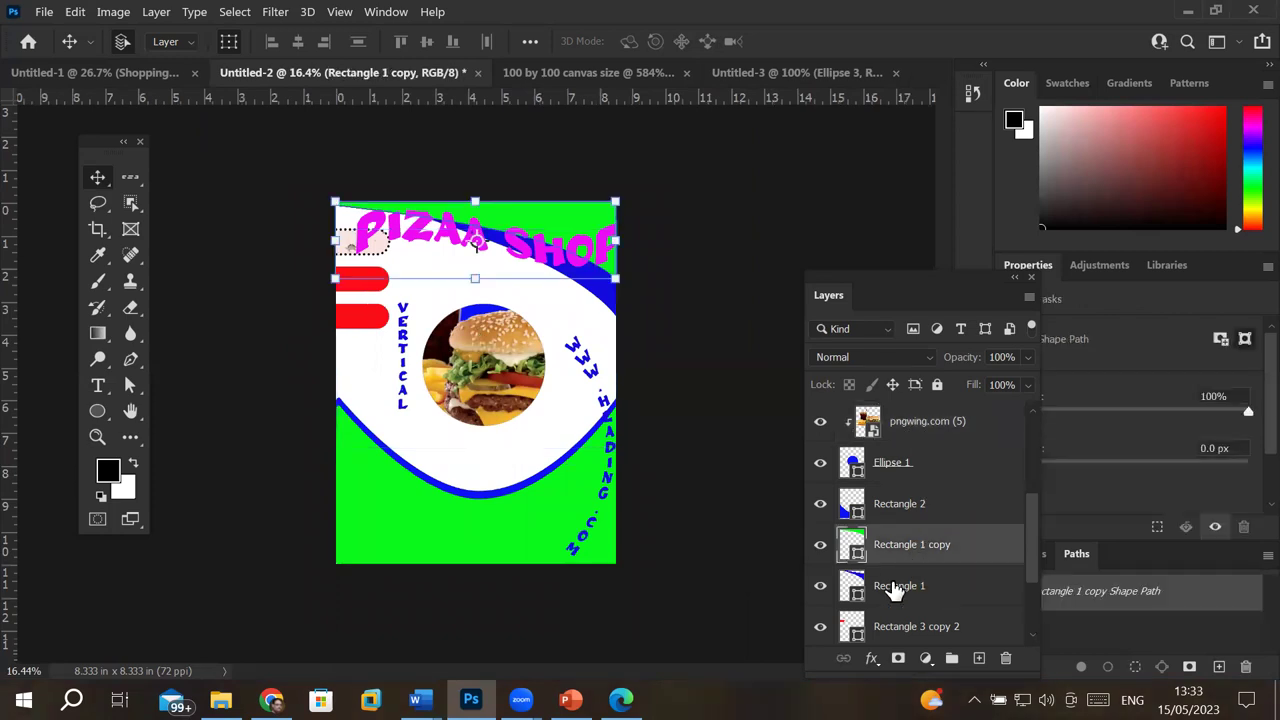
pyautogui.click(703, 460)
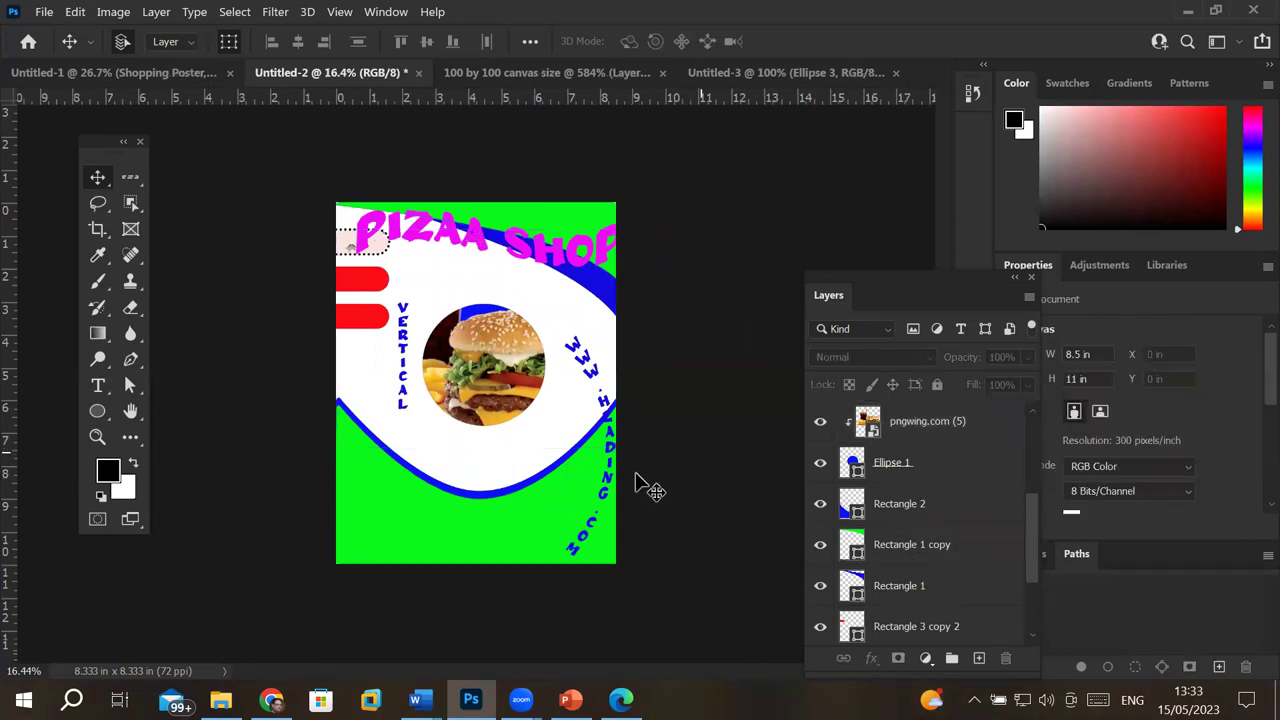
pyautogui.scroll(2, 510, 333)
pyautogui.scroll(1, 510, 333)
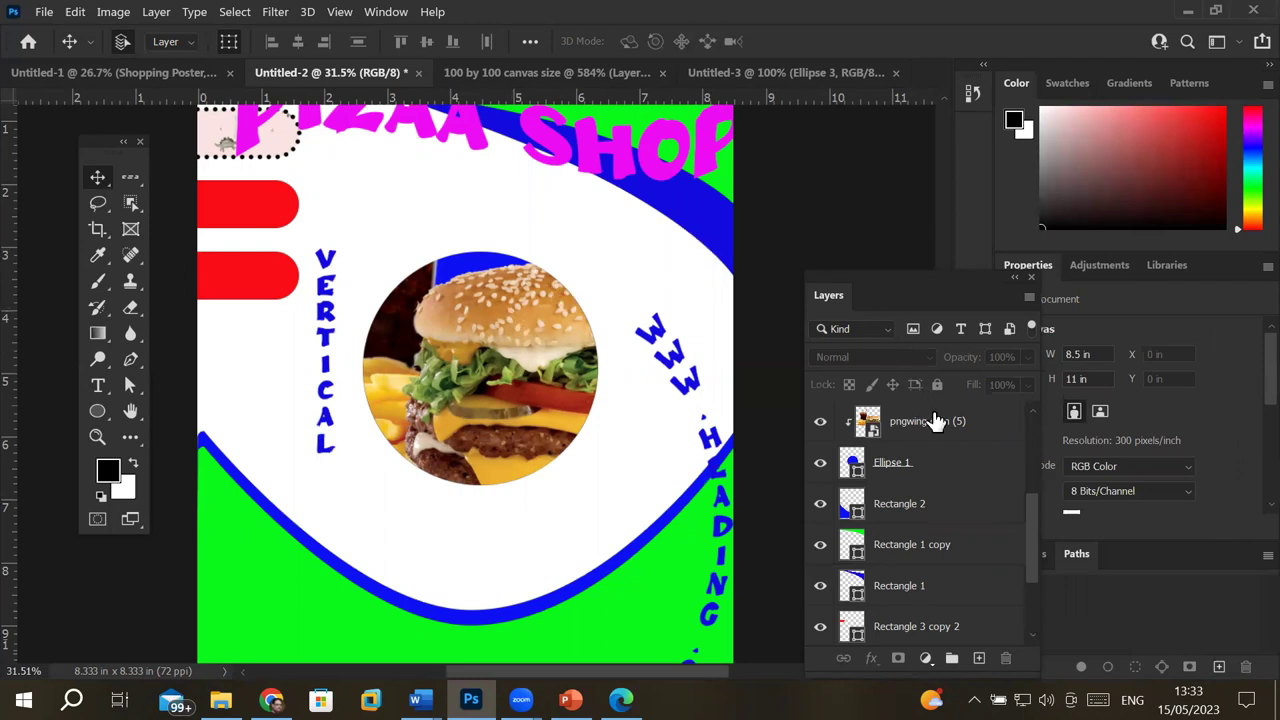
# Step: Scale the pngwing.com (5) burger to about 14.39% and move it to fill the circle
pyautogui.click(935, 425)
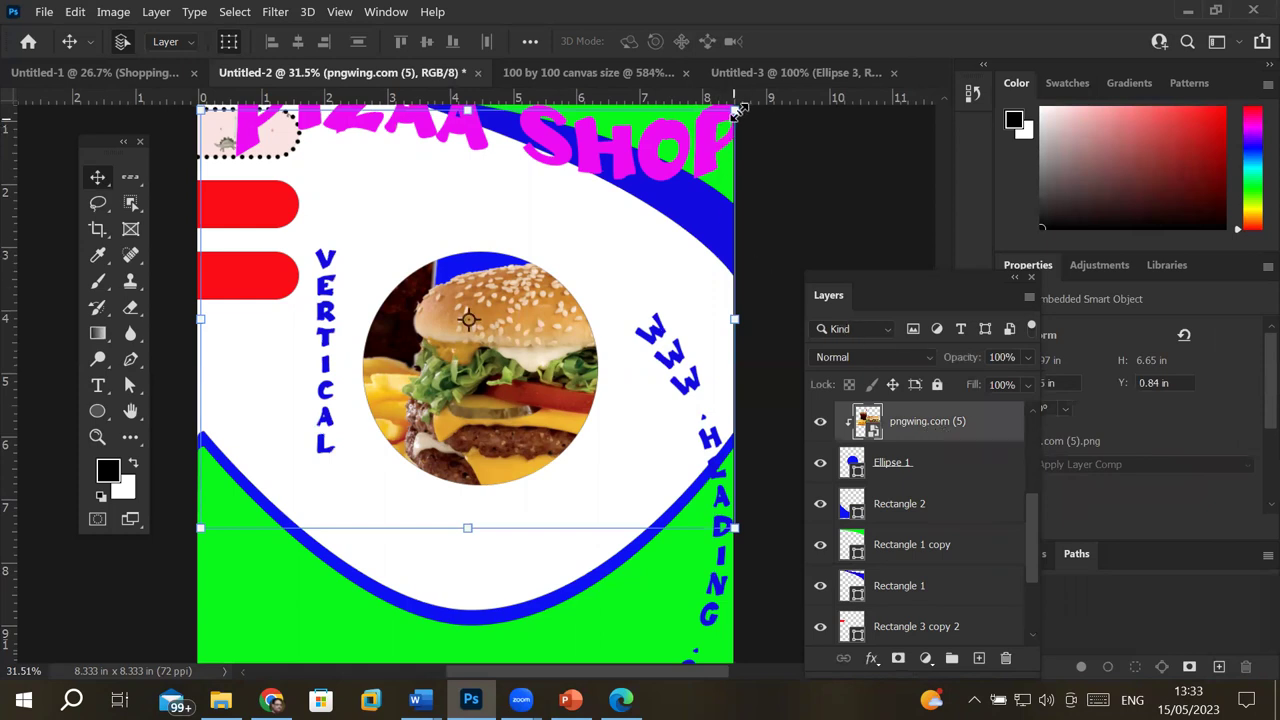
pyautogui.moveTo(735, 110)
pyautogui.mouseDown()
pyautogui.moveTo(580, 252)
pyautogui.moveTo(590, 268)
pyautogui.mouseUp()
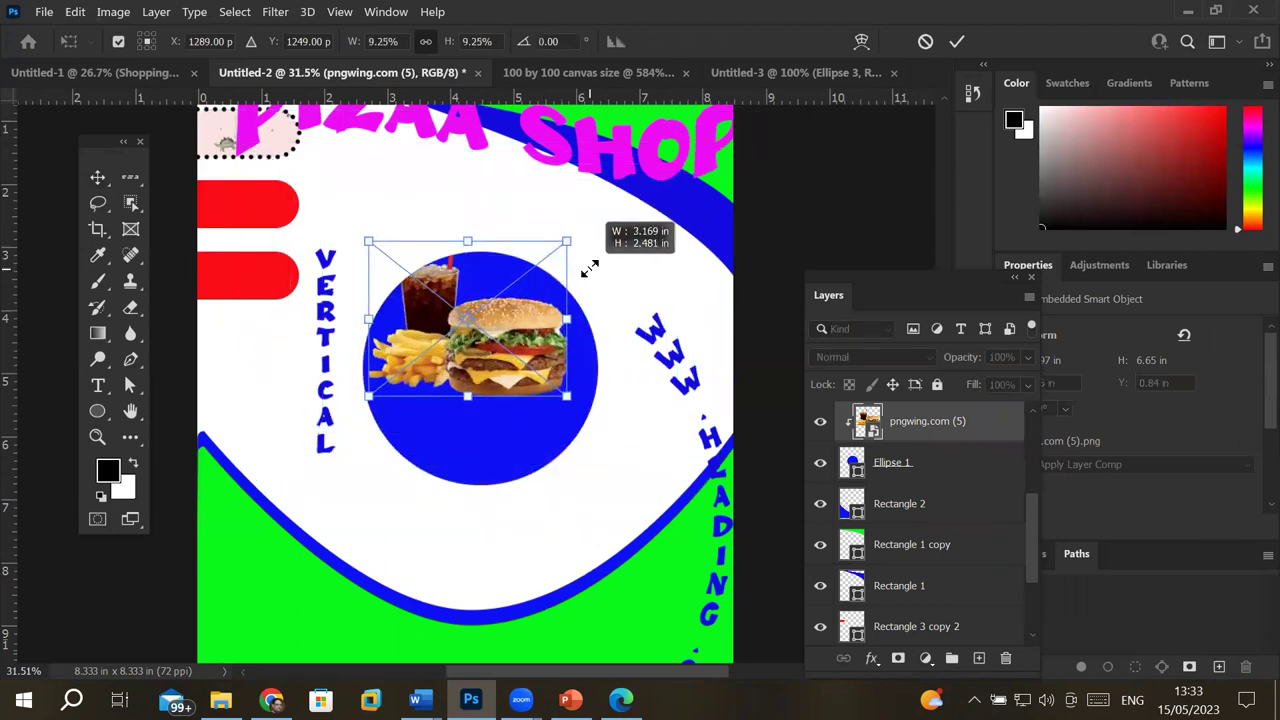
pyautogui.moveTo(490, 378)
pyautogui.mouseDown()
pyautogui.moveTo(490, 398)
pyautogui.moveTo(505, 383)
pyautogui.mouseUp()
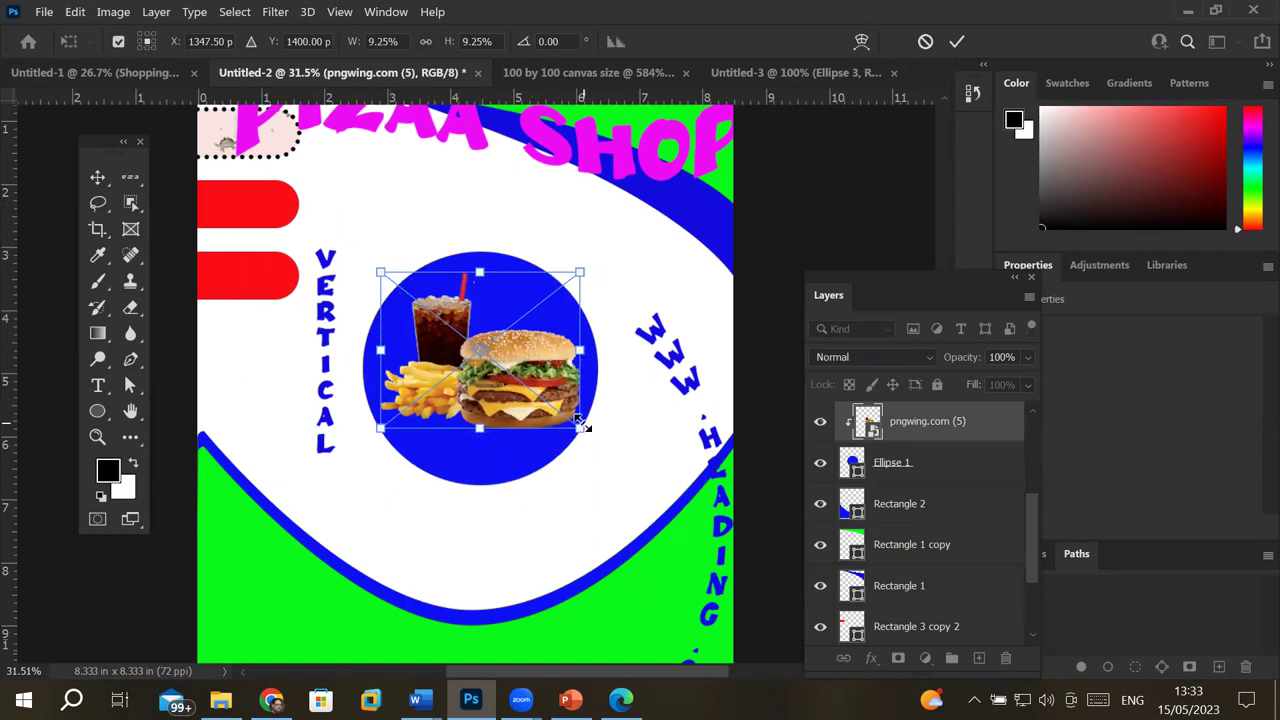
pyautogui.moveTo(581, 424); pyautogui.dragTo(643, 472)
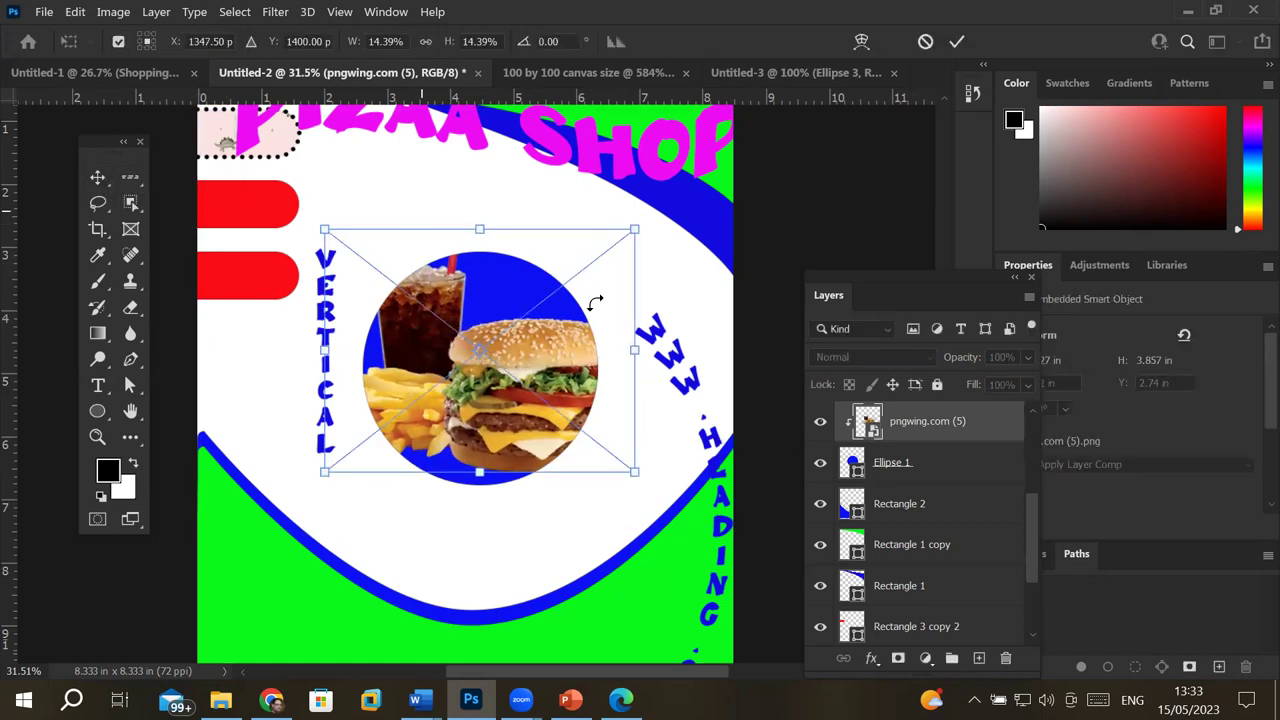
pyautogui.click(899, 466)
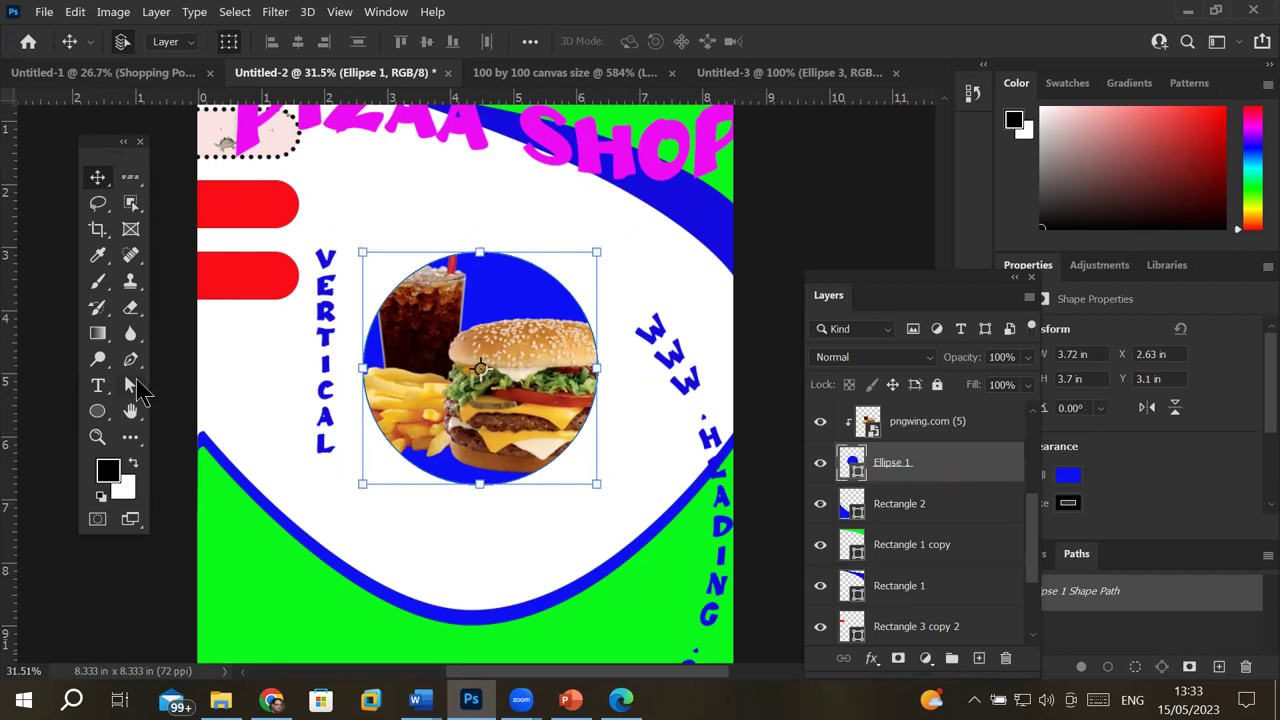
# Step: Convert Ellipse 1 to a path and drag its anchors into a tall blob with curved-in left
pyautogui.click(130, 387)
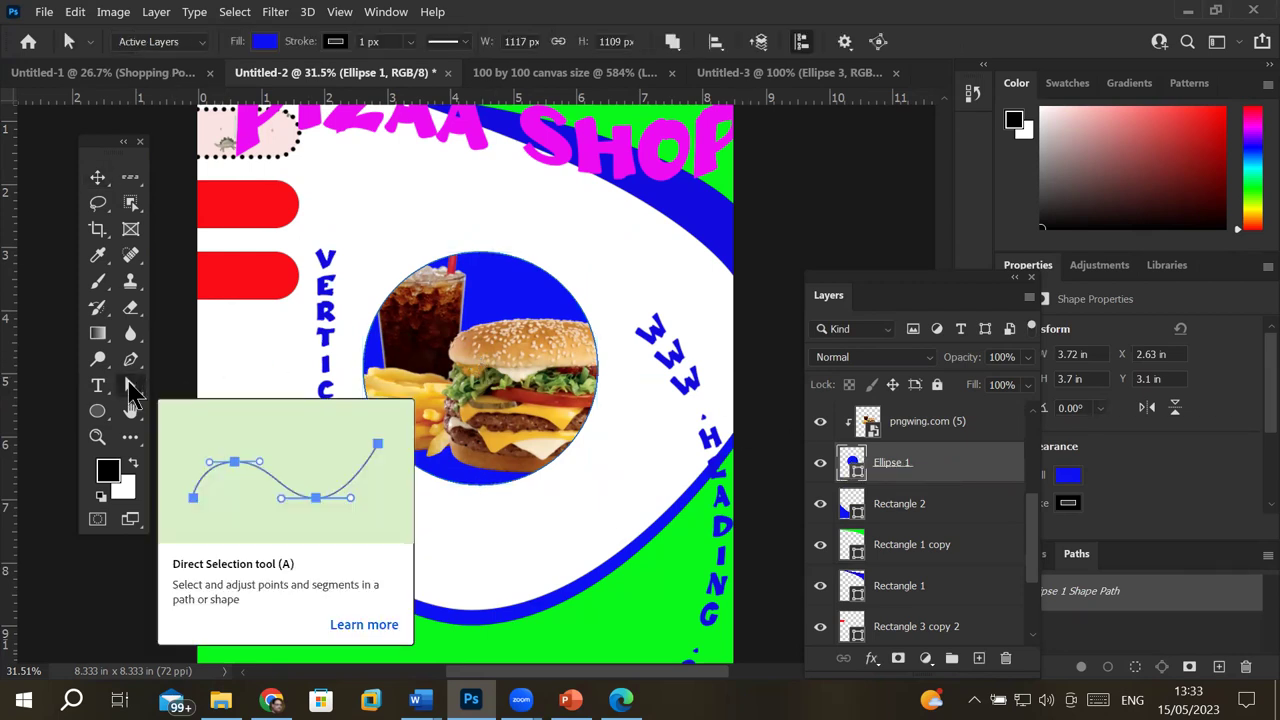
pyautogui.click(482, 486)
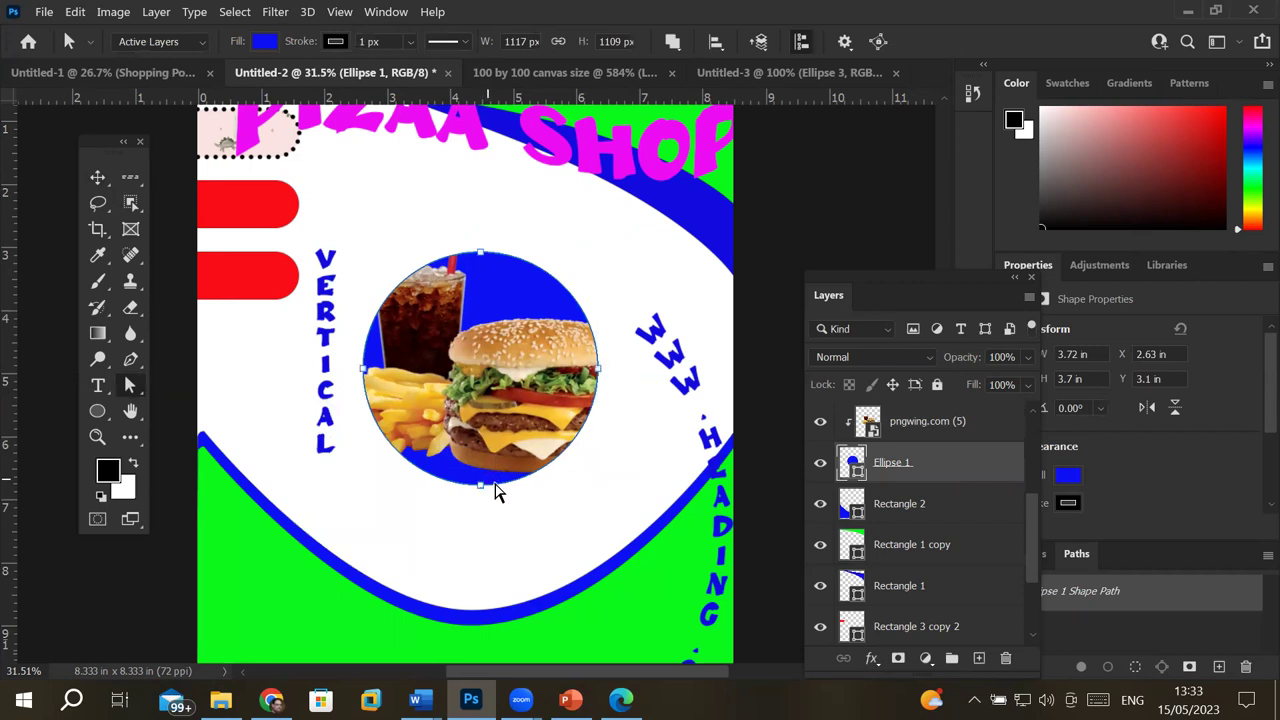
pyautogui.moveTo(482, 256); pyautogui.dragTo(486, 196)
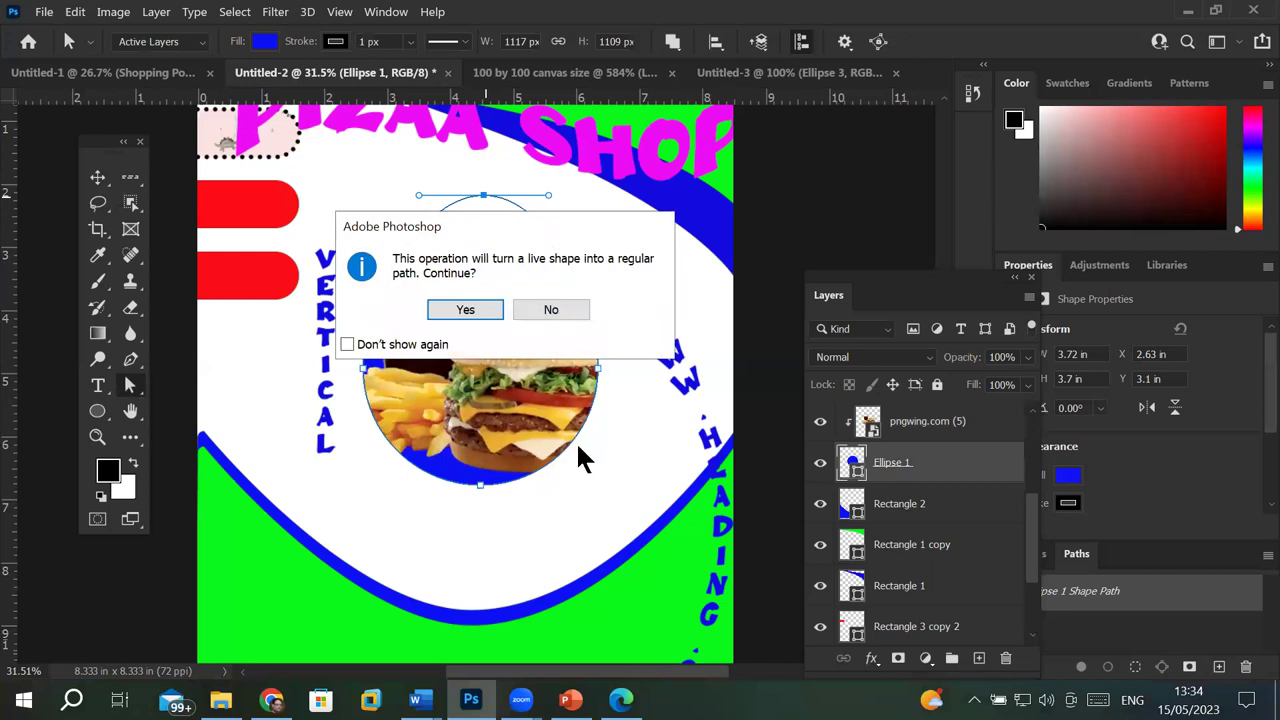
pyautogui.click(470, 310)
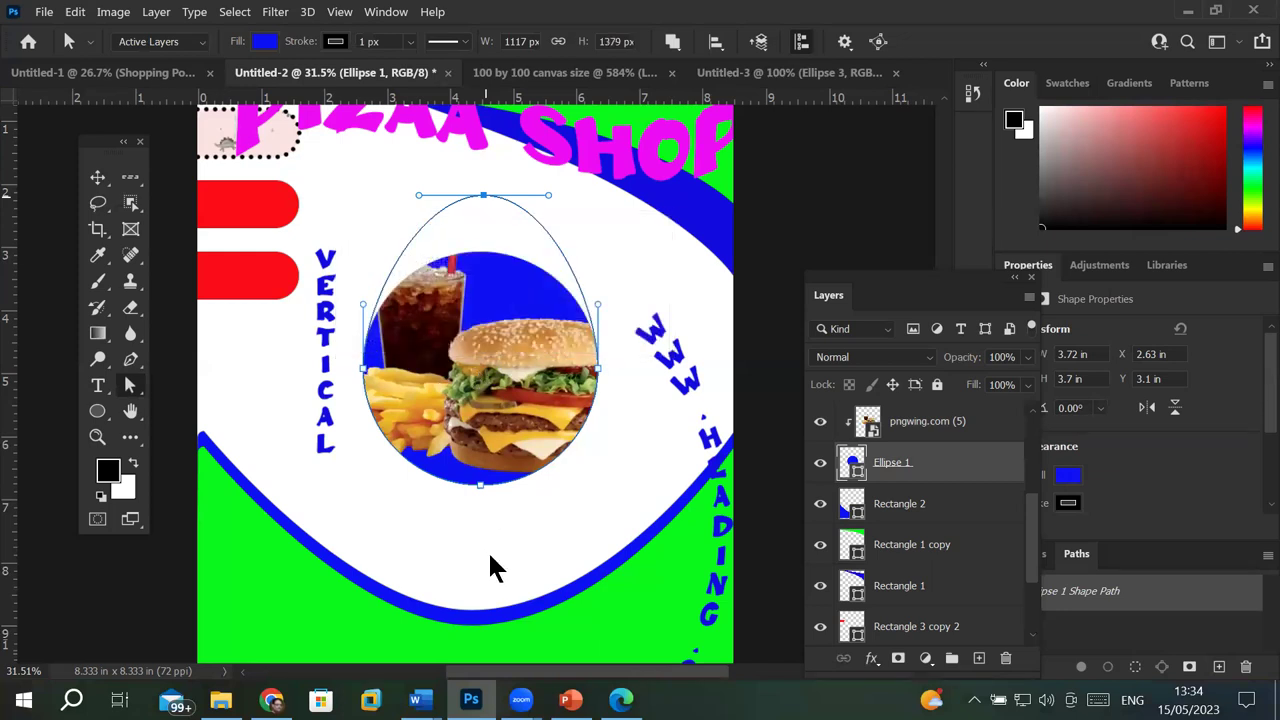
pyautogui.moveTo(480, 485); pyautogui.dragTo(480, 528)
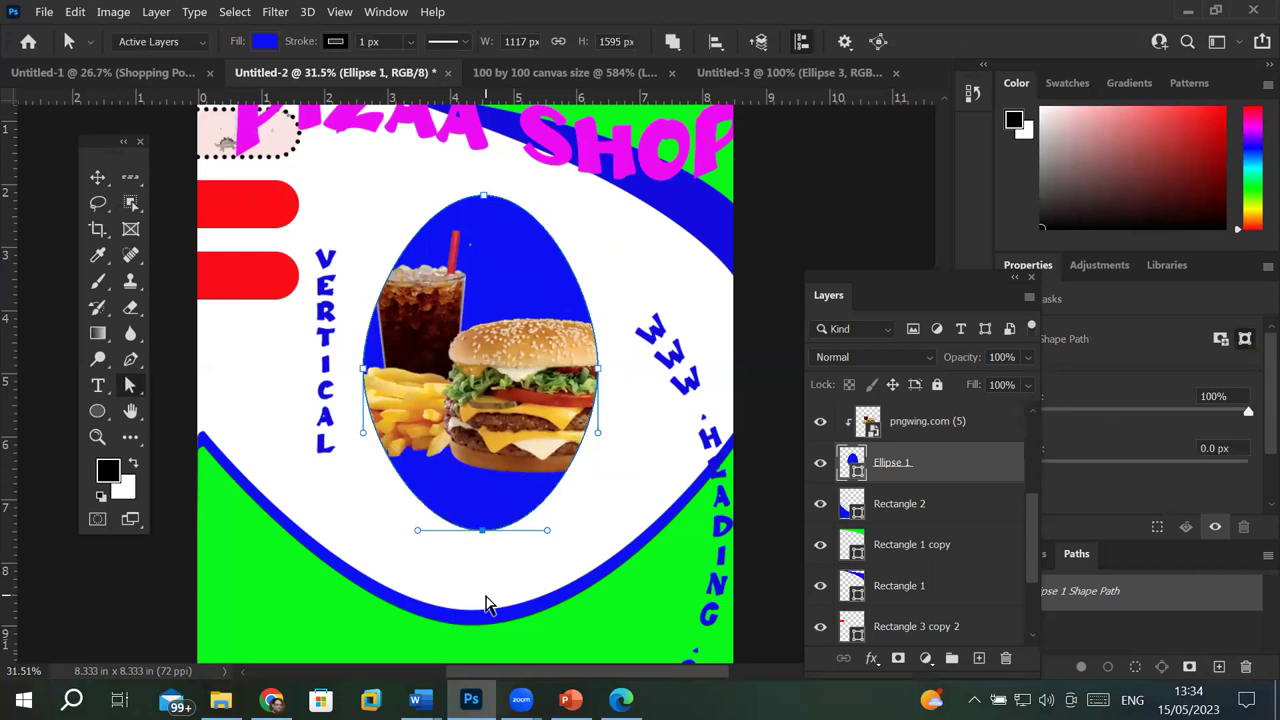
pyautogui.click(599, 374)
pyautogui.moveTo(599, 372); pyautogui.dragTo(614, 368)
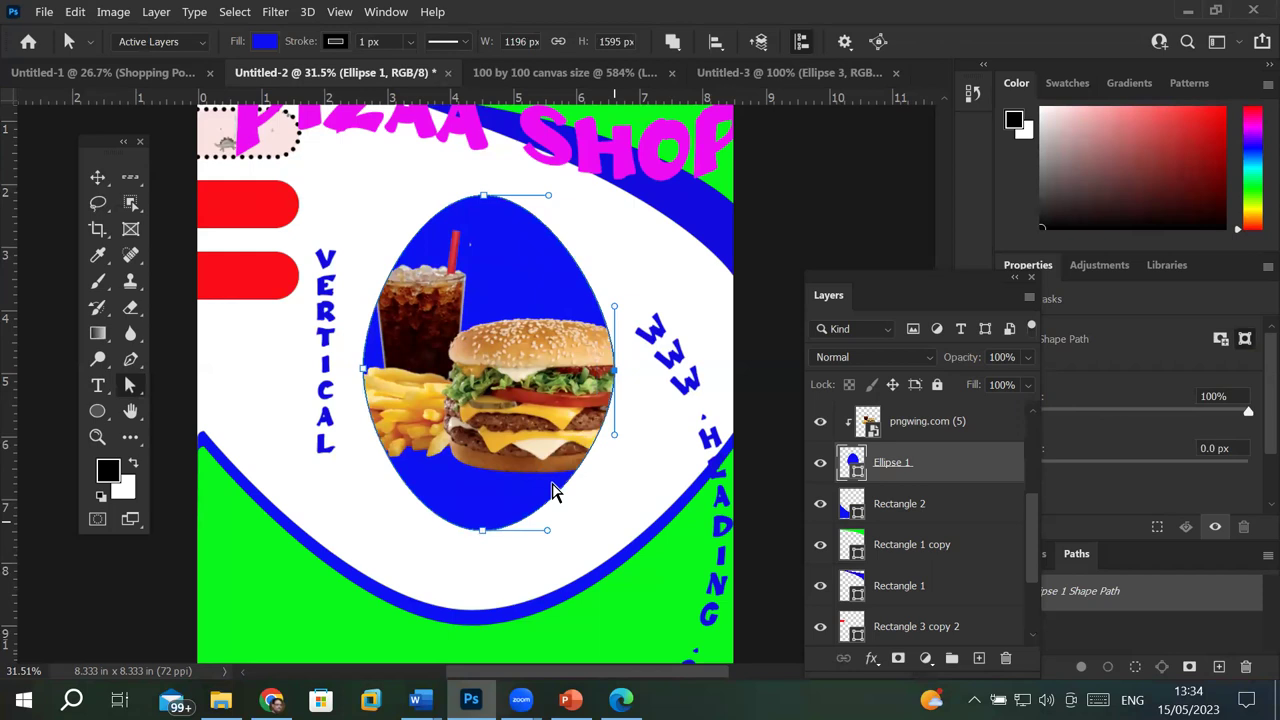
pyautogui.moveTo(364, 372)
pyautogui.mouseDown()
pyautogui.moveTo(487, 385)
pyautogui.moveTo(509, 352)
pyautogui.mouseUp()
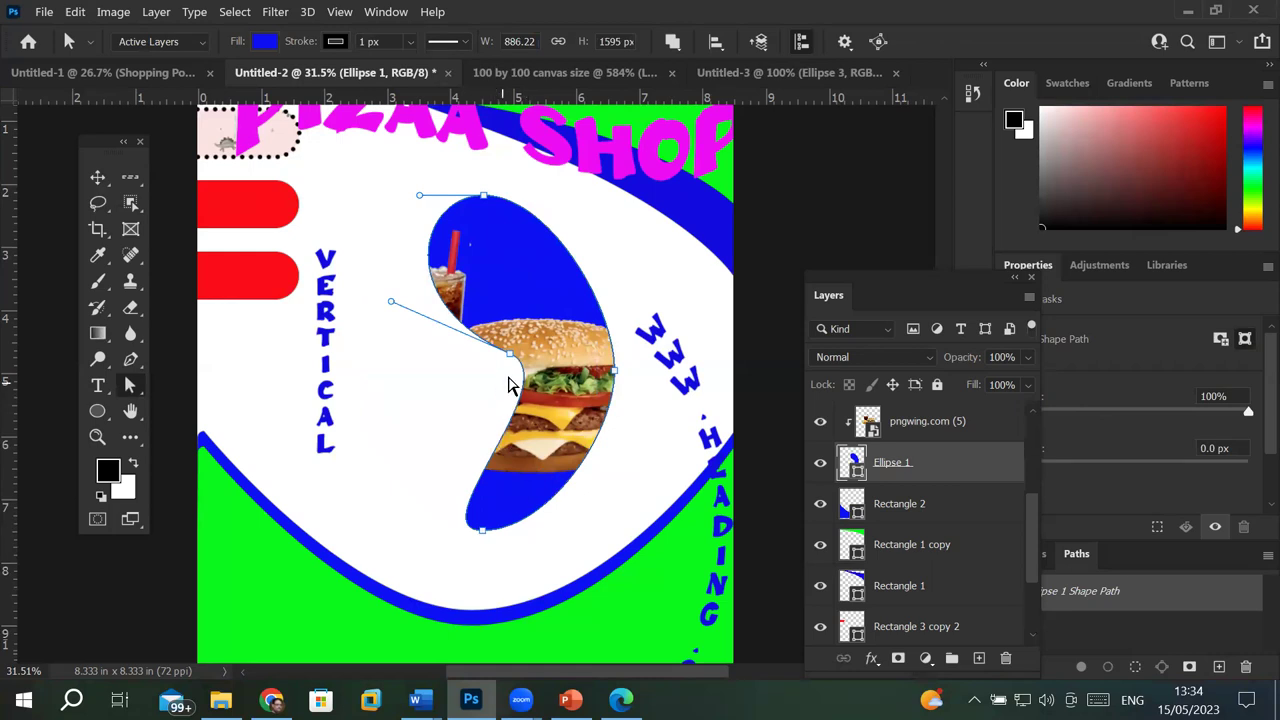
pyautogui.moveTo(513, 358); pyautogui.dragTo(406, 373)
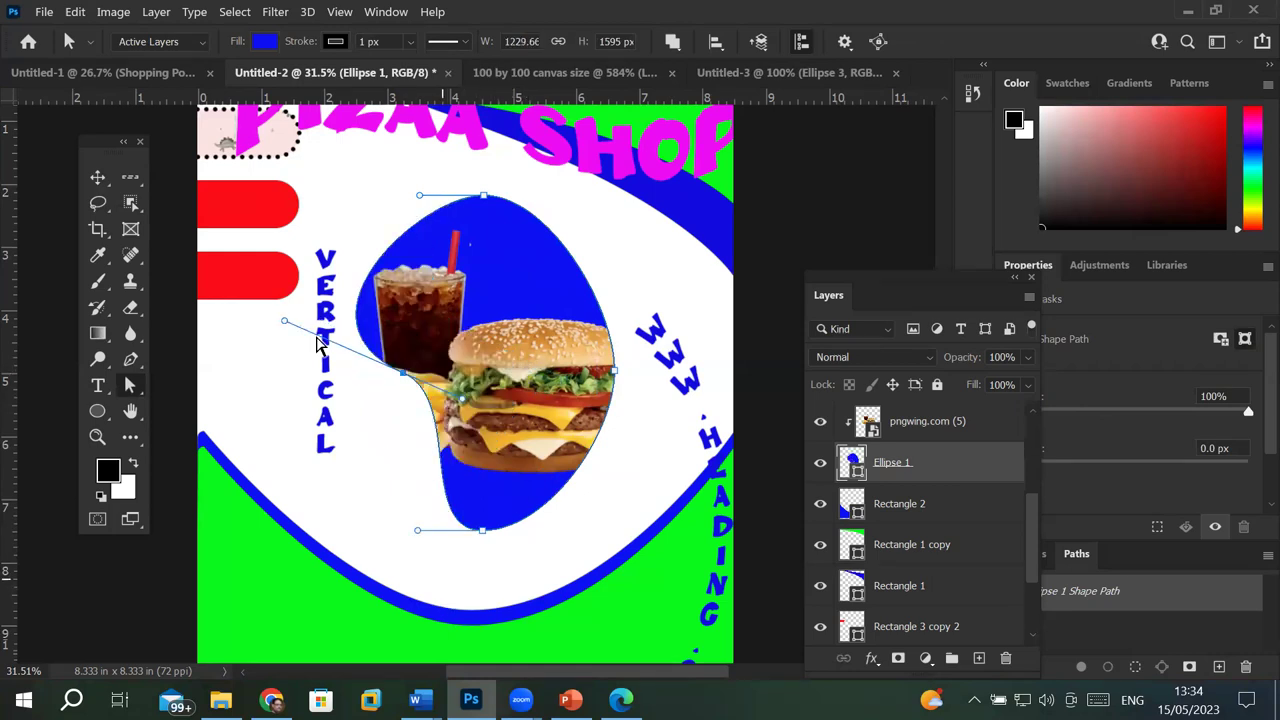
pyautogui.click(97, 177)
pyautogui.click(315, 178)
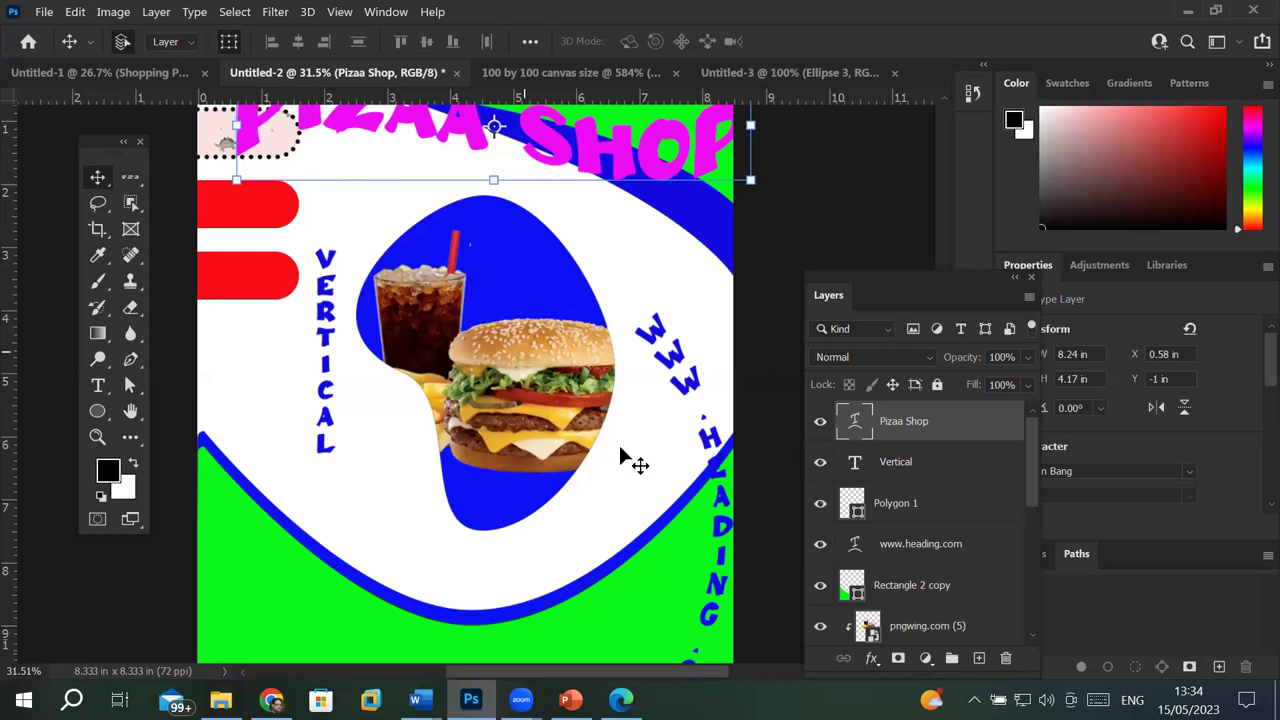
pyautogui.click(563, 636)
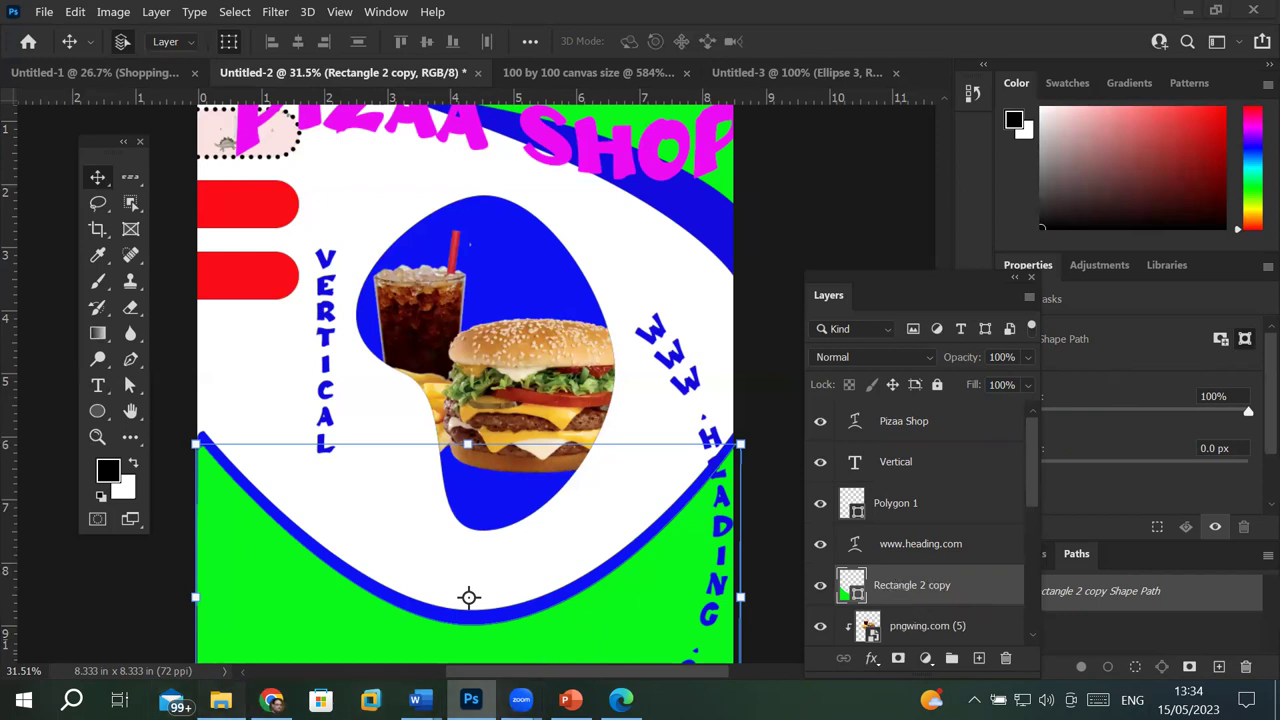
# Step: Drag pngwing.com (7).png from FastFood Images onto the Photoshop canvas
pyautogui.click(221, 700)
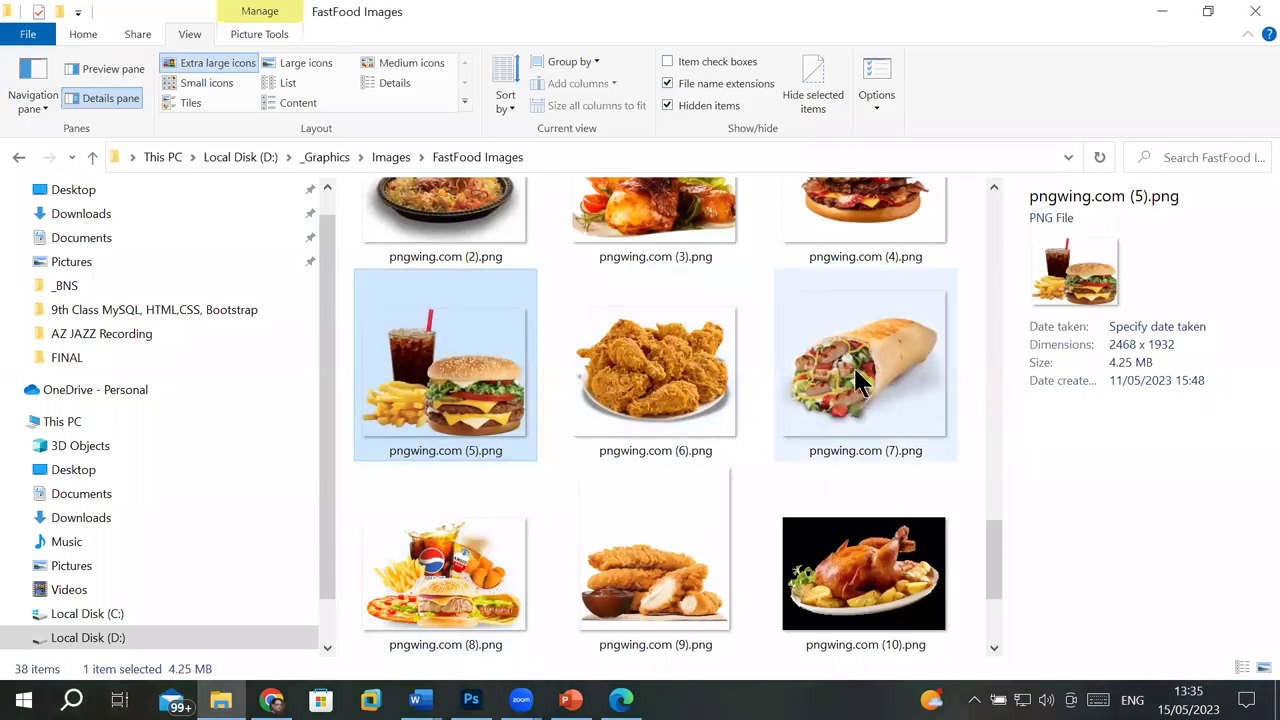
pyautogui.moveTo(857, 380); pyautogui.dragTo(478, 688)
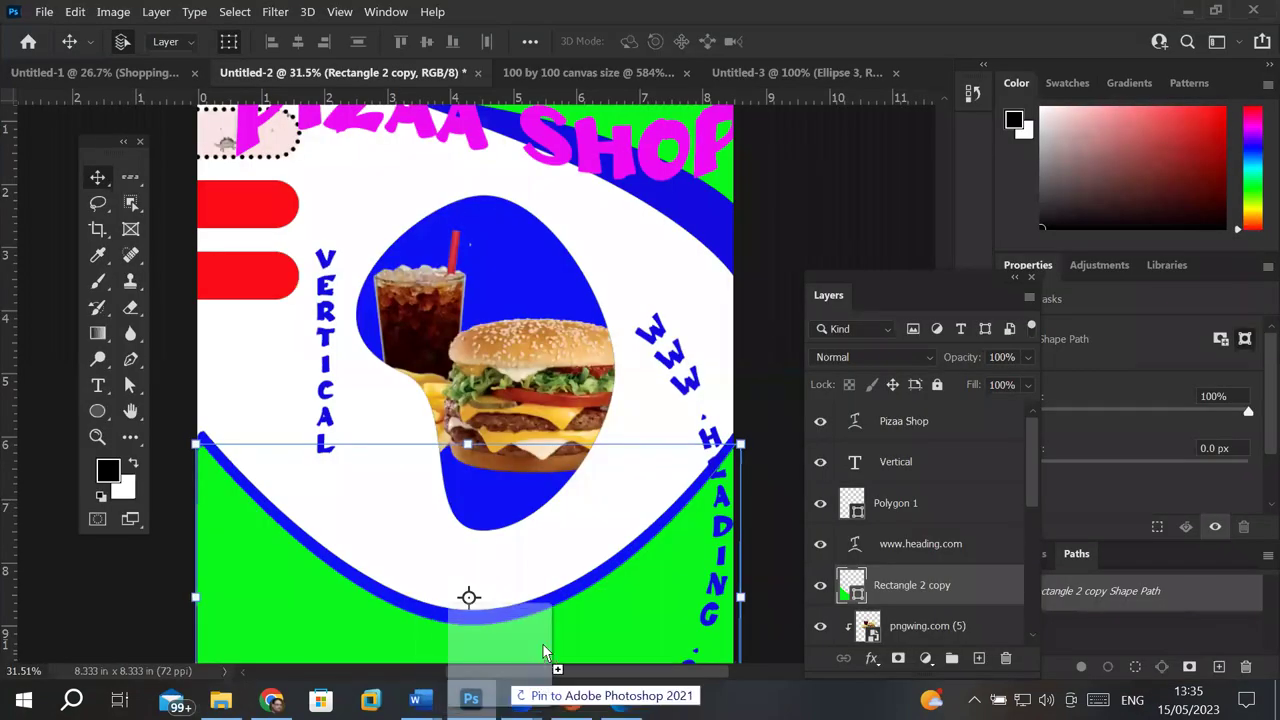
pyautogui.moveTo(478, 688); pyautogui.dragTo(572, 492)
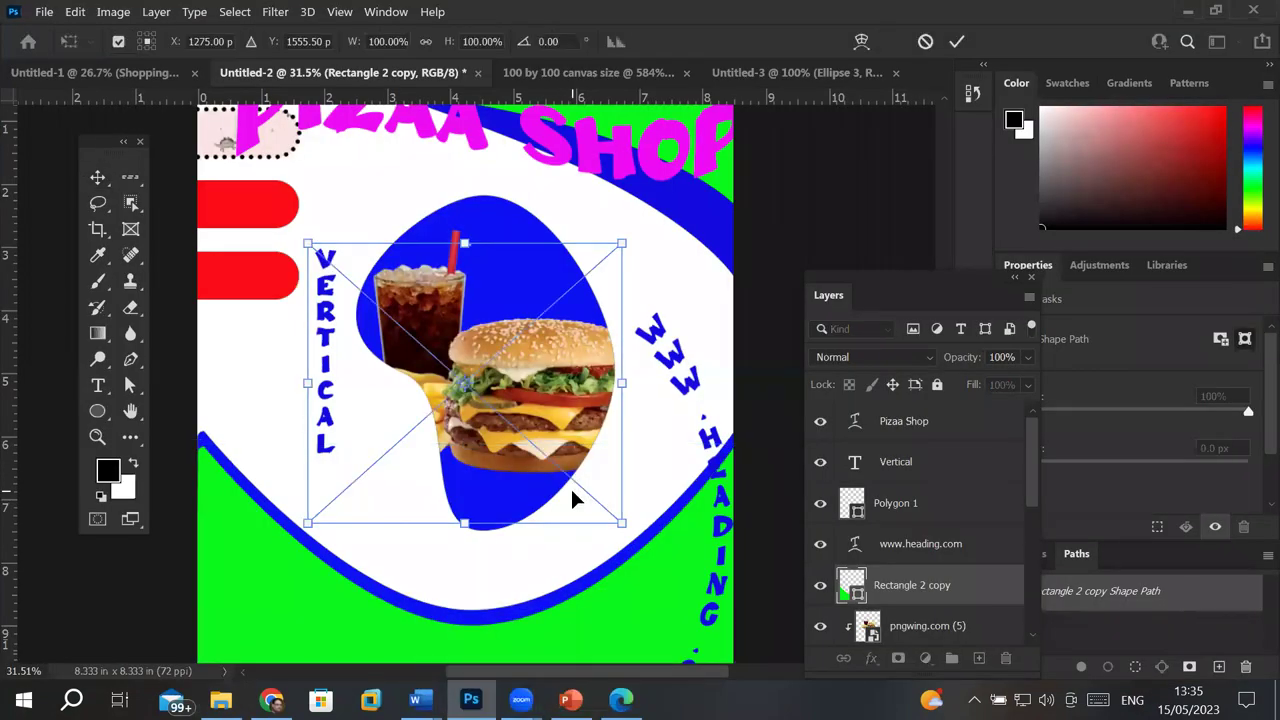
# Step: Set the wrap image at the lower left over the green Rectangle 2 copy, commit, and check layer order
pyautogui.moveTo(371, 422); pyautogui.dragTo(271, 595)
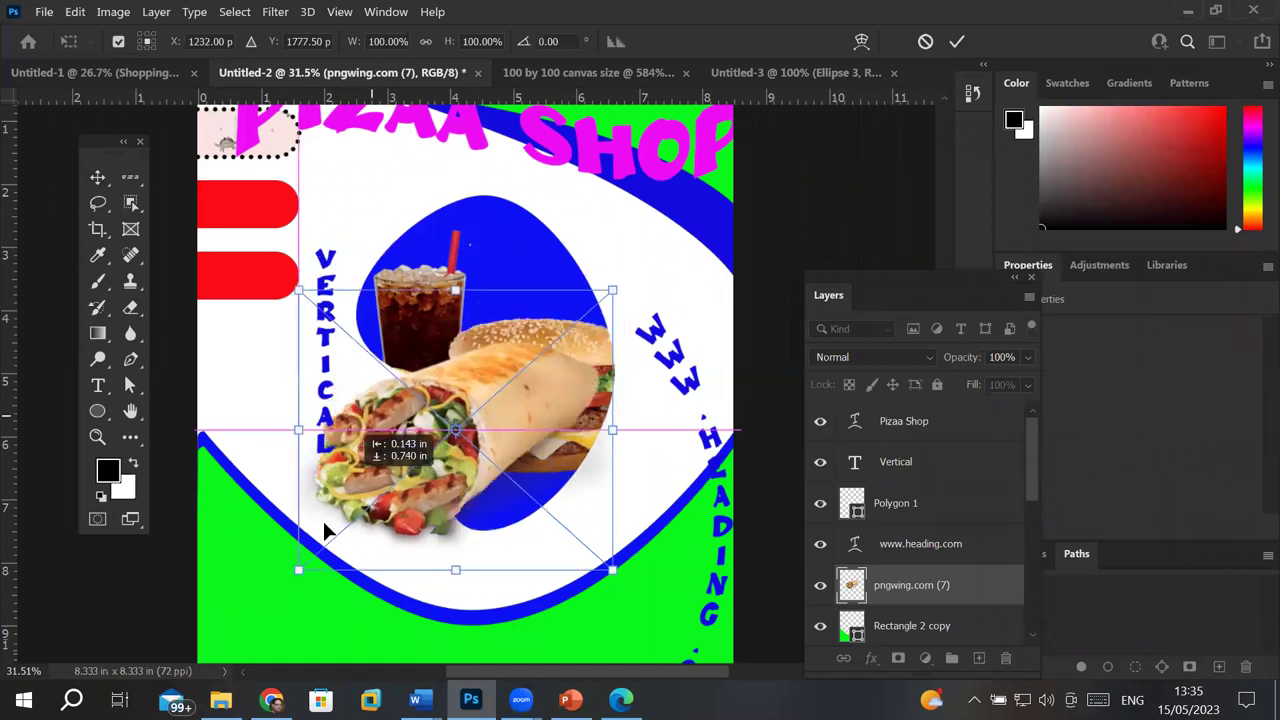
pyautogui.moveTo(276, 591); pyautogui.dragTo(276, 591)
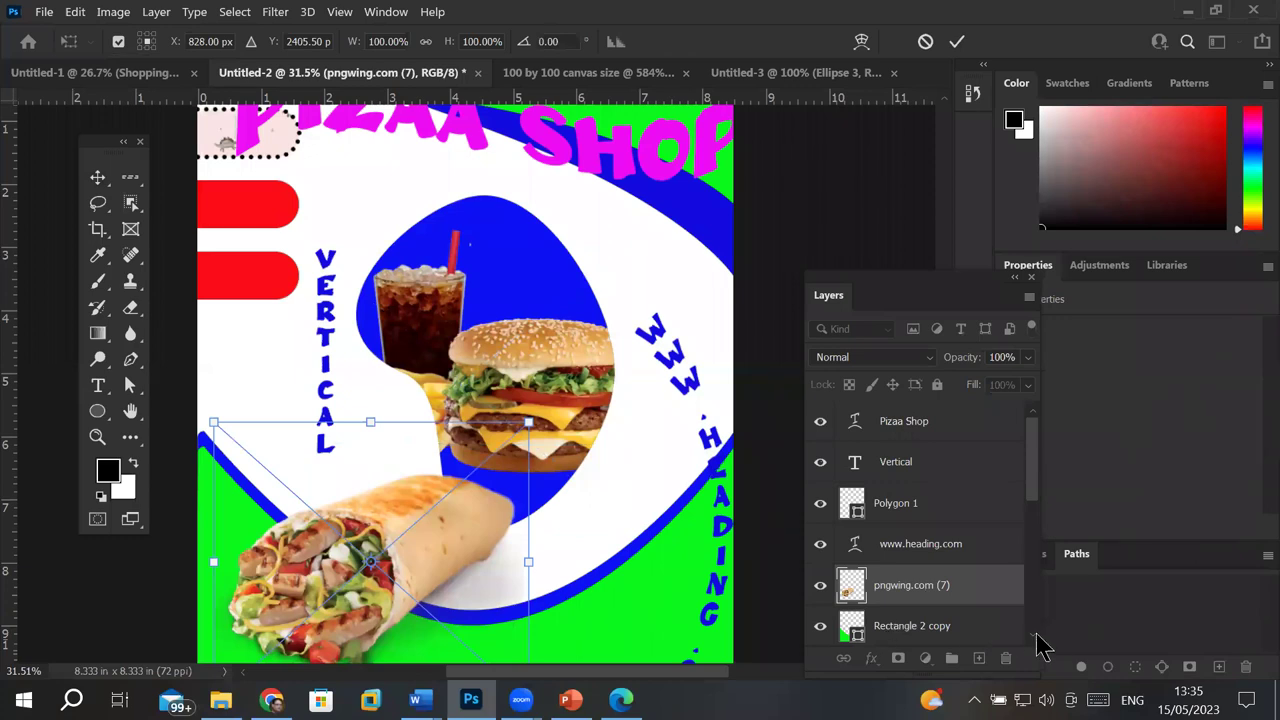
pyautogui.scroll(-1, 1034, 643)
pyautogui.scroll(-1, 1034, 643)
pyautogui.click(912, 552)
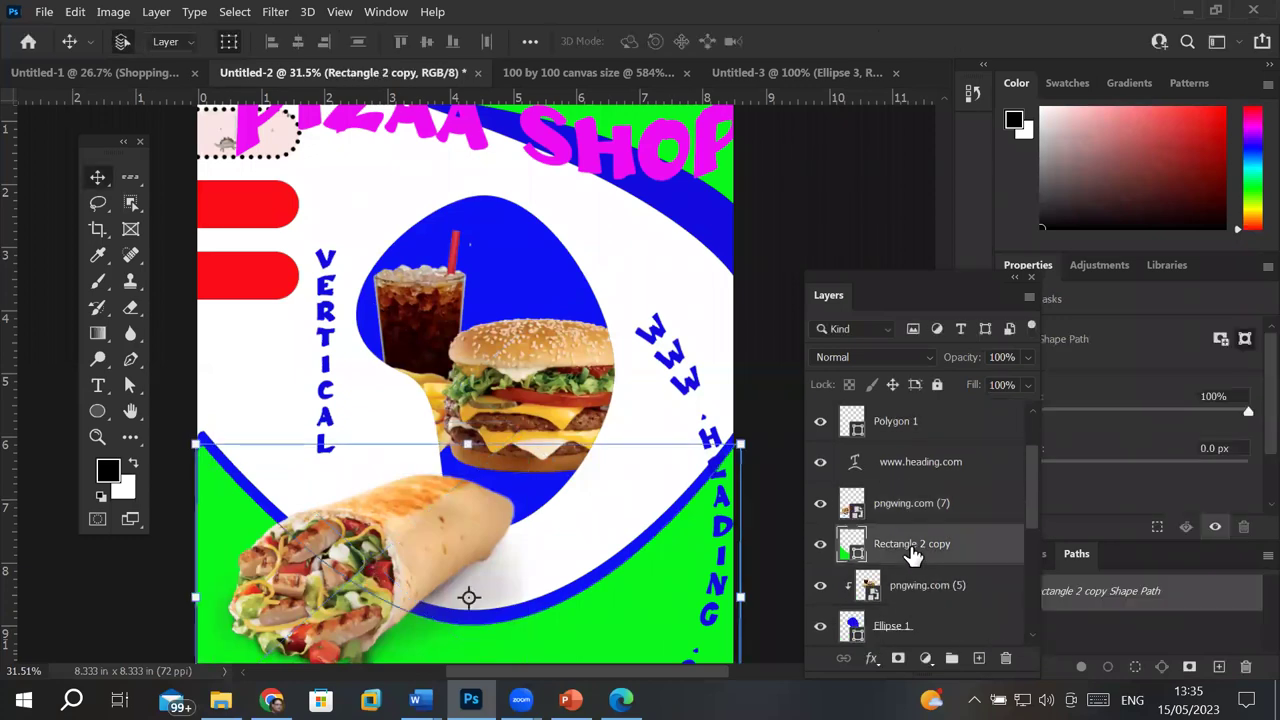
pyautogui.click(925, 510)
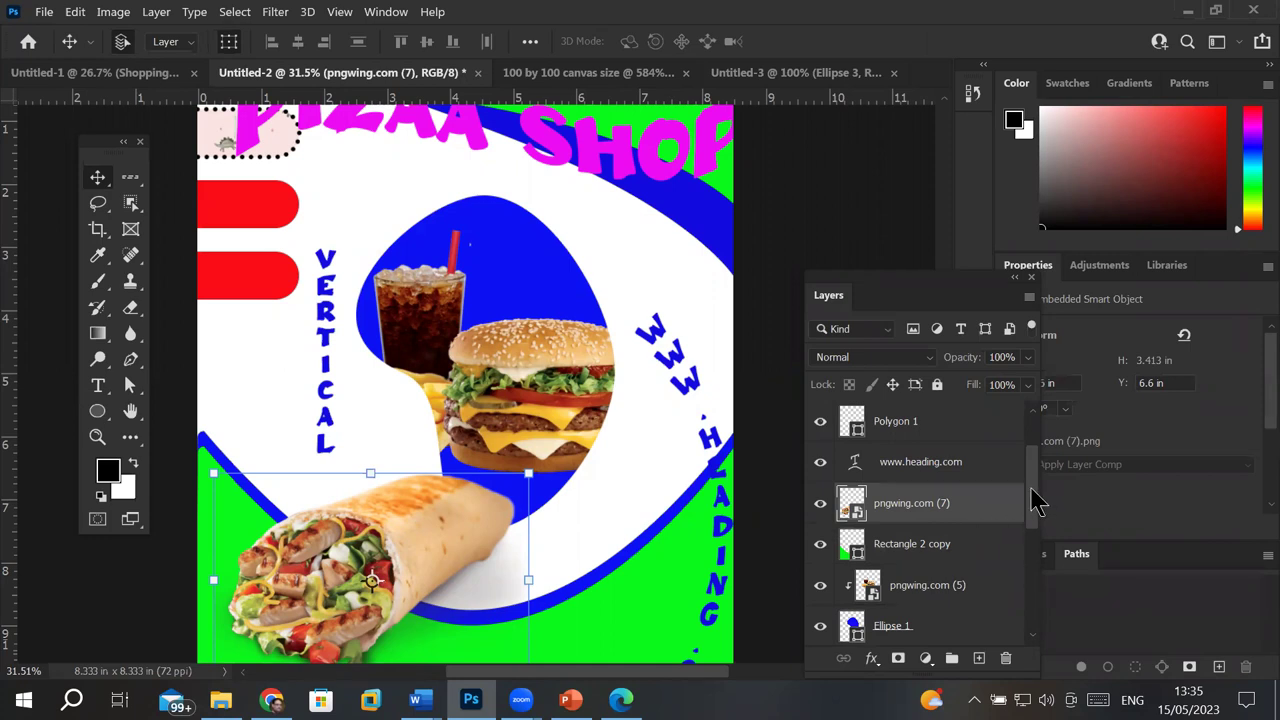
pyautogui.scroll(2, 1035, 500)
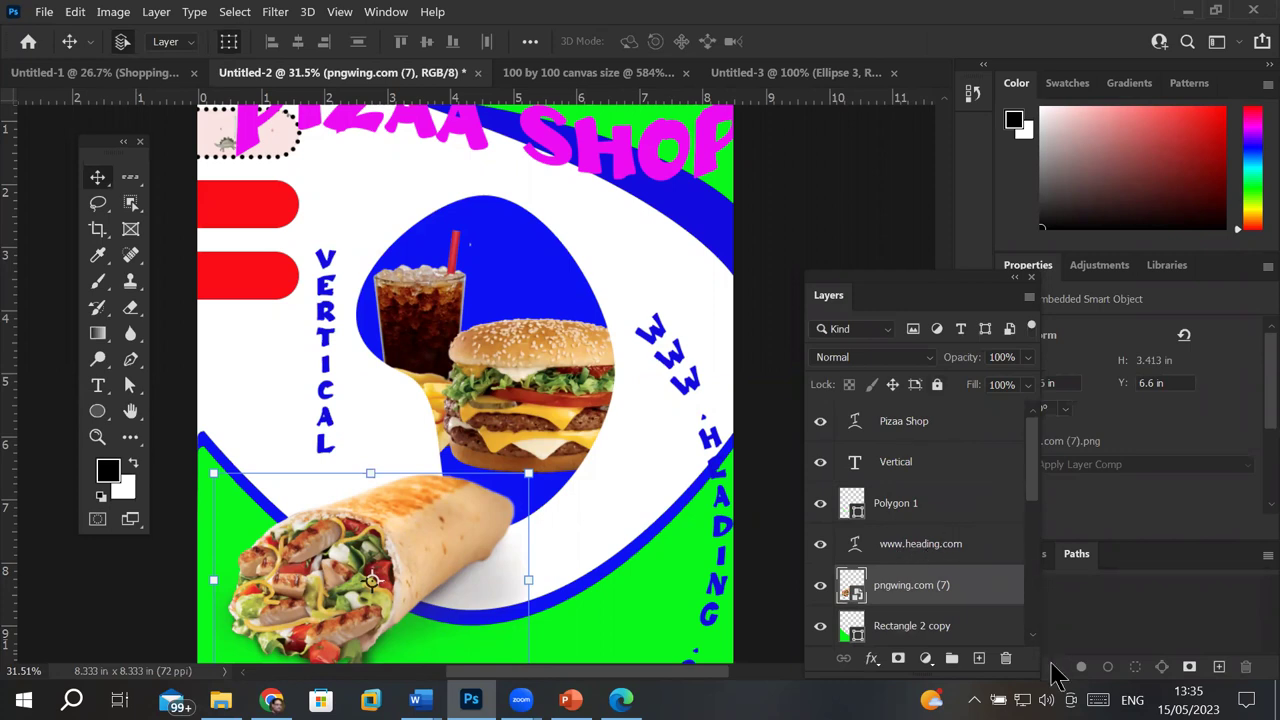
pyautogui.scroll(-3, 1036, 510)
pyautogui.scroll(-1, 1040, 550)
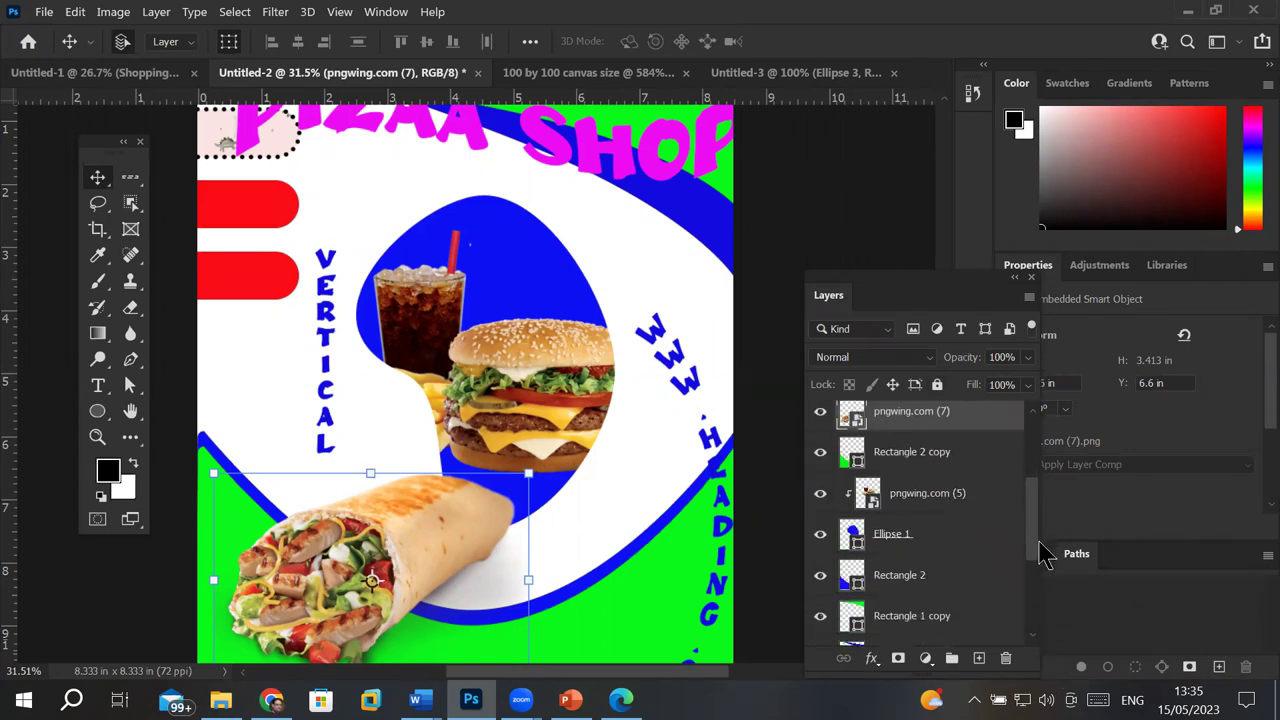
pyautogui.click(908, 457)
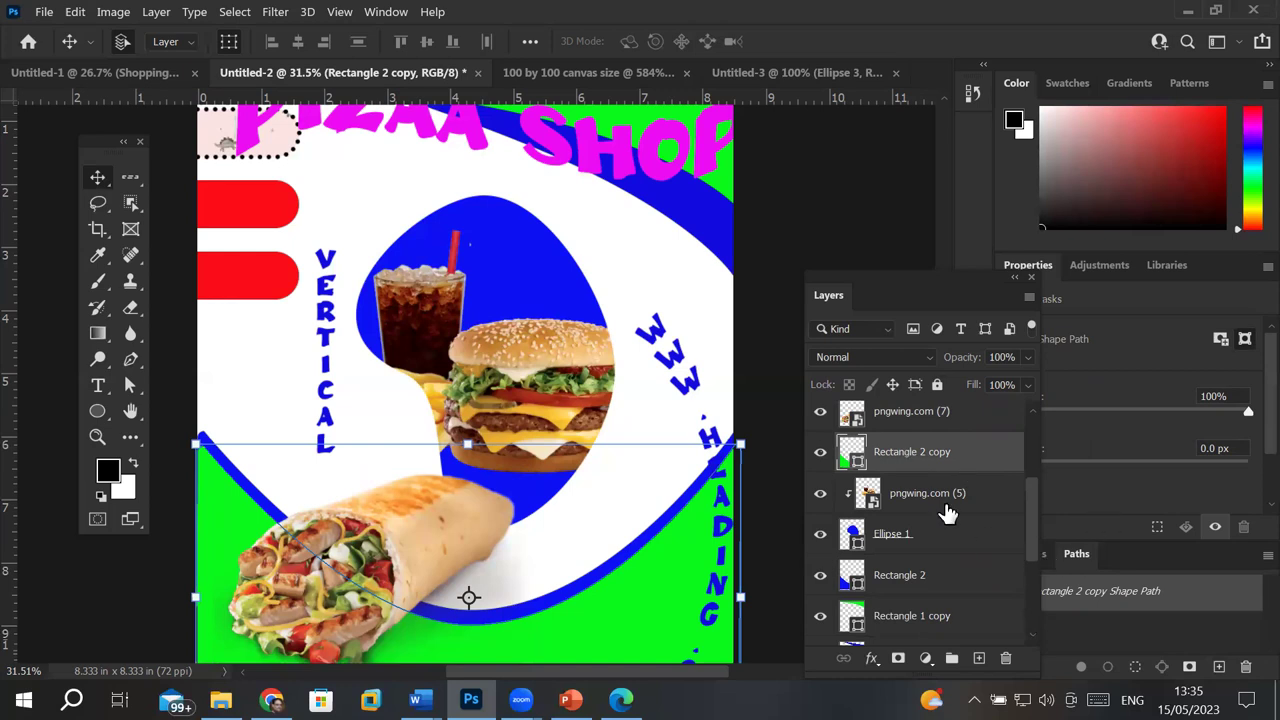
# Step: Stretch pngwing.com (7) to 170.53% width and move it down to the poster's bottom edge
pyautogui.click(895, 416)
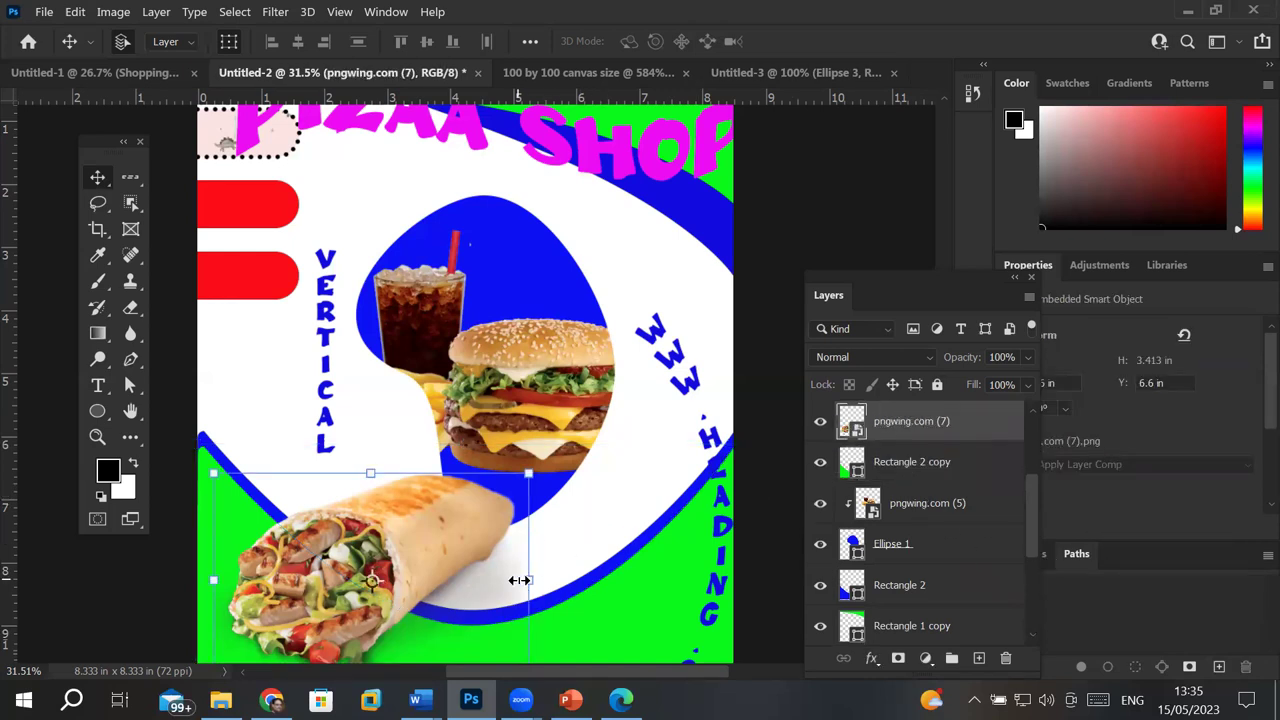
pyautogui.moveTo(553, 574); pyautogui.dragTo(750, 563)
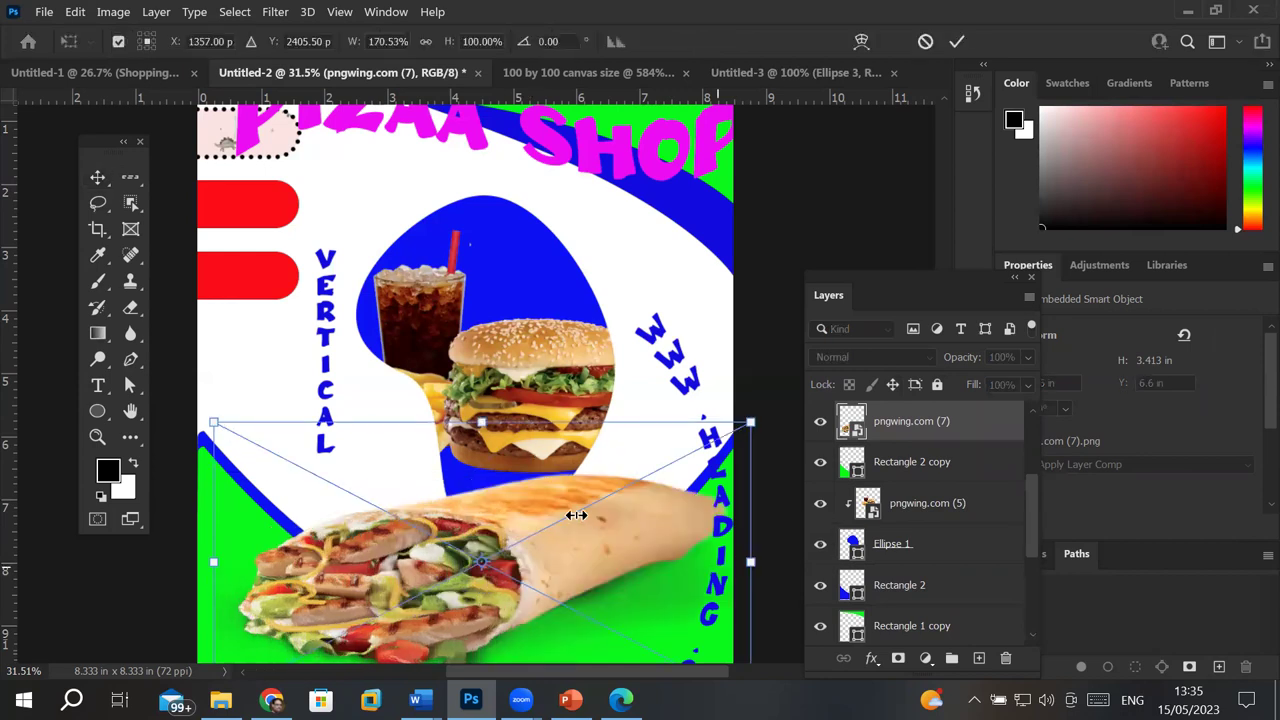
pyautogui.moveTo(575, 520); pyautogui.dragTo(559, 575)
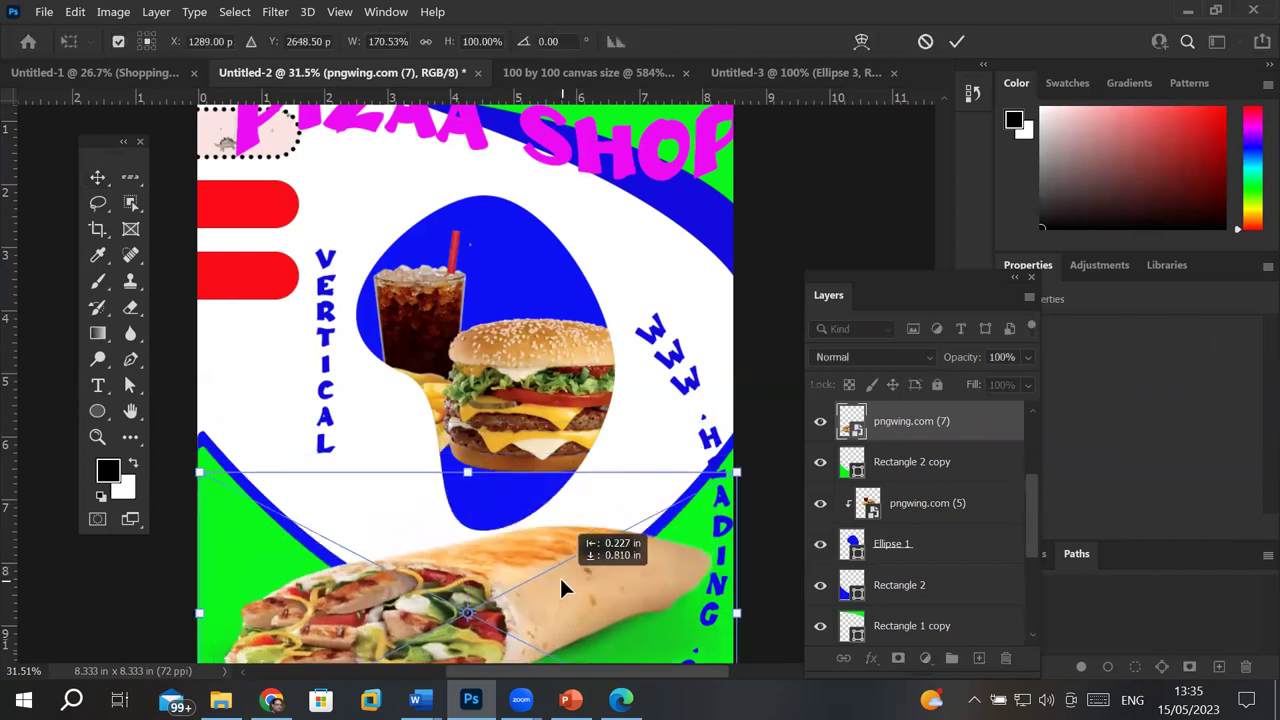
pyautogui.click(886, 428)
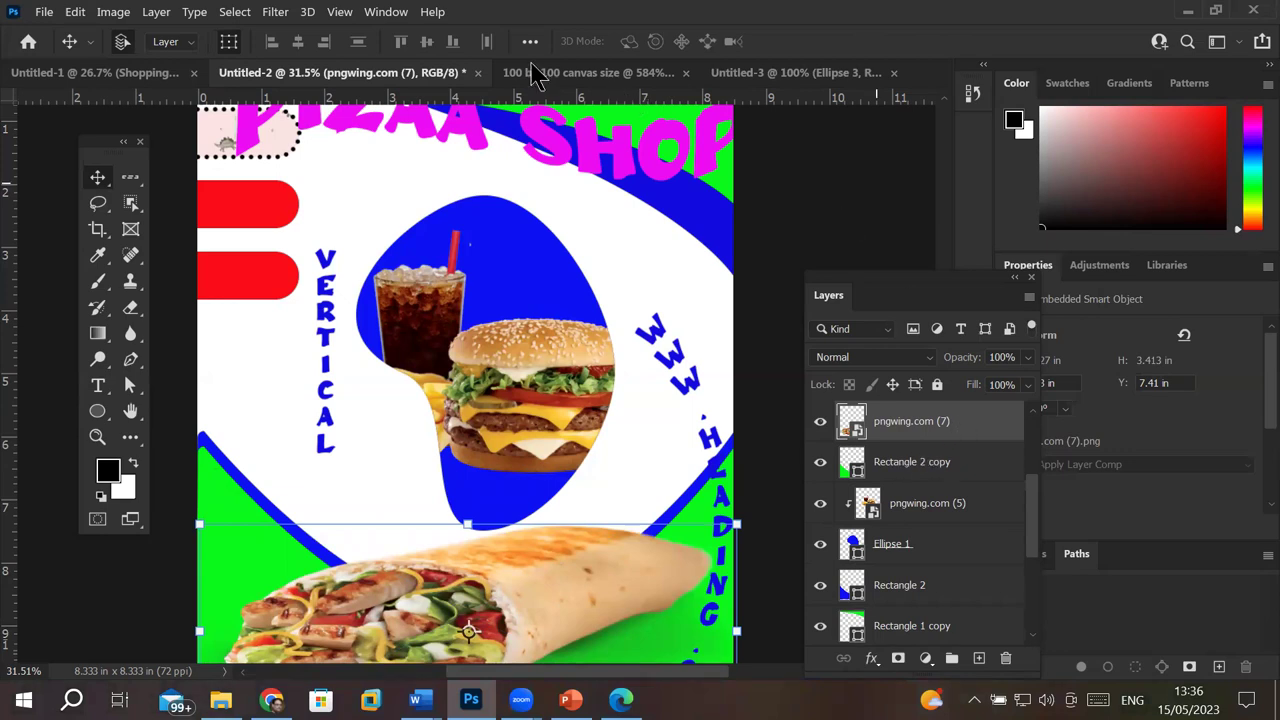
pyautogui.click(157, 12)
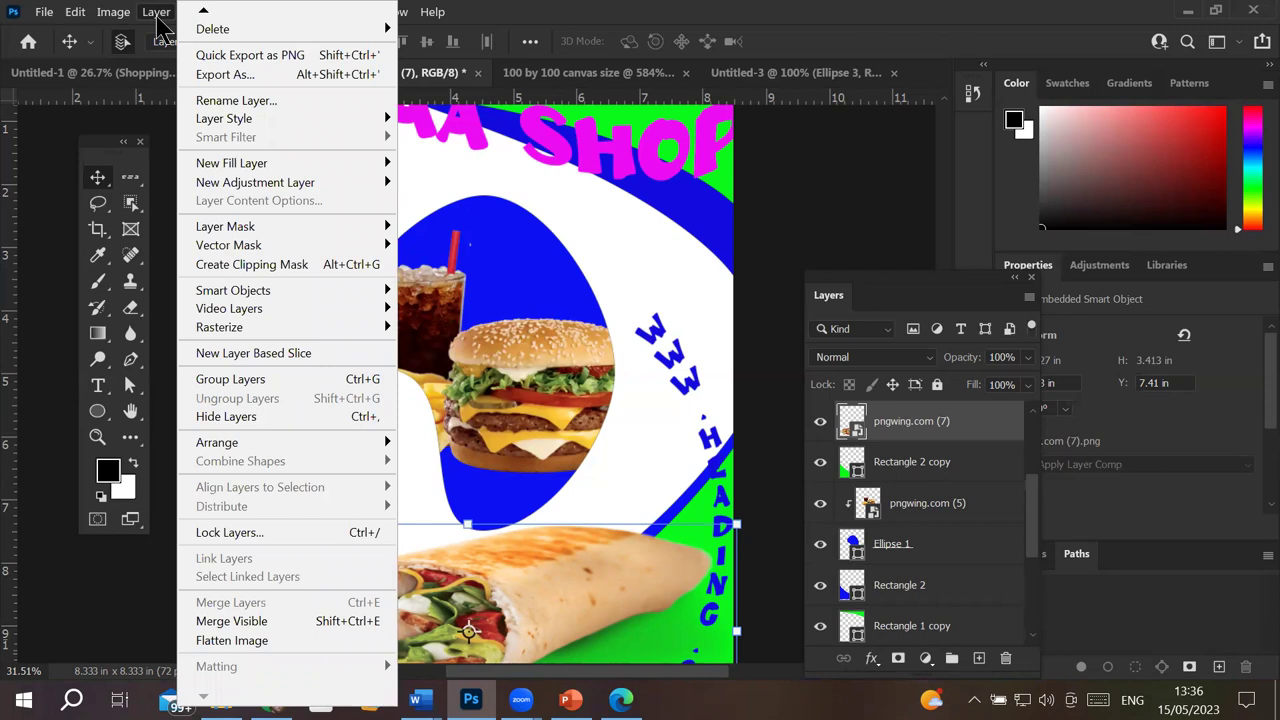
pyautogui.click(157, 13)
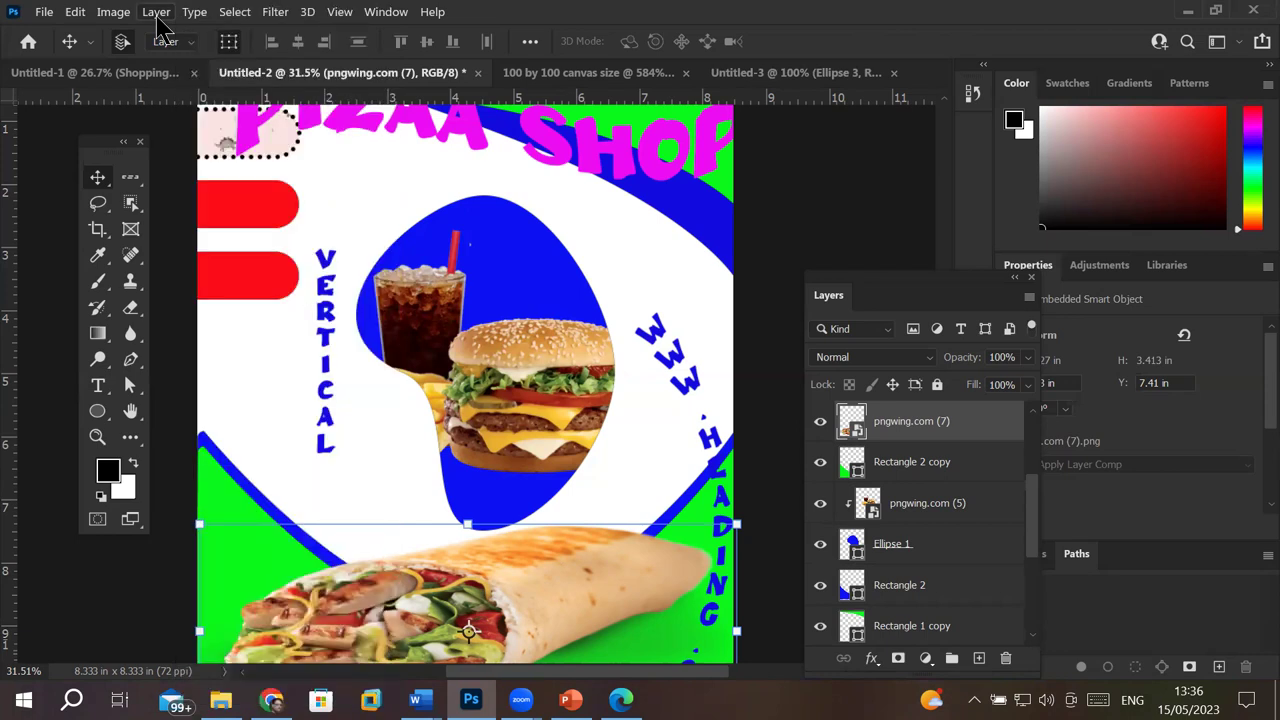
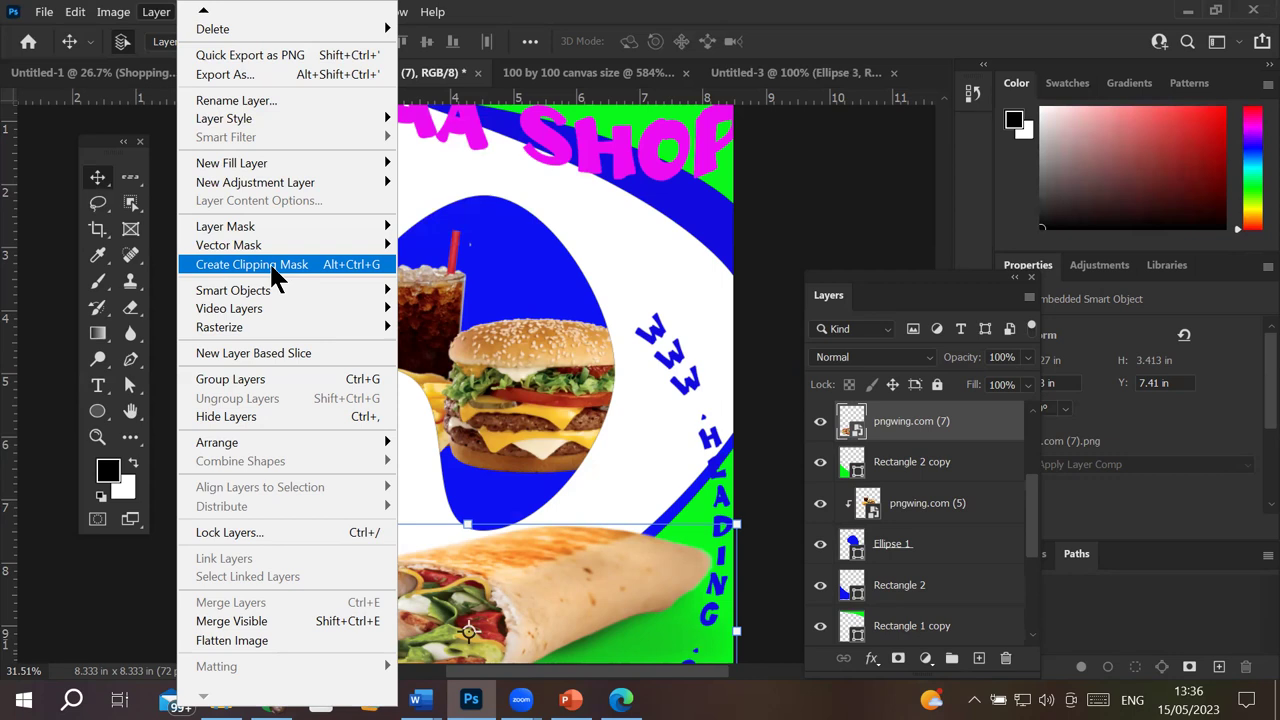
# Step: Clip the pngwing.com (7) wrap photo into the green lower band and reselect its layer
pyautogui.click(272, 266)
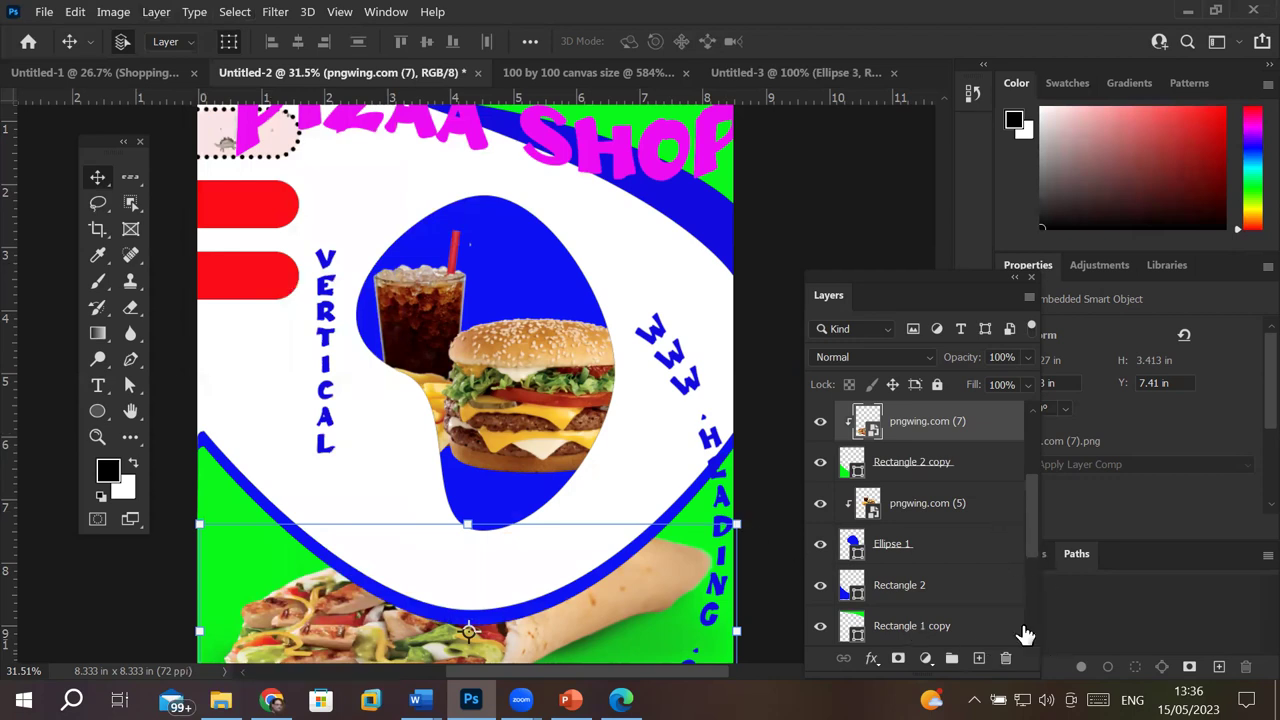
pyautogui.scroll(-3, 726, 568)
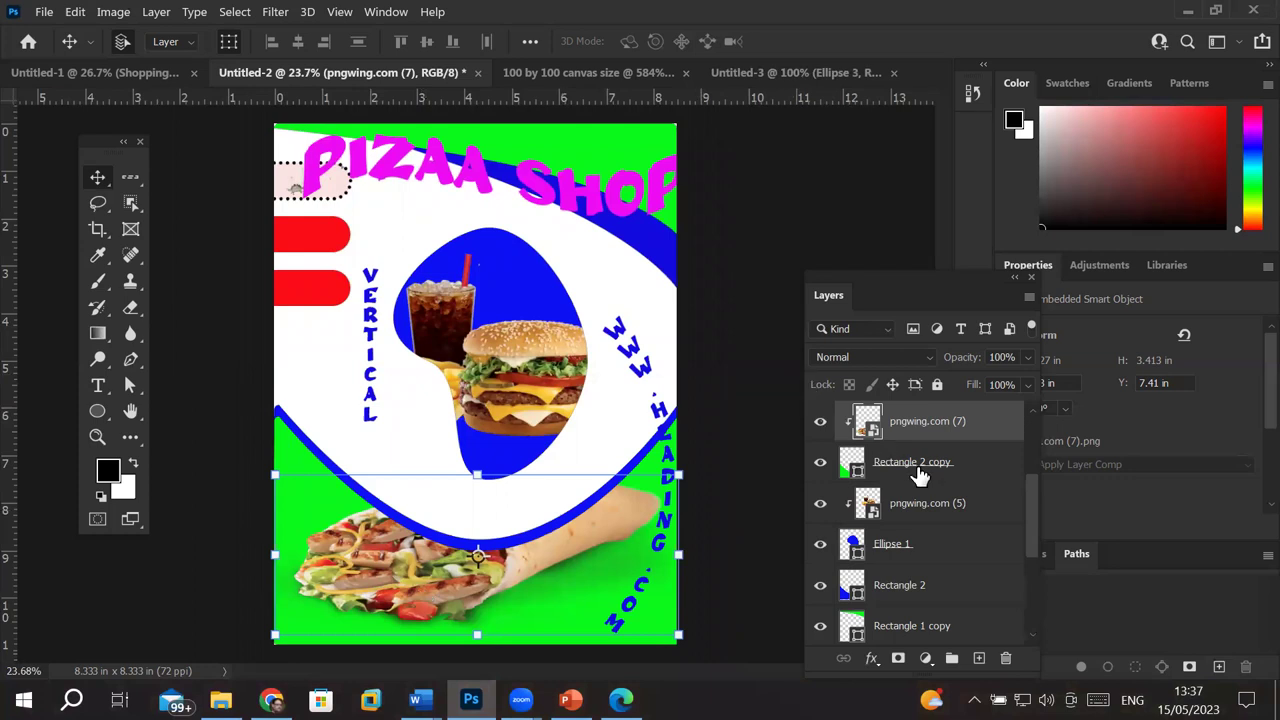
pyautogui.click(940, 518)
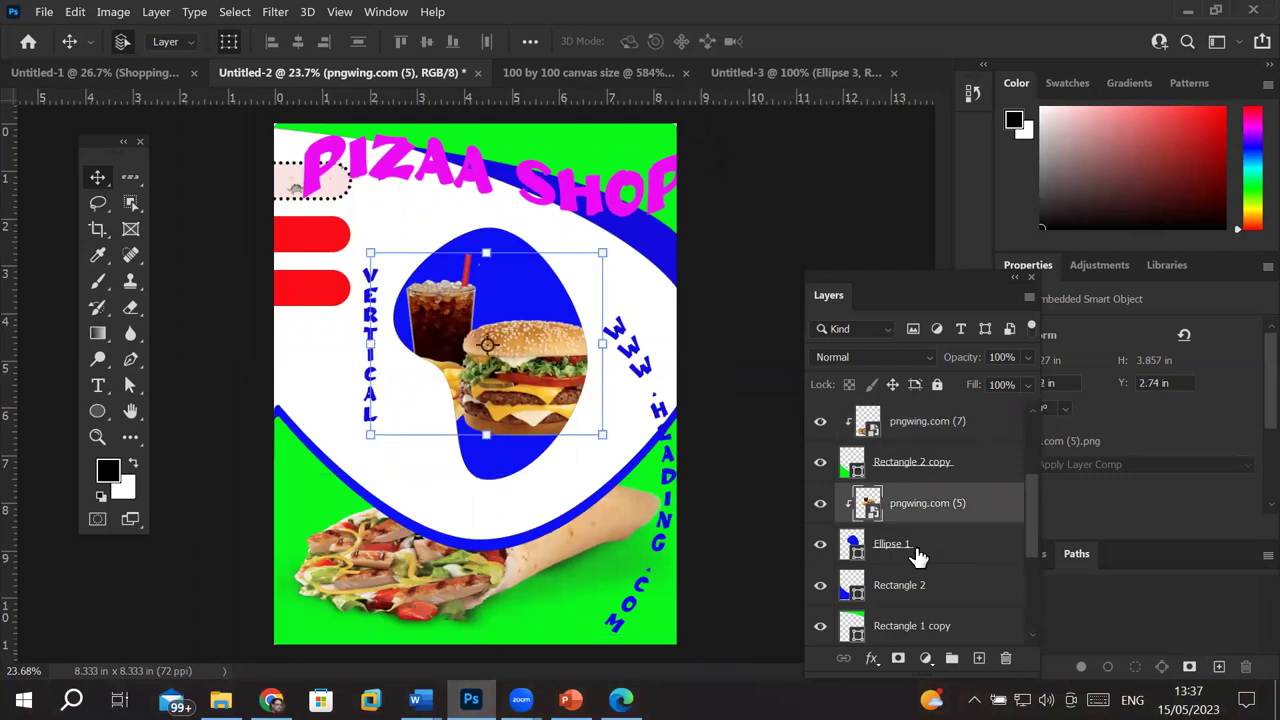
pyautogui.click(920, 550)
pyautogui.click(940, 428)
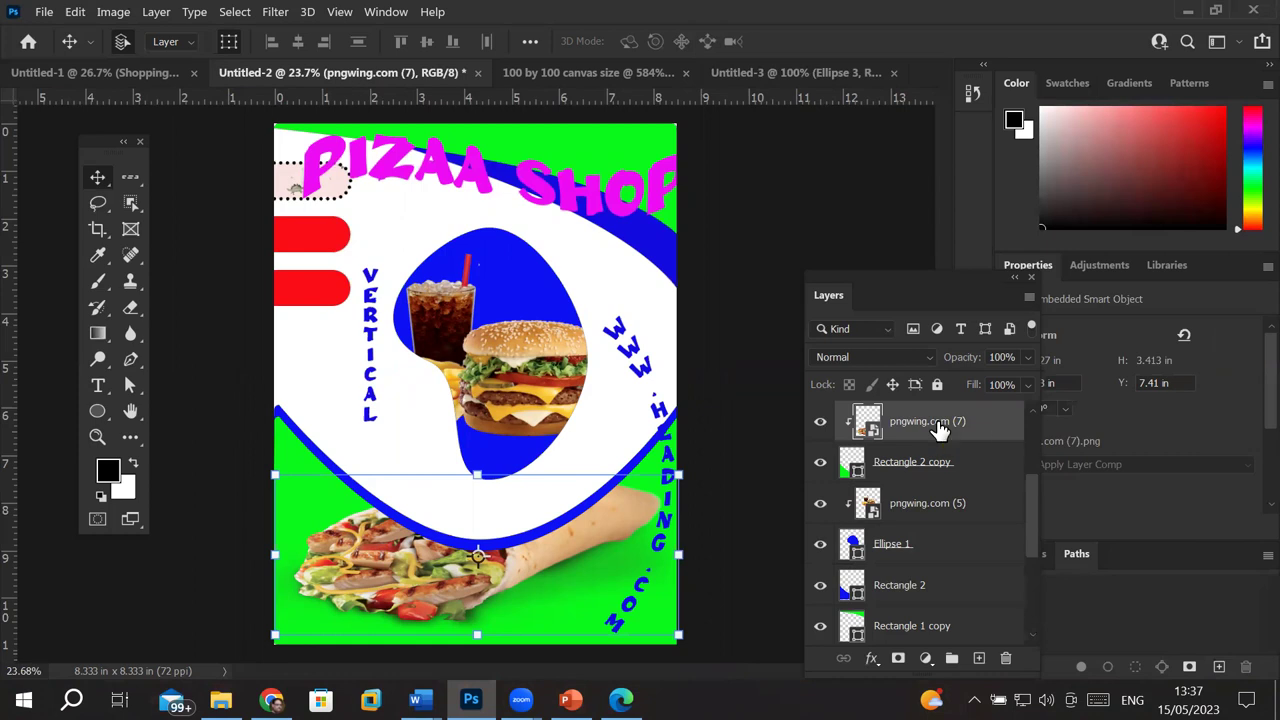
# Step: Move and reshape the wrap photo lower on the poster, then apply the transform
pyautogui.moveTo(418, 586)
pyautogui.mouseDown()
pyautogui.moveTo(414, 614)
pyautogui.moveTo(432, 632)
pyautogui.mouseUp()
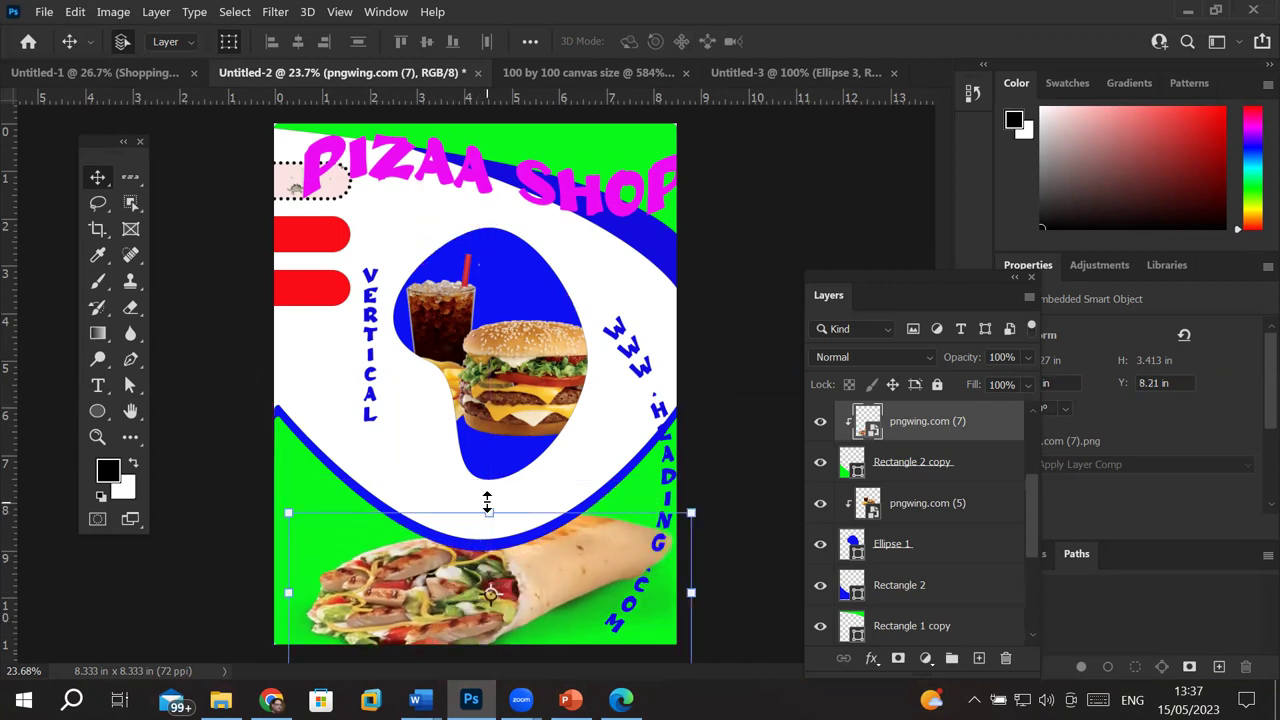
pyautogui.moveTo(487, 502); pyautogui.dragTo(491, 544)
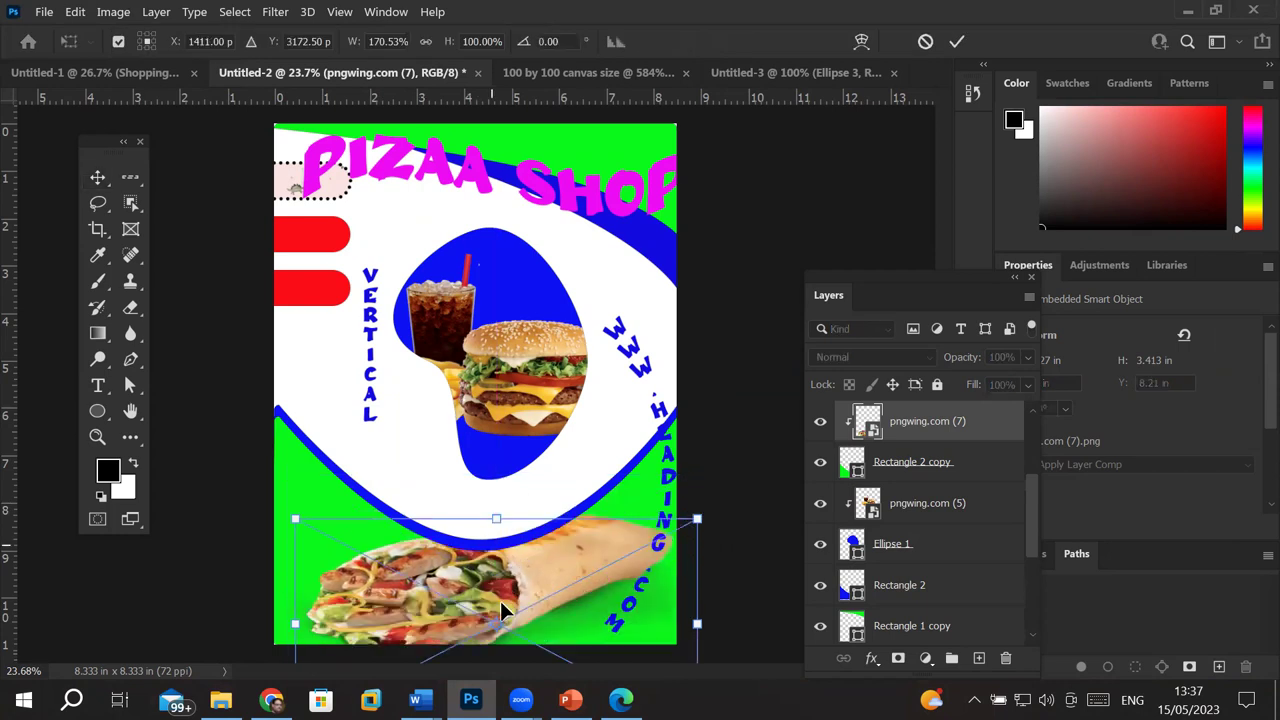
pyautogui.moveTo(491, 603); pyautogui.dragTo(455, 565)
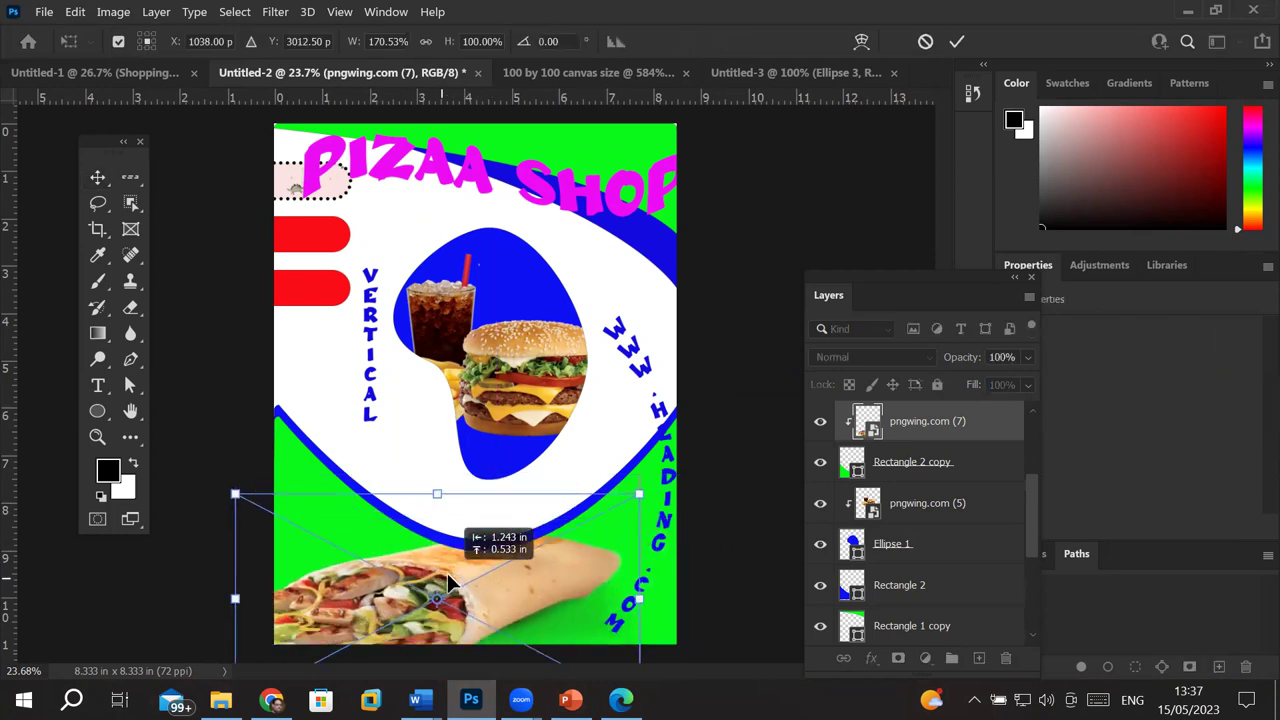
pyautogui.moveTo(455, 573); pyautogui.dragTo(521, 558)
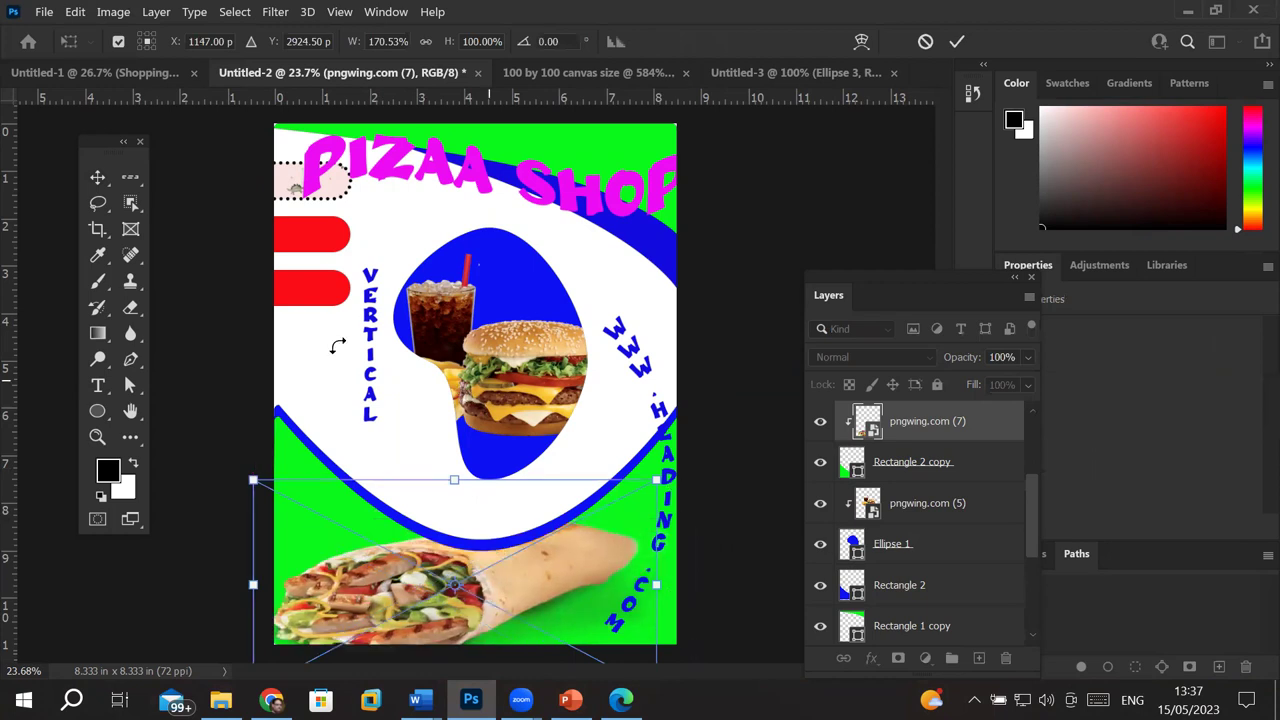
pyautogui.click(97, 177)
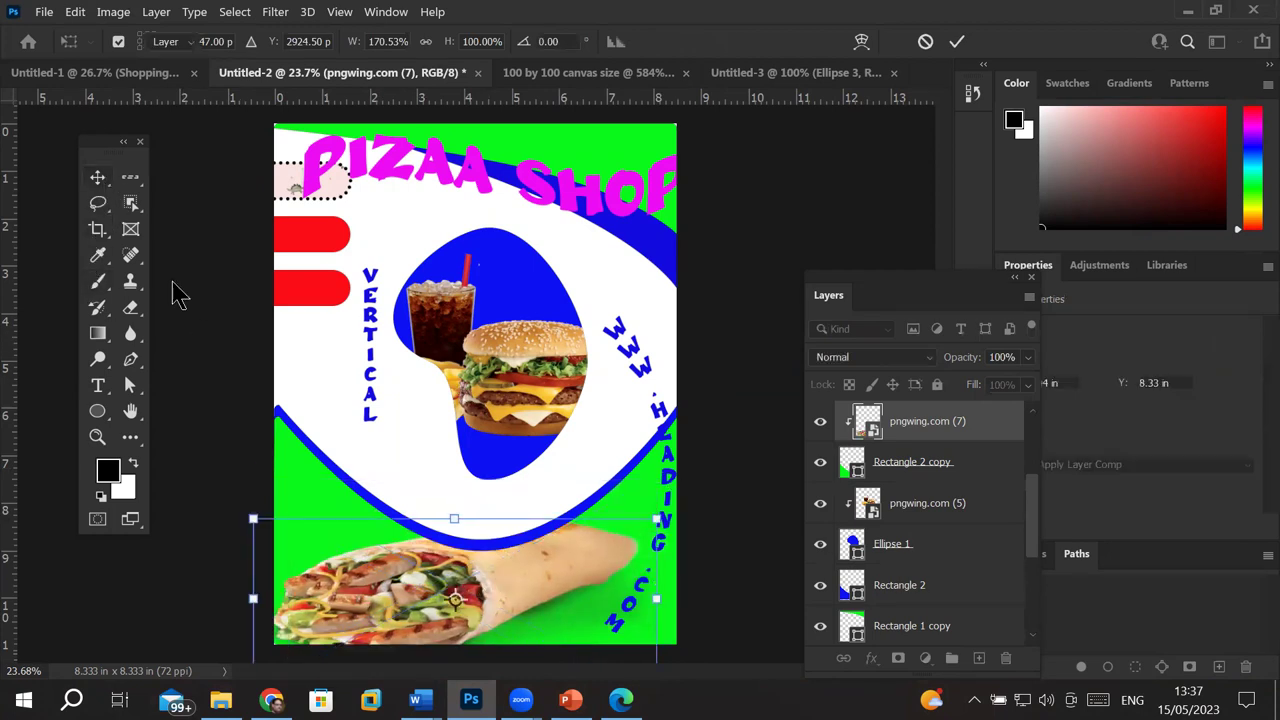
pyautogui.click(210, 325)
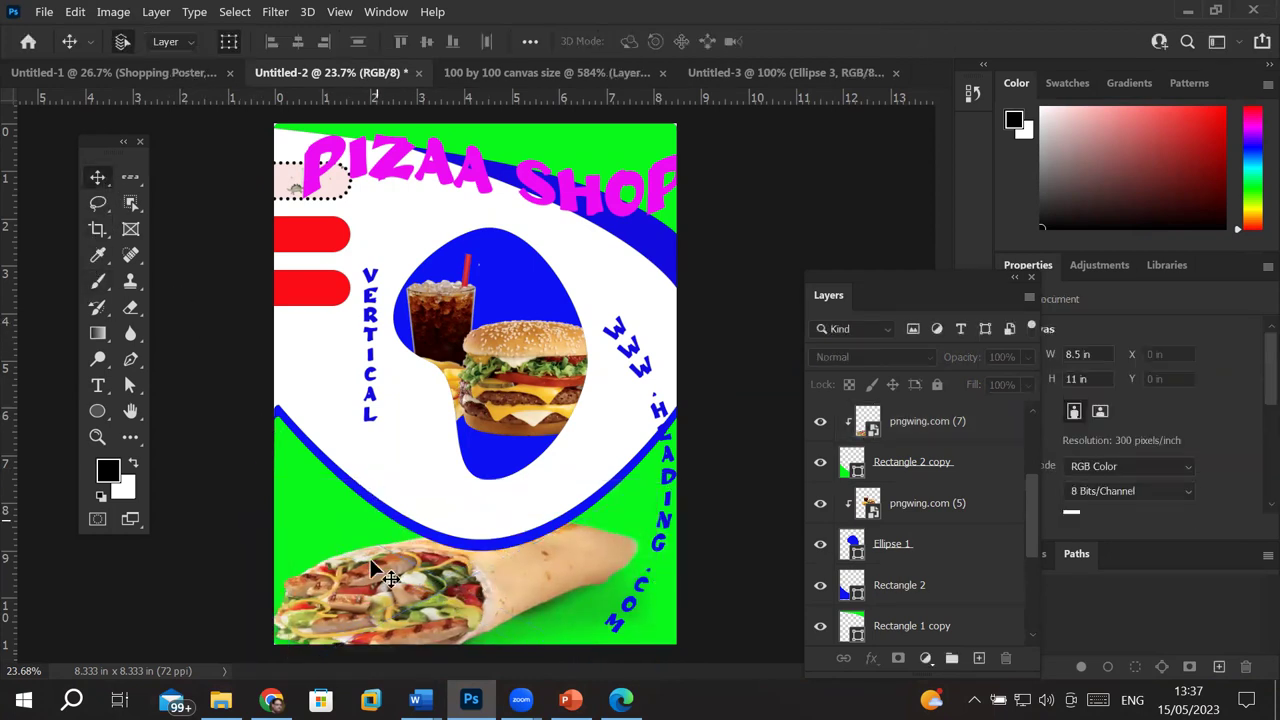
# Step: Flip the wrap photo horizontally, widen it, and rotate it about 164° across the bottom
pyautogui.click(400, 574)
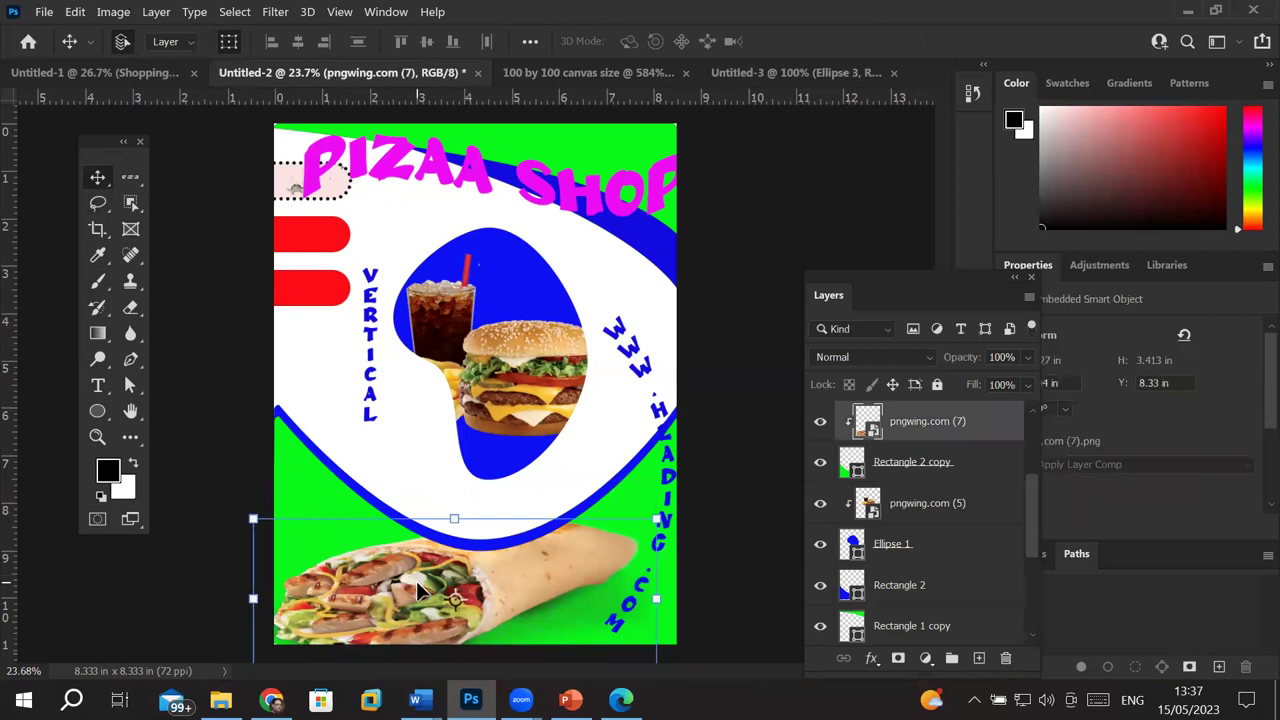
pyautogui.scroll(-1, 416, 581)
pyautogui.scroll(-1, 420, 590)
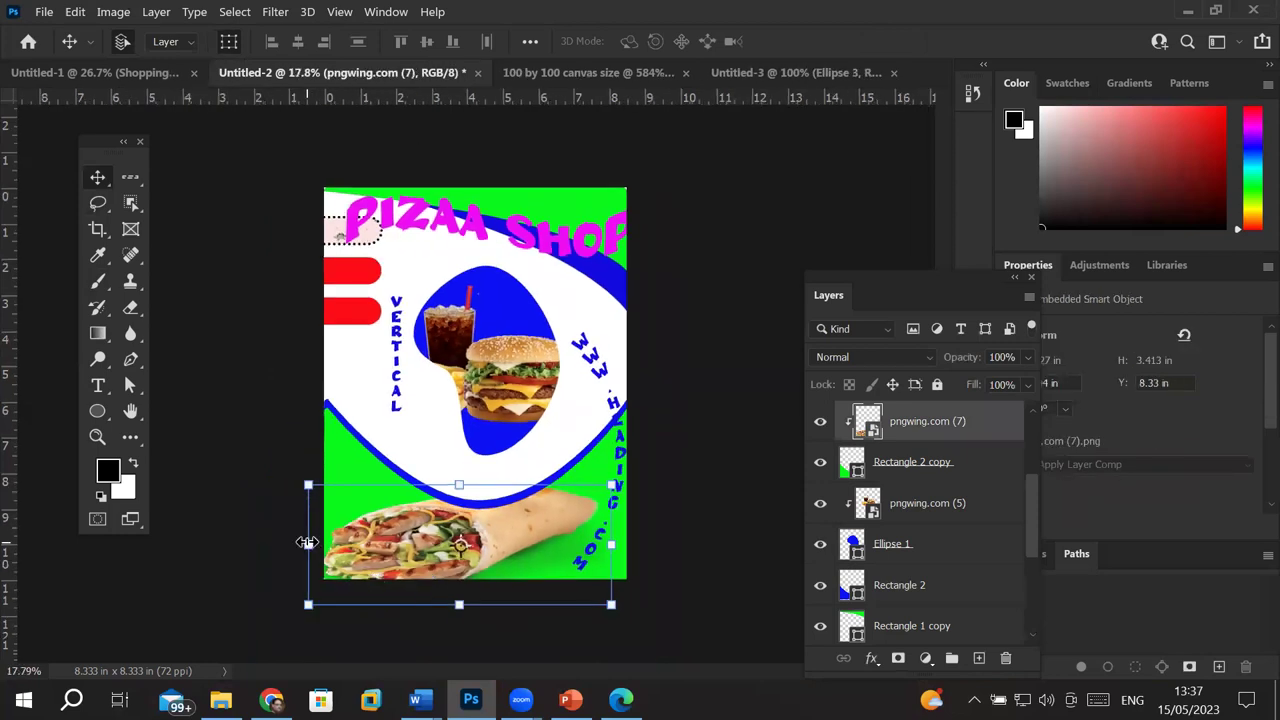
pyautogui.moveTo(308, 542); pyautogui.dragTo(609, 536)
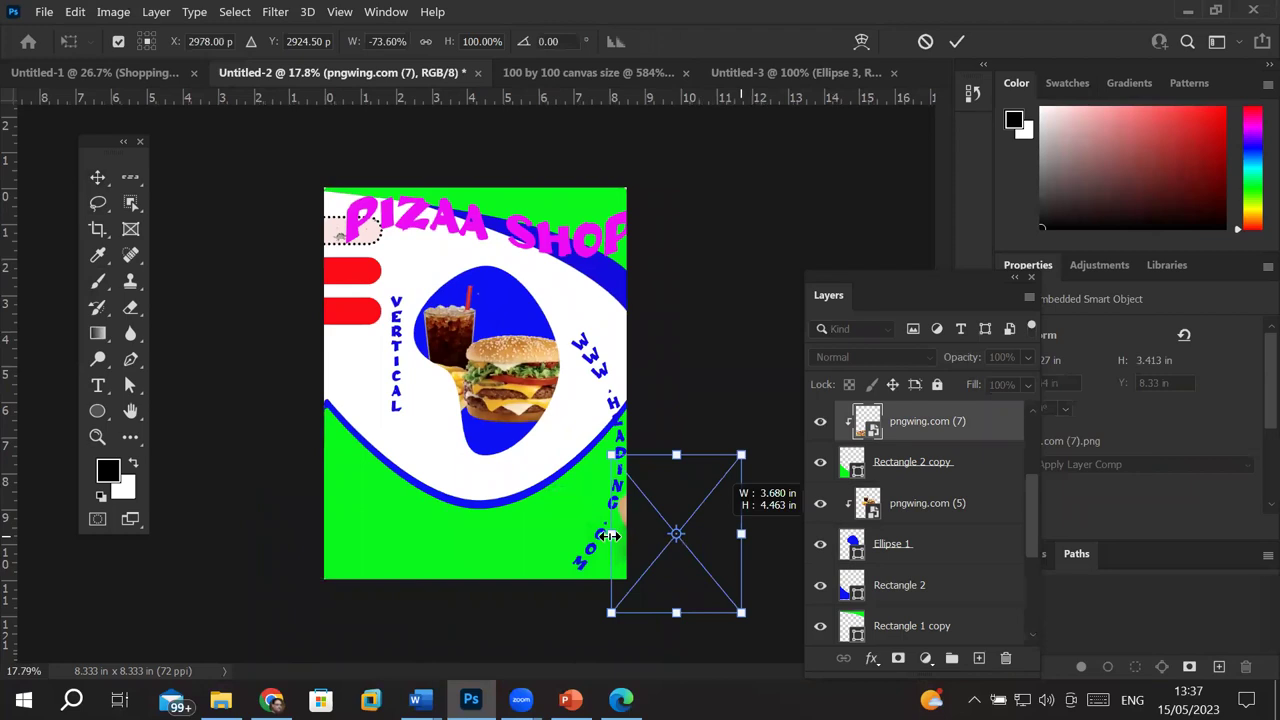
pyautogui.moveTo(609, 536); pyautogui.dragTo(365, 536)
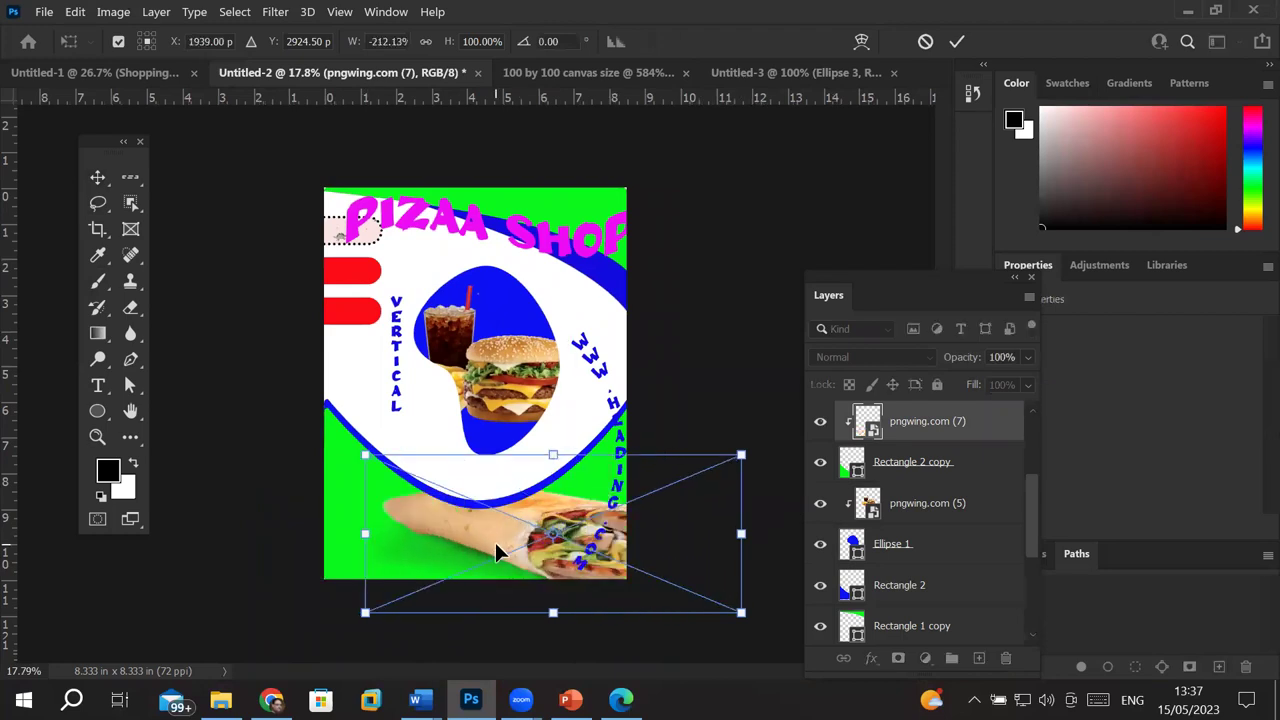
pyautogui.moveTo(495, 542); pyautogui.dragTo(411, 546)
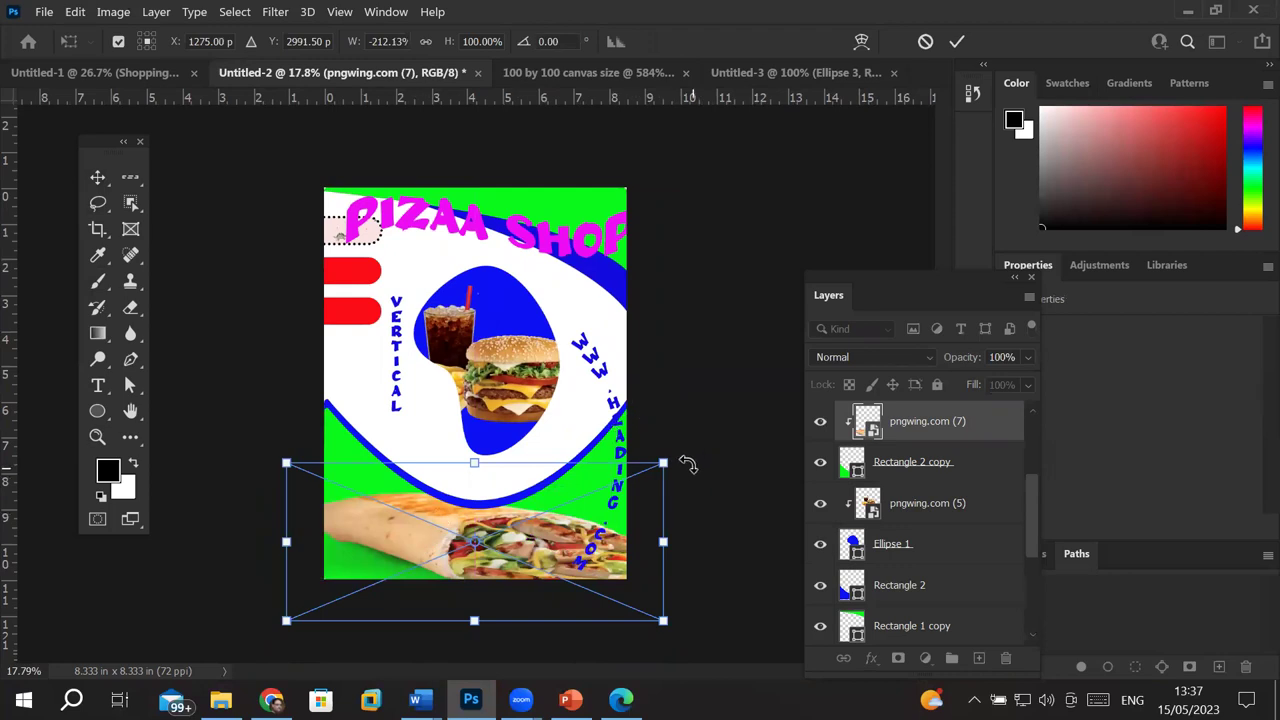
pyautogui.moveTo(687, 443); pyautogui.dragTo(685, 360)
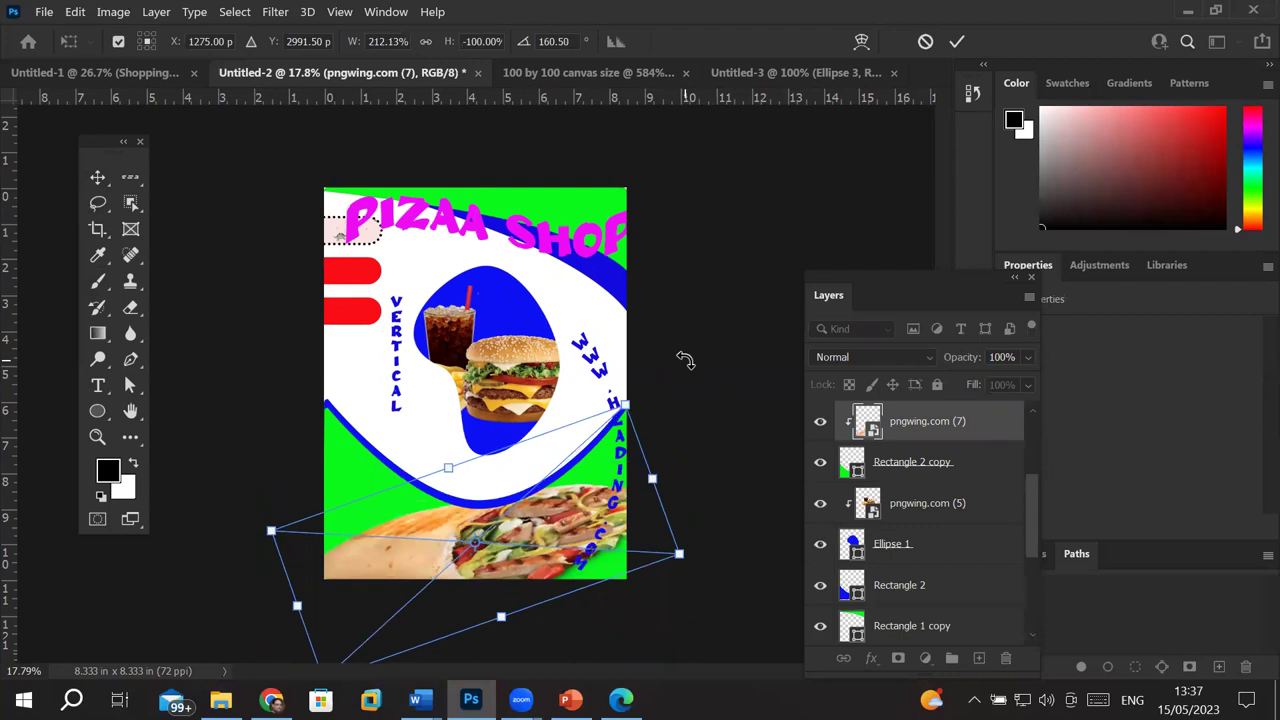
pyautogui.rightClick(113, 197)
pyautogui.click(263, 337)
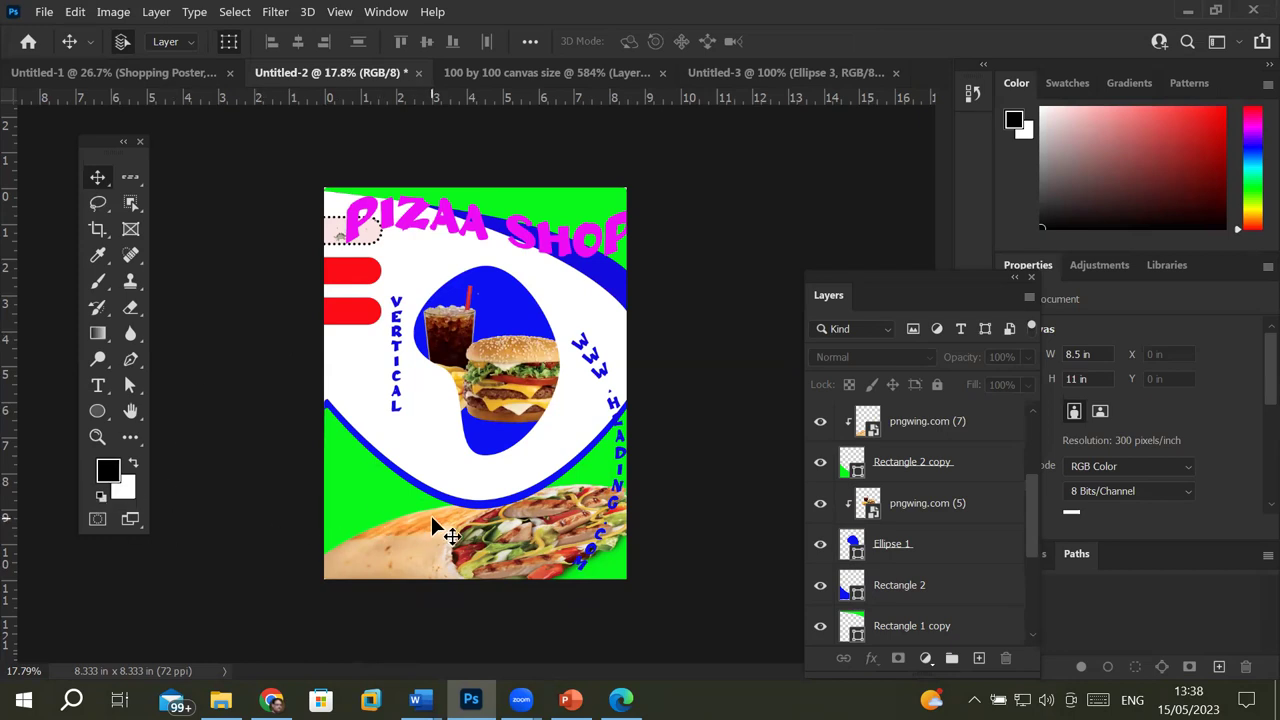
# Step: Zoom around the whole poster and select the green Rectangle 2 copy shape
pyautogui.scroll(5, 369, 518)
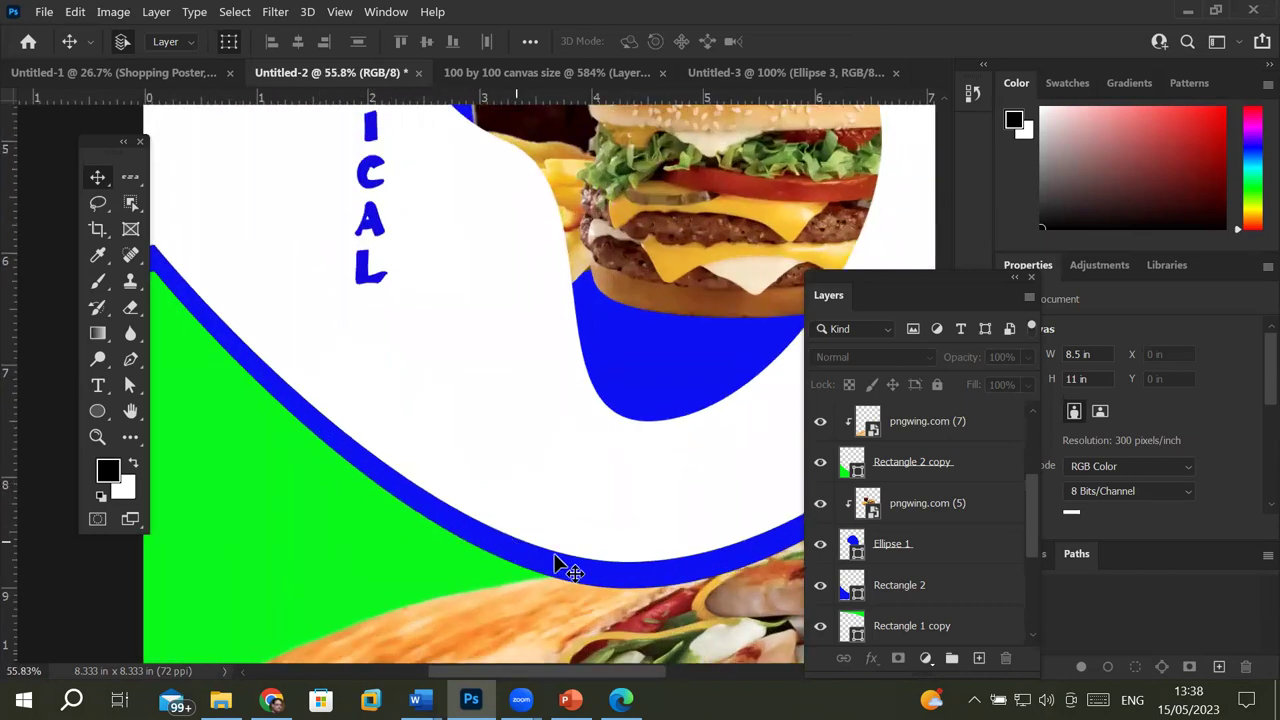
pyautogui.scroll(-3, 650, 510)
pyautogui.scroll(-2, 650, 510)
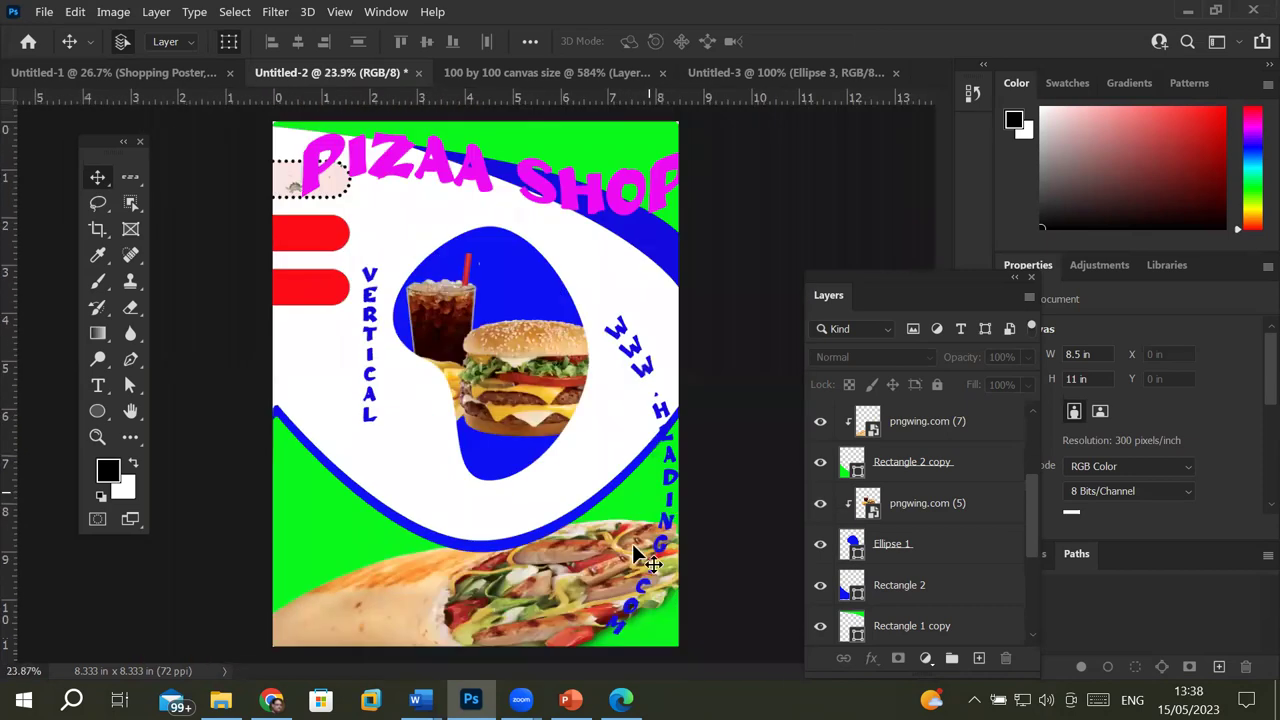
pyautogui.scroll(2, 573, 540)
pyautogui.scroll(2, 573, 540)
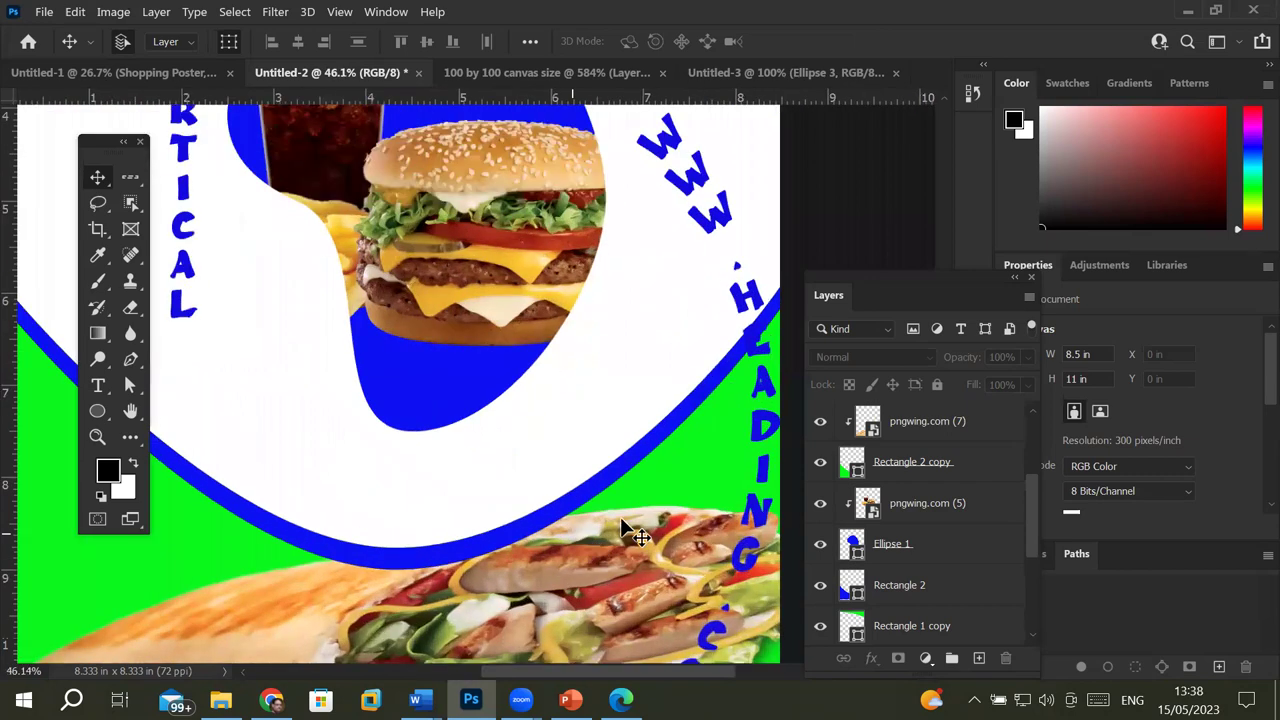
pyautogui.click(912, 470)
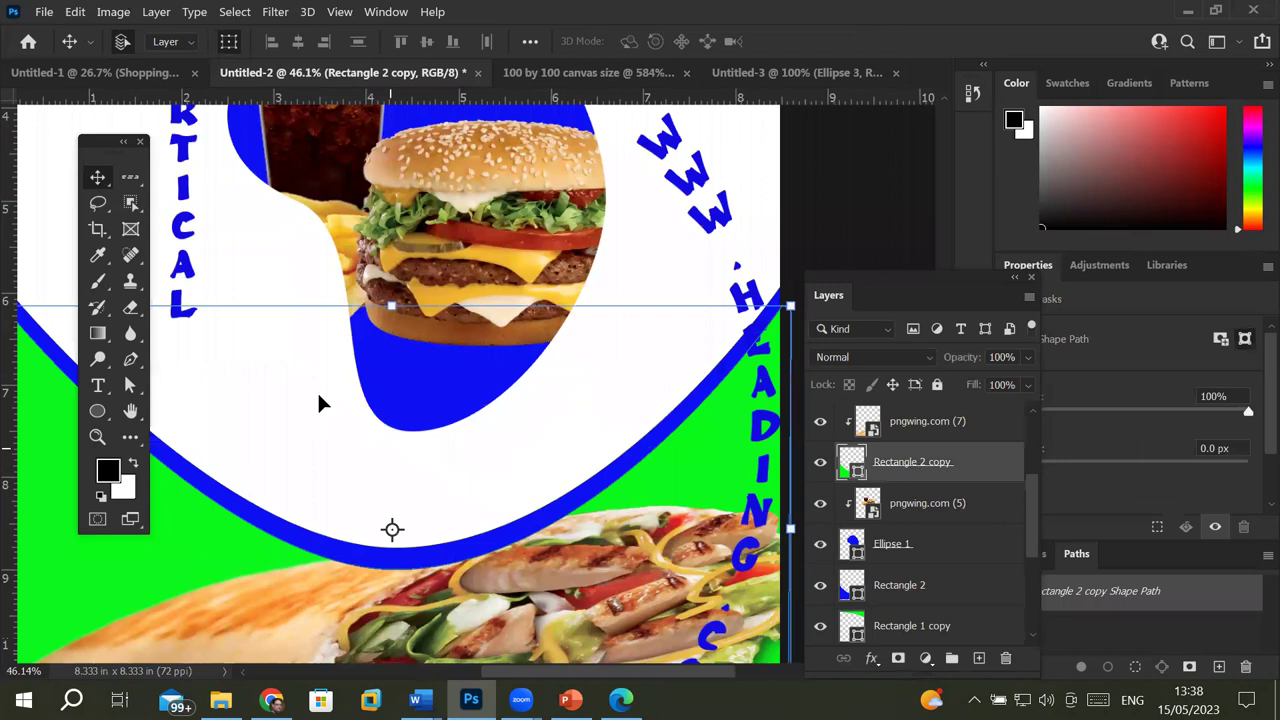
pyautogui.scroll(-1, 316, 387)
pyautogui.scroll(-1, 316, 387)
pyautogui.scroll(-1, 316, 387)
pyautogui.scroll(-1, 316, 387)
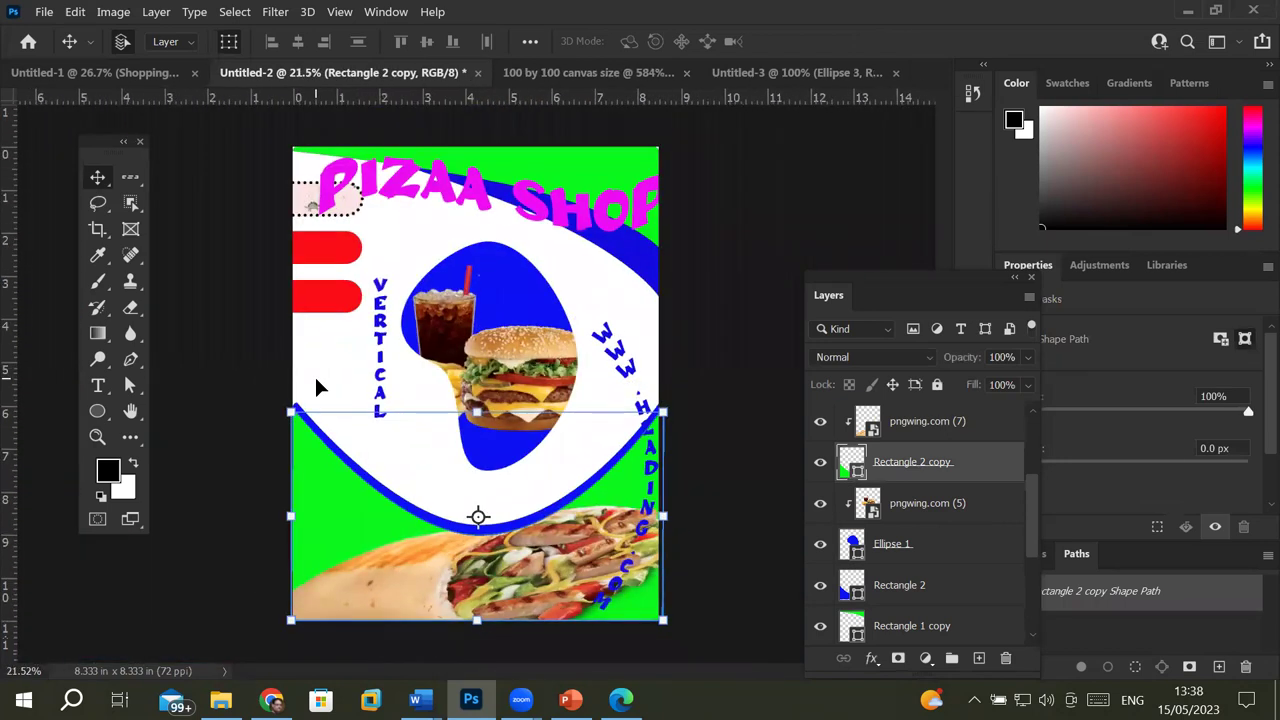
# Step: Add placeholder text flowing inside the green shape and commit it
pyautogui.click(98, 386)
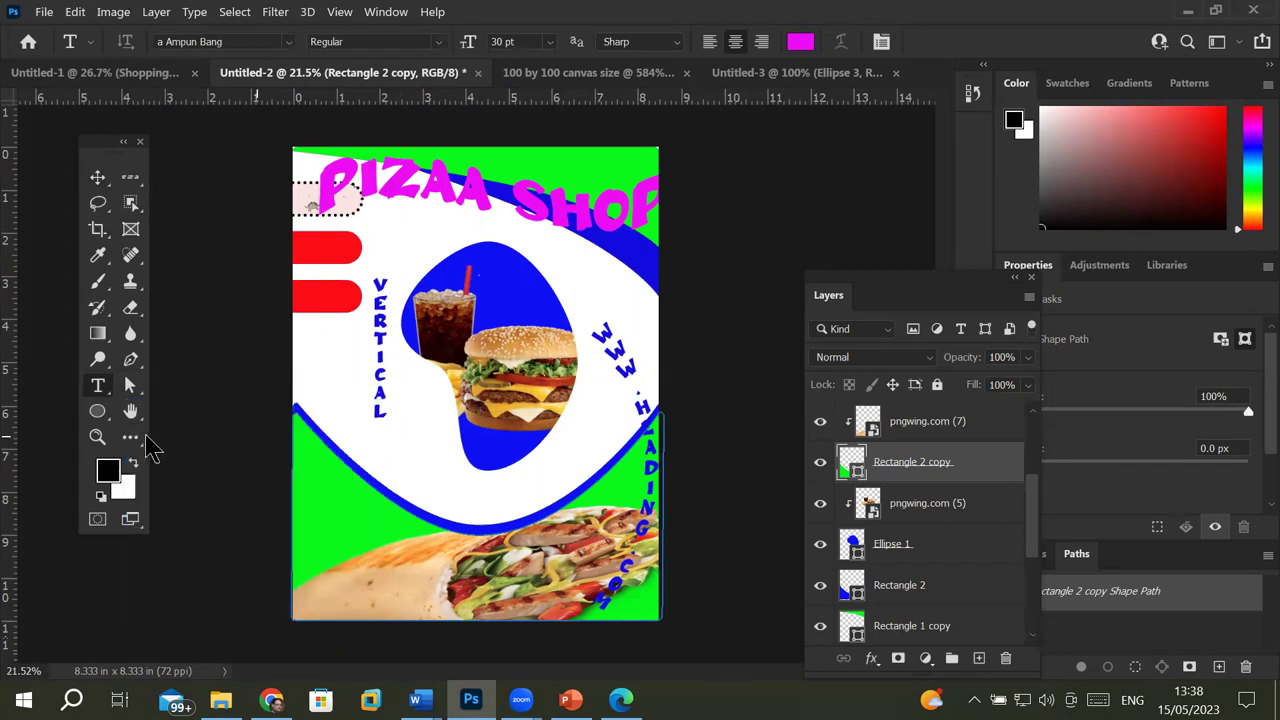
pyautogui.scroll(2, 357, 494)
pyautogui.scroll(2, 357, 497)
pyautogui.scroll(2, 357, 494)
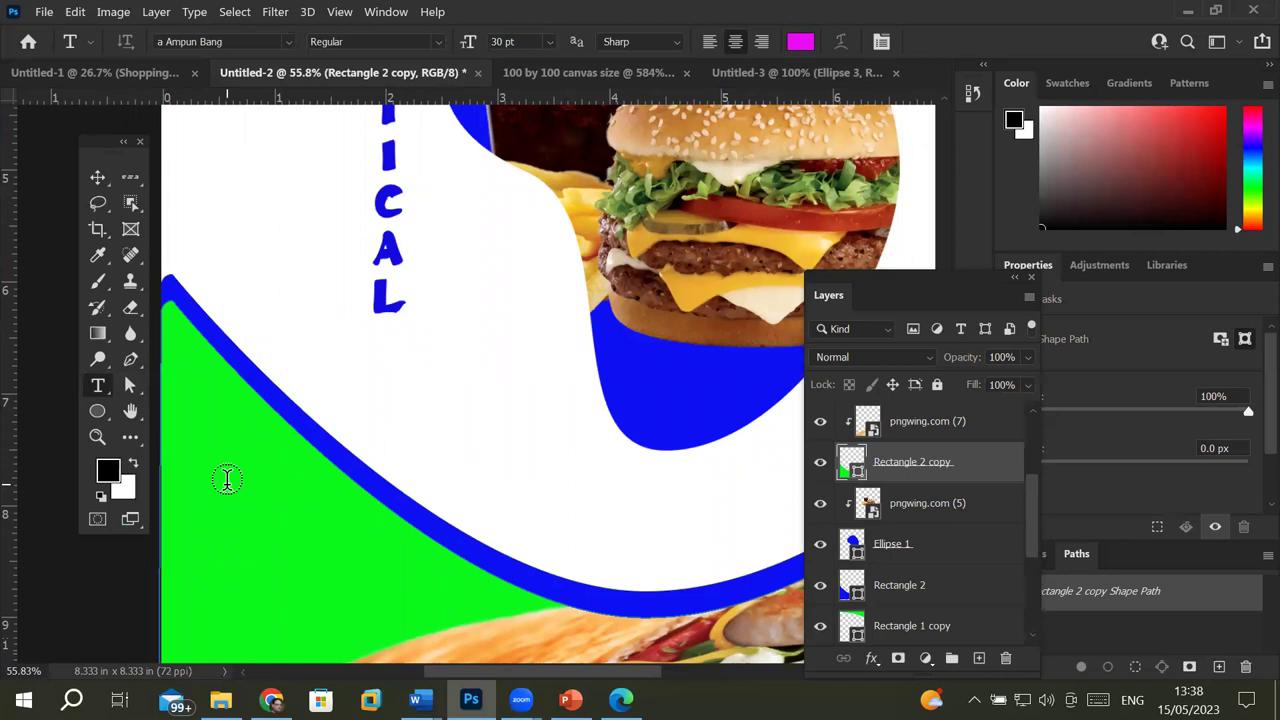
pyautogui.scroll(-3, 227, 479)
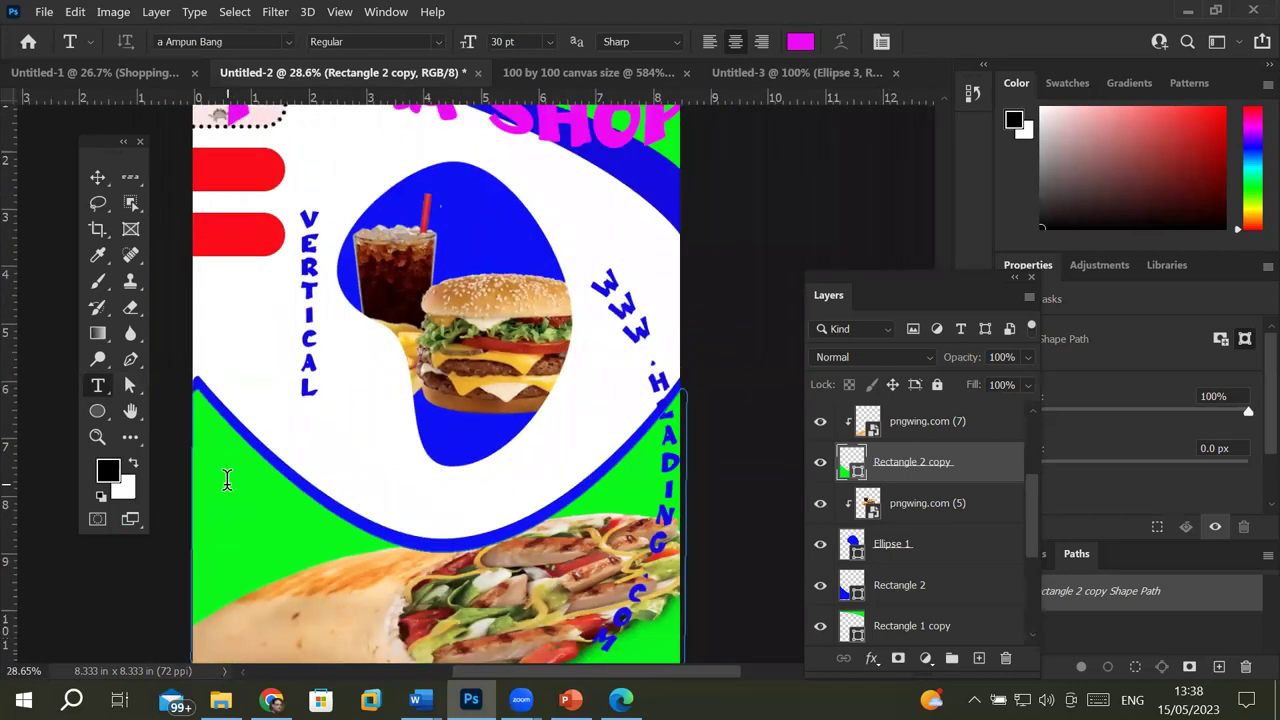
pyautogui.click(227, 479)
pyautogui.scroll(-1, 227, 479)
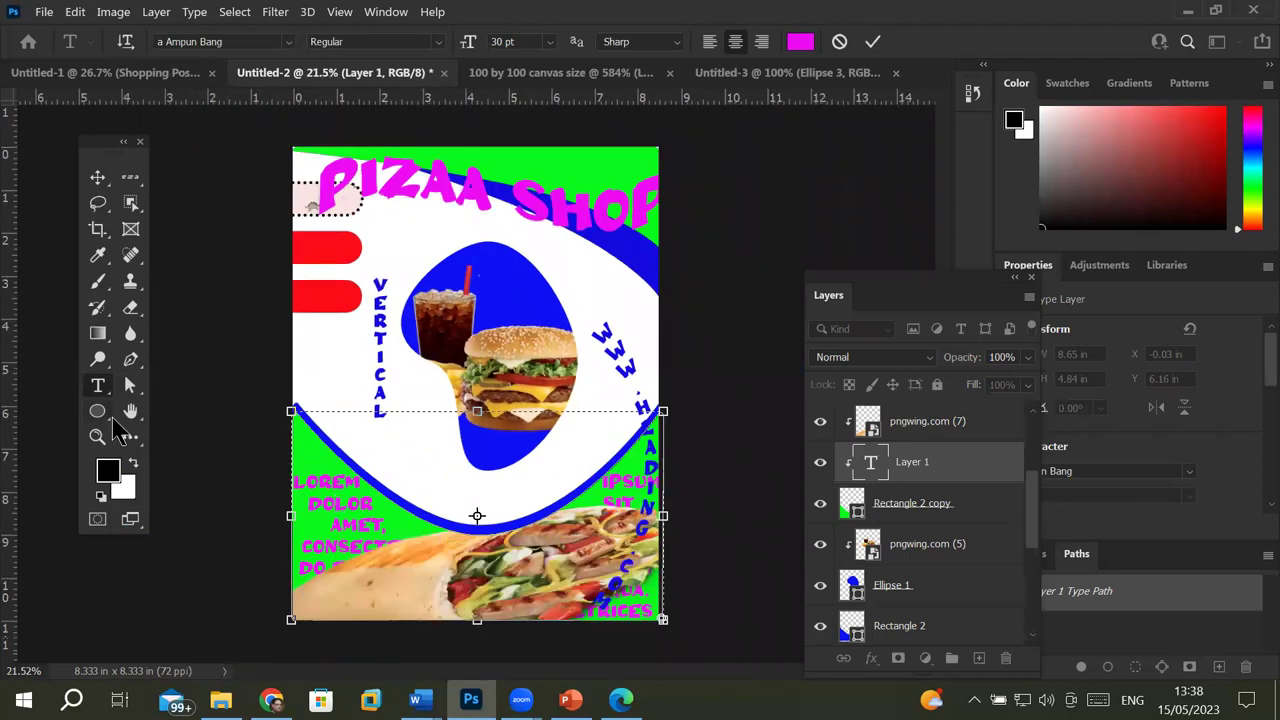
pyautogui.click(97, 177)
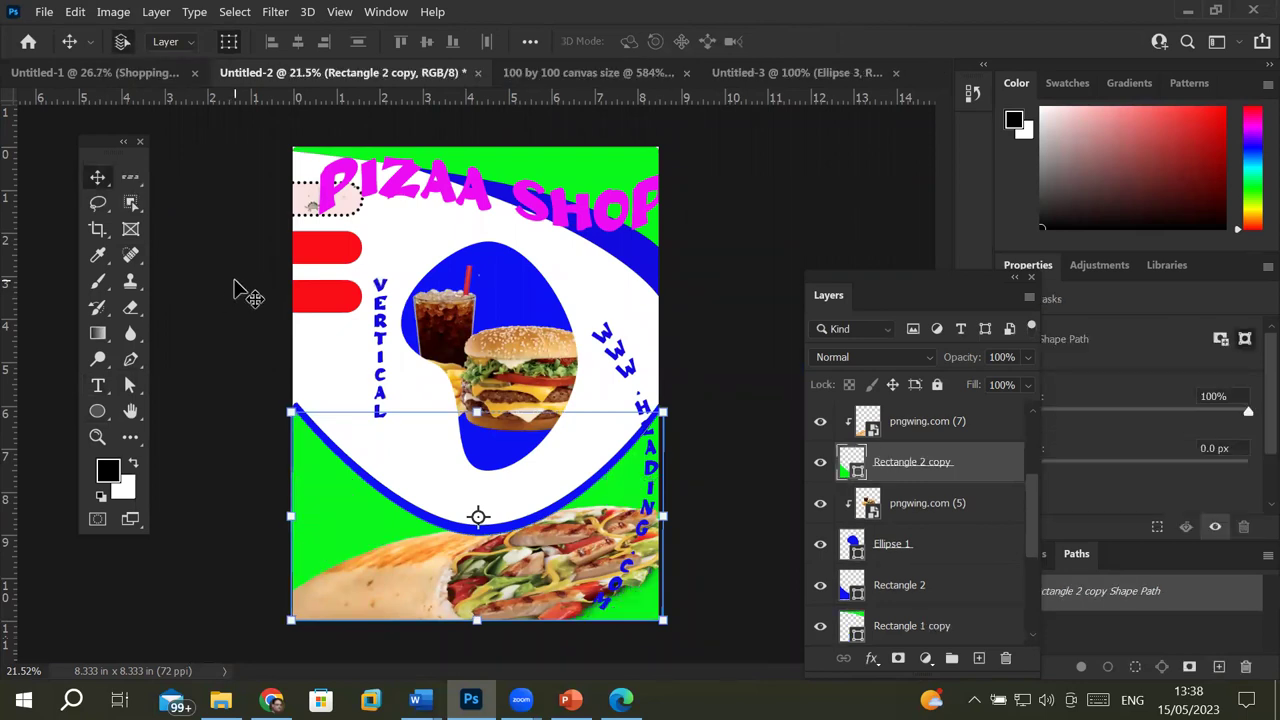
pyautogui.click(228, 337)
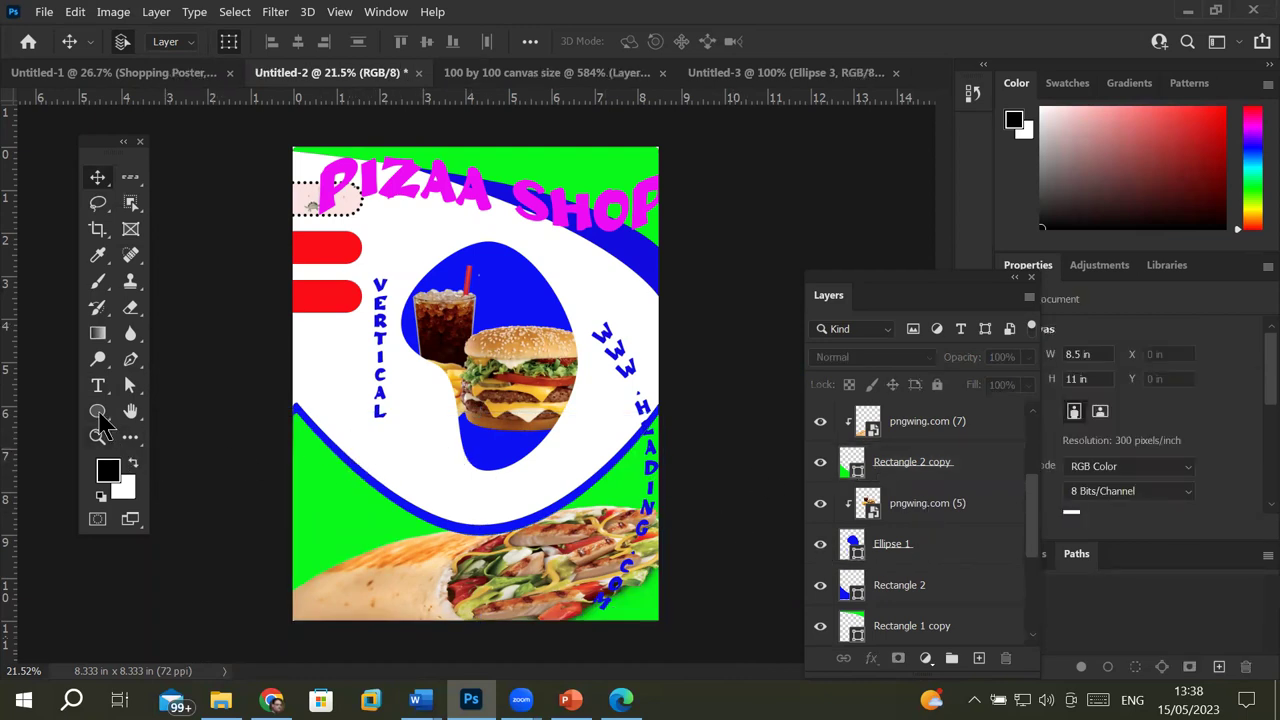
# Step: Start a new text layer on the green area, then bring up the 100 by 100 canvas size document
pyautogui.click(98, 386)
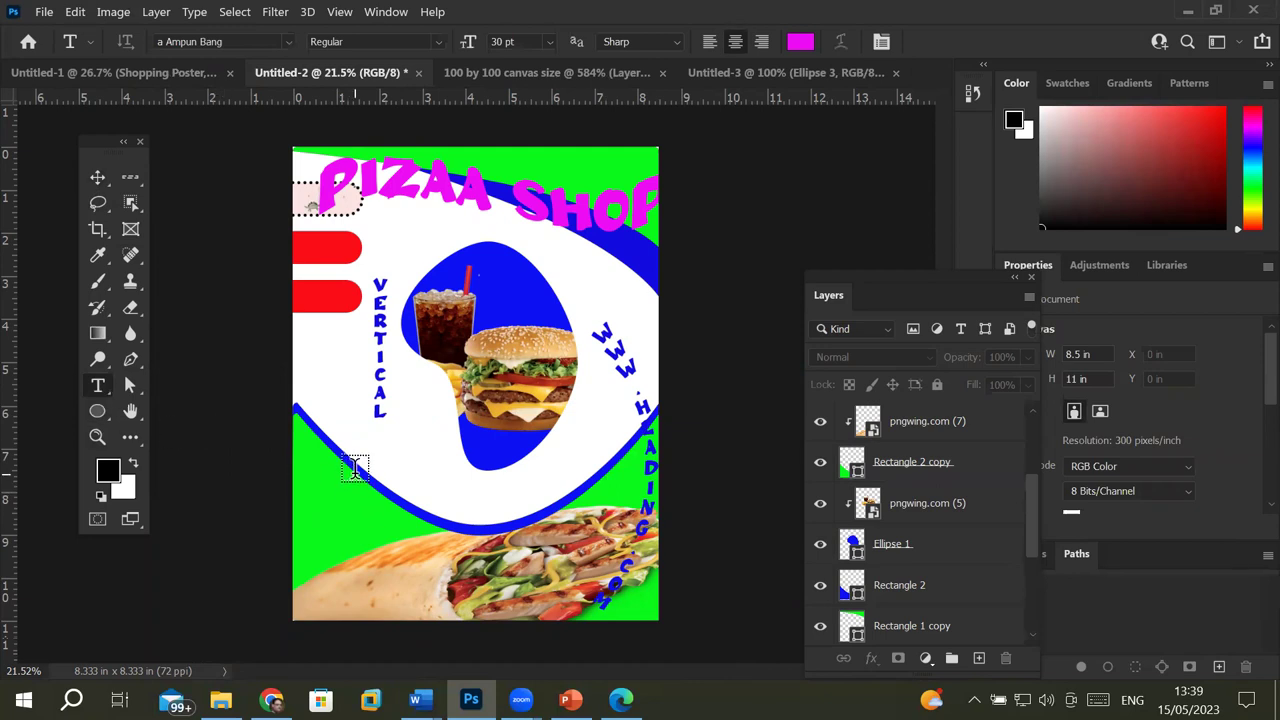
pyautogui.scroll(3, 355, 487)
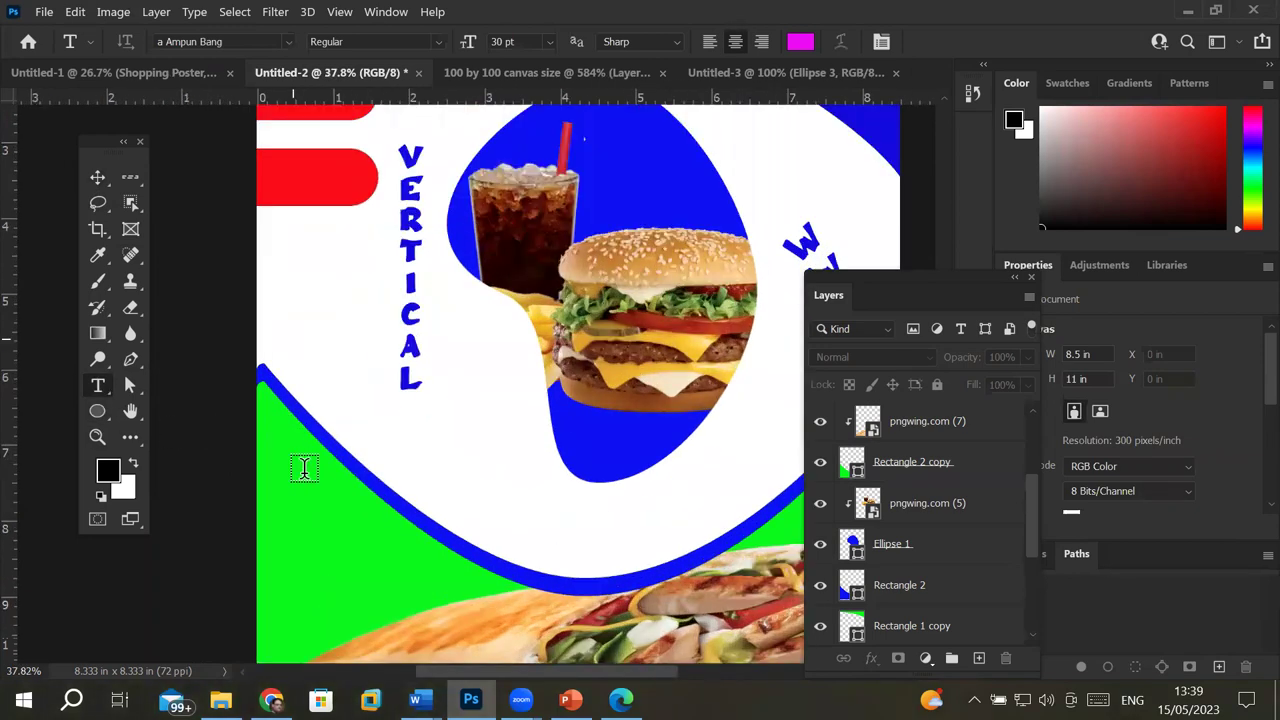
pyautogui.scroll(4, 355, 487)
pyautogui.scroll(2, 353, 395)
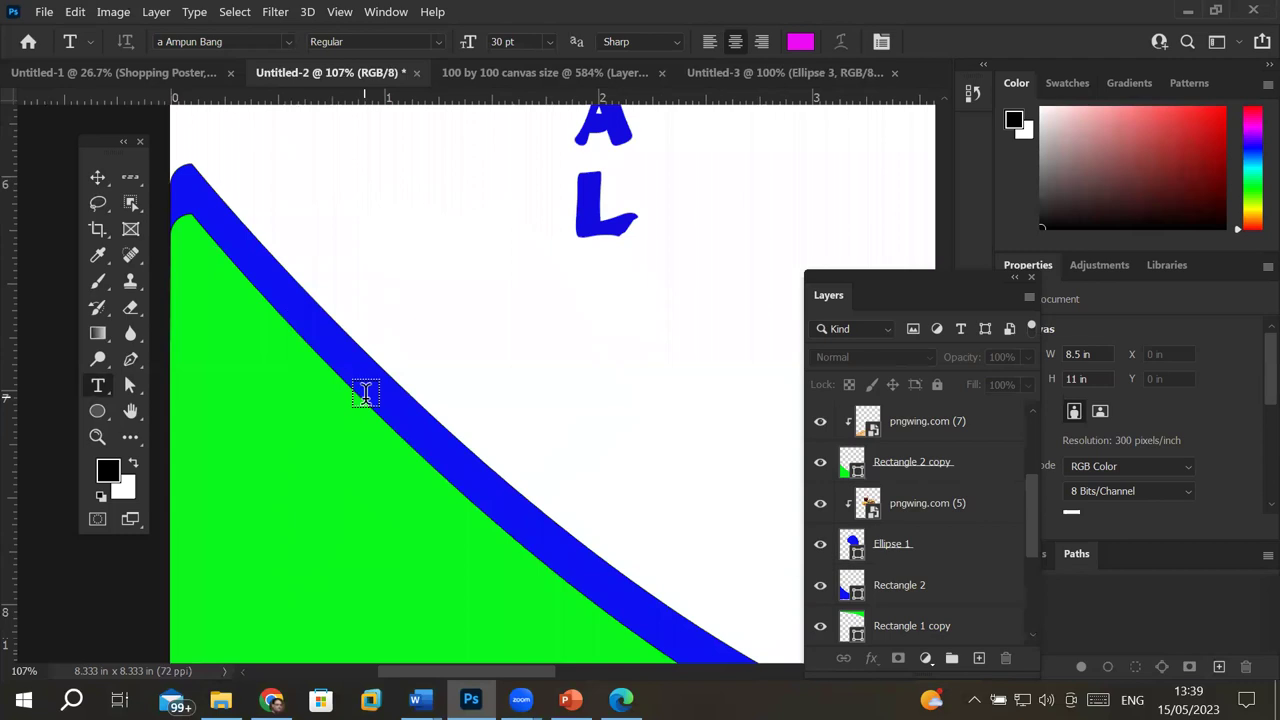
pyautogui.click(377, 422)
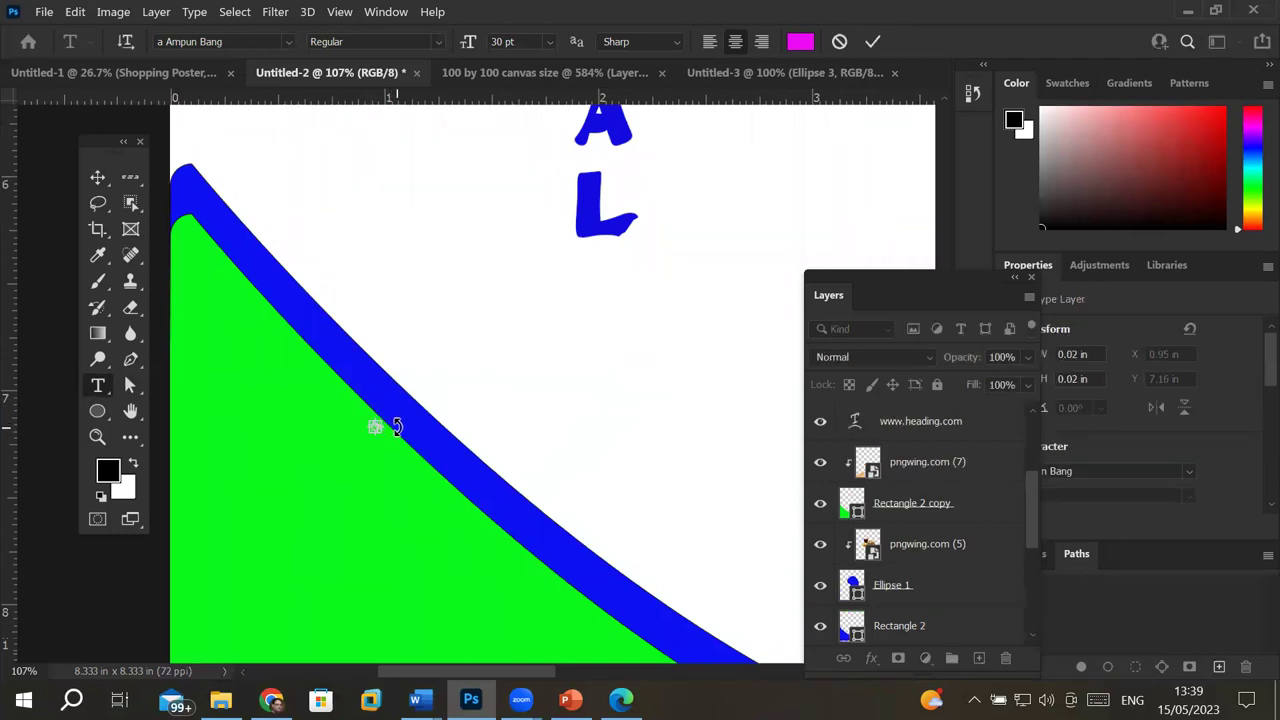
pyautogui.scroll(-1, 446, 390)
pyautogui.scroll(-2, 446, 390)
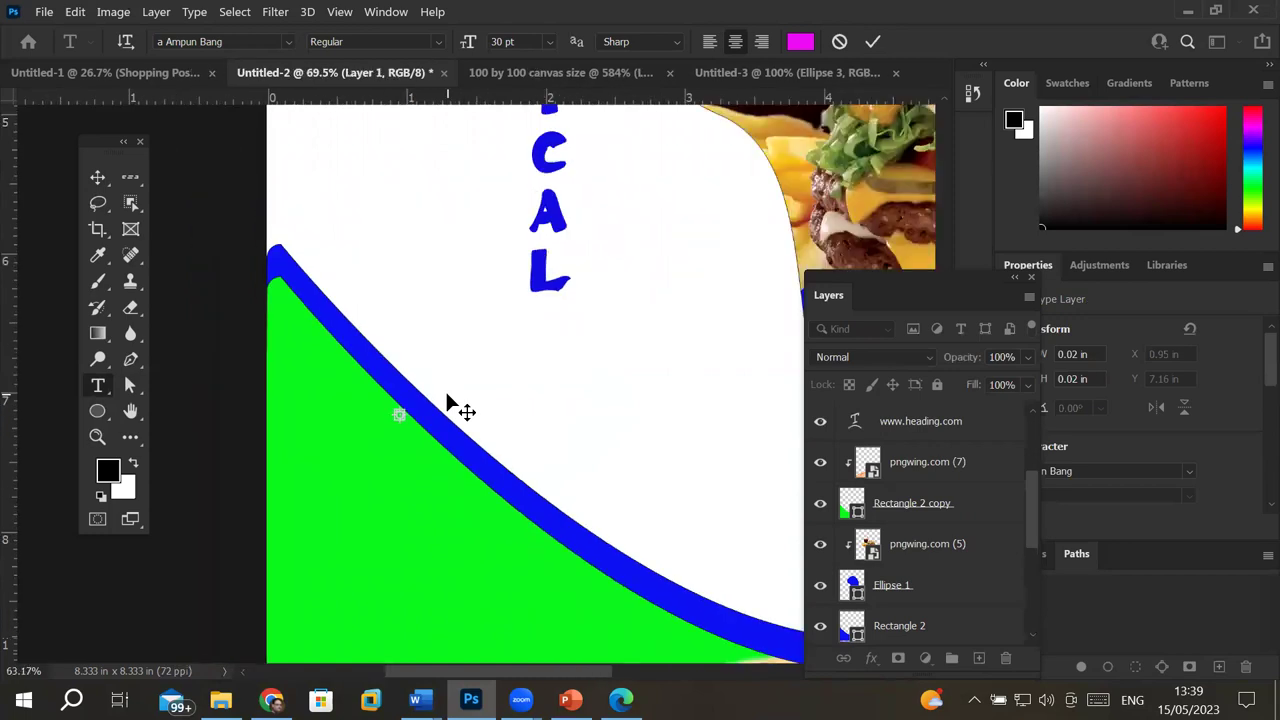
pyautogui.scroll(-2, 446, 390)
pyautogui.scroll(-2, 445, 389)
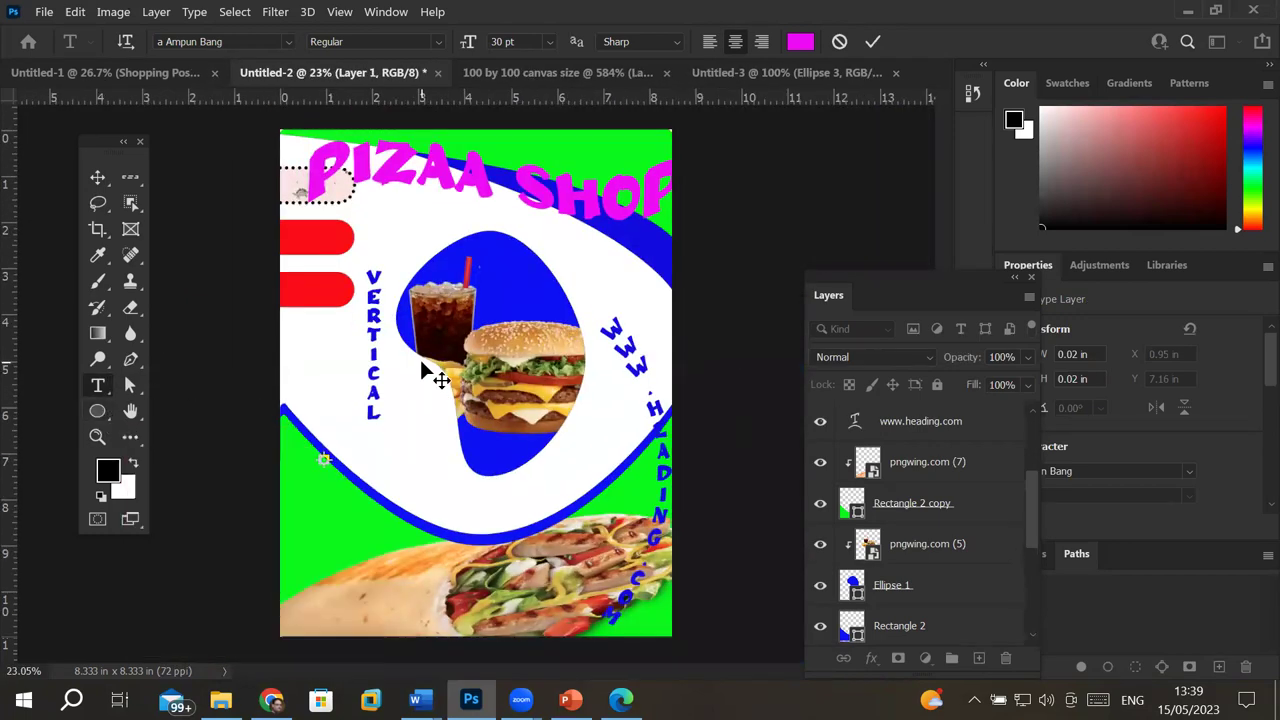
pyautogui.scroll(-1, 430, 372)
pyautogui.click(545, 74)
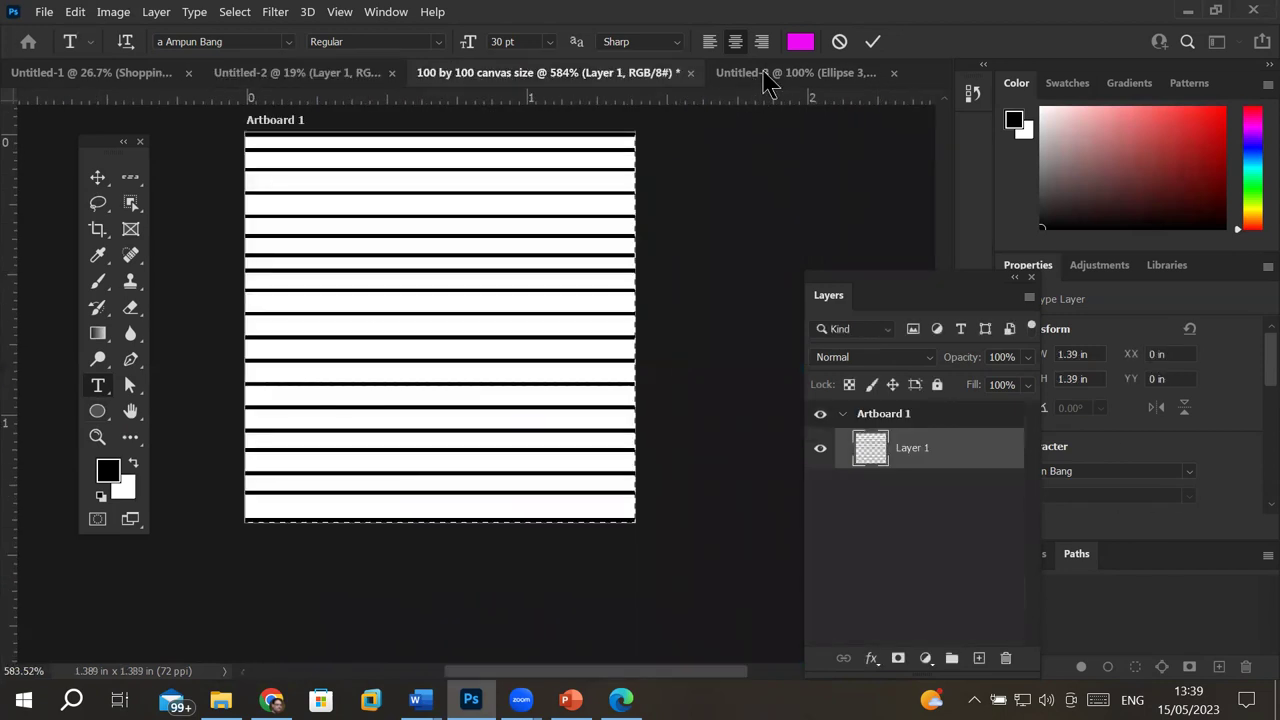
# Step: Create a new Letter-size 300 ppi document
pyautogui.click(766, 74)
pyautogui.click(44, 12)
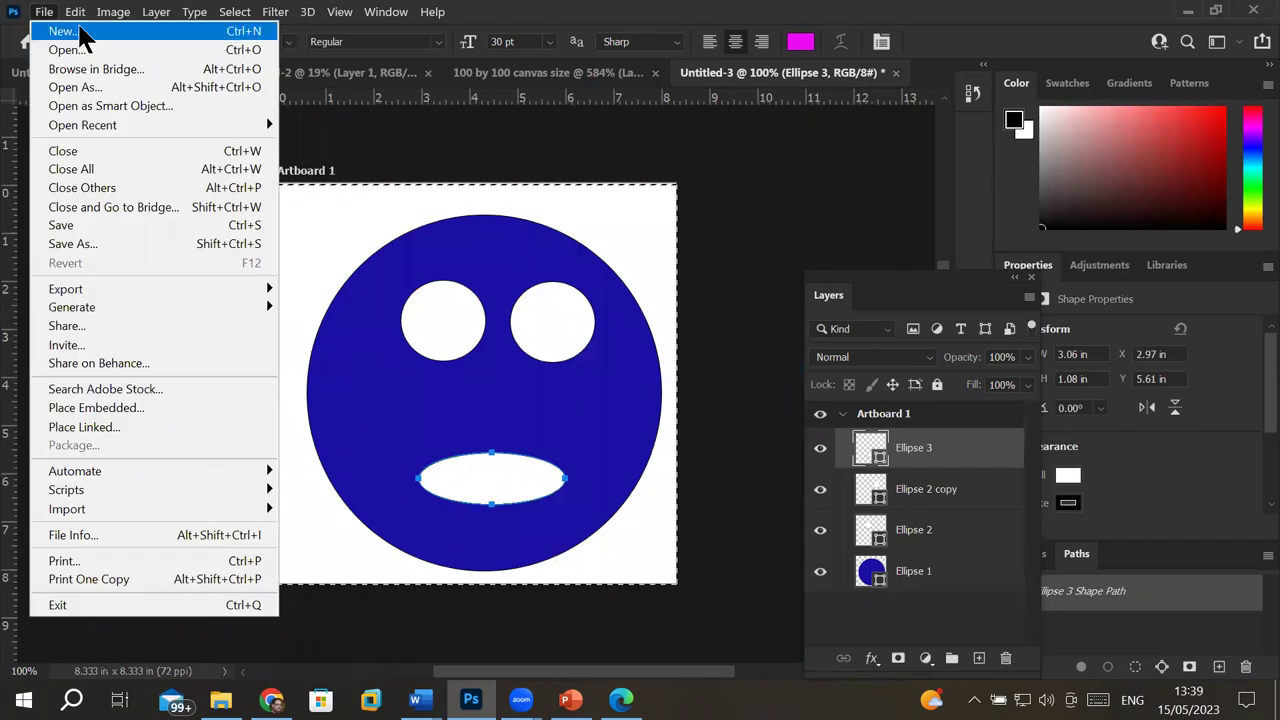
pyautogui.click(70, 31)
pyautogui.doubleClick(563, 226)
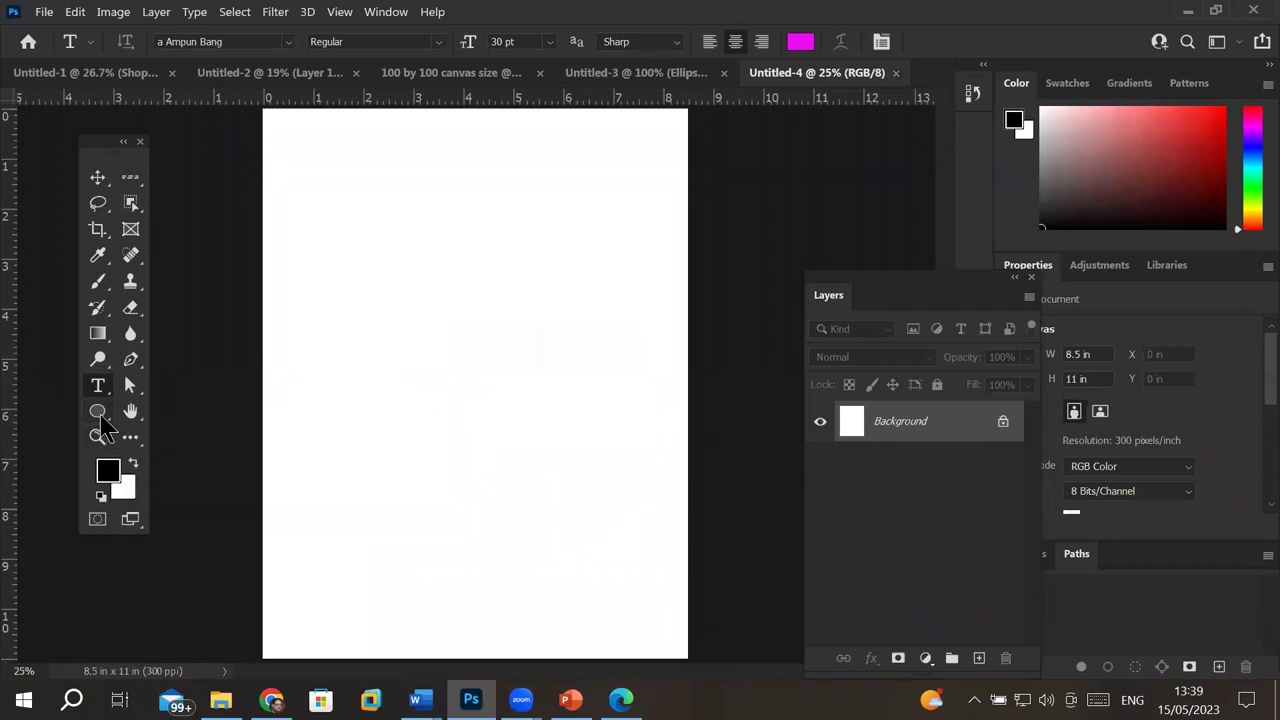
# Step: Draw a black rectangle across the lower page and pull its top-left anchor up into a slant
pyautogui.click(100, 418)
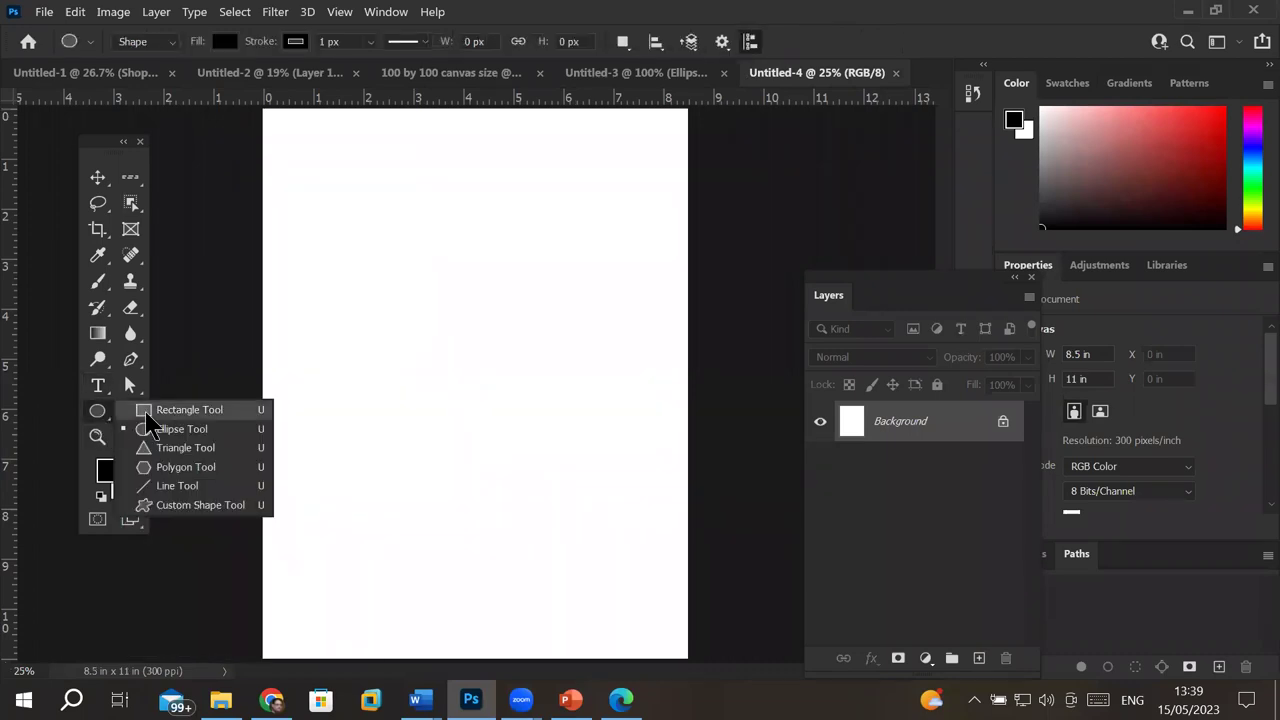
pyautogui.click(185, 410)
pyautogui.moveTo(280, 395)
pyautogui.mouseDown()
pyautogui.moveTo(372, 450)
pyautogui.moveTo(667, 502)
pyautogui.mouseUp()
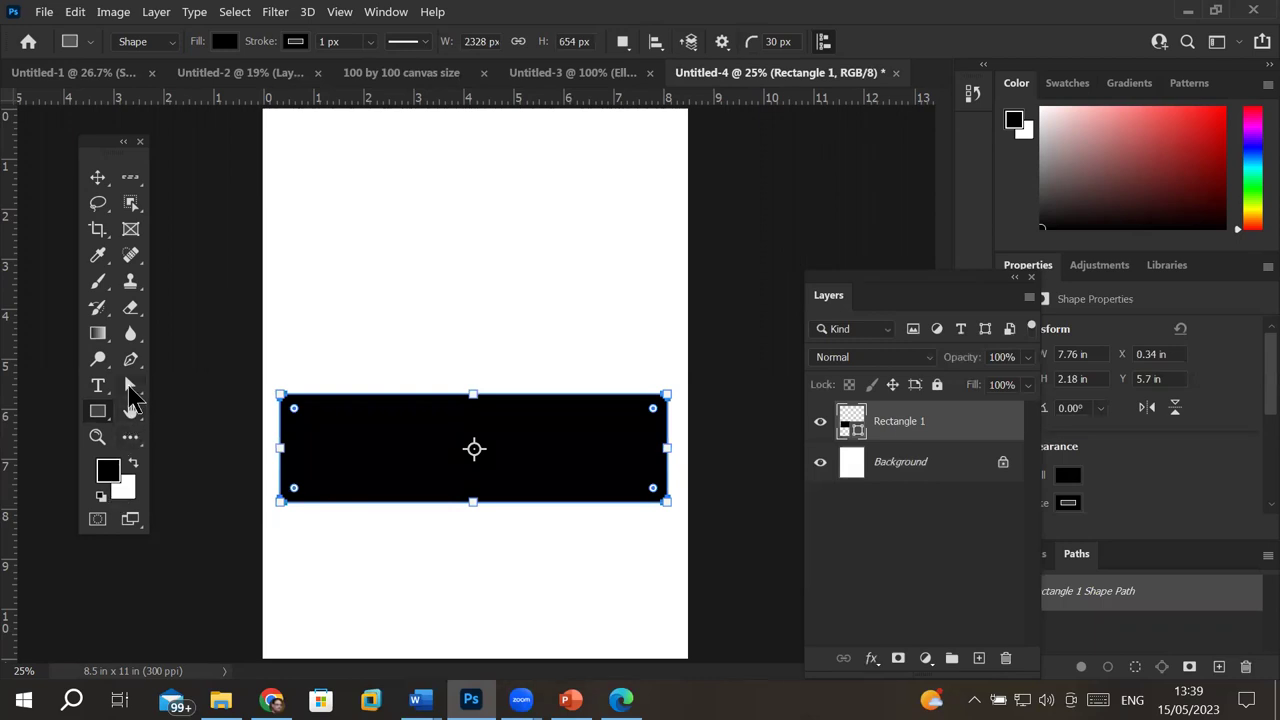
pyautogui.click(130, 388)
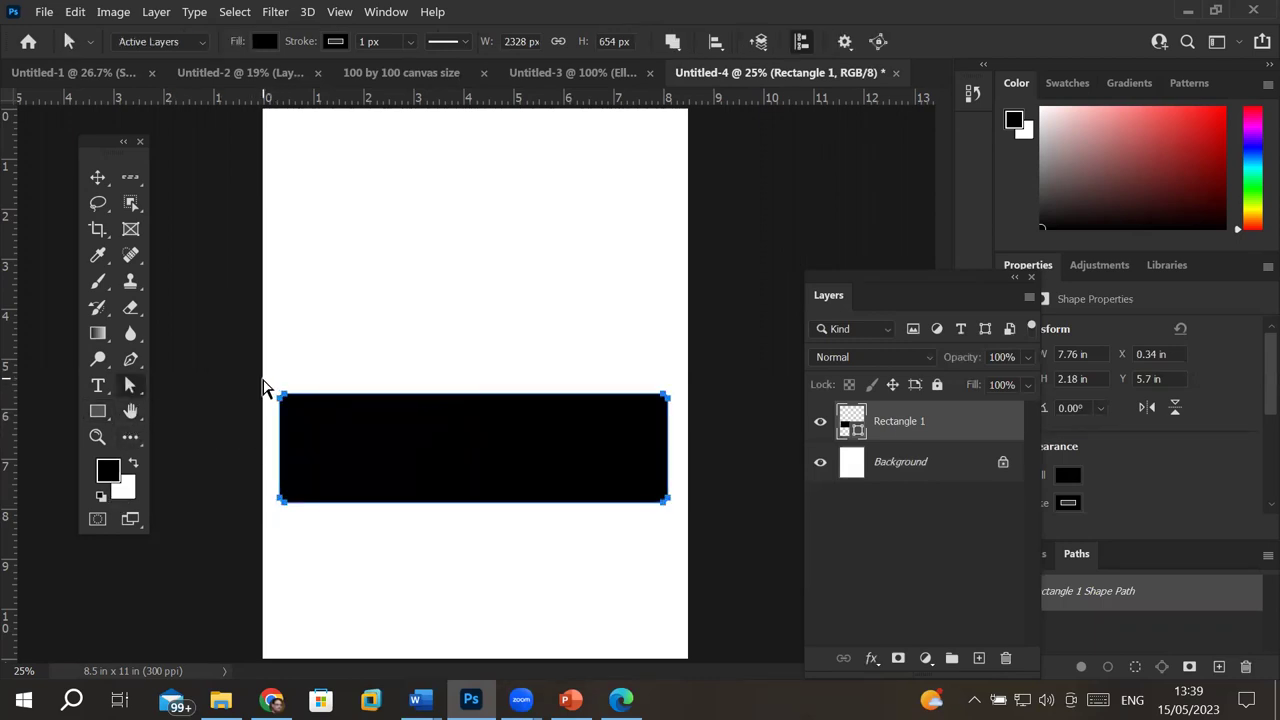
pyautogui.moveTo(277, 372)
pyautogui.mouseDown()
pyautogui.moveTo(300, 412)
pyautogui.moveTo(288, 214)
pyautogui.mouseUp()
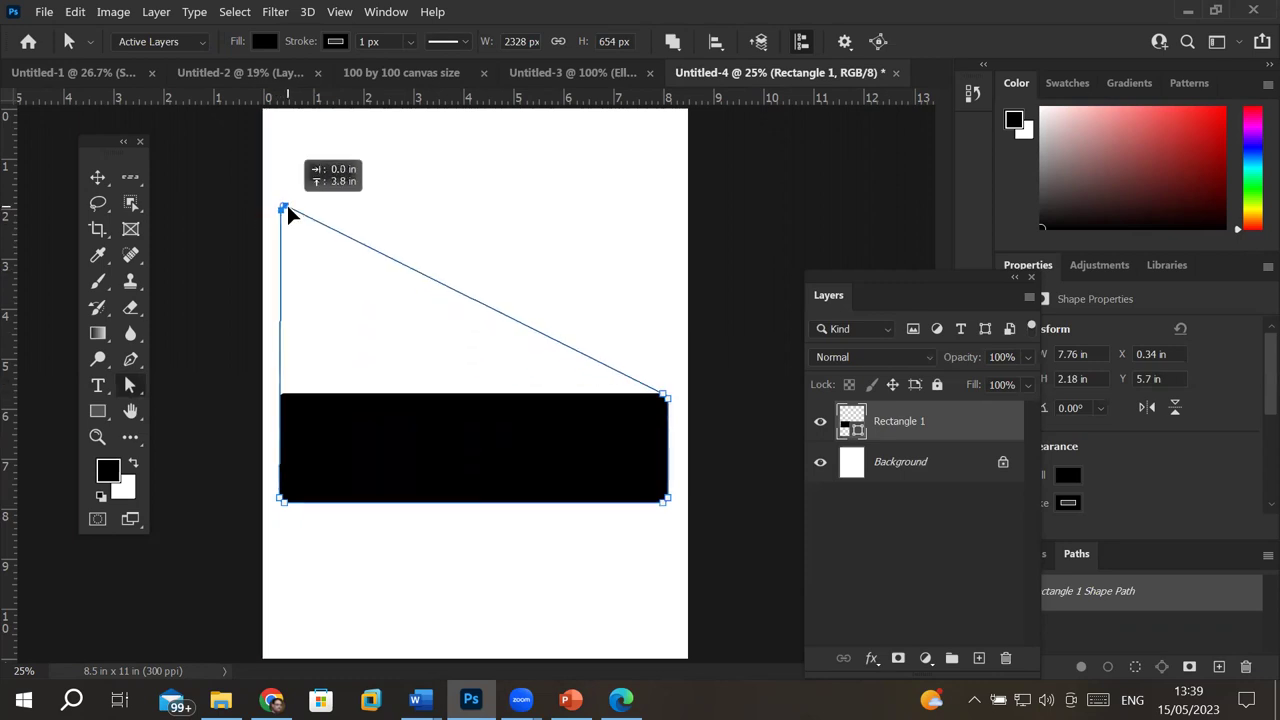
pyautogui.click(466, 310)
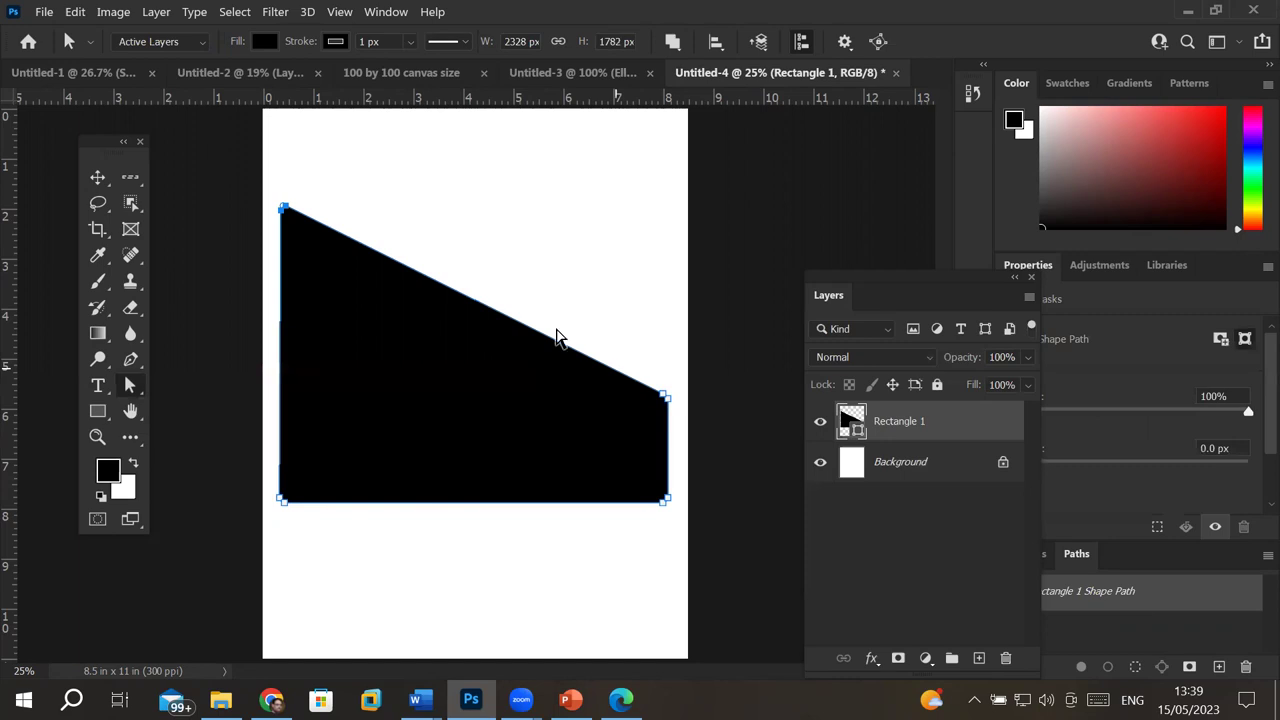
# Step: Set the shape's fill to none and place placeholder text along its outline
pyautogui.click(97, 411)
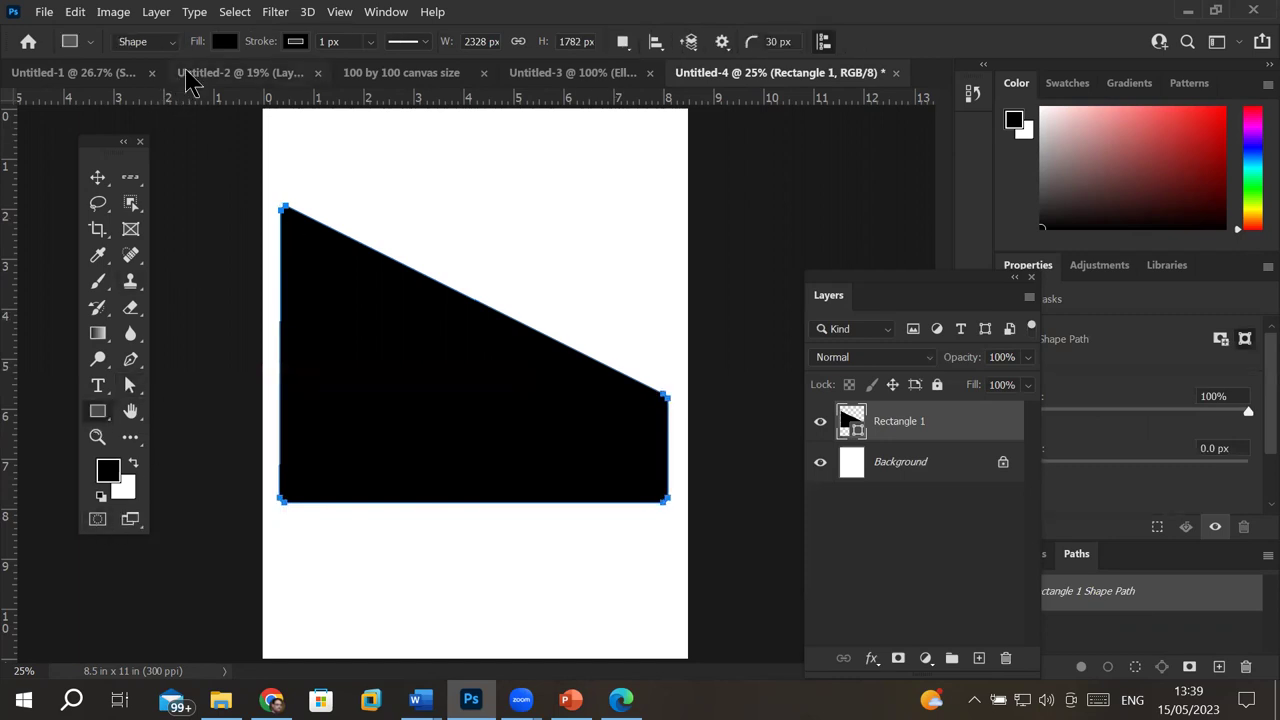
pyautogui.click(224, 41)
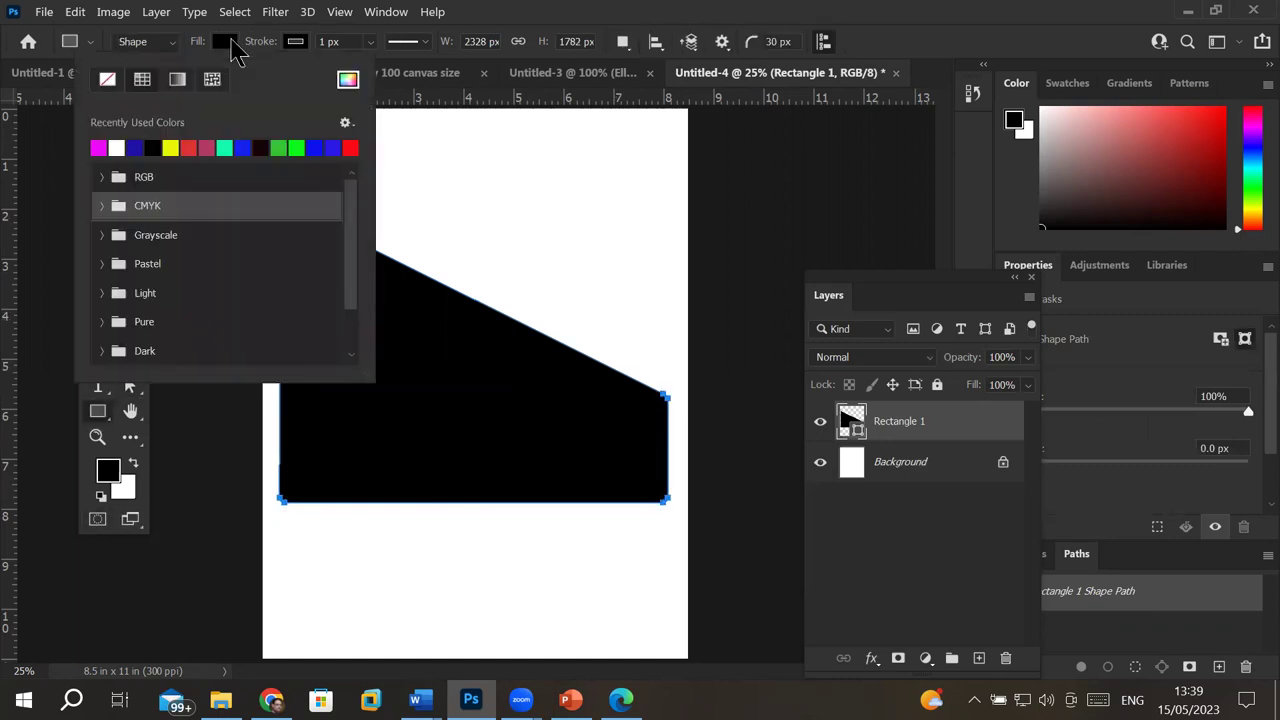
pyautogui.click(107, 80)
pyautogui.click(92, 420)
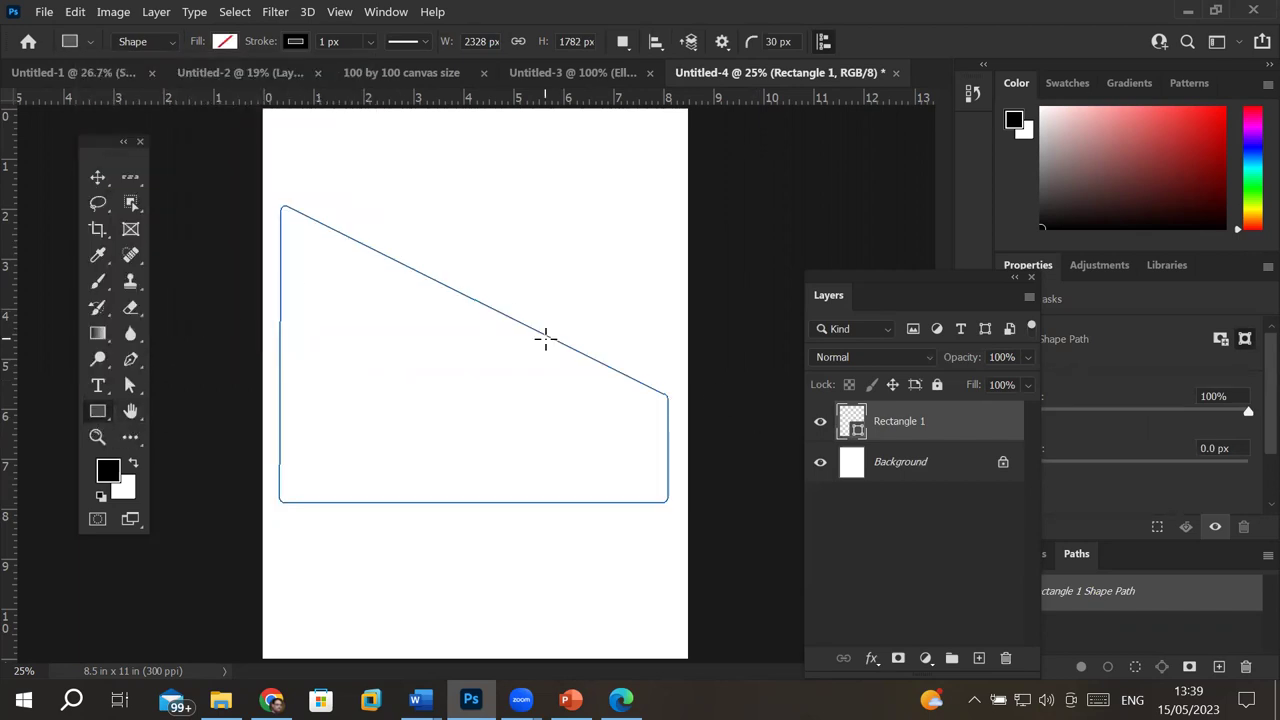
pyautogui.click(98, 386)
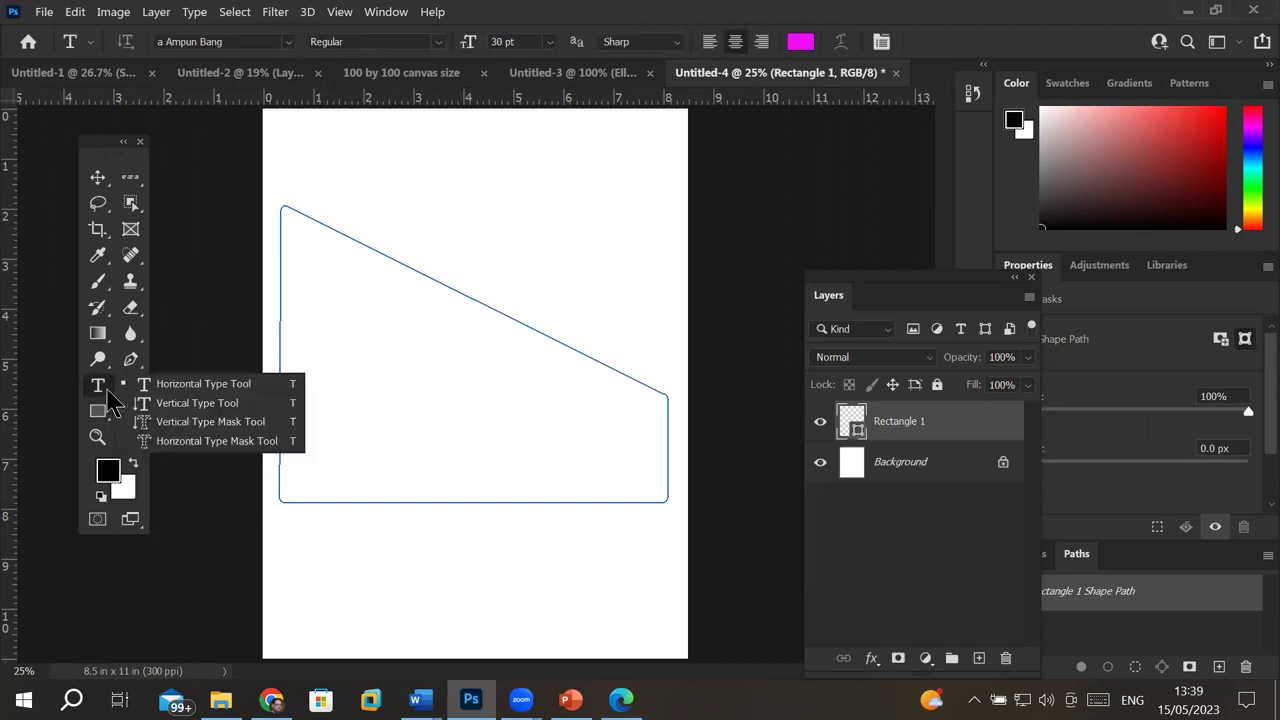
pyautogui.click(331, 205)
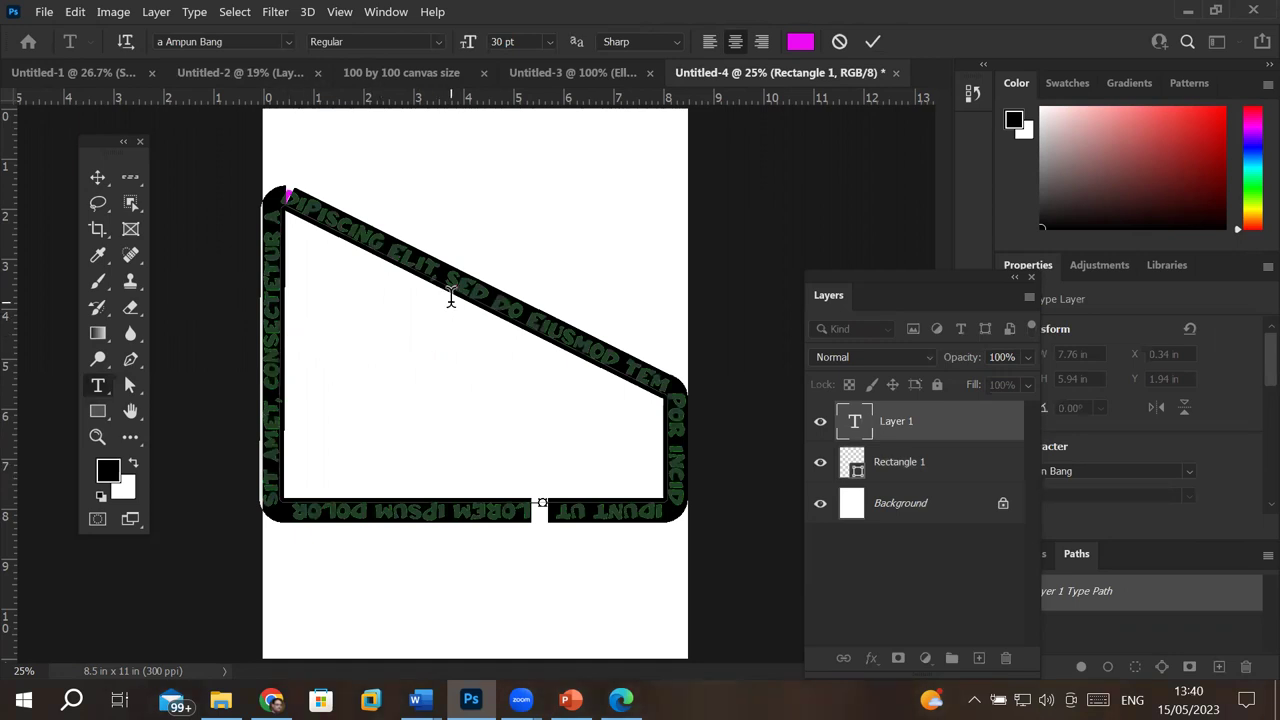
# Step: Select and delete all the placeholder text on the path, then commit the edit
pyautogui.click(452, 292)
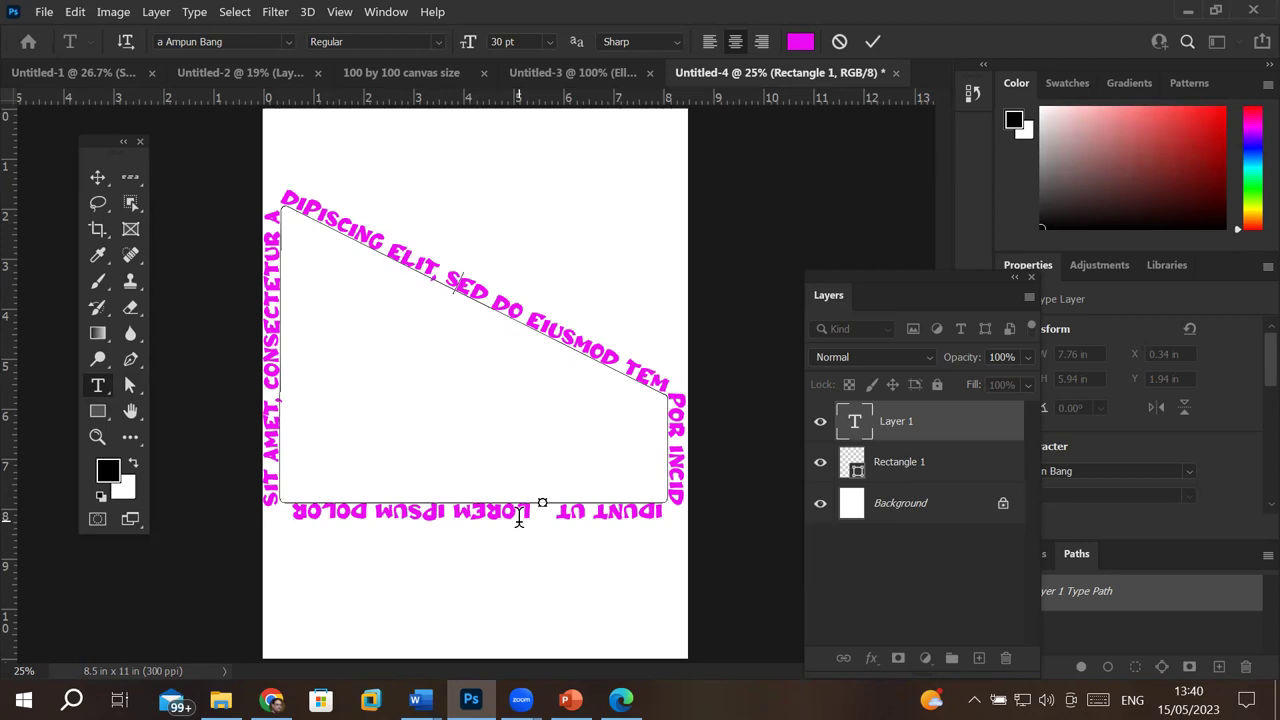
pyautogui.press('ctrl')
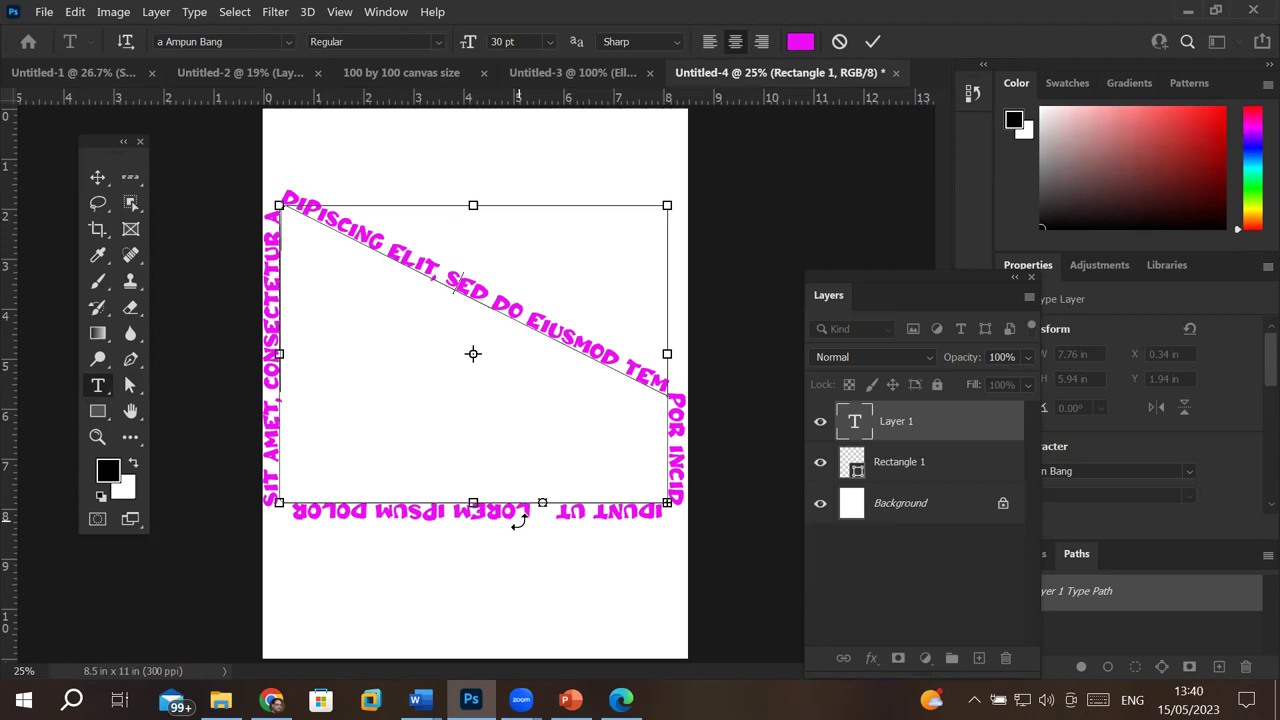
pyautogui.hotkey('ctrl', 'a')
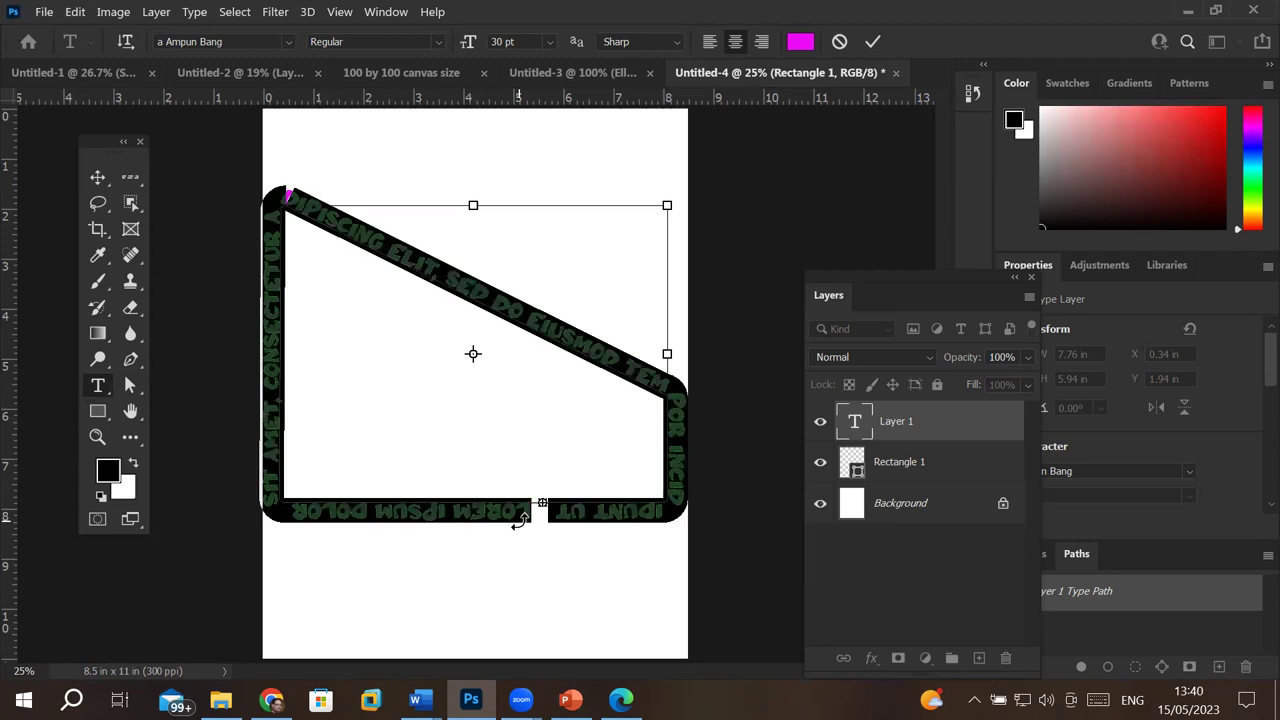
pyautogui.press('BackSpace')
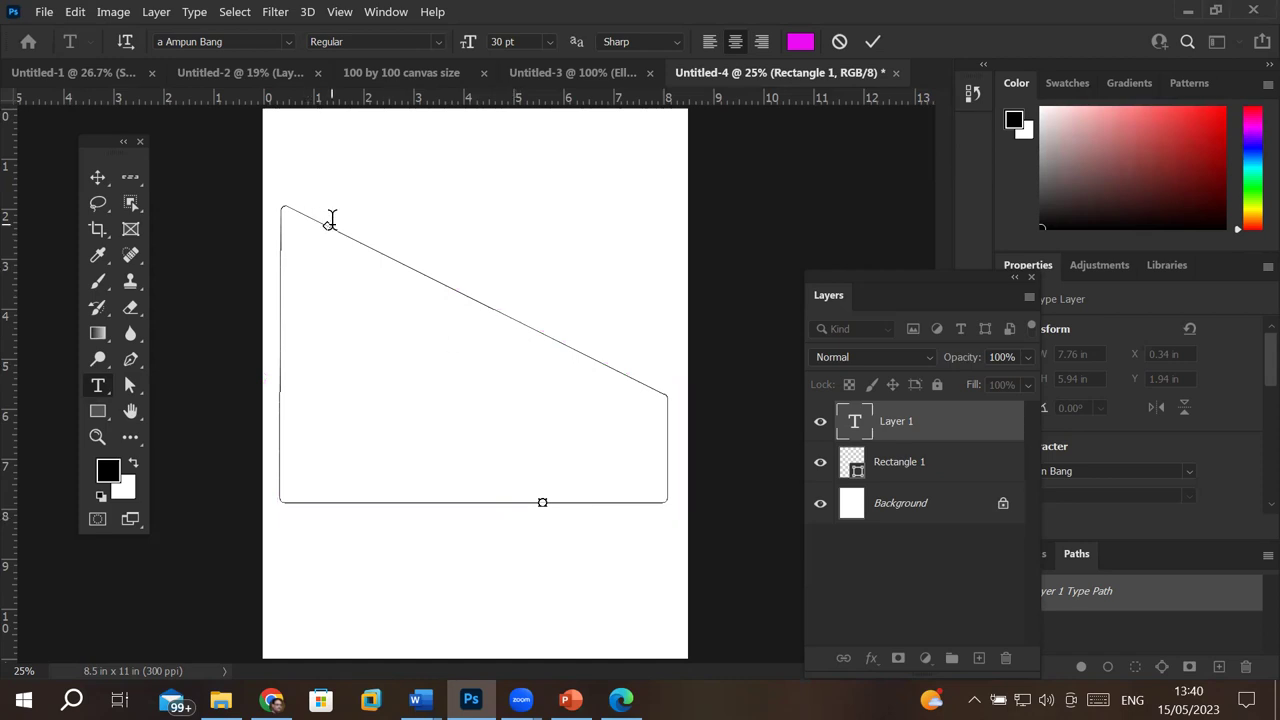
pyautogui.press('Escape')
pyautogui.press('v')
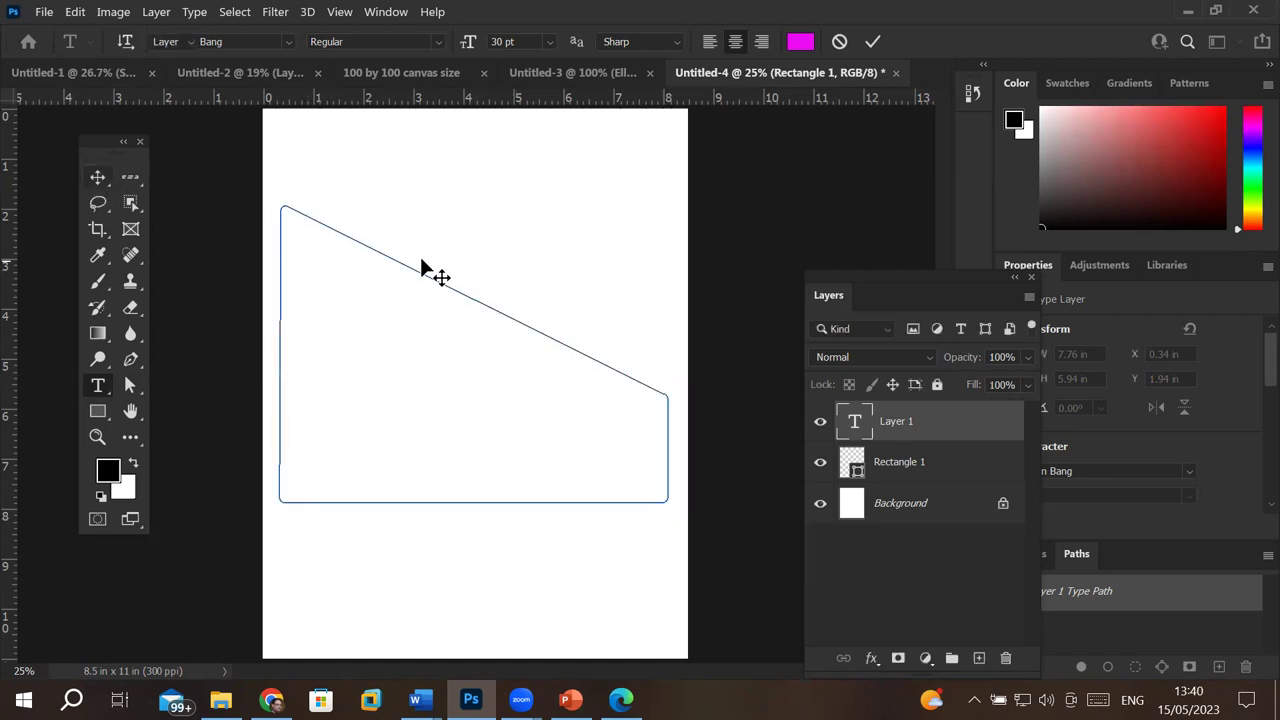
pyautogui.click(420, 270)
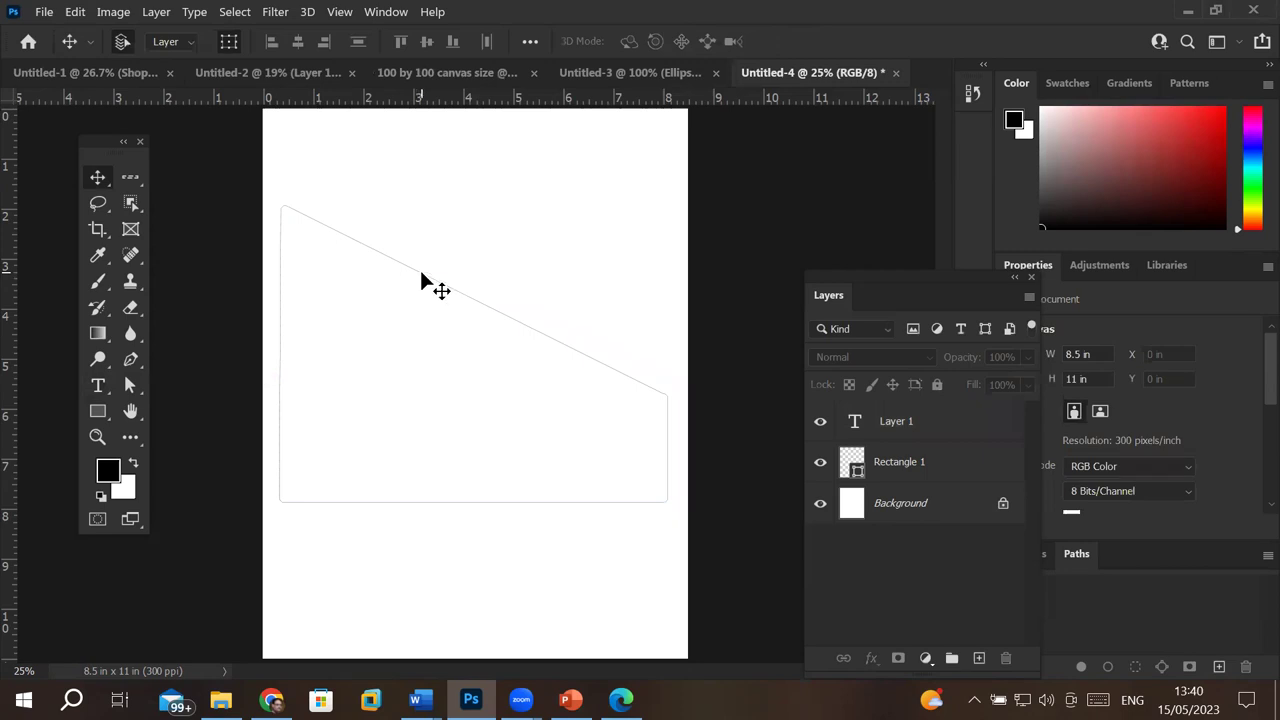
# Step: Delete the Rectangle 1 and Layer 1 layers, confirming with Yes
pyautogui.click(892, 462)
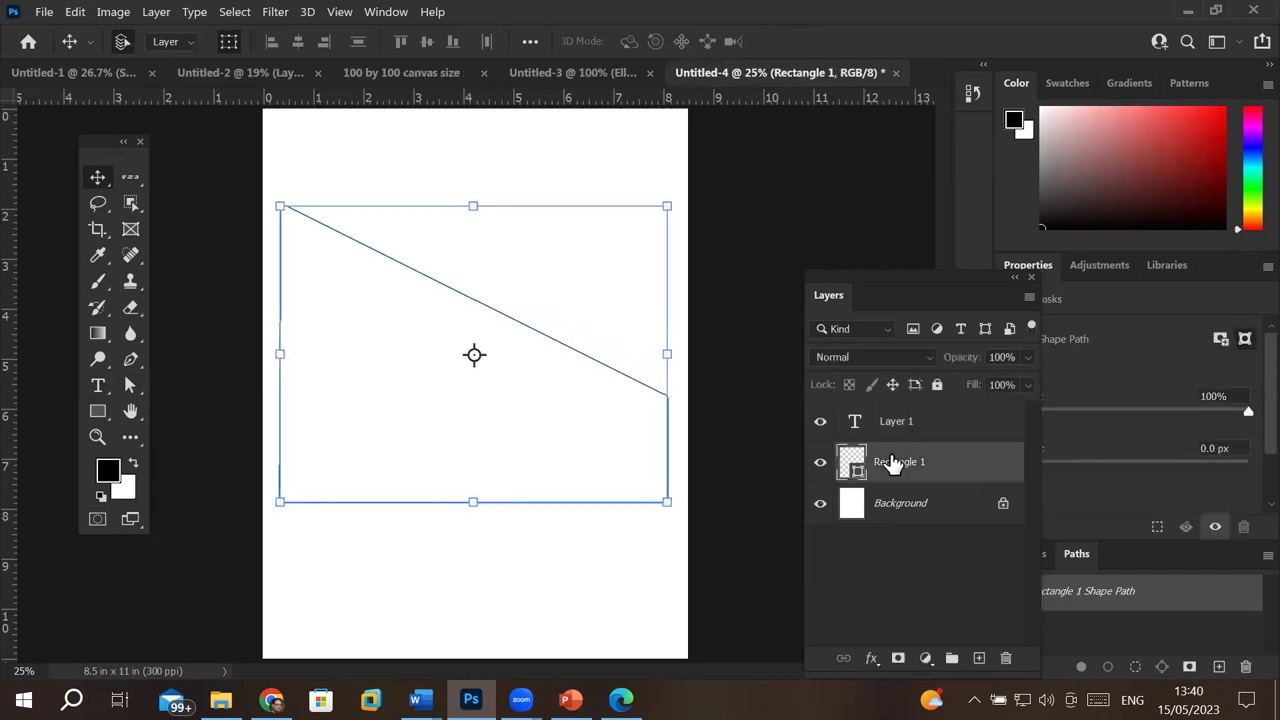
pyautogui.keyDown('shift'); pyautogui.click(900, 425); pyautogui.keyUp('shift')
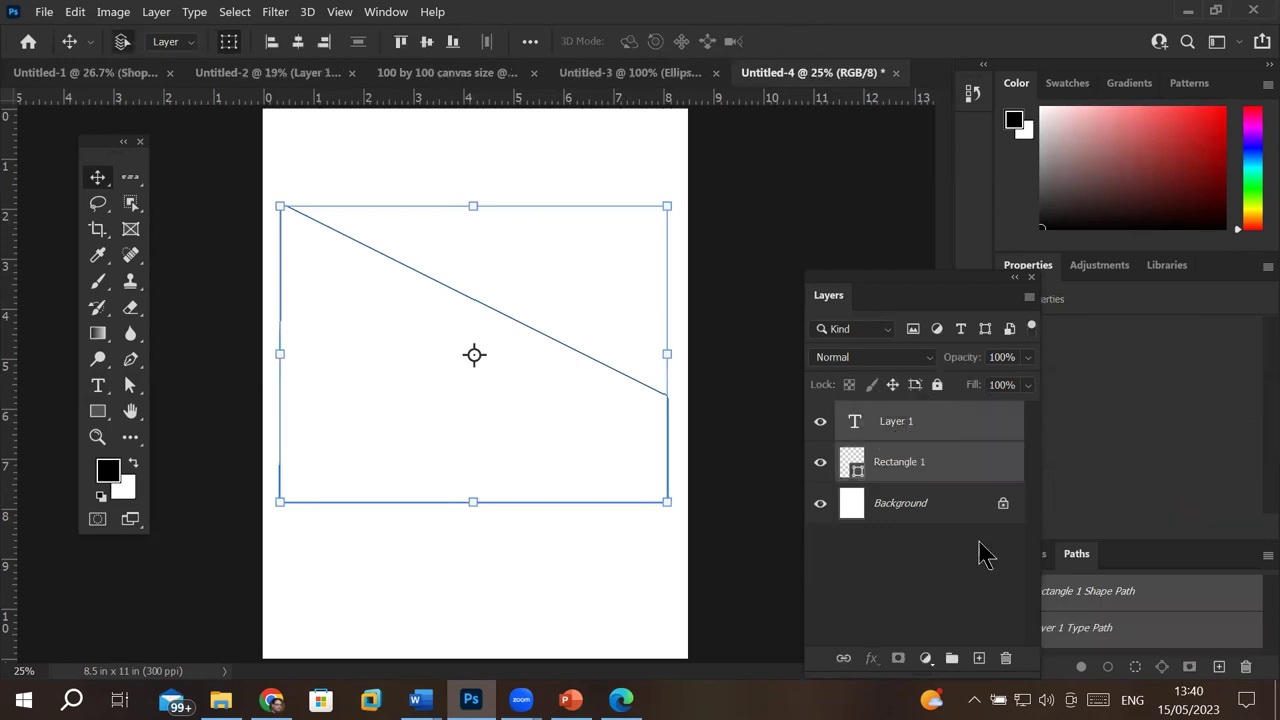
pyautogui.click(1007, 658)
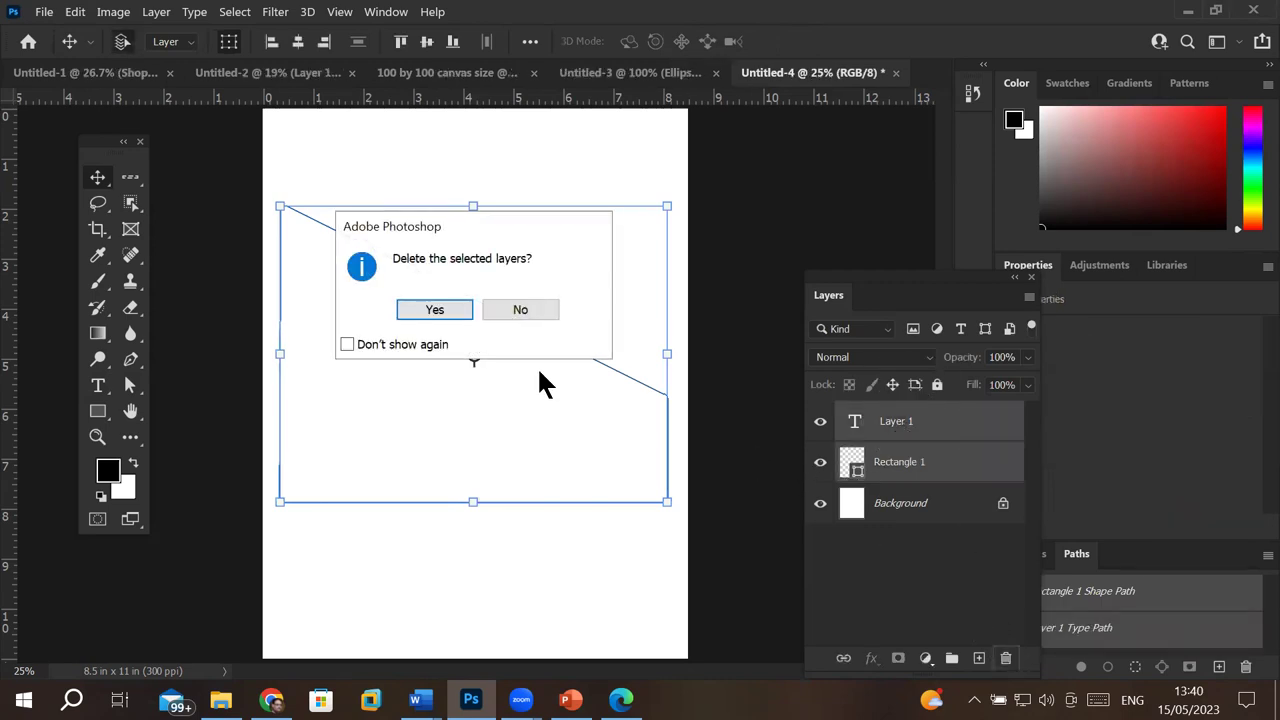
pyautogui.click(440, 310)
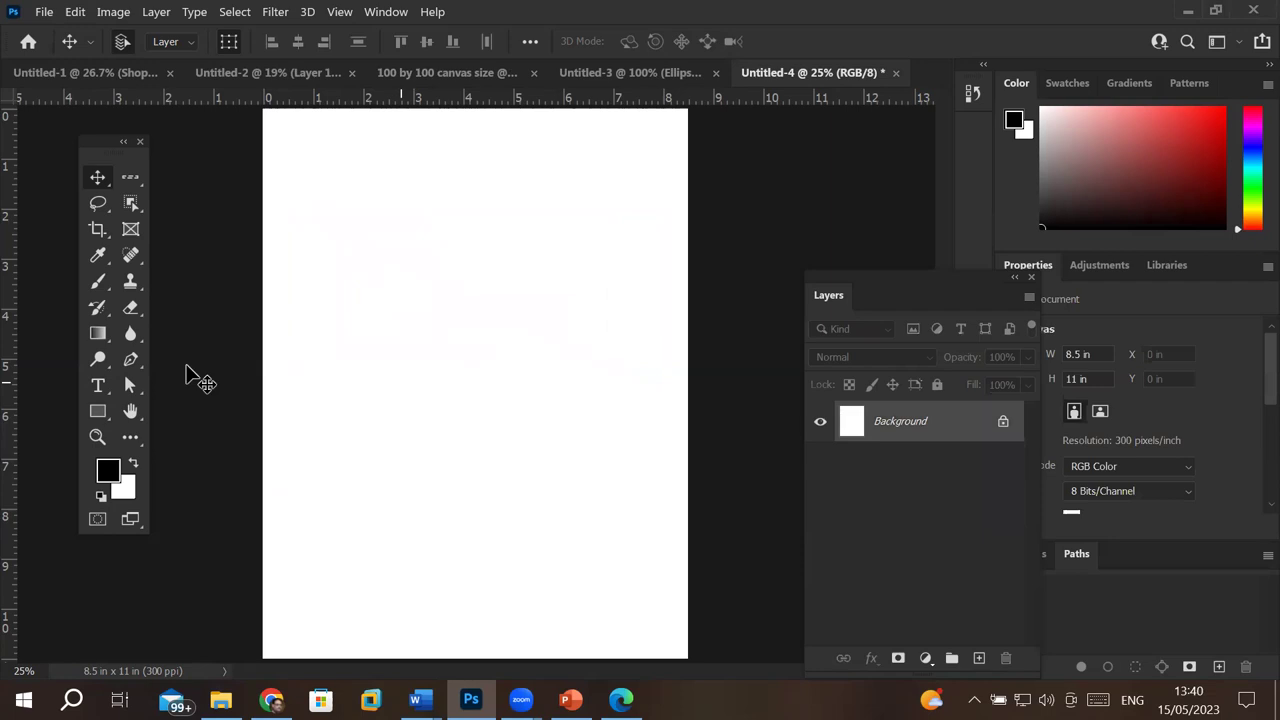
# Step: Draw a black five-sided polygon and move it to the centre of the Letter page
pyautogui.click(97, 413)
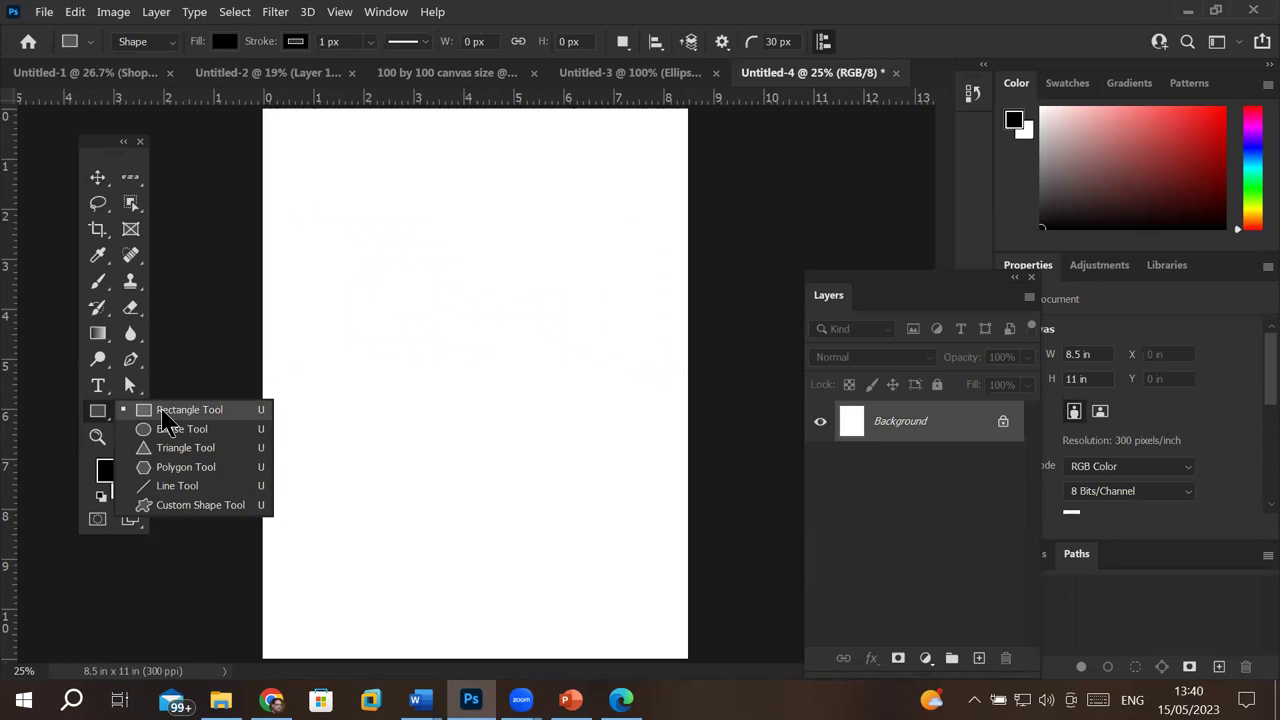
pyautogui.click(190, 467)
pyautogui.moveTo(346, 254)
pyautogui.mouseDown()
pyautogui.moveTo(503, 409)
pyautogui.moveTo(480, 398)
pyautogui.mouseUp()
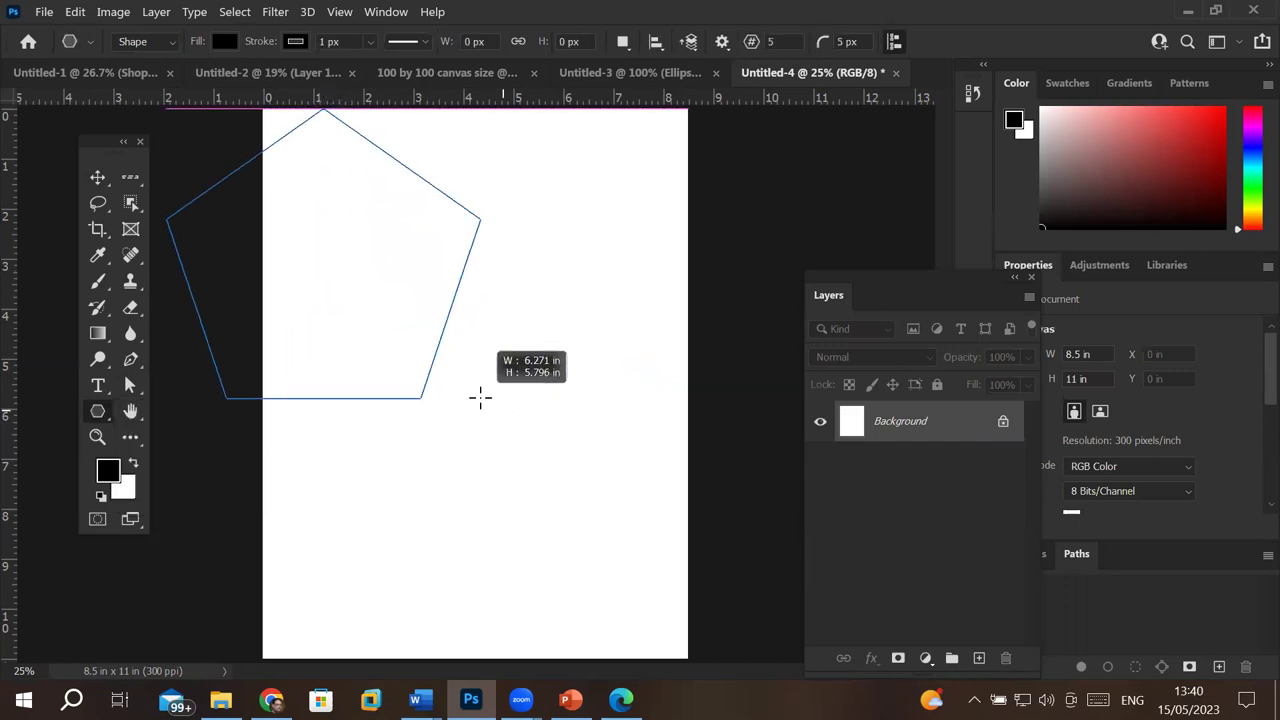
pyautogui.moveTo(480, 398); pyautogui.dragTo(472, 440)
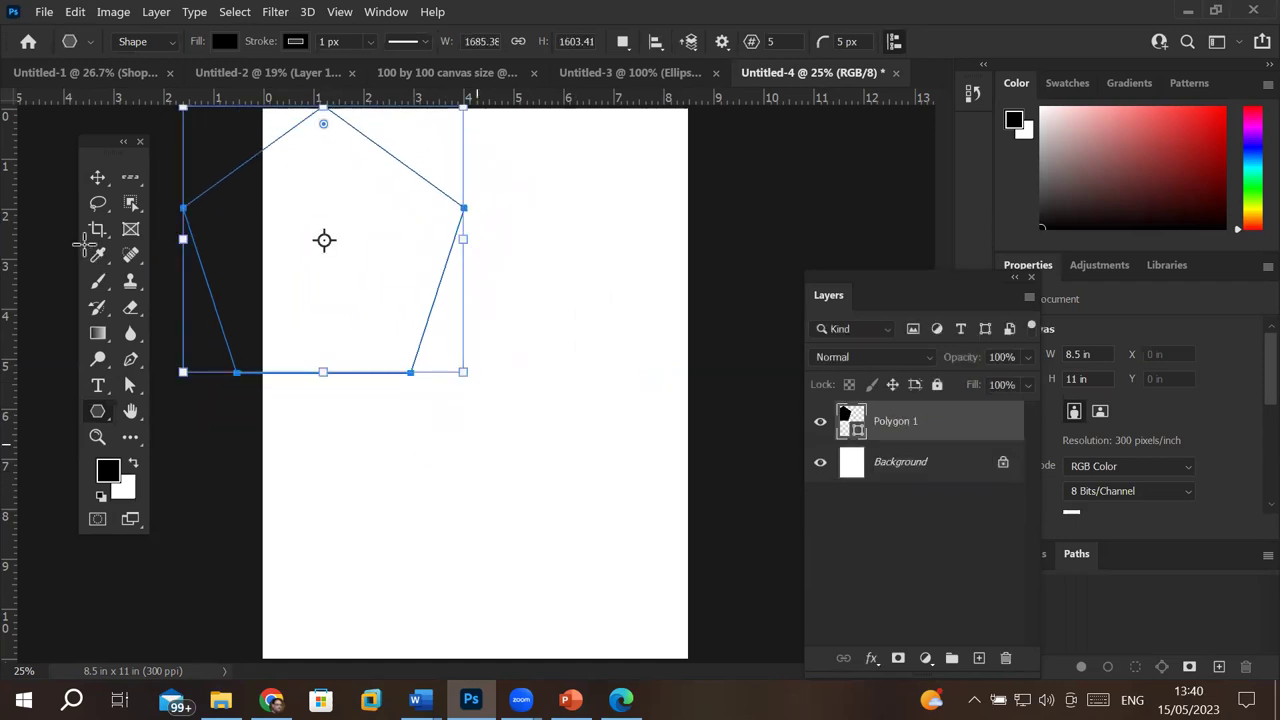
pyautogui.click(97, 177)
pyautogui.moveTo(310, 257); pyautogui.dragTo(450, 381)
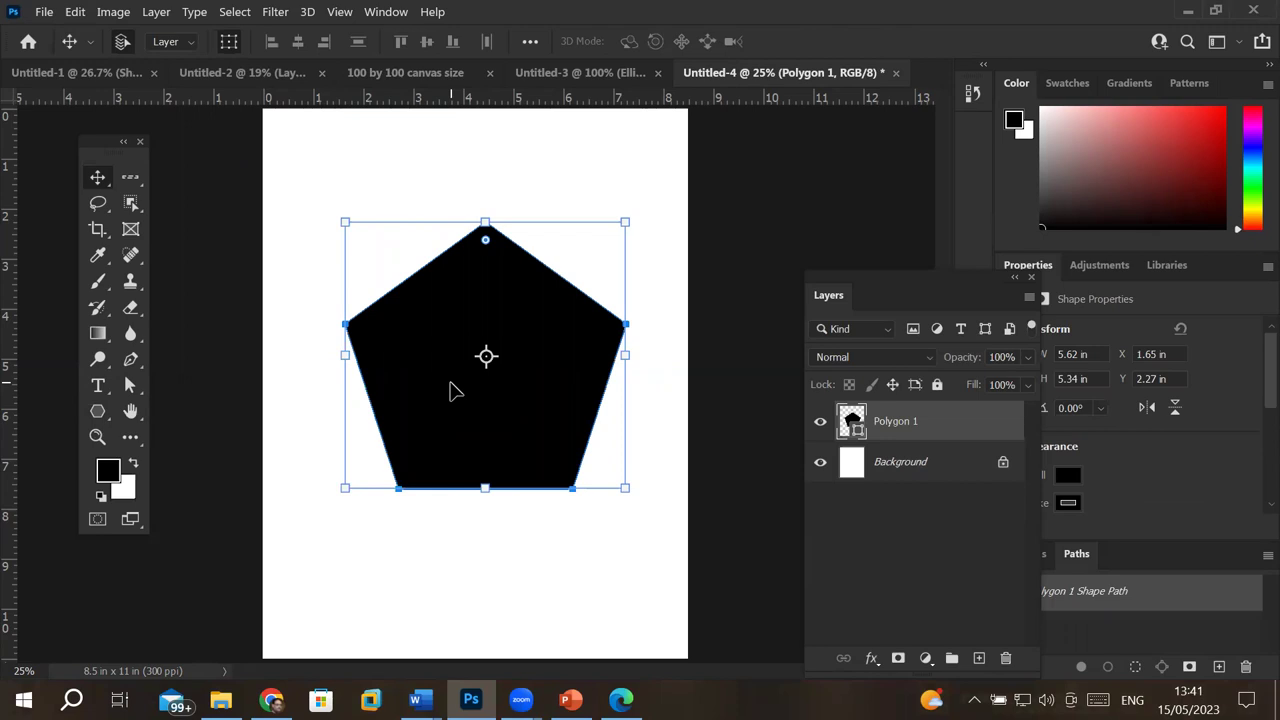
# Step: Raise the pentagon's top point, converting the live shape to a regular path
pyautogui.click(130, 387)
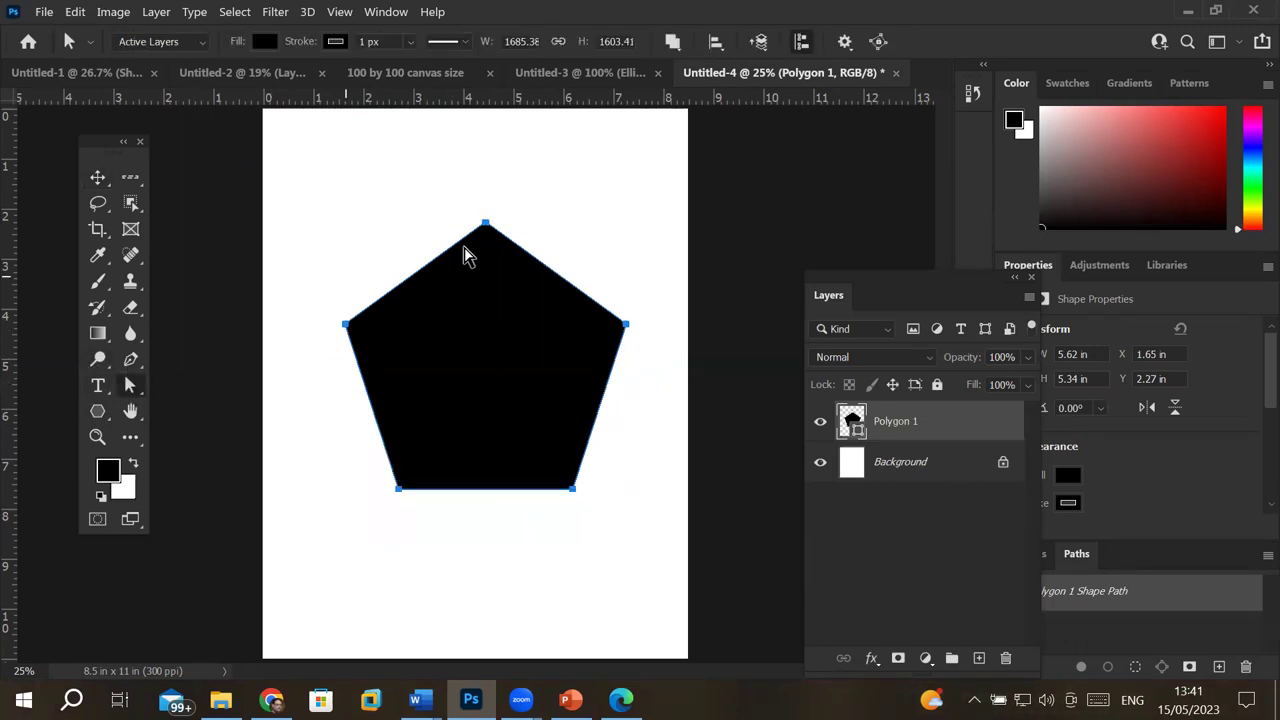
pyautogui.click(485, 224)
pyautogui.moveTo(485, 224); pyautogui.dragTo(491, 148)
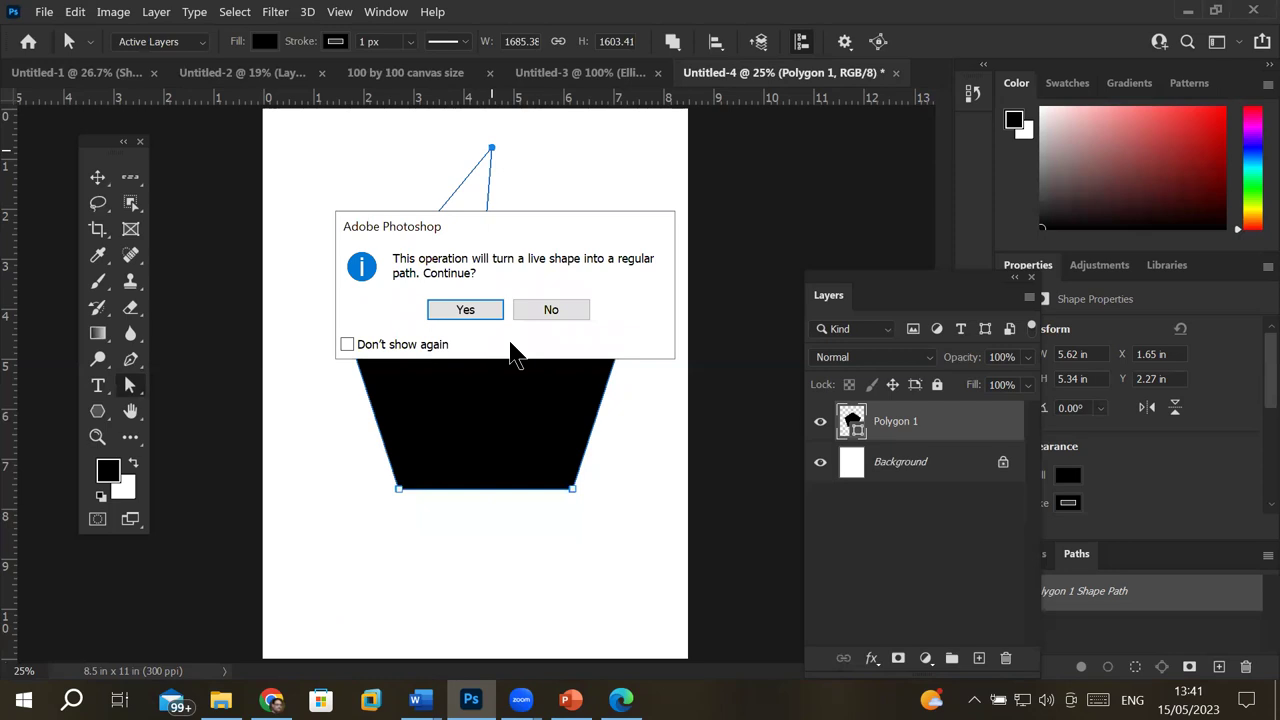
pyautogui.click(554, 309)
pyautogui.moveTo(449, 200)
pyautogui.mouseDown()
pyautogui.moveTo(499, 235)
pyautogui.moveTo(487, 225)
pyautogui.moveTo(492, 126)
pyautogui.mouseUp()
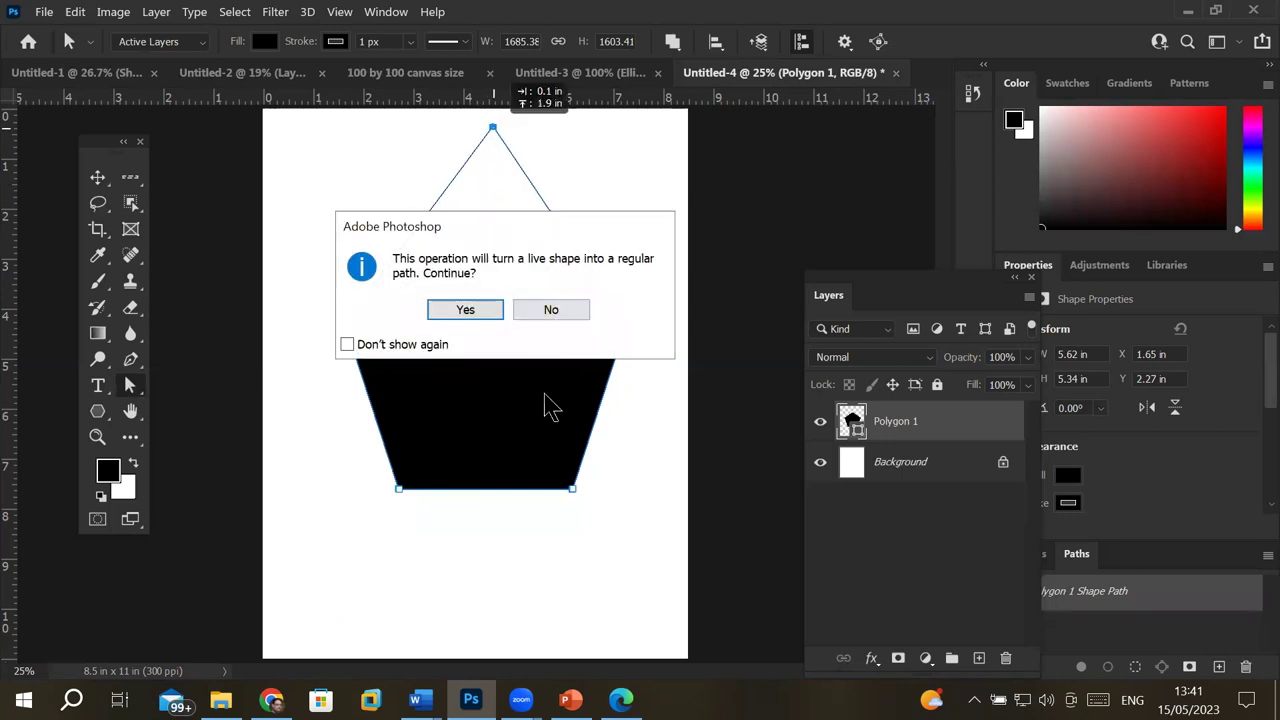
pyautogui.click(477, 304)
# Step: Drag the pentagon's two bottom corners further down to lengthen it
pyautogui.moveTo(347, 446); pyautogui.dragTo(642, 530)
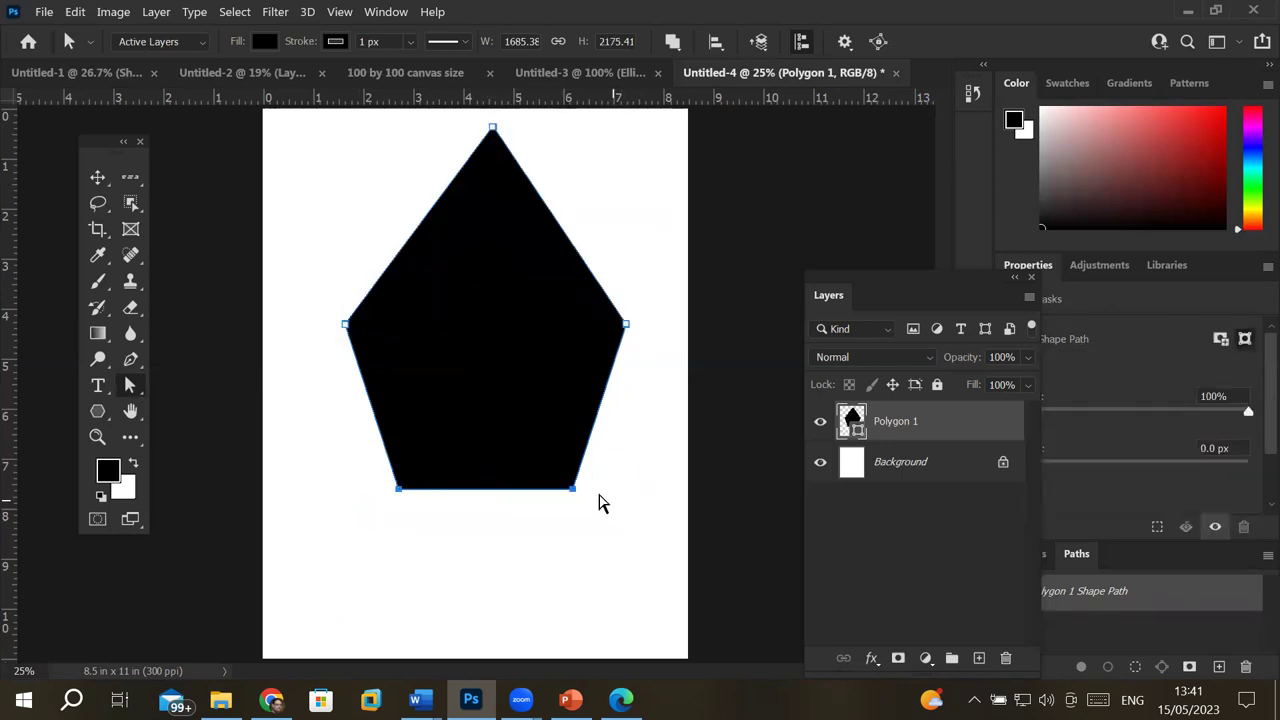
pyautogui.moveTo(573, 490); pyautogui.dragTo(575, 618)
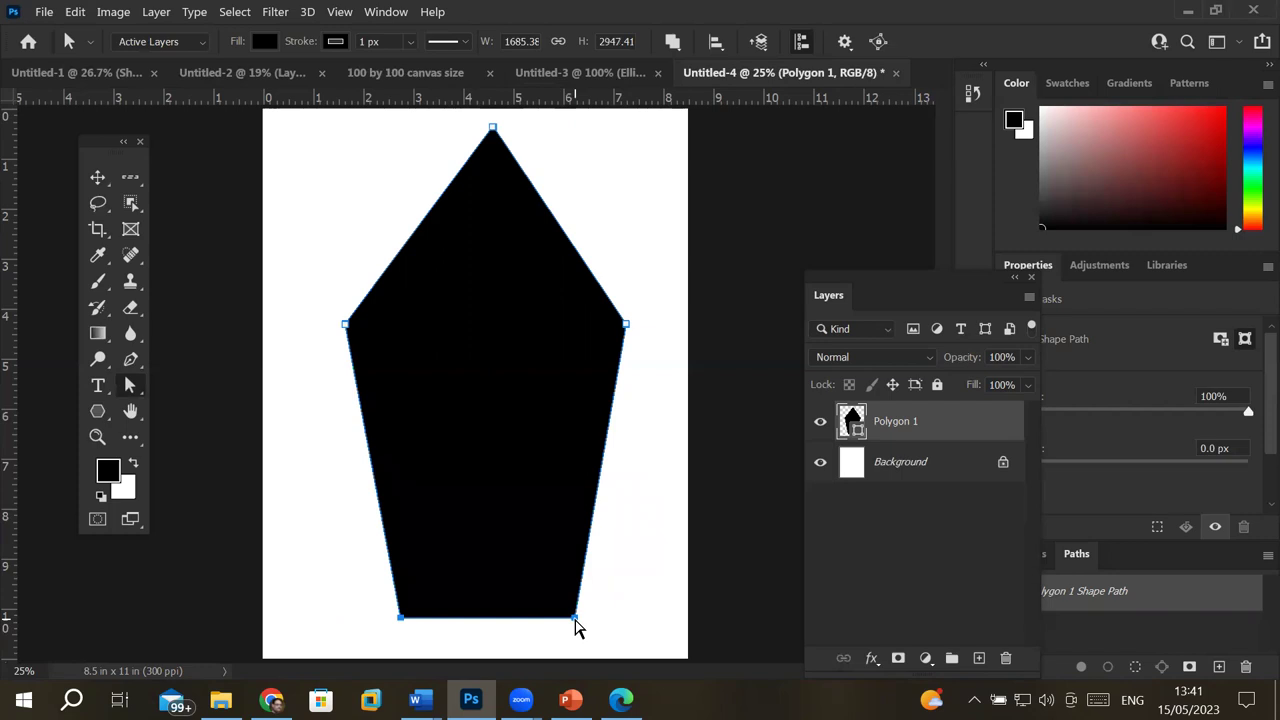
pyautogui.click(97, 177)
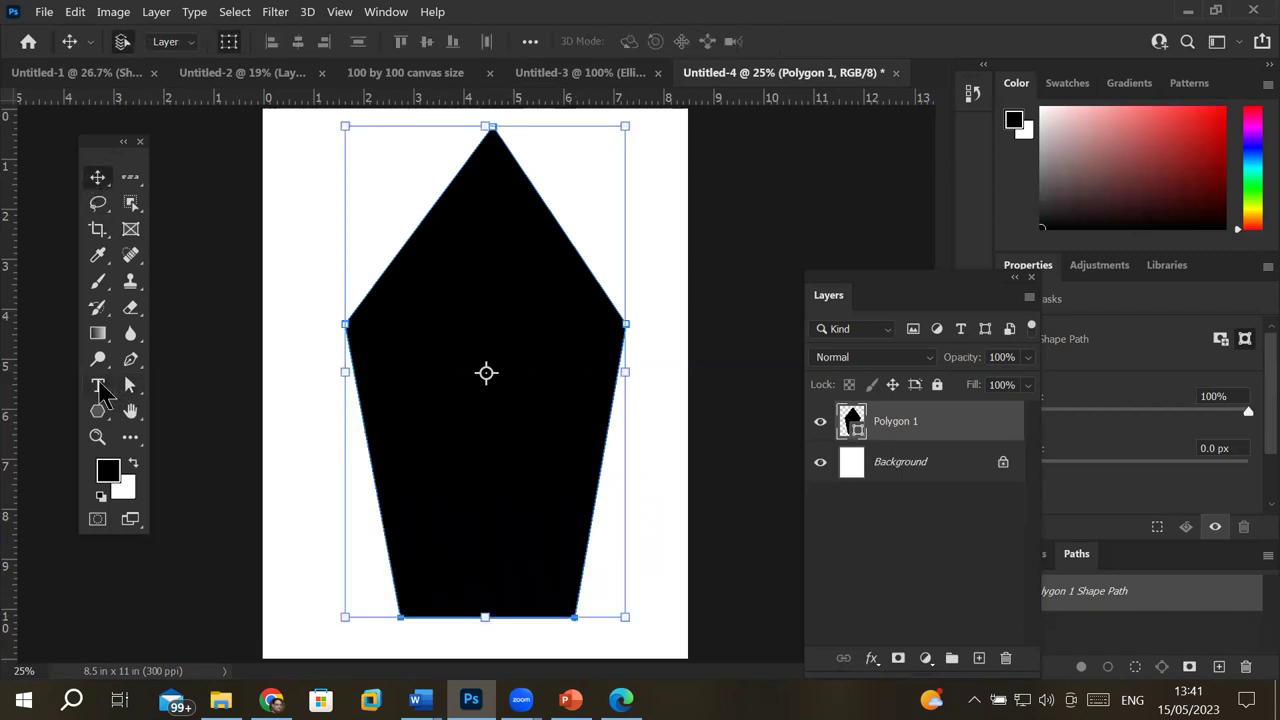
pyautogui.click(97, 385)
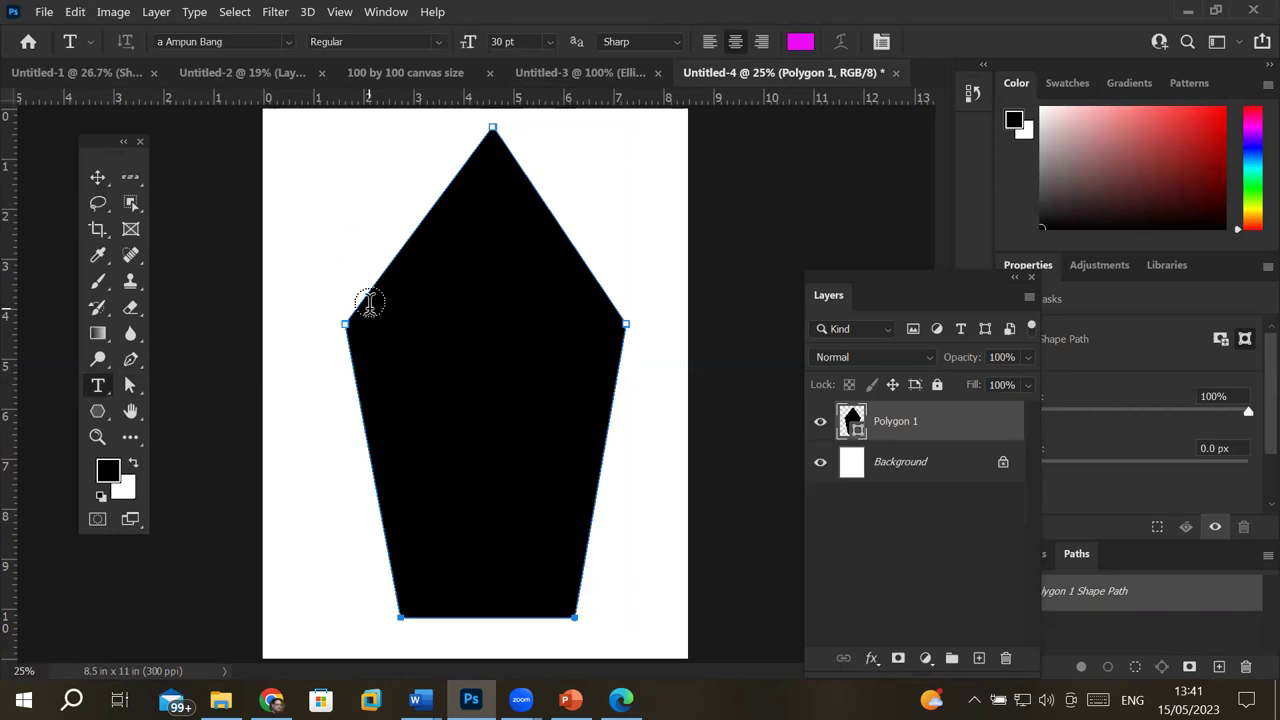
pyautogui.scroll(1, 369, 303)
pyautogui.scroll(2, 369, 303)
pyautogui.scroll(1, 366, 297)
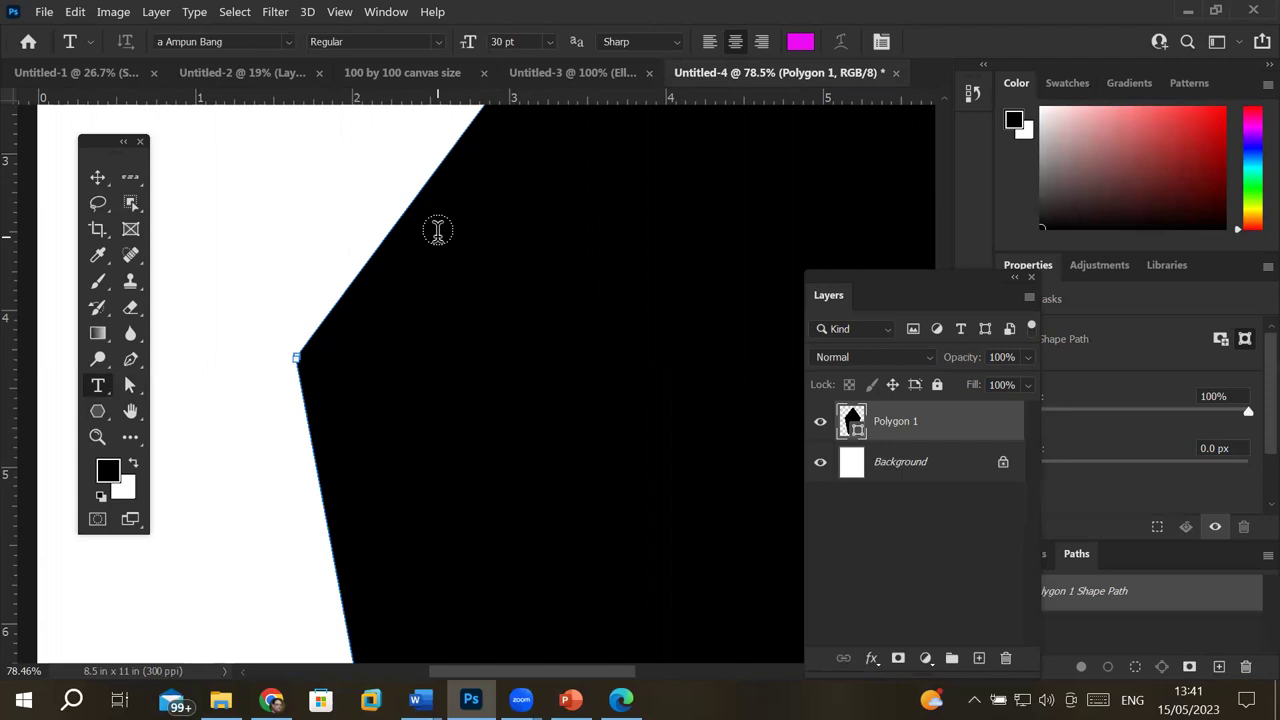
pyautogui.click(437, 230)
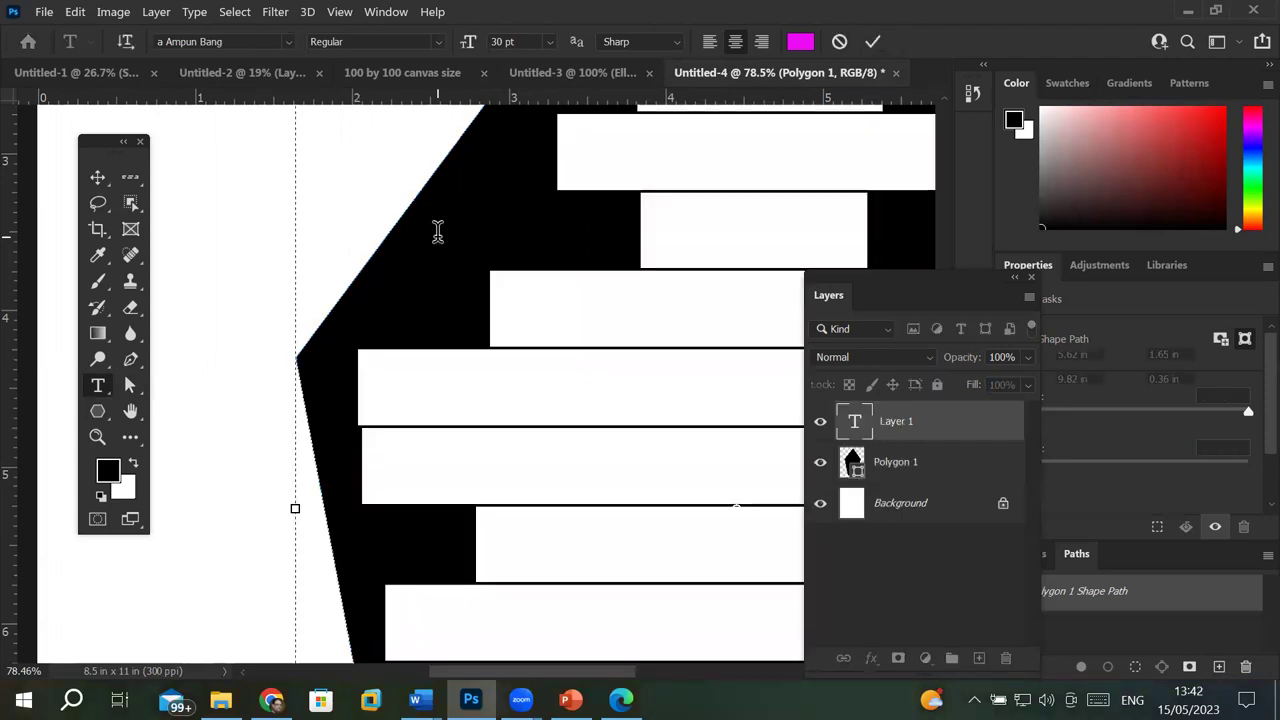
pyautogui.scroll(-3, 585, 342)
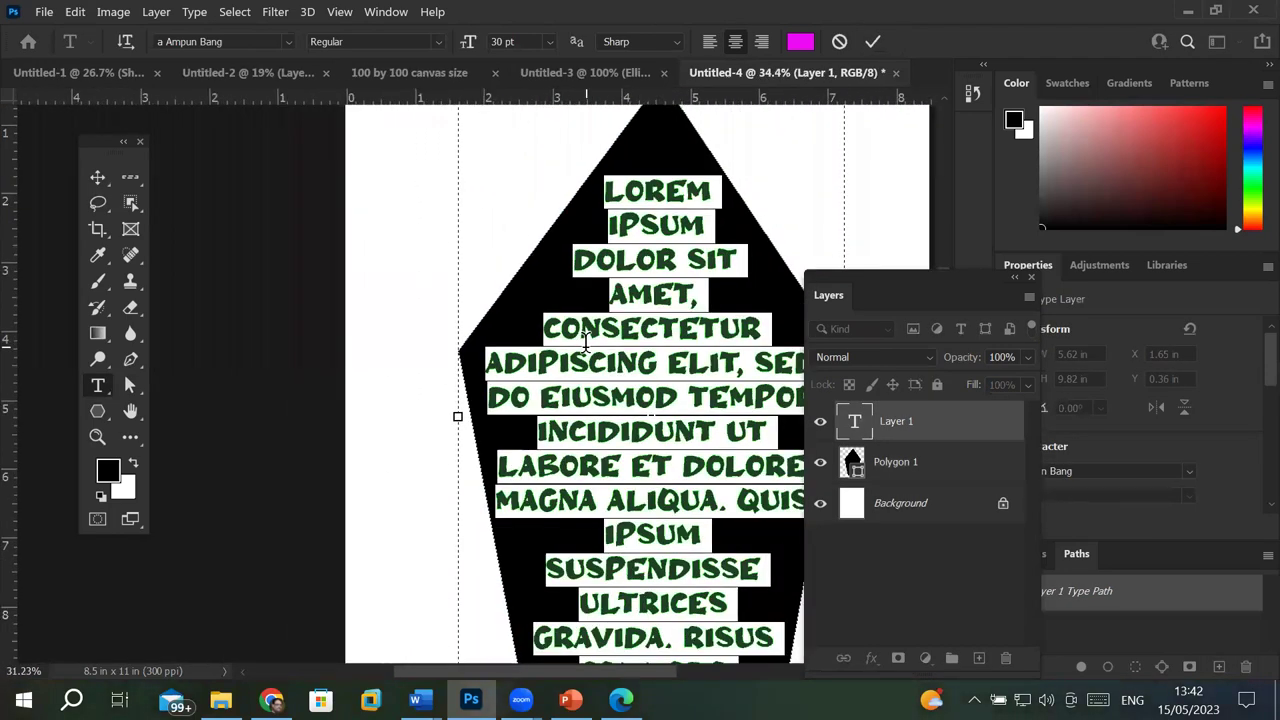
pyautogui.scroll(-3, 585, 342)
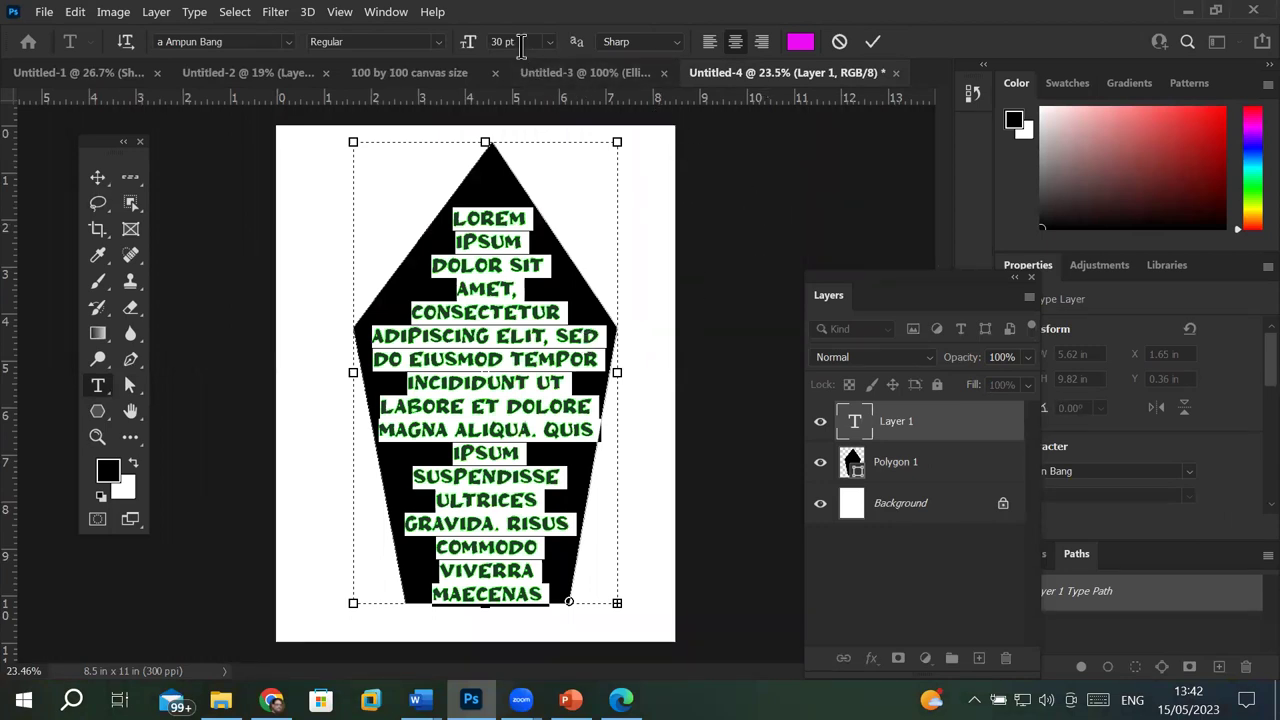
pyautogui.scroll(-3, 520, 45)
pyautogui.scroll(-3, 520, 45)
pyautogui.scroll(-3, 520, 45)
pyautogui.scroll(-3, 520, 45)
pyautogui.scroll(-2, 520, 45)
pyautogui.scroll(-1, 520, 45)
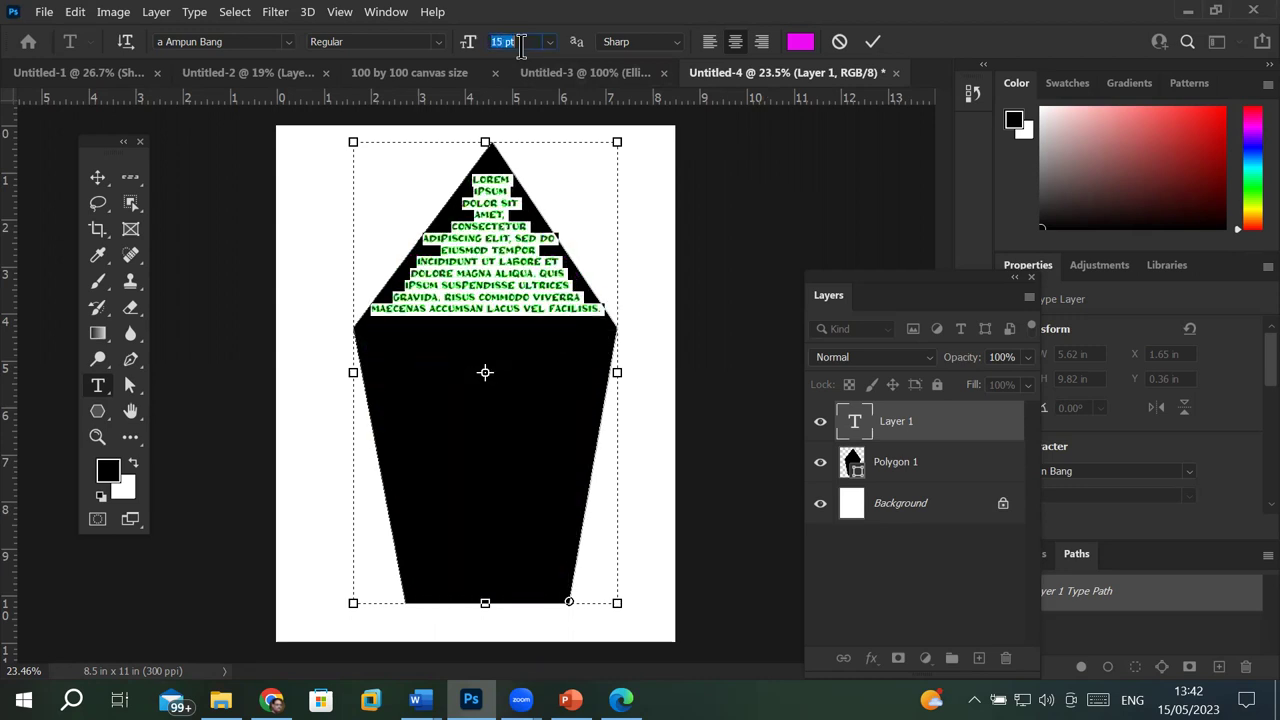
pyautogui.scroll(3, 520, 45)
pyautogui.scroll(3, 520, 45)
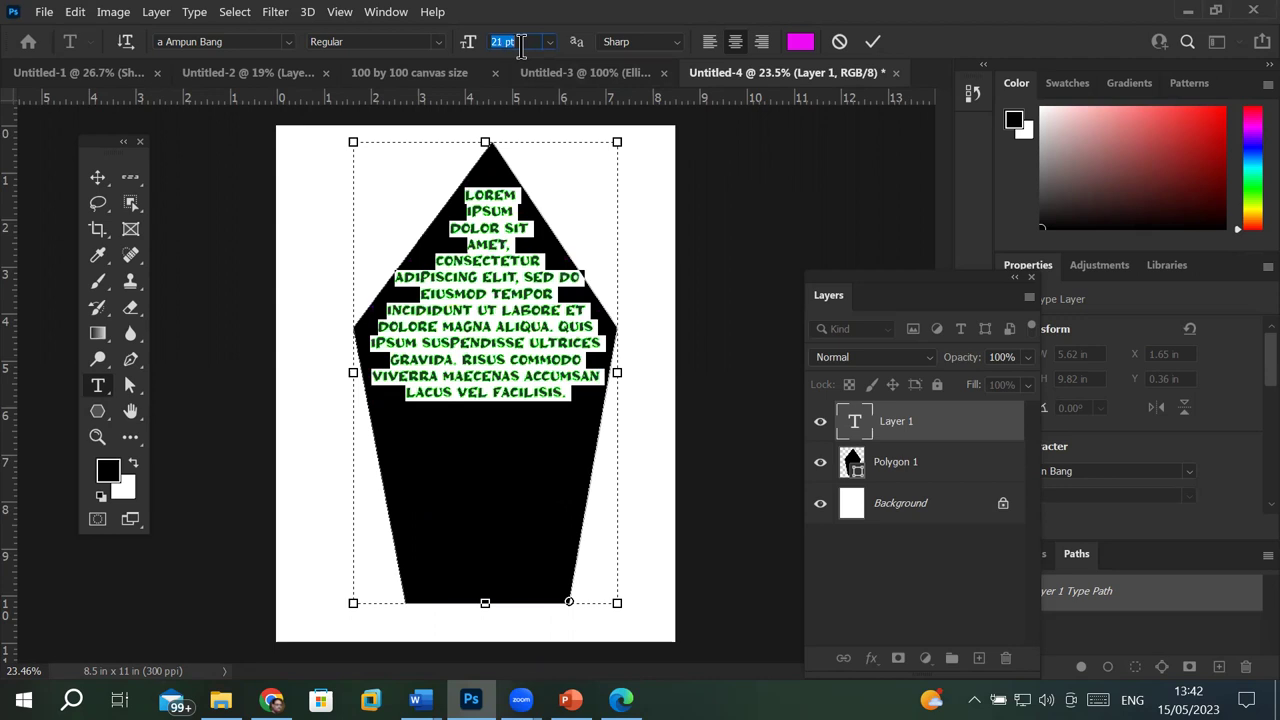
pyautogui.click(839, 43)
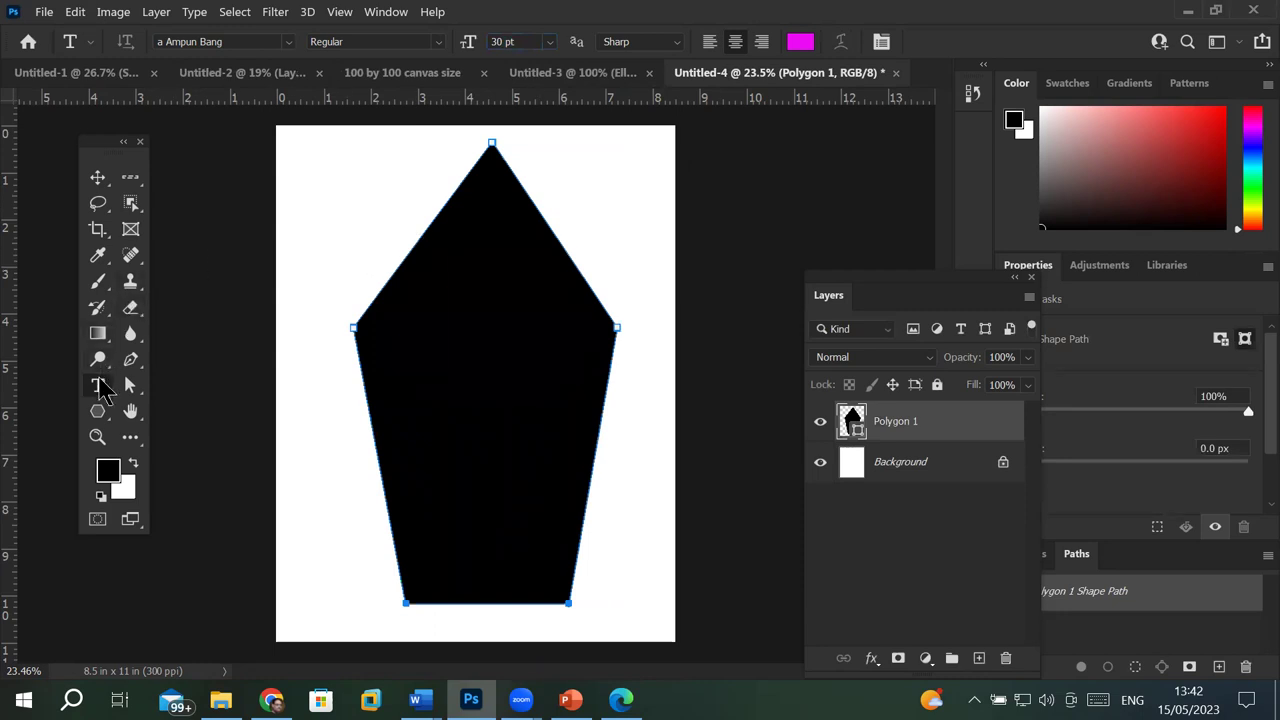
pyautogui.rightClick(103, 388)
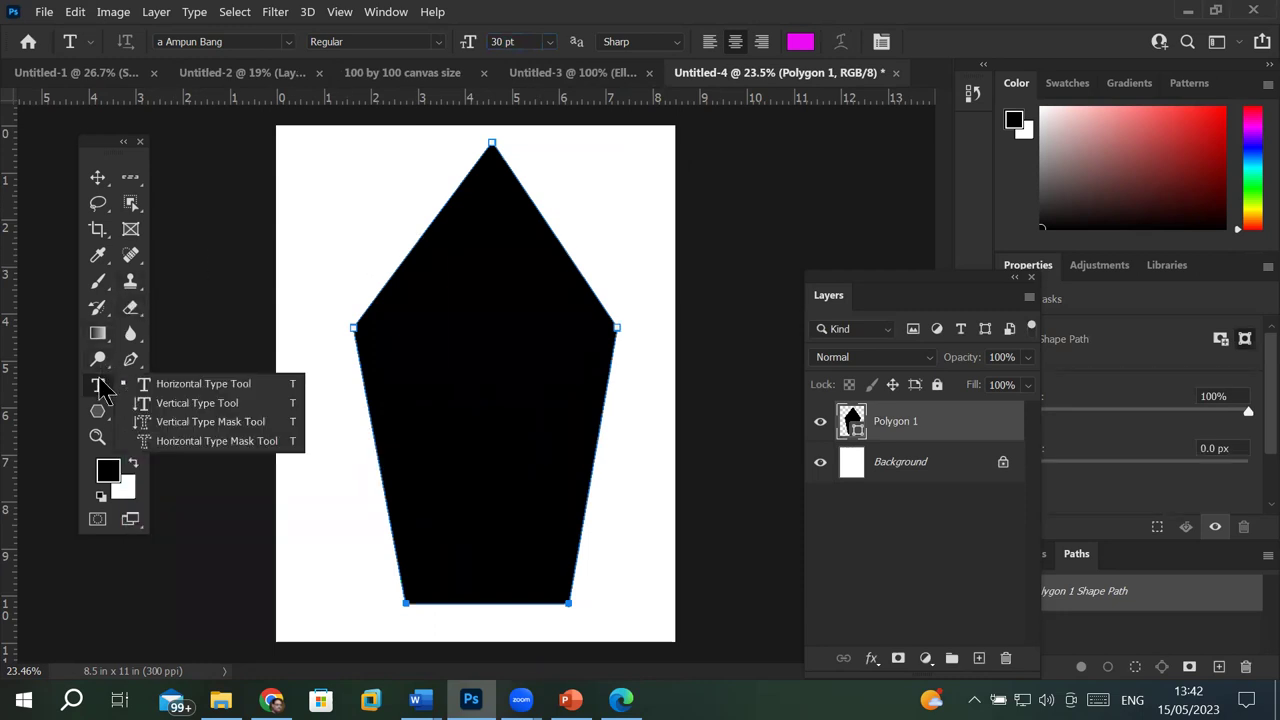
pyautogui.click(187, 388)
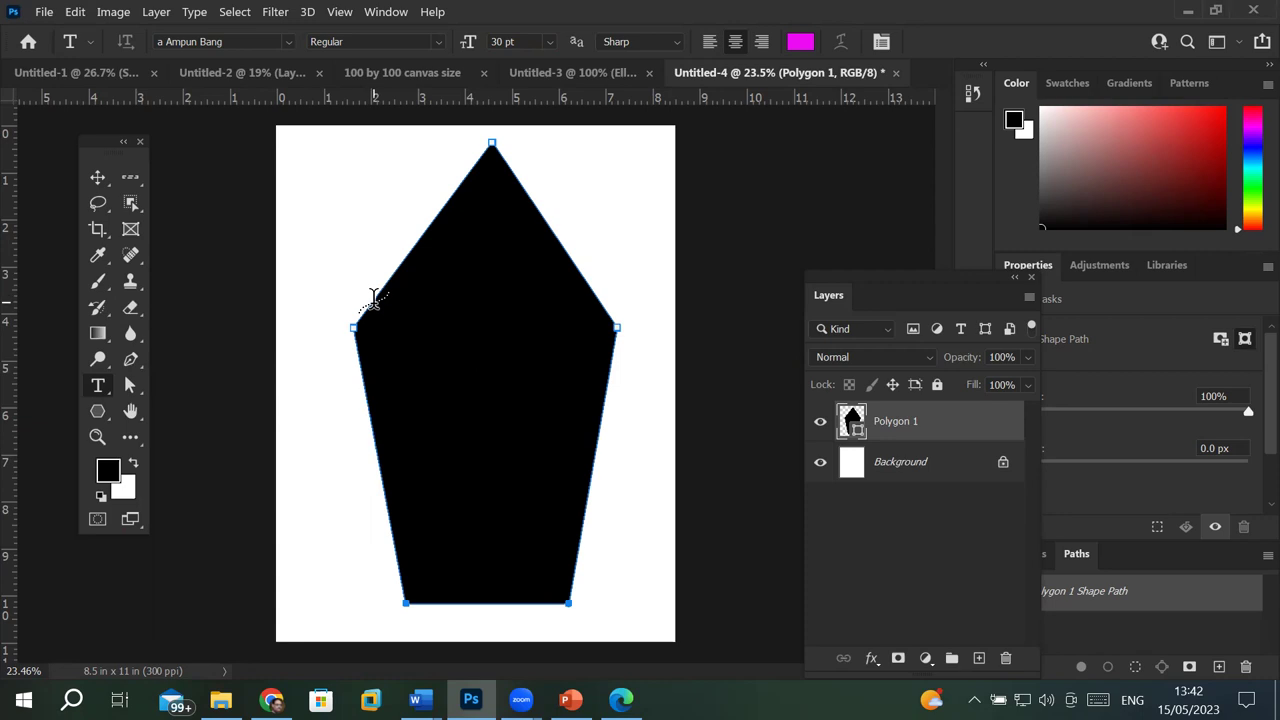
pyautogui.click(373, 298)
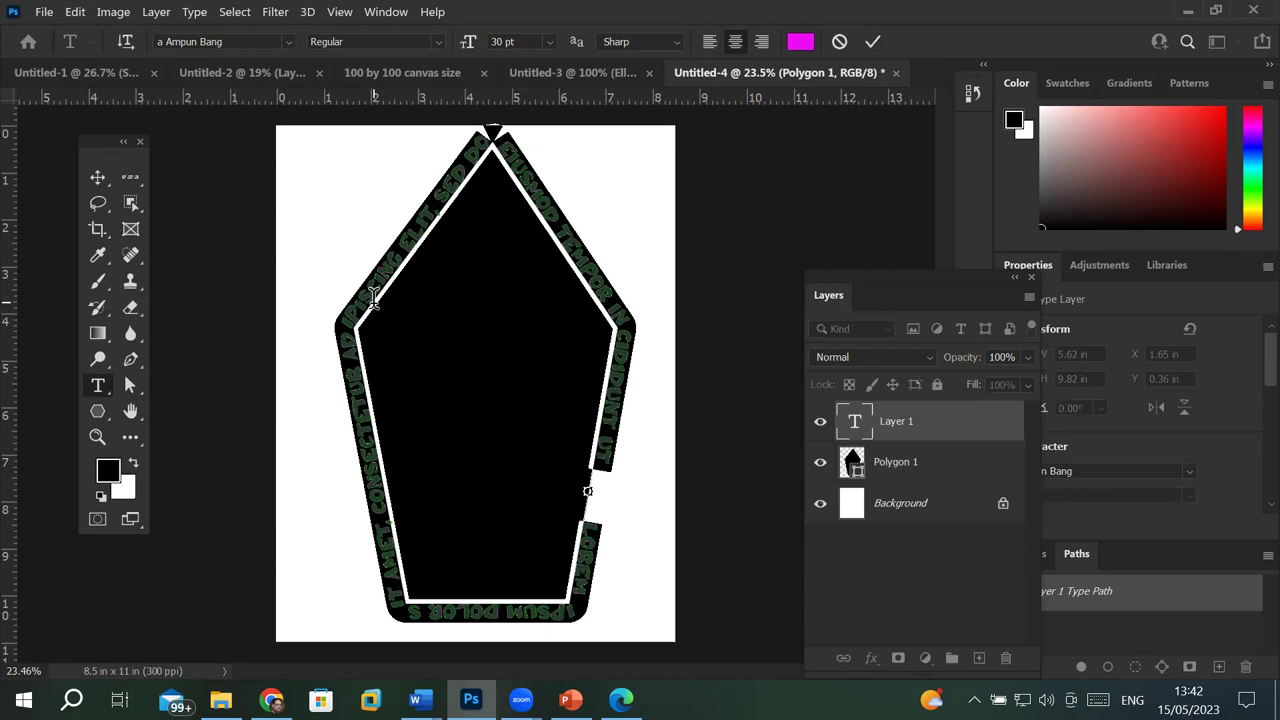
pyautogui.click(97, 177)
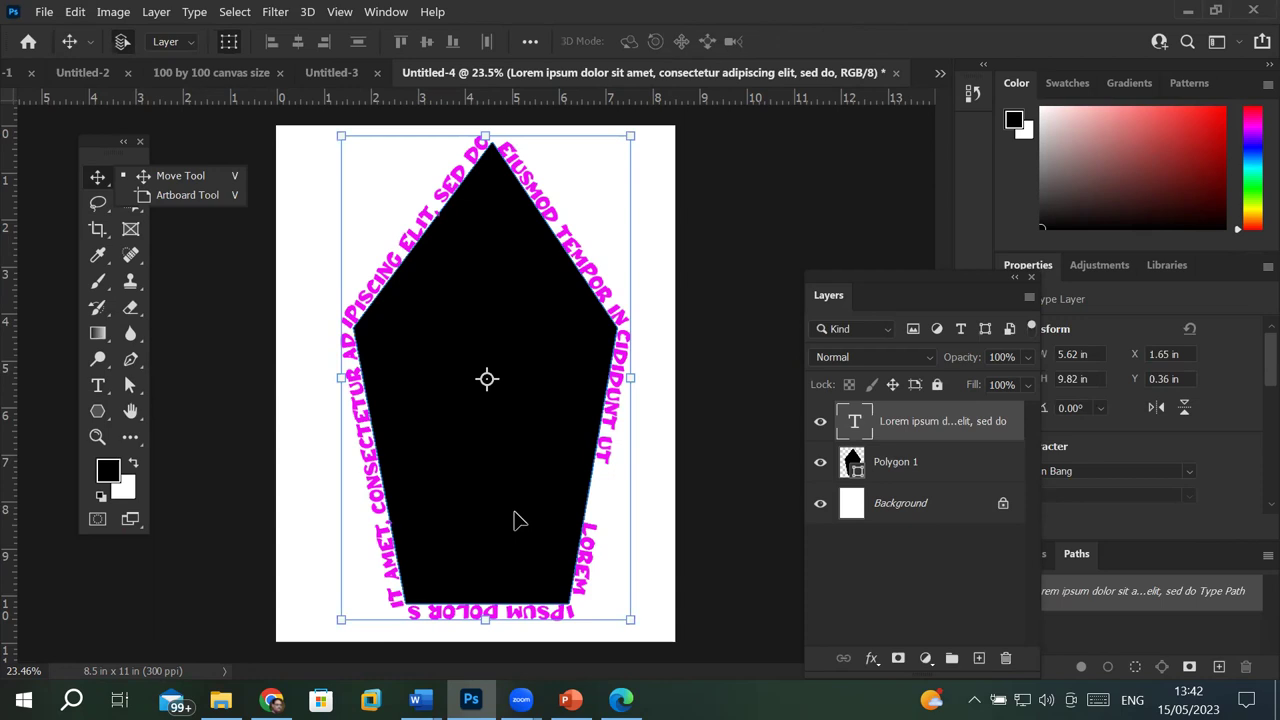
pyautogui.hotkey('ctrl', 'e')
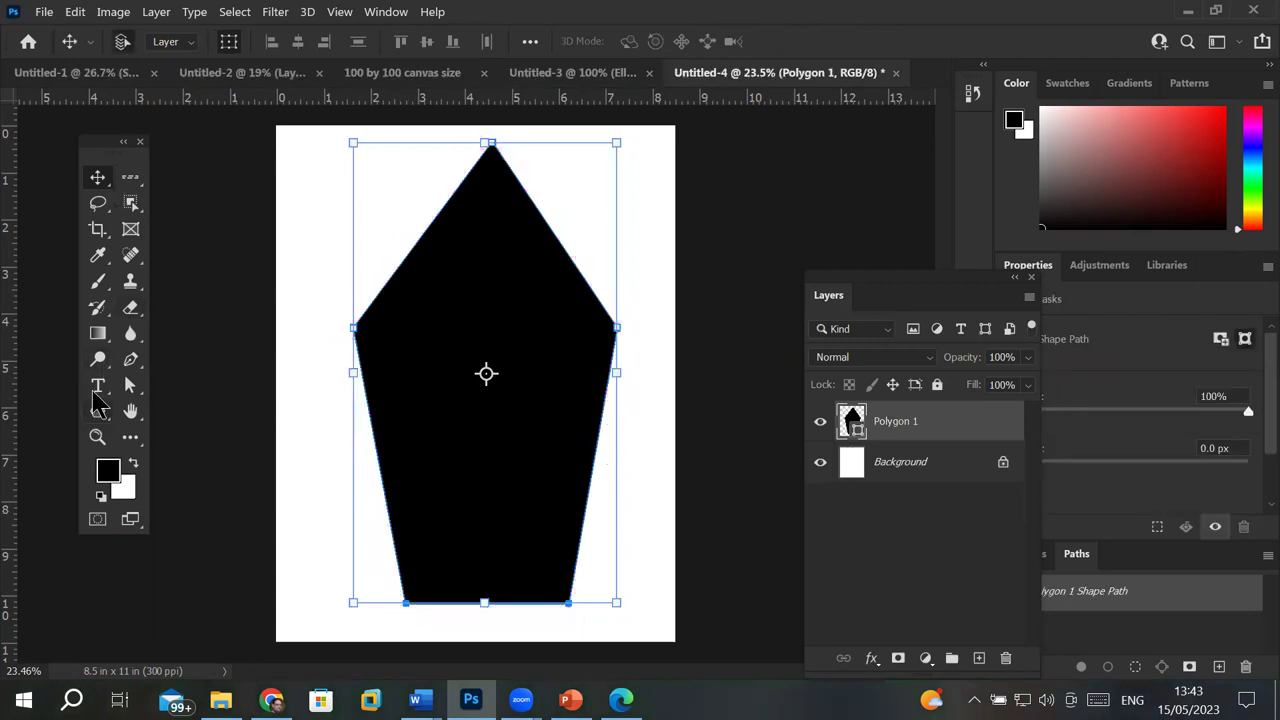
# Step: Type FAST FOOD CHAIN IN JOHAR TOWN along the pentagon's upper-left edge
pyautogui.click(97, 387)
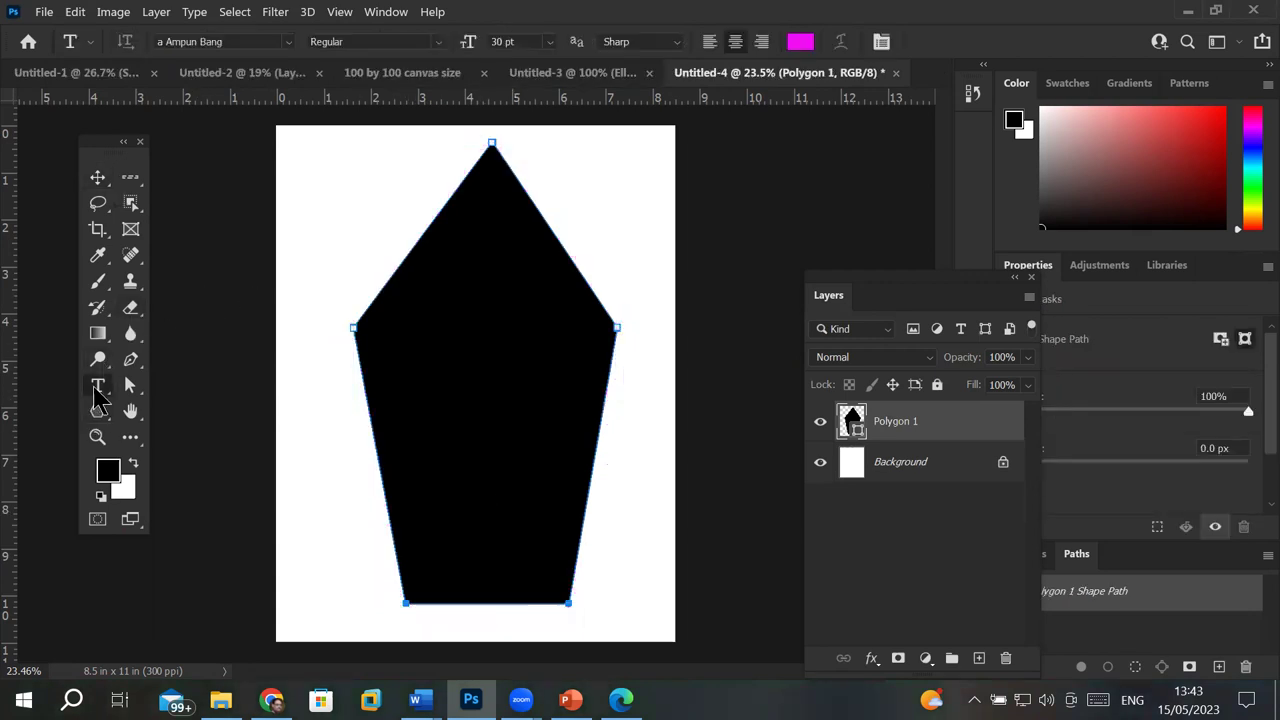
pyautogui.click(379, 290)
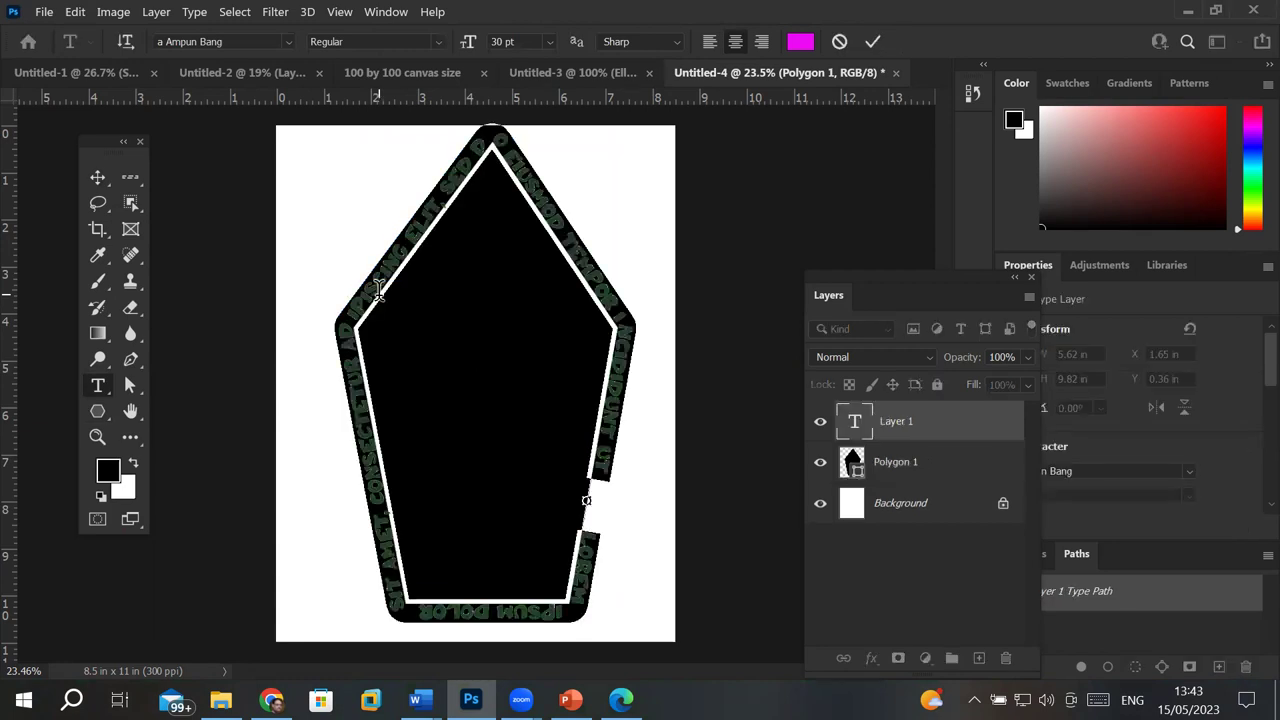
pyautogui.write('FAST')
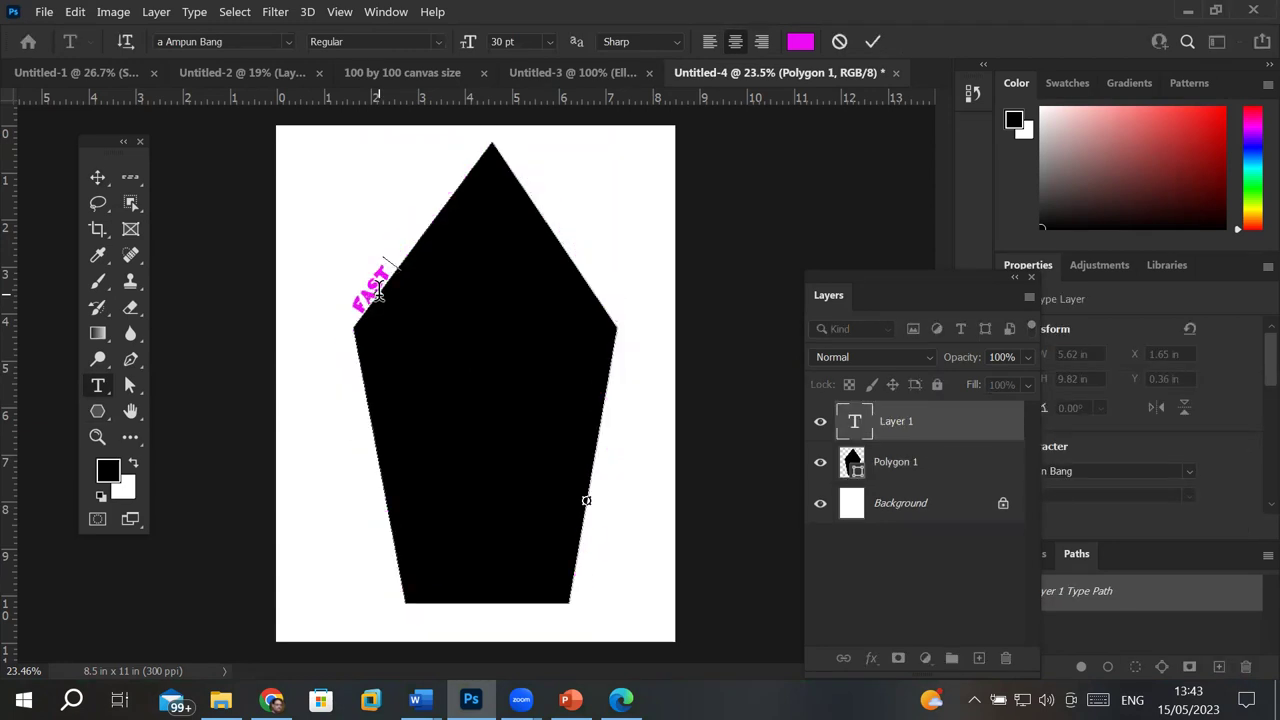
pyautogui.write(' FOOD')
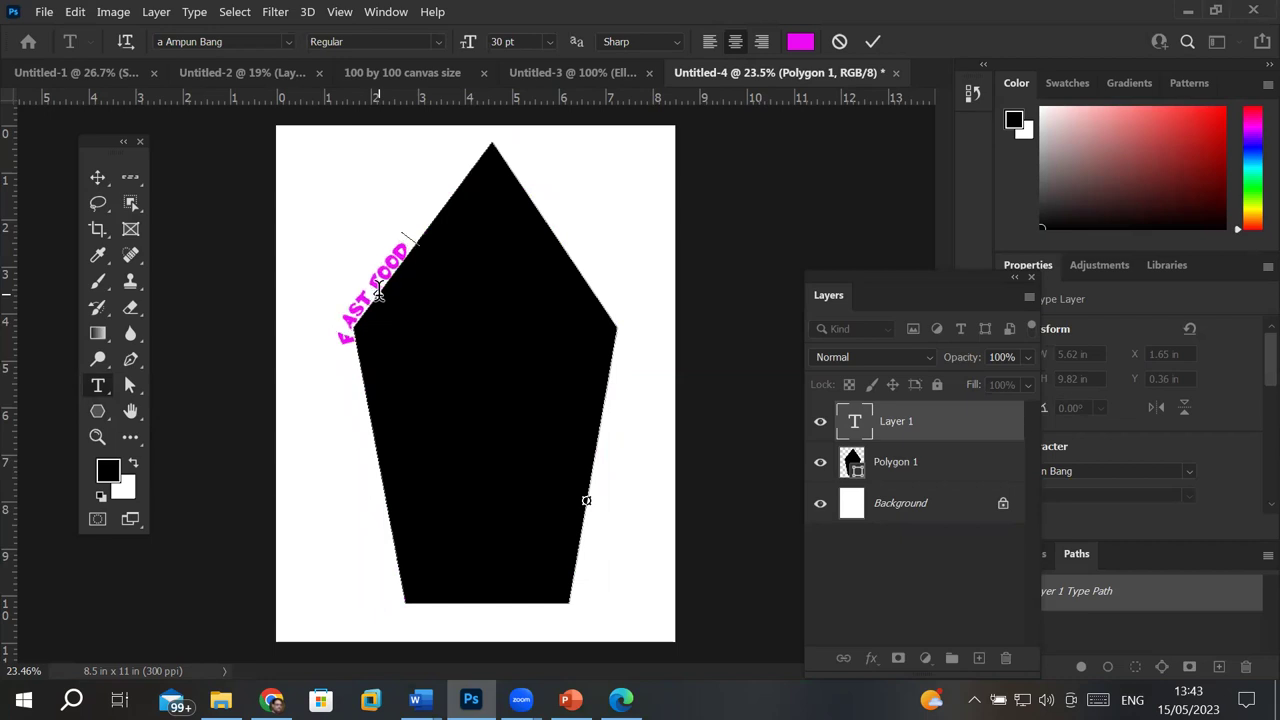
pyautogui.write(' CHAIN IN JOHAR')
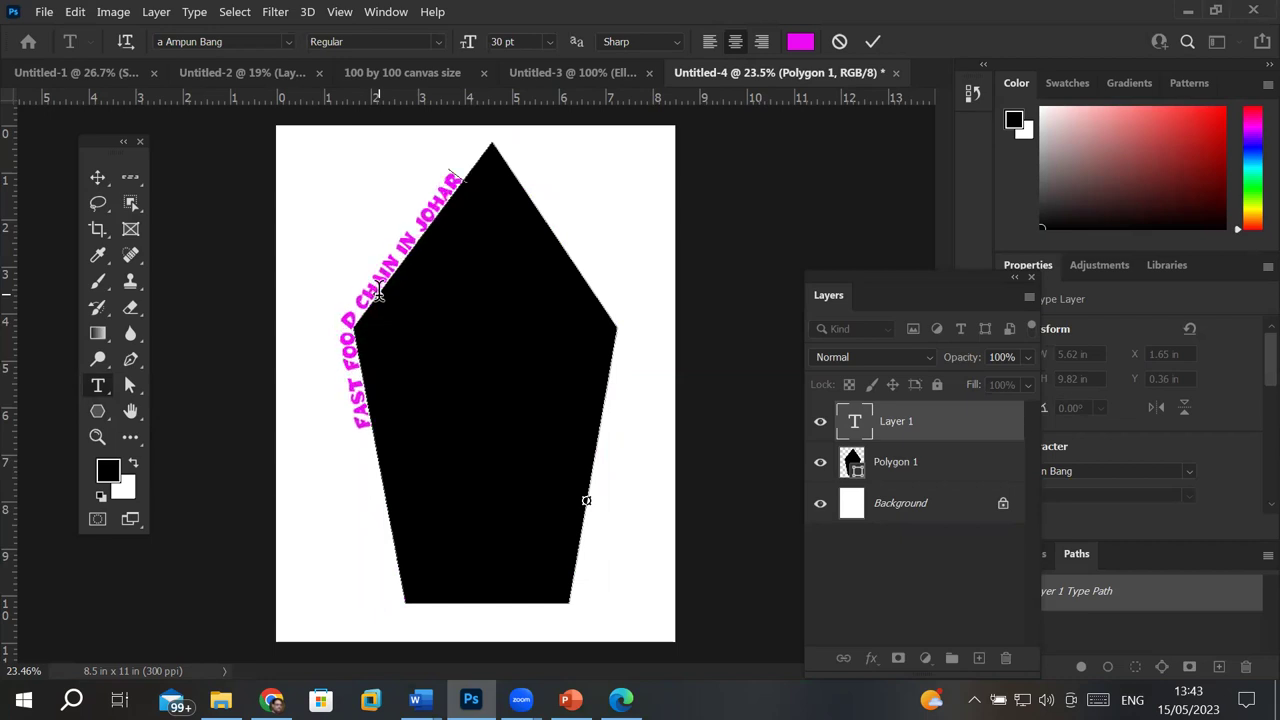
pyautogui.write(' TOWN')
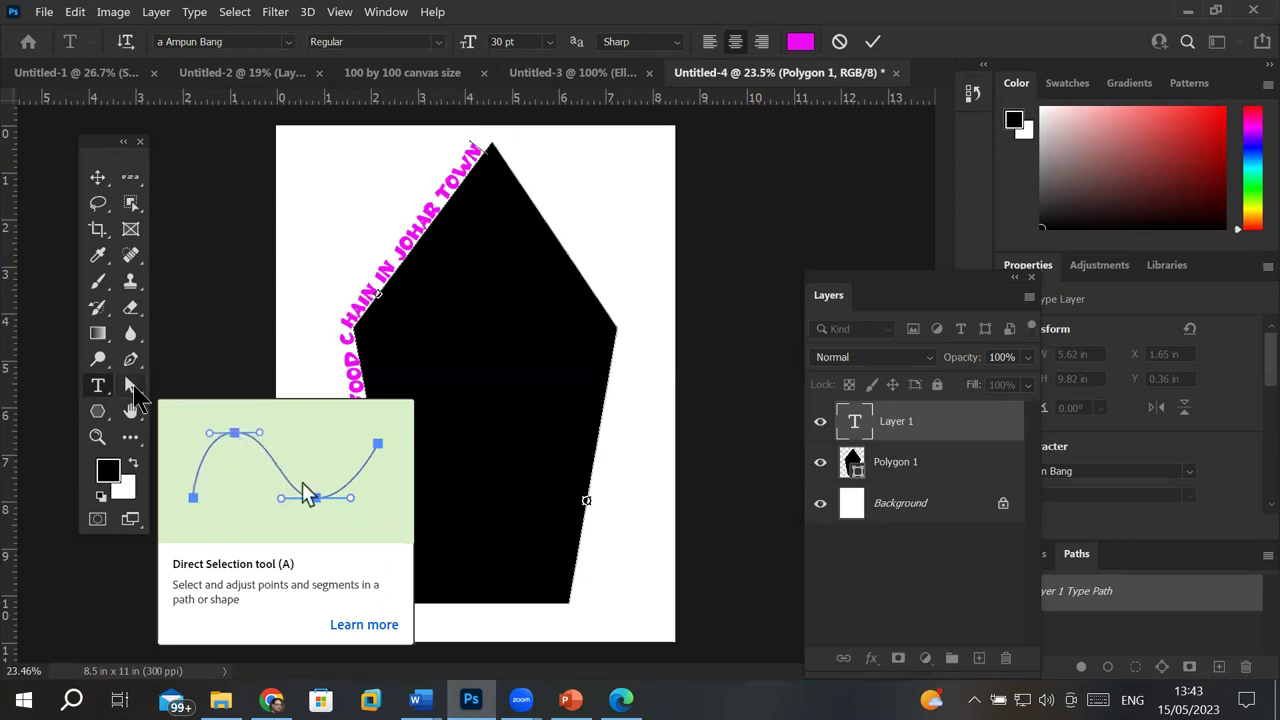
# Step: Slide the path text's start point over the top vertex so the phrase spans both upper edges
pyautogui.click(135, 398)
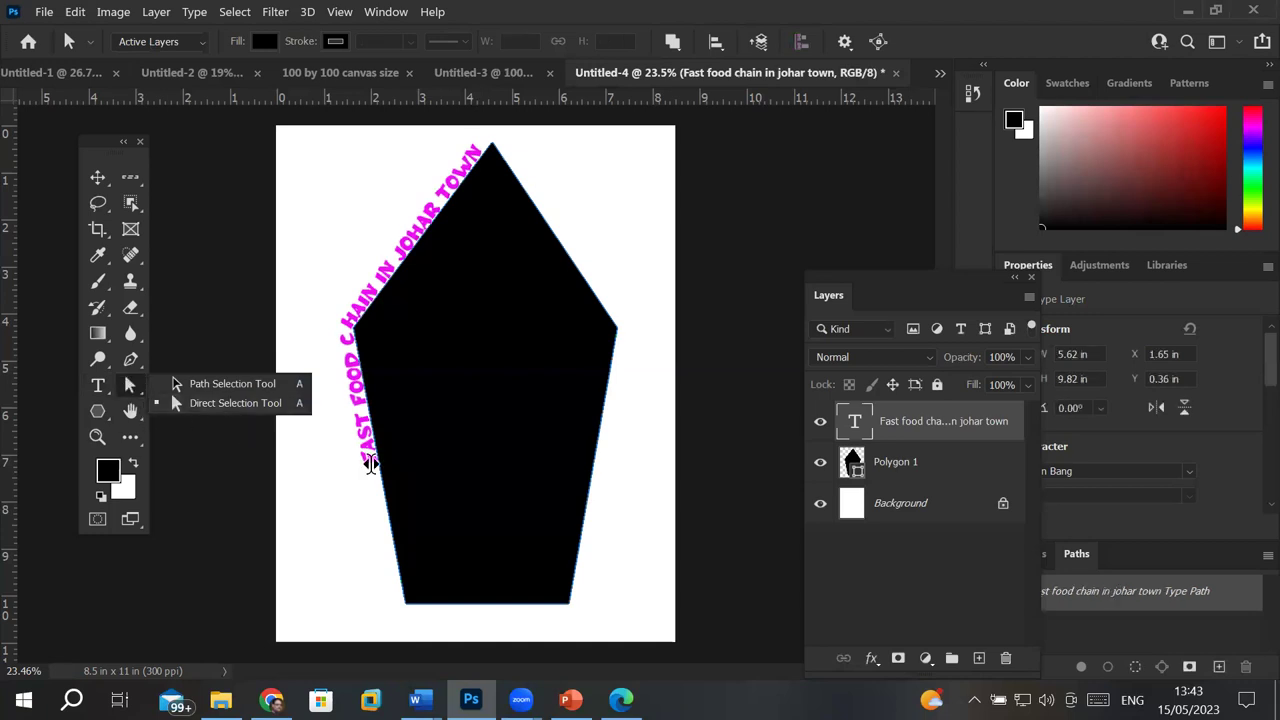
pyautogui.scroll(2, 370, 463)
pyautogui.scroll(2, 370, 463)
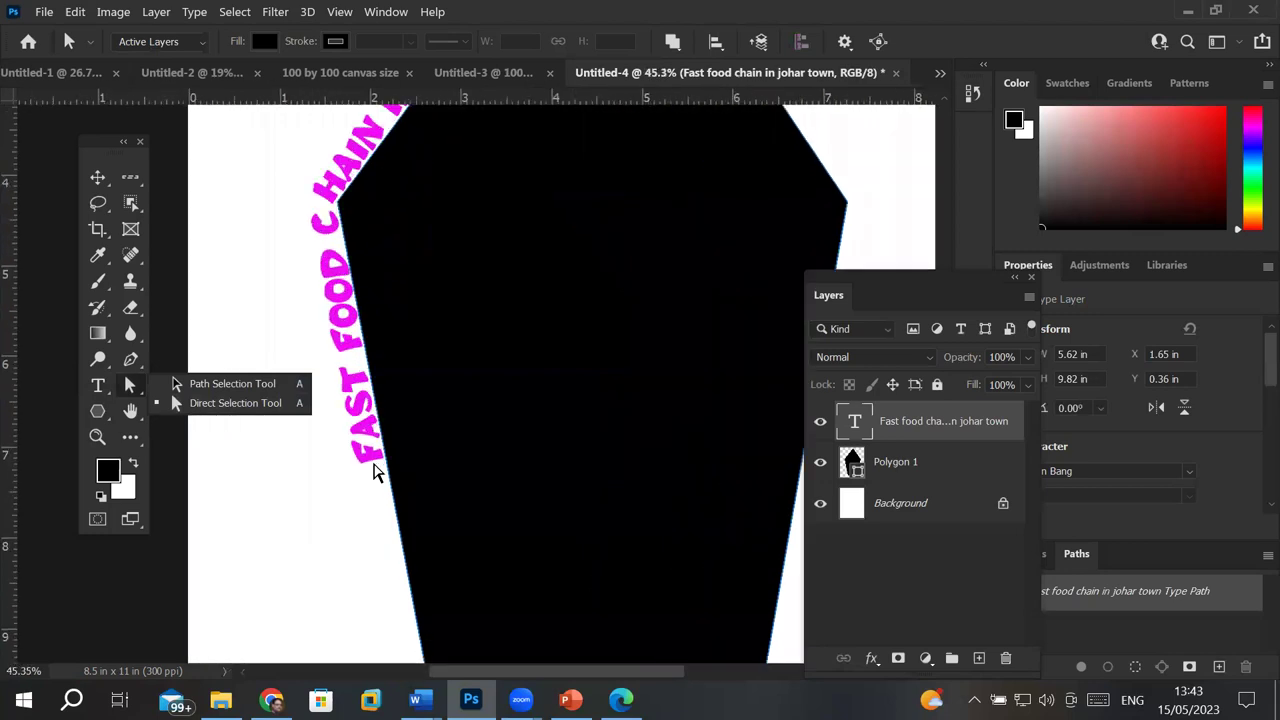
pyautogui.scroll(2, 372, 466)
pyautogui.scroll(2, 376, 472)
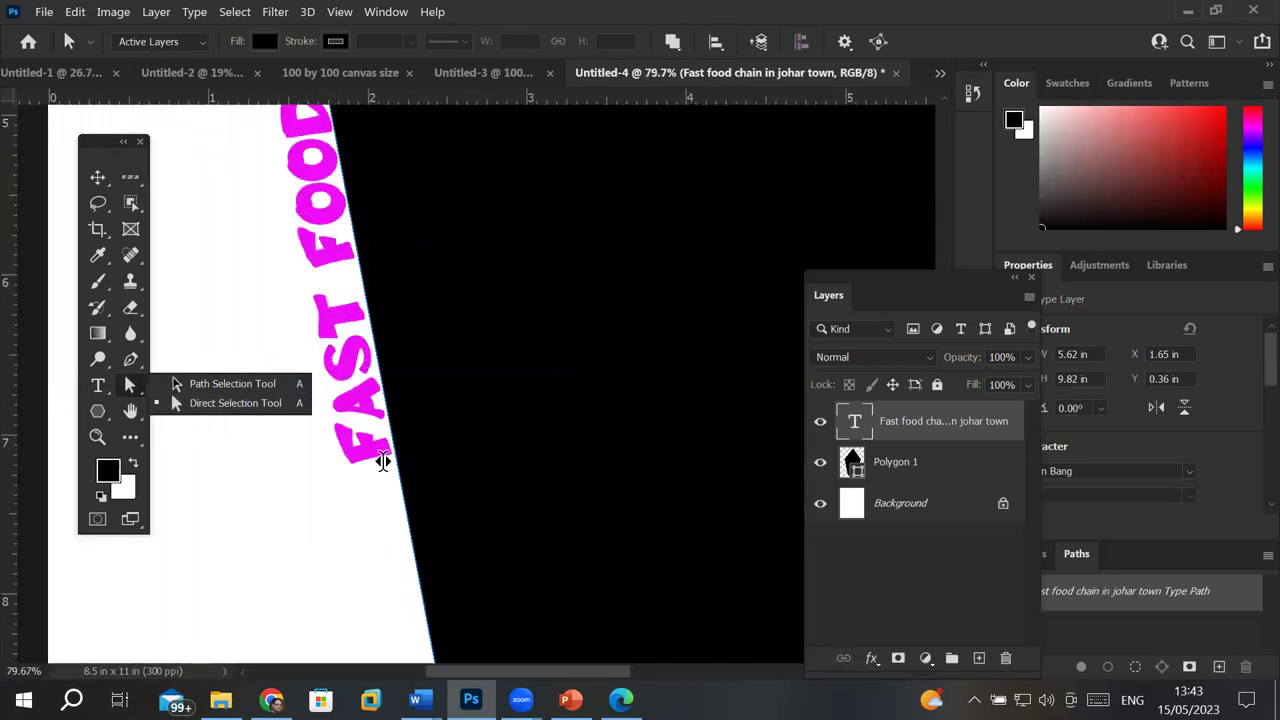
pyautogui.scroll(-2, 383, 461)
pyautogui.scroll(-2, 383, 461)
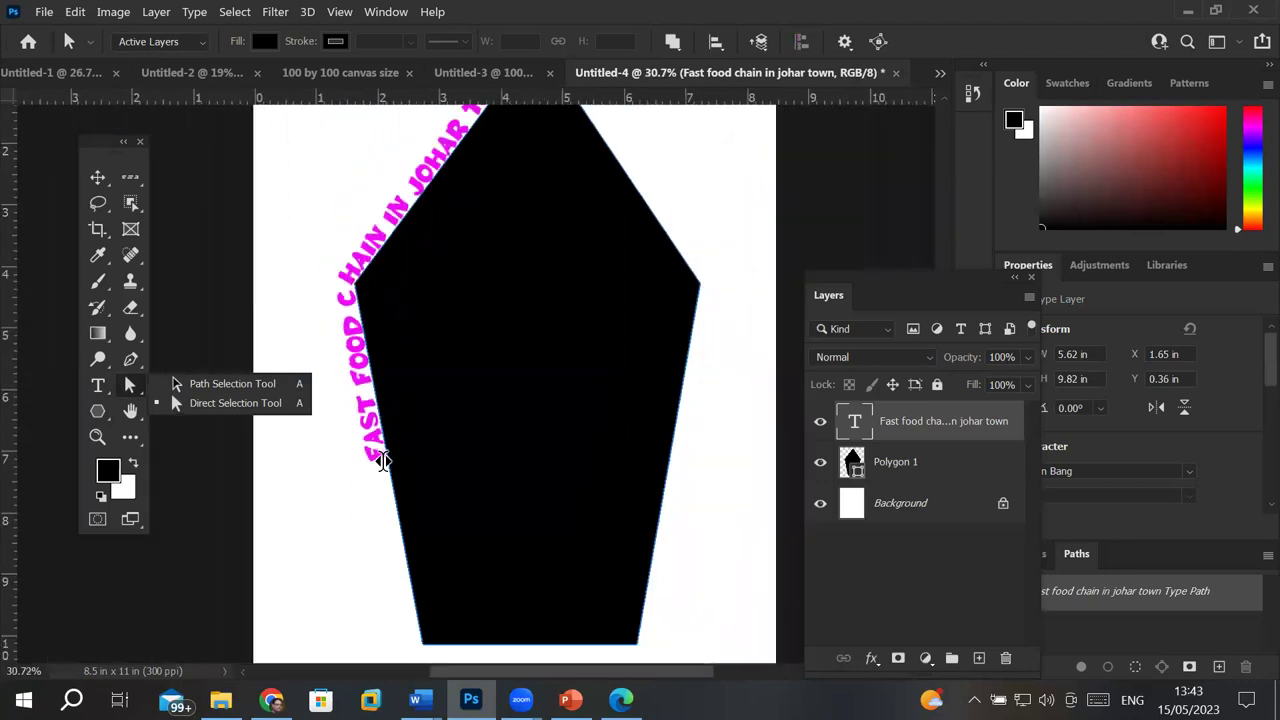
pyautogui.scroll(-1, 383, 461)
pyautogui.scroll(-1, 383, 461)
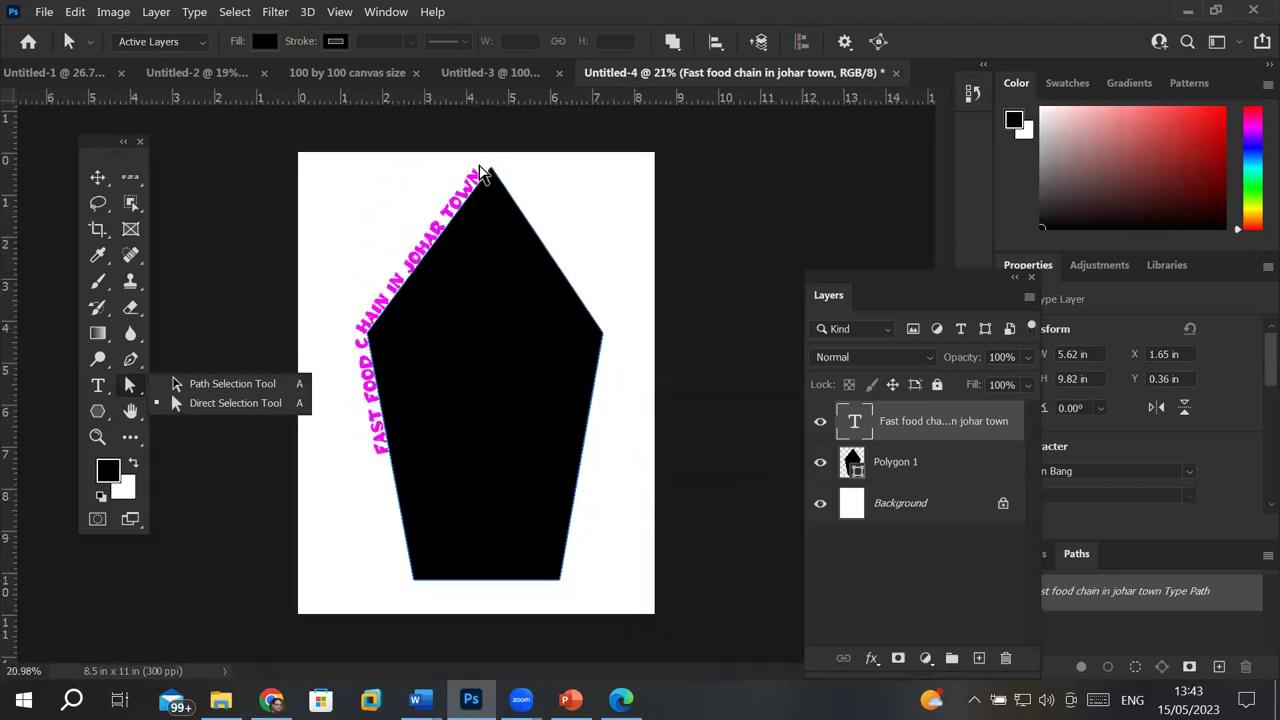
pyautogui.moveTo(475, 170); pyautogui.dragTo(385, 297)
pyautogui.click(235, 403)
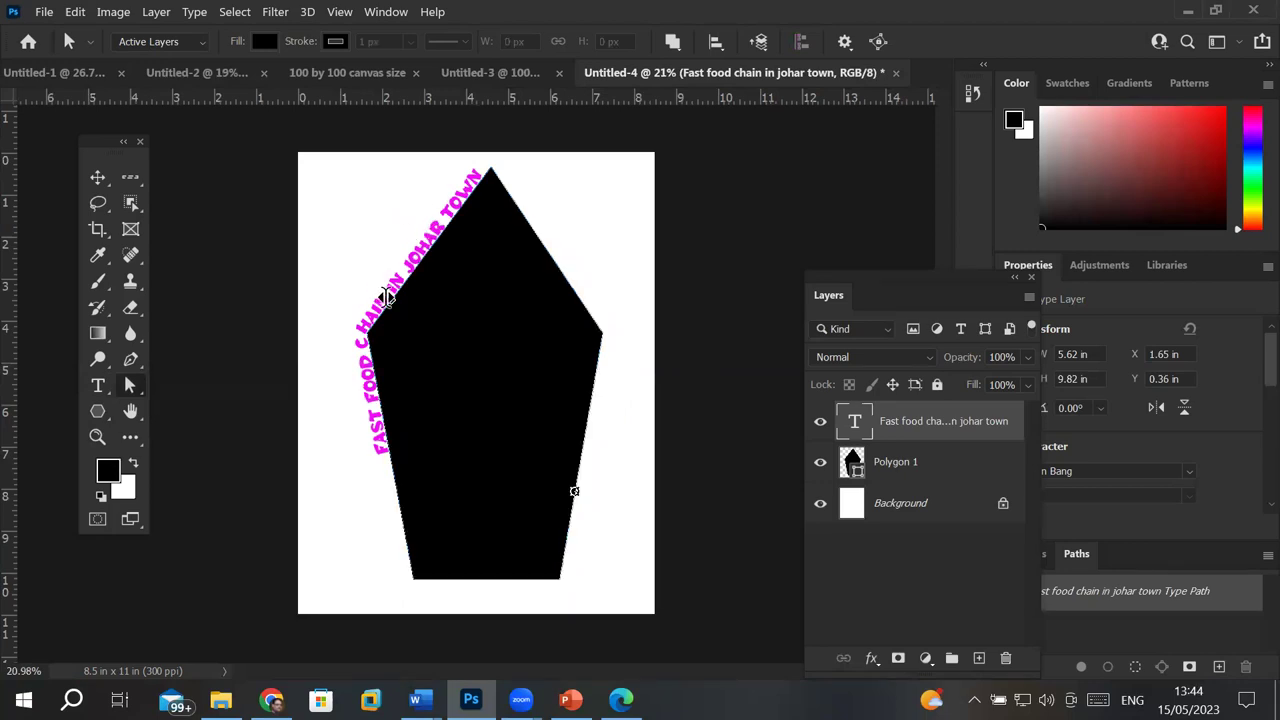
pyautogui.moveTo(385, 297)
pyautogui.mouseDown()
pyautogui.moveTo(418, 325)
pyautogui.moveTo(500, 214)
pyautogui.moveTo(436, 192)
pyautogui.moveTo(453, 172)
pyautogui.moveTo(485, 157)
pyautogui.moveTo(537, 210)
pyautogui.moveTo(604, 333)
pyautogui.moveTo(609, 369)
pyautogui.moveTo(606, 547)
pyautogui.moveTo(586, 603)
pyautogui.moveTo(397, 617)
pyautogui.moveTo(357, 566)
pyautogui.moveTo(334, 459)
pyautogui.moveTo(329, 314)
pyautogui.moveTo(377, 217)
pyautogui.moveTo(320, 311)
pyautogui.moveTo(311, 336)
pyautogui.moveTo(369, 263)
pyautogui.moveTo(457, 200)
pyautogui.moveTo(523, 194)
pyautogui.moveTo(476, 180)
pyautogui.moveTo(449, 194)
pyautogui.moveTo(505, 180)
pyautogui.moveTo(488, 172)
pyautogui.moveTo(498, 167)
pyautogui.moveTo(480, 251)
pyautogui.moveTo(499, 164)
pyautogui.mouseUp()
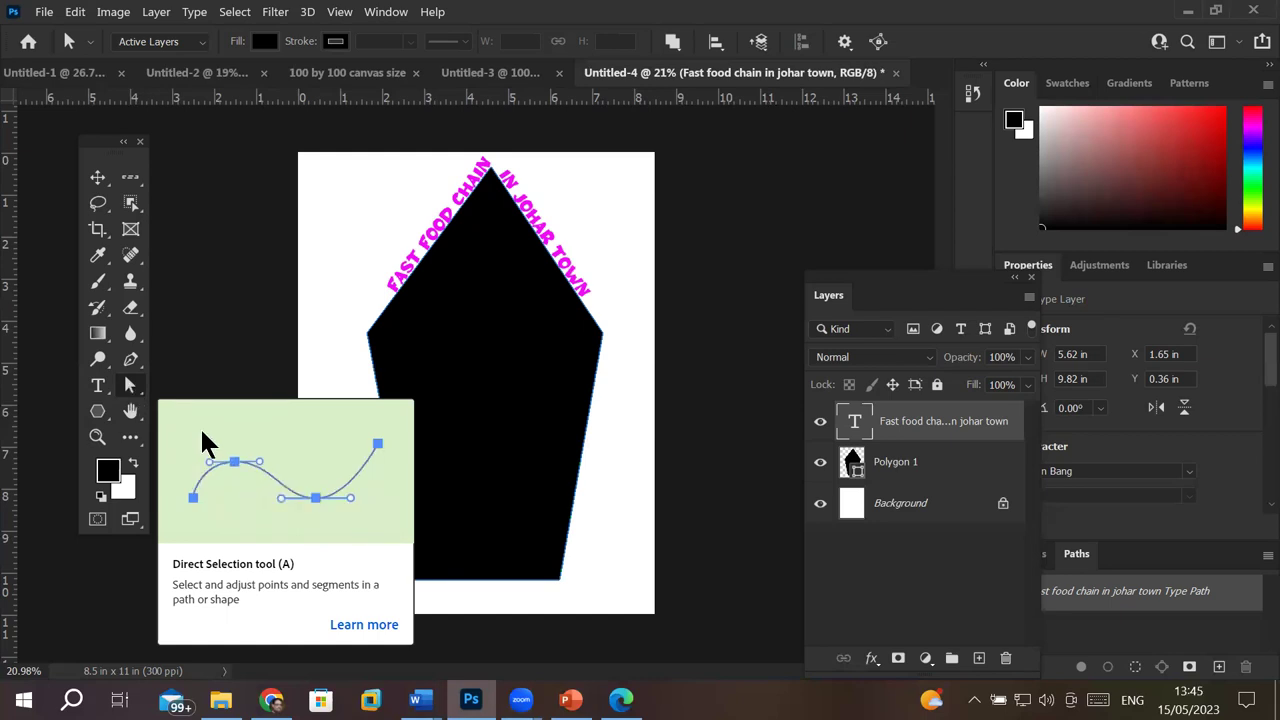
# Step: Close Untitled-3 and the 100 by 100 canvas size documents without saving
pyautogui.click(471, 76)
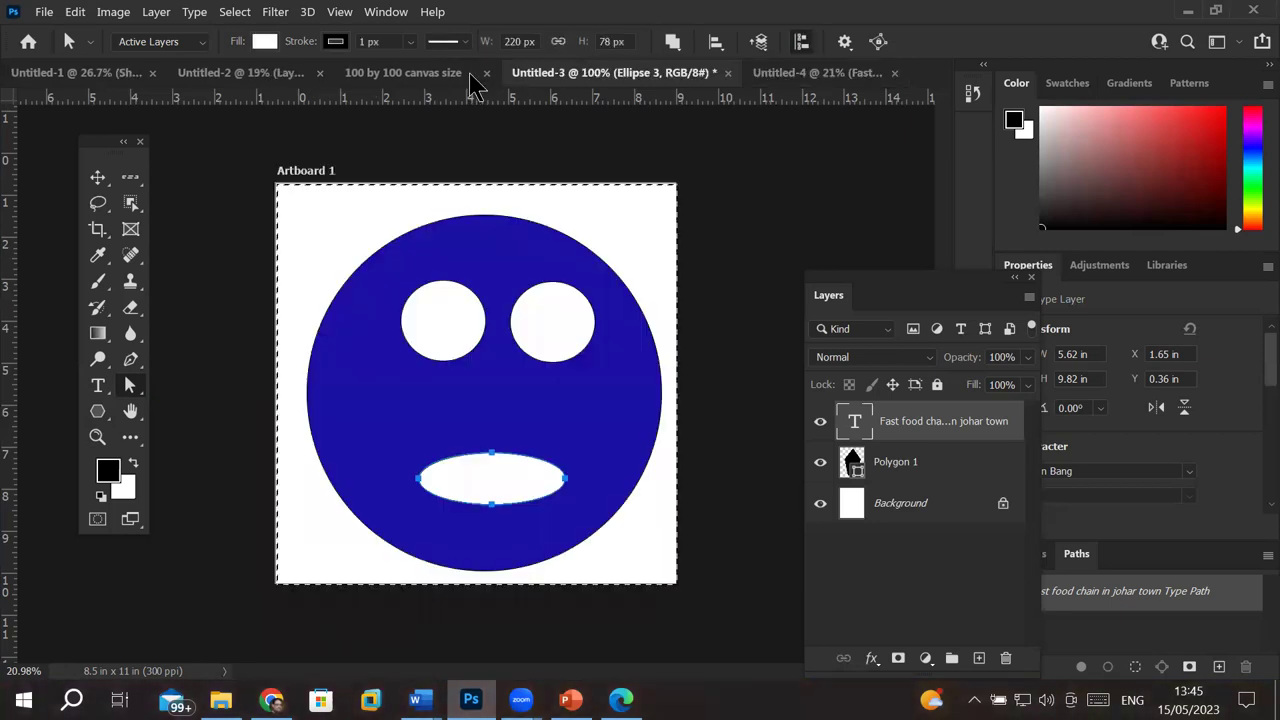
pyautogui.click(728, 73)
pyautogui.click(520, 309)
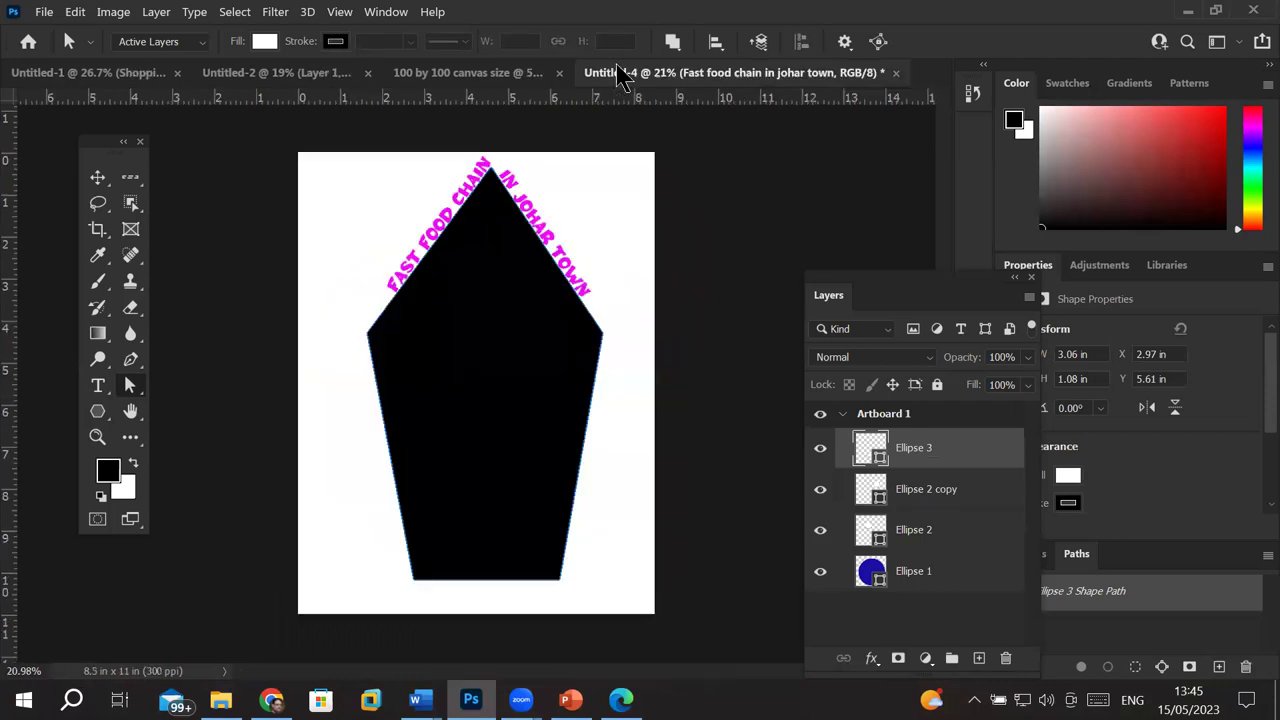
pyautogui.click(559, 78)
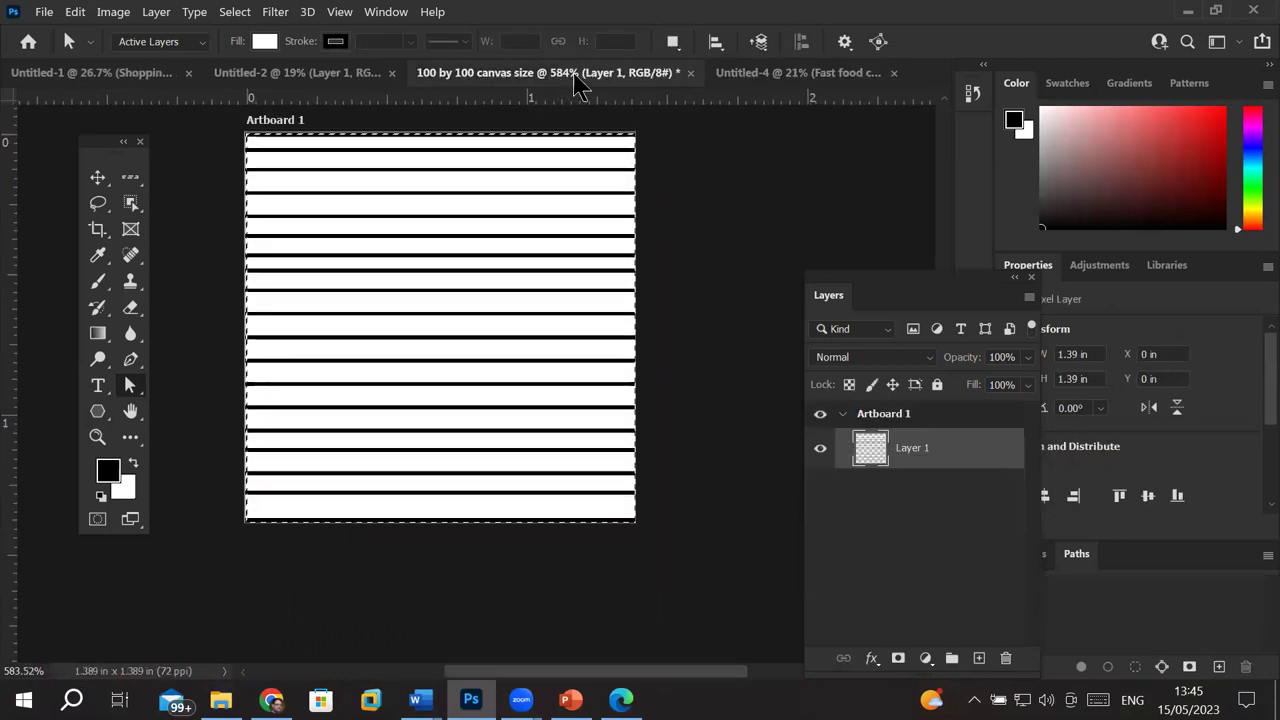
pyautogui.click(520, 309)
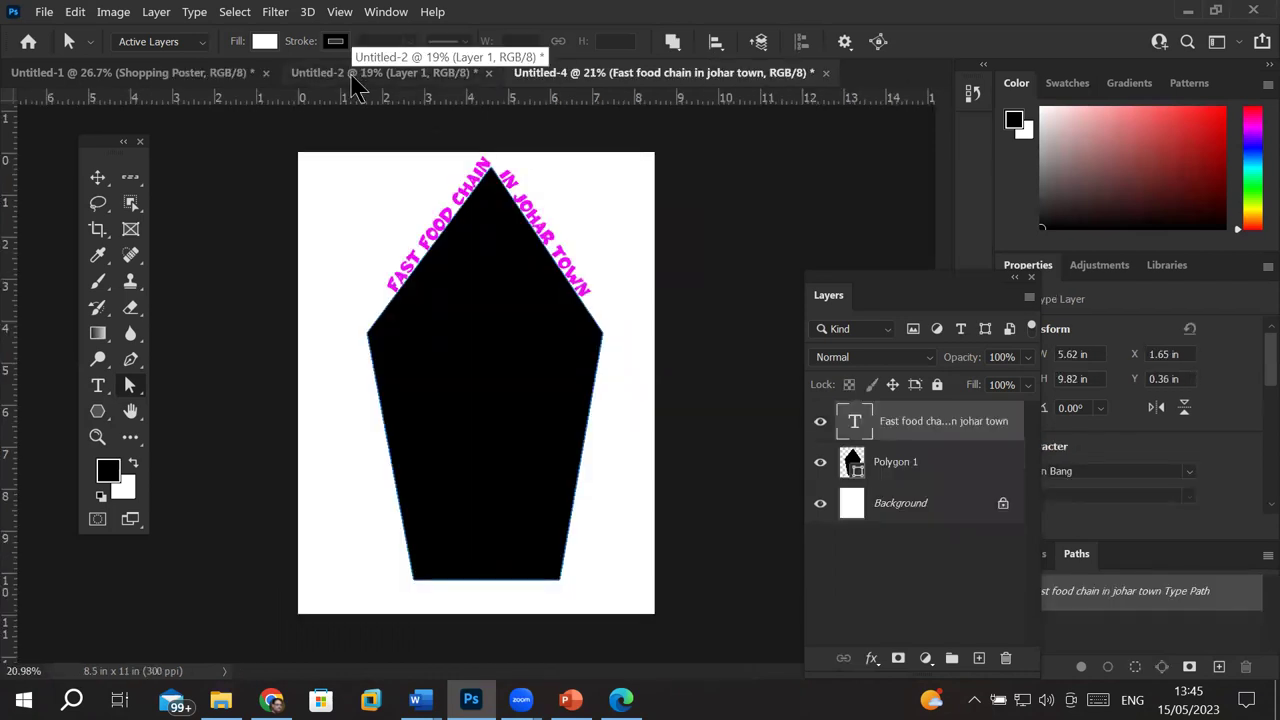
# Step: Switch to the Untitled-2 Pizza Shop poster and zoom around to view it
pyautogui.click(353, 80)
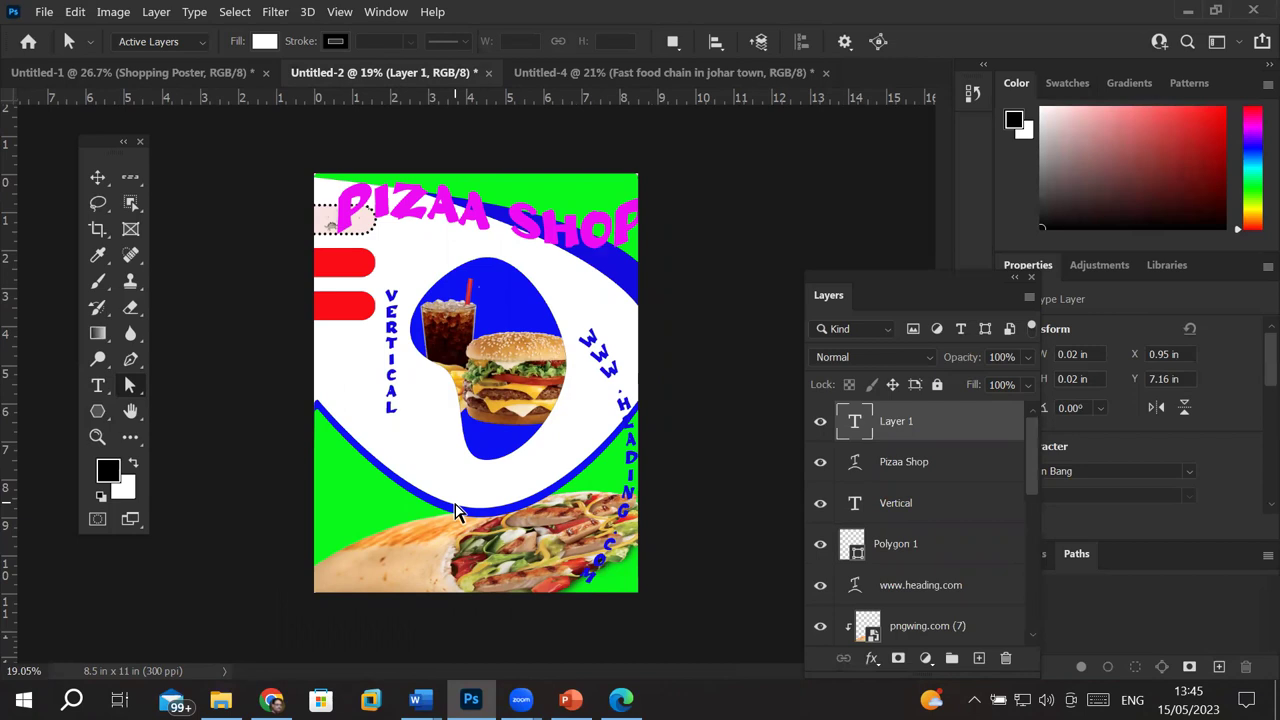
pyautogui.scroll(1, 467, 445)
pyautogui.scroll(1, 467, 445)
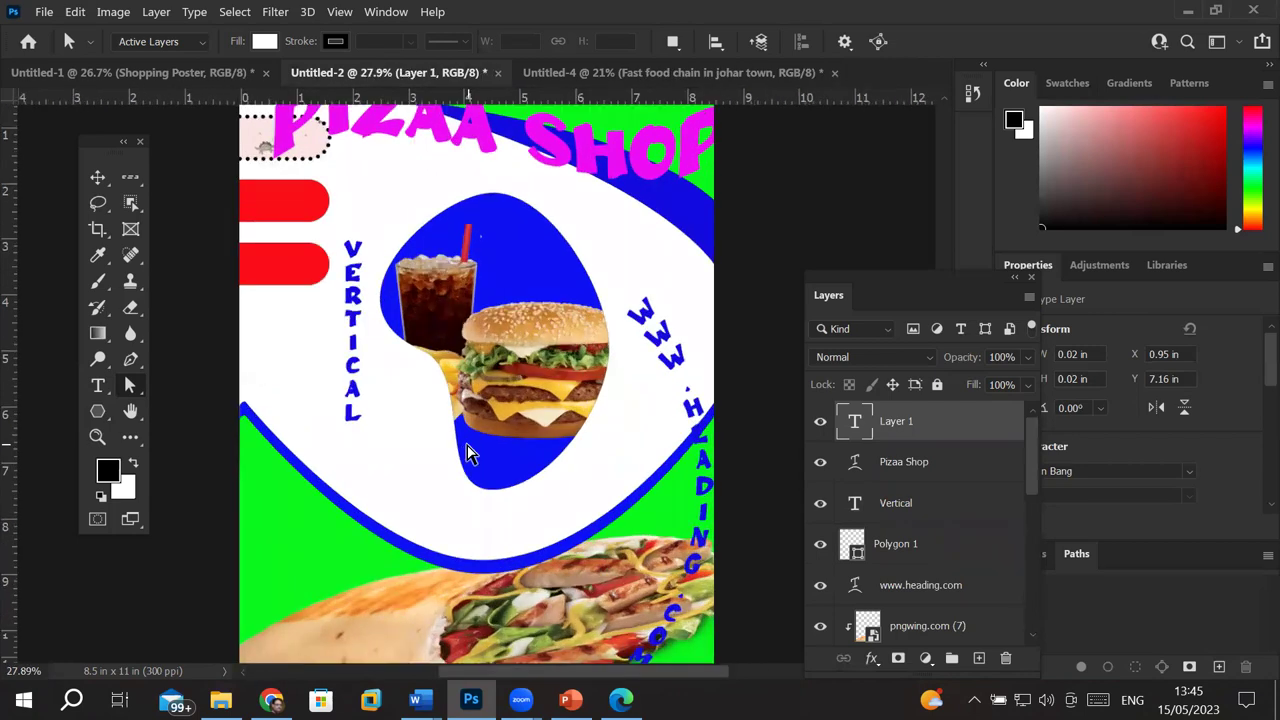
pyautogui.scroll(1, 467, 445)
pyautogui.scroll(2, 467, 445)
pyautogui.scroll(1, 467, 445)
pyautogui.scroll(1, 467, 445)
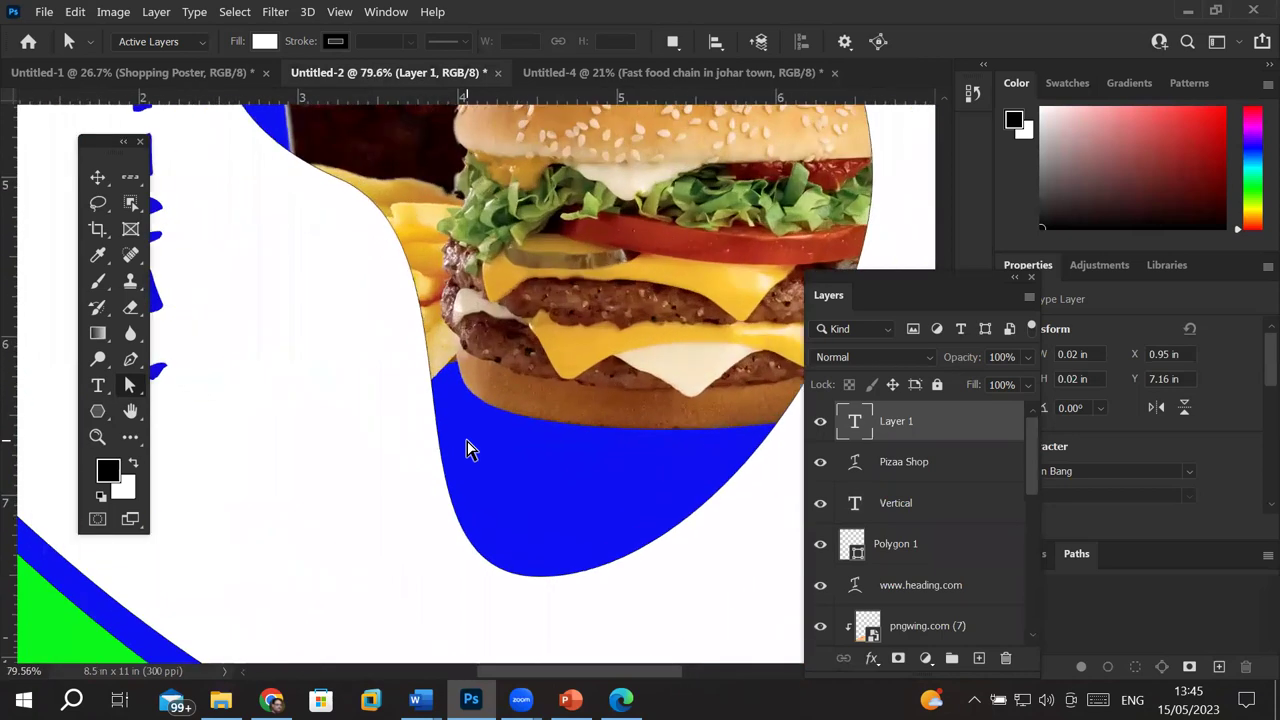
pyautogui.scroll(1, 467, 441)
pyautogui.scroll(1, 467, 441)
pyautogui.scroll(-1, 467, 441)
pyautogui.scroll(-1, 467, 441)
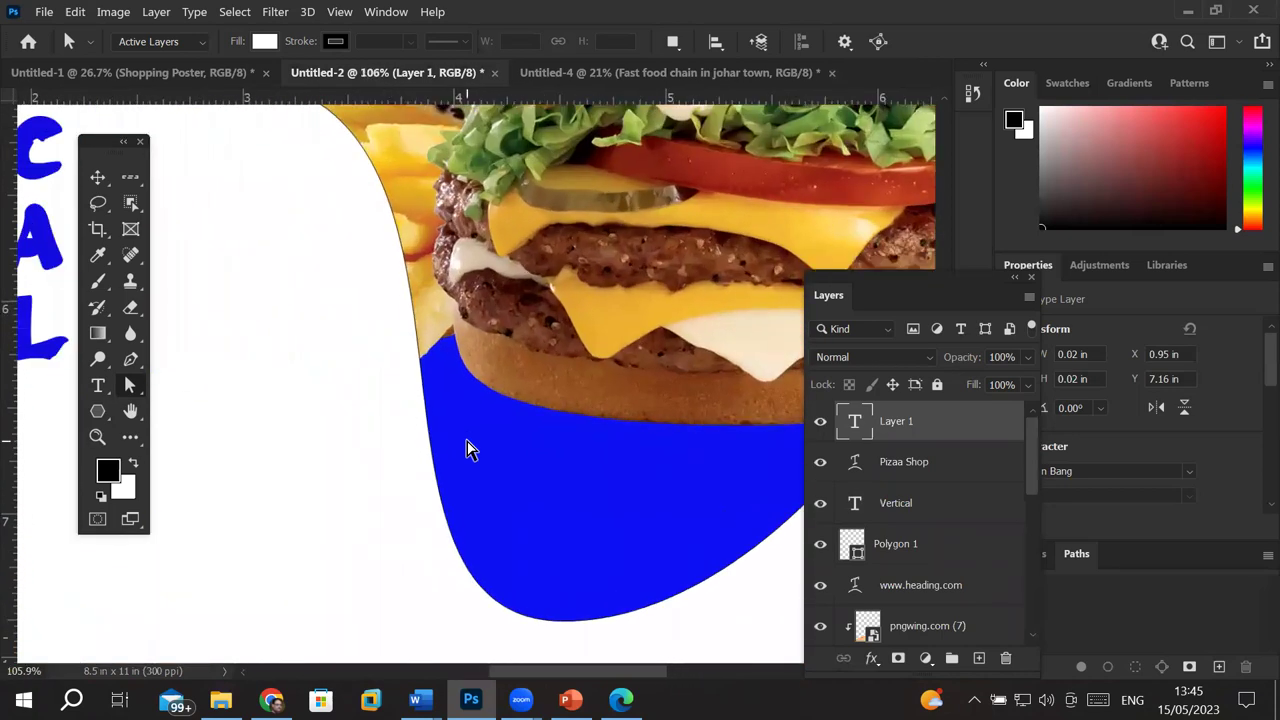
pyautogui.scroll(-2, 467, 441)
pyautogui.scroll(-1, 467, 441)
pyautogui.scroll(-1, 467, 441)
pyautogui.scroll(-1, 467, 441)
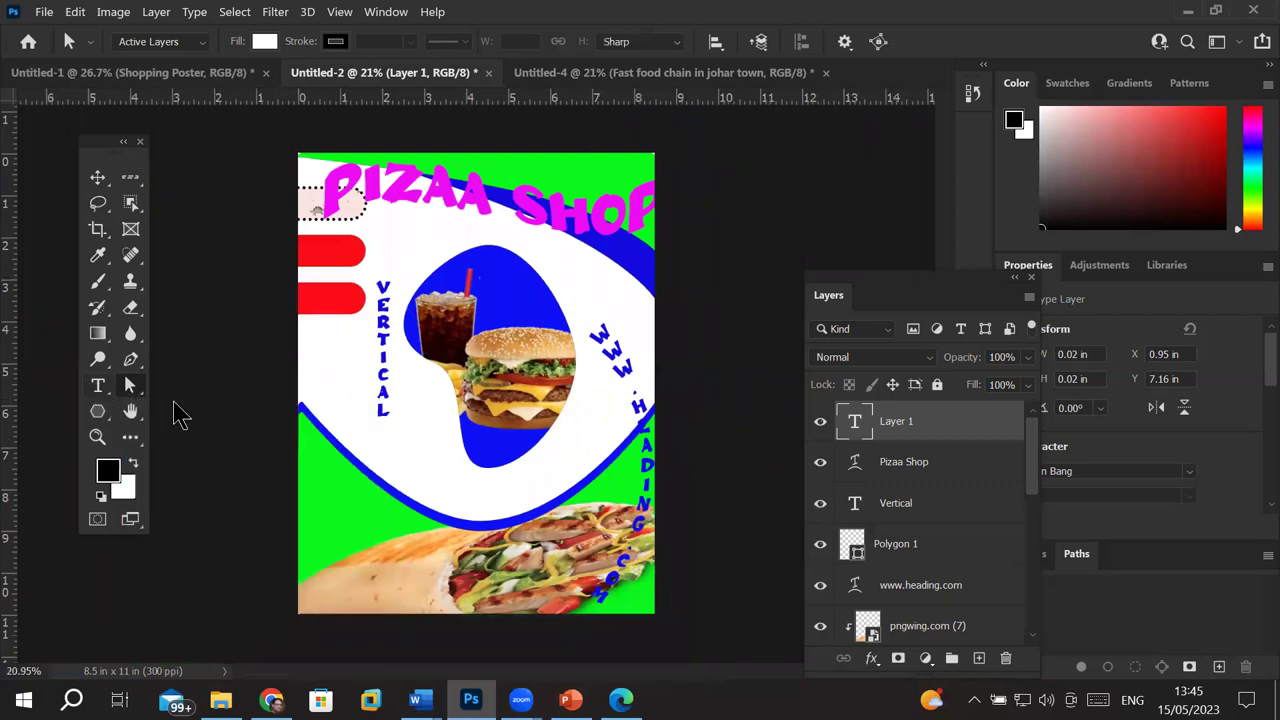
# Step: Add TITLE text below the burger and enlarge it to about 296%
pyautogui.click(398, 460)
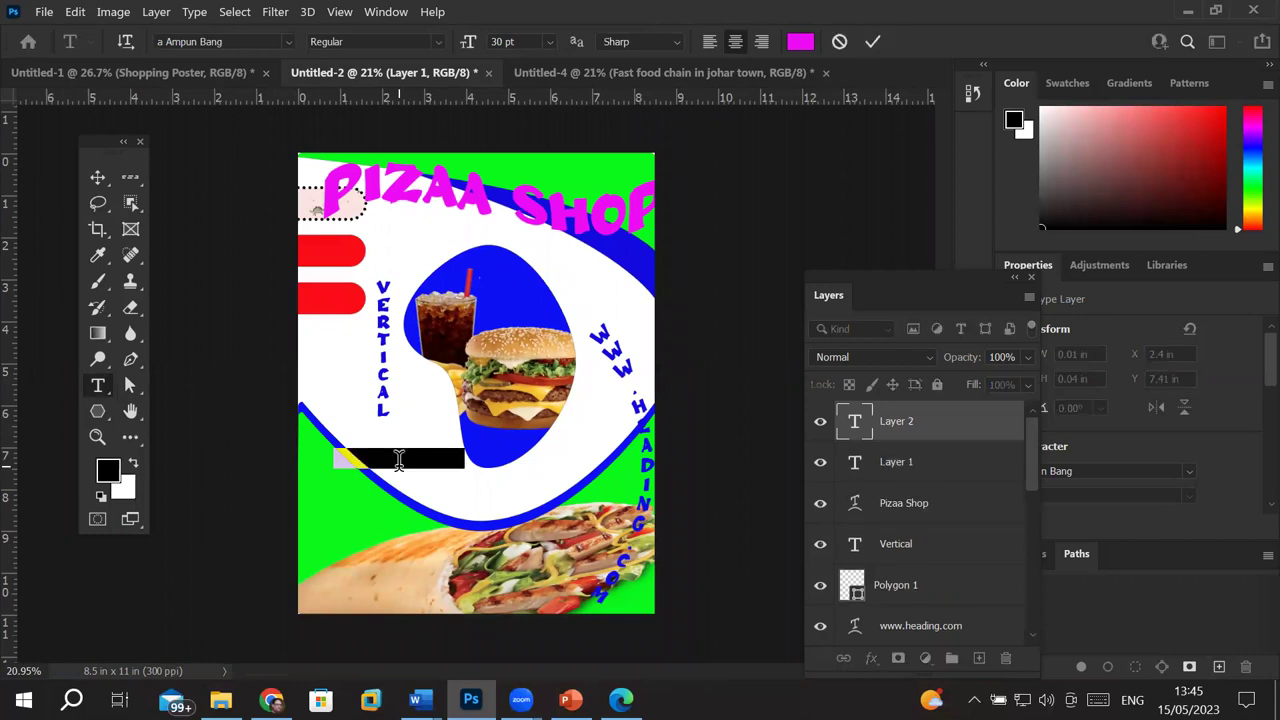
pyautogui.press('BackSpace')
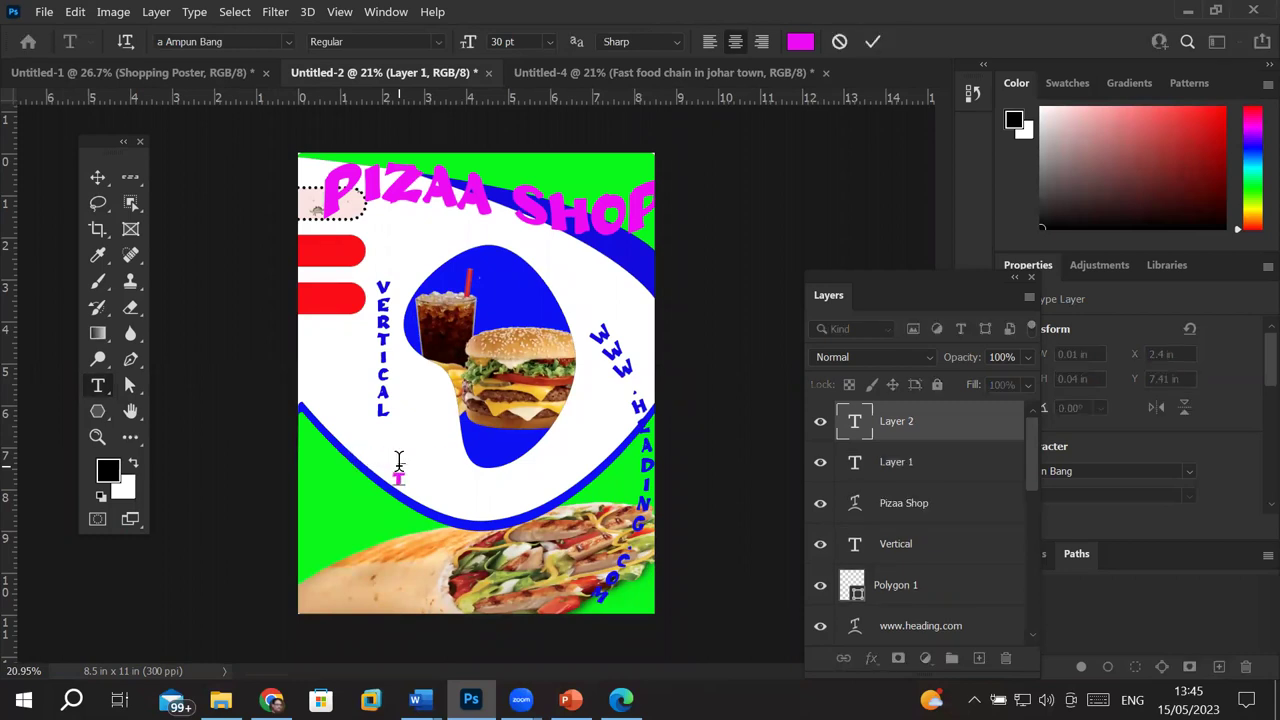
pyautogui.write('TLE')
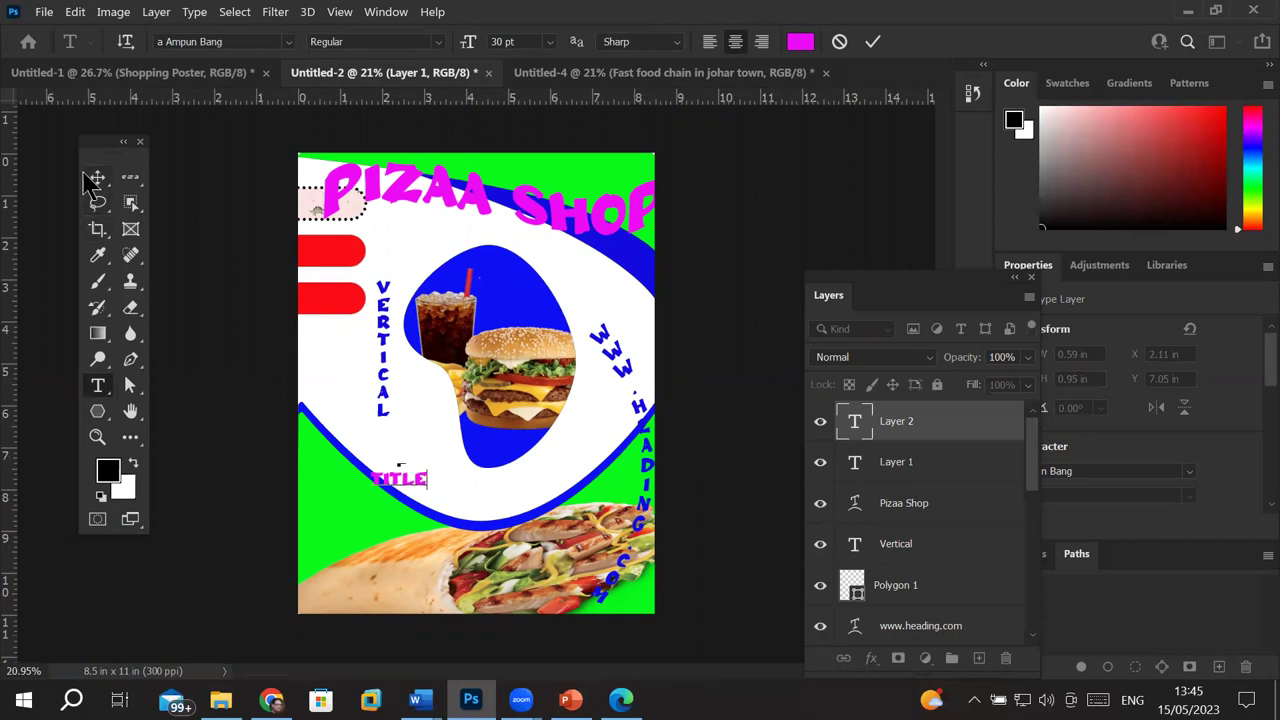
pyautogui.click(97, 178)
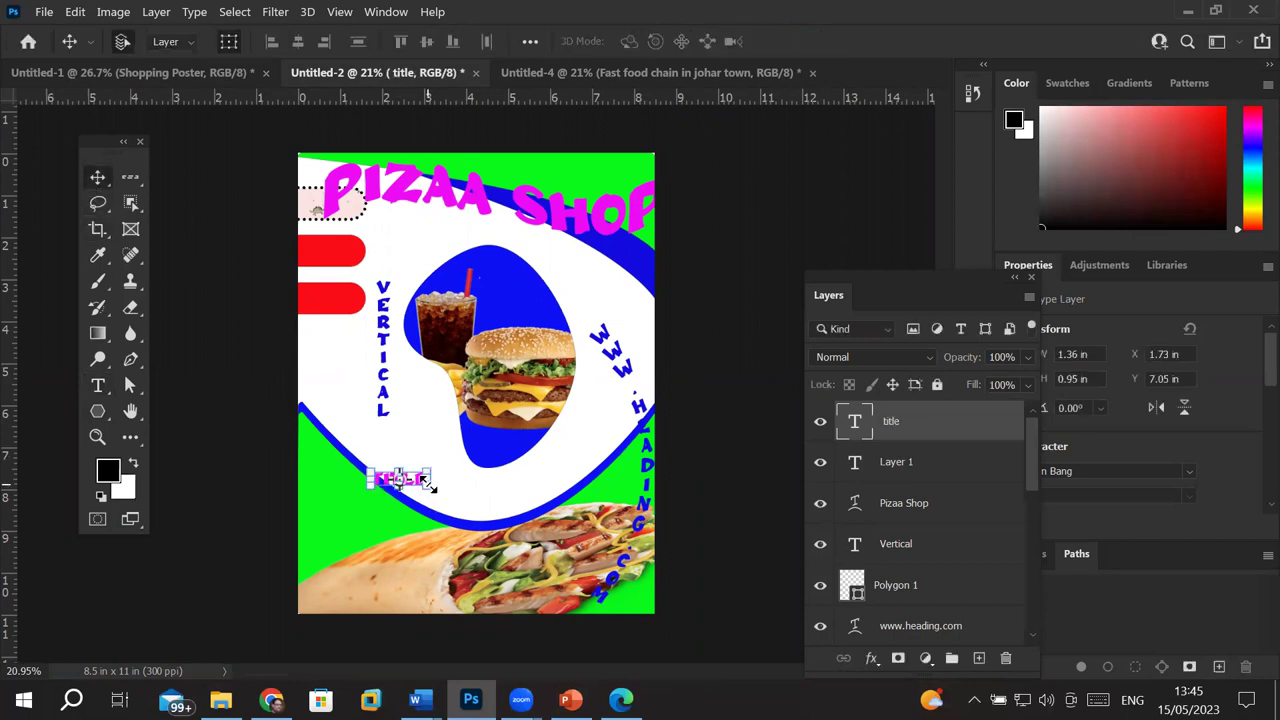
pyautogui.moveTo(428, 483)
pyautogui.mouseDown()
pyautogui.moveTo(538, 565)
pyautogui.moveTo(507, 487)
pyautogui.moveTo(533, 481)
pyautogui.moveTo(519, 481)
pyautogui.mouseUp()
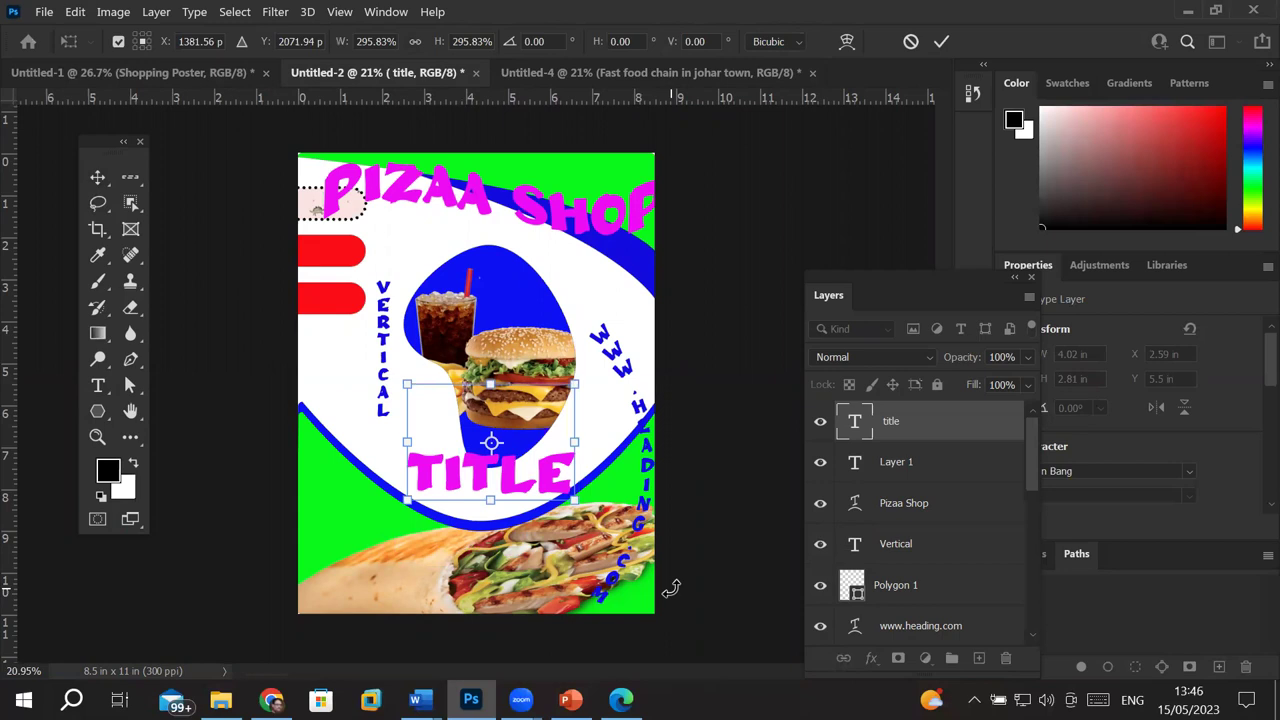
pyautogui.click(941, 41)
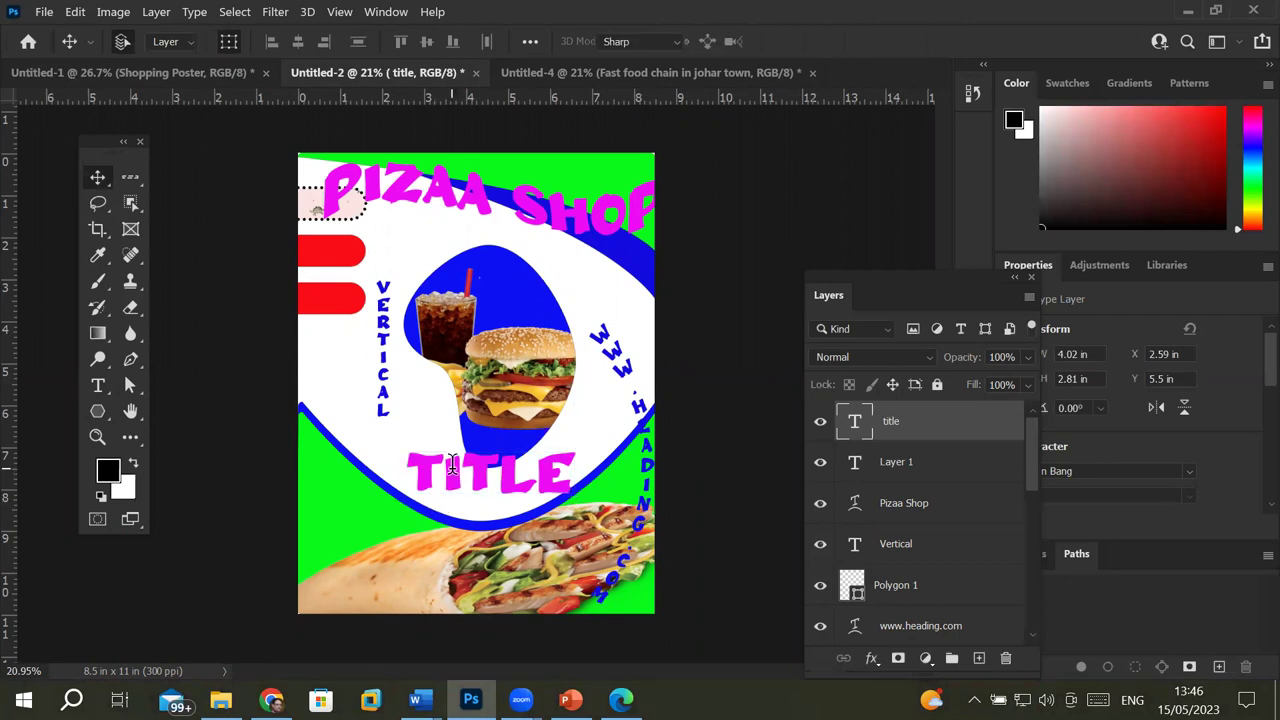
pyautogui.doubleClick(452, 463)
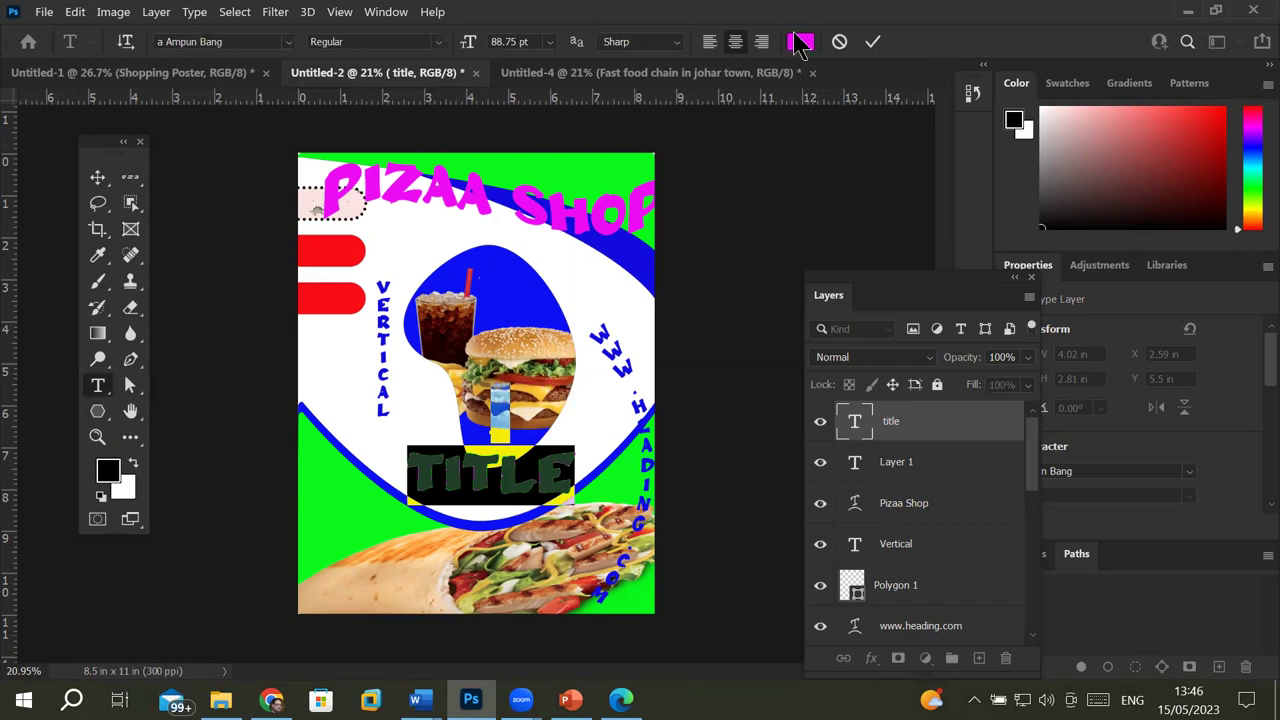
# Step: Try out lighter purple, near-white and pink shades for the TITLE text colour
pyautogui.click(799, 42)
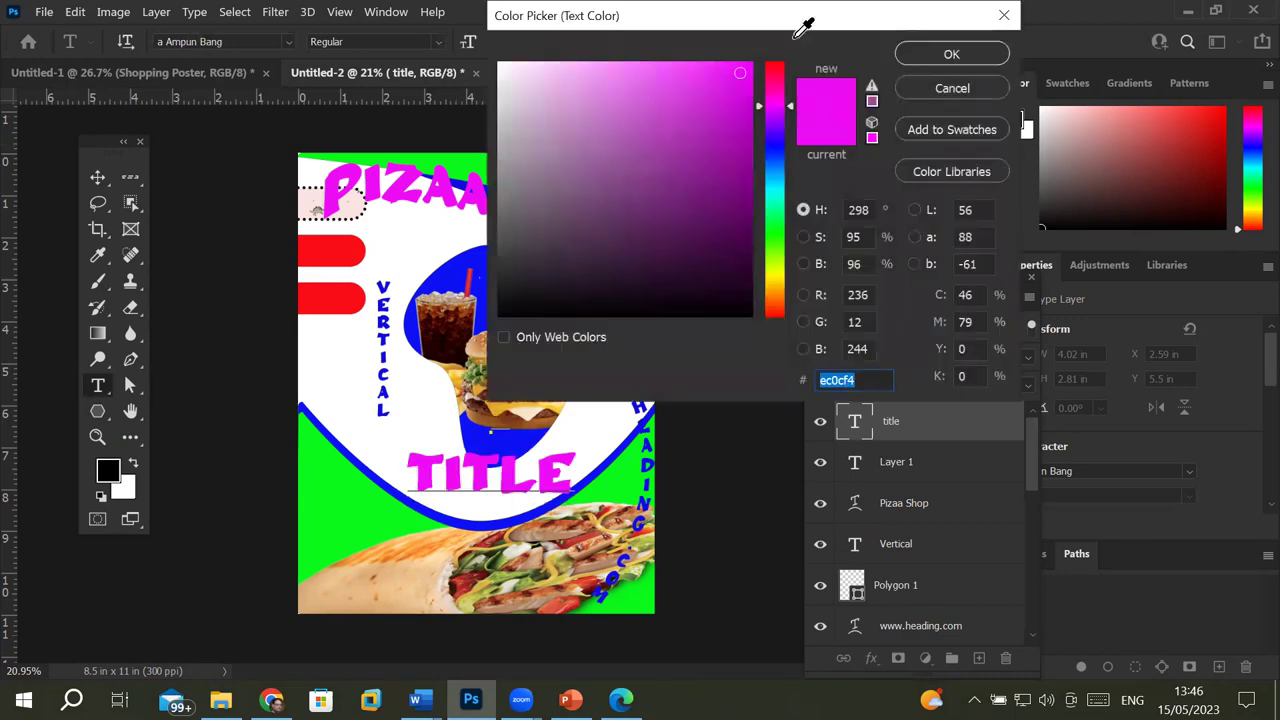
pyautogui.moveTo(717, 85); pyautogui.dragTo(640, 126)
pyautogui.moveTo(569, 143); pyautogui.dragTo(498, 66)
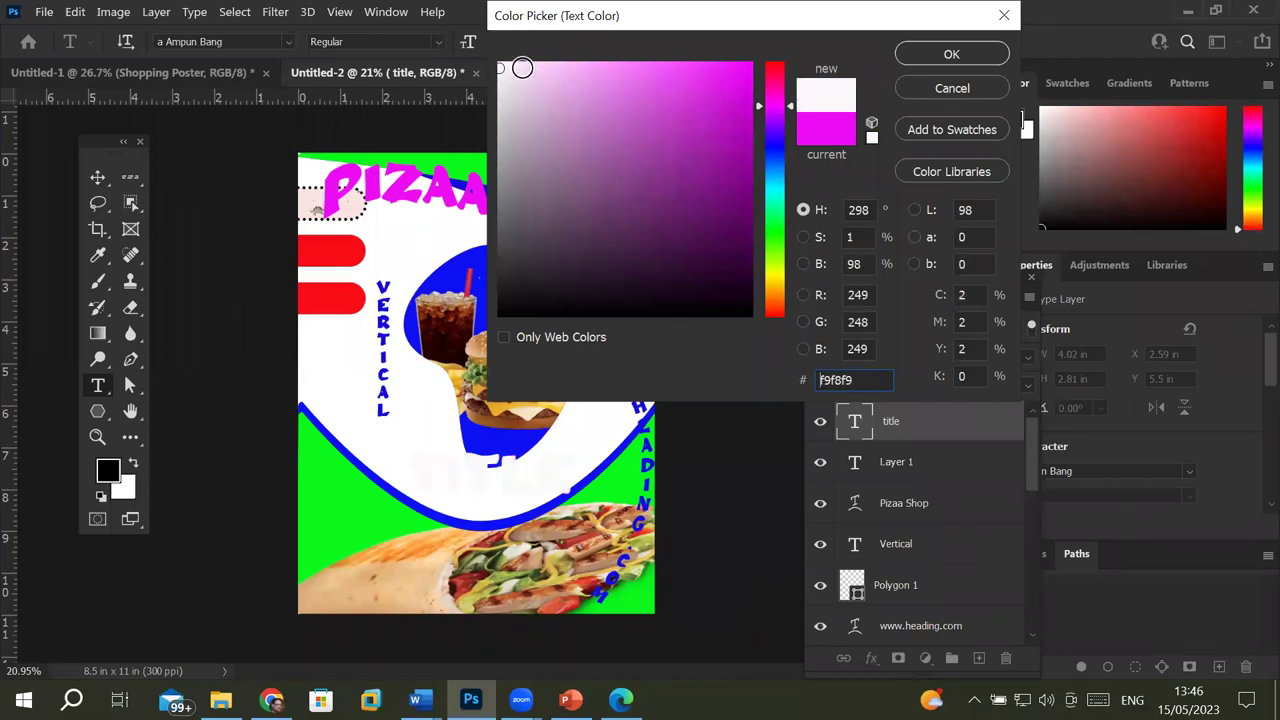
pyautogui.click(524, 65)
pyautogui.moveTo(524, 65)
pyautogui.mouseDown()
pyautogui.moveTo(740, 69)
pyautogui.moveTo(640, 58)
pyautogui.moveTo(503, 70)
pyautogui.mouseUp()
pyautogui.click(774, 140)
# Step: Settle on a vivid blue #2f07fb for the TITLE text and confirm it
pyautogui.click(506, 67)
pyautogui.moveTo(735, 68); pyautogui.dragTo(744, 68)
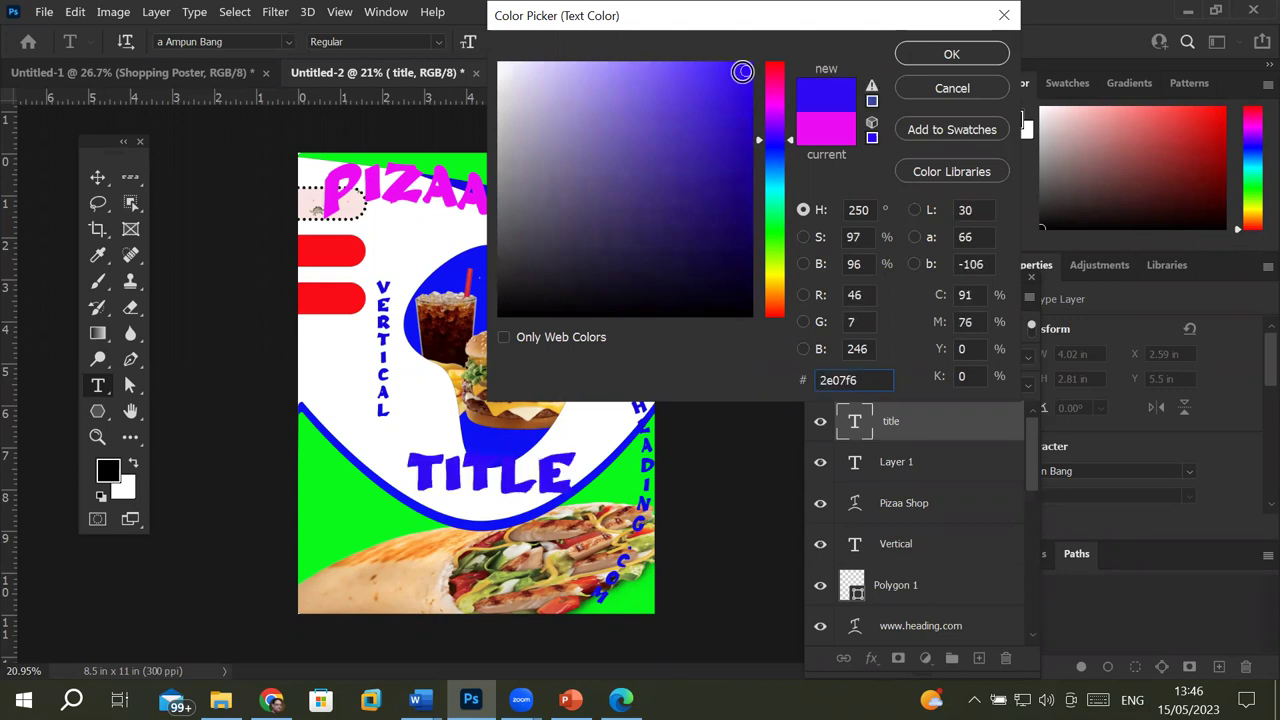
pyautogui.click(746, 94)
pyautogui.click(750, 113)
pyautogui.click(746, 133)
pyautogui.click(745, 160)
pyautogui.click(746, 194)
pyautogui.click(749, 229)
pyautogui.click(748, 245)
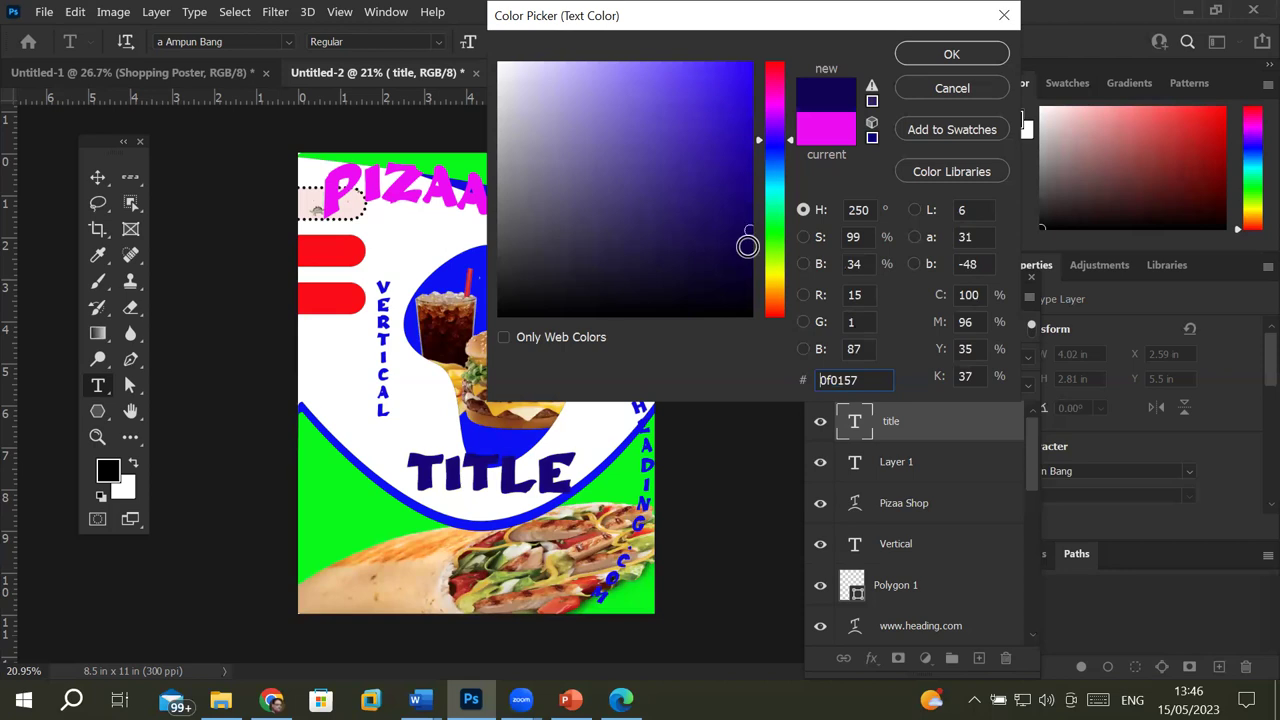
pyautogui.click(740, 287)
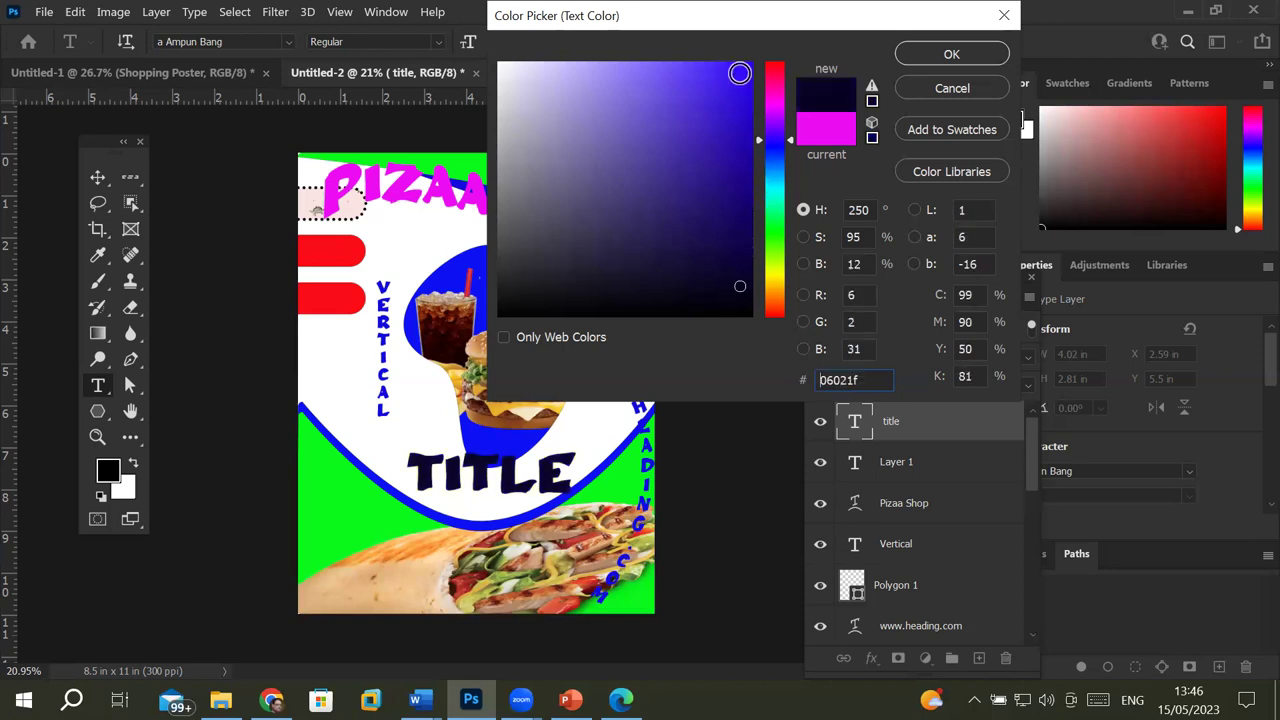
pyautogui.click(749, 73)
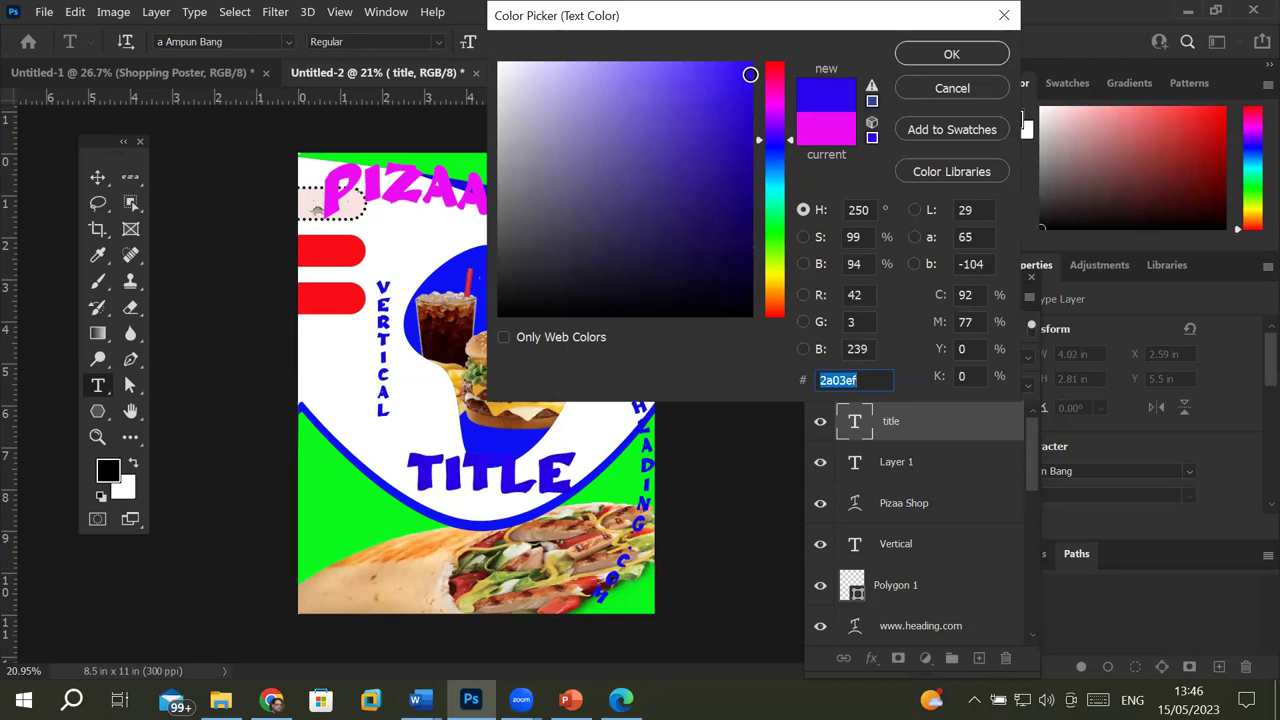
pyautogui.click(745, 64)
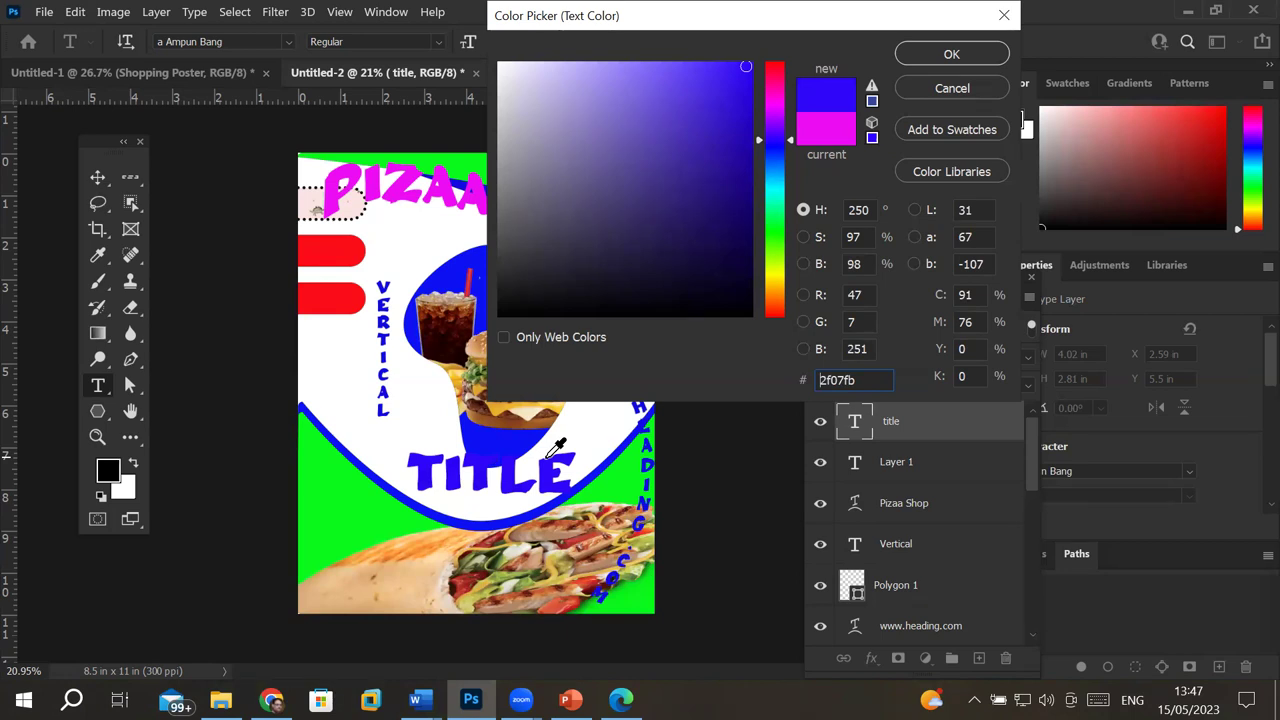
pyautogui.click(948, 58)
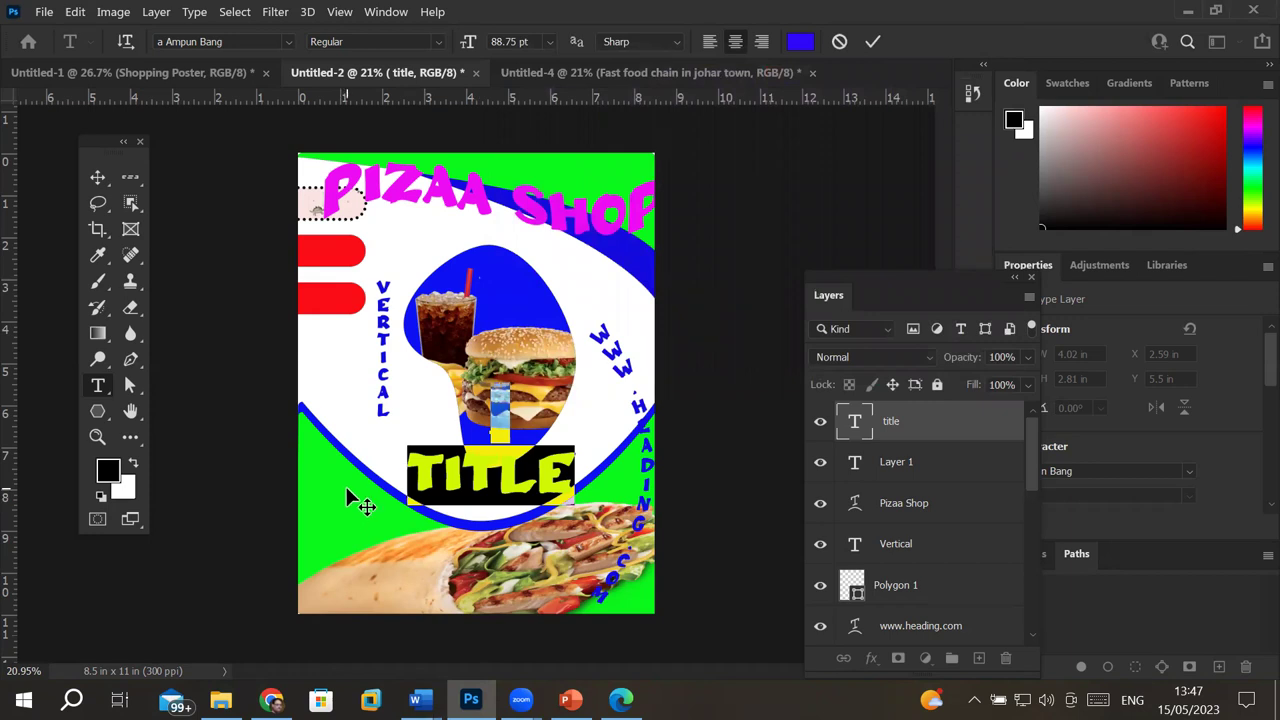
# Step: Commit the text edit and select the TITLE text layer
pyautogui.hotkey('ctrl', 'Return')
pyautogui.press('v')
pyautogui.click(888, 505)
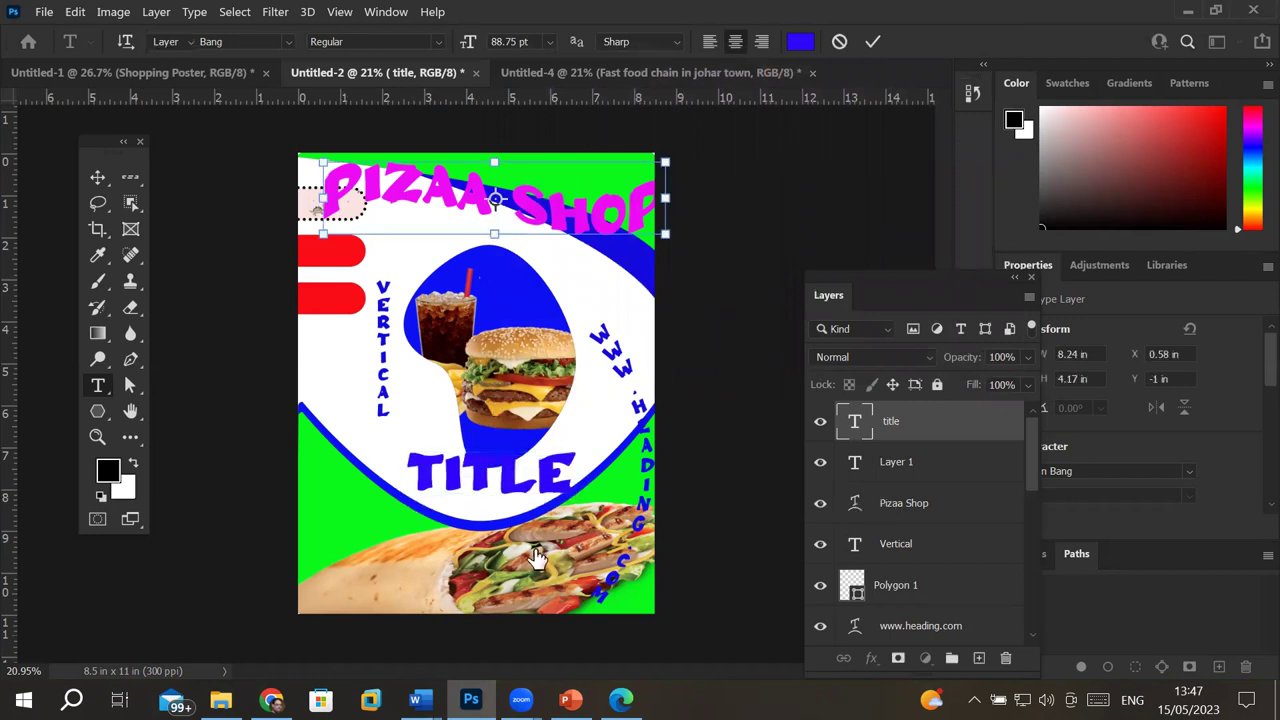
pyautogui.click(357, 510)
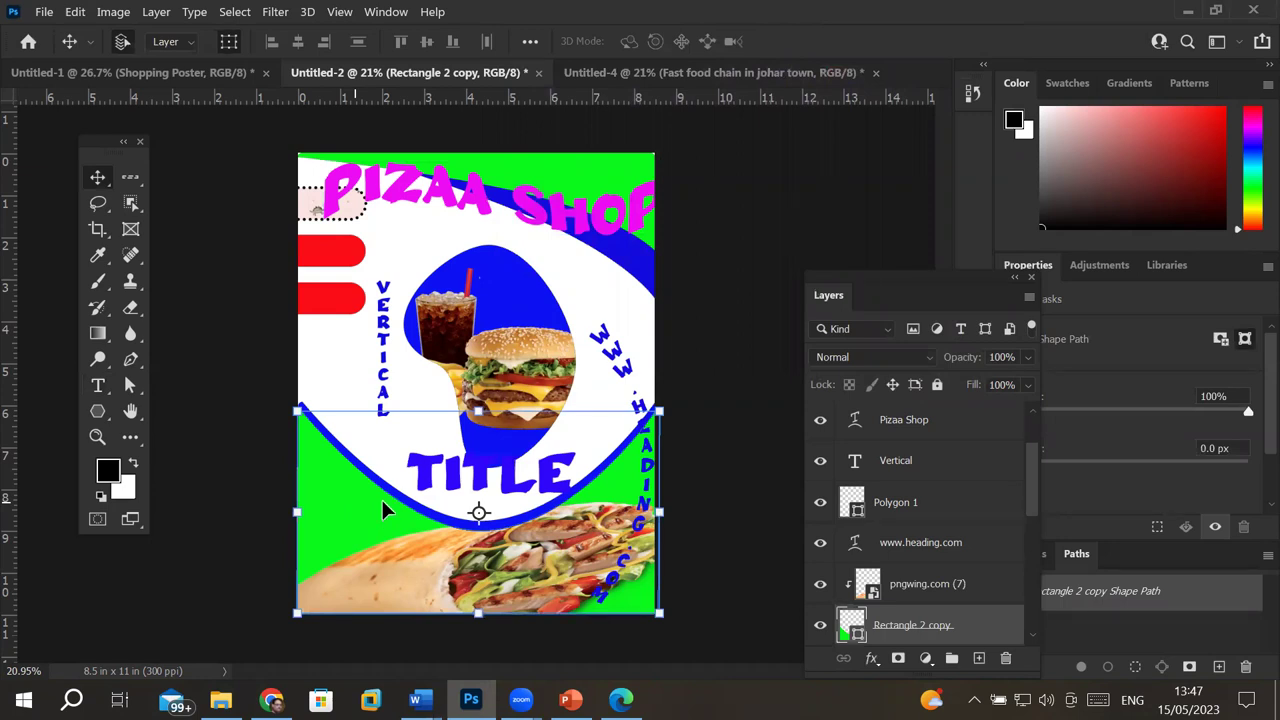
pyautogui.click(420, 479)
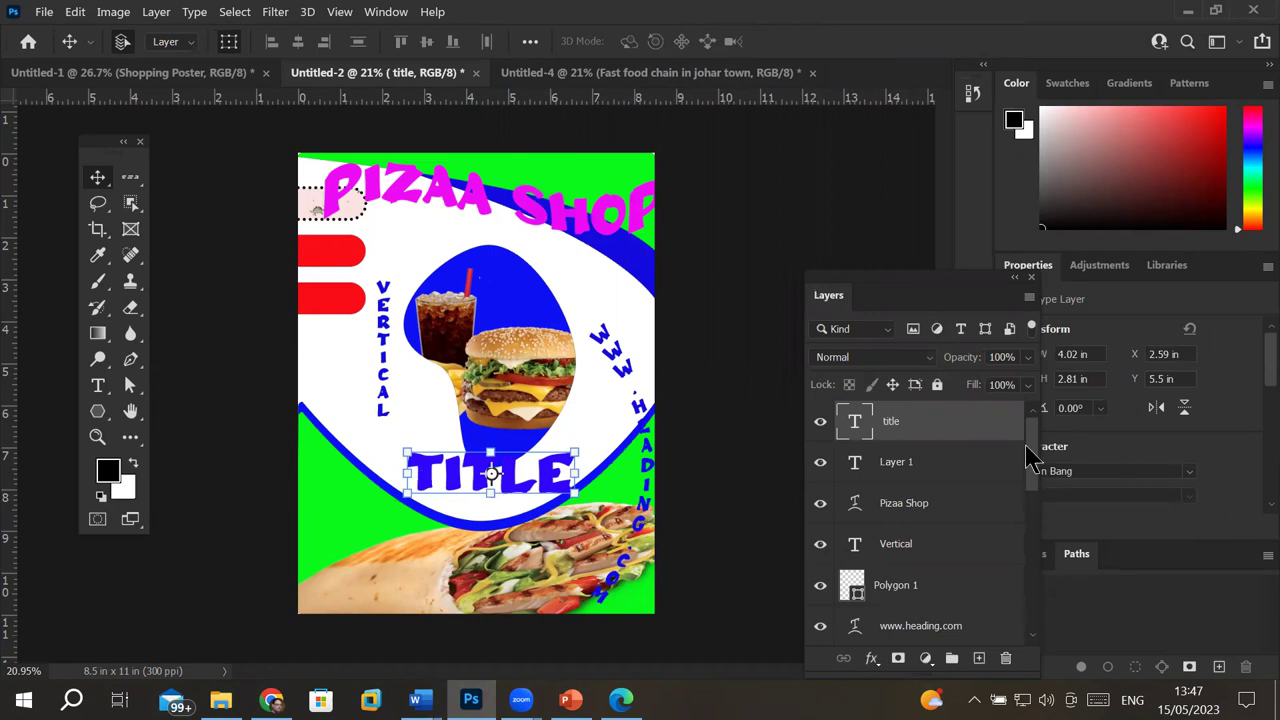
pyautogui.scroll(1, 515, 462)
pyautogui.scroll(3, 500, 485)
pyautogui.scroll(5, 560, 515)
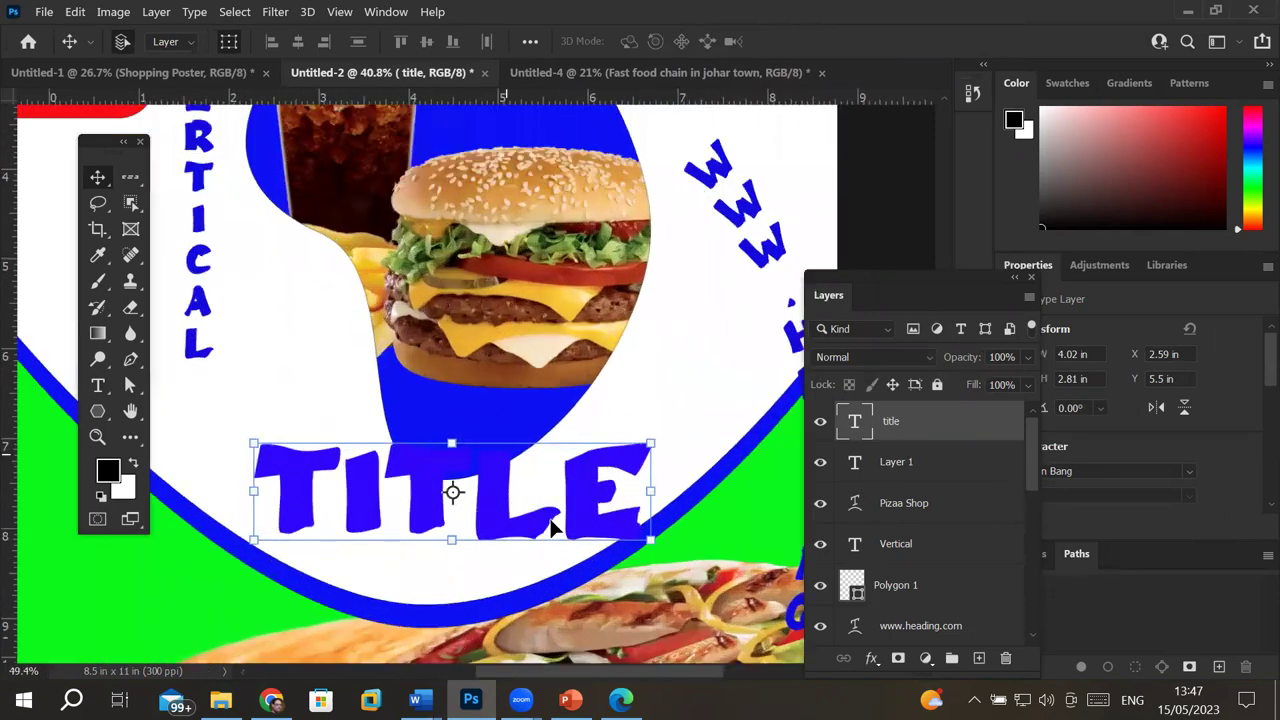
pyautogui.scroll(4, 551, 523)
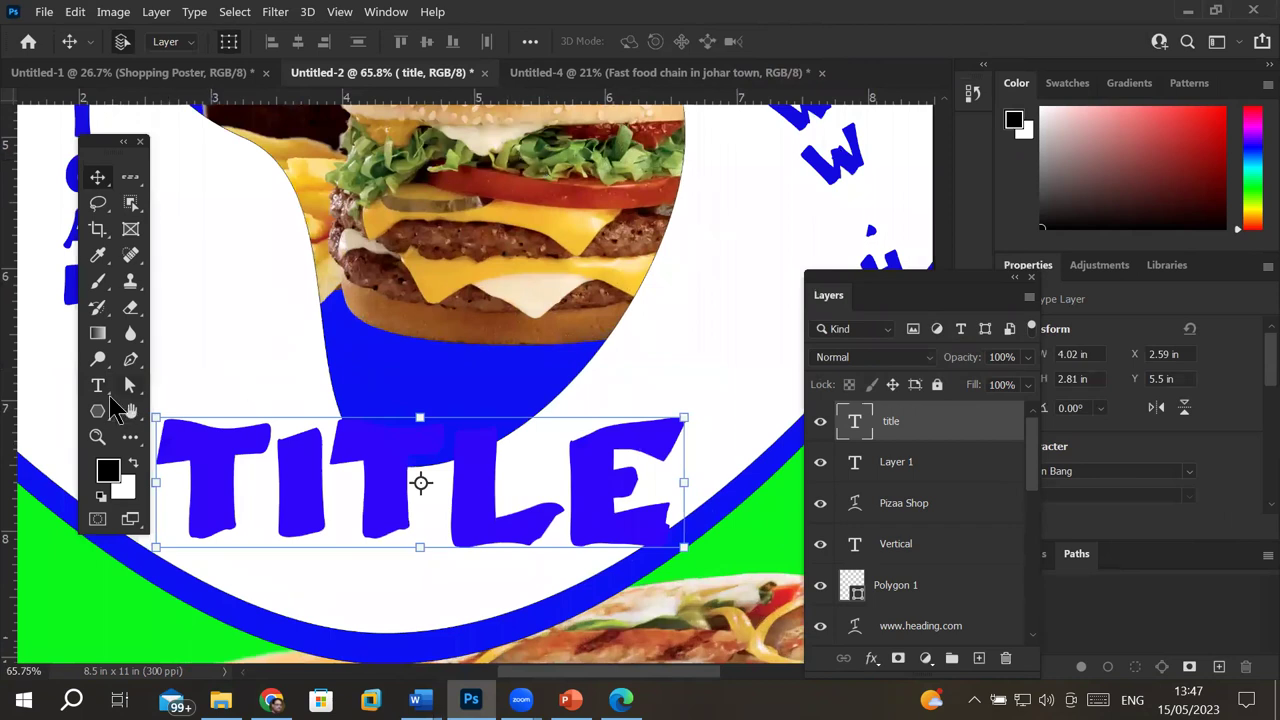
# Step: Change the TITLE text colour to red #fc1535
pyautogui.click(98, 387)
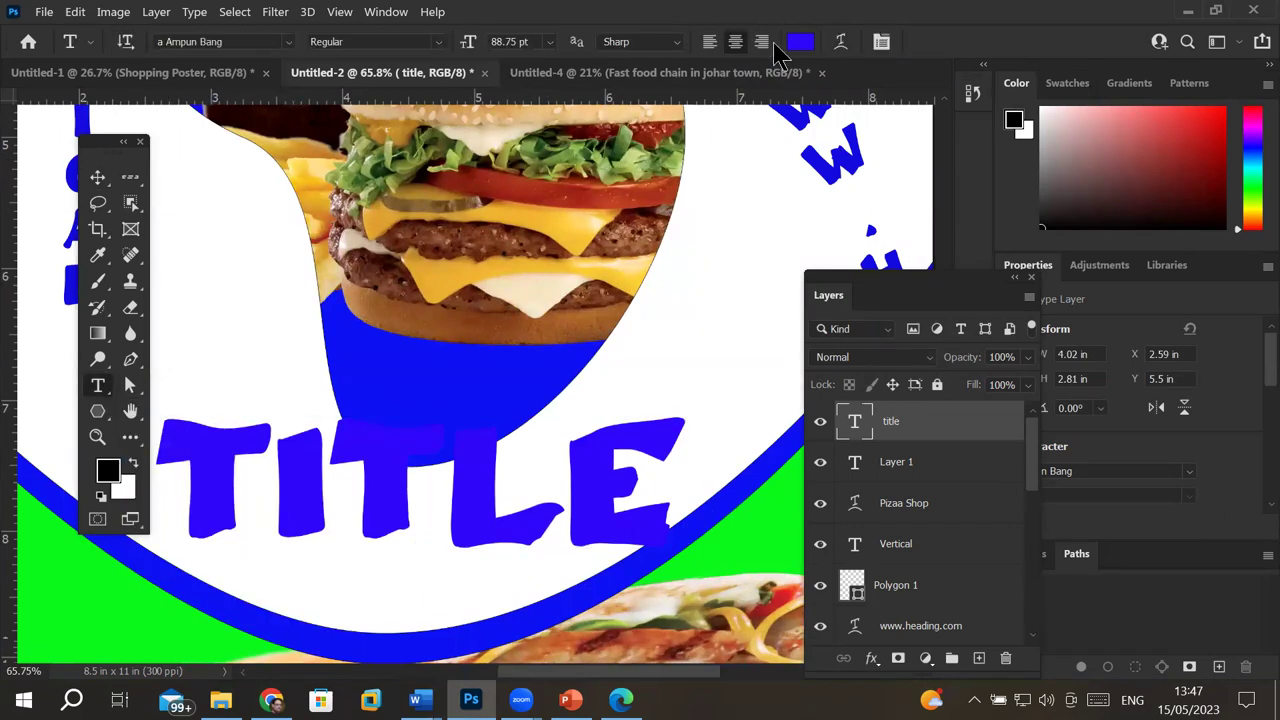
pyautogui.click(790, 42)
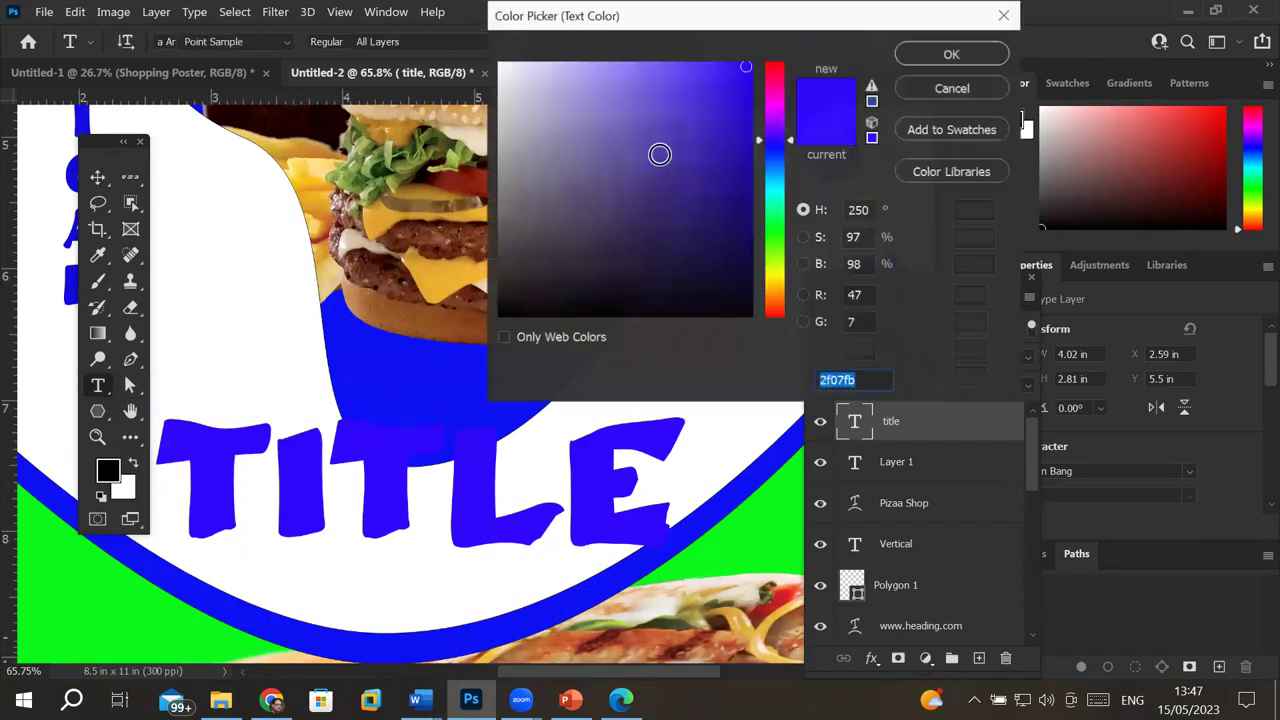
pyautogui.click(775, 67)
pyautogui.click(732, 66)
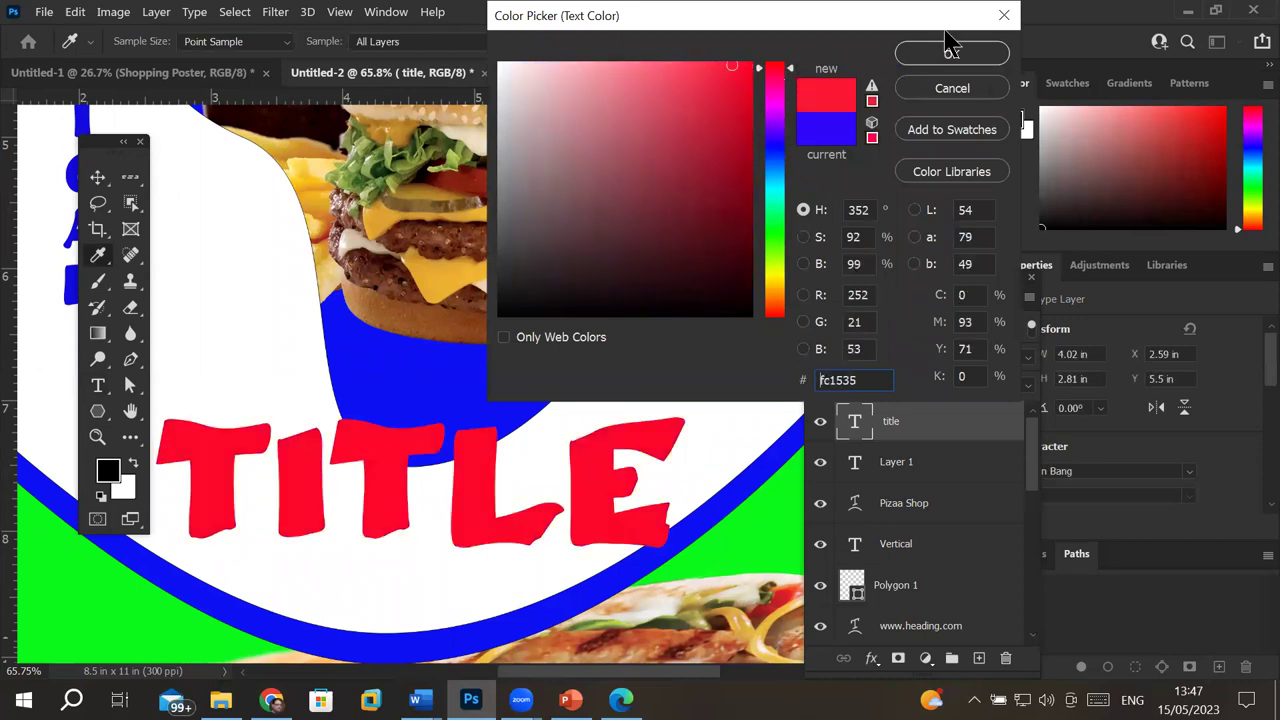
pyautogui.press('Return')
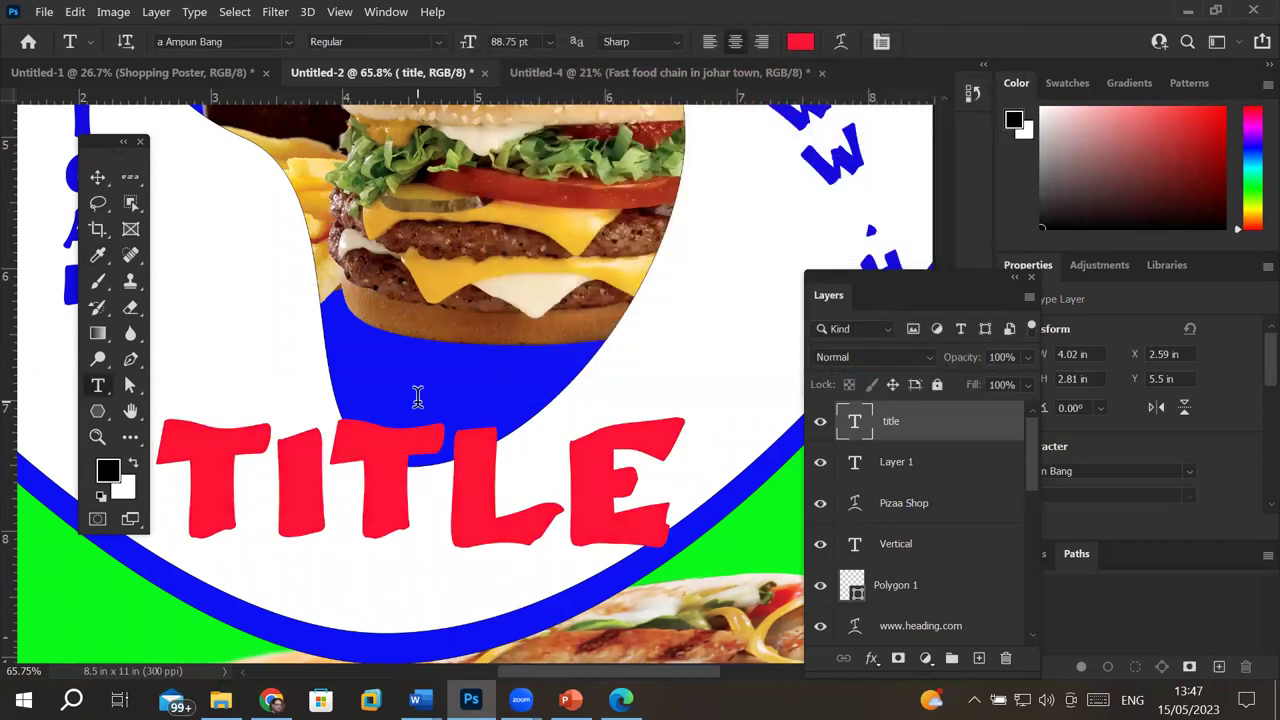
pyautogui.click(44, 12)
pyautogui.moveTo(66, 490)
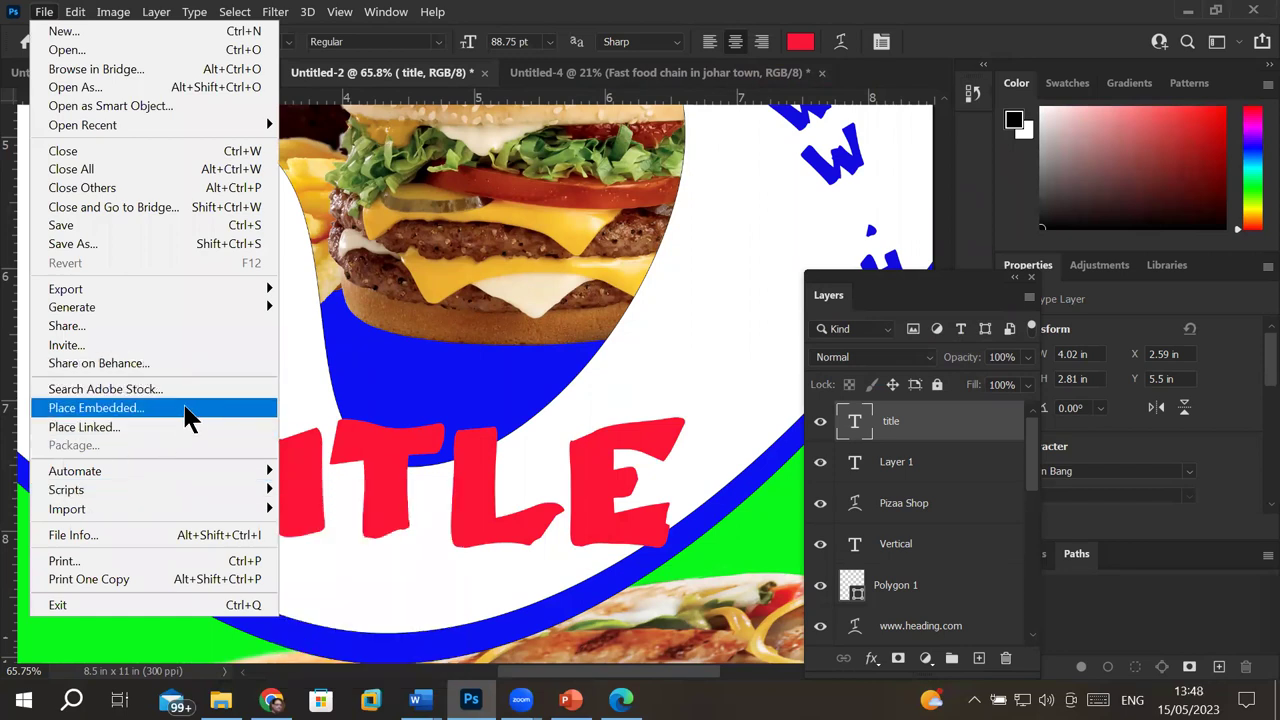
# Step: Place the Pranang Beach photo from Images > Trees as an embedded image
pyautogui.click(190, 418)
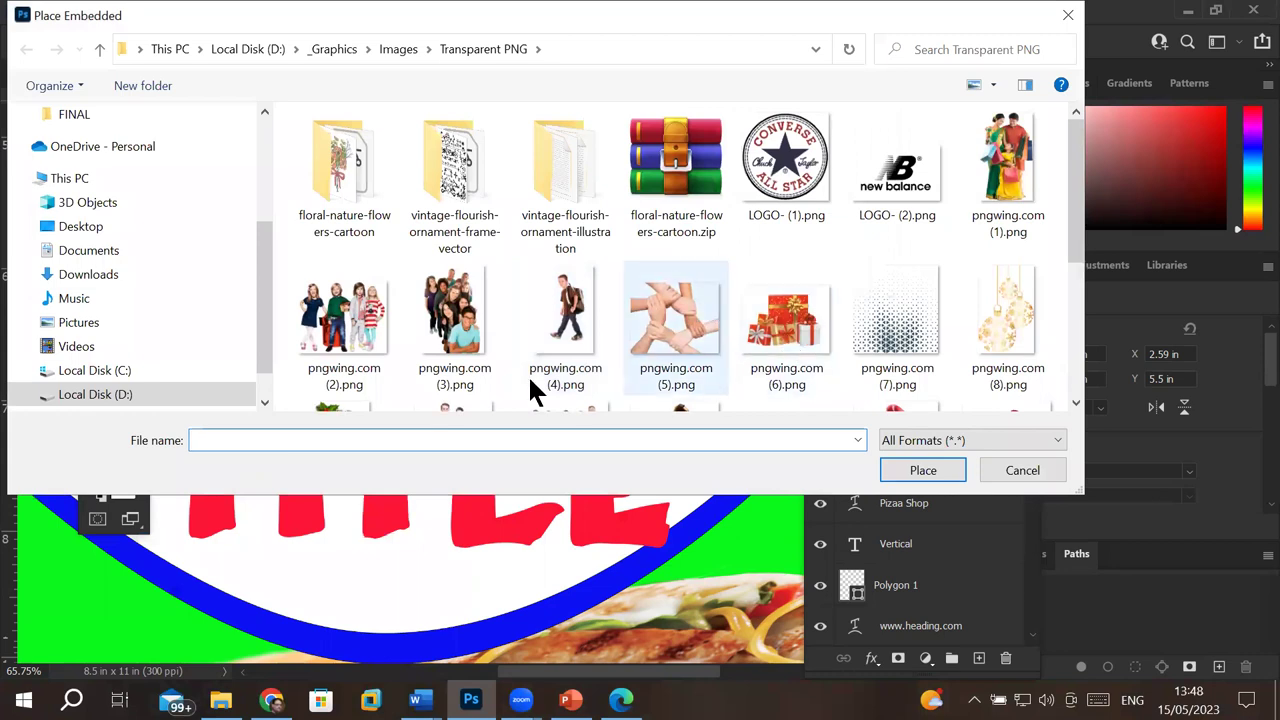
pyautogui.click(408, 48)
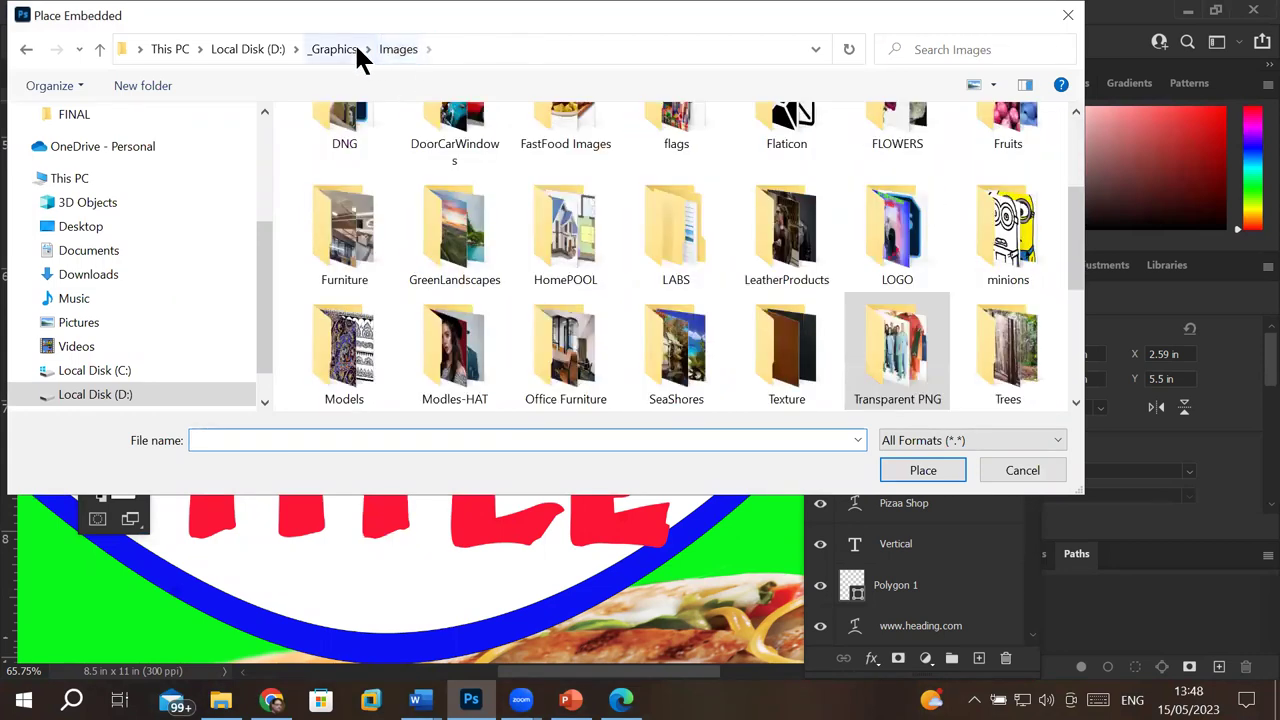
pyautogui.doubleClick(1008, 350)
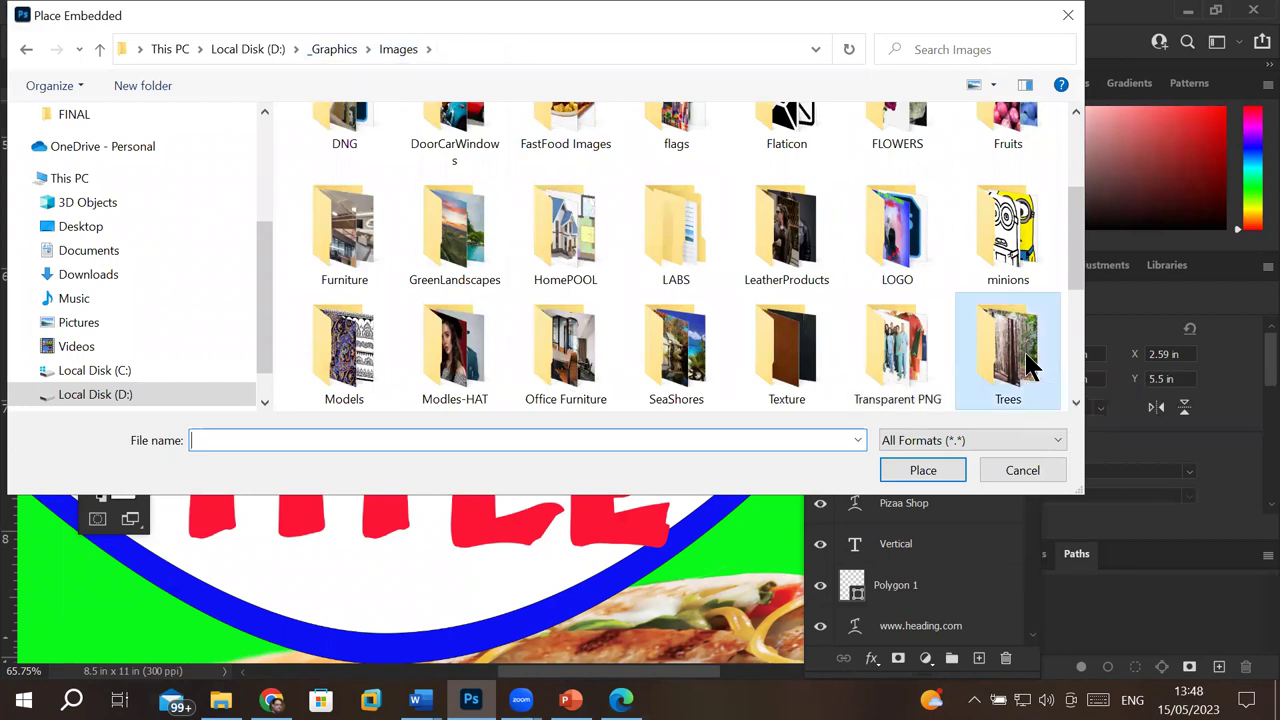
pyautogui.click(336, 174)
pyautogui.doubleClick(336, 174)
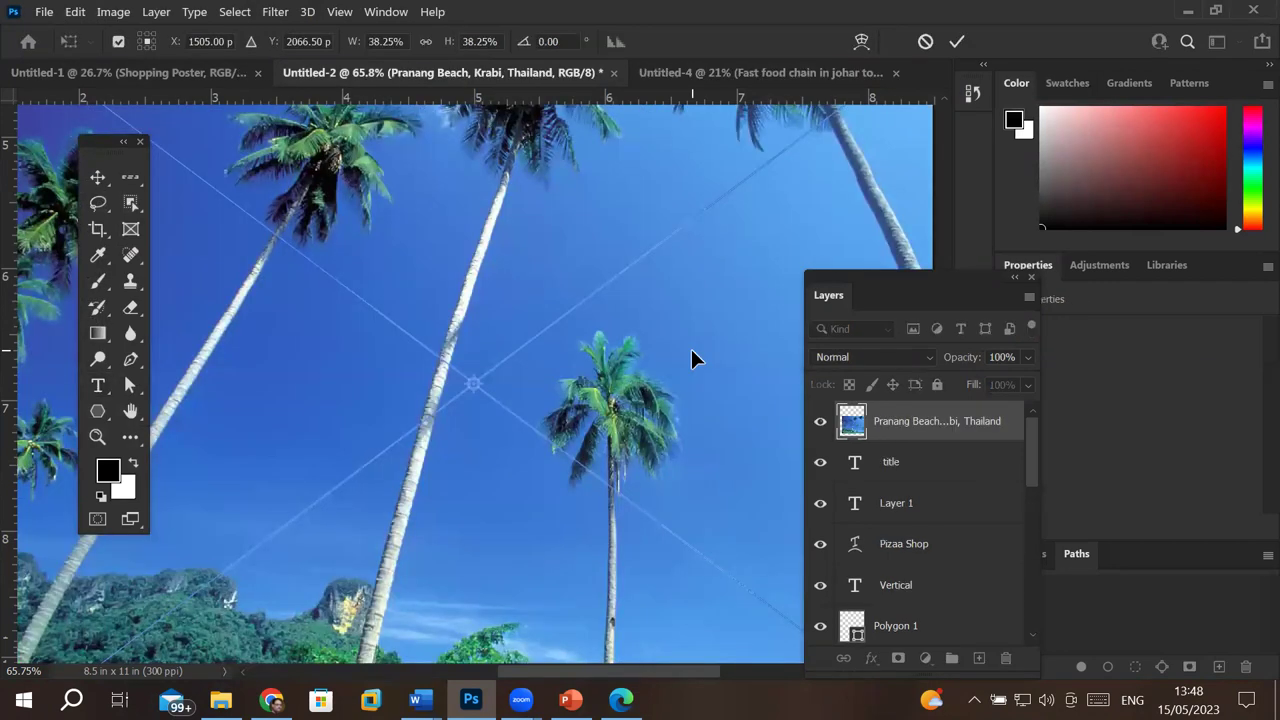
# Step: Shrink the beach photo to about 16% and move it over the TITLE lettering
pyautogui.scroll(-5, 691, 350)
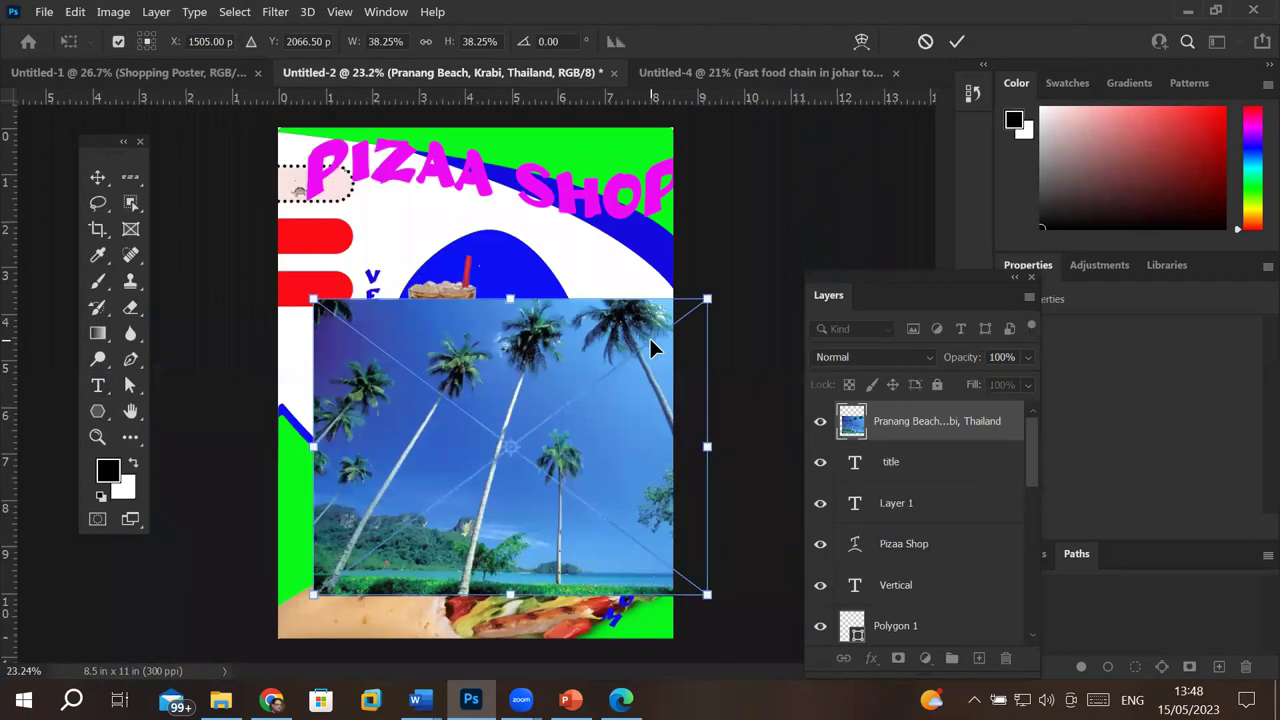
pyautogui.moveTo(716, 298); pyautogui.dragTo(618, 405)
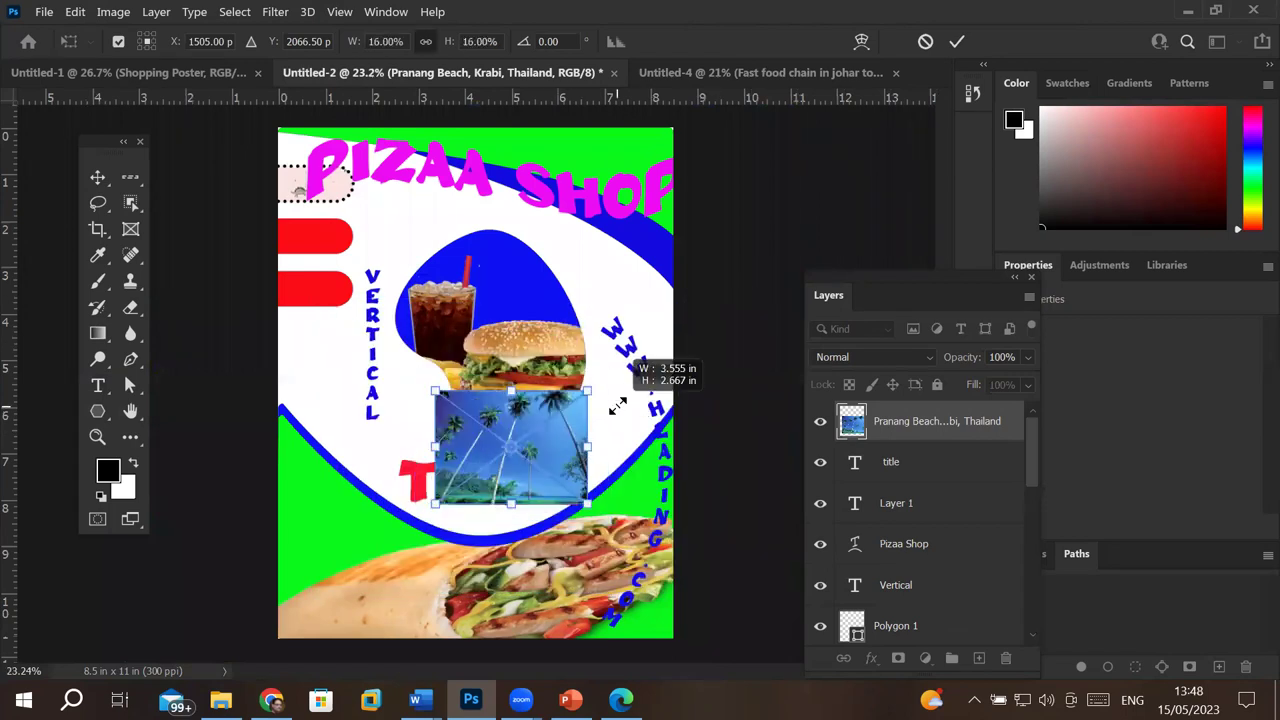
pyautogui.moveTo(532, 441); pyautogui.dragTo(502, 466)
pyautogui.moveTo(584, 463); pyautogui.dragTo(604, 466)
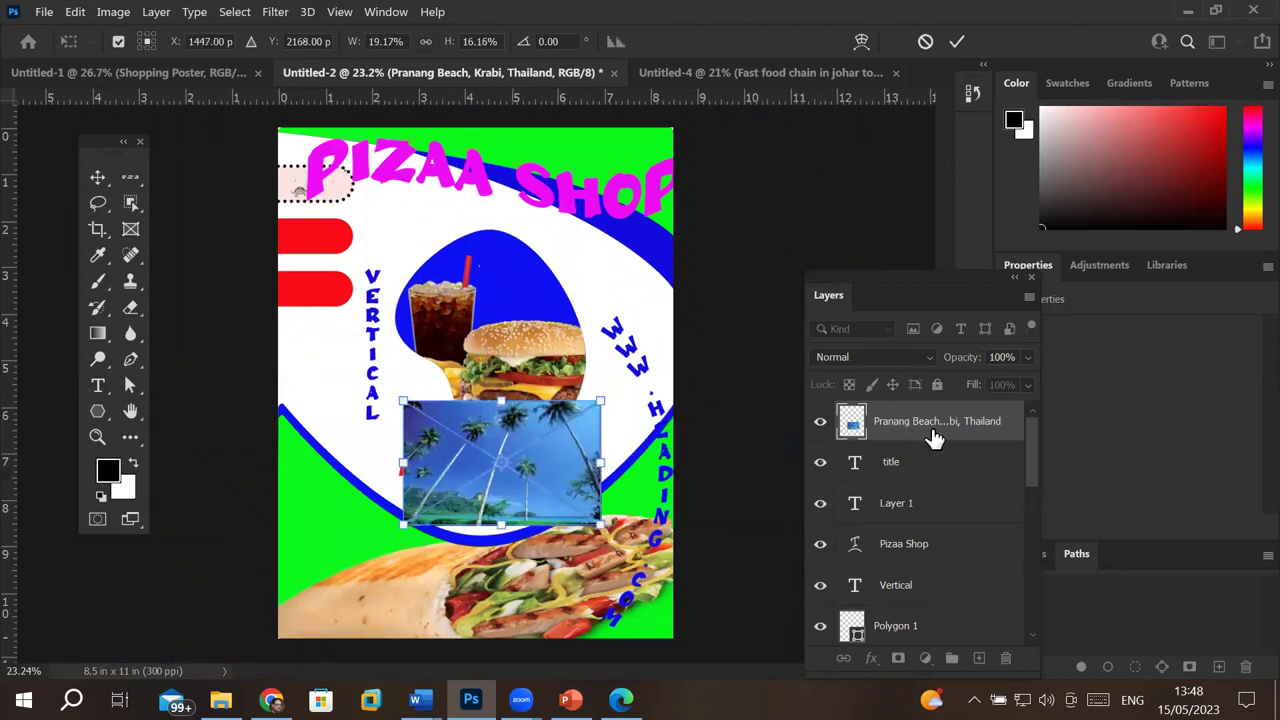
# Step: Commit the beach photo transform and clip it into the TITLE text layer
pyautogui.click(957, 41)
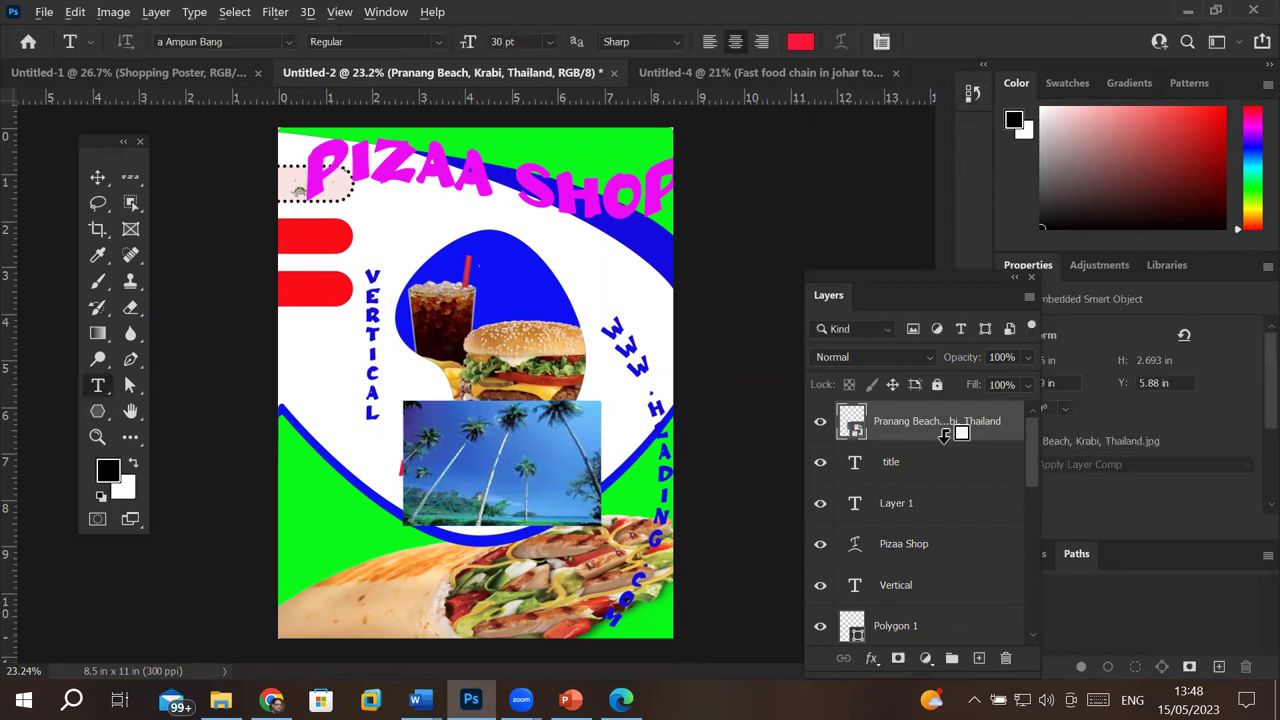
pyautogui.keyDown('alt'); pyautogui.click(948, 441); pyautogui.keyUp('alt')
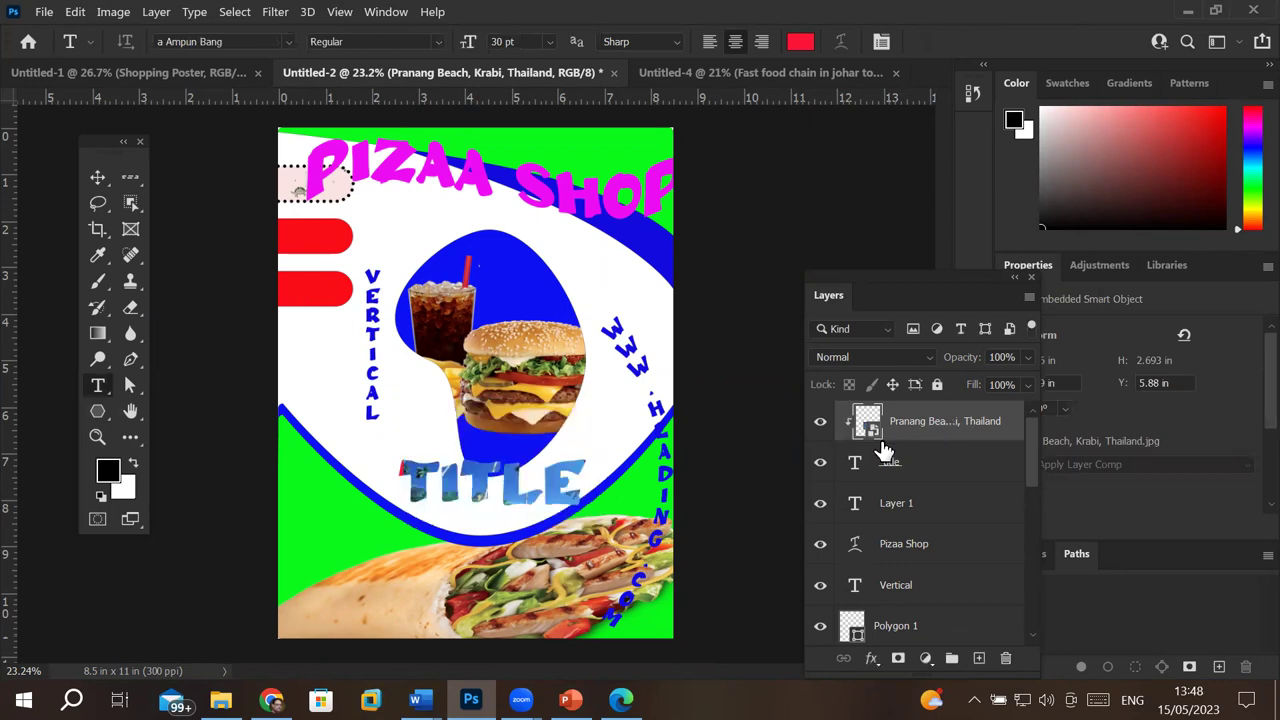
pyautogui.scroll(5, 492, 440)
pyautogui.scroll(2, 492, 440)
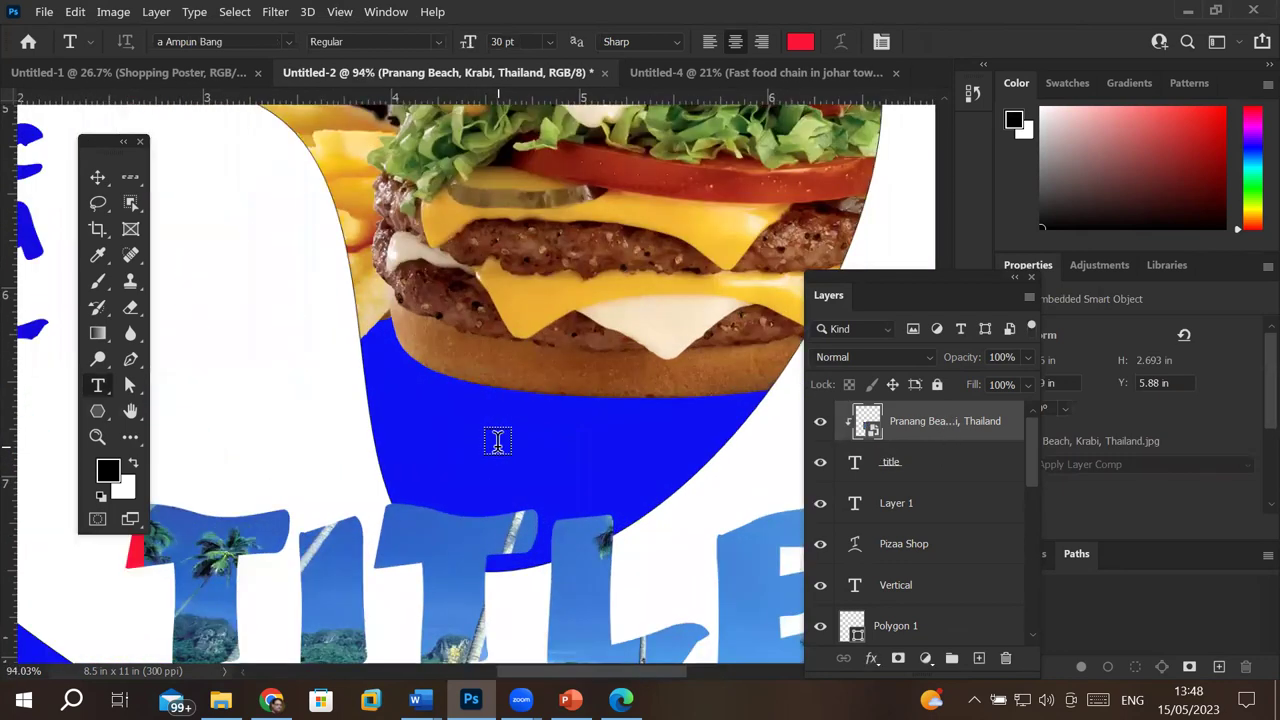
pyautogui.scroll(2, 609, 614)
pyautogui.scroll(2, 621, 615)
pyautogui.scroll(-1, 621, 615)
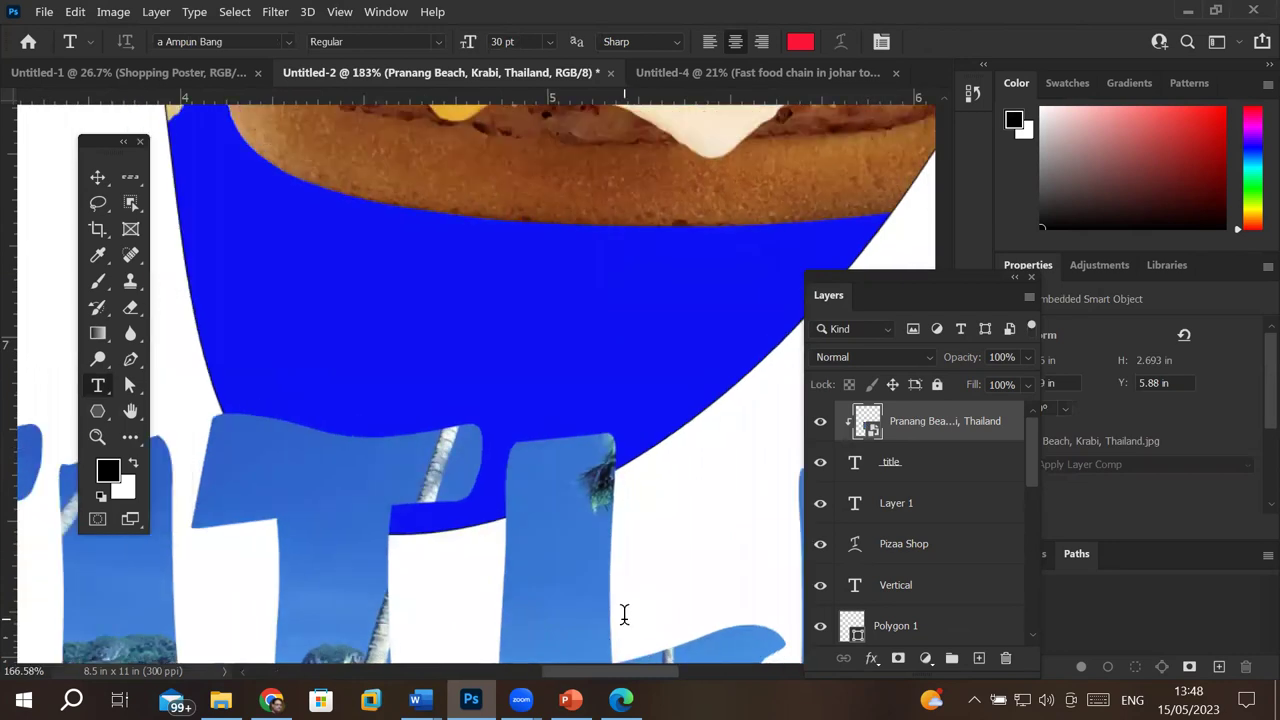
pyautogui.scroll(-2, 621, 615)
pyautogui.scroll(-1, 621, 615)
pyautogui.scroll(1, 663, 648)
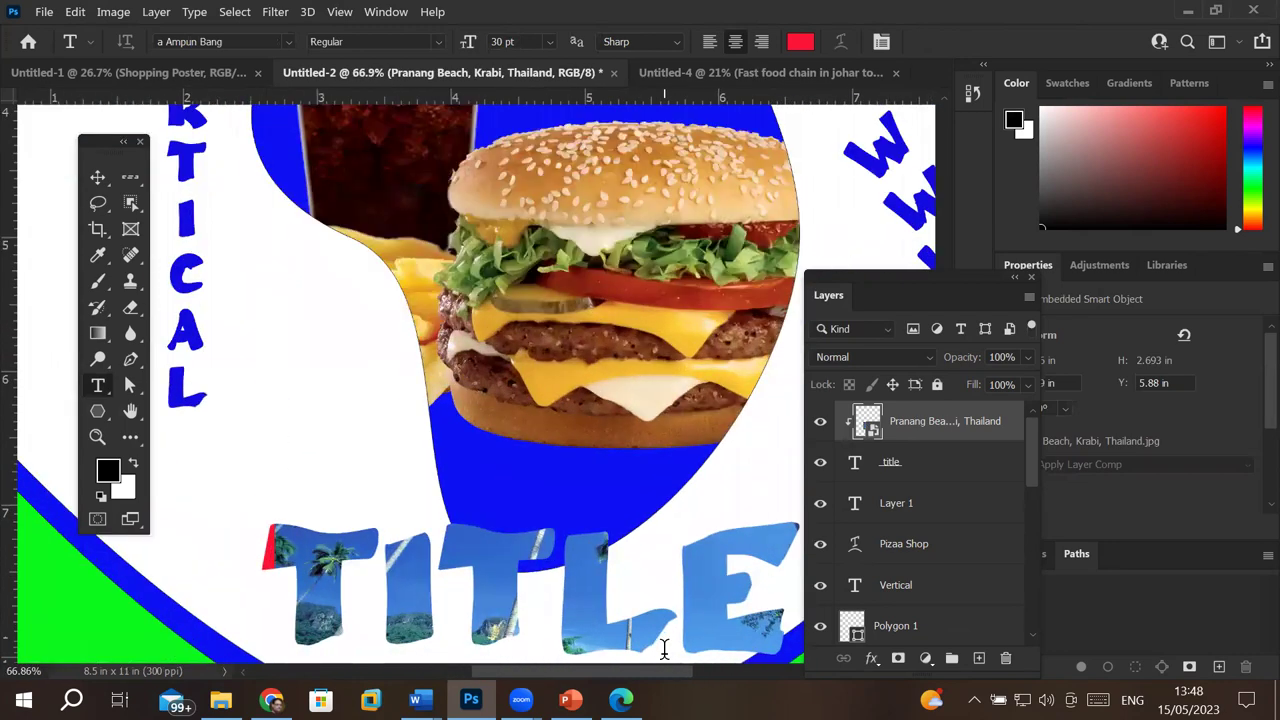
pyautogui.scroll(1, 663, 648)
pyautogui.scroll(1, 682, 616)
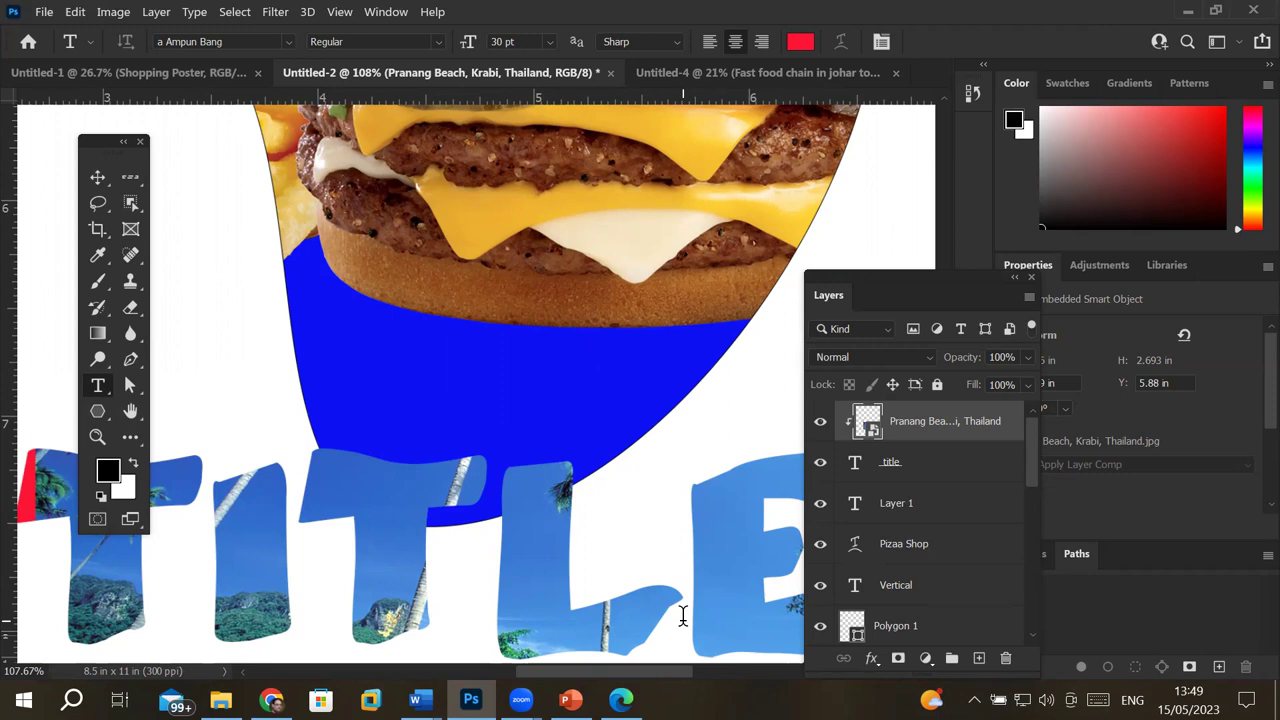
# Step: Select the PIZAA SHOP layer and drag pngwing.com (9) from FastFood Images onto the poster
pyautogui.scroll(-2, 720, 600)
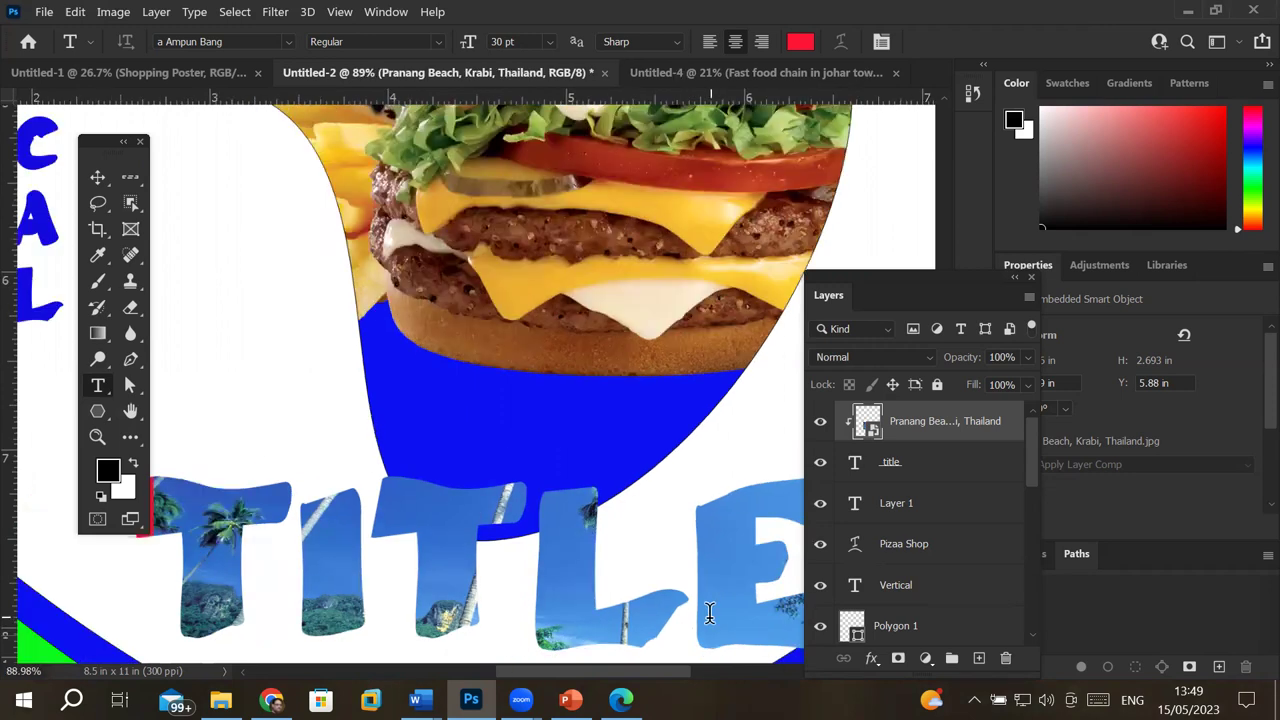
pyautogui.scroll(-2, 706, 602)
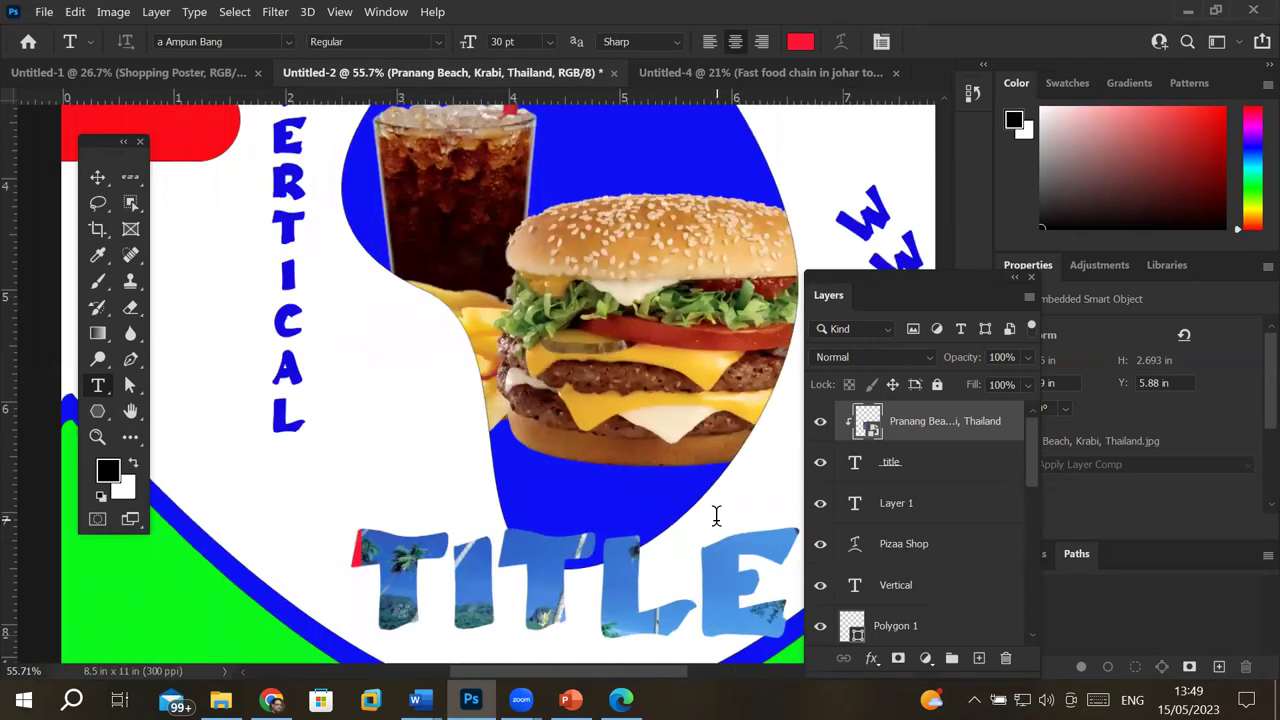
pyautogui.scroll(-1, 716, 515)
pyautogui.scroll(-1, 716, 530)
pyautogui.scroll(-2, 716, 550)
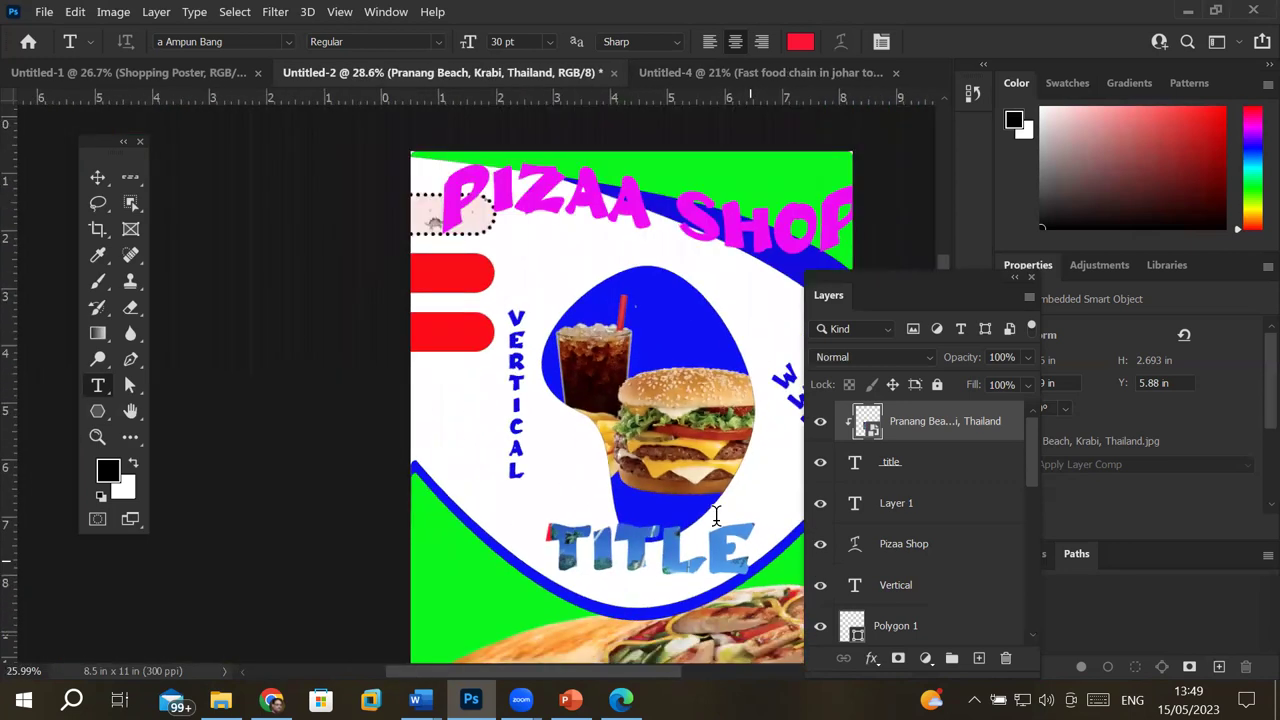
pyautogui.scroll(-1, 717, 568)
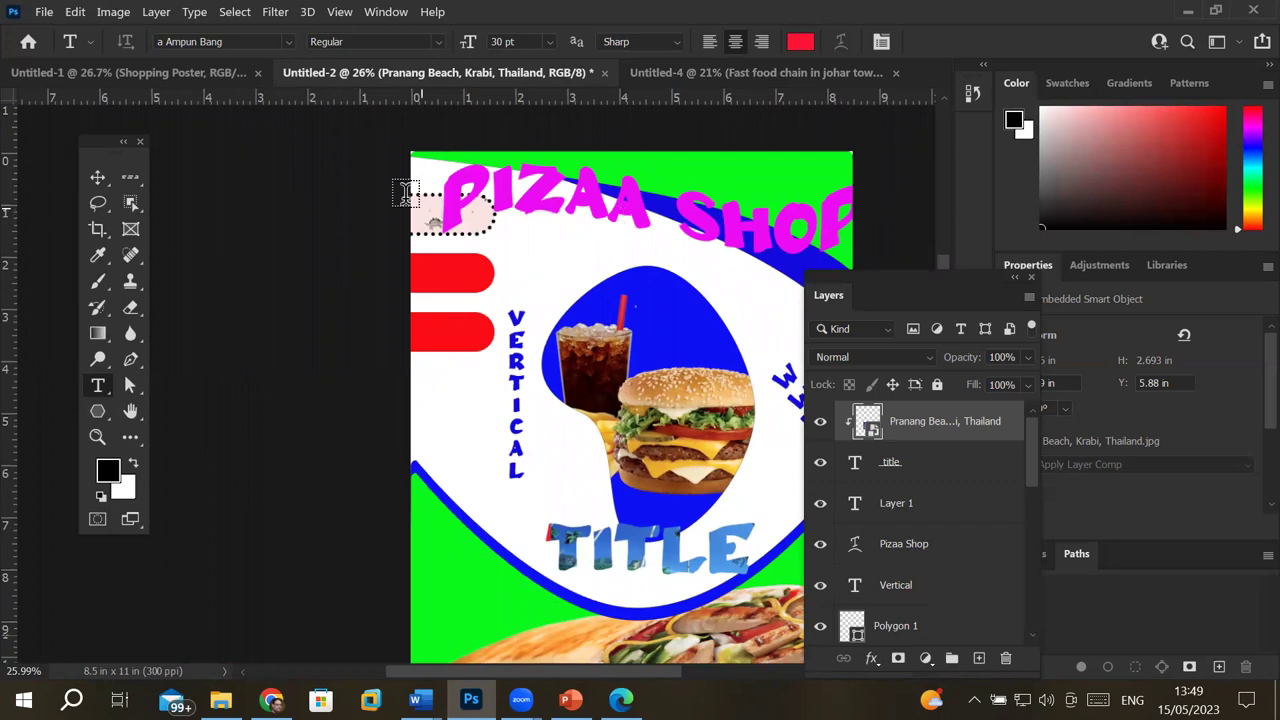
pyautogui.click(97, 177)
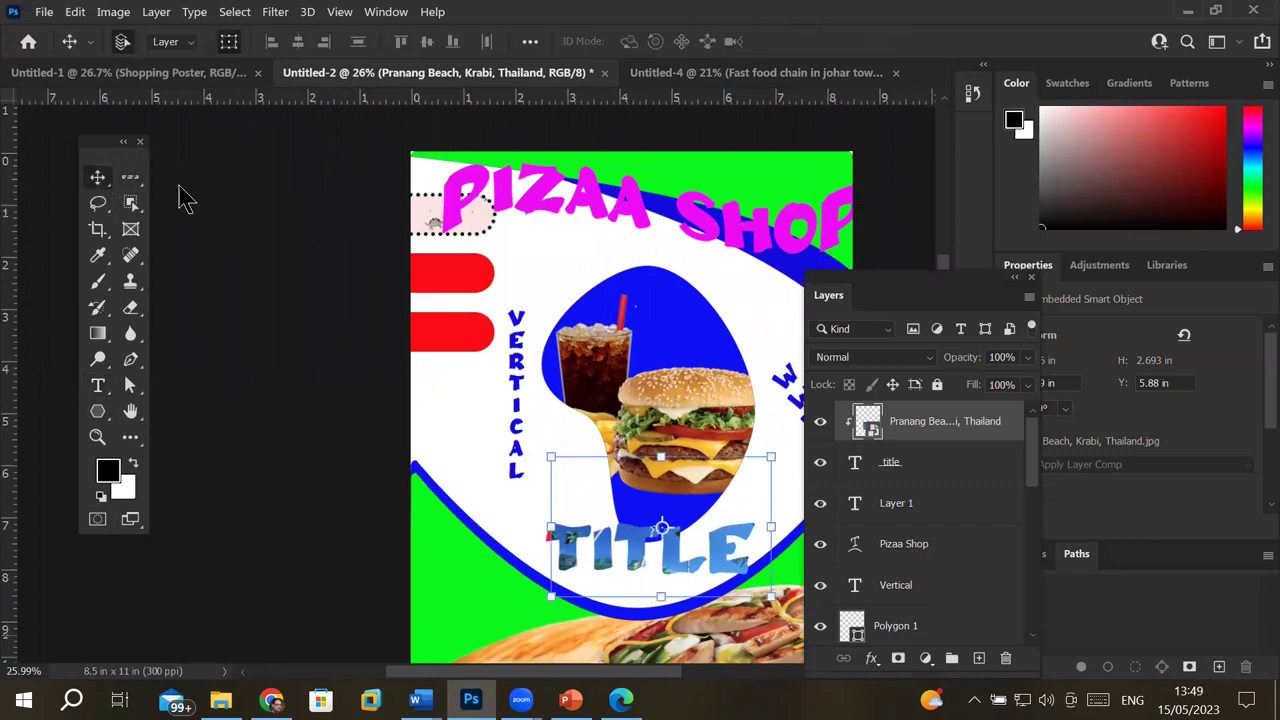
pyautogui.click(541, 186)
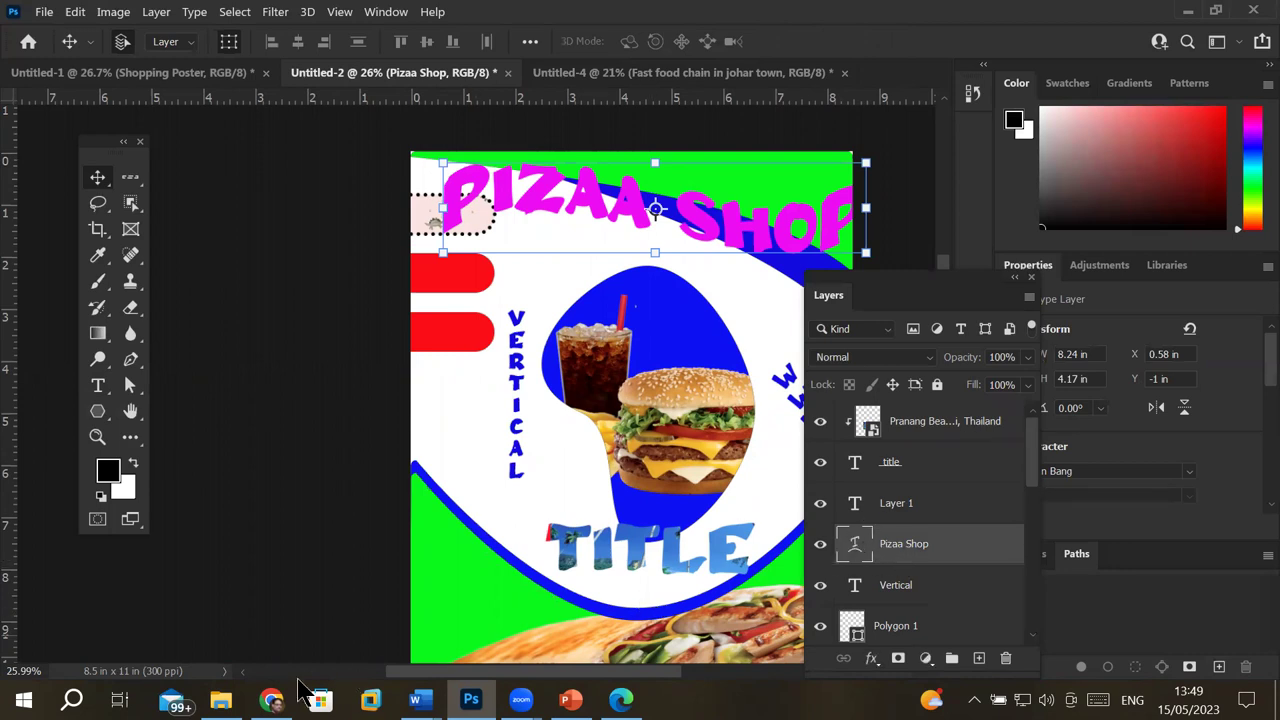
pyautogui.click(220, 700)
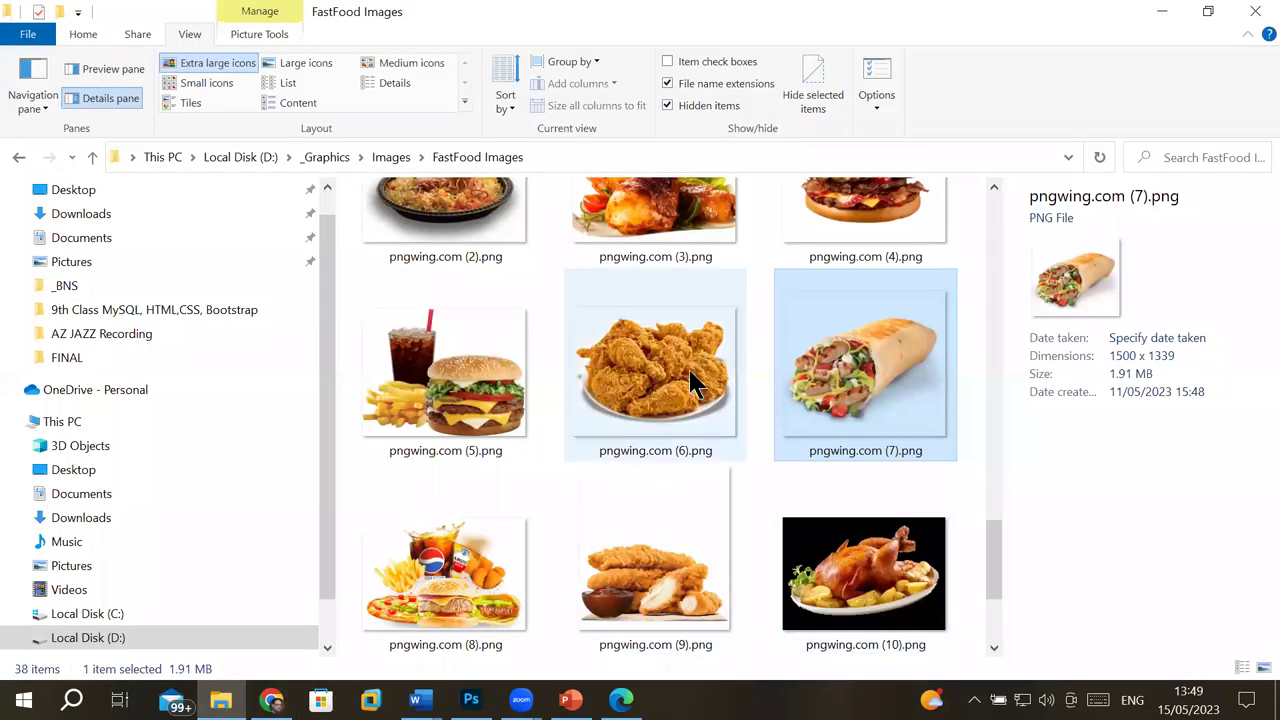
pyautogui.moveTo(672, 580)
pyautogui.mouseDown()
pyautogui.moveTo(620, 605)
pyautogui.moveTo(575, 415)
pyautogui.mouseUp()
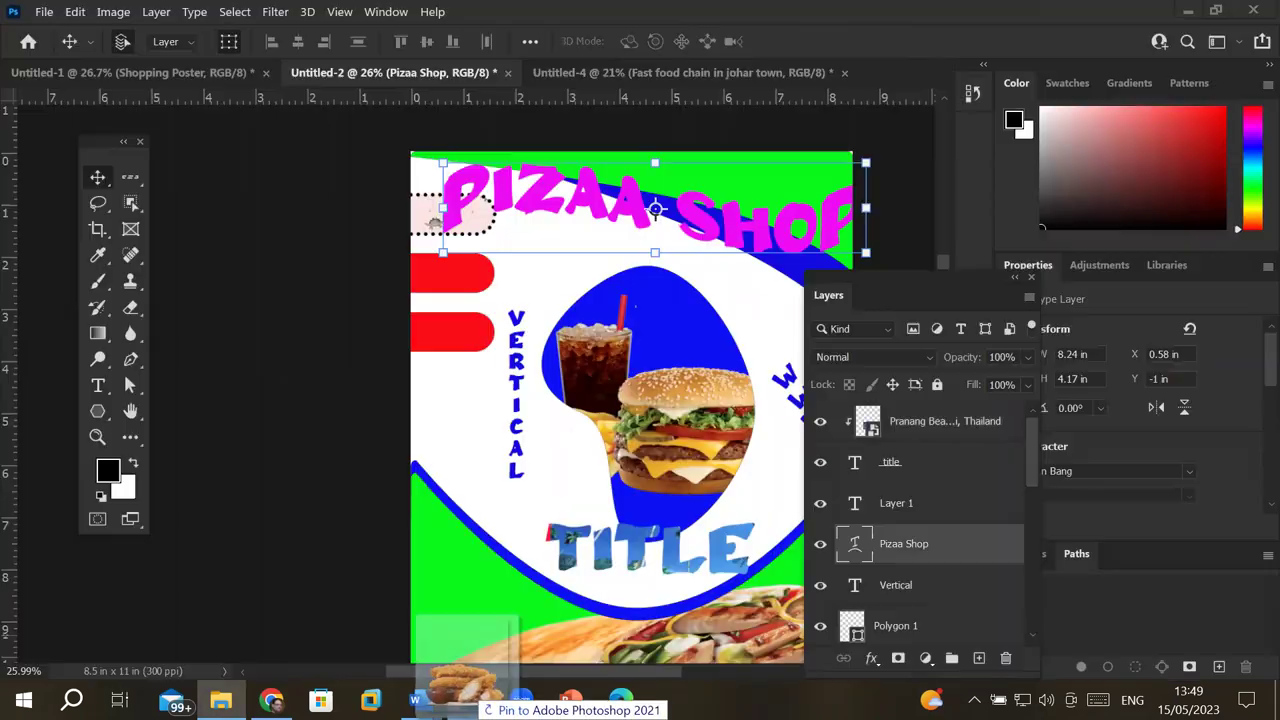
# Step: Place pngwing.com (9) over PIZAA SHOP, stretch it wider, and clip it to that layer
pyautogui.moveTo(575, 415); pyautogui.dragTo(624, 172)
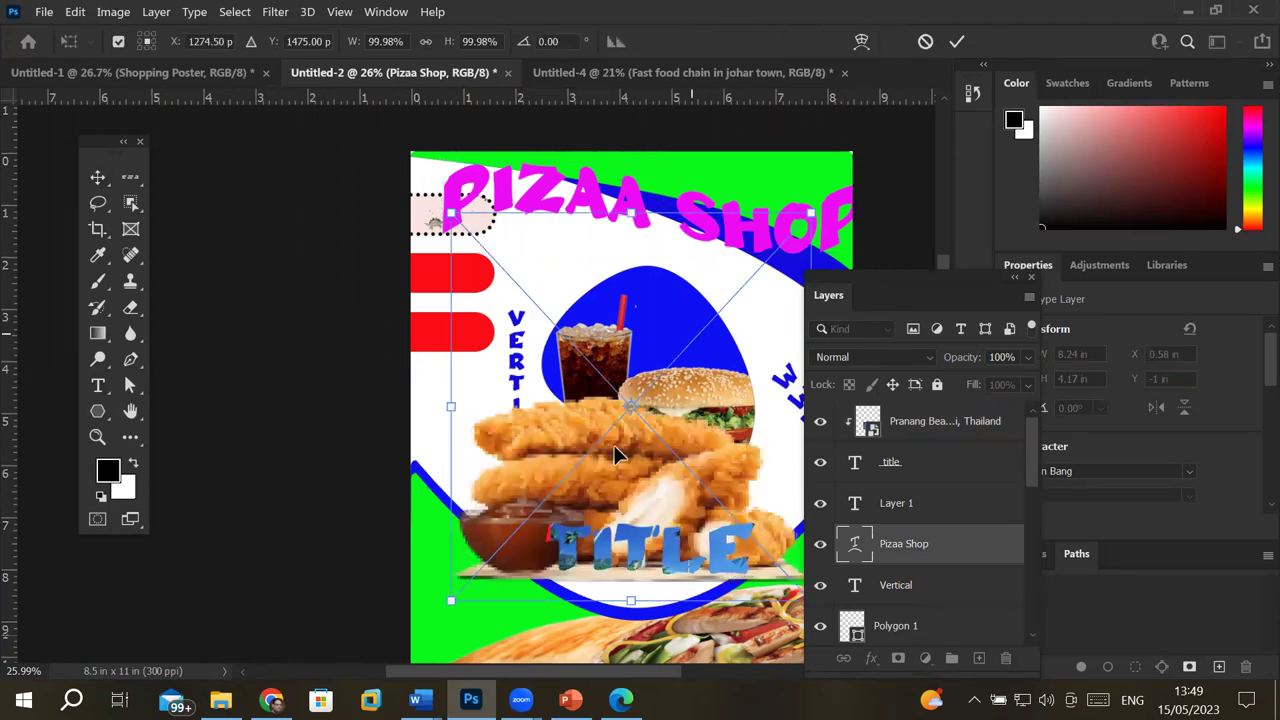
pyautogui.moveTo(545, 487); pyautogui.dragTo(532, 314)
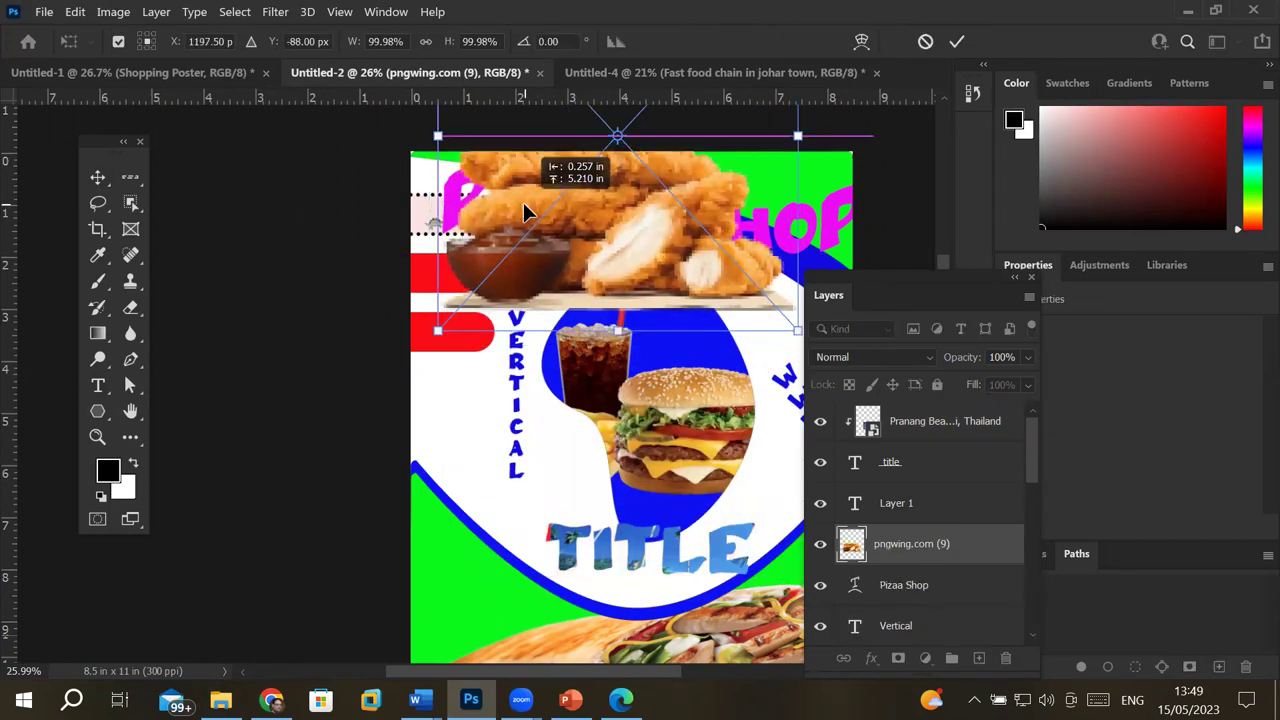
pyautogui.moveTo(796, 134); pyautogui.dragTo(893, 134)
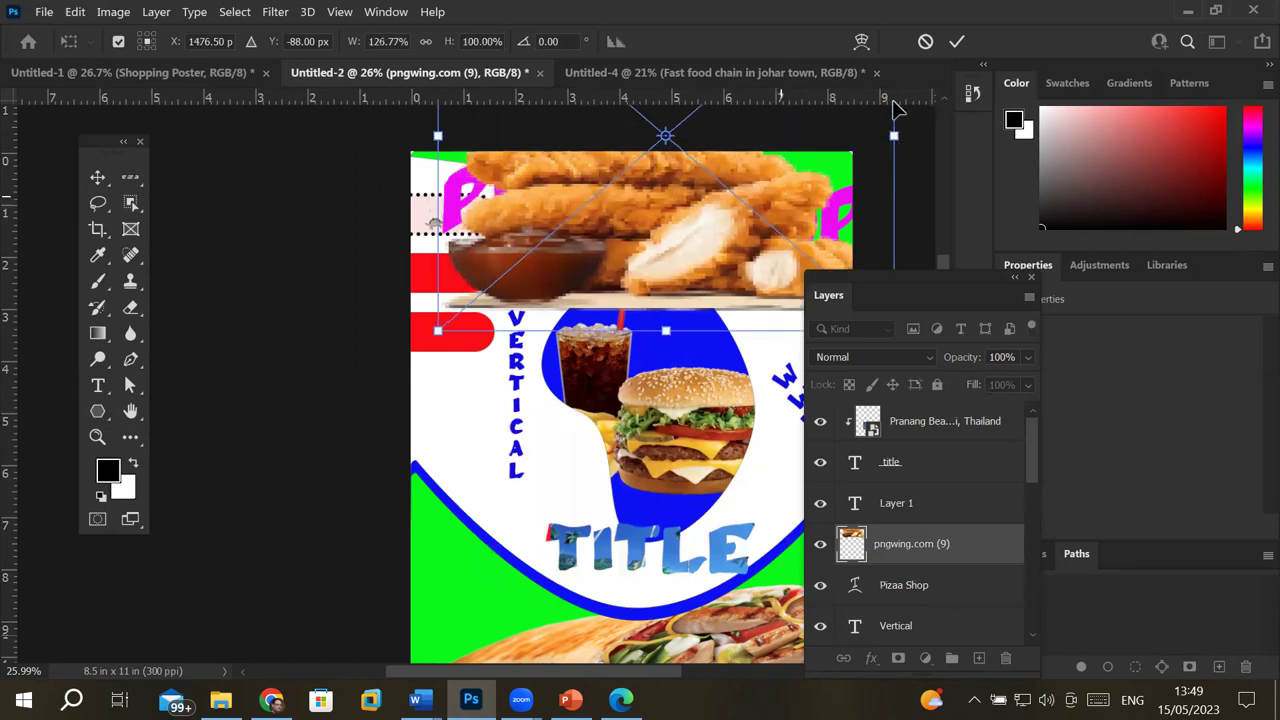
pyautogui.click(957, 41)
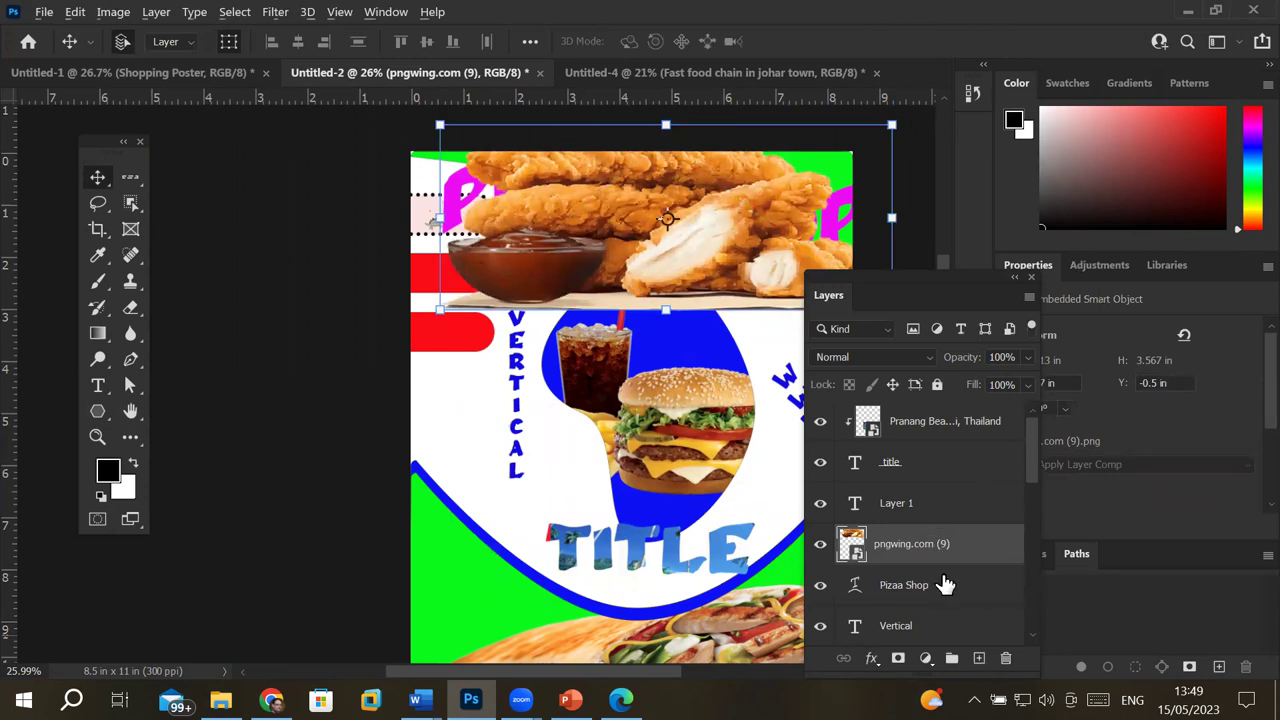
pyautogui.keyDown('alt'); pyautogui.click(953, 556); pyautogui.keyUp('alt')
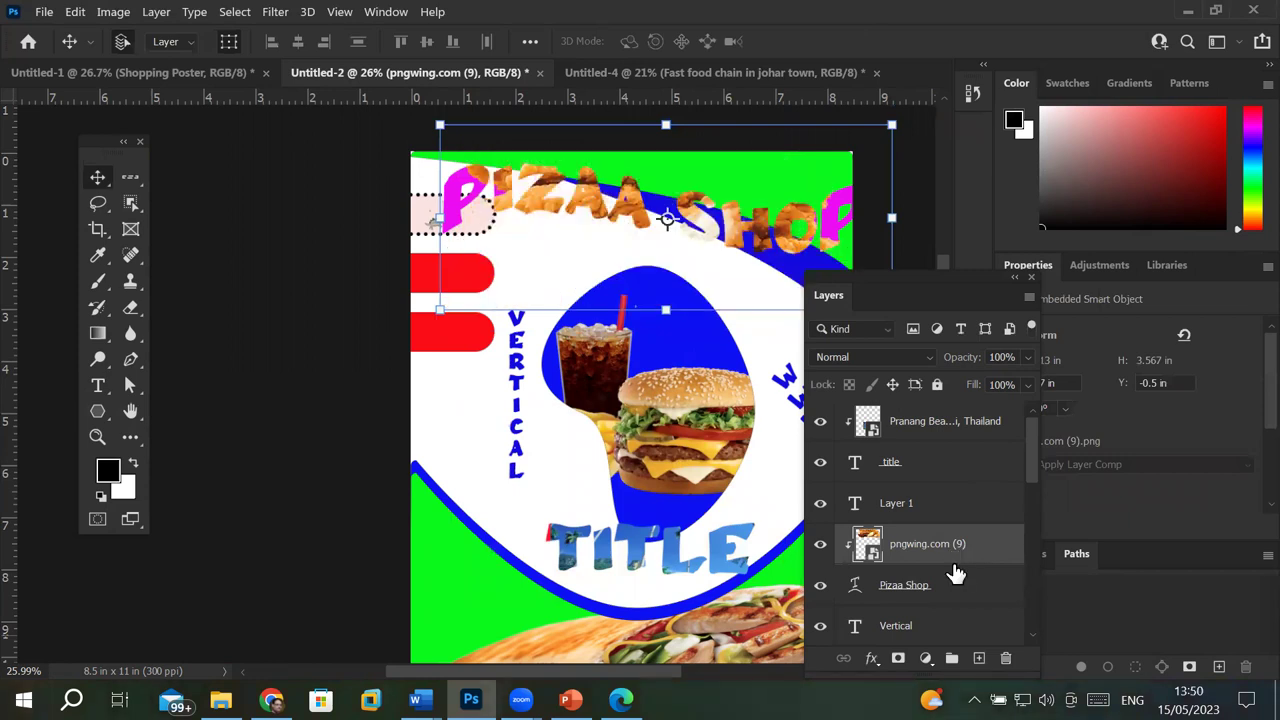
pyautogui.keyDown('alt'); pyautogui.scroll(1, 729, 196); pyautogui.keyUp('alt')
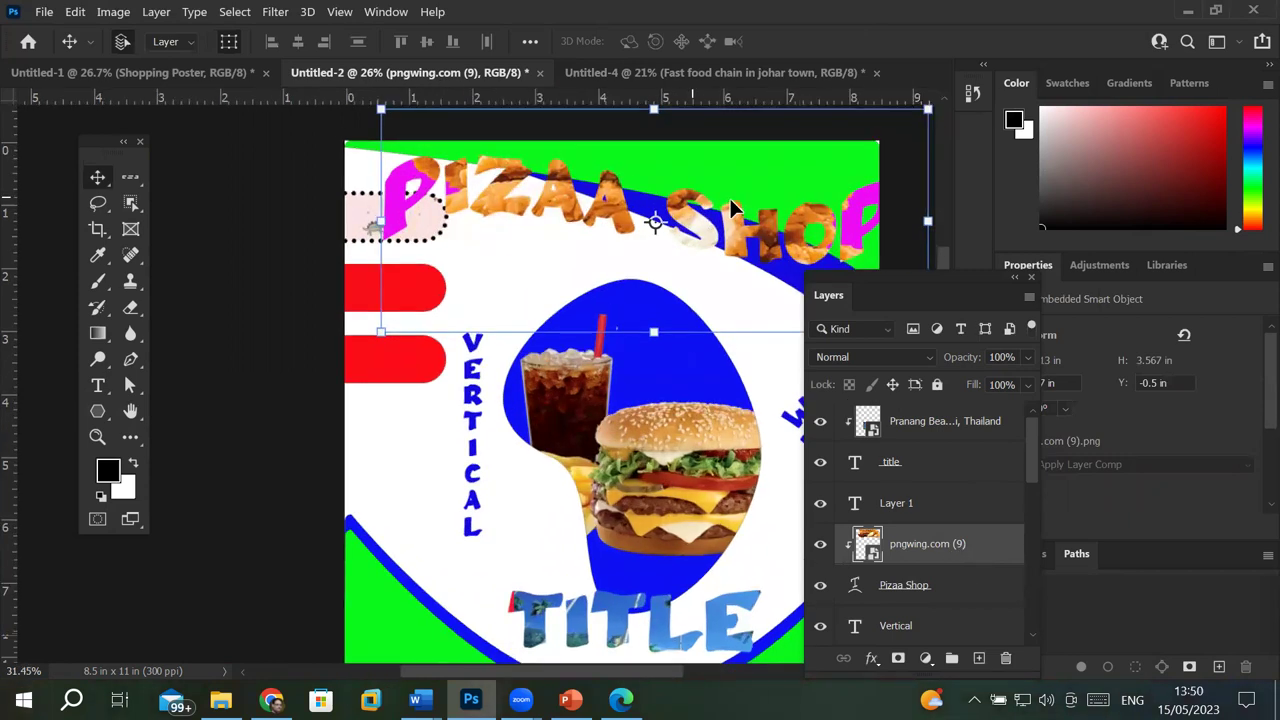
pyautogui.keyDown('alt'); pyautogui.scroll(2, 731, 197); pyautogui.keyUp('alt')
pyautogui.keyDown('alt'); pyautogui.scroll(2, 731, 197); pyautogui.keyUp('alt')
pyautogui.keyDown('alt'); pyautogui.scroll(1, 731, 197); pyautogui.keyUp('alt')
pyautogui.keyDown('alt'); pyautogui.scroll(-1, 731, 197); pyautogui.keyUp('alt')
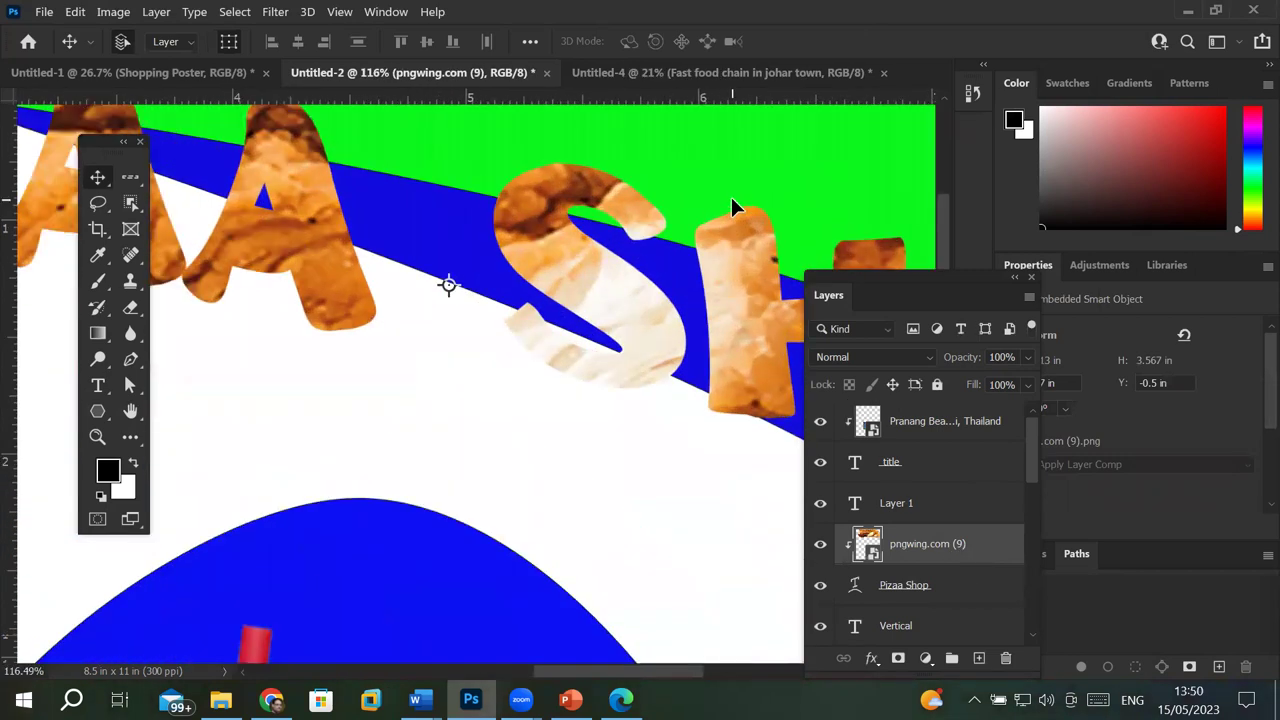
pyautogui.keyDown('alt'); pyautogui.scroll(-1, 731, 197); pyautogui.keyUp('alt')
pyautogui.keyDown('alt'); pyautogui.scroll(-2, 731, 197); pyautogui.keyUp('alt')
pyautogui.keyDown('alt'); pyautogui.scroll(-1, 731, 197); pyautogui.keyUp('alt')
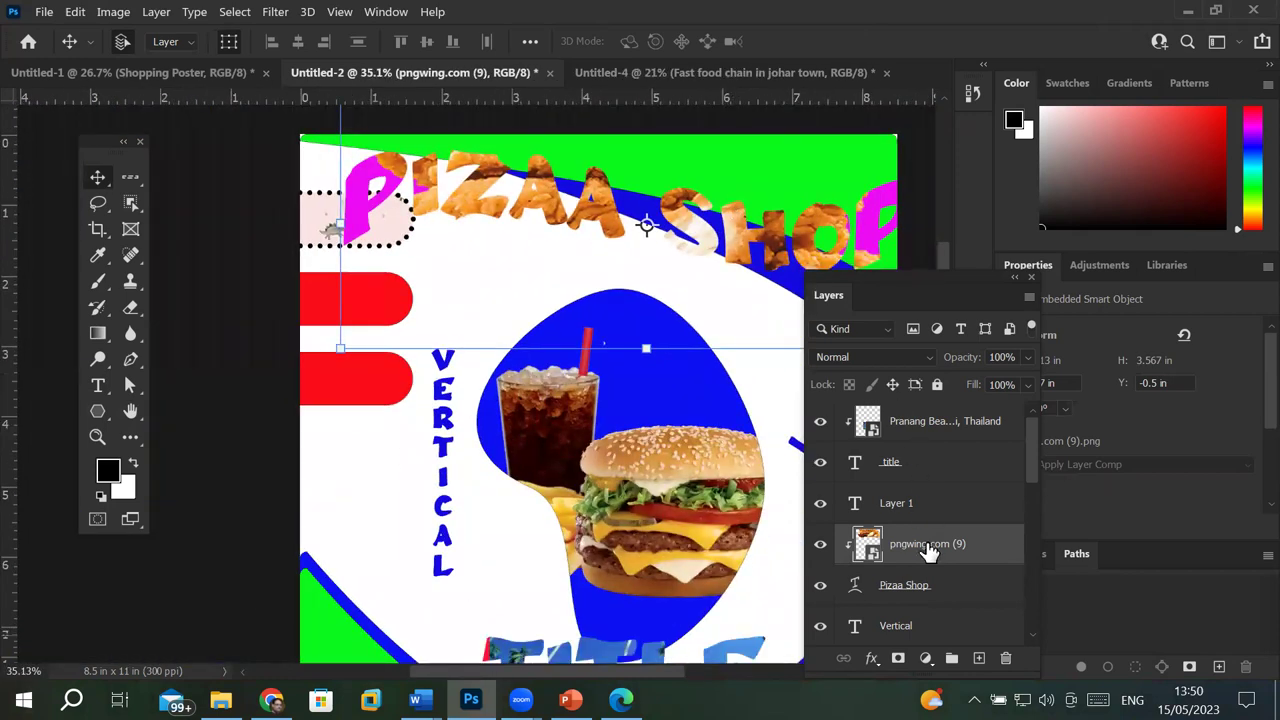
pyautogui.scroll(-2, 928, 551)
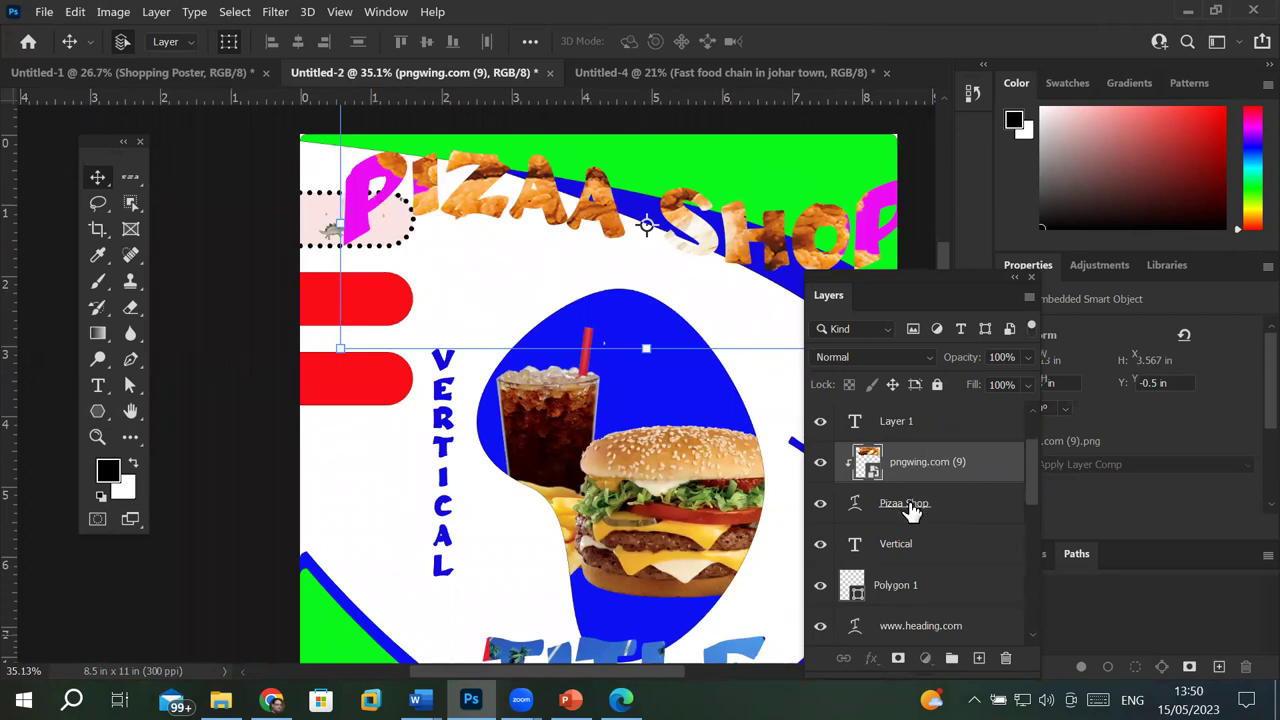
# Step: Reselect the chicken photo layer and shift the photo down and left
pyautogui.click(913, 508)
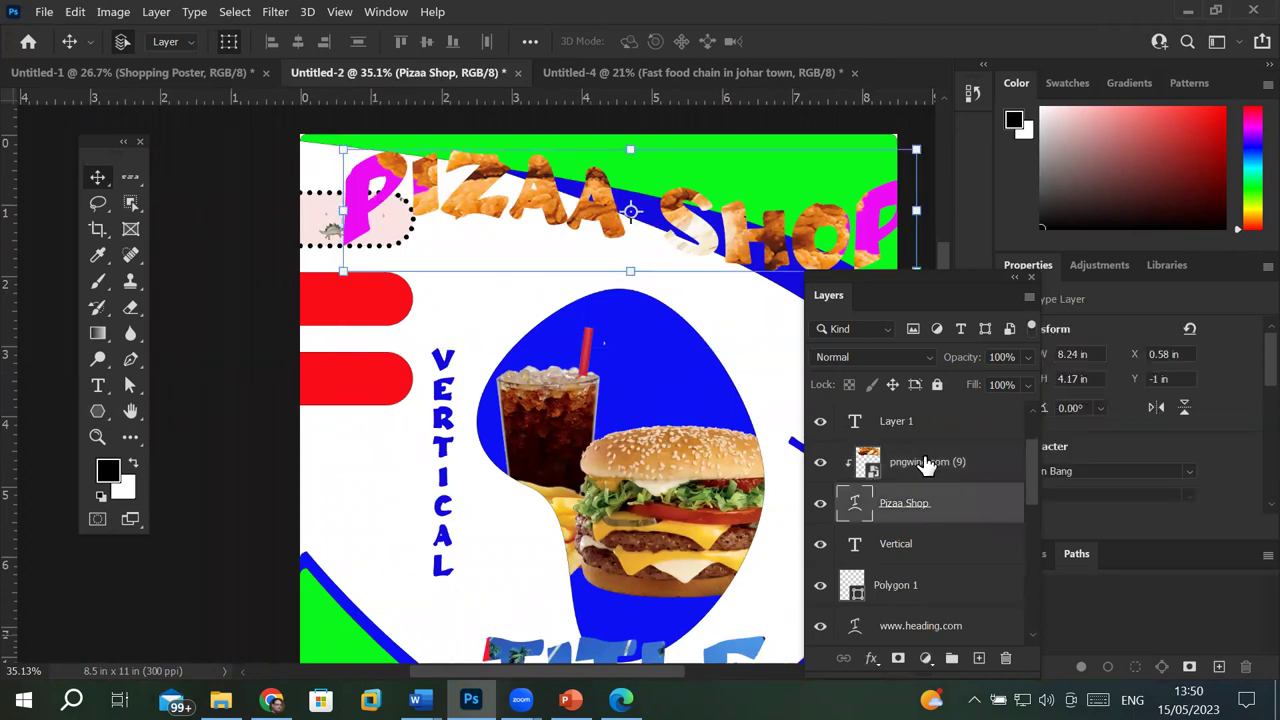
pyautogui.click(925, 463)
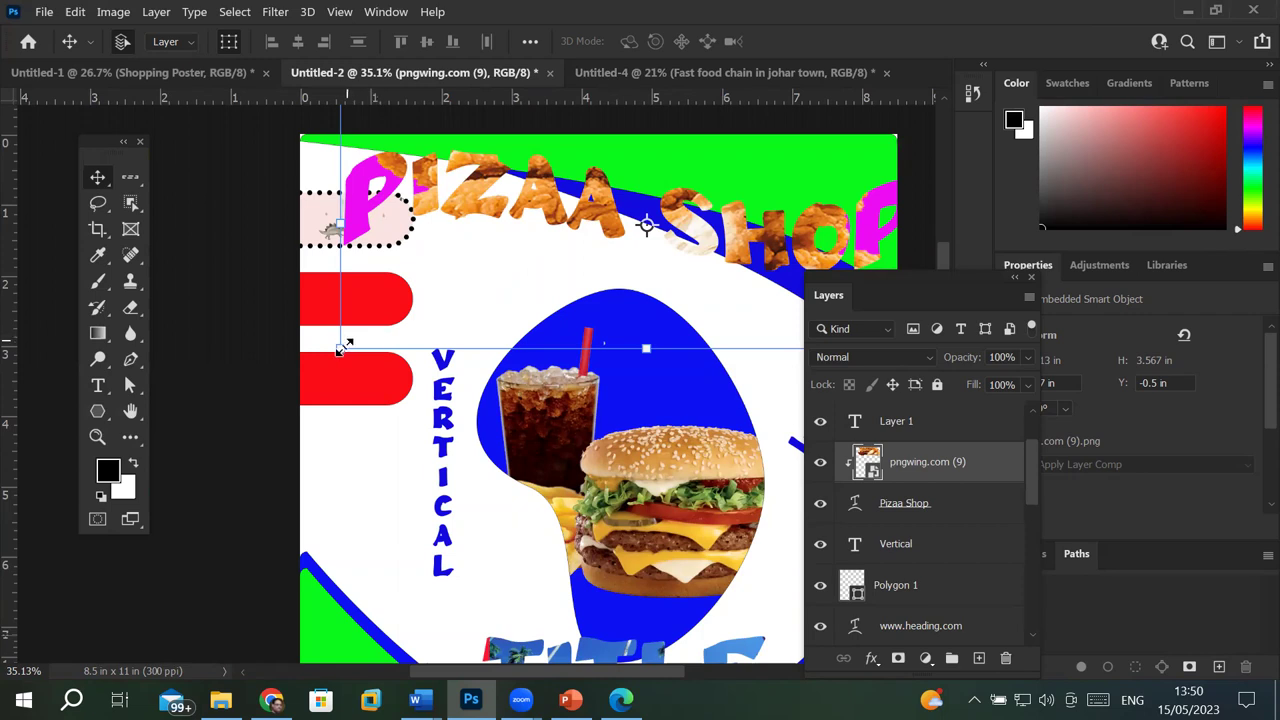
pyautogui.moveTo(343, 345); pyautogui.dragTo(203, 455)
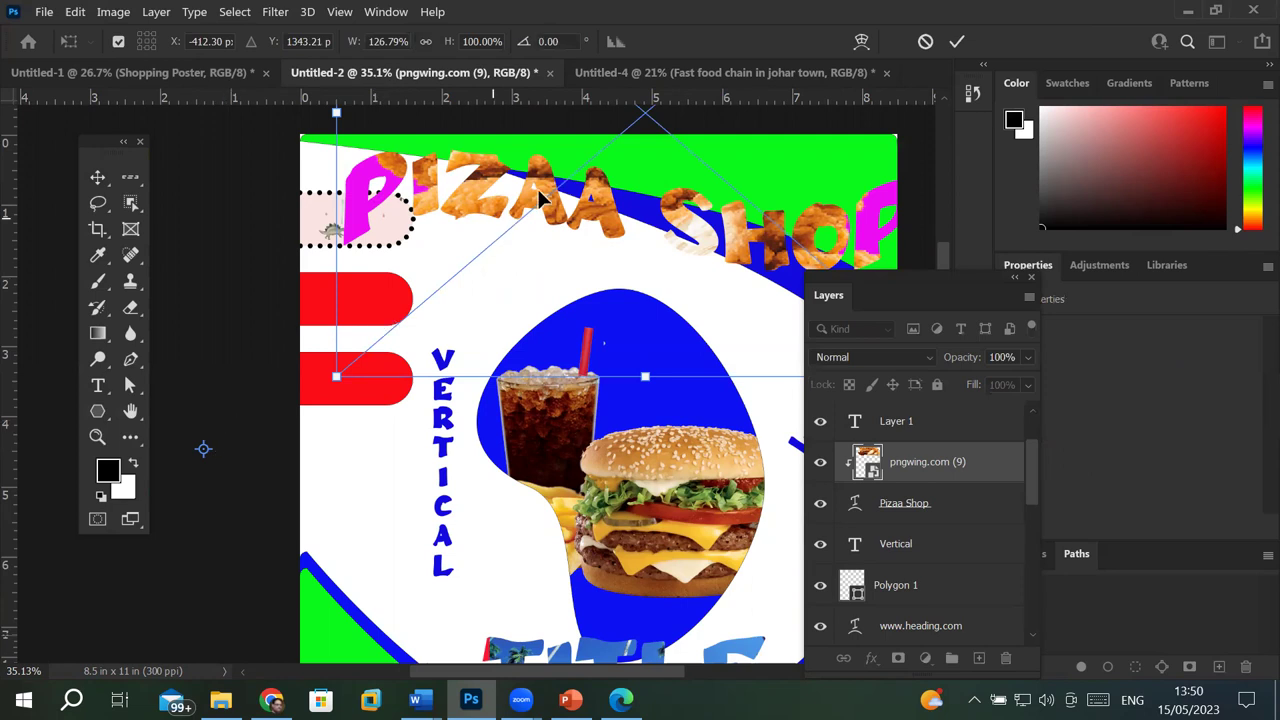
pyautogui.moveTo(545, 183)
pyautogui.mouseDown()
pyautogui.moveTo(481, 200)
pyautogui.moveTo(510, 240)
pyautogui.moveTo(466, 150)
pyautogui.moveTo(481, 131)
pyautogui.moveTo(522, 130)
pyautogui.mouseUp()
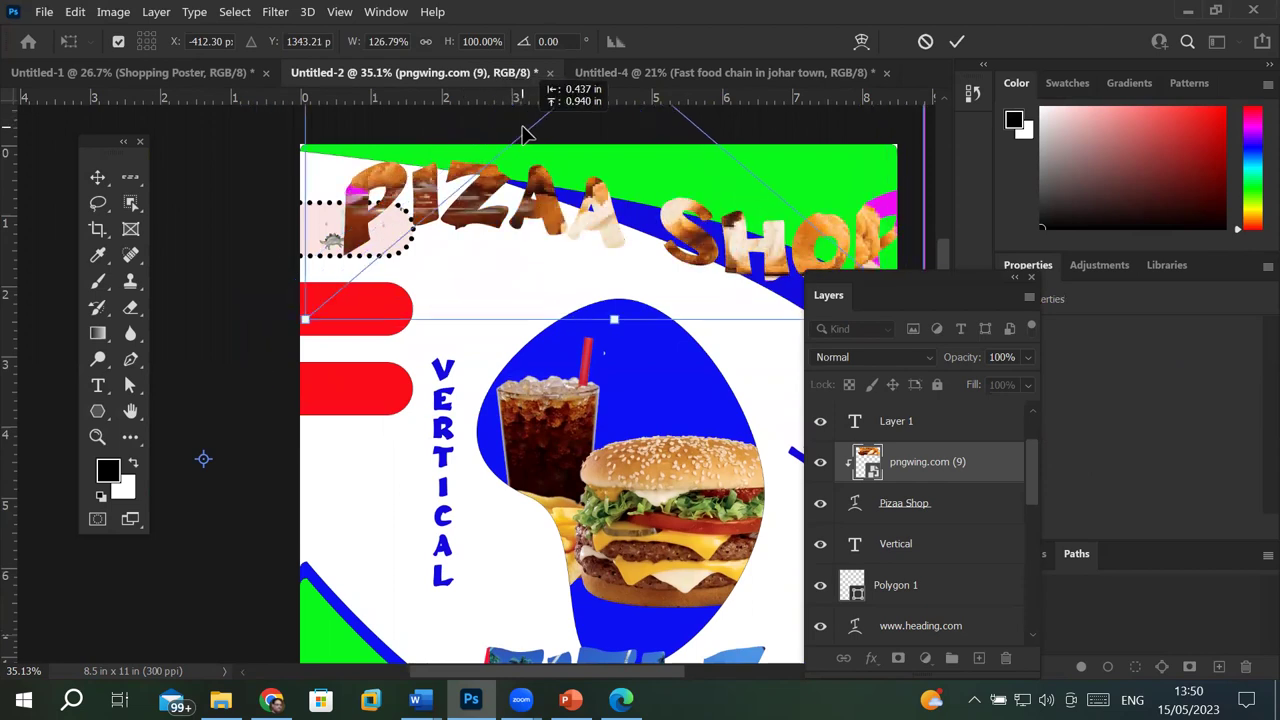
# Step: Stretch the food photo wider on both sides, to about 144% width
pyautogui.scroll(3, 676, 194)
pyautogui.scroll(-1, 676, 194)
pyautogui.scroll(-3, 676, 194)
pyautogui.scroll(-2, 676, 194)
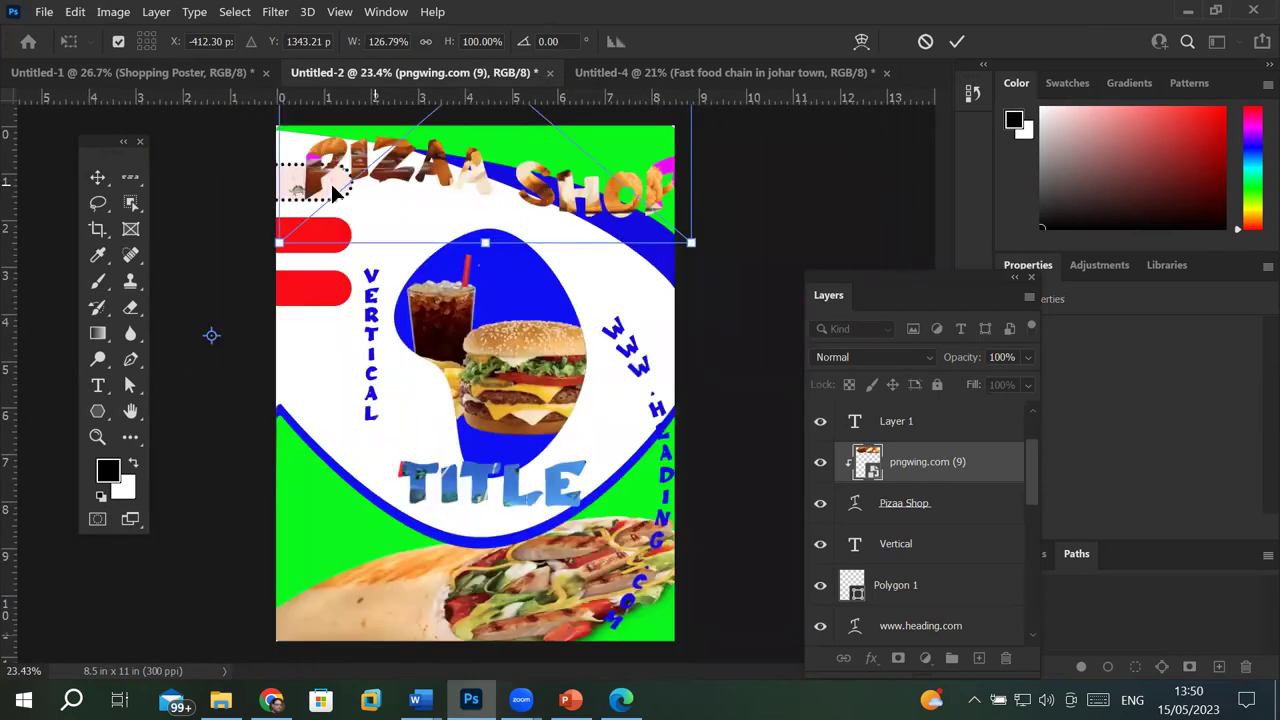
pyautogui.moveTo(280, 238); pyautogui.dragTo(222, 234)
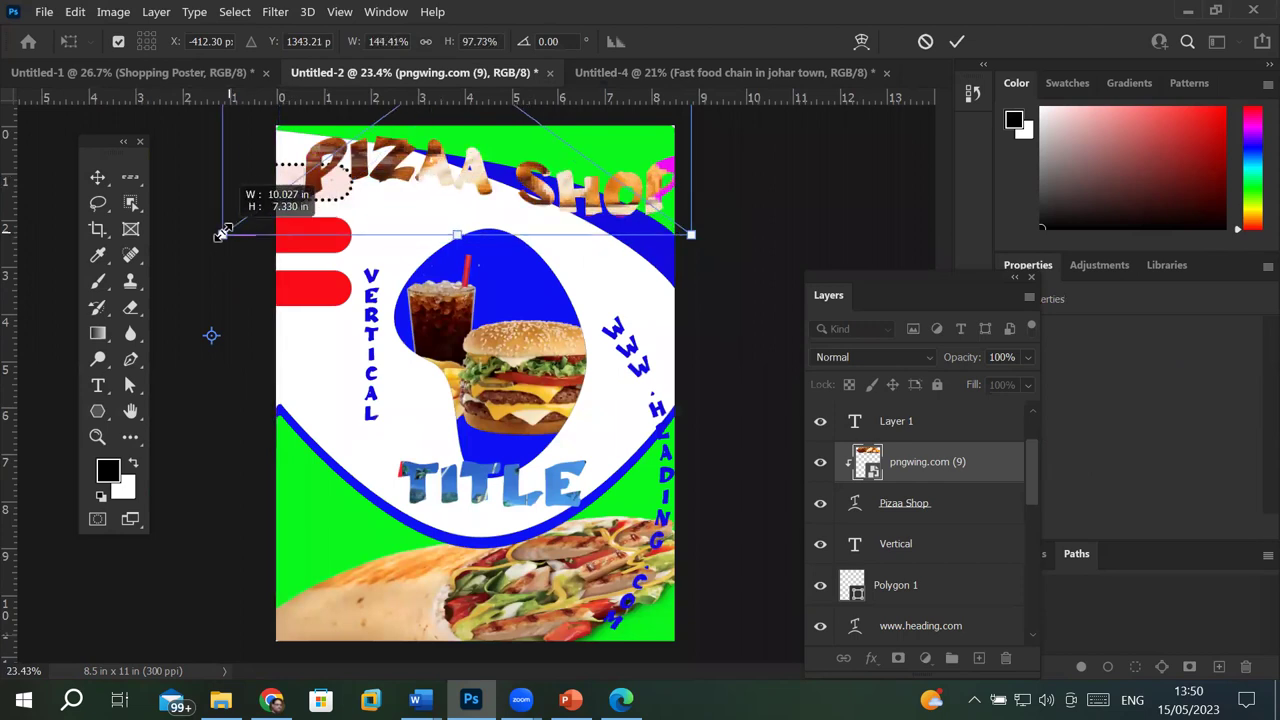
pyautogui.scroll(1, 677, 140)
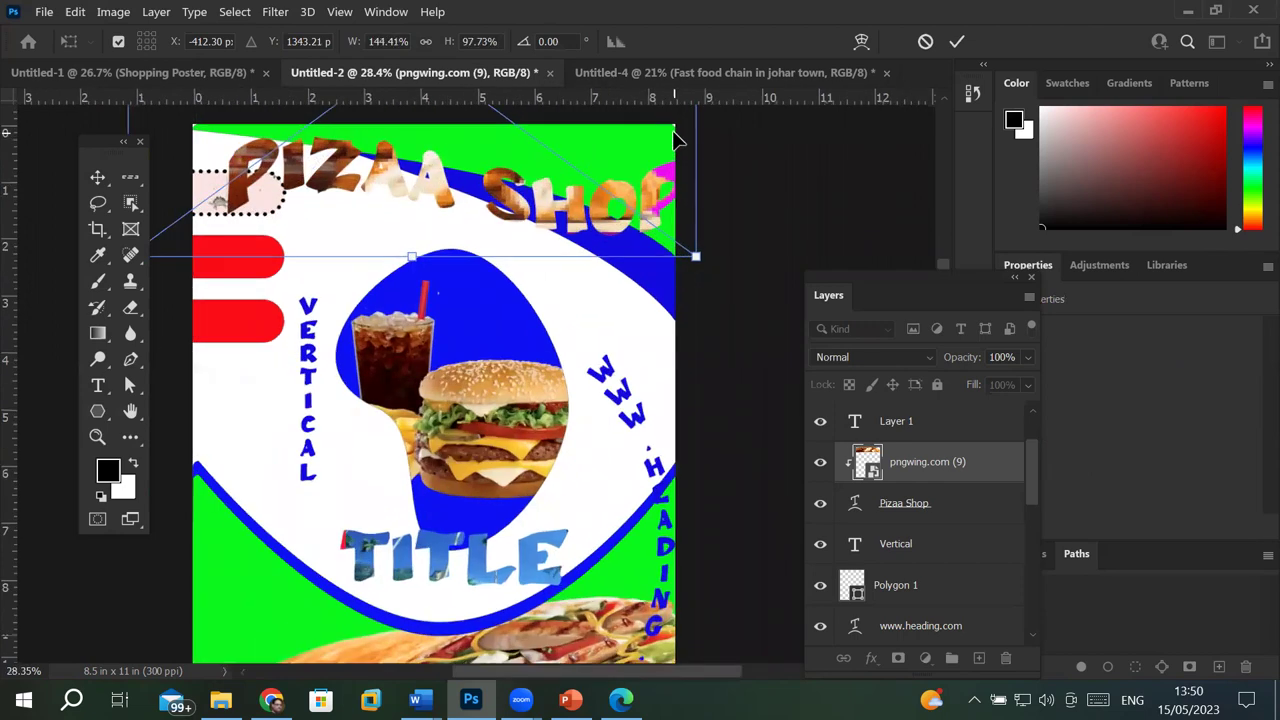
pyautogui.scroll(-2, 677, 140)
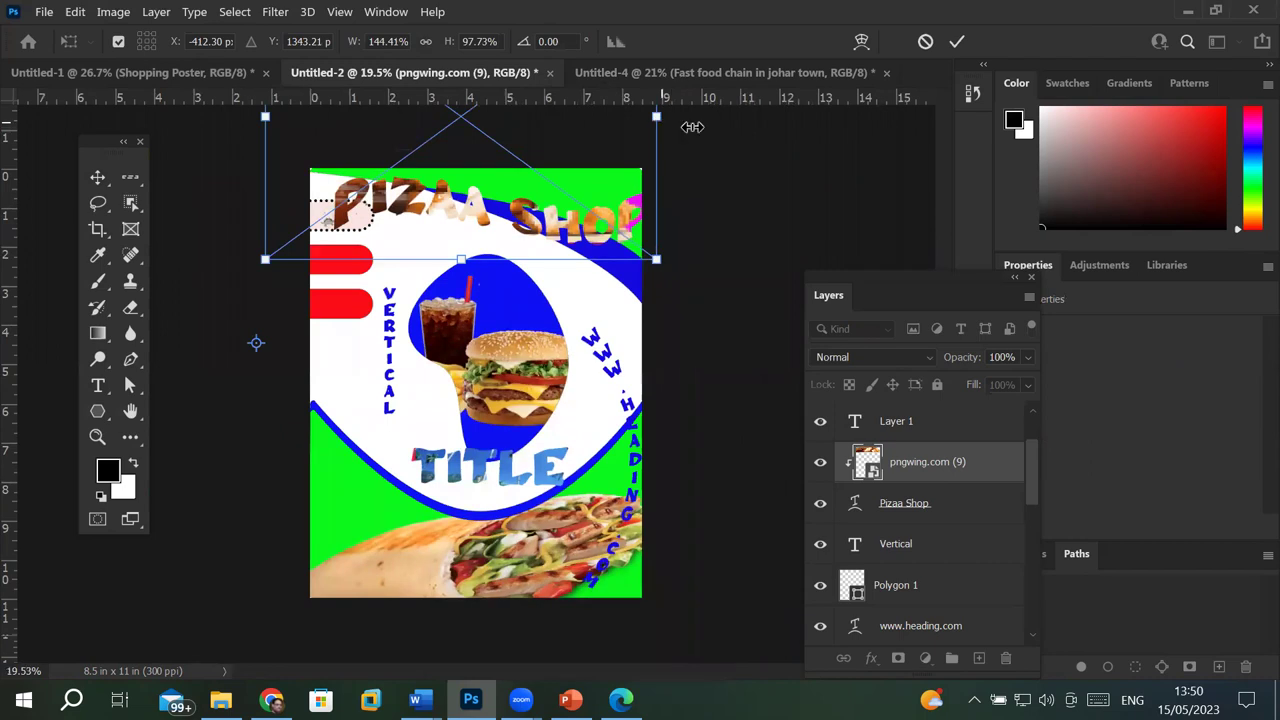
pyautogui.moveTo(656, 118); pyautogui.dragTo(720, 136)
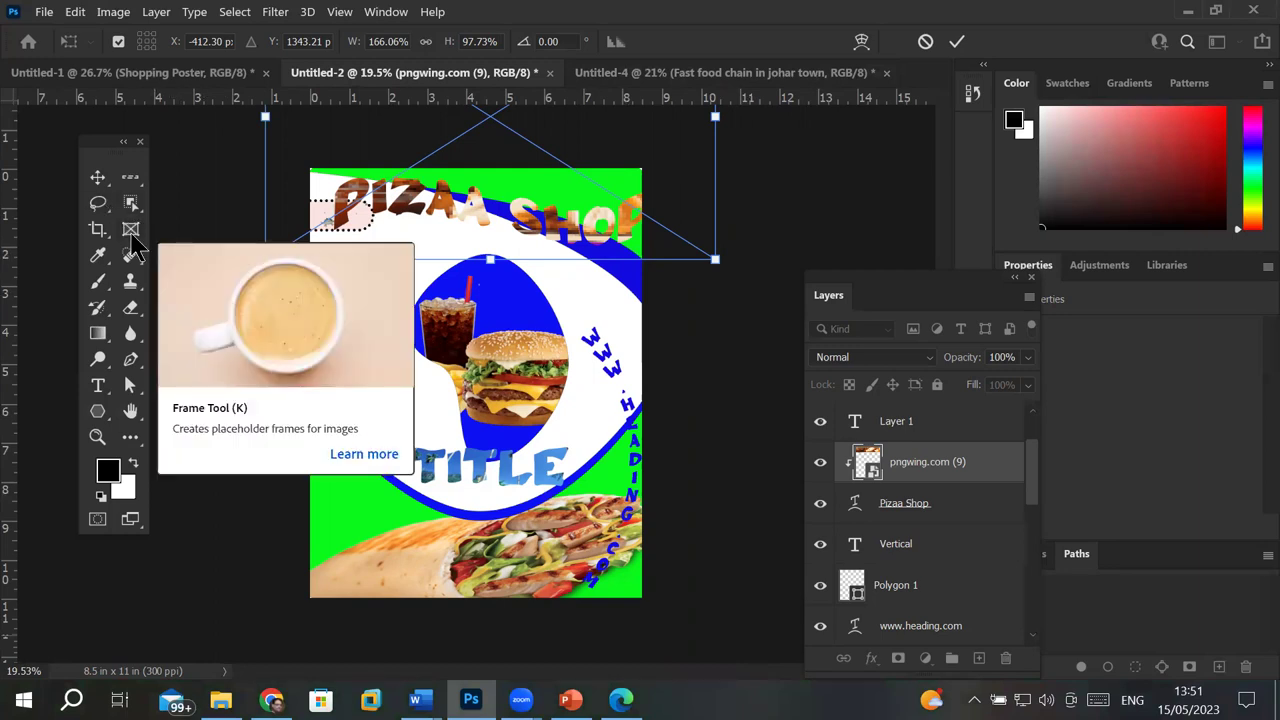
# Step: Commit the food photo transform by switching to the Rectangular Marquee
pyautogui.click(131, 180)
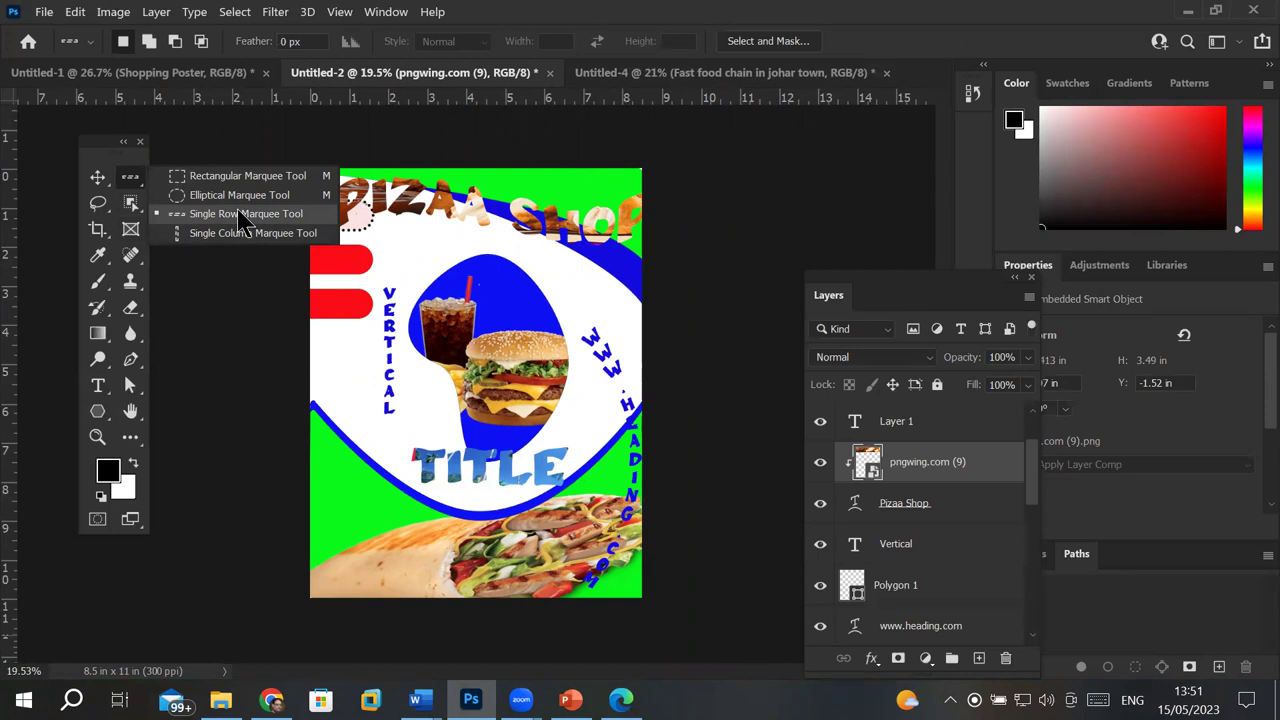
pyautogui.click(130, 182)
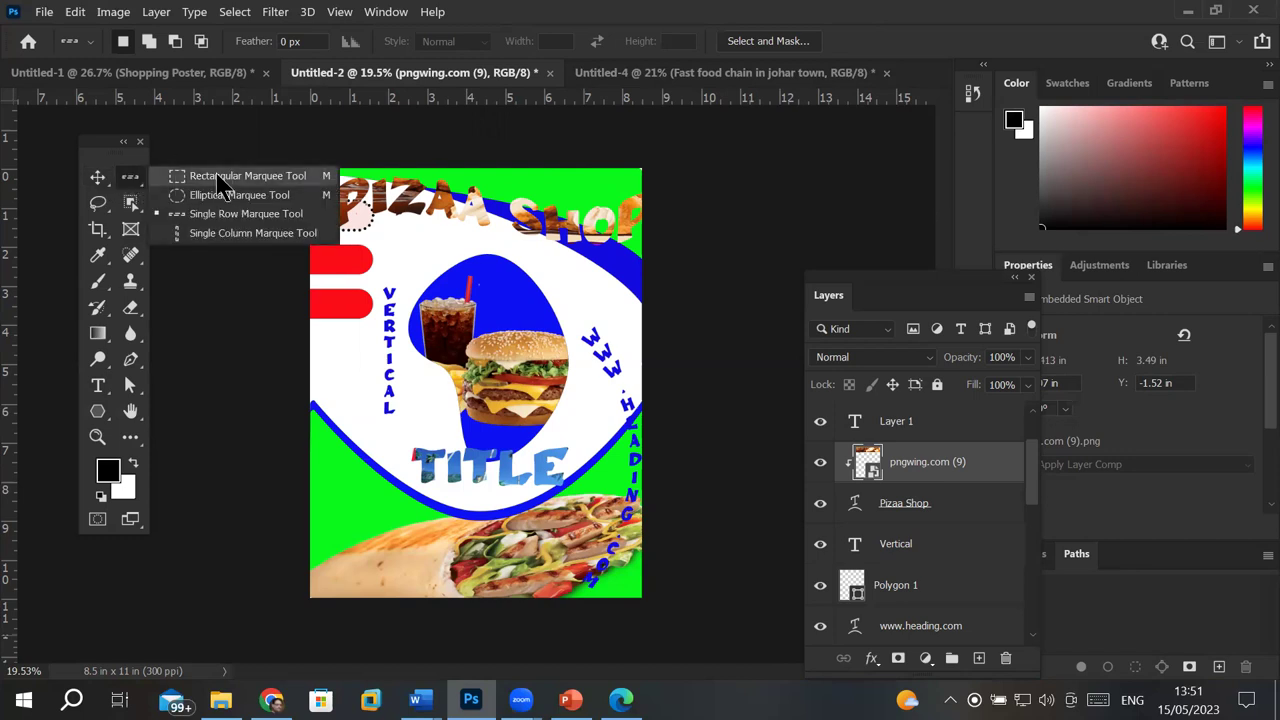
pyautogui.click(215, 176)
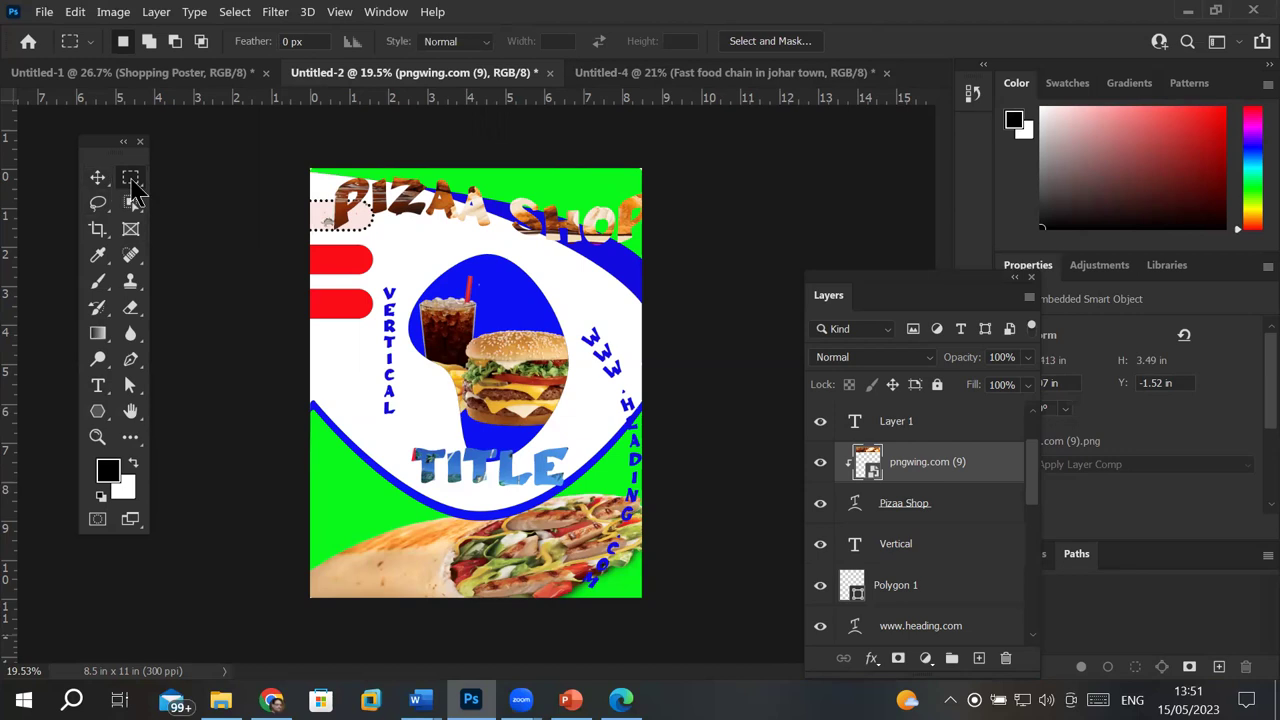
# Step: Try the Lasso and Object Selection tools, then settle on the Brush tool
pyautogui.rightClick(133, 188)
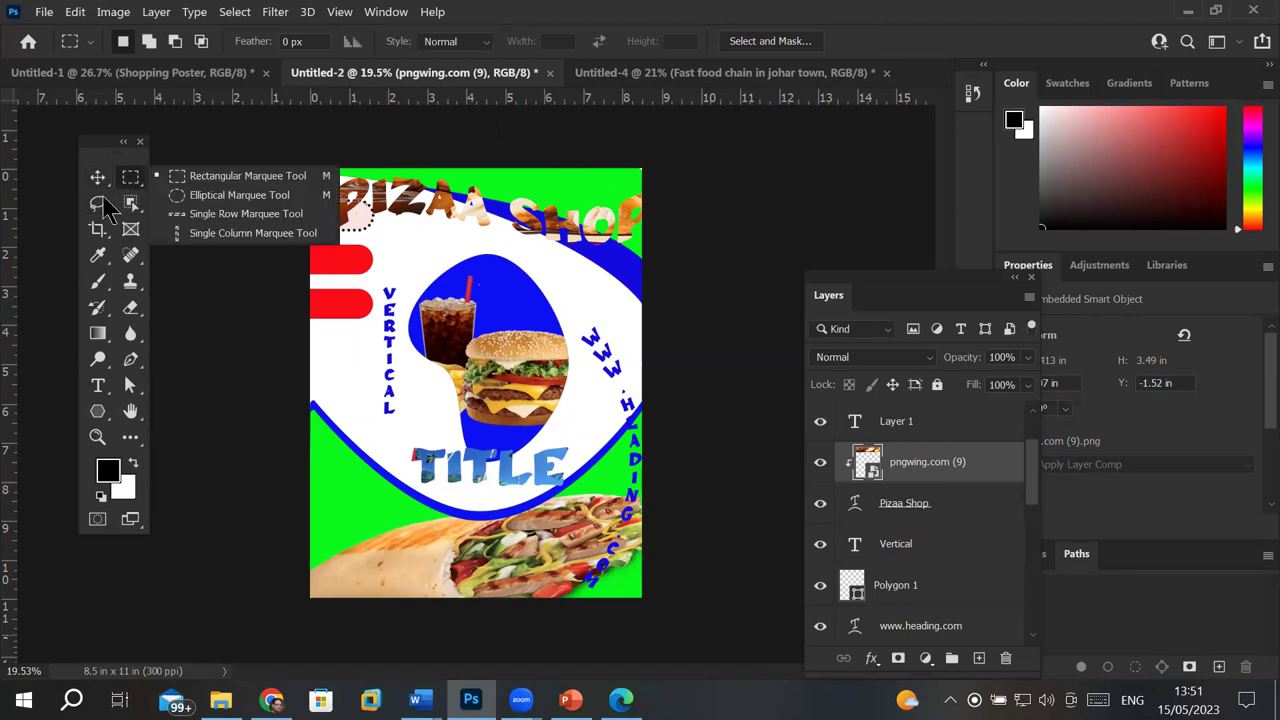
pyautogui.click(99, 204)
pyautogui.rightClick(100, 208)
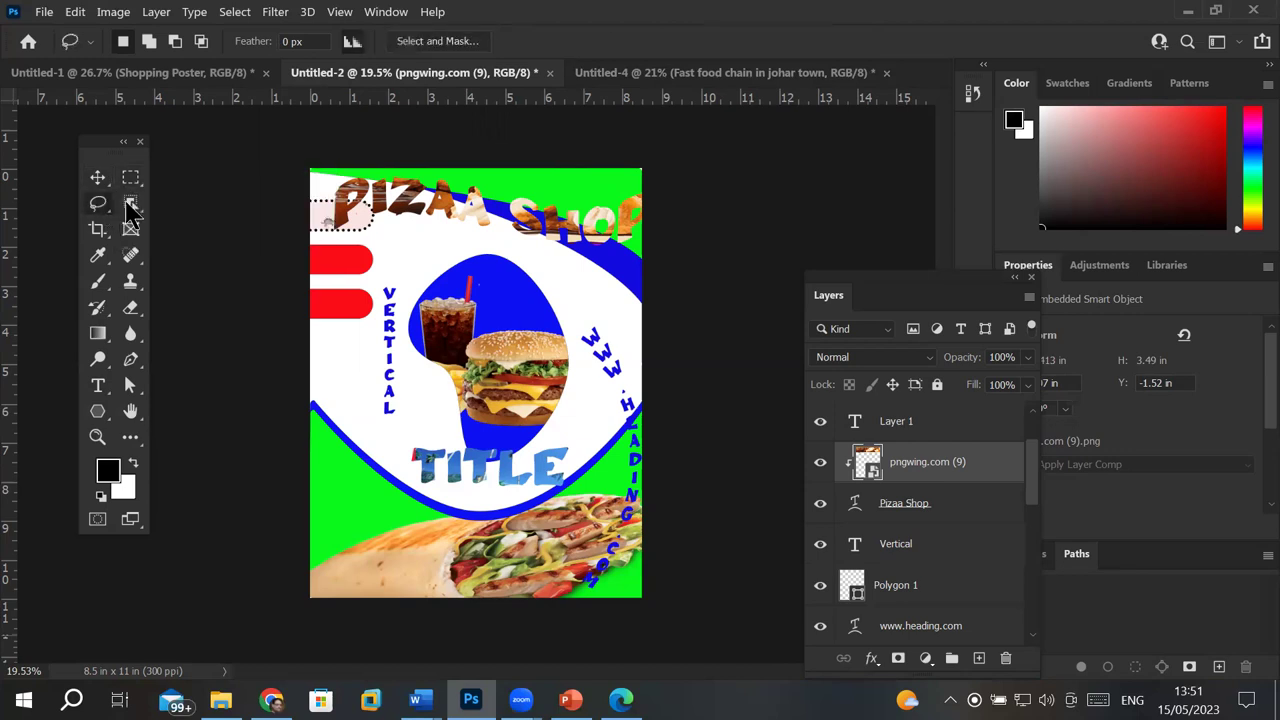
pyautogui.click(130, 204)
pyautogui.rightClick(130, 204)
pyautogui.click(132, 210)
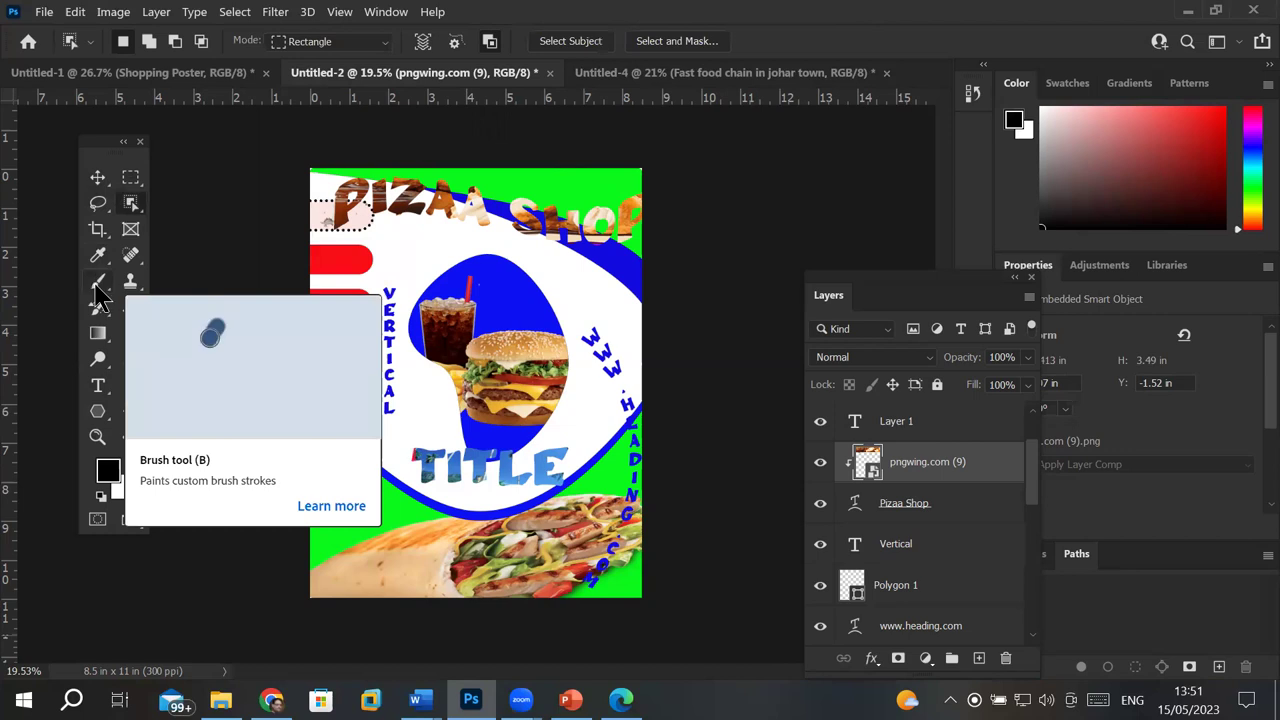
pyautogui.click(95, 284)
pyautogui.rightClick(95, 284)
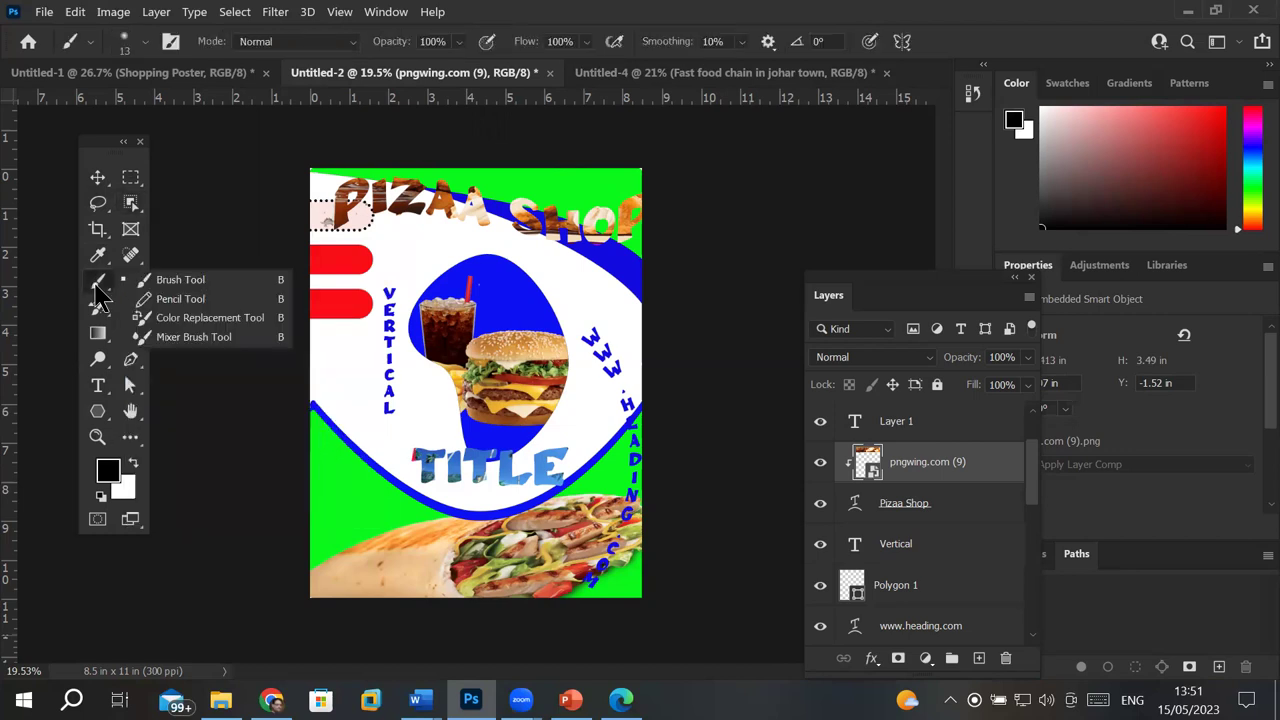
pyautogui.click(96, 286)
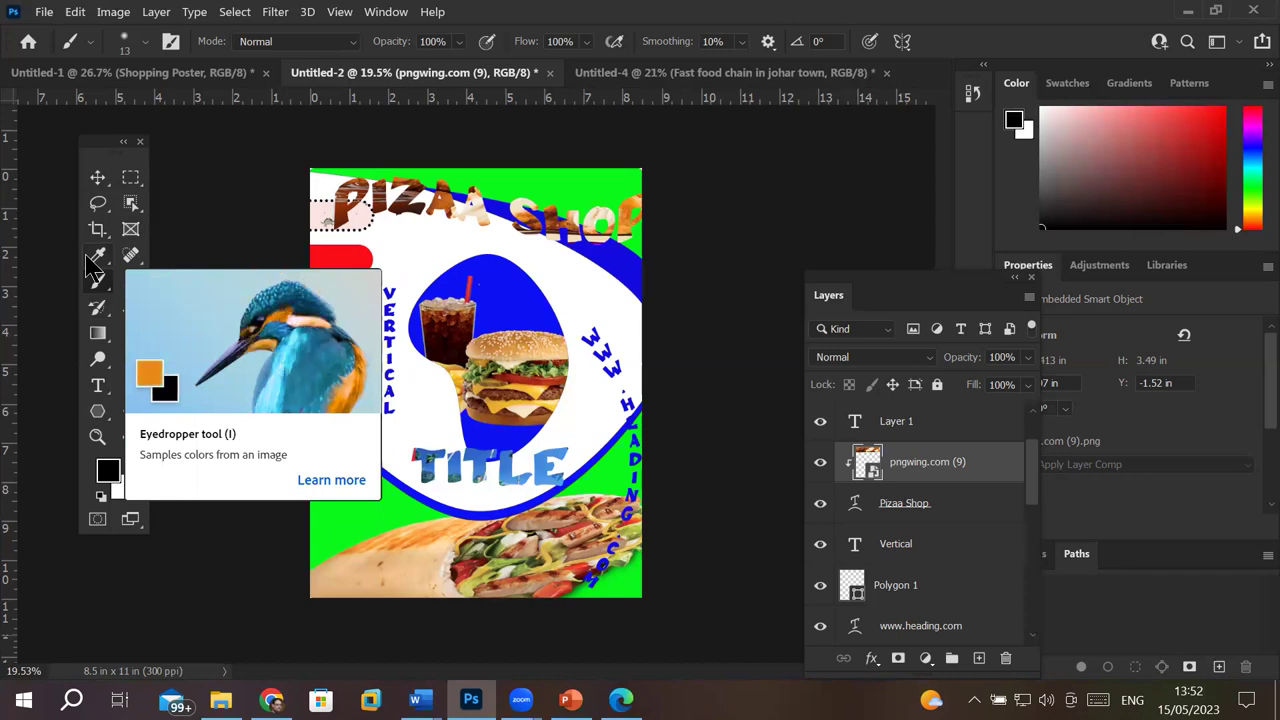
# Step: Choose the Horizontal Type Tool after briefly switching to the Rectangular Marquee
pyautogui.click(103, 400)
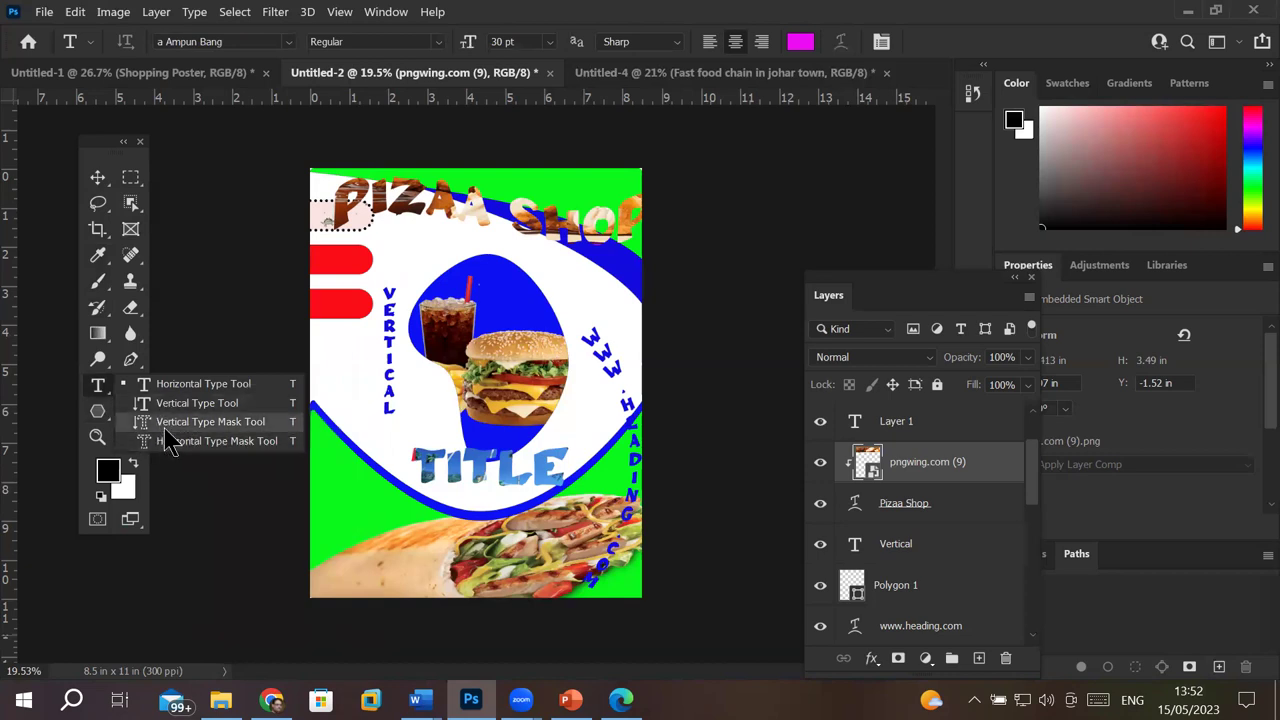
pyautogui.click(131, 177)
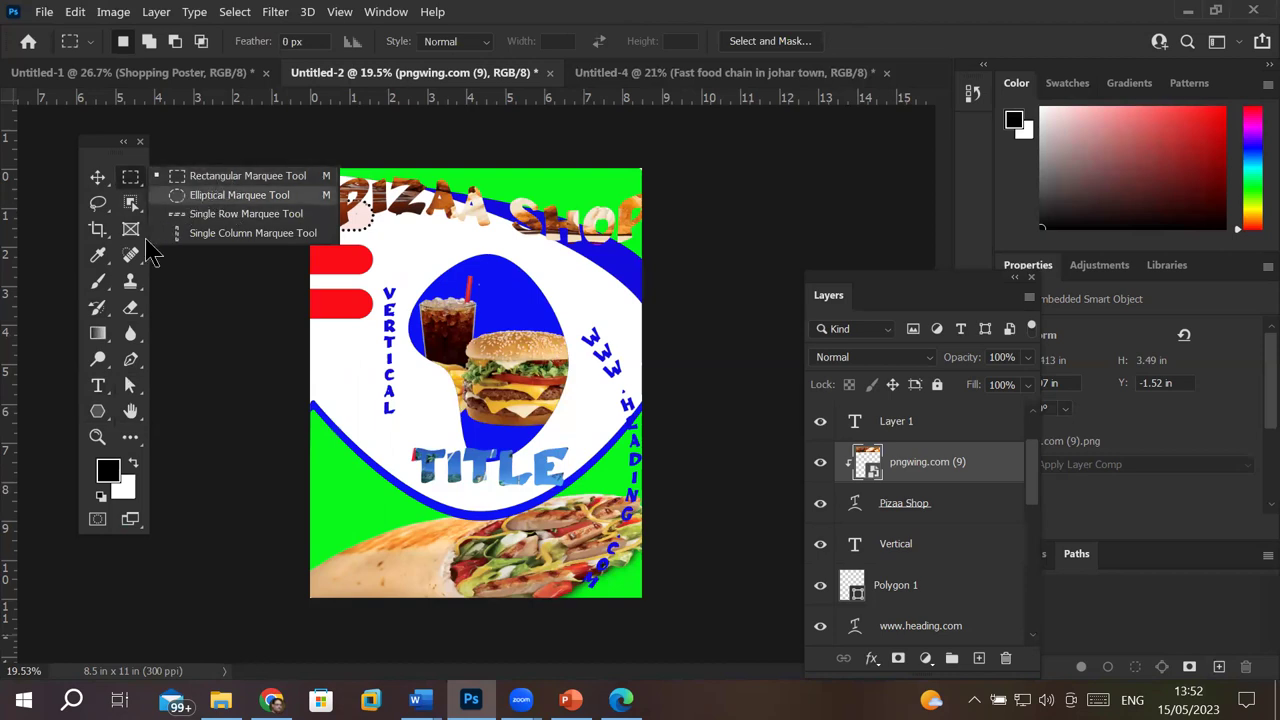
pyautogui.click(99, 389)
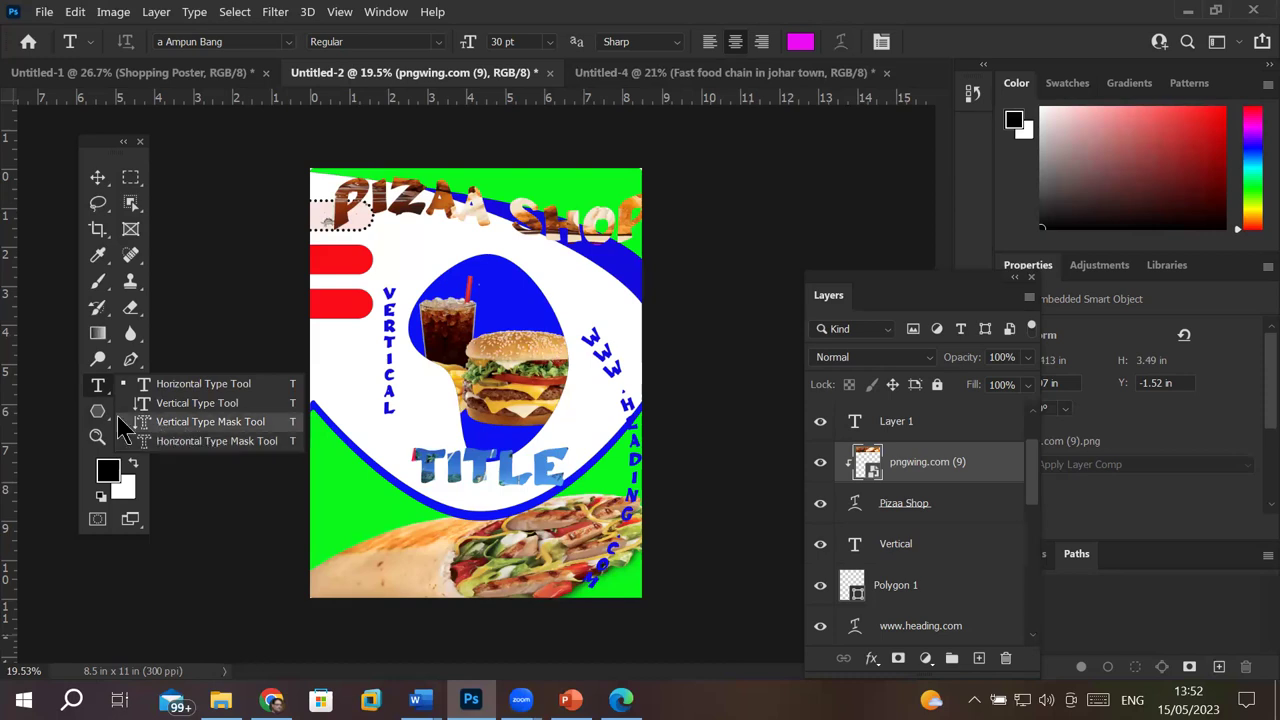
pyautogui.click(99, 389)
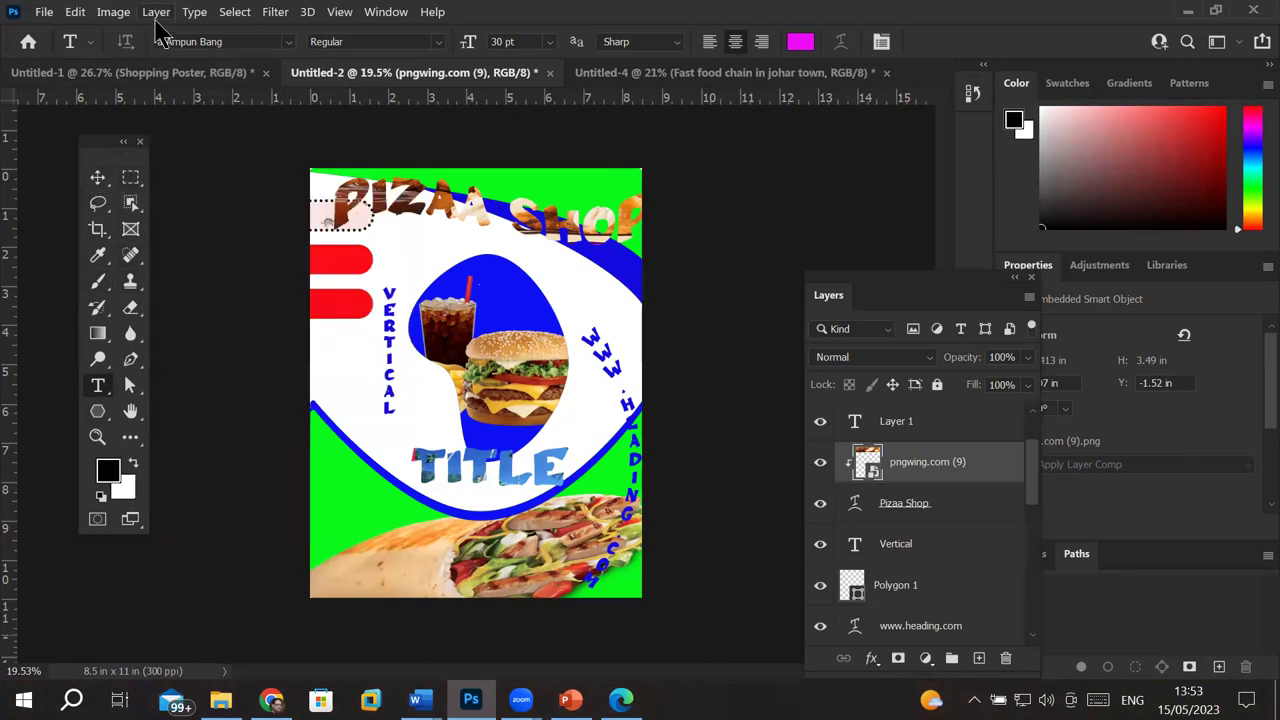
pyautogui.click(193, 14)
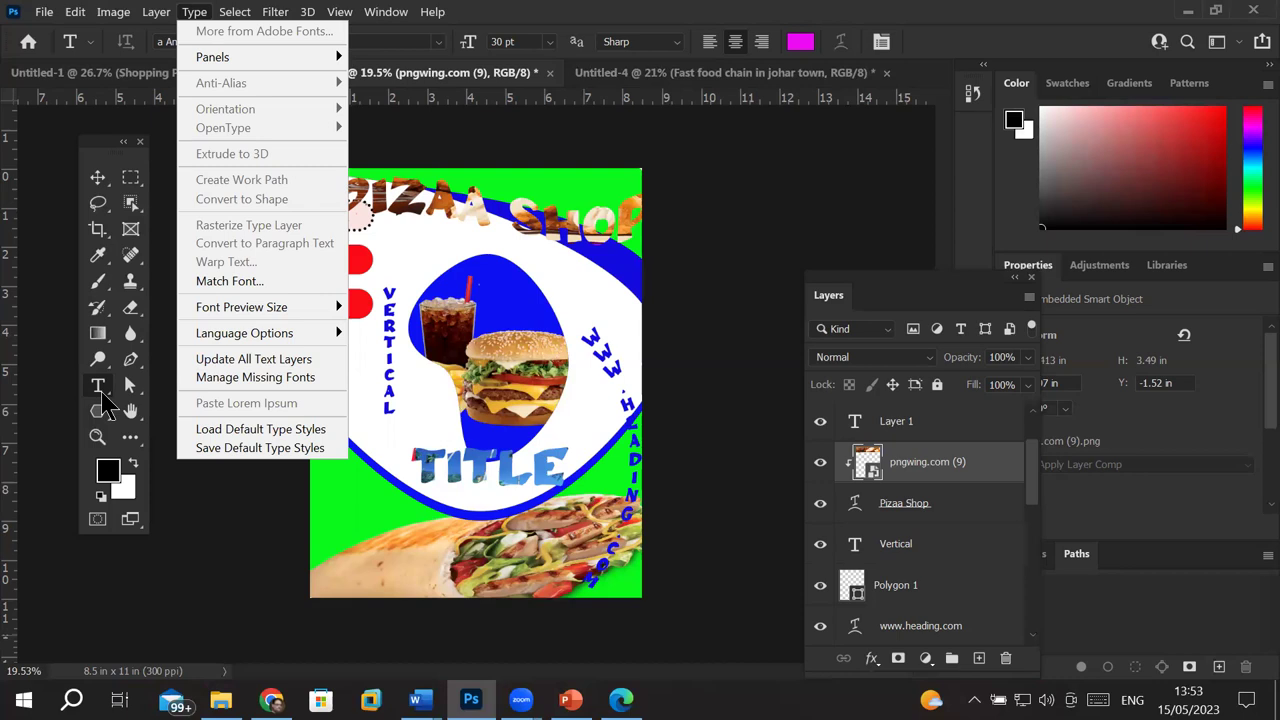
pyautogui.click(192, 16)
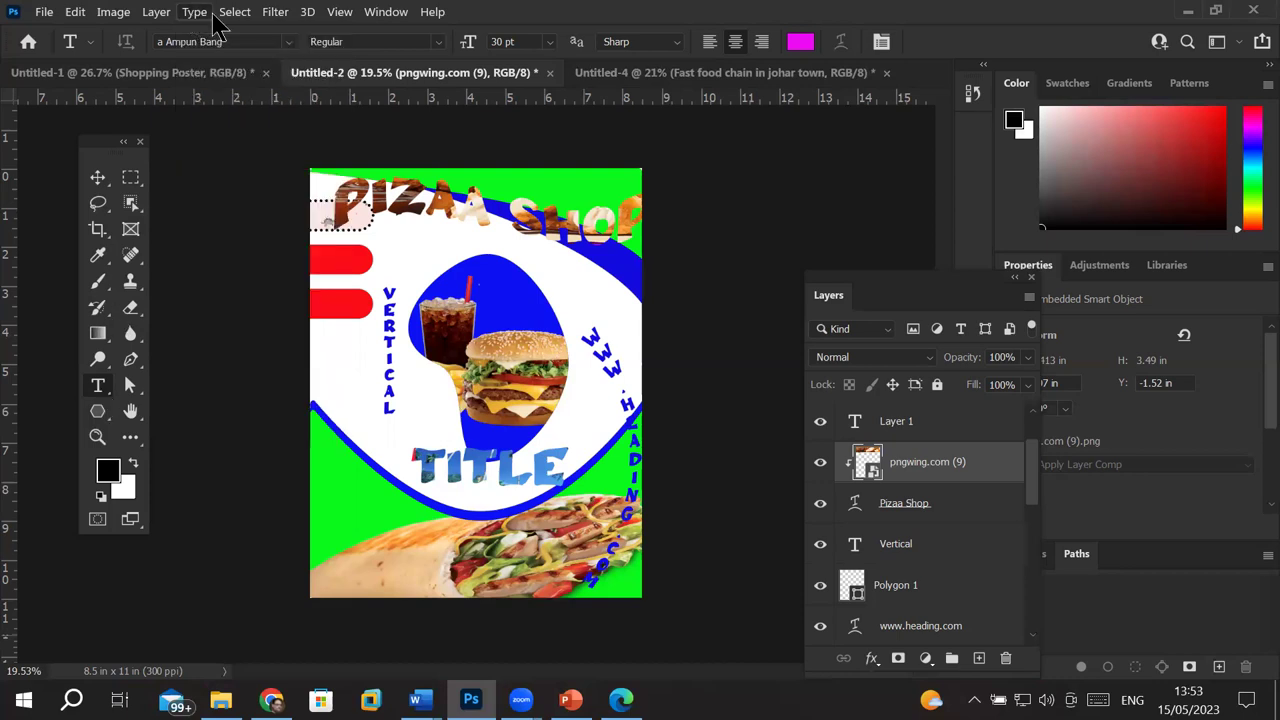
pyautogui.click(232, 18)
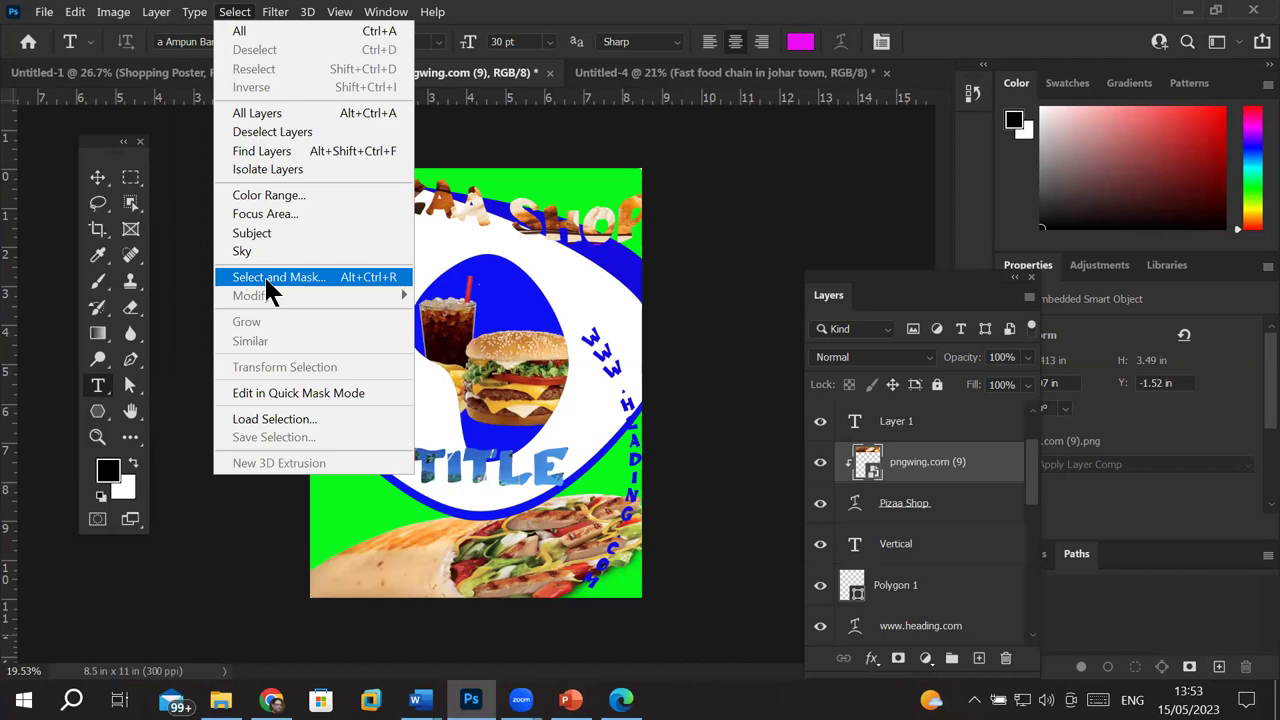
pyautogui.click(231, 13)
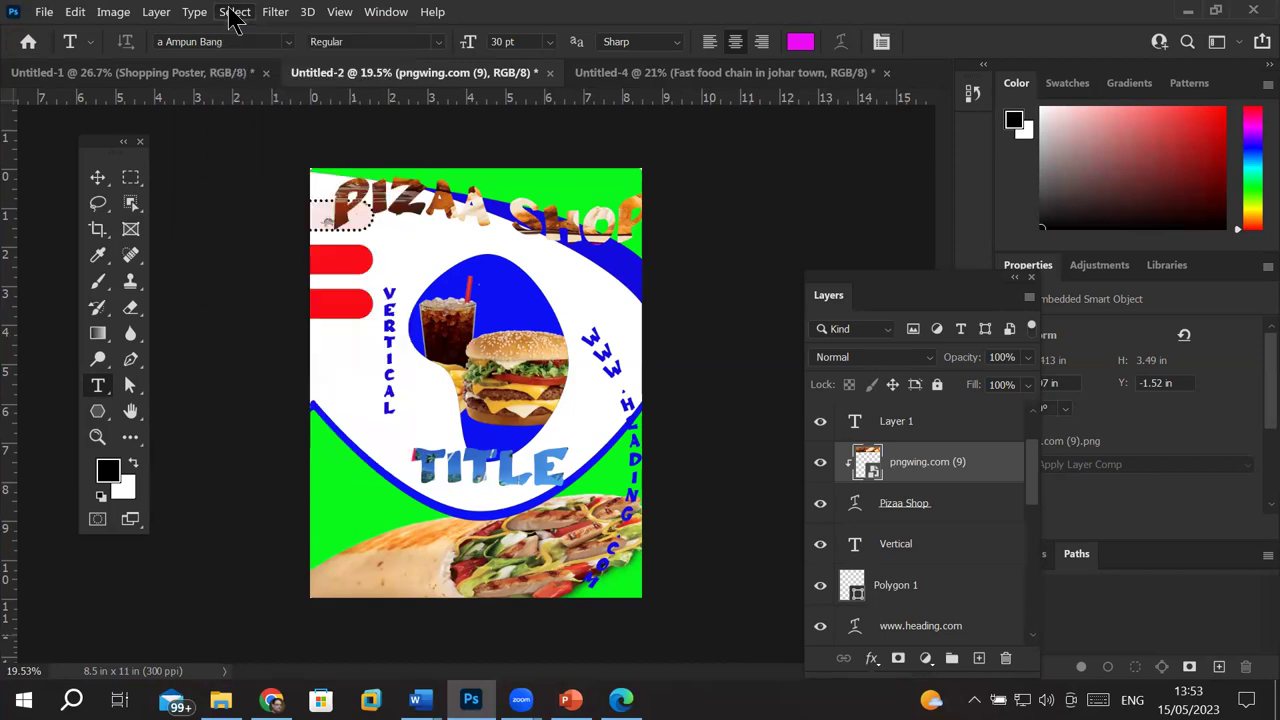
pyautogui.click(194, 12)
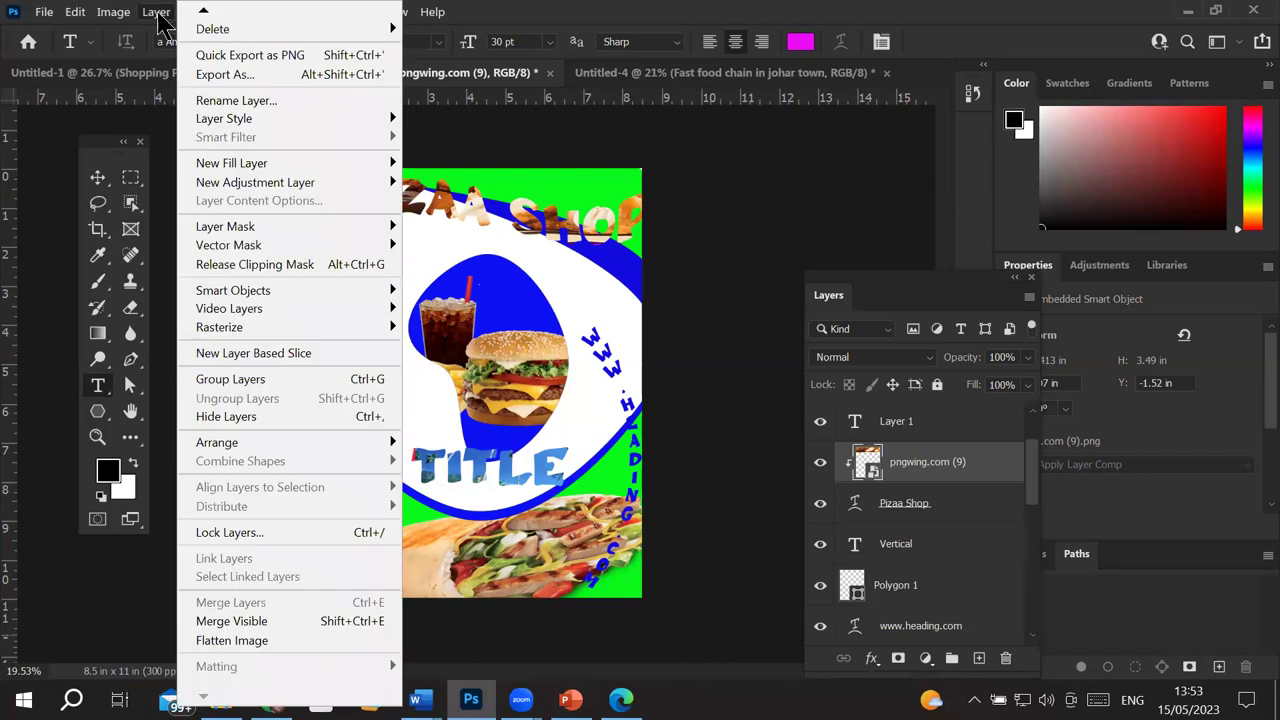
pyautogui.click(156, 12)
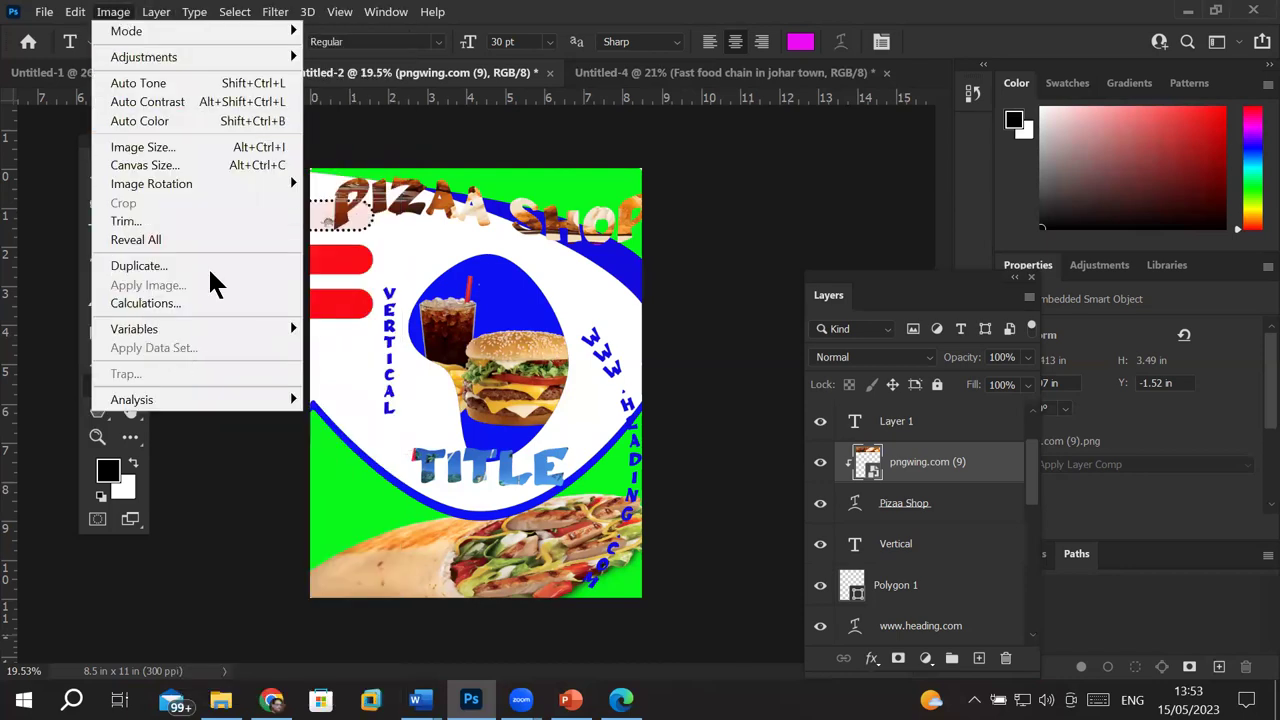
pyautogui.click(75, 12)
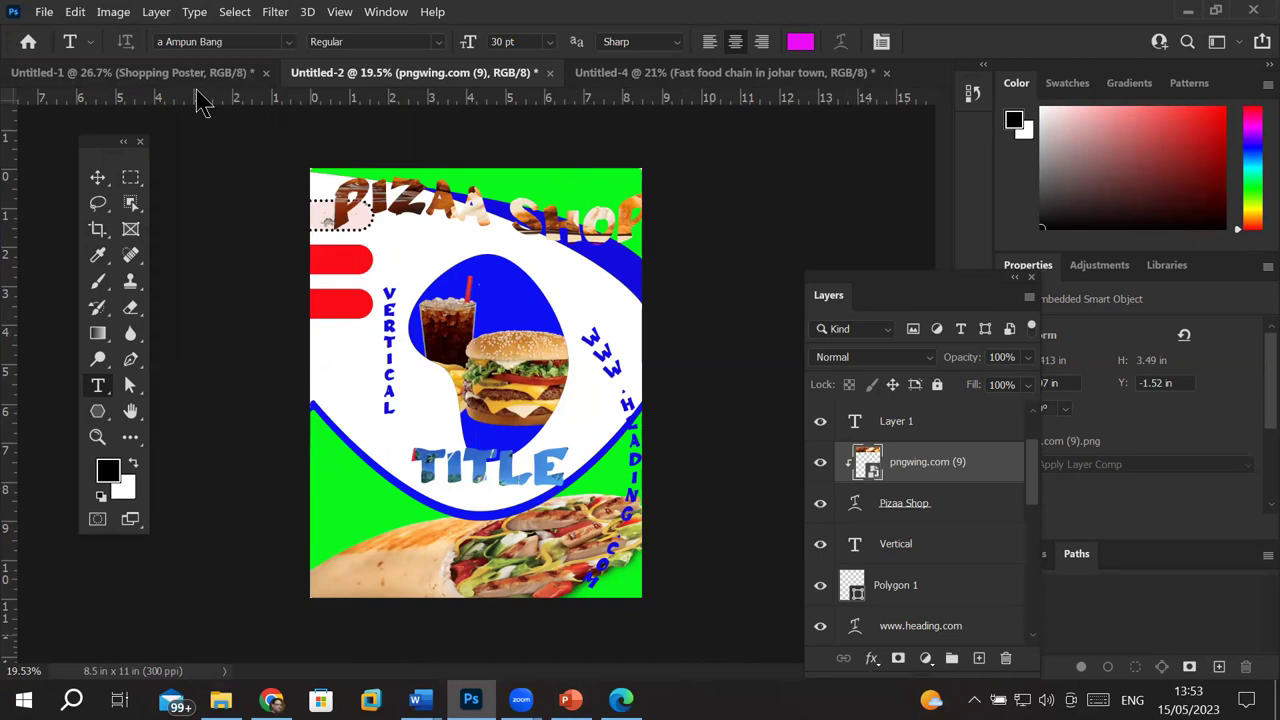
pyautogui.click(385, 11)
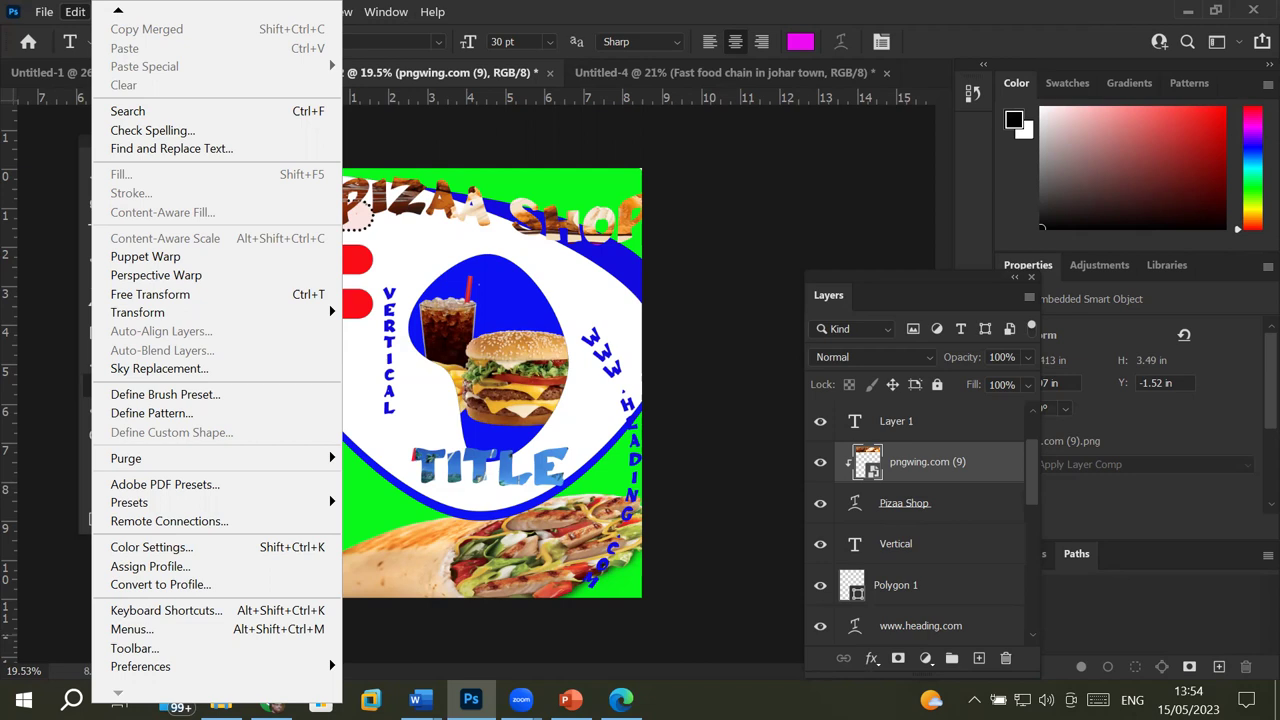
pyautogui.press('Escape')
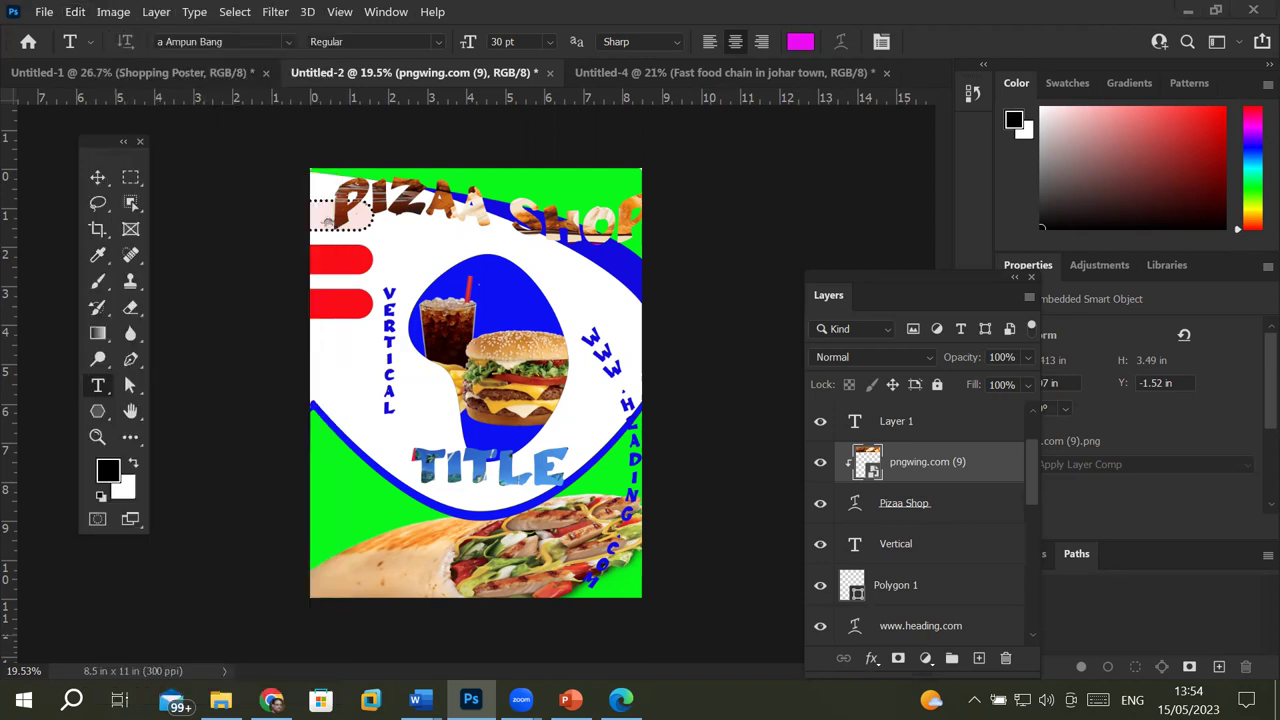